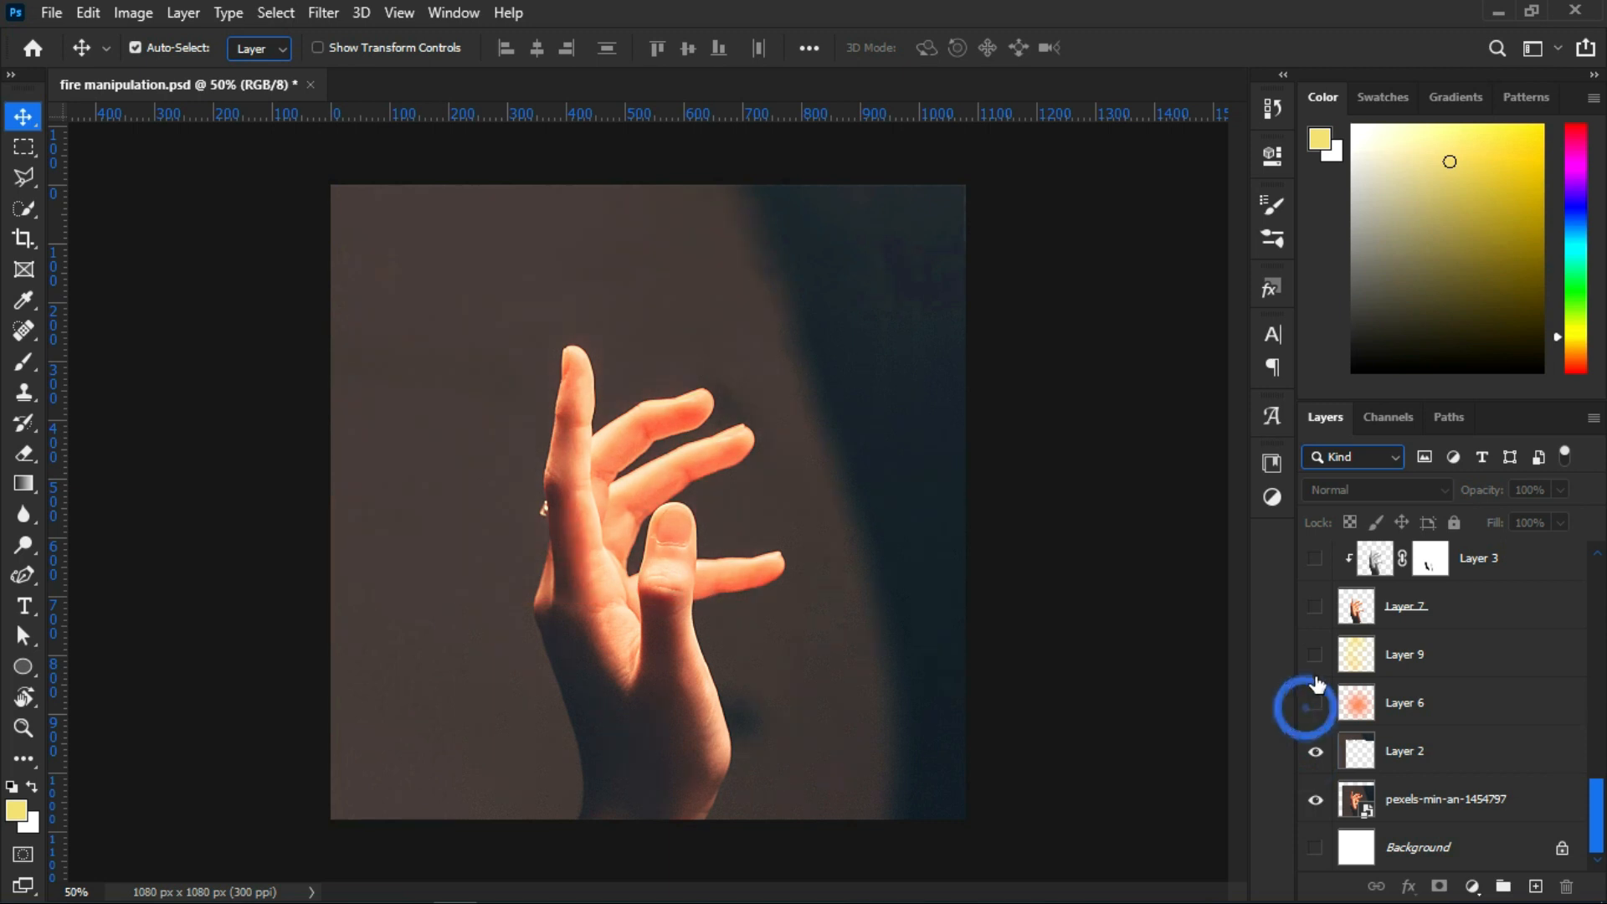
Turn on the visibility of Layer 9 and Layer 7 in the fire manipulation document
left_click(1315, 654)
left_click(1315, 606)
scroll(1323, 626, "up", 1)
scroll(1324, 626, "up", 1)
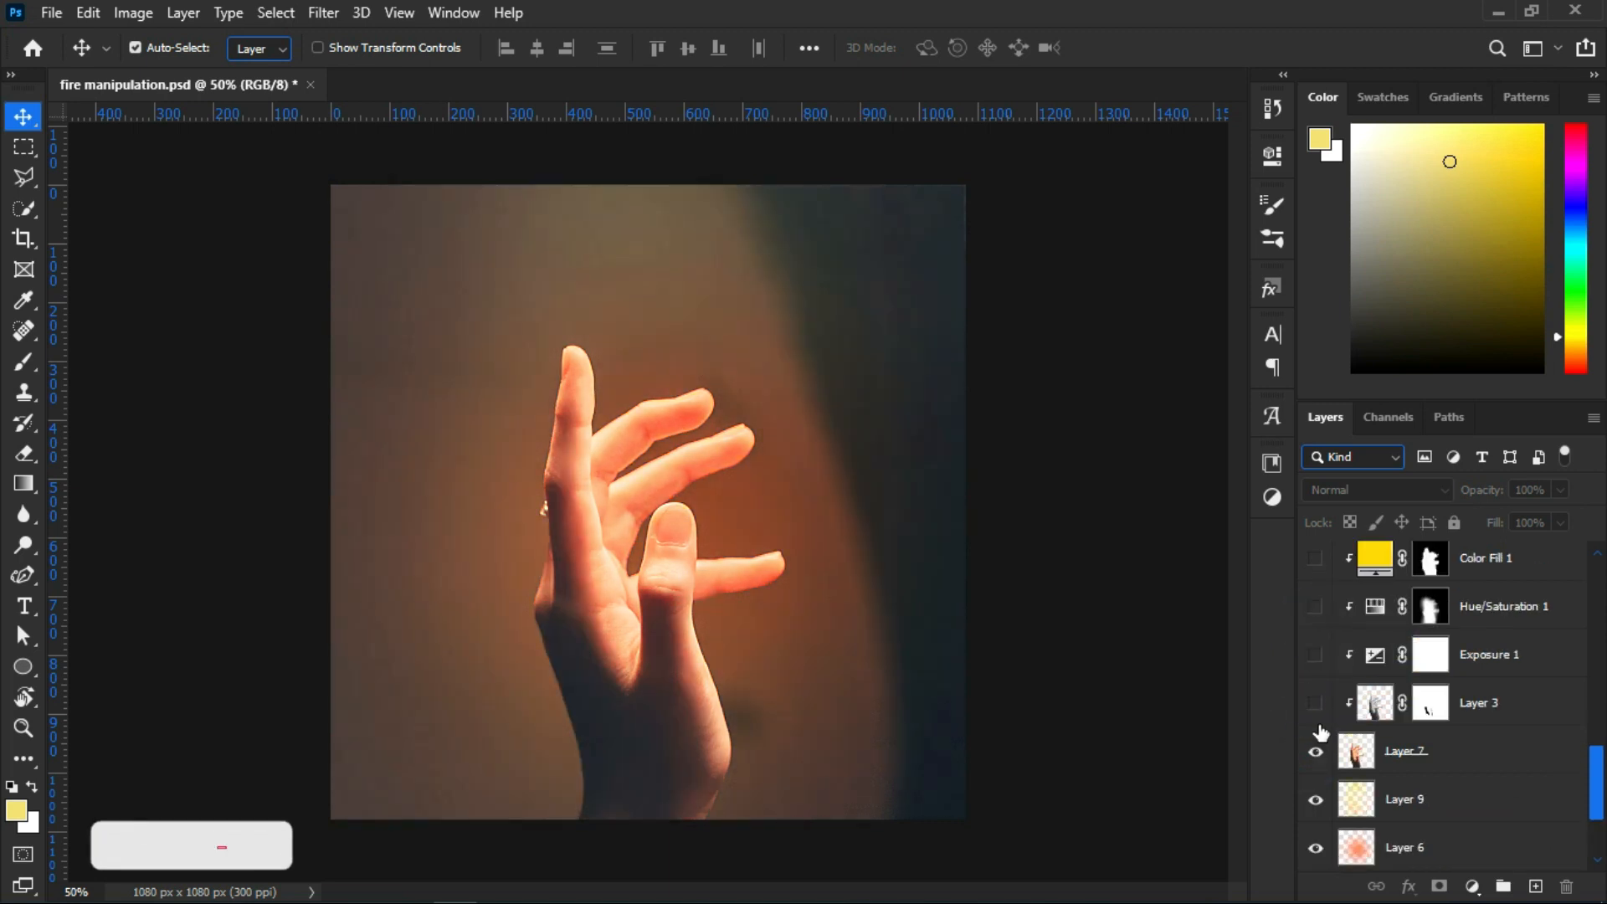
Show the clipped Layer 3, Exposure 1, Hue/Saturation 1 and Color Fill 1 layers above the hand
left_click(1315, 703)
left_click(1315, 655)
left_click(1311, 609)
left_click(1315, 558)
scroll(1316, 586, "up", 2)
Show the Color Balance 1, Layer 4 and Layer 5 glow layers
left_click(1315, 608)
scroll(1315, 611, "up", 2)
left_click(1315, 655)
left_click(1306, 615)
scroll(1314, 644, "up", 2)
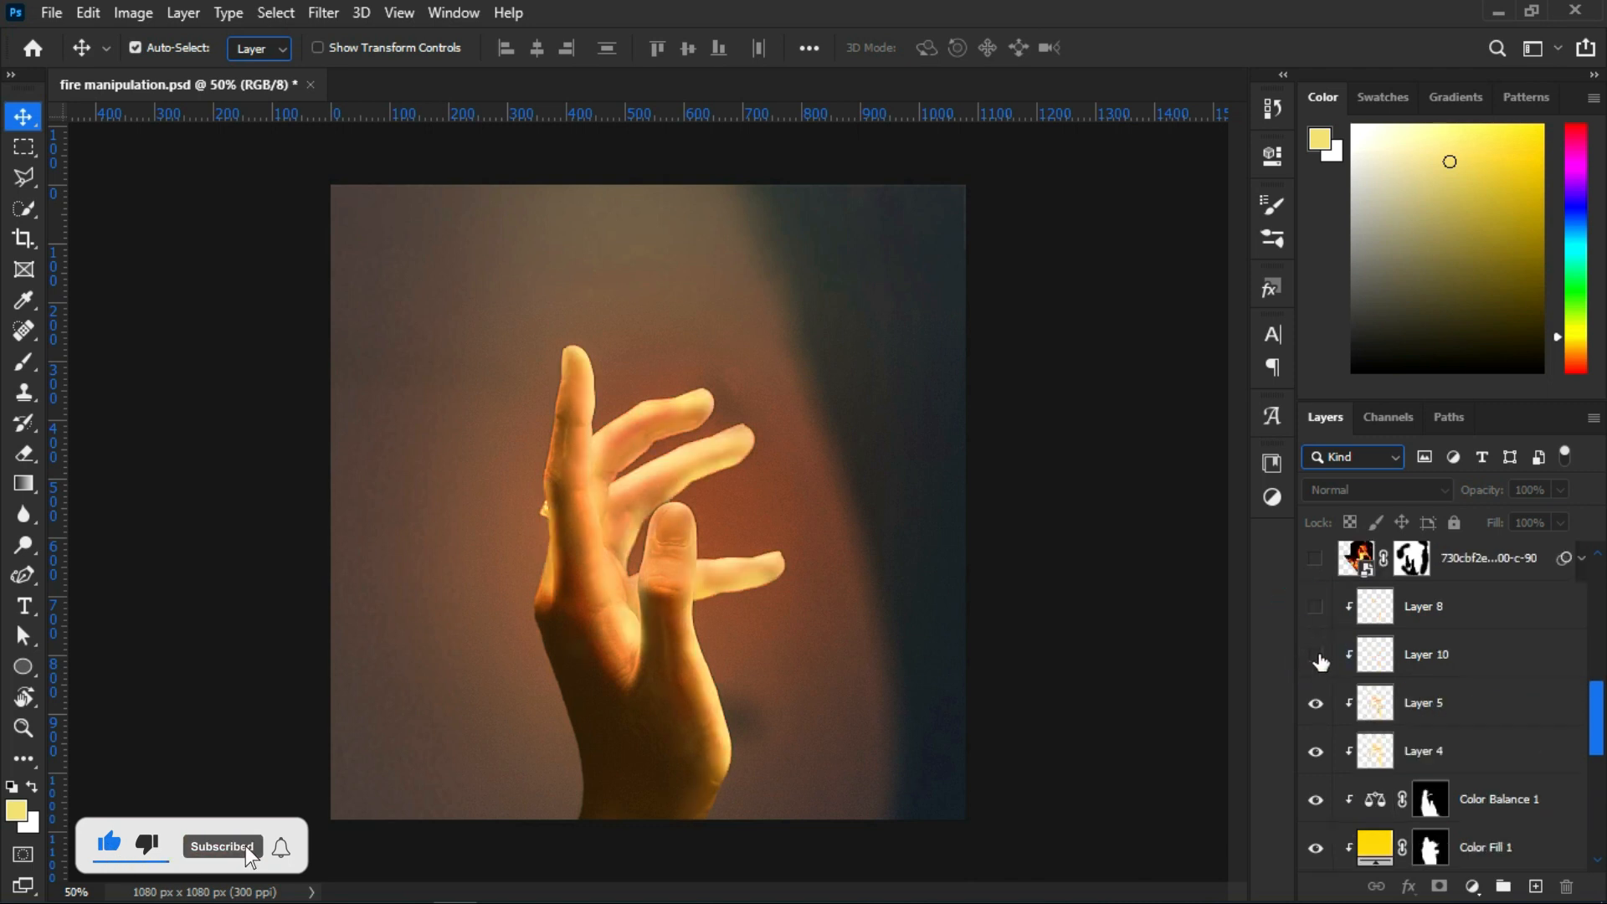
Show Layer 8 and the fire image layers 730cbf2e, pngegg (8) and fire-flame
left_click(1315, 608)
scroll(1334, 649, "up", 1)
left_click(1315, 609)
left_click(1315, 560)
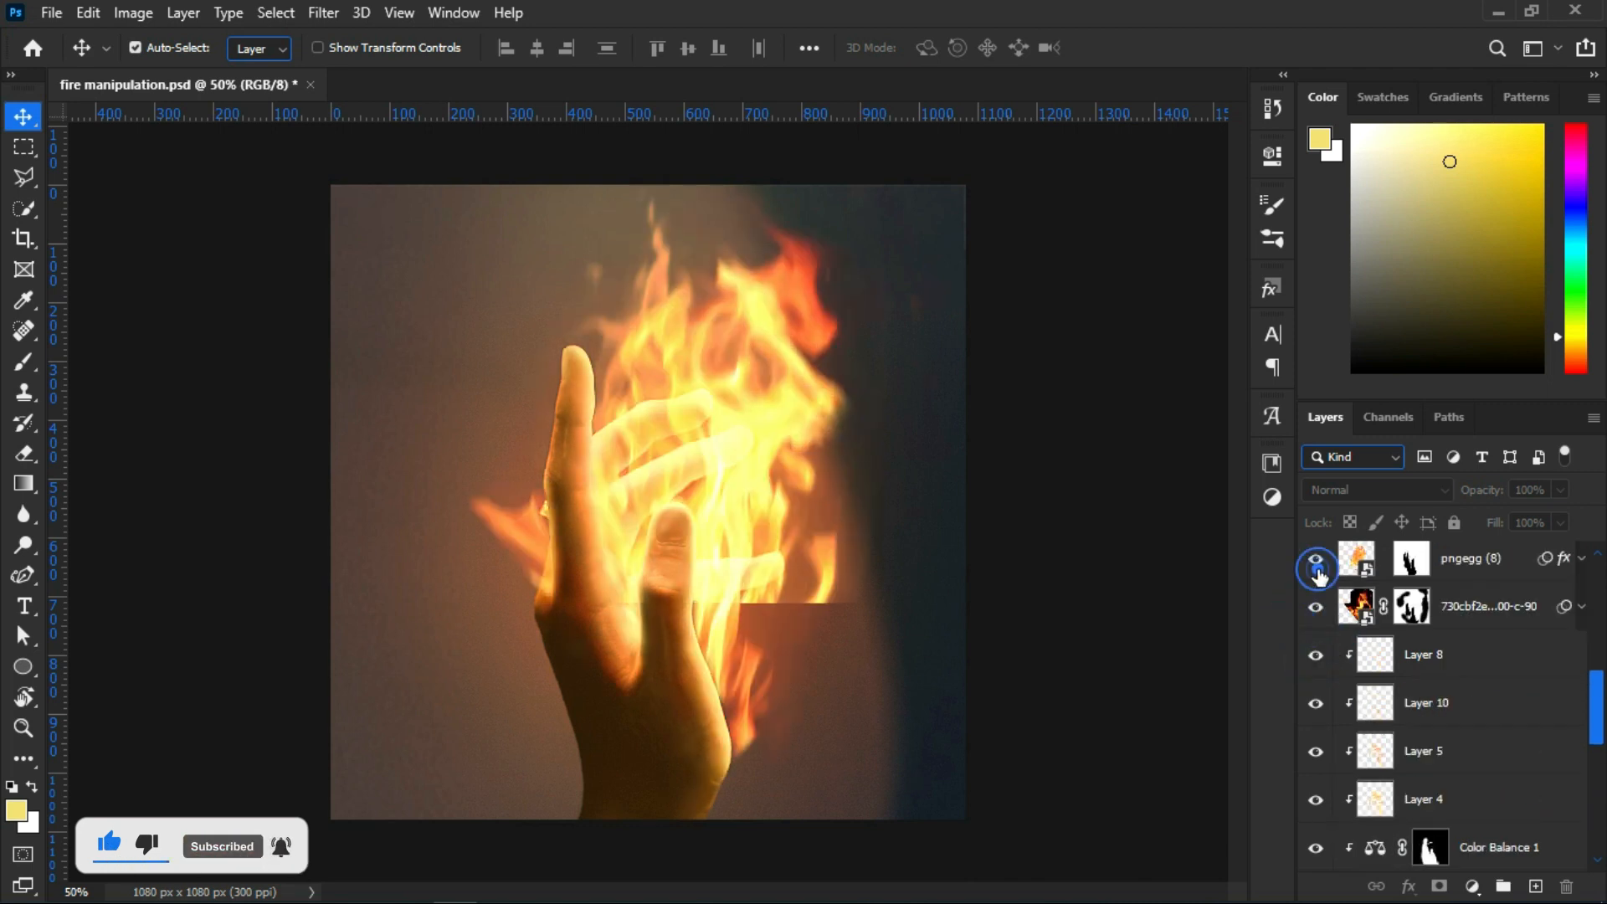
scroll(1317, 586, "up", 2)
left_click(1316, 617)
scroll(1312, 661, "up", 1)
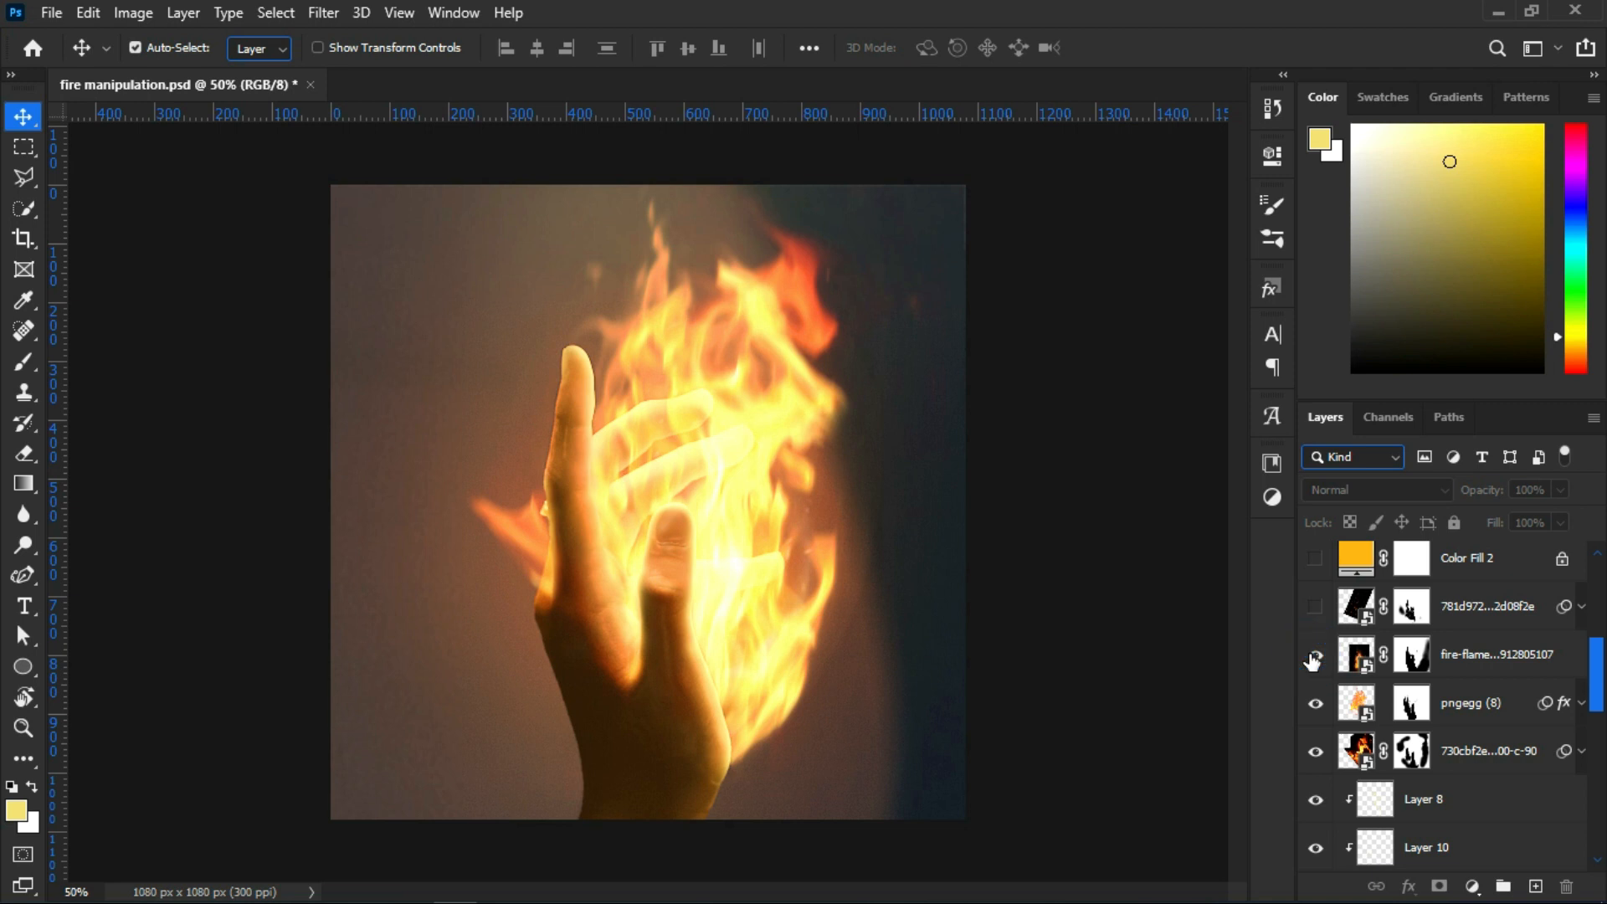
Show the 781d972 sparks layer and the Color Fill 2, Gradient Fill 1 and Color Lookup 1 layers
scroll(1313, 664, "up", 2)
left_click(1312, 666)
left_click(1316, 703)
scroll(1331, 707, "up", 2)
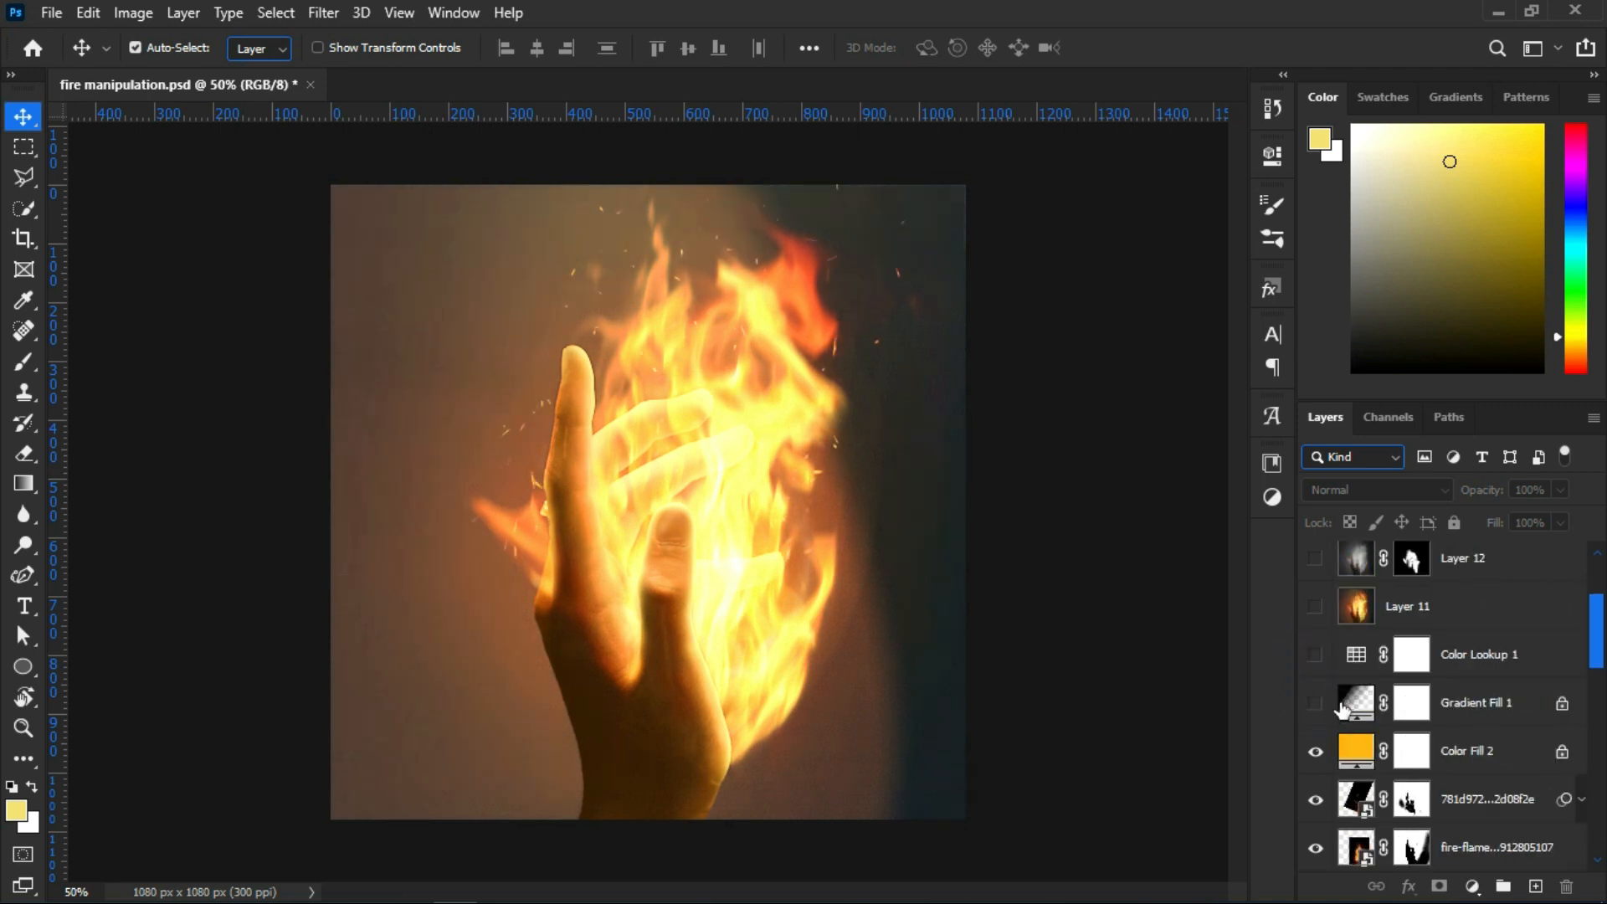
left_click(1315, 702)
left_click(1314, 702)
left_click(1314, 702)
left_click(1308, 658)
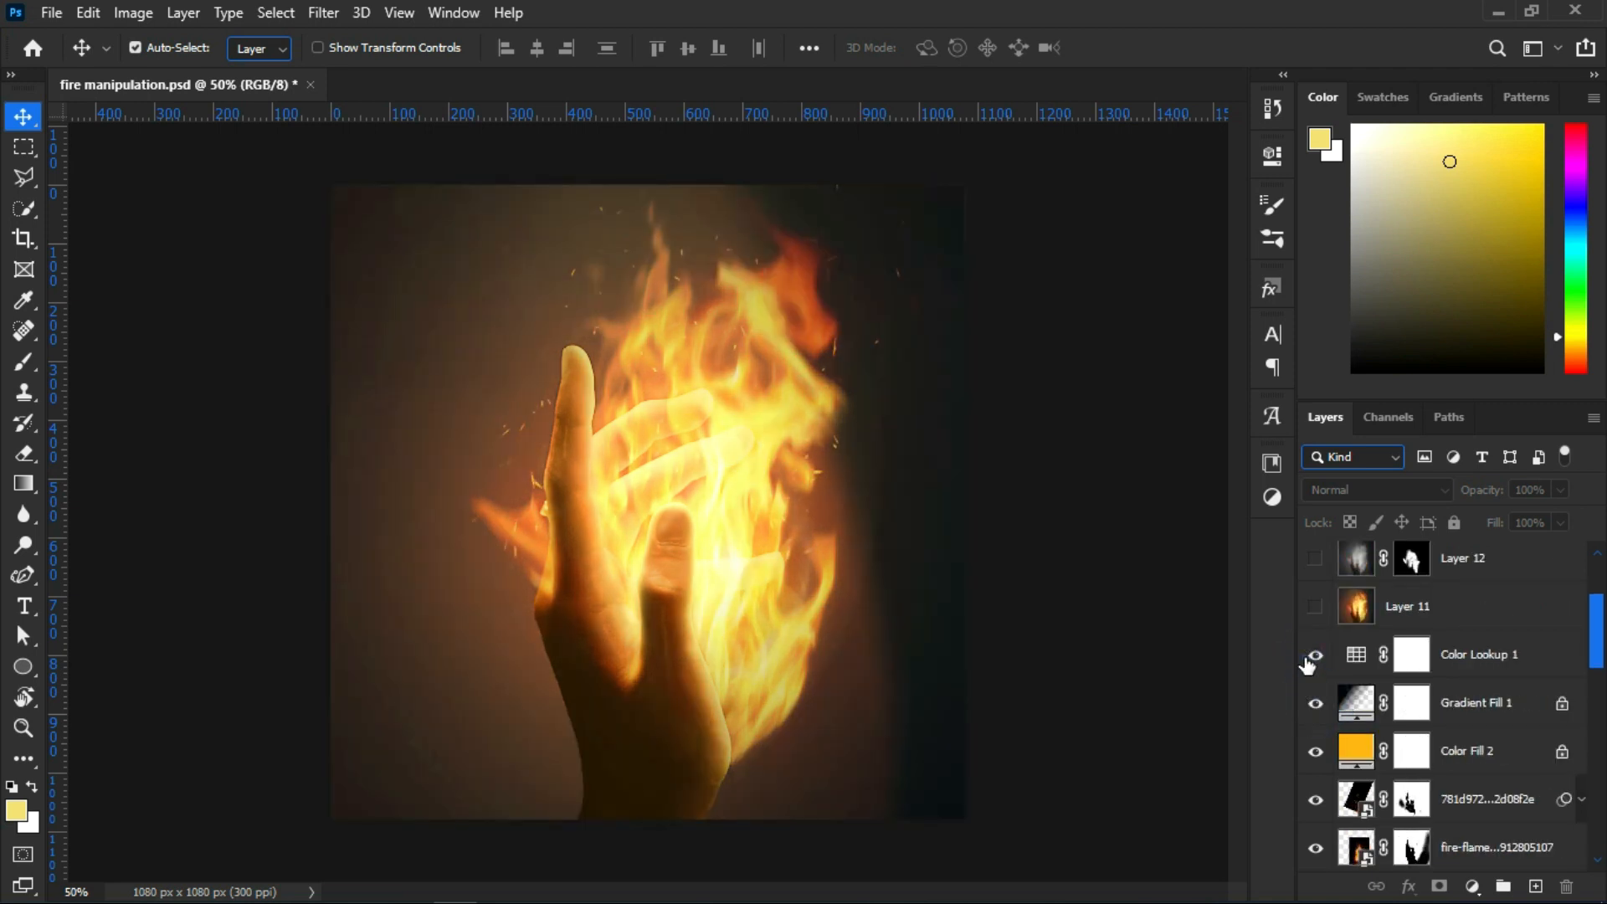
scroll(1361, 721, "down", 10)
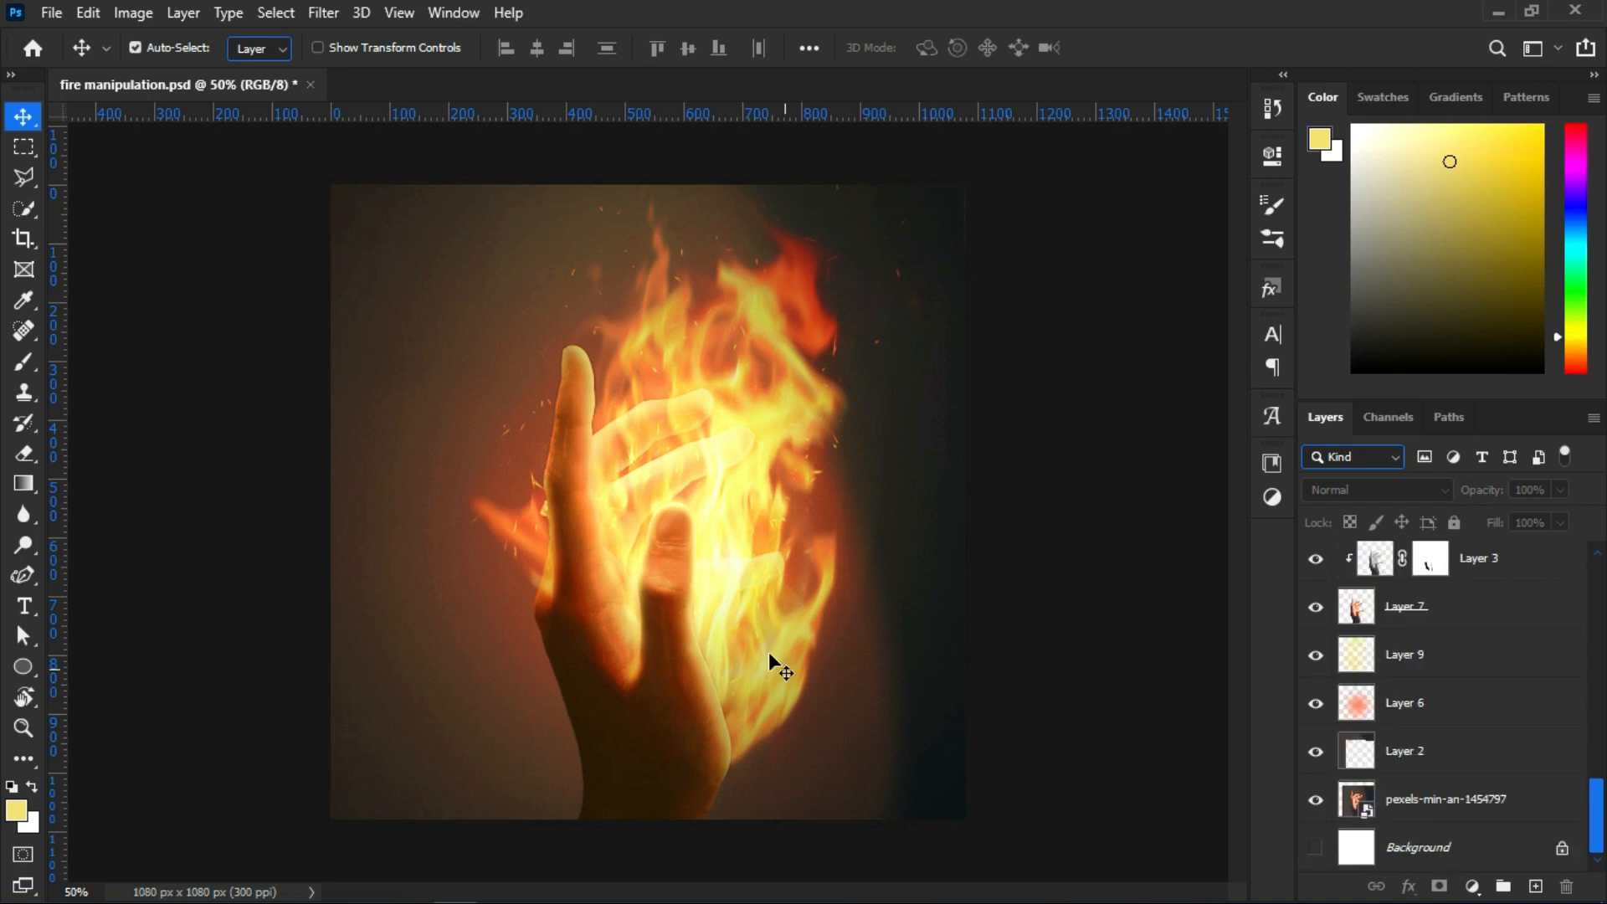
Create a new 1080 x 1080 px document at 300 pixels/inch with RGB color and a white background
left_click(47, 14)
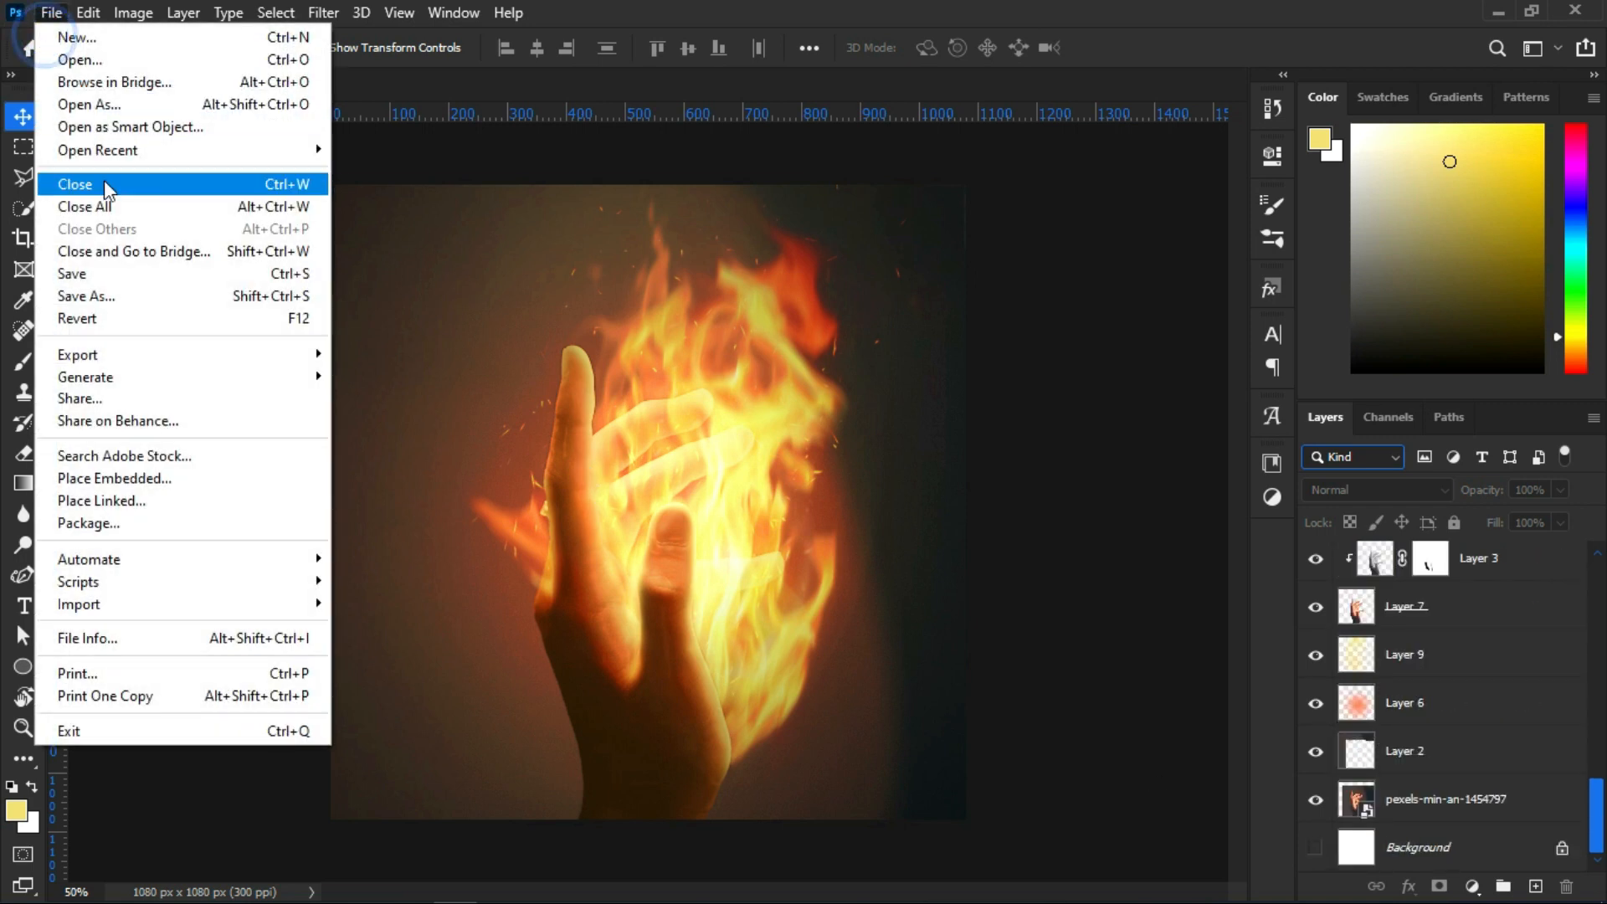
left_click(122, 42)
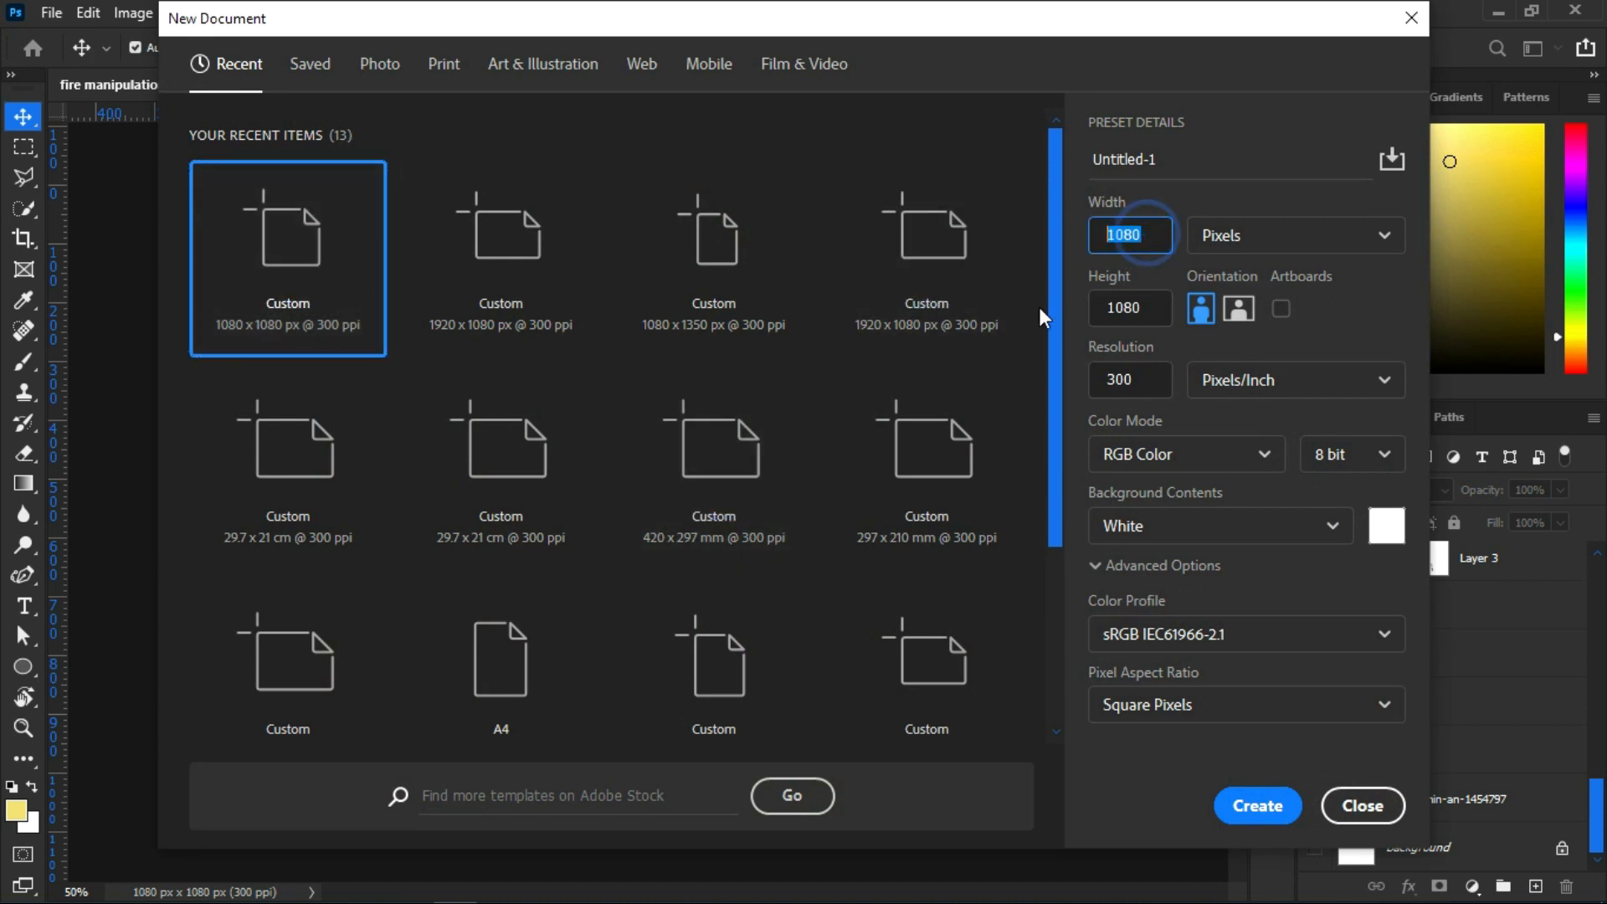
left_click(1272, 802)
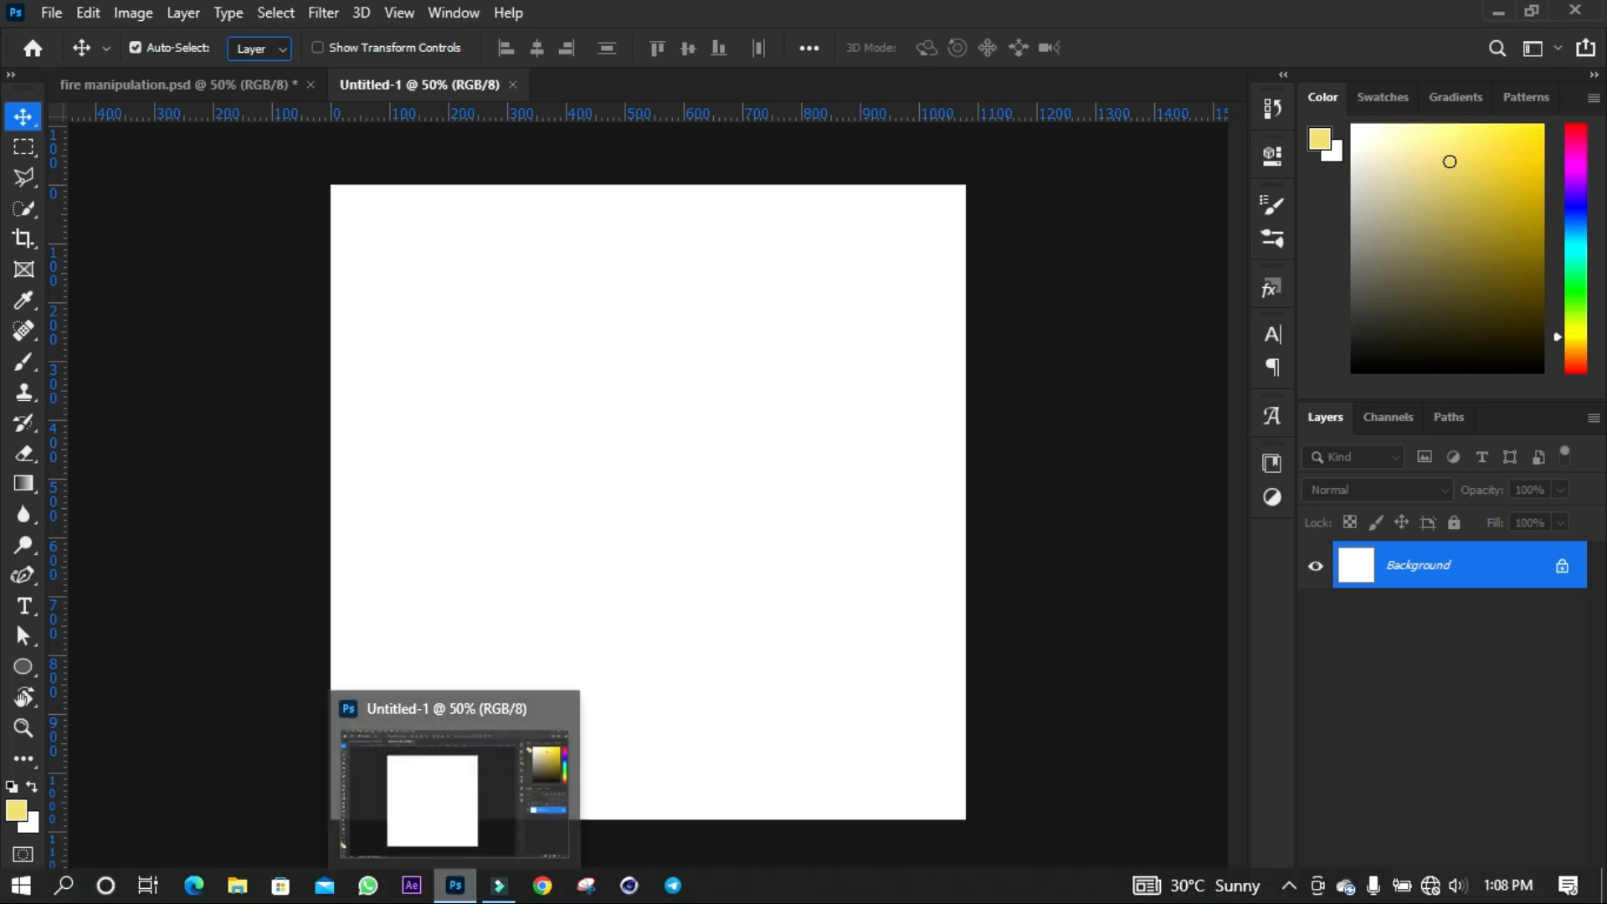
Bring the hand photo pexels-min-an-1454797 from File Explorer into the new document
left_click(239, 888)
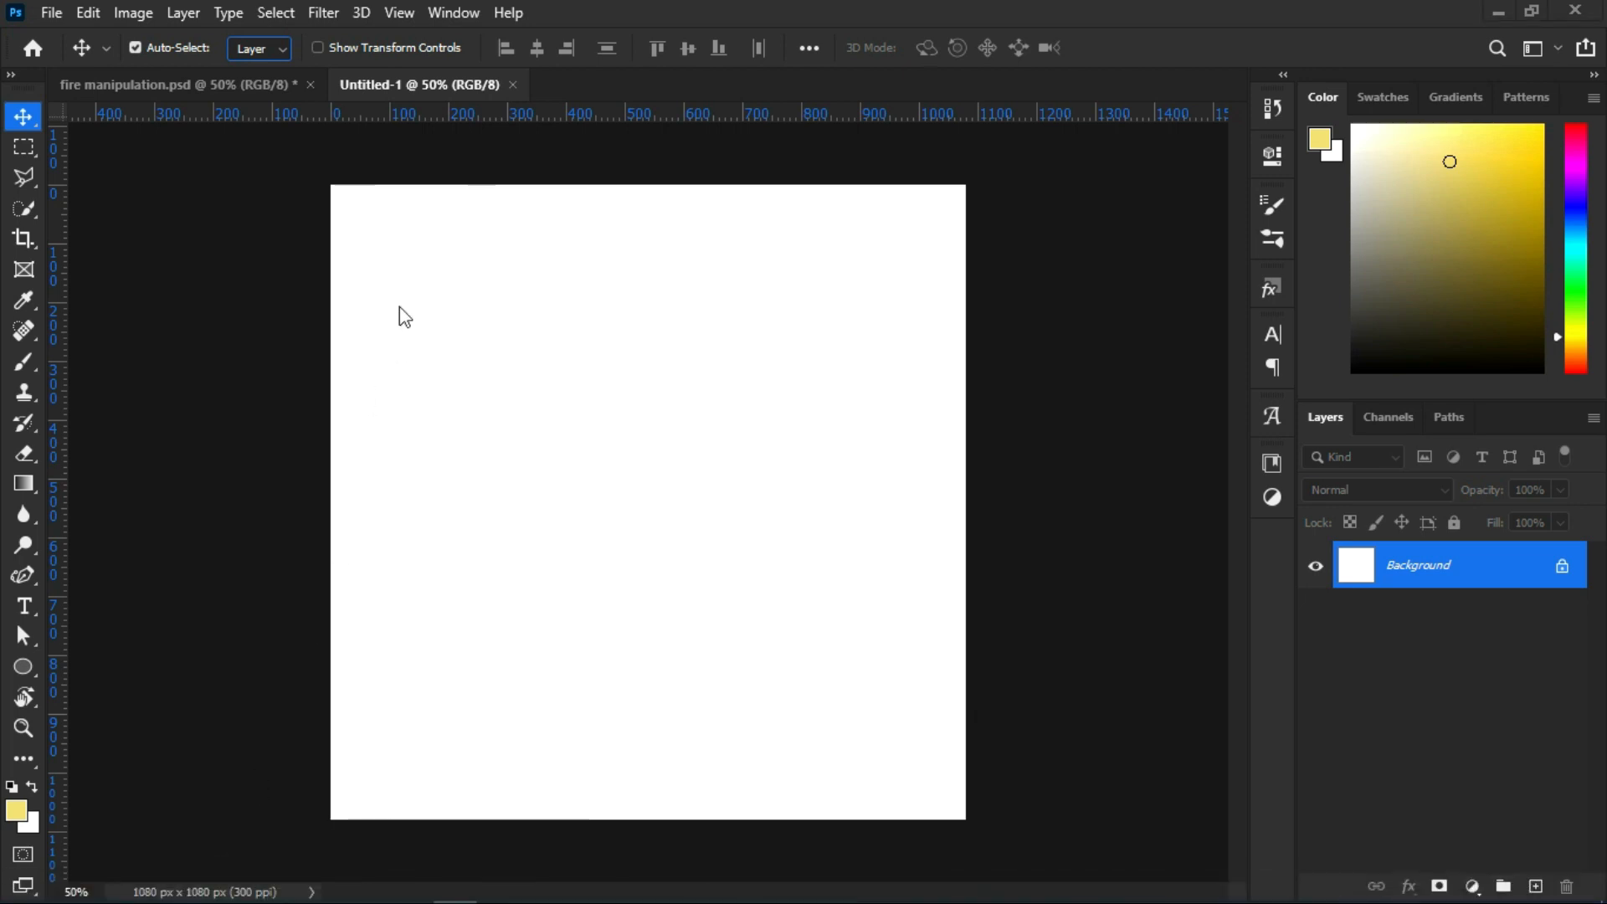
left_click_drag(998, 17, 1606, 216)
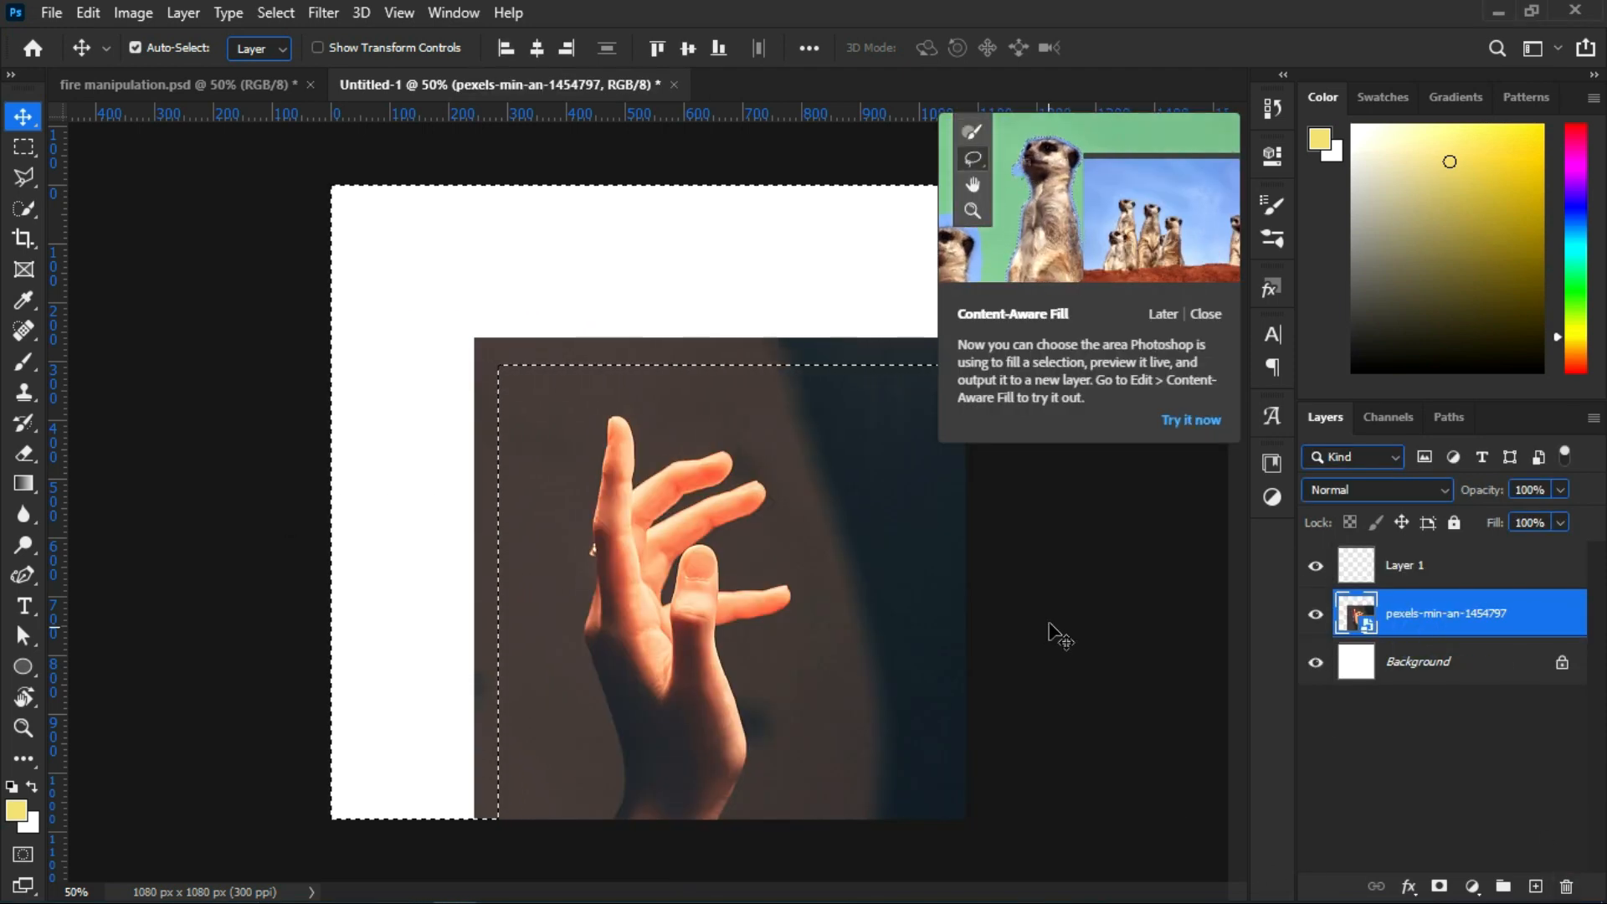
Copy the selected edge of the hand photo to a new layer and enlarge it to cover the canvas's top edge
key("ctrl+j")
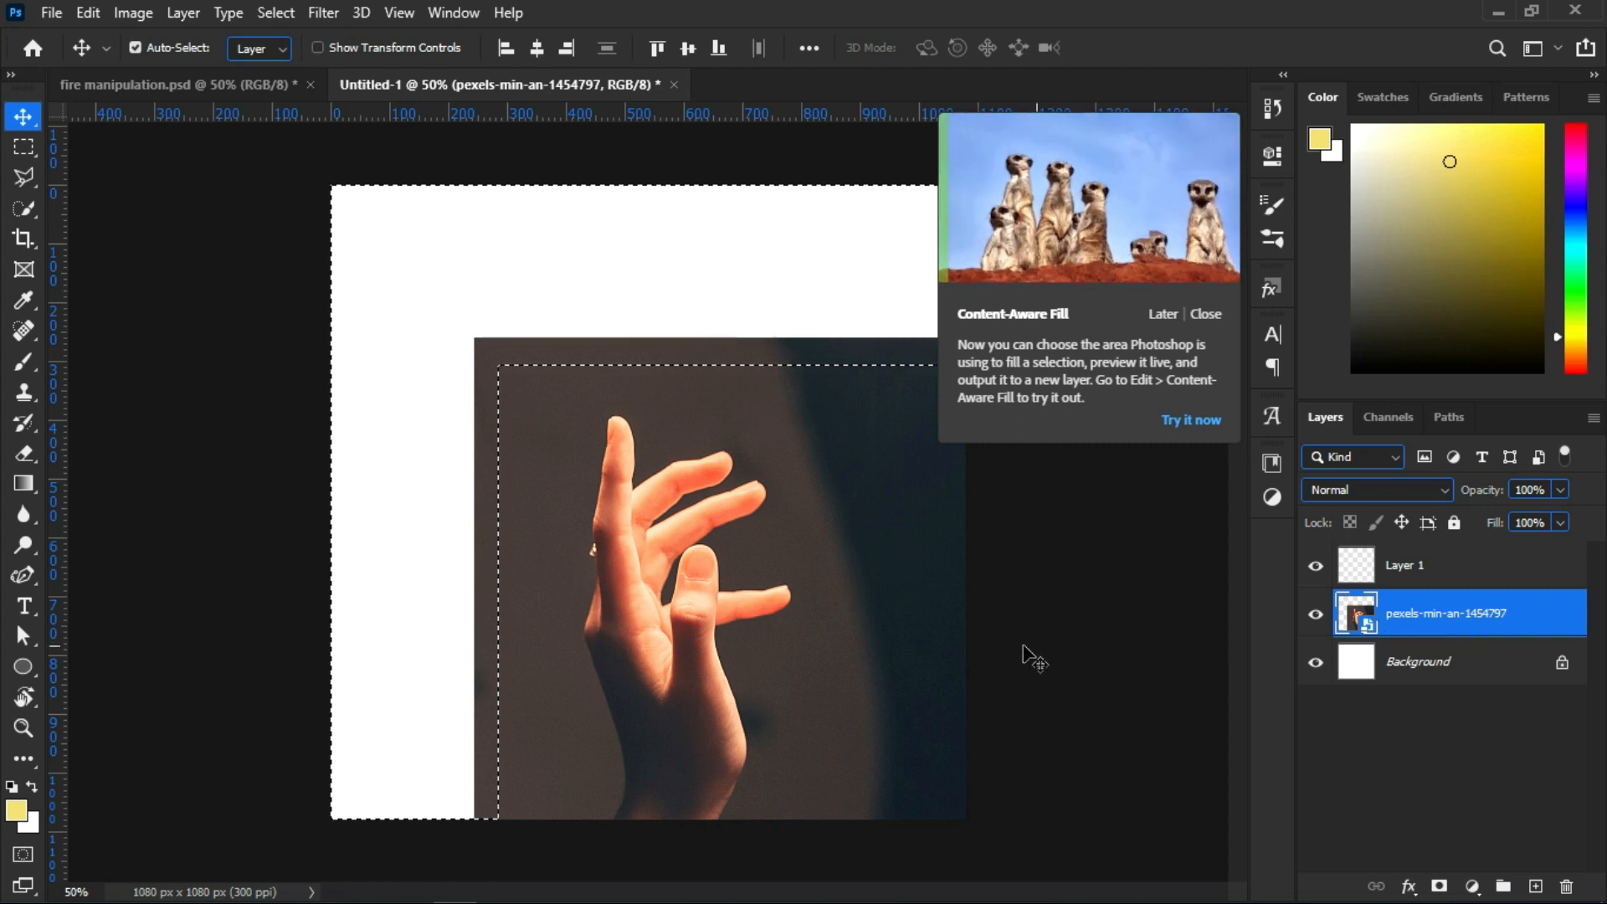
key("ctrl+t")
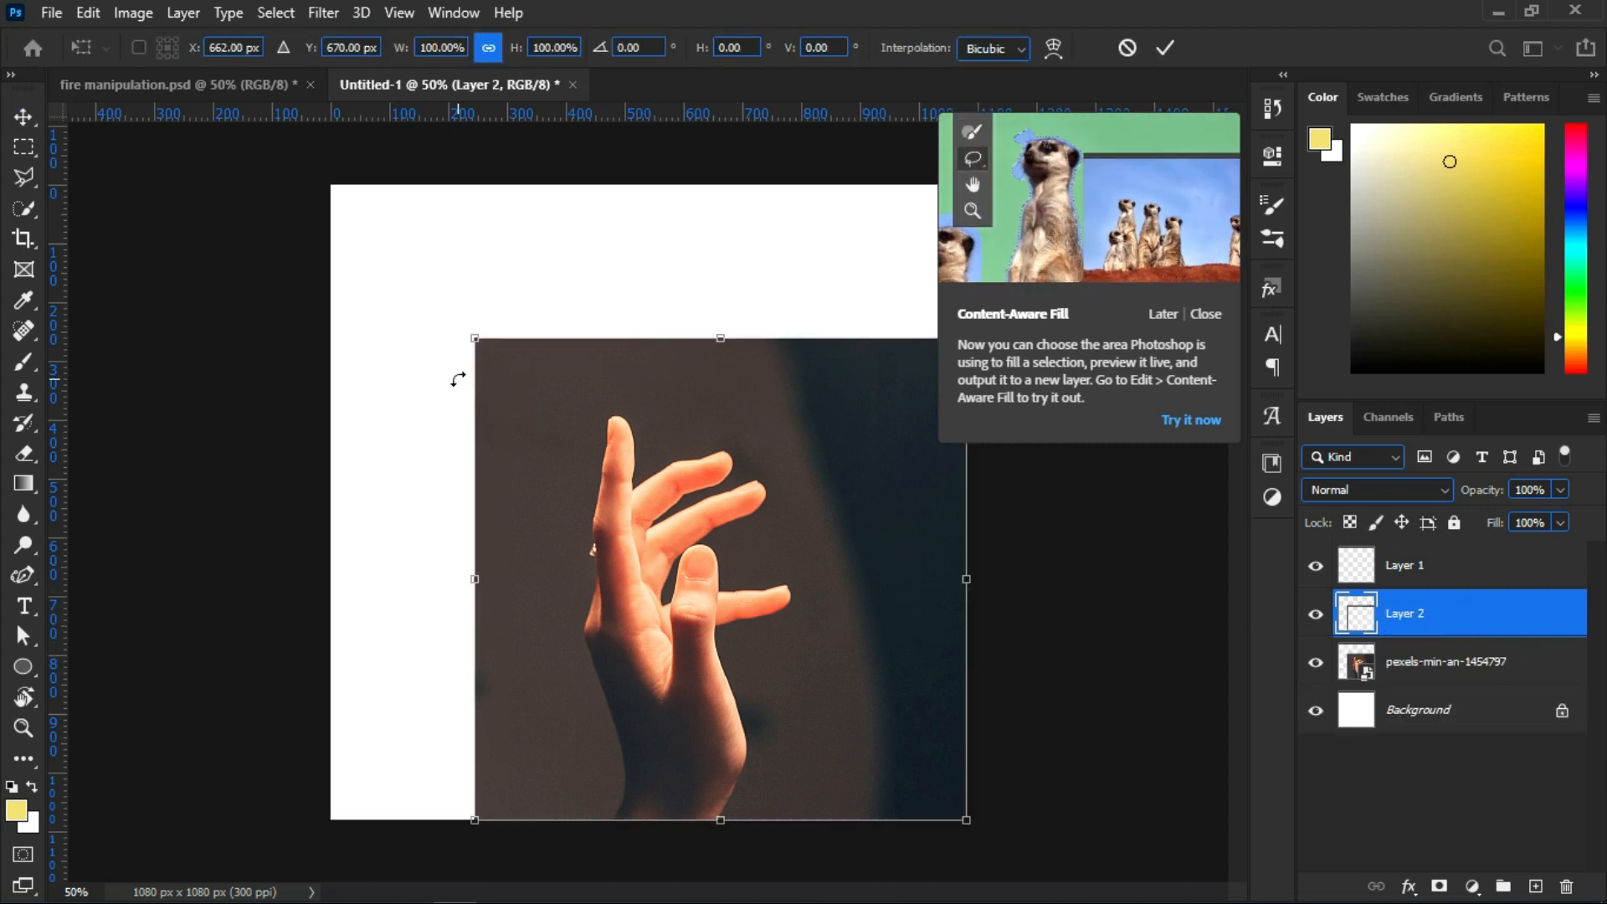
left_click_drag(467, 338, 316, 184)
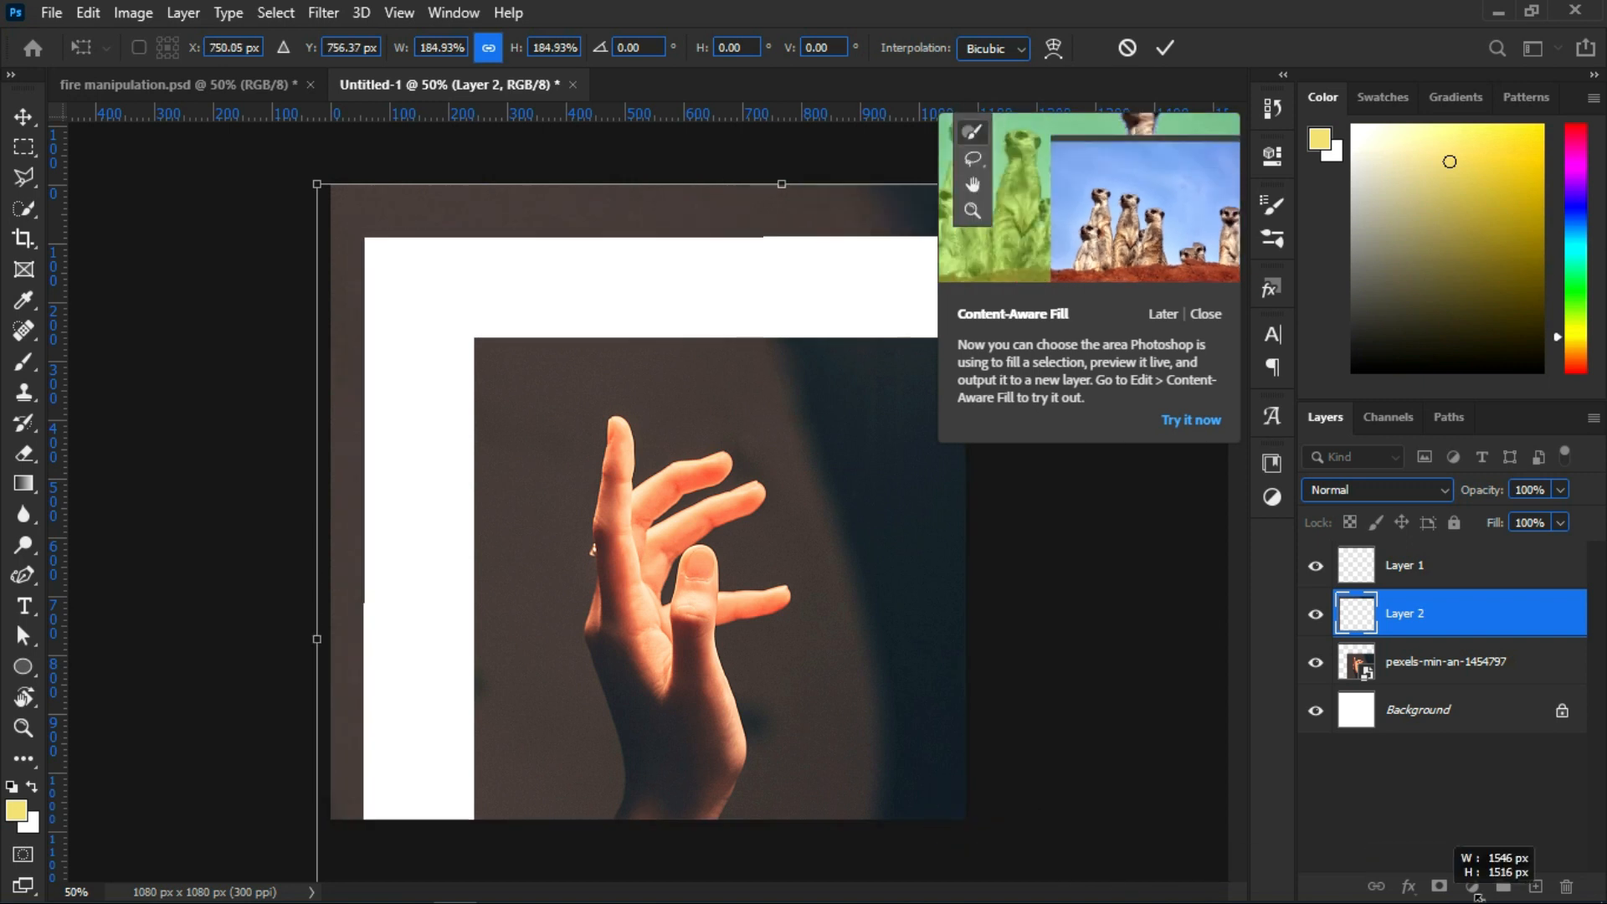
scroll(585, 364, "down", 3)
left_click_drag(698, 343, 611, 343)
key("Return")
Select the background strip along the canvas's top edge and stretch it down over the white gap above the photo
left_click(23, 147)
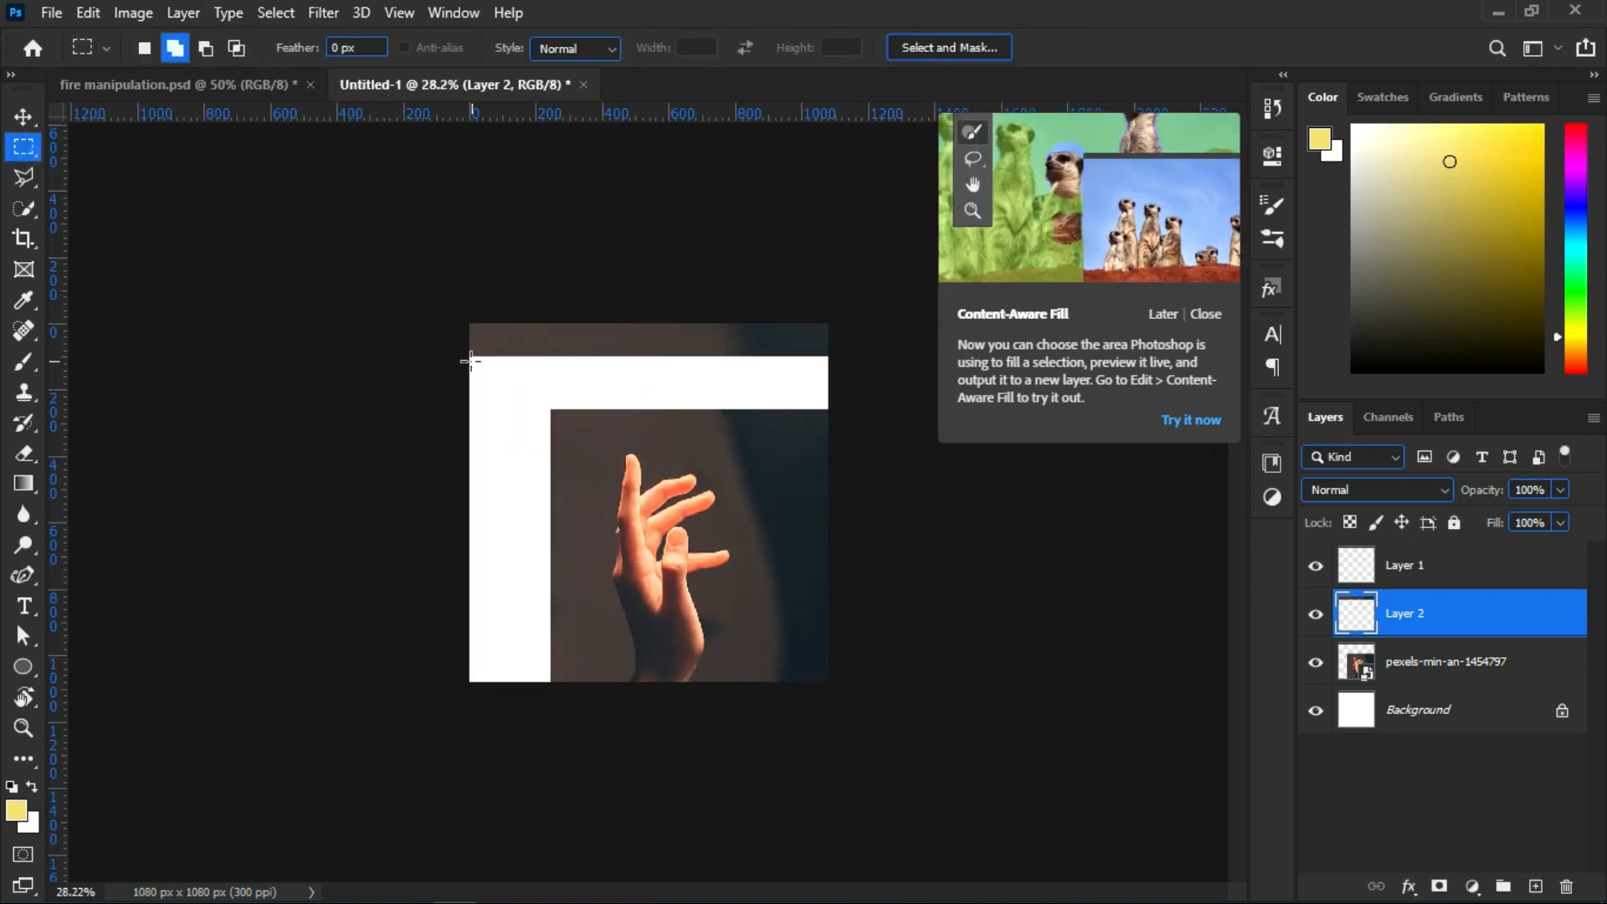
left_click_drag(771, 381, 843, 363)
key("ctrl+t")
left_click_drag(649, 358, 657, 453)
key("Return")
left_click_drag(568, 395, 538, 708)
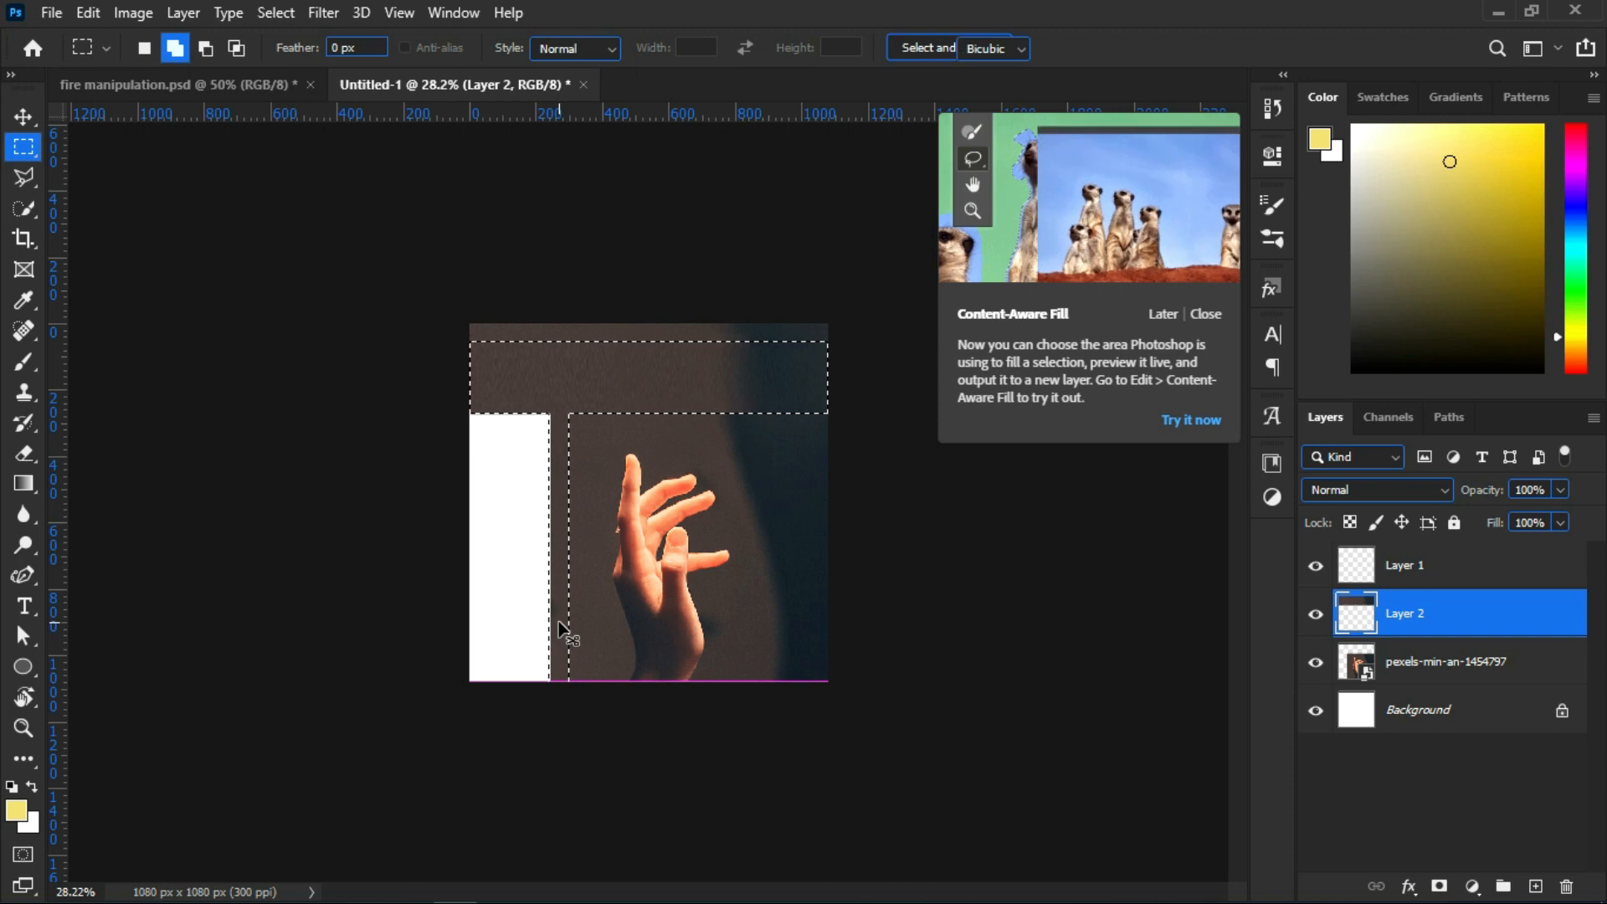
key("ctrl+t")
key("Escape")
key("ctrl+z")
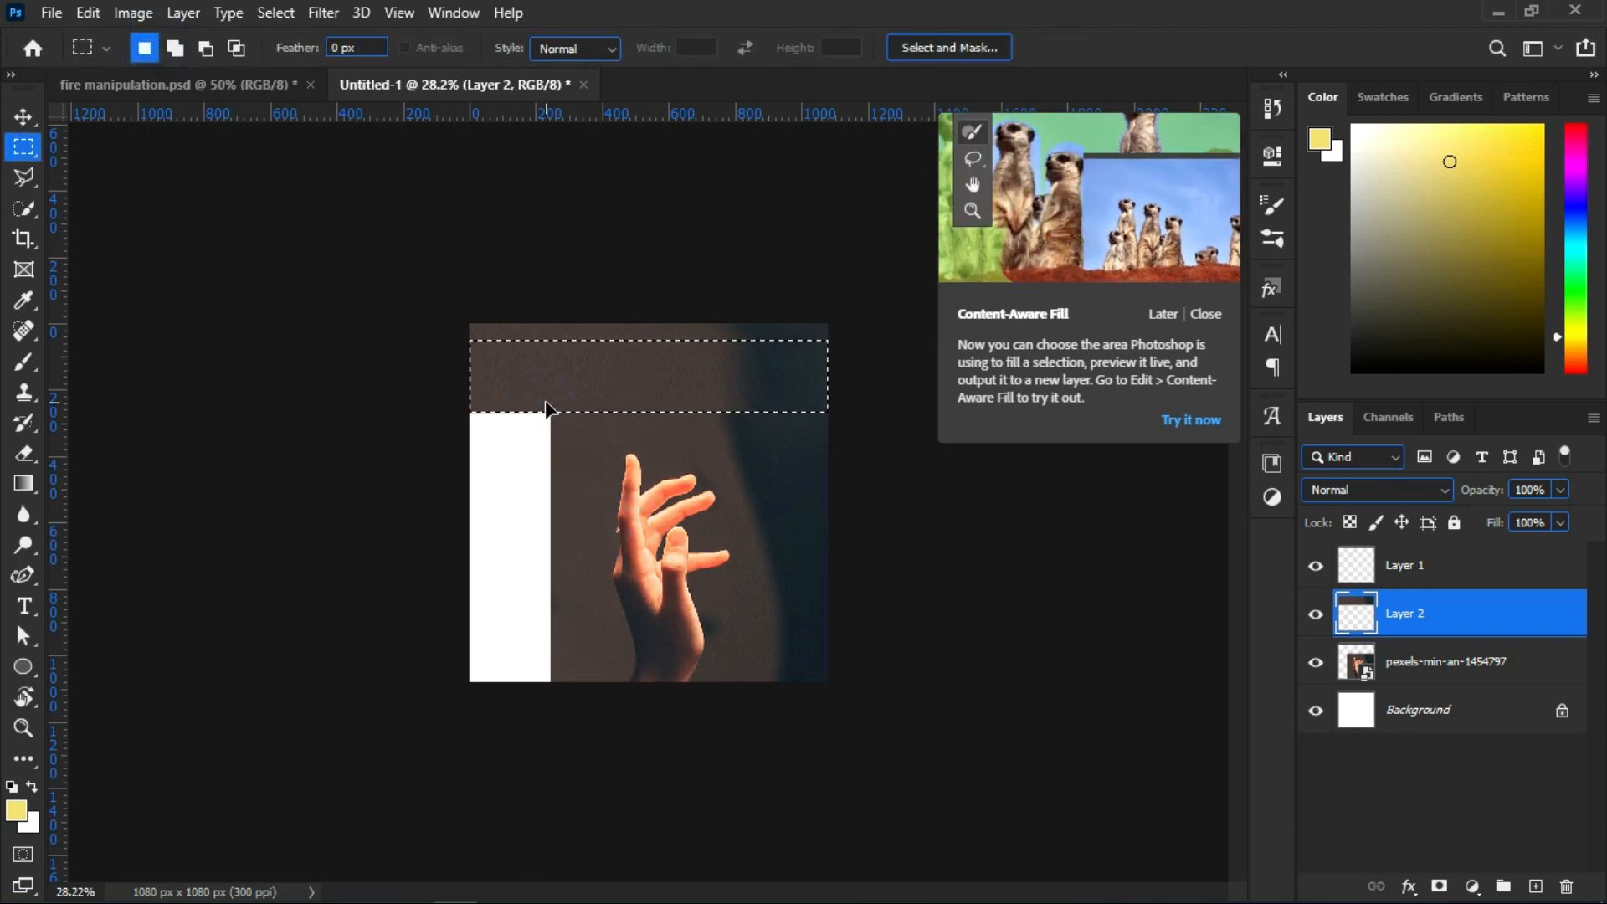
left_click_drag(533, 669, 538, 405)
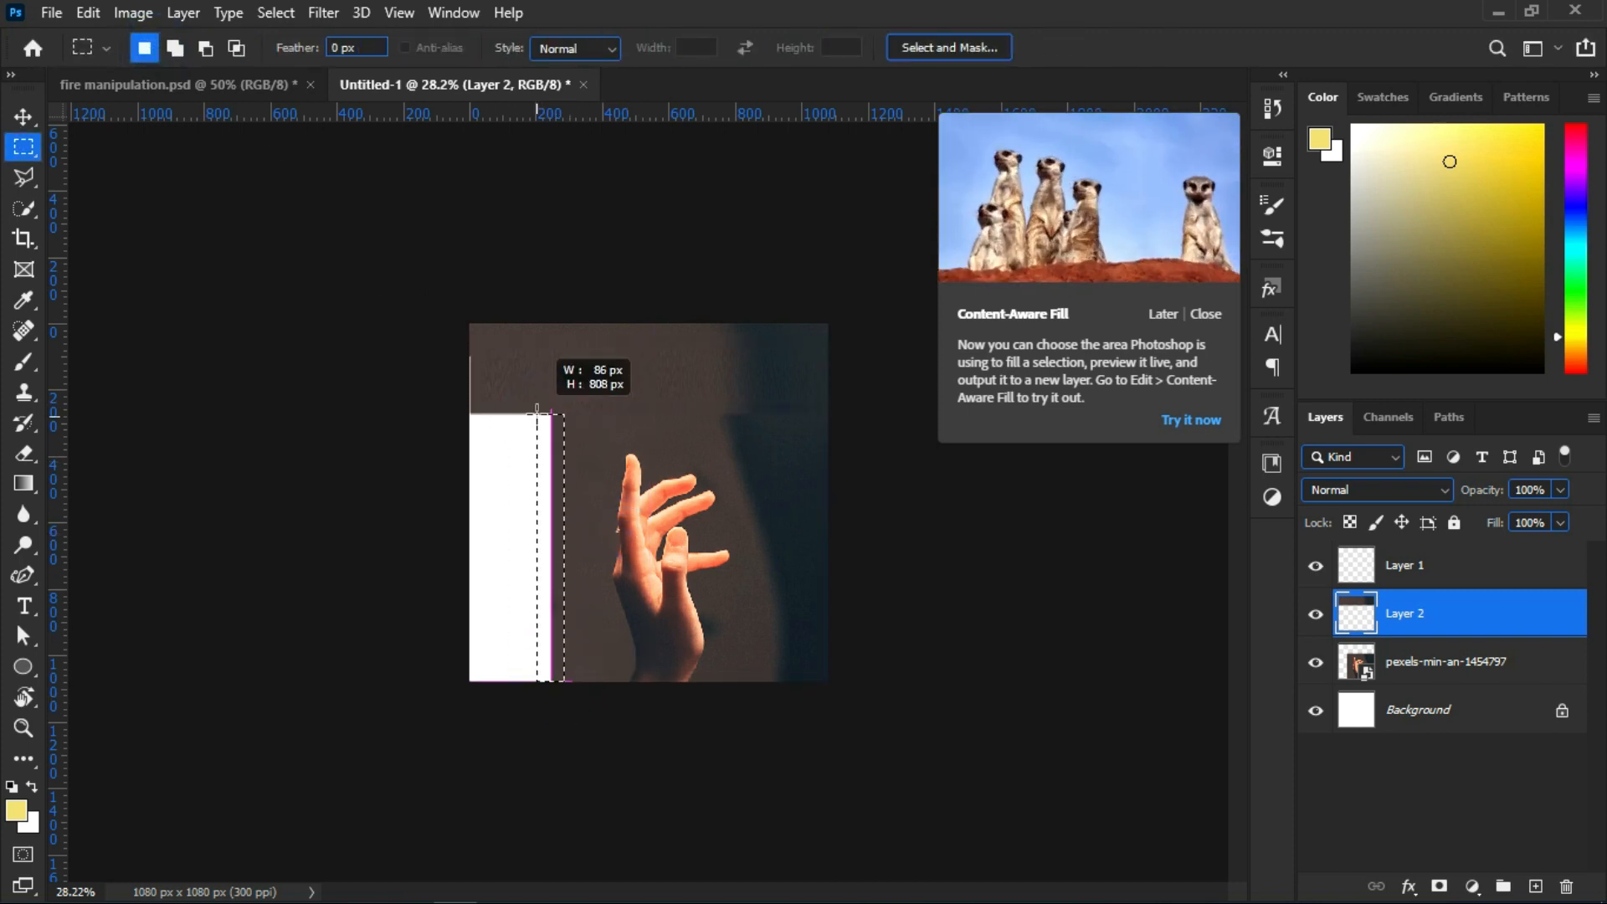
key("ctrl+t")
mouse_move(536, 543)
left_mouse_down()
mouse_move(490, 561)
mouse_move(525, 566)
left_mouse_up()
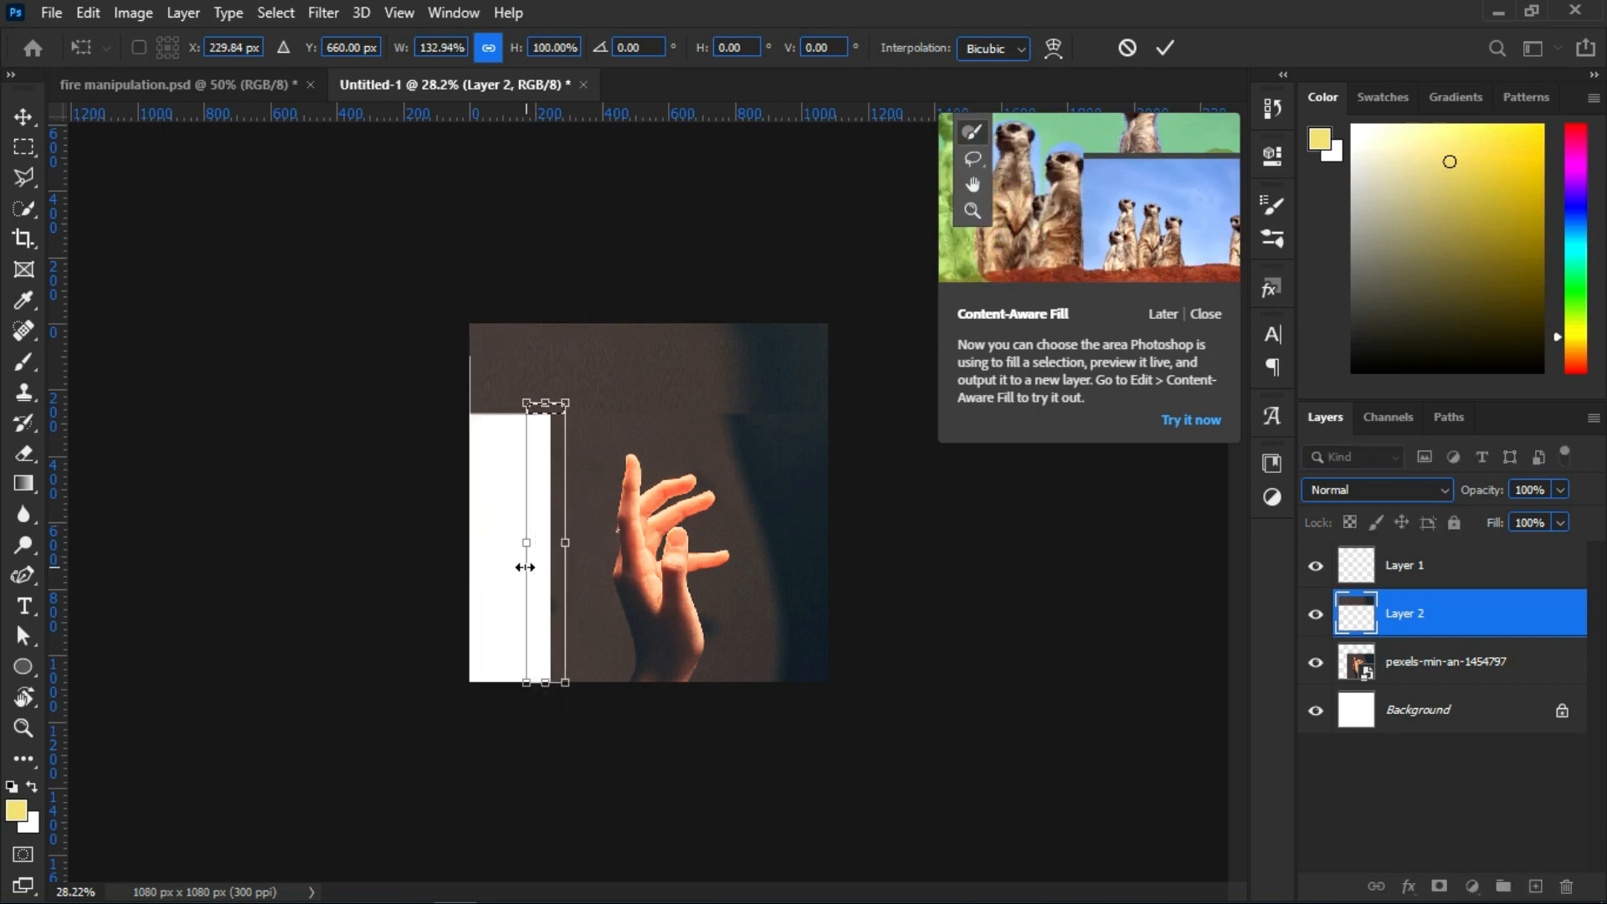
Copy a strip of the hand photo's left edge to a new layer and stretch it over the remaining white area
left_click(1441, 664)
key("ctrl+d")
left_click_drag(579, 407, 540, 720)
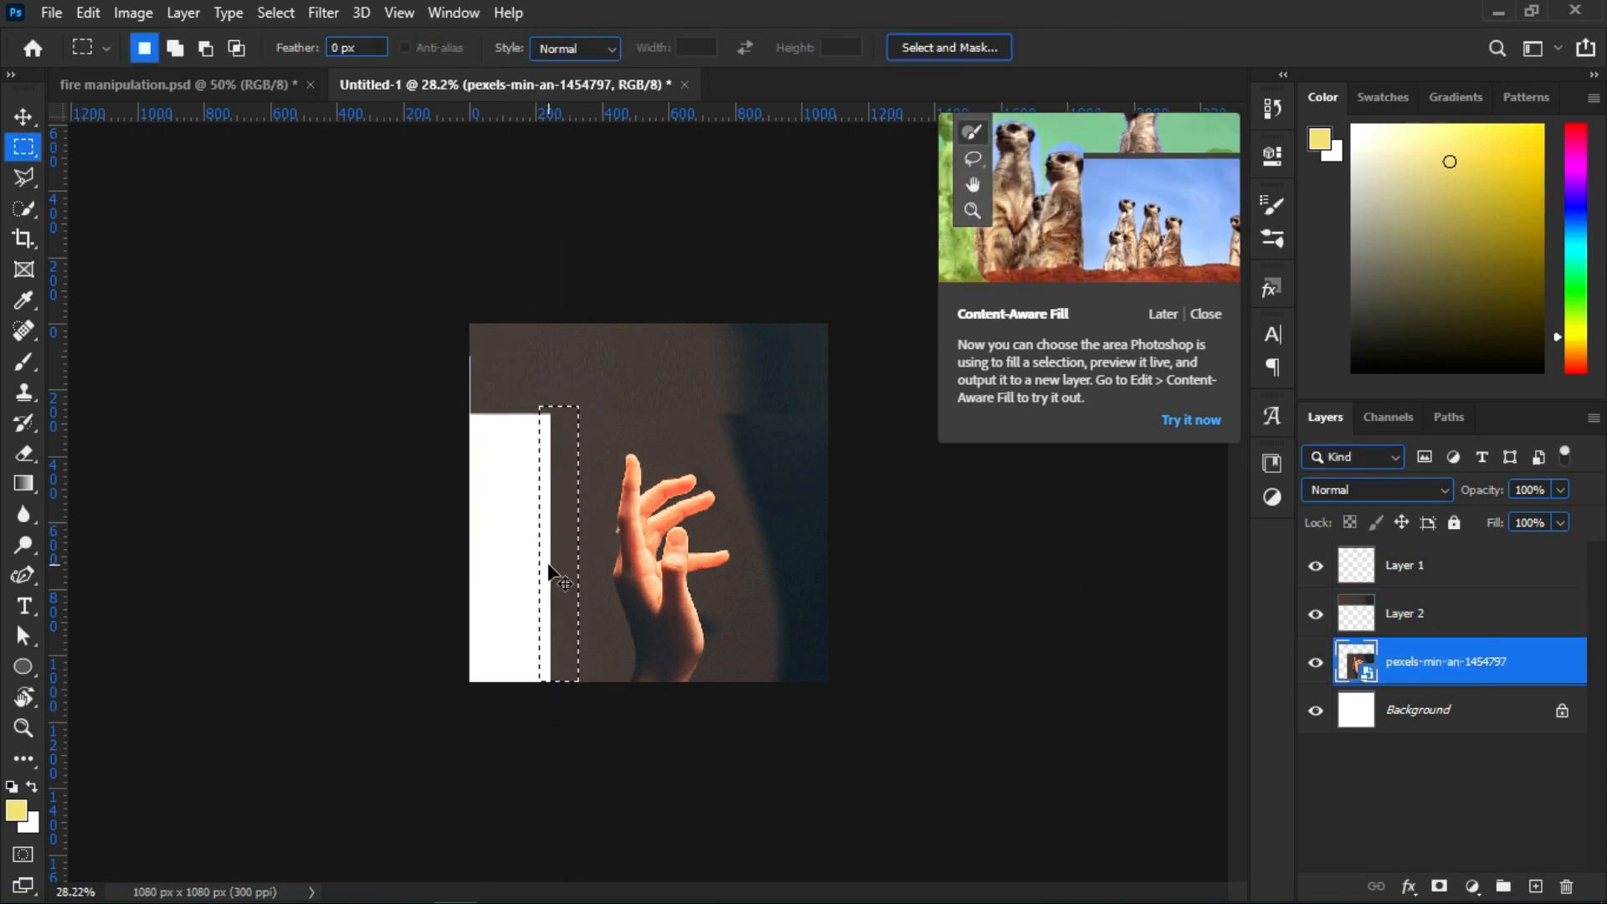
key("ctrl+j")
key("ctrl+t")
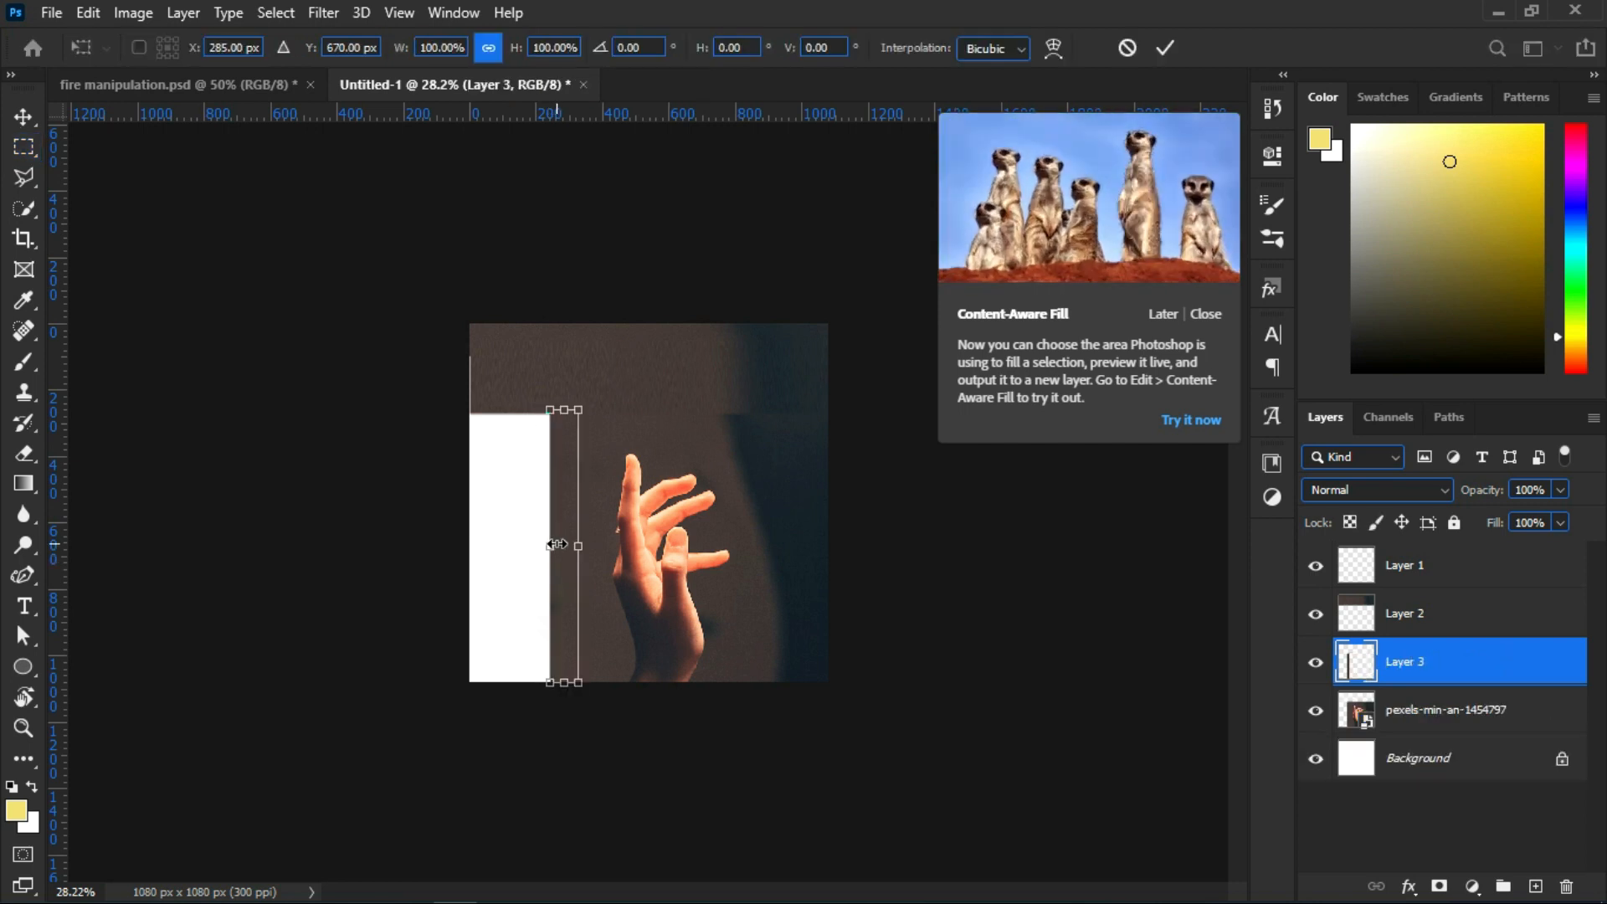
left_click_drag(542, 544, 469, 543)
left_click_drag(524, 407, 521, 313)
key("Return")
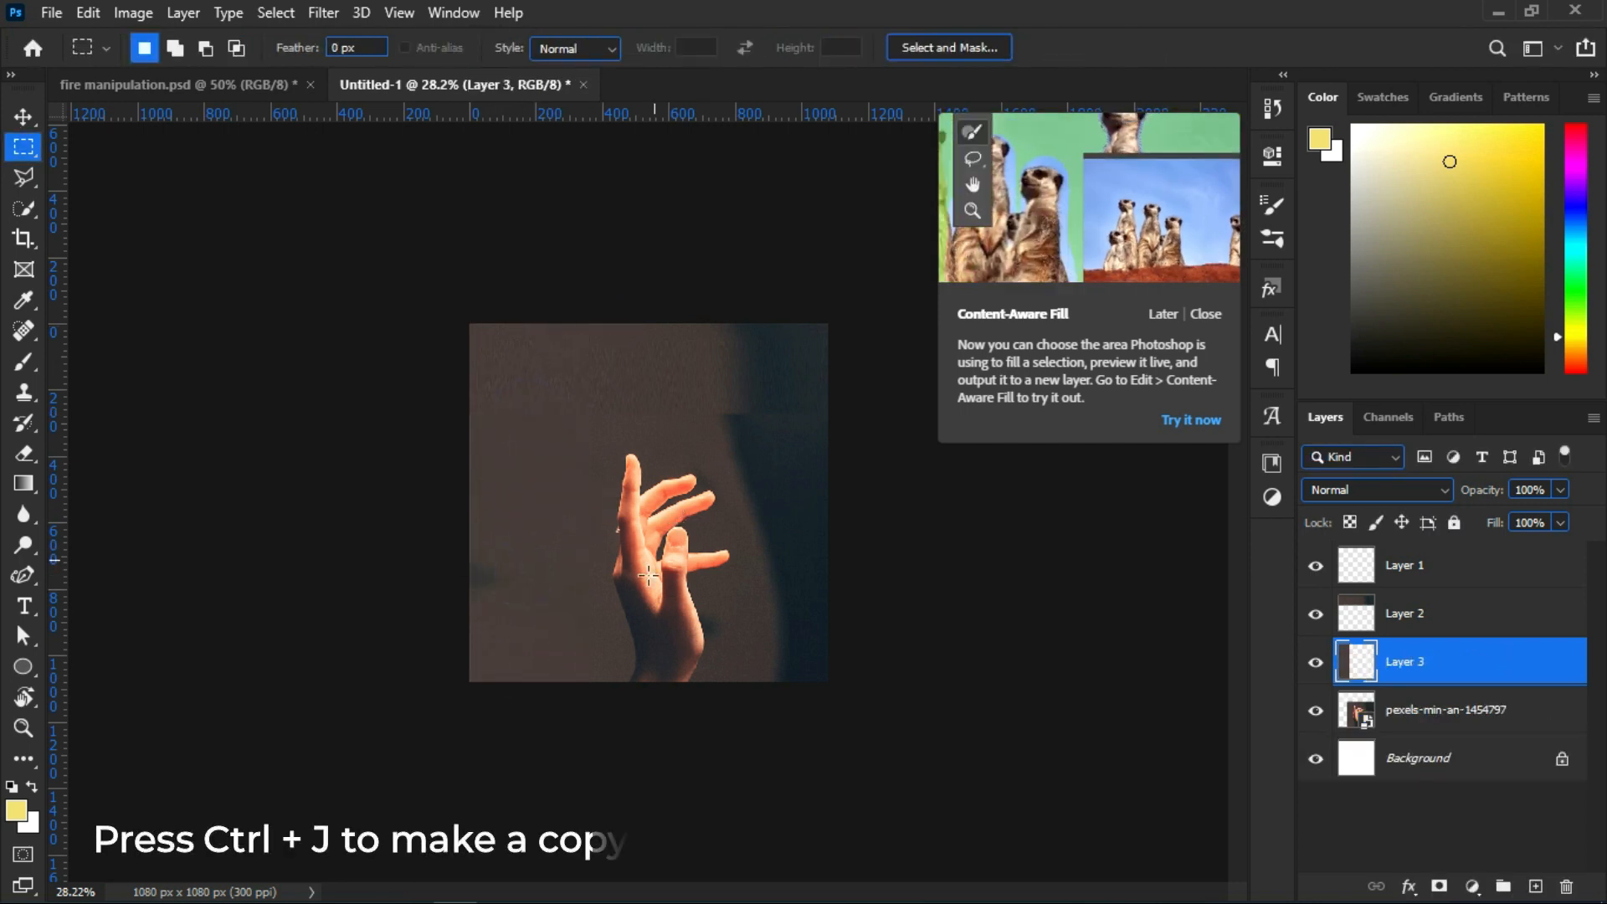
Dismiss the Content-Aware Fill tip and switch to the Move tool
scroll(638, 554, "up", 3)
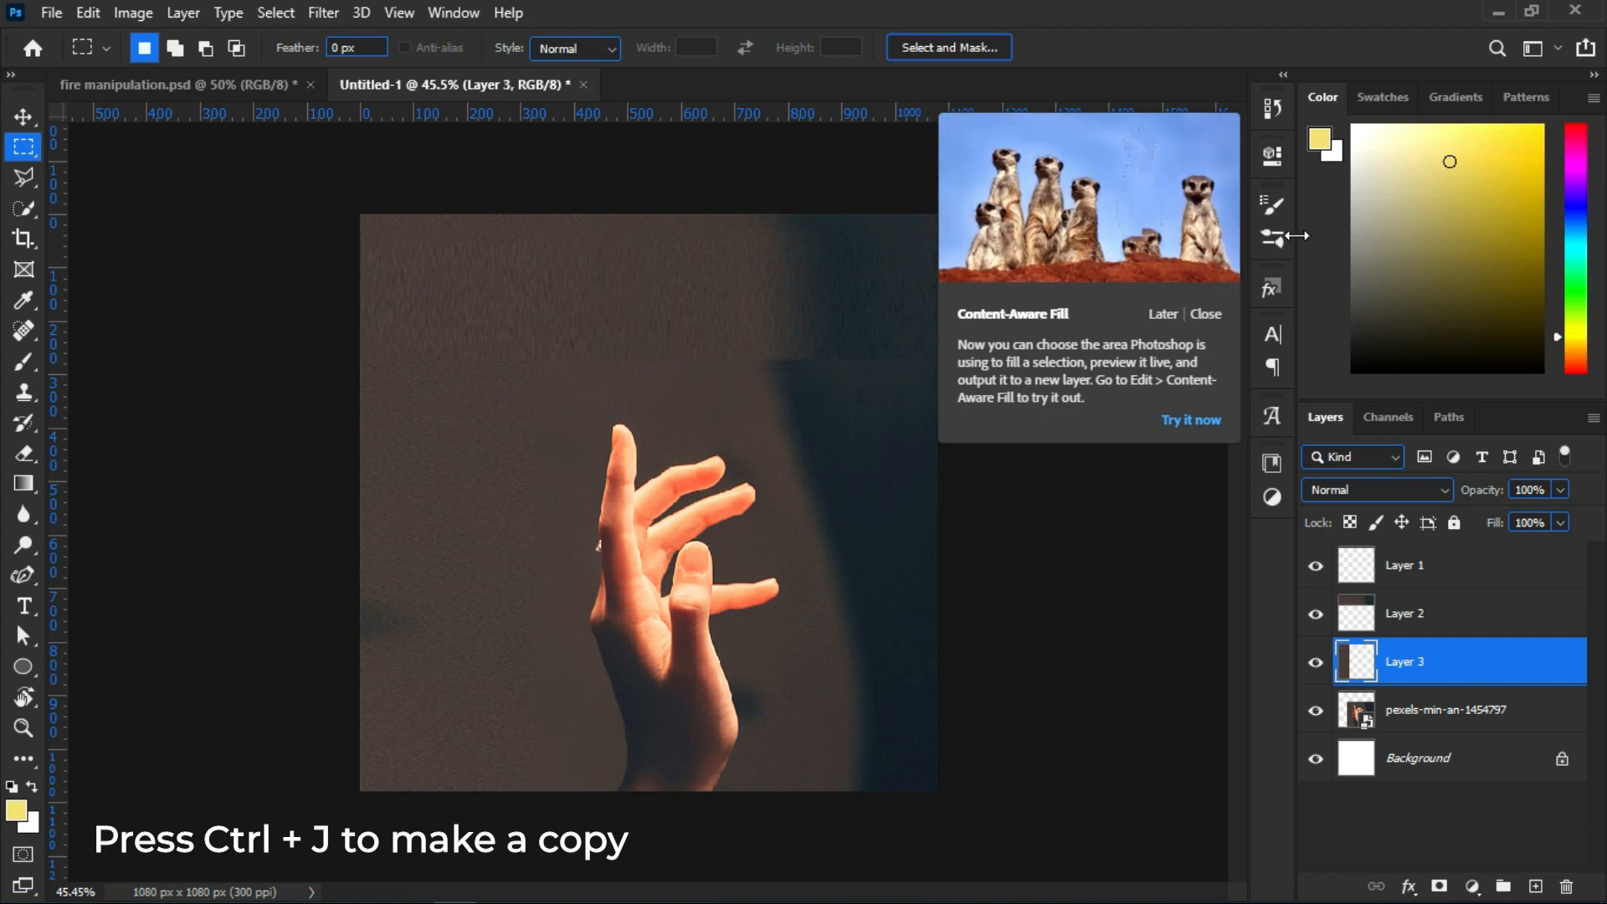
left_click(1162, 315)
key("v")
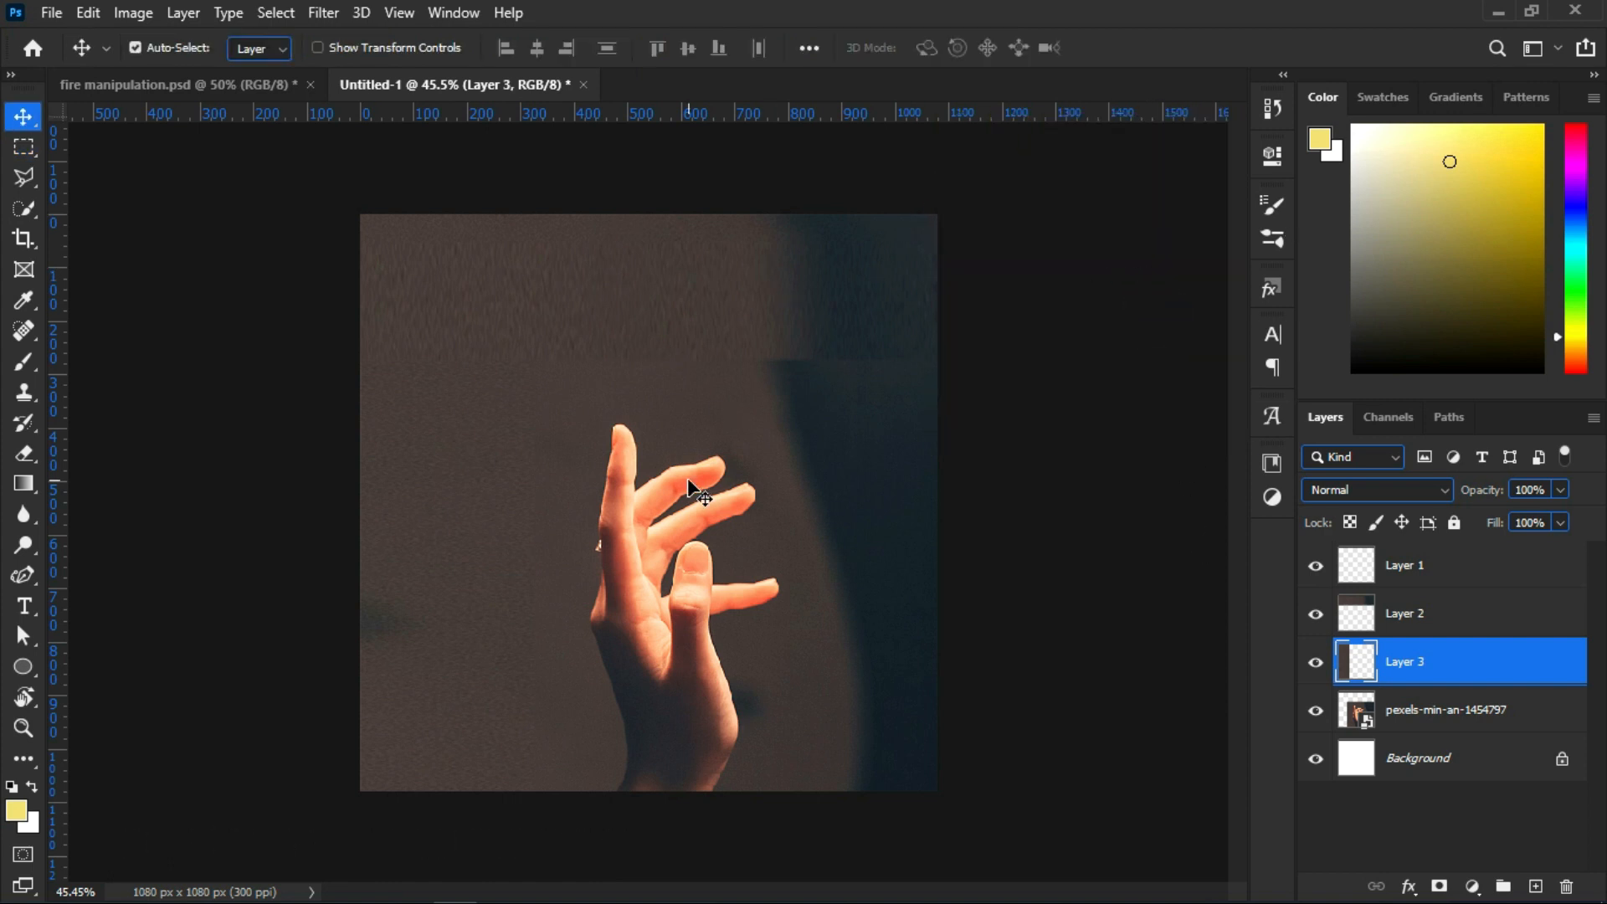
scroll(703, 345, "up", 1)
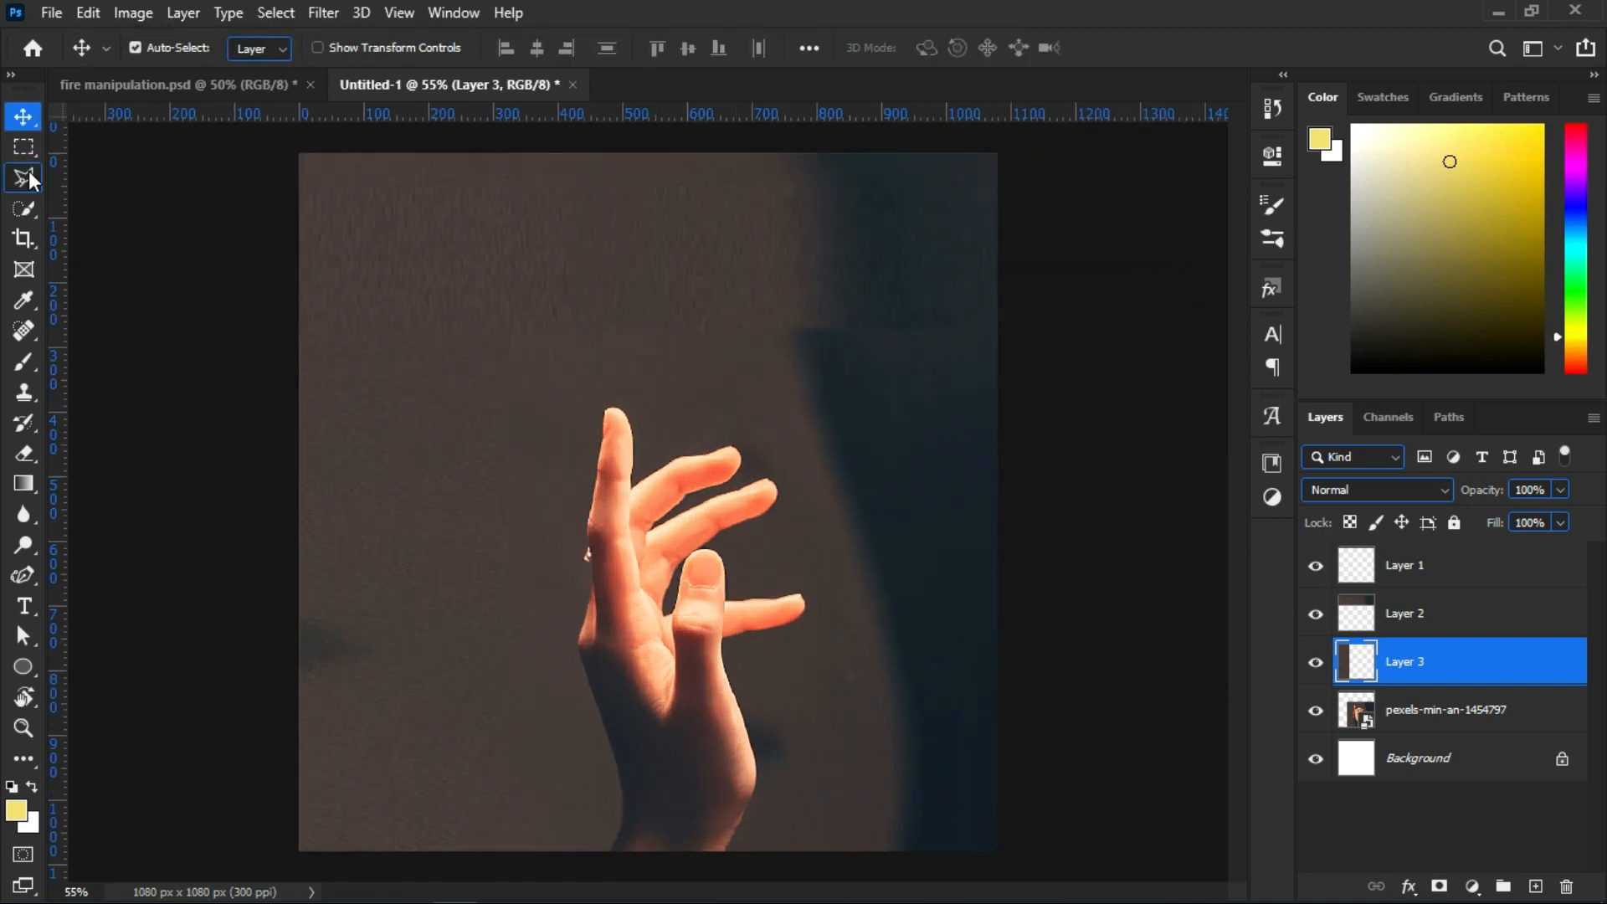
Merge Layer 2 and Layer 3 into a single background patch layer
left_click(23, 331)
mouse_move(917, 318)
left_mouse_down()
mouse_move(900, 320)
mouse_move(942, 357)
left_mouse_up()
left_click(1410, 606)
left_click(1423, 664, "ctrl")
key("ctrl+e")
Enable Sample All Layers for the Spot Healing Brush and paint along the horizontal background seam above the hand
scroll(500, 373, "up", 1)
scroll(499, 373, "up", 1)
left_click(714, 49)
left_click_drag(1061, 365, 374, 385)
left_click_drag(1083, 395, 736, 379)
left_click(677, 361)
mouse_move(405, 355)
left_mouse_down()
mouse_move(835, 333)
mouse_move(1084, 350)
mouse_move(1114, 333)
left_mouse_up()
Sample the dark background with the Healing Brush and retouch the seam on Layer 2
scroll(1088, 402, "up", 2)
key("shift+j")
left_click(1042, 438, "alt")
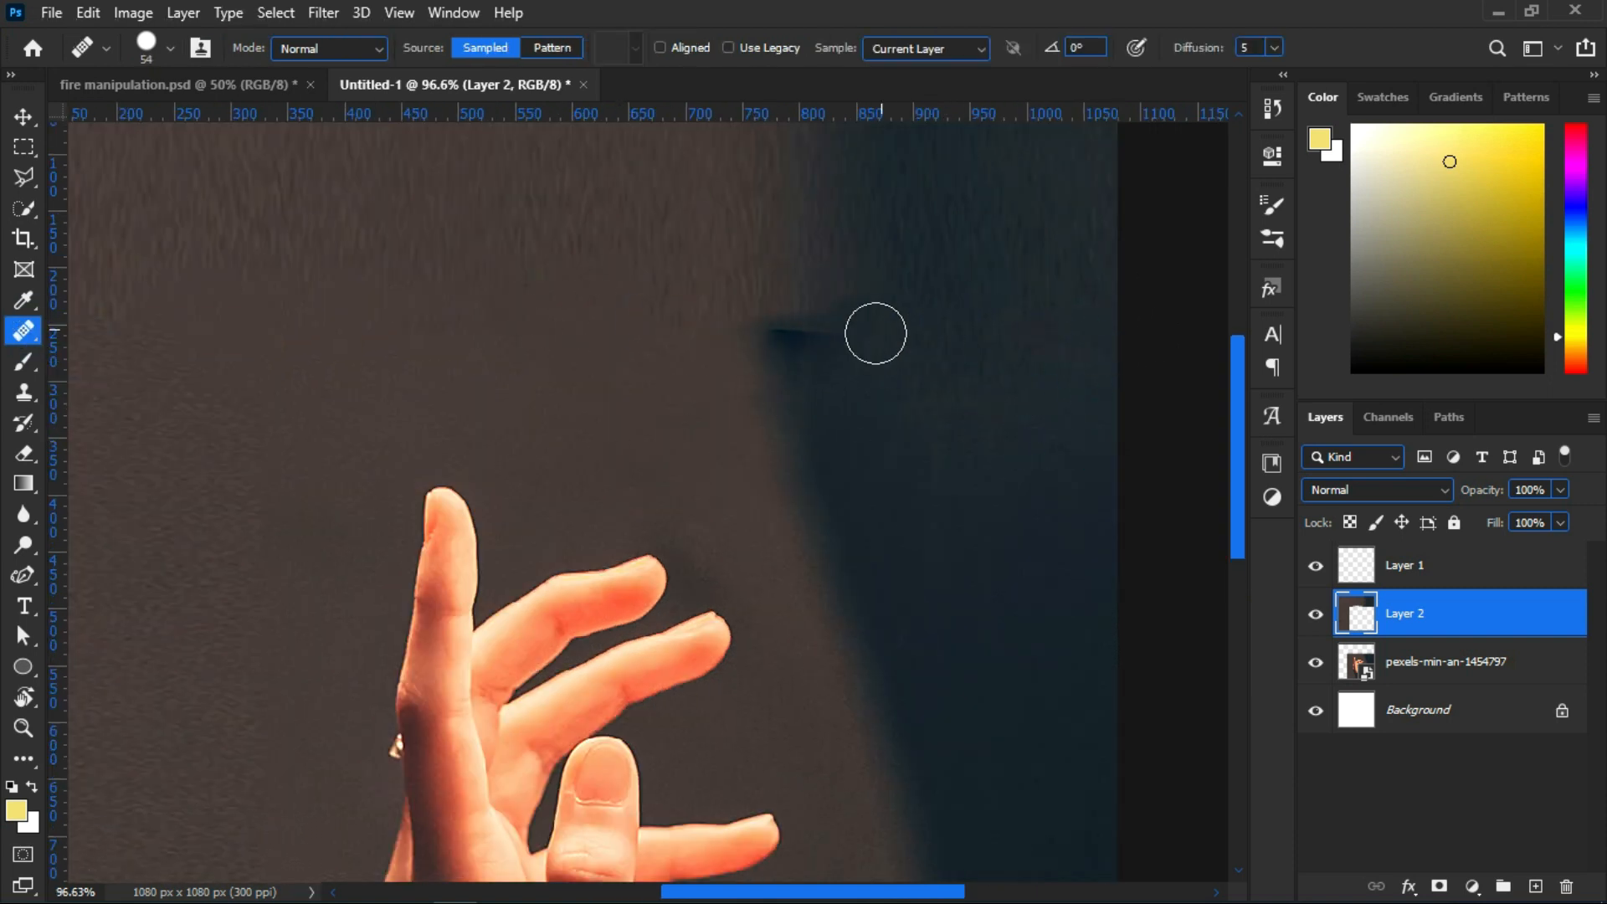
scroll(439, 328, "down", 3)
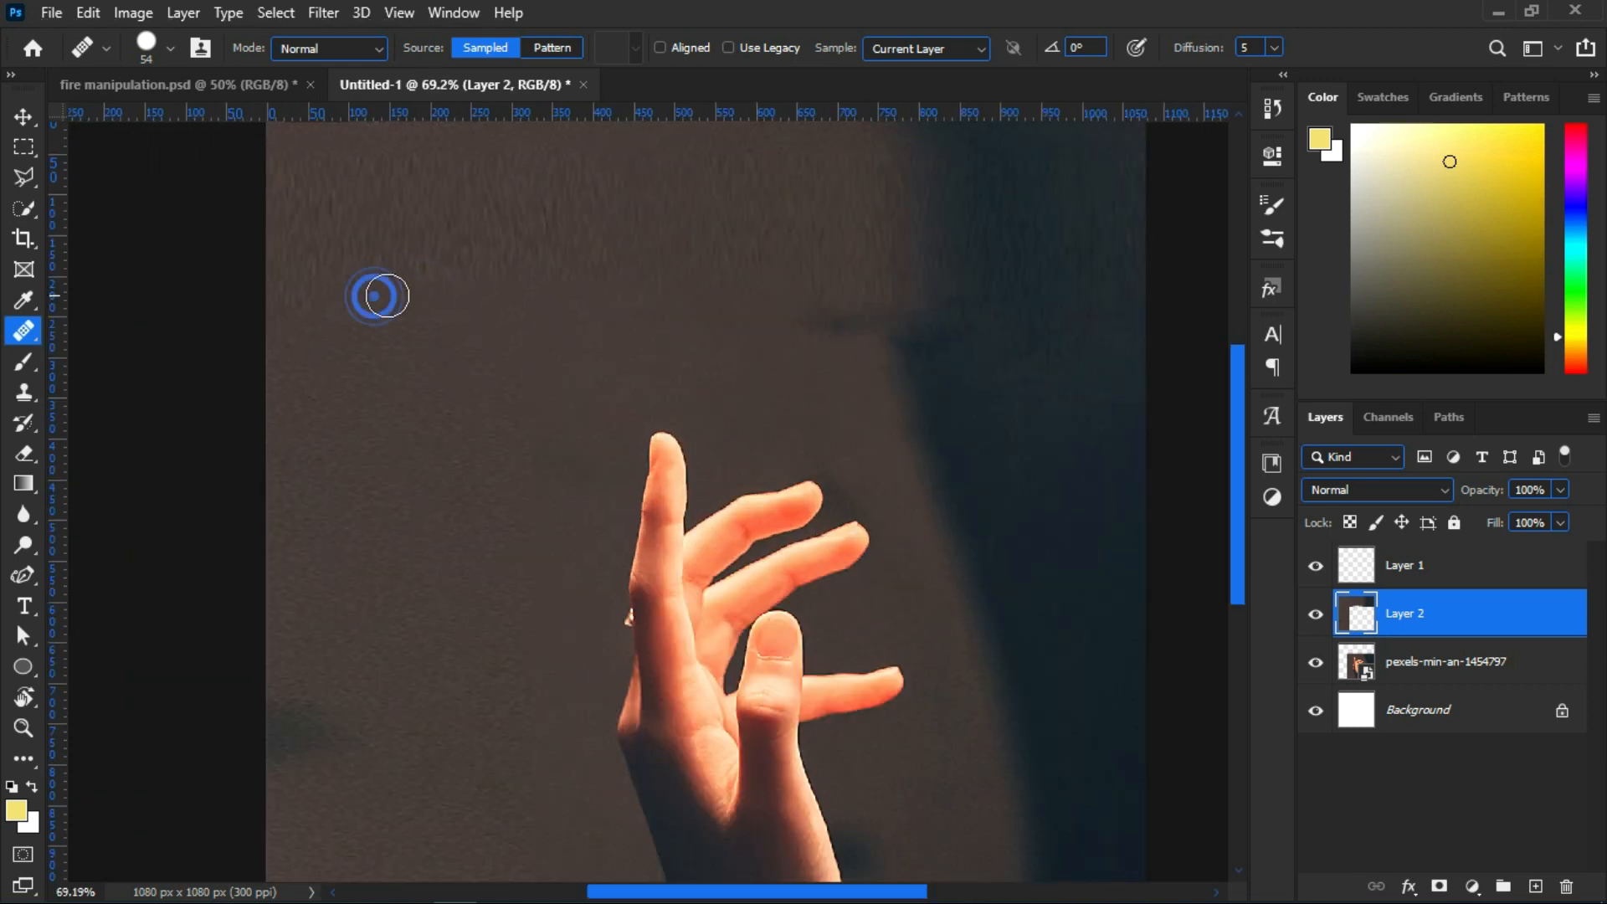
scroll(536, 283, "down", 4)
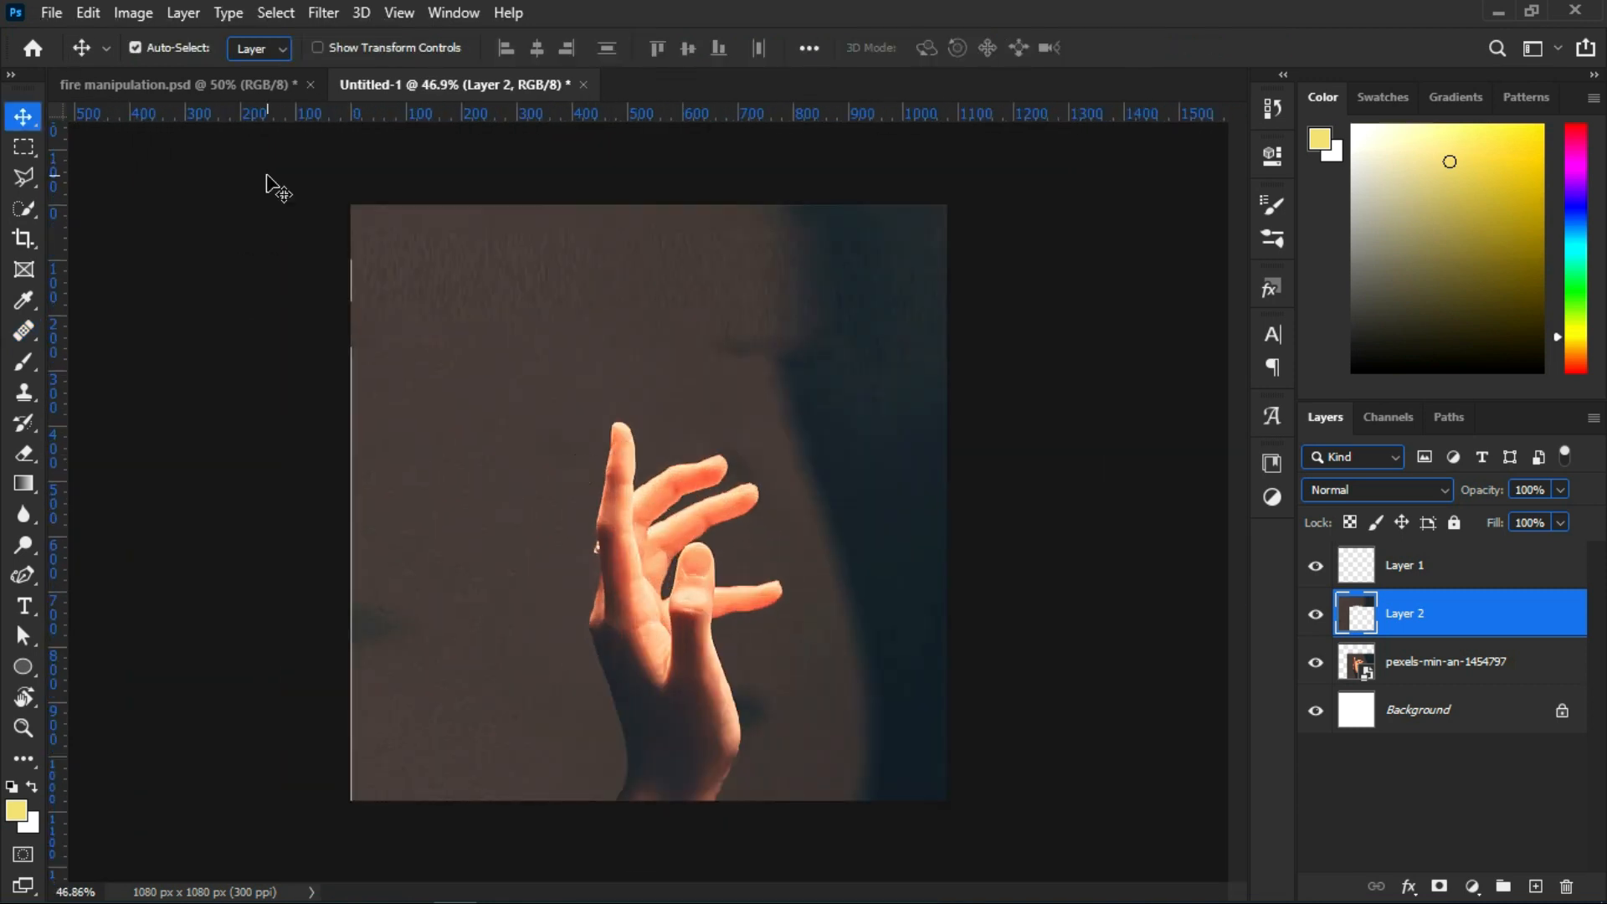
Move the photo and Layer 2 slightly left together, then fill the exposed white gap at the canvas's right edge on Layer 2
mouse_move(662, 645)
left_mouse_down()
mouse_move(638, 639)
mouse_move(657, 645)
left_mouse_up()
scroll(661, 647, "up", 1)
left_click(31, 151)
left_click_drag(934, 209, 1004, 371)
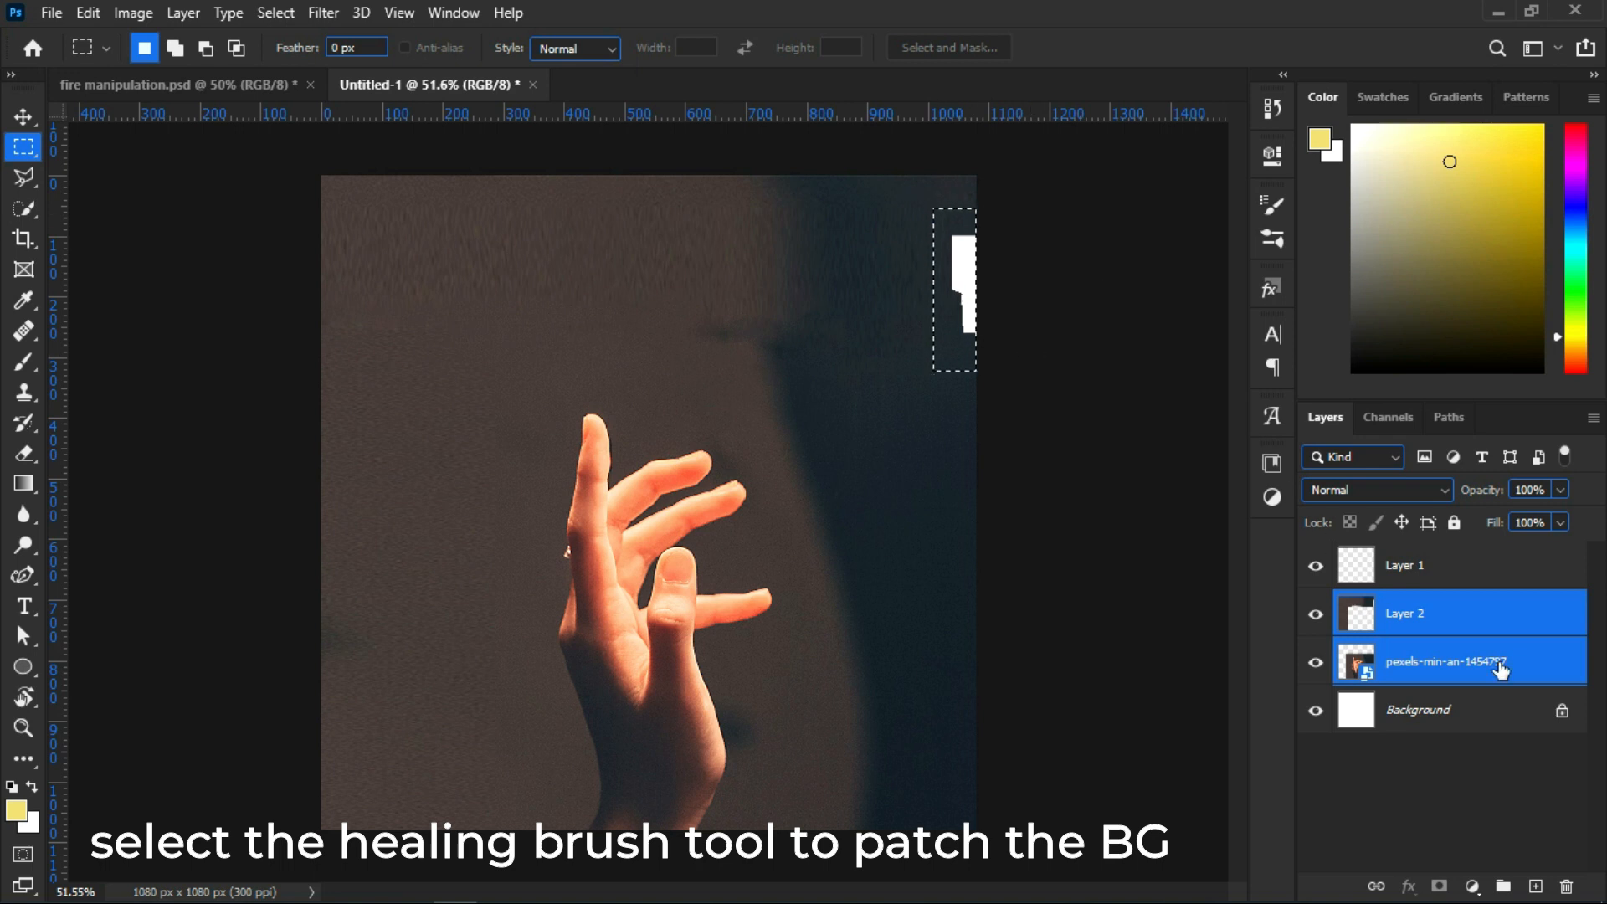
left_click(1414, 615)
right_click(974, 289)
left_click(1028, 575)
key("Return")
key("ctrl+d")
Smooth the remaining seam marks in the dark and brown background areas of Layer 2 with the Spot Healing Brush
scroll(802, 423, "up", 4)
left_click(23, 331)
left_click_drag(962, 305, 1072, 335)
left_click_drag(963, 333, 913, 331)
mouse_move(775, 307)
left_mouse_down()
mouse_move(706, 290)
mouse_move(595, 301)
left_mouse_up()
left_click_drag(759, 311, 540, 293)
scroll(974, 217, "down", 1)
Select the hand on the pexels-min-an-1454797 layer using Select Subject
left_click(1446, 662)
left_click(1414, 615)
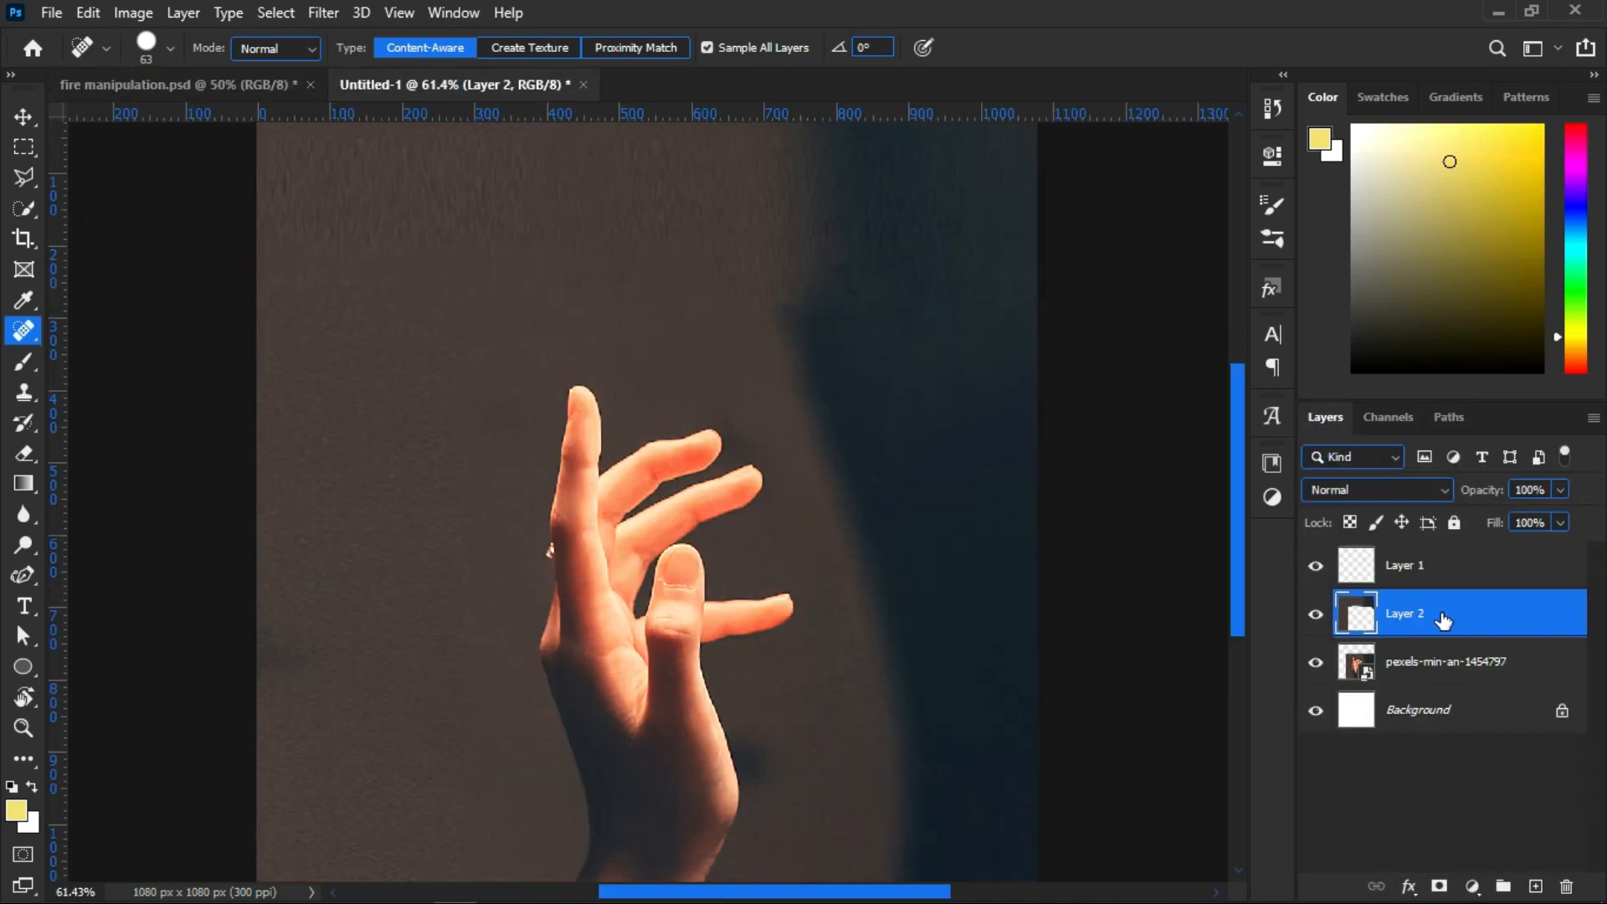
left_click(1448, 672, "shift")
left_click(1413, 701)
left_click(1360, 670)
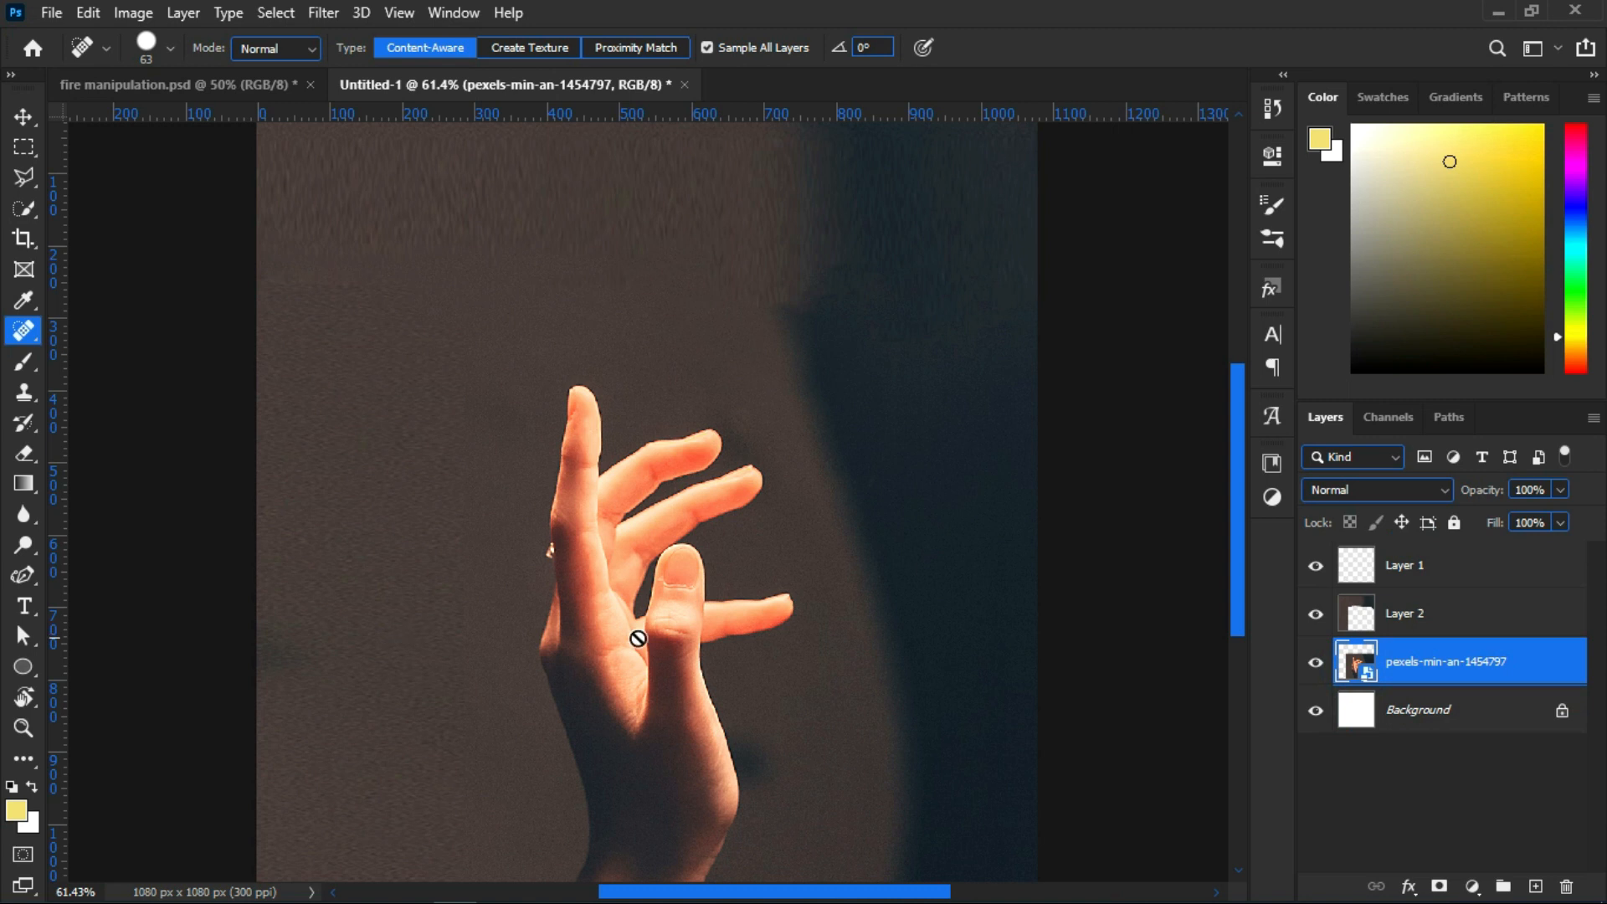
scroll(679, 604, "down", 3)
scroll(37, 92, "up", 3)
left_click(23, 115)
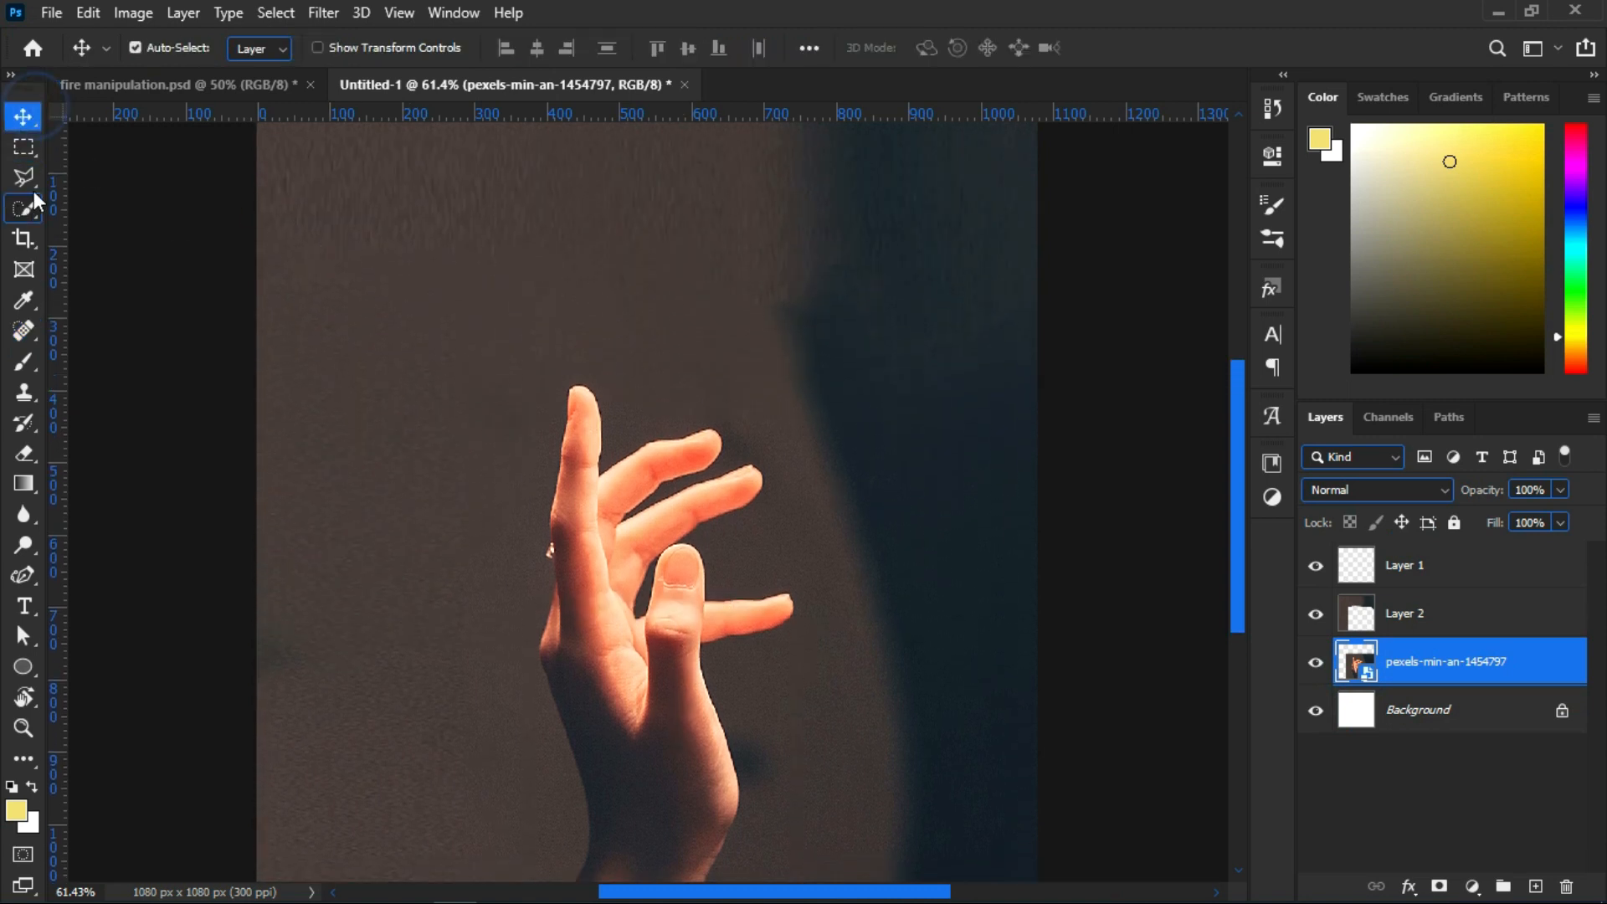
left_click(276, 12)
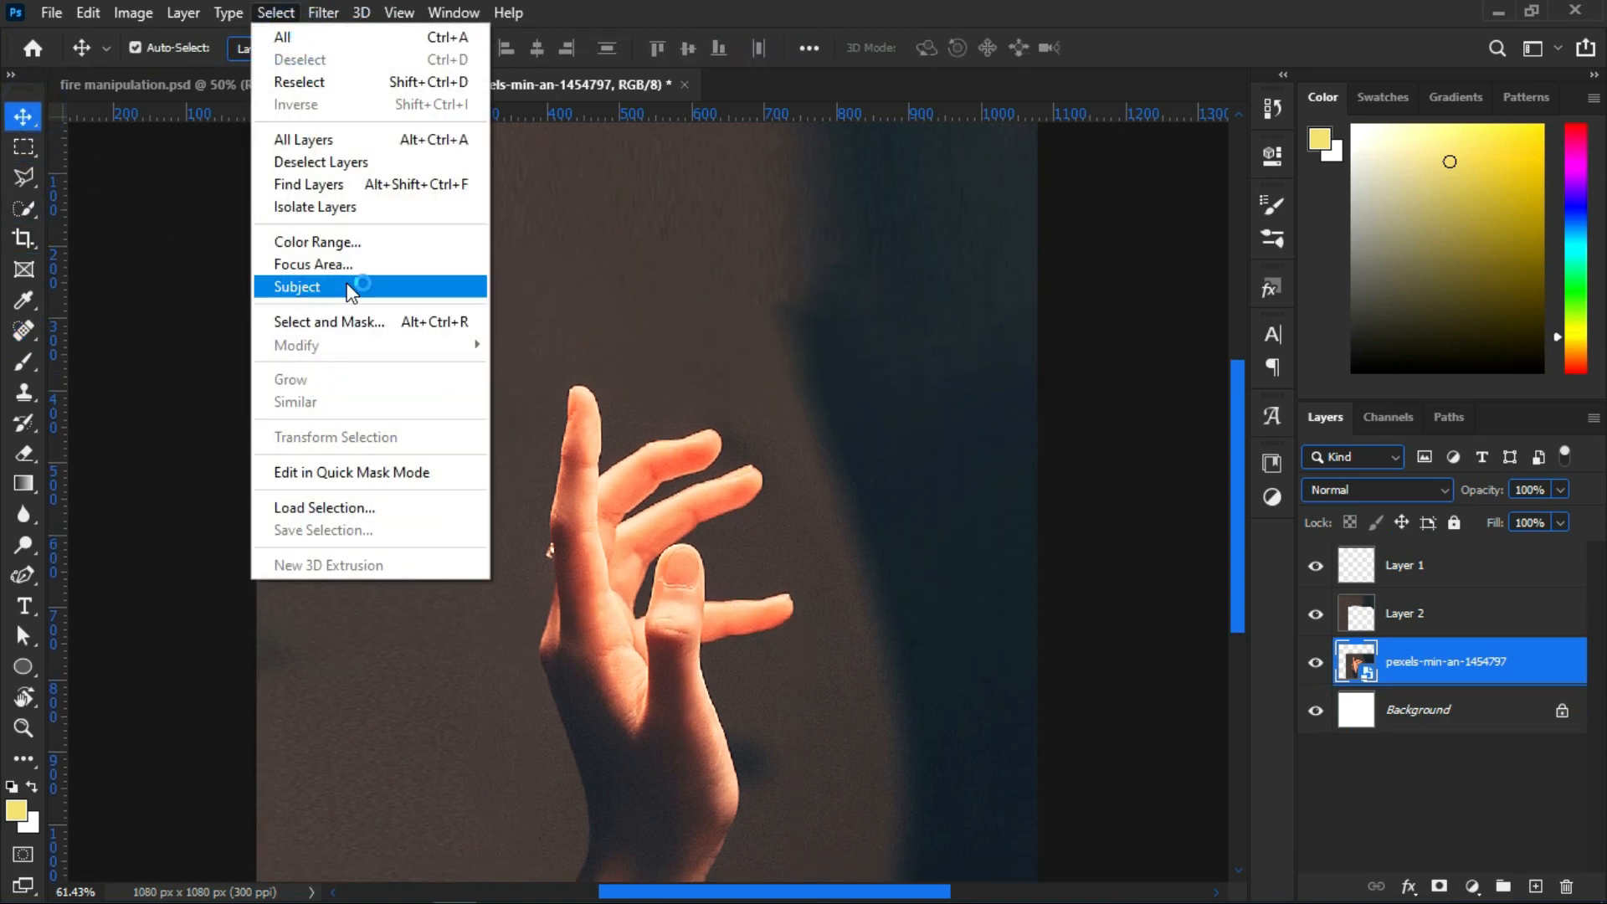
left_click(302, 287)
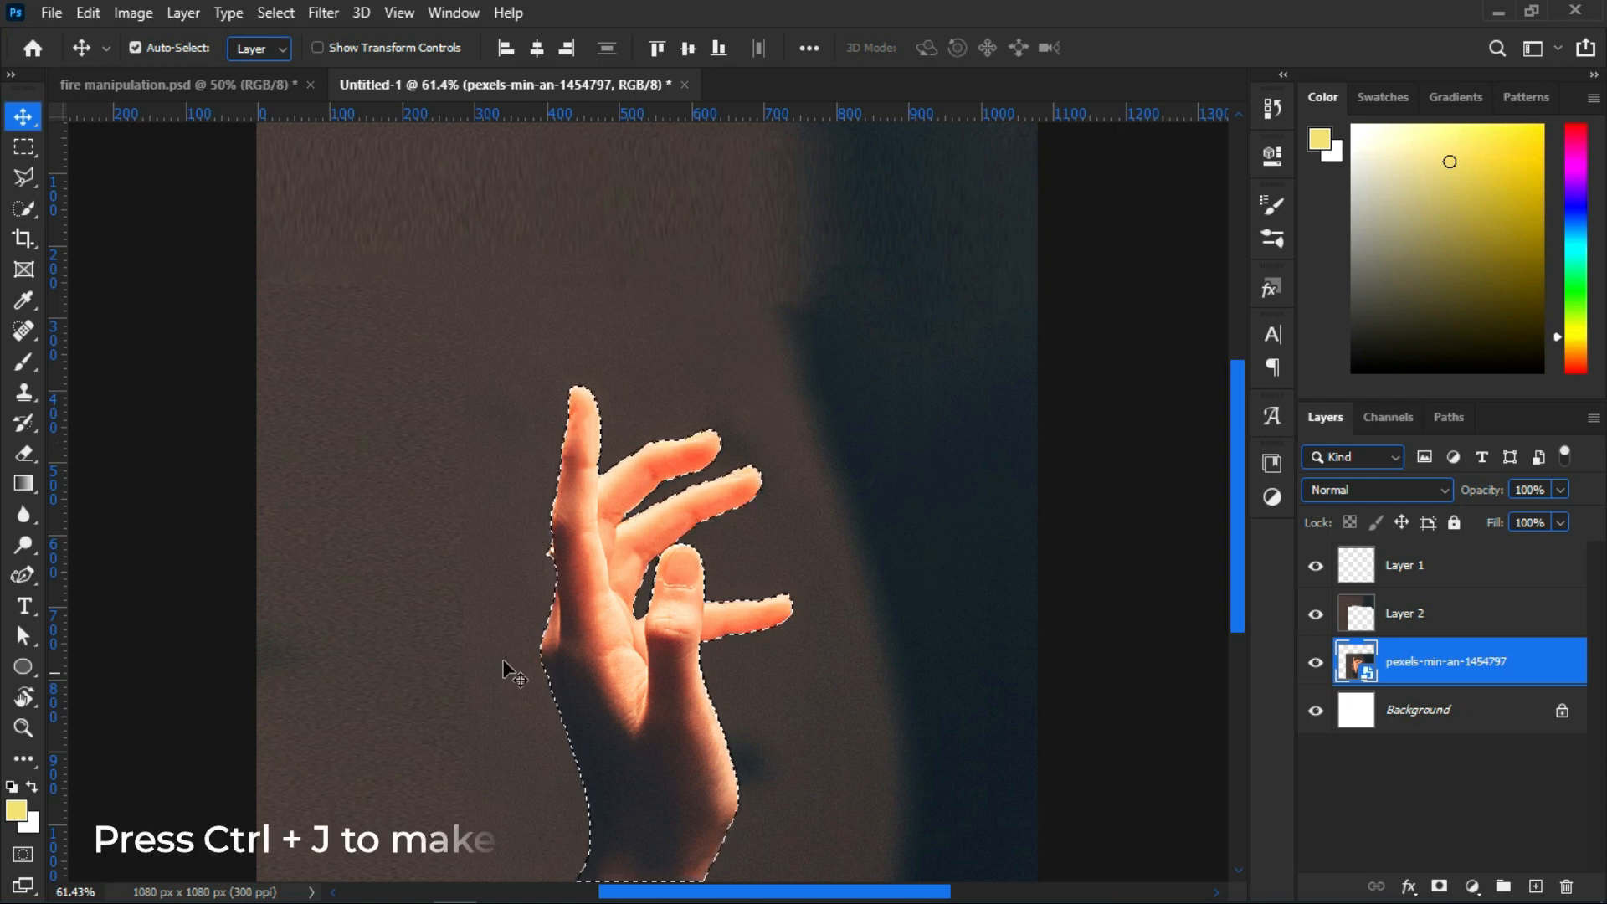
Copy the selected hand from the pexels-min-an-1454797 layer onto its own layer
scroll(414, 289, "up", 3)
scroll(745, 602, "down", 3)
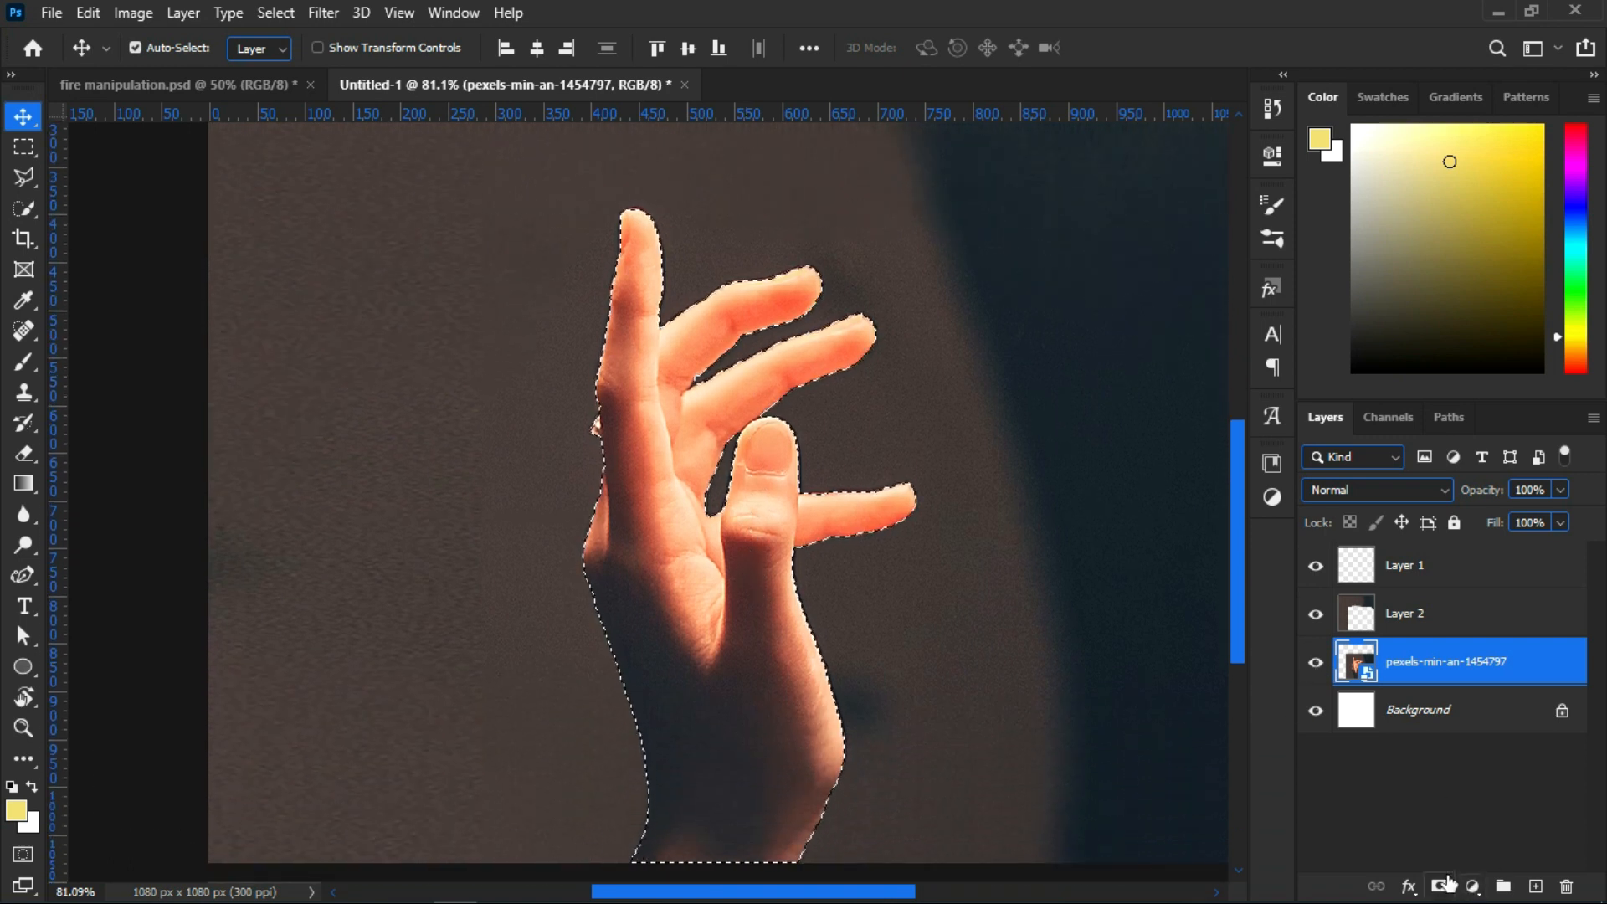
key("ctrl+j")
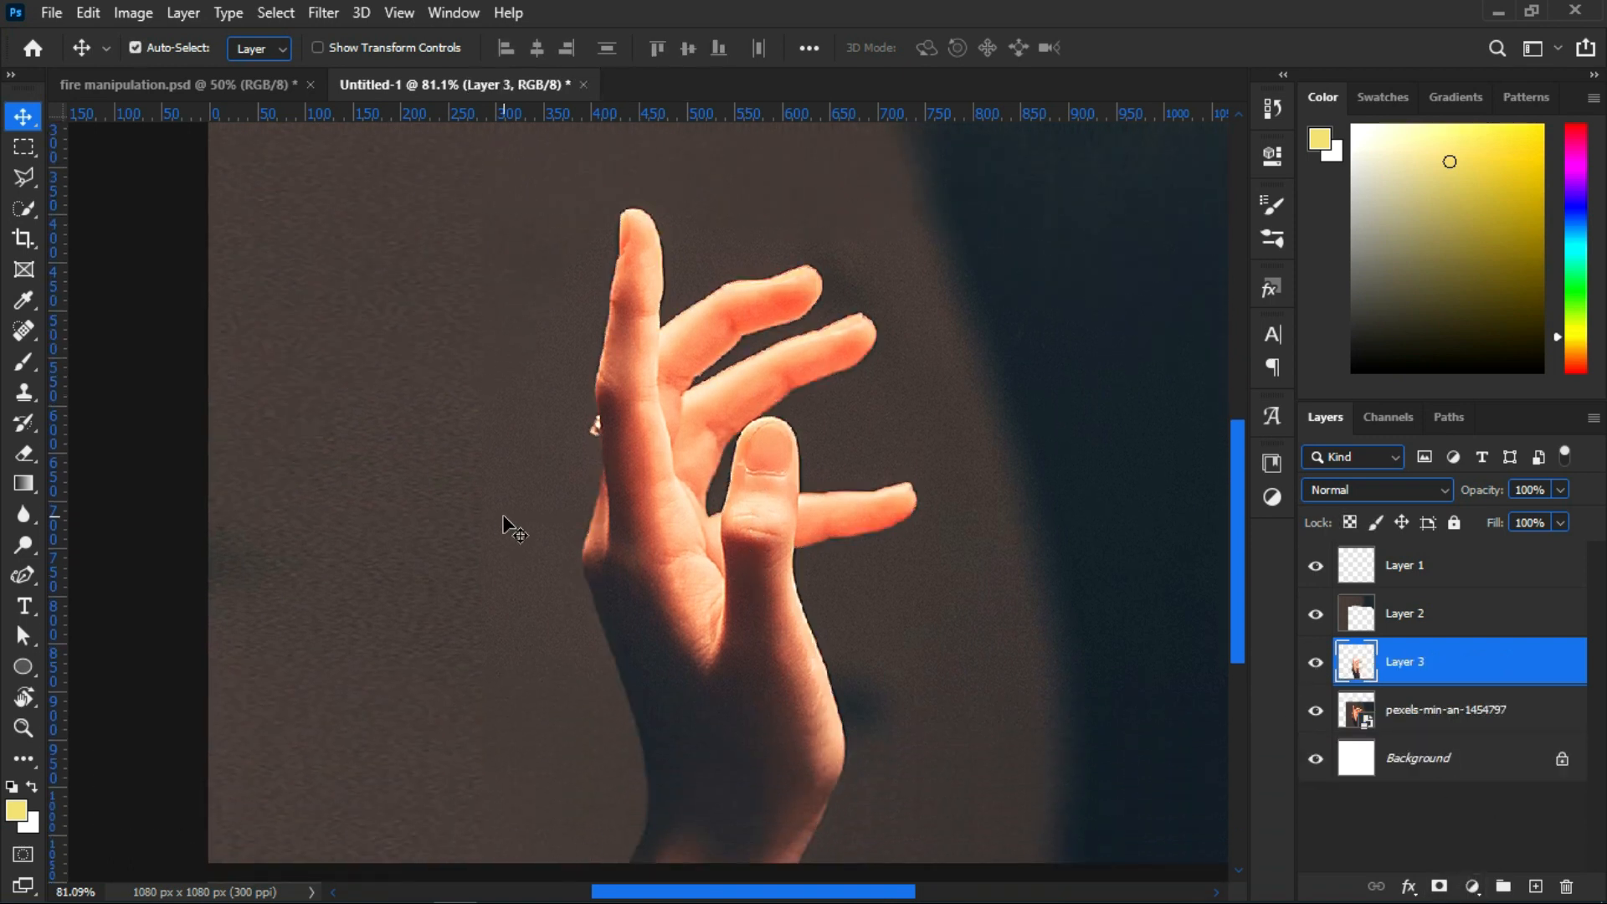
Load the hand outline of Layer 3 as a selection and rasterize the pexels-min-an-1454797 layer
scroll(503, 526, "down", 5)
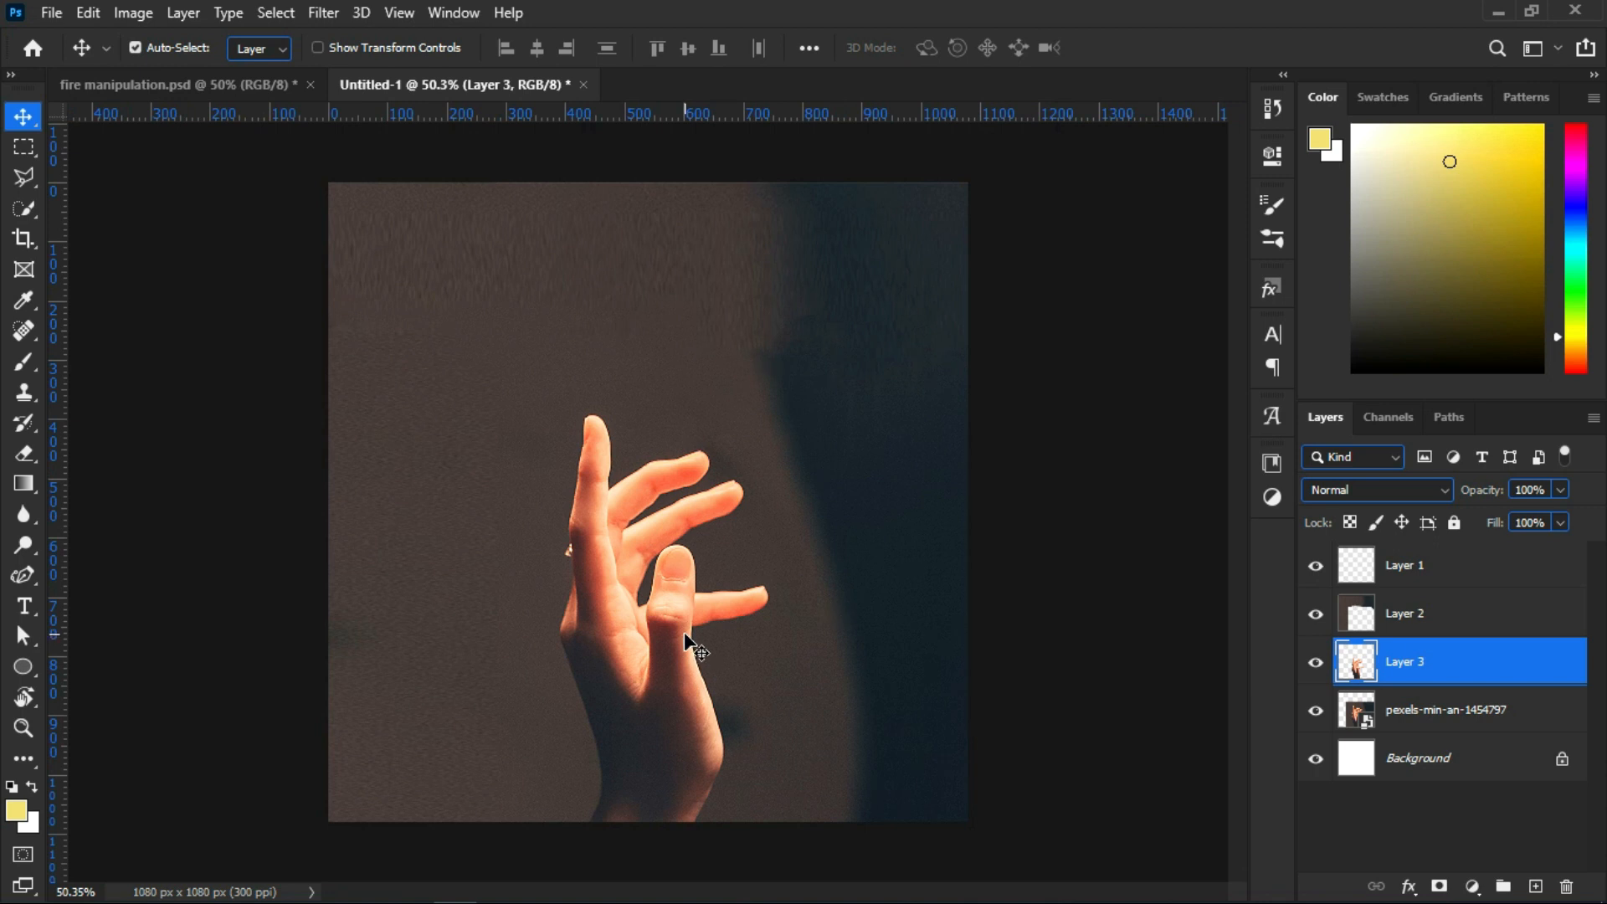
left_click(1356, 665, "ctrl")
scroll(578, 657, "up", 3)
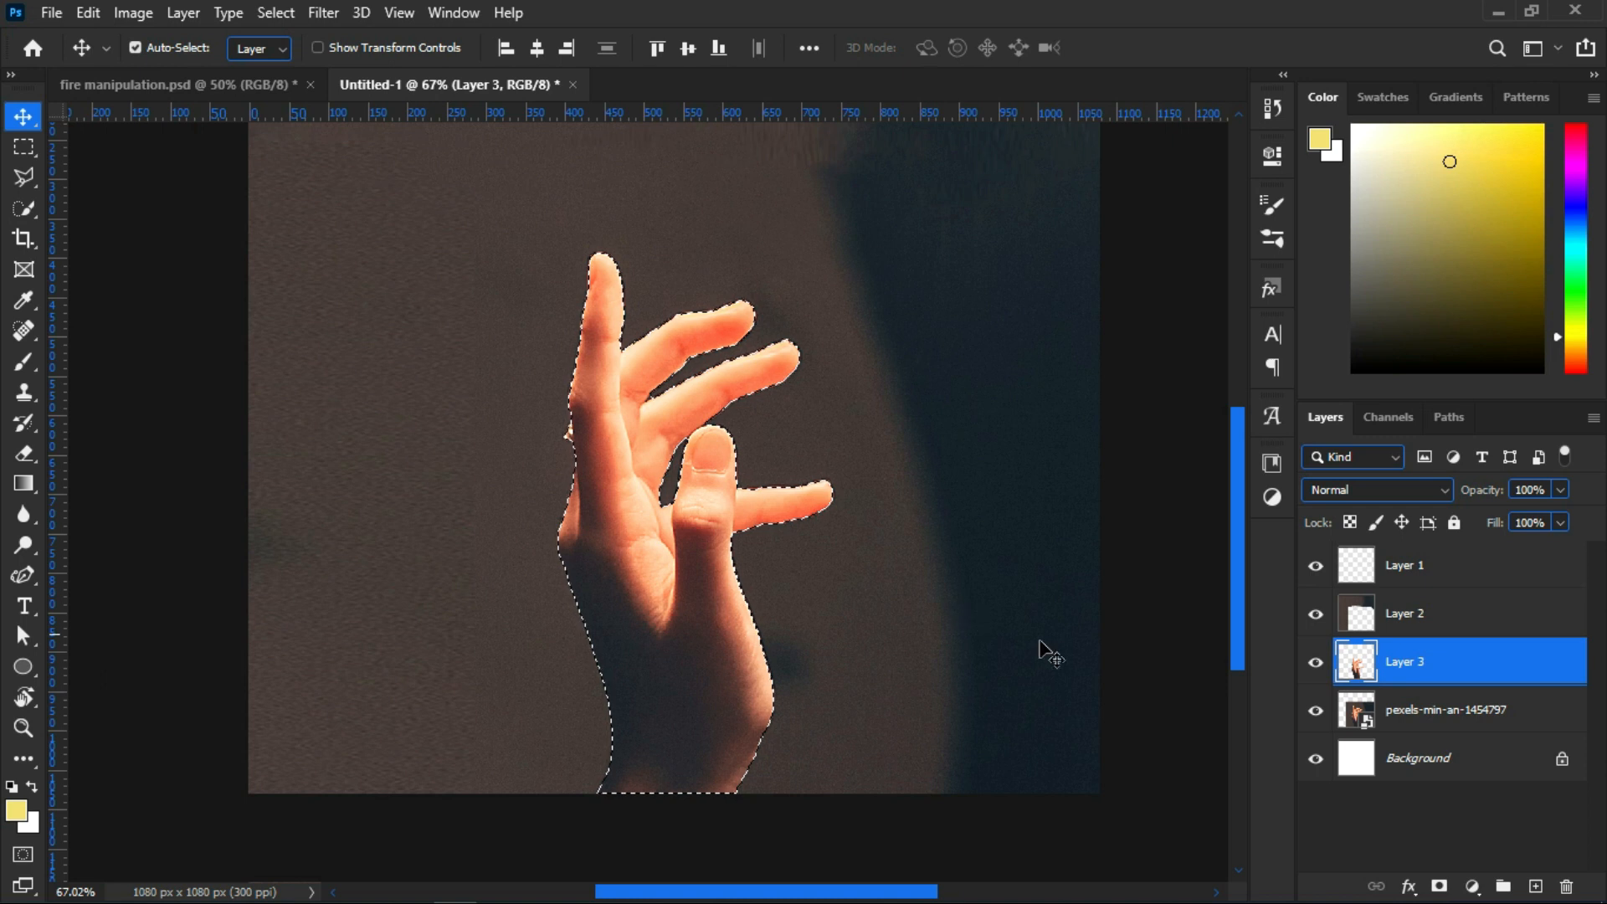
left_click(1388, 710)
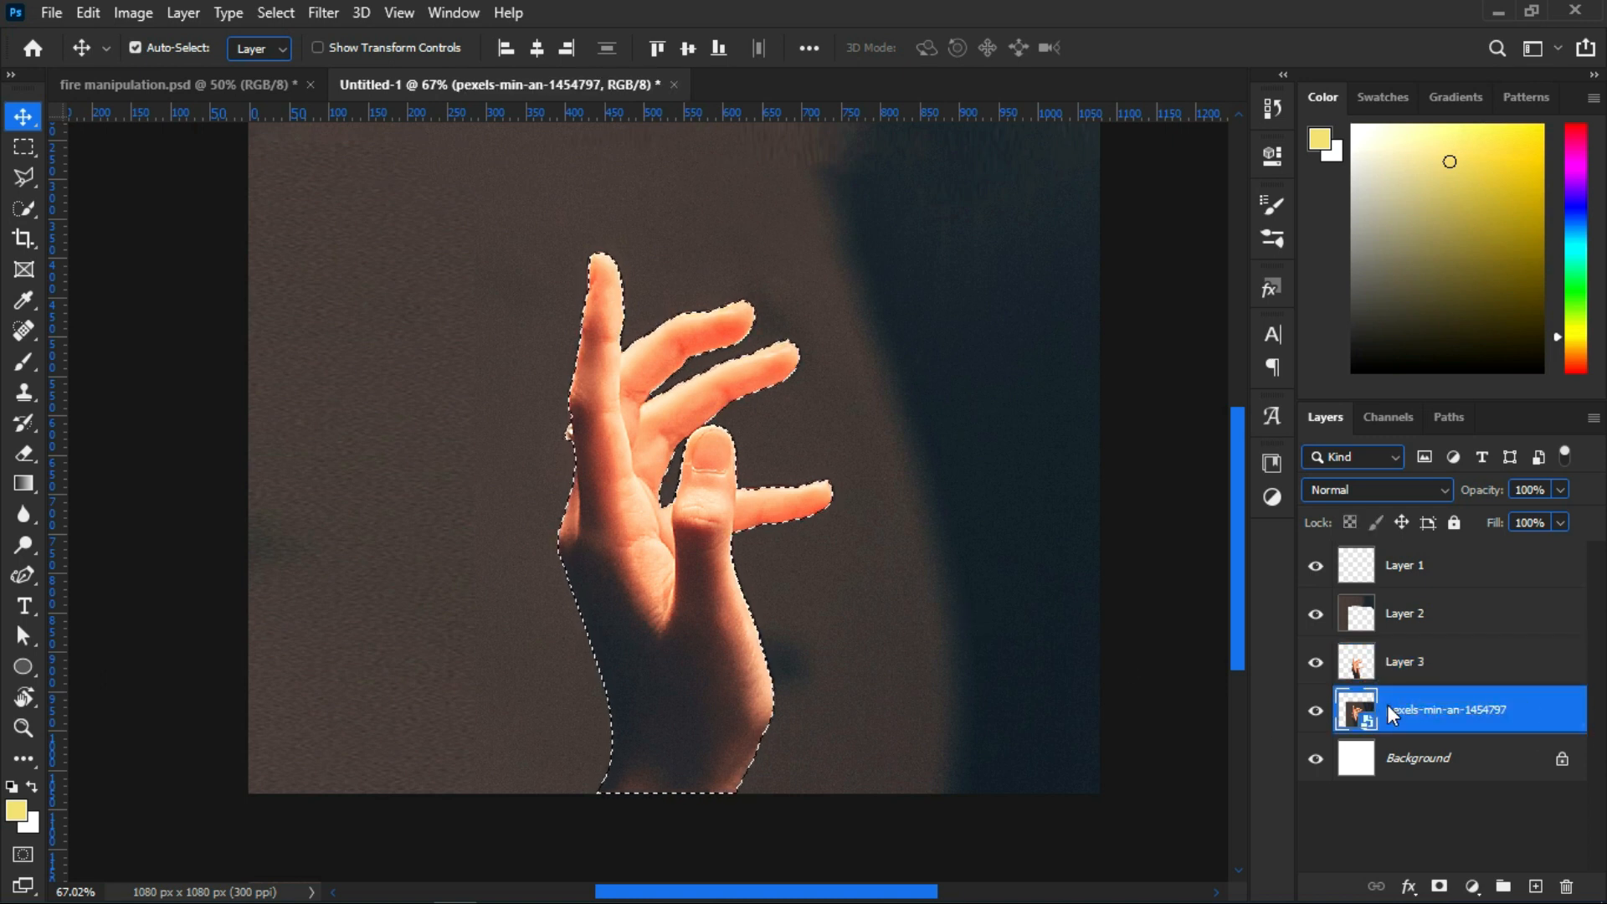
right_click(1388, 710)
left_click(1122, 452)
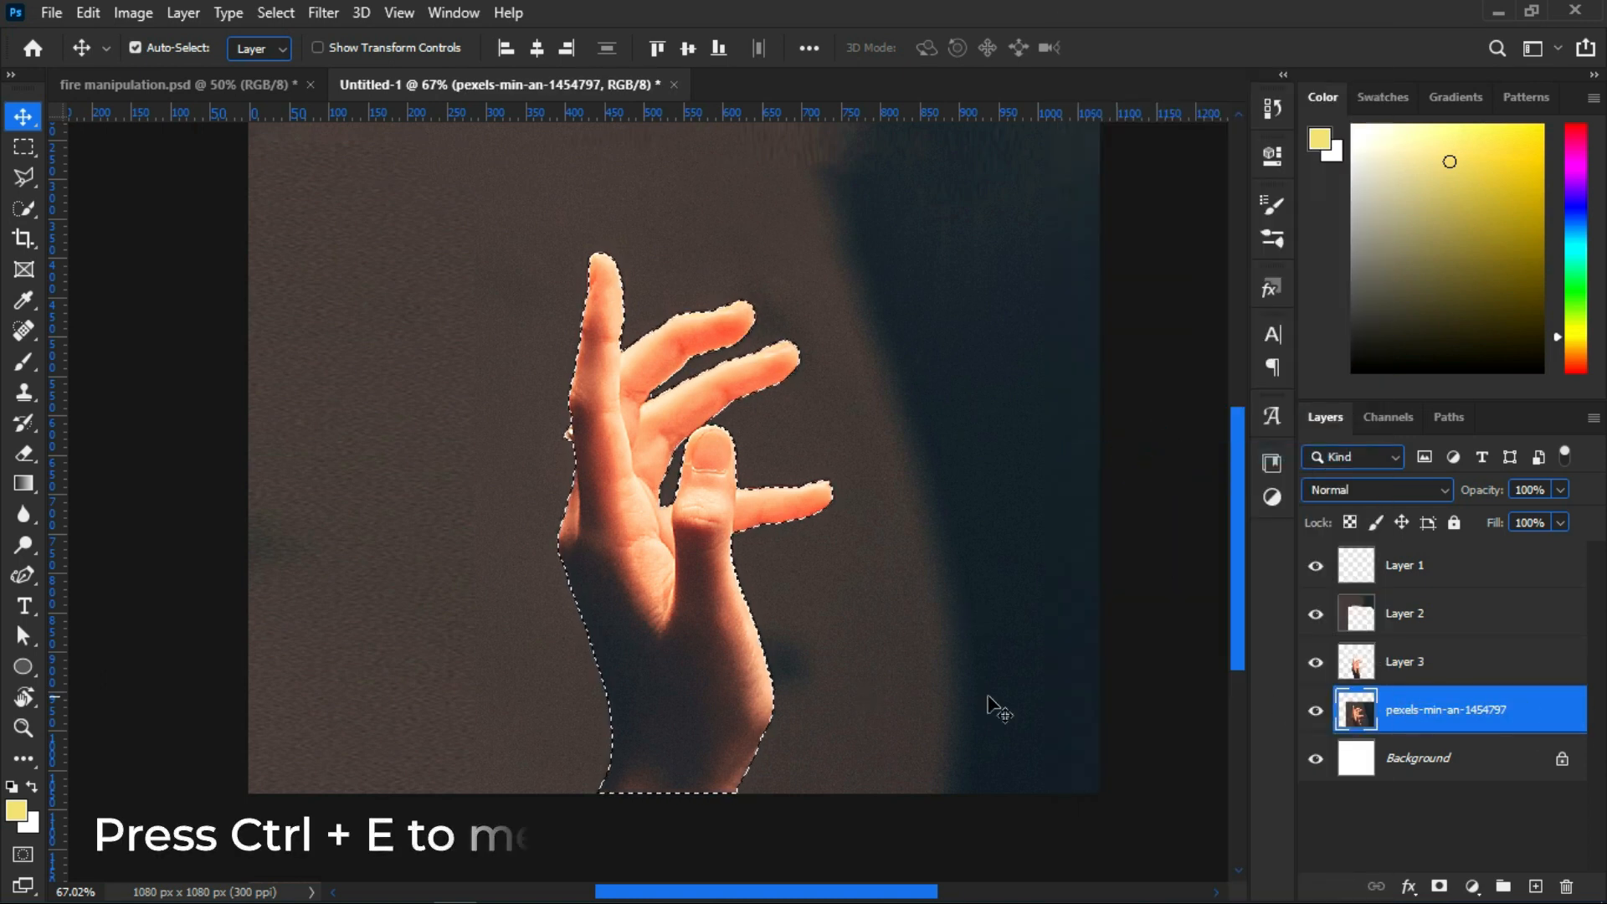
Merge Layer 2 with the pexels-min-an-1454797 layer and place the merged background beneath Layer 3
left_click(1472, 632, "ctrl")
key("ctrl+r")
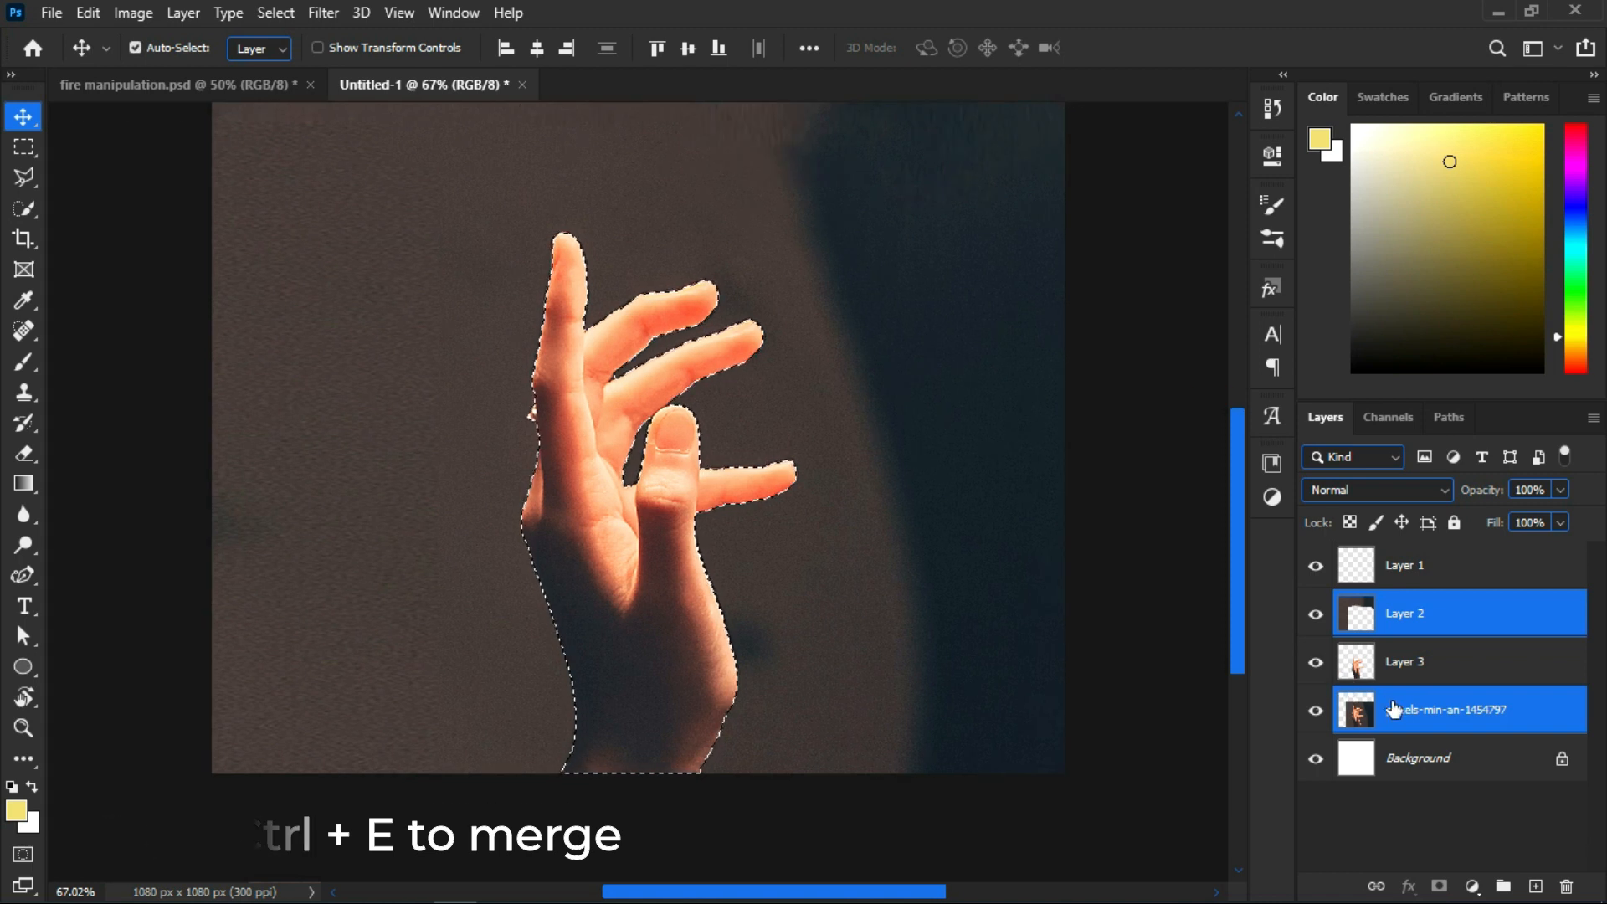
key("ctrl+r")
key("ctrl+e")
left_click_drag(1347, 632, 1447, 679)
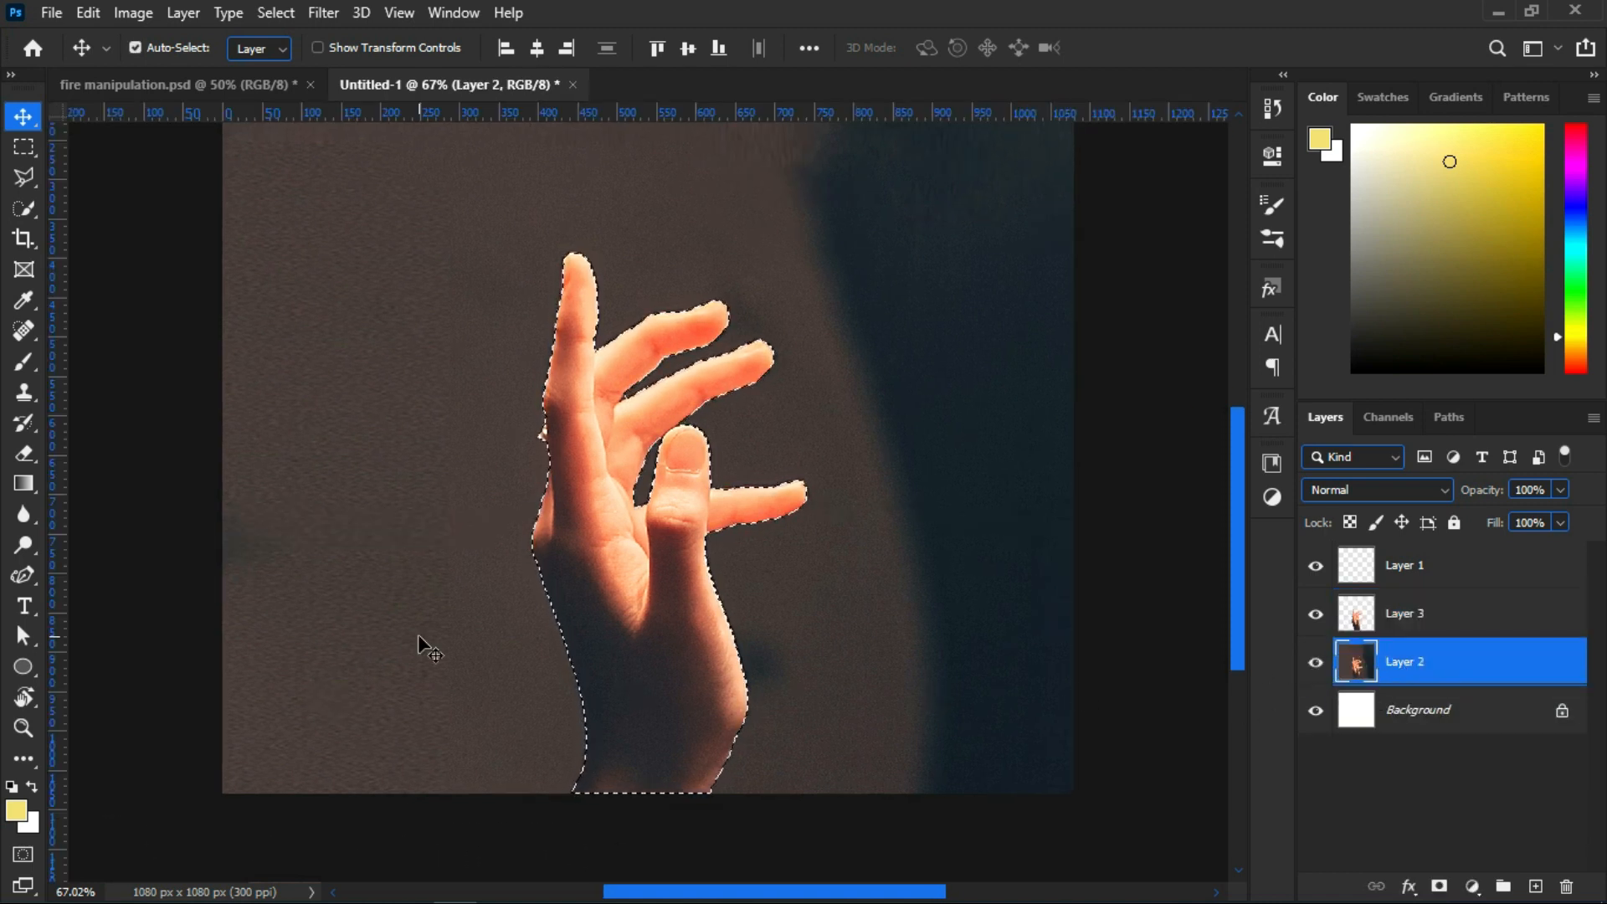
Expand the hand selection slightly beyond the hand's outline
scroll(418, 634, "down", 3)
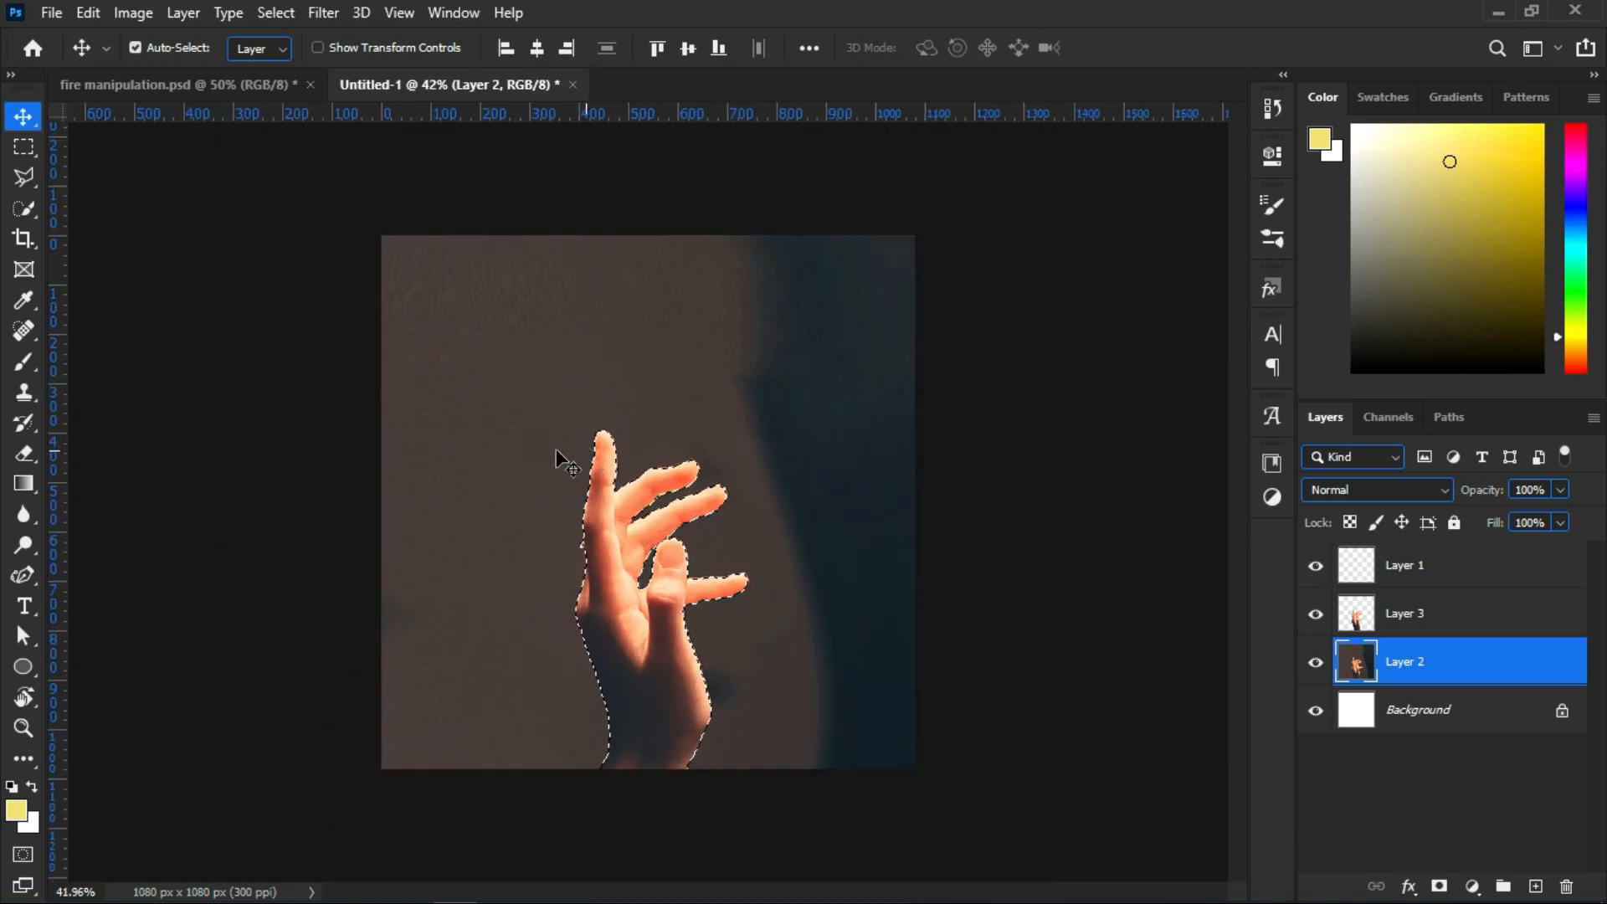
left_click(265, 17)
mouse_move(352, 344)
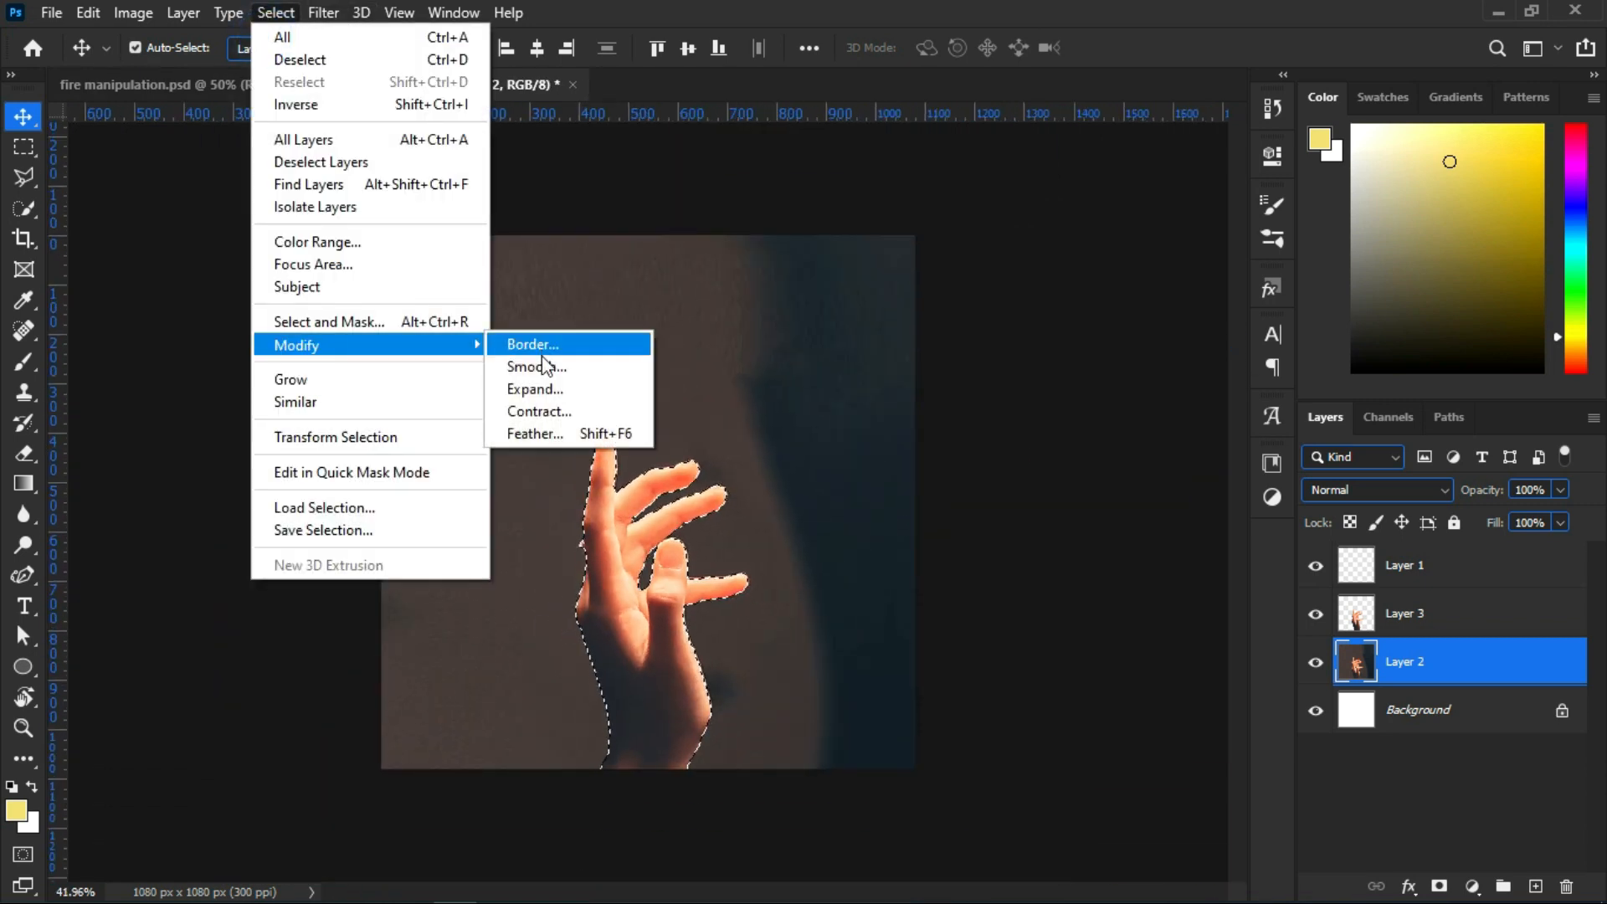
left_click(539, 386)
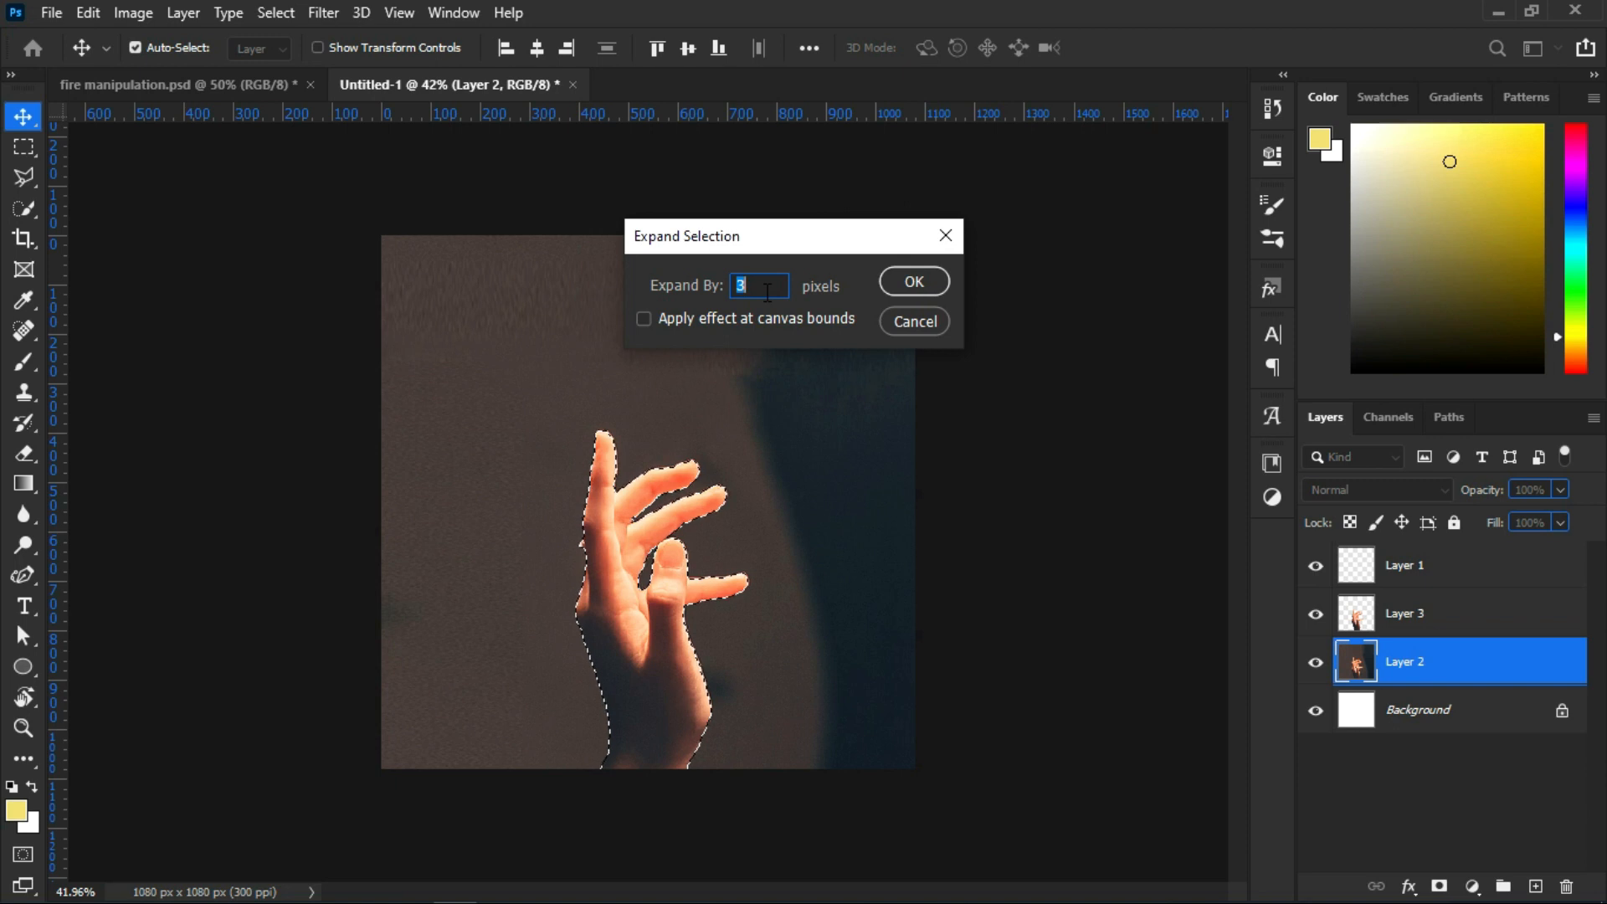
key("Return")
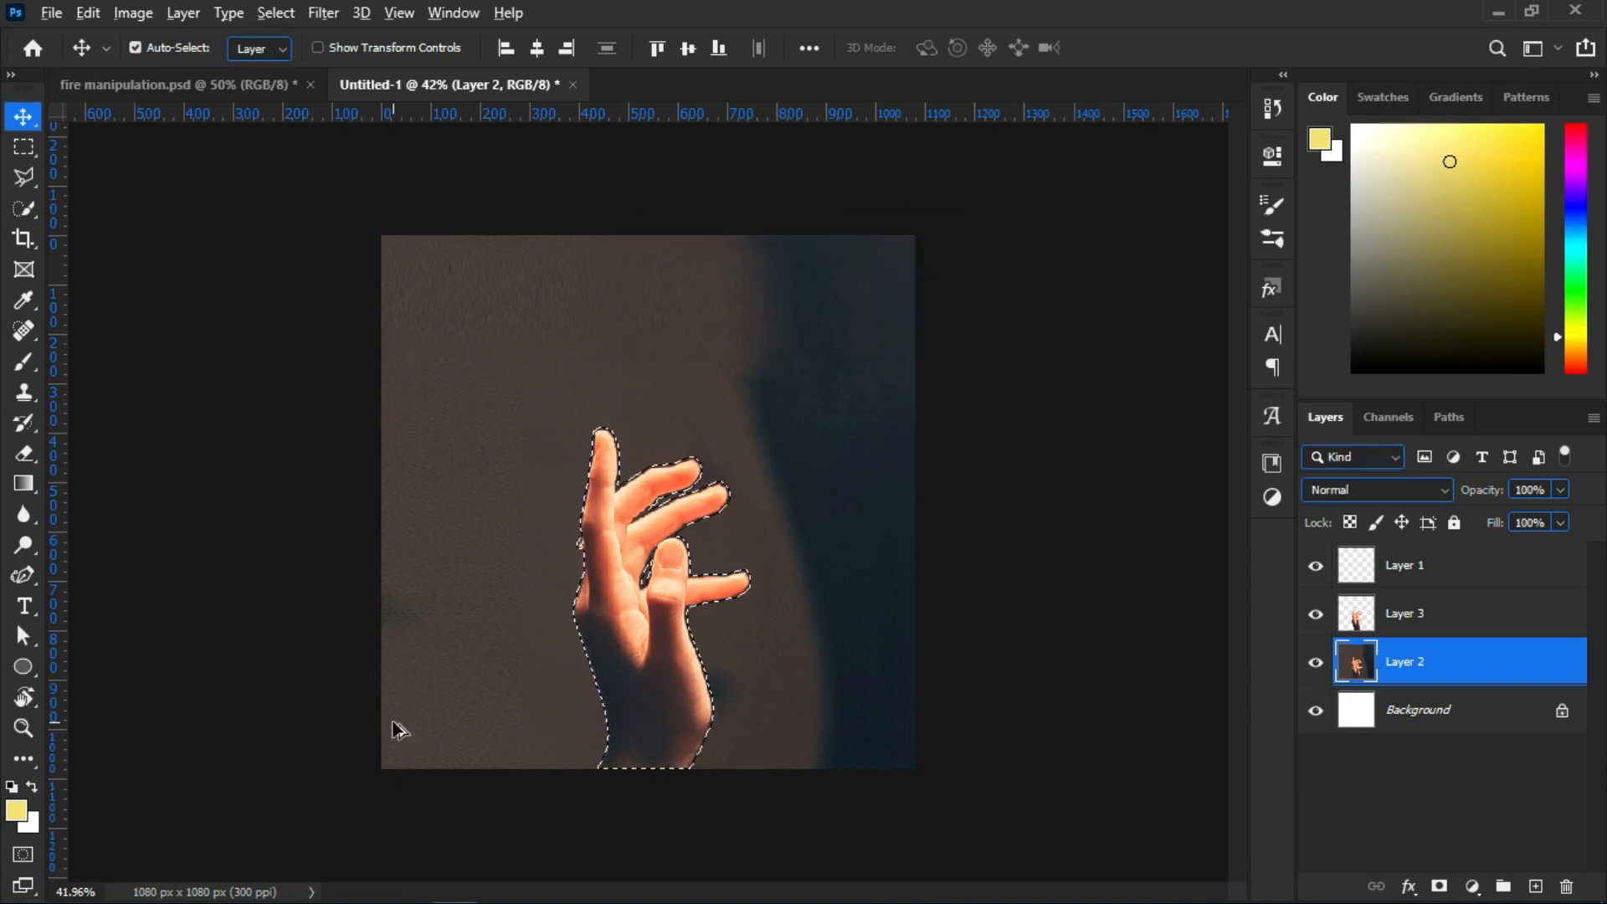
Remove the hand from Layer 2 with Content-Aware Fill, using Auto sampling and output to a new layer
scroll(589, 541, "up", 2)
scroll(593, 639, "down", 2)
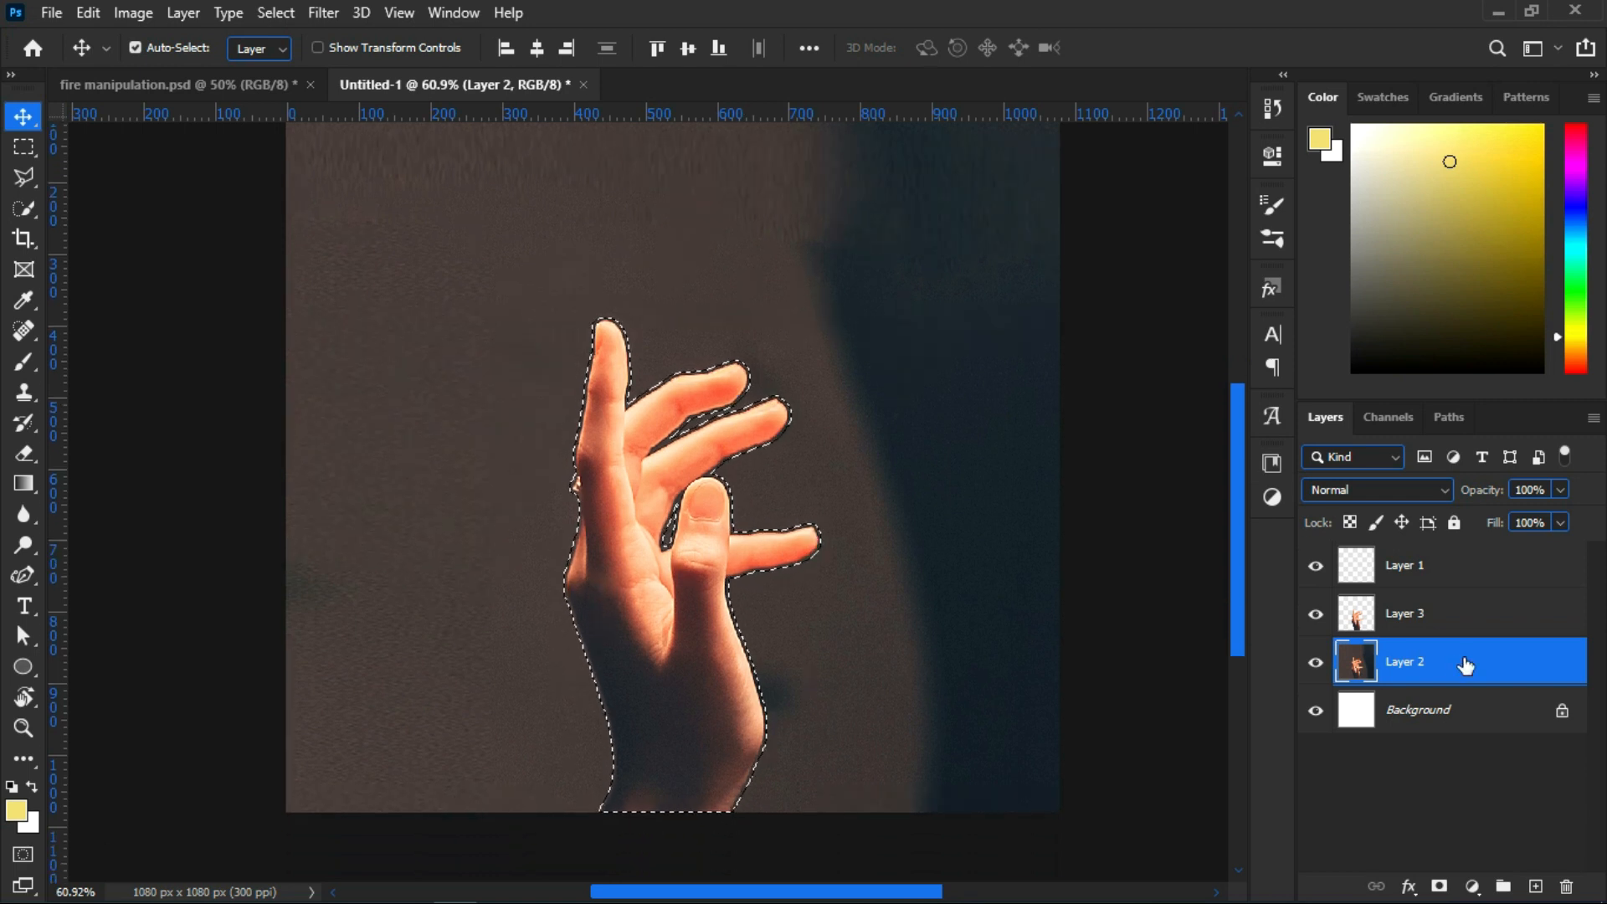
left_click(88, 13)
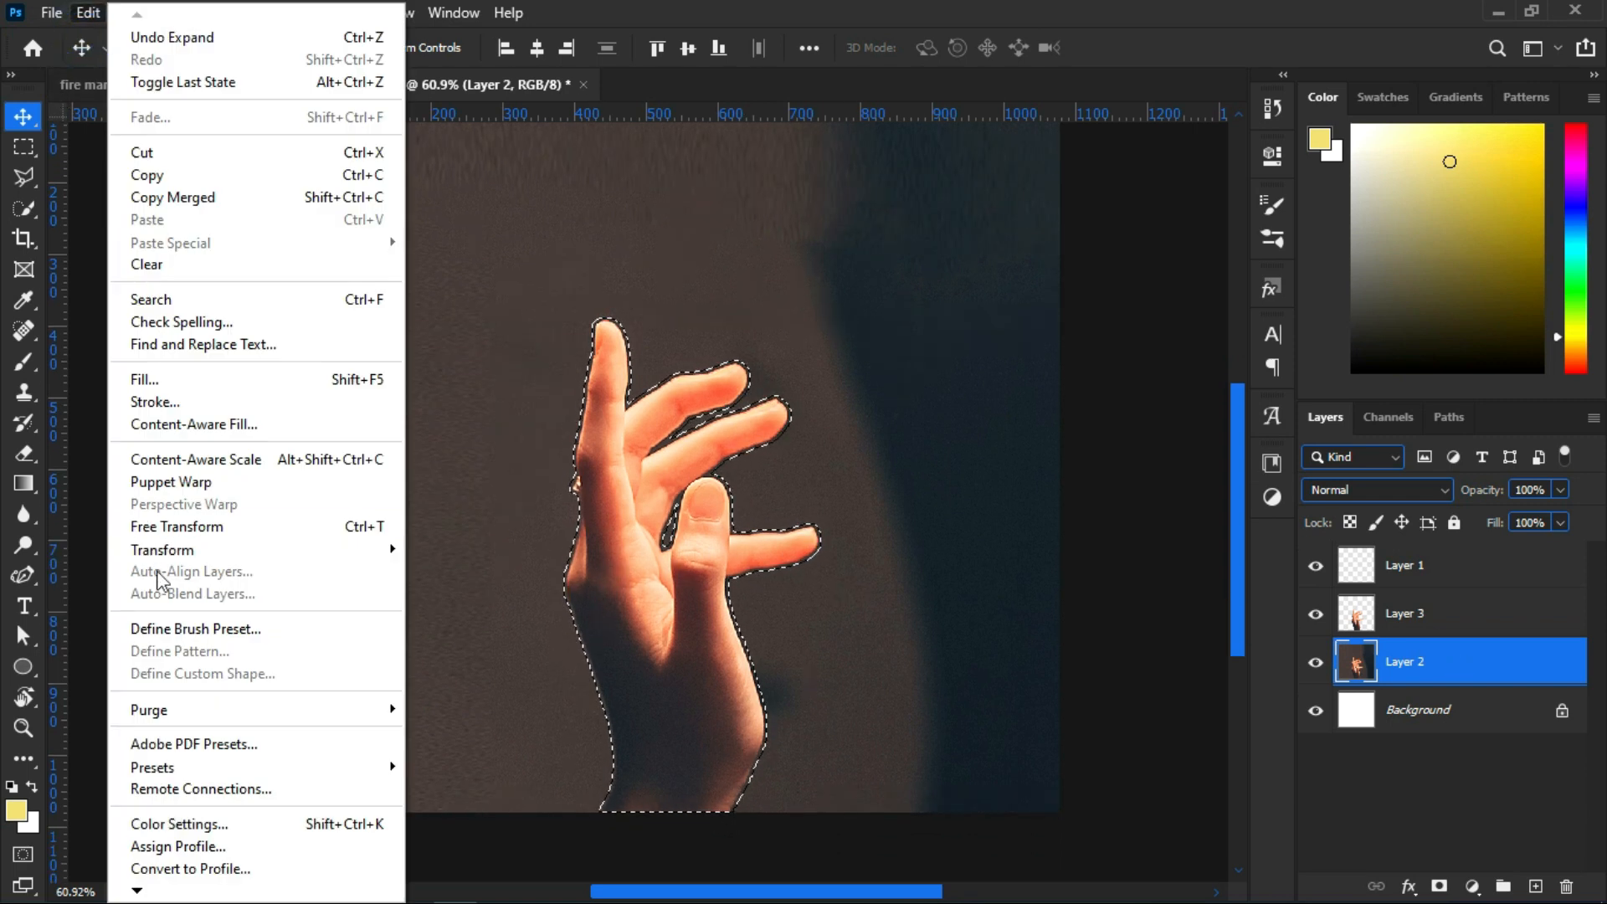
left_click(208, 424)
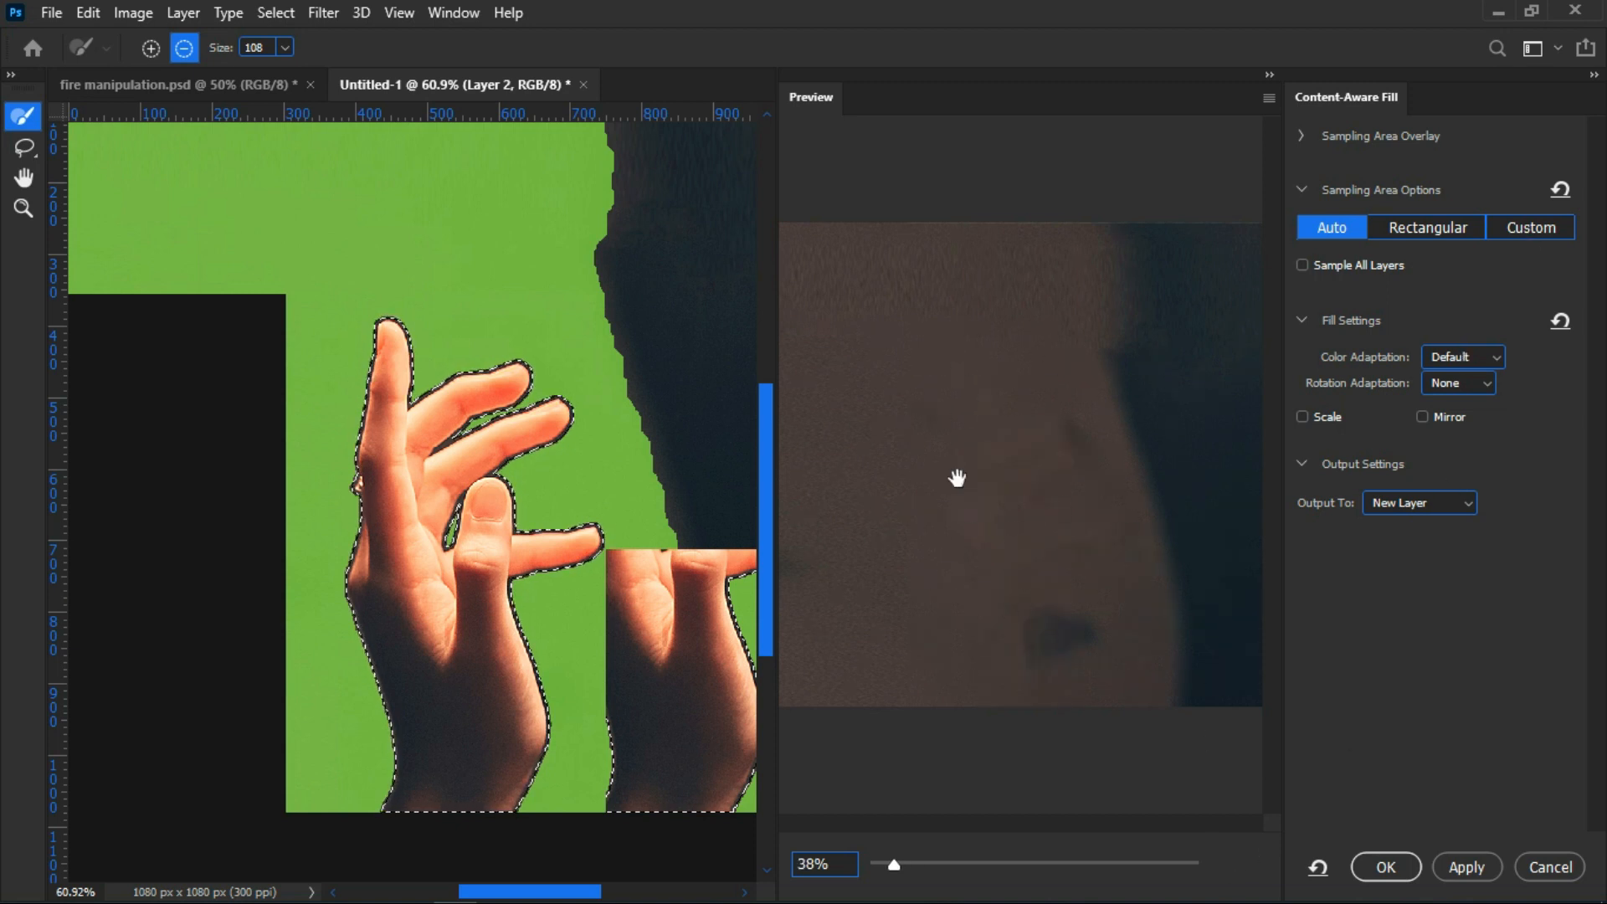
left_click(1386, 867)
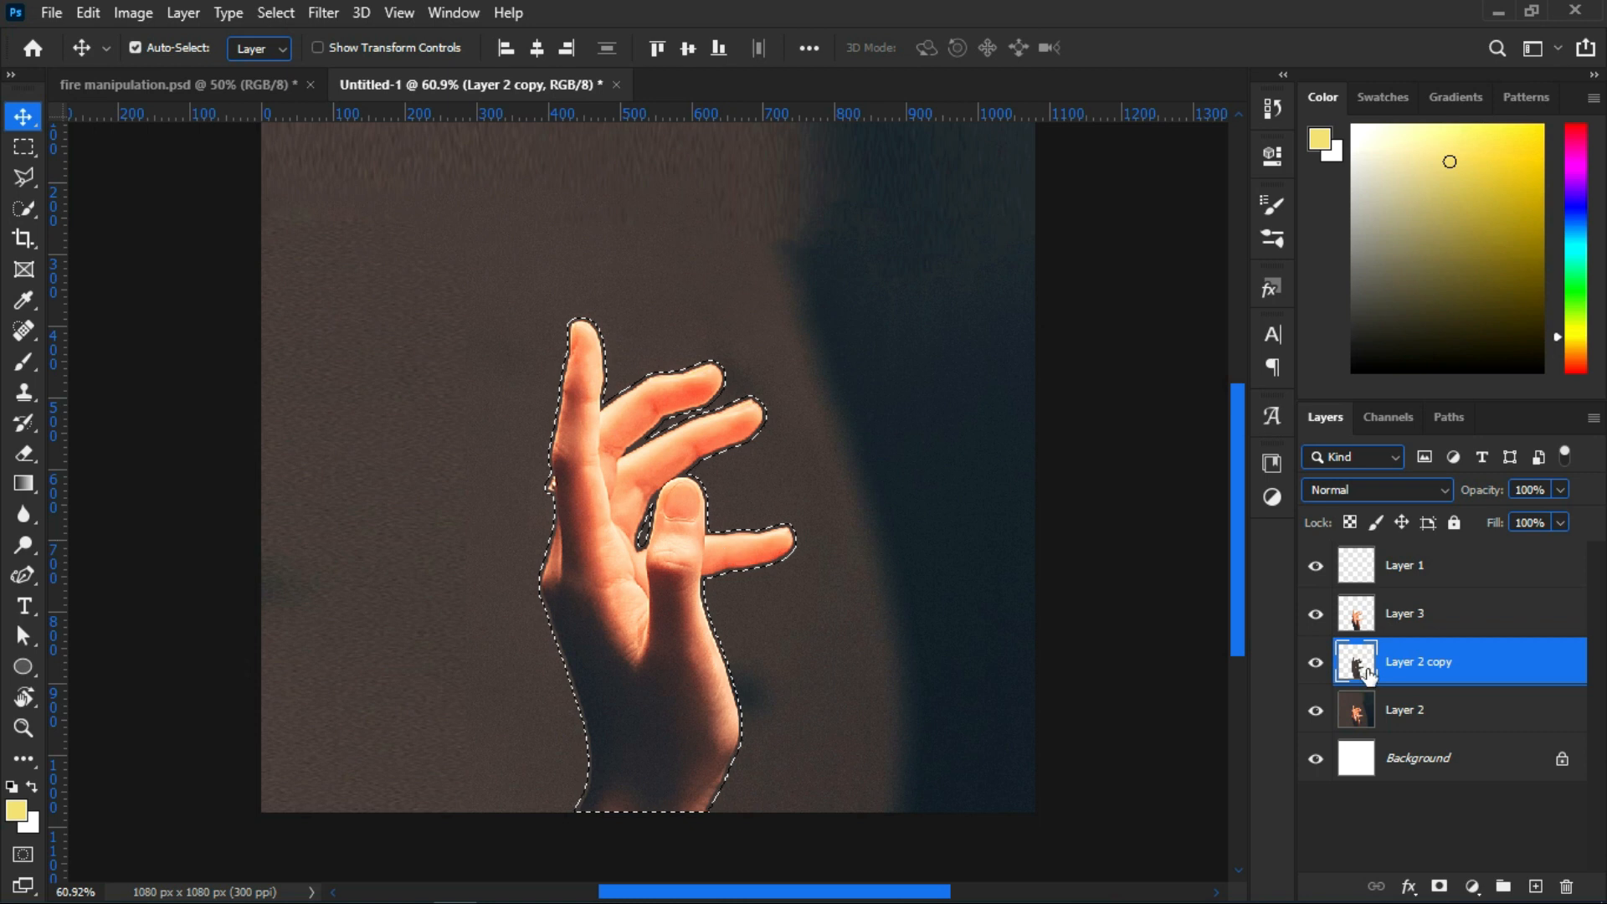
Merge the filled Layer 2 copy with Layer 2 and deselect, briefly hiding Layer 3 to check the background
left_click(1423, 717)
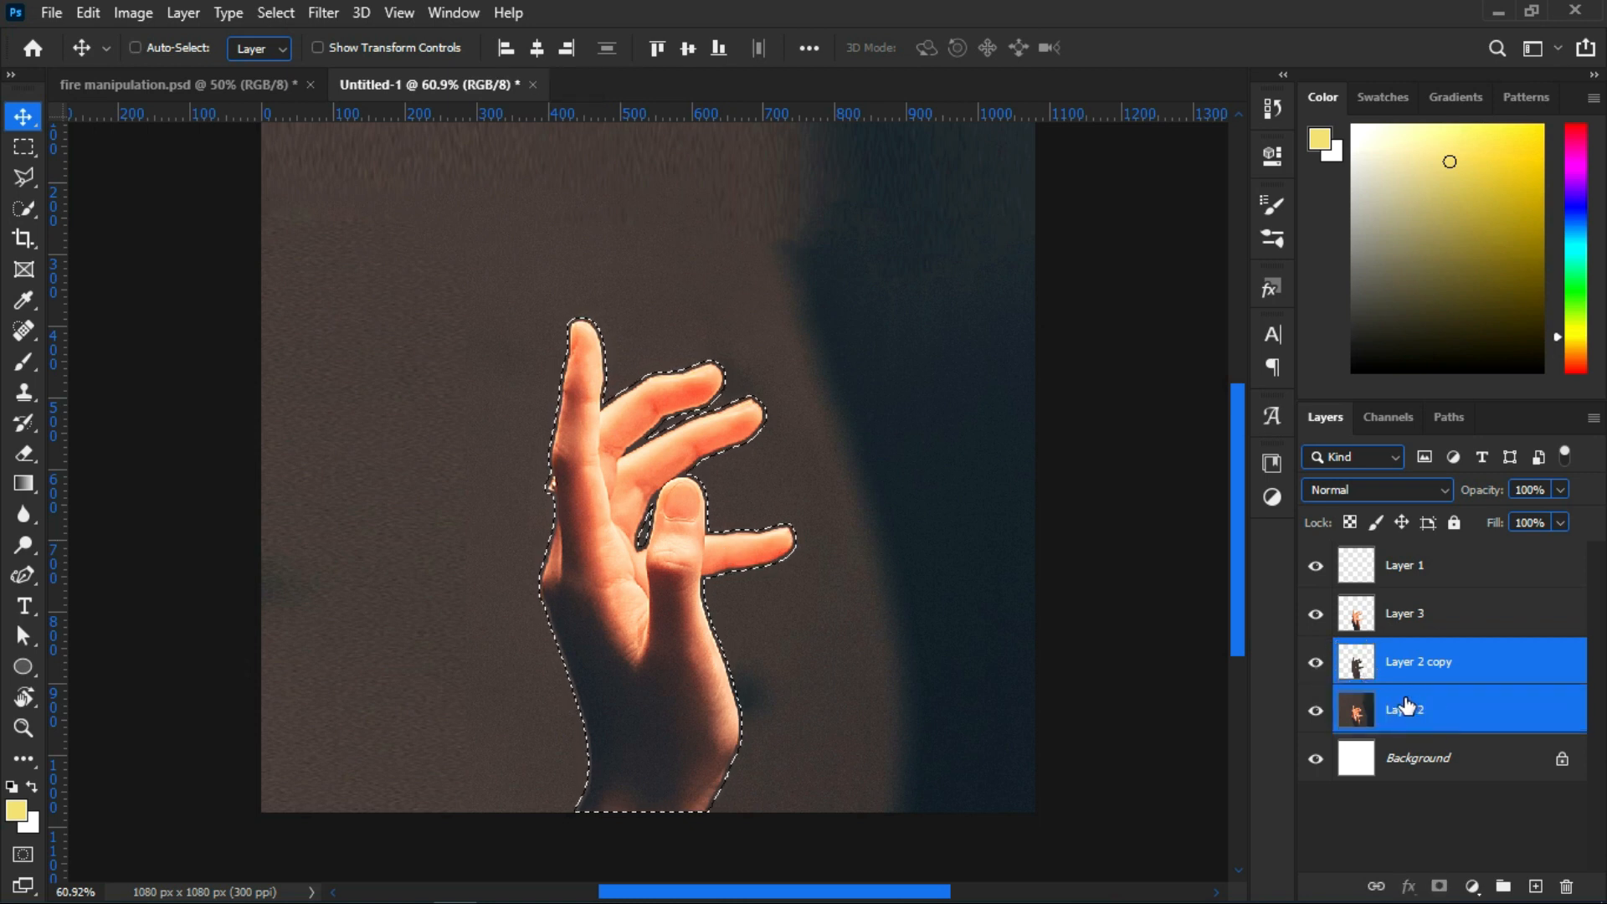
key("Delete")
left_click(1321, 619)
key("ctrl+d")
left_click(1315, 616)
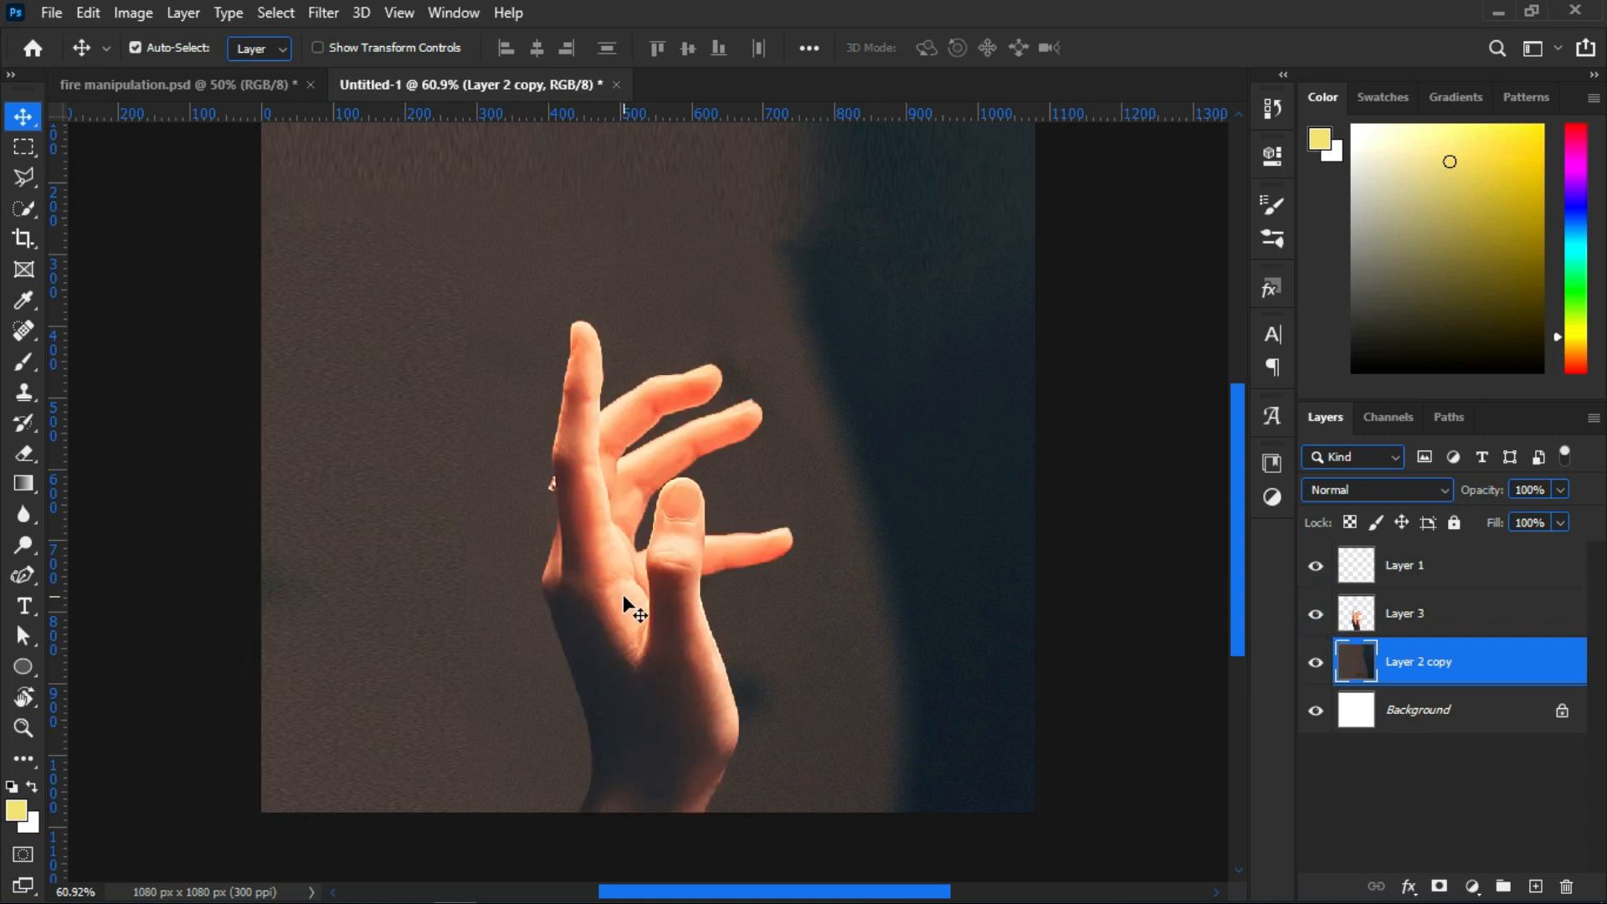
Smooth the Layer 2 copy background with a Smart Blur of radius 10.1, threshold 25.0, Low quality and Normal mode
scroll(624, 597, "down", 5)
scroll(783, 667, "up", 5)
scroll(737, 581, "down", 4)
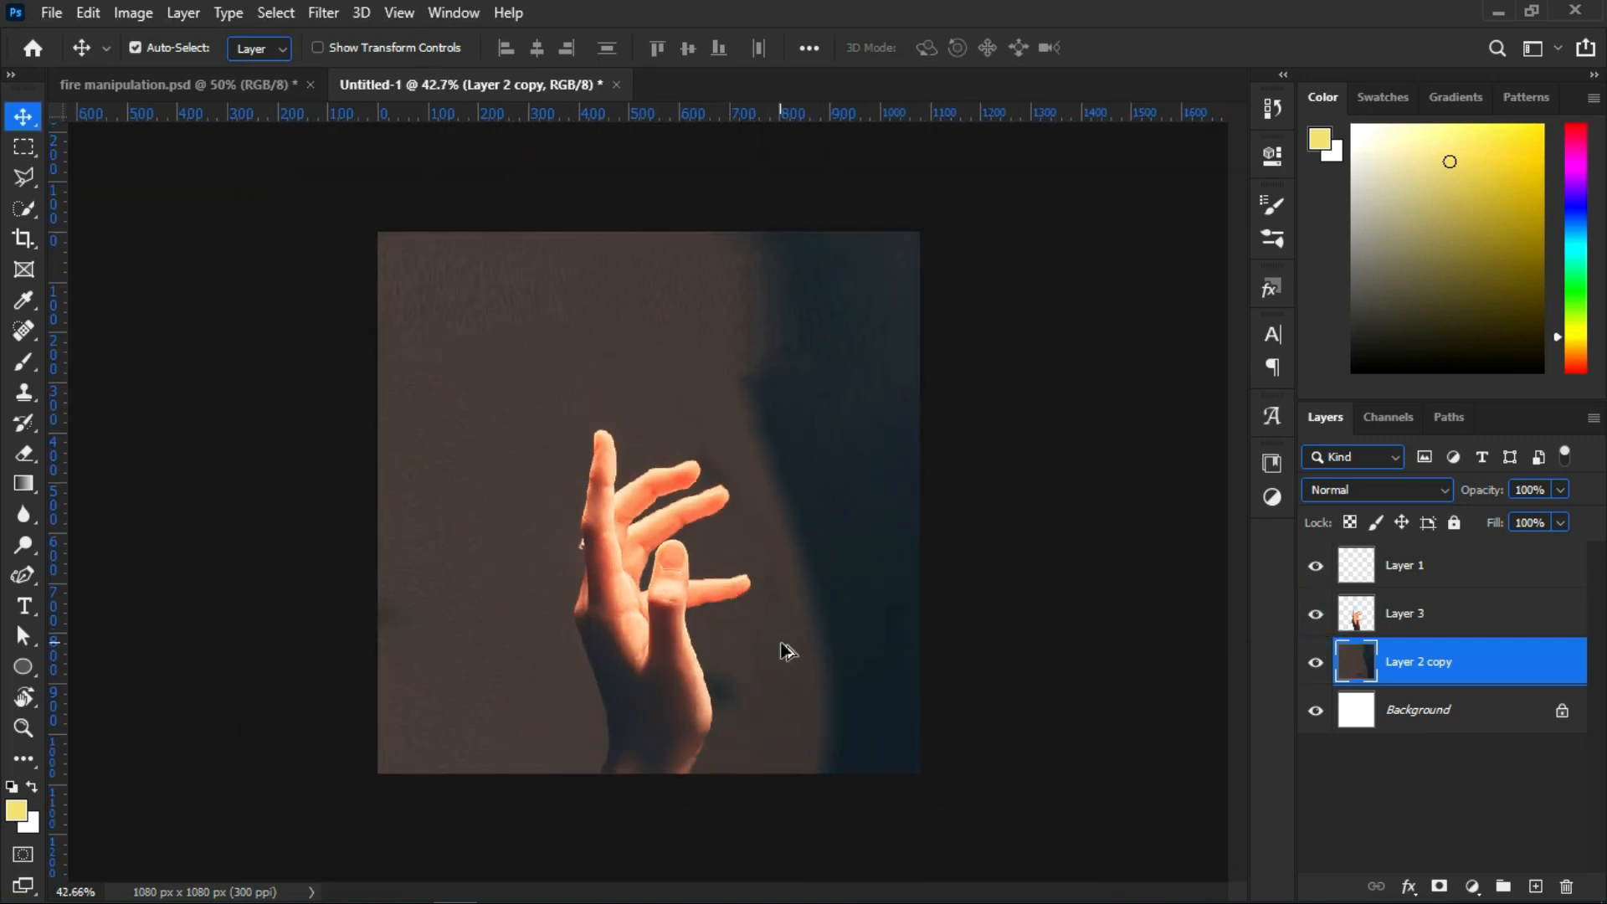
scroll(795, 641, "up", 1)
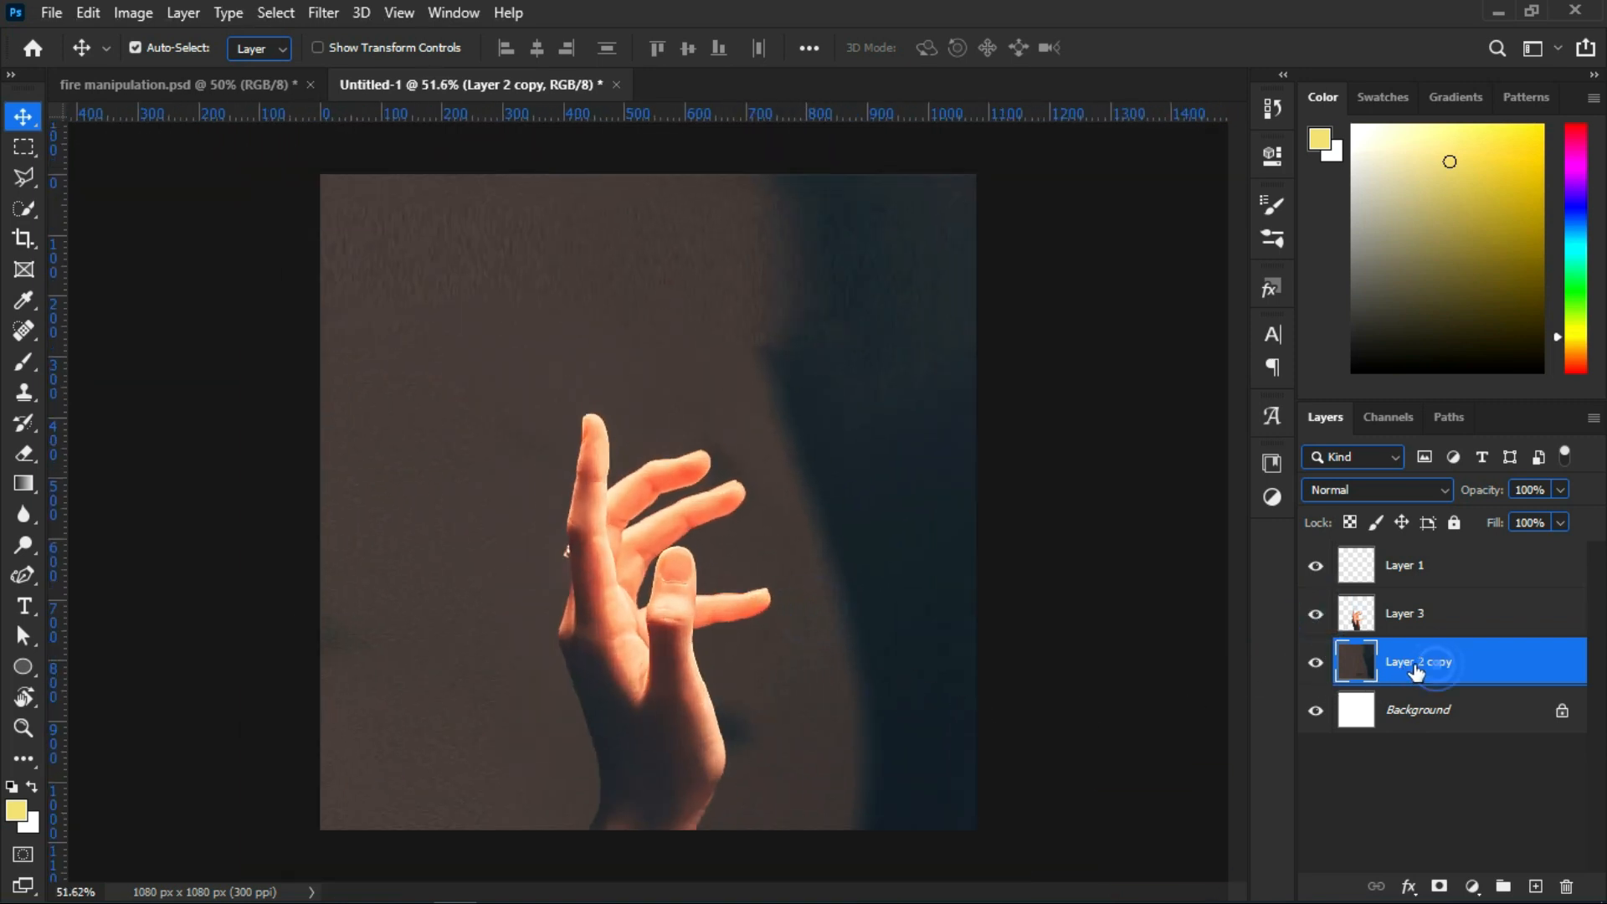
left_click(314, 13)
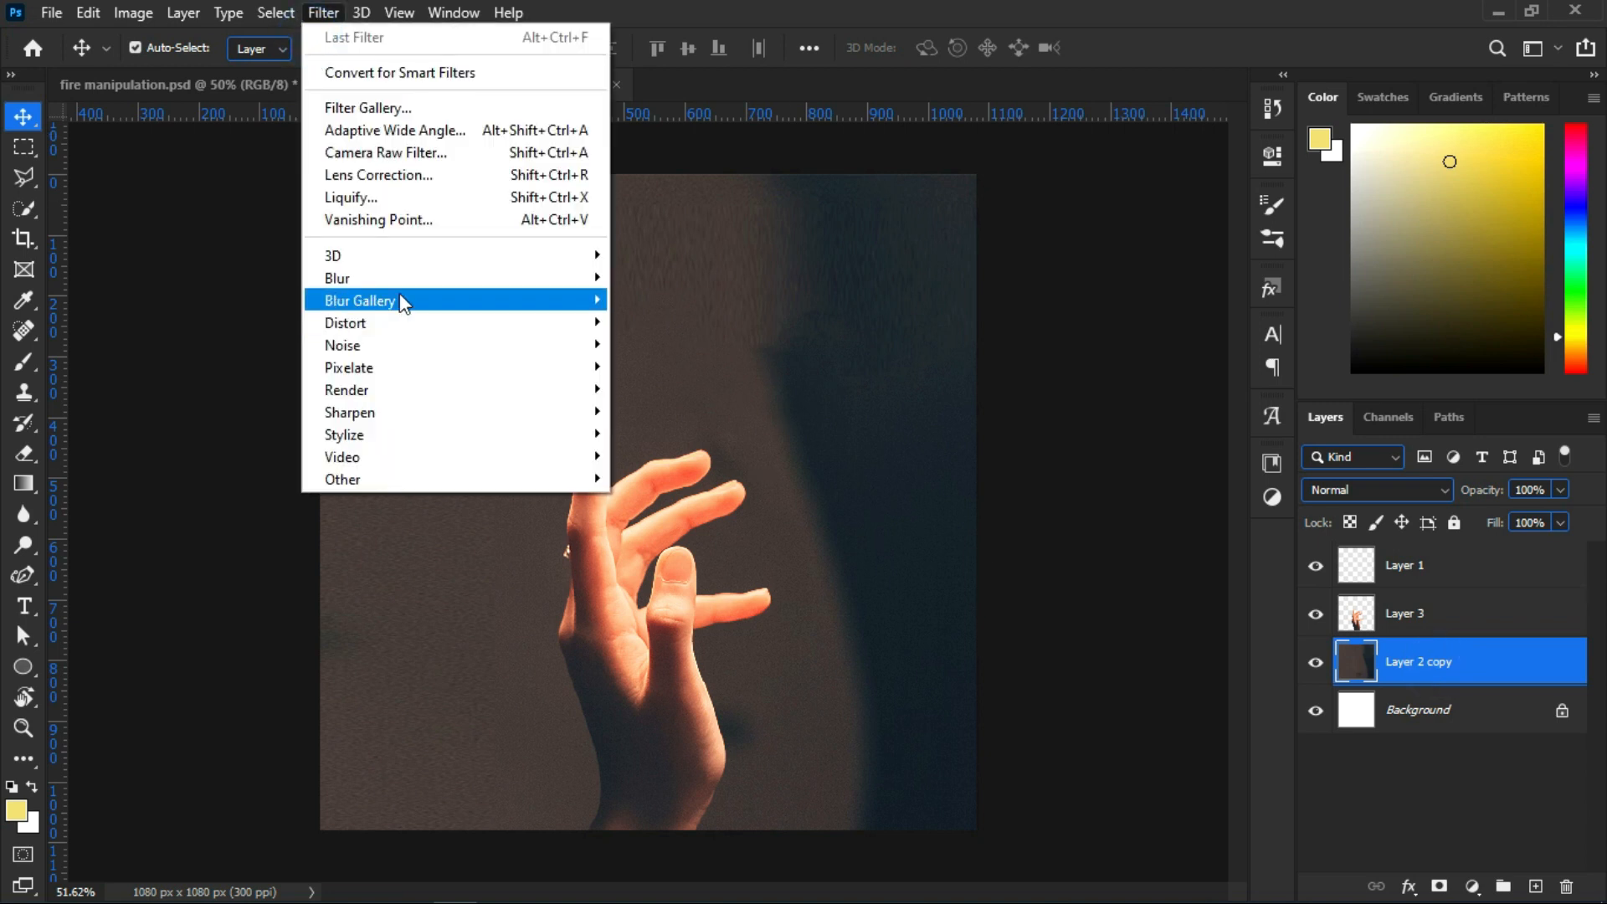
mouse_move(423, 280)
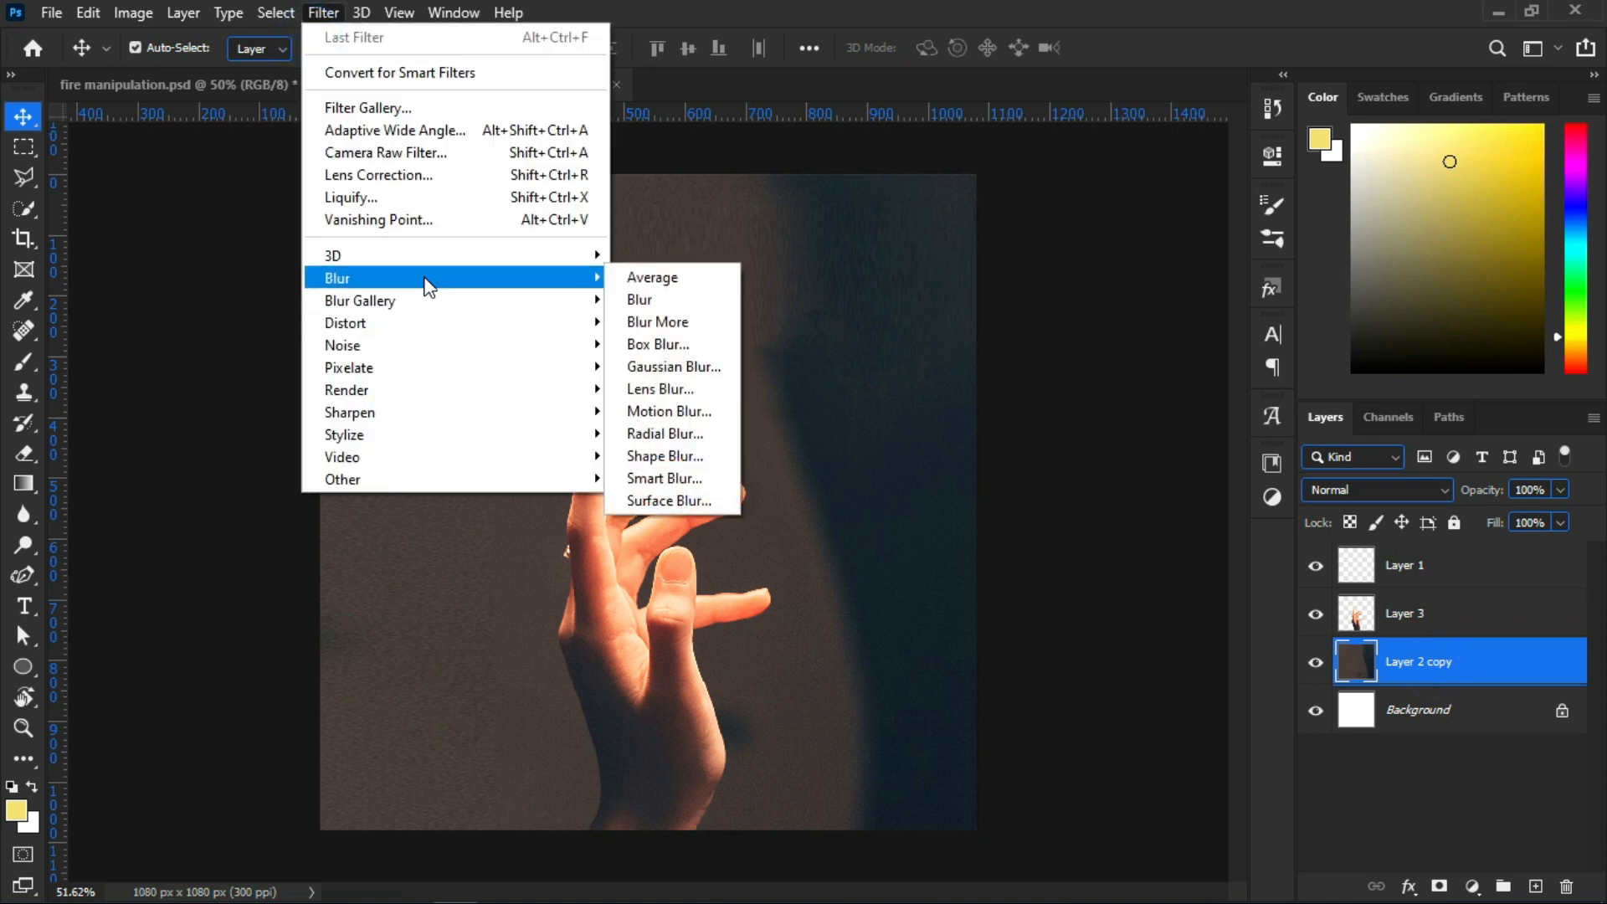
left_click(669, 477)
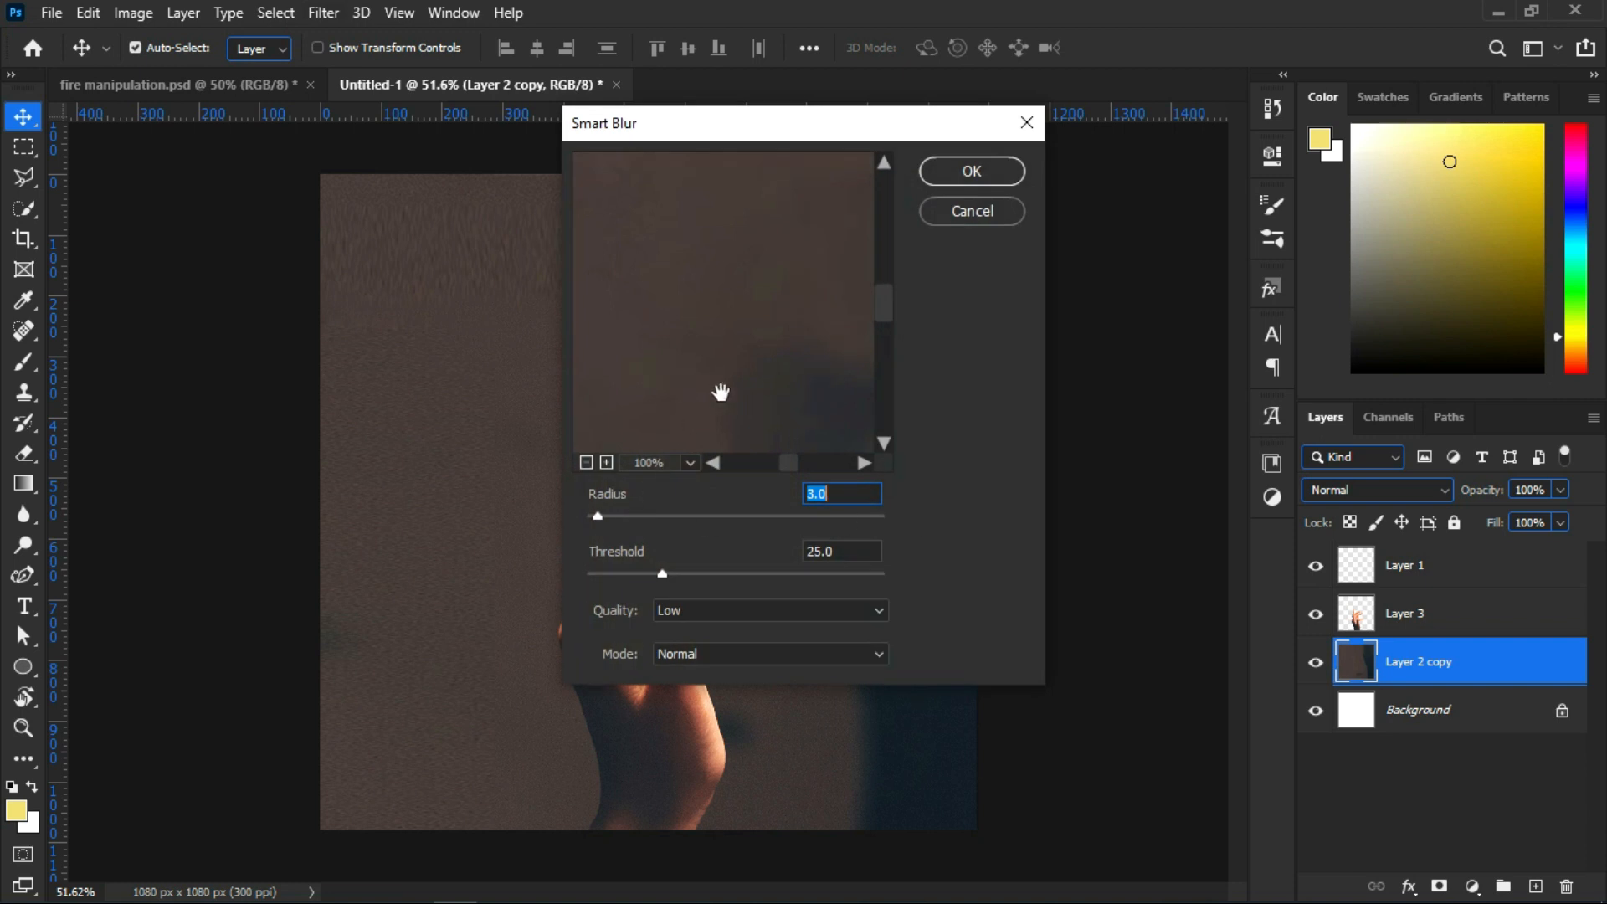
left_click_drag(764, 336, 929, 290)
left_click_drag(725, 294, 818, 427)
left_click_drag(695, 364, 817, 459)
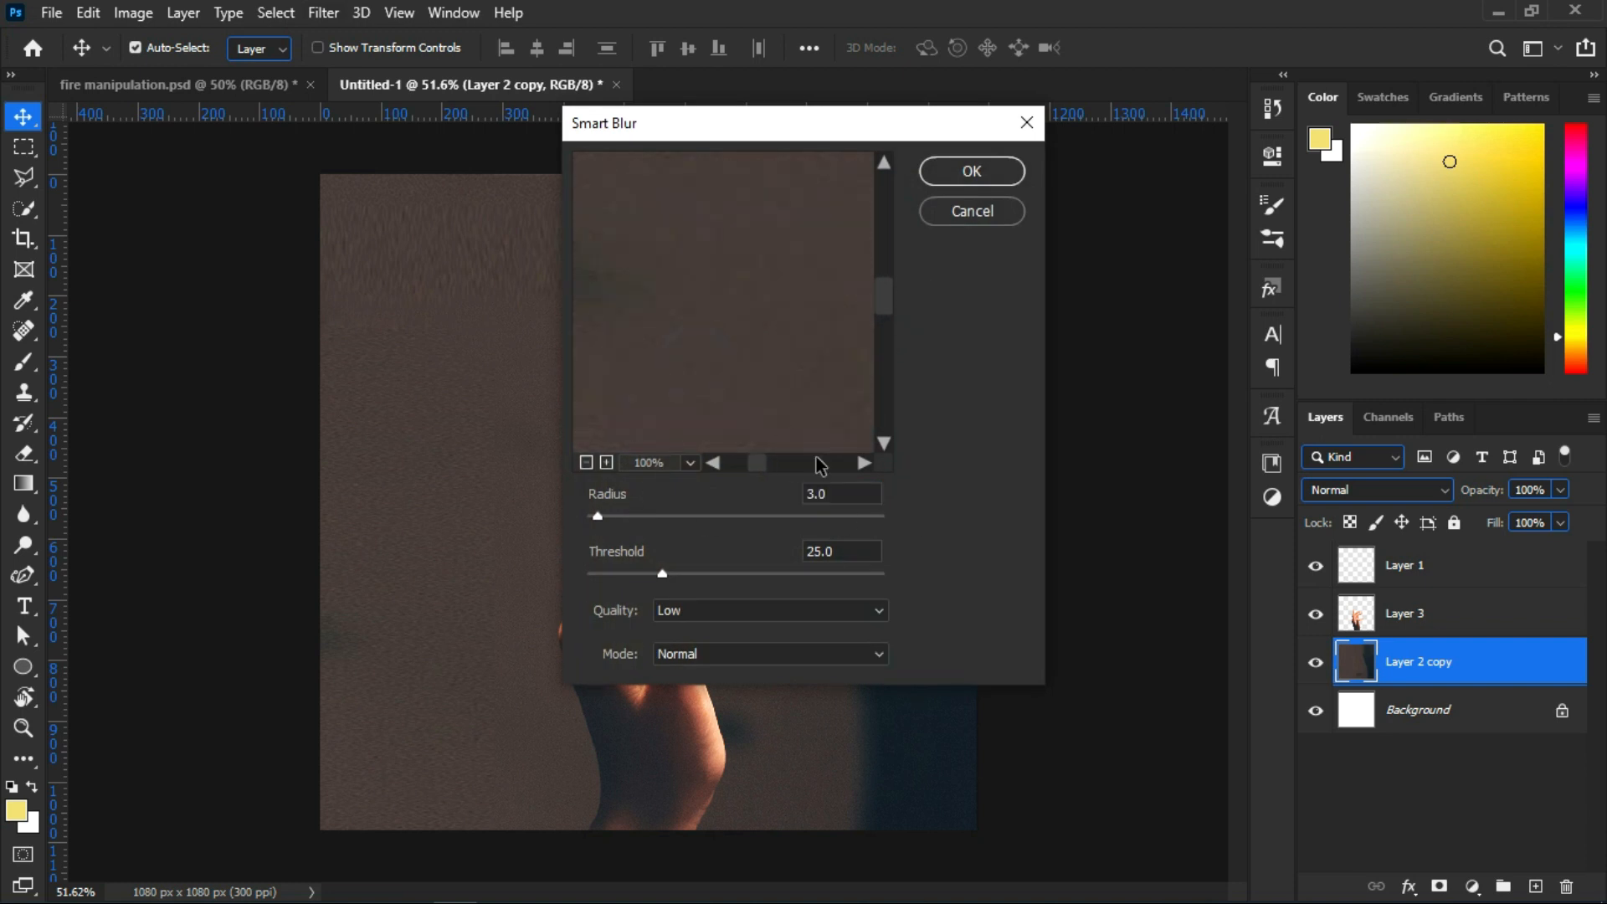
left_click_drag(607, 516, 618, 516)
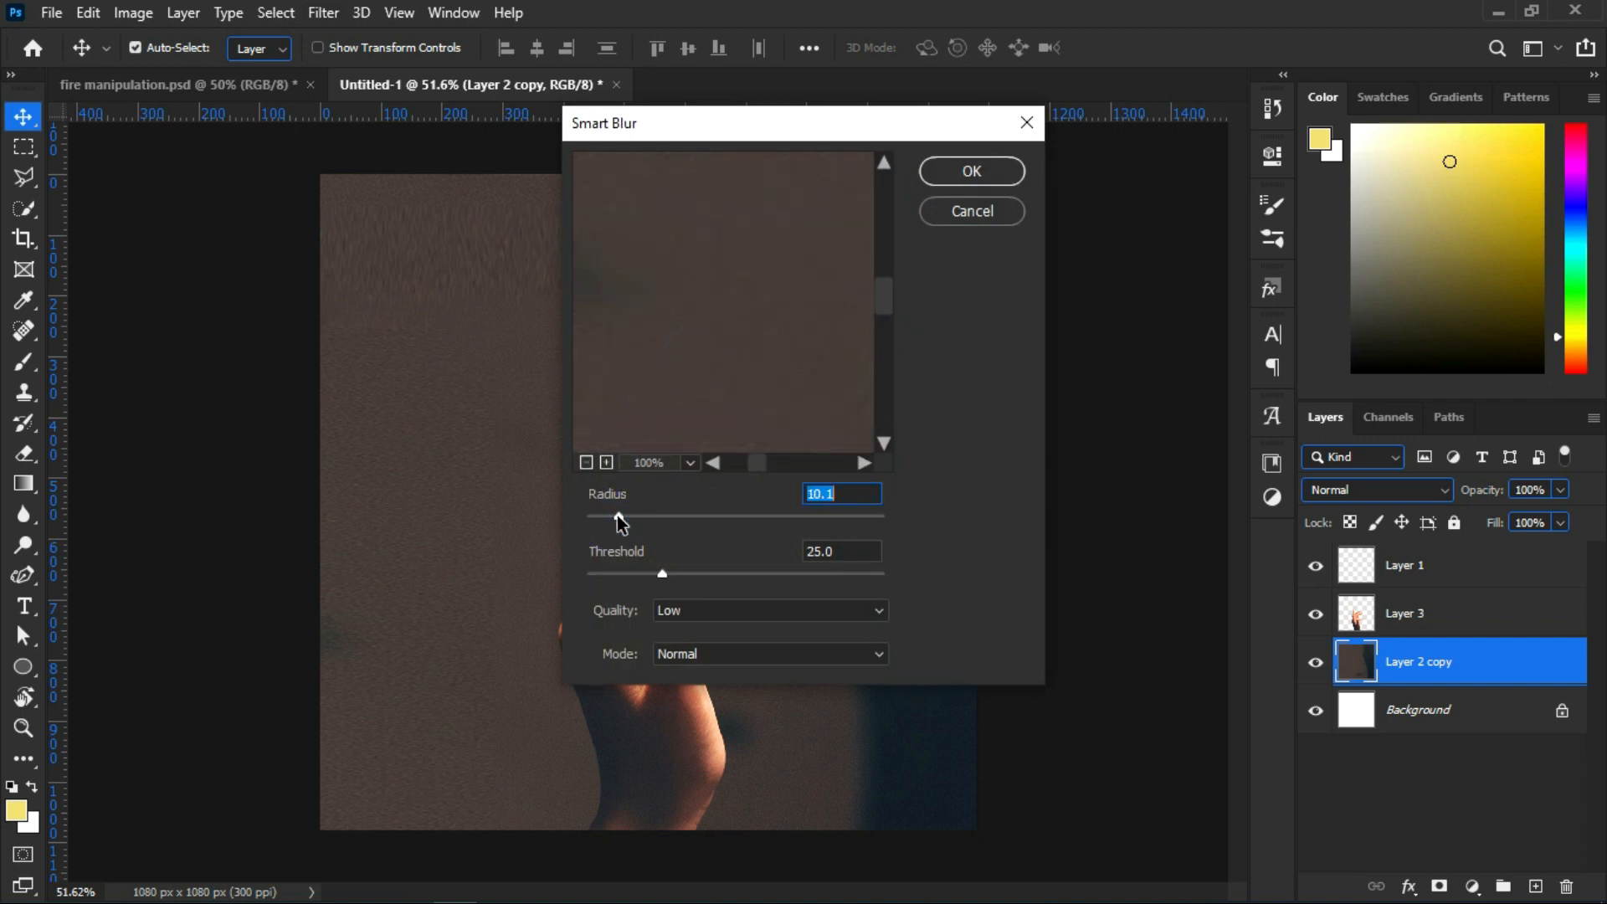
left_click_drag(935, 140, 1198, 137)
left_click_drag(951, 334, 1047, 352)
left_click(1235, 169)
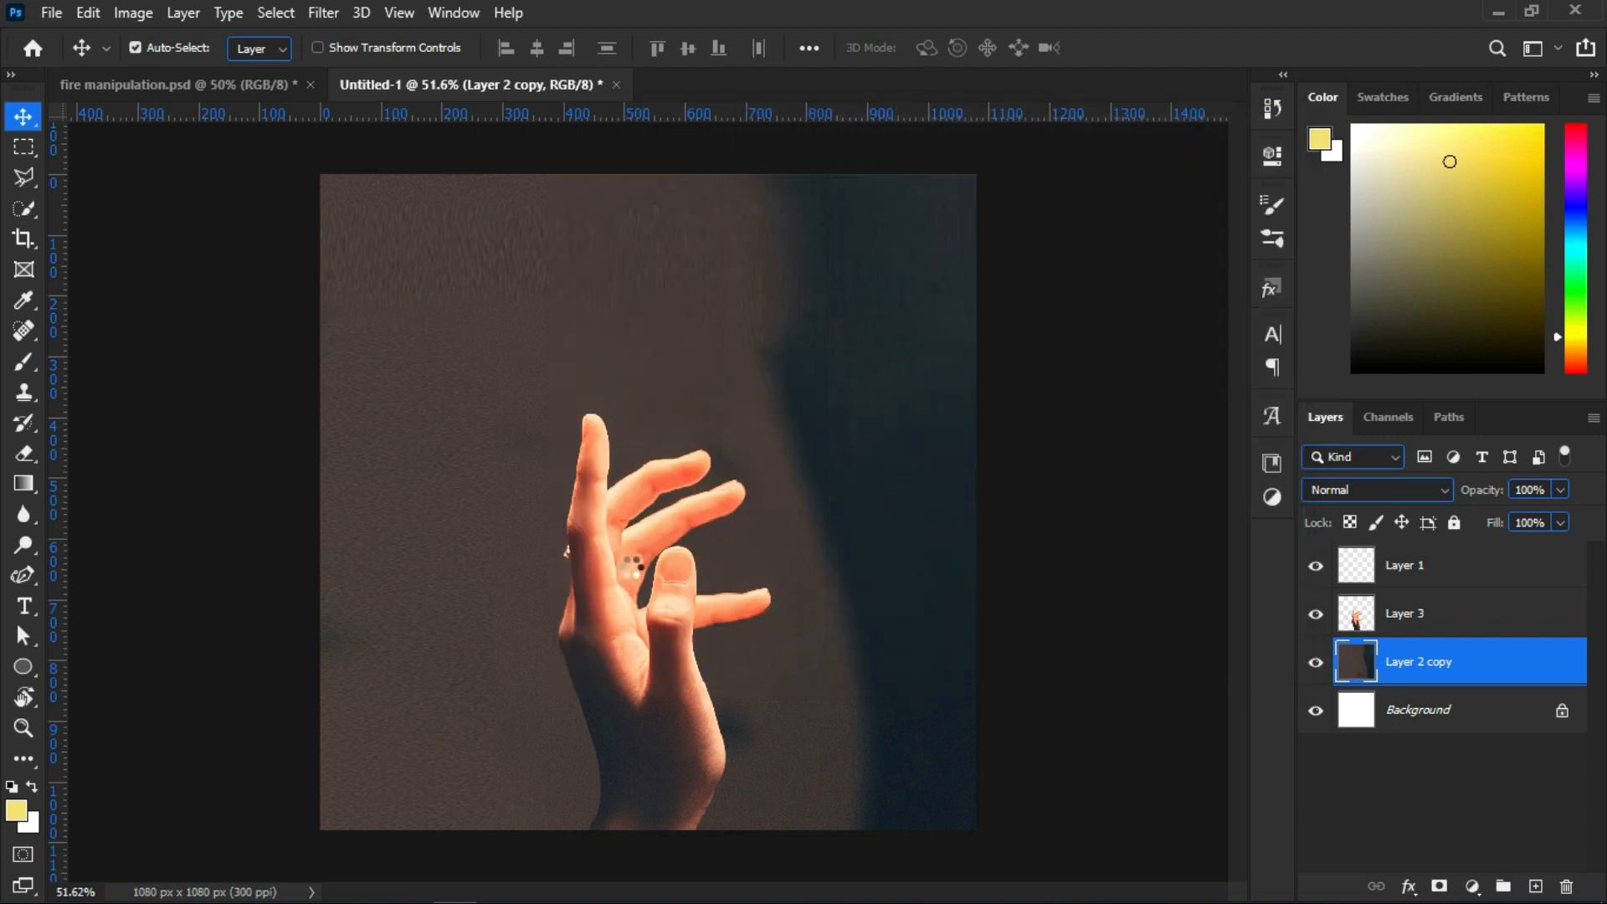
Duplicate Layer 3, which holds the isolated hand
scroll(723, 624, "up", 1)
scroll(854, 520, "up", 1)
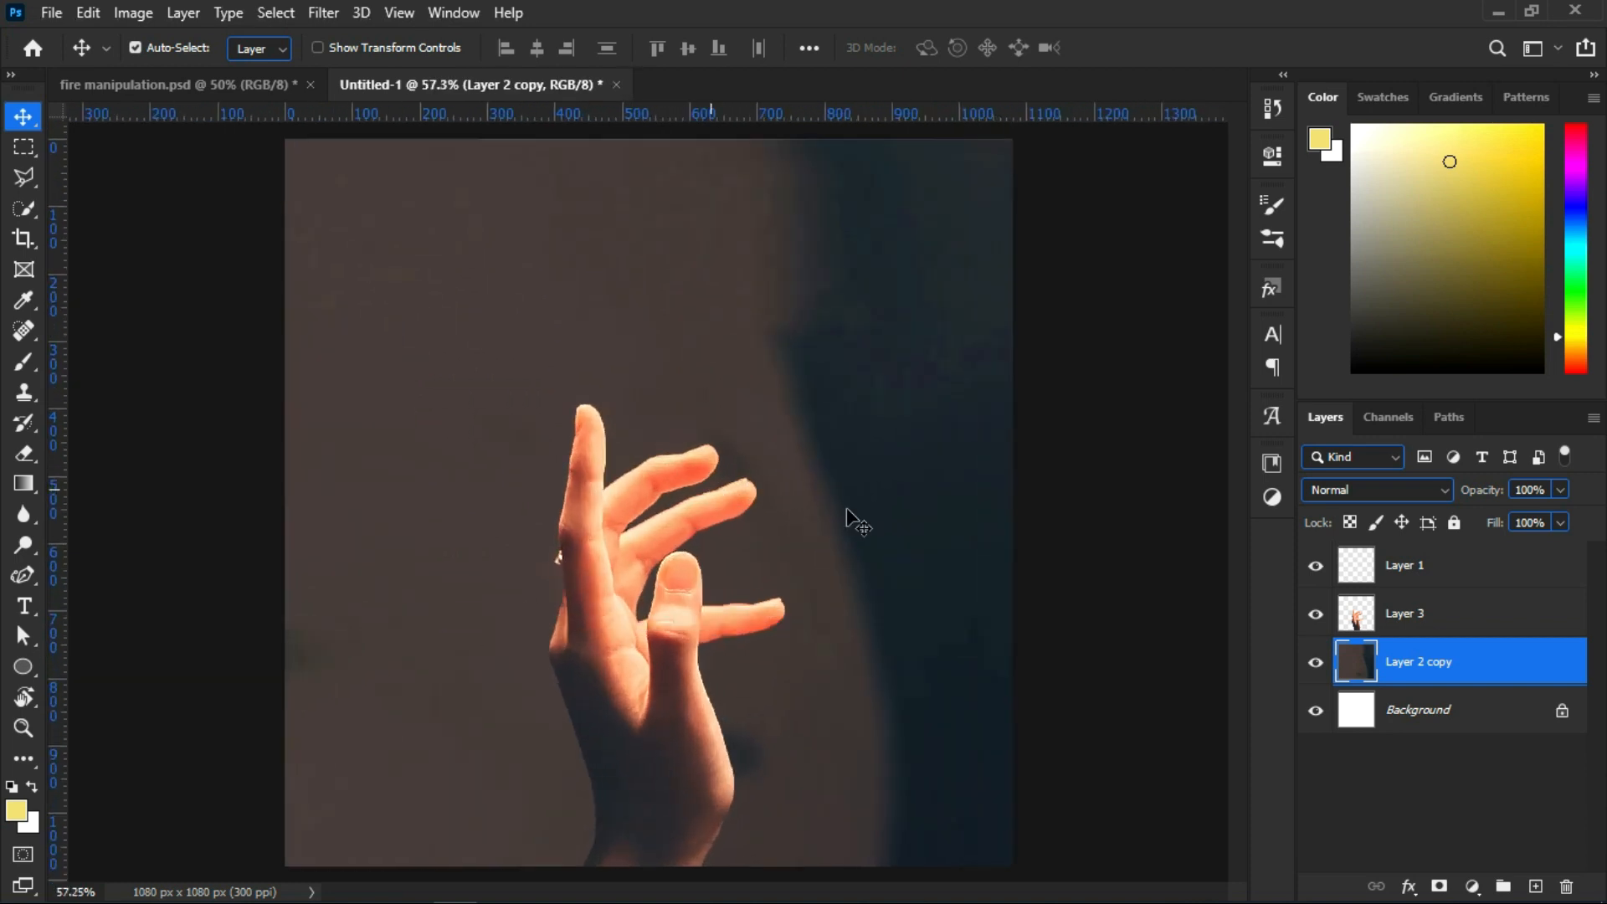
scroll(710, 455, "down", 1)
scroll(678, 452, "up", 1)
scroll(683, 471, "down", 1)
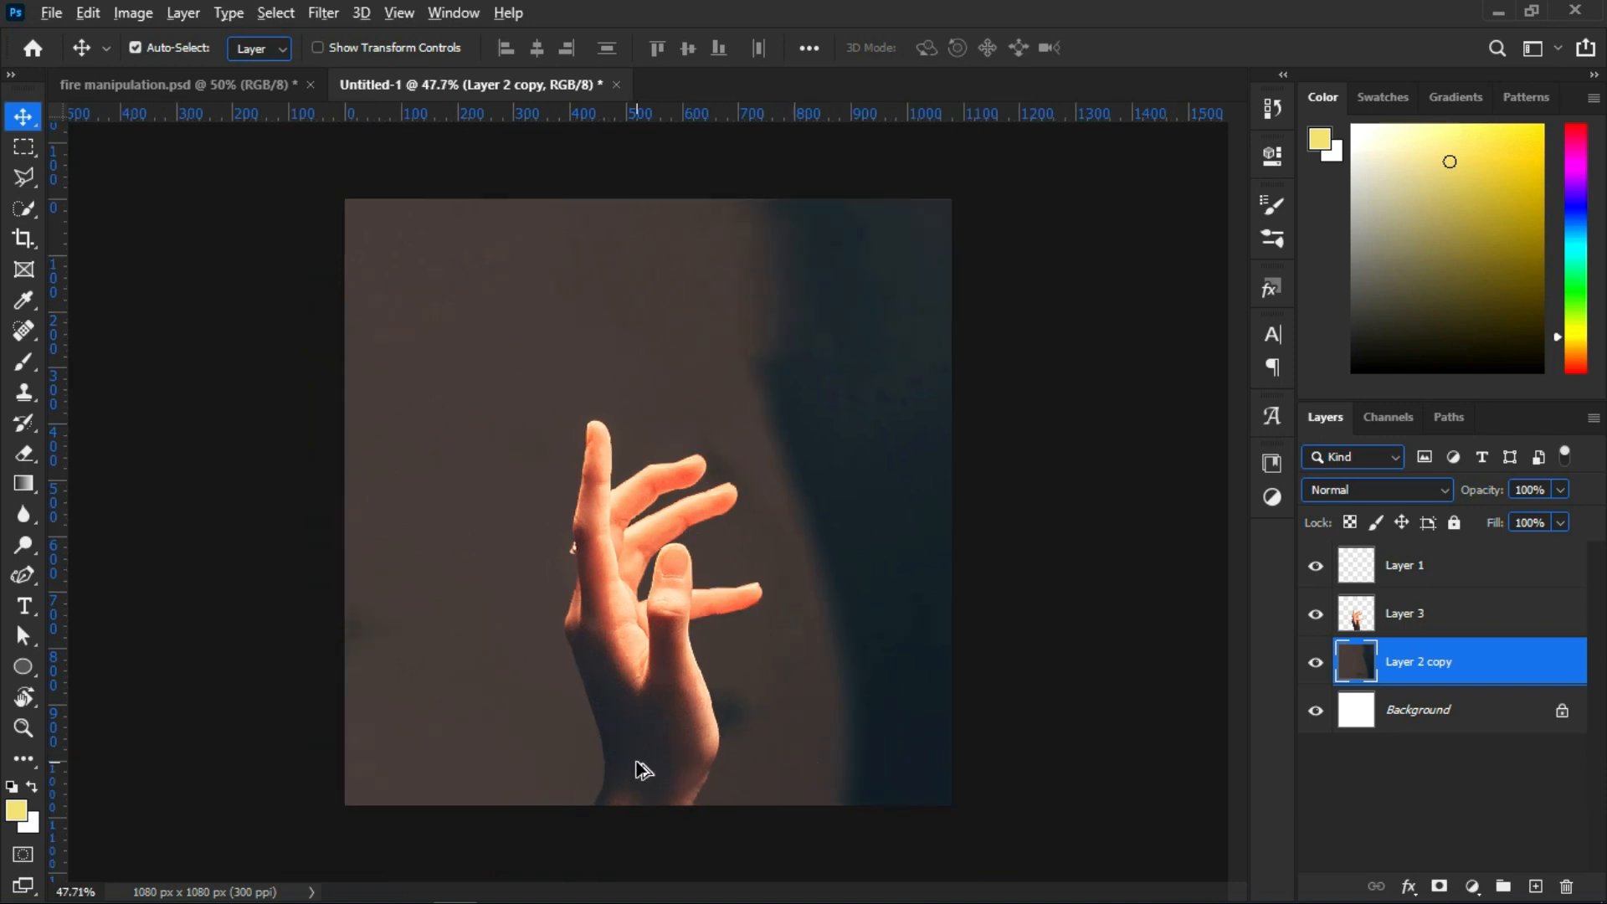
scroll(640, 758, "up", 1)
scroll(582, 552, "down", 2)
scroll(618, 596, "down", 1)
left_click_drag(1489, 630, 1337, 638)
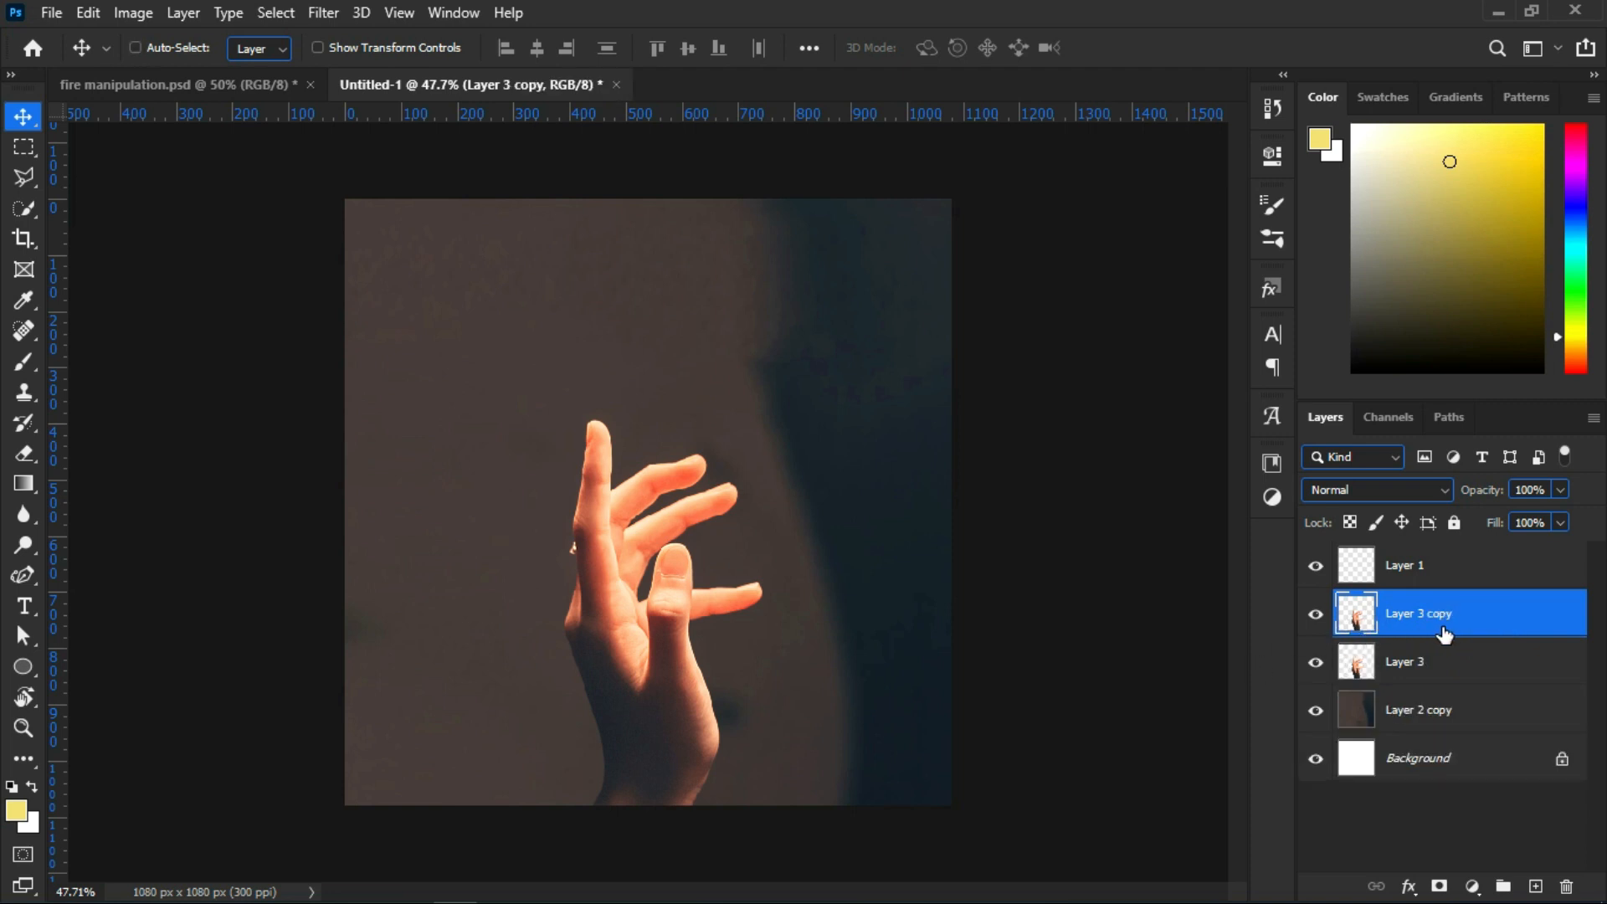
Try a Hue/Saturation adjustment with Saturation -100 on Layer 3 copy and undo it
key("ctrl+u")
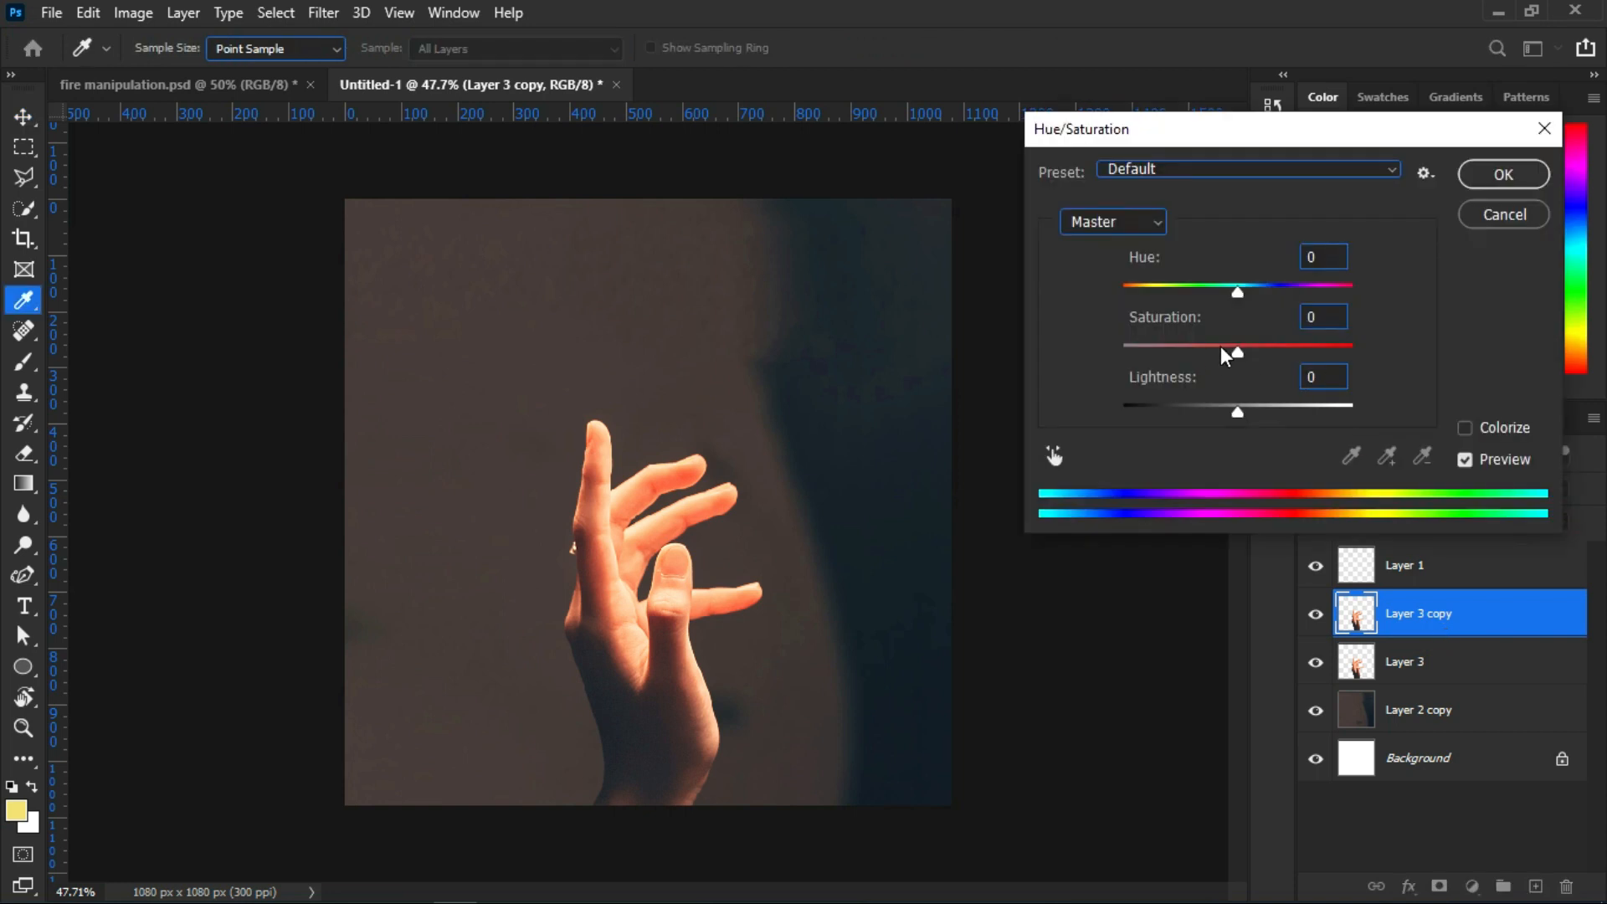
left_click_drag(1221, 348, 926, 356)
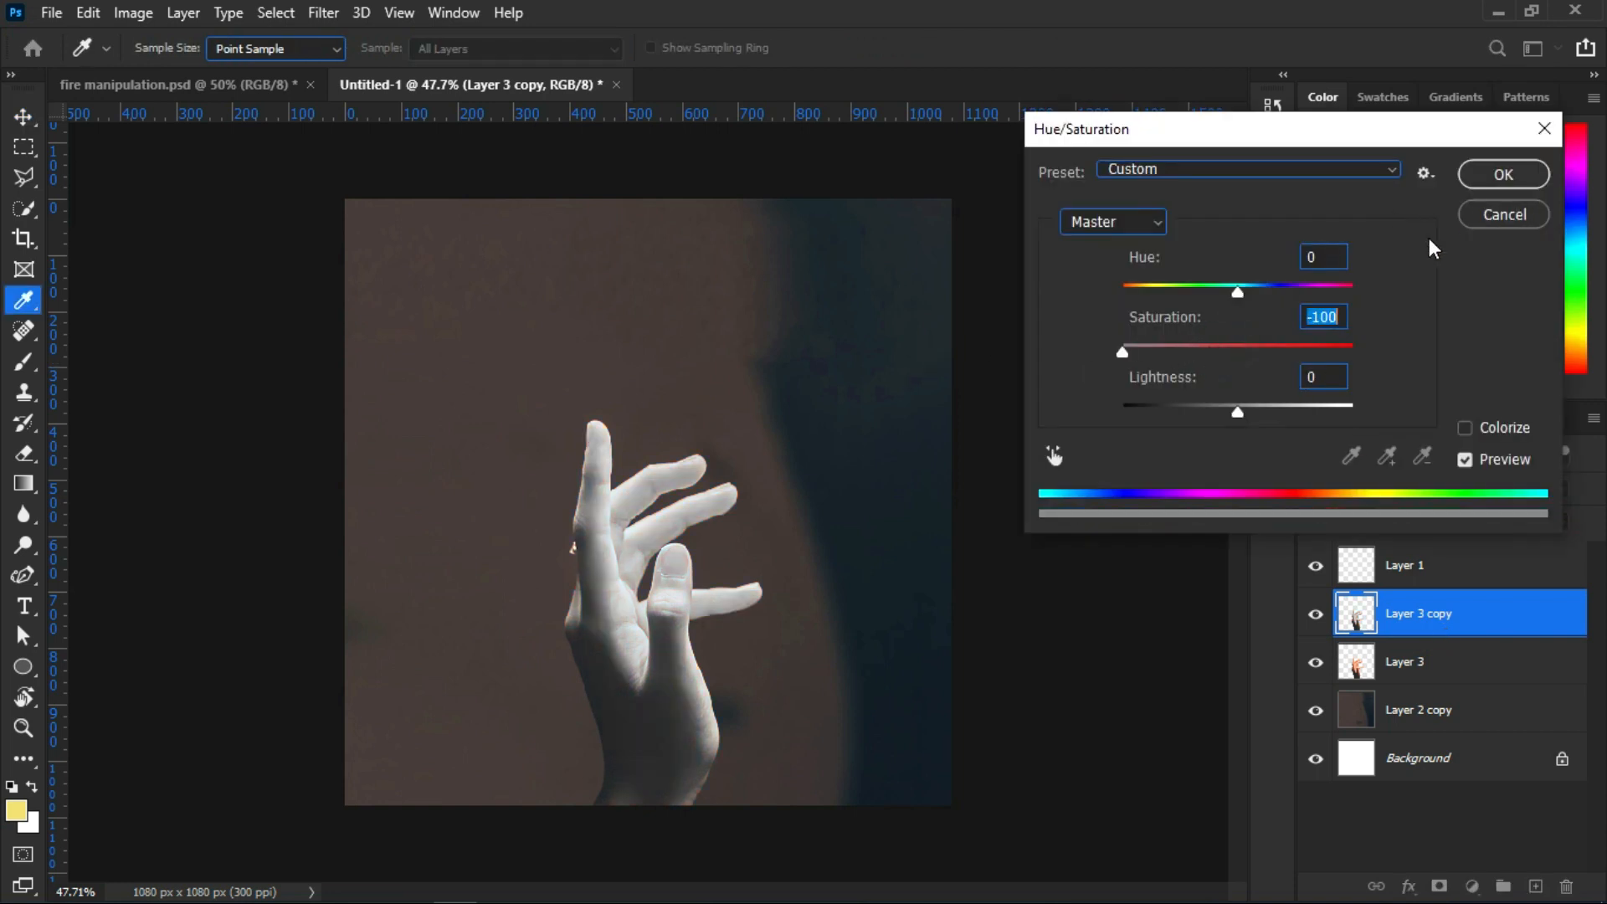
left_click(1504, 174)
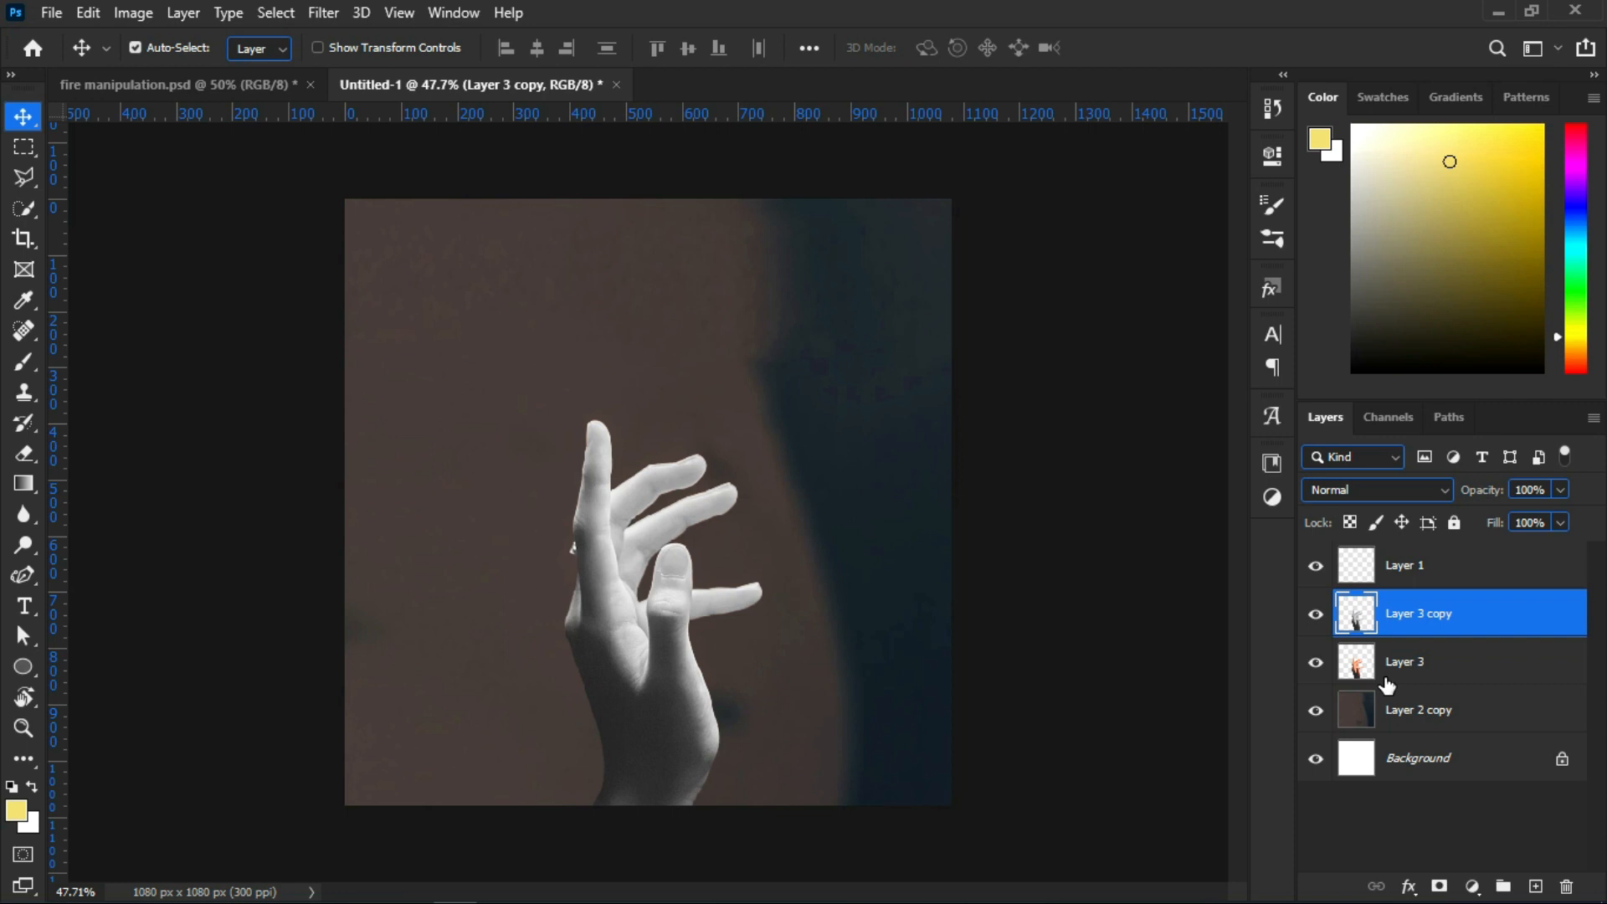
key("ctrl+z")
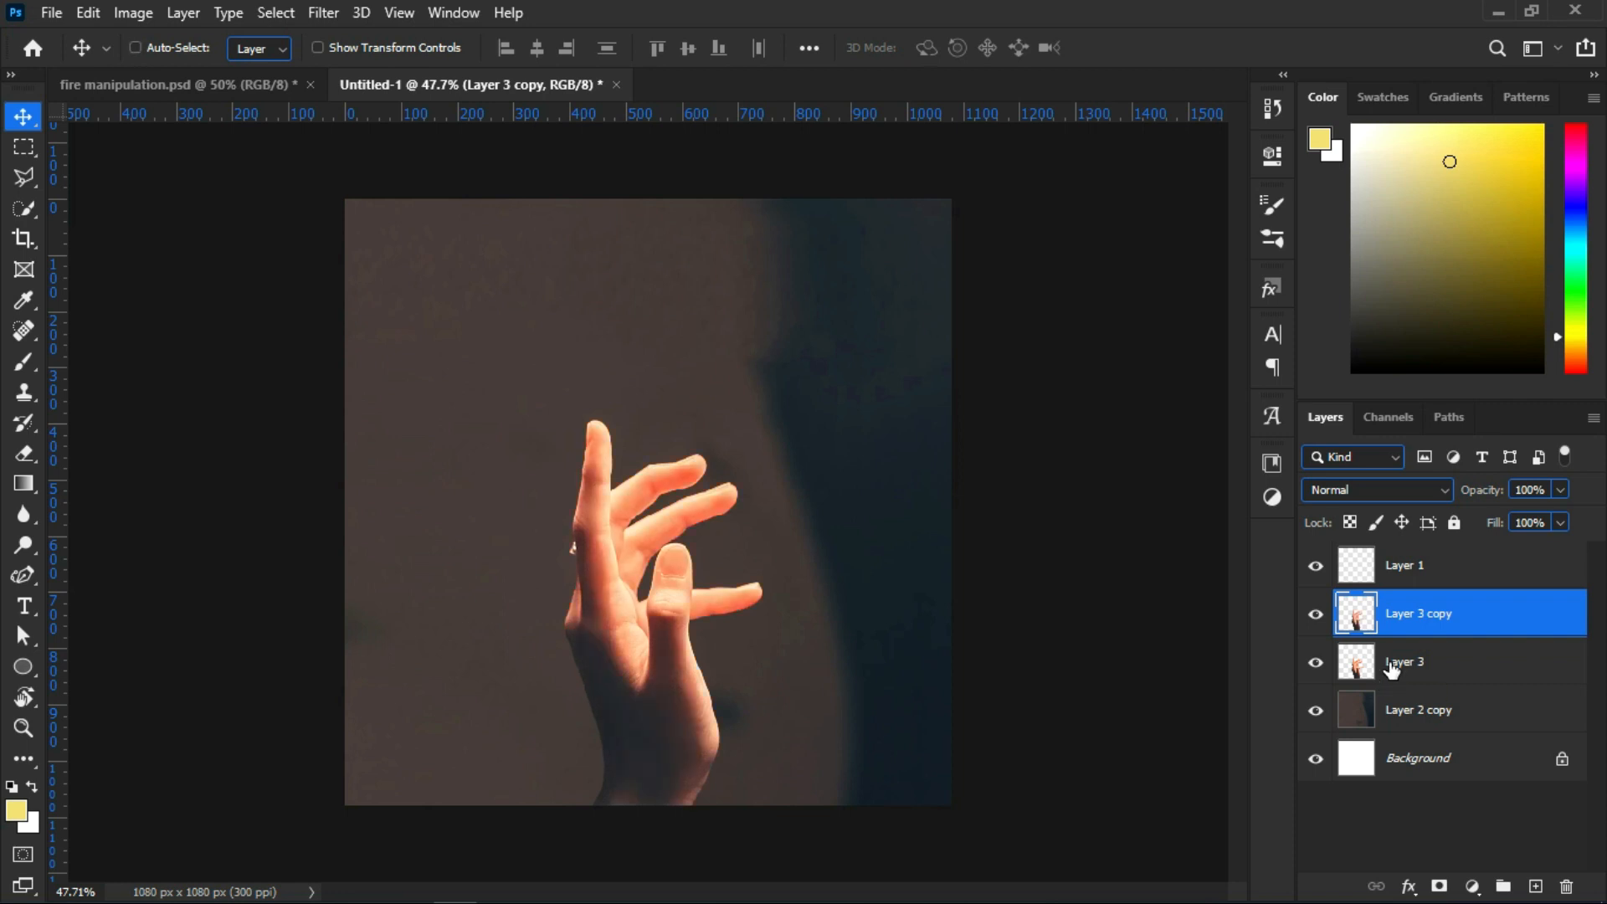
Desaturate Layer 3 copy and apply the Plastic Wrap filter with Highlight Strength 7, Detail 4 and Smoothness 7
key("ctrl+shift+u")
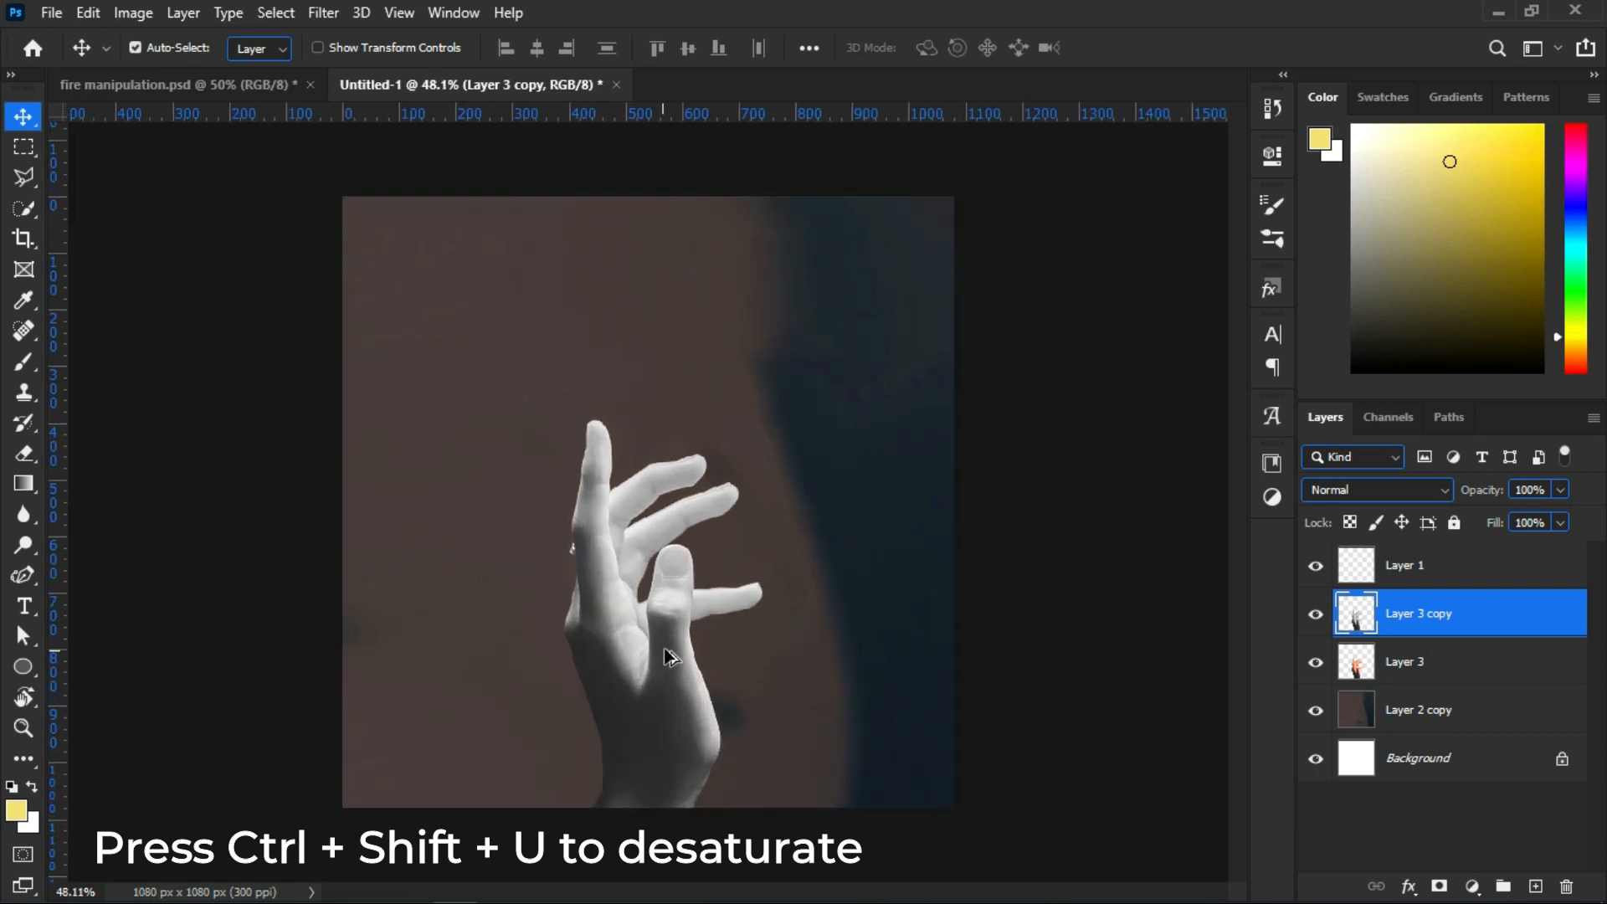
scroll(690, 675, "up", 1)
left_click(323, 13)
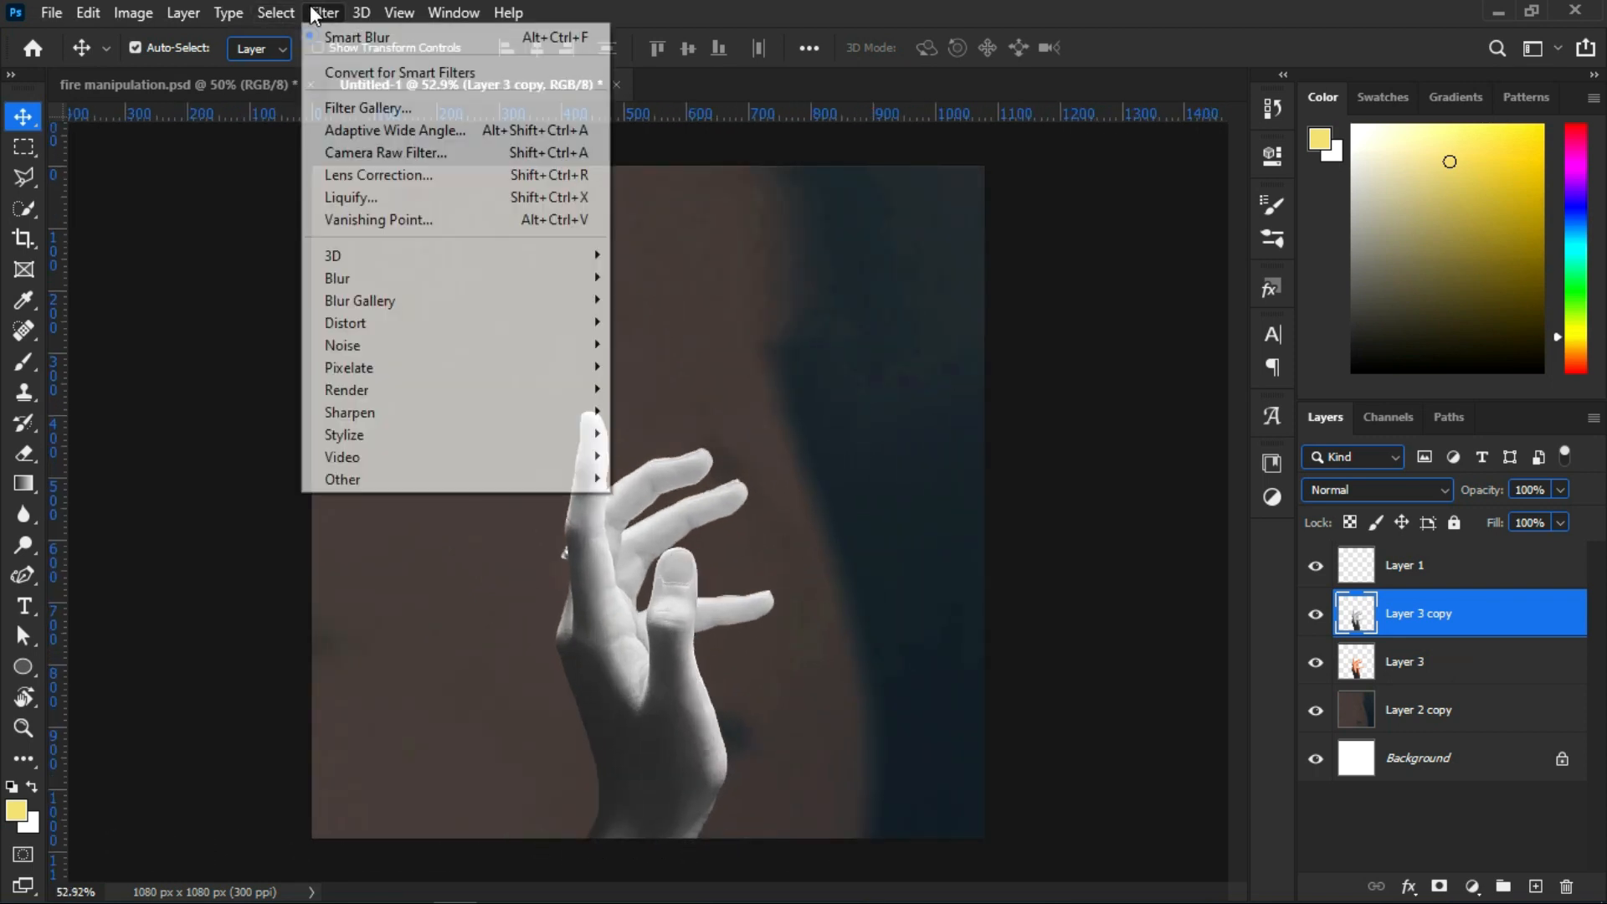
mouse_move(452, 278)
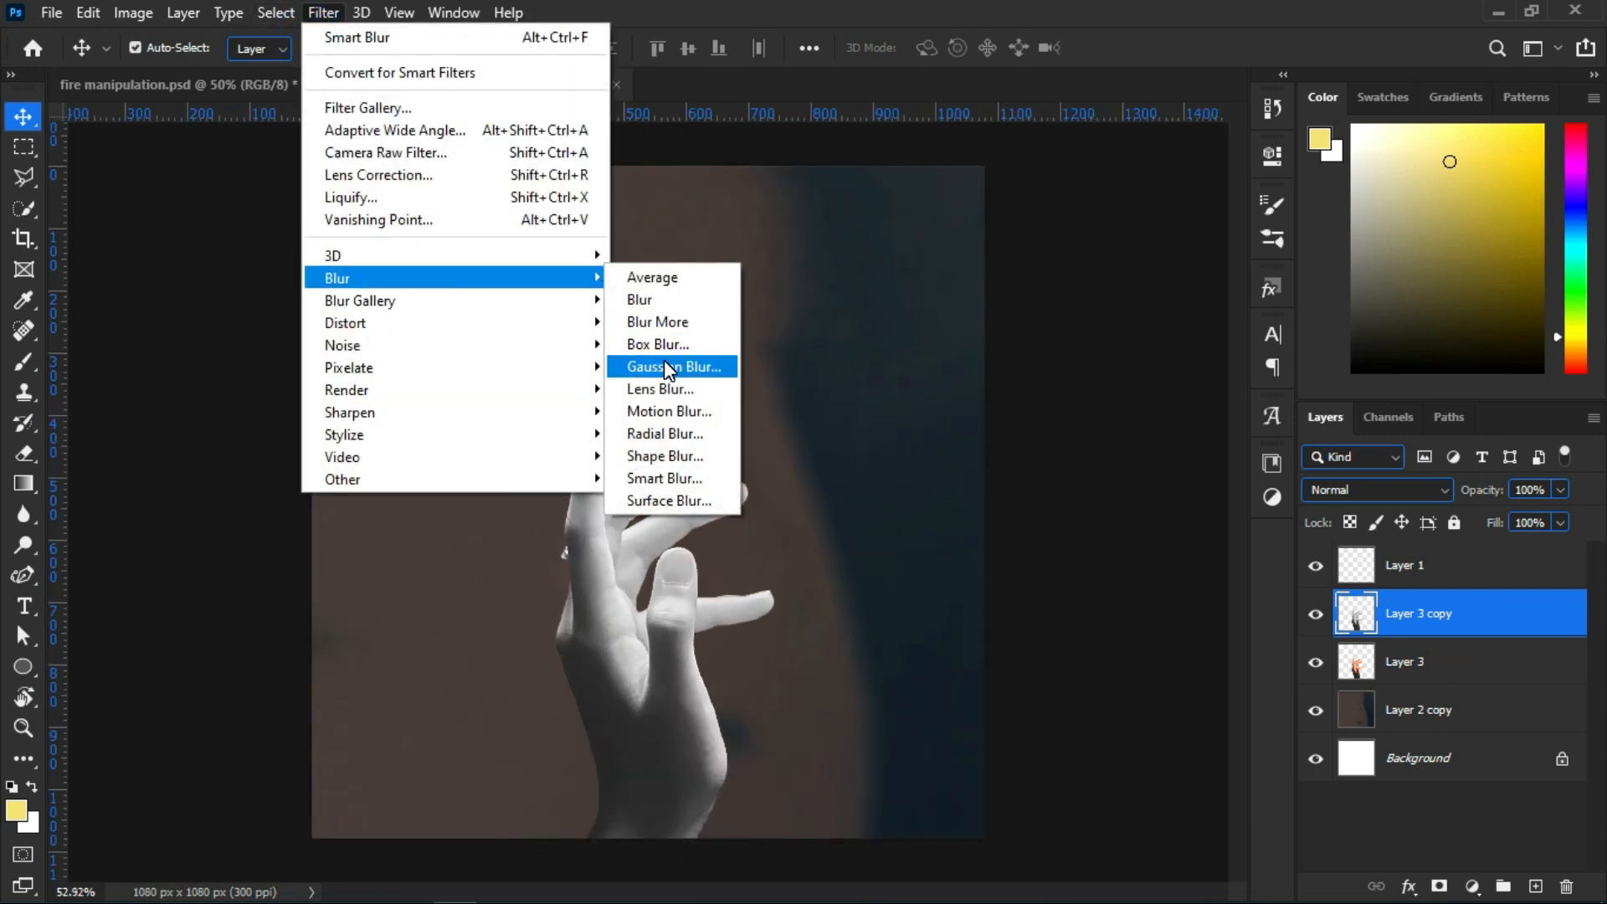
left_click(394, 108)
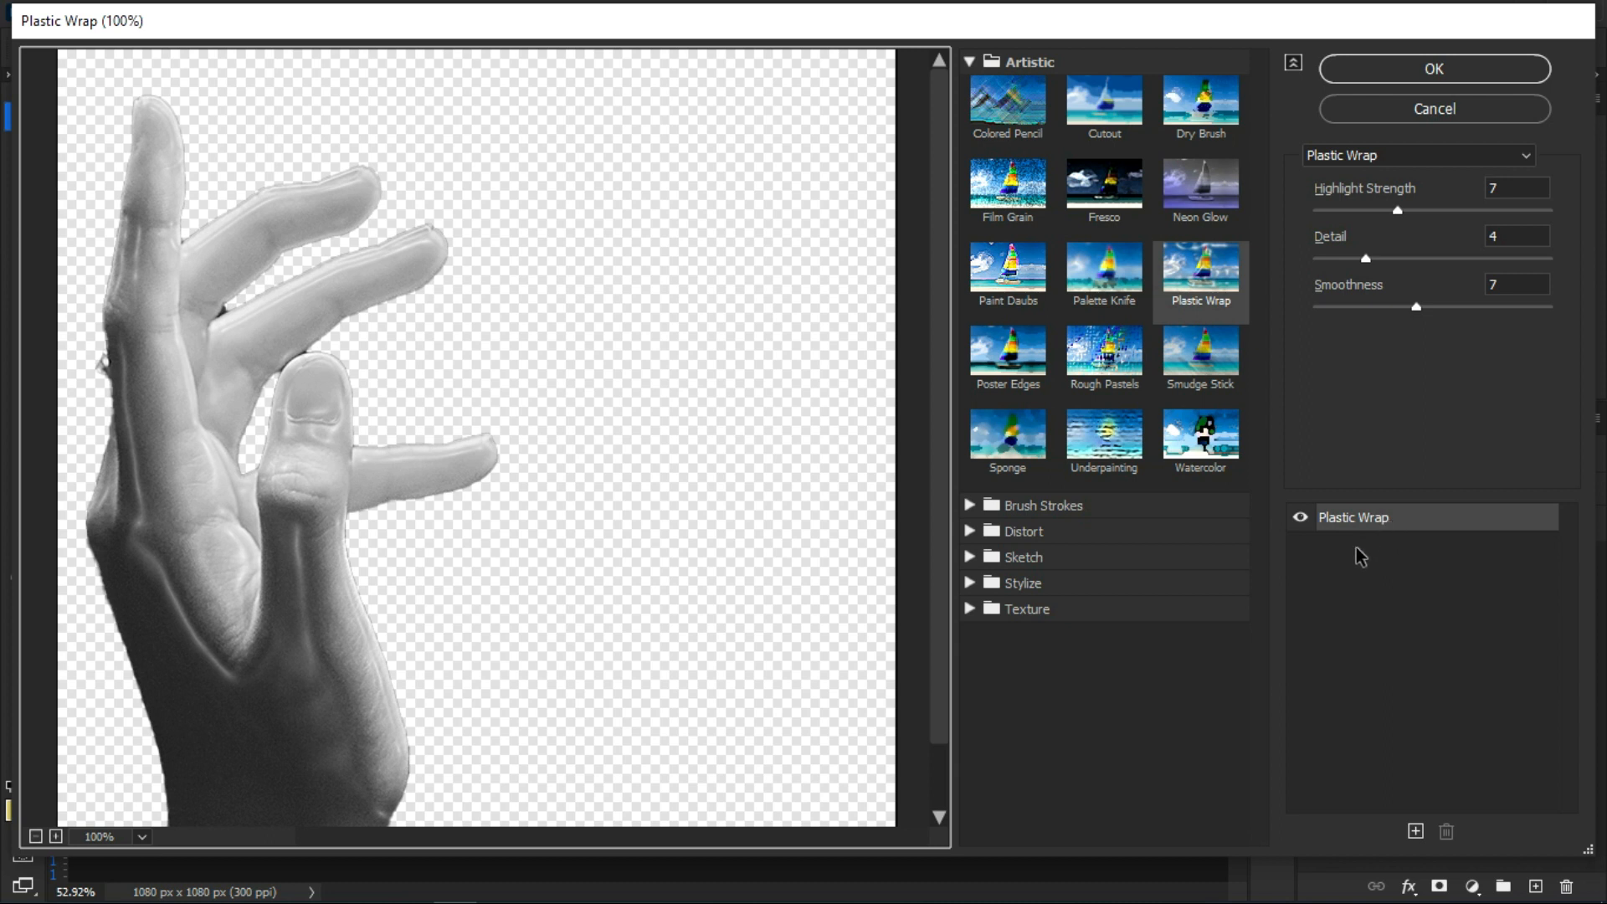
left_click(1224, 297)
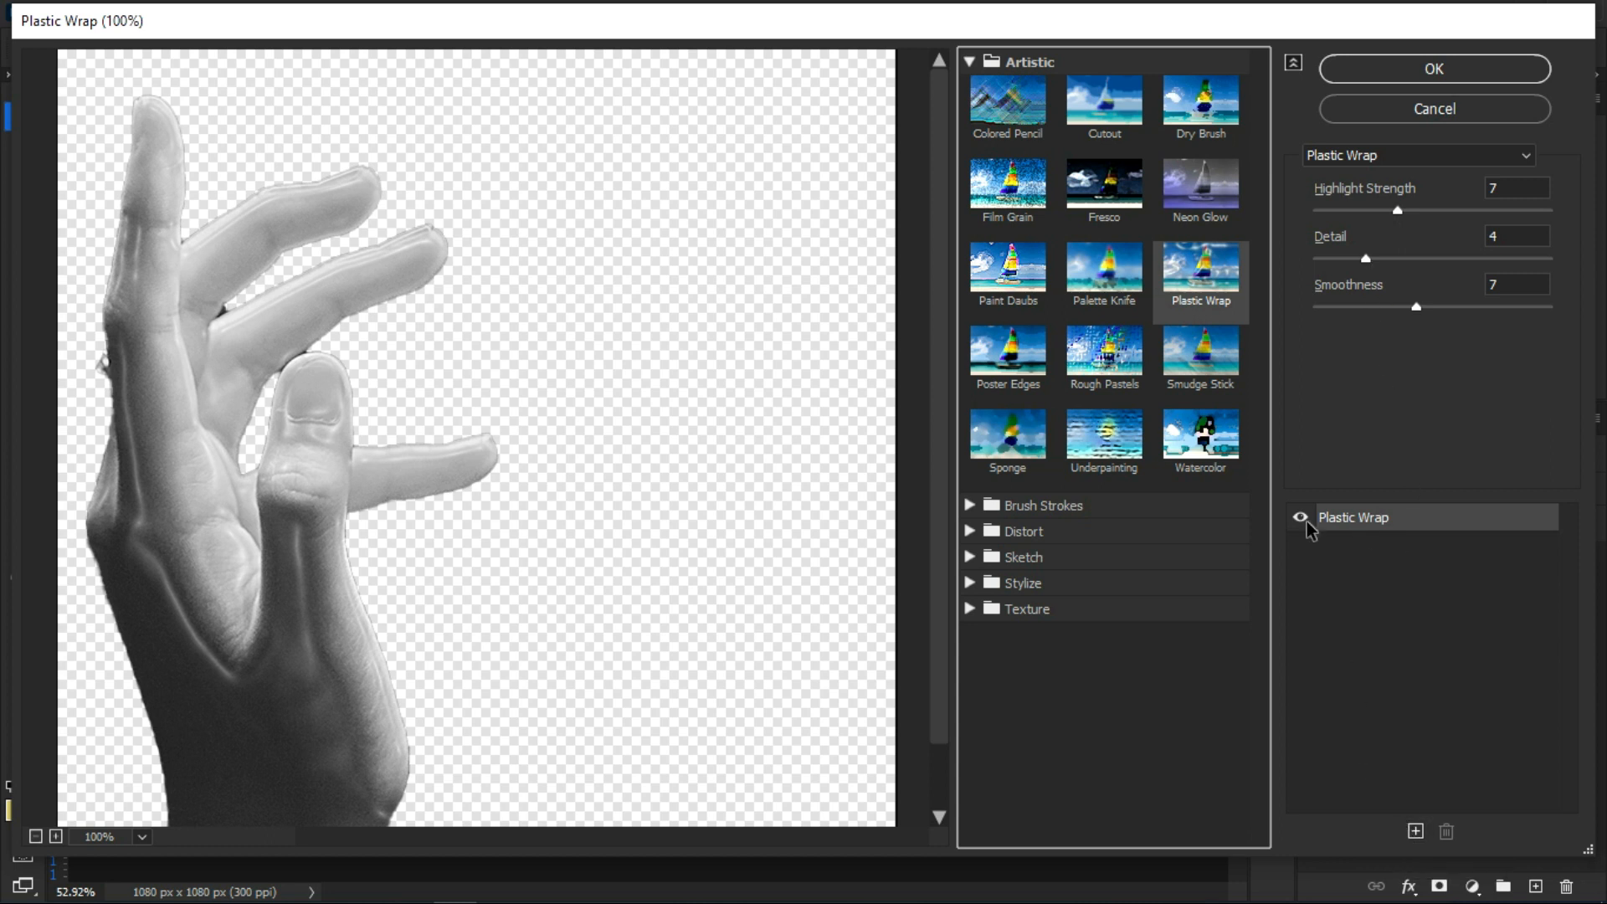
left_click(1434, 70)
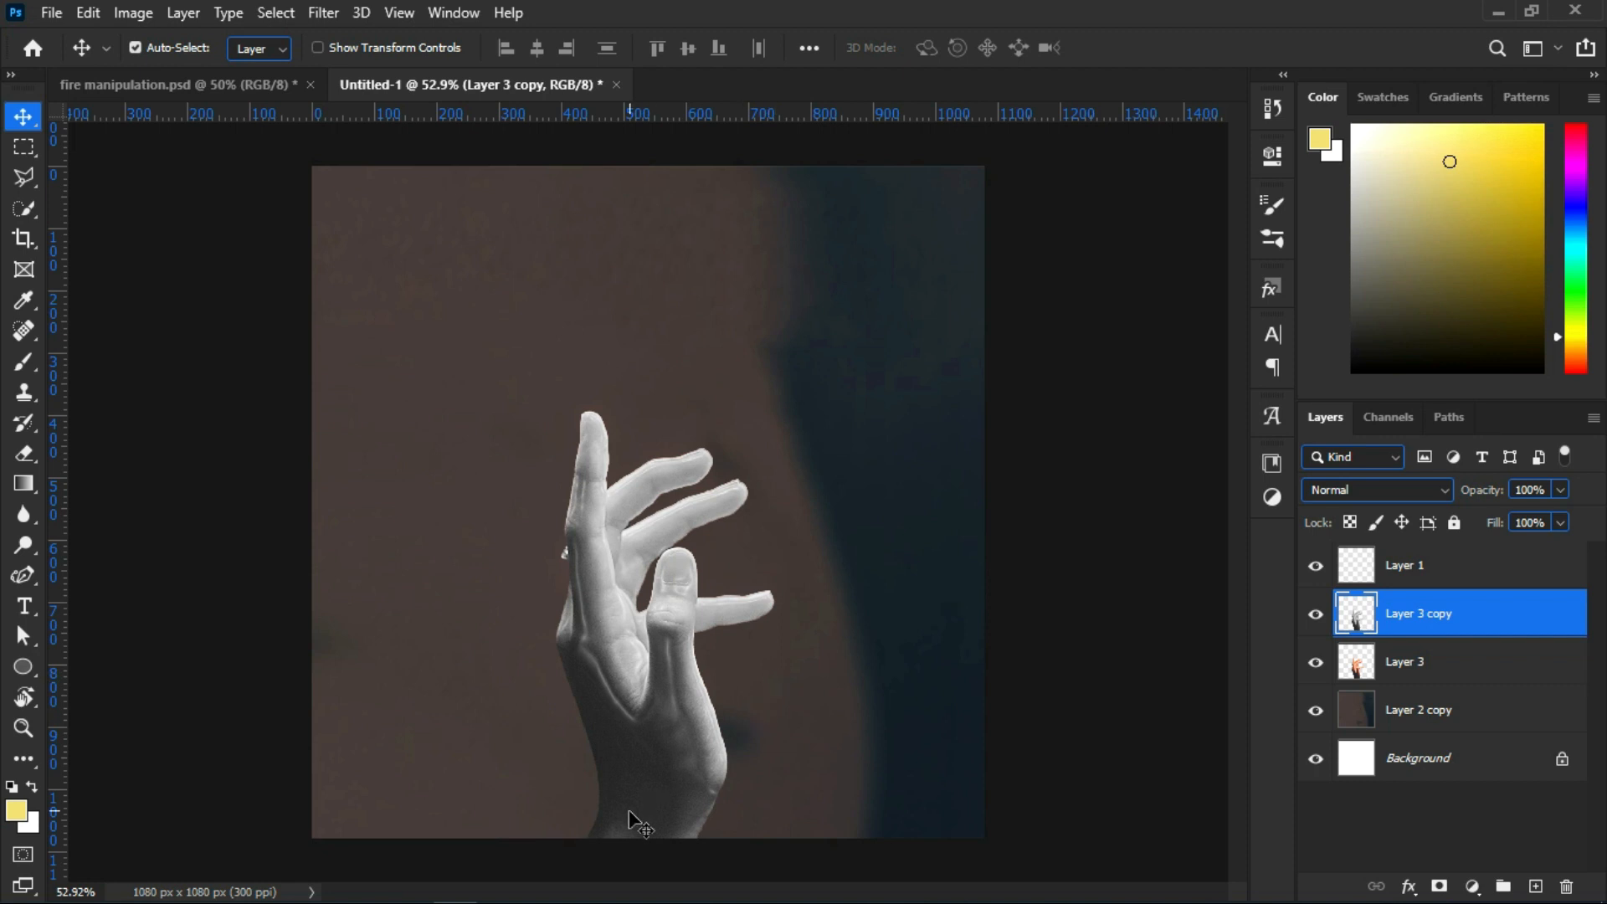
Erase the plastic highlight along the palm crease on Layer 3 copy with a soft 45 px eraser at 13% flow
scroll(657, 871, "up", 5)
scroll(742, 554, "down", 5)
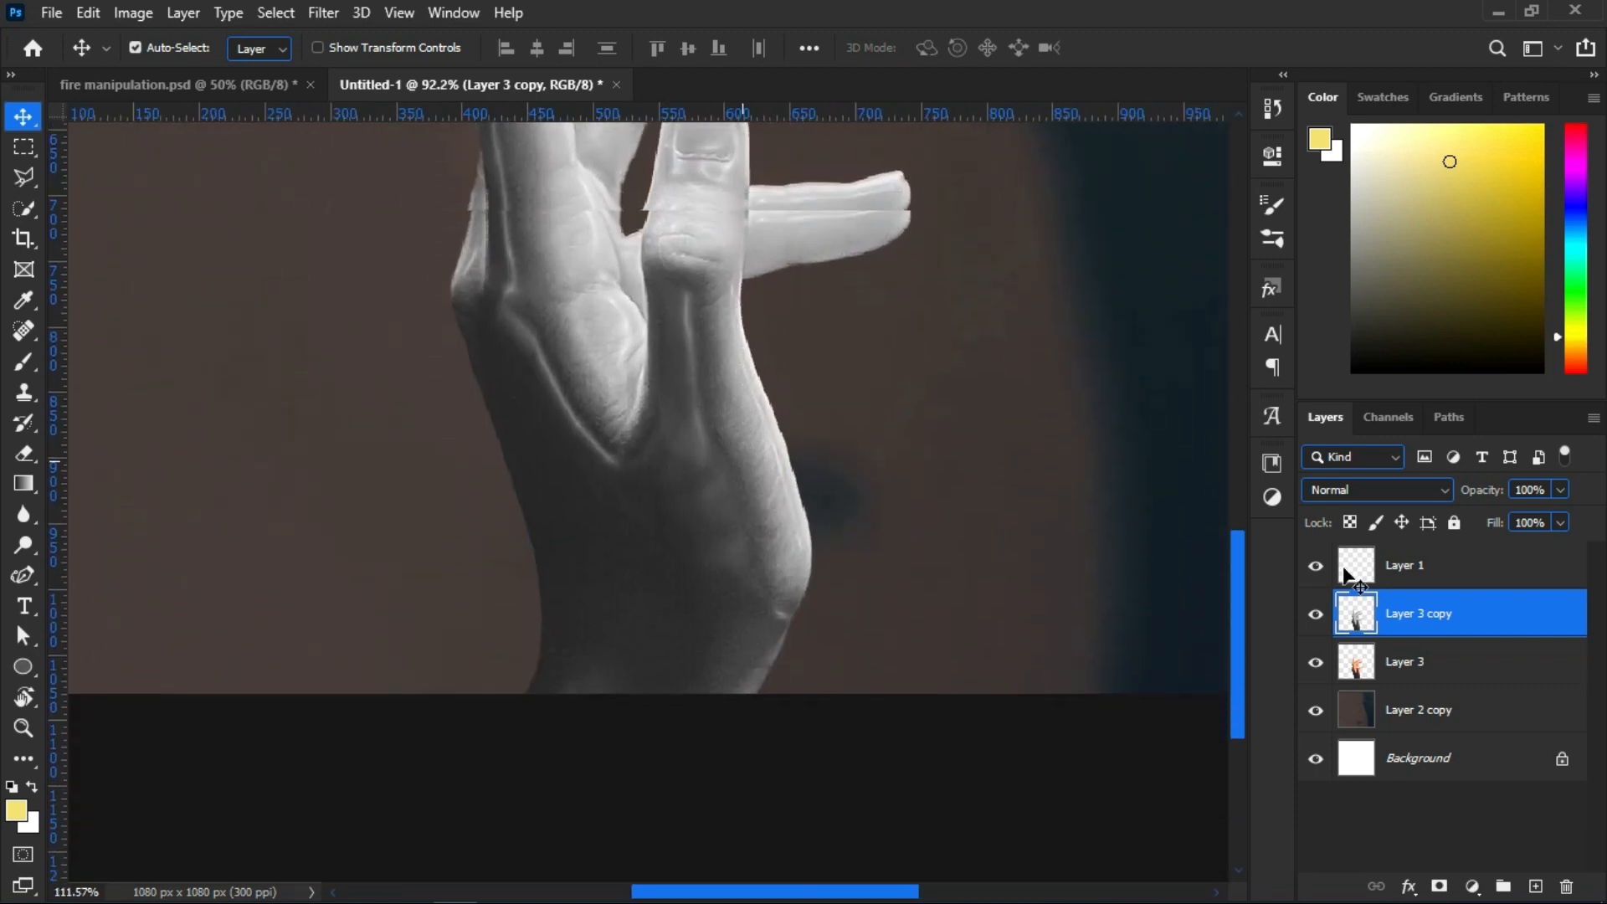
left_click(24, 453)
mouse_move(538, 431)
left_mouse_down()
mouse_move(742, 431)
mouse_move(626, 439)
left_mouse_up()
key("bracketleft")
key("bracketleft")
key("bracketleft")
key("bracketleft")
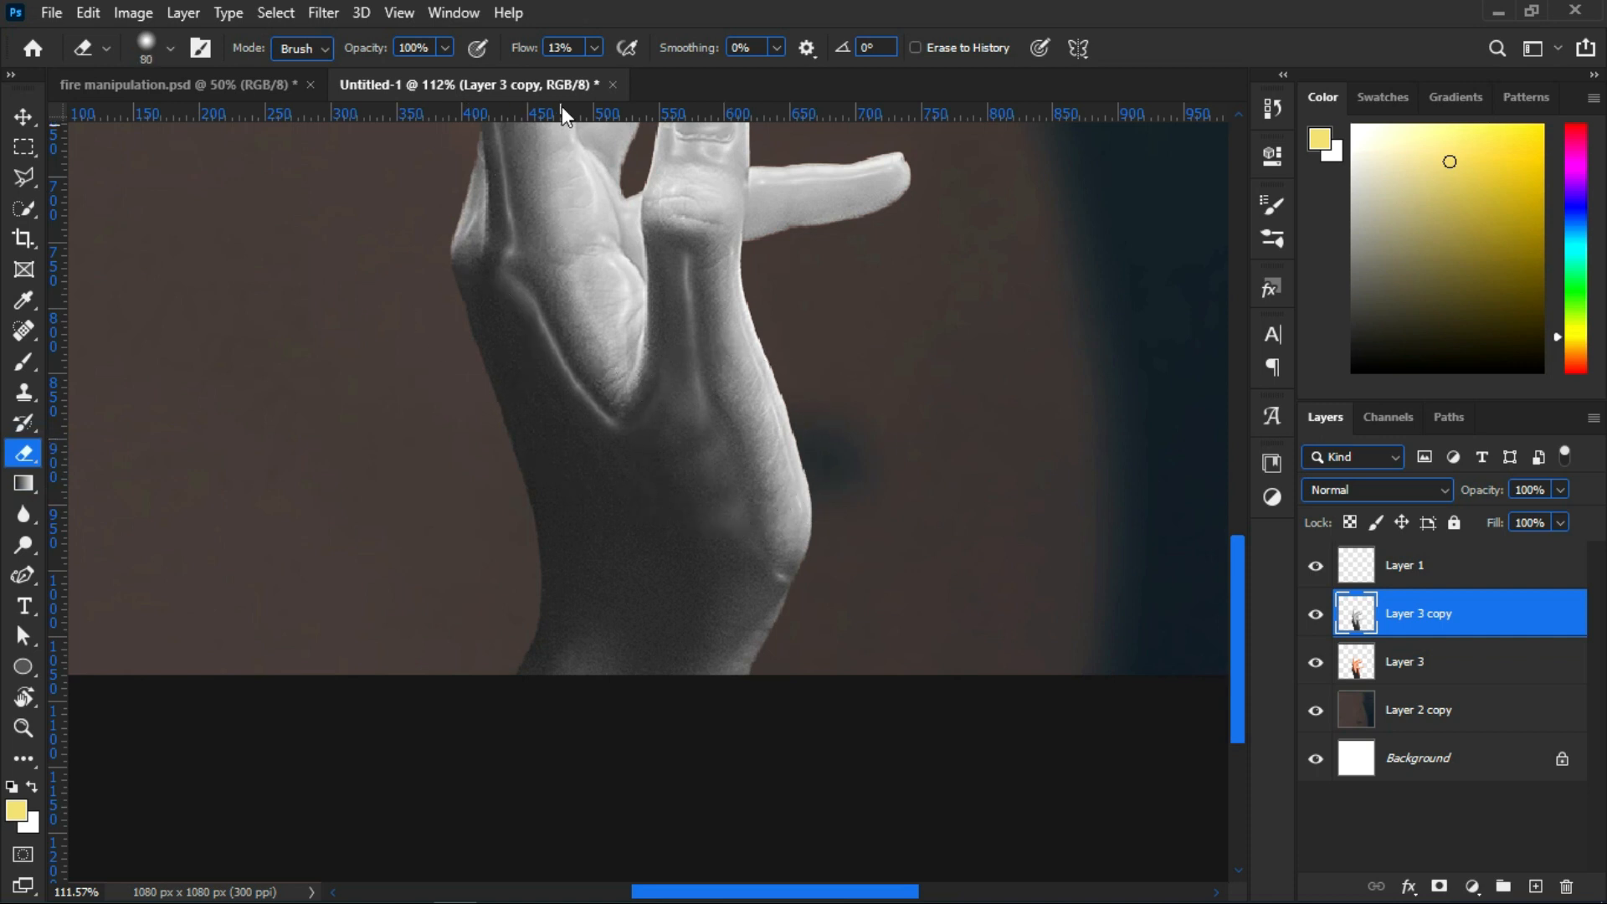
key("bracketleft")
key("bracketleft")
key("bracketleft")
key("bracketleft")
mouse_move(535, 330)
left_mouse_down()
mouse_move(620, 441)
mouse_move(532, 313)
mouse_move(582, 373)
mouse_move(582, 406)
mouse_move(711, 524)
mouse_move(501, 296)
mouse_move(524, 330)
mouse_move(501, 281)
mouse_move(579, 383)
mouse_move(527, 392)
mouse_move(644, 434)
left_mouse_up()
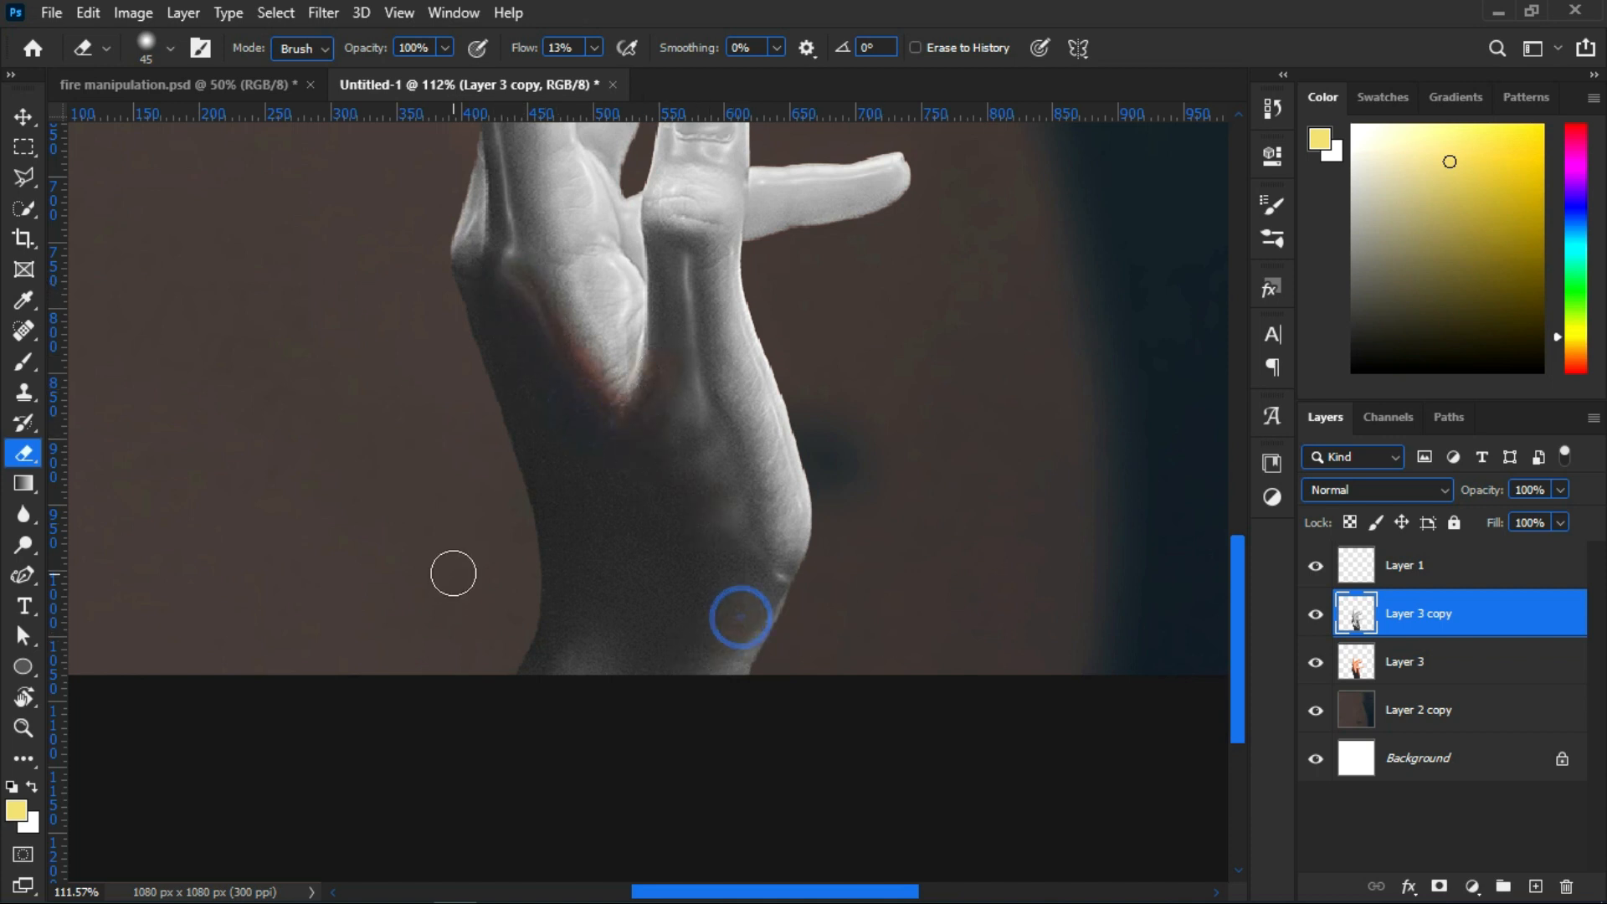
Erase the plastic highlights along the outer edge of the palm and the base of the upright finger on Layer 3 copy
scroll(468, 503, "up", 3)
mouse_move(507, 390)
left_mouse_down()
mouse_move(498, 326)
mouse_move(487, 374)
mouse_move(504, 354)
mouse_move(491, 276)
left_mouse_up()
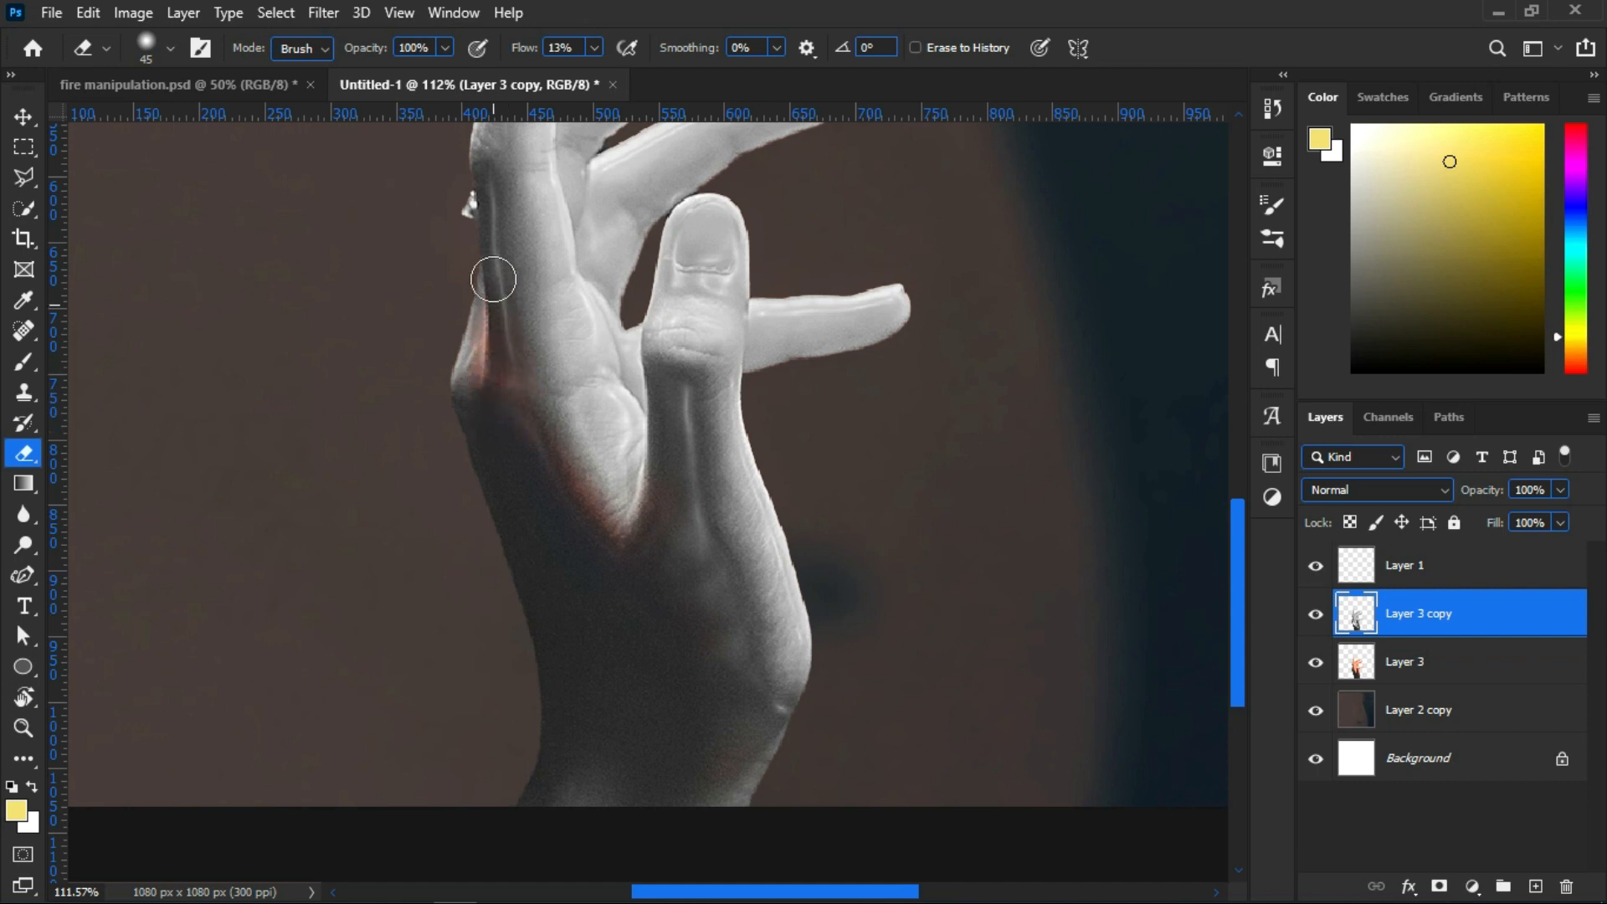
scroll(502, 318, "up", 3)
mouse_move(502, 492)
left_mouse_down()
mouse_move(470, 554)
mouse_move(509, 563)
mouse_move(588, 697)
mouse_move(556, 660)
mouse_move(568, 615)
mouse_move(594, 724)
left_mouse_up()
scroll(384, 259, "down", 7)
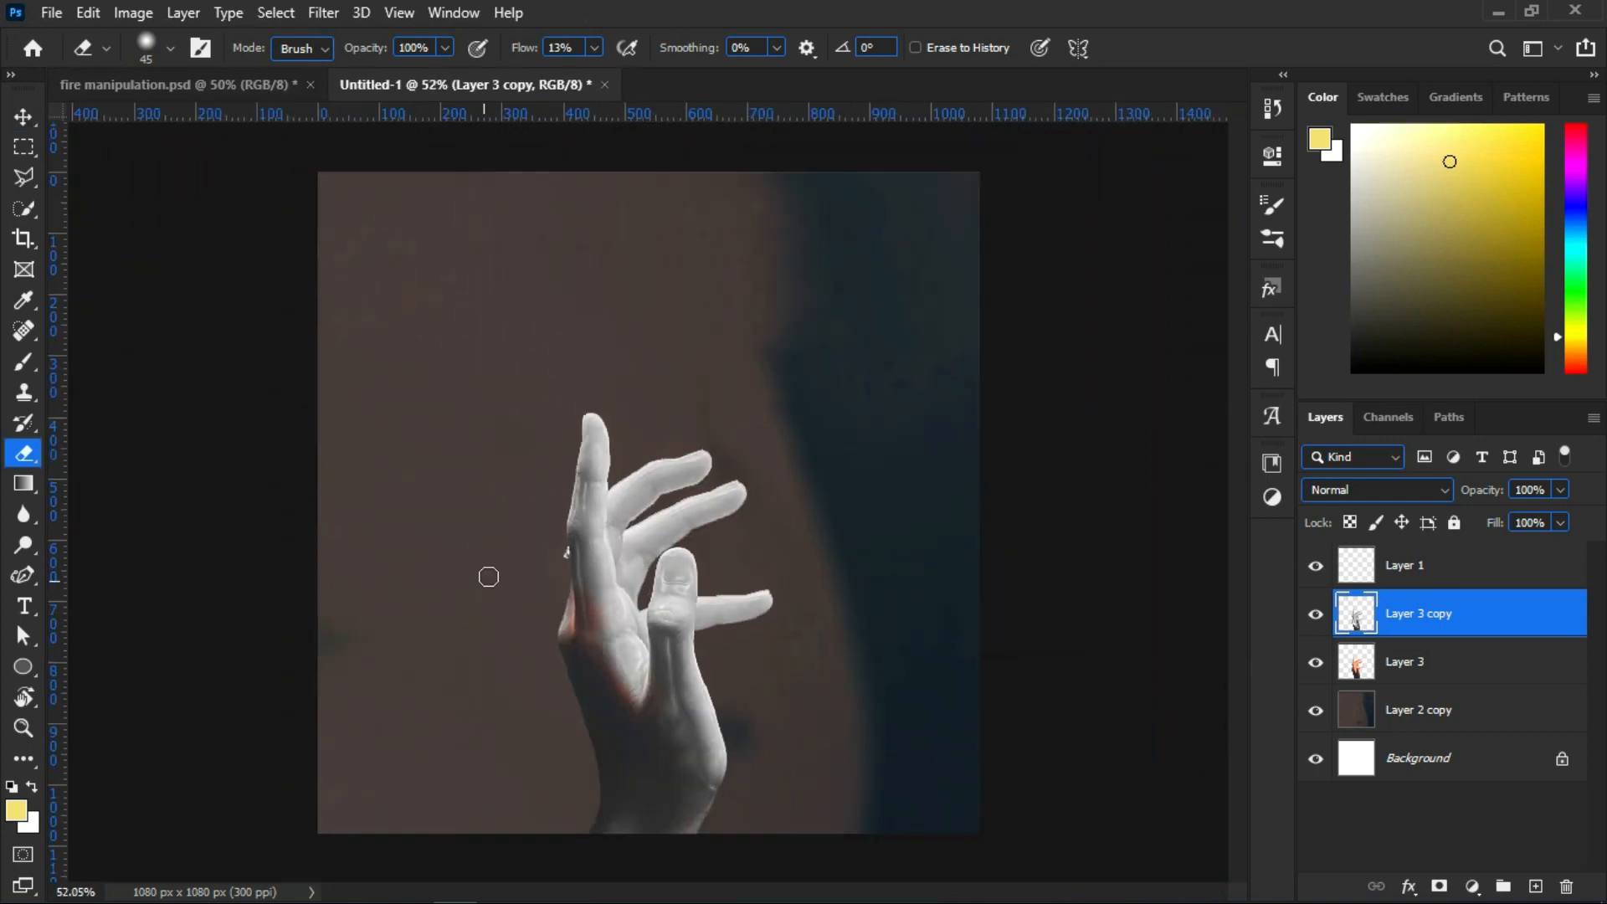
Lower the opacity of Layer 3 copy to 73% and return to the Move tool
scroll(674, 575, "up", 2)
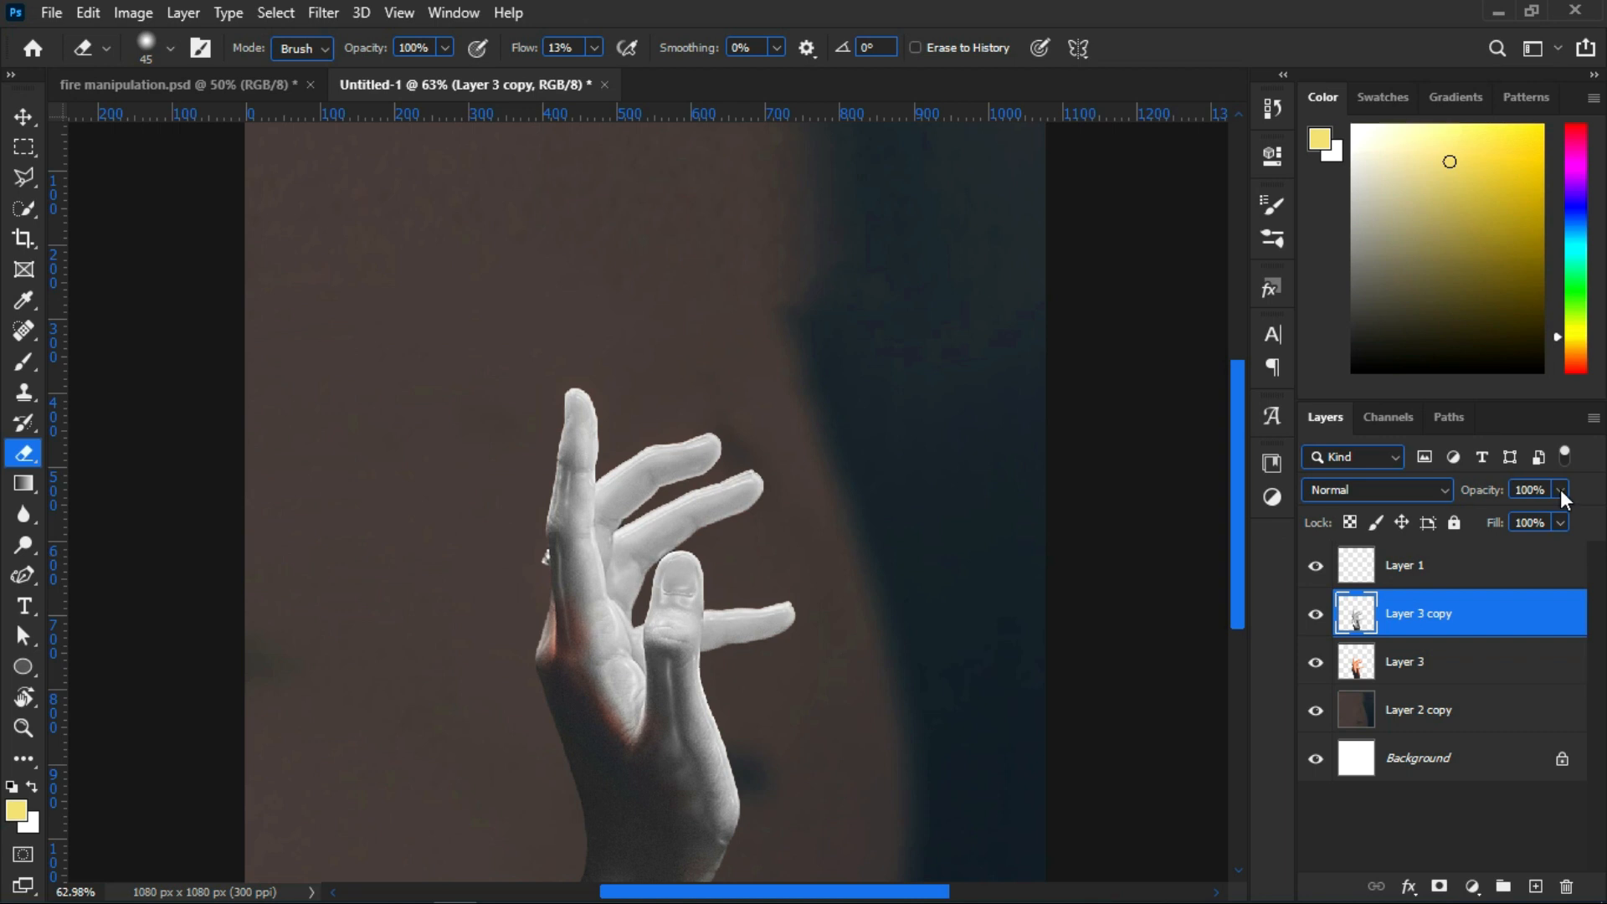
scroll(739, 541, "down", 6)
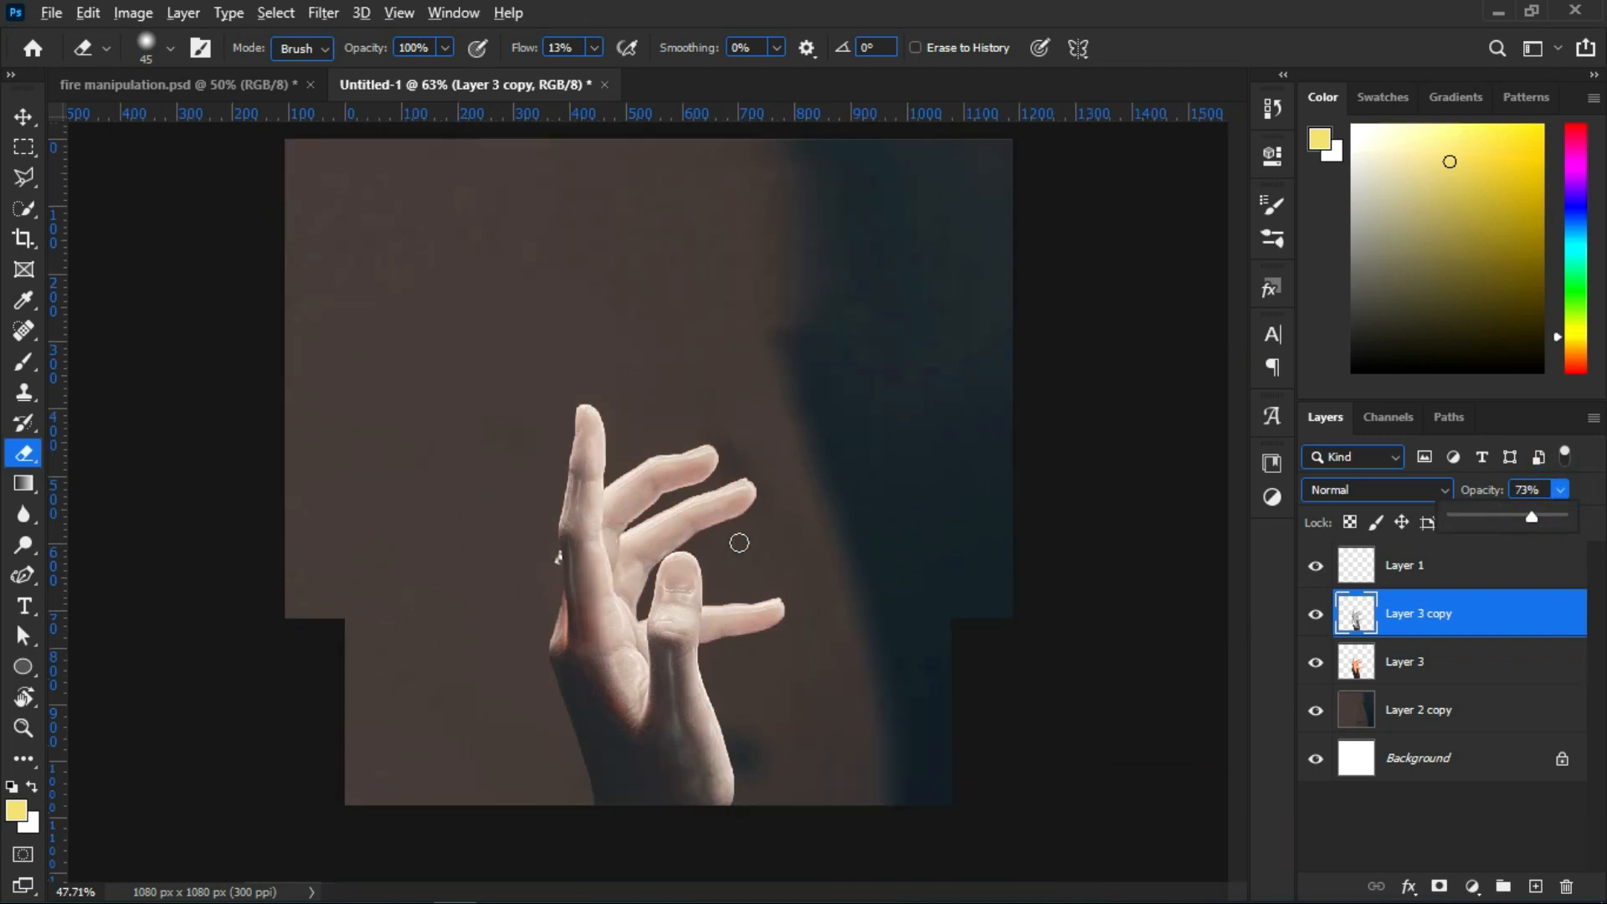
scroll(688, 648, "up", 4)
key("v")
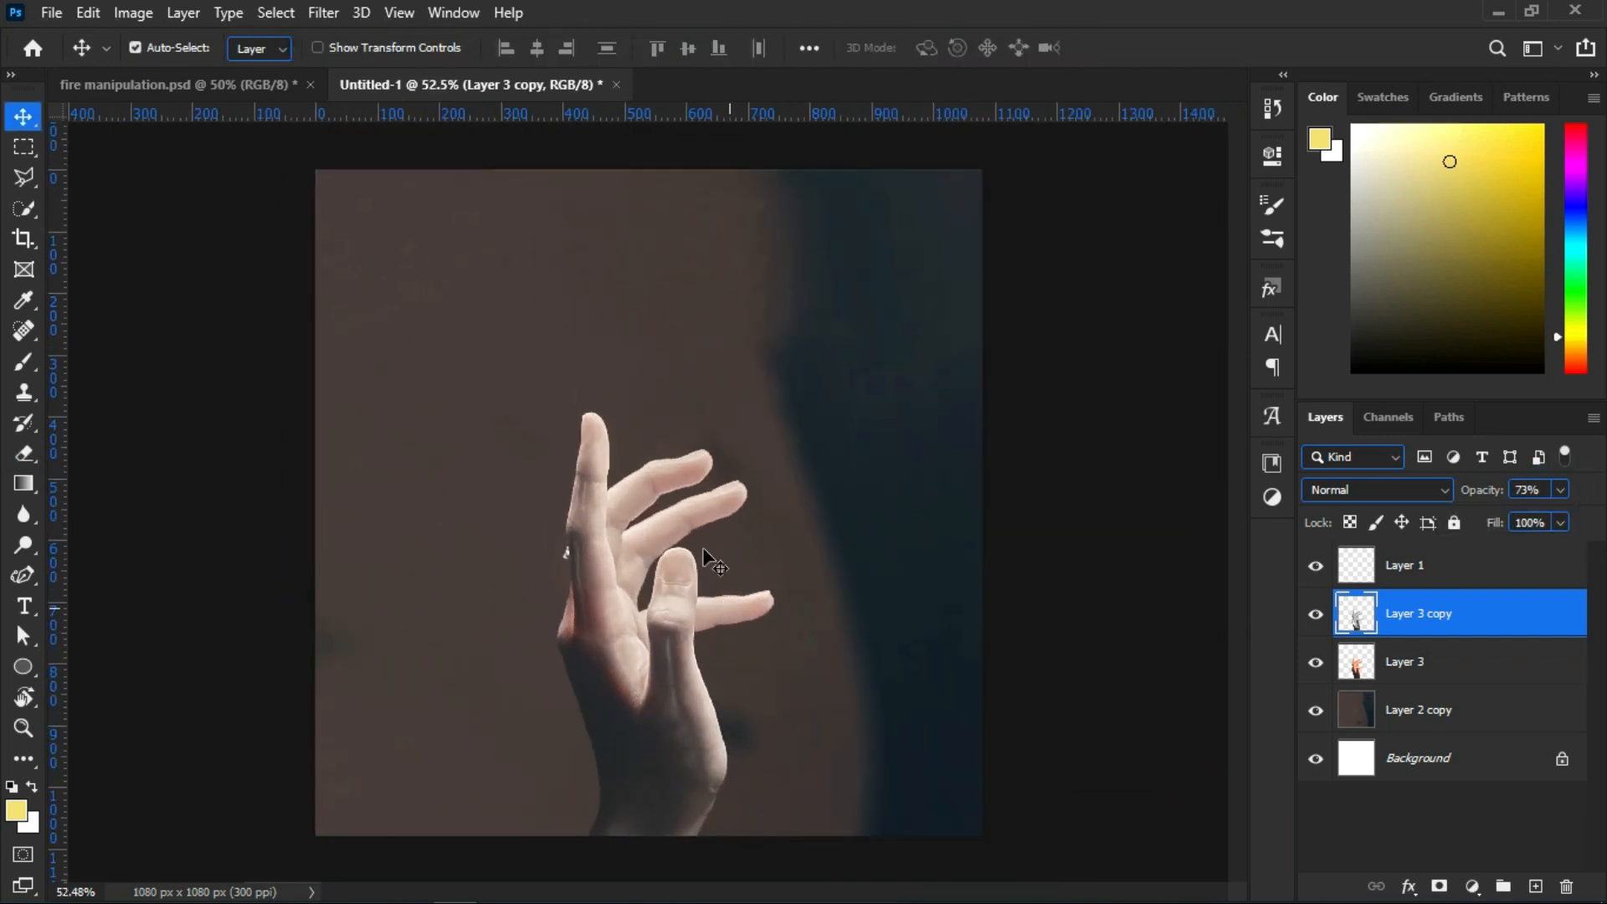
Examine the lower layers in fire manipulation.psd and compare the image with Exposure 1 hidden and shown
left_click(243, 87)
scroll(1425, 697, "down", 8)
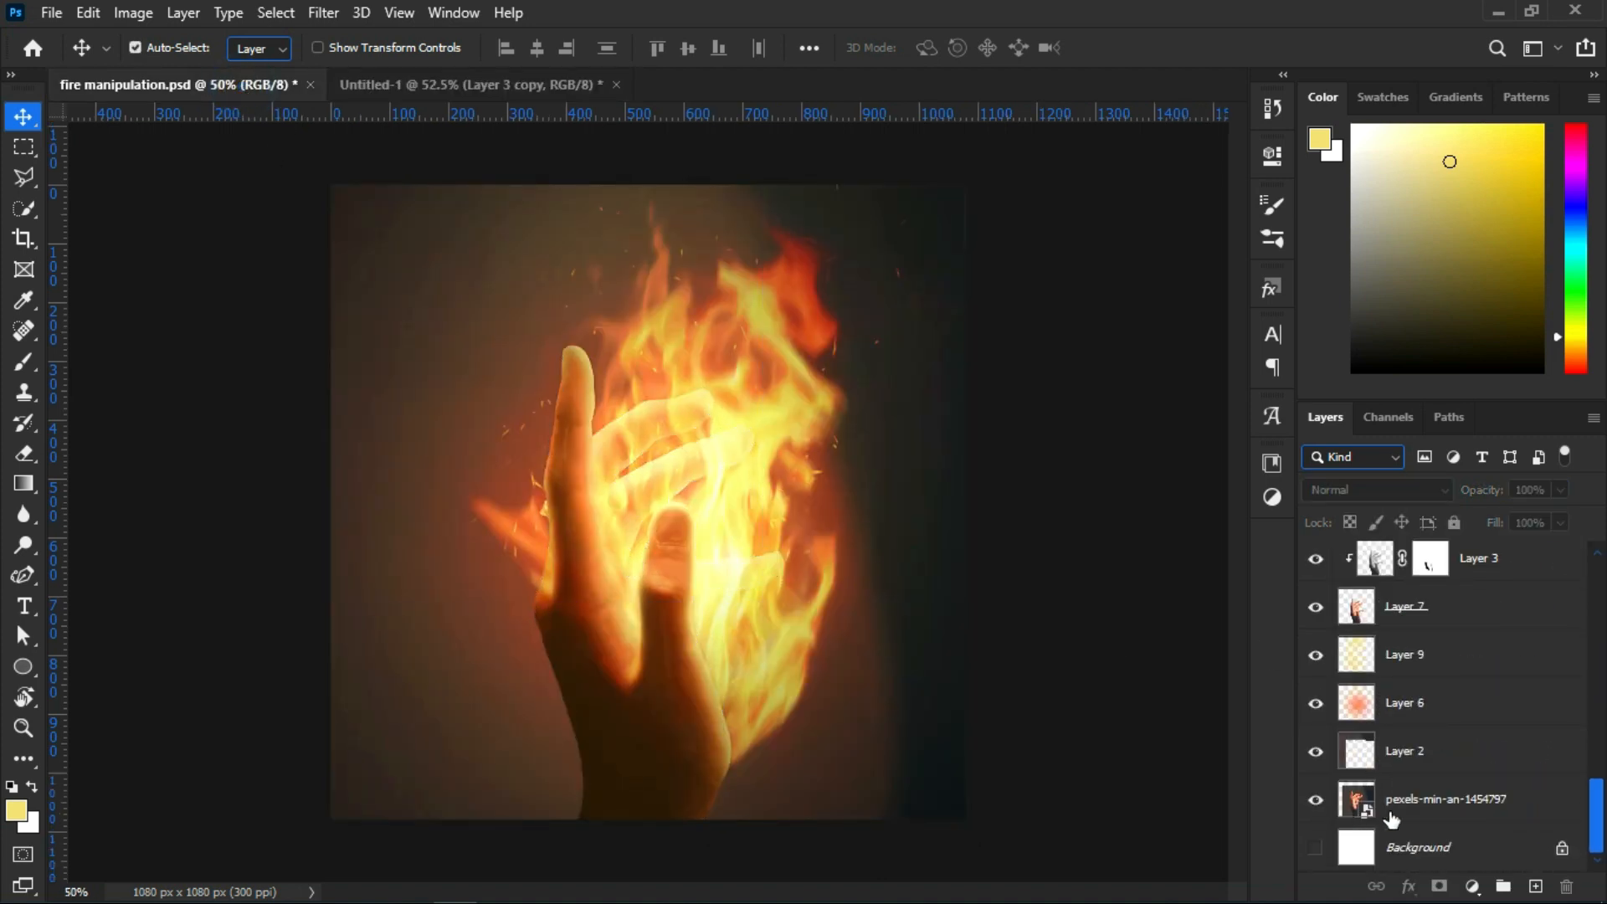
left_click(1439, 812)
left_click(1435, 751)
left_click(1433, 805, "shift")
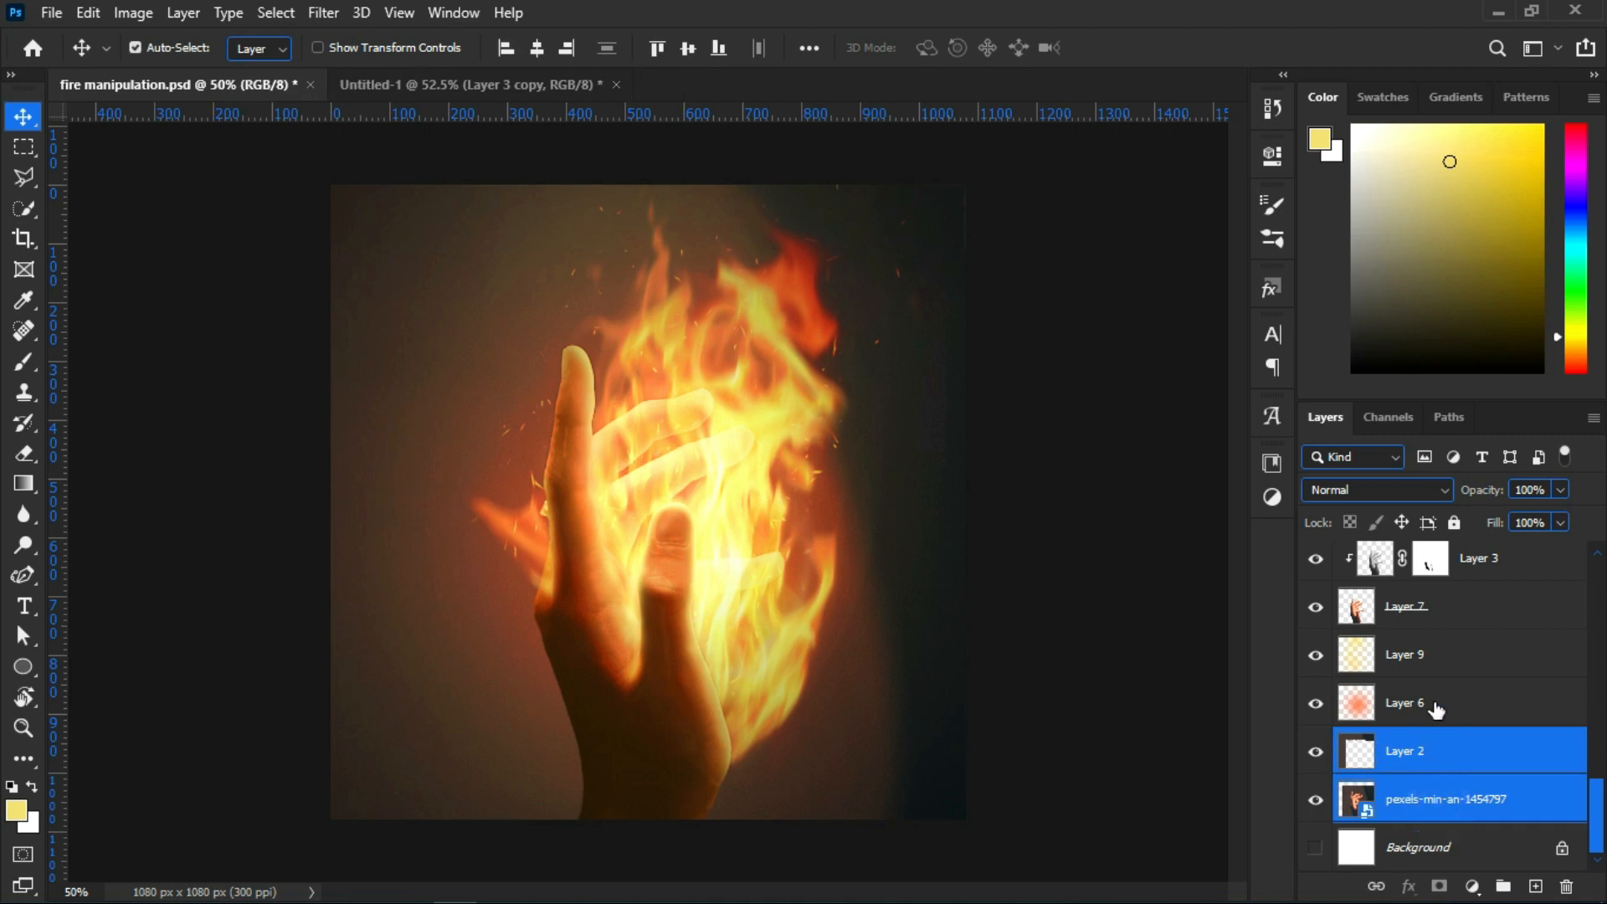
left_click(1435, 707)
scroll(1440, 736, "up", 4)
left_click(1494, 754)
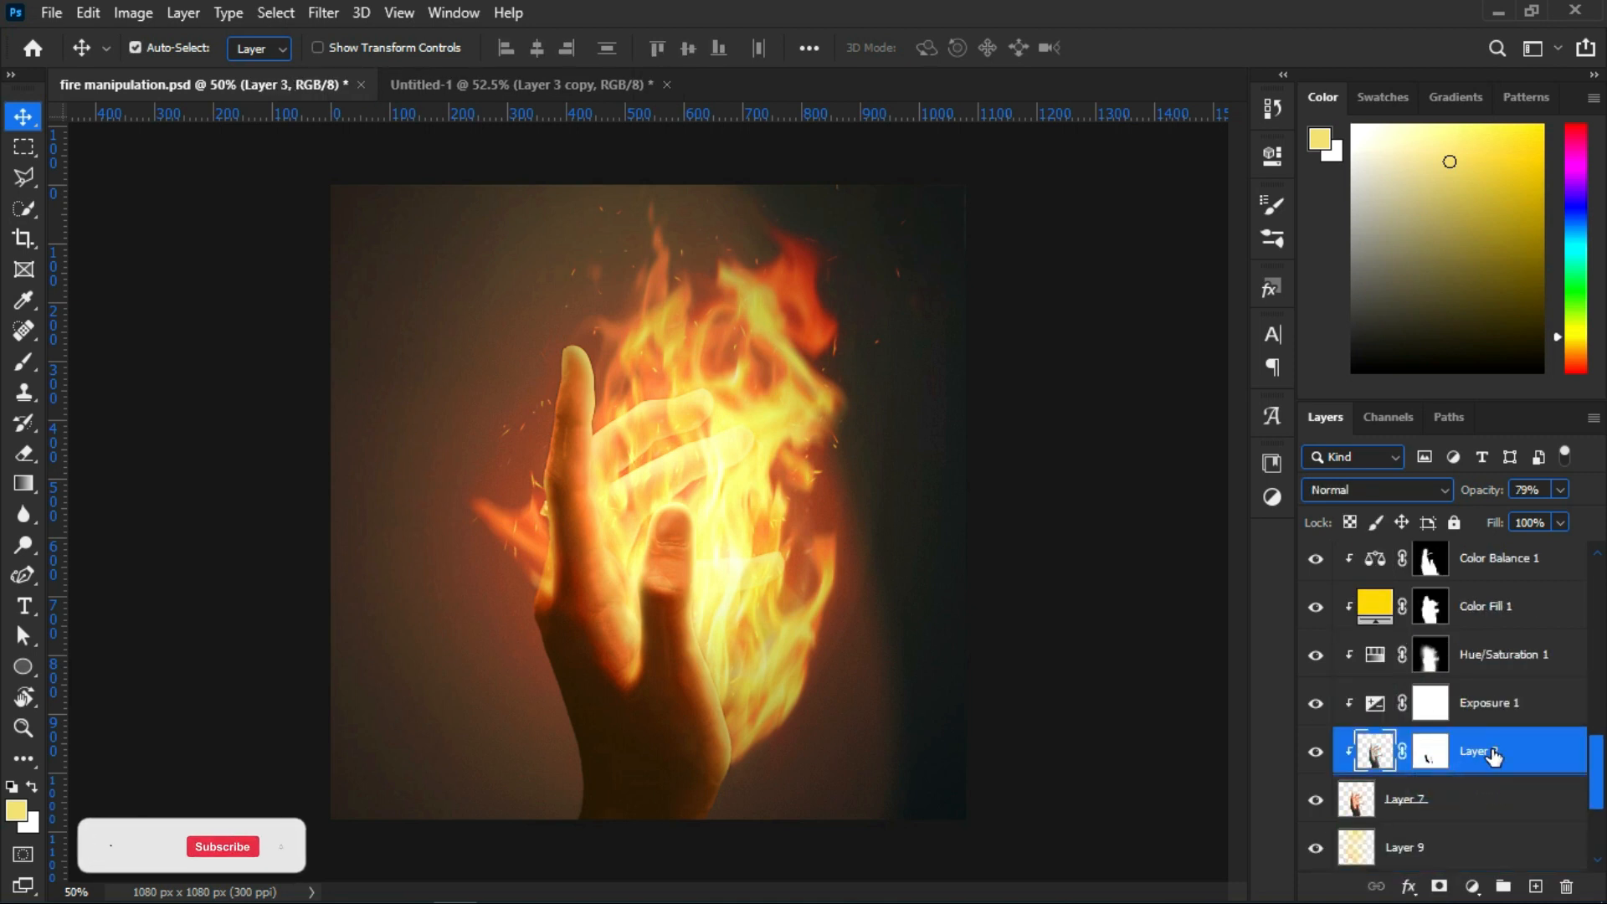
left_click(1486, 703)
left_click(1319, 705)
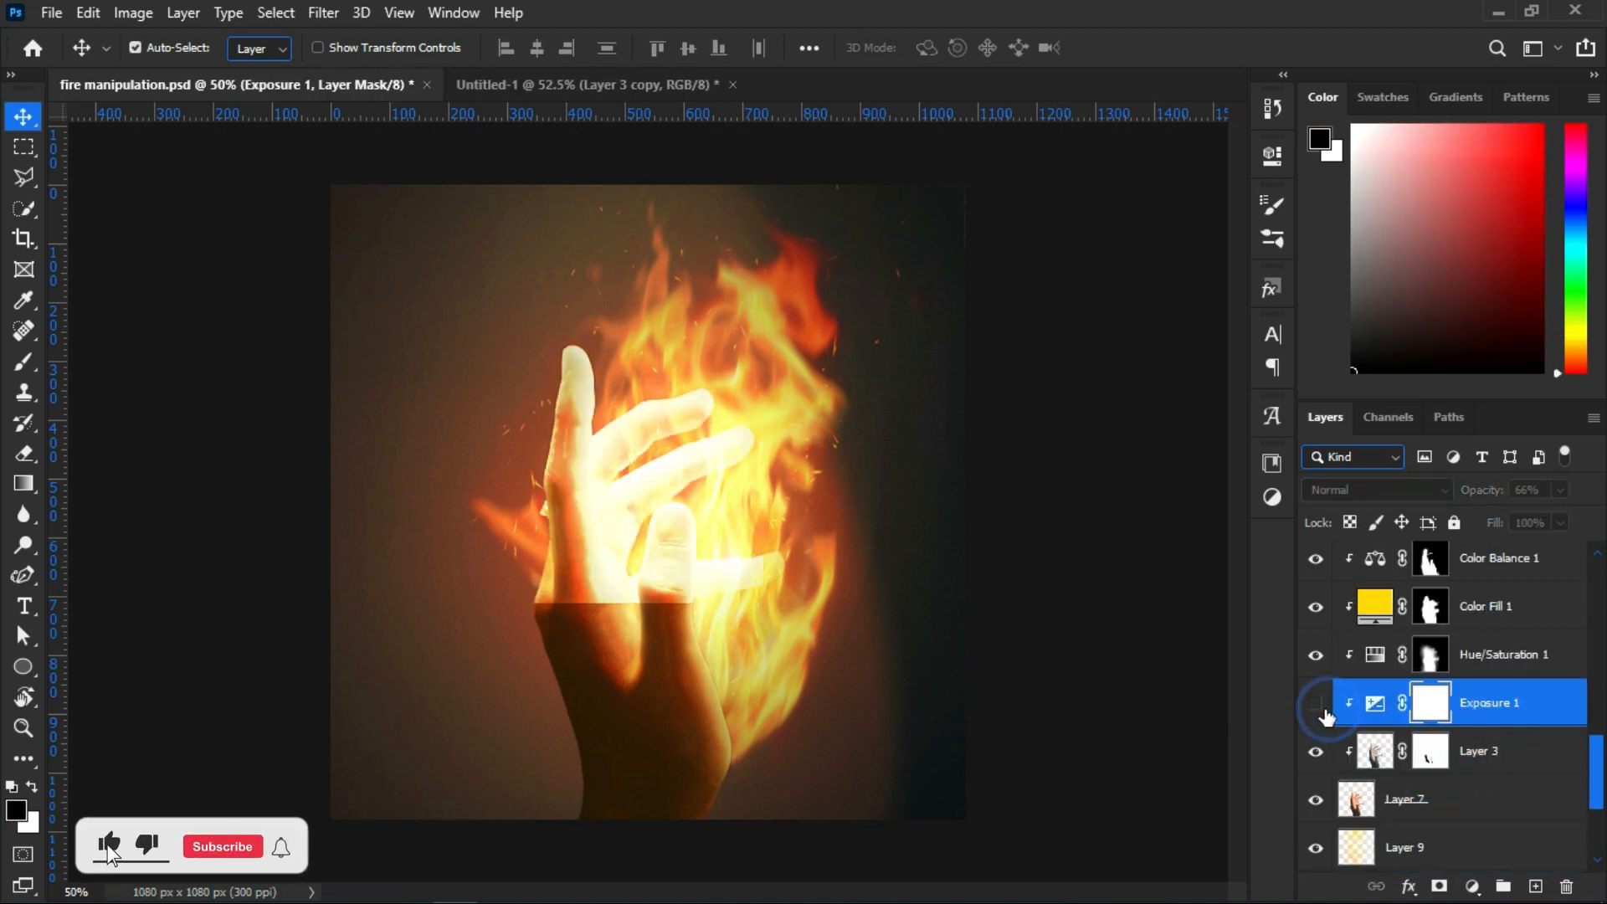
left_click(1319, 705)
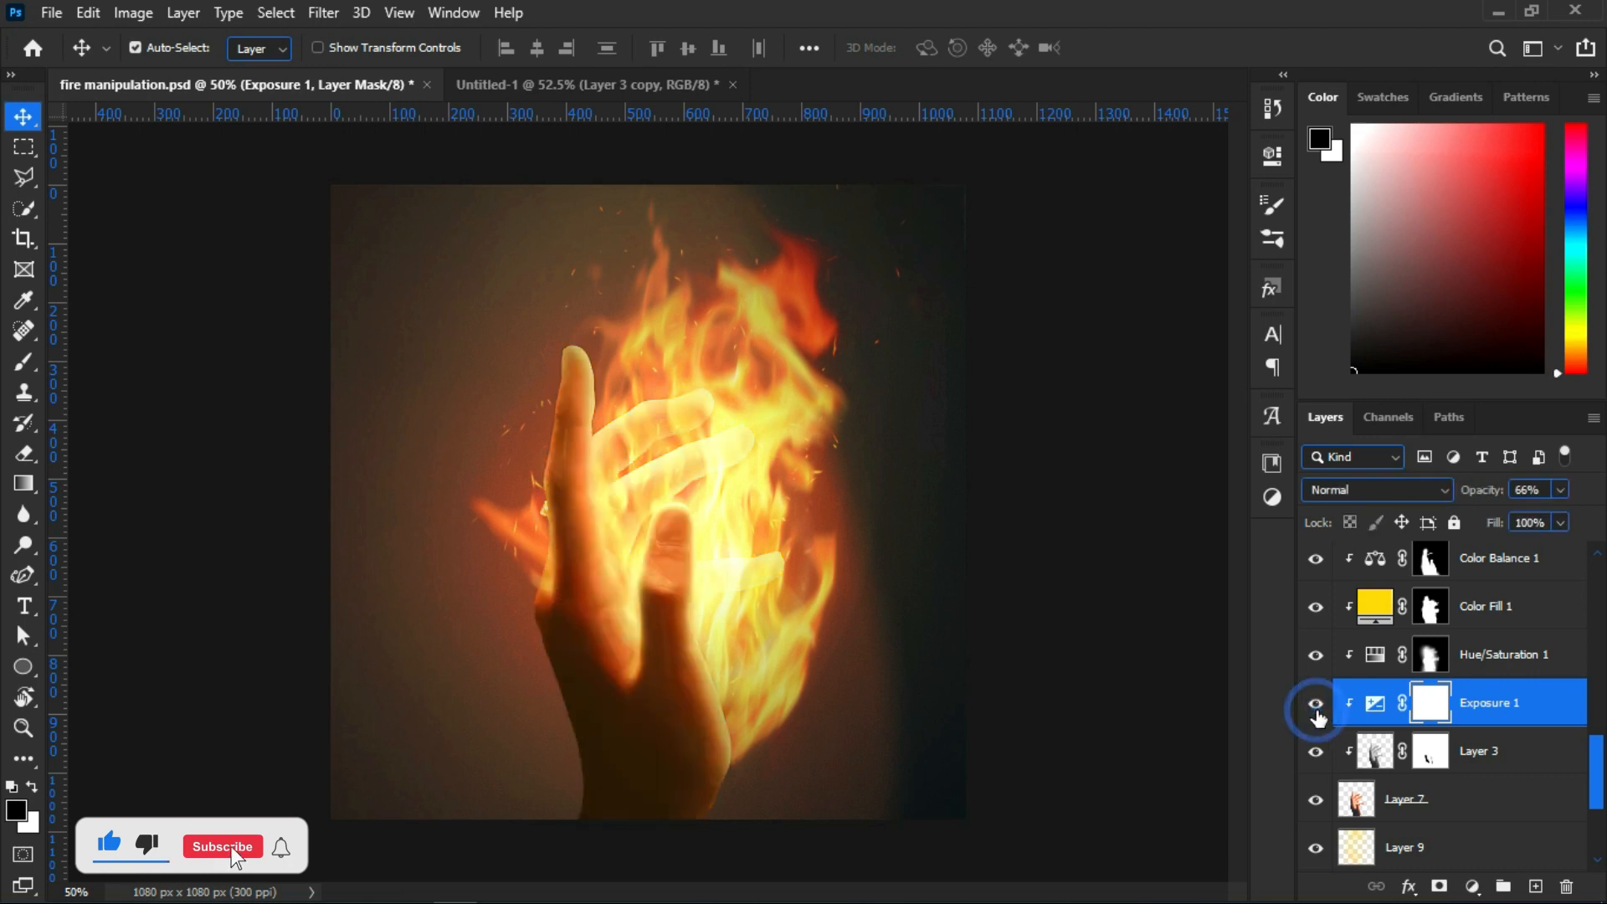
In Untitled-1, add an Exposure adjustment of -3.11 clipped to Layer 3 copy and set its opacity to 65%
left_click(550, 83)
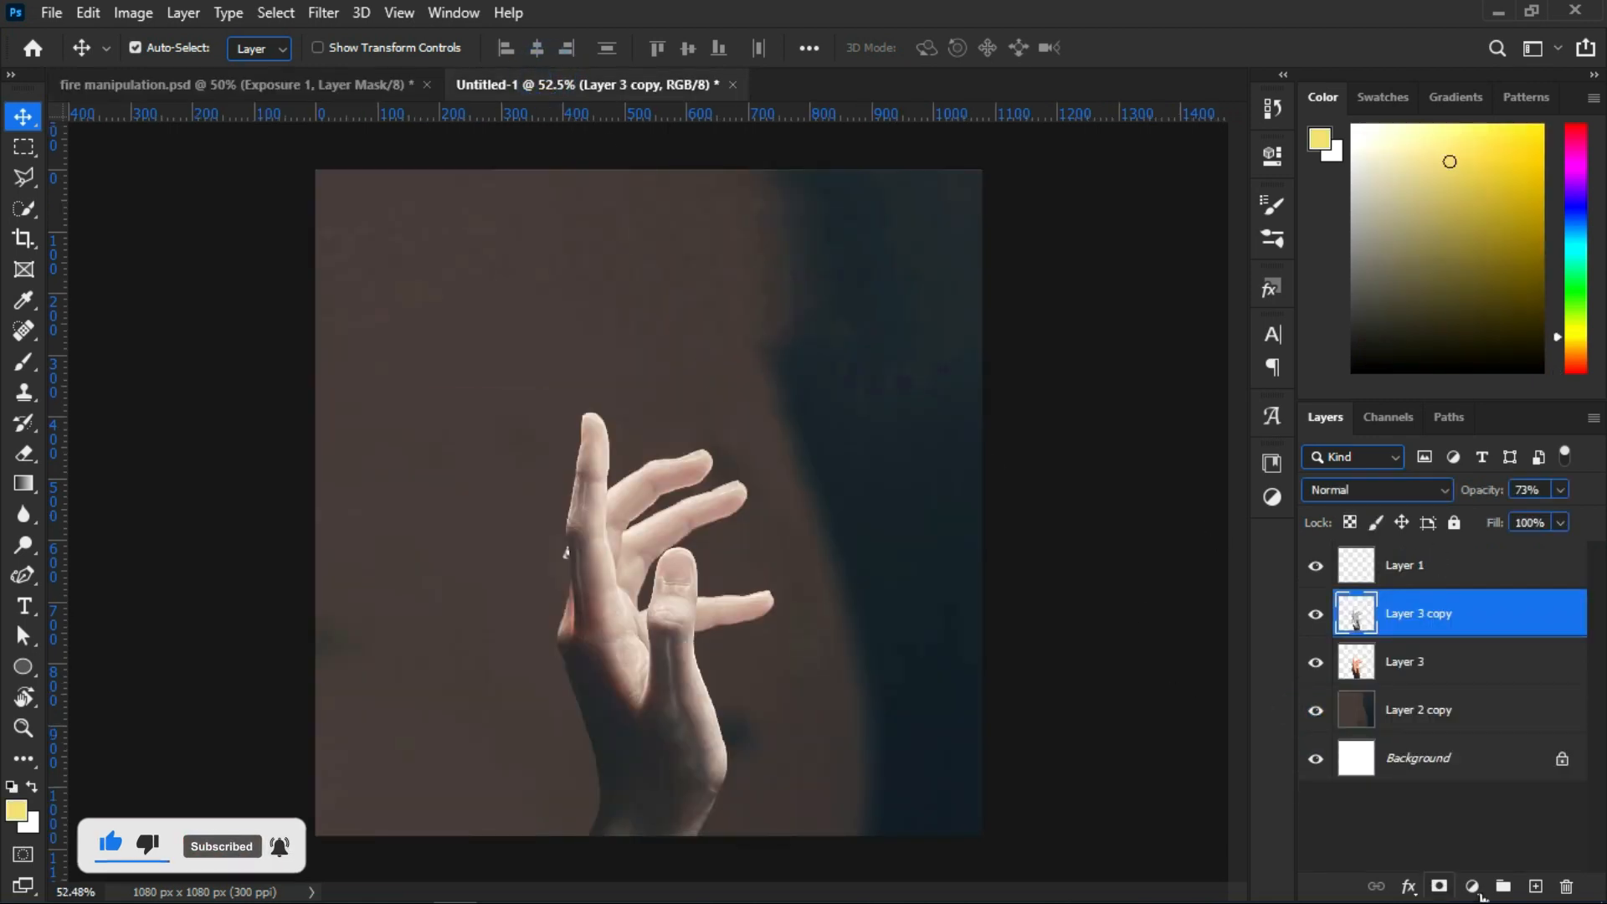
left_click(1474, 889)
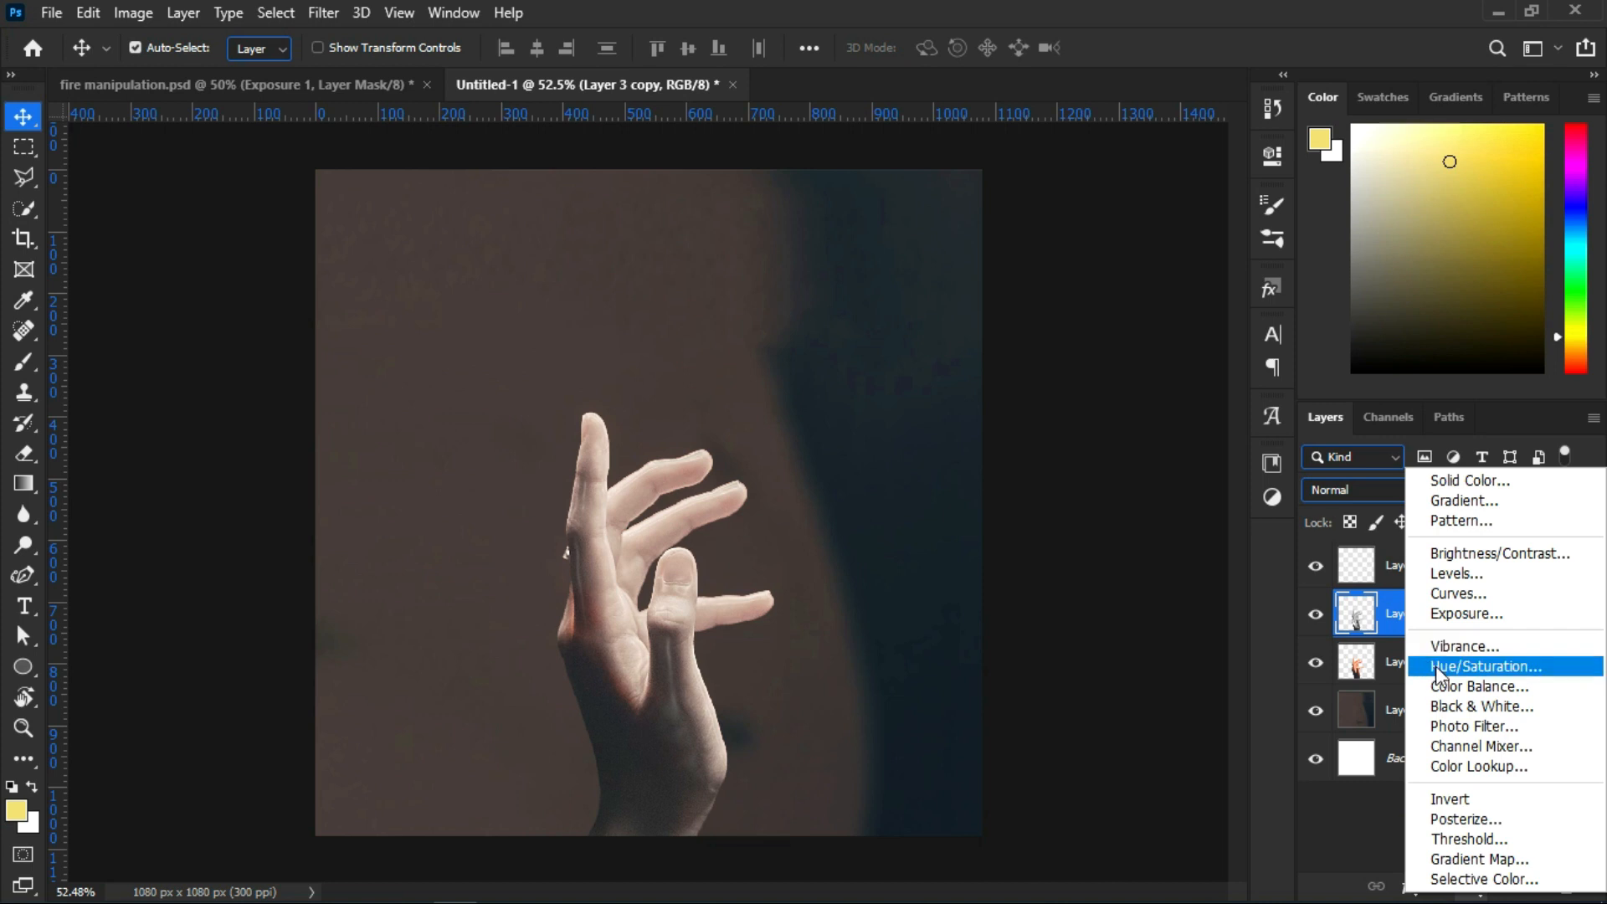
left_click(1464, 612)
left_click_drag(1074, 286, 1006, 286)
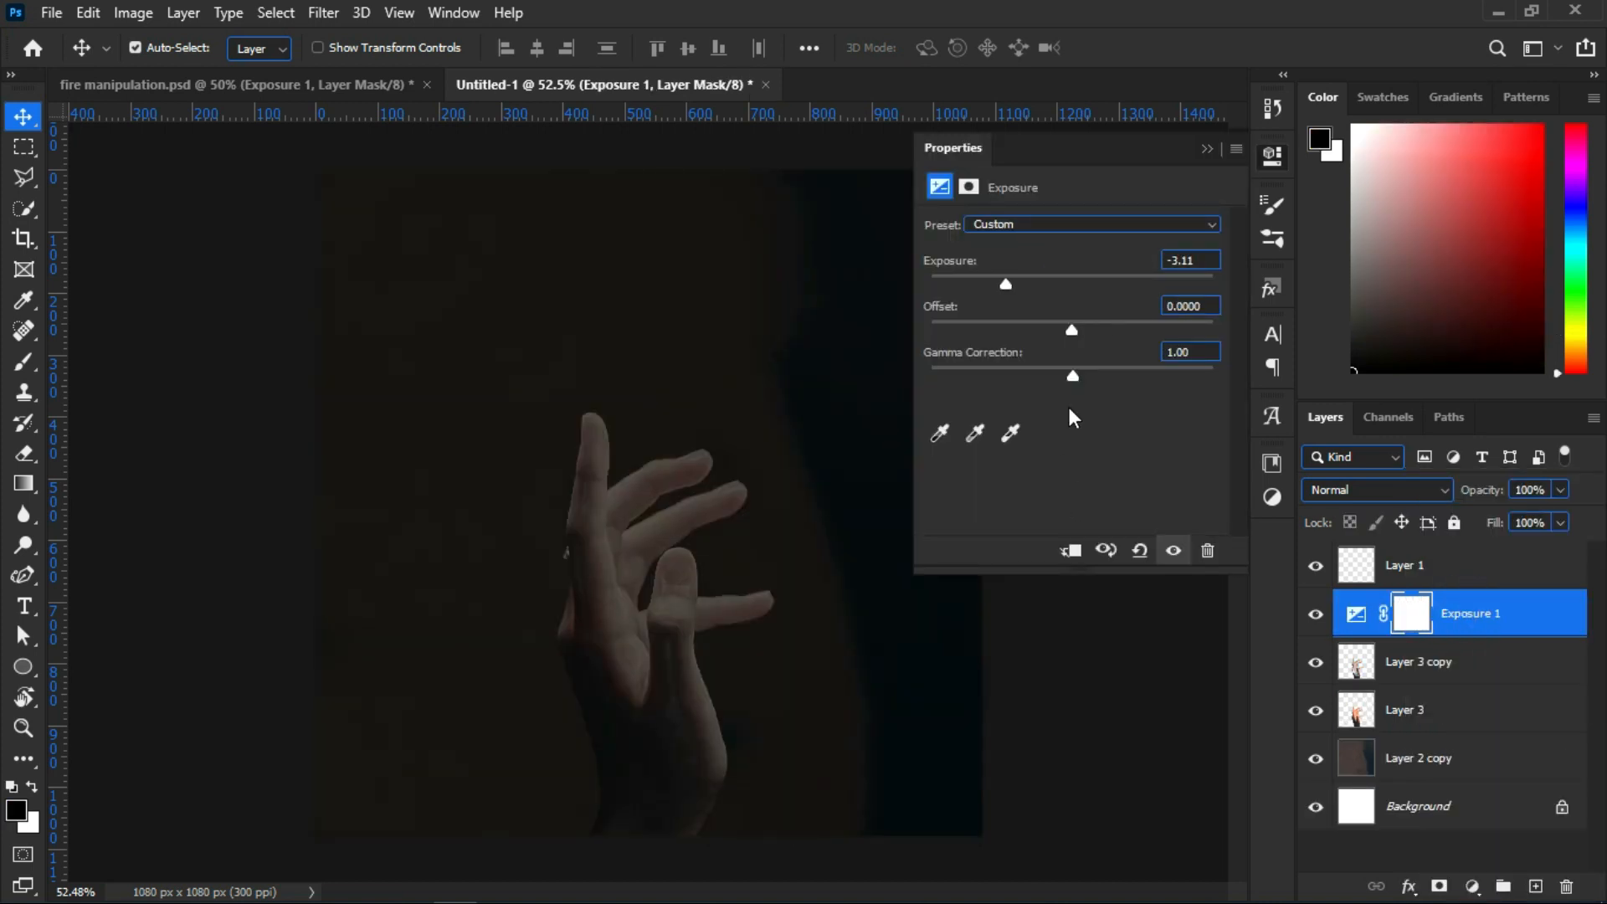
left_click(1072, 551)
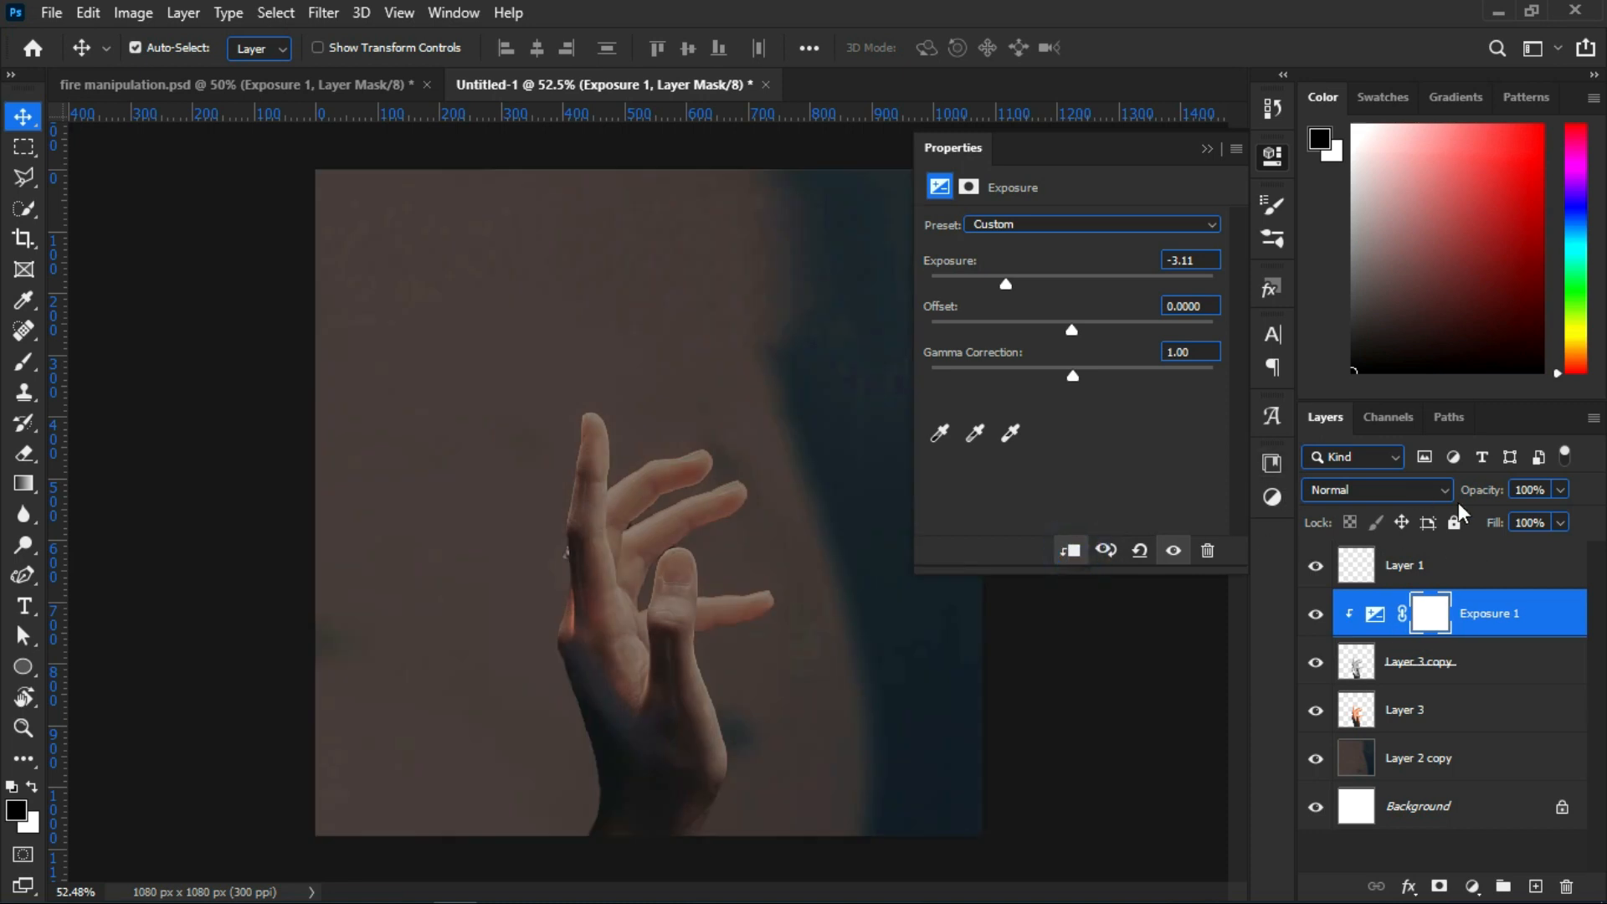
left_click_drag(1530, 515, 1524, 521)
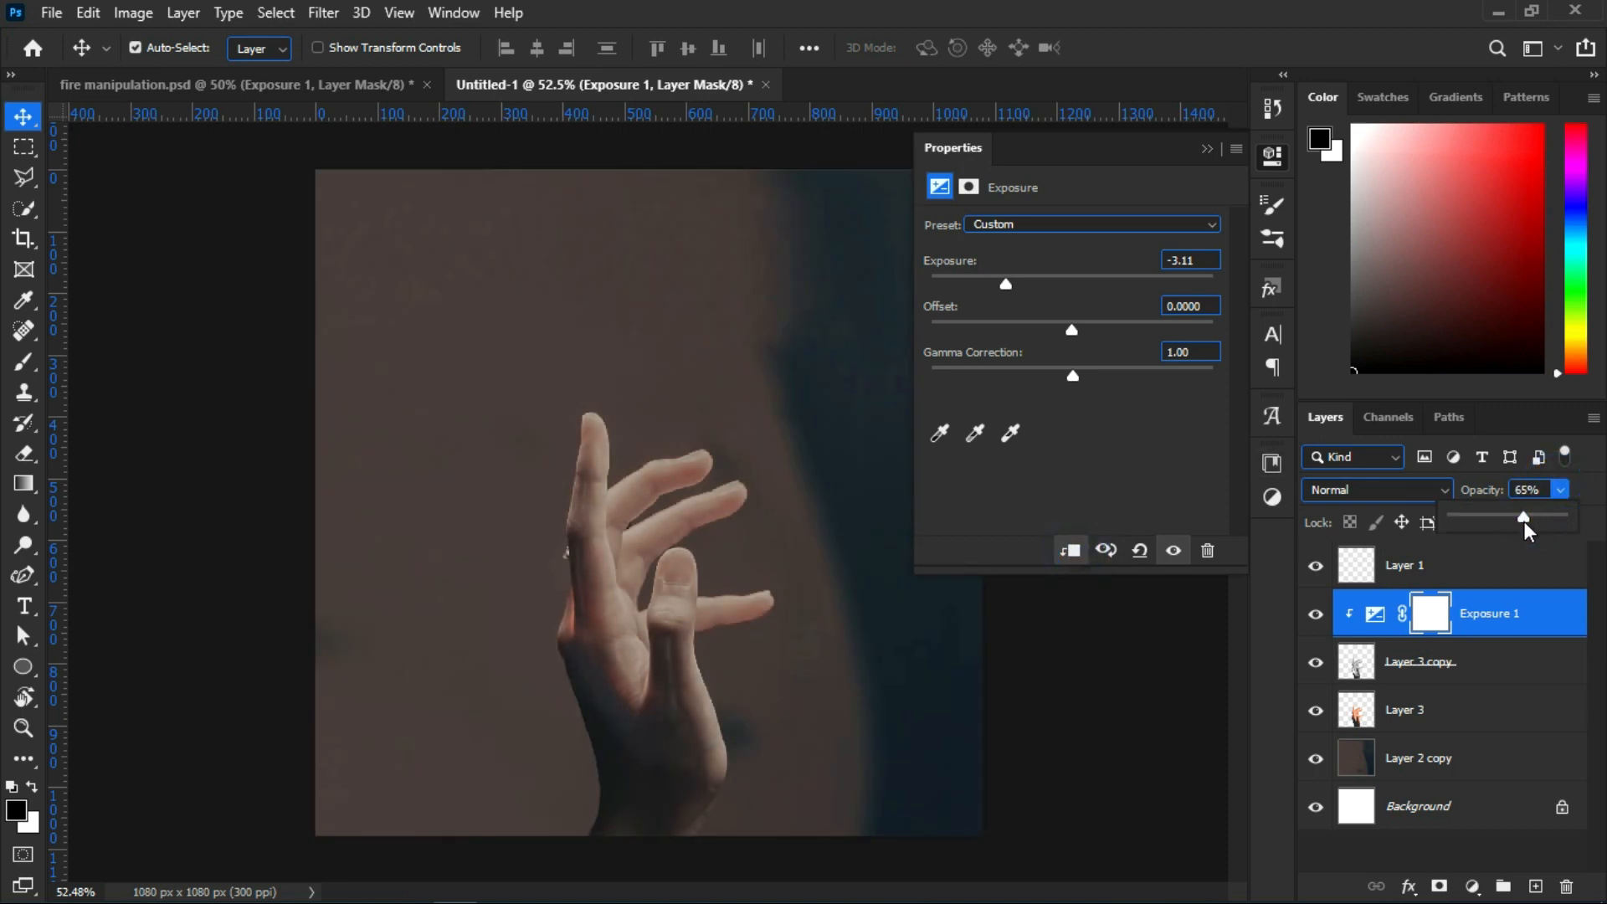
left_click(1207, 149)
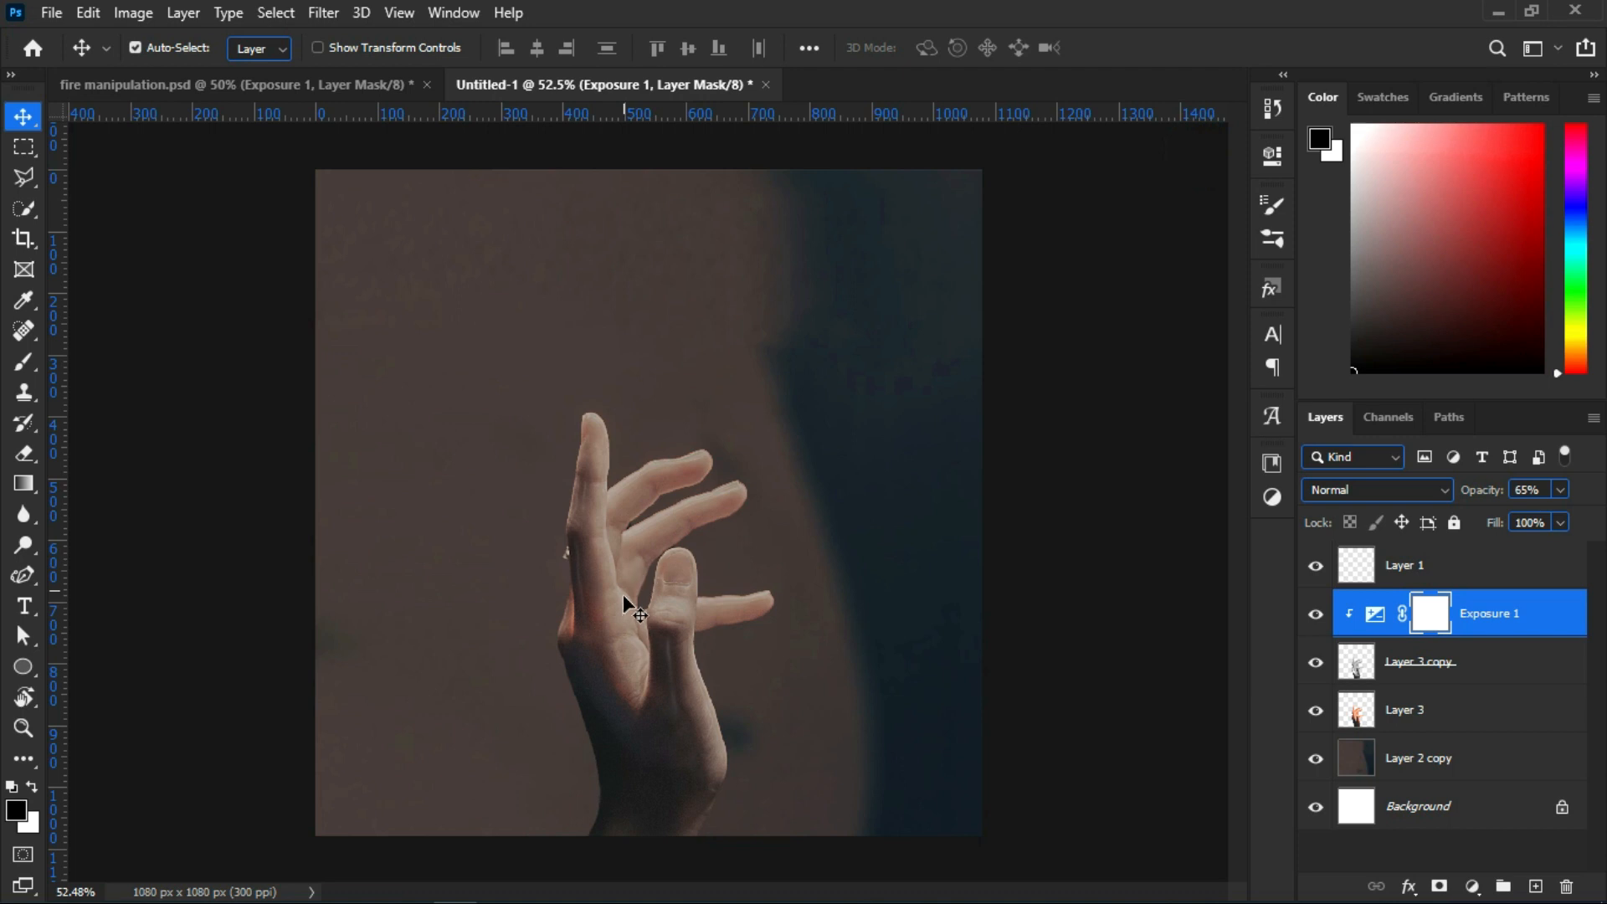
Examine the blend mode, opacity and settings of Hue/Saturation 1 in fire manipulation.psd
left_click(391, 90)
scroll(1423, 795, "down", 2)
left_click(1403, 711)
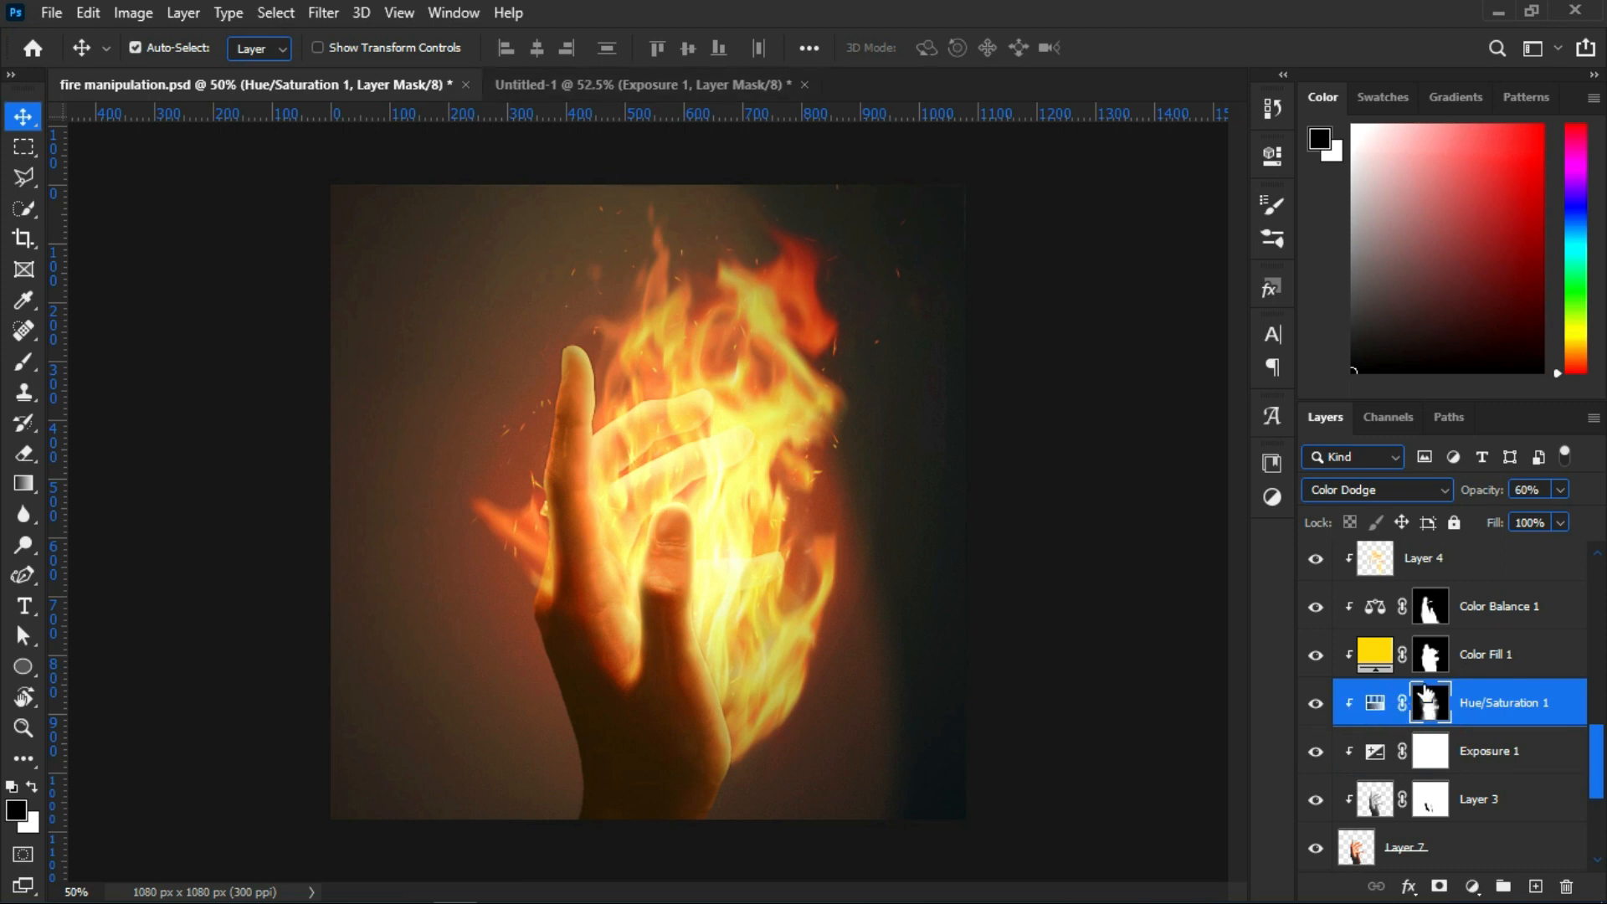
double_click(1374, 705)
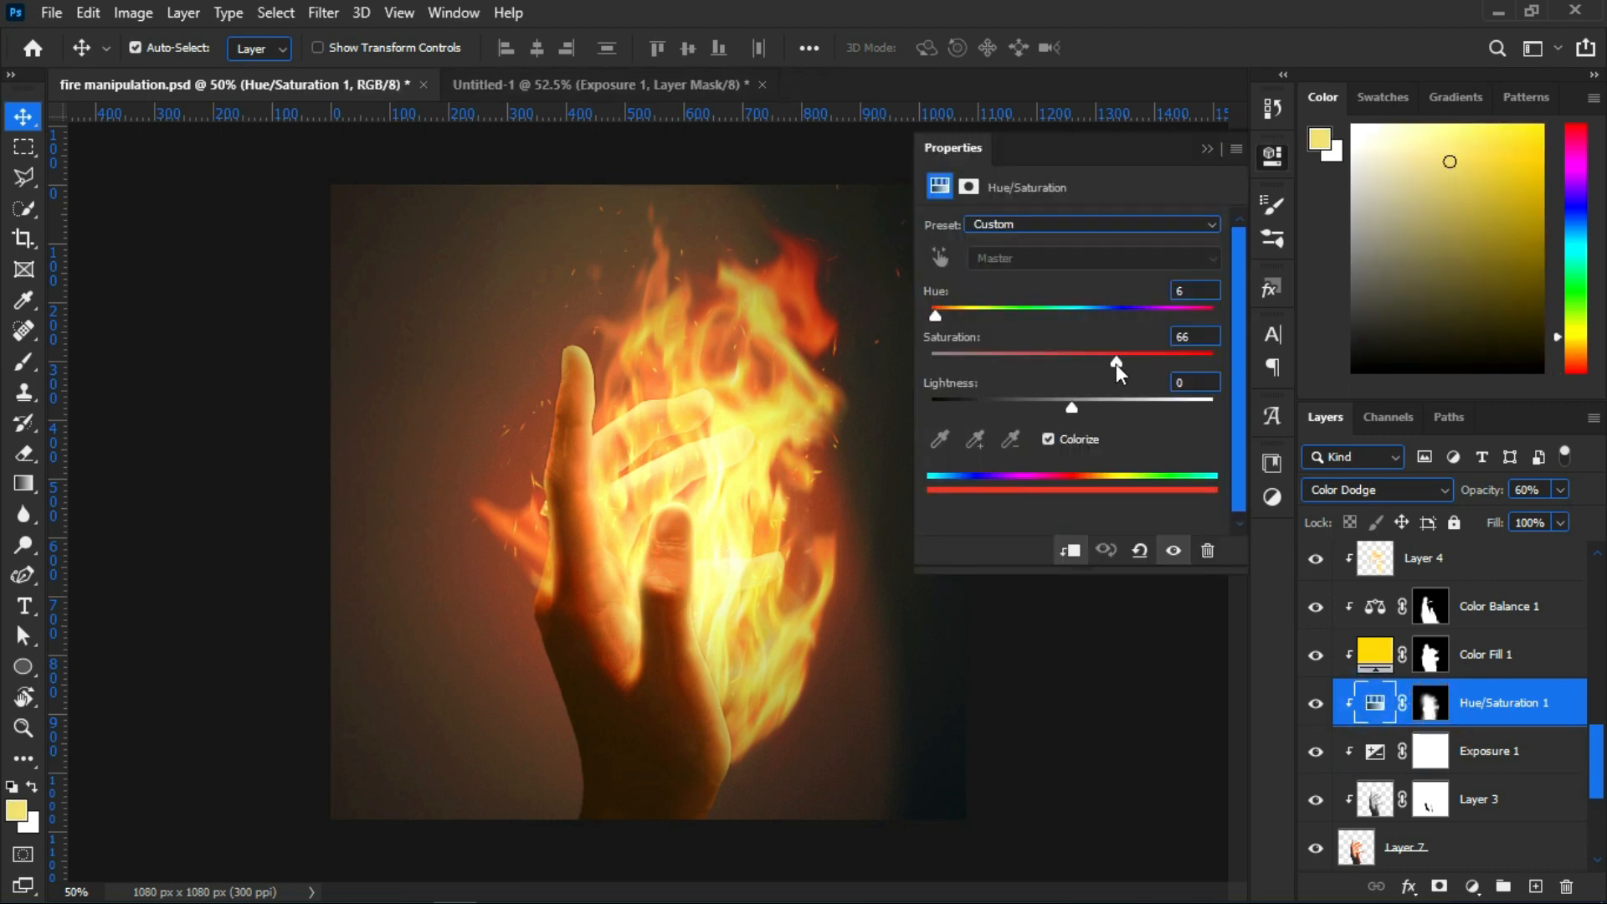
In Untitled-1, add a clipped Hue/Saturation adjustment above Exposure 1 with Colorize on, Hue 0 and Saturation 51
left_click(609, 86)
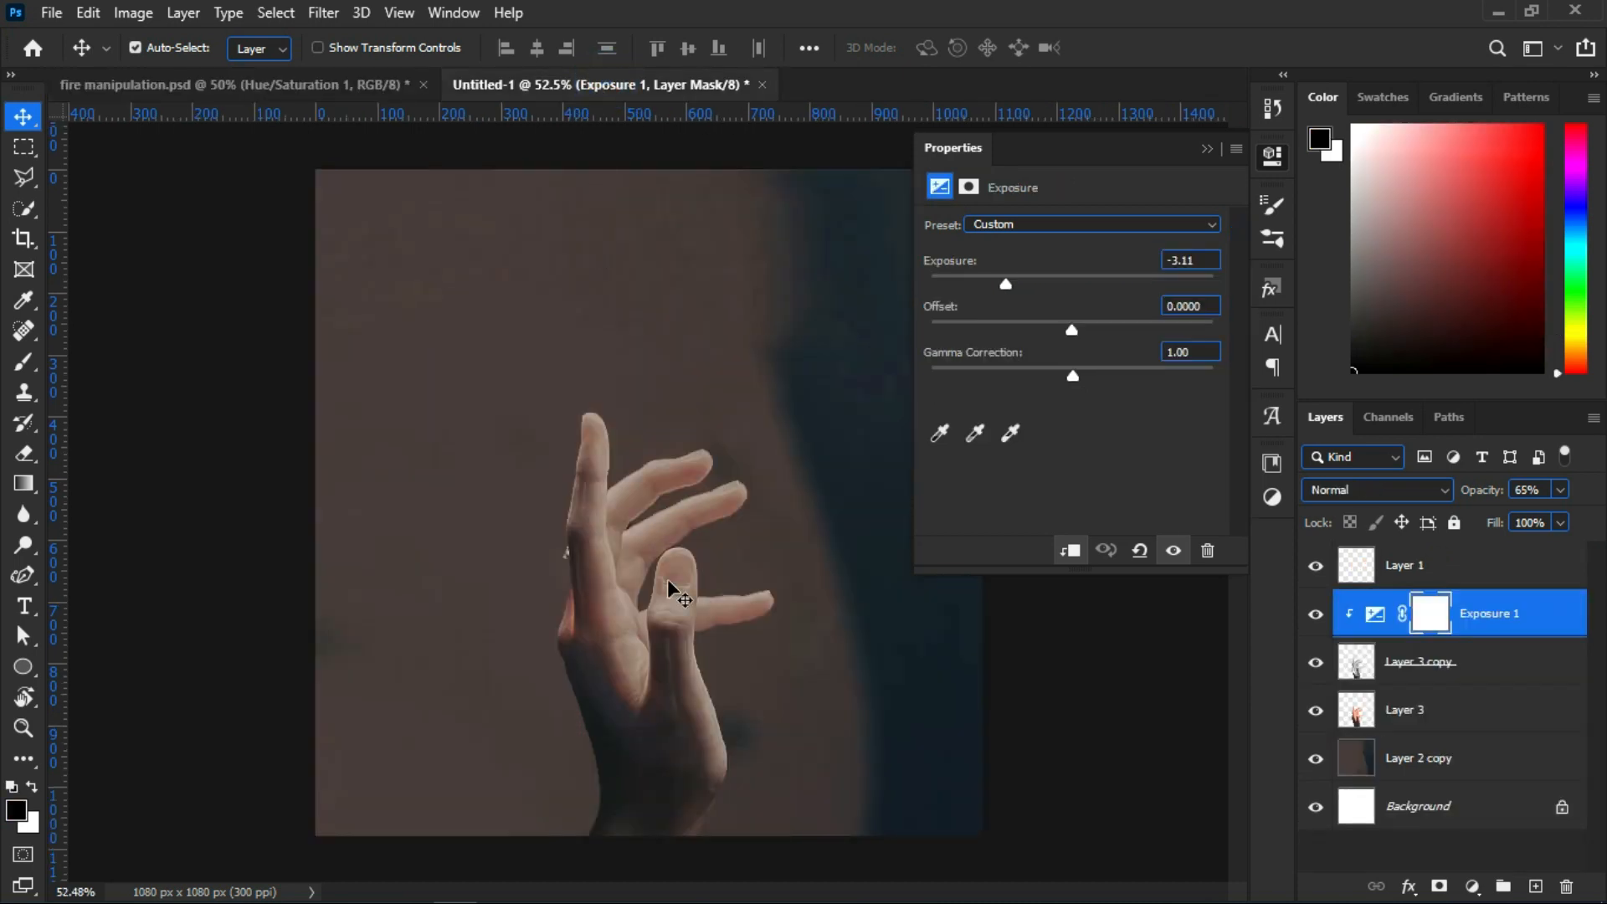
left_click(1471, 893)
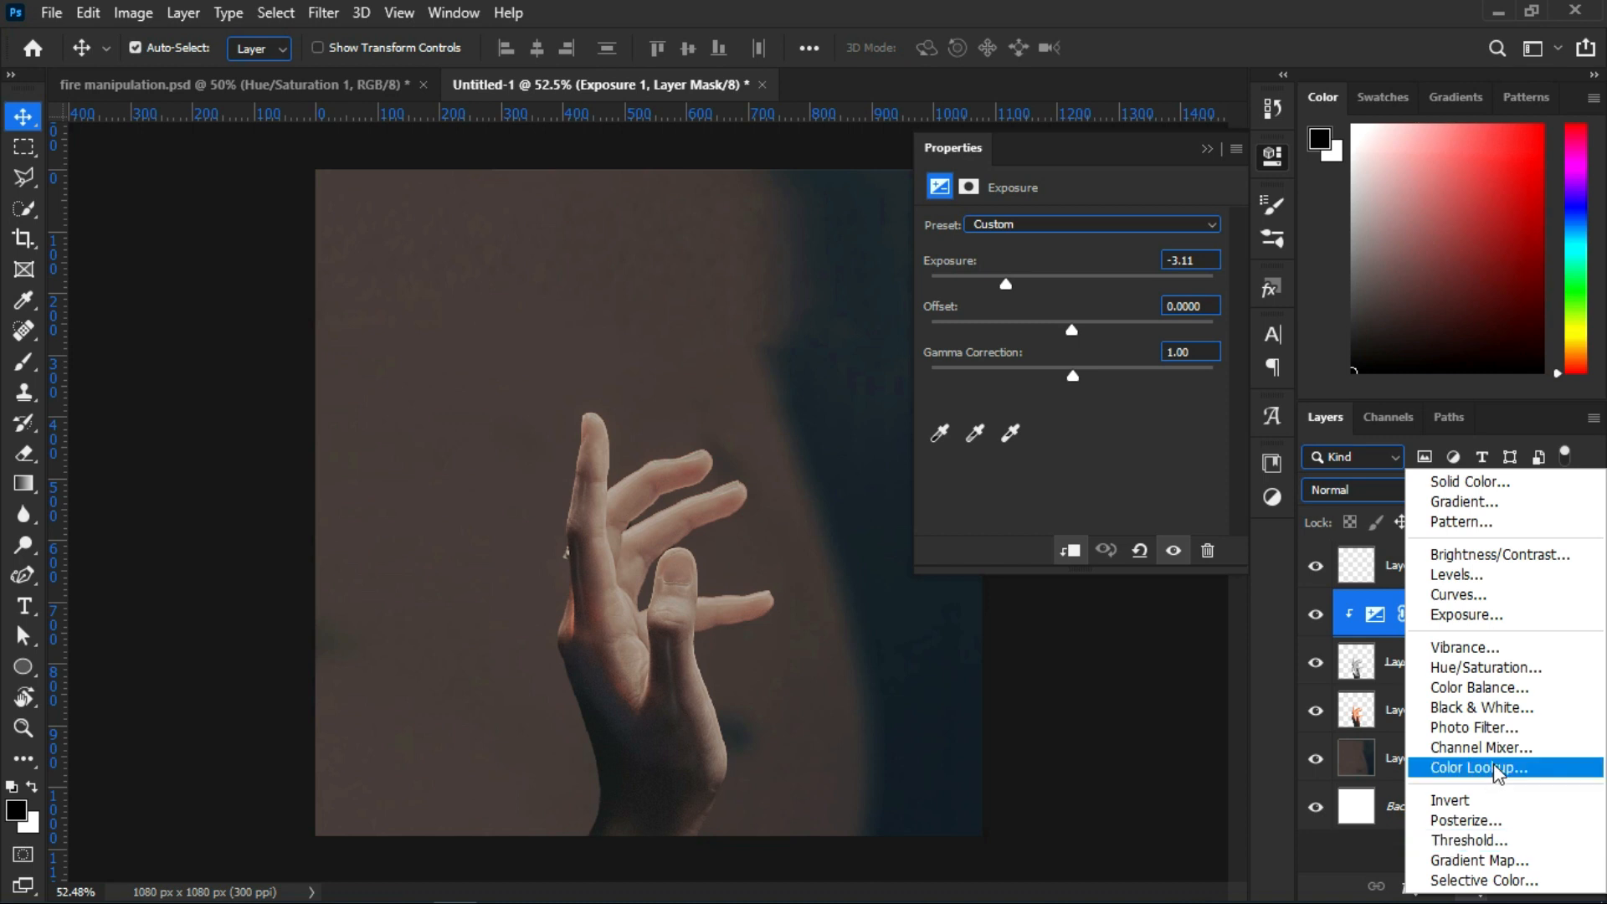
left_click(1464, 669)
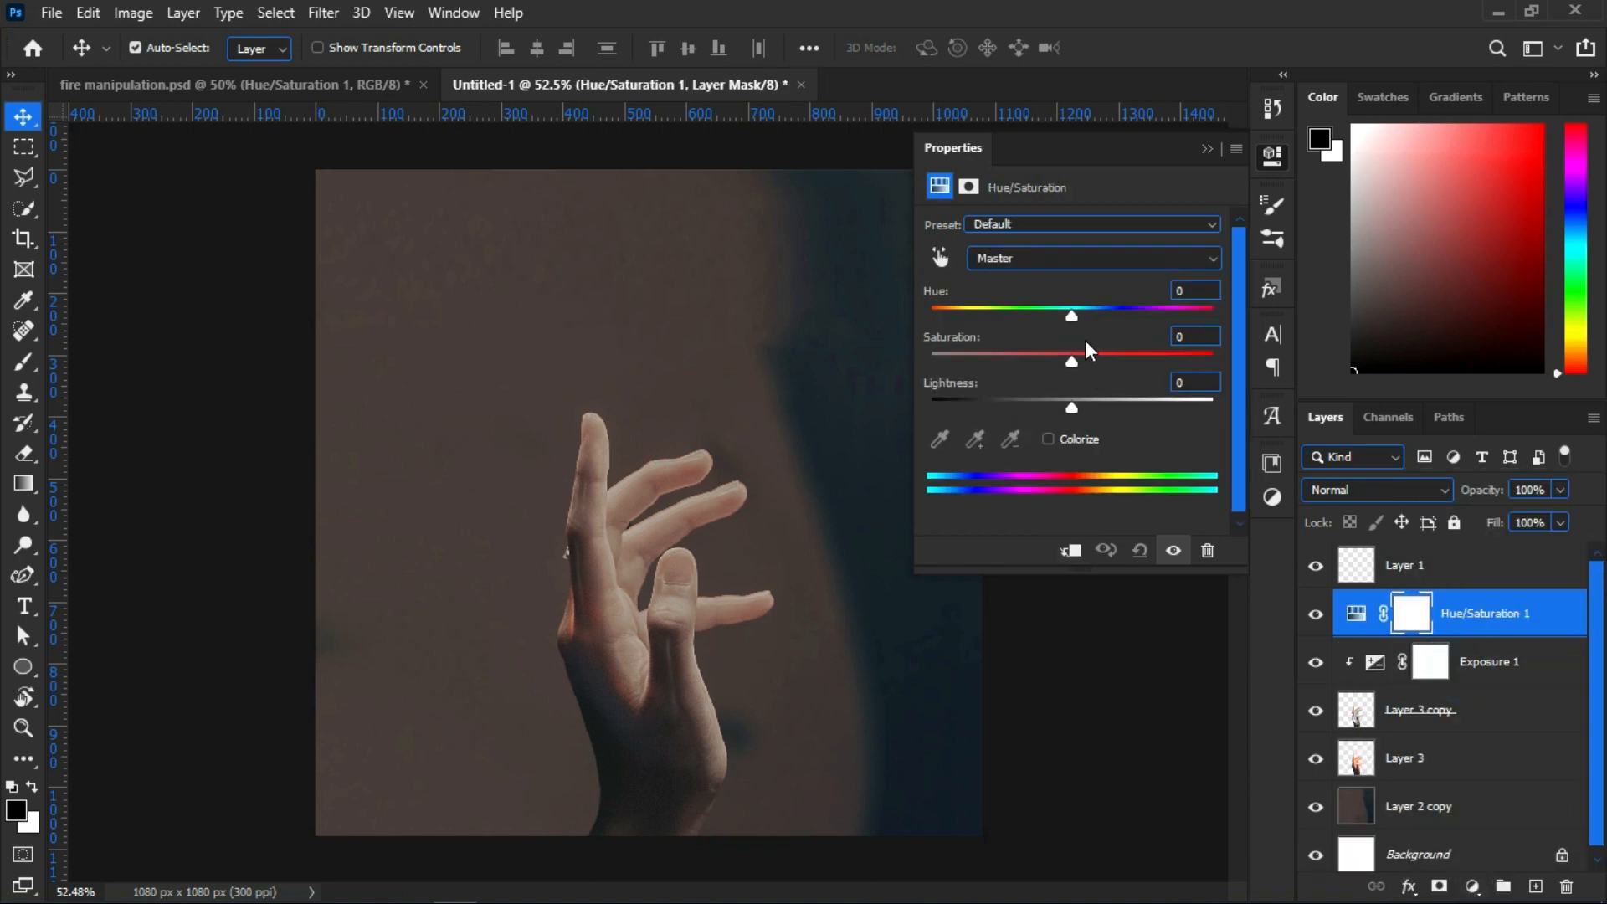
left_click(1062, 441)
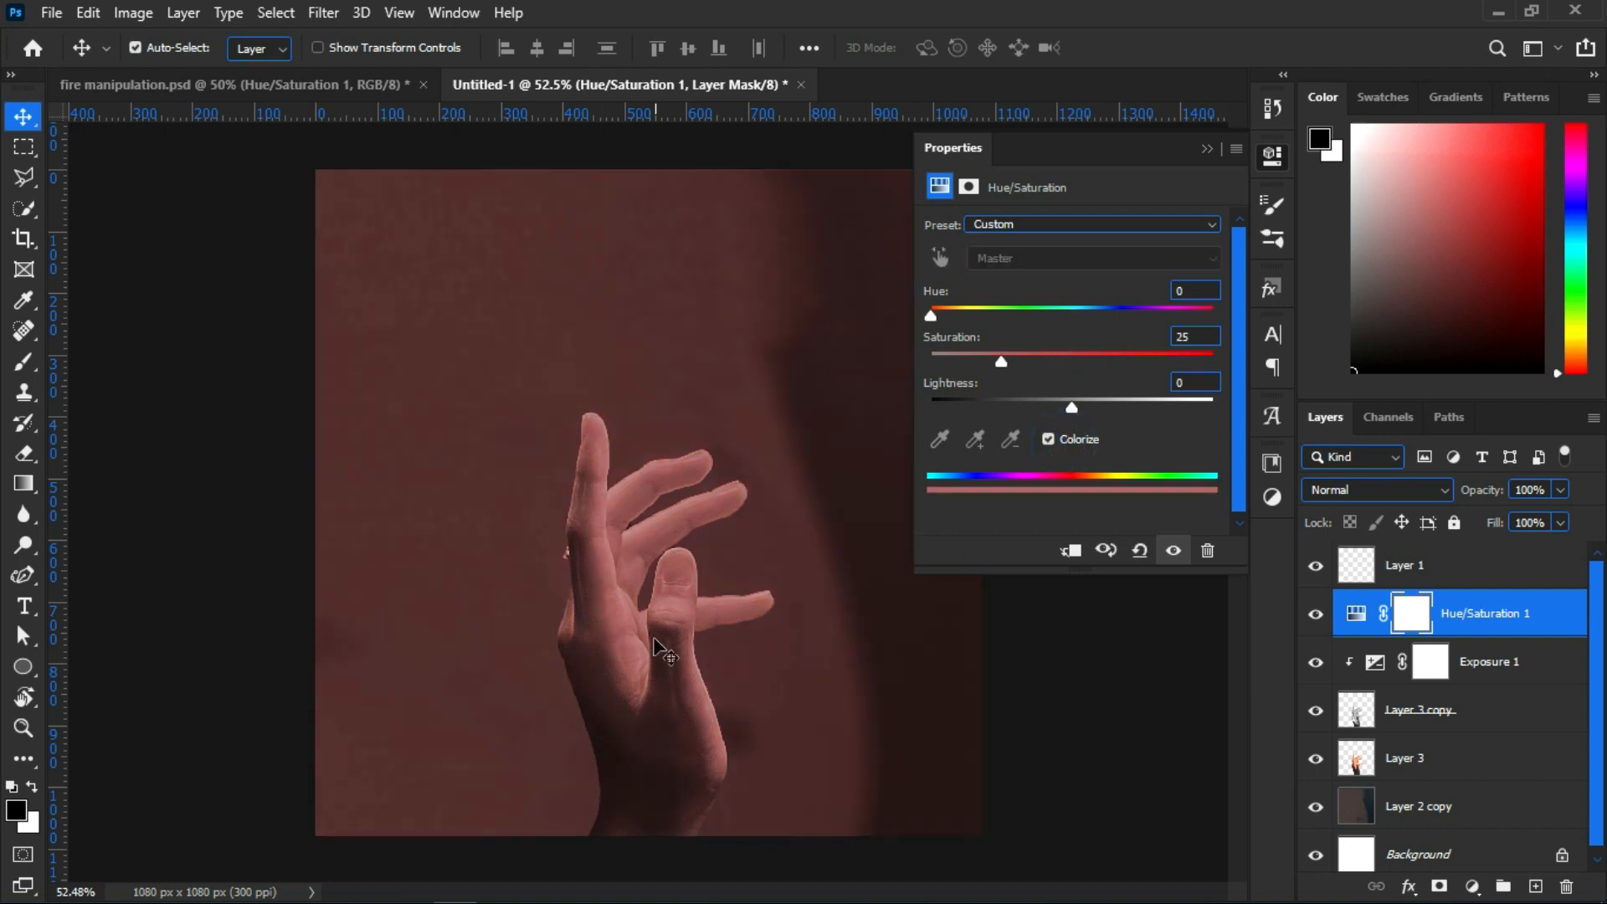
left_click(1066, 553)
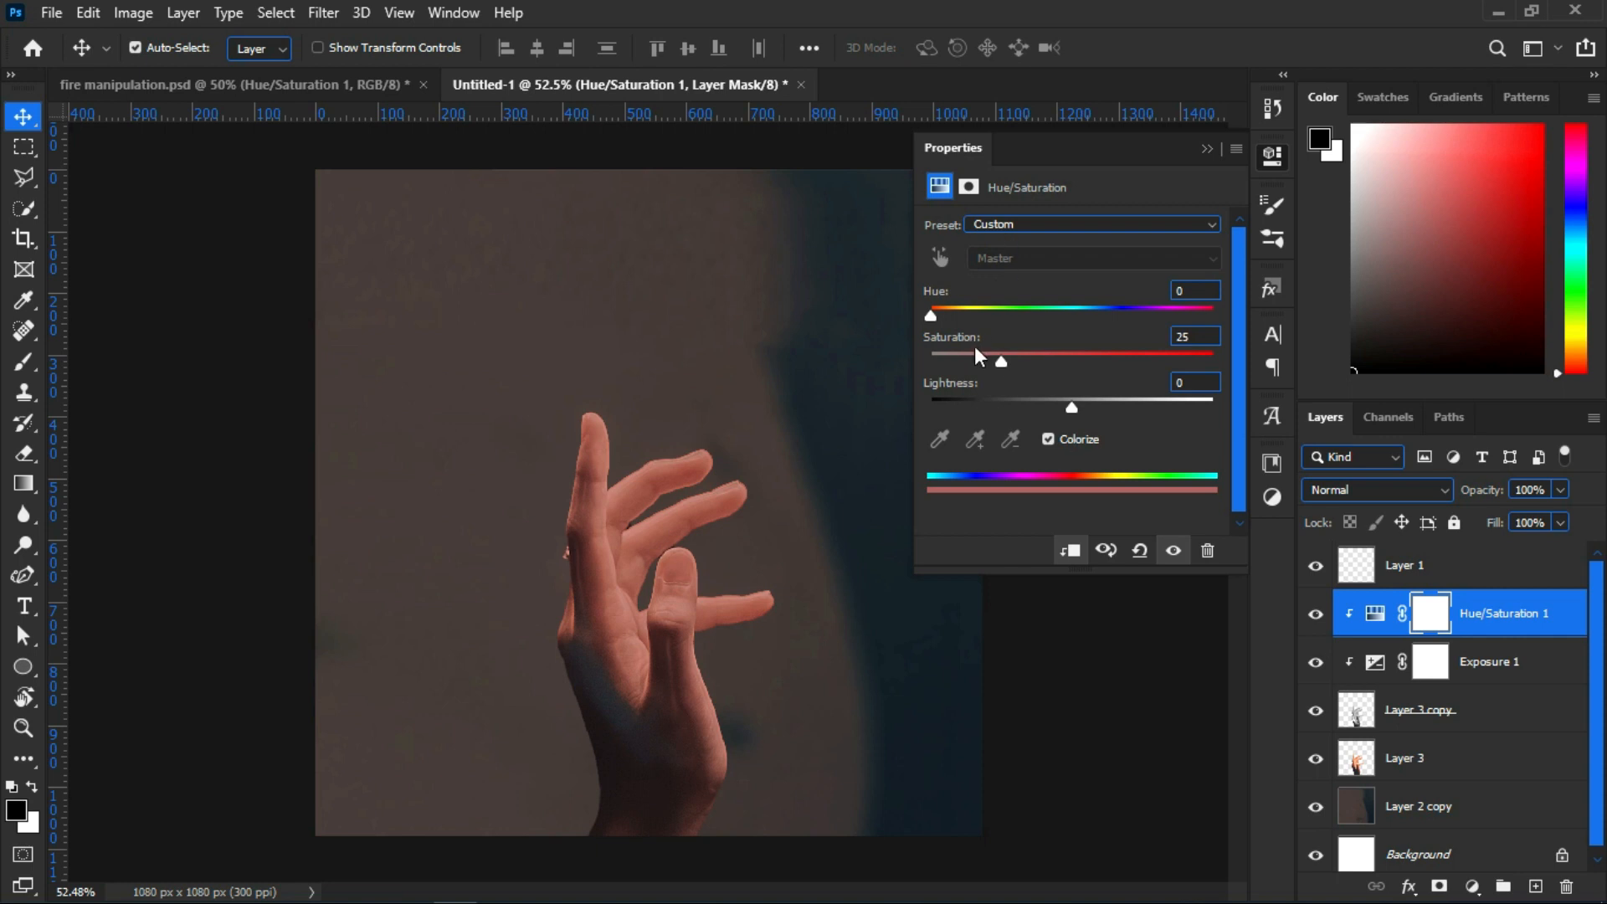
left_click_drag(1022, 358, 1075, 357)
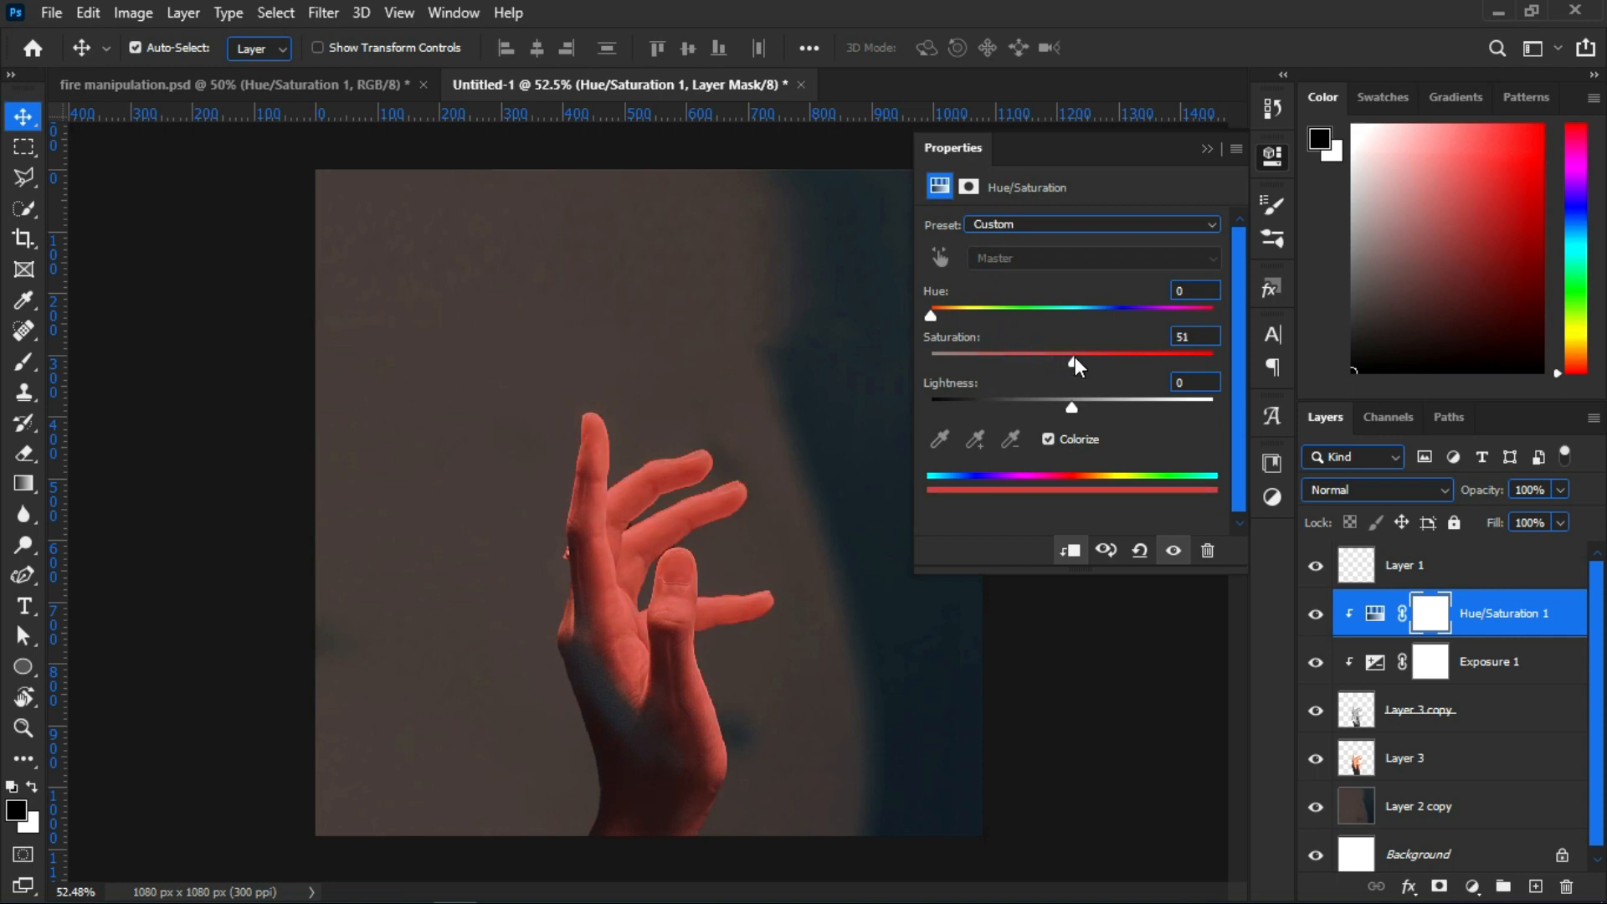
left_click(1209, 147)
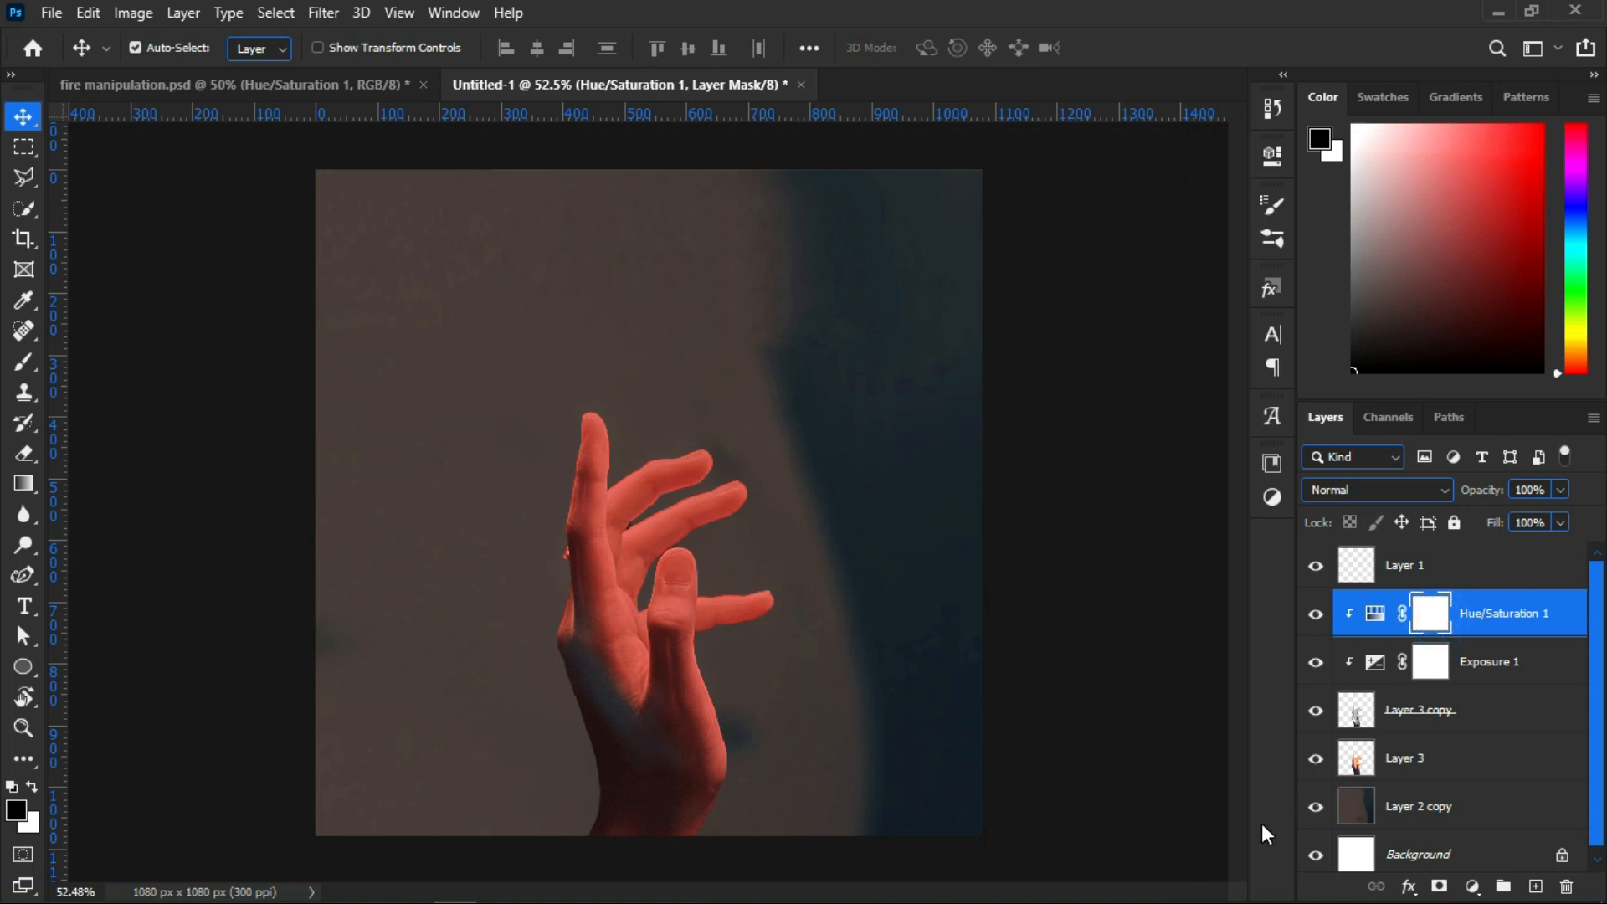
Examine the blend mode, opacity and hex colour of Color Fill 1 in fire manipulation.psd
left_click(250, 91)
left_click(1495, 800)
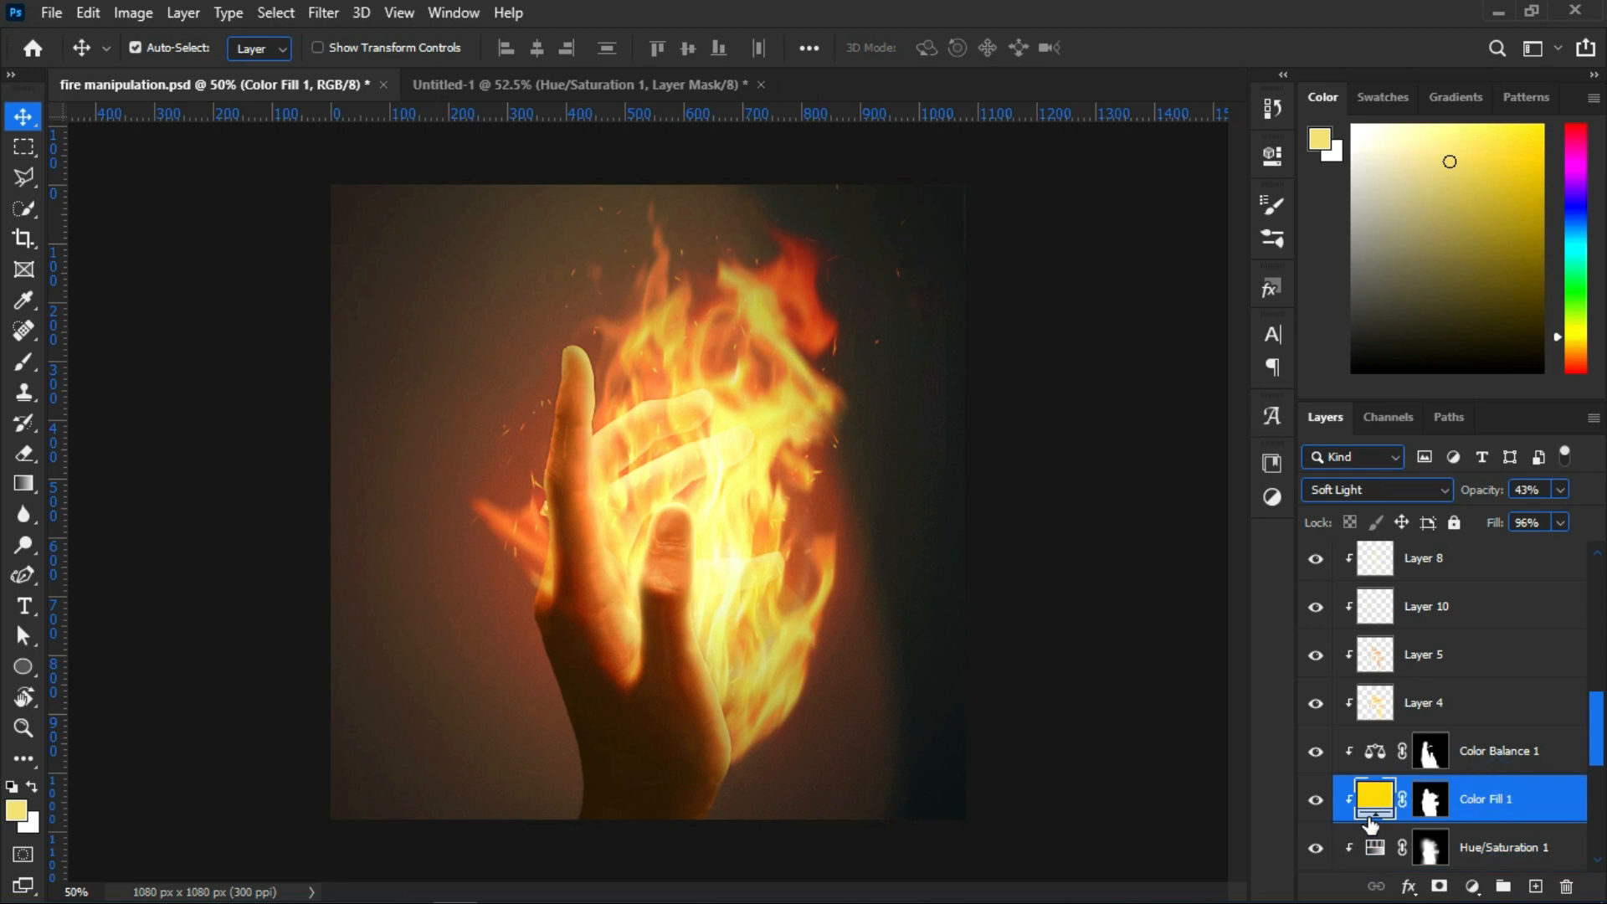
double_click(1358, 808)
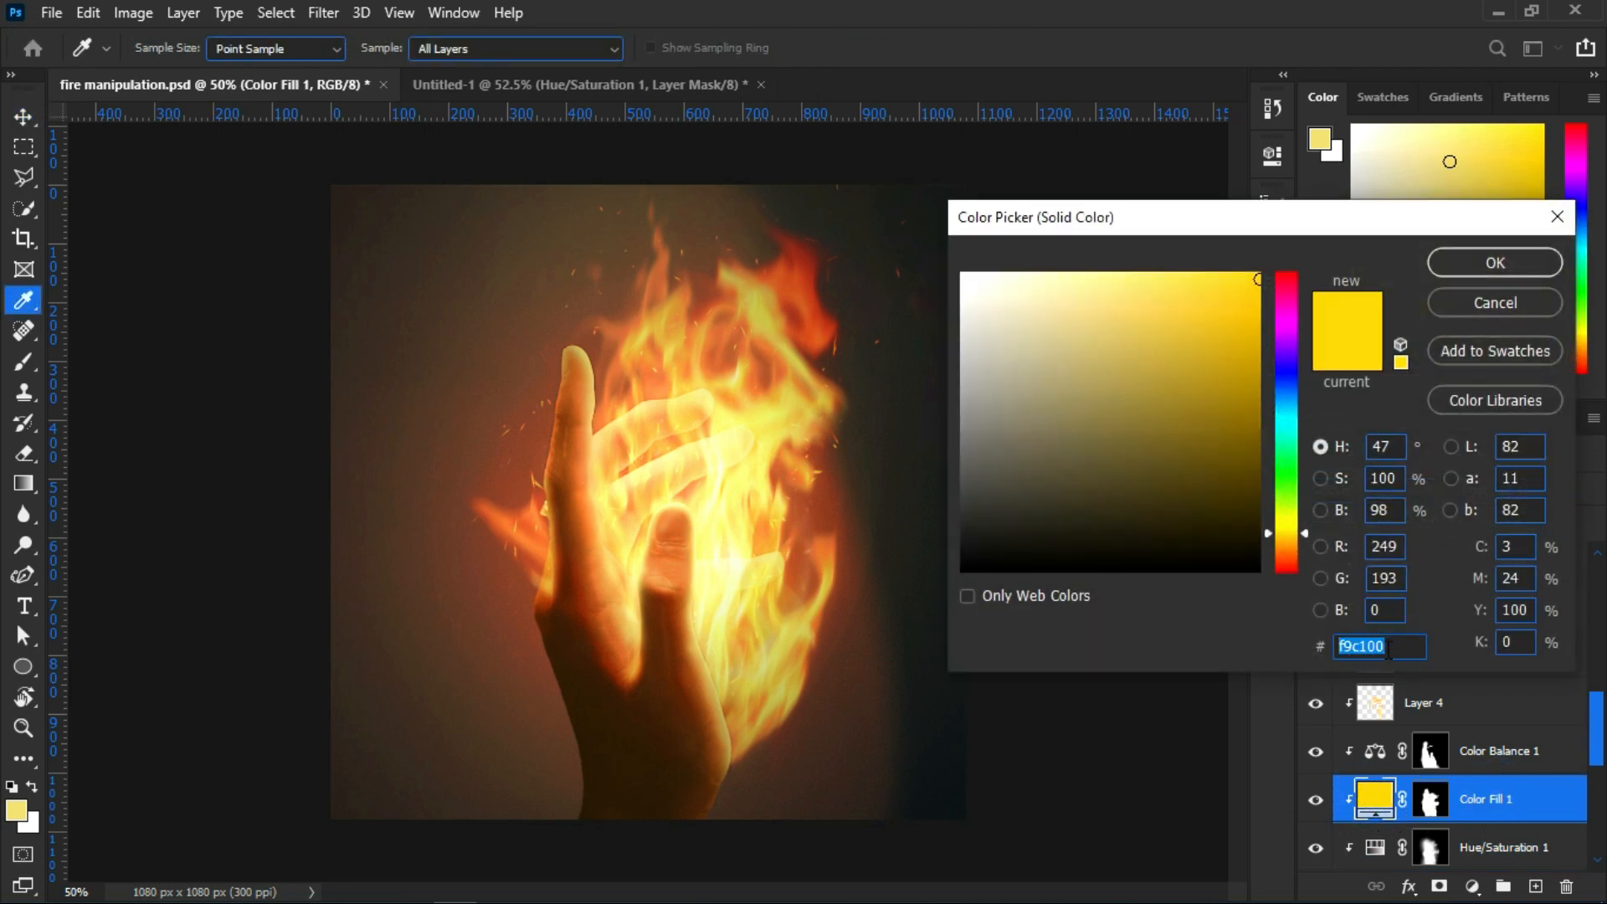
left_click(1481, 306)
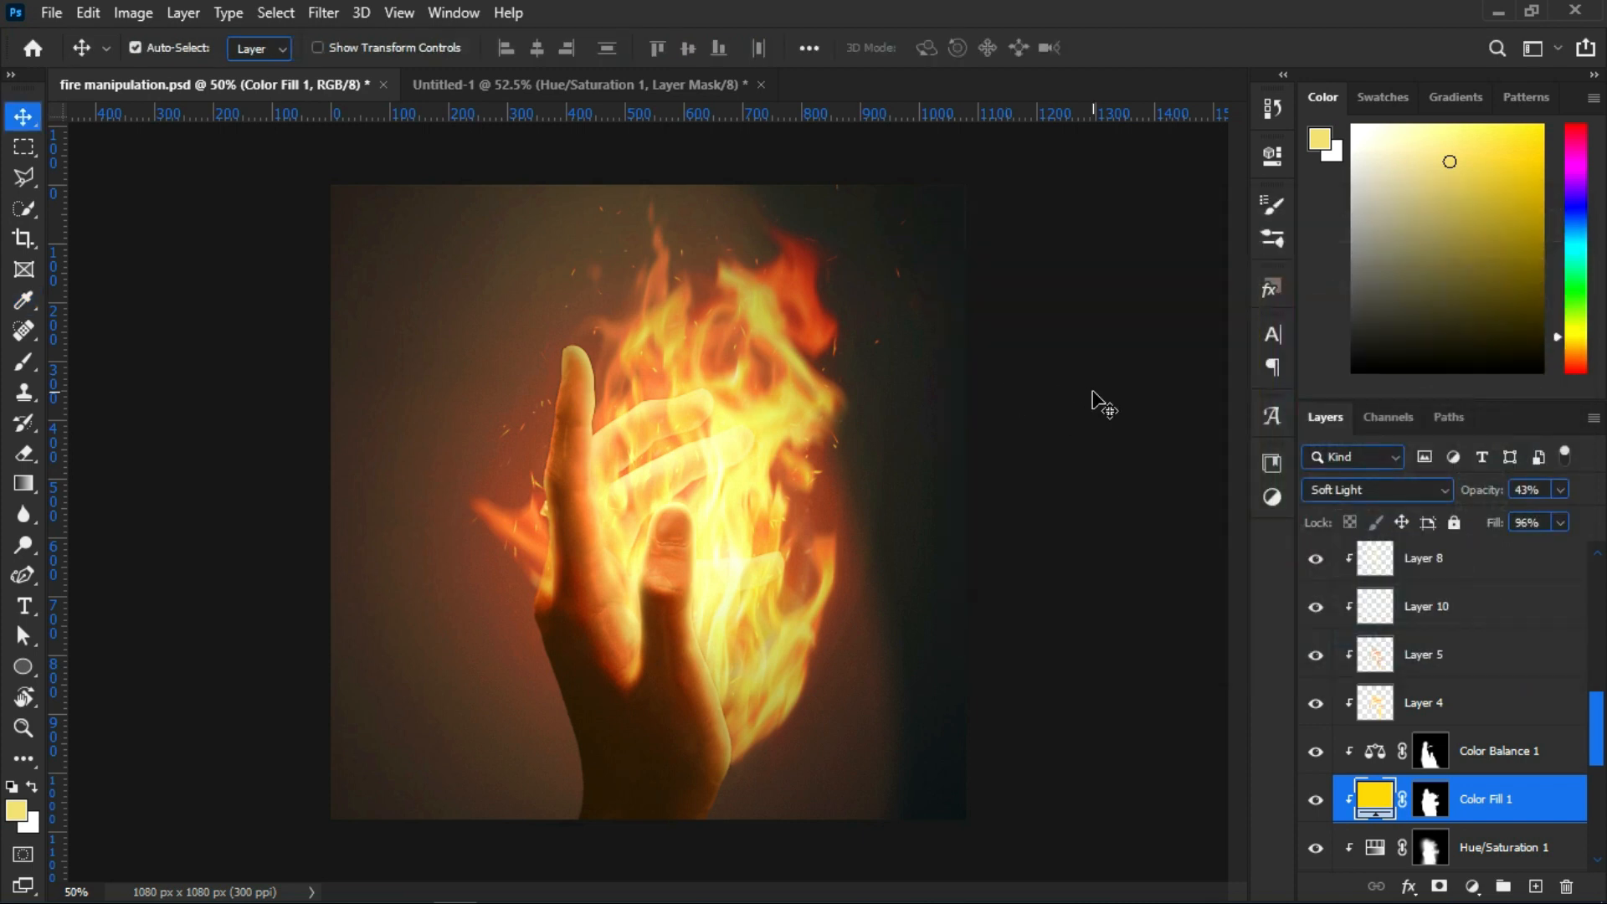
In Untitled-1, add a Solid Color fill layer with colour f9c100 above Hue/Saturation 1
left_click(681, 85)
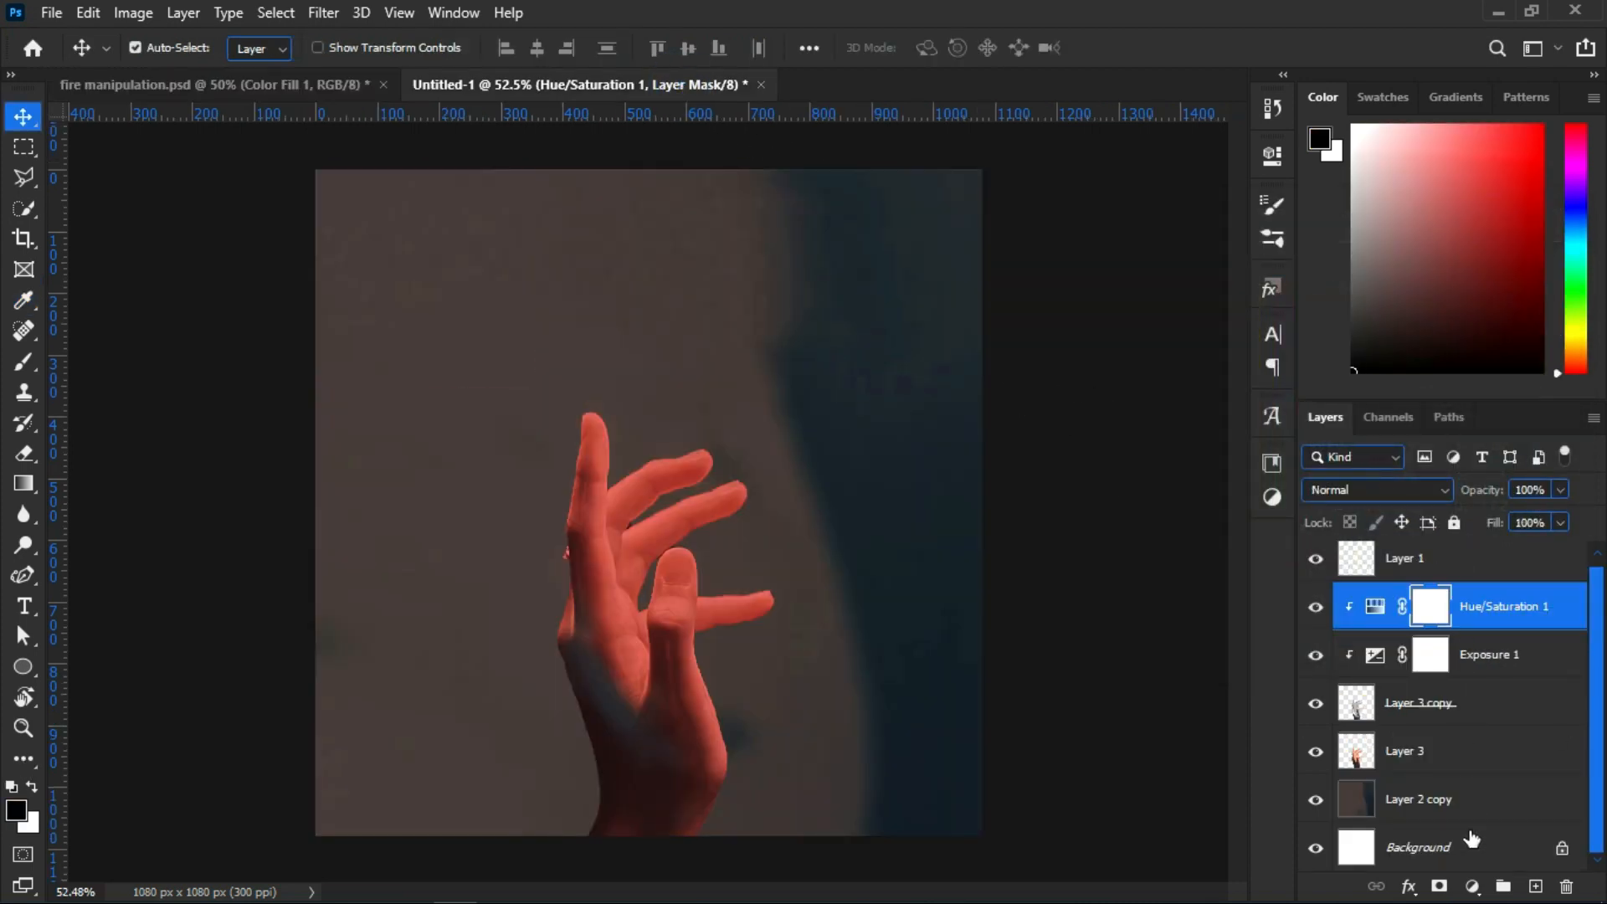
left_click(1473, 885)
left_click(1474, 469)
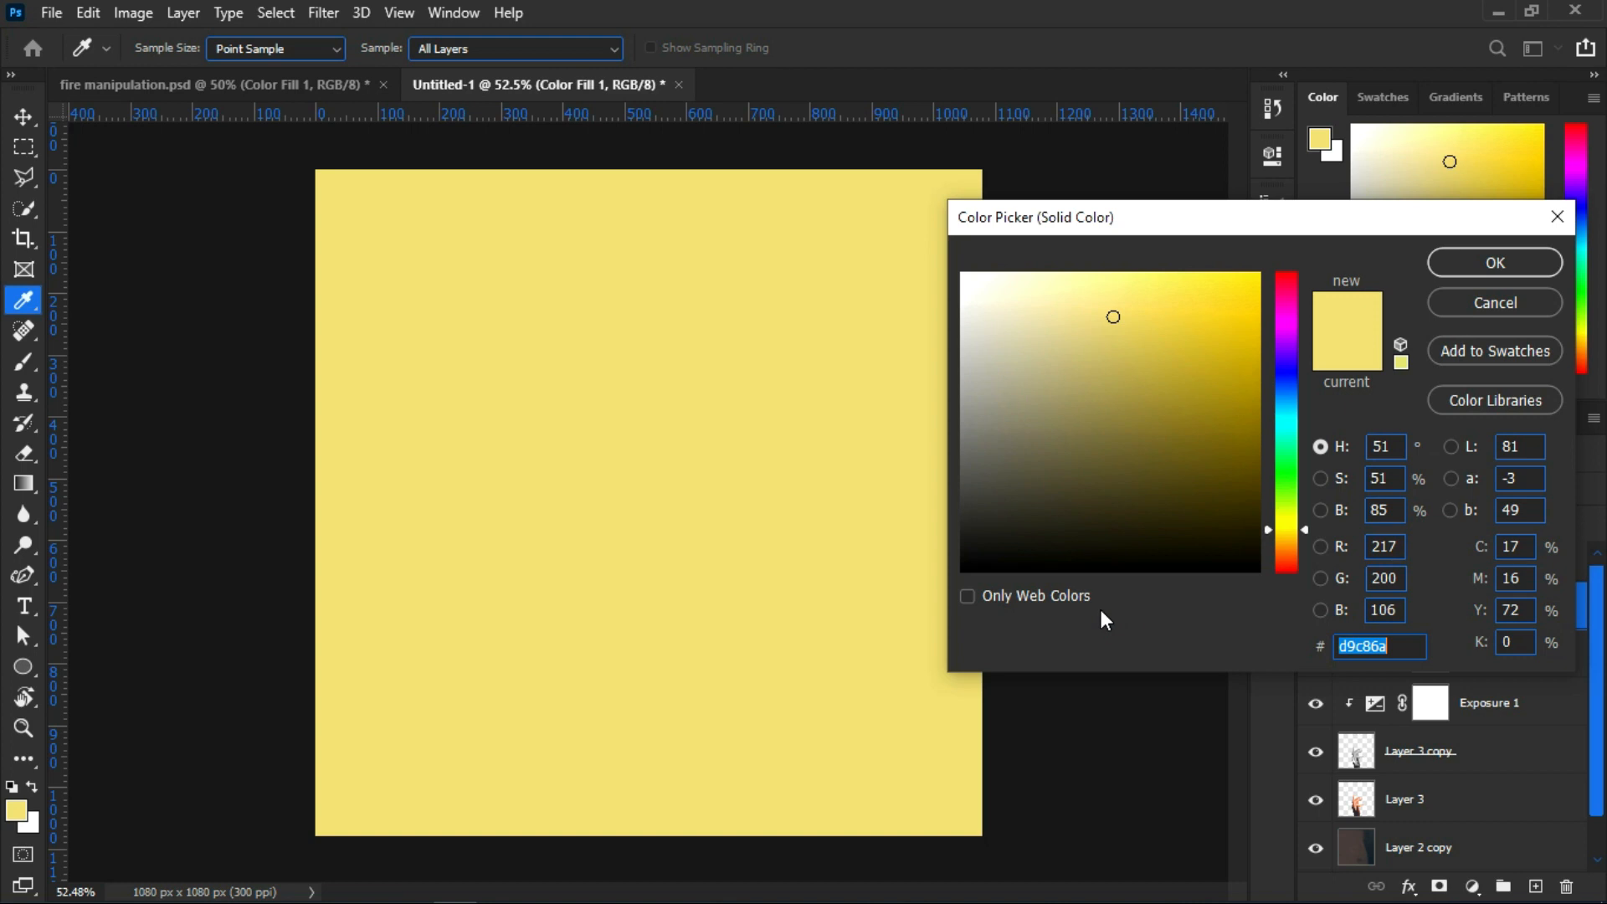
type("f9c100")
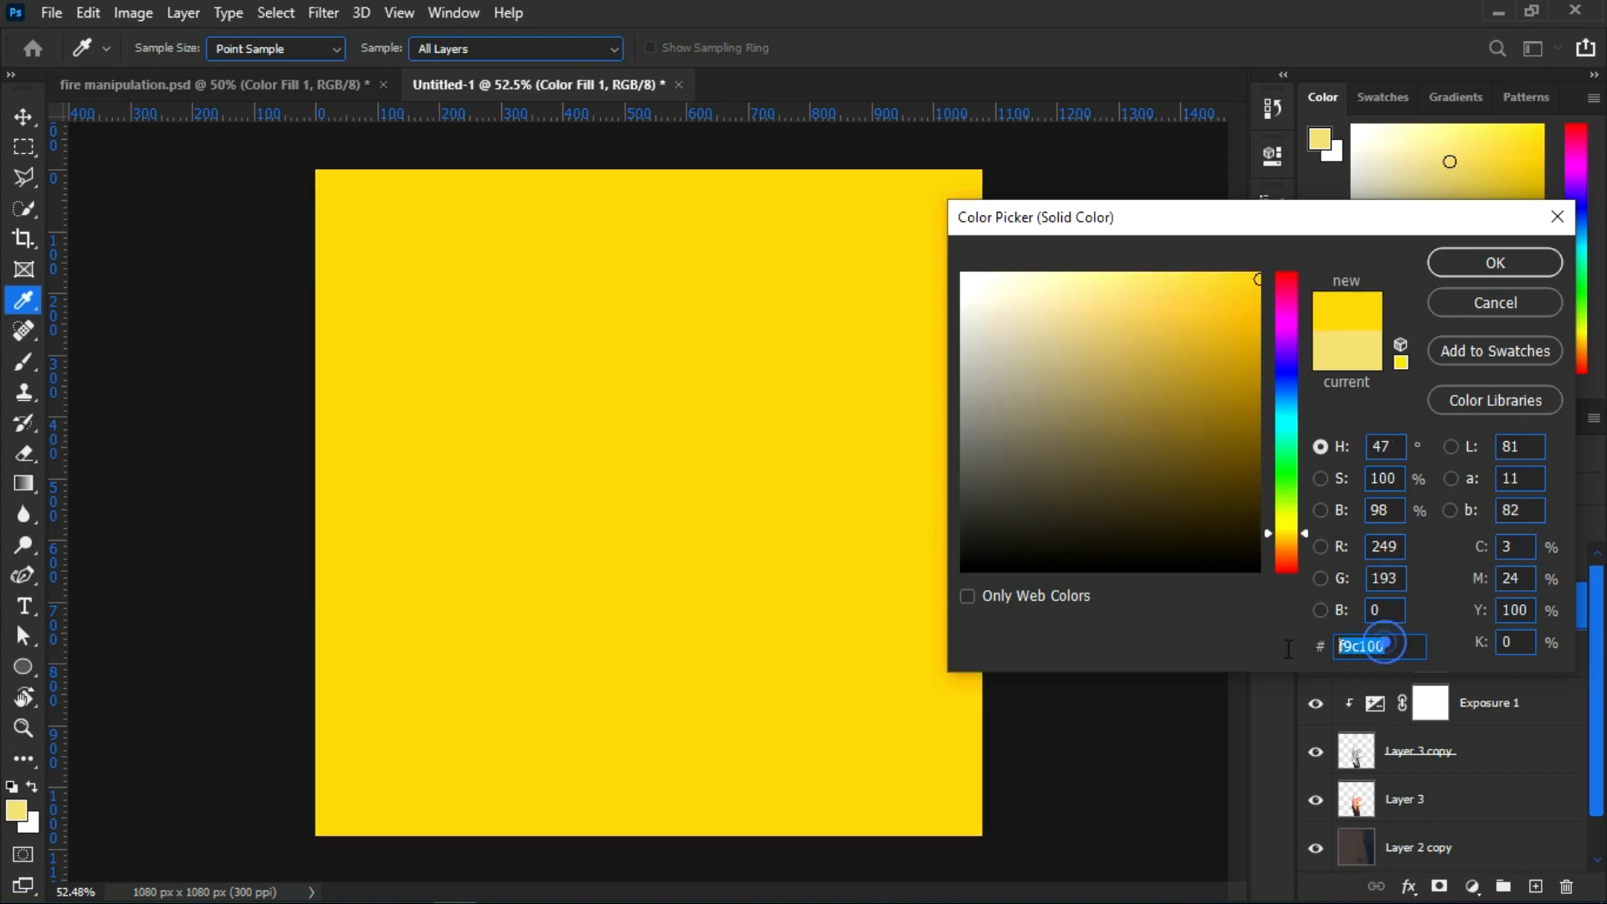
left_click(1304, 647)
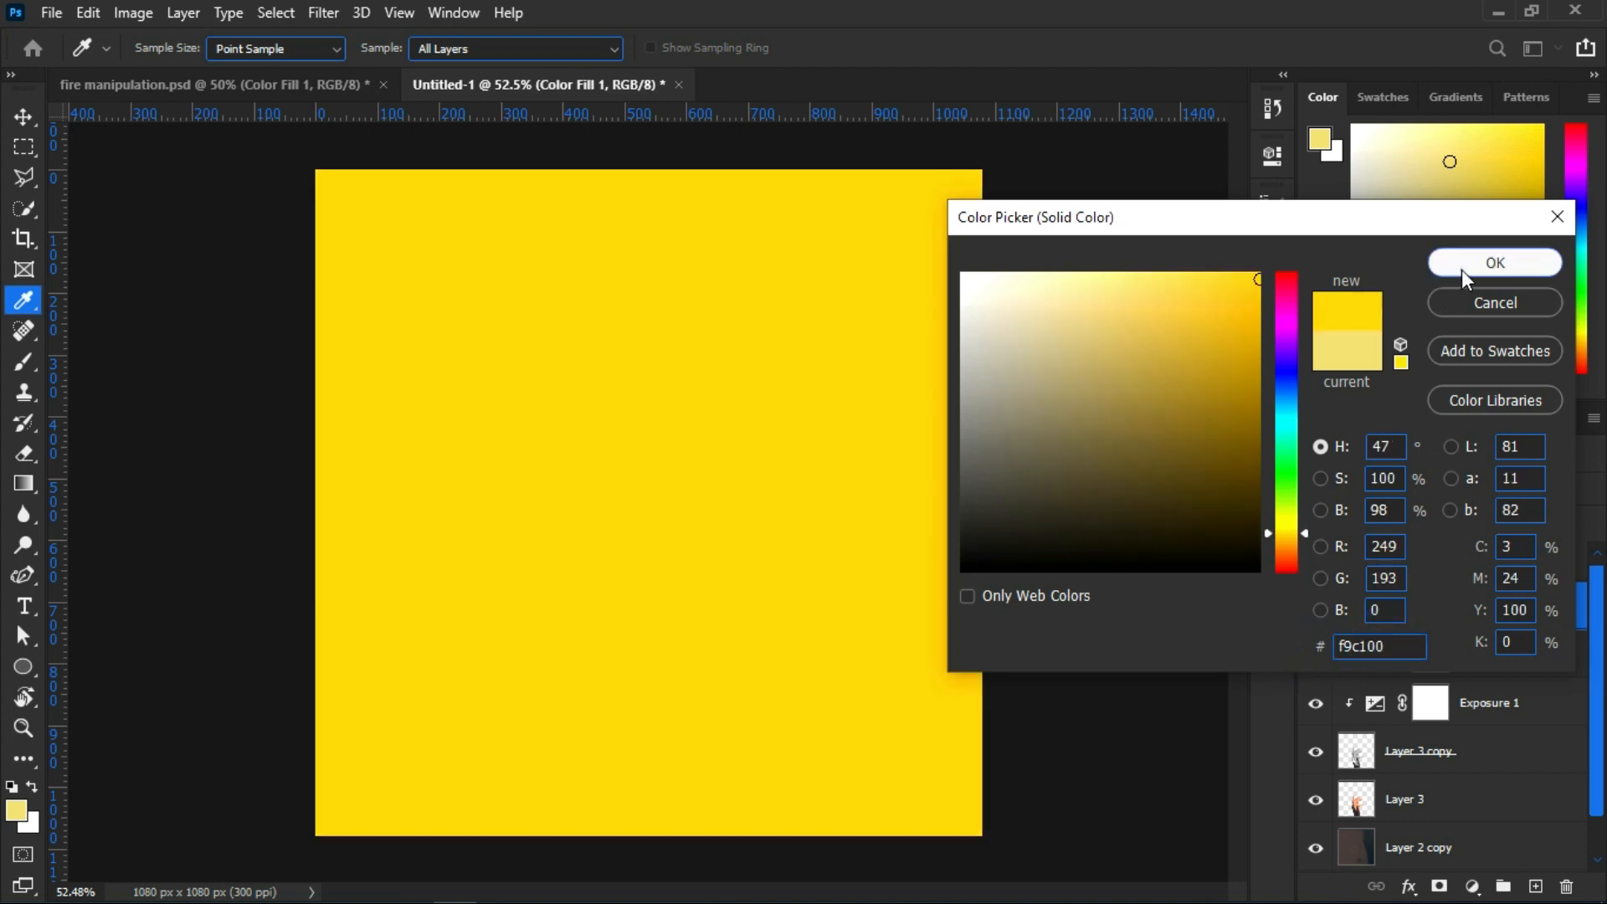
left_click(1461, 267)
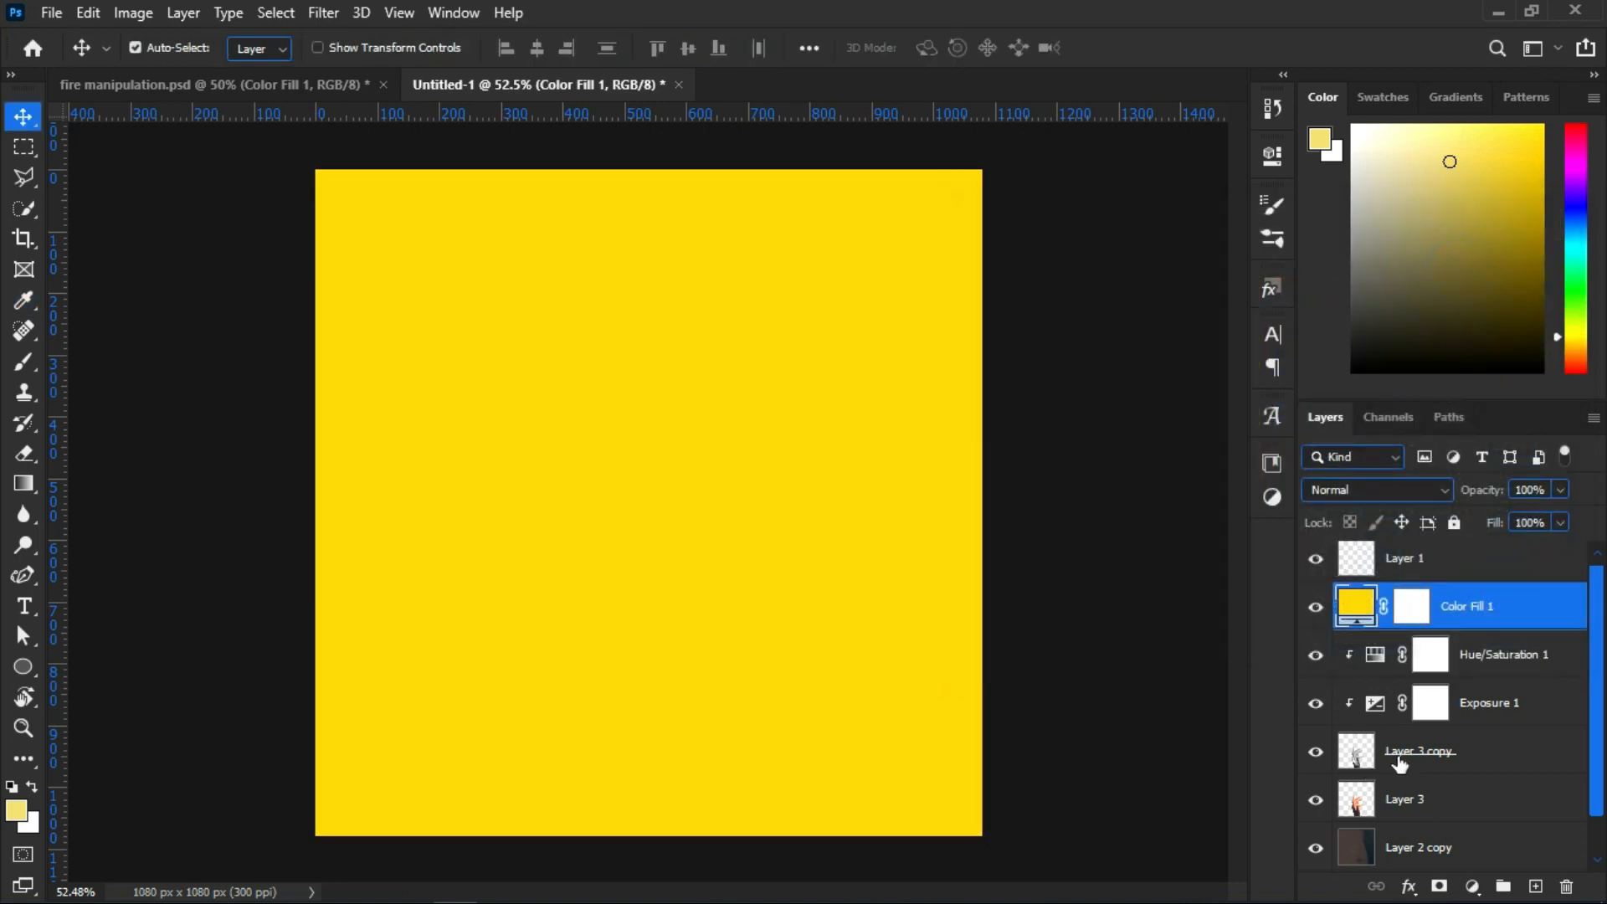
Clip Color Fill 1 to the layers beneath it, and clip Layer 3 copy to Layer 3 so the full hand is the base
left_click(1383, 645, "alt")
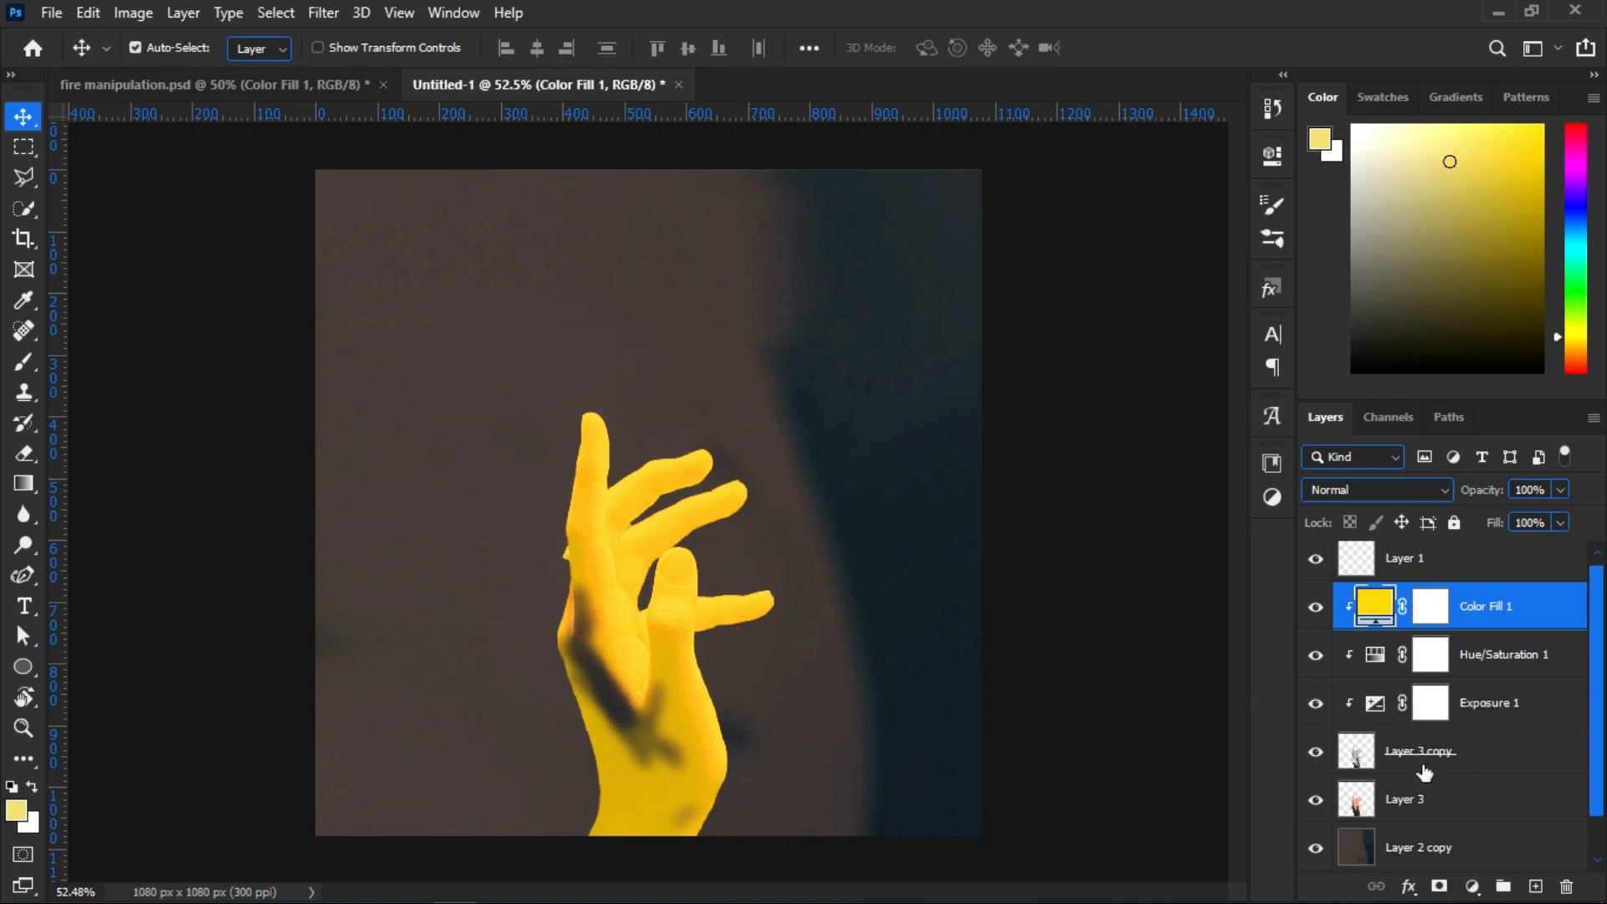
left_click(1360, 803, "alt")
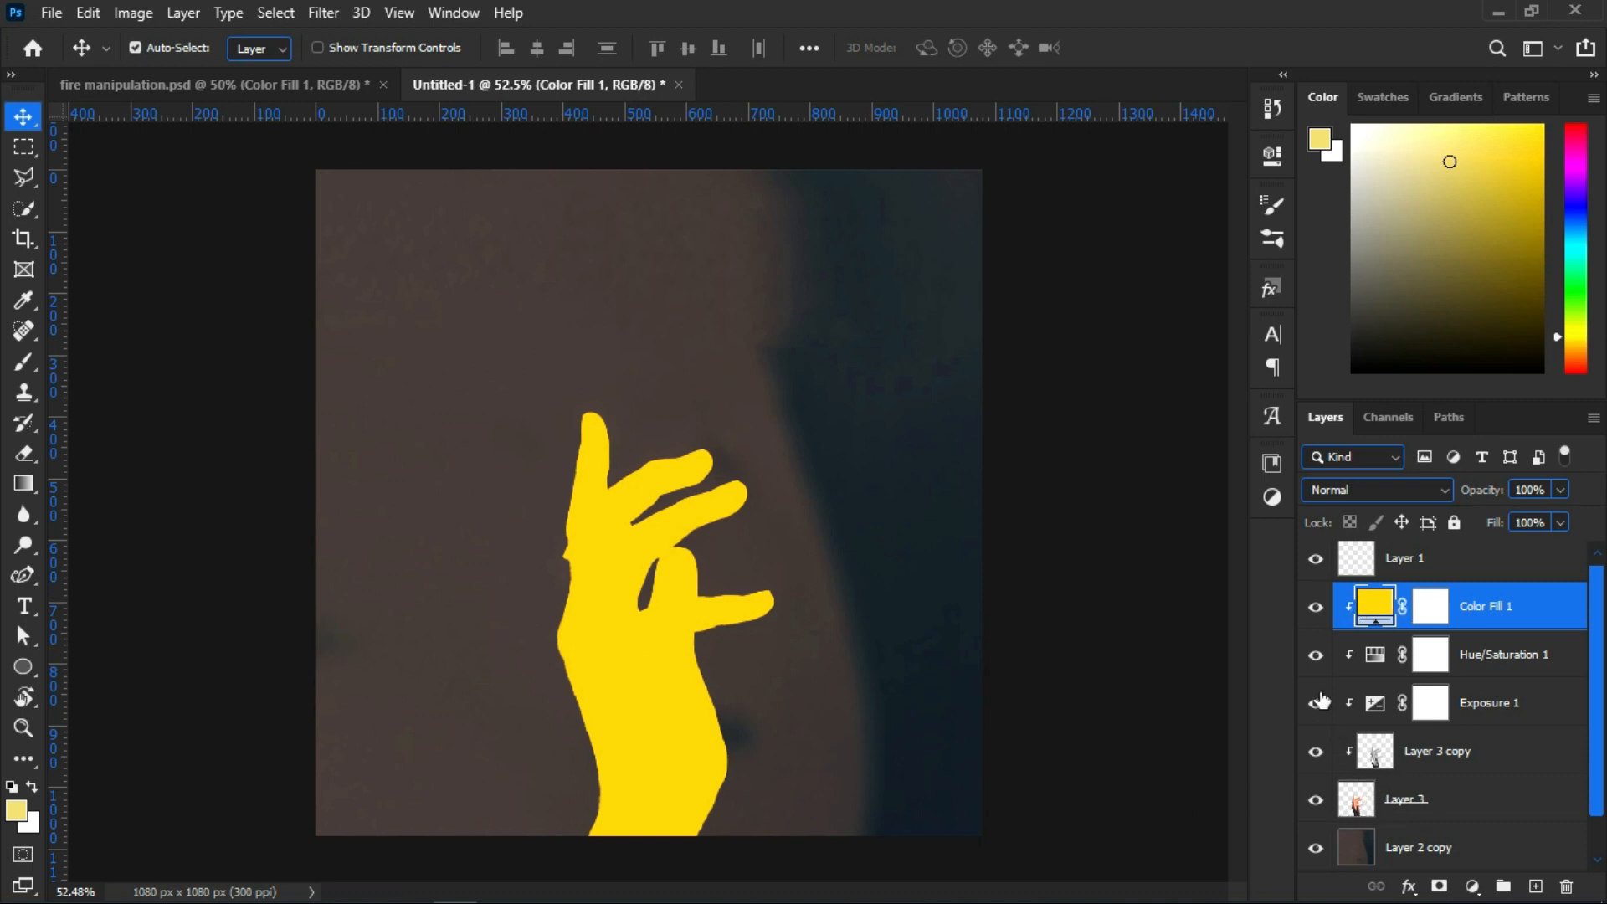
left_click(1425, 616, "shift")
left_click(1425, 615, "shift")
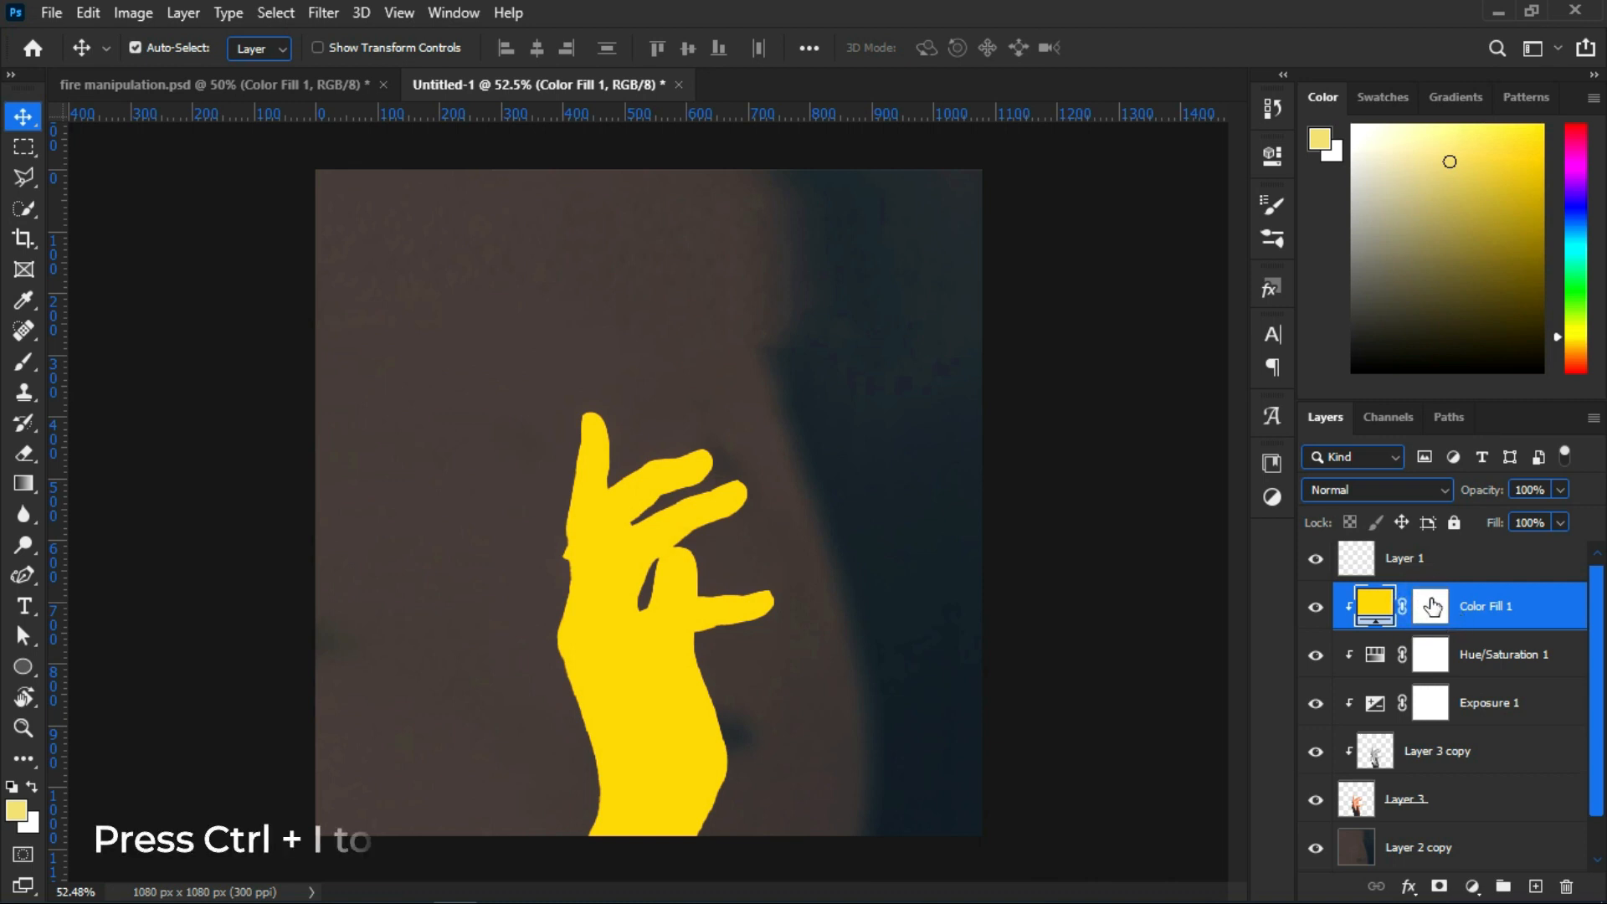
Invert the layer masks of Color Fill 1 and Hue/Saturation 1 to black
left_click(1432, 604)
key("i")
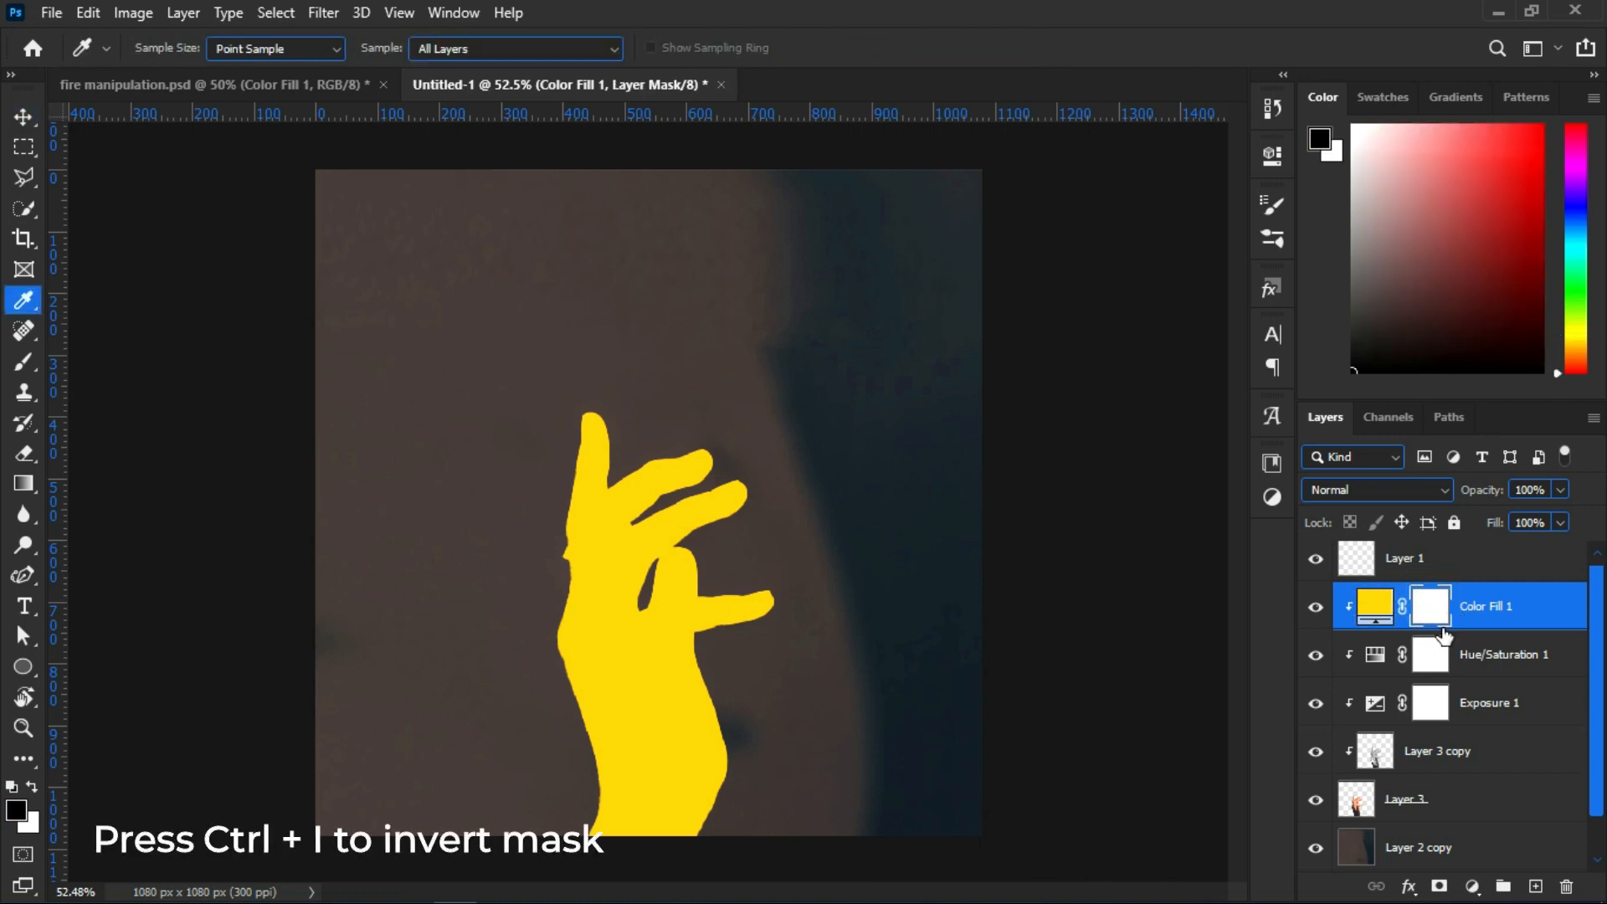
key("ctrl+i")
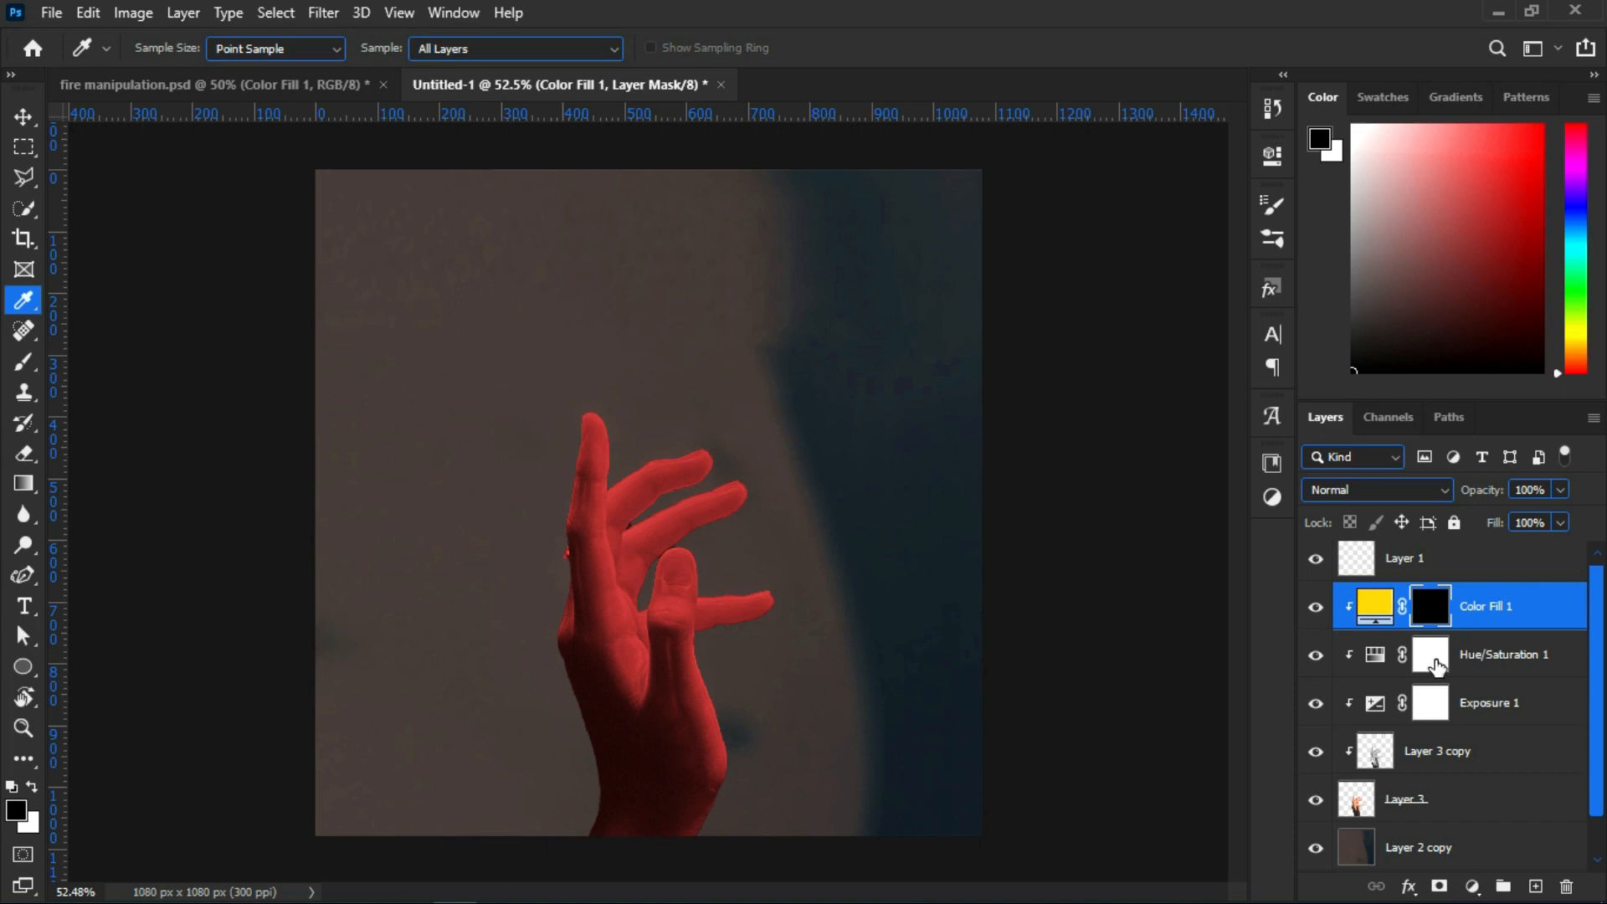
left_click(1433, 654)
key("ctrl+i")
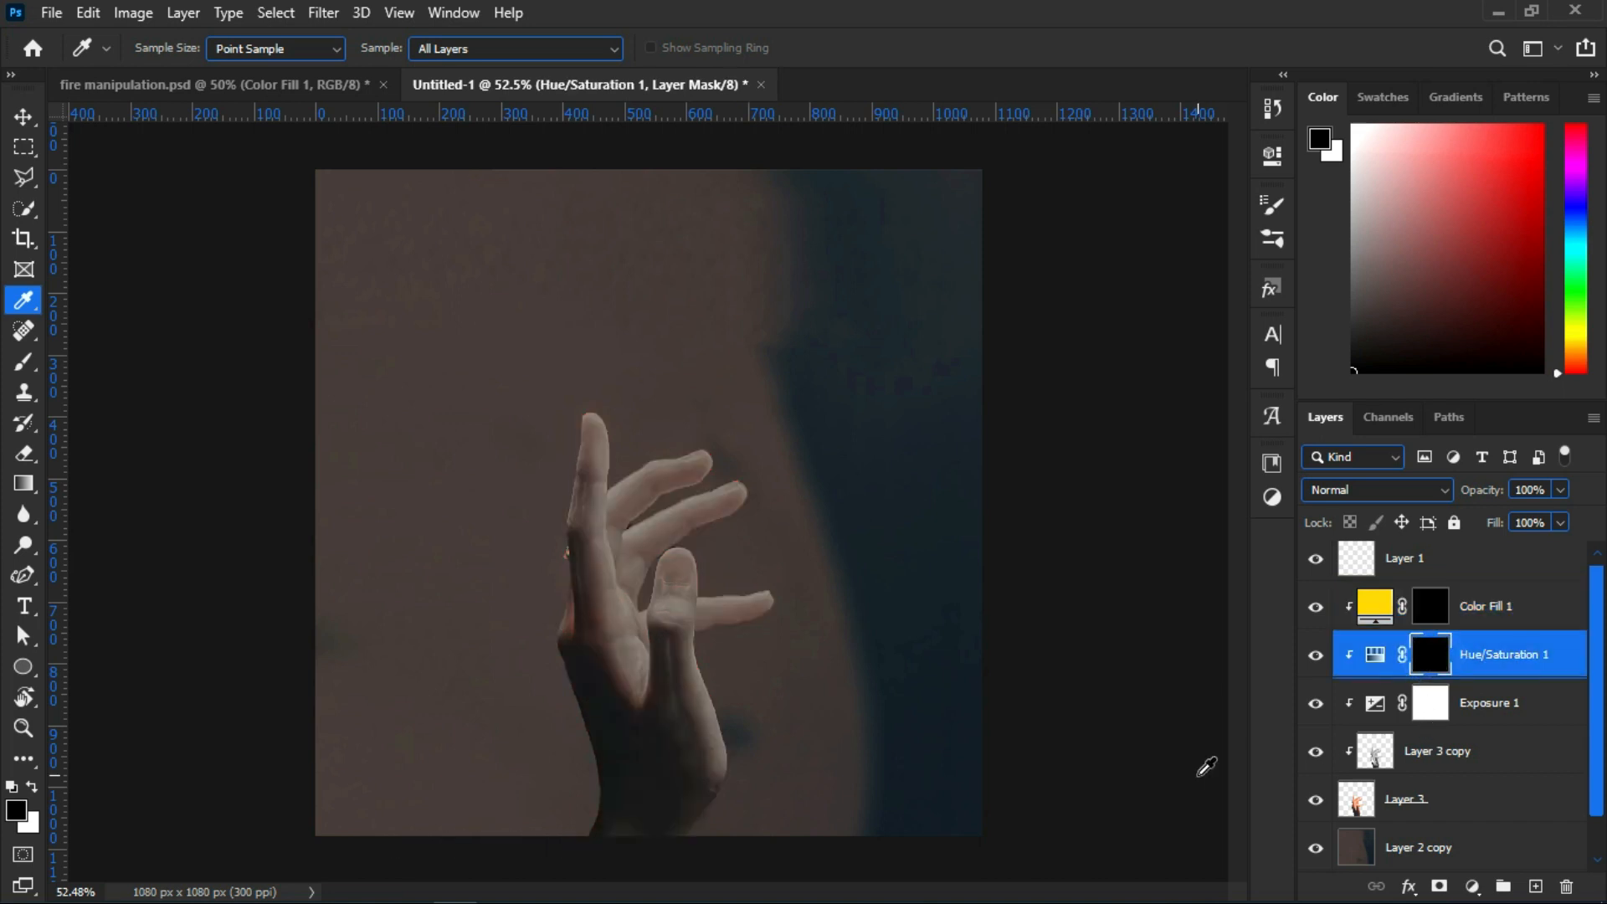
Prepare a soft brush with 15% flow and white foreground colour for painting on the Hue/Saturation 1 mask
scroll(535, 693, "up", 6)
scroll(716, 546, "down", 3)
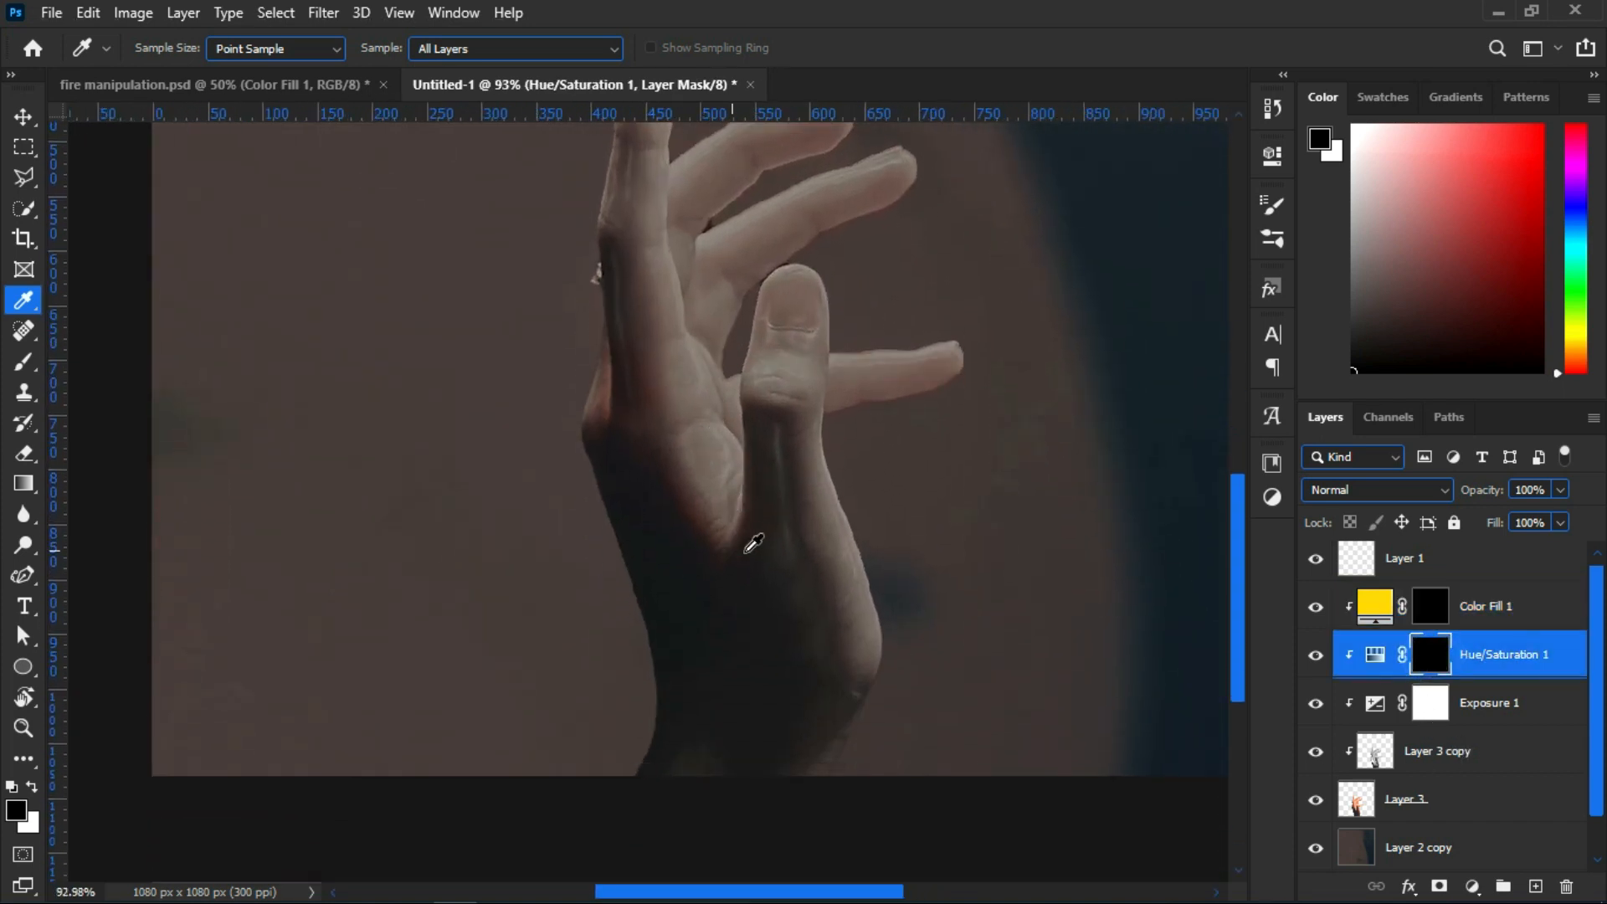
key("b")
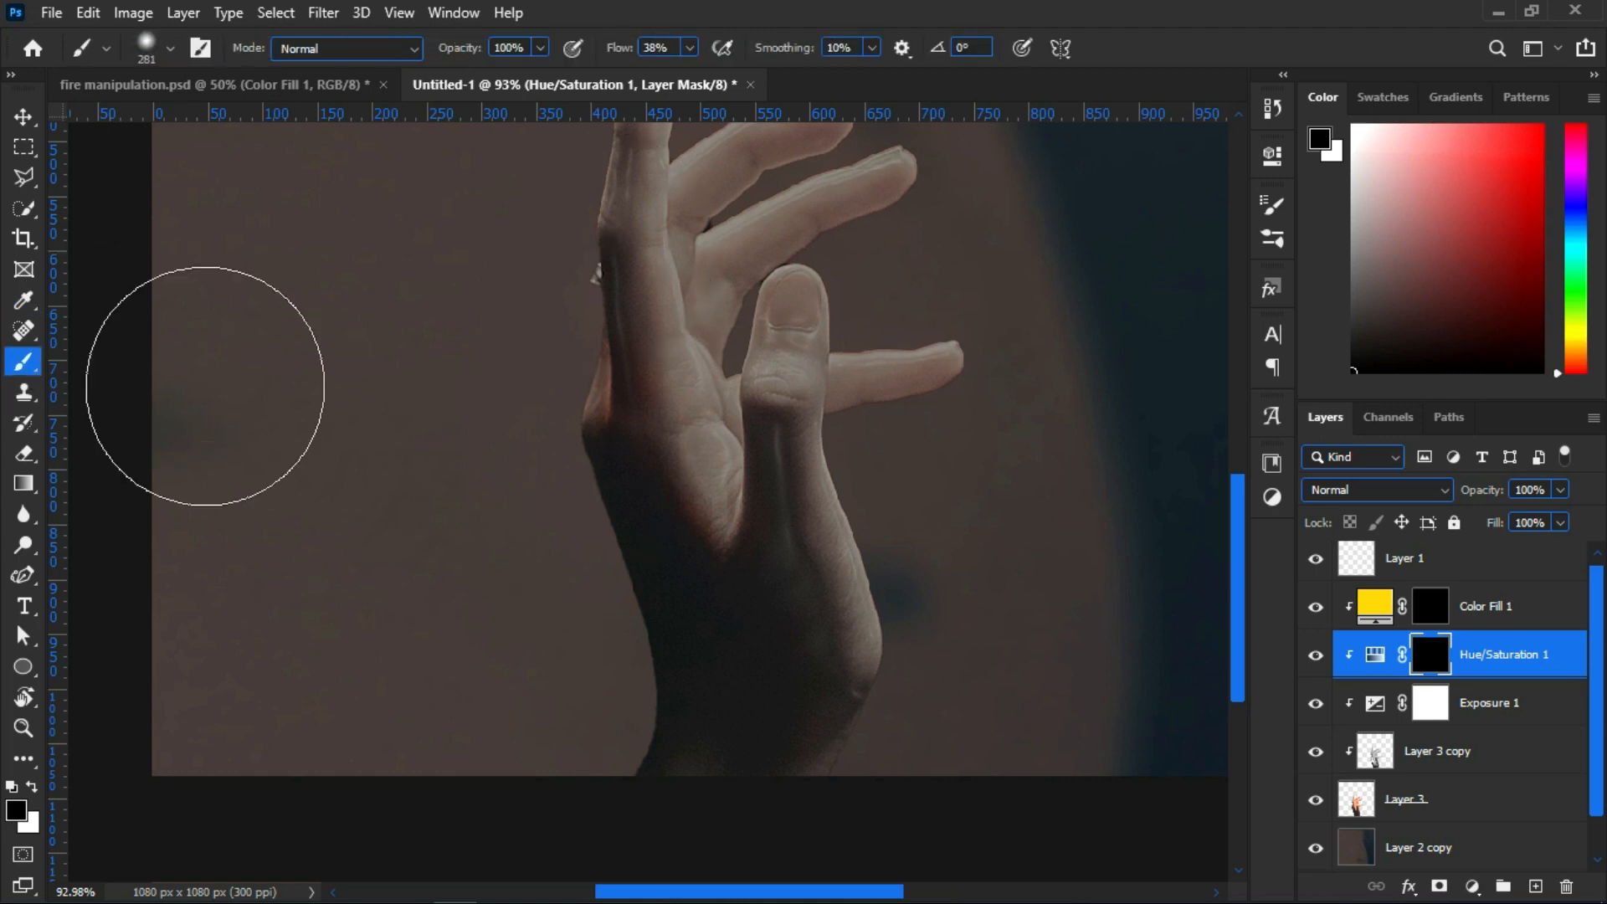
left_click(688, 48)
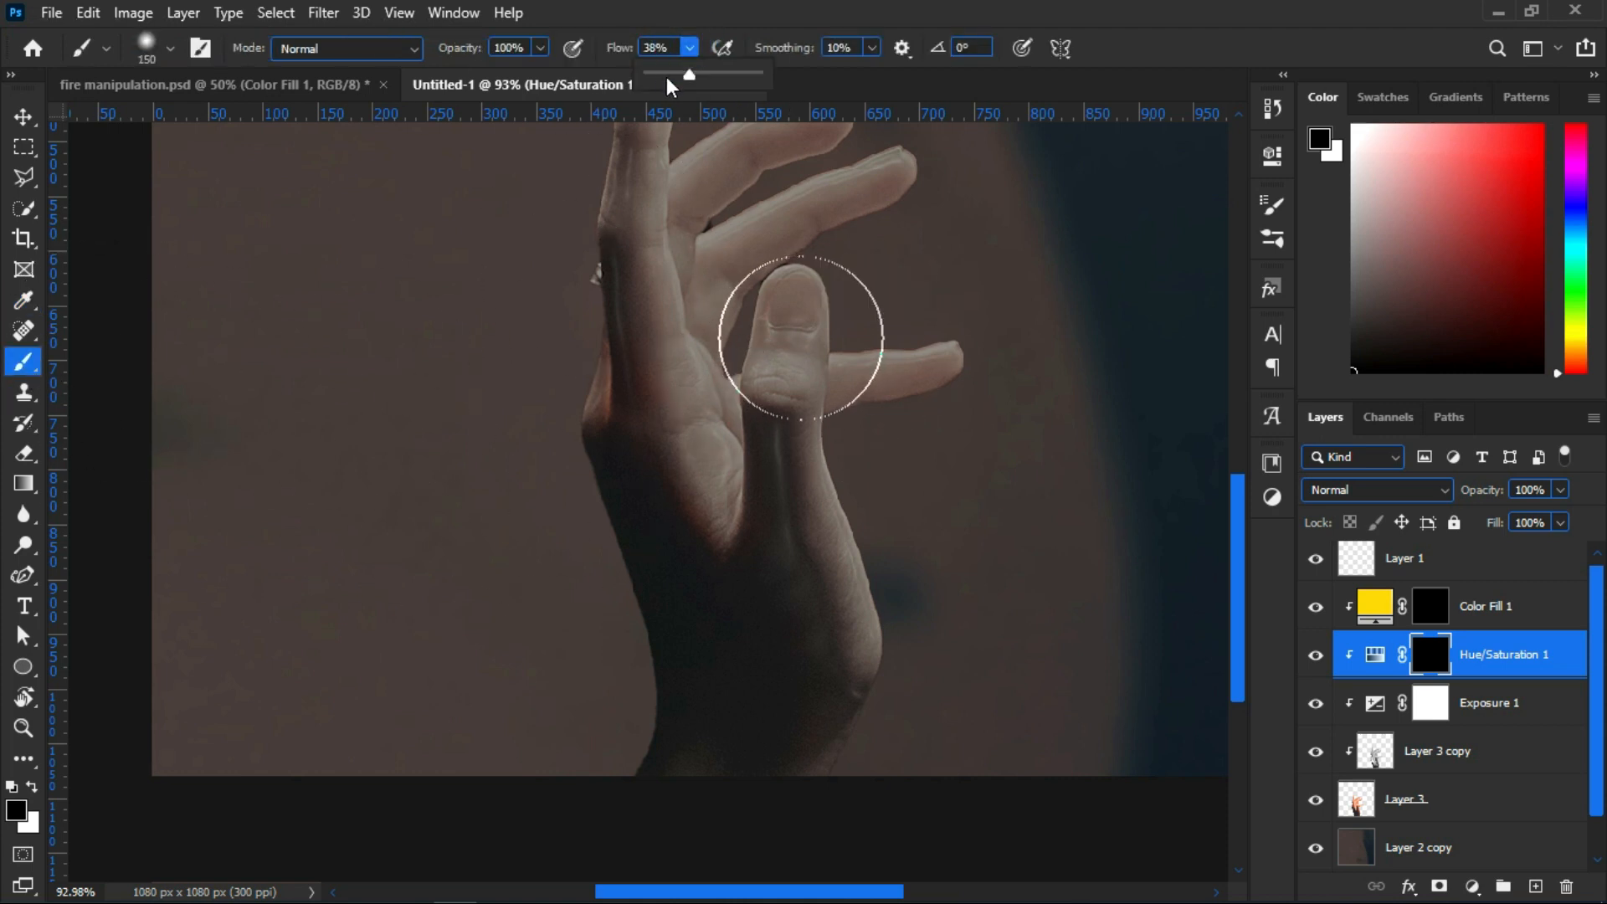
left_click_drag(680, 73, 684, 73)
scroll(976, 607, "down", 2)
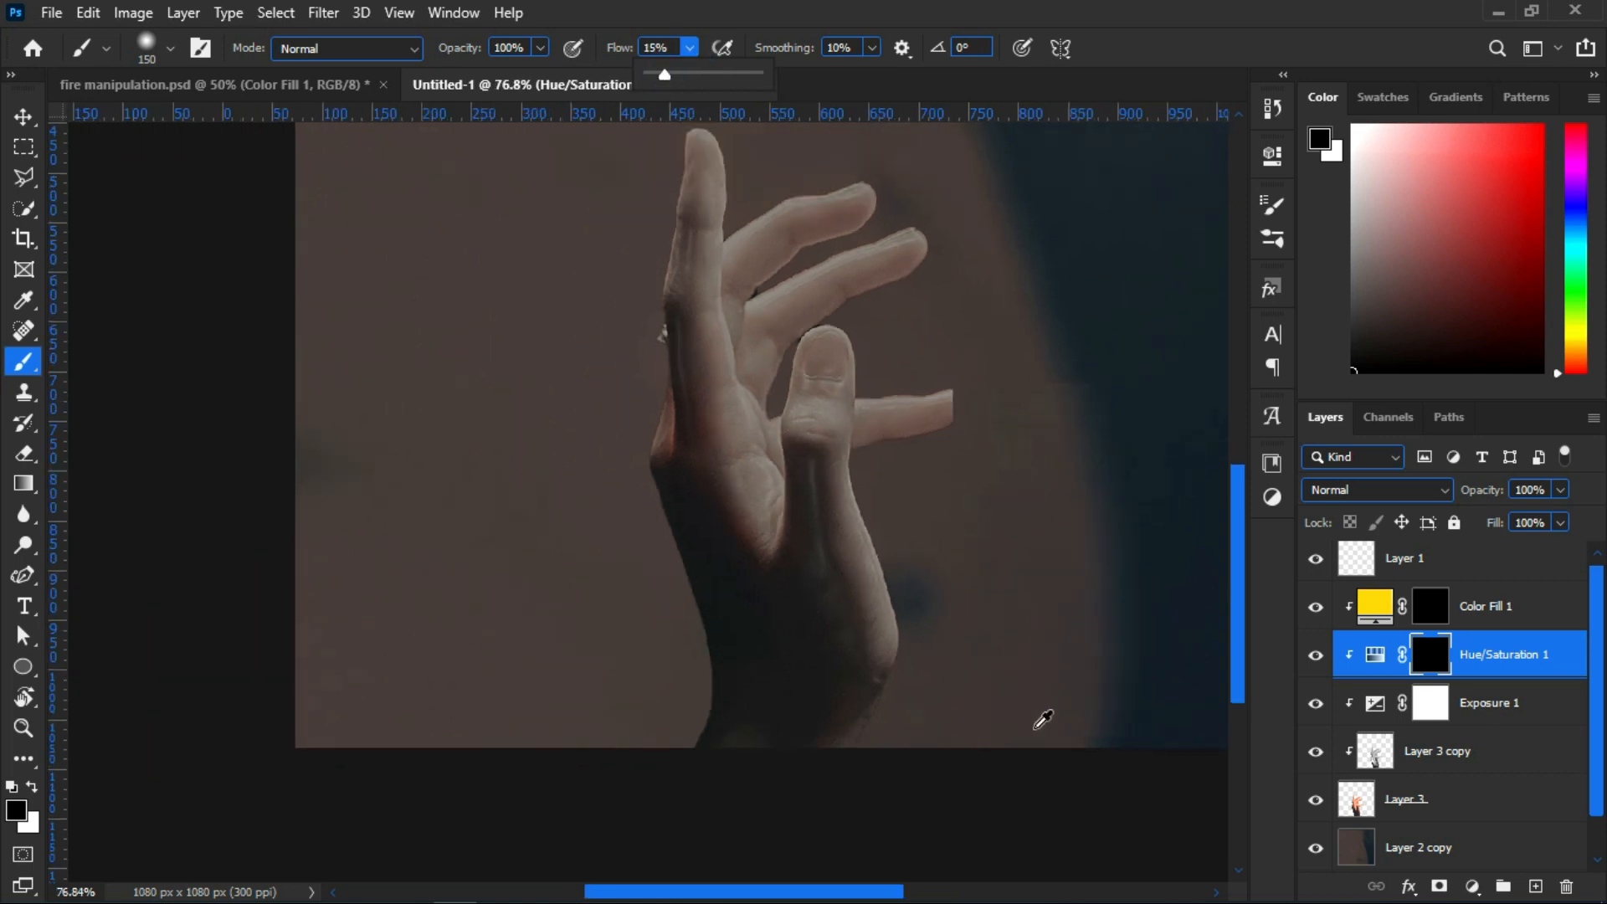
scroll(1040, 722, "up", 5)
left_click_drag(734, 256, 688, 269)
scroll(705, 366, "up", 2)
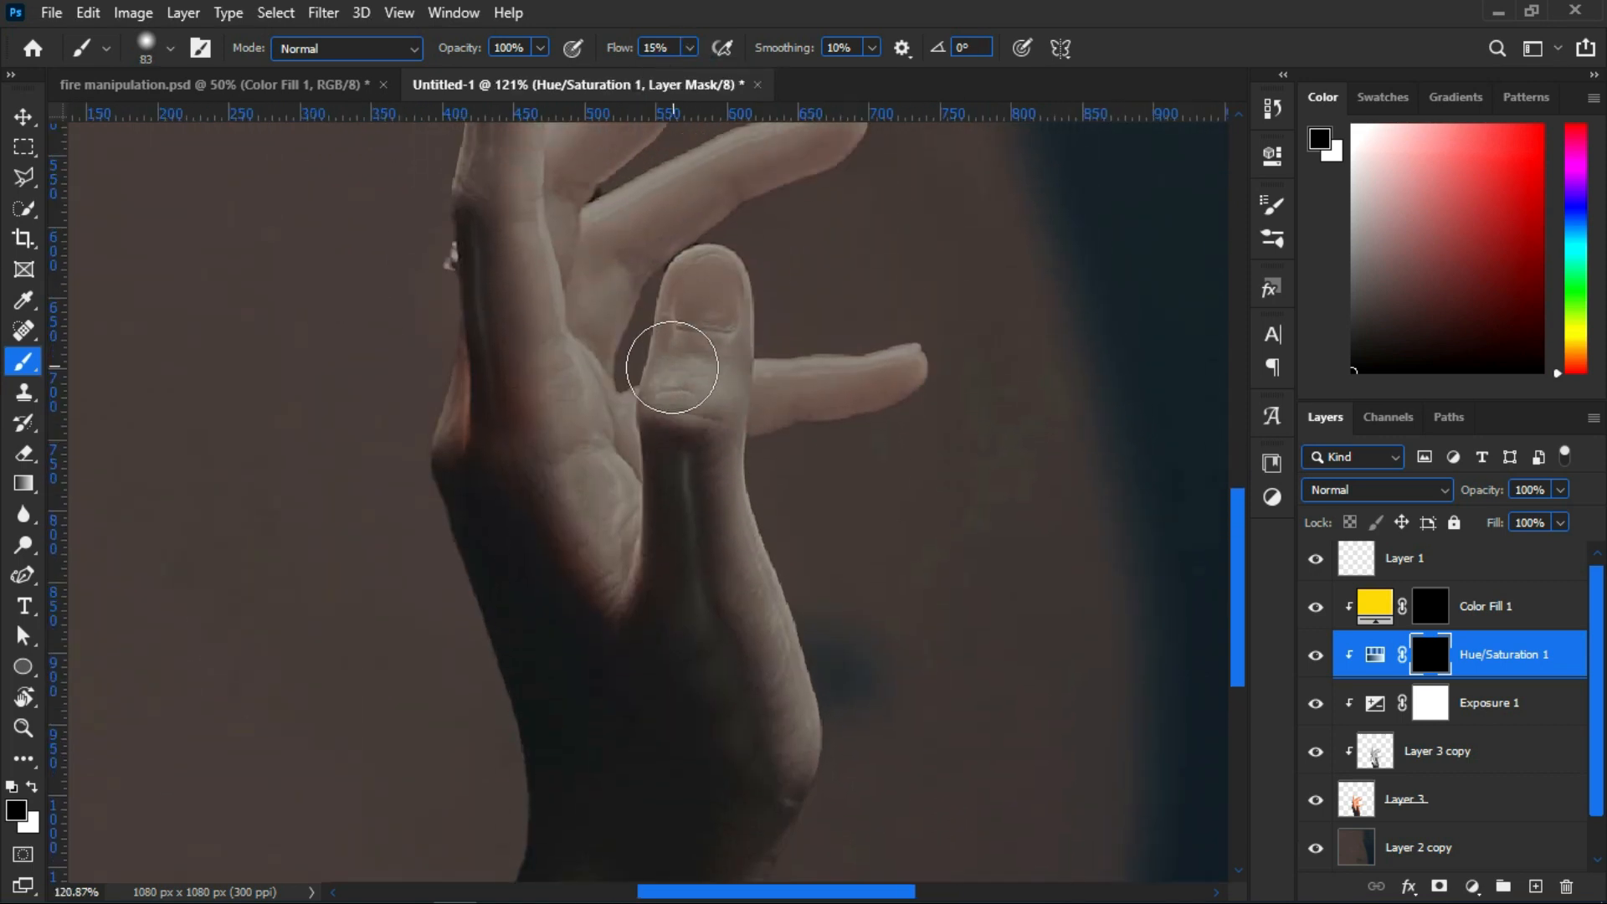
left_click_drag(535, 288, 551, 438)
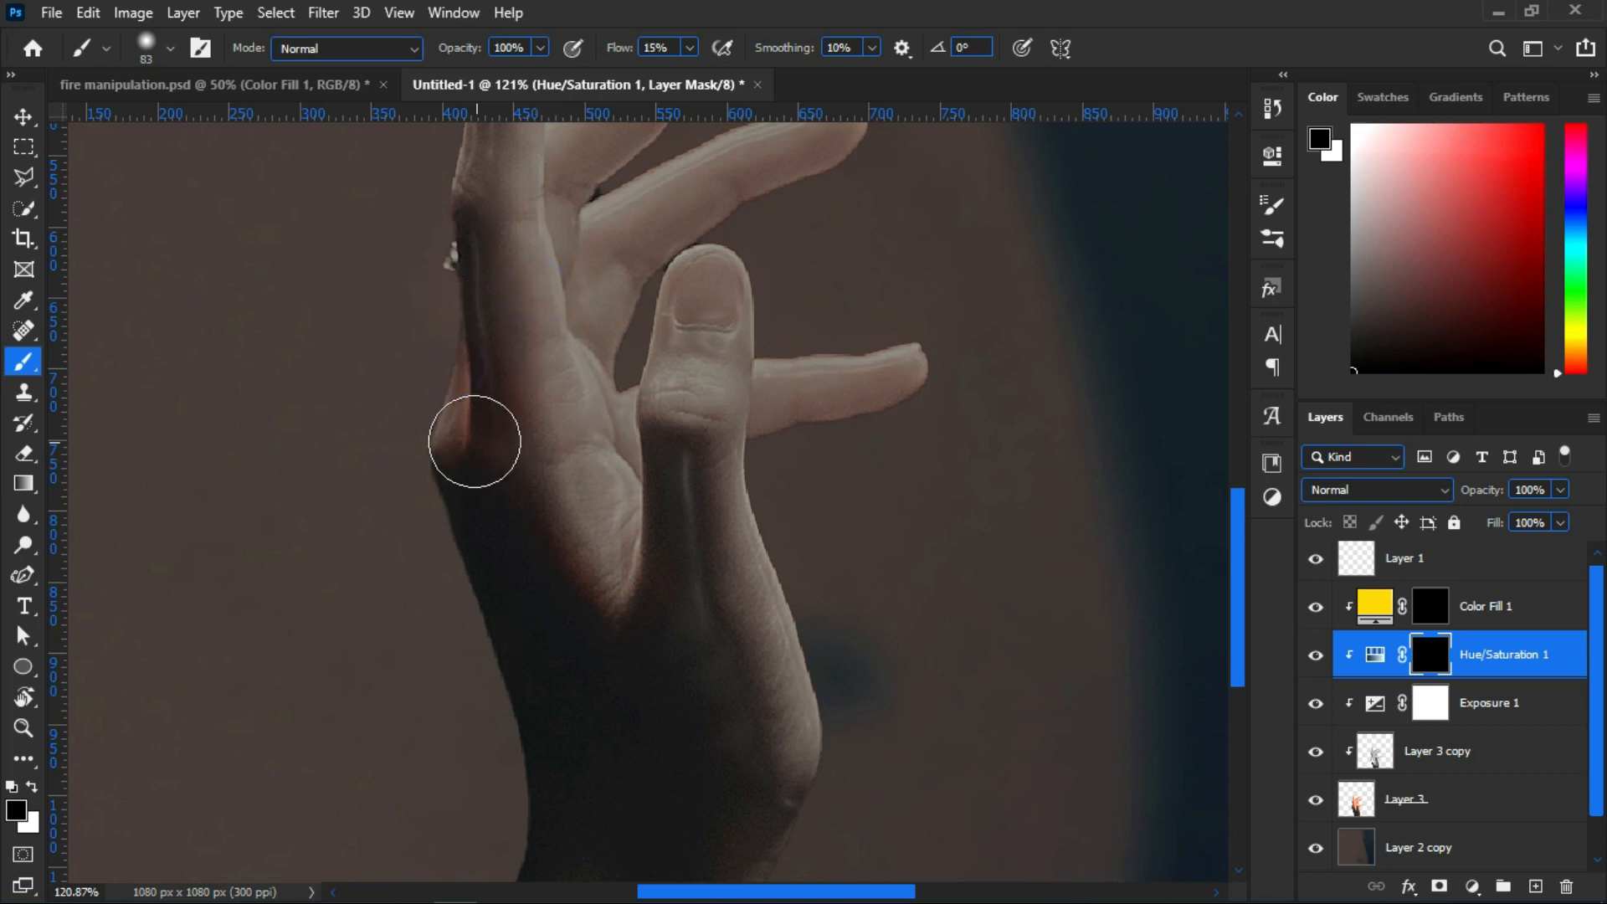
left_click(20, 812)
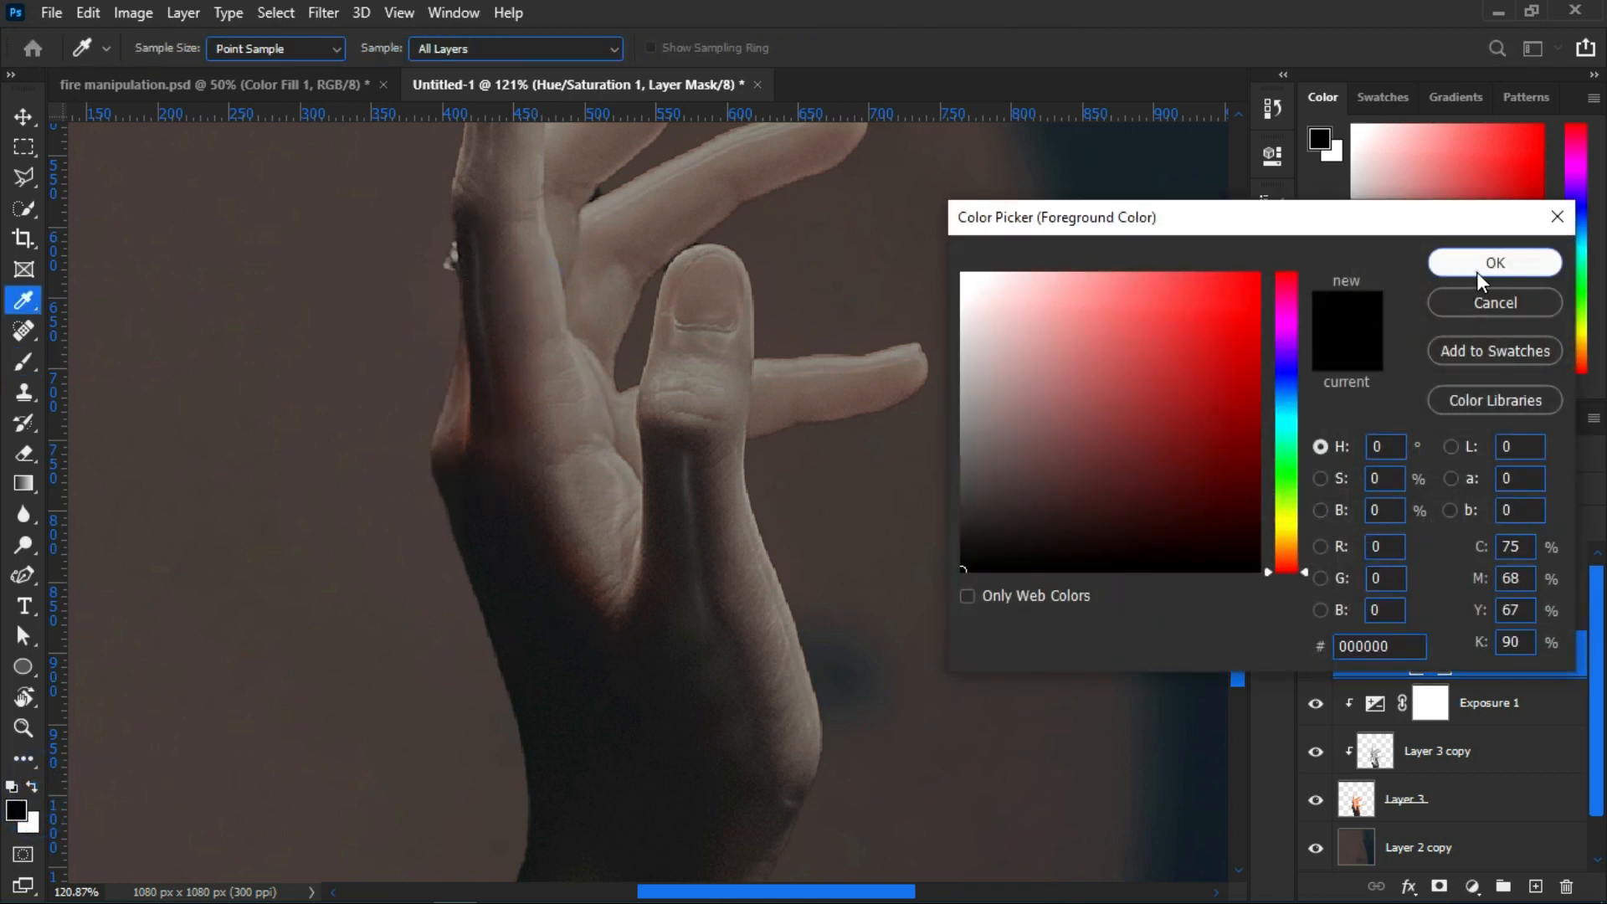
left_click(1477, 273)
left_click(31, 787)
Paint white on the Hue/Saturation 1 mask over the fingers, palm and wrist, enlarging the brush to 160 px
mouse_move(705, 446)
left_mouse_down()
mouse_move(676, 286)
mouse_move(731, 452)
mouse_move(850, 363)
mouse_move(574, 463)
mouse_move(492, 444)
mouse_move(686, 363)
mouse_move(510, 276)
left_mouse_up()
scroll(524, 262, "down", 5)
mouse_move(590, 515)
left_mouse_down()
mouse_move(640, 503)
mouse_move(589, 416)
mouse_move(569, 593)
mouse_move(707, 690)
mouse_move(773, 591)
mouse_move(652, 680)
left_mouse_up()
key("bracketright")
key("bracketright")
key("bracketright")
key("bracketright")
key("bracketright")
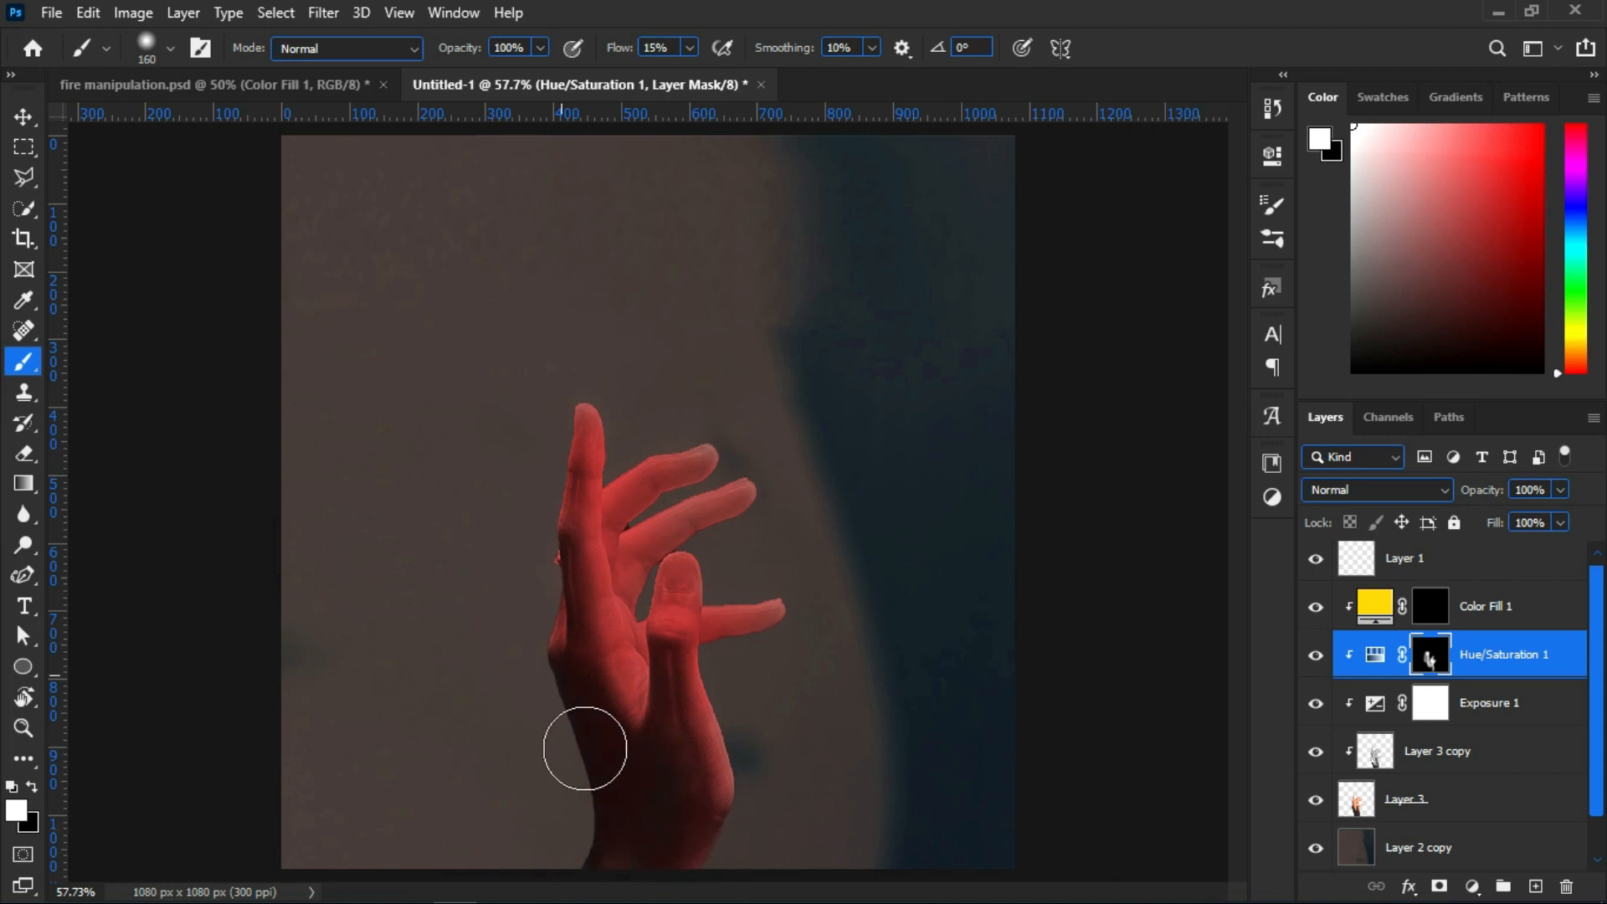
scroll(700, 638, "down", 3)
scroll(700, 639, "up", 3)
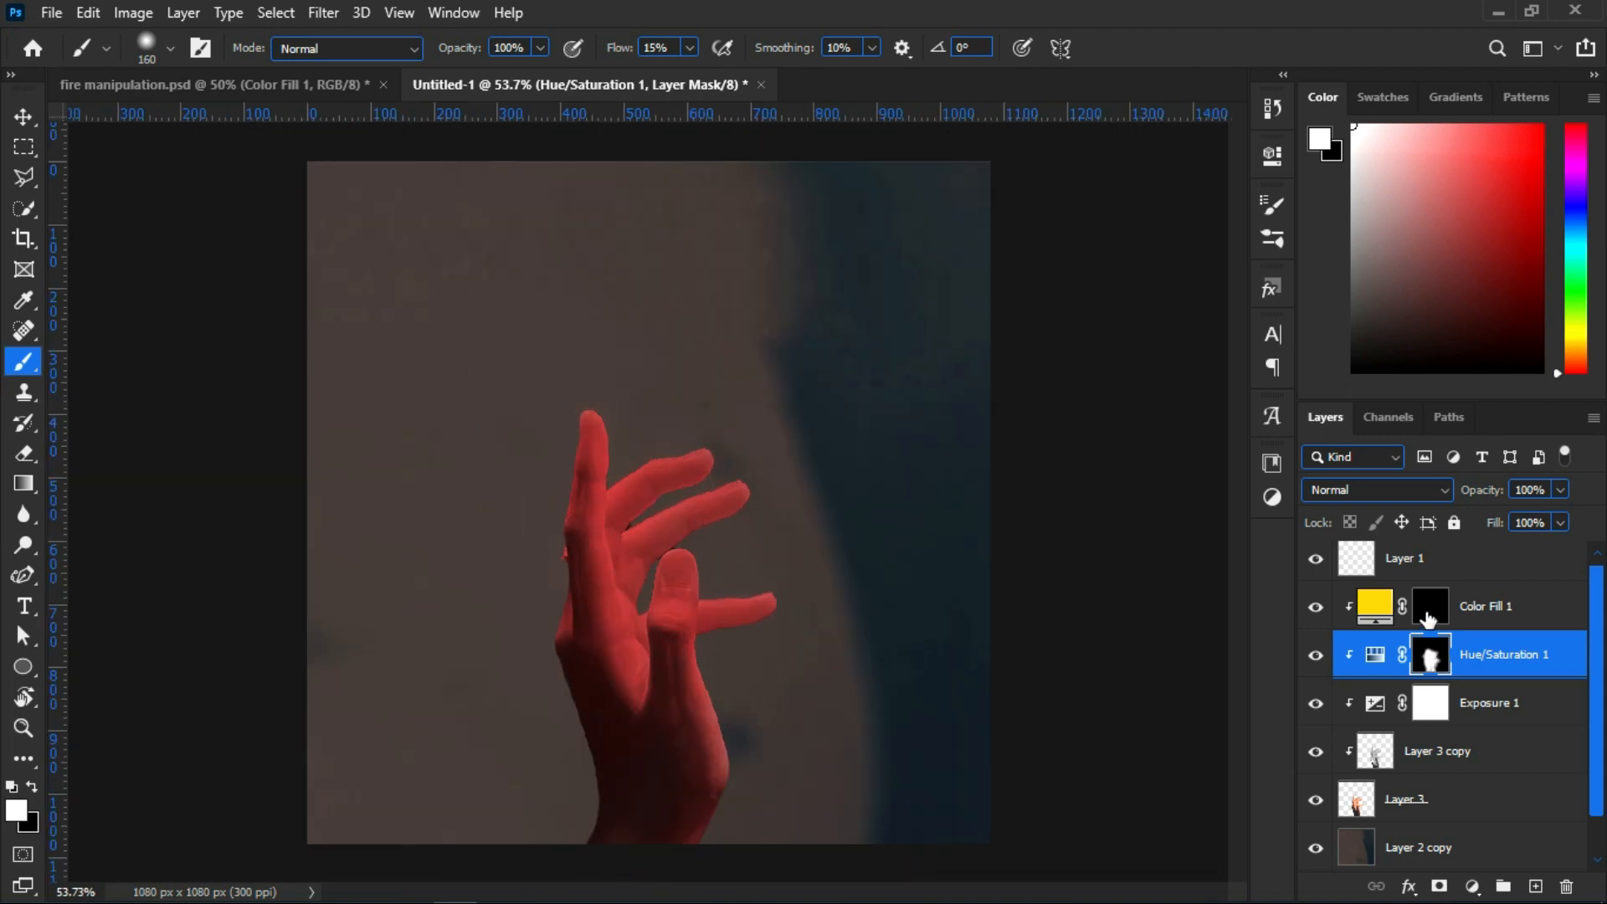
Paint on the Color Fill 1 mask to reveal yellow over the bent fingers, thumb and outer wrist
key("alt+bracketright")
mouse_move(574, 556)
left_mouse_down()
mouse_move(570, 421)
mouse_move(642, 484)
mouse_move(696, 501)
mouse_move(696, 649)
mouse_move(701, 558)
mouse_move(746, 578)
mouse_move(711, 841)
mouse_move(634, 865)
mouse_move(626, 848)
mouse_move(694, 712)
mouse_move(606, 675)
mouse_move(639, 599)
mouse_move(619, 712)
mouse_move(641, 453)
mouse_move(650, 536)
mouse_move(502, 469)
left_mouse_up()
scroll(667, 717, "up", 4)
scroll(692, 714, "down", 2)
key("x")
scroll(484, 595, "up", 3)
left_click_drag(742, 377, 718, 387)
key("x")
scroll(673, 360, "up", 3)
left_click_drag(706, 330, 671, 335)
scroll(691, 335, "up", 3)
mouse_move(757, 272)
left_mouse_down()
mouse_move(702, 324)
mouse_move(729, 393)
mouse_move(586, 678)
mouse_move(862, 650)
mouse_move(608, 553)
mouse_move(591, 698)
left_mouse_up()
scroll(624, 535, "down", 2)
scroll(645, 438, "up", 1)
left_click_drag(624, 251, 499, 183)
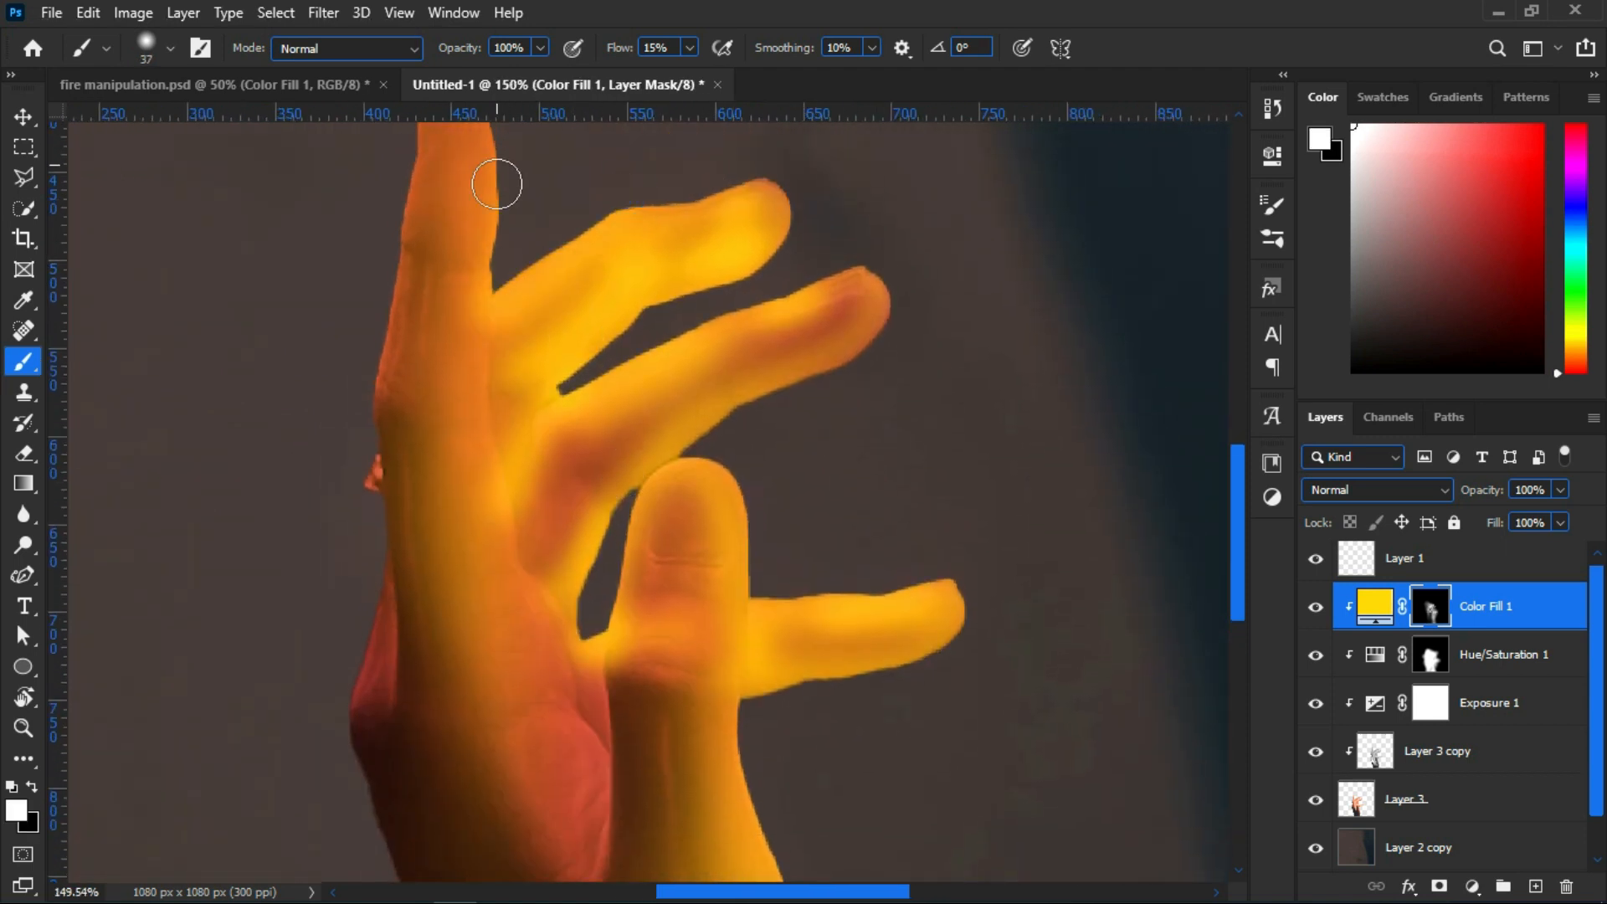
Extend the yellow on the Color Fill 1 mask along the upright finger, the palm's edges and the thumb base, undoing one stray stroke
scroll(499, 183, "up", 2)
left_click_drag(495, 326, 382, 481)
scroll(382, 481, "down", 5)
mouse_move(385, 318)
left_mouse_down()
mouse_move(404, 583)
mouse_move(375, 596)
left_mouse_up()
scroll(535, 309, "down", 3)
mouse_move(535, 309)
left_mouse_down()
mouse_move(525, 557)
mouse_move(519, 327)
mouse_move(595, 549)
left_mouse_up()
key("ctrl+z")
mouse_move(518, 330)
left_mouse_down()
mouse_move(586, 532)
mouse_move(592, 619)
mouse_move(608, 405)
mouse_move(699, 374)
left_mouse_up()
scroll(699, 374, "down", 5)
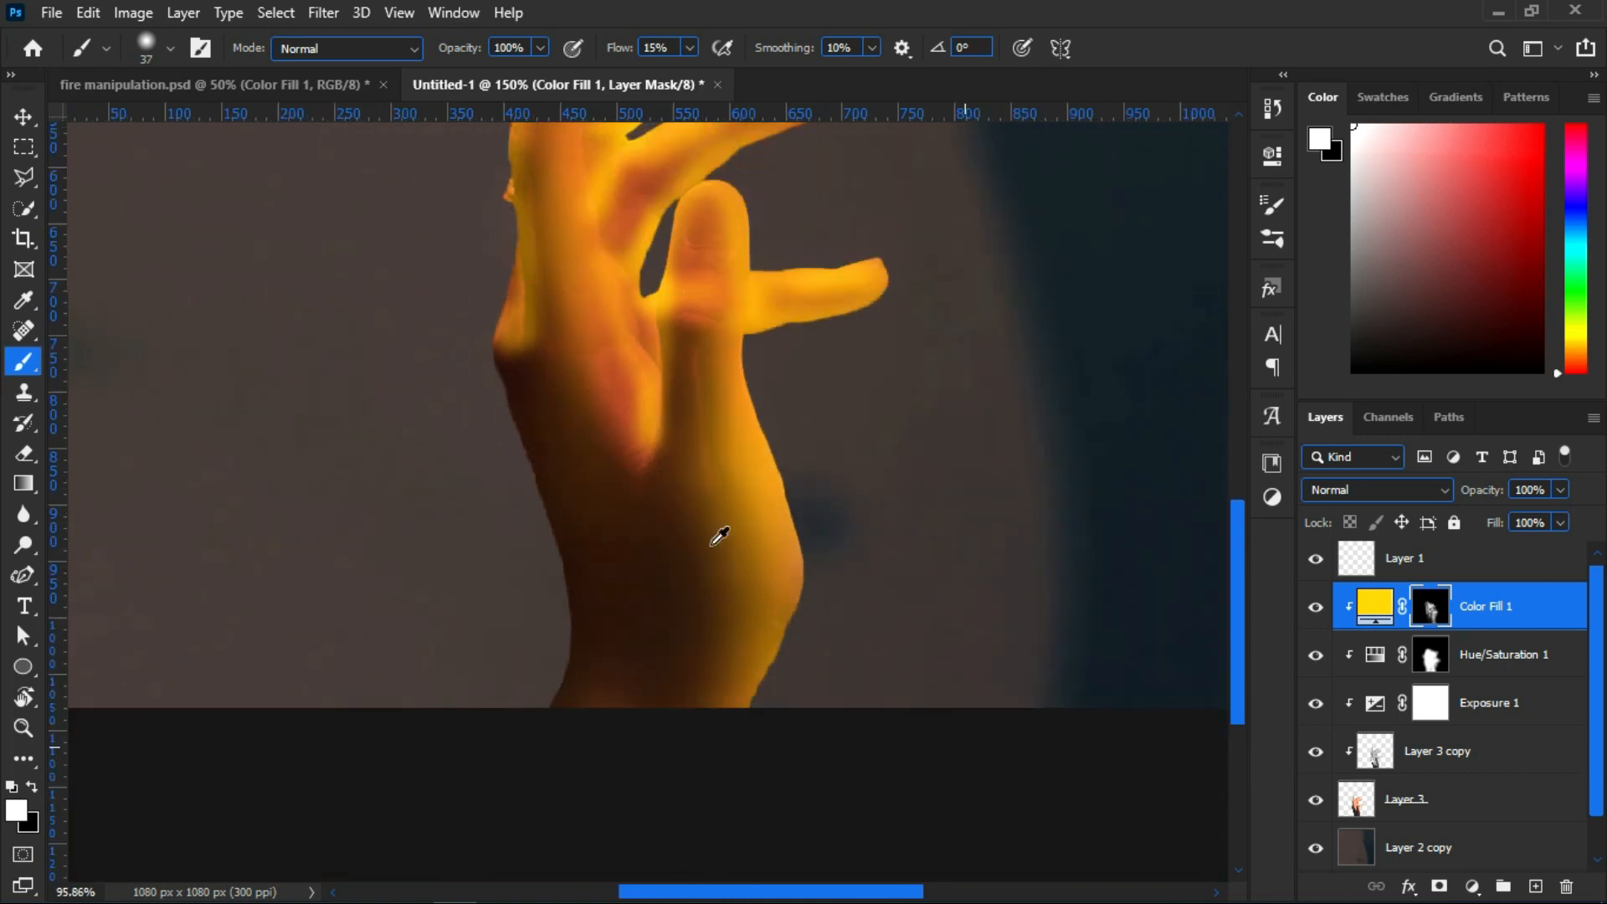
scroll(734, 469, "down", 3)
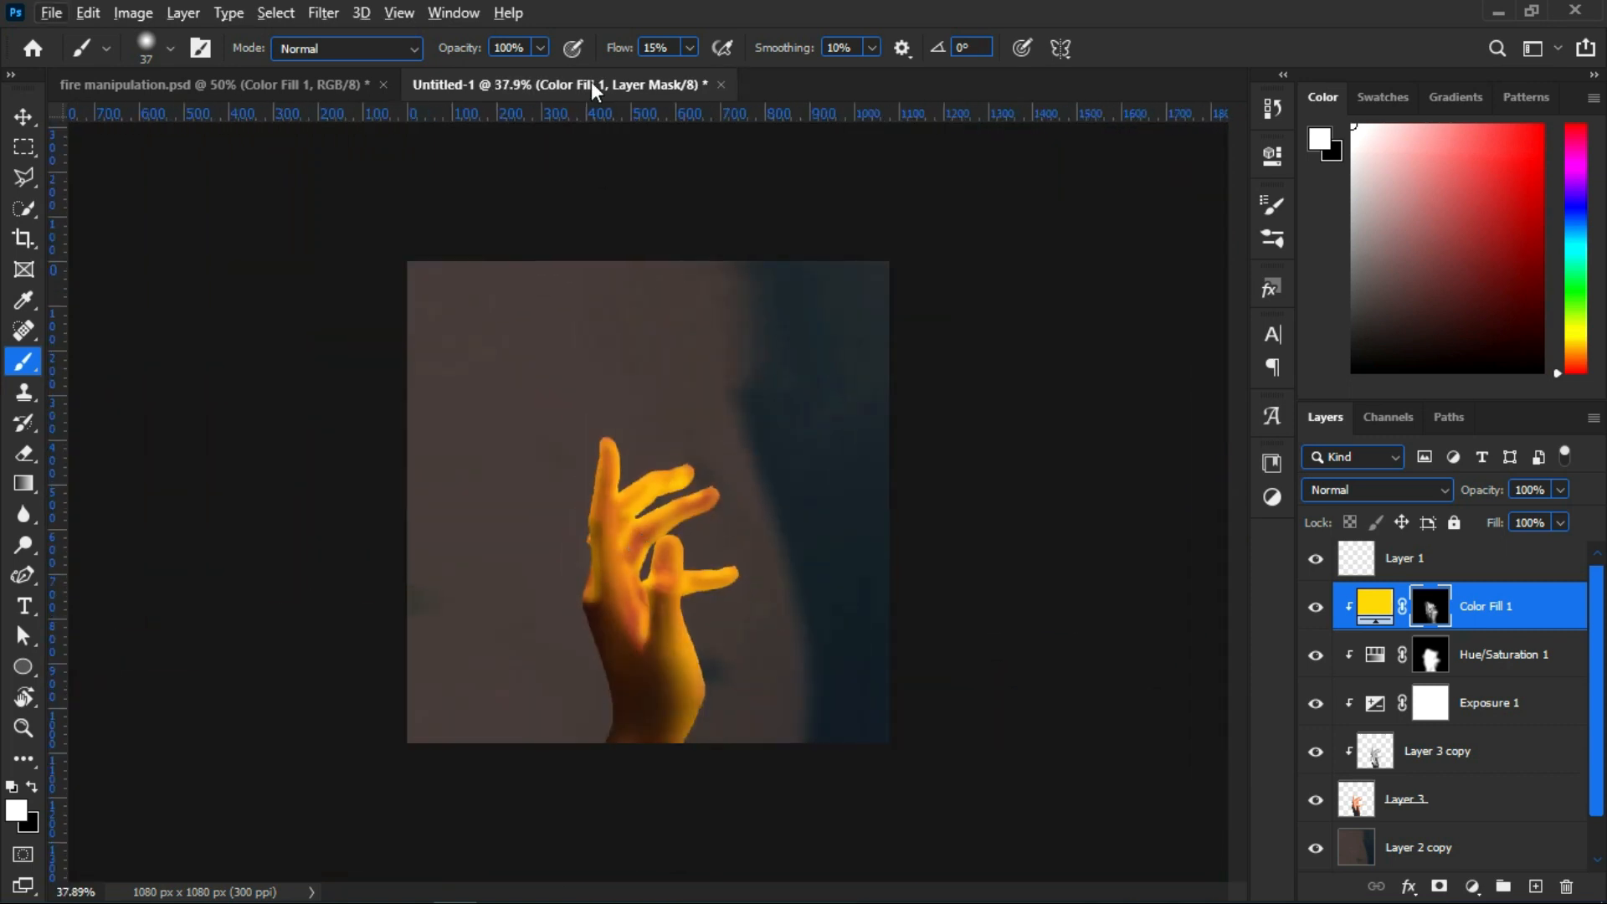
Examine the blend modes and opacities of Hue/Saturation 1, Color Fill 1, Color Balance 1, Layer 3 and Exposure 1 in fire manipulation.psd
left_click(301, 87)
scroll(1491, 736, "down", 3)
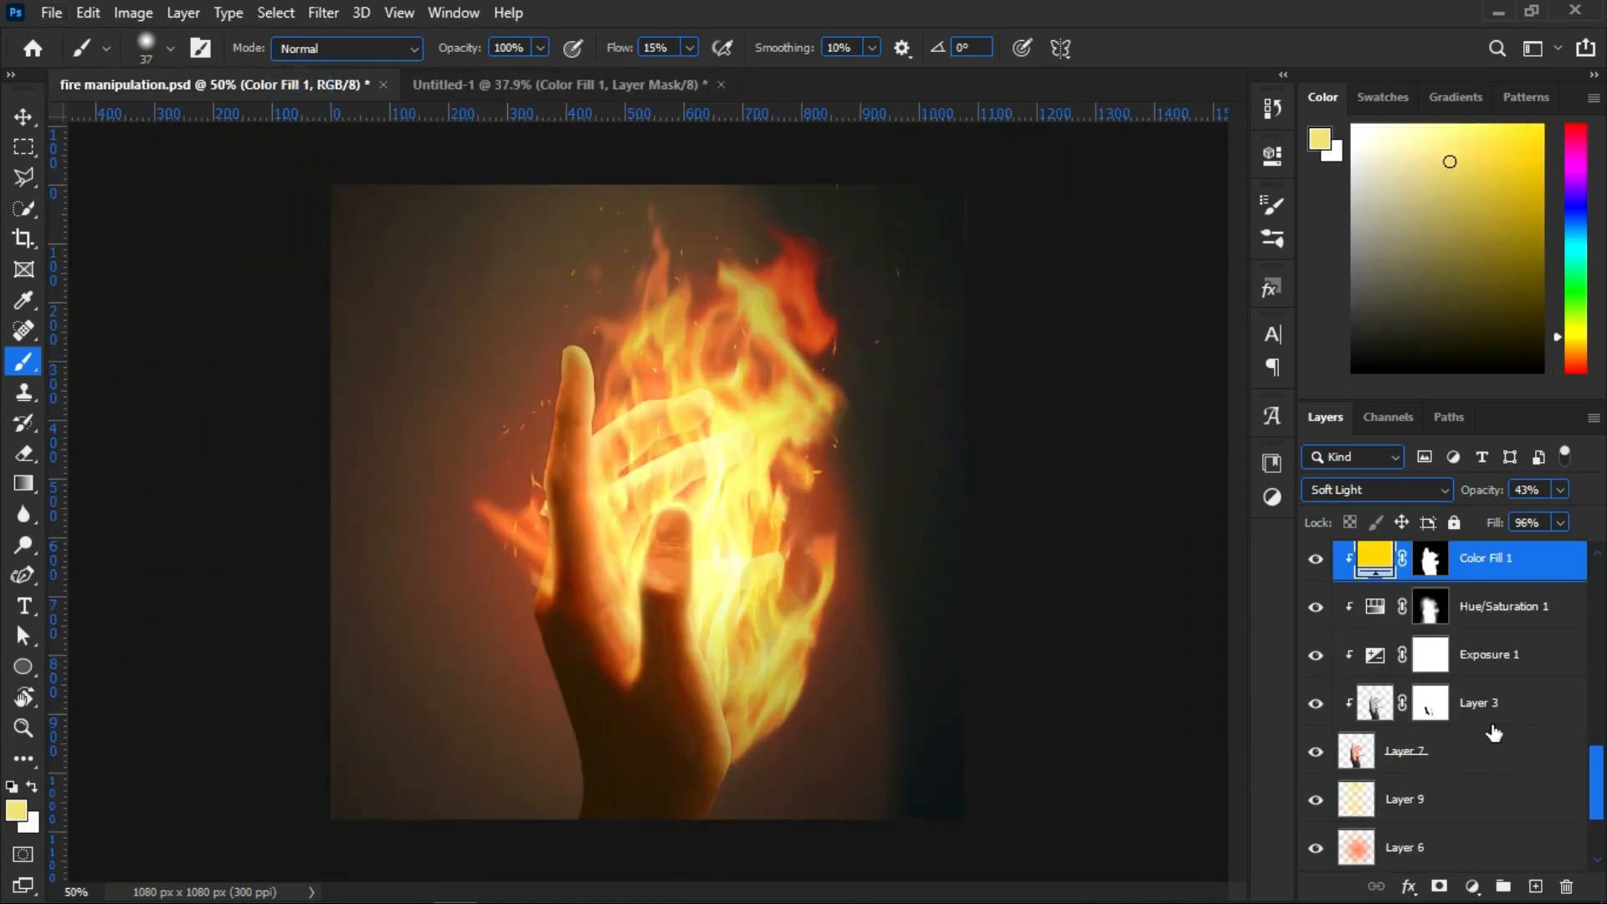
left_click(1516, 609)
scroll(1511, 636, "down", 1)
scroll(1507, 712, "up", 3)
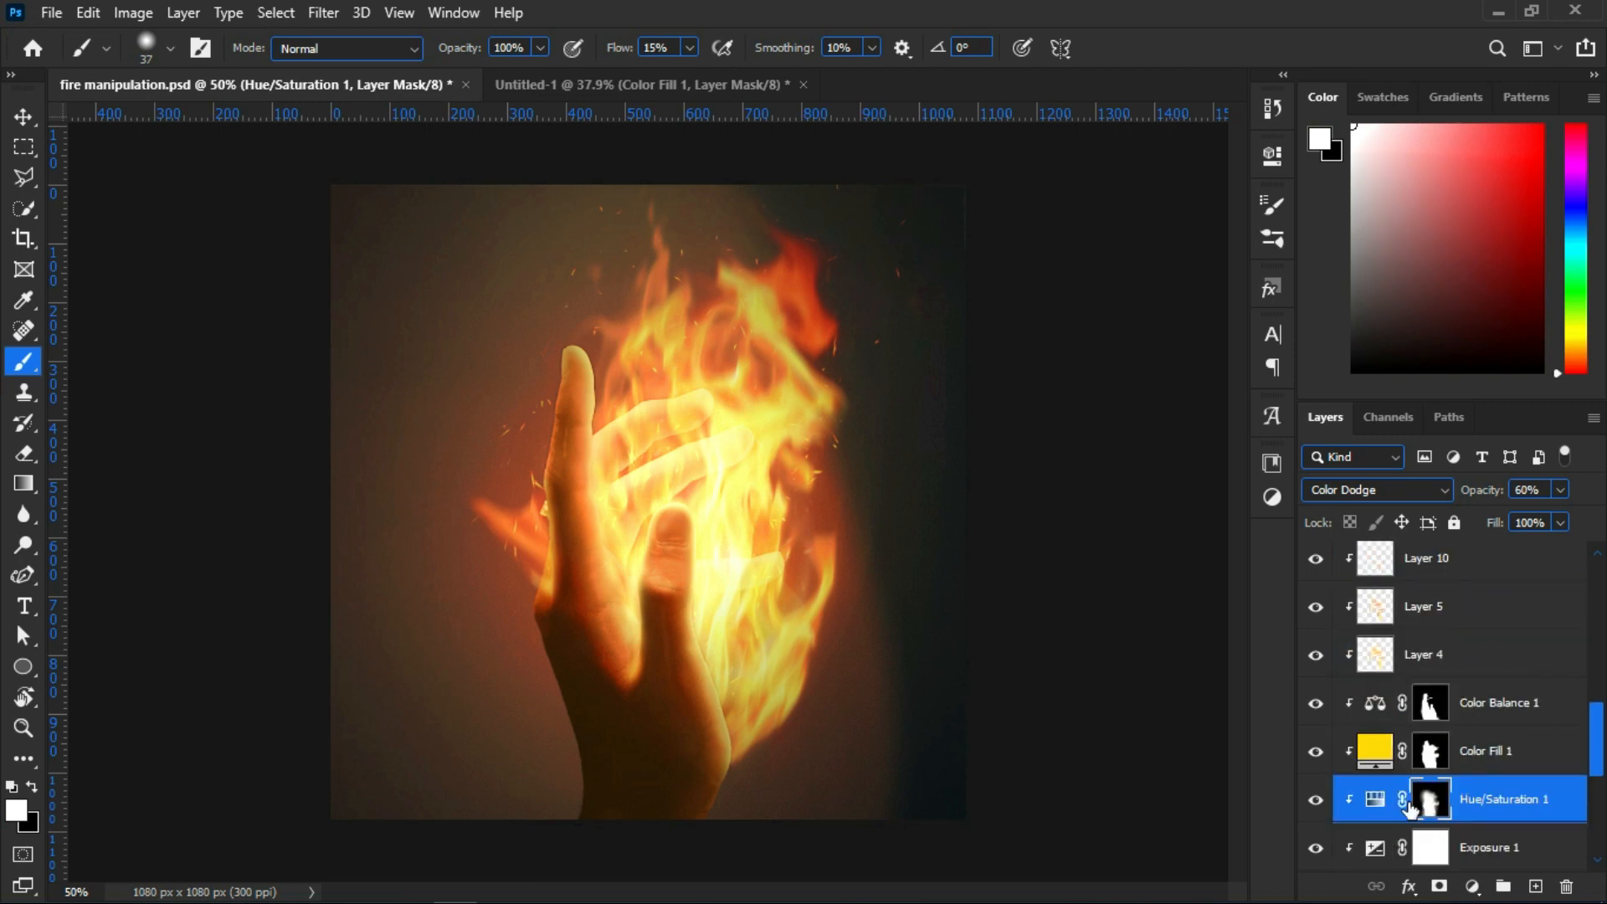
left_click(1503, 757)
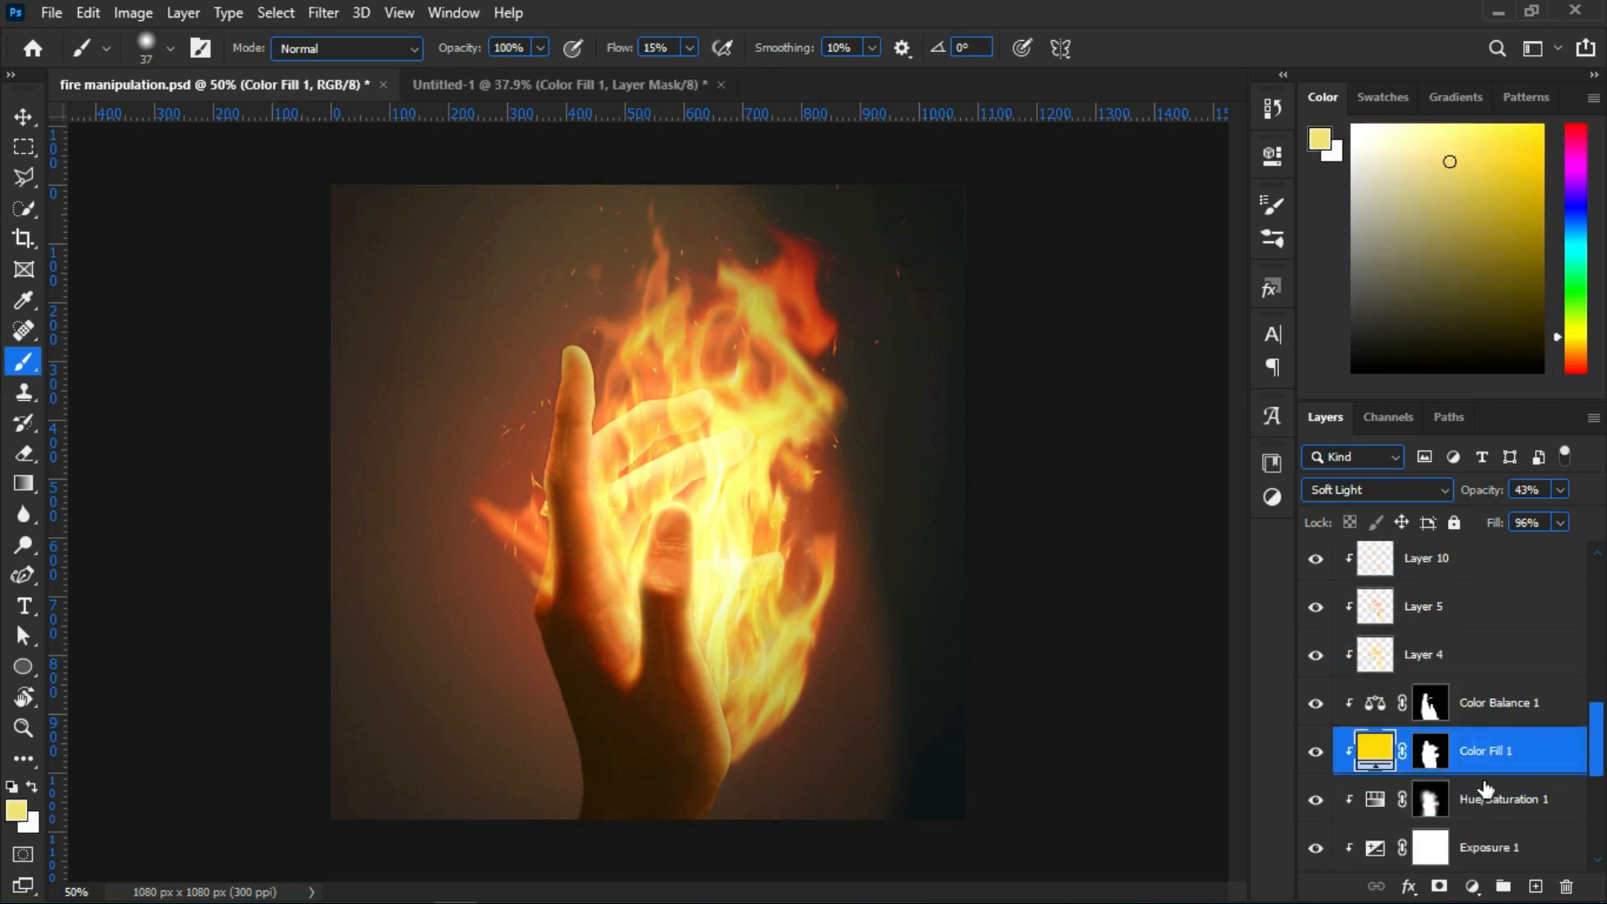
left_click(1515, 703)
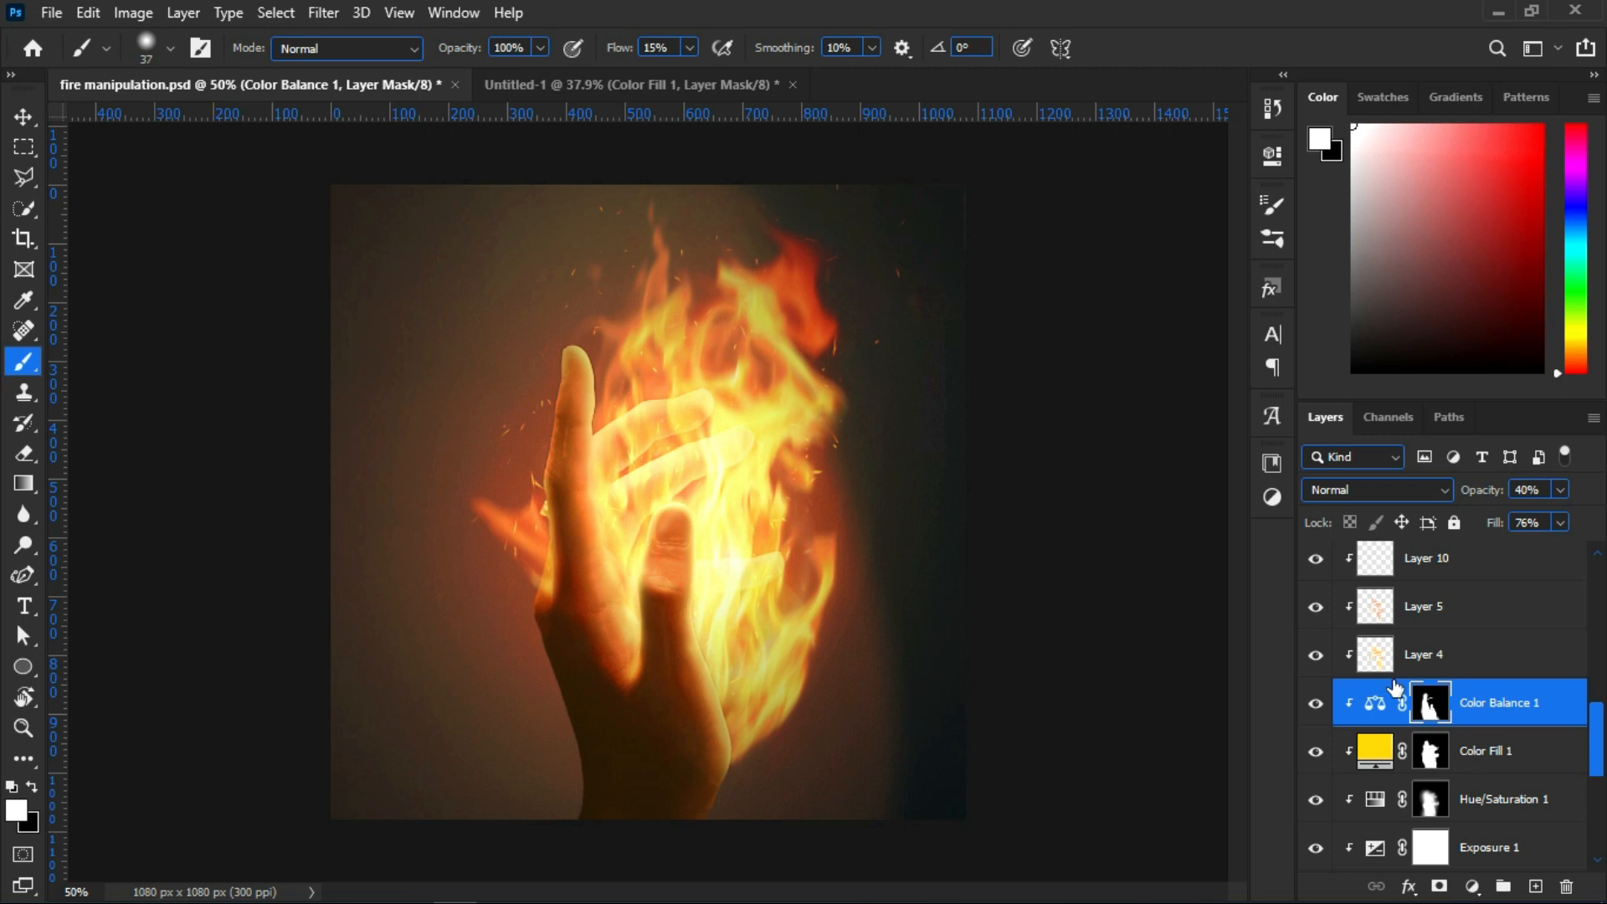
scroll(1367, 748, "down", 2)
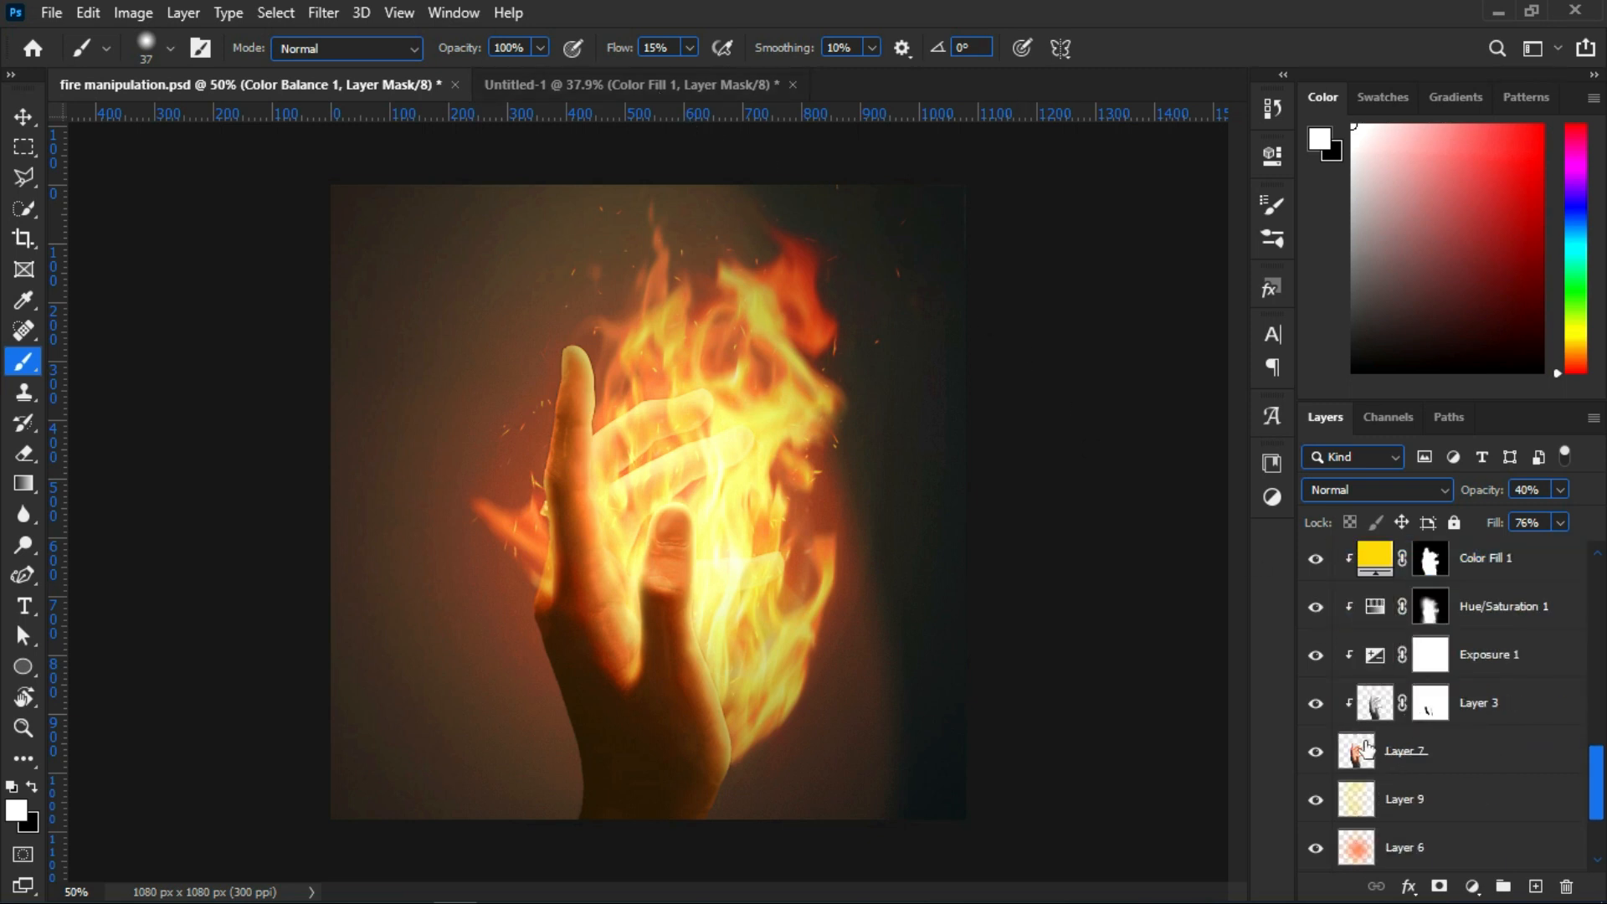
left_click(1473, 705)
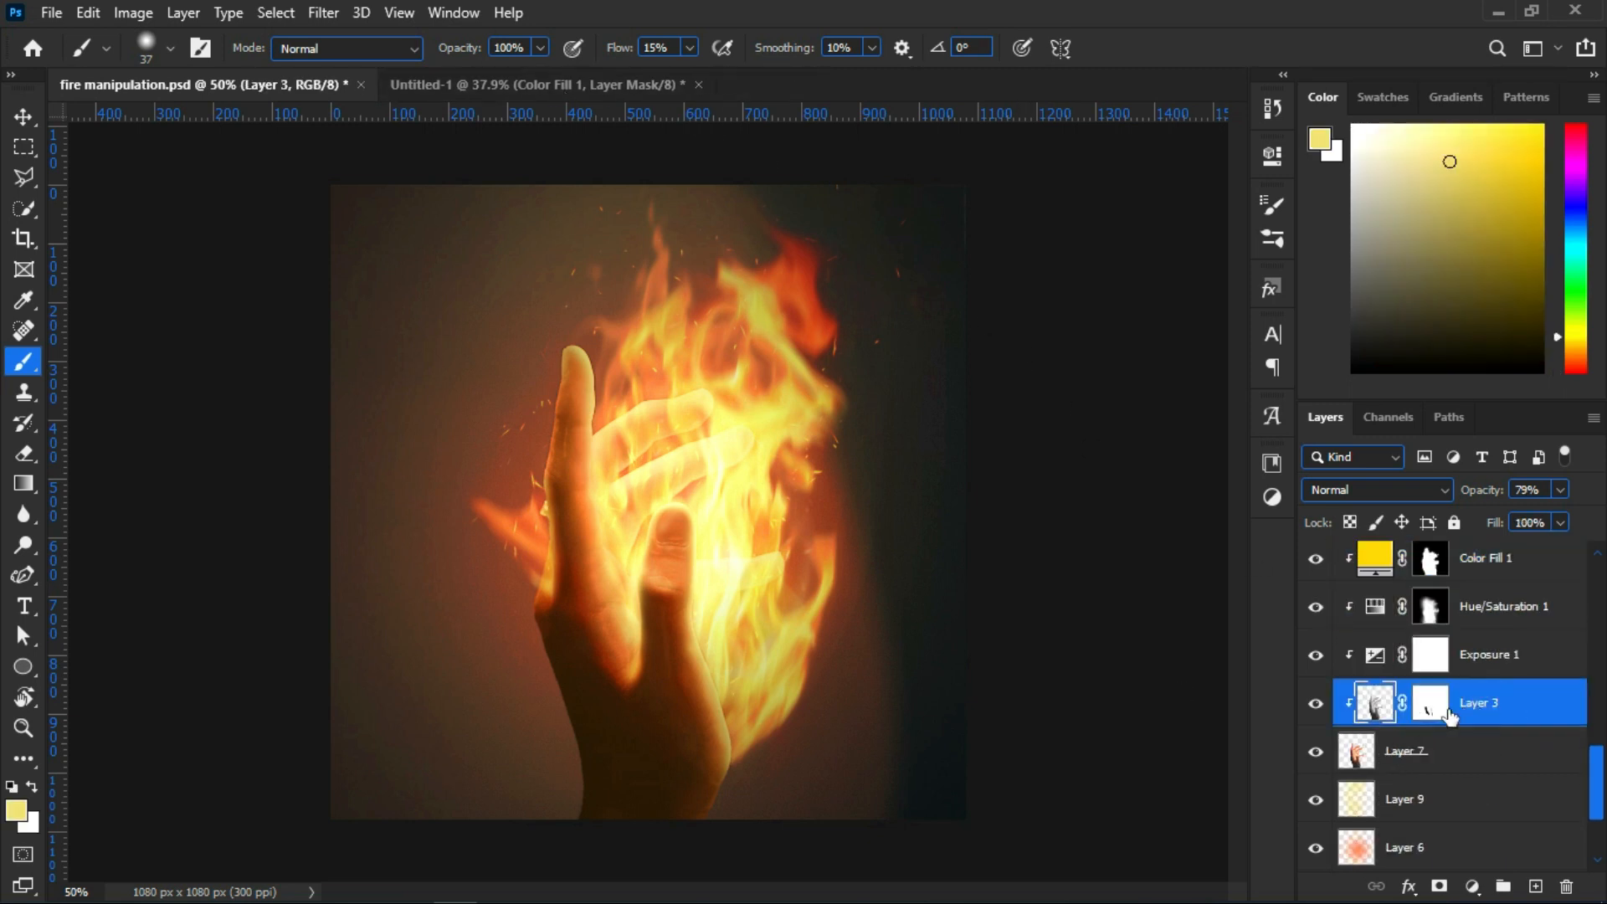
left_click(1507, 661)
In Untitled-1, set the blend mode of Hue/Saturation 1 to Color Dodge
left_click(650, 86)
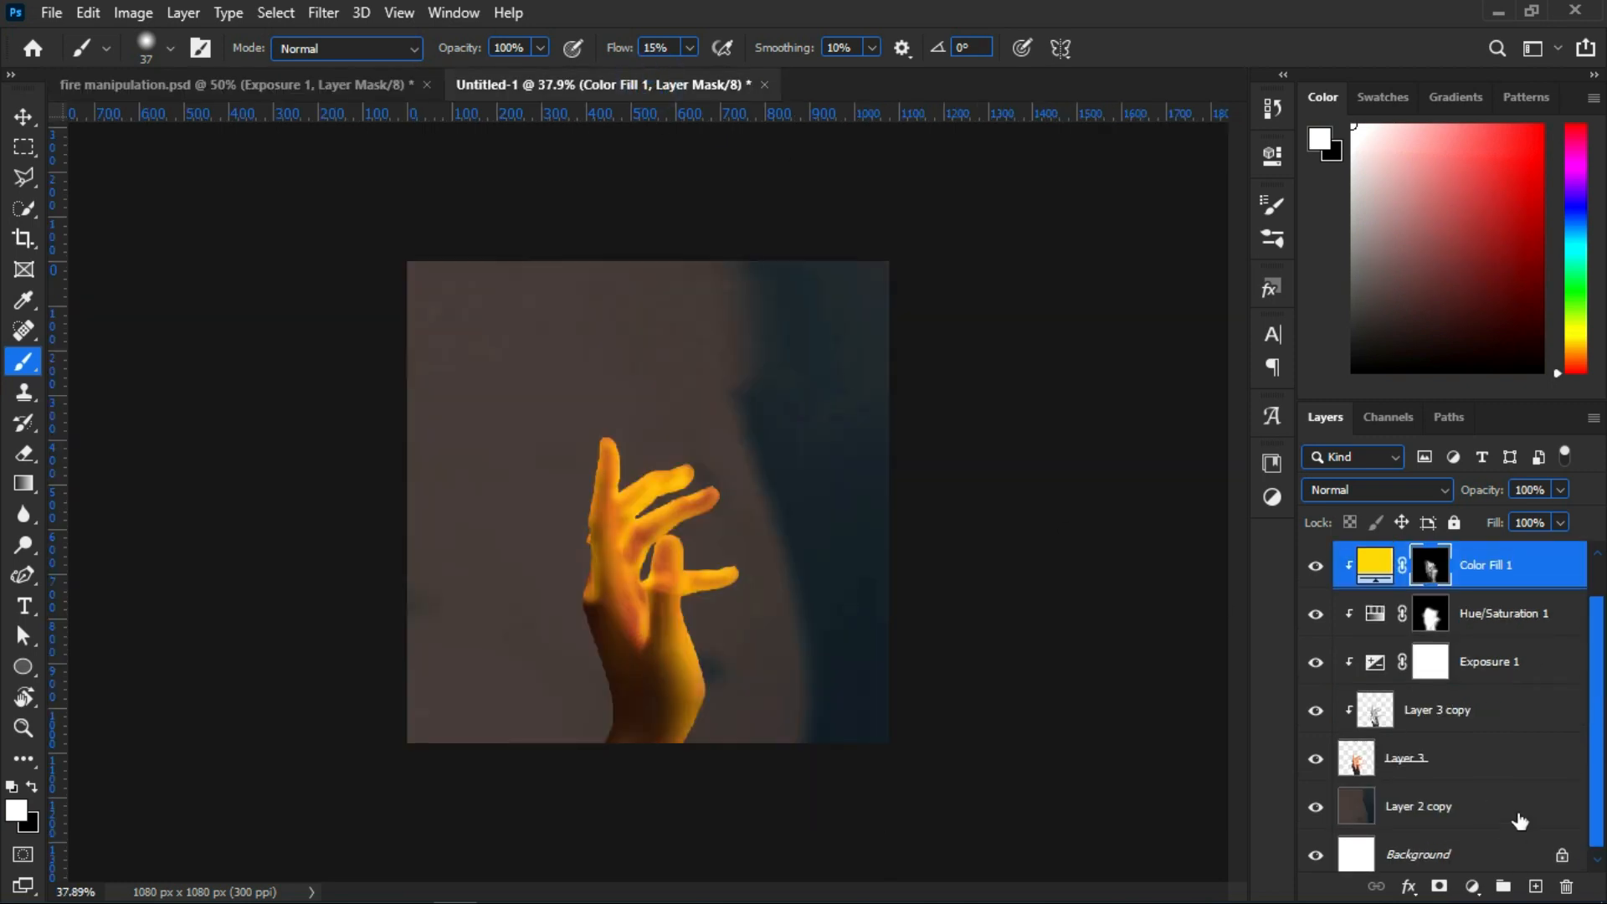
left_click(1530, 634)
left_click(1410, 494)
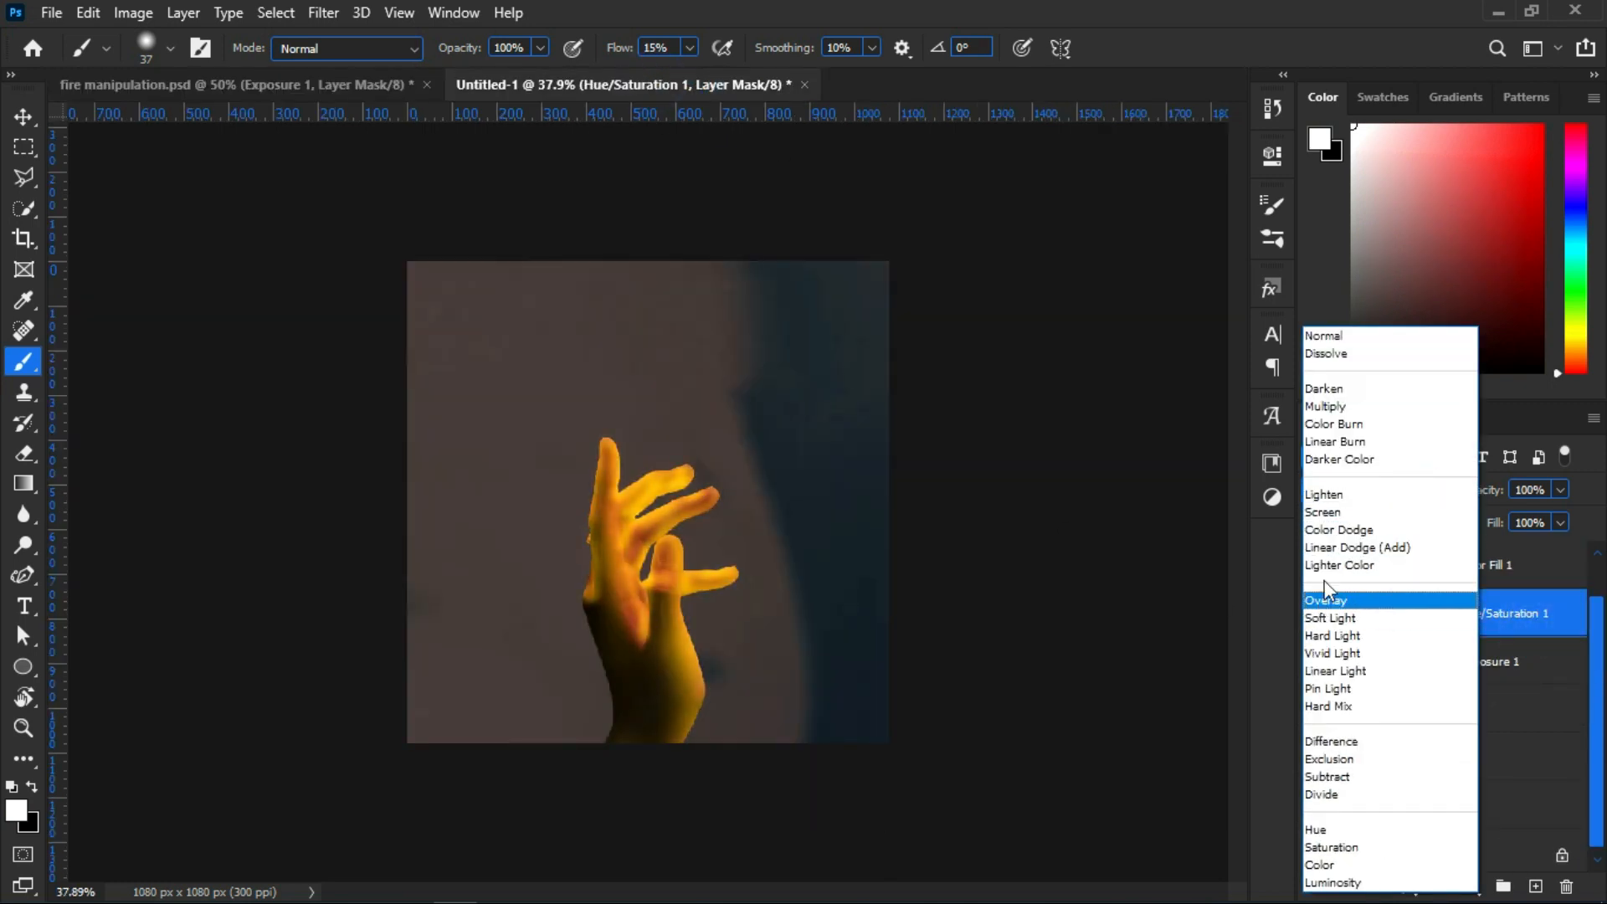
left_click(1377, 529)
key("alt+v")
left_click(735, 630)
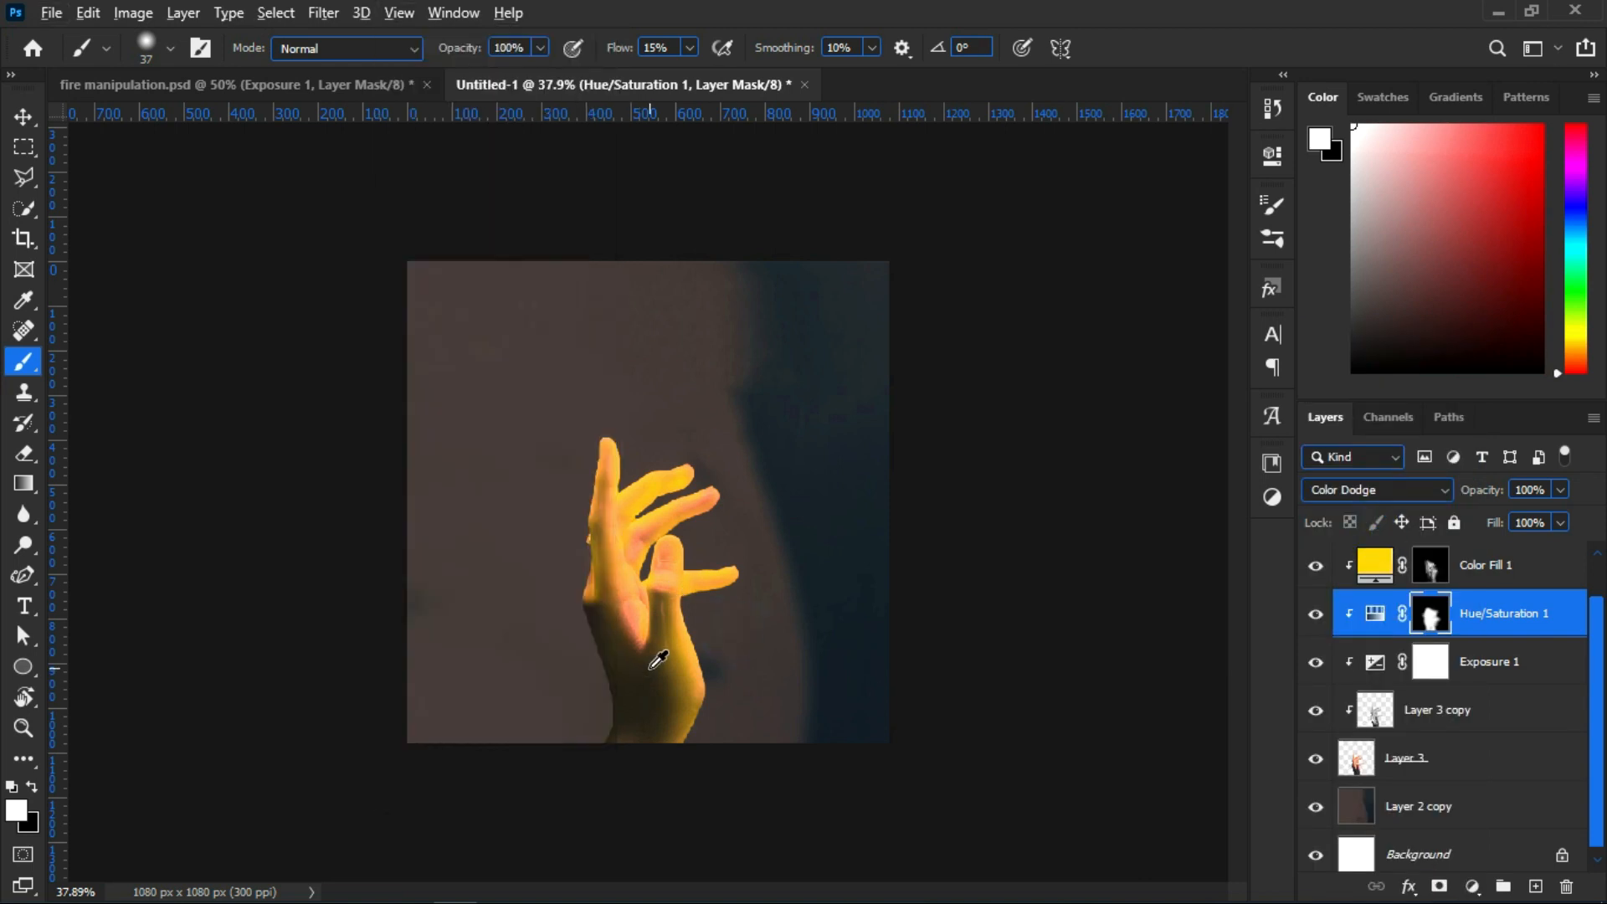
Set the blend mode of Color Fill 1 to Soft Light and make its layer mask active
key("alt+]")
scroll(653, 666, "up", 7)
scroll(660, 660, "down", 3)
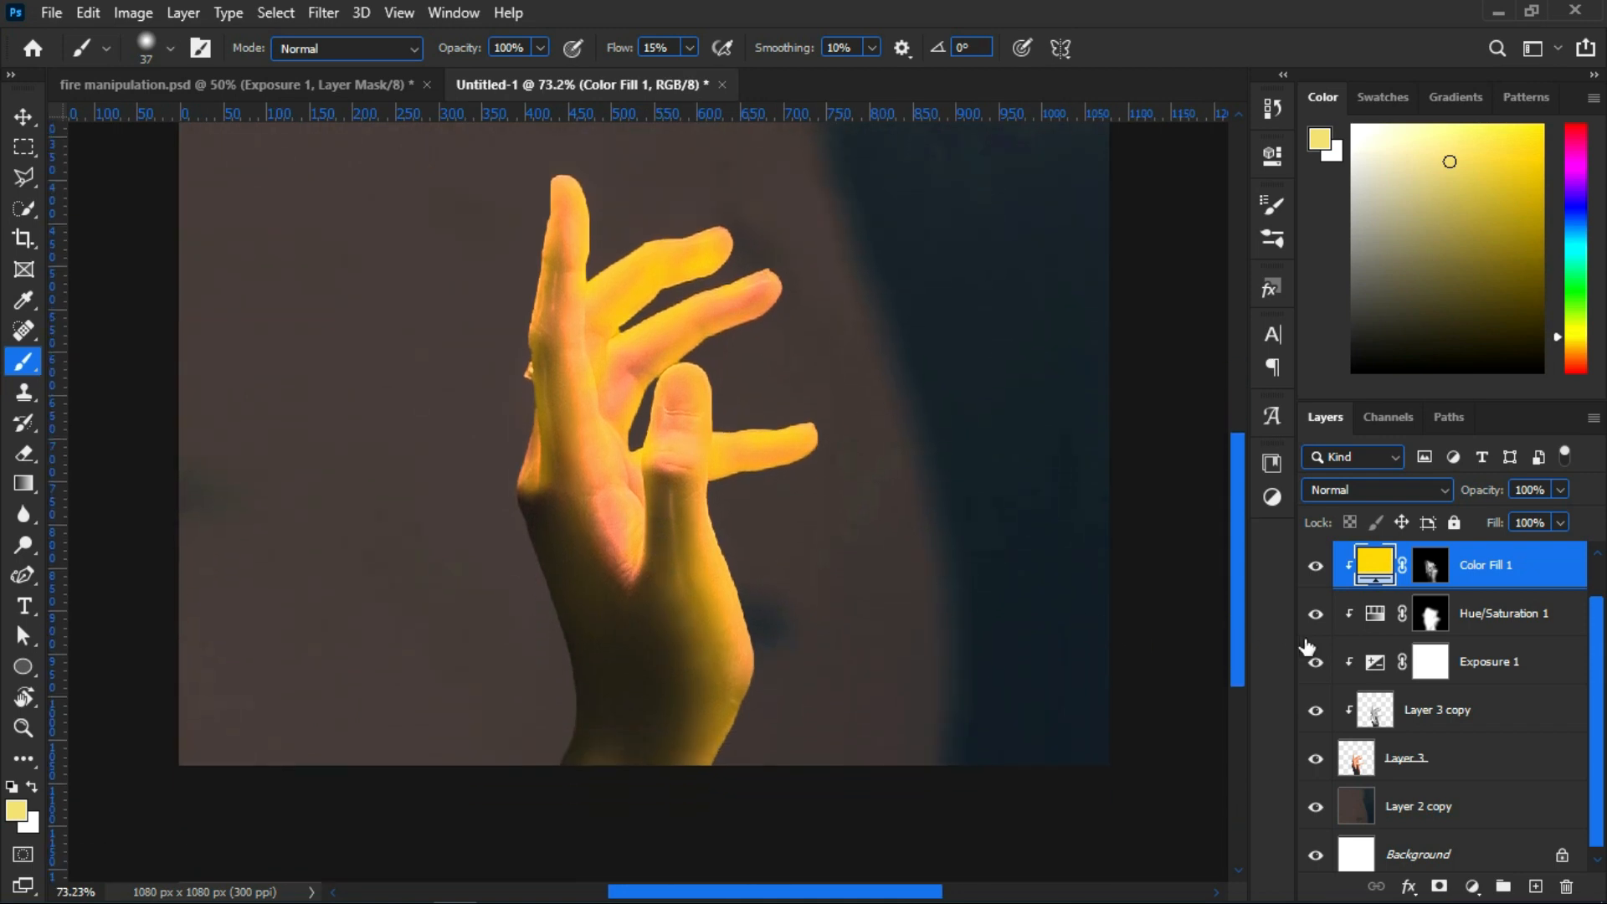
left_click(1377, 489)
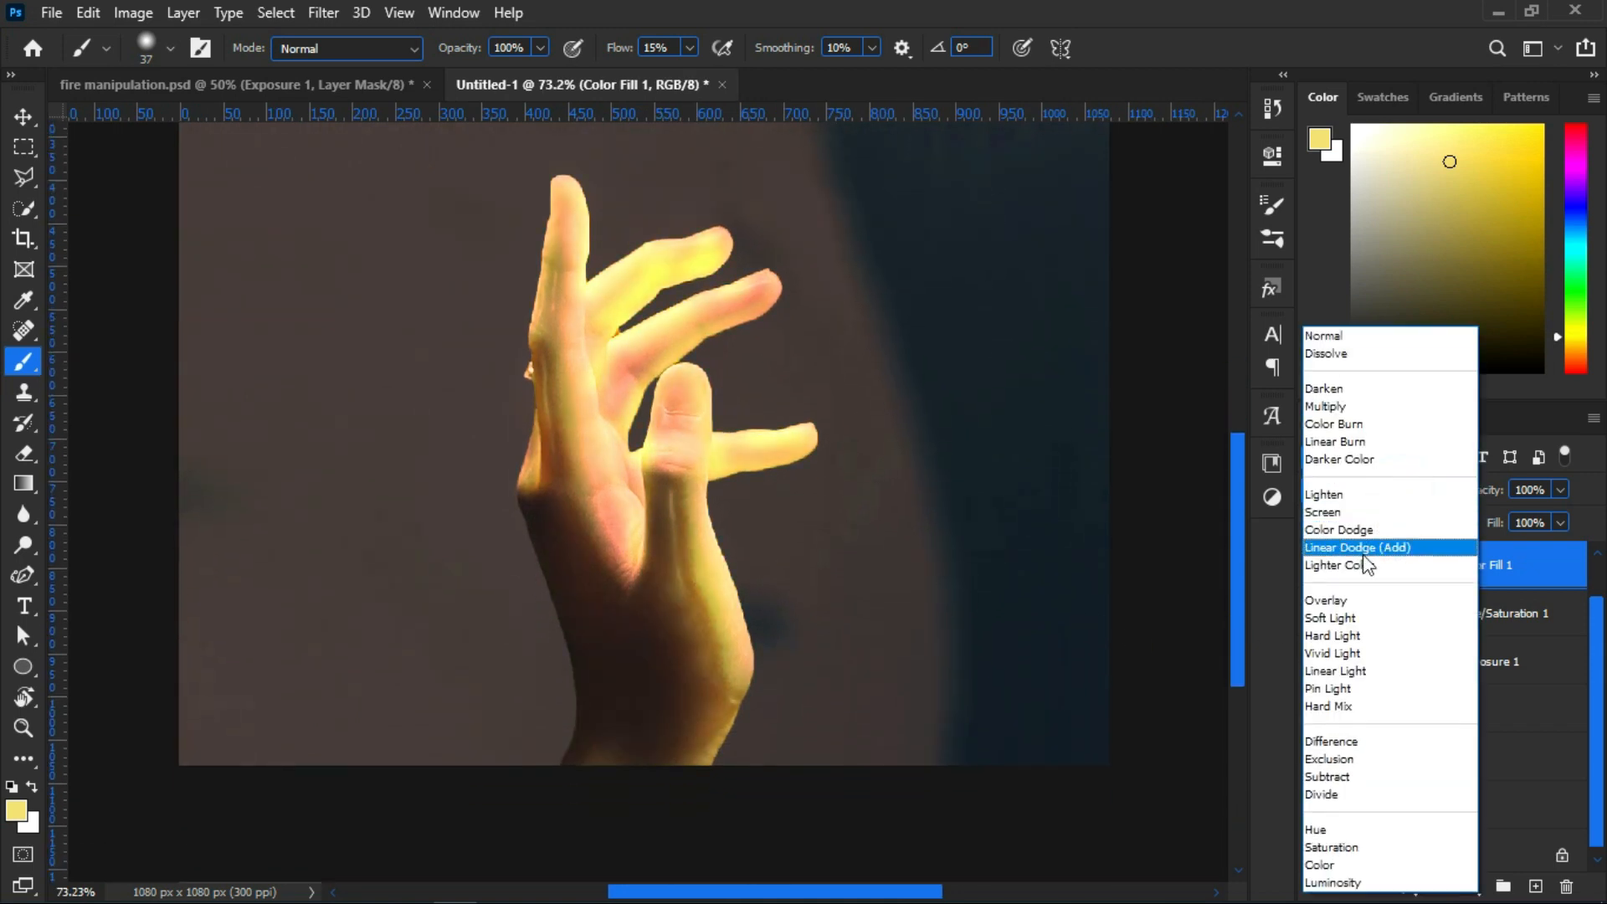
left_click(1336, 620)
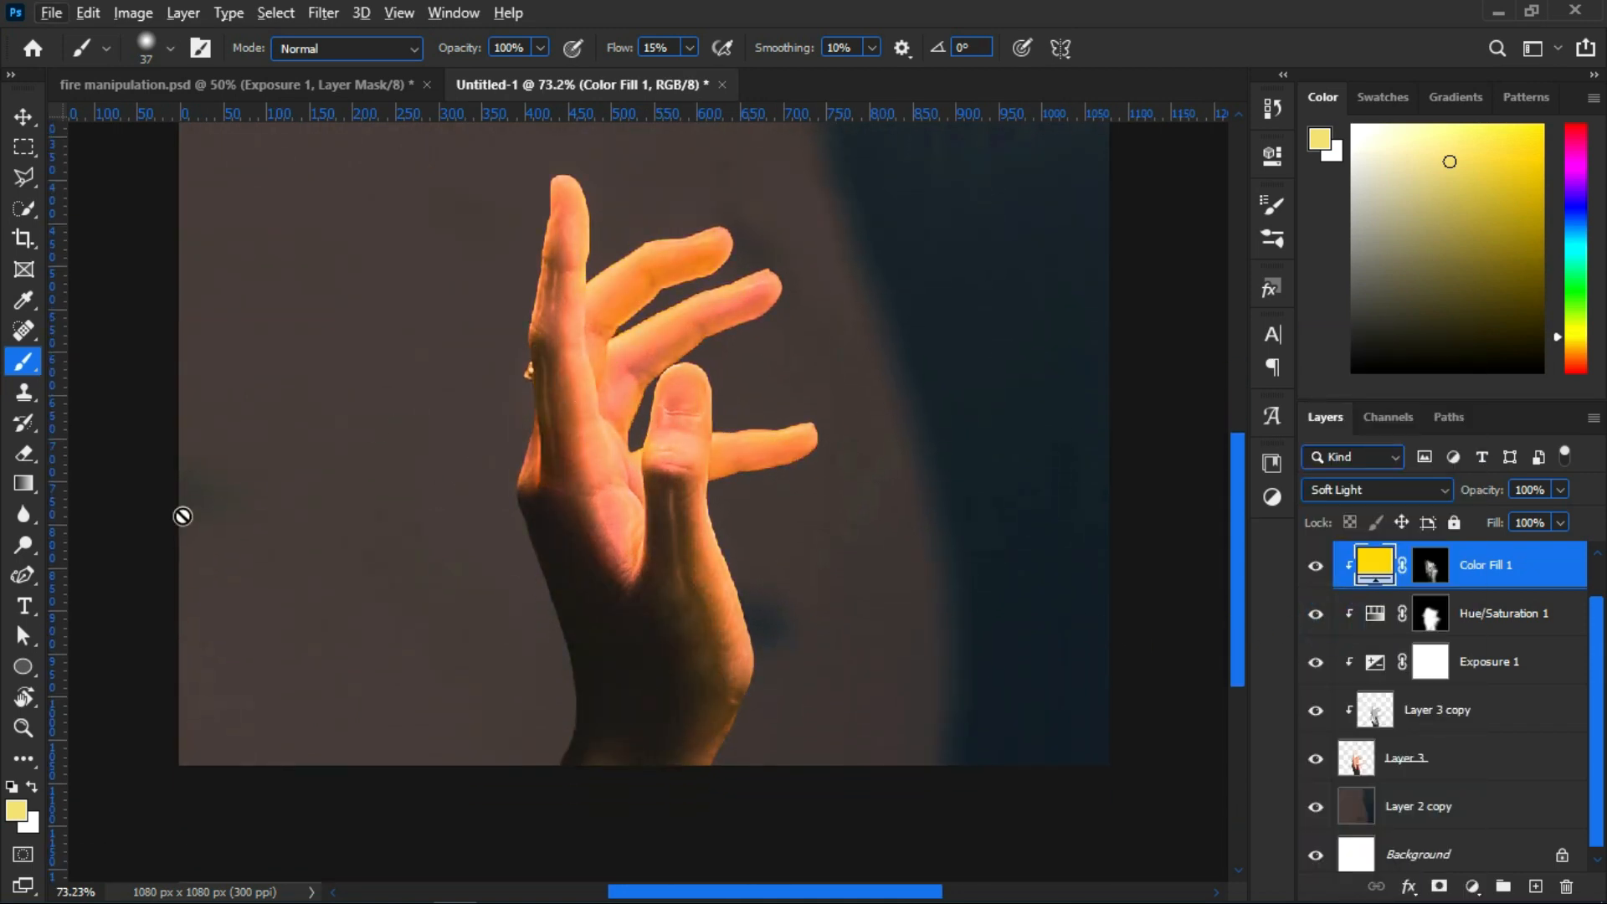
left_click(24, 116)
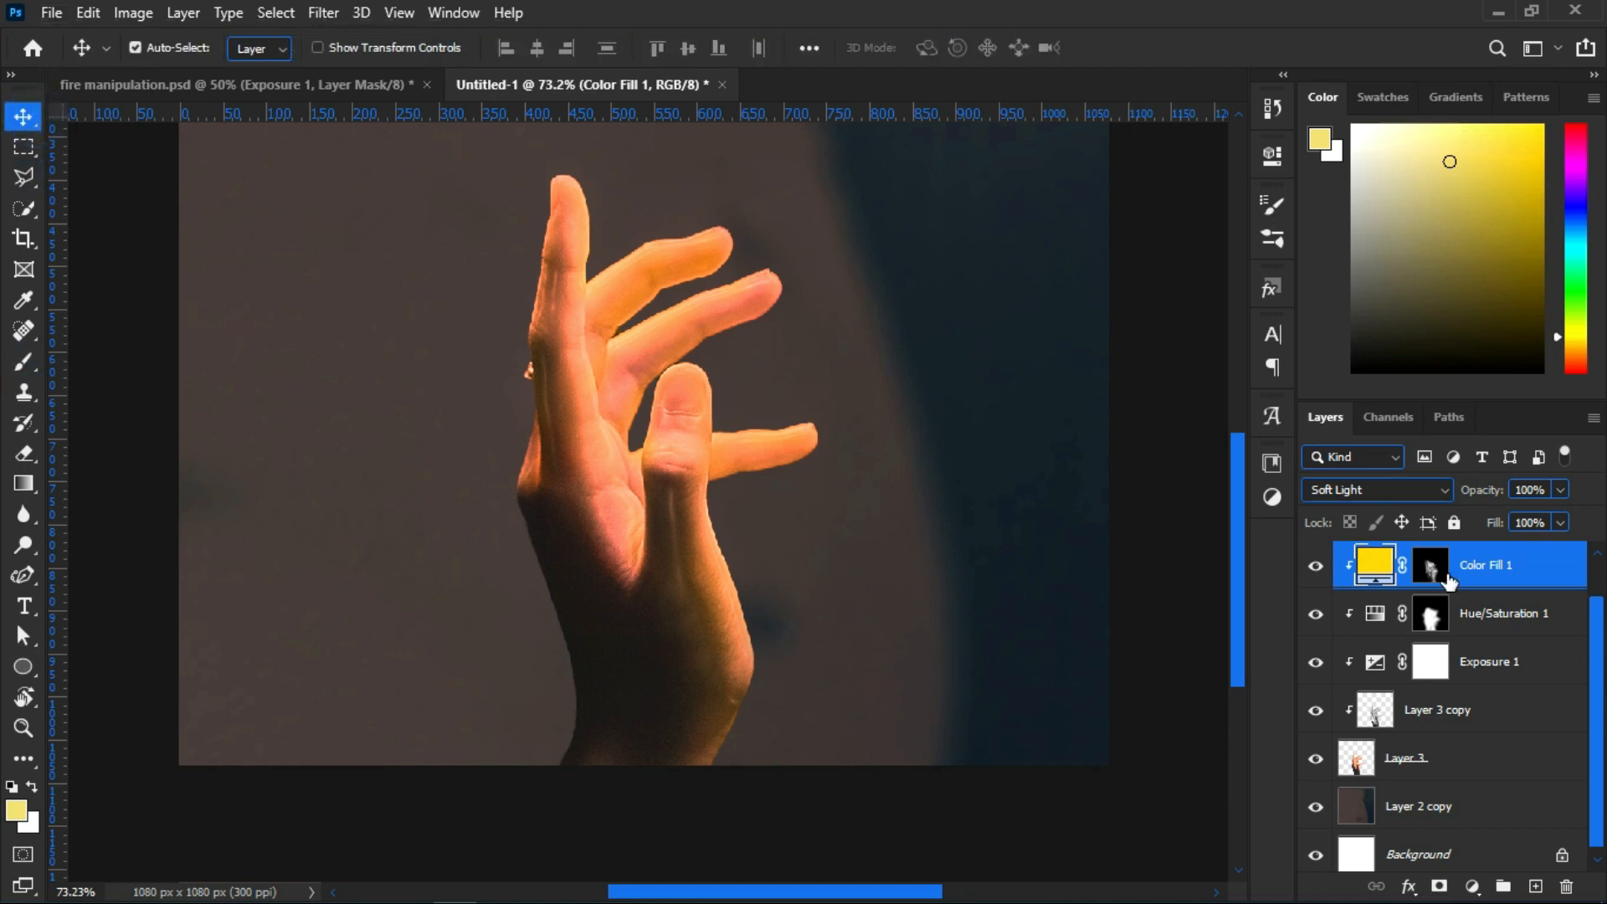
left_click(1446, 576)
Check the grading layers in fire manipulation.psd and, in Untitled-1, paint white on the Hue/Saturation 1 mask along the palm's outer edge
left_click(381, 85)
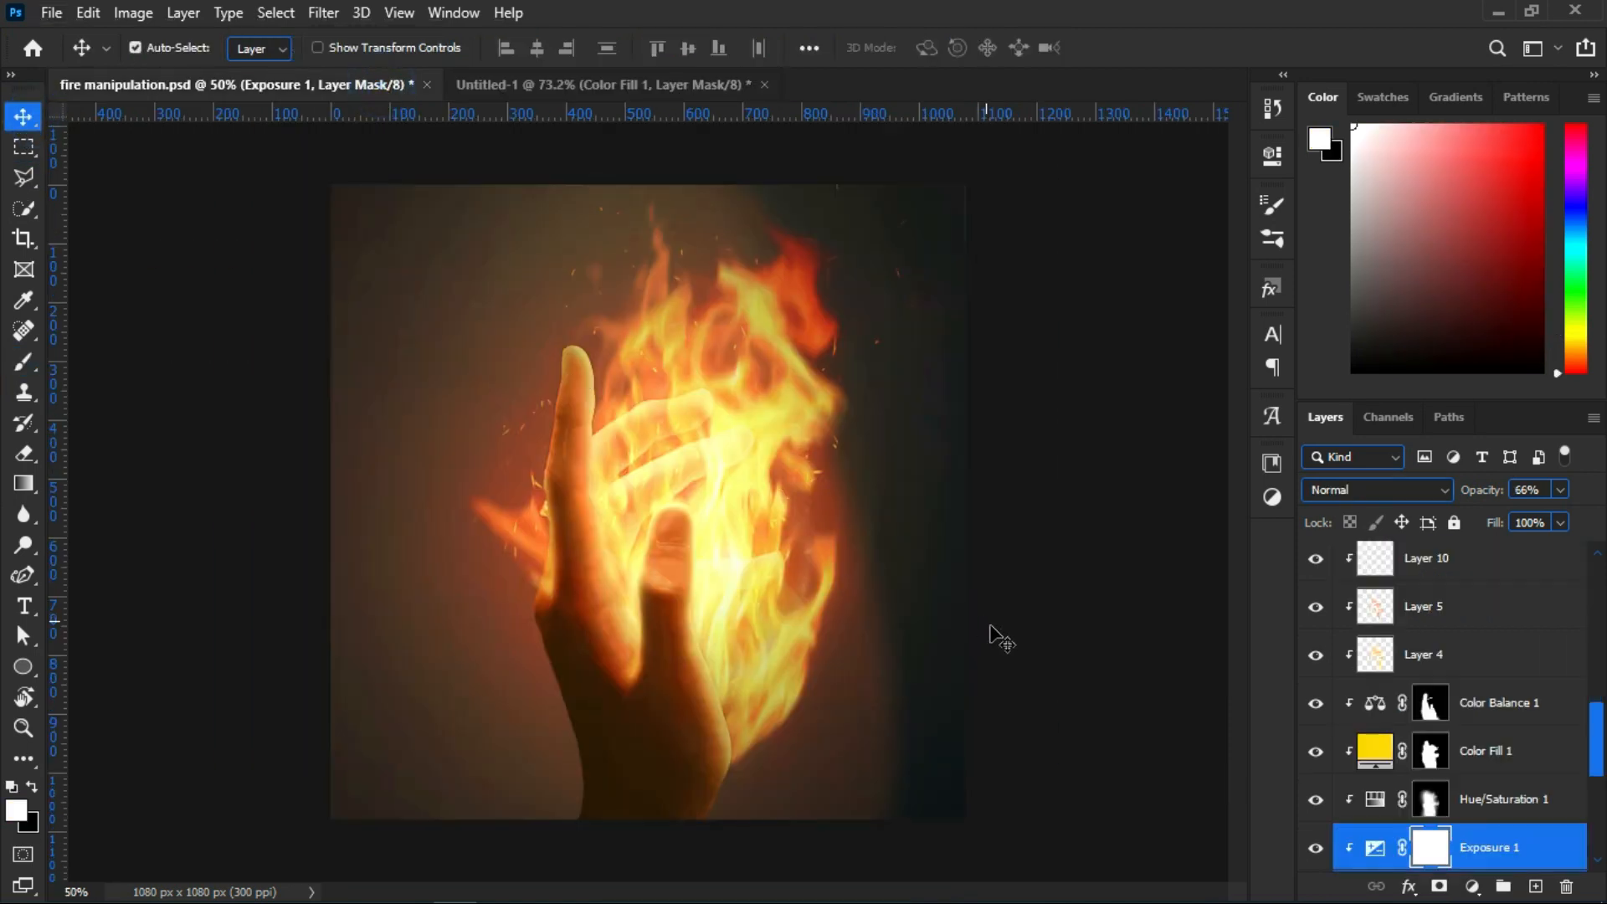
scroll(1419, 803, "down", 2)
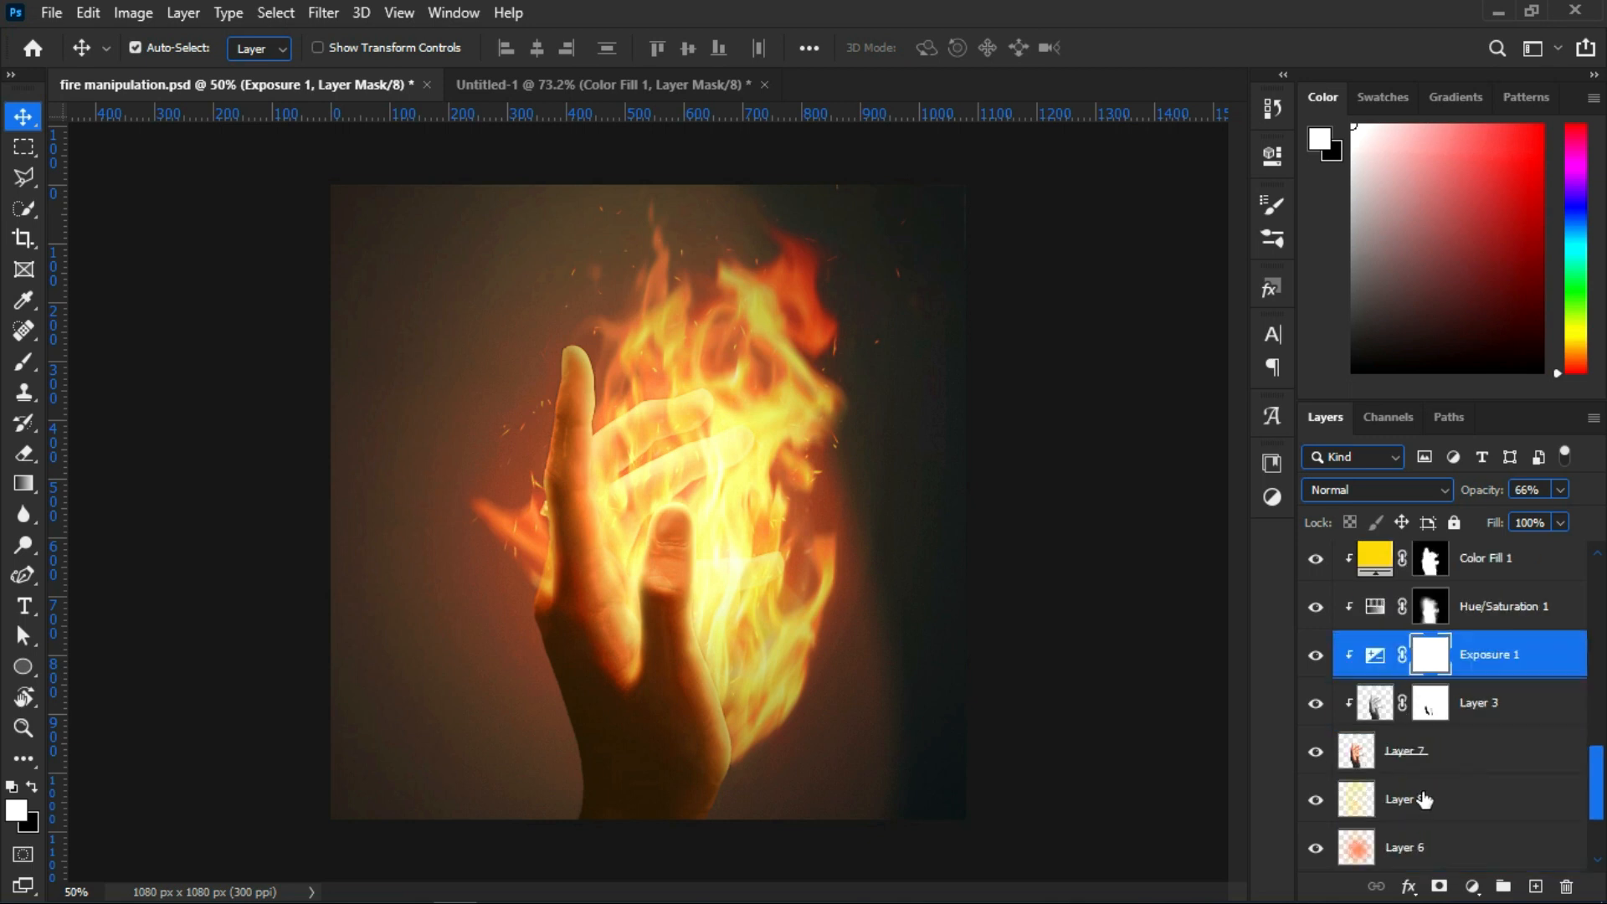
left_click(595, 84)
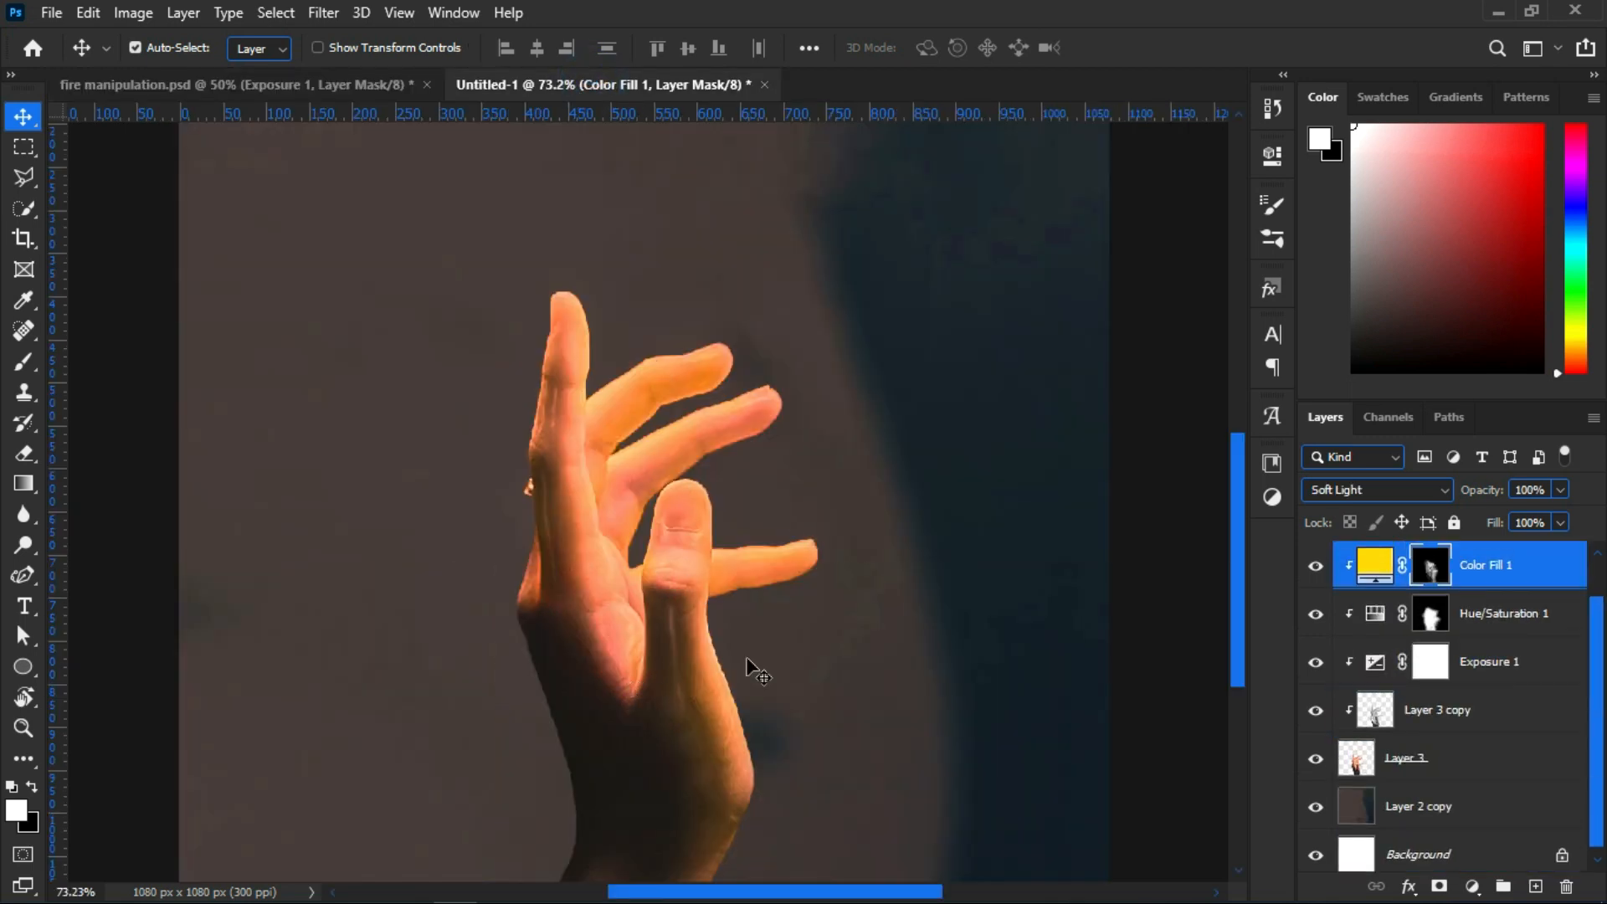
left_click(1432, 615)
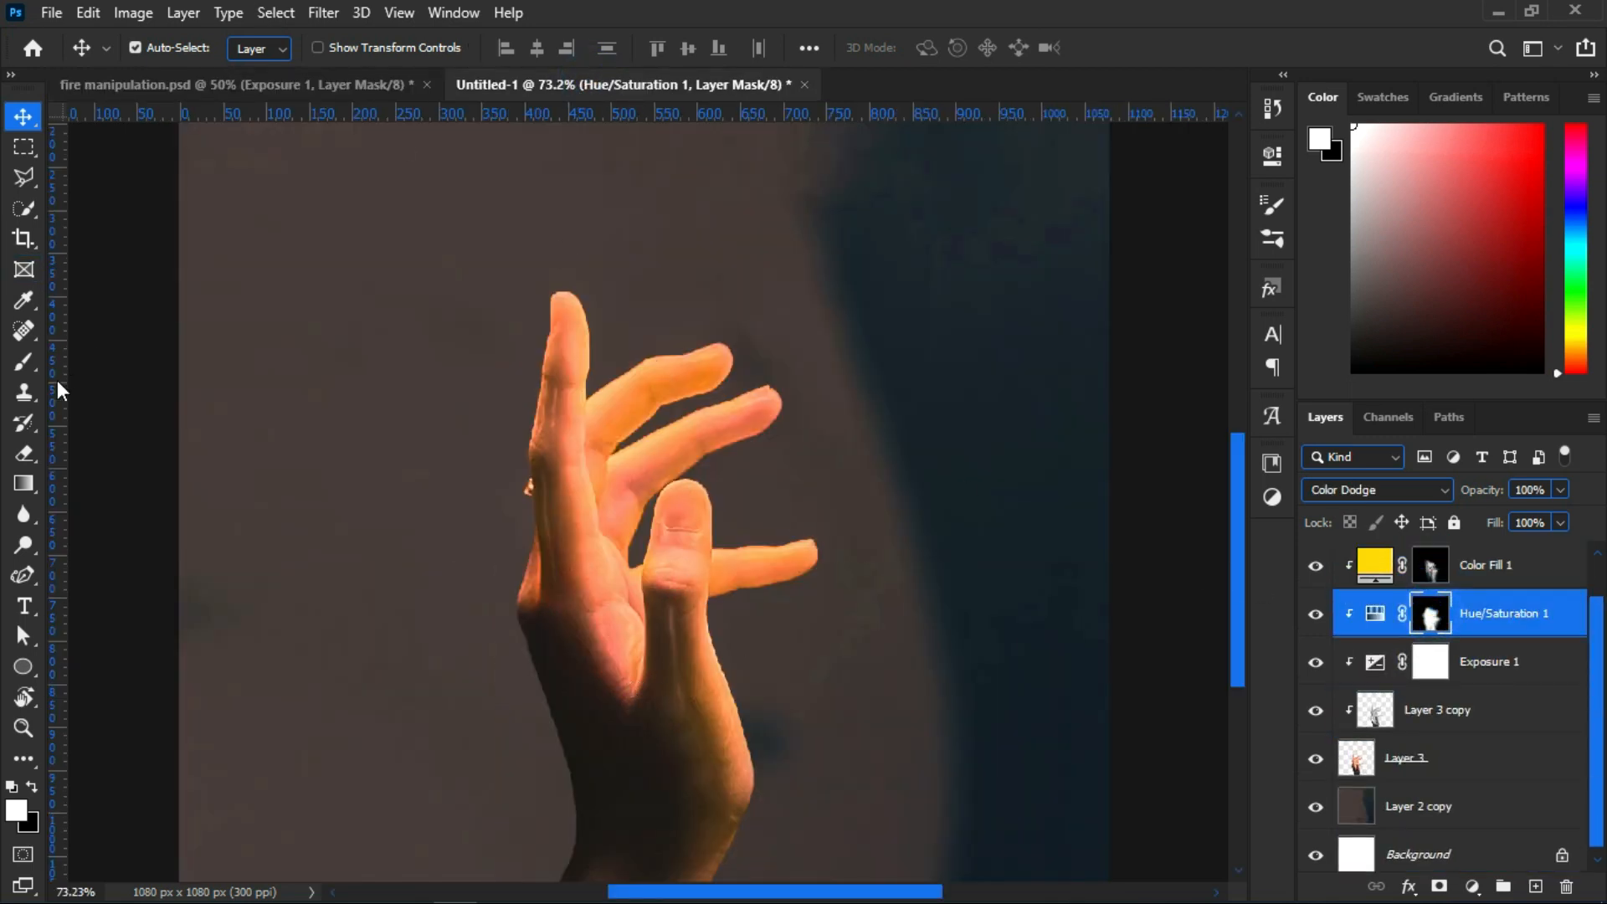
left_click(23, 361)
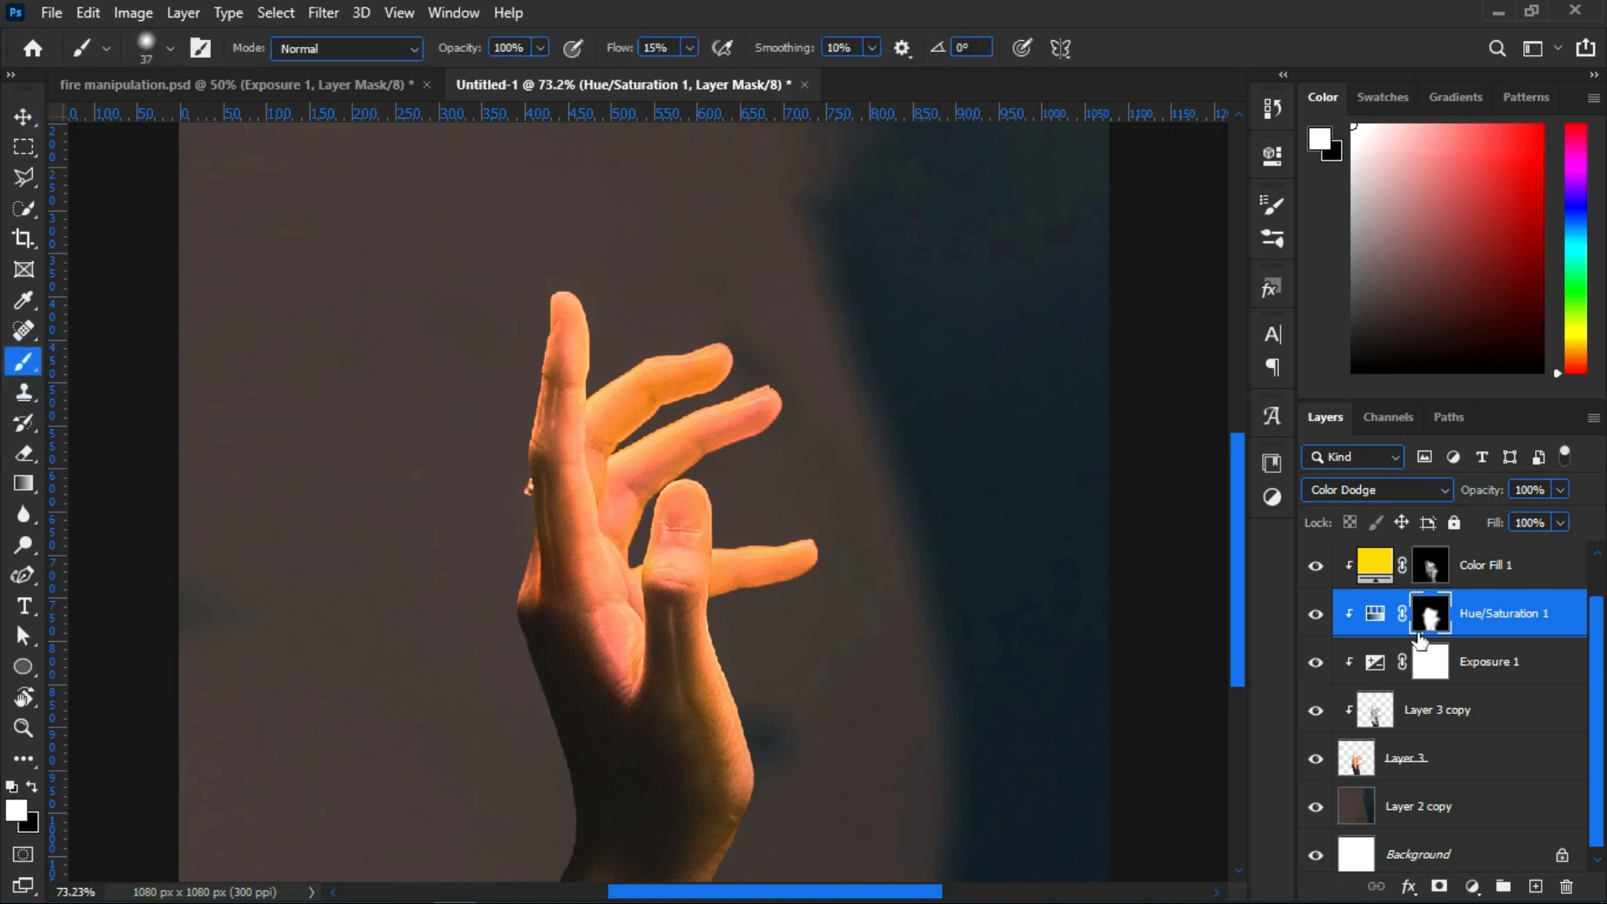
left_click_drag(537, 690, 662, 696)
left_click_drag(589, 606, 515, 612)
left_click_drag(535, 502, 509, 619)
scroll(728, 669, "down", 3)
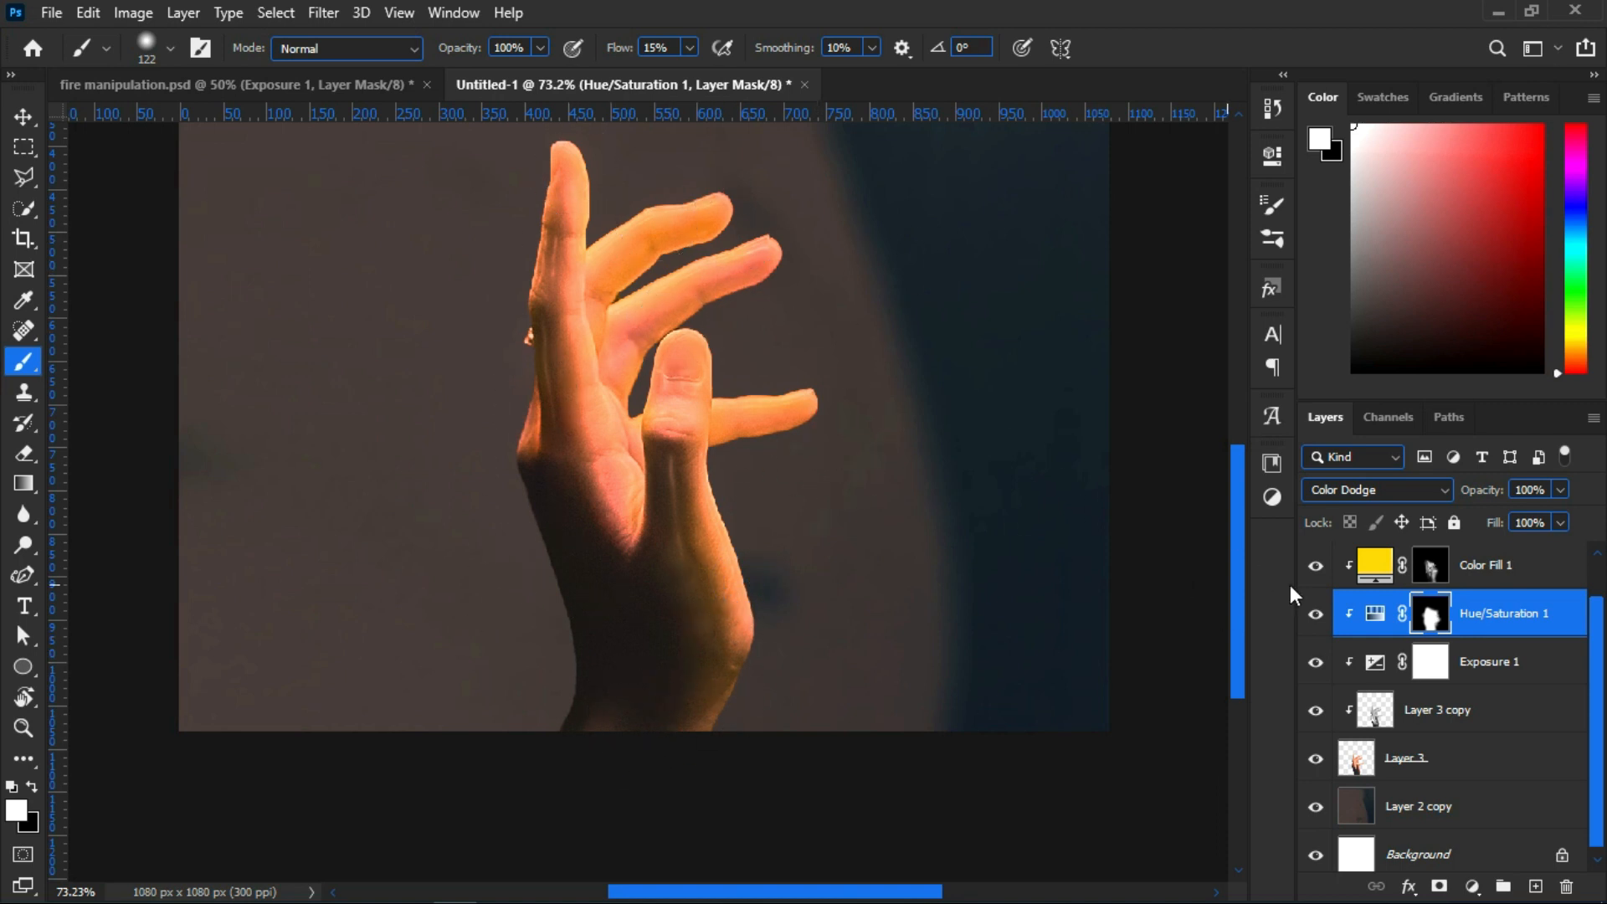
Paint white on the Color Fill 1 mask with a 49 px brush over the upright finger and the uppermost bent finger
left_click(1423, 571)
left_click_drag(556, 186, 593, 127)
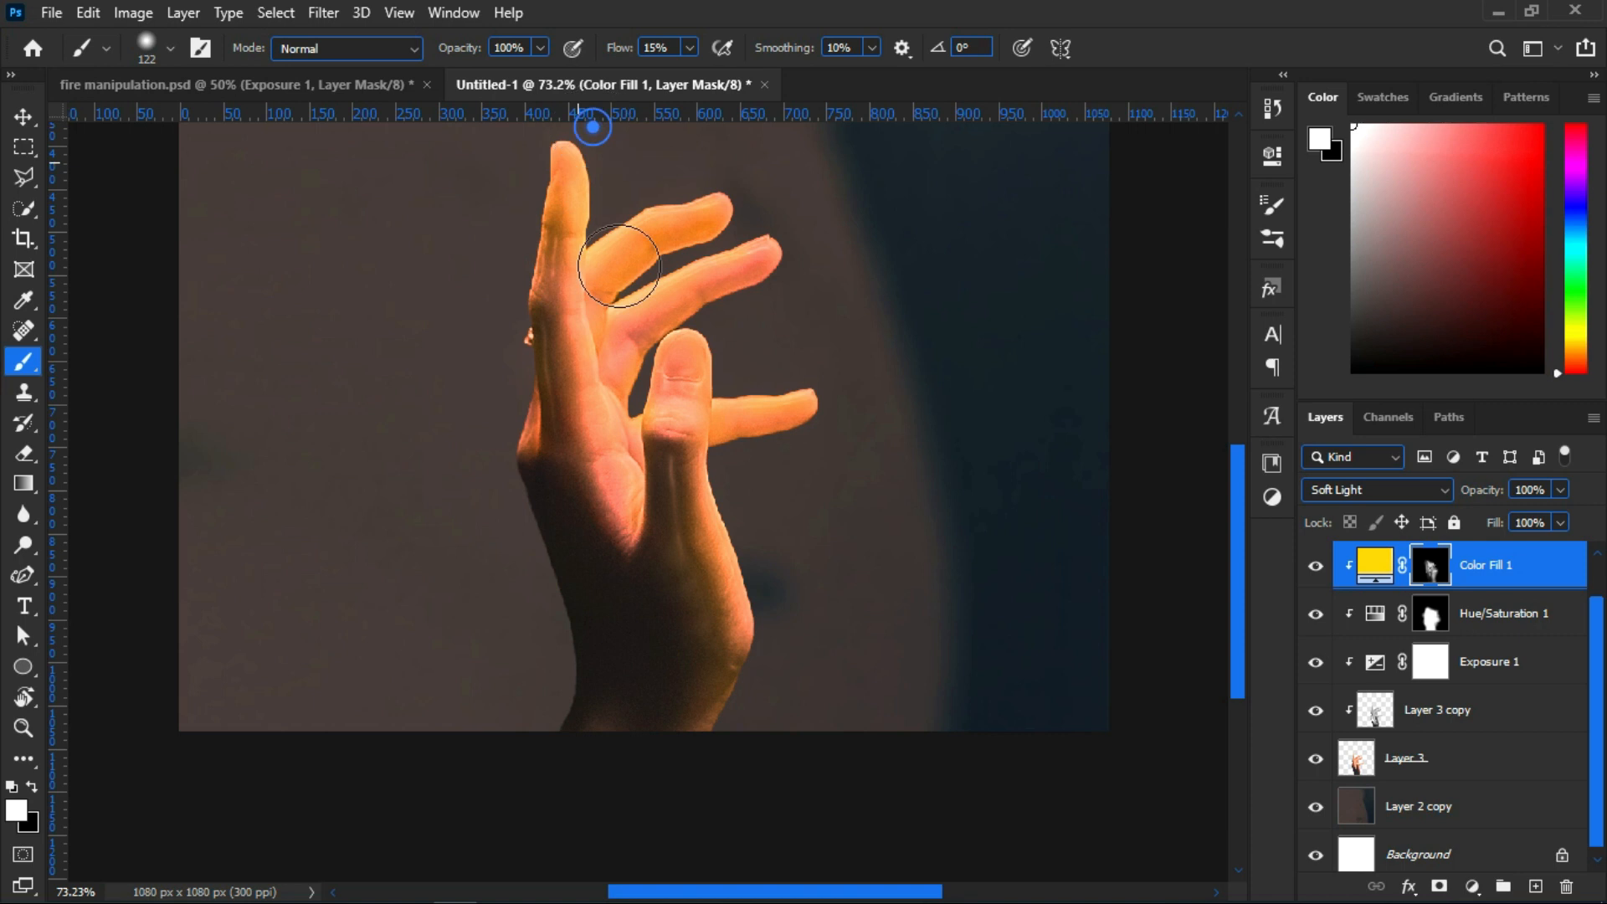
scroll(673, 230, "up", 4)
left_click_drag(645, 226, 616, 219, "alt")
scroll(503, 251, "up", 3)
mouse_move(516, 250)
left_mouse_down("alt")
mouse_move(527, 193)
mouse_move(550, 327)
mouse_move(690, 299)
left_mouse_up("alt")
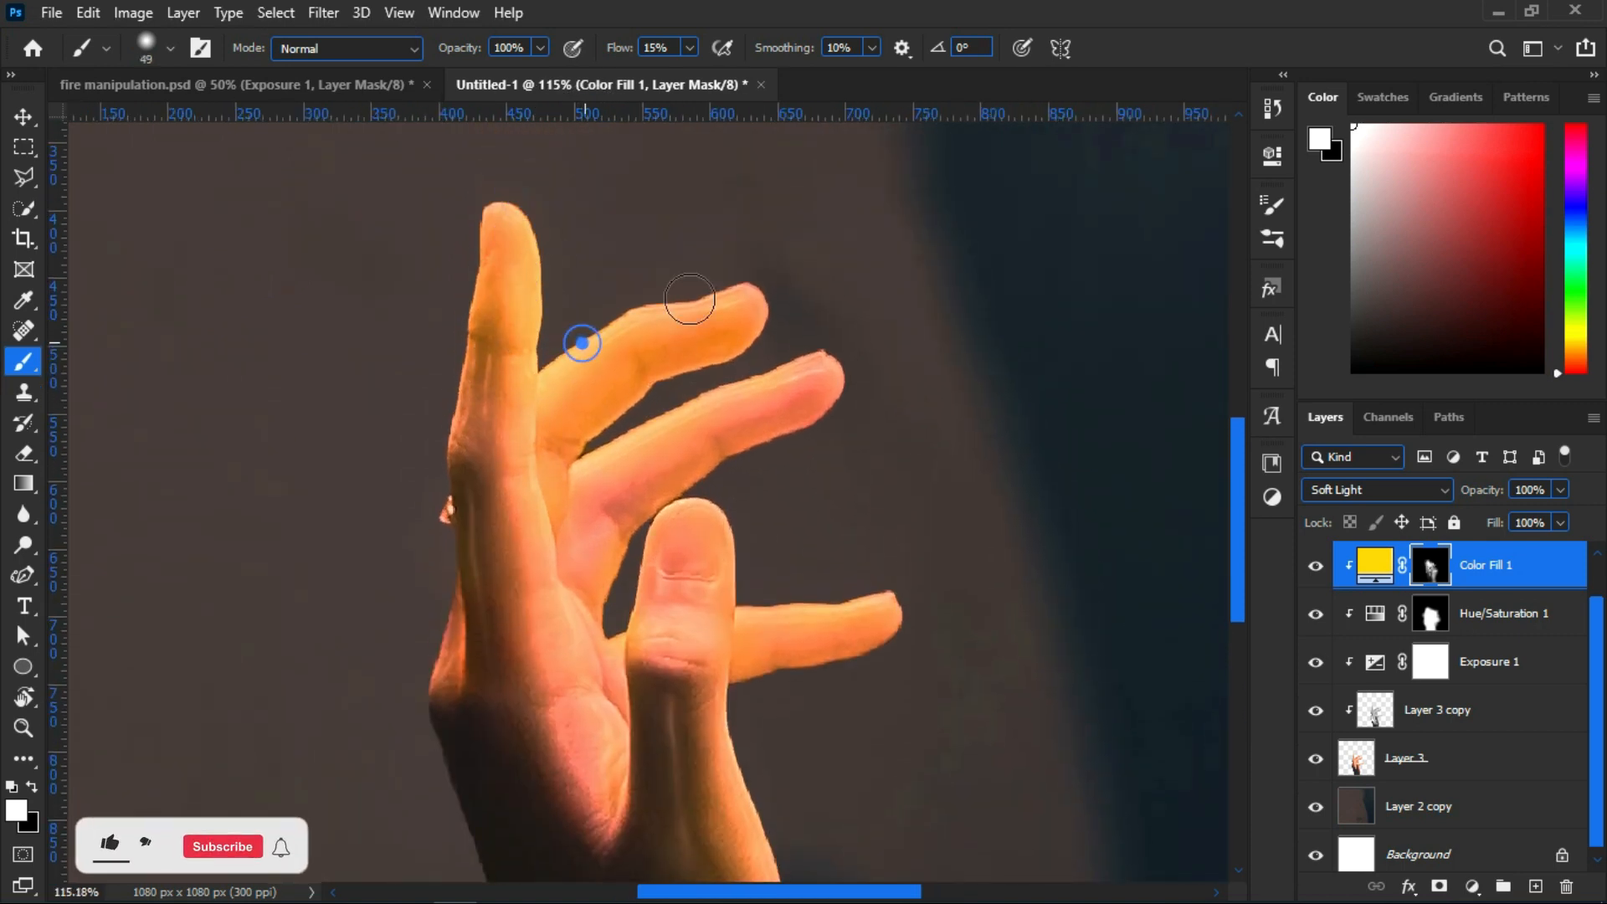
mouse_move(494, 301)
left_mouse_down()
mouse_move(530, 530)
mouse_move(491, 714)
left_mouse_up()
left_click_drag(492, 400, 478, 677)
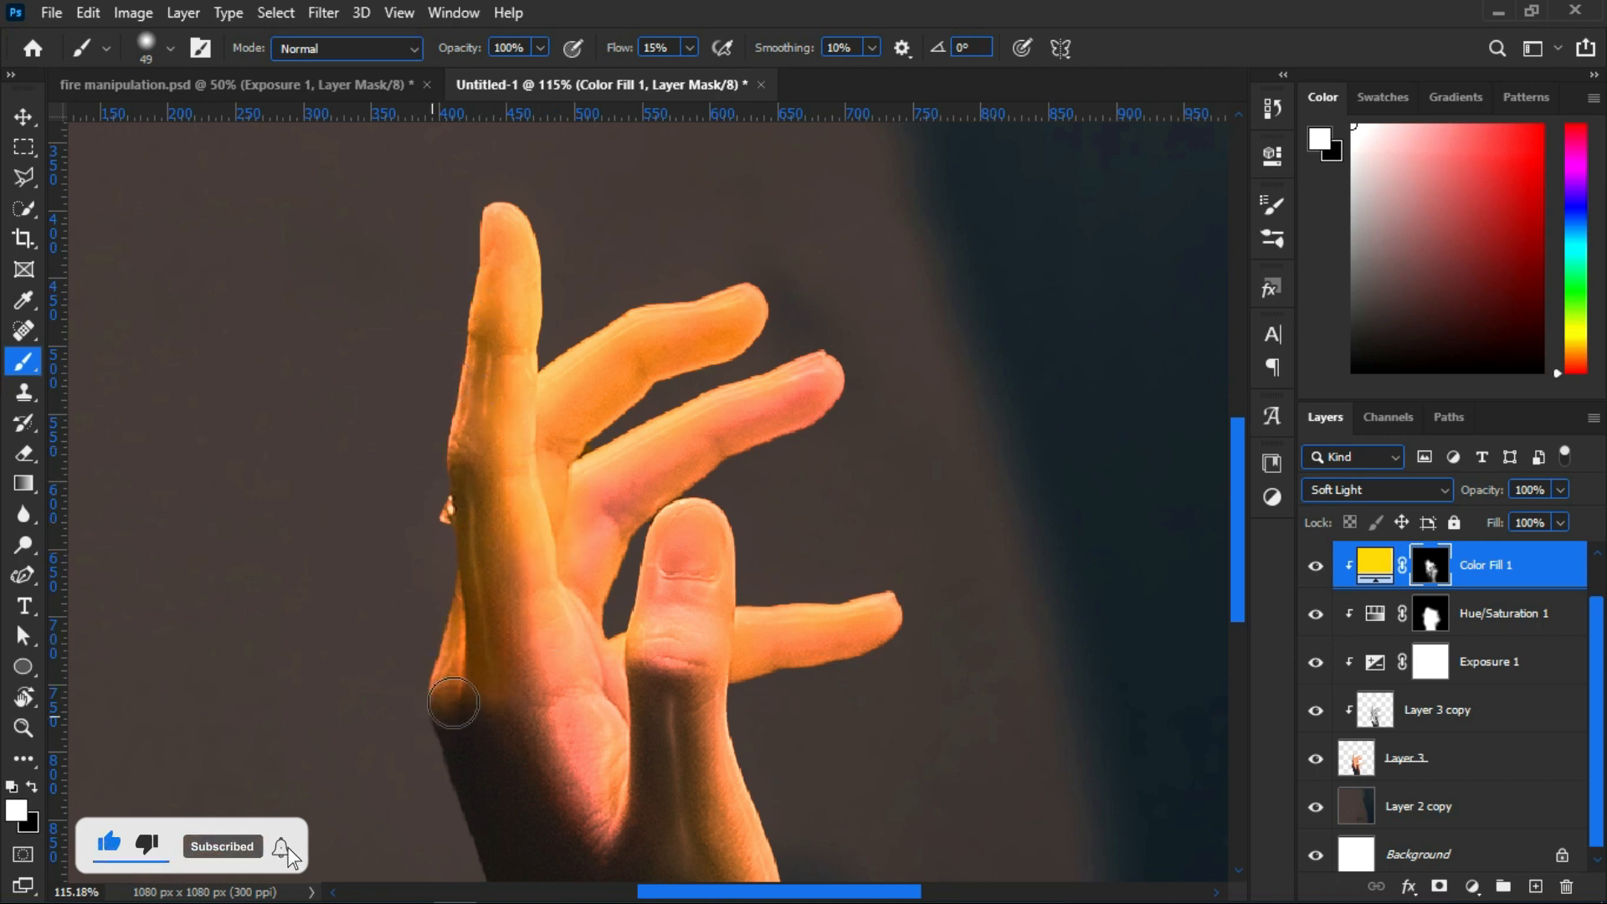
Extend the Color Fill 1 mask painting over the palm, the second bent finger, the outer wrist and the upright finger's outer edge
mouse_move(609, 743)
left_mouse_down()
mouse_move(585, 837)
mouse_move(635, 832)
mouse_move(664, 672)
mouse_move(679, 718)
left_mouse_up()
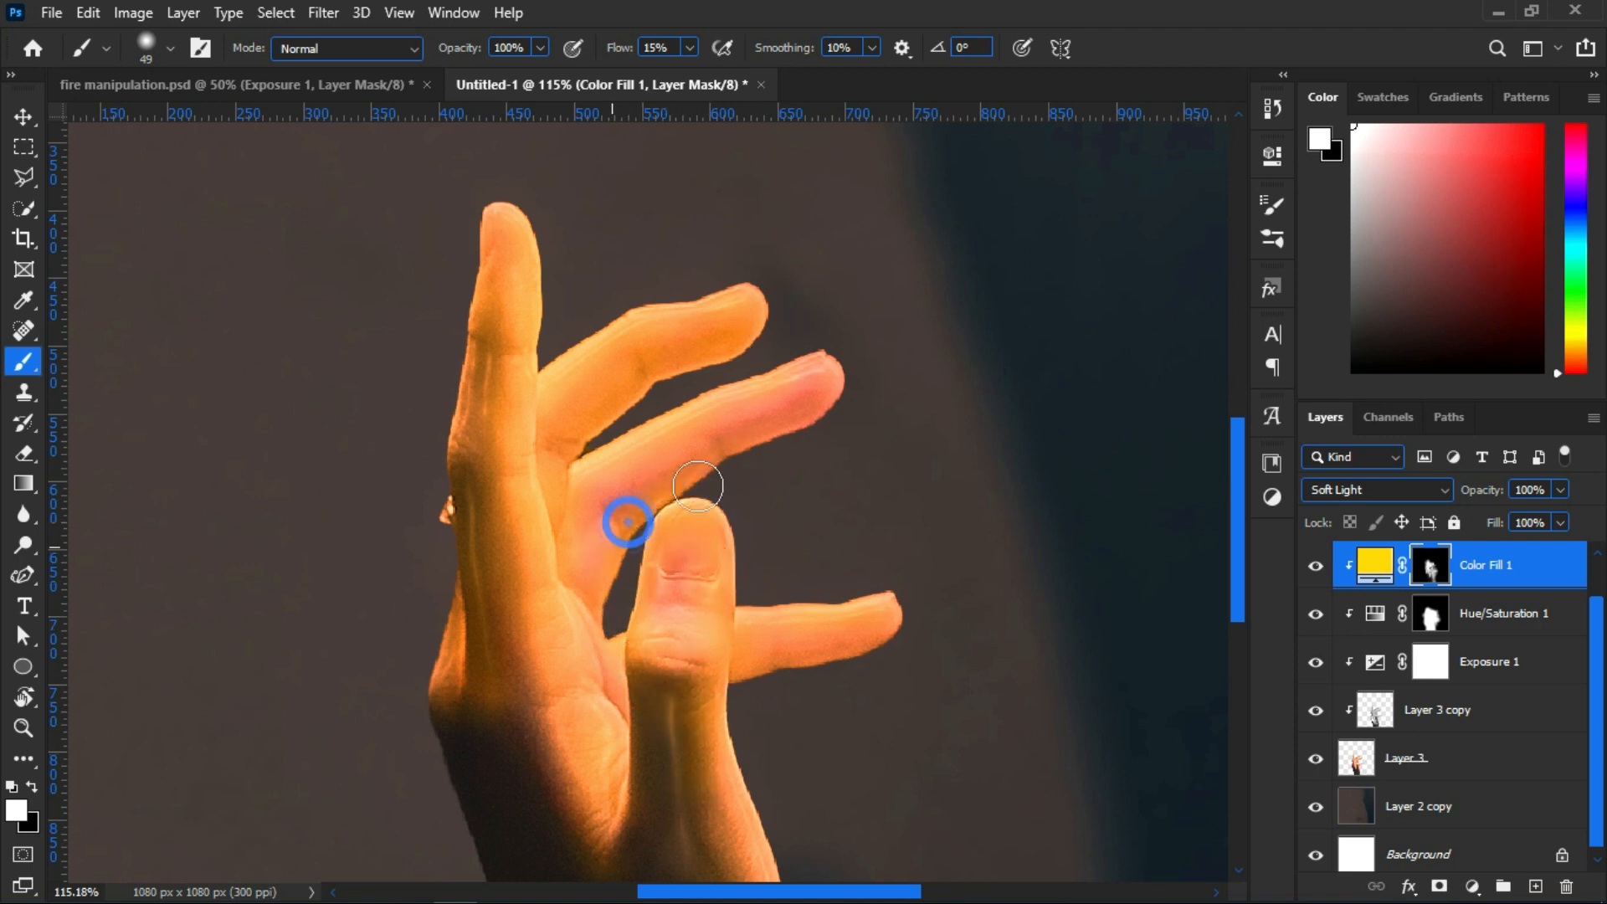
scroll(837, 624, "down", 2)
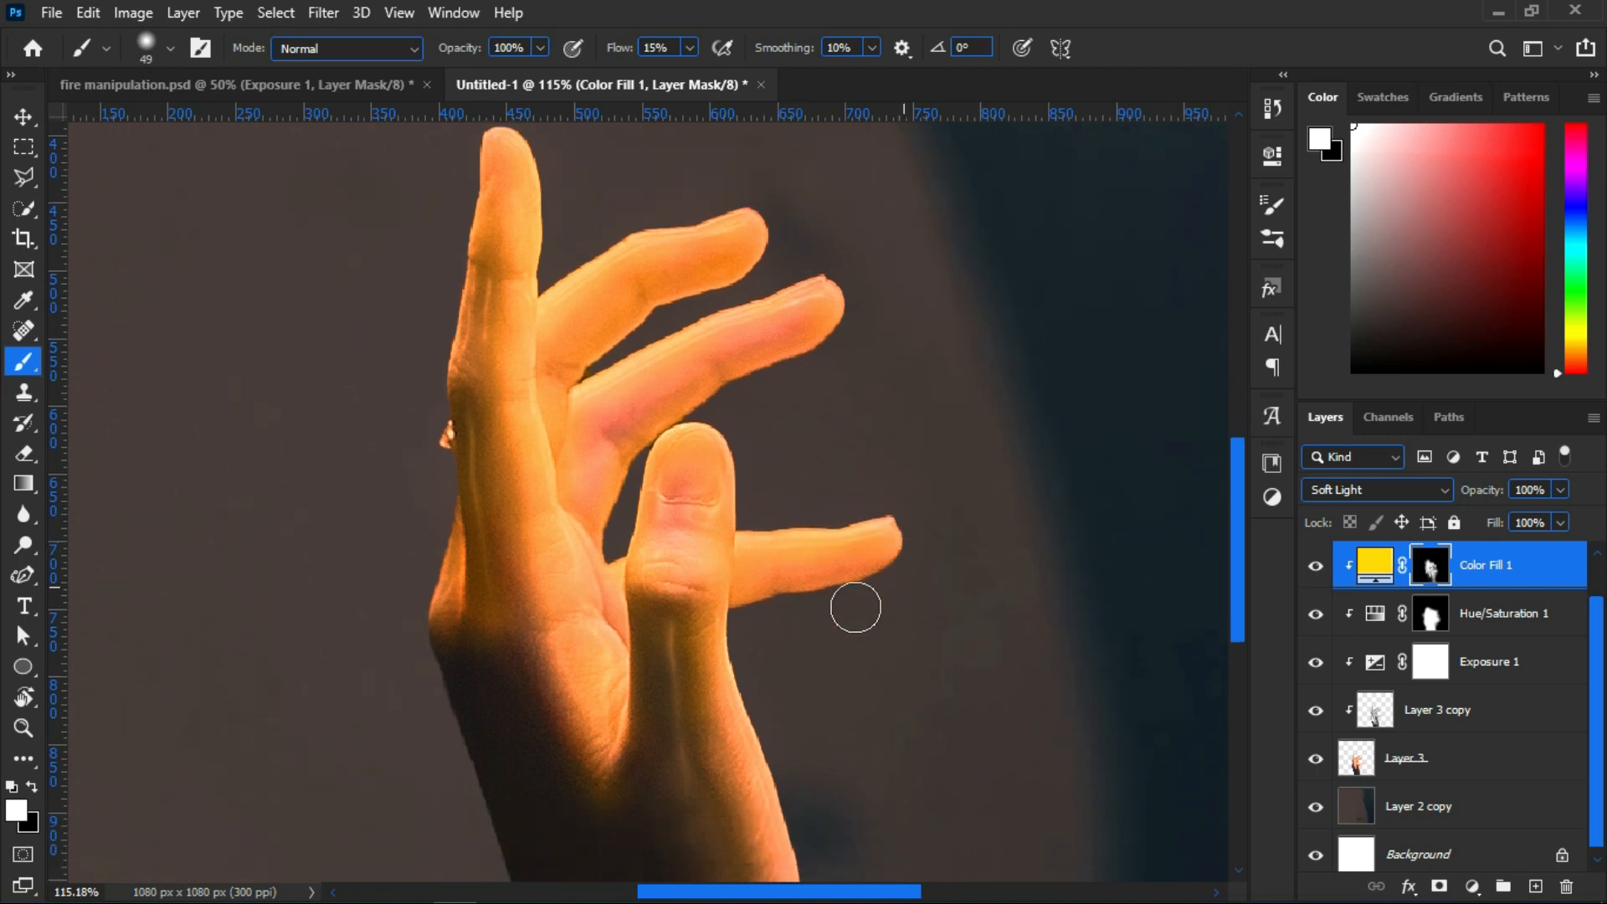
scroll(748, 760, "down", 2)
mouse_move(763, 611)
left_mouse_down()
mouse_move(817, 771)
mouse_move(759, 822)
left_mouse_up()
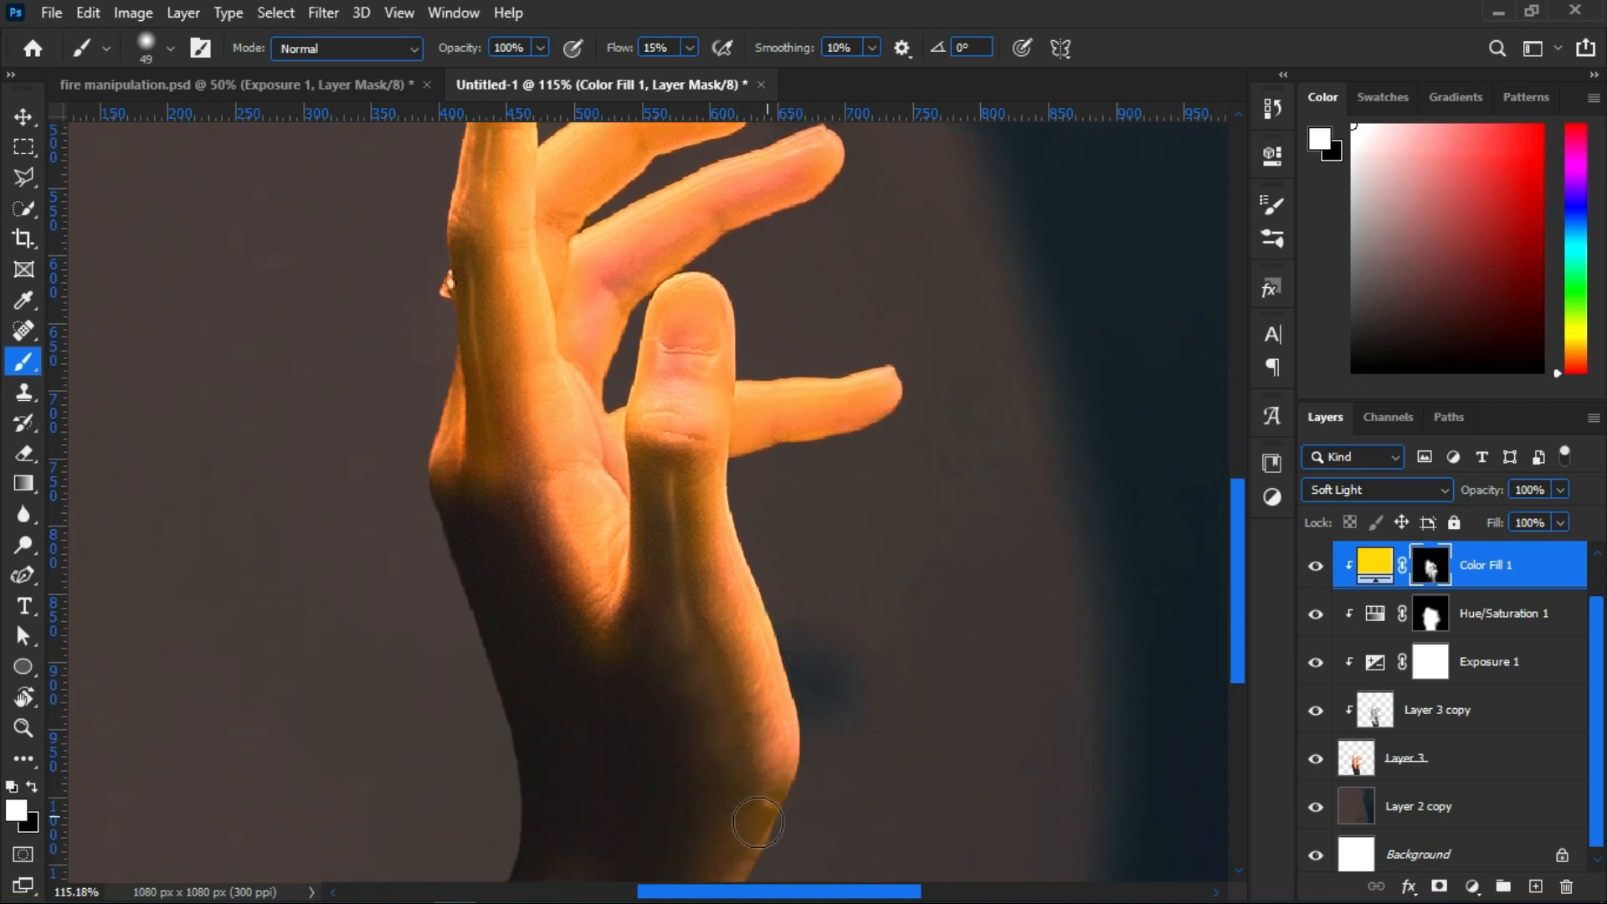
scroll(596, 491, "down", 3)
scroll(646, 525, "up", 3)
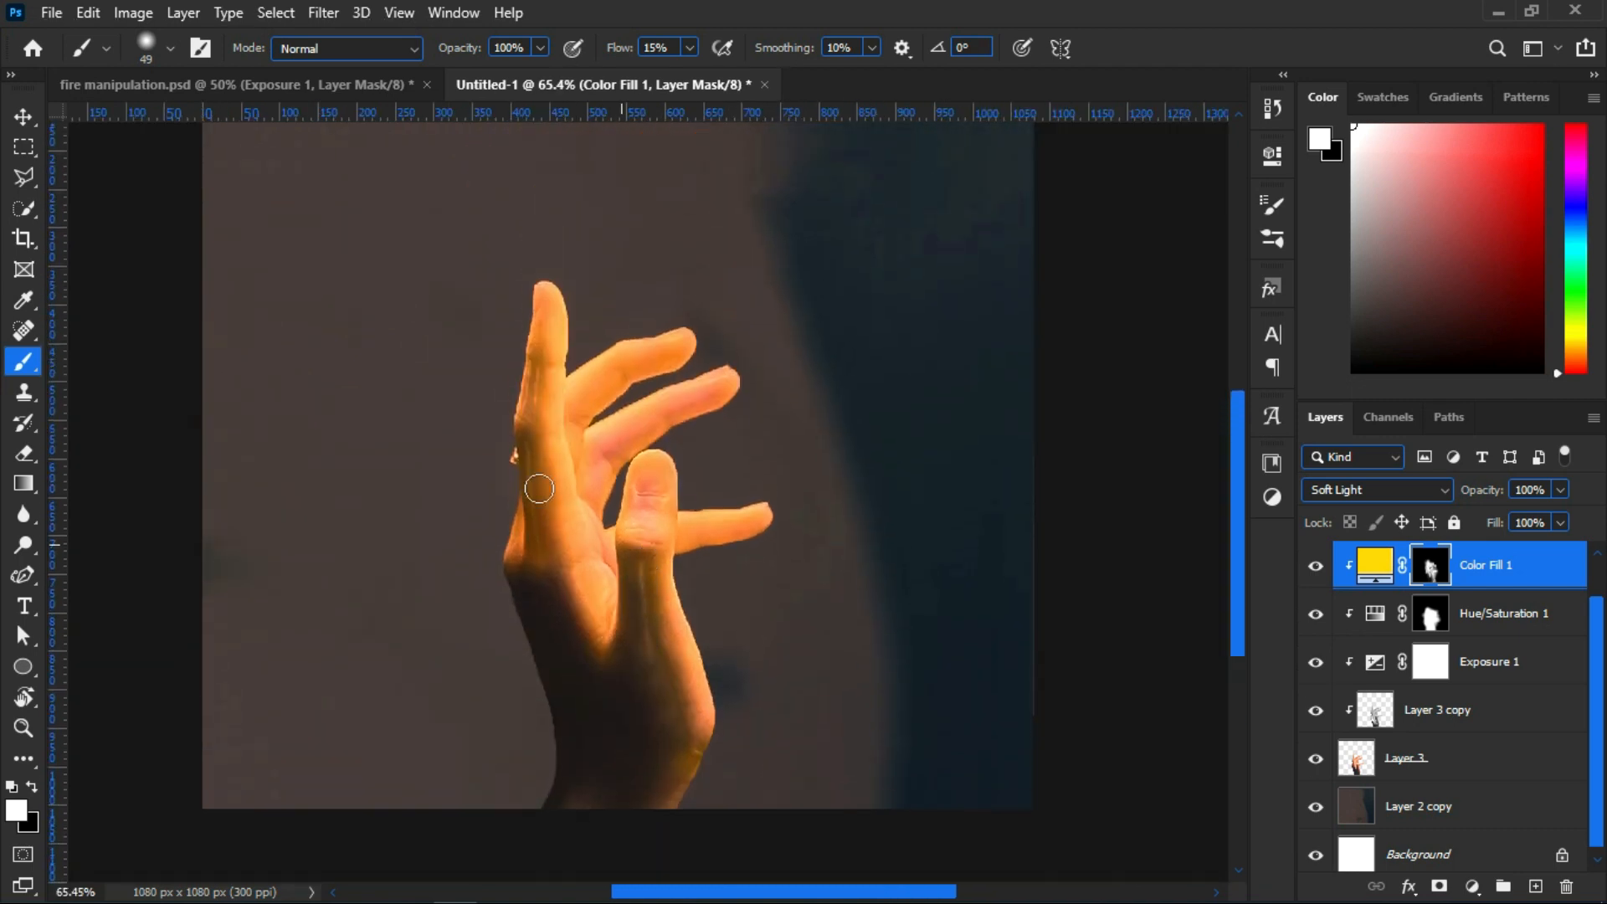
left_click_drag(517, 400, 505, 588)
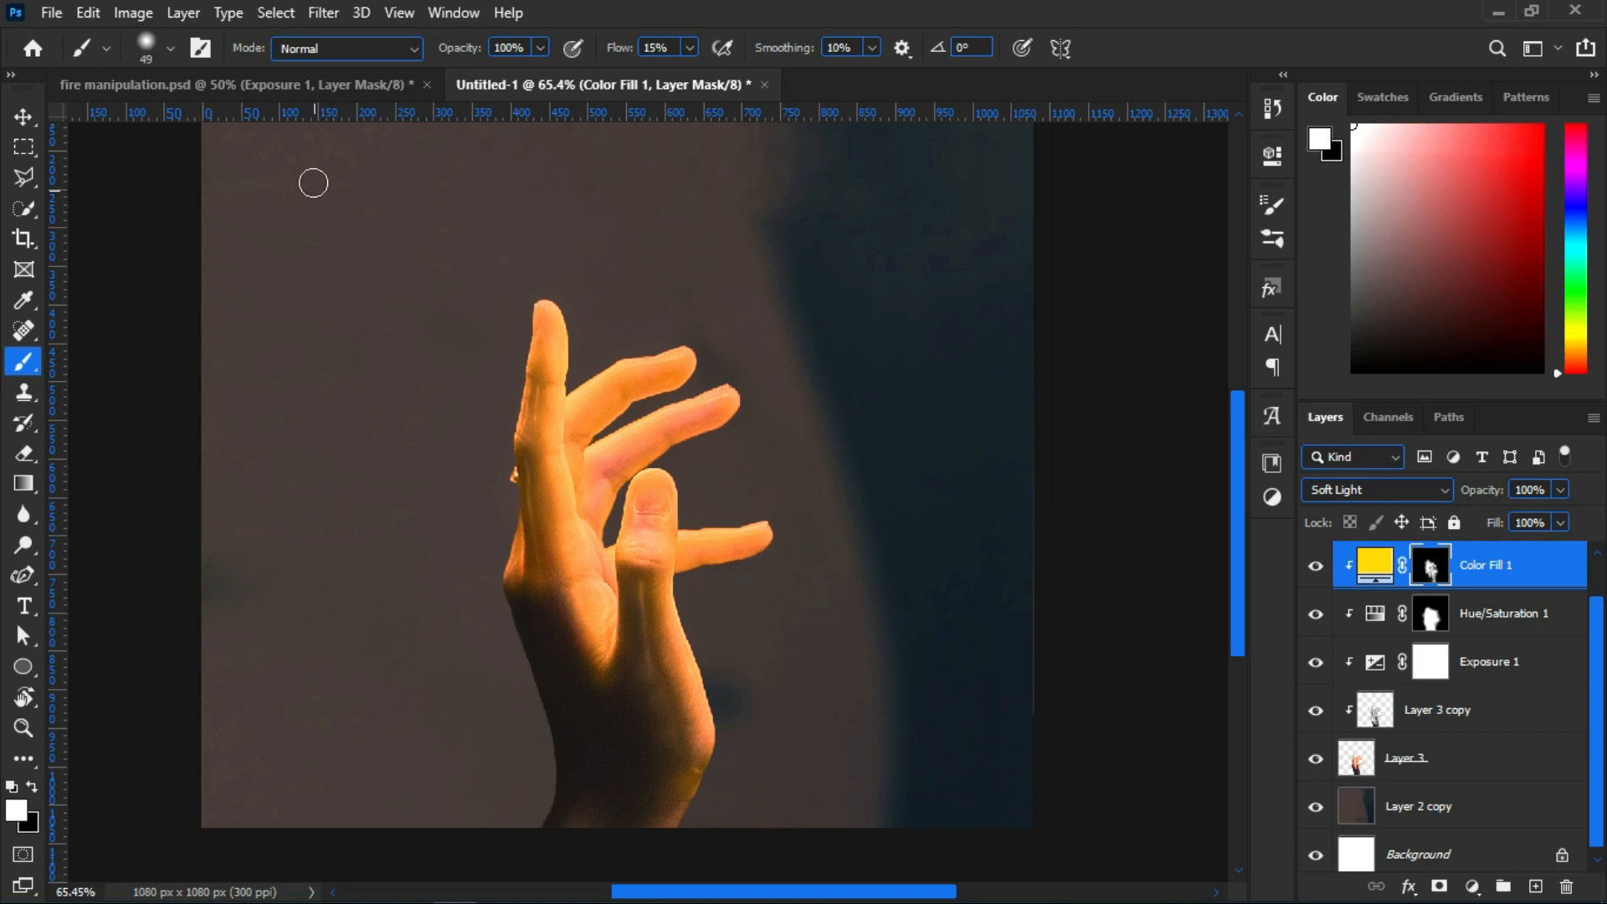
Examine the masked flame layers above the hand in fire manipulation.psd
left_click(352, 87)
scroll(1354, 787, "down", 5)
scroll(1356, 786, "up", 8)
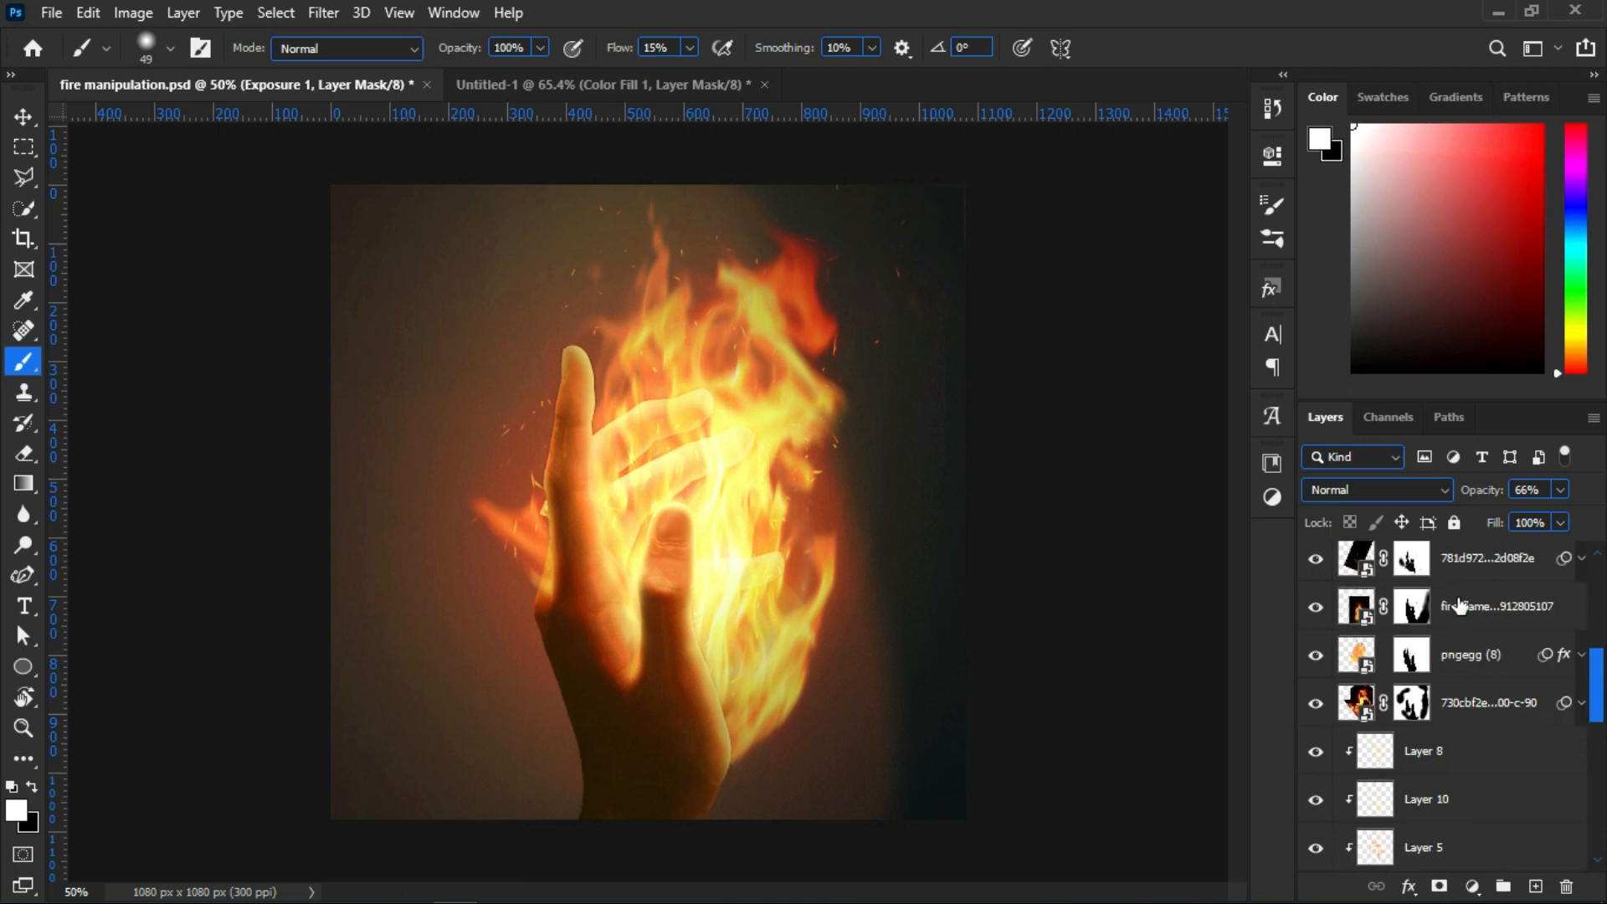
scroll(1460, 606, "up", 1)
left_click(1465, 606)
left_click(1473, 751, "shift")
Place the pngegg (8) flame image in Untitled-1 and transform it so the flames sit over the hand
left_click_drag(909, 263, 751, 624)
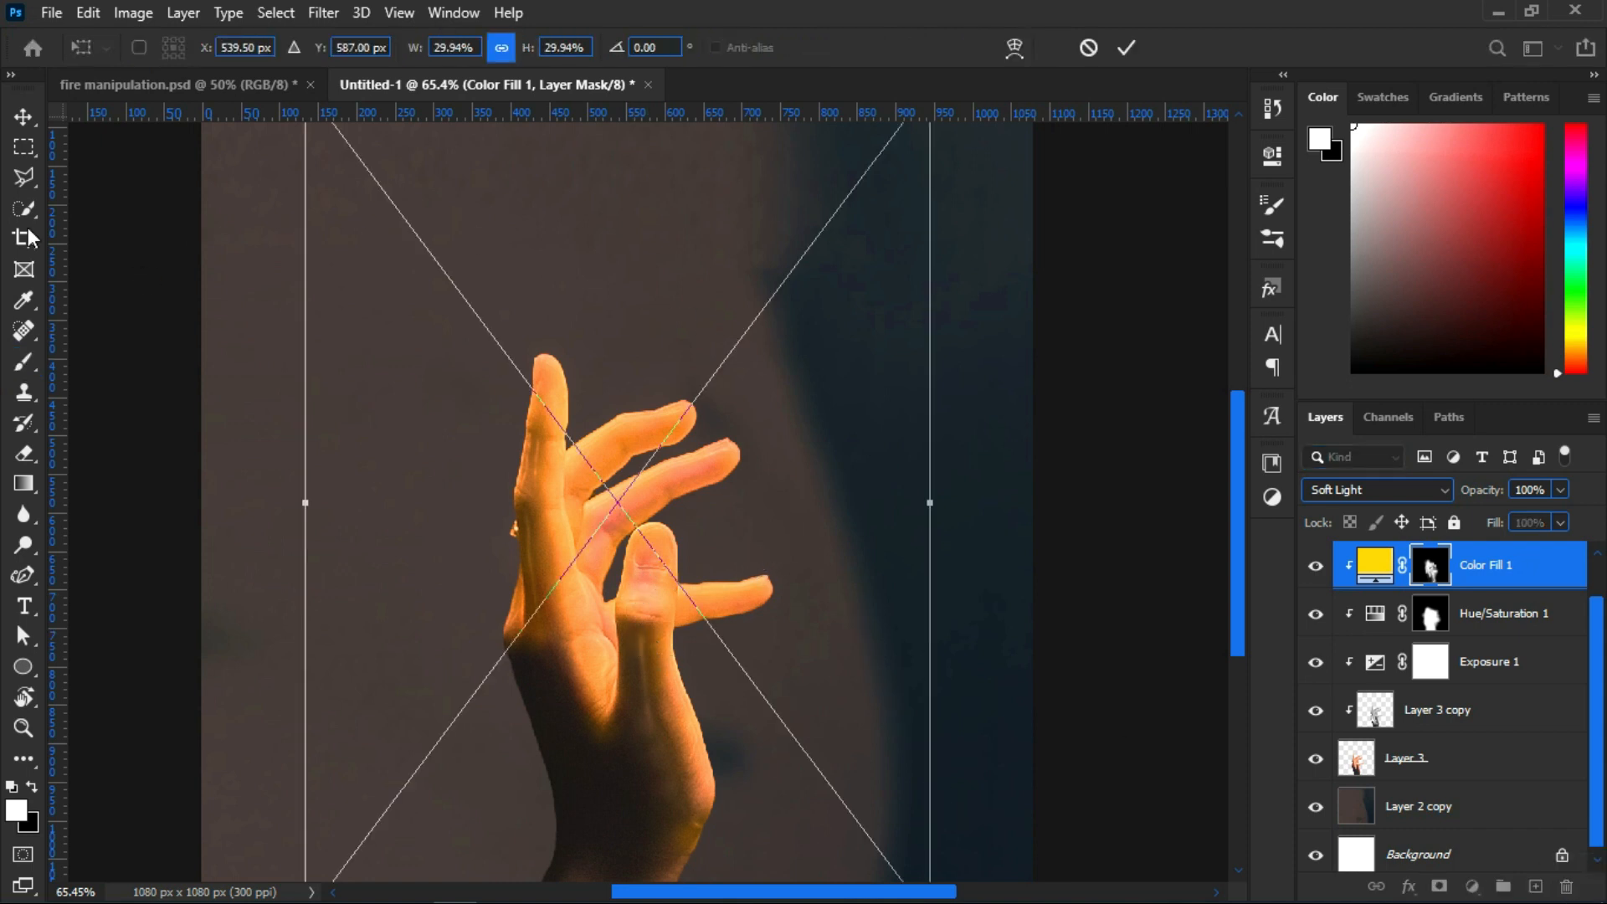
left_click(26, 115)
scroll(780, 479, "down", 1)
left_click_drag(626, 682, 742, 559)
key("ctrl+t")
left_click_drag(874, 181, 753, 344)
left_click_drag(718, 531, 762, 460)
left_click_drag(680, 249, 704, 191)
left_click_drag(760, 581, 716, 737)
Warp the pngegg (8) flames so their base narrows along the palm and outer wrist
right_click(756, 651)
left_click(795, 478)
left_click_drag(734, 662, 687, 711)
mouse_move(720, 531)
left_mouse_down()
mouse_move(746, 545)
mouse_move(713, 503)
left_mouse_up()
left_click_drag(524, 662, 579, 614)
left_click_drag(797, 344, 804, 379)
left_click_drag(695, 444, 676, 479)
left_click_drag(700, 561, 744, 666)
left_click_drag(841, 249, 863, 210)
left_click_drag(698, 538, 662, 596)
left_click_drag(578, 629, 575, 617)
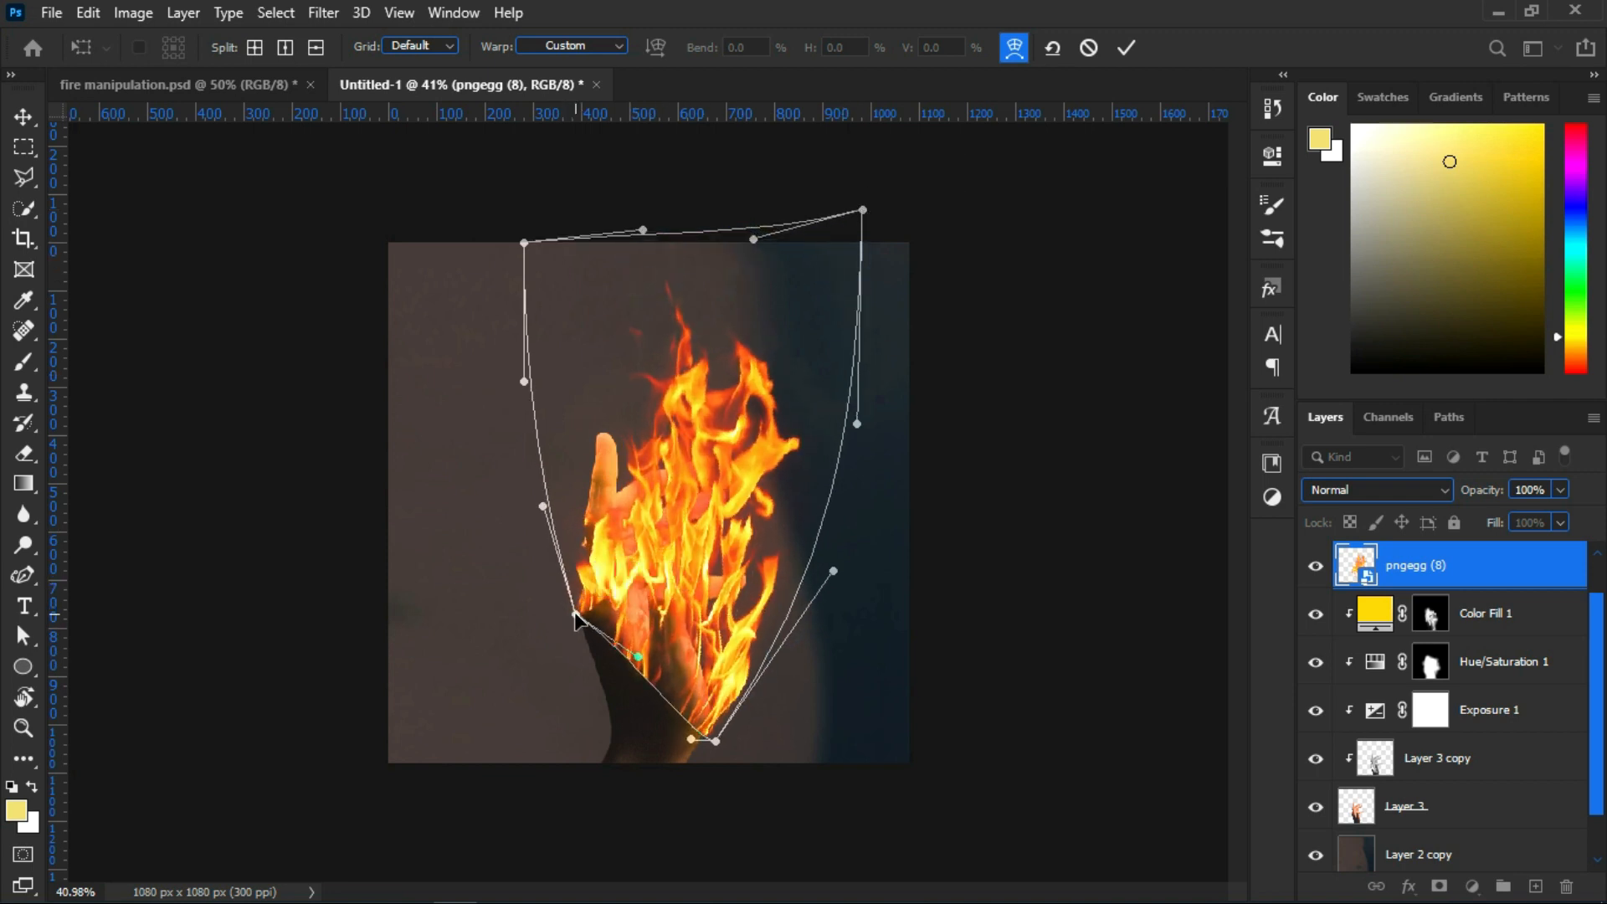
Lower the flame layer's opacity to 21% to refine the warp against the hand, apply the warp and restore 100% opacity
left_click_drag(1484, 494, 1390, 536)
left_click_drag(571, 616, 584, 620)
left_click_drag(578, 496, 595, 481)
left_click_drag(626, 465, 680, 494)
left_click_drag(739, 621, 757, 692)
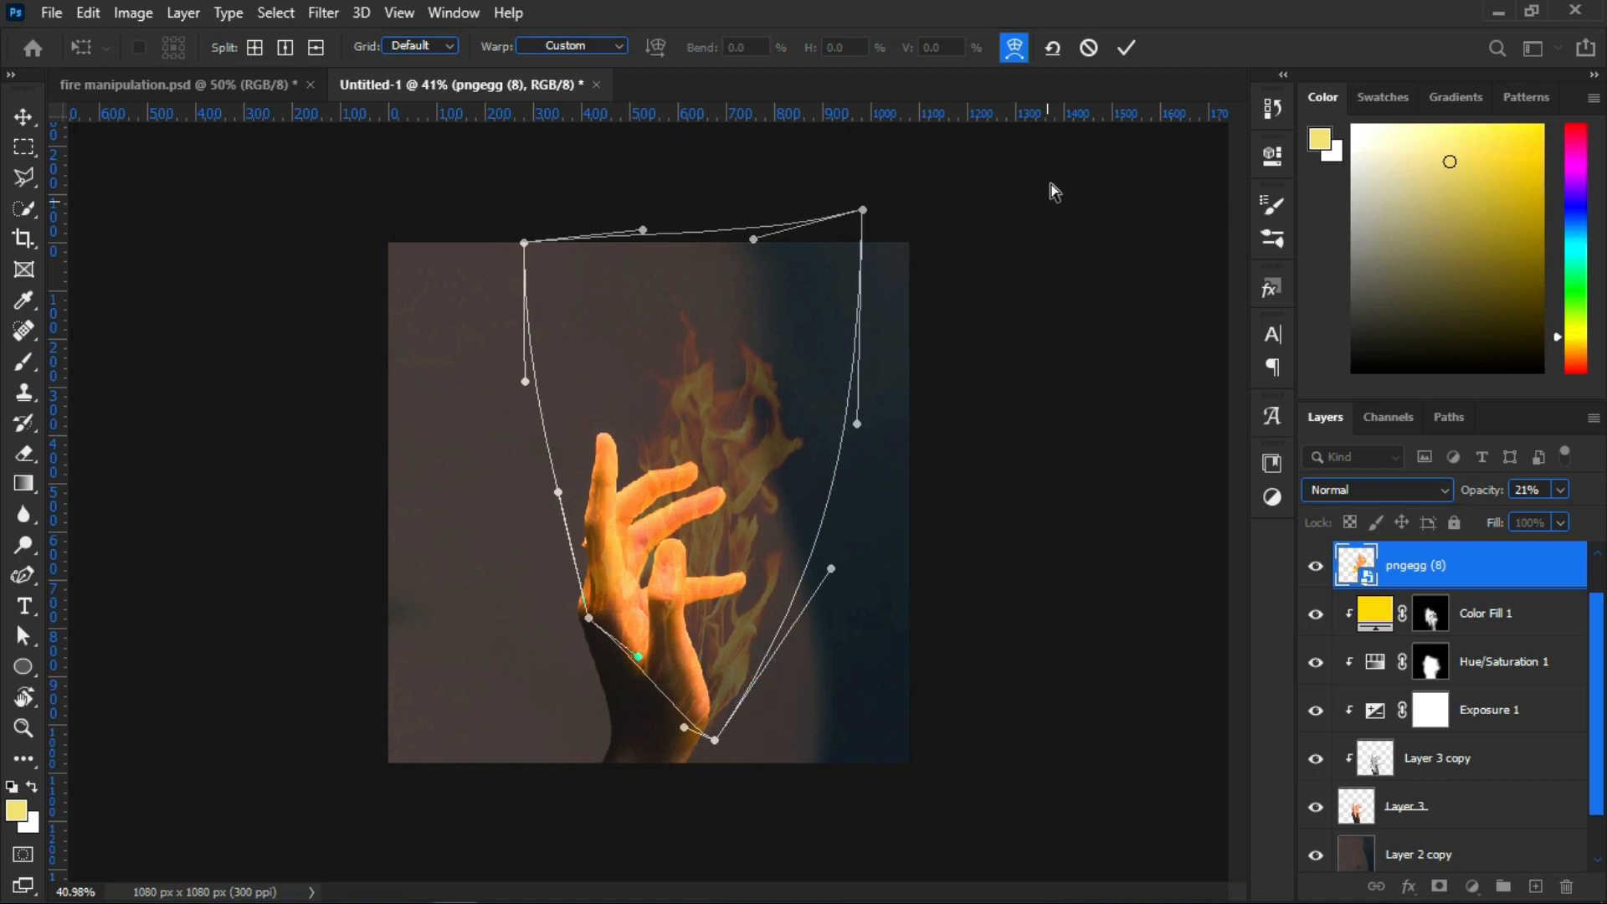
left_click(1126, 50)
left_click_drag(1494, 497, 52, 502)
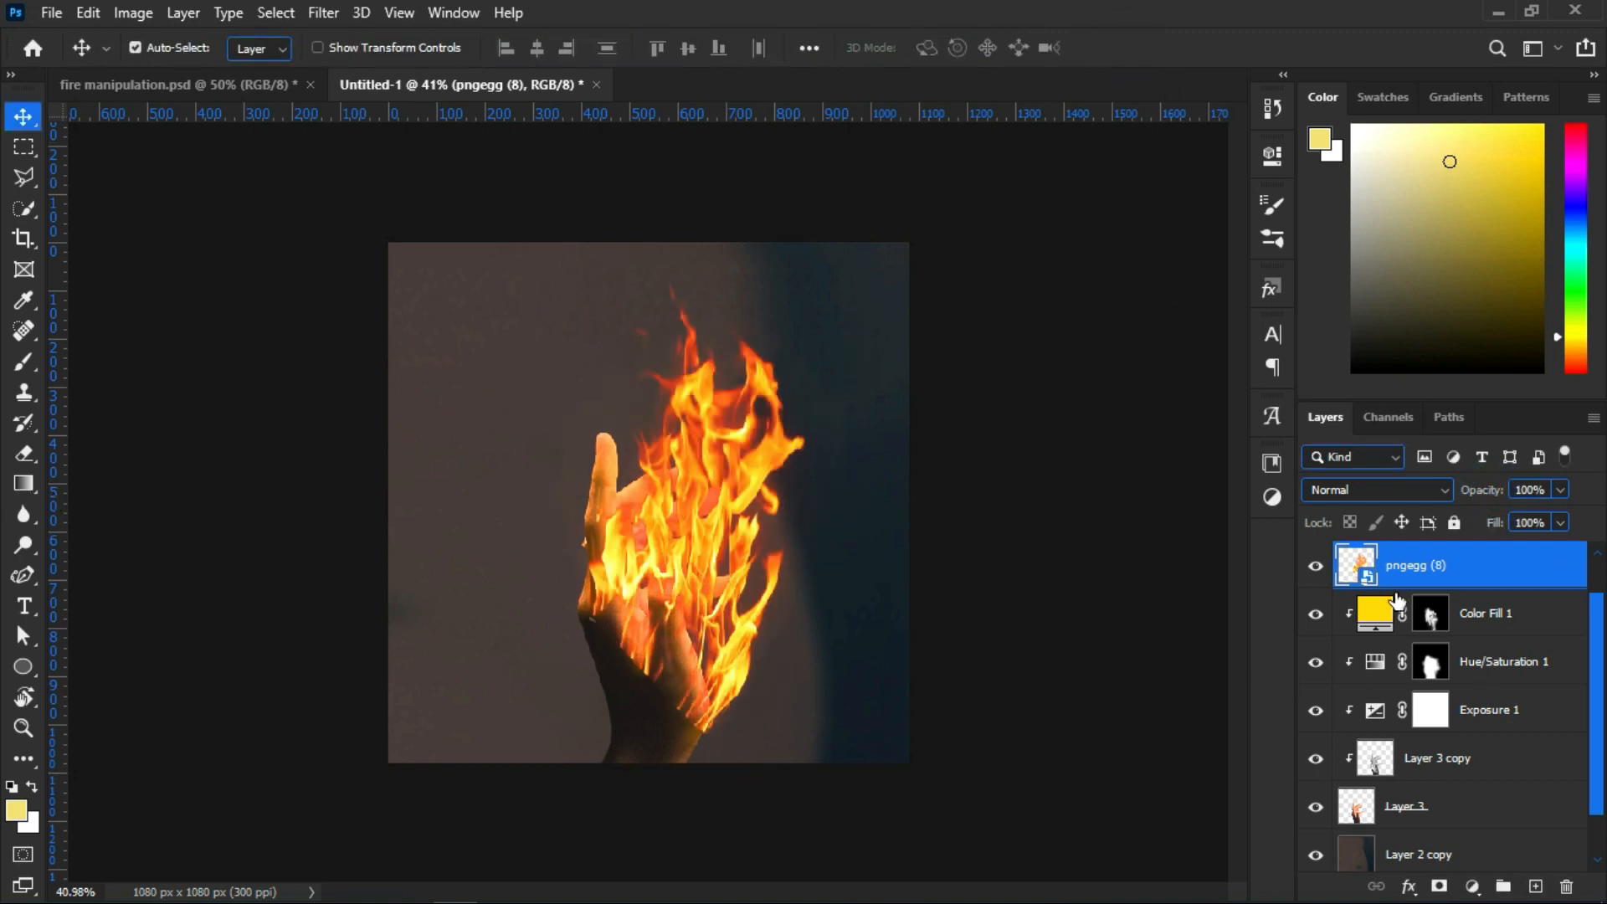
Load the hand outline of Layer 3 as a selection, add it as a mask to pngegg (8) and invert the mask
left_click_drag(1371, 725, 1370, 749)
left_click(1352, 767, "ctrl")
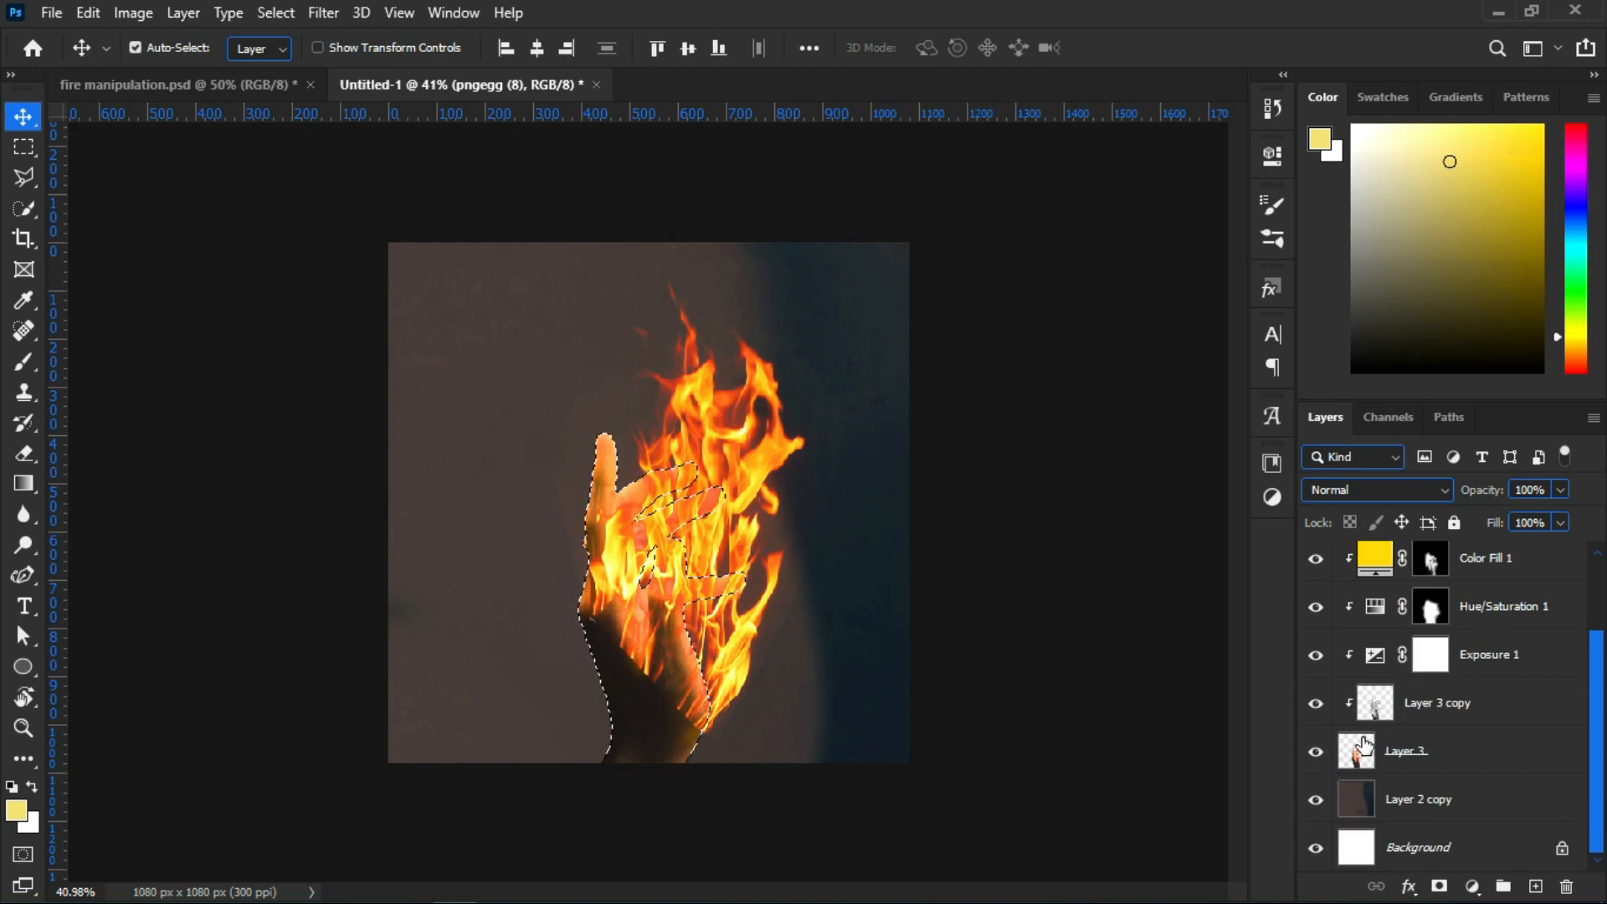
left_click(1438, 887)
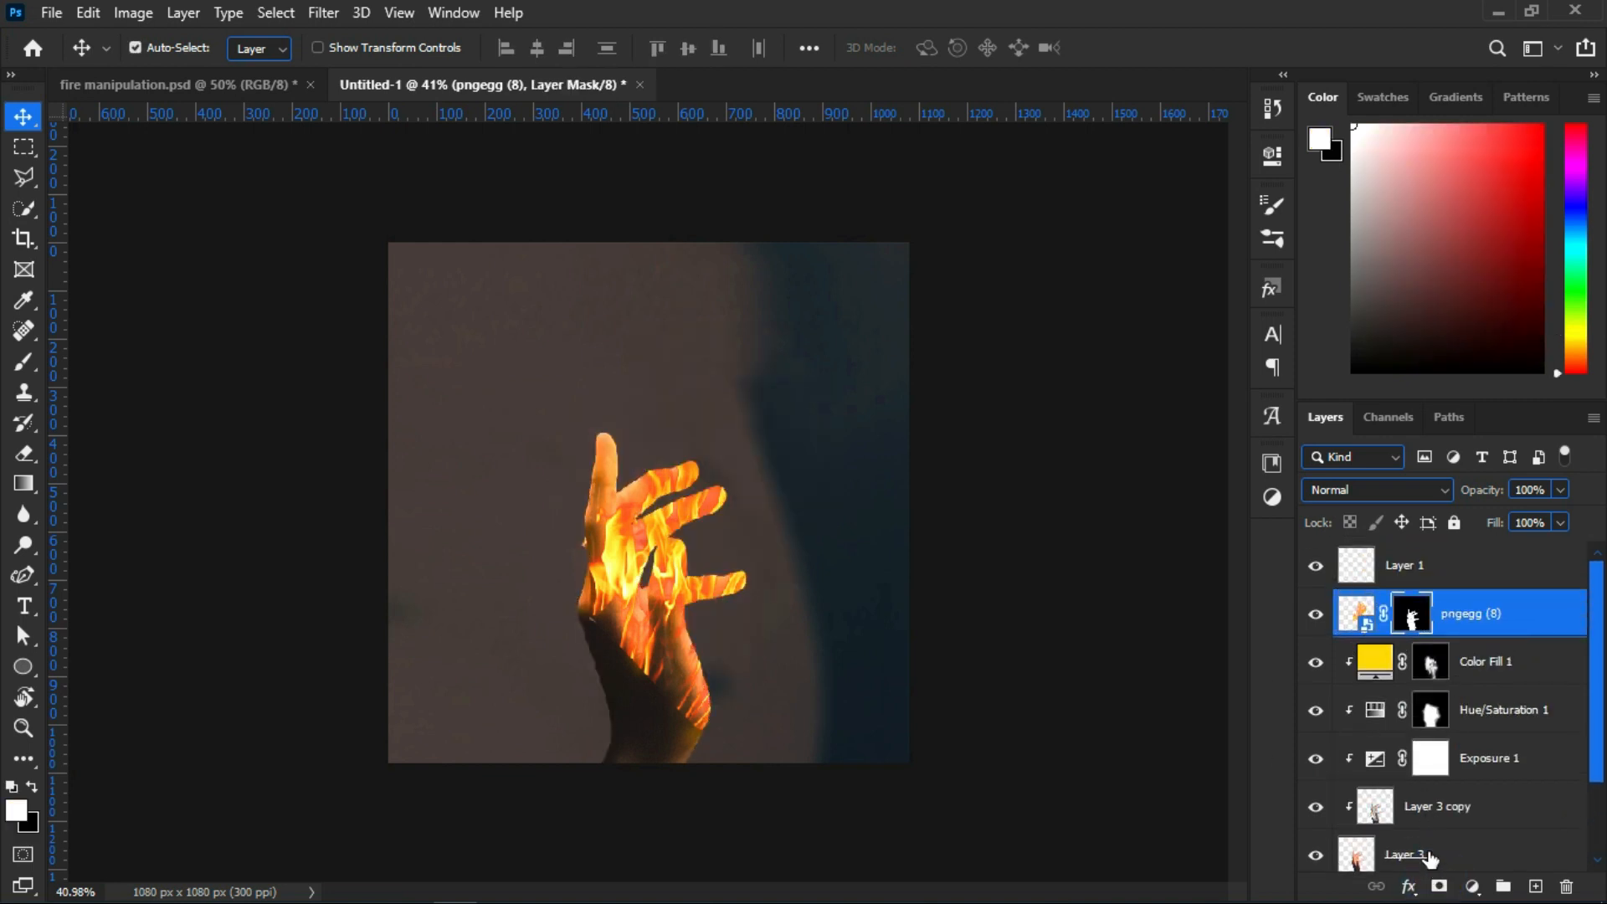
key("ctrl+i")
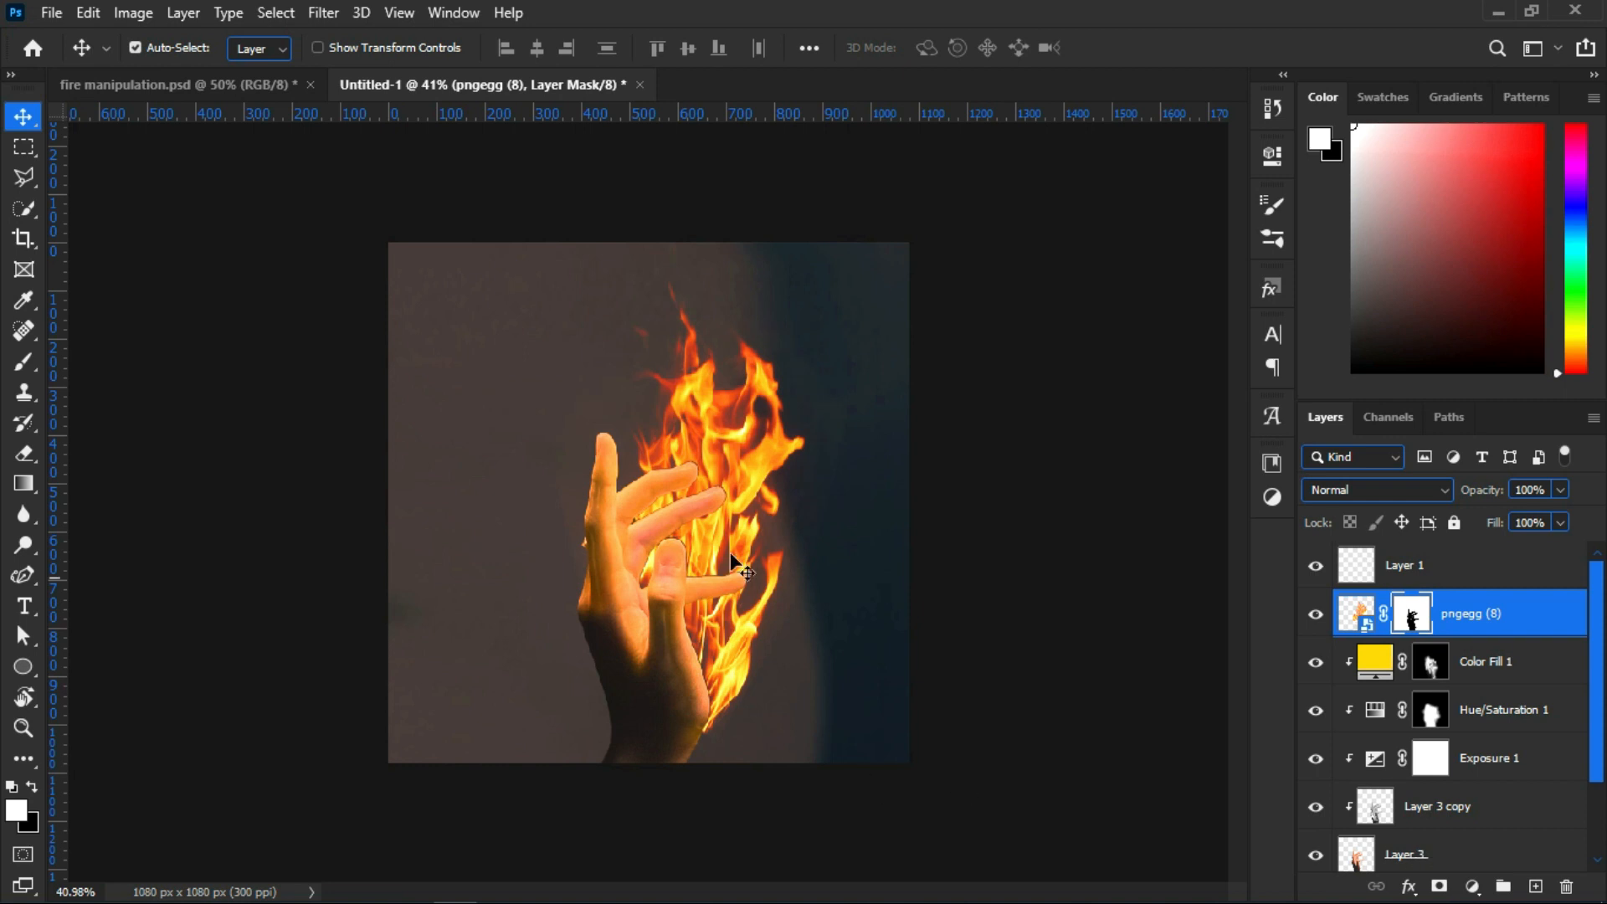
Set the brush flow to 100% and paint white on the pngegg (8) mask to bring flames over the two upper bent fingers
scroll(744, 569, "up", 5)
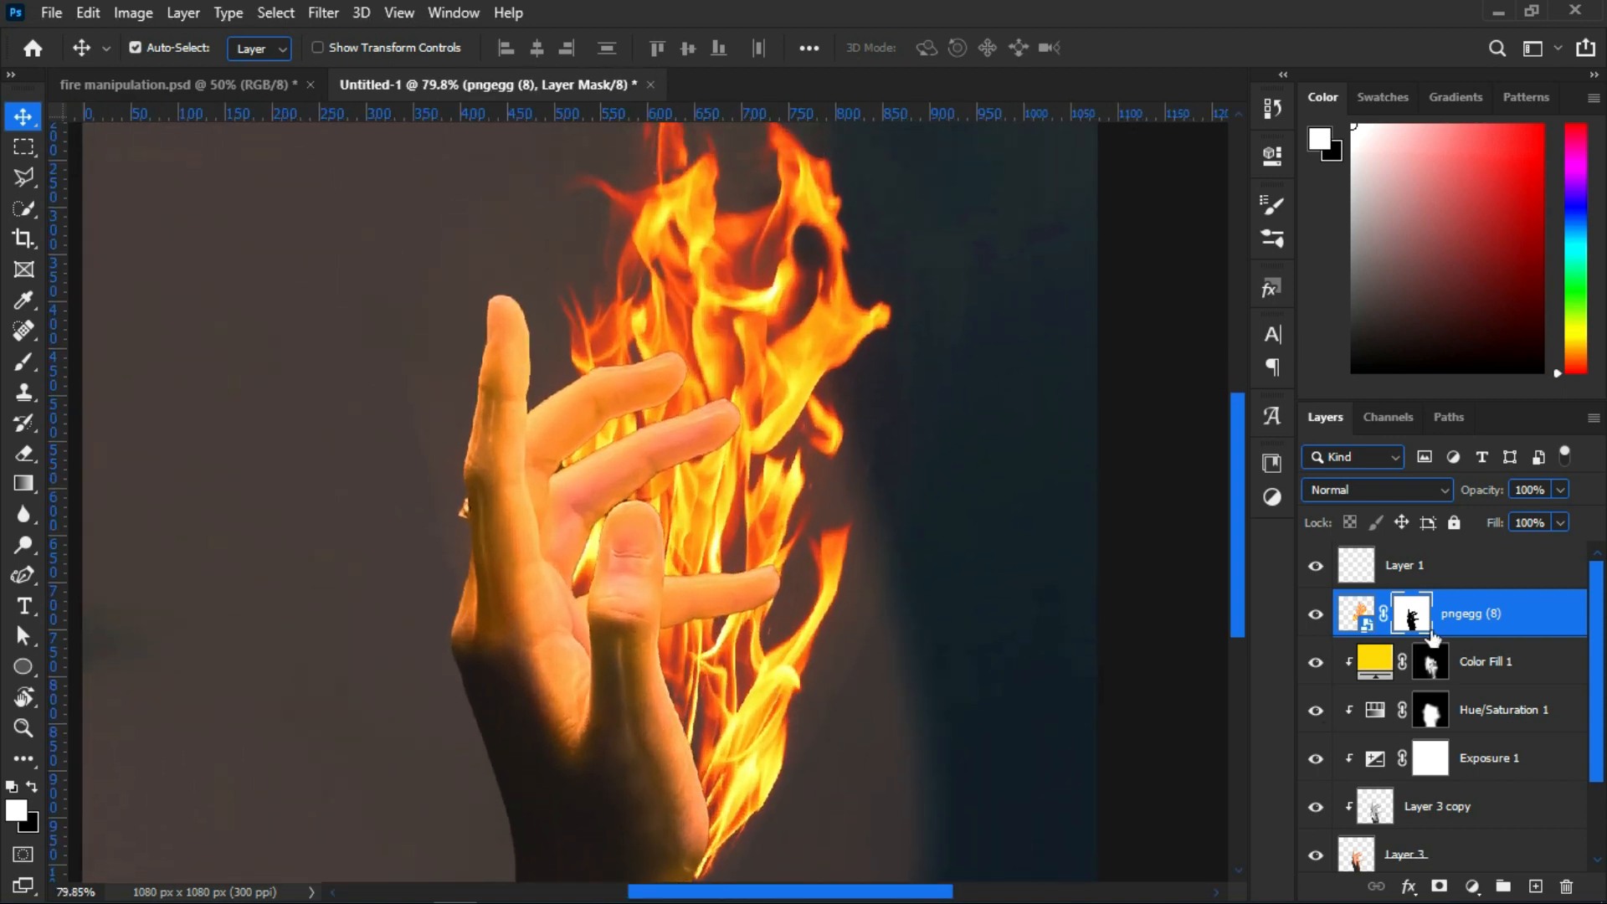
key("b")
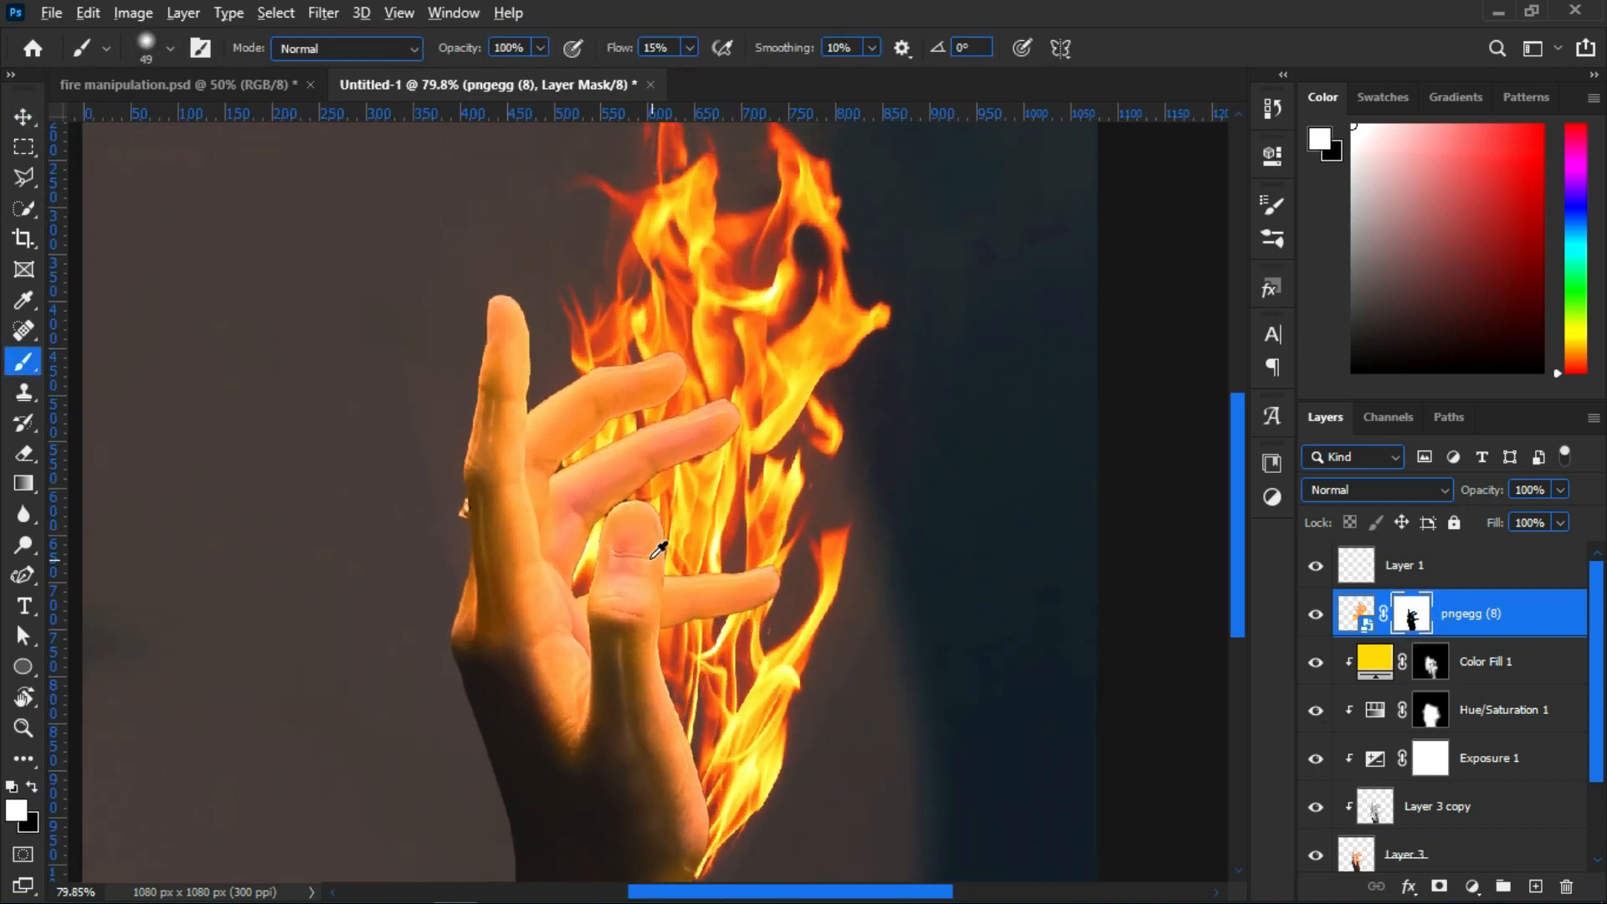
scroll(583, 395, "up", 1)
mouse_move(626, 395)
left_mouse_down()
mouse_move(661, 395)
mouse_move(613, 399)
mouse_move(626, 382)
left_mouse_up()
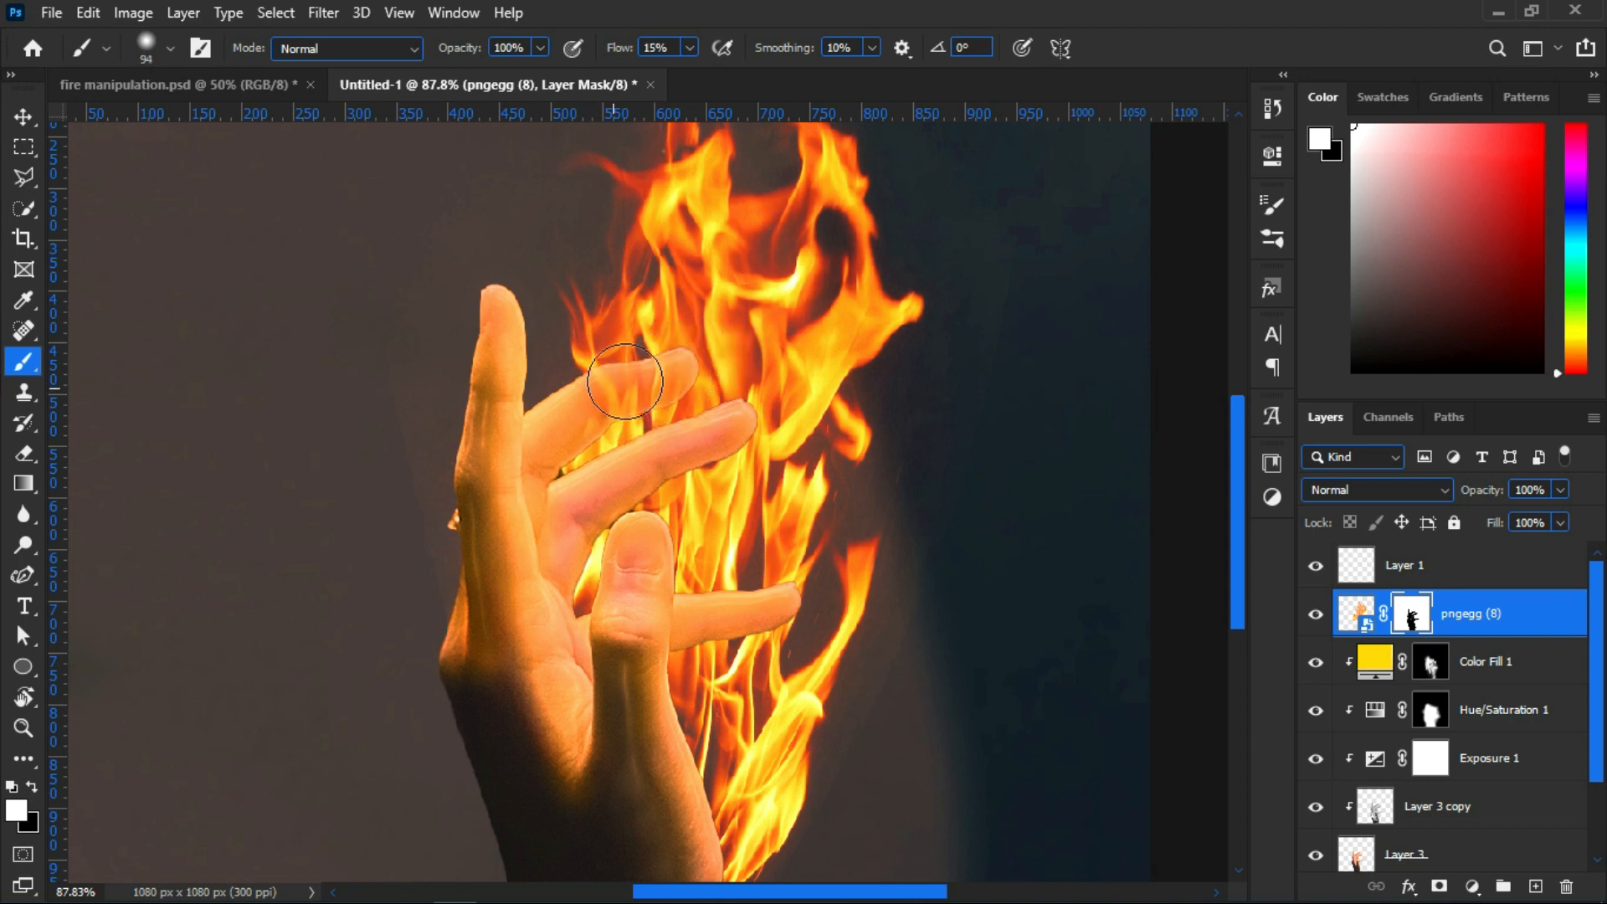
left_click(689, 49)
left_click_drag(692, 76, 786, 76)
mouse_move(701, 387)
left_mouse_down()
mouse_move(658, 374)
mouse_move(643, 441)
mouse_move(715, 430)
mouse_move(730, 448)
mouse_move(608, 470)
mouse_move(566, 512)
mouse_move(601, 355)
left_mouse_up()
left_click_drag(567, 488, 586, 432)
Paint white on the pngegg (8) mask with a 37 px brush to reveal flames at the upright finger's base and down the palm
scroll(568, 538, "up", 3)
left_click_drag(540, 325, 495, 325)
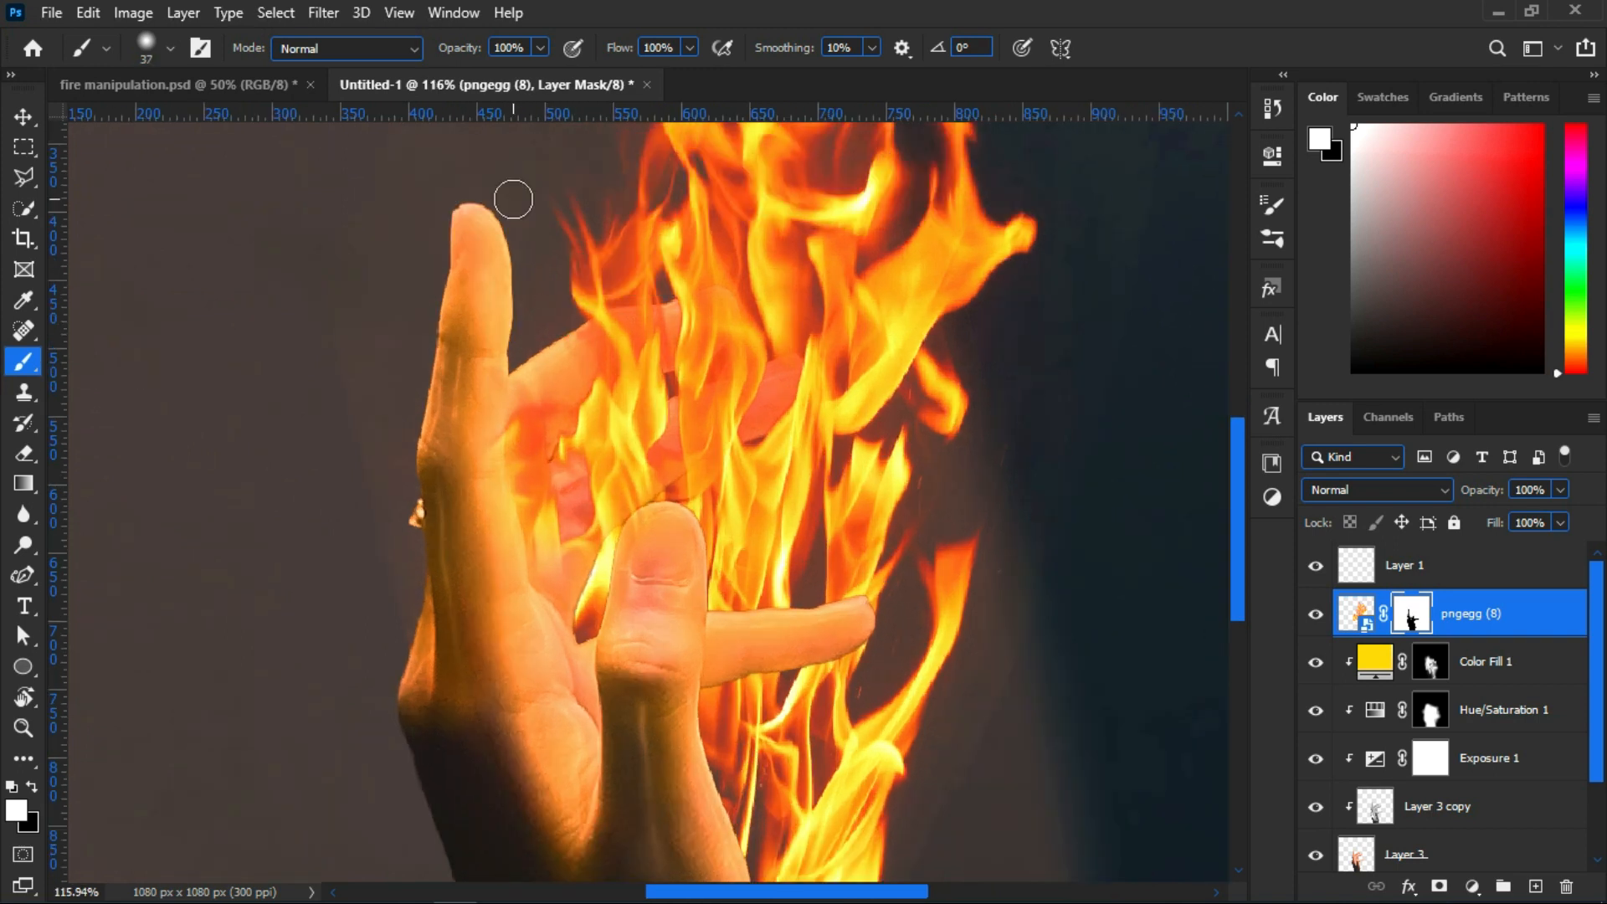
left_click_drag(536, 529, 602, 796)
scroll(548, 643, "up", 3)
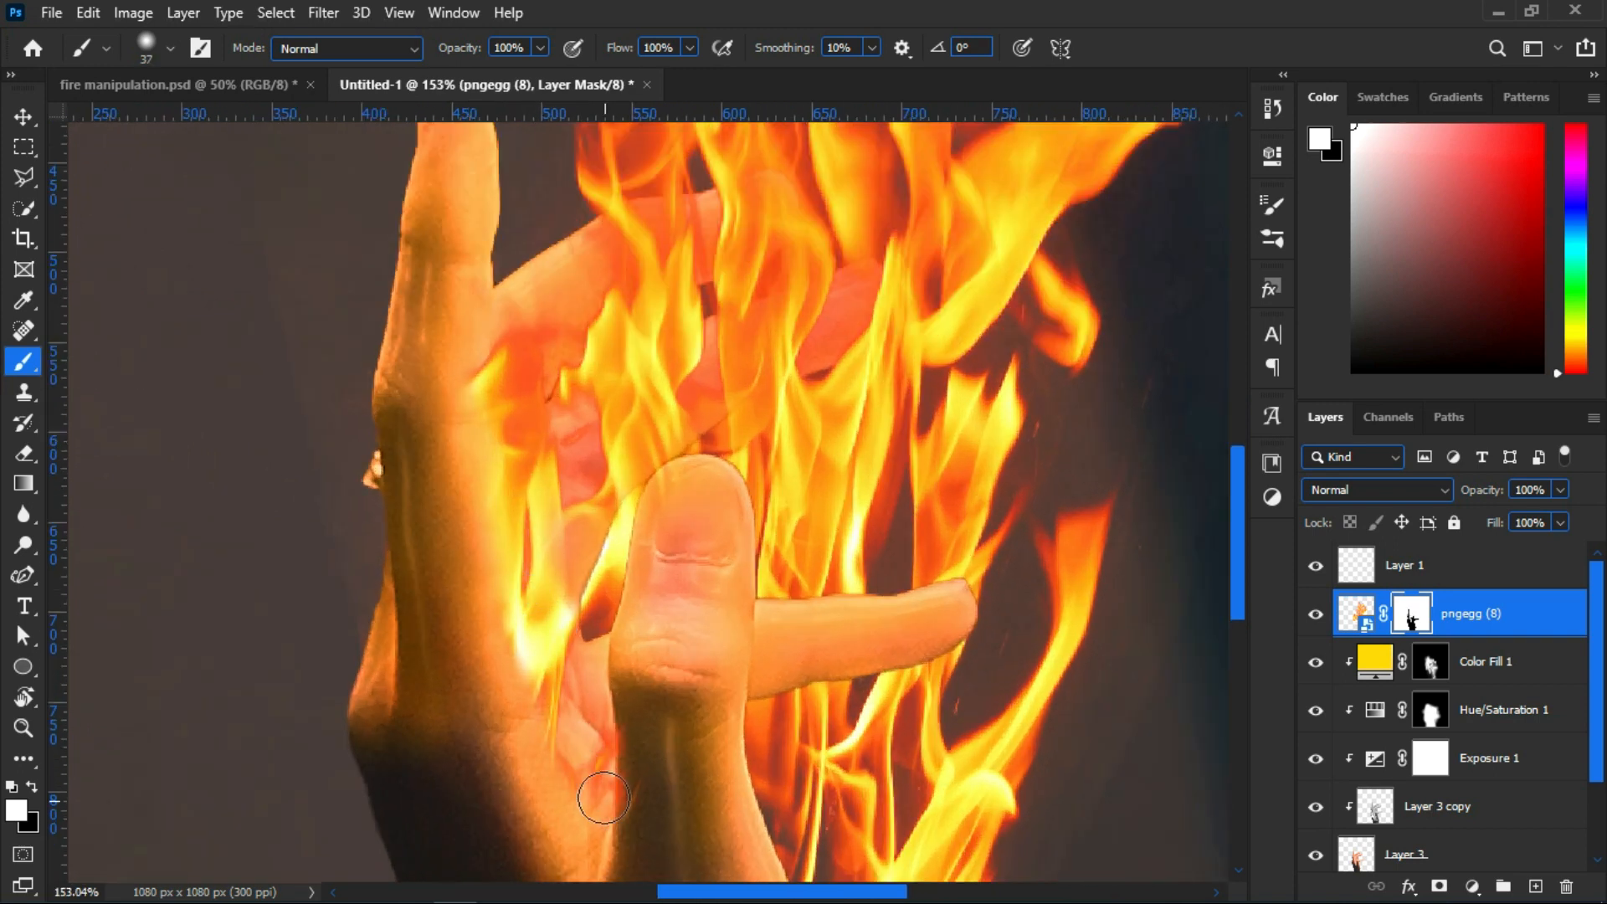
scroll(746, 709, "down", 1)
scroll(746, 709, "down", 2)
Paint white on the pngegg (8) mask with a 57 px brush to reveal flames over the lowest finger, outer wrist and upright finger's side
mouse_move(747, 540)
left_mouse_down()
mouse_move(756, 488)
mouse_move(846, 485)
left_mouse_up()
mouse_move(867, 504)
left_mouse_down()
mouse_move(894, 503)
mouse_move(963, 448)
left_mouse_up()
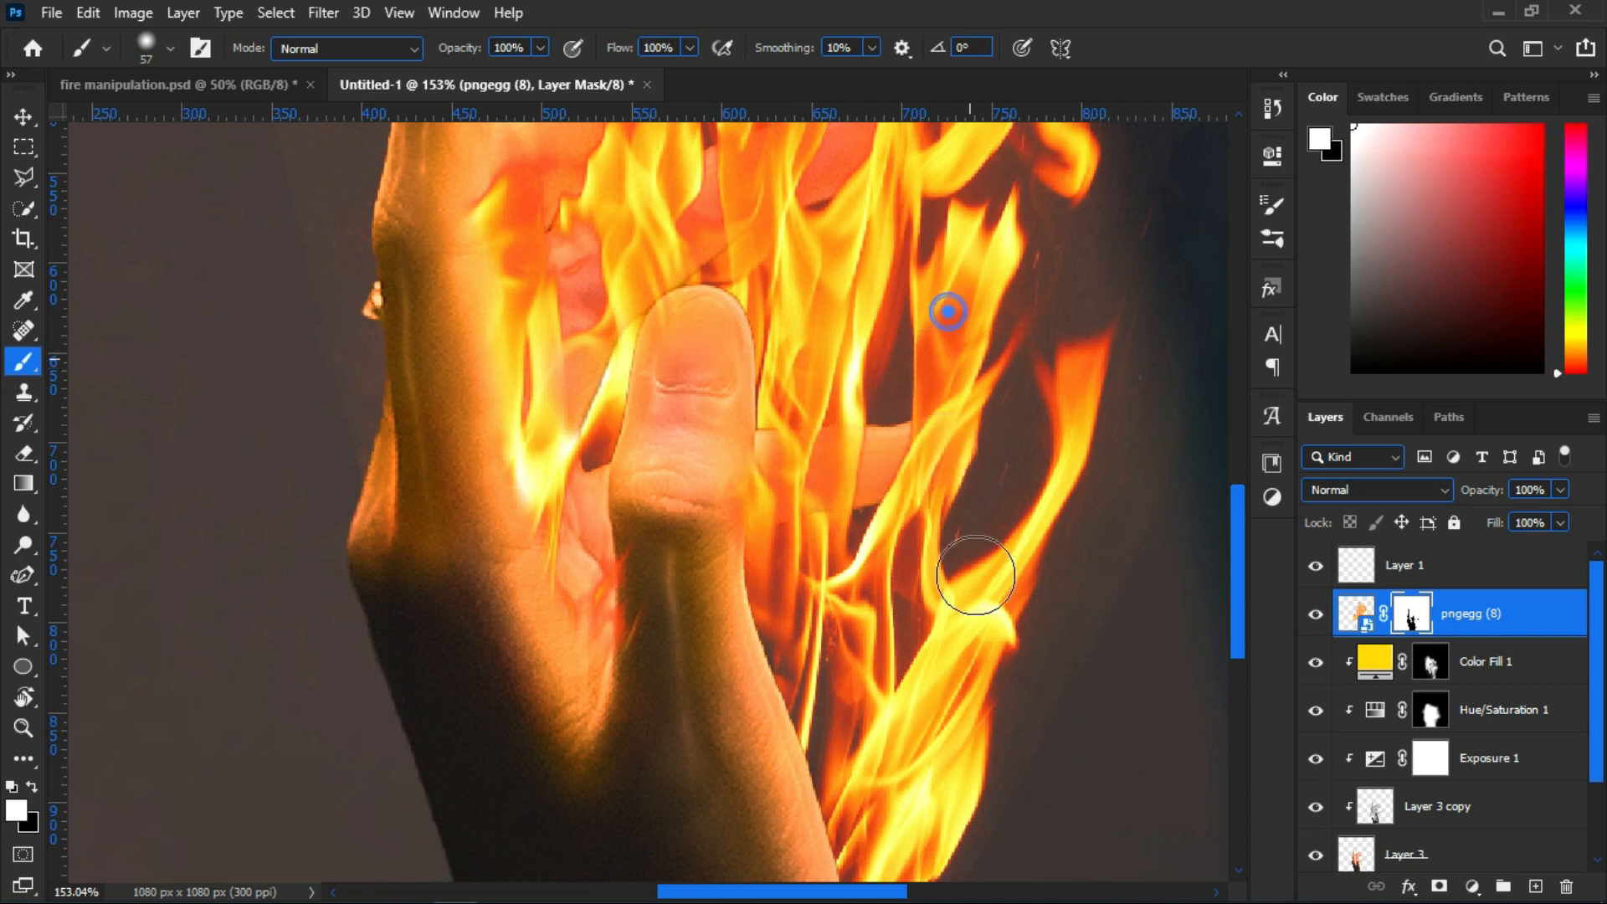
scroll(907, 486, "down", 3)
left_click_drag(815, 706, 797, 740)
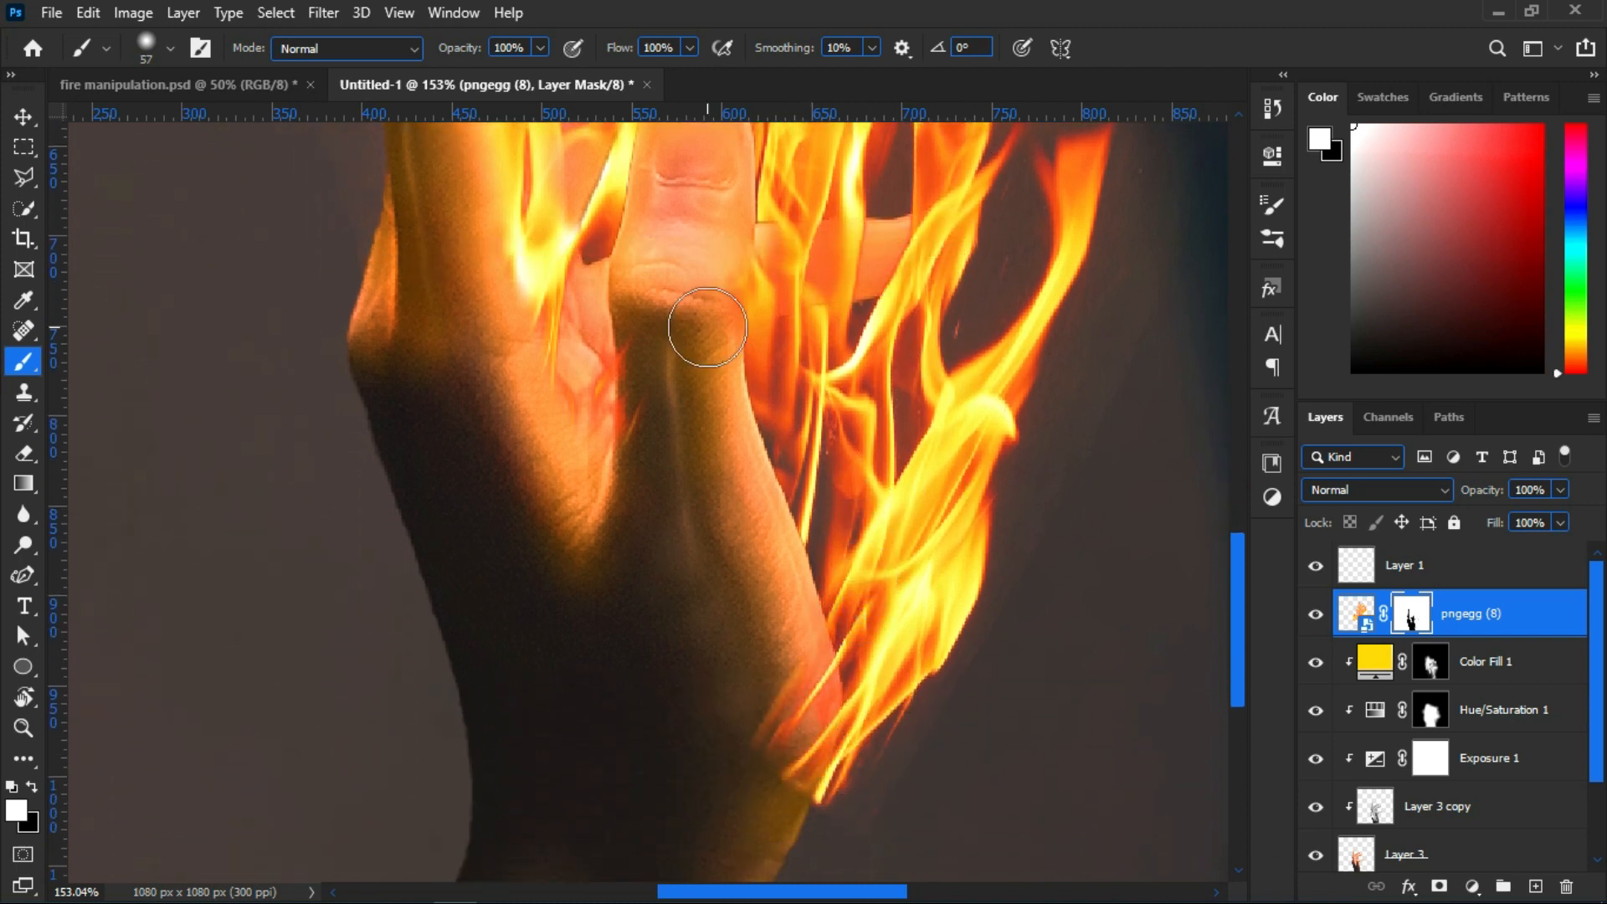
scroll(671, 567, "up", 3)
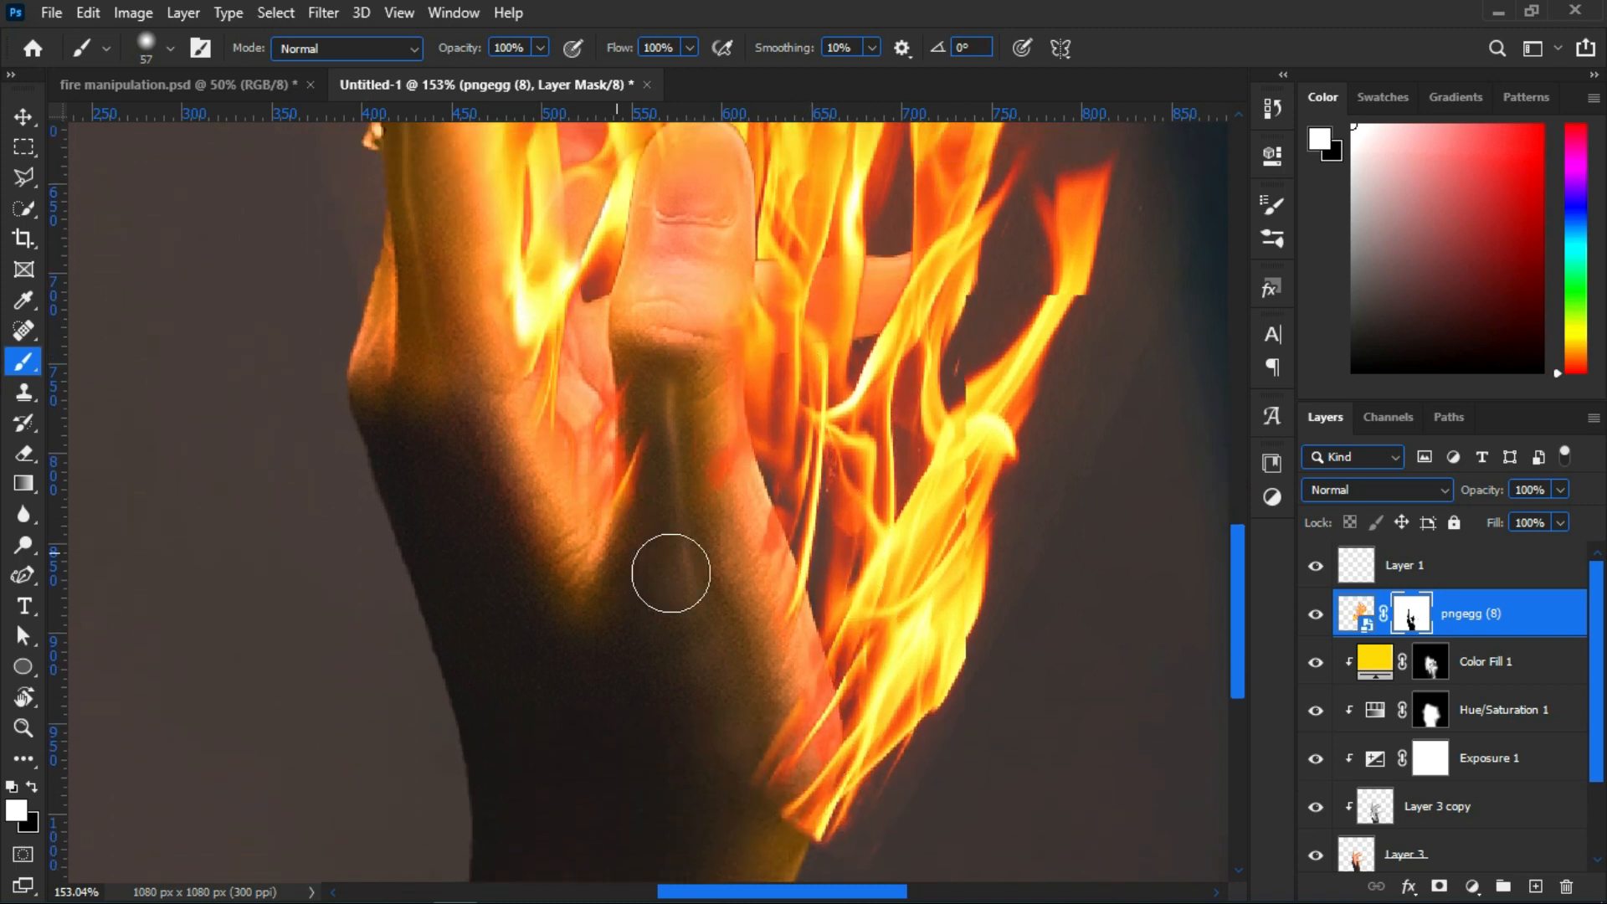
scroll(534, 489, "up", 3)
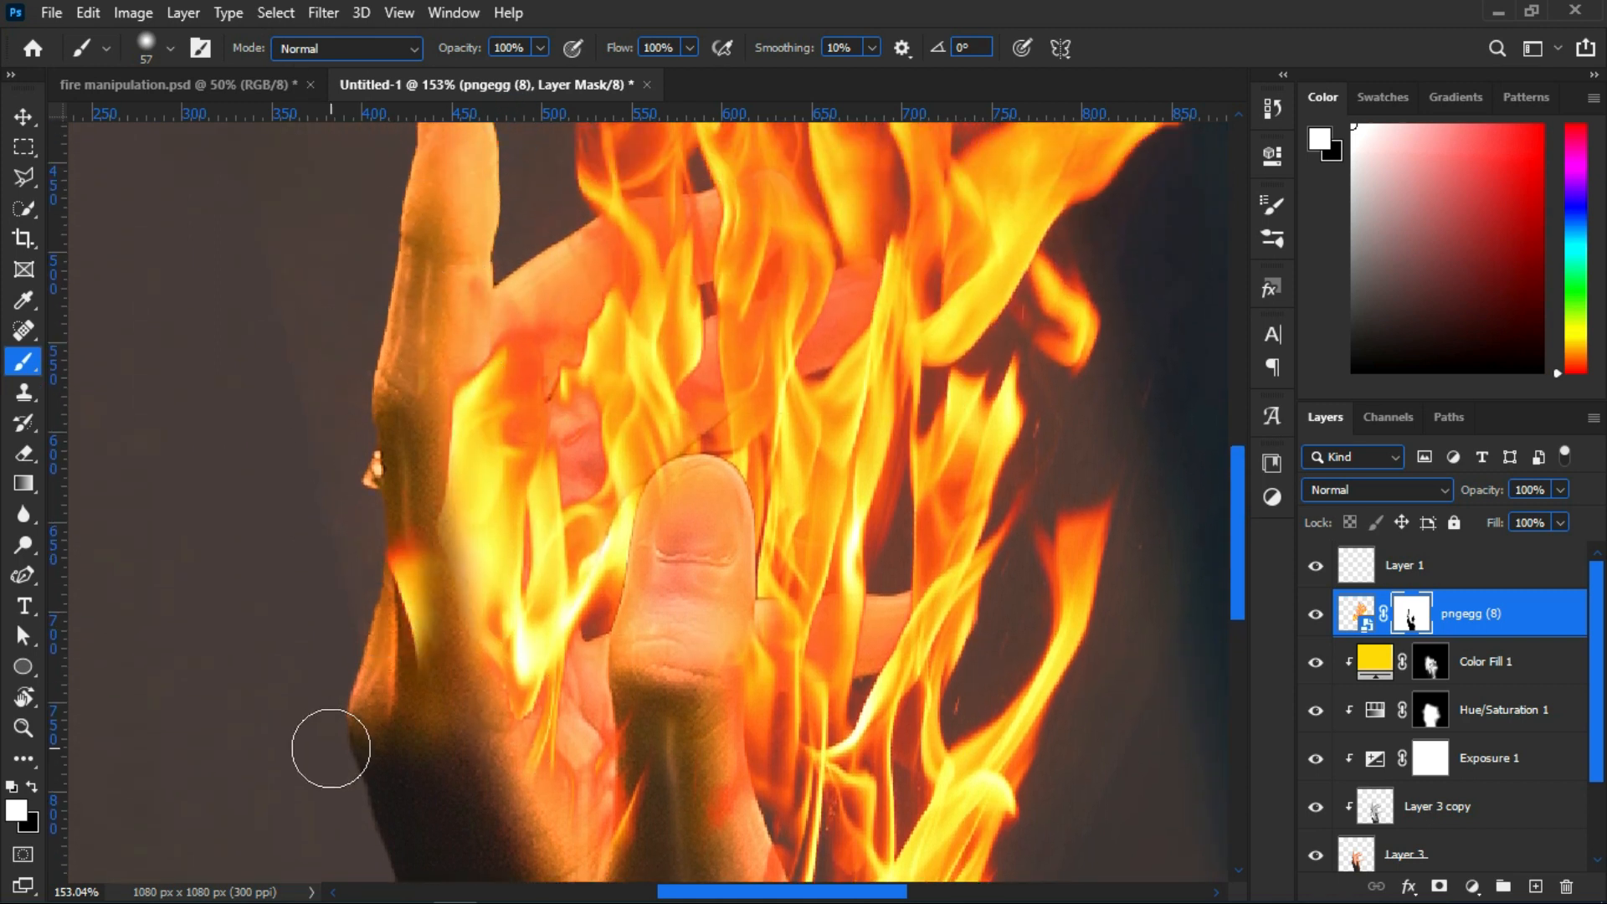
Paint black on the pngegg (8) mask with a 57 px brush to hide flames over the upright finger's base, palm and wrist
scroll(576, 741, "down", 1)
key("e")
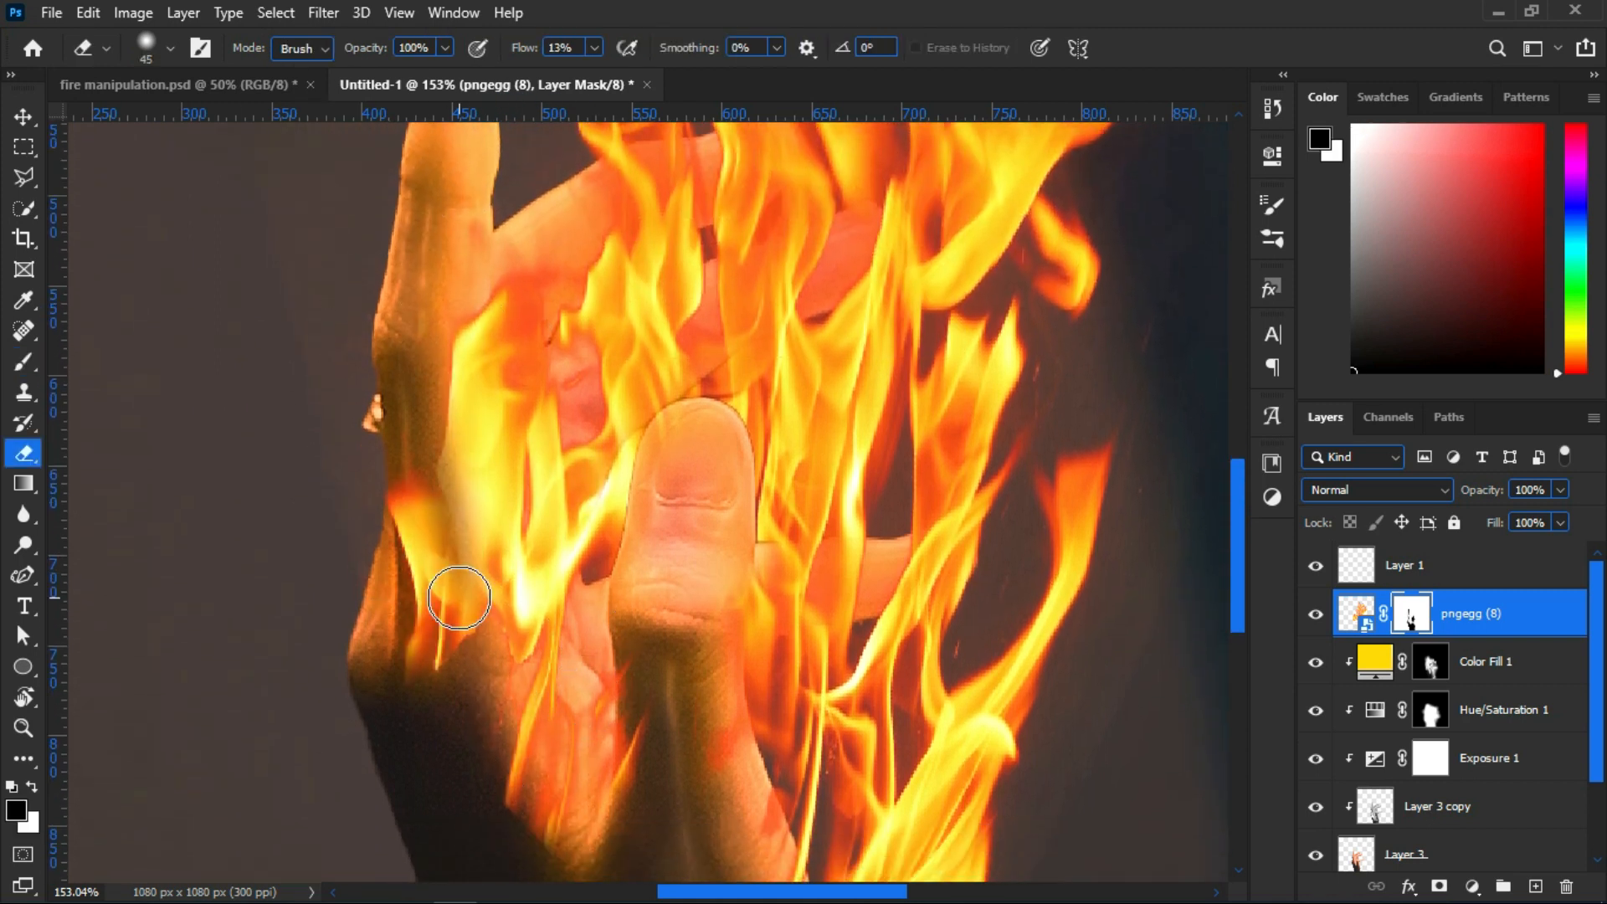
key("b")
mouse_move(431, 565)
left_mouse_down()
mouse_move(430, 649)
mouse_move(455, 285)
mouse_move(582, 862)
mouse_move(502, 717)
mouse_move(512, 669)
left_mouse_up()
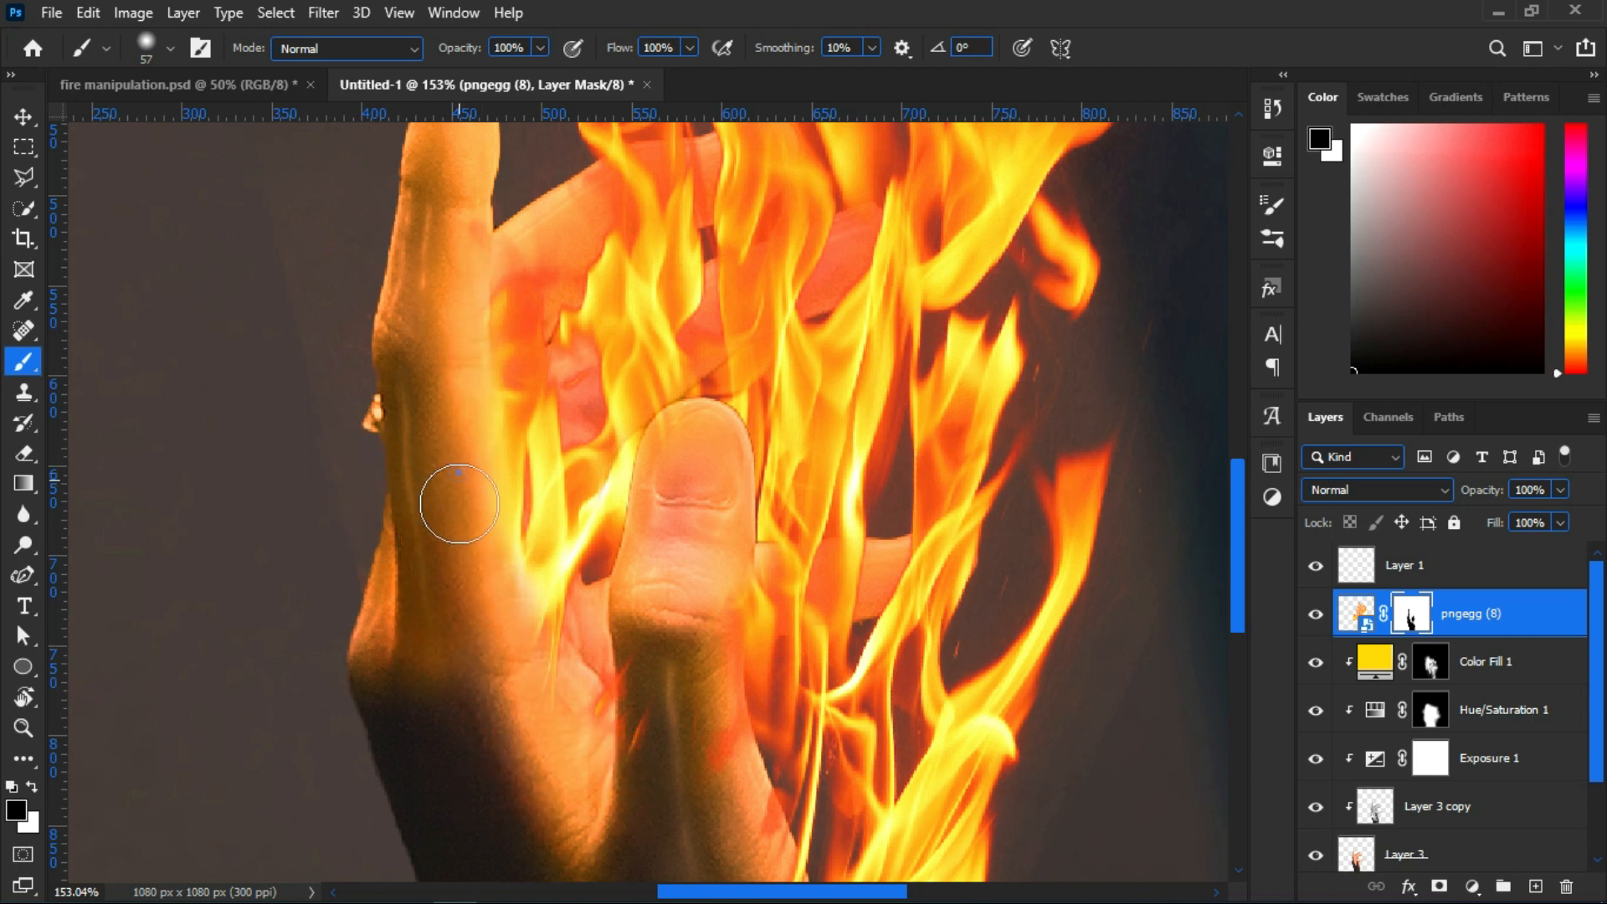
scroll(578, 670, "down", 3)
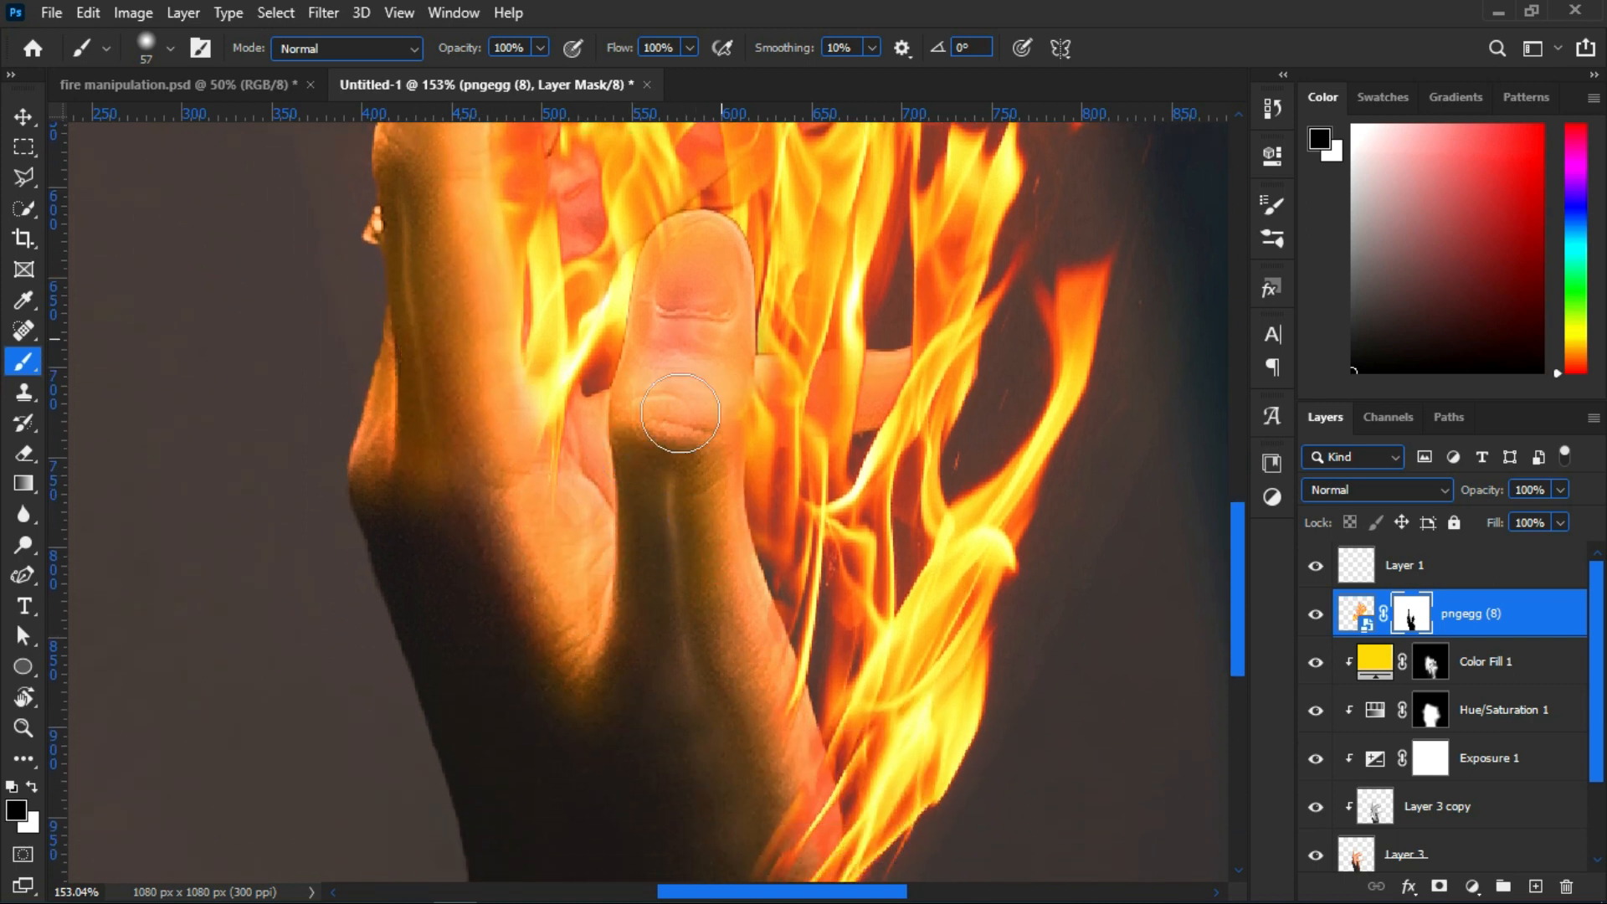
scroll(699, 589, "down", 4)
mouse_move(739, 491)
left_mouse_down()
mouse_move(821, 778)
mouse_move(801, 750)
left_mouse_up()
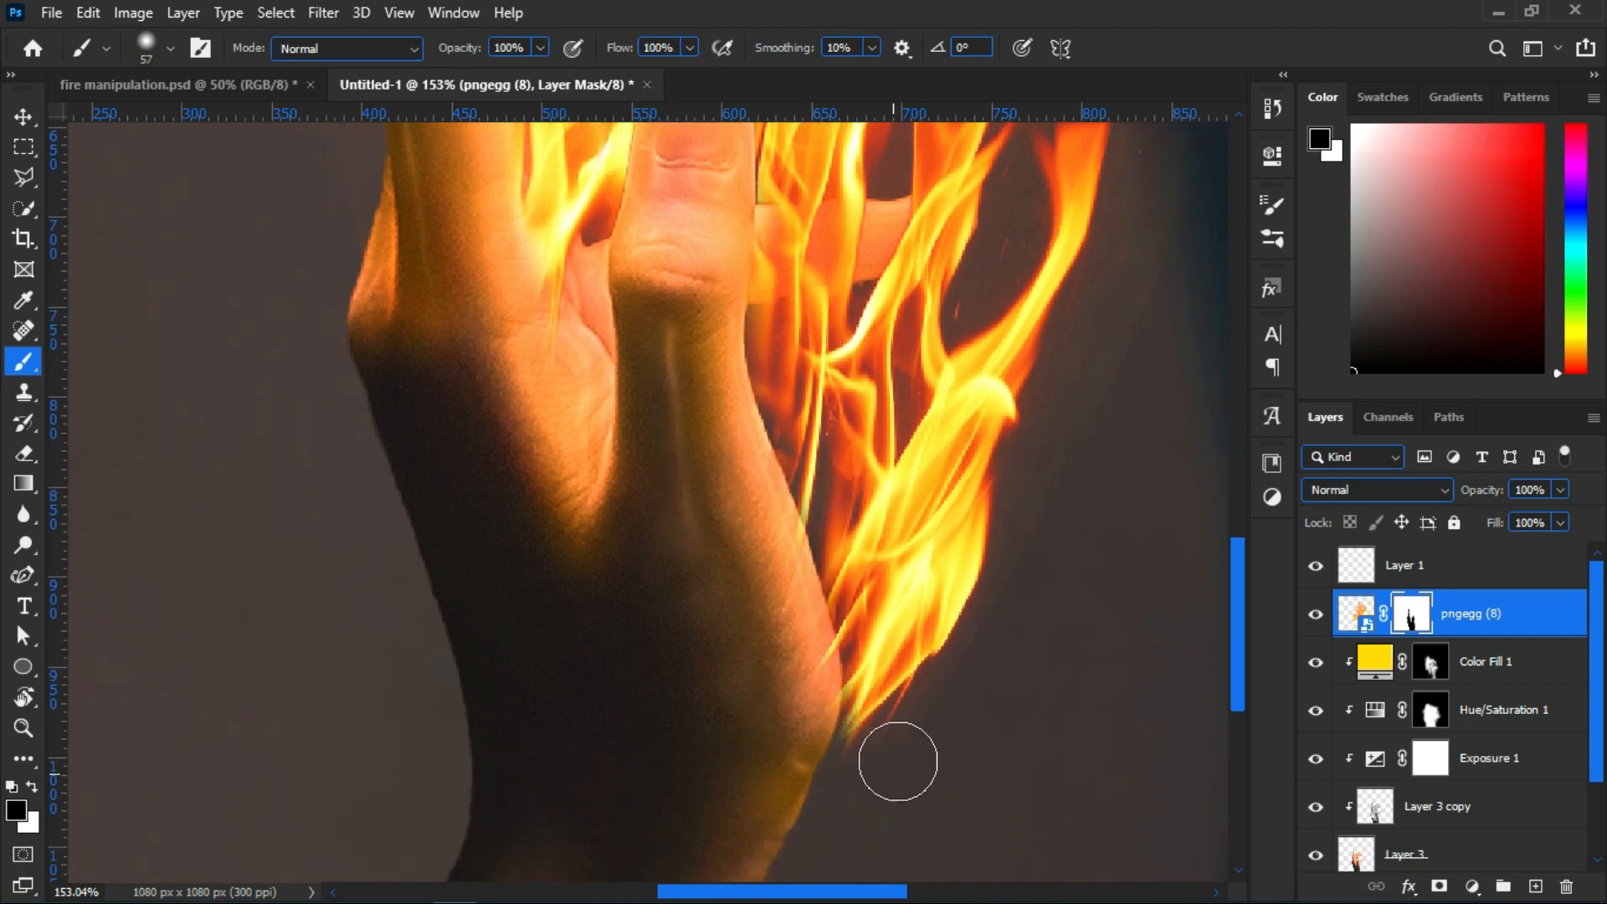
scroll(1030, 604, "down", 5)
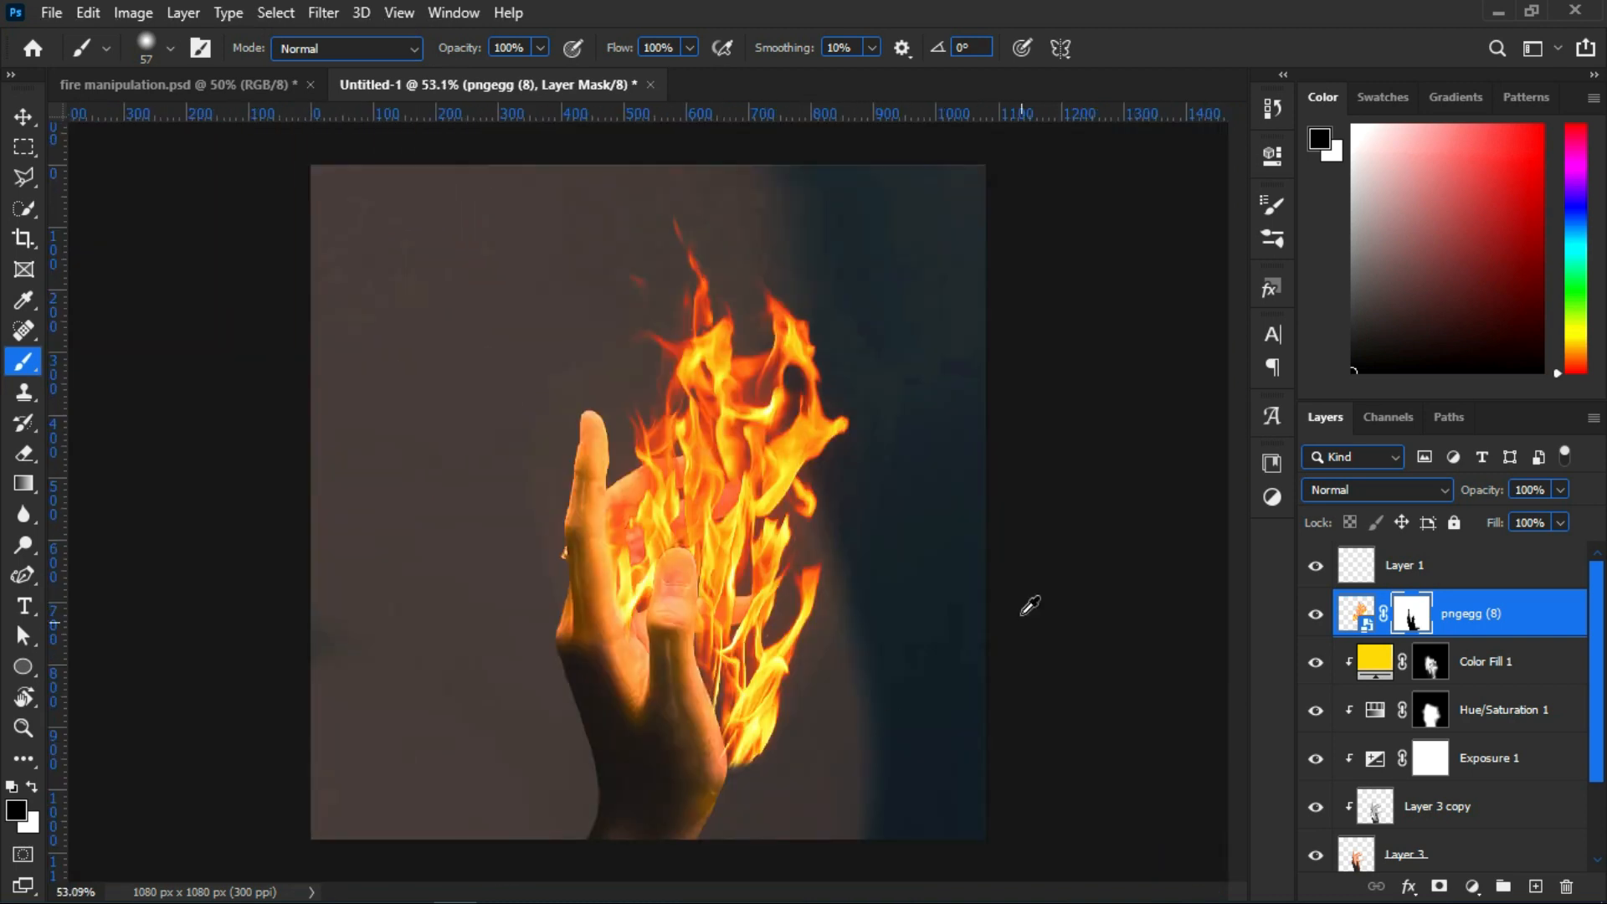
Paint white on the pngegg (8) mask with a 23 px brush to restore the lowest flames along the wrist's outer edge
scroll(718, 750, "up", 6)
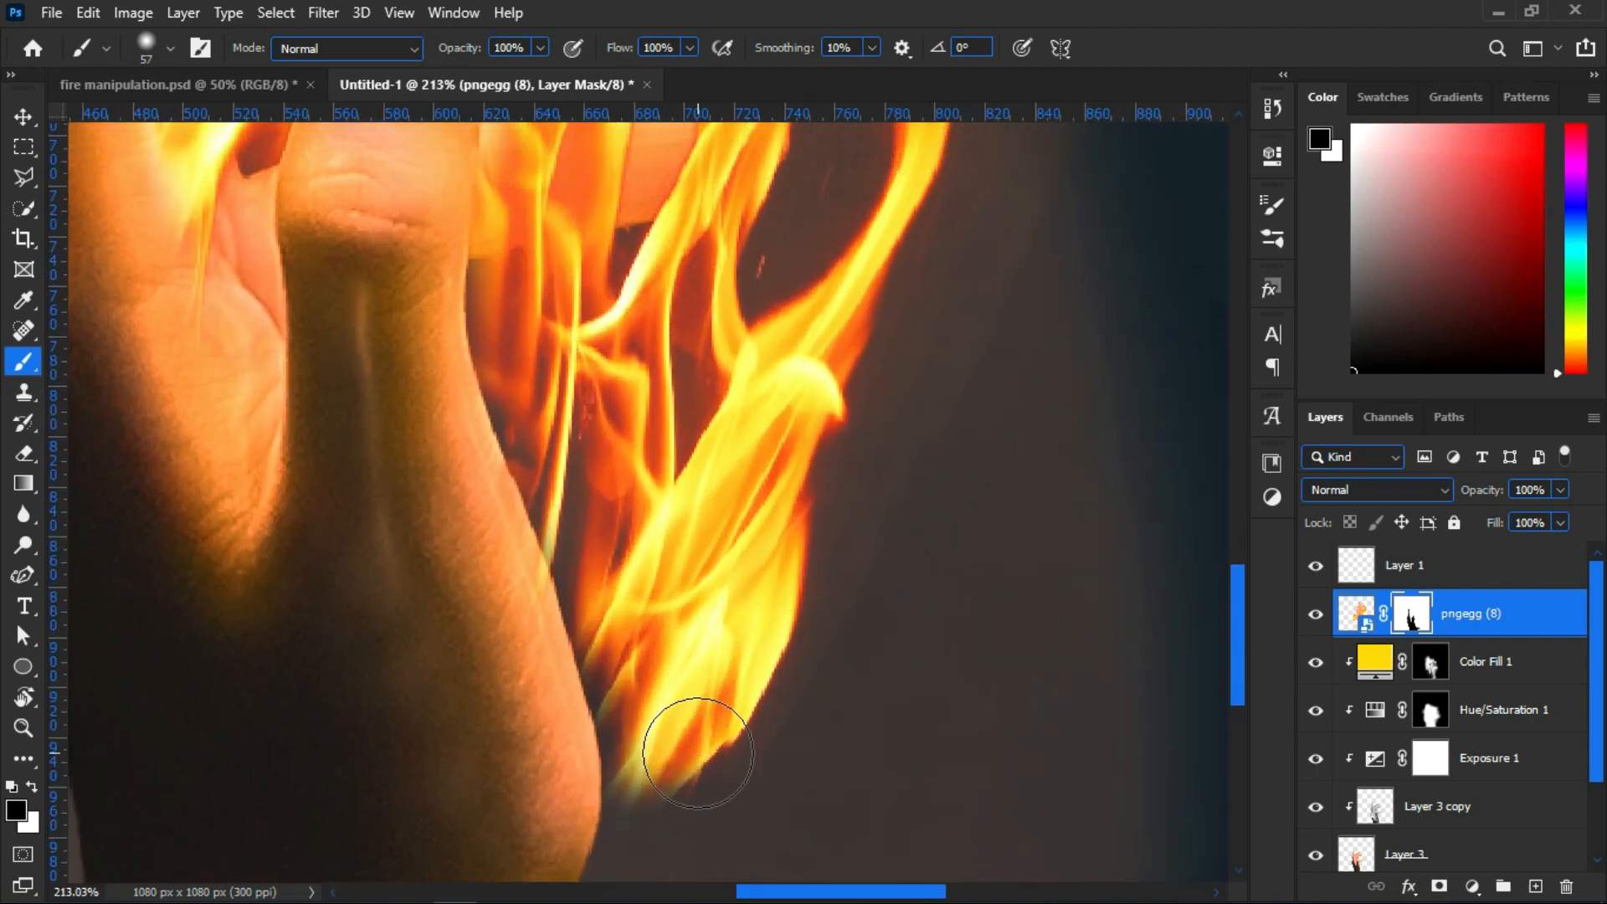
key("x")
mouse_move(629, 721)
left_mouse_down()
mouse_move(624, 802)
mouse_move(551, 542)
left_mouse_up()
key("x")
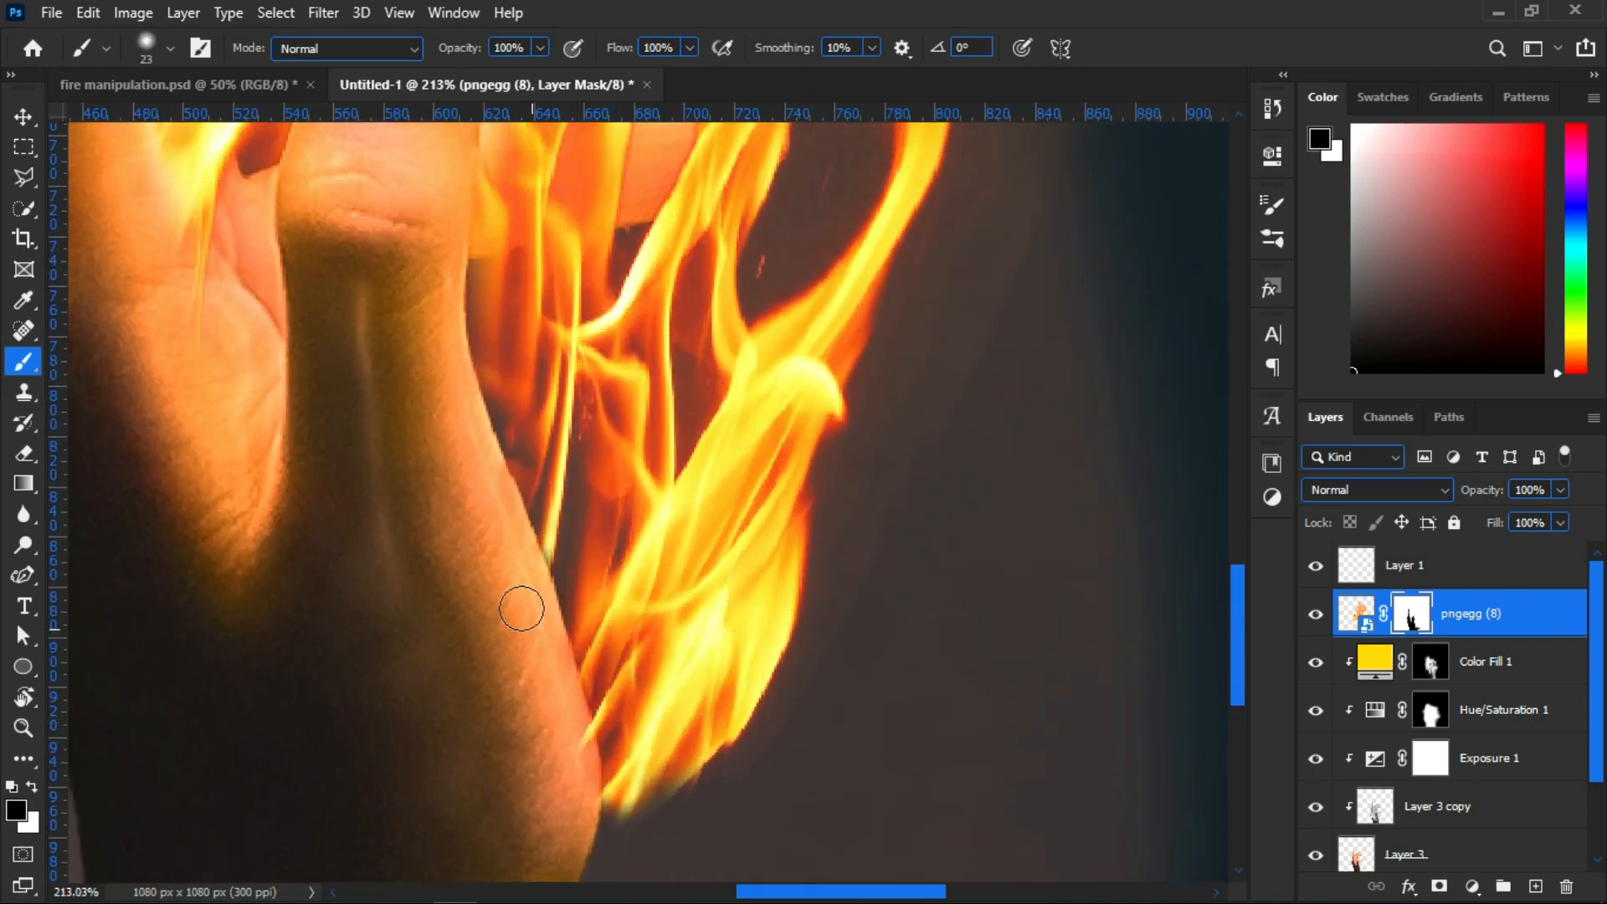
scroll(431, 646, "down", 6)
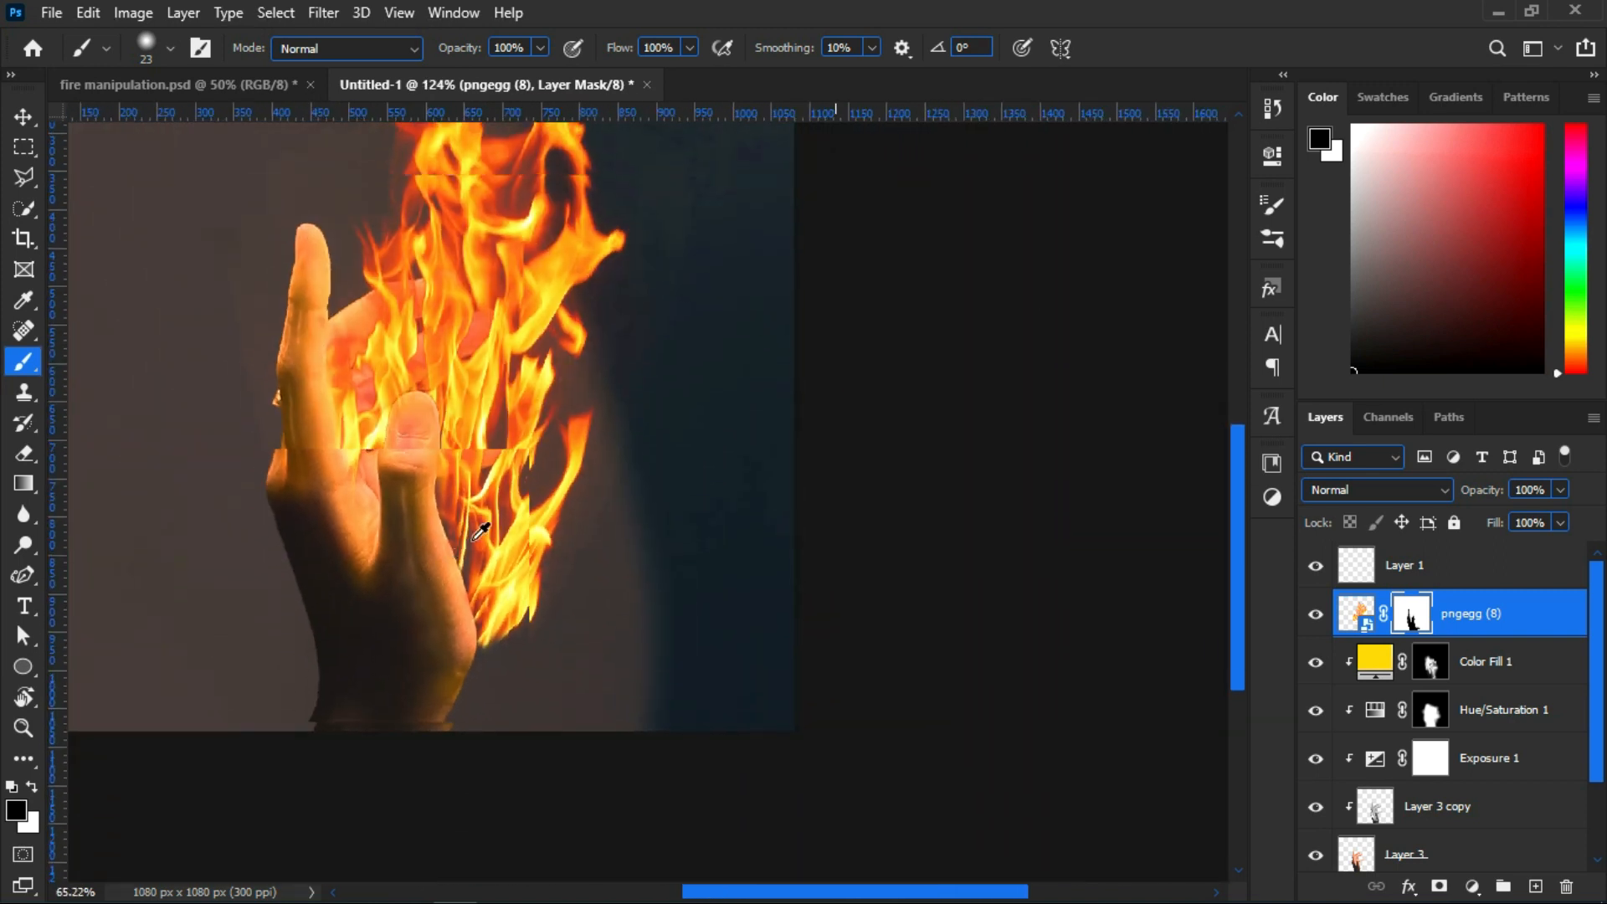
scroll(698, 516, "up", 2)
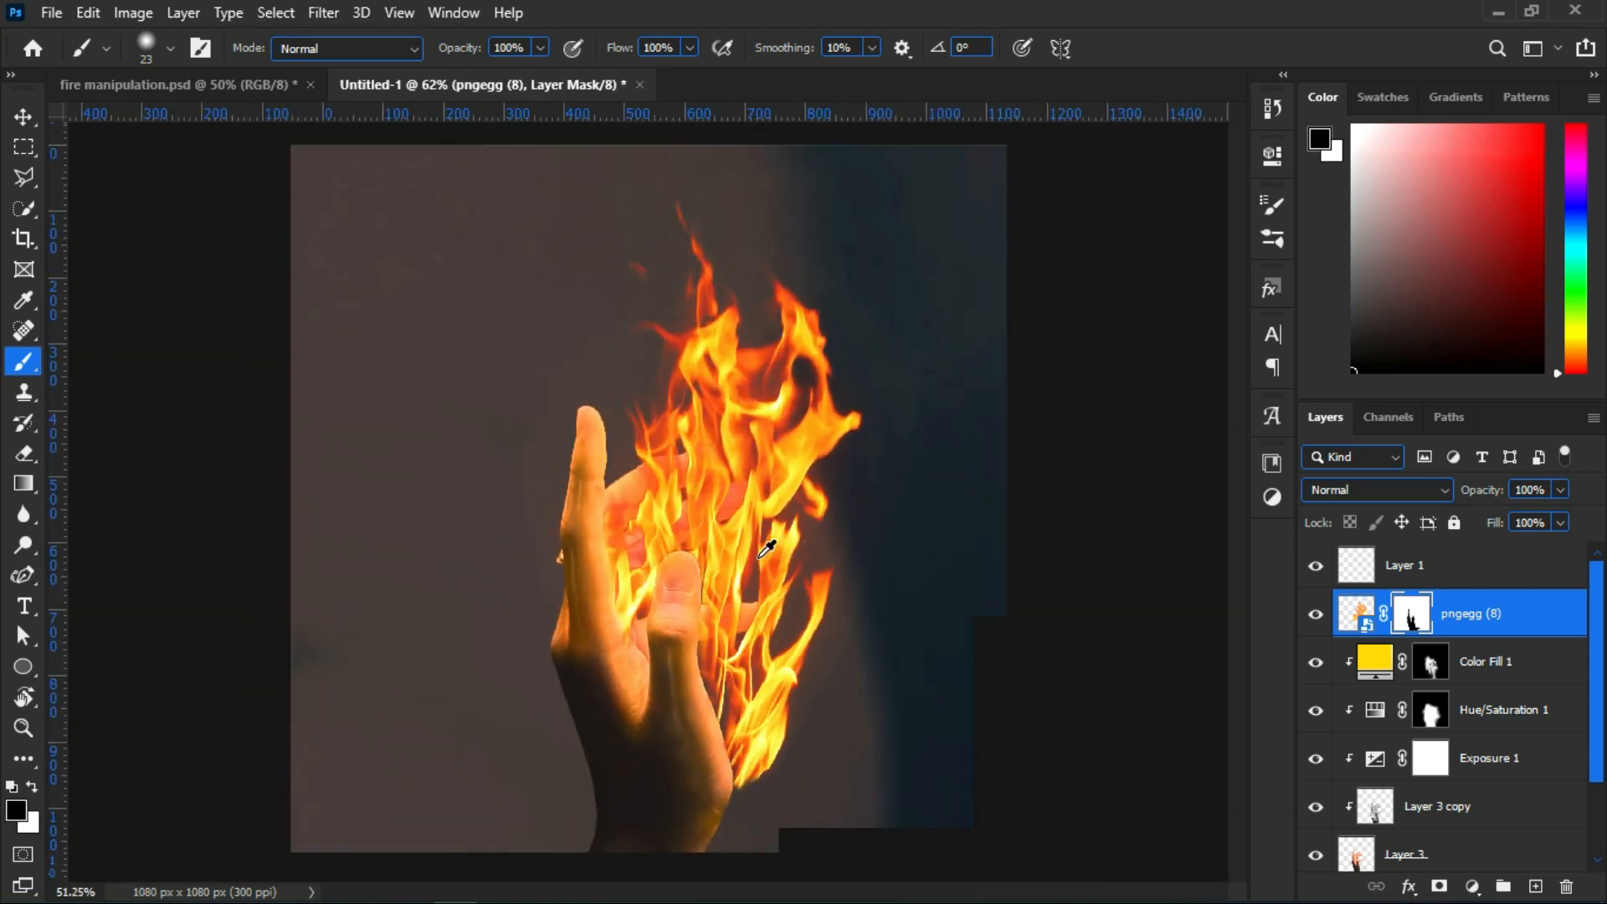
scroll(724, 408, "down", 2)
Place the black-background fire image 3-Things-a-Fire-Needs-2000-c-90 above pngegg (8), positioned over the hand
key("v")
scroll(754, 427, "up", 1)
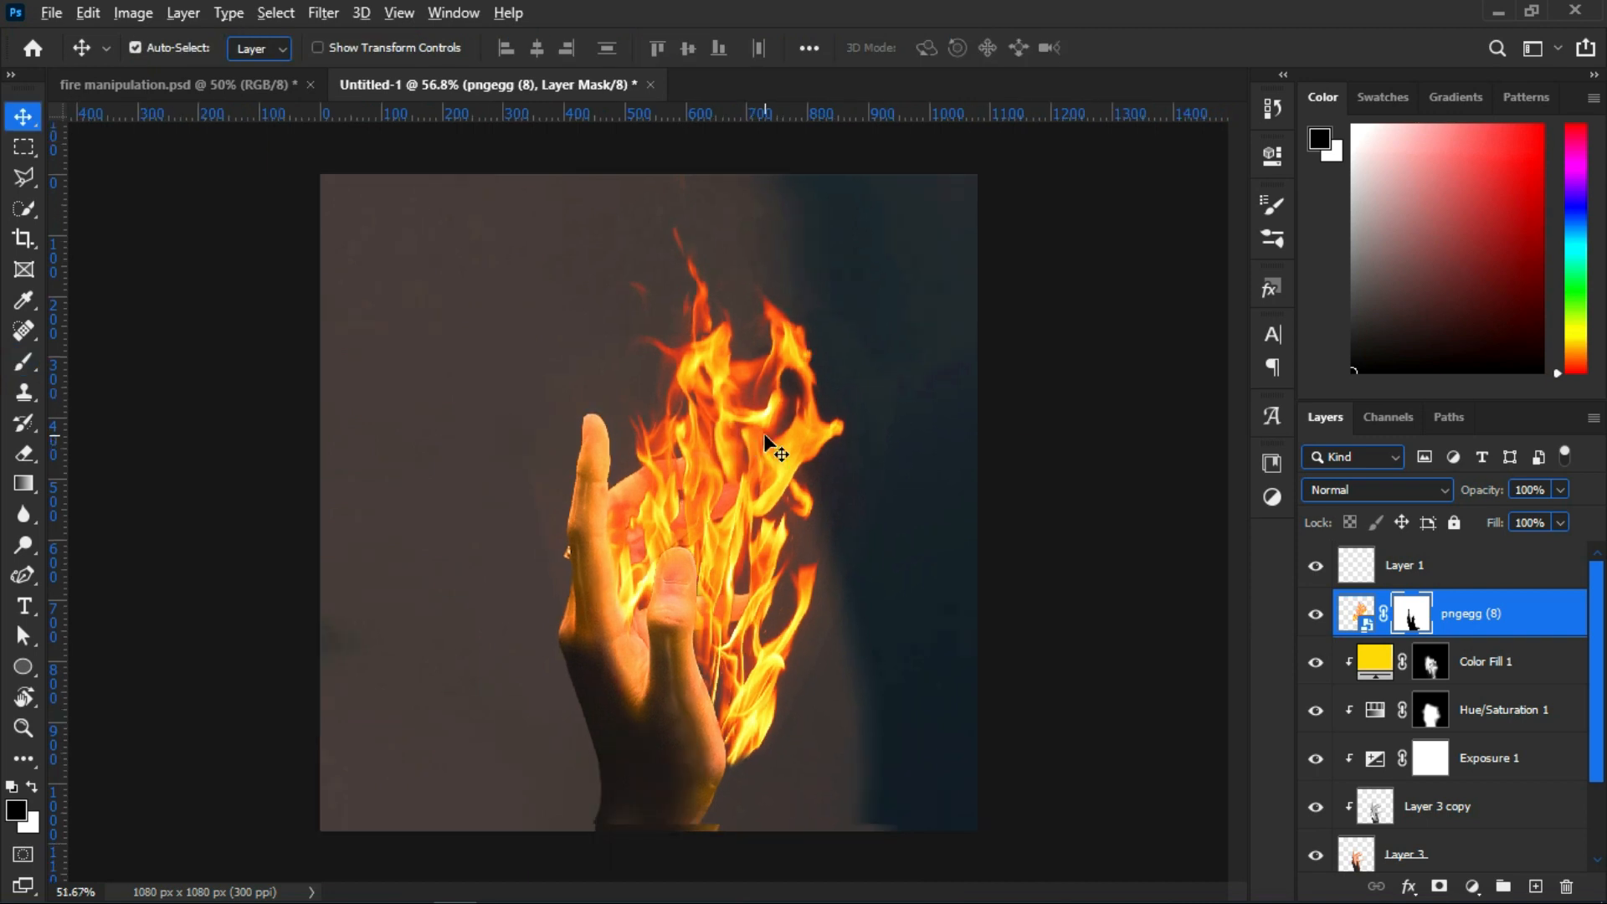
left_click(1513, 630)
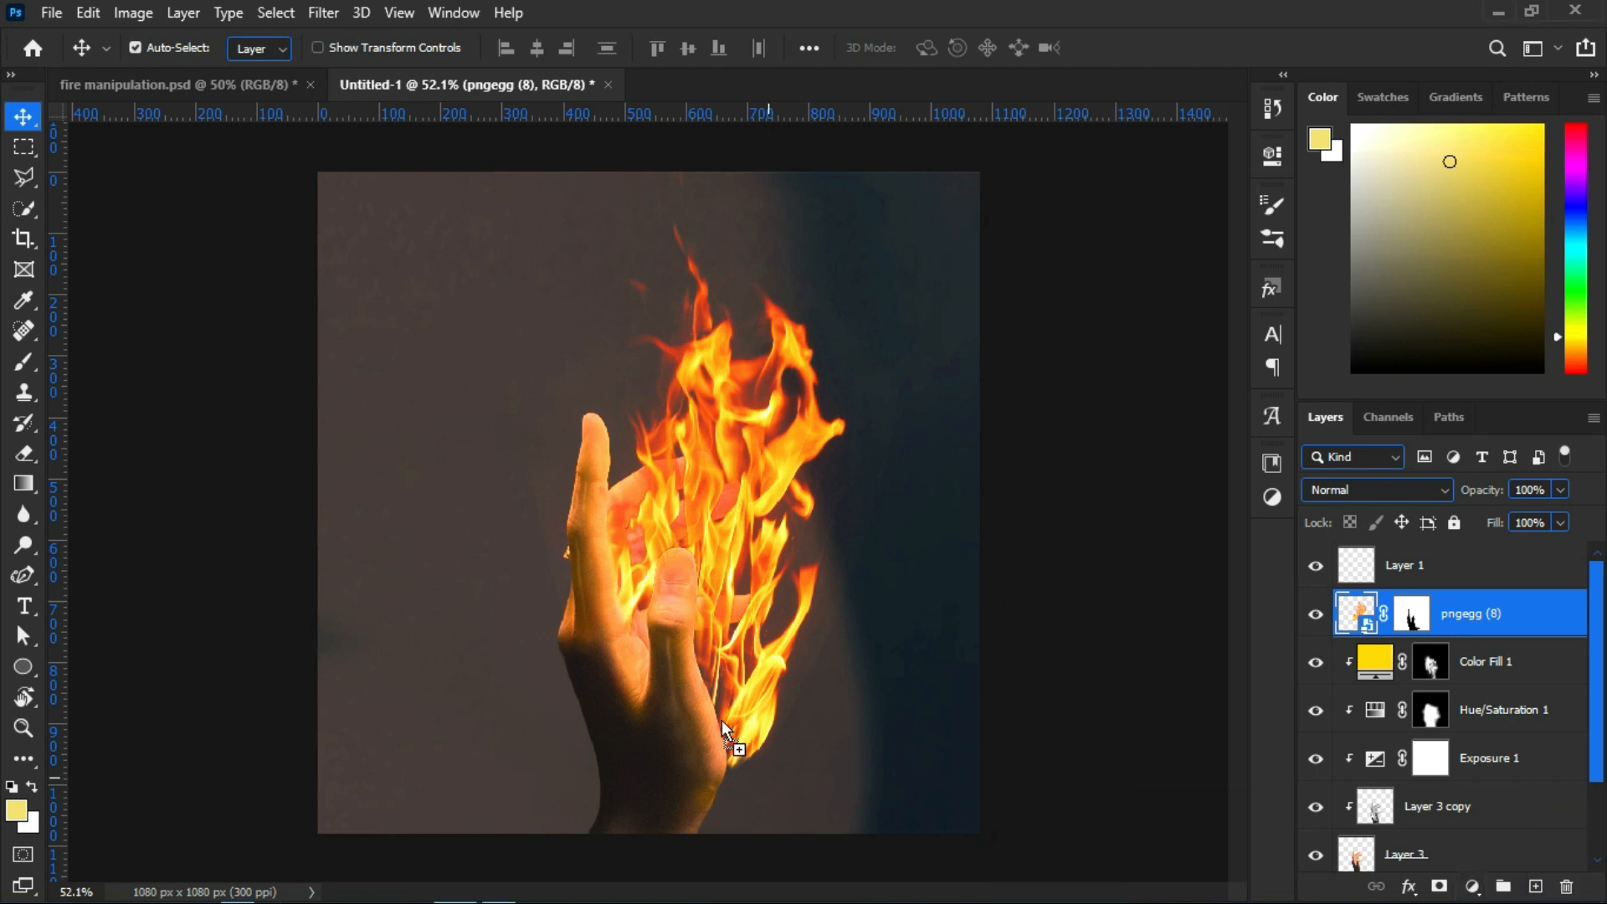
left_click_drag(636, 634, 717, 656)
left_click_drag(839, 462, 820, 459)
key("Return")
Crop the placed fire image to a rectangle around its flames using a layer mask, and convert the result to a smart object
left_click(32, 151)
mouse_move(555, 259)
left_mouse_down()
mouse_move(862, 406)
mouse_move(944, 800)
left_mouse_up()
left_click_drag(875, 722, 816, 722)
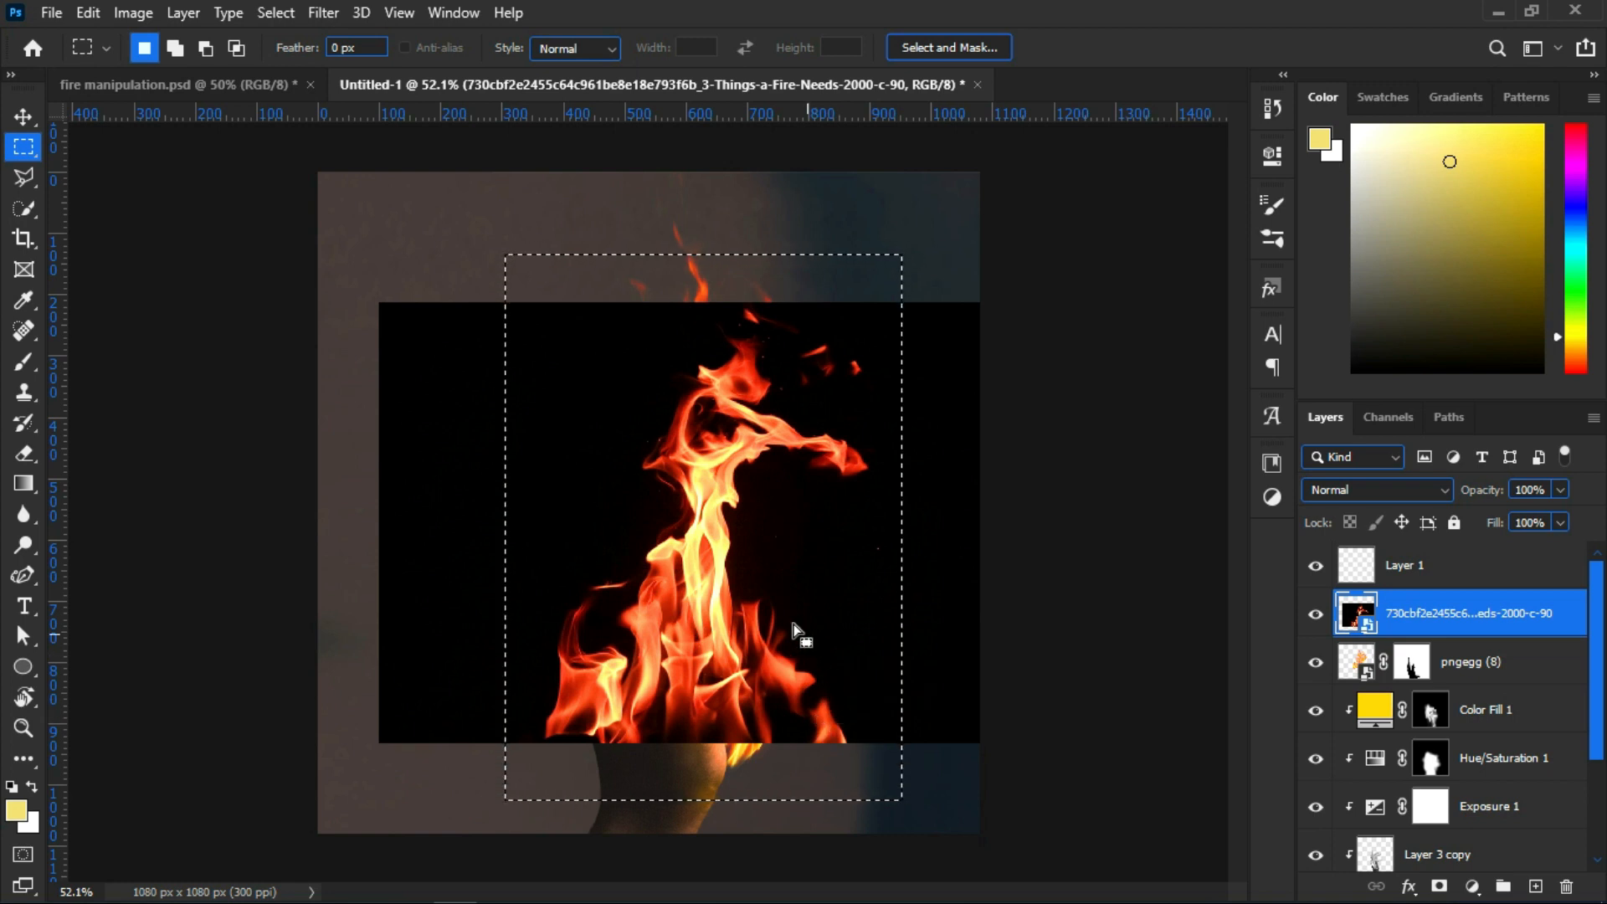
left_click(1440, 887)
right_click(1471, 616)
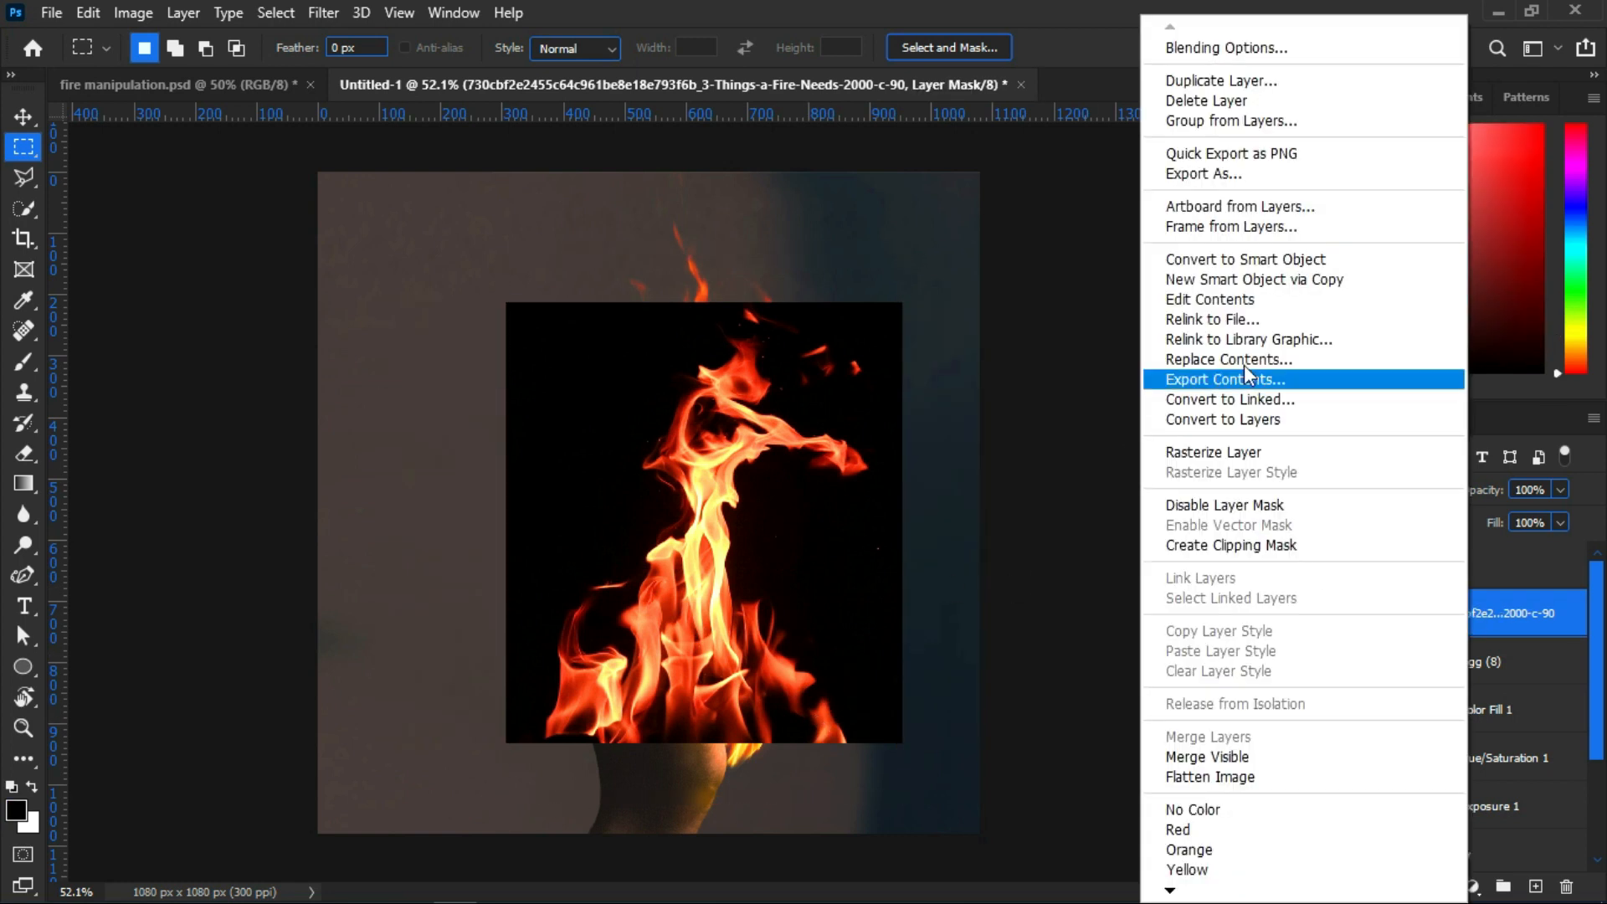
left_click(1241, 452)
right_click(1448, 616)
left_click(1205, 427)
key("v")
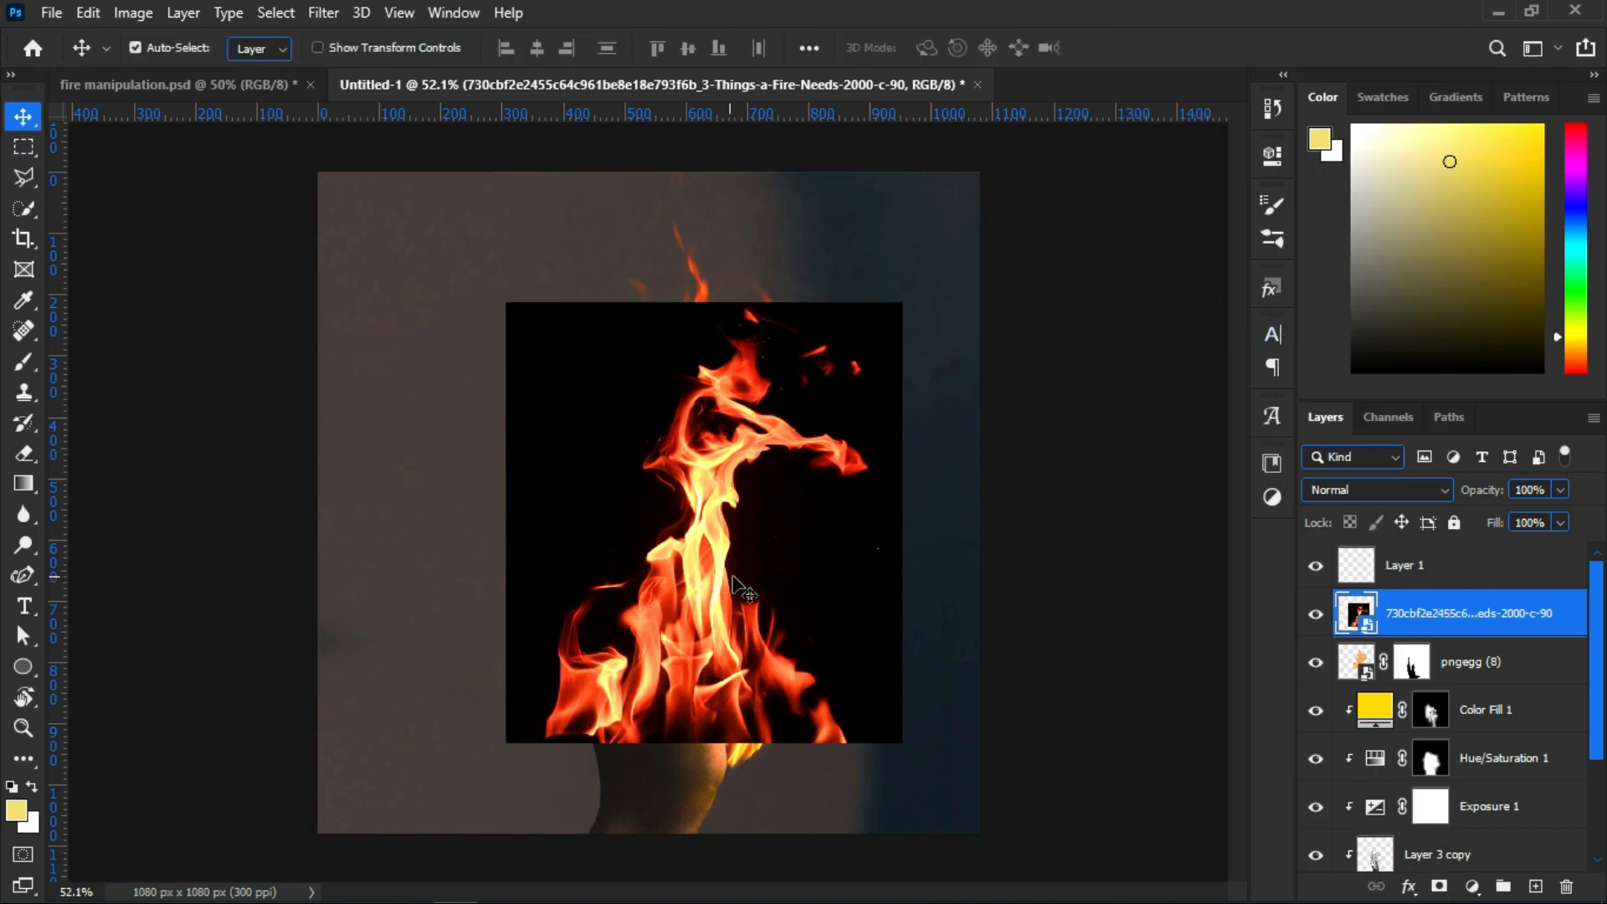
Set the cropped fire layer's blend mode to Screen and move the flames over the hand
left_click(1328, 492)
left_click(1340, 506)
left_click_drag(664, 571, 651, 527)
scroll(727, 632, "up", 4)
left_click_drag(675, 580, 671, 624)
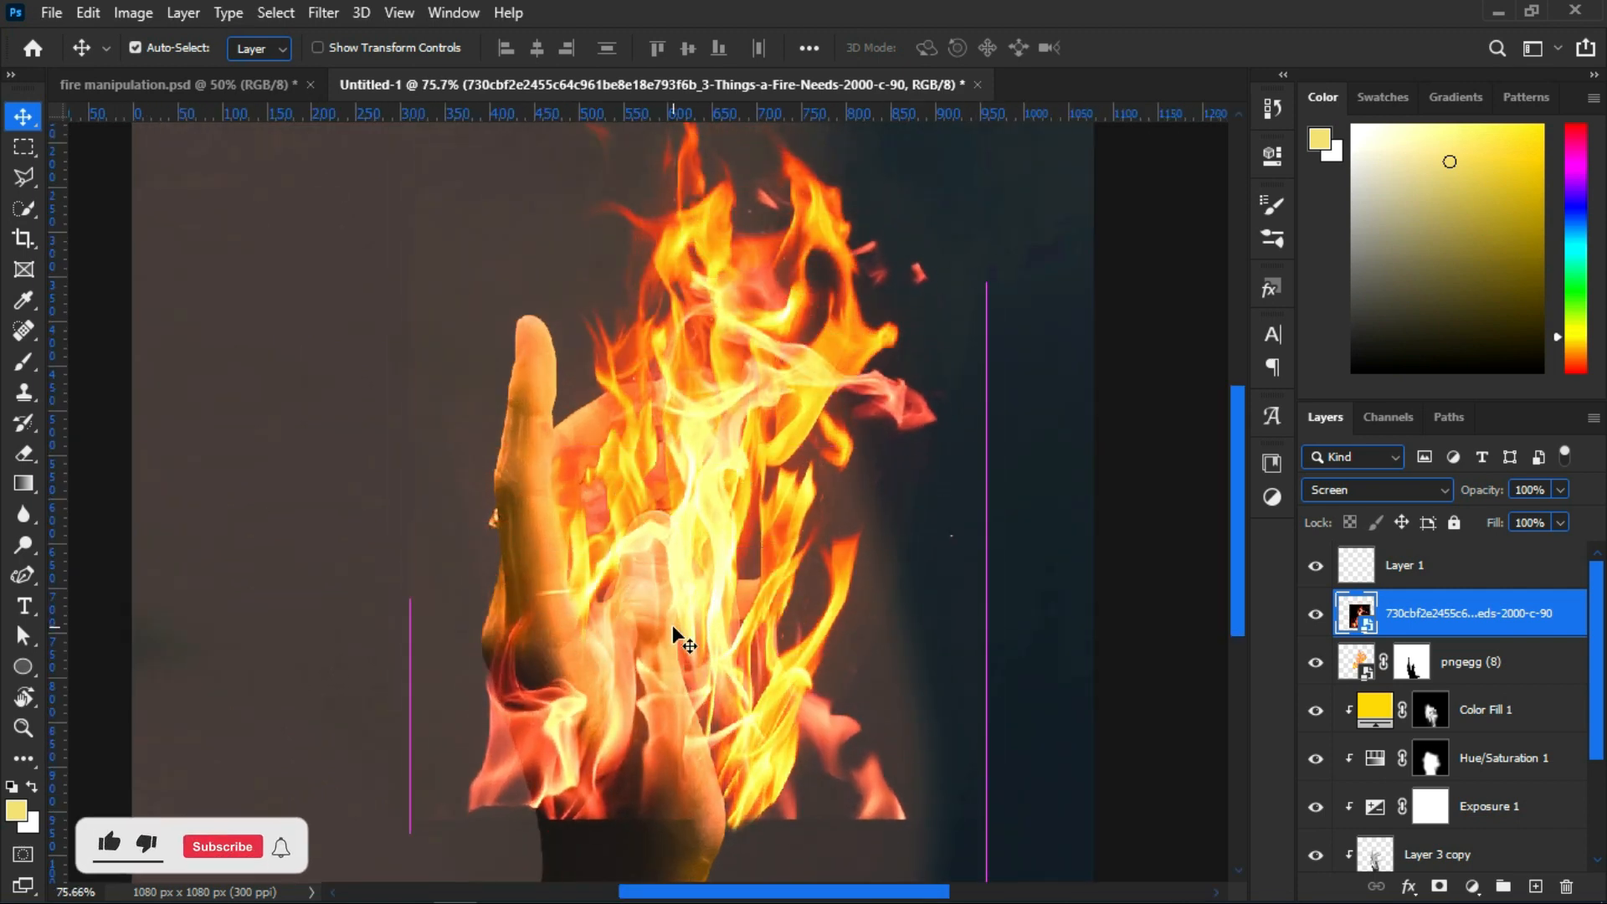
Warp the Screen fire layer so its lower flames curve up from the palm and the outer base of the upright finger
key("ctrl+t")
right_click(748, 637)
left_click(783, 488)
left_click_drag(753, 757, 760, 625)
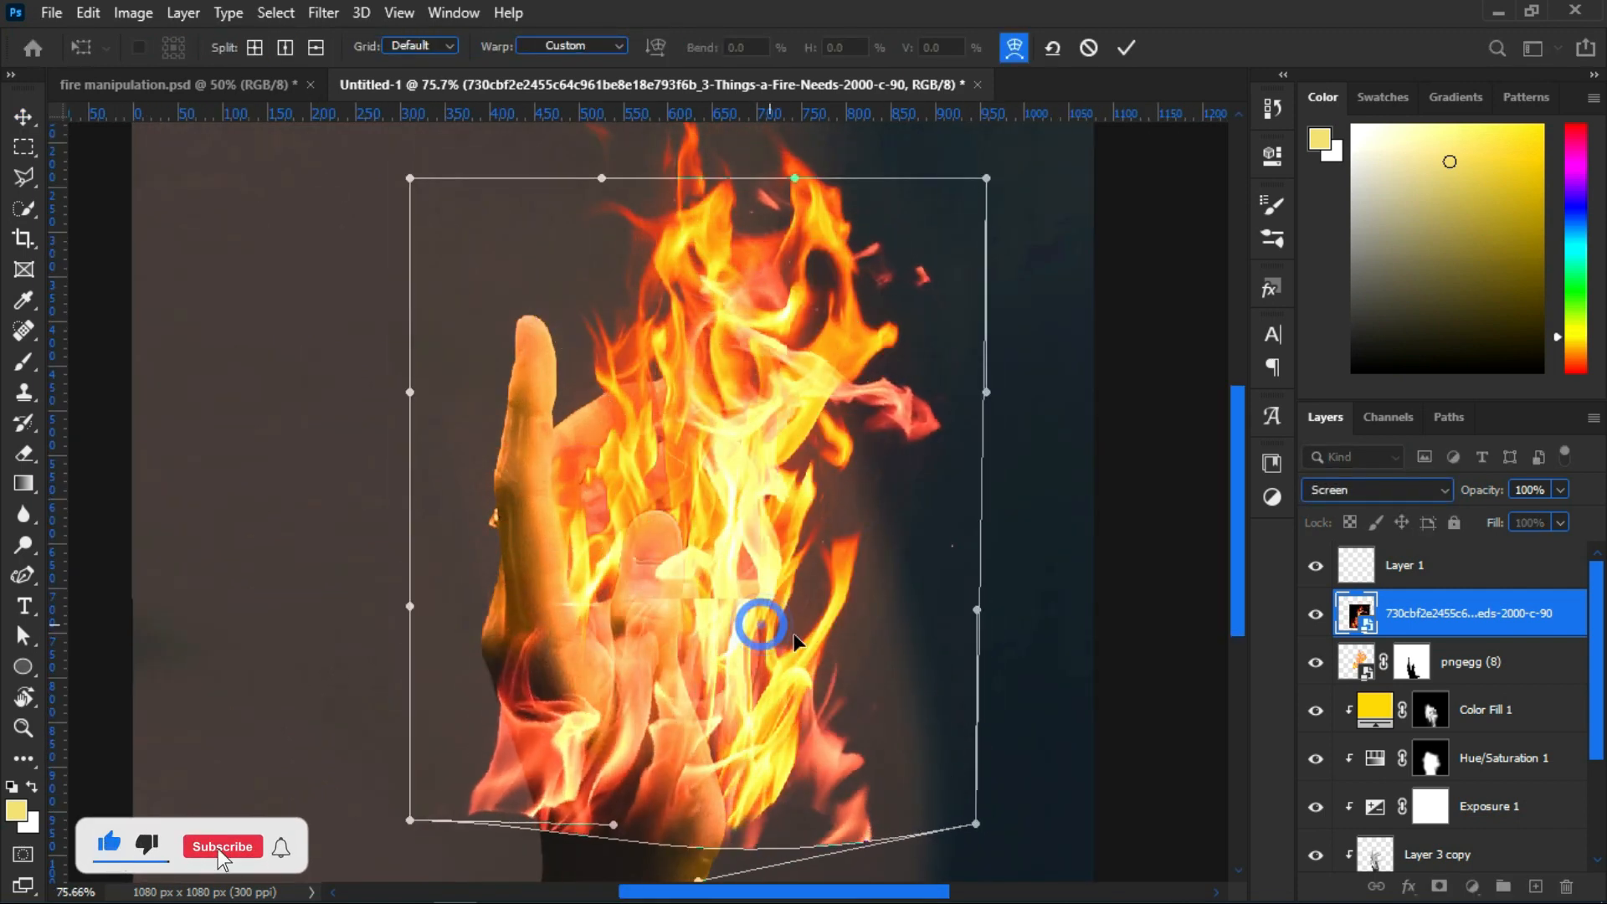
left_click_drag(604, 649, 615, 569)
left_click_drag(536, 670, 507, 624)
left_click_drag(410, 818, 489, 639)
left_click_drag(537, 418, 535, 393)
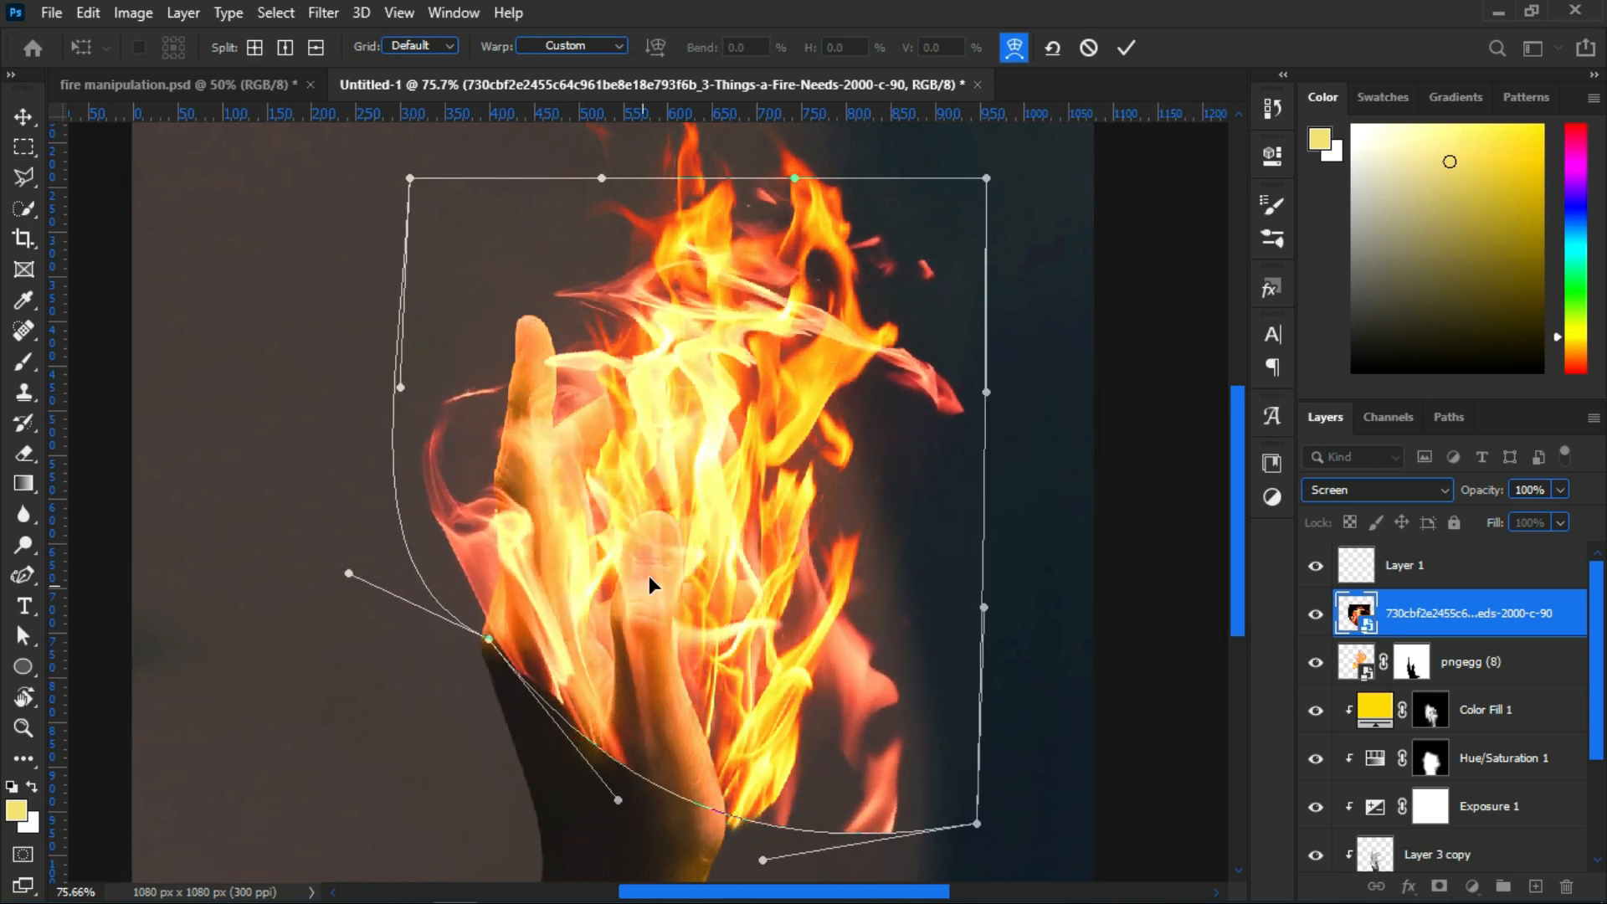
Pull the warp's wrist-side corner in to the wrist, stretch the upper flames outward and apply the warp
left_click_drag(571, 722, 577, 689)
left_click_drag(977, 824, 819, 796)
left_click_drag(827, 581, 853, 528)
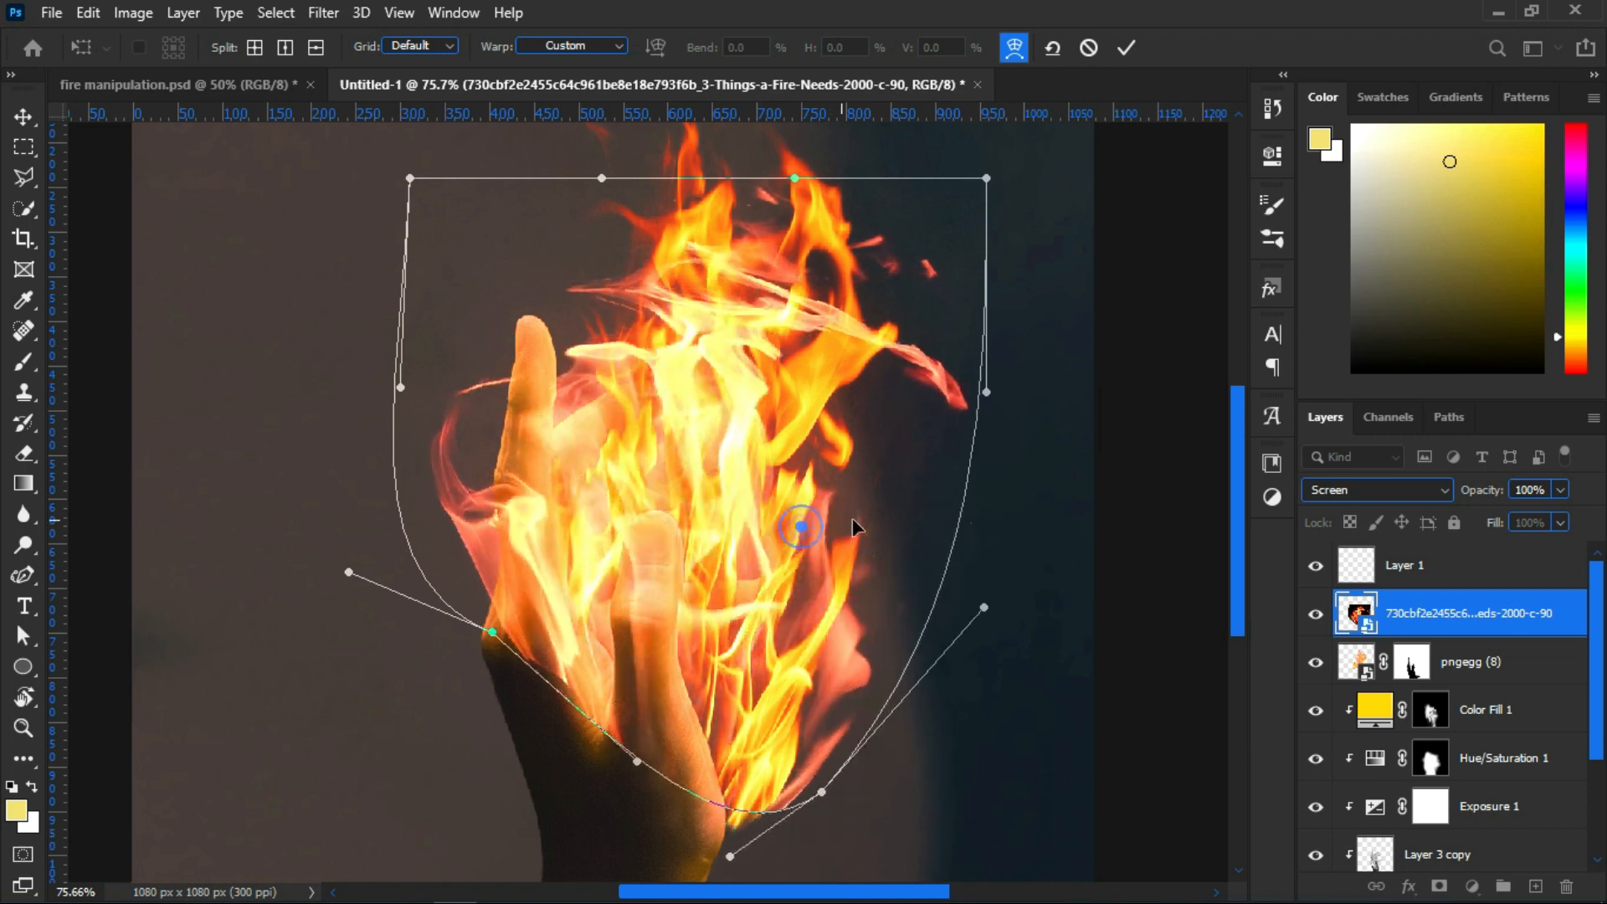
left_click_drag(889, 307, 944, 238)
left_click_drag(812, 800, 710, 868)
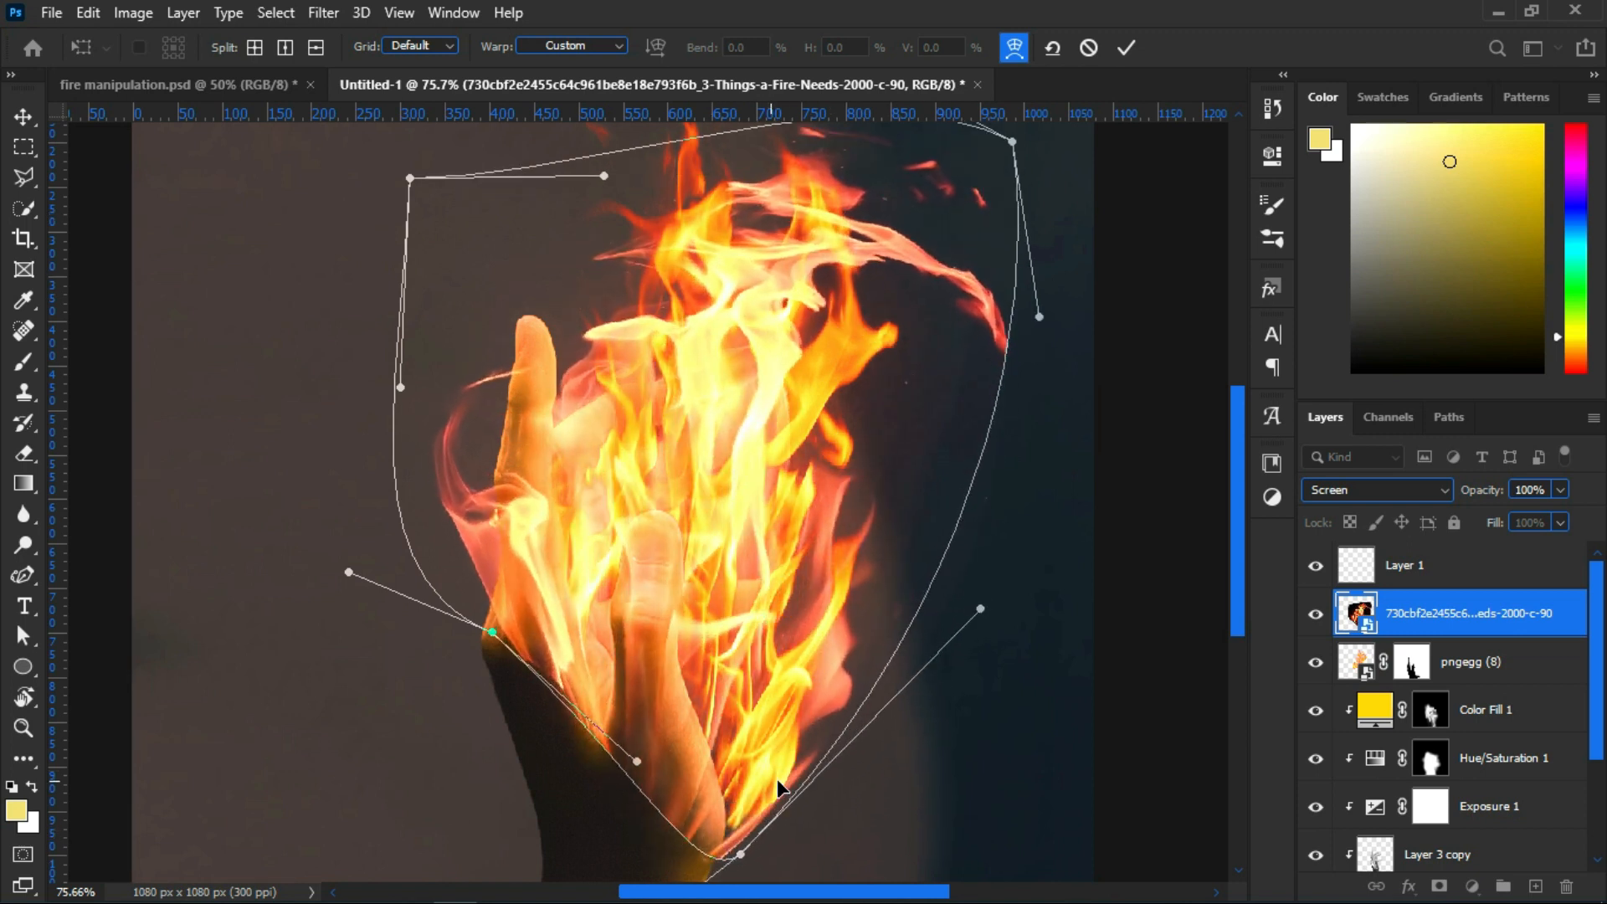
left_click(1127, 48)
scroll(694, 581, "down", 3)
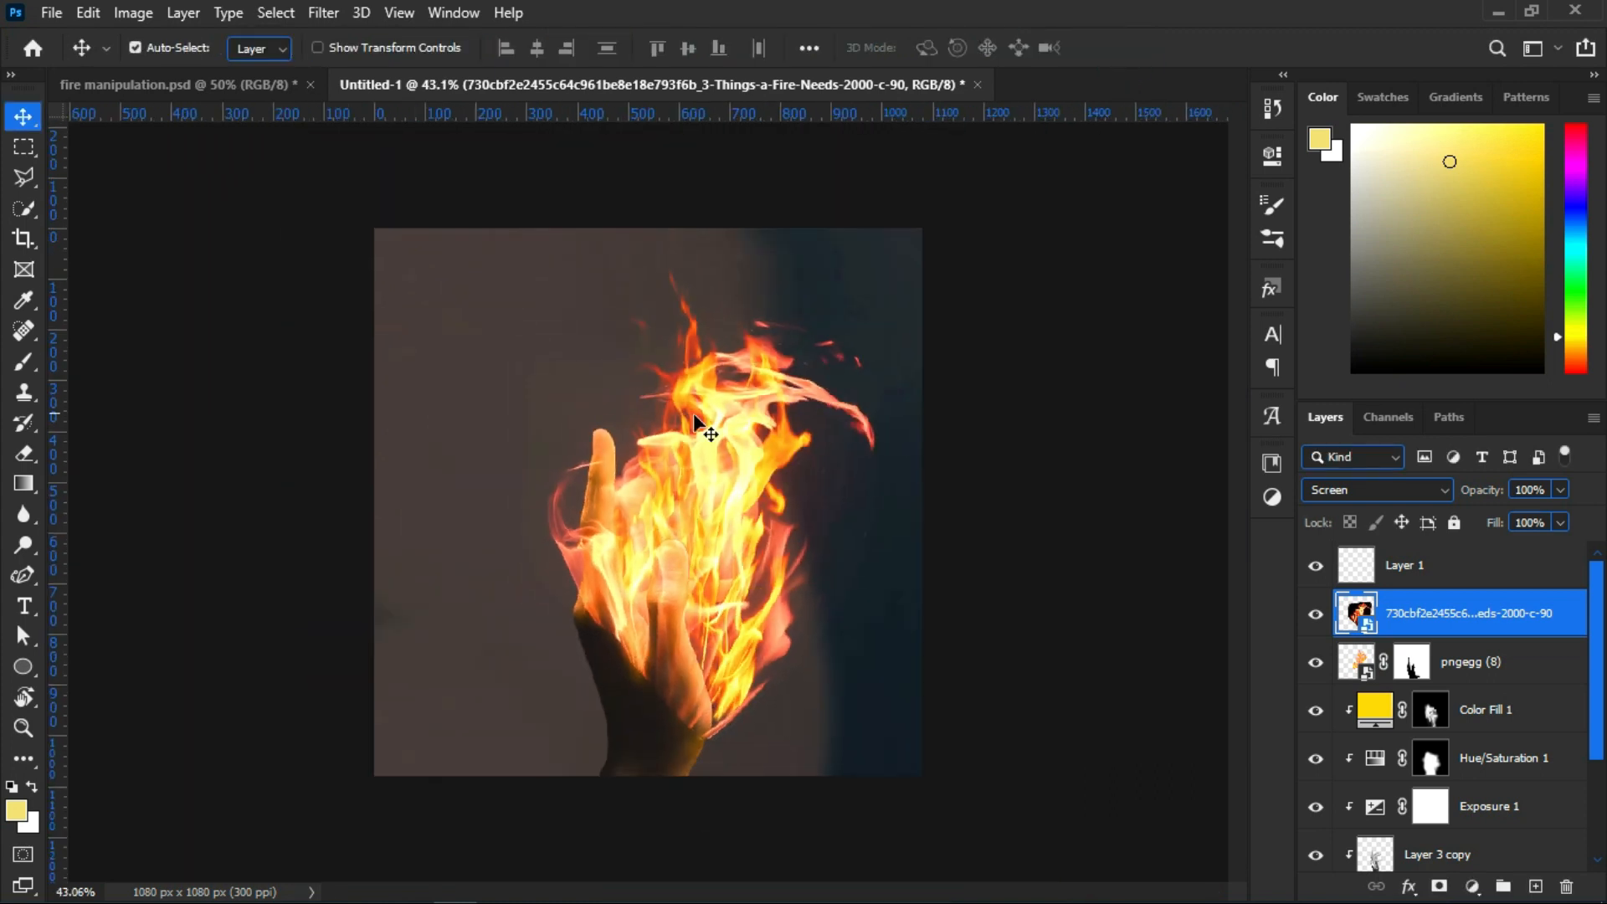
Add a mask to the Screen fire layer and paint black with a 102 px brush to hide flames over the palm and wrist
key("b")
left_click(1439, 886)
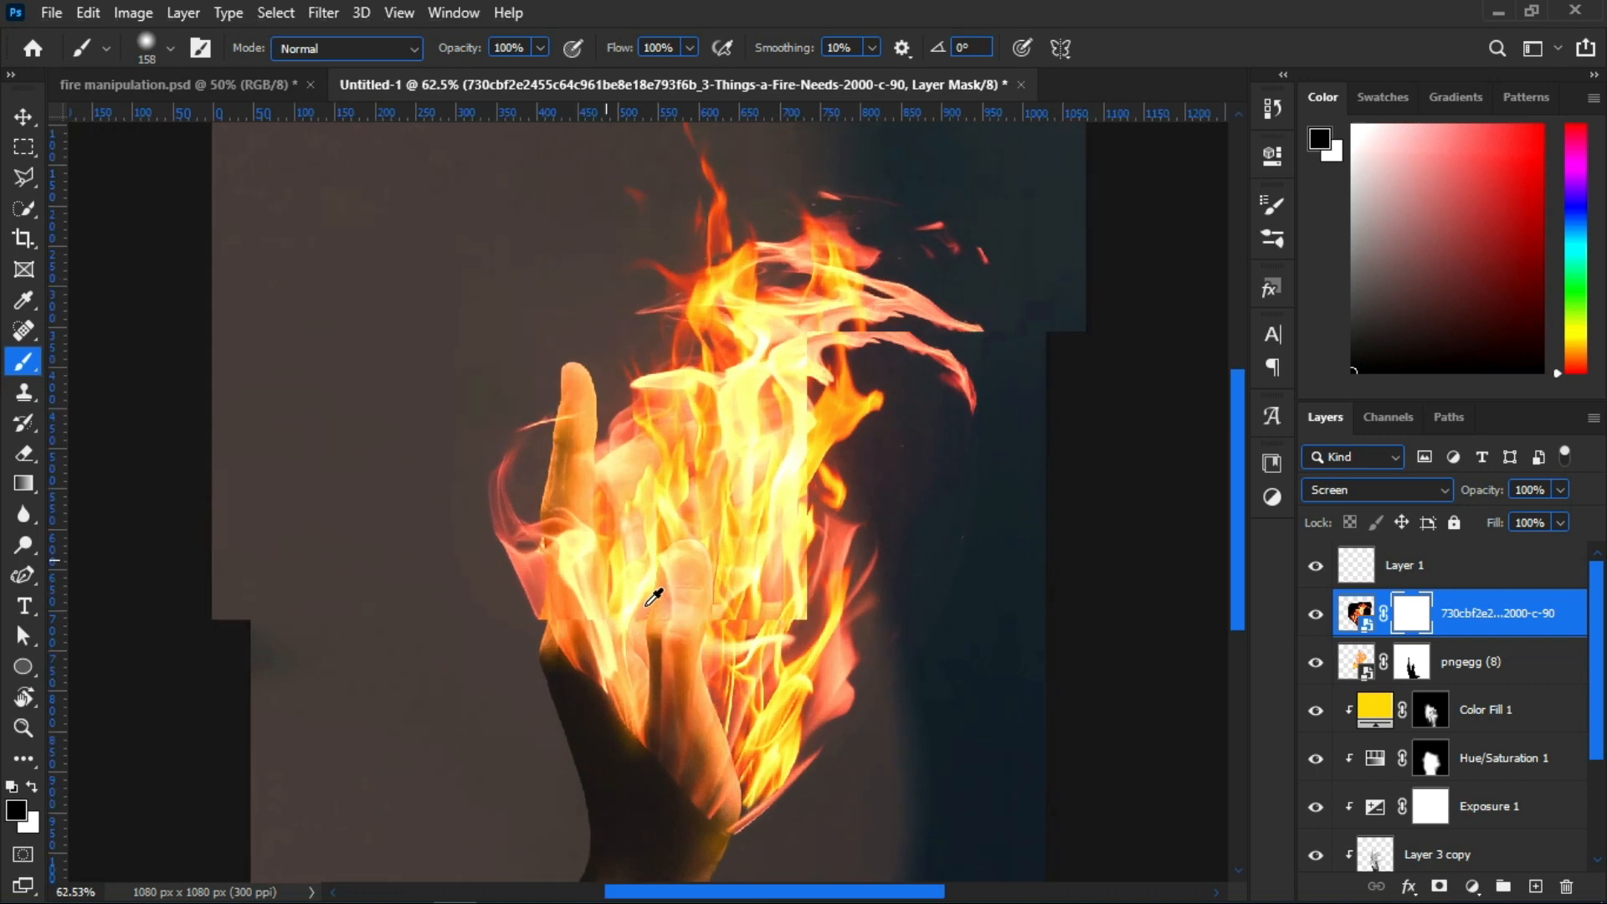
scroll(657, 592, "up", 4)
mouse_move(589, 311)
left_mouse_down()
mouse_move(613, 543)
mouse_move(556, 373)
mouse_move(577, 483)
mouse_move(557, 494)
mouse_move(623, 560)
mouse_move(689, 665)
mouse_move(795, 676)
left_mouse_up()
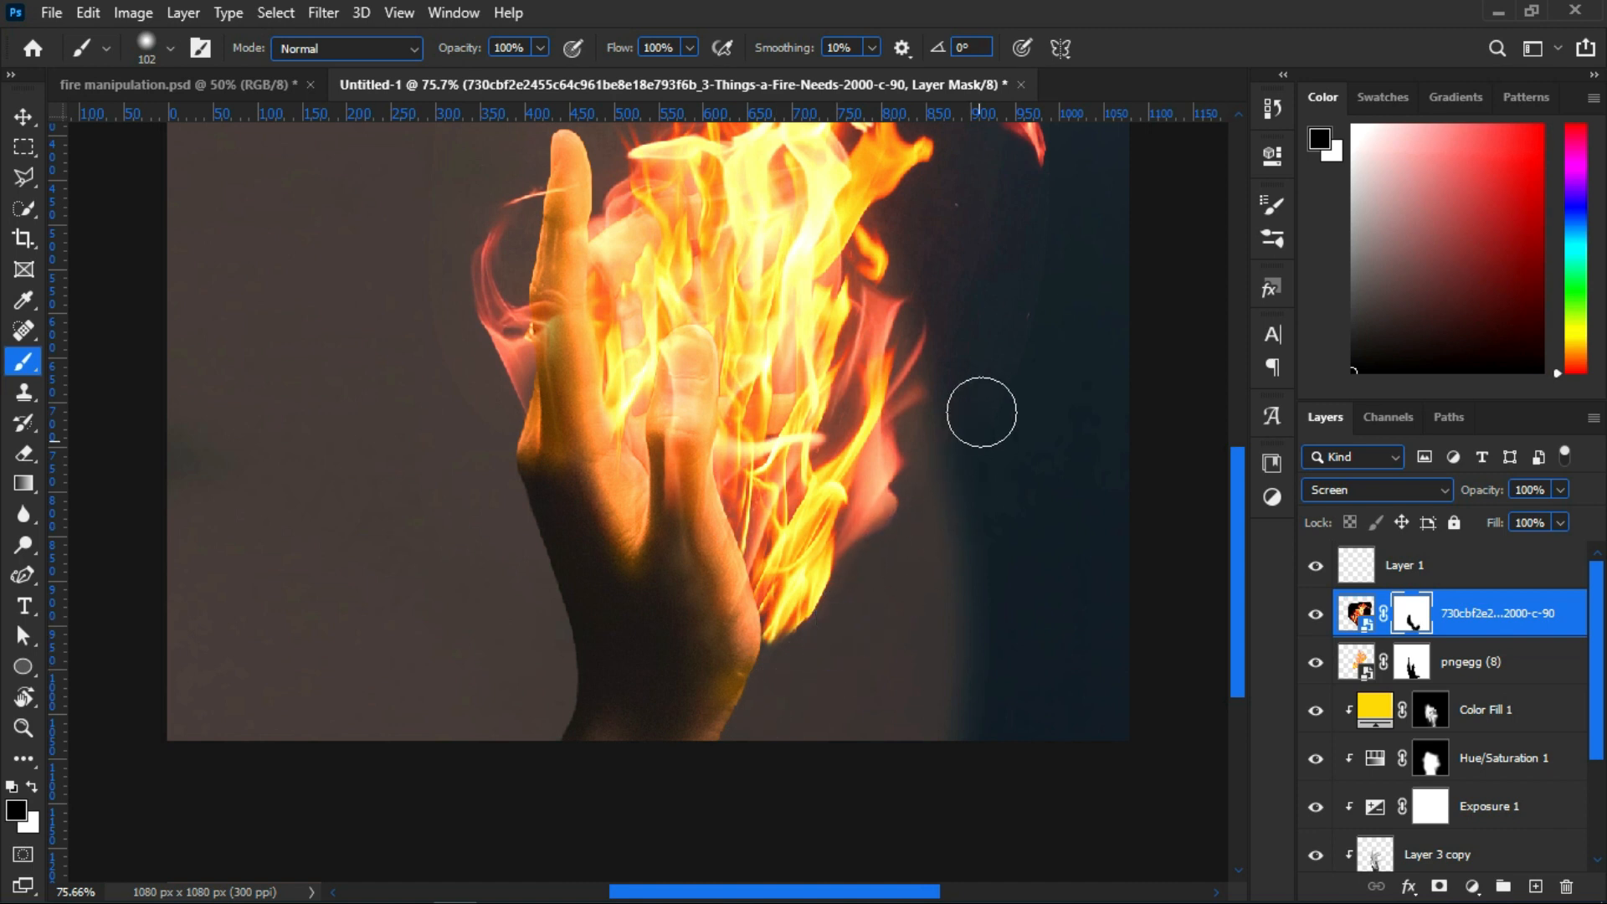
scroll(963, 399, "up", 2)
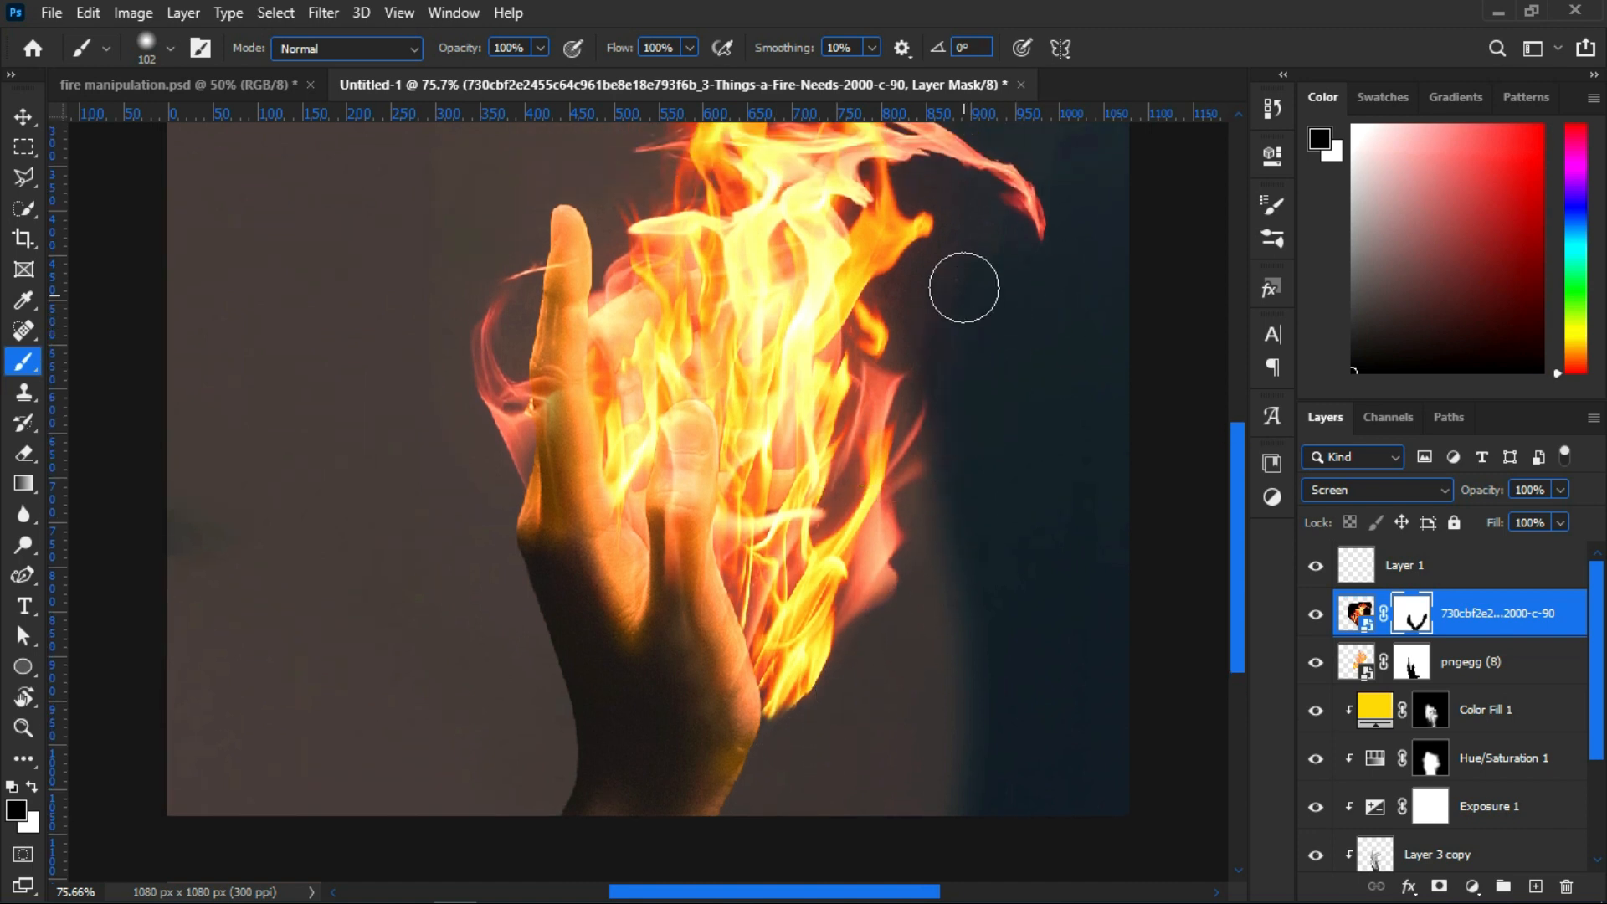
scroll(996, 280, "up", 4)
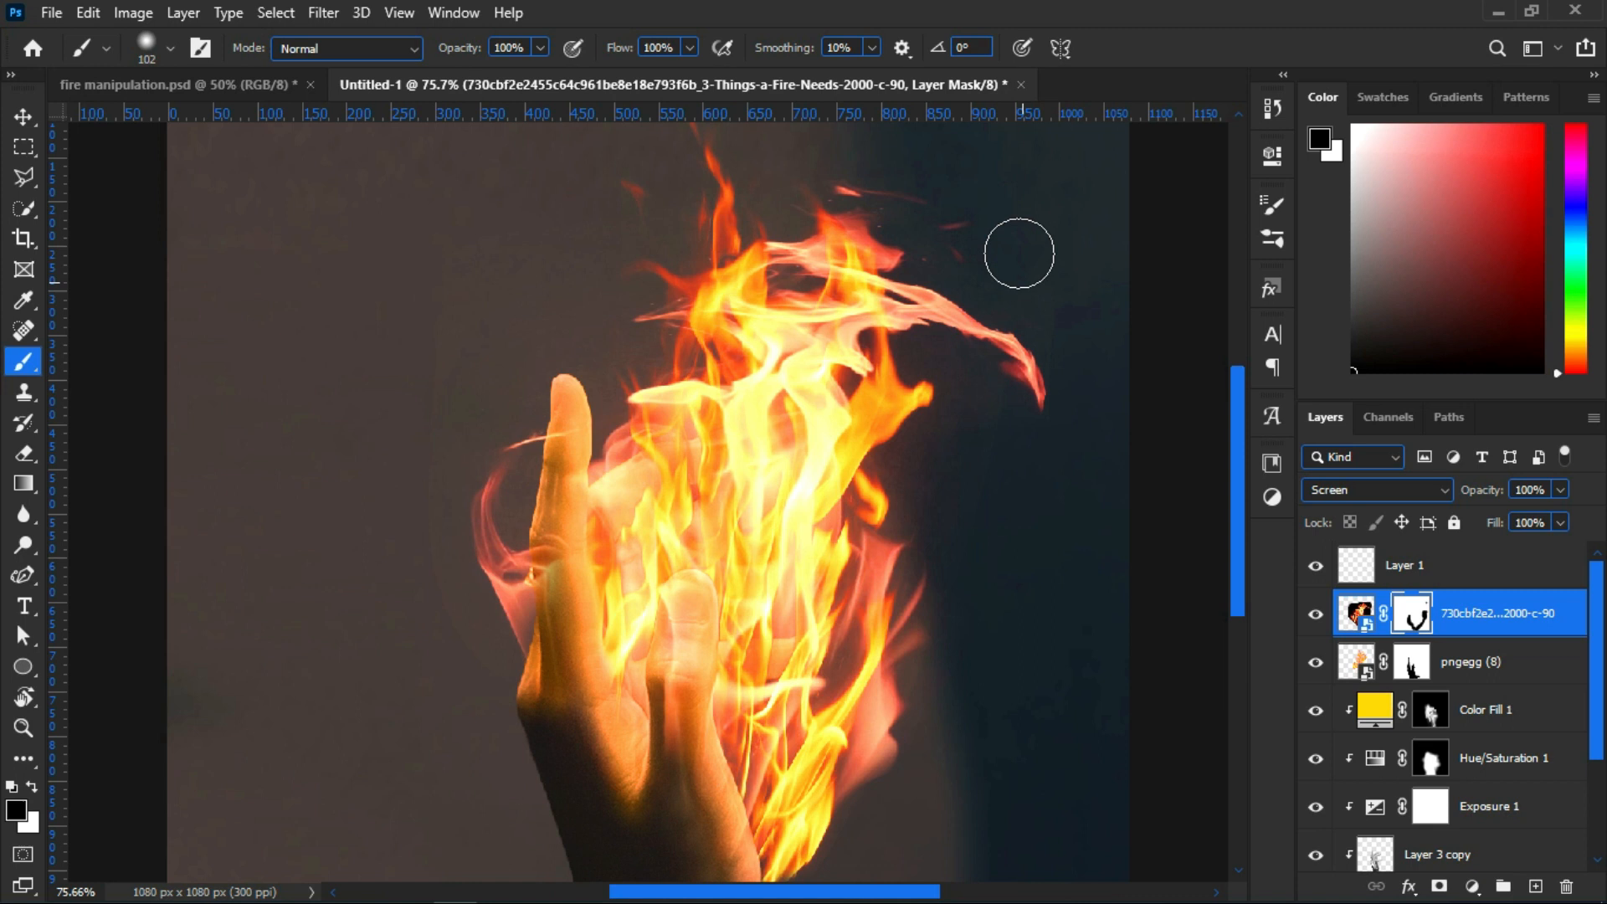
scroll(928, 278, "down", 5)
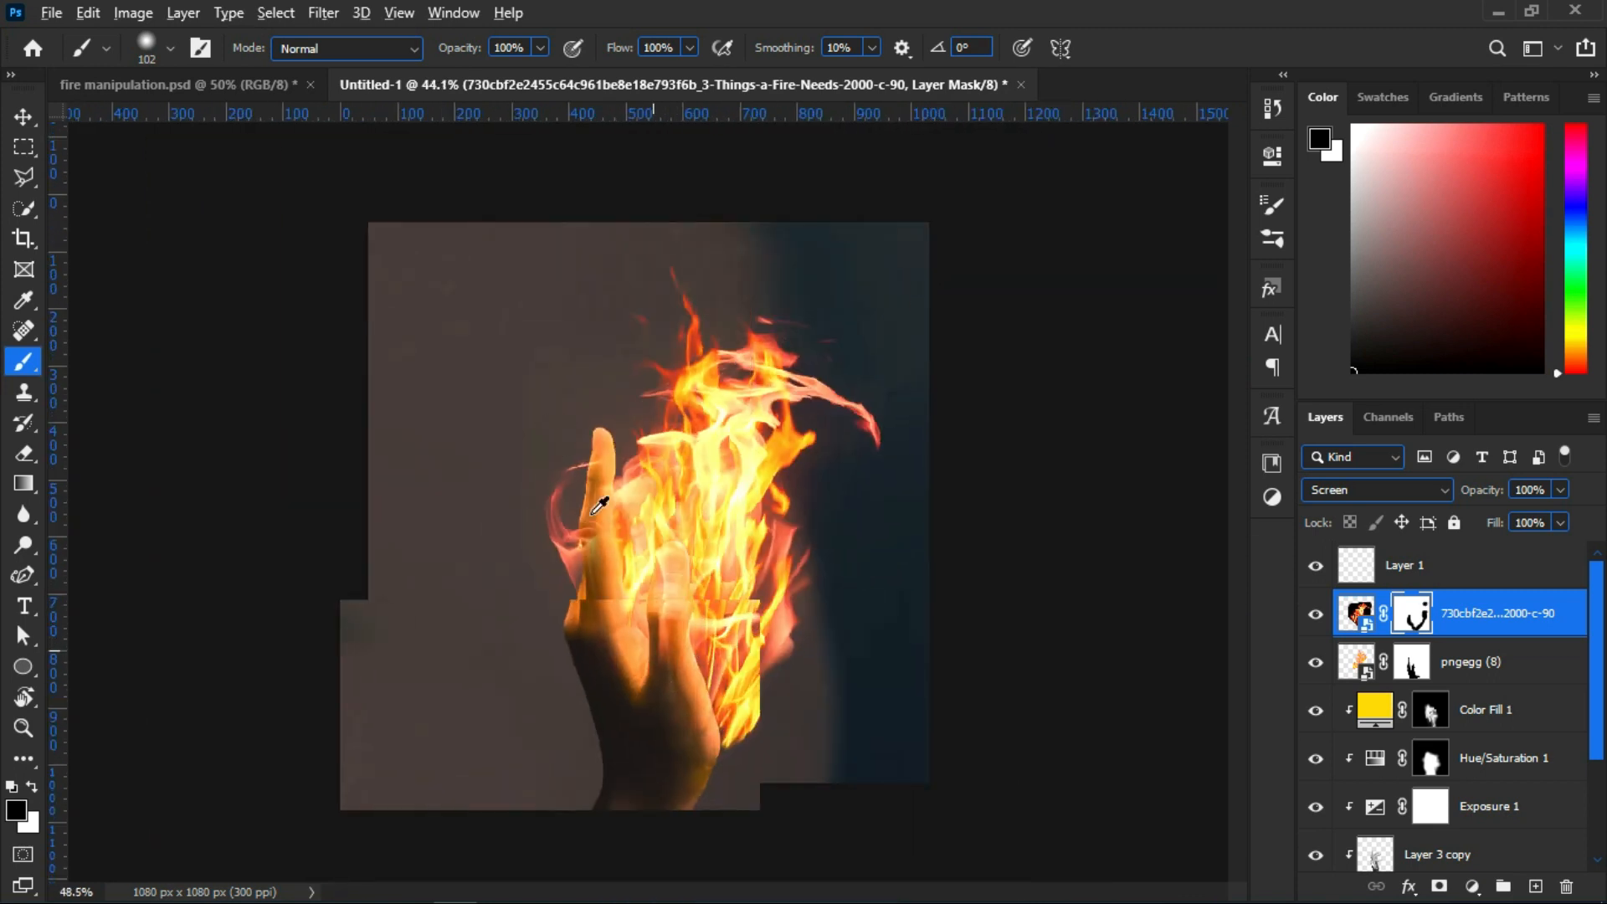
Paint black on the Screen fire layer's mask with a 44 px brush to clear flames from the upright finger, thumb and wrist
scroll(599, 503, "up", 6)
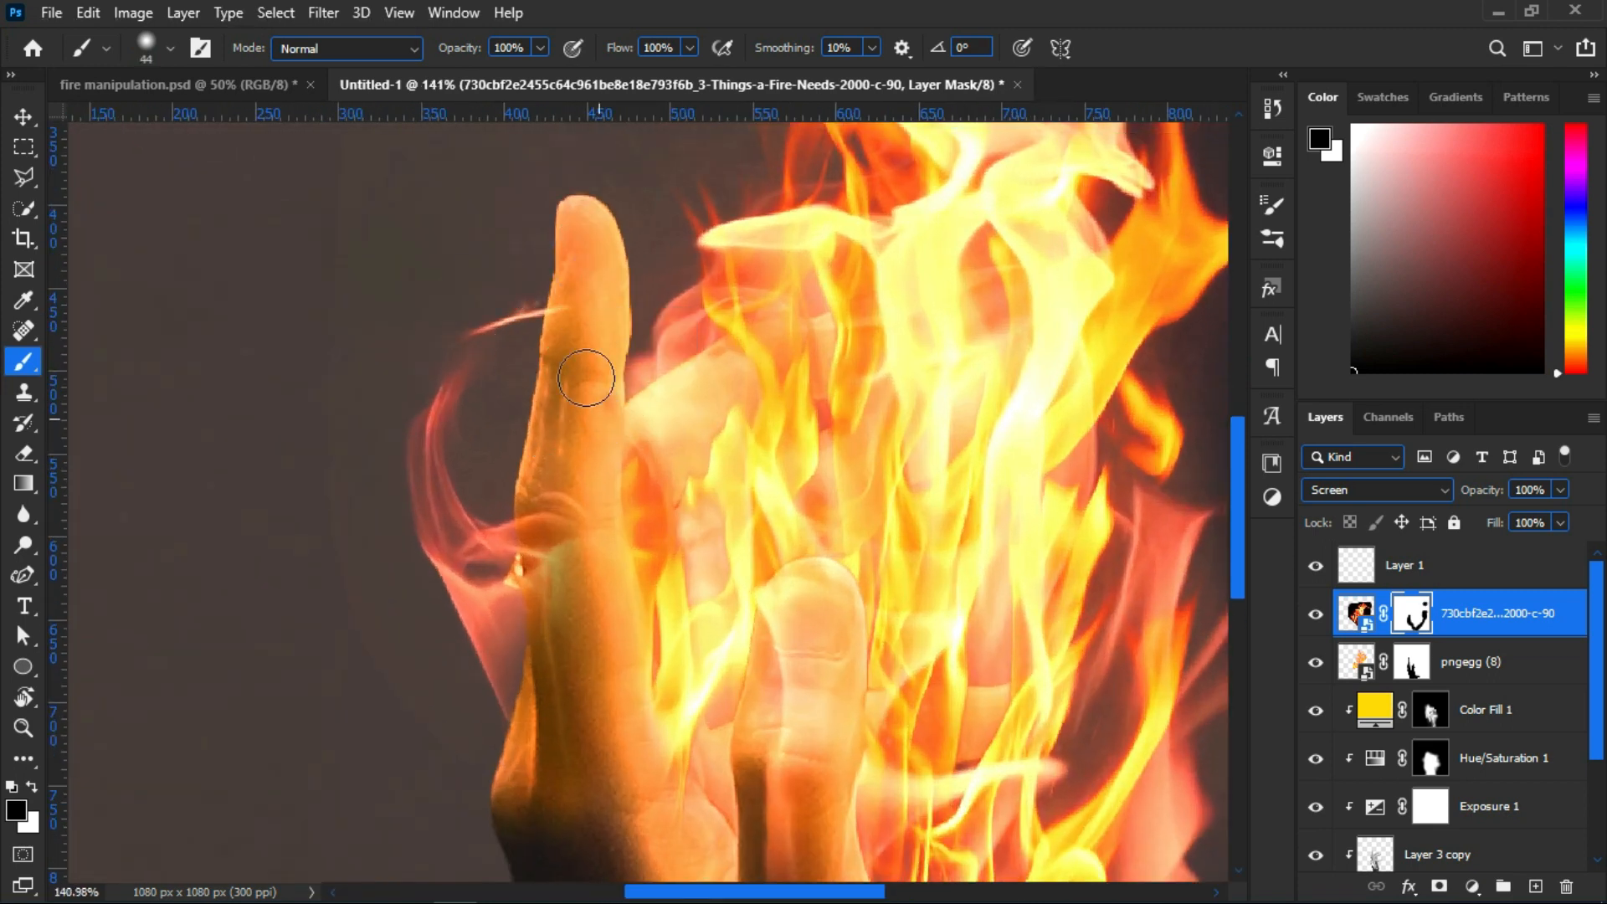
left_click_drag(574, 521, 540, 524)
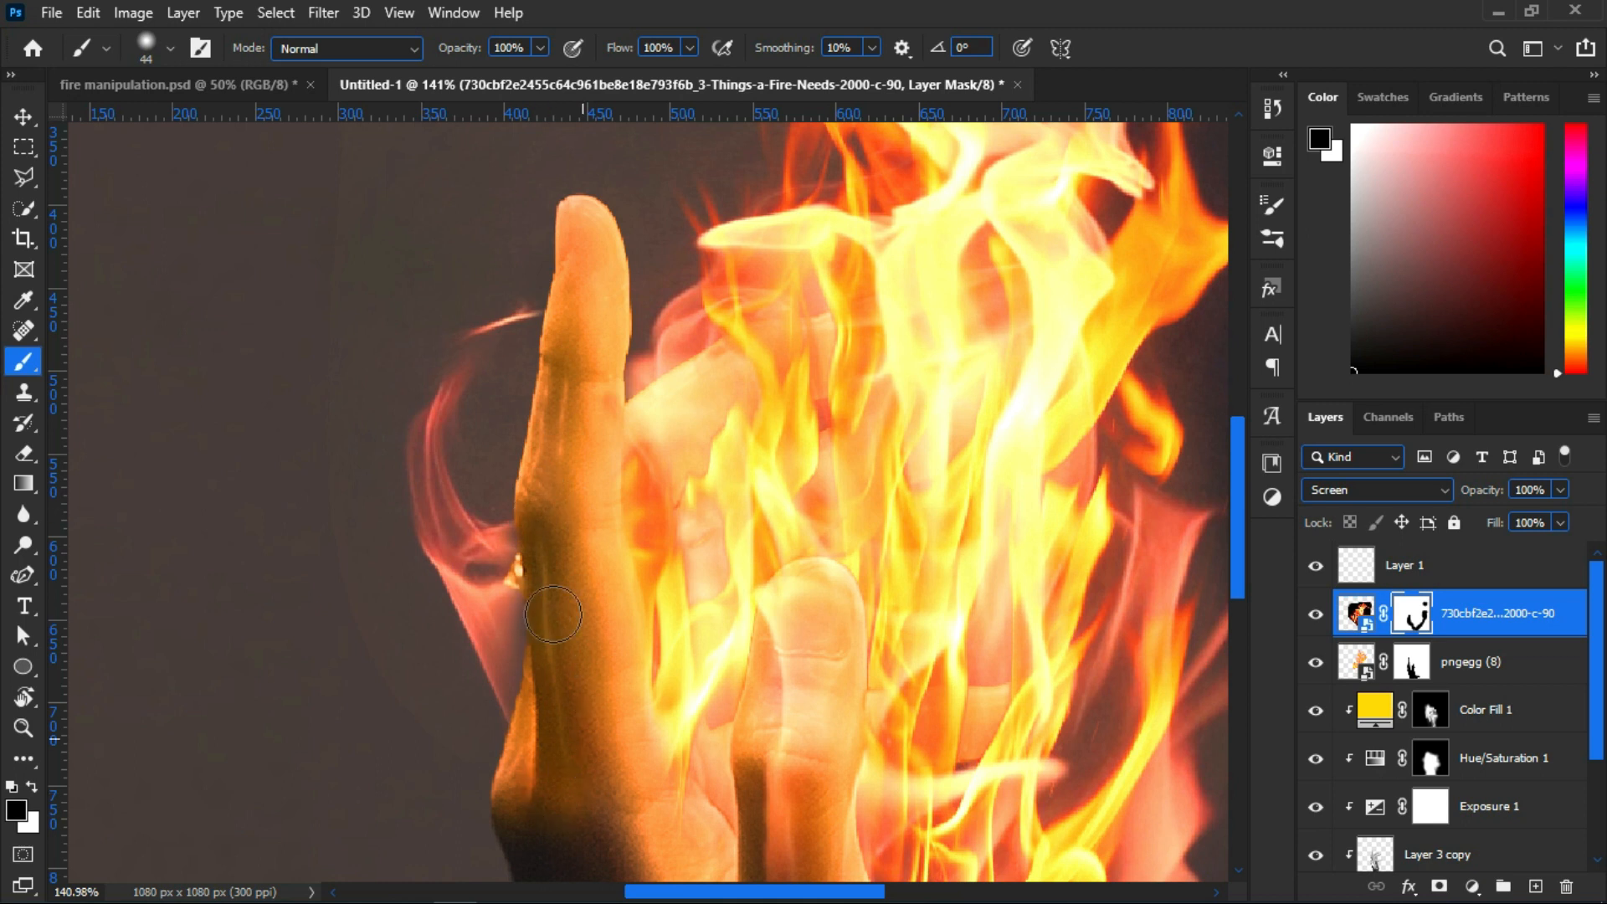
scroll(598, 752, "down", 3)
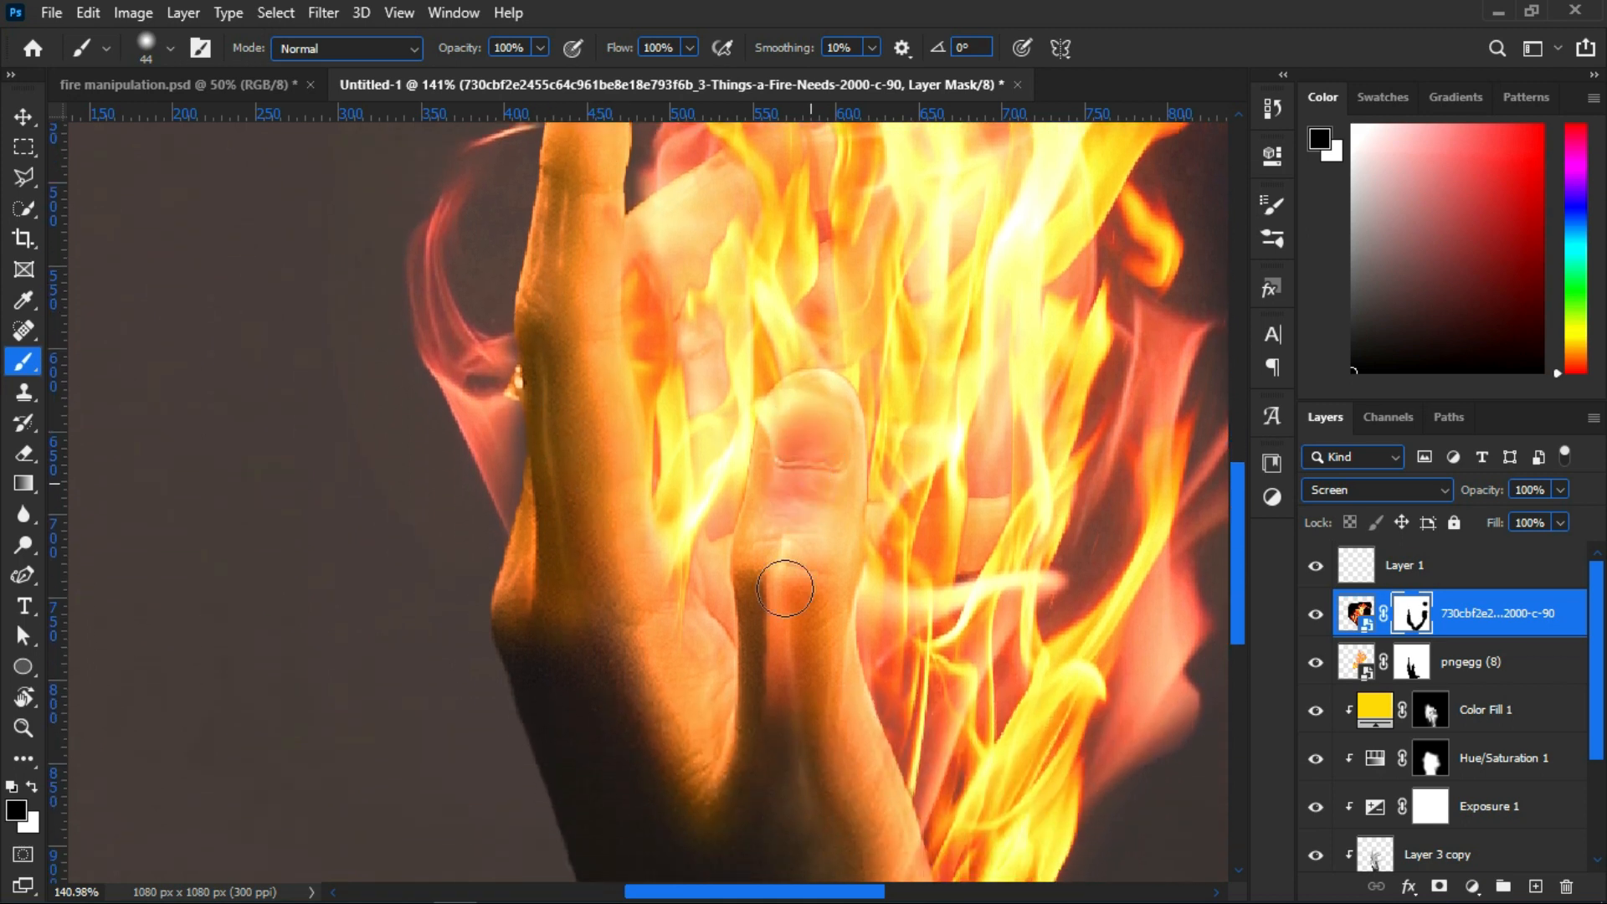
mouse_move(800, 419)
left_mouse_down()
mouse_move(828, 457)
mouse_move(806, 420)
left_mouse_up()
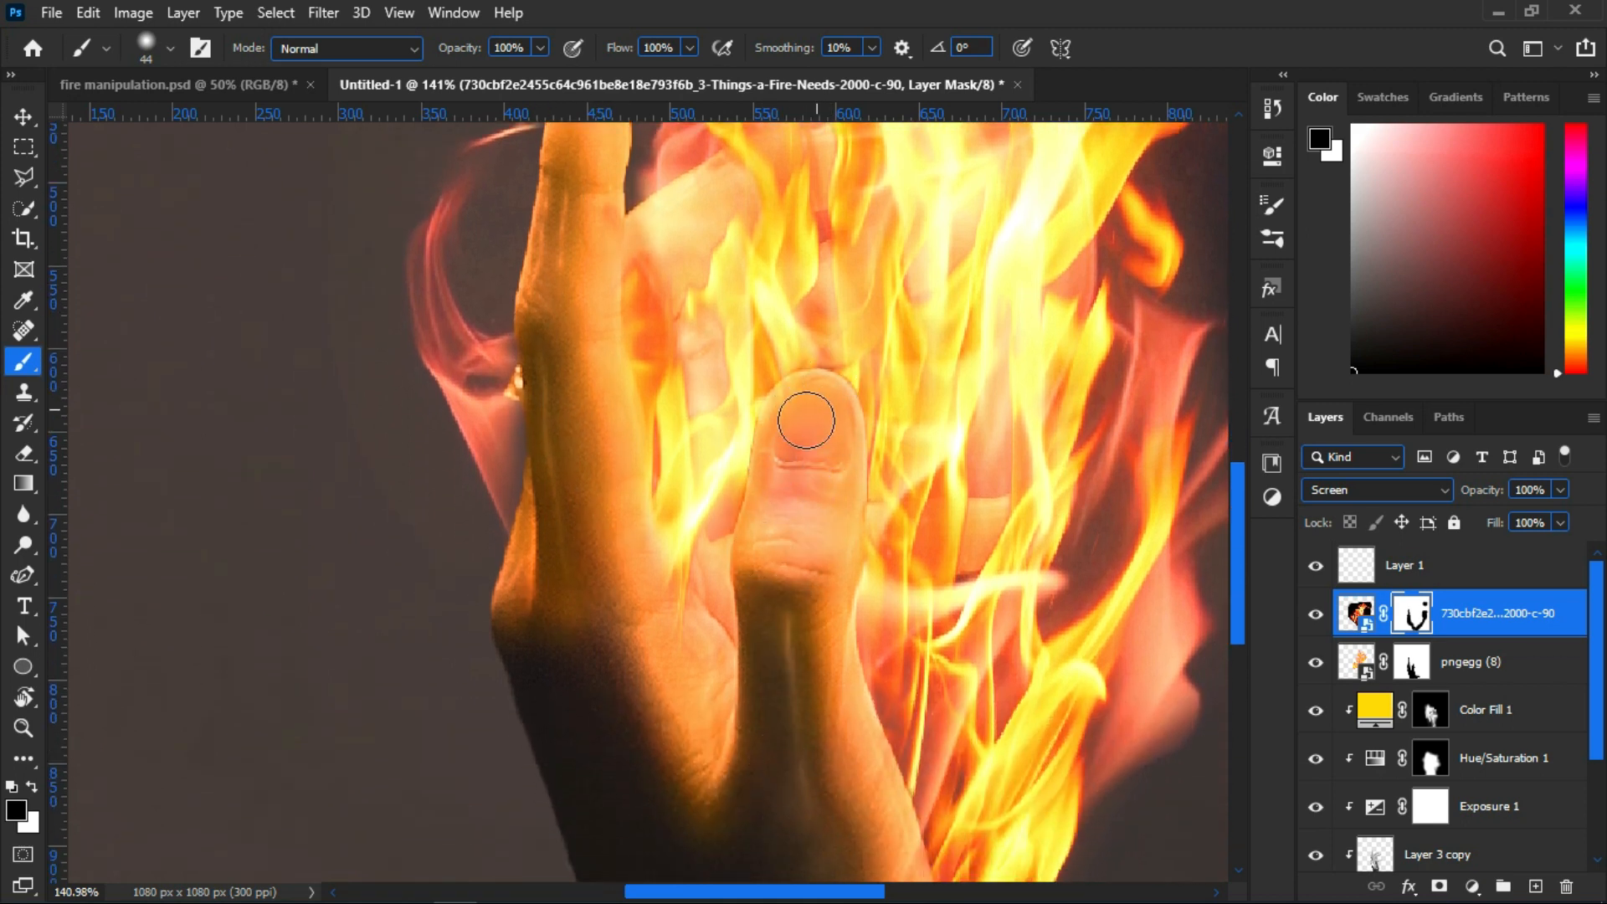
left_click_drag(838, 572, 866, 795)
scroll(754, 718, "down", 2)
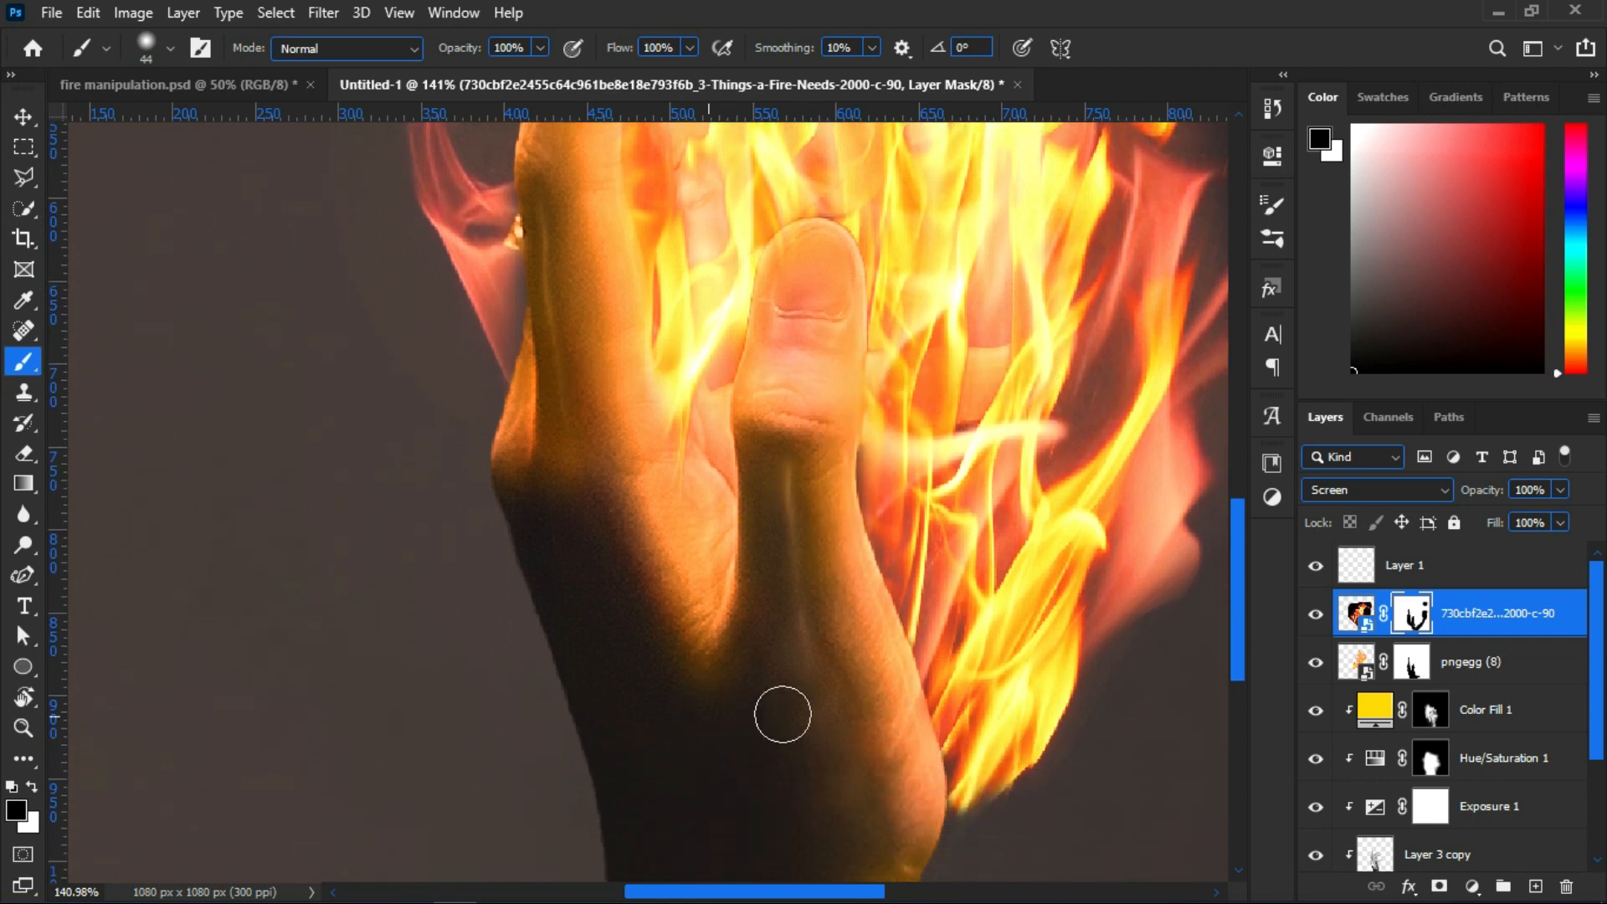
scroll(835, 633, "down", 1)
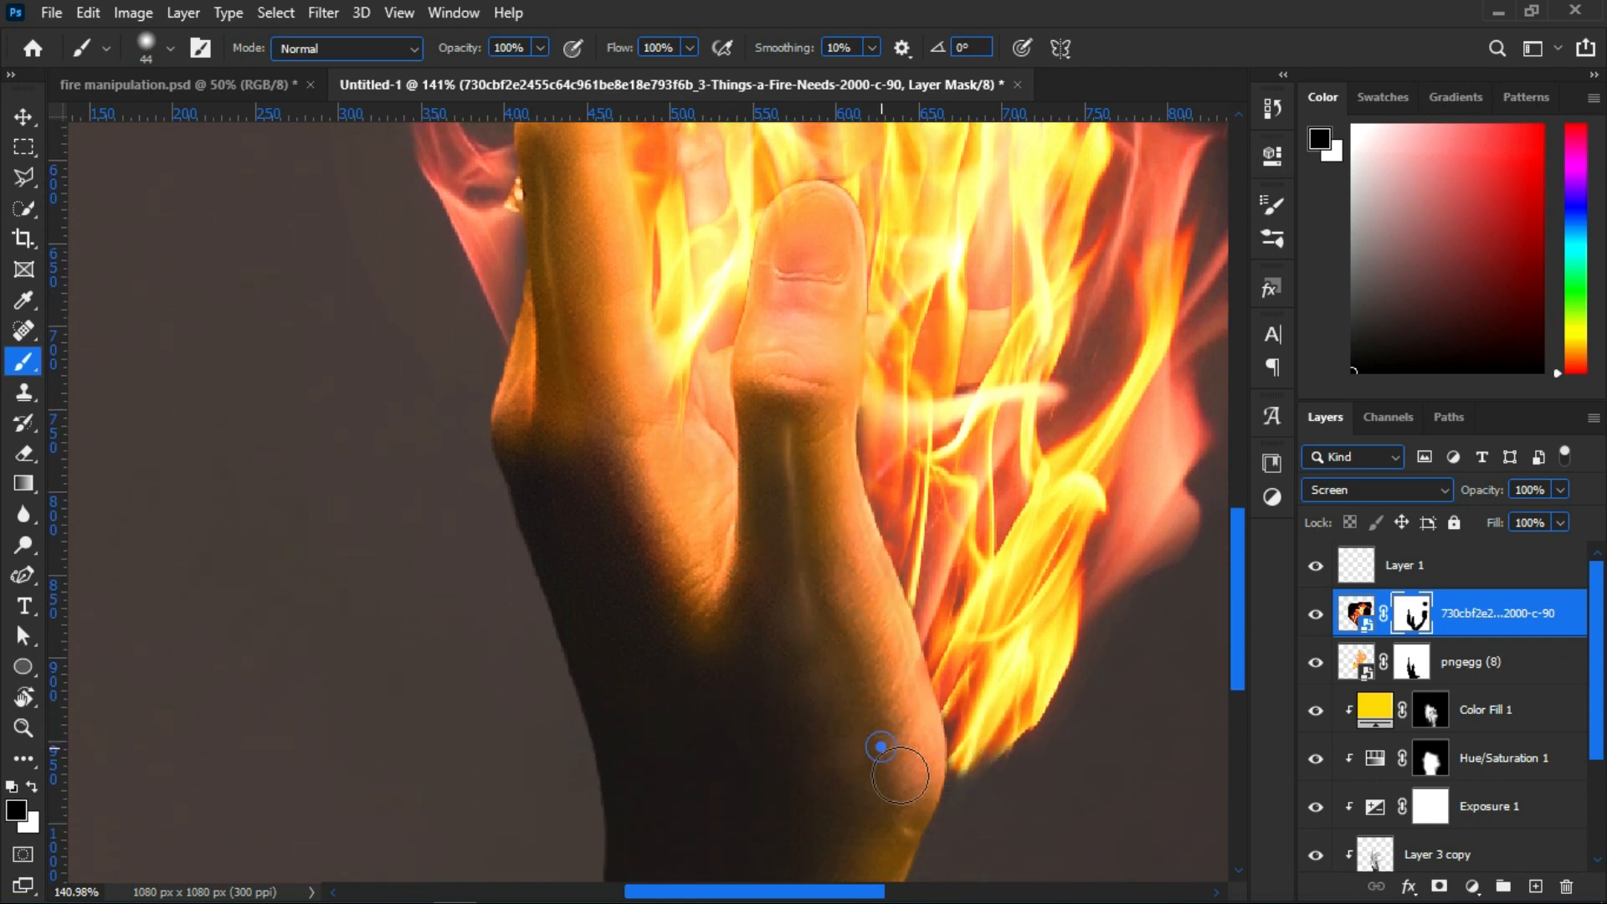
scroll(881, 746, "down", 5, "alt")
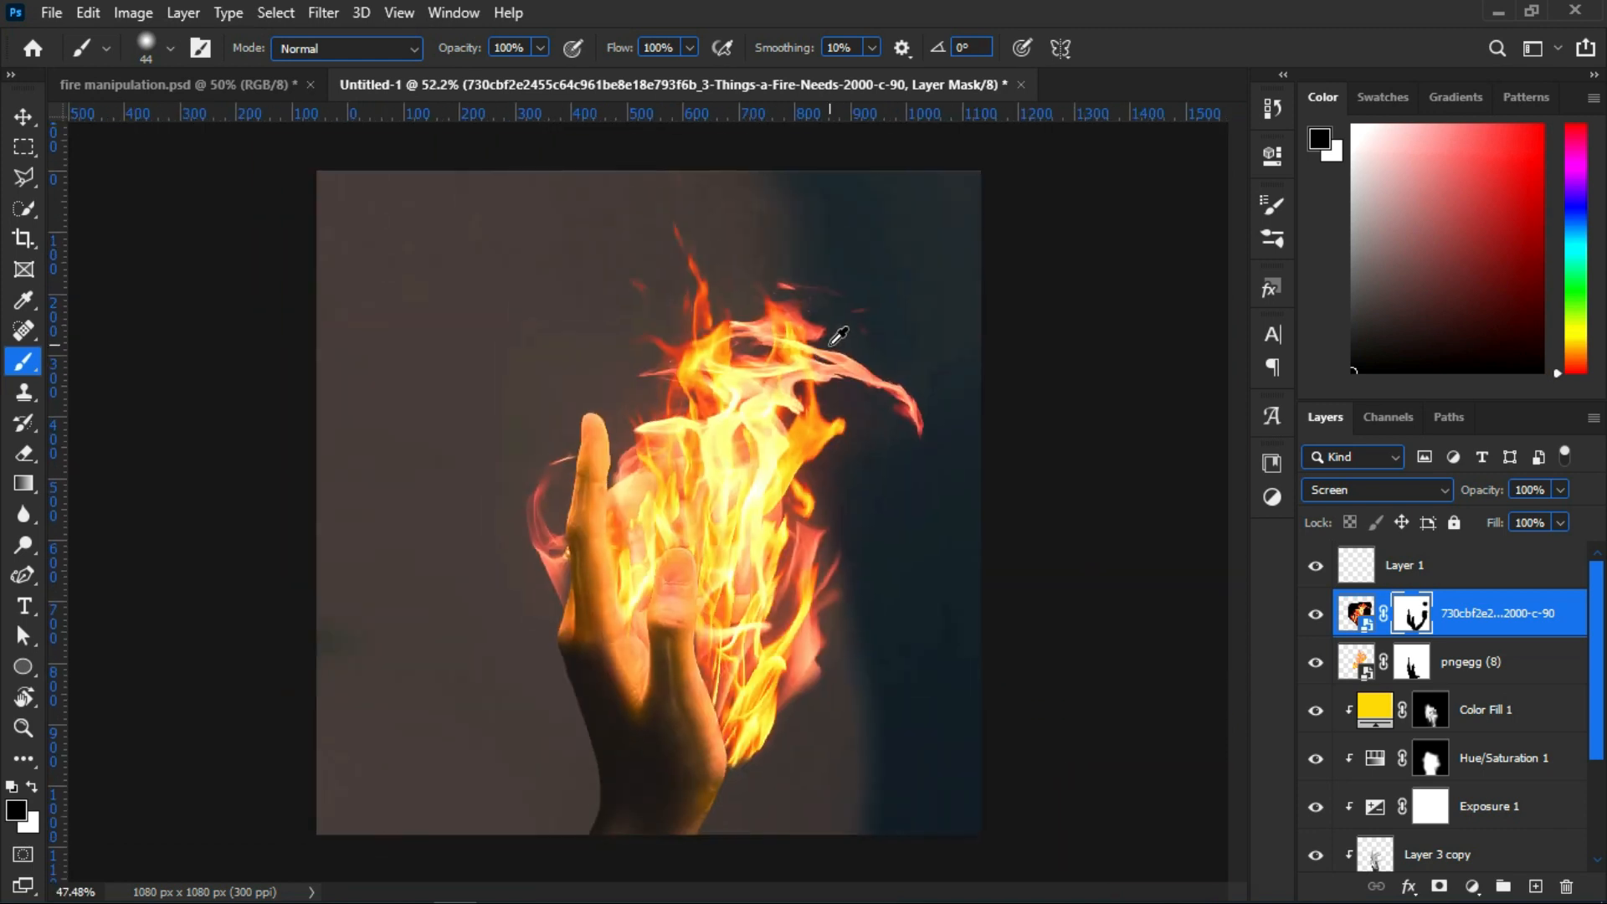
scroll(838, 337, "up", 5, "alt")
scroll(760, 502, "down", 1)
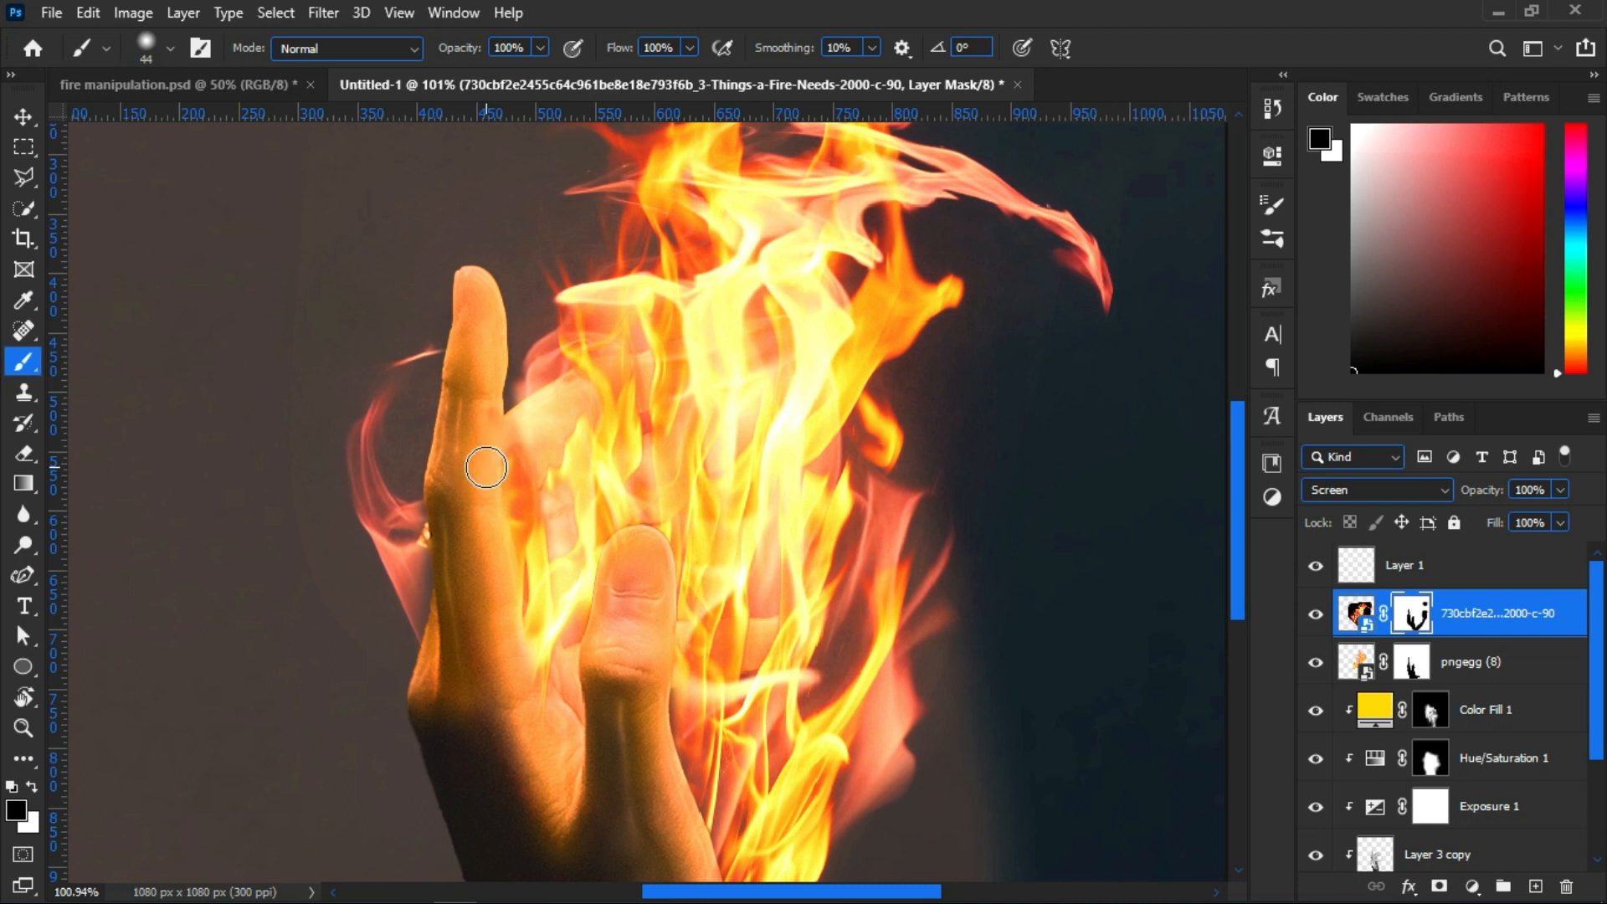
scroll(678, 515, "up", 1)
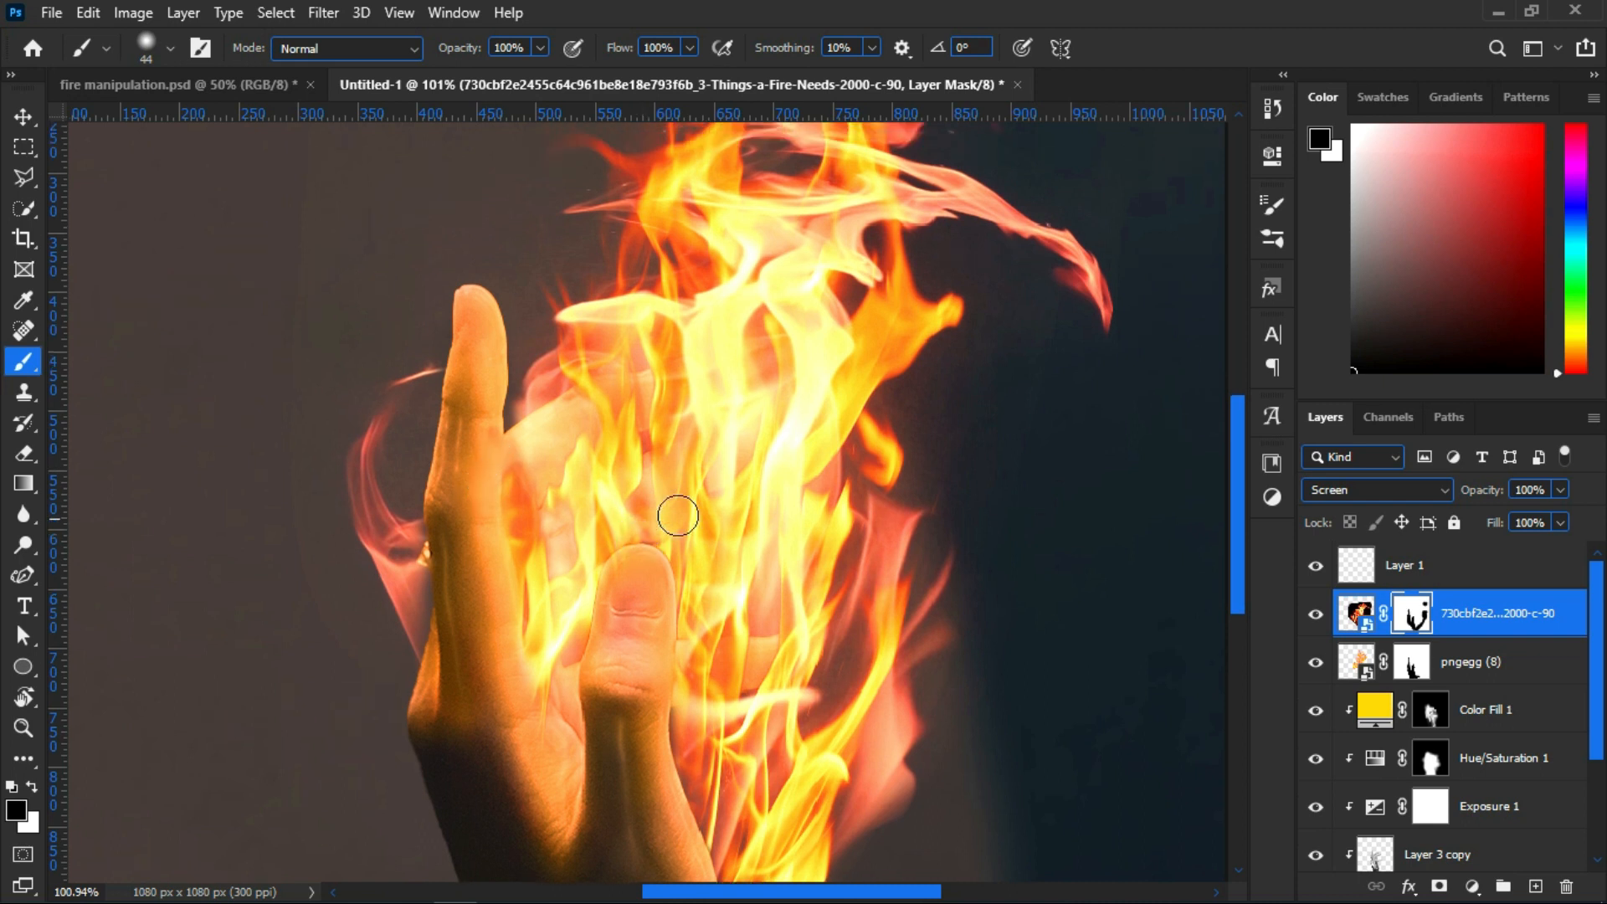
scroll(555, 665, "down", 3)
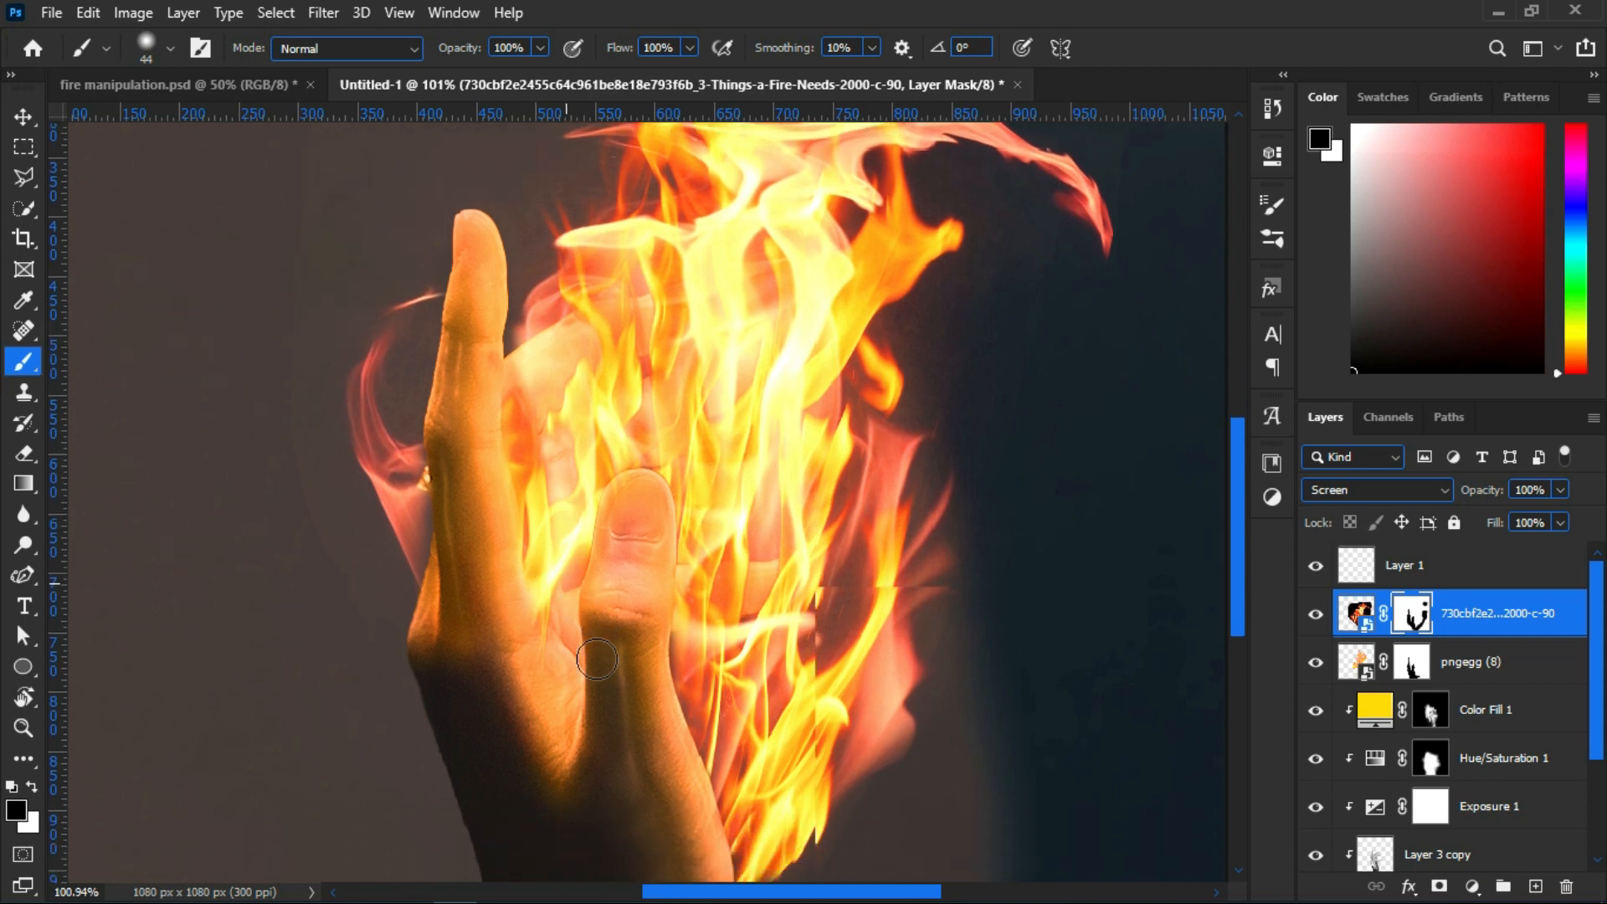
Examine the masked fire around the fingers, palm and wrist, and compare it with the finished image in fire manipulation.psd
scroll(536, 418, "up", 3)
scroll(620, 502, "up", 4, "alt")
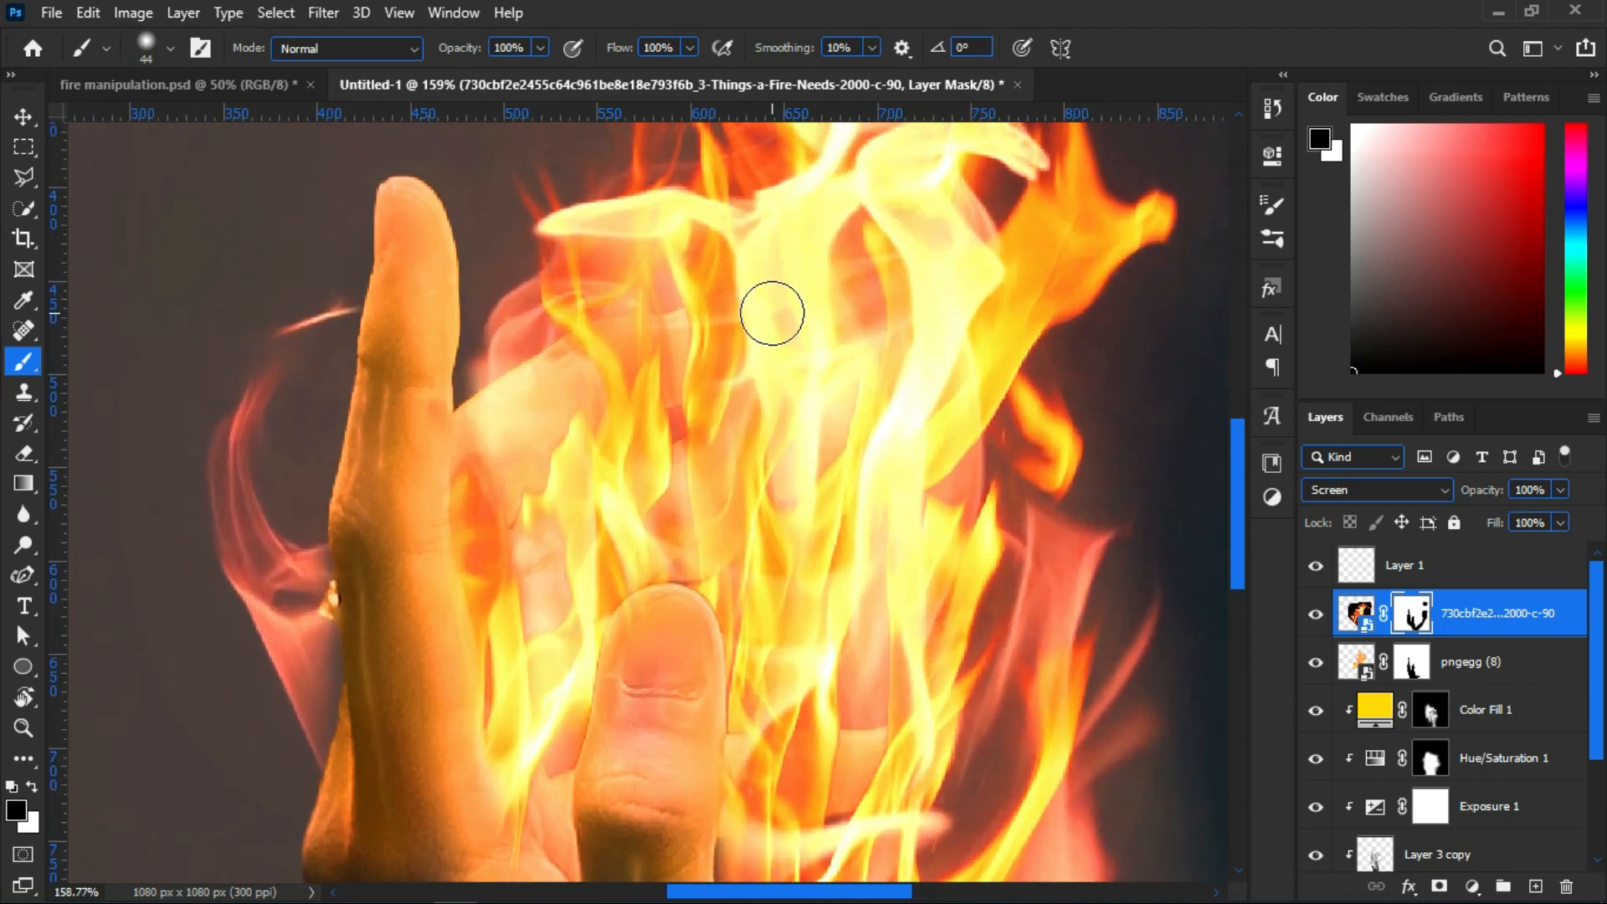
scroll(1124, 575, "down", 2)
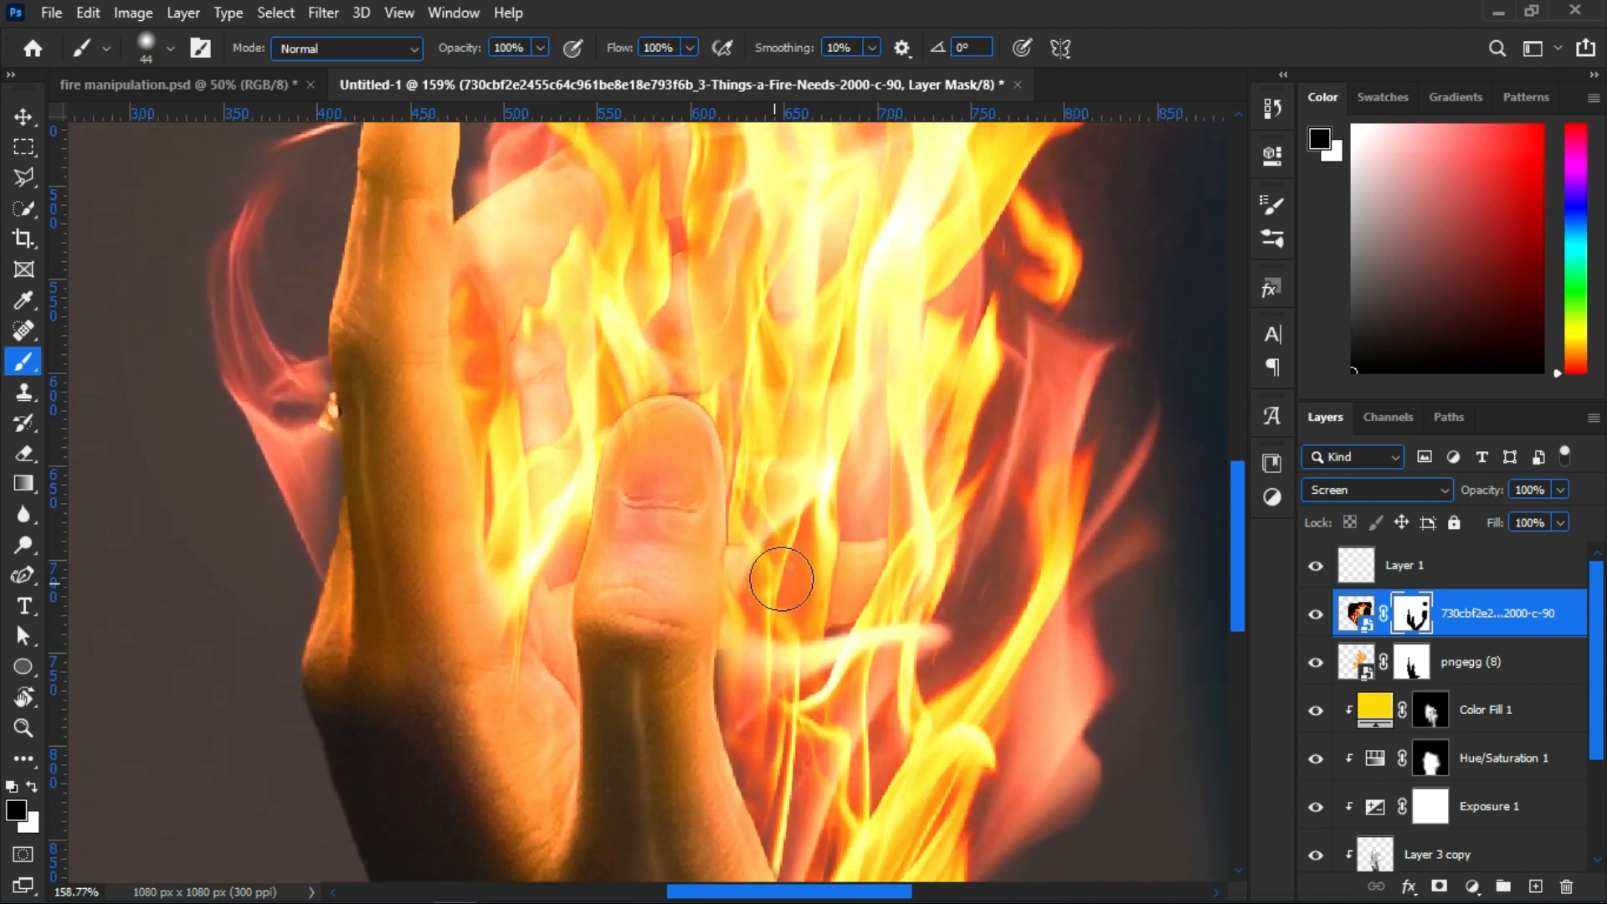
scroll(845, 619, "down", 3, "alt")
scroll(838, 621, "up", 4, "alt")
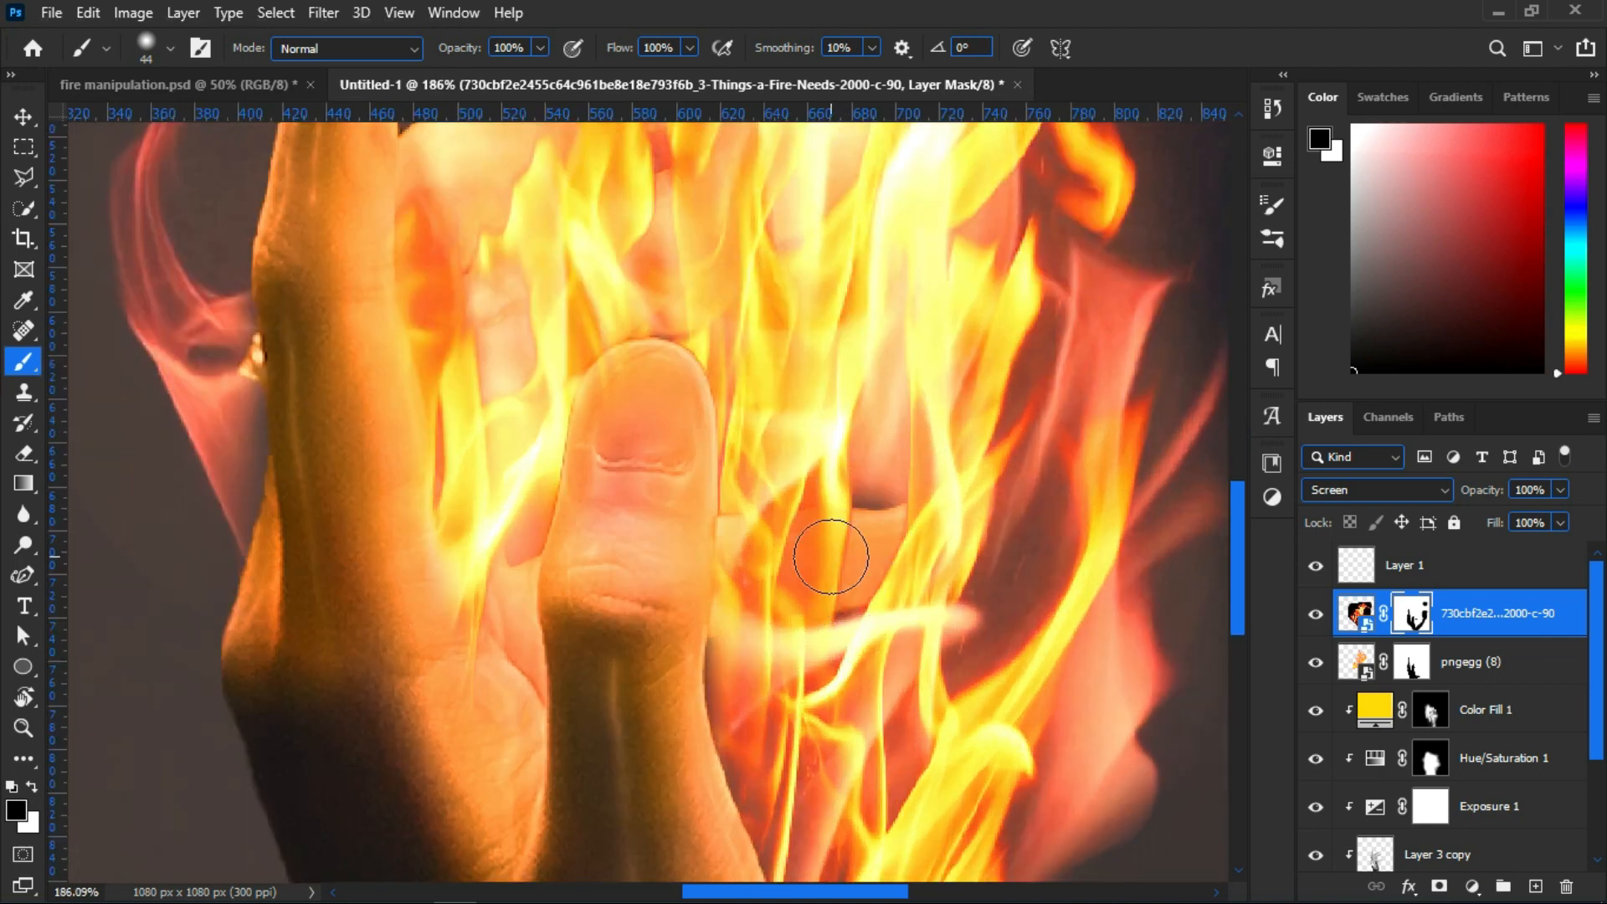
scroll(925, 575, "down", 5)
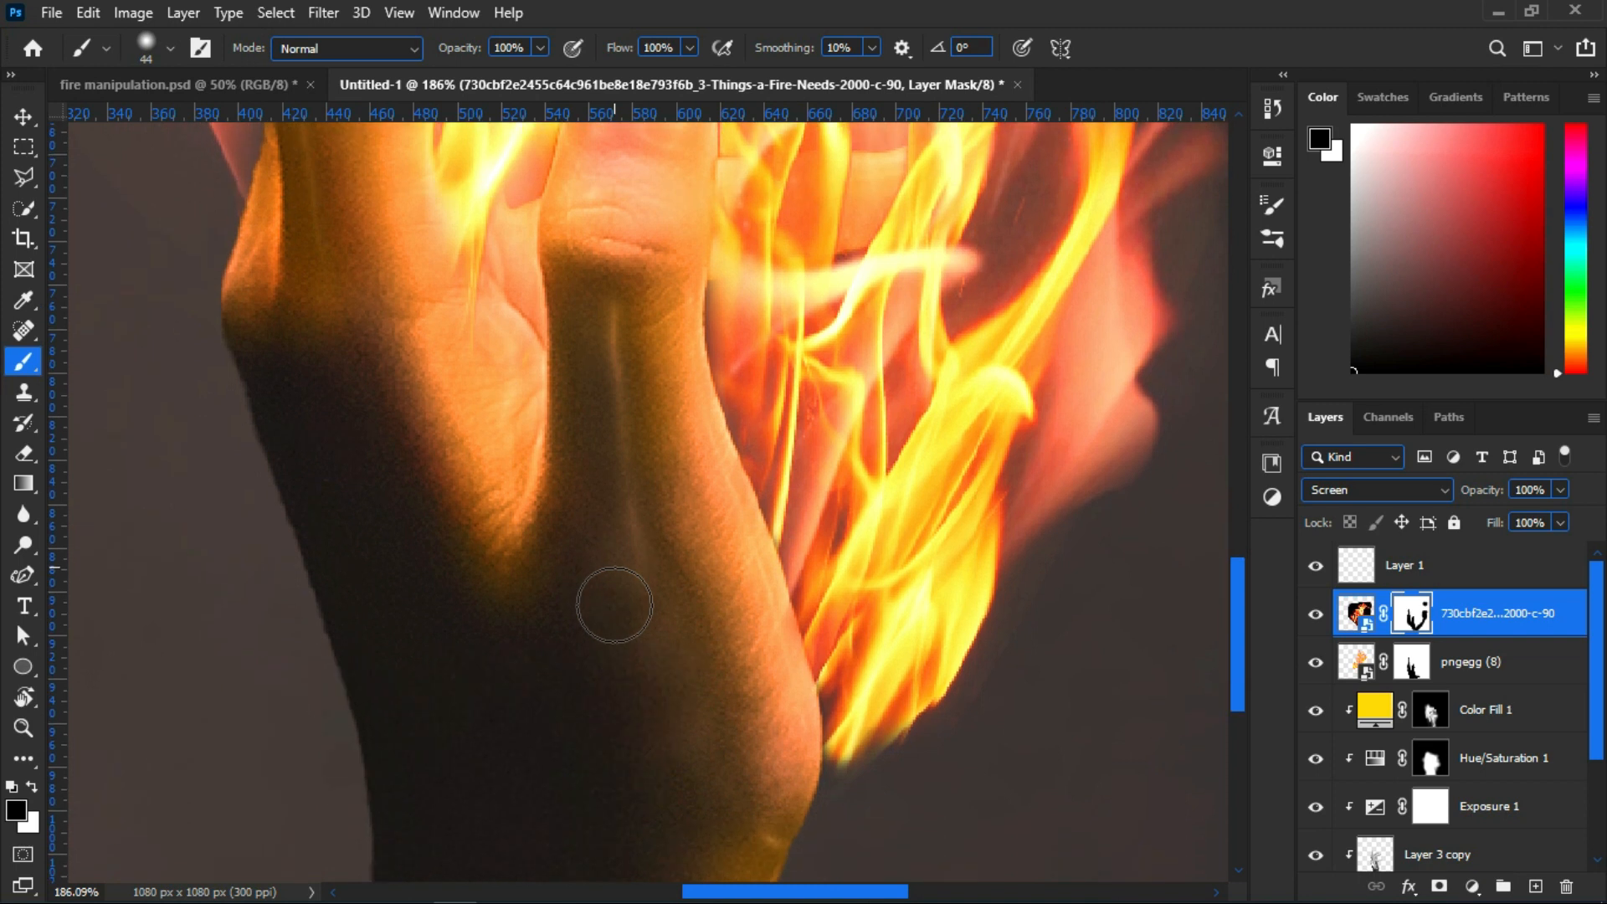
scroll(624, 596, "down", 2, "alt")
scroll(622, 598, "down", 4, "alt")
scroll(689, 247, "down", 1)
scroll(689, 248, "up", 6)
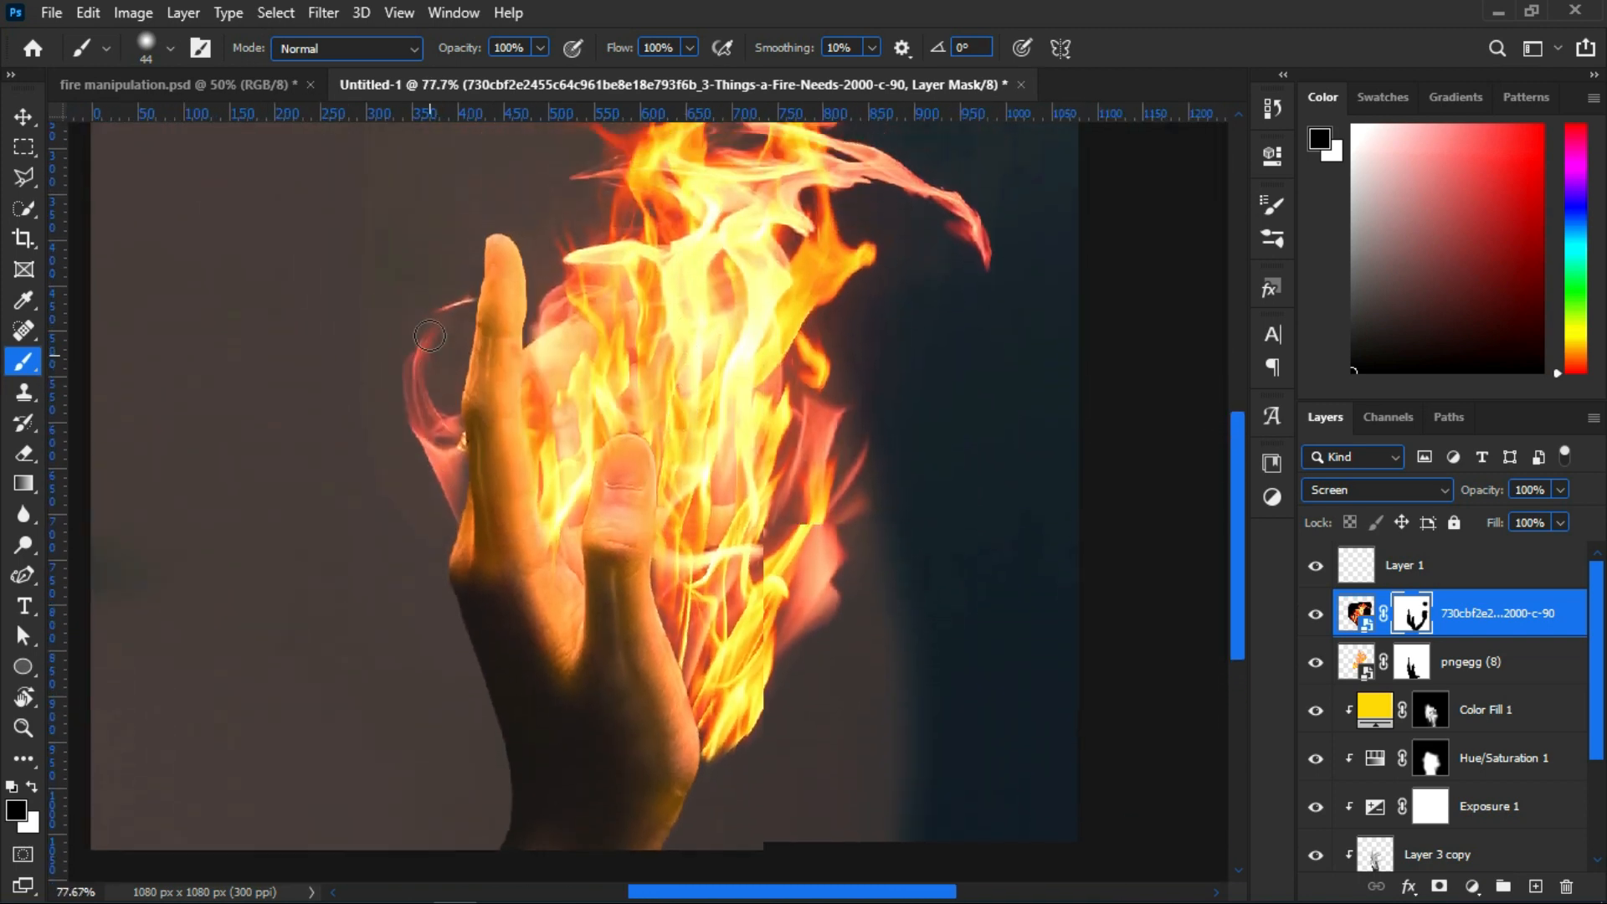
scroll(736, 255, "down", 1, "alt")
scroll(736, 255, "down", 3, "alt")
left_click(278, 83)
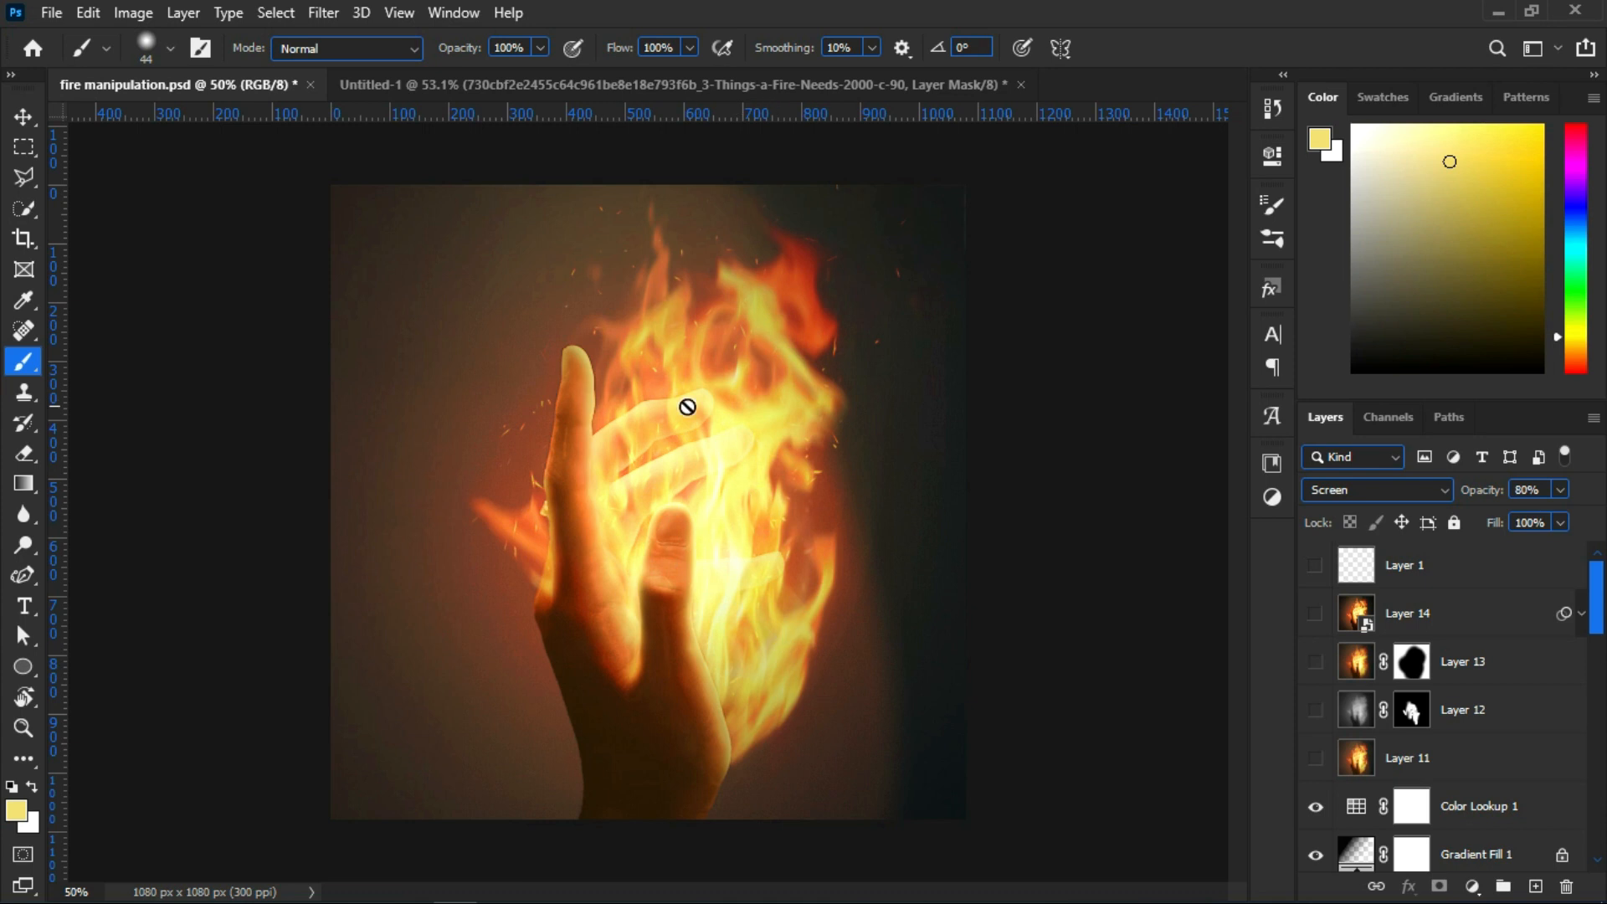
left_click(452, 83)
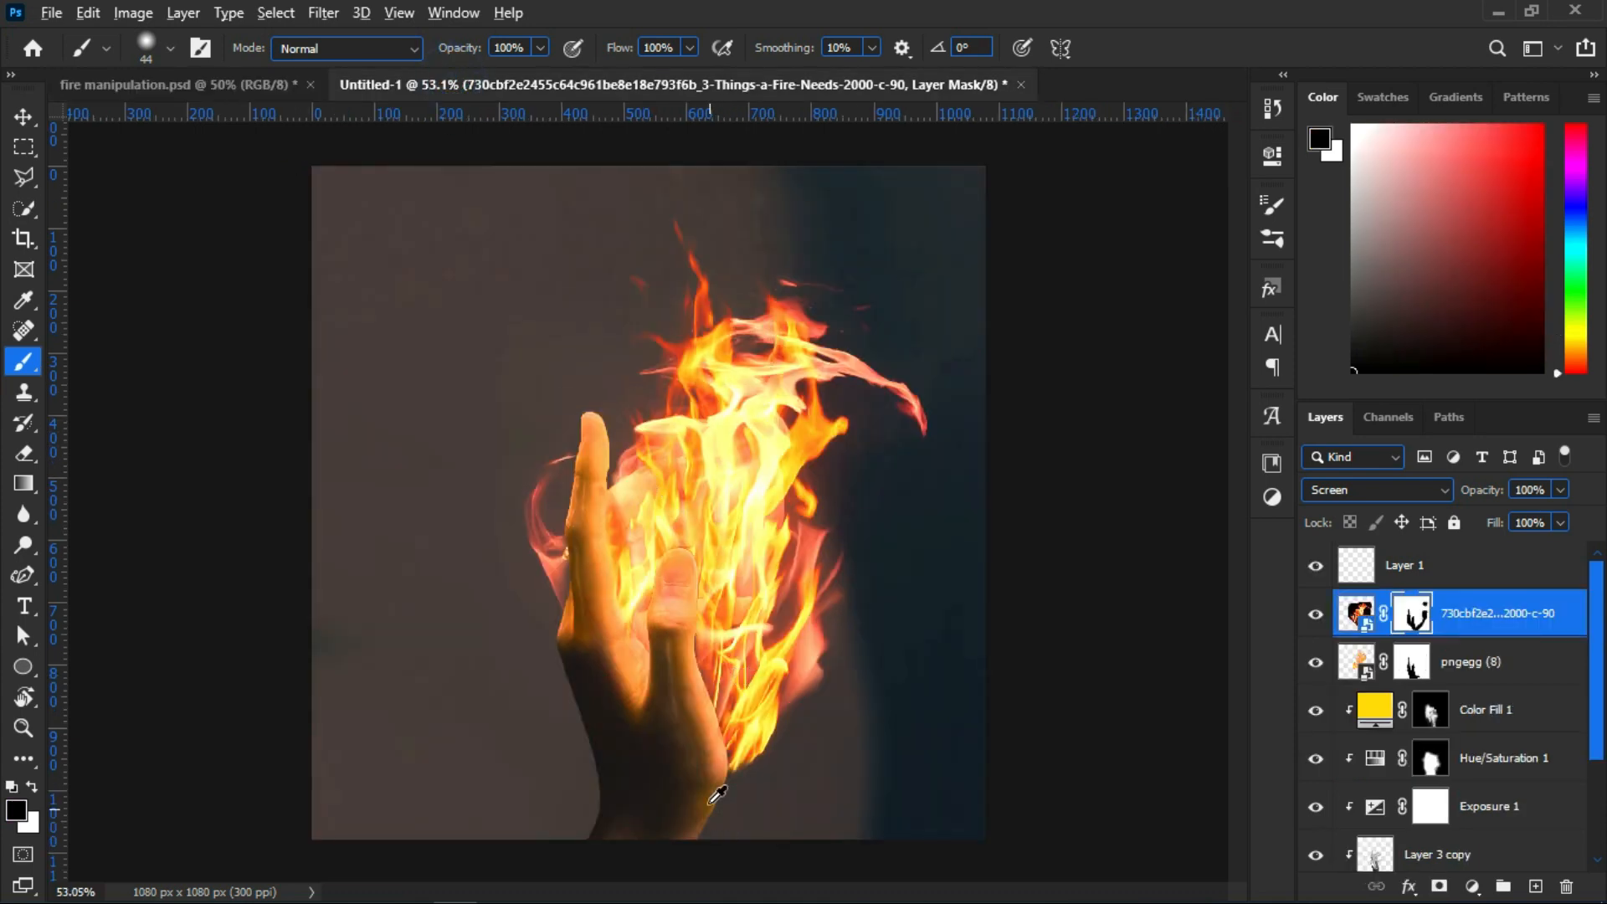
Place the glowing-fire stock image above the Screen fire layer and mask it to a rectangle of about 405 x 537 px around the flame
scroll(717, 762, "up", 2, "alt")
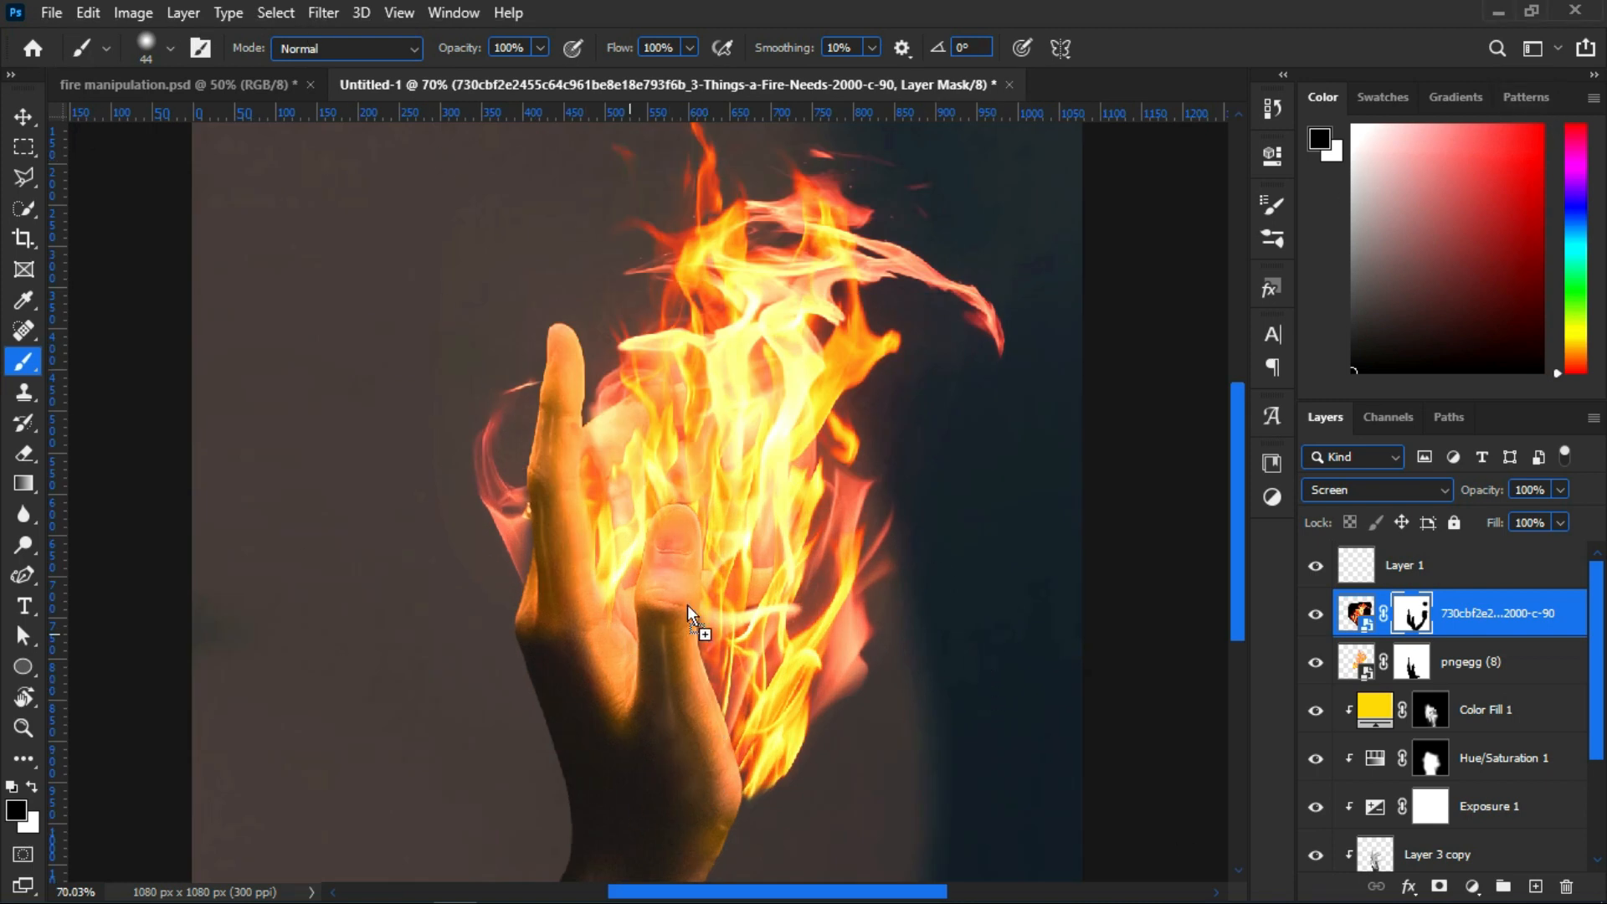
left_click_drag(688, 615, 690, 611)
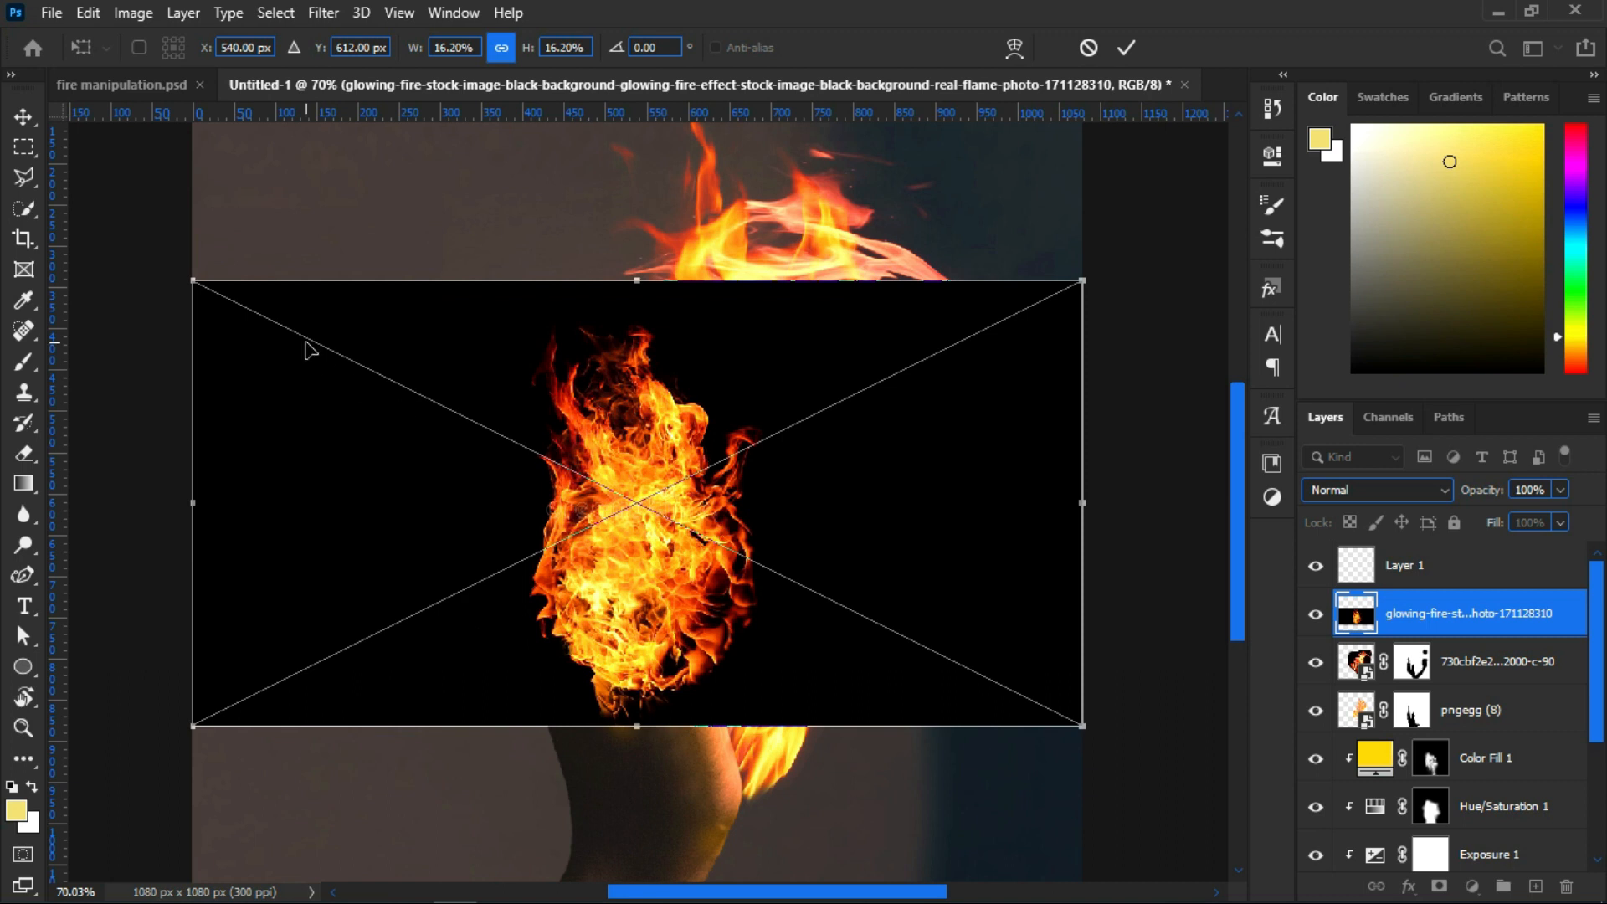
left_click(23, 149)
left_click_drag(714, 503, 772, 728)
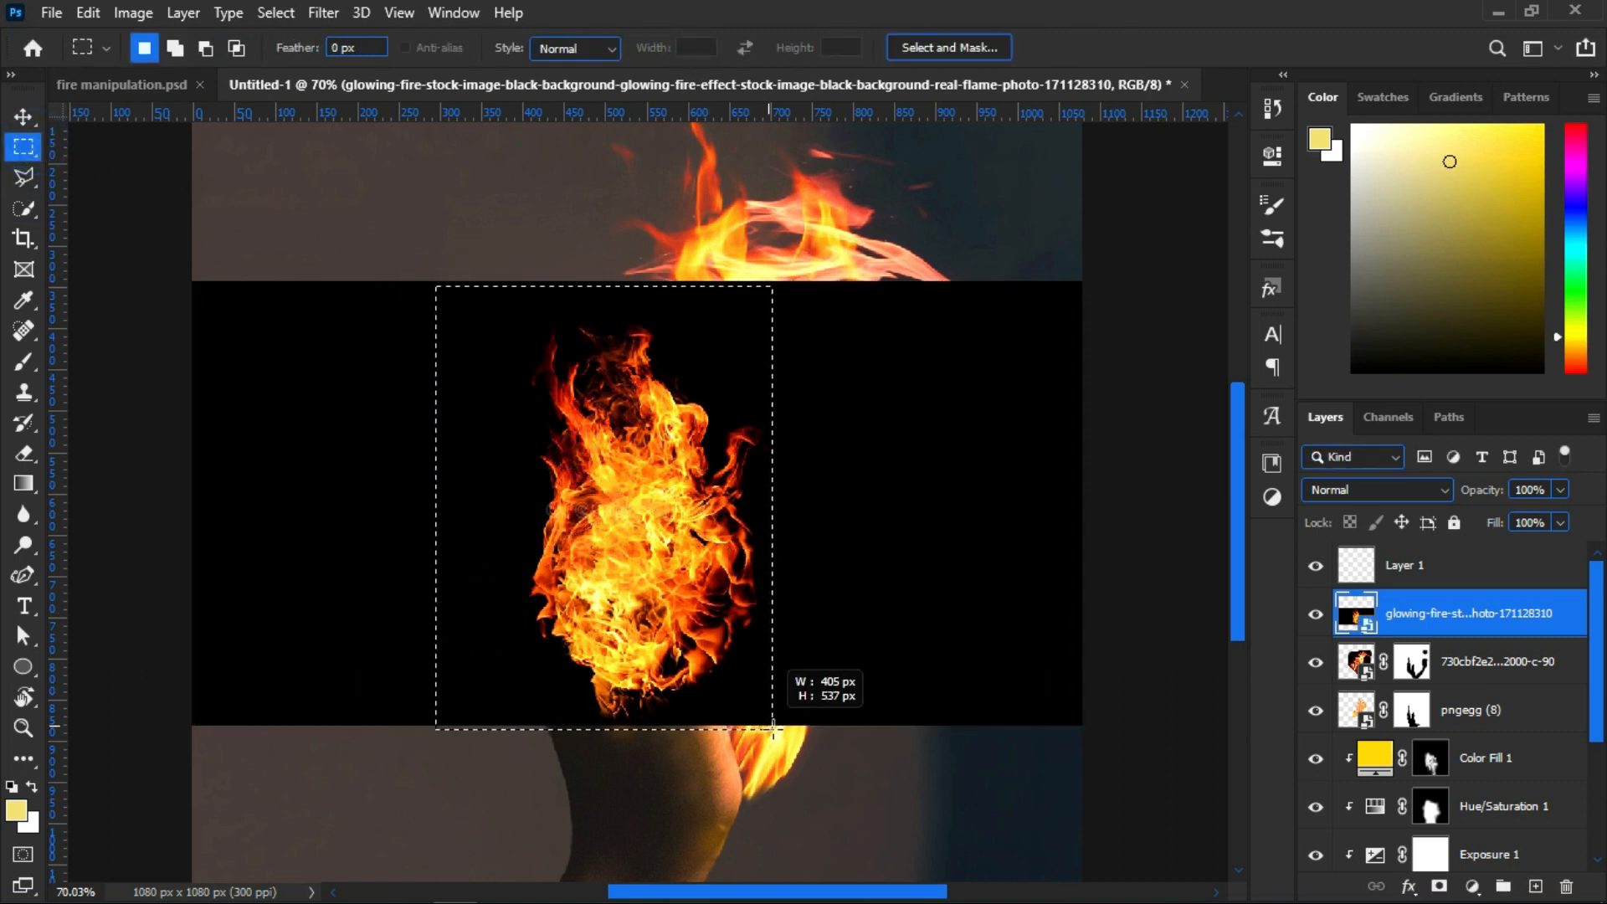
left_click(1439, 887)
Convert the cropped glowing-fire layer to a smart object and move it over the palm
right_click(1452, 613)
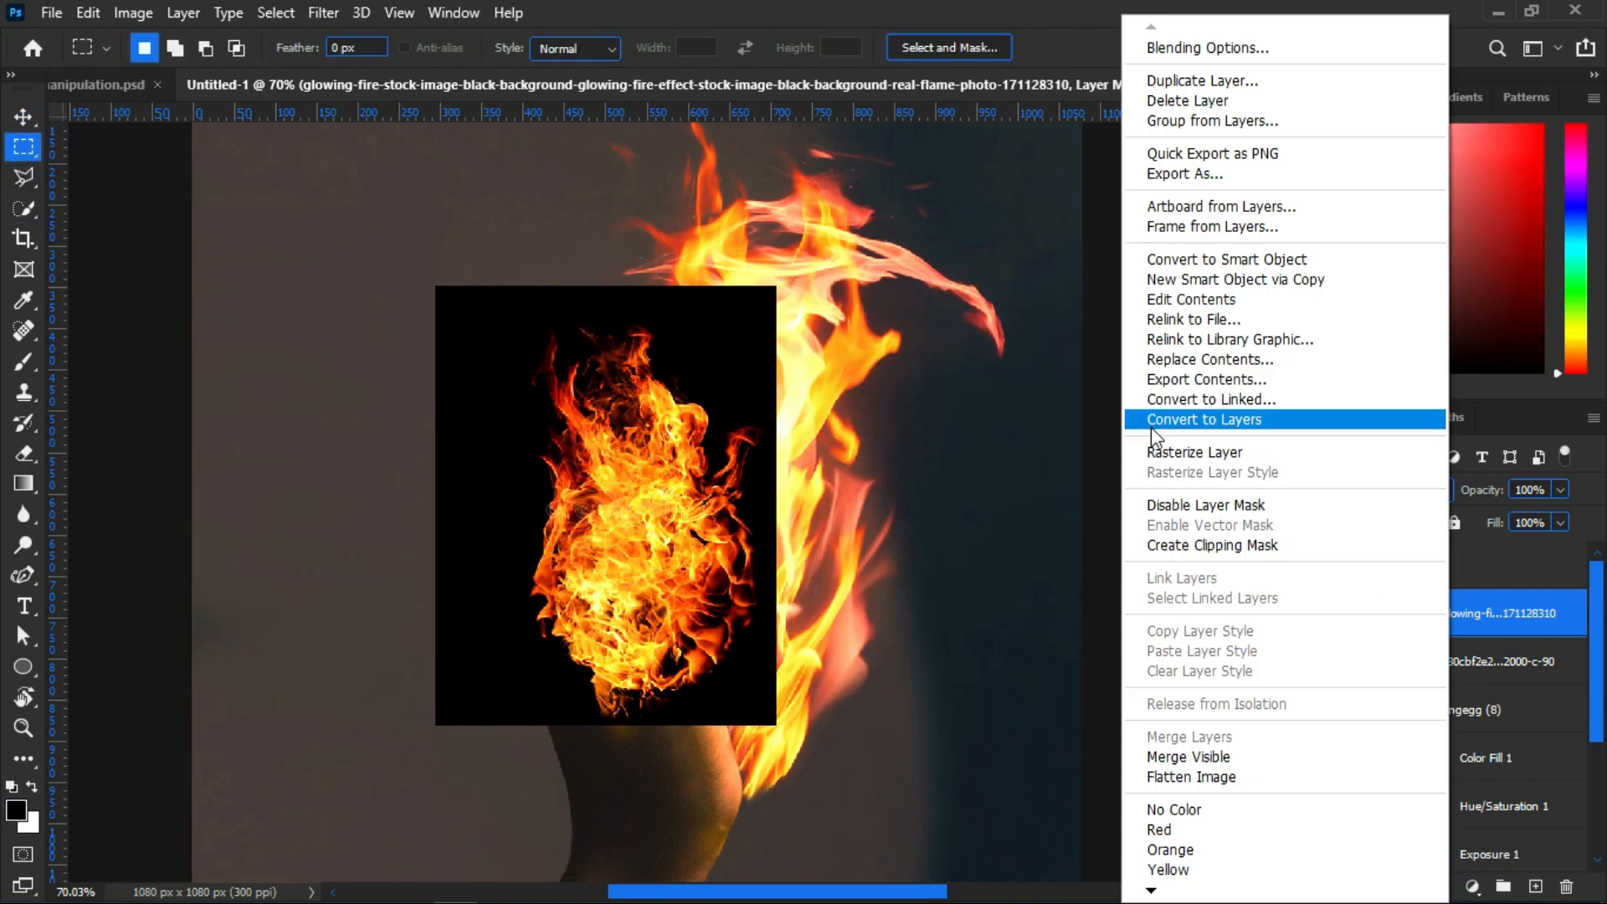
left_click(1247, 261)
key("v")
left_click_drag(693, 507, 804, 558)
Enlarge the glowing fire, flip it horizontally, rotate it slightly counter-clockwise and fit it over the palm and wrist edge
key("ctrl+t")
left_click_drag(878, 348, 904, 335)
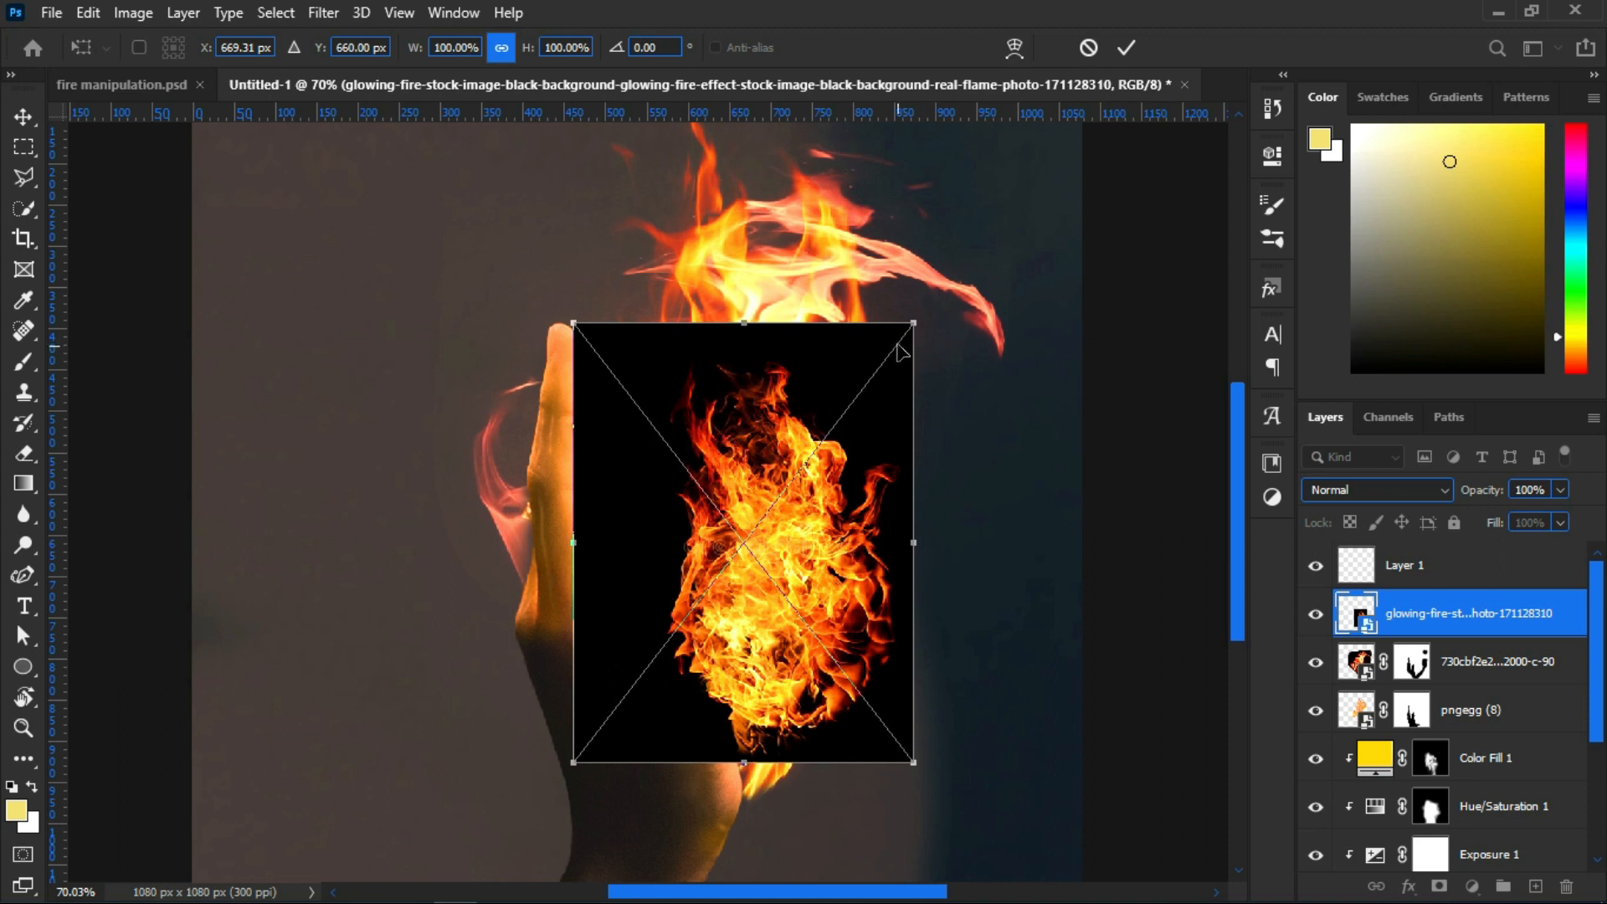
left_click_drag(915, 325, 997, 294)
left_click_drag(884, 491, 826, 531)
right_click(821, 531)
left_click(890, 493)
left_click_drag(825, 608, 891, 610)
left_click_drag(1024, 505, 1031, 481)
left_click_drag(931, 558, 928, 538)
key("Return")
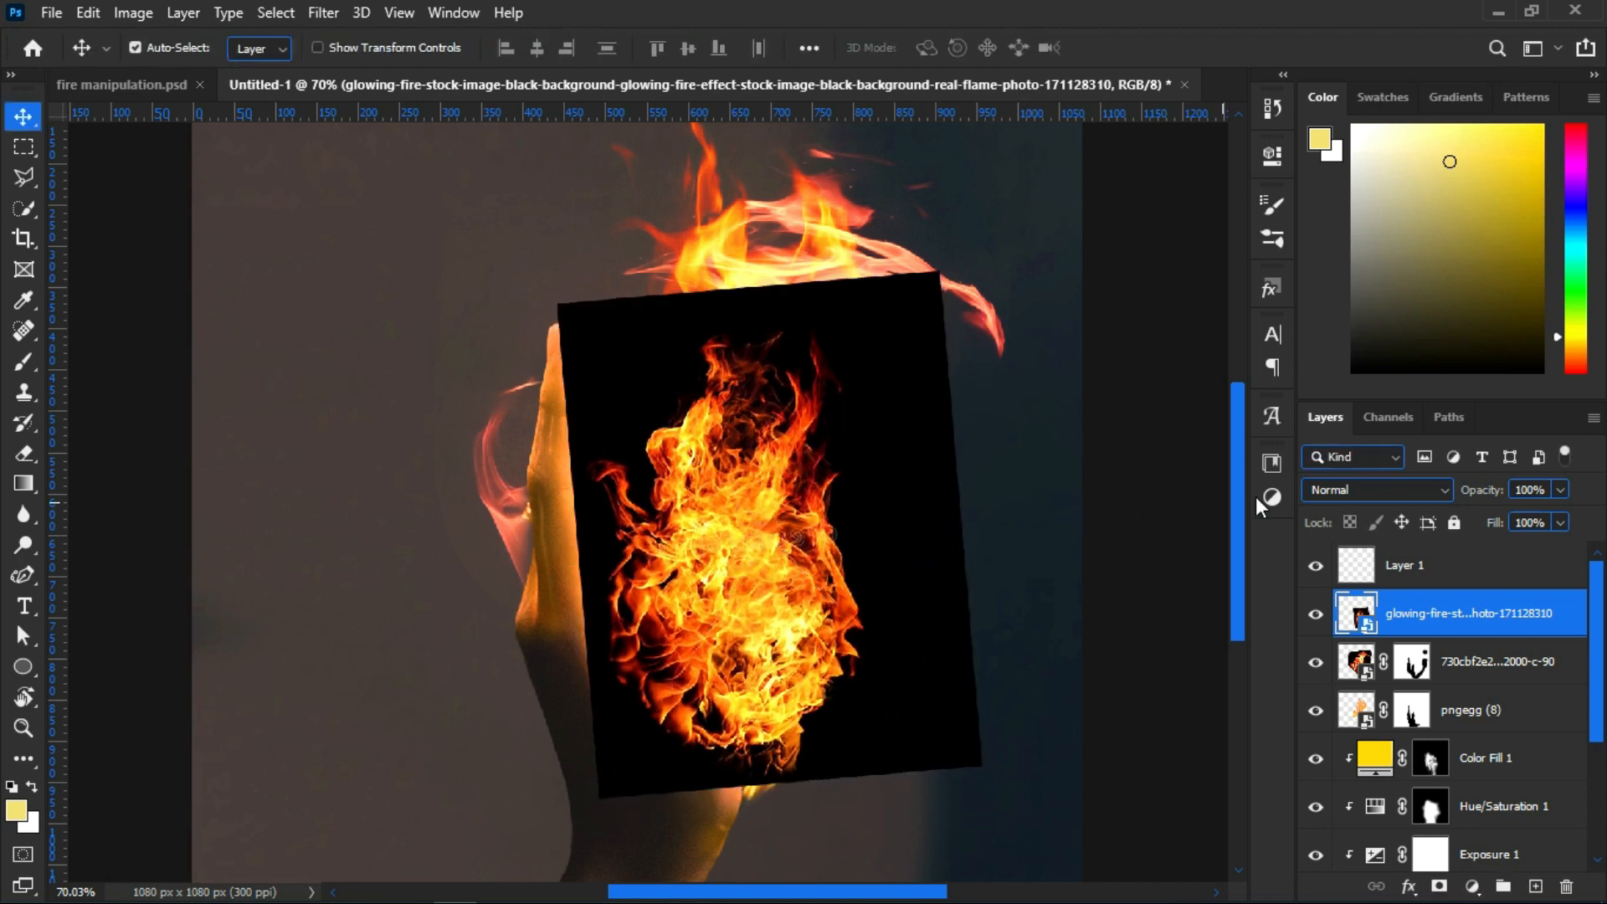
Set the glowing-fire layer's blend mode to Screen and nudge it slightly downward over the palm
left_click(1323, 492)
left_click(1323, 512)
left_click_drag(778, 650, 776, 661)
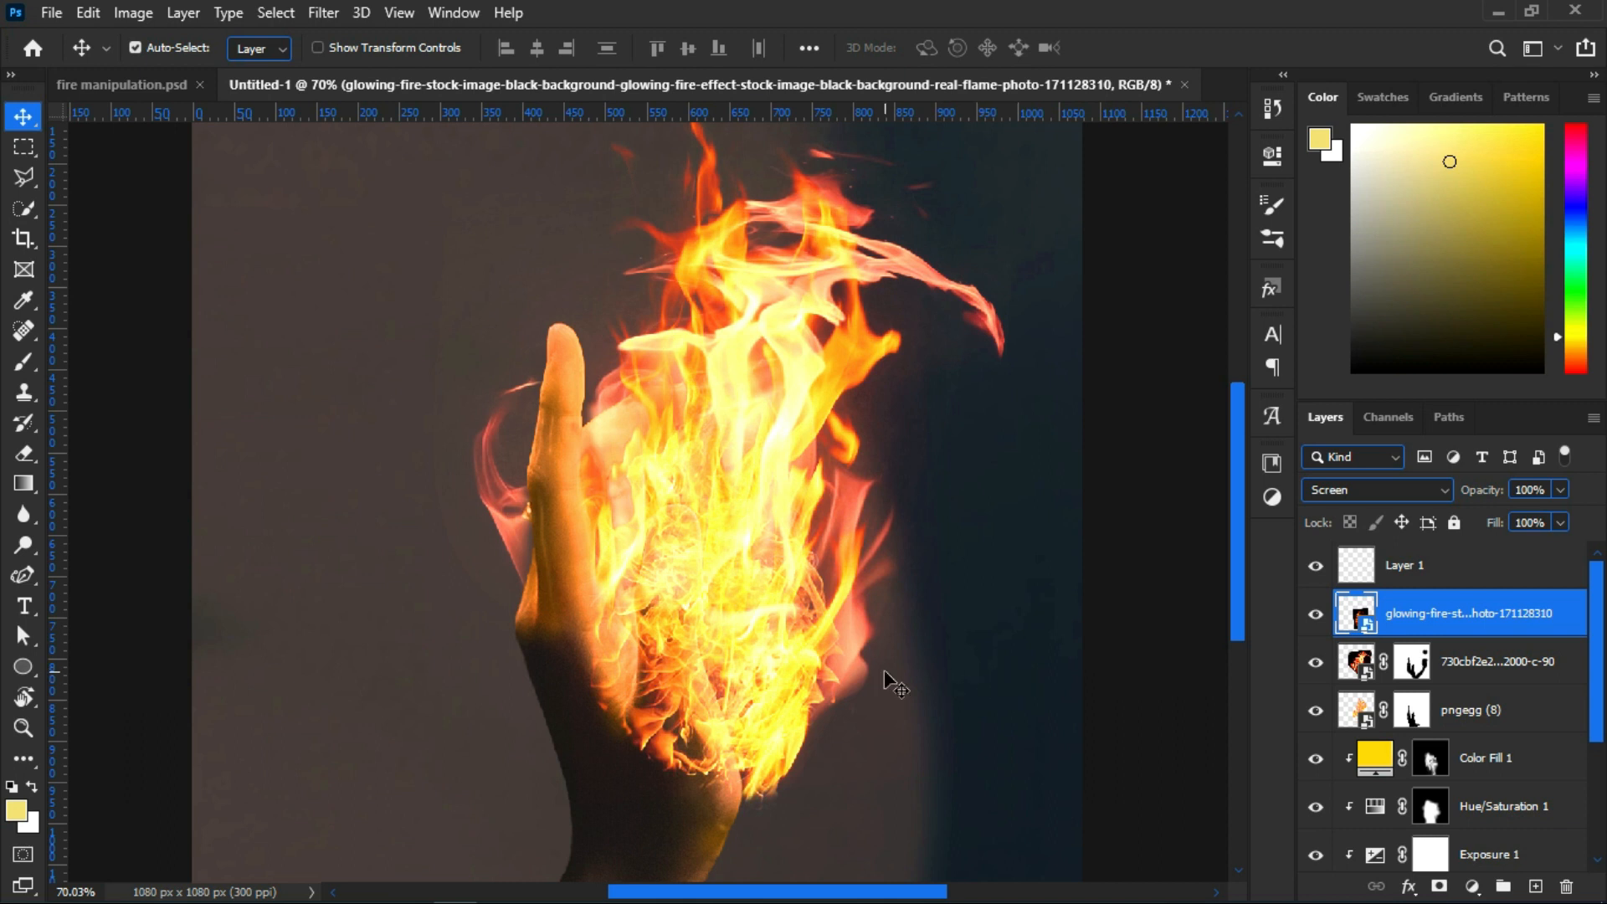
Load the hand outline from Layer 3 as a selection, add it as the glowing-fire layer's mask and invert that mask
scroll(1404, 845, "down", 2)
left_click(1364, 764)
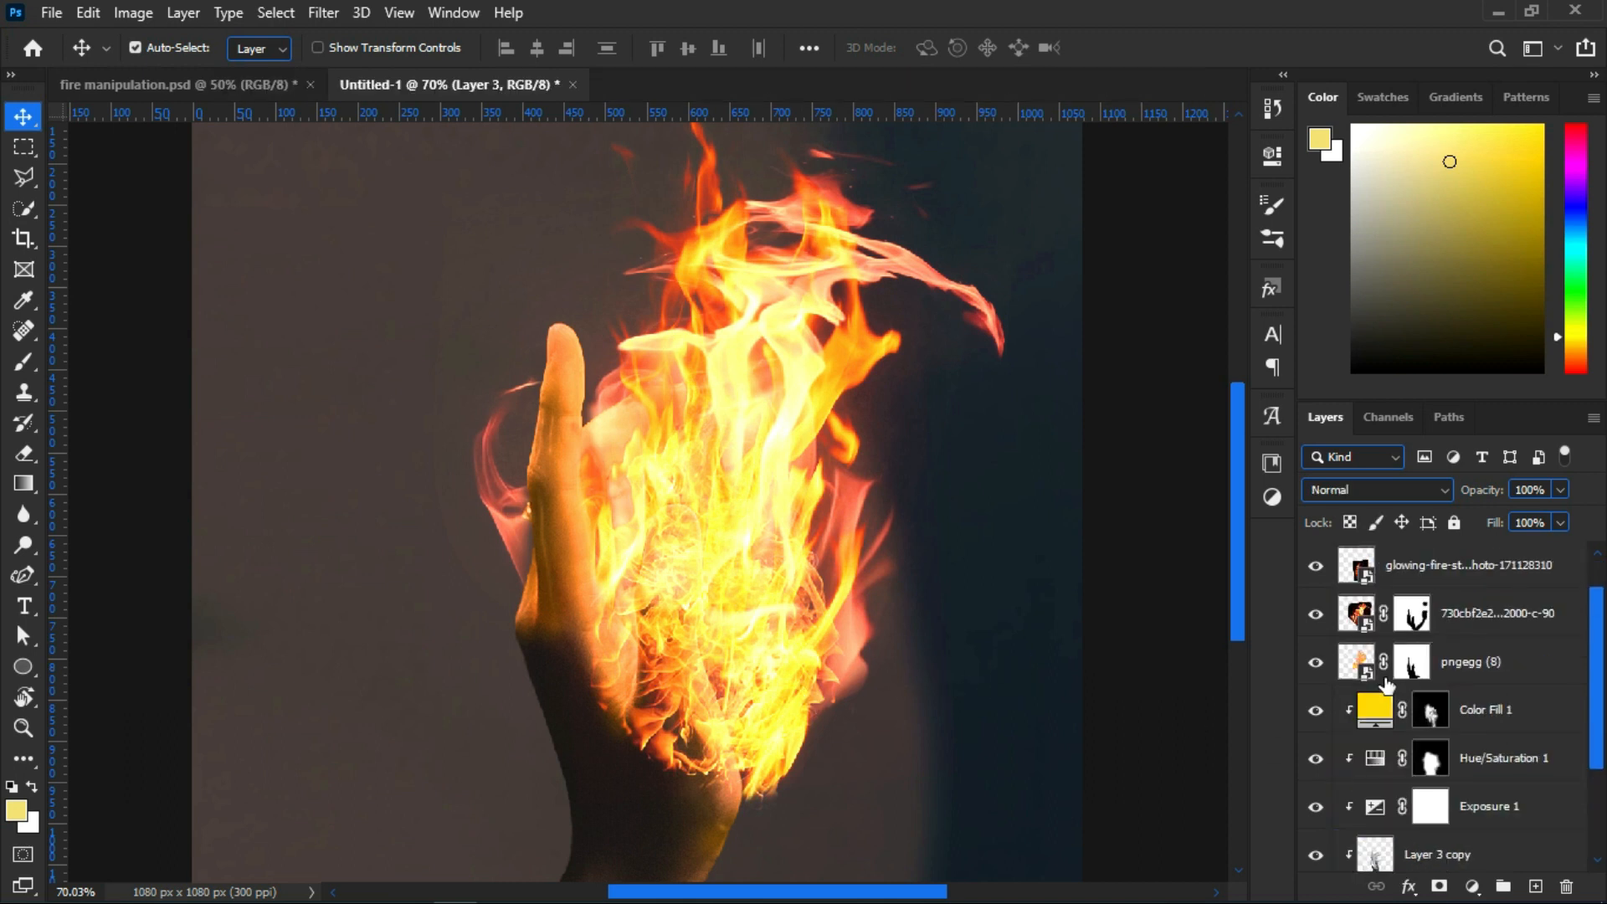
left_click(1362, 767, "ctrl")
scroll(1375, 727, "up", 2)
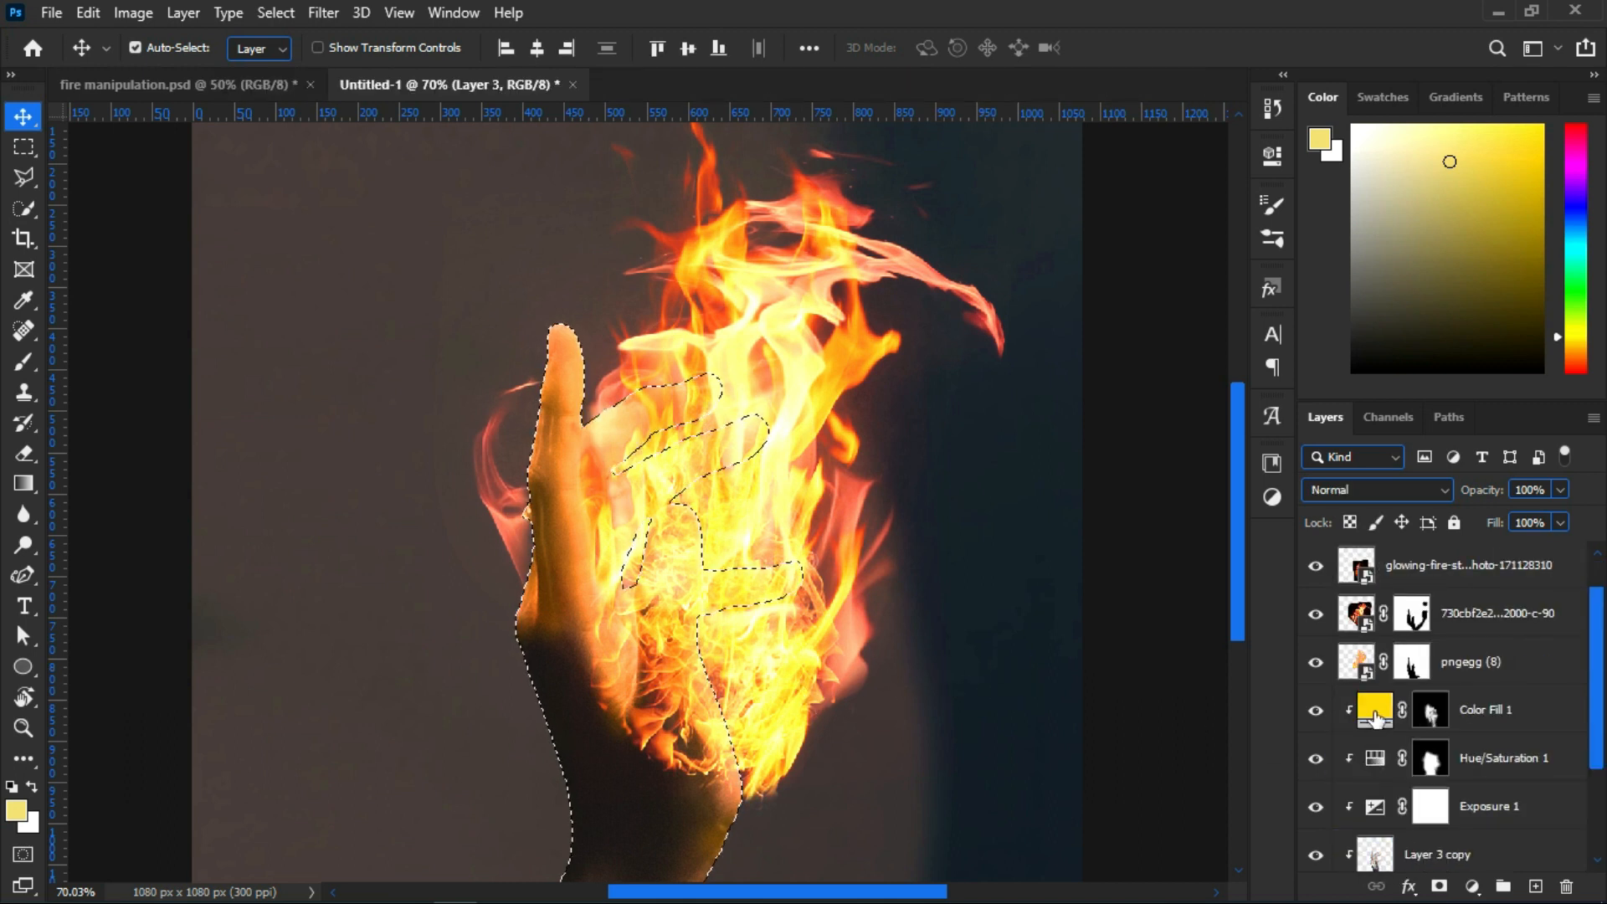
left_click(1444, 614)
left_click(1440, 886)
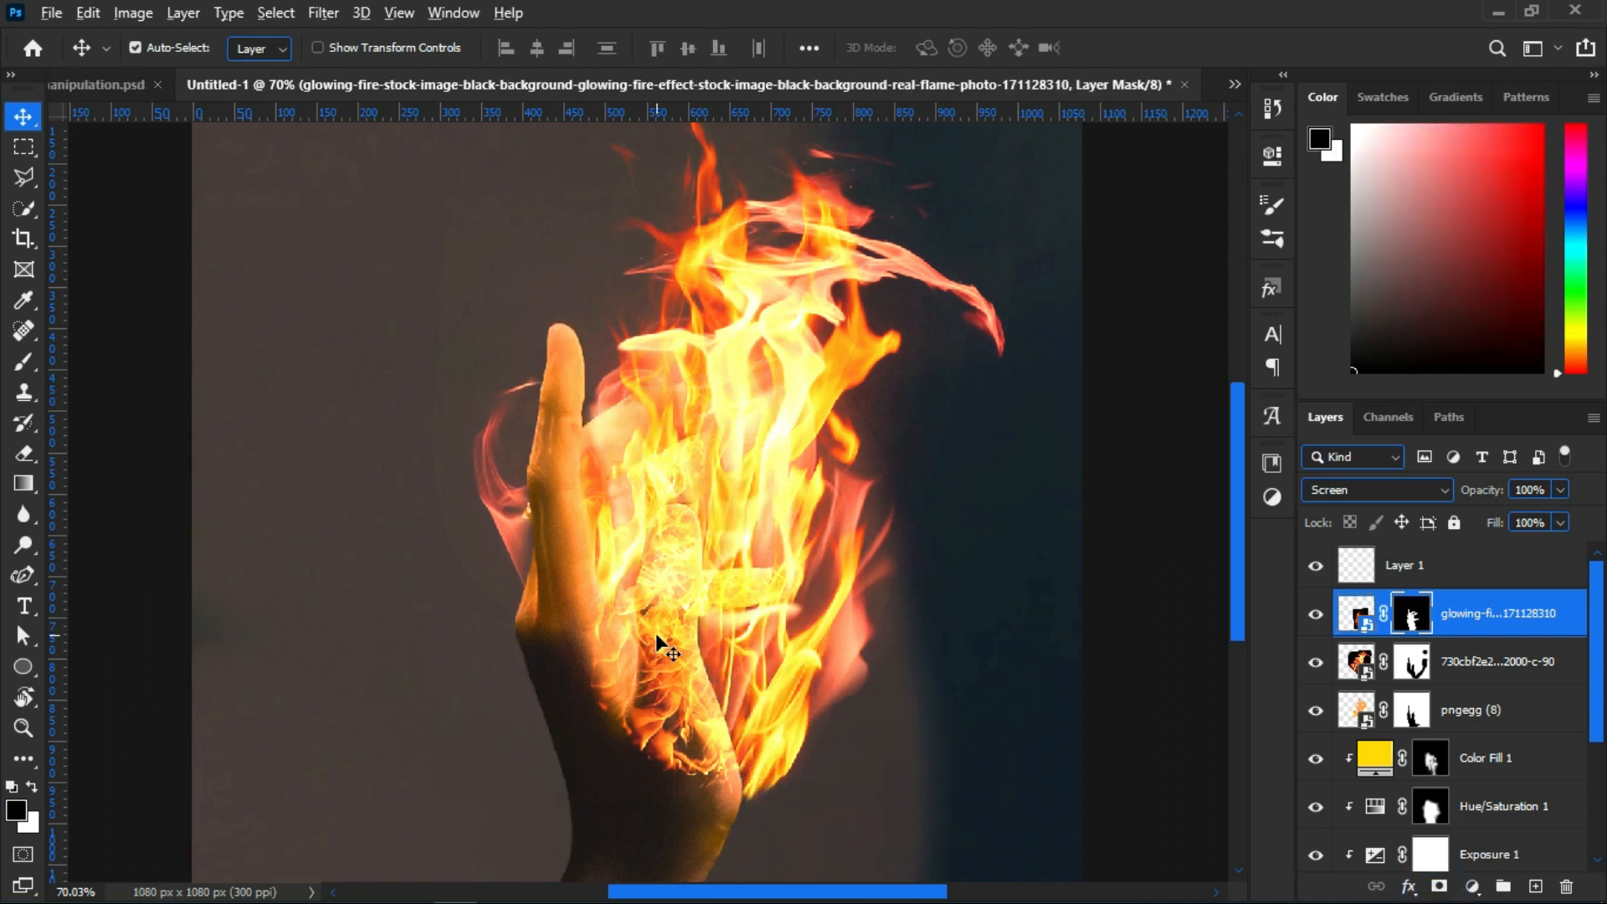
scroll(657, 636, "up", 2)
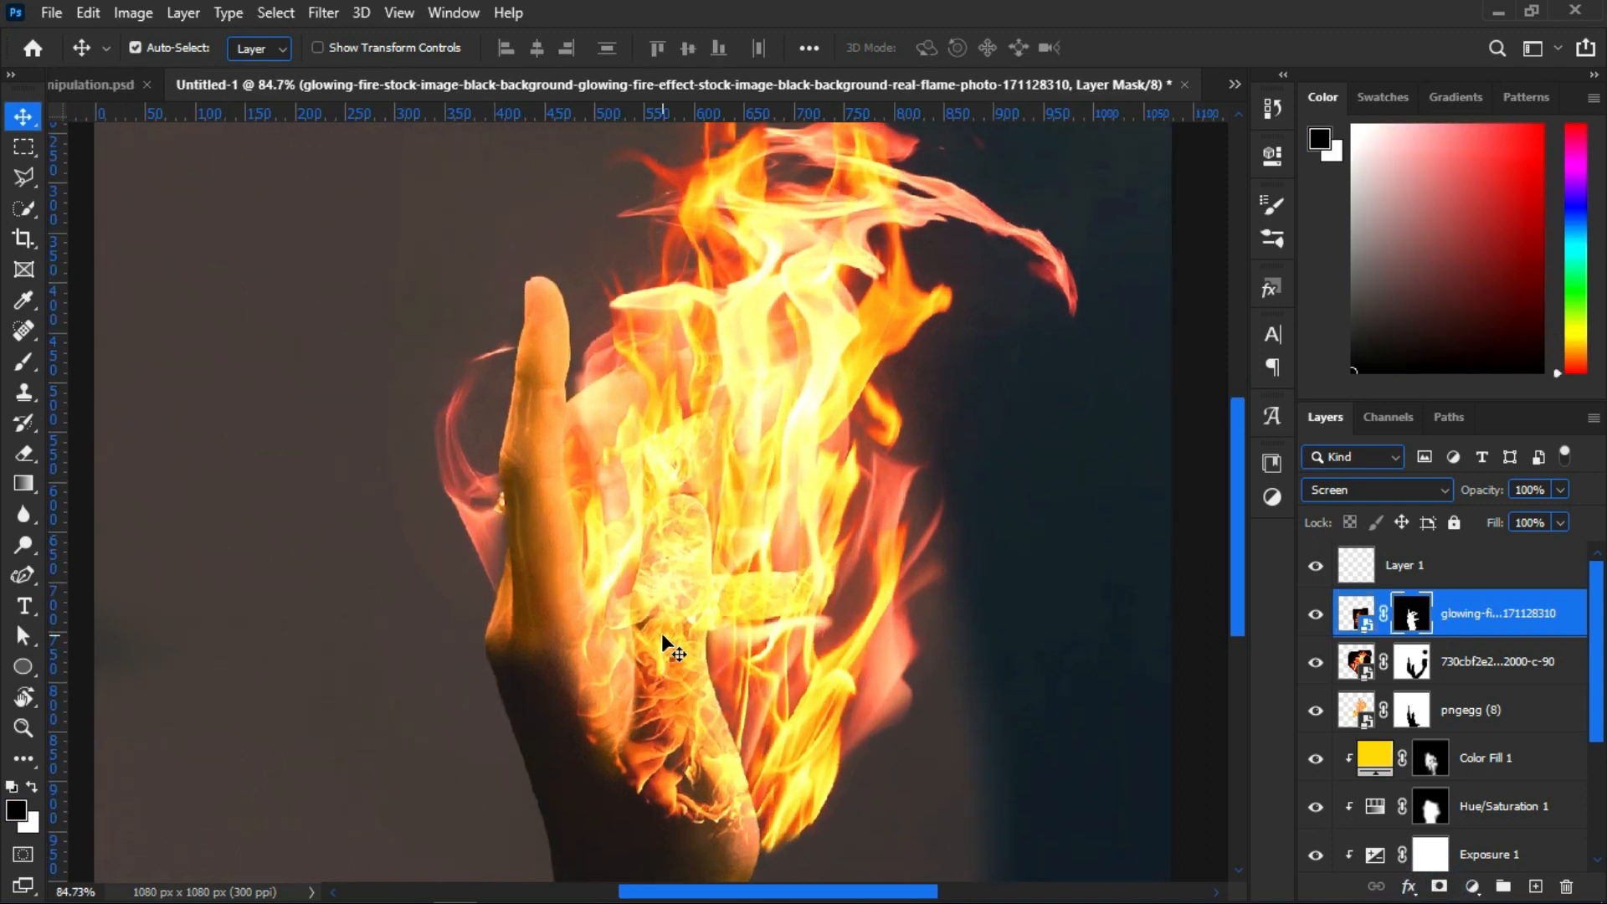
key("ctrl+i")
Paint black on the glowing-fire layer's mask with a 44 px brush to clear stray flames beside the wrist
scroll(671, 581, "up", 3)
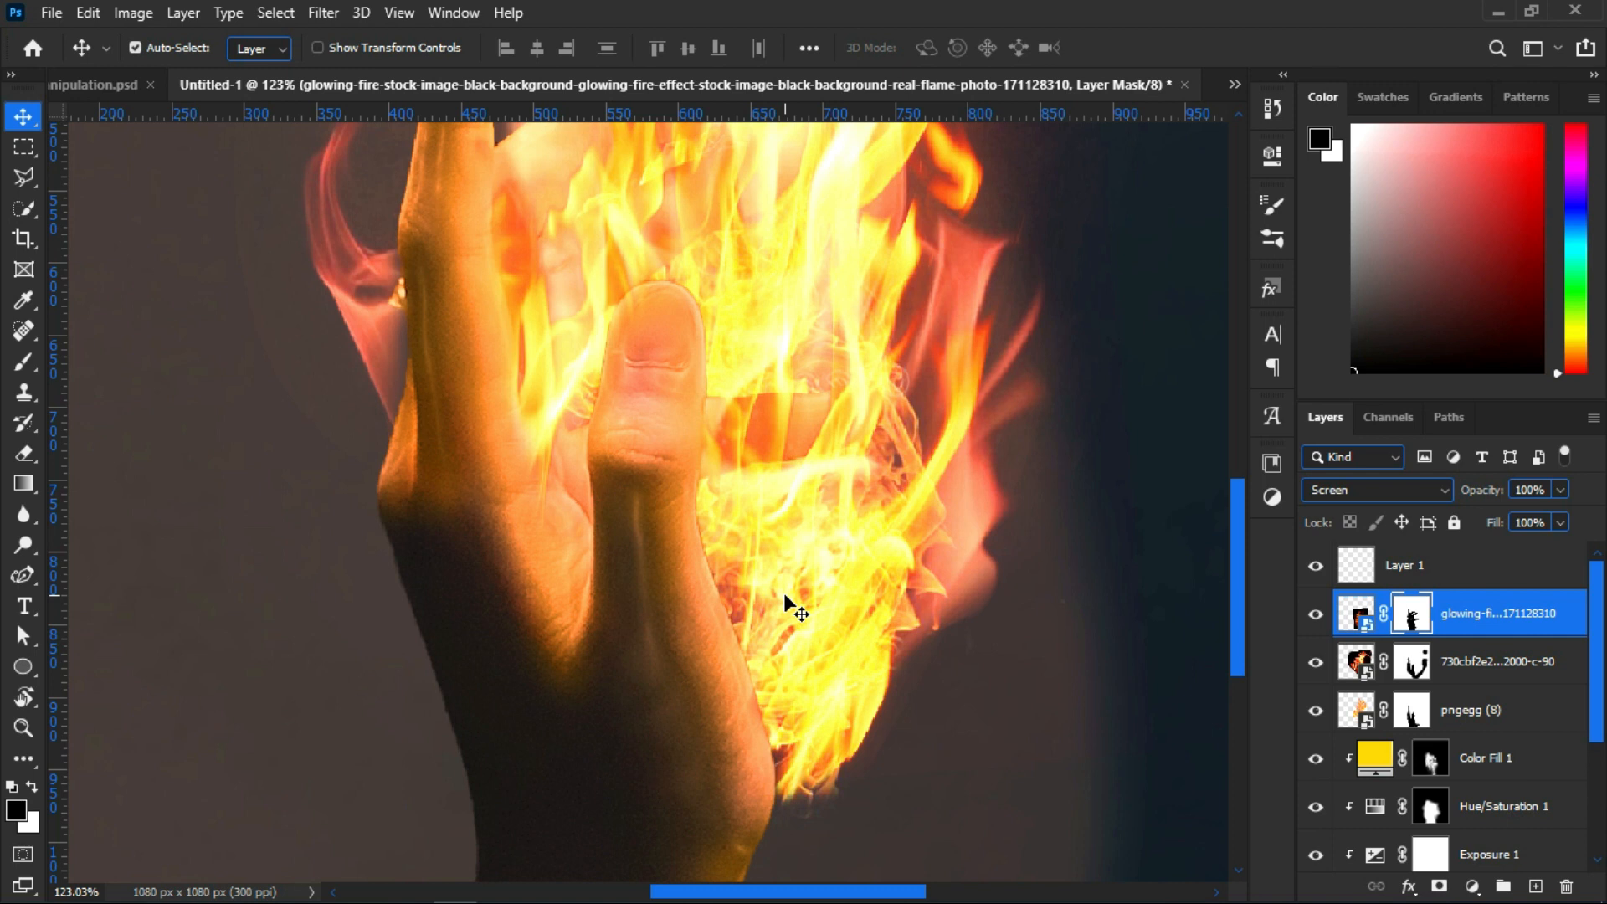
scroll(782, 595, "up", 1)
key("b")
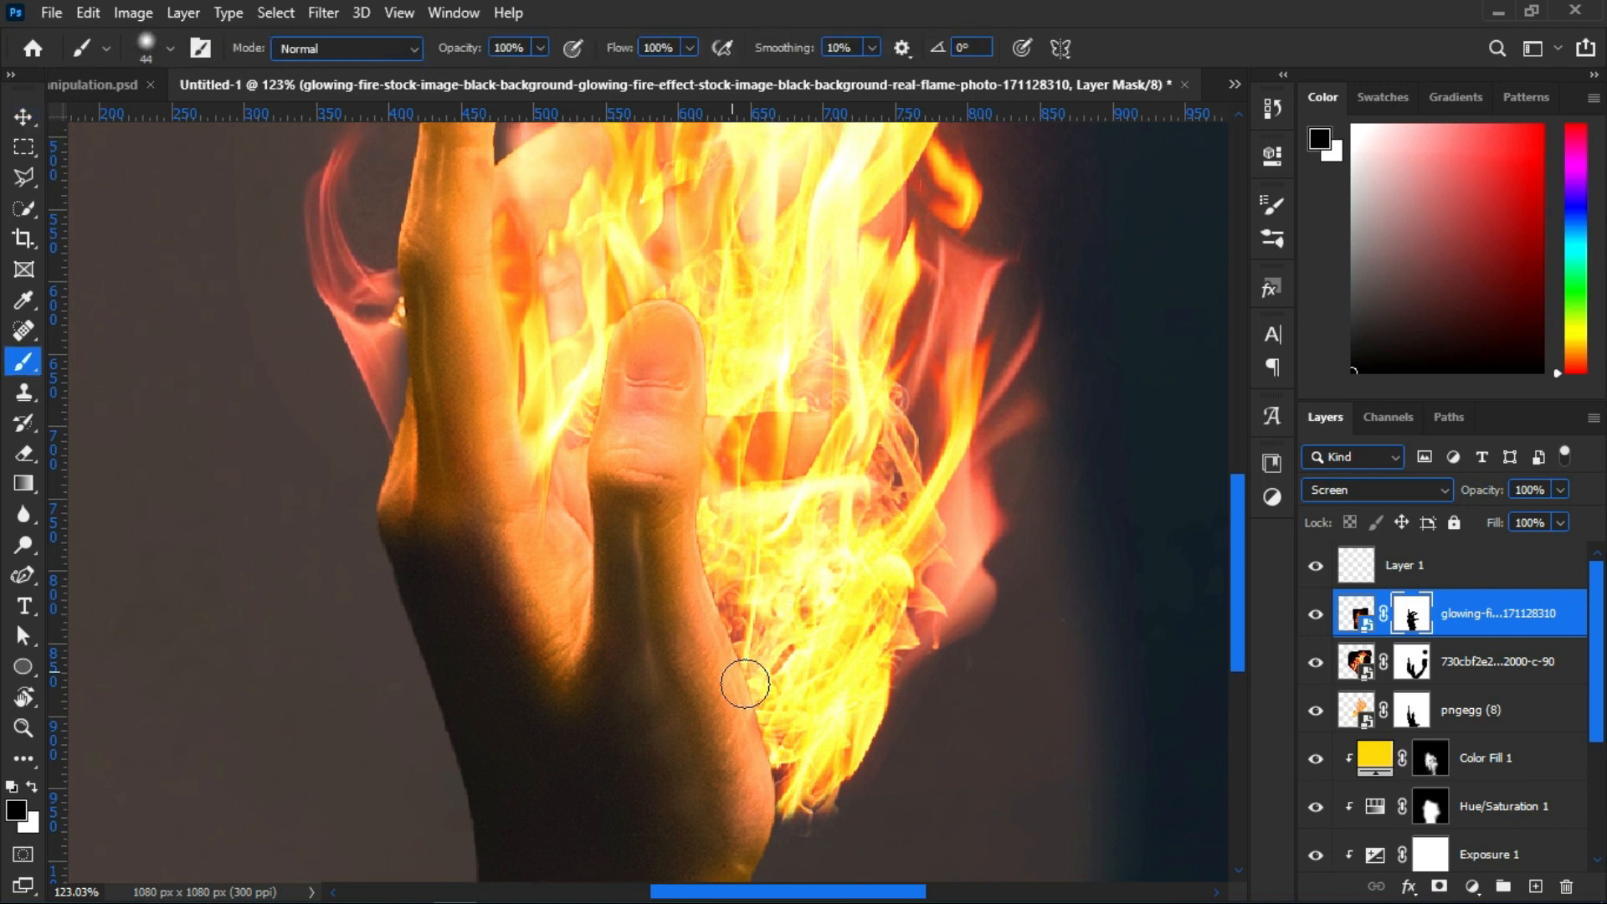
scroll(746, 682, "up", 4)
scroll(842, 581, "up", 1)
left_click_drag(860, 571, 806, 650)
left_click_drag(876, 542, 763, 659)
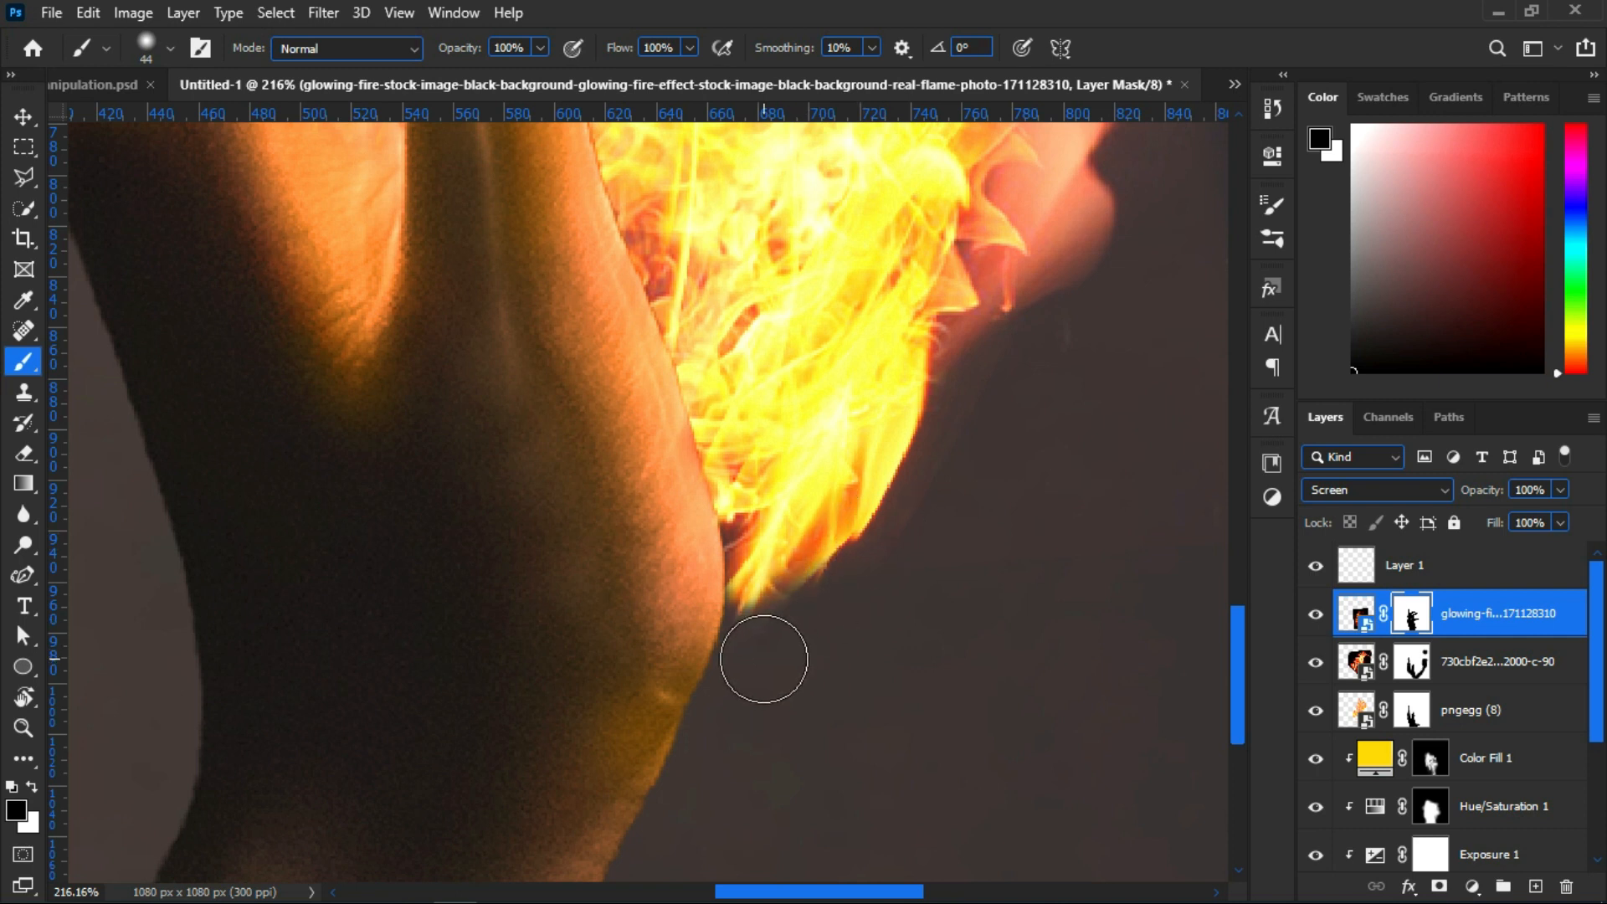
Paint white on the glowing-fire layer's mask with the 44 px brush to restore flames over the folded fingers above the thumb
scroll(907, 592, "up", 10)
scroll(444, 545, "left", 4)
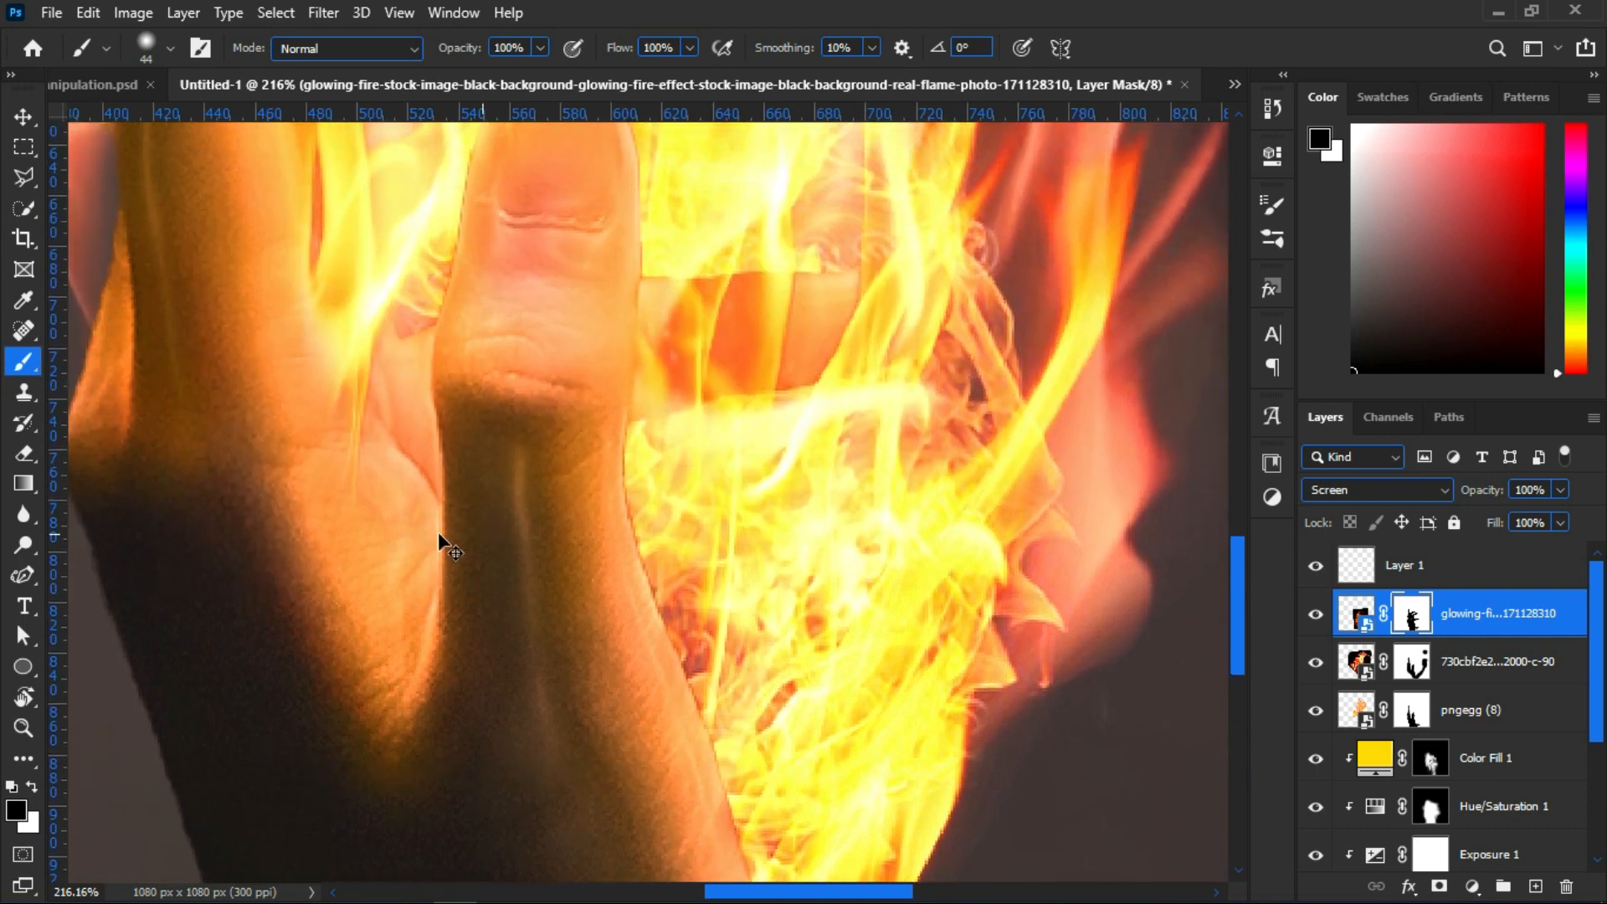
scroll(442, 533, "up", 2)
scroll(829, 528, "up", 4)
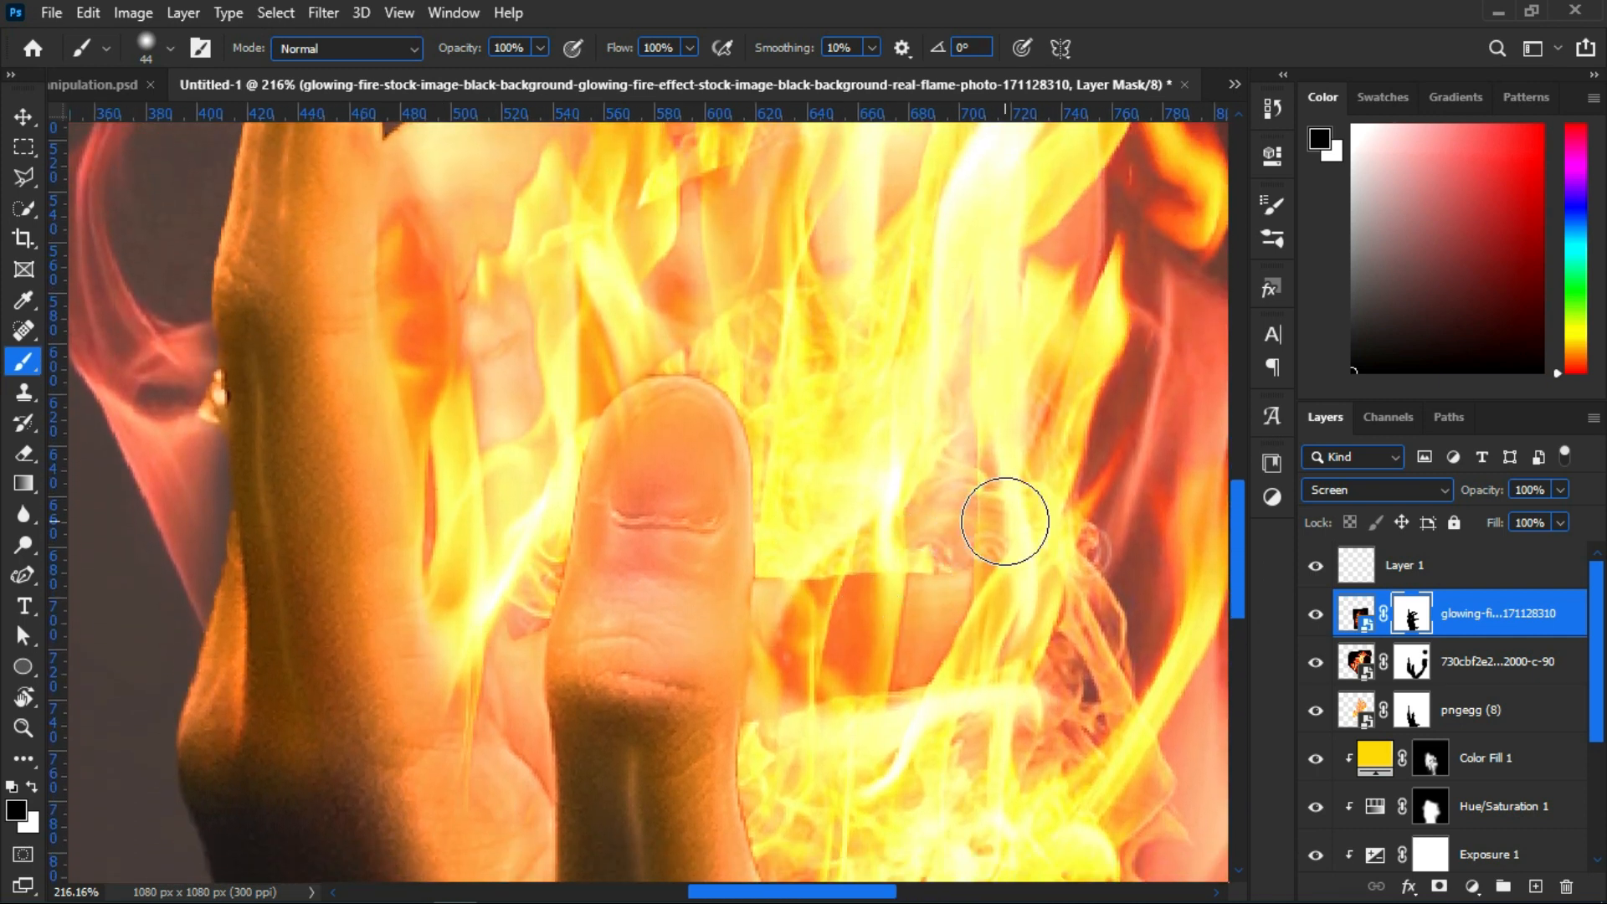
scroll(863, 374, "down", 5)
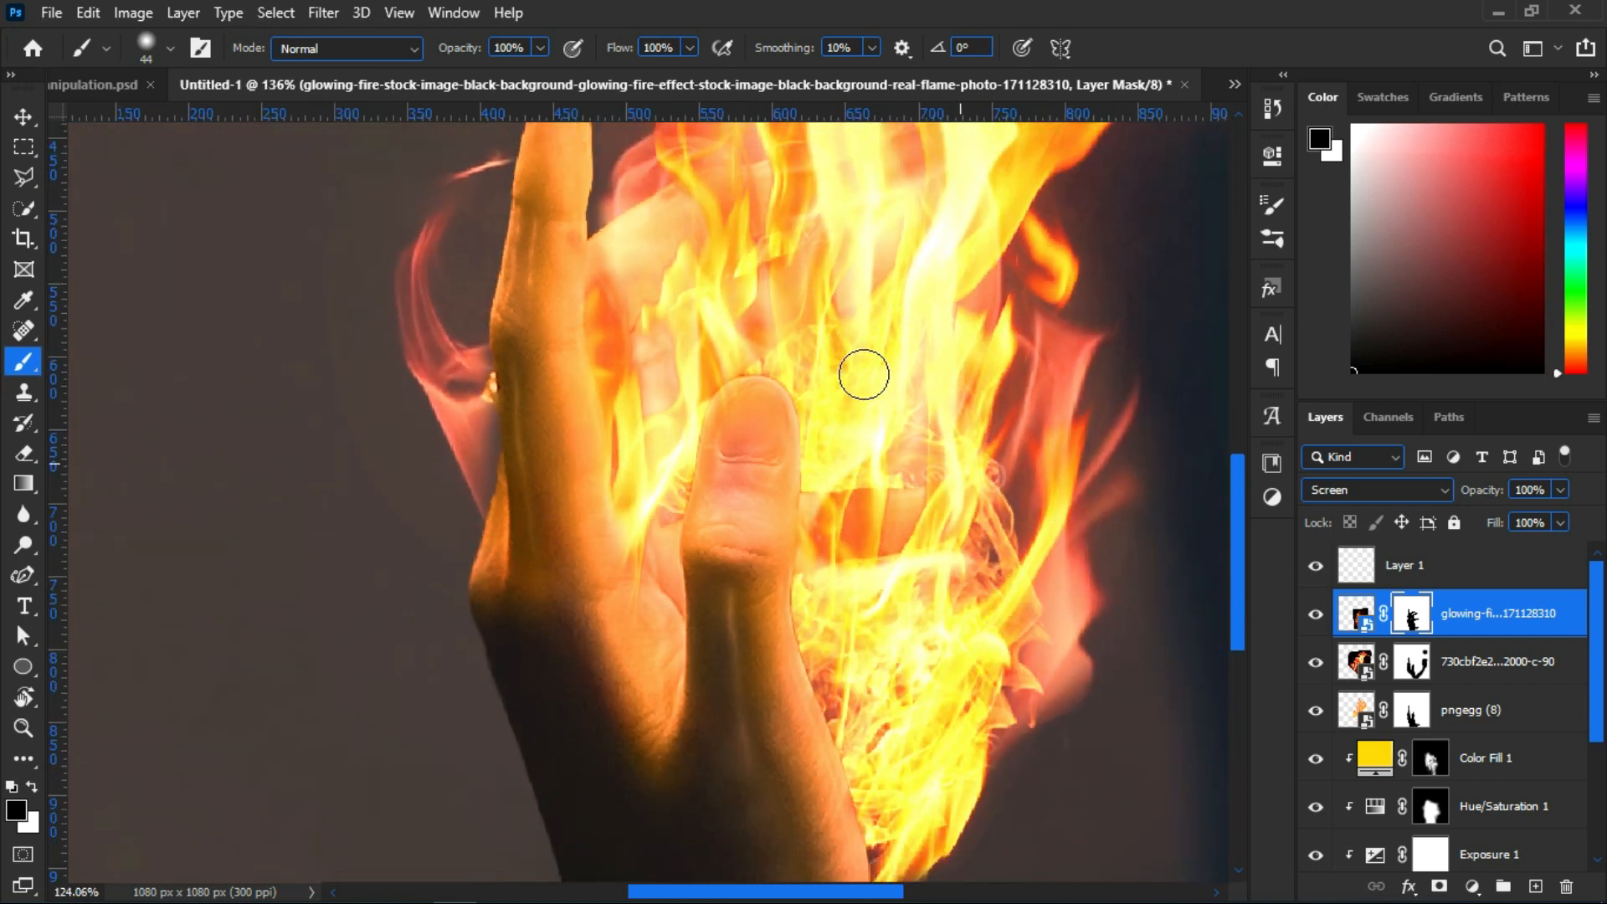
scroll(871, 373, "up", 6)
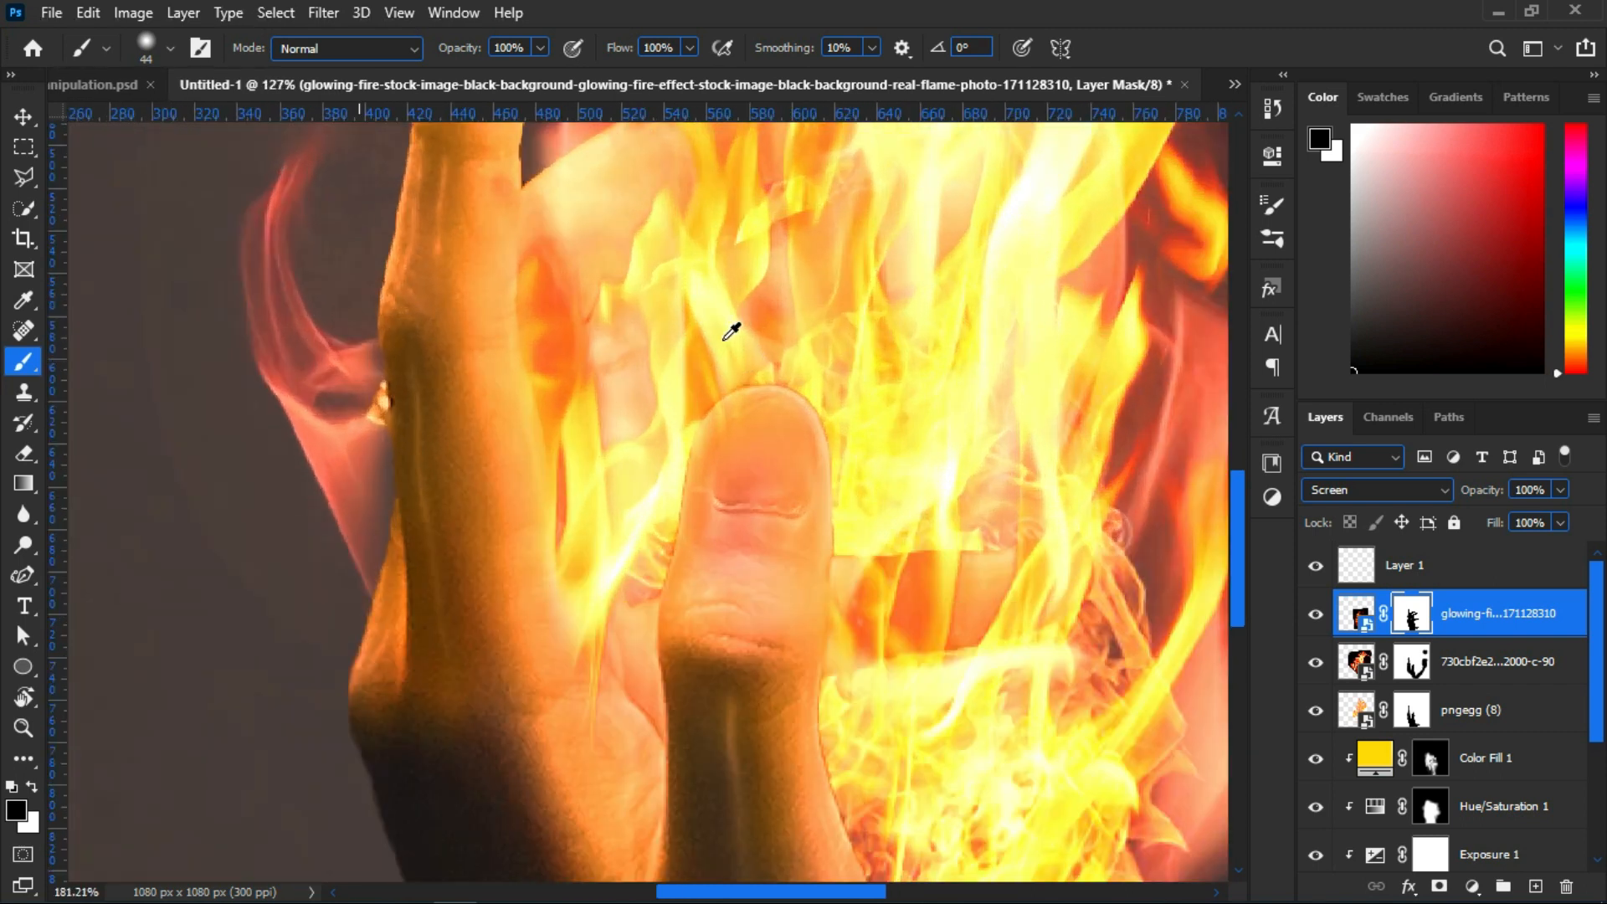
scroll(768, 473, "up", 2)
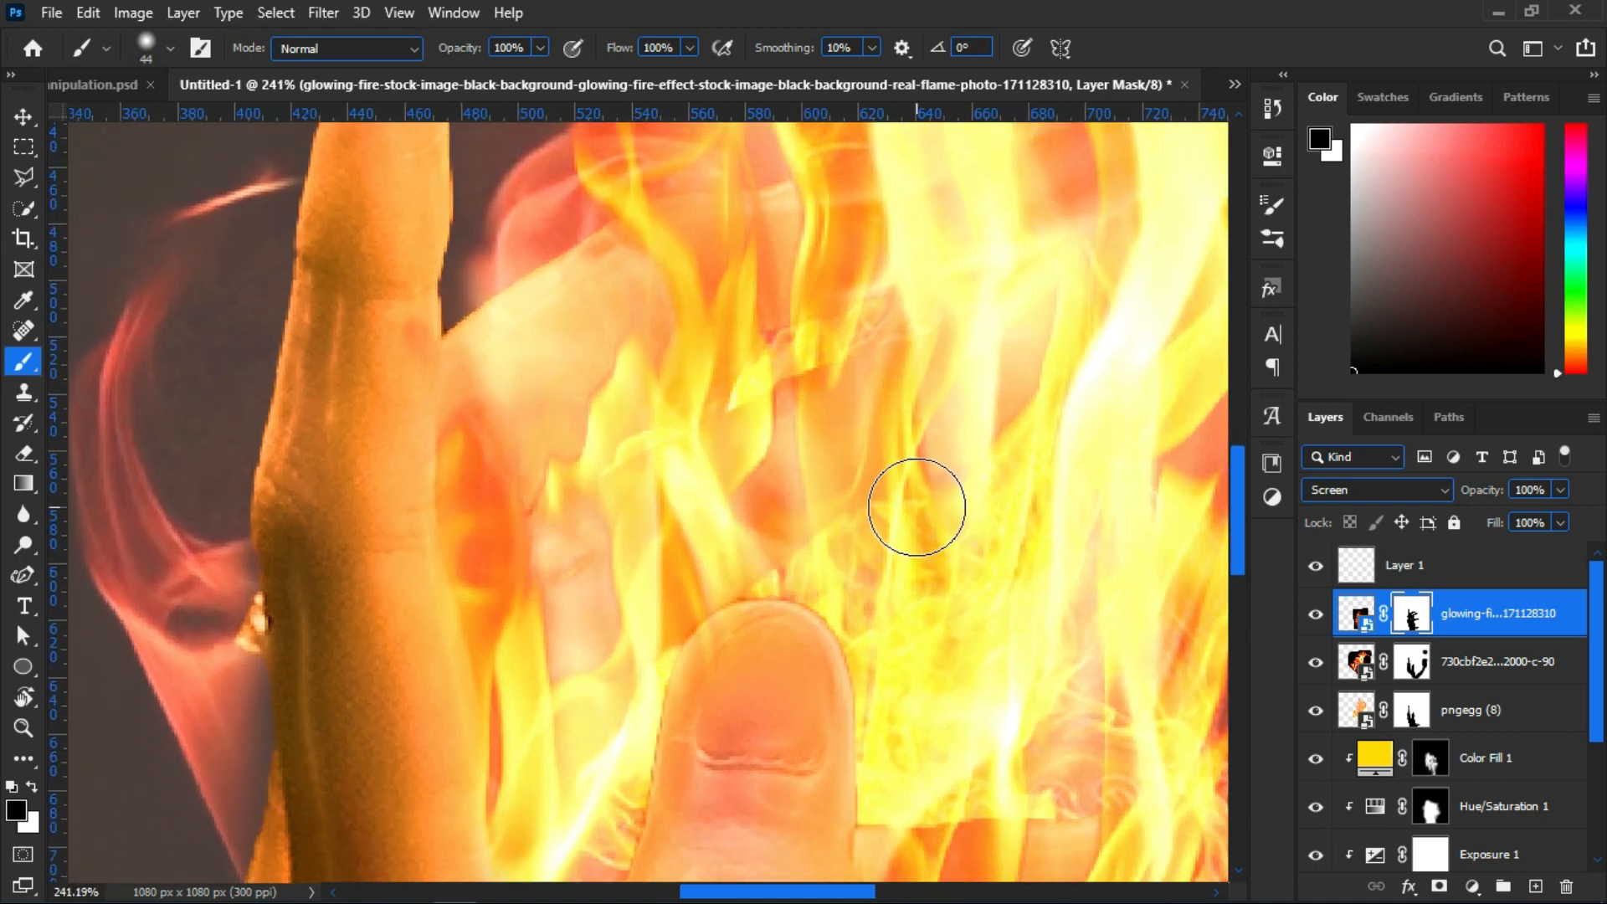
key("x")
mouse_move(931, 398)
left_mouse_down()
mouse_move(787, 482)
mouse_move(768, 514)
mouse_move(790, 519)
mouse_move(753, 505)
mouse_move(669, 561)
left_mouse_up()
left_click_drag(633, 494, 855, 291)
scroll(954, 285, "down", 3)
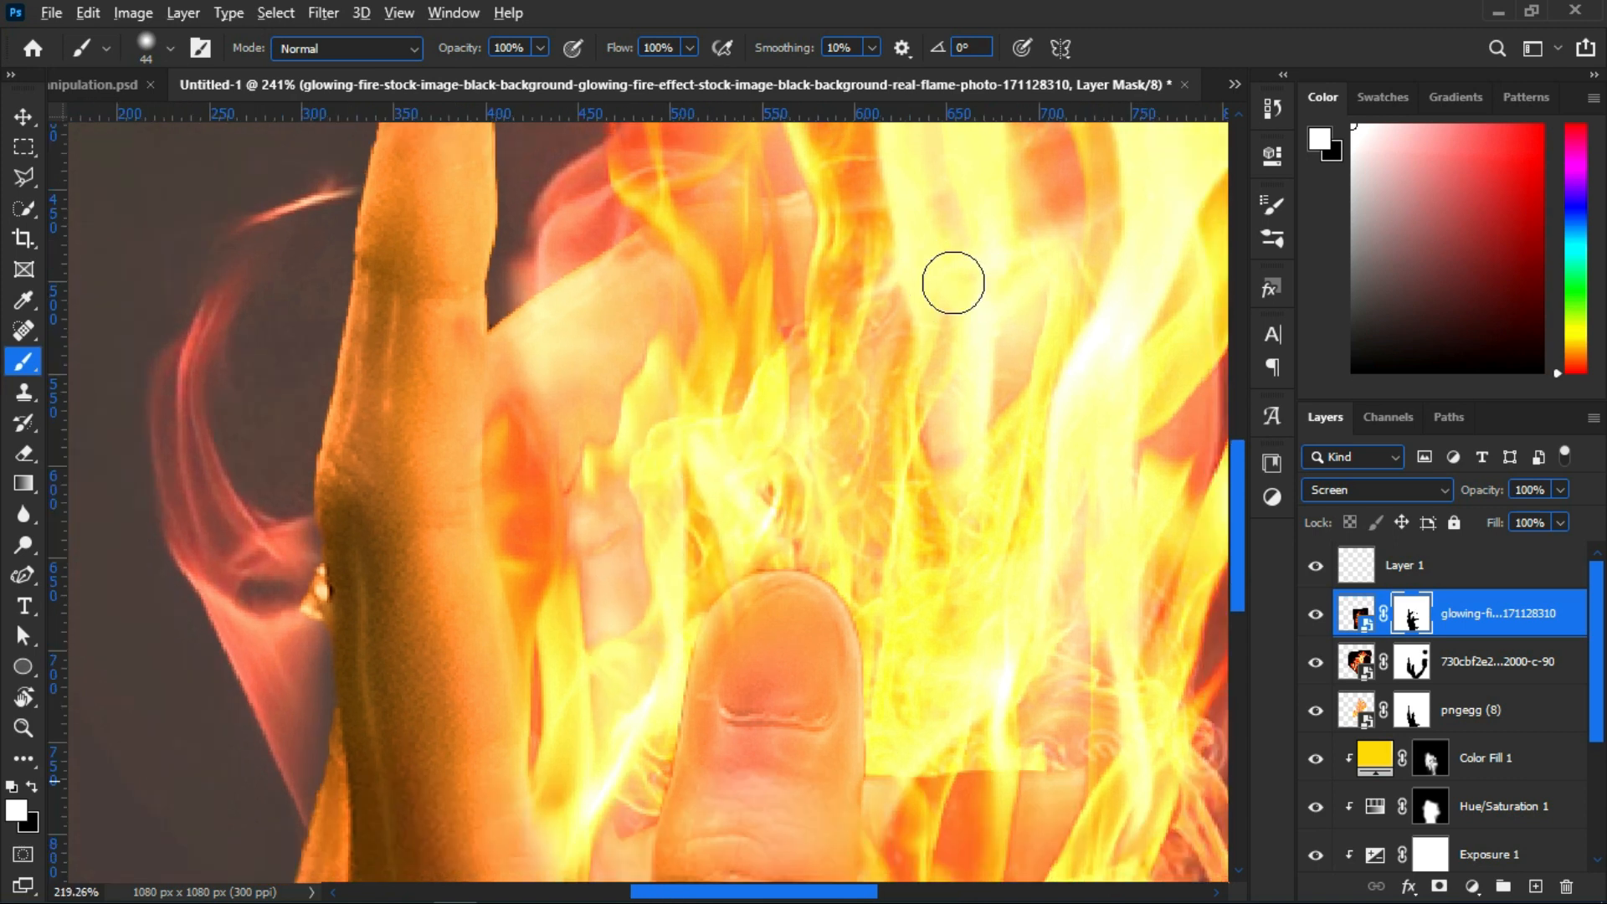
Set the brush to 106 px and 30% flow, and paint white on the mask to blend flames over the fingers beside the thumb
scroll(953, 283, "down", 3)
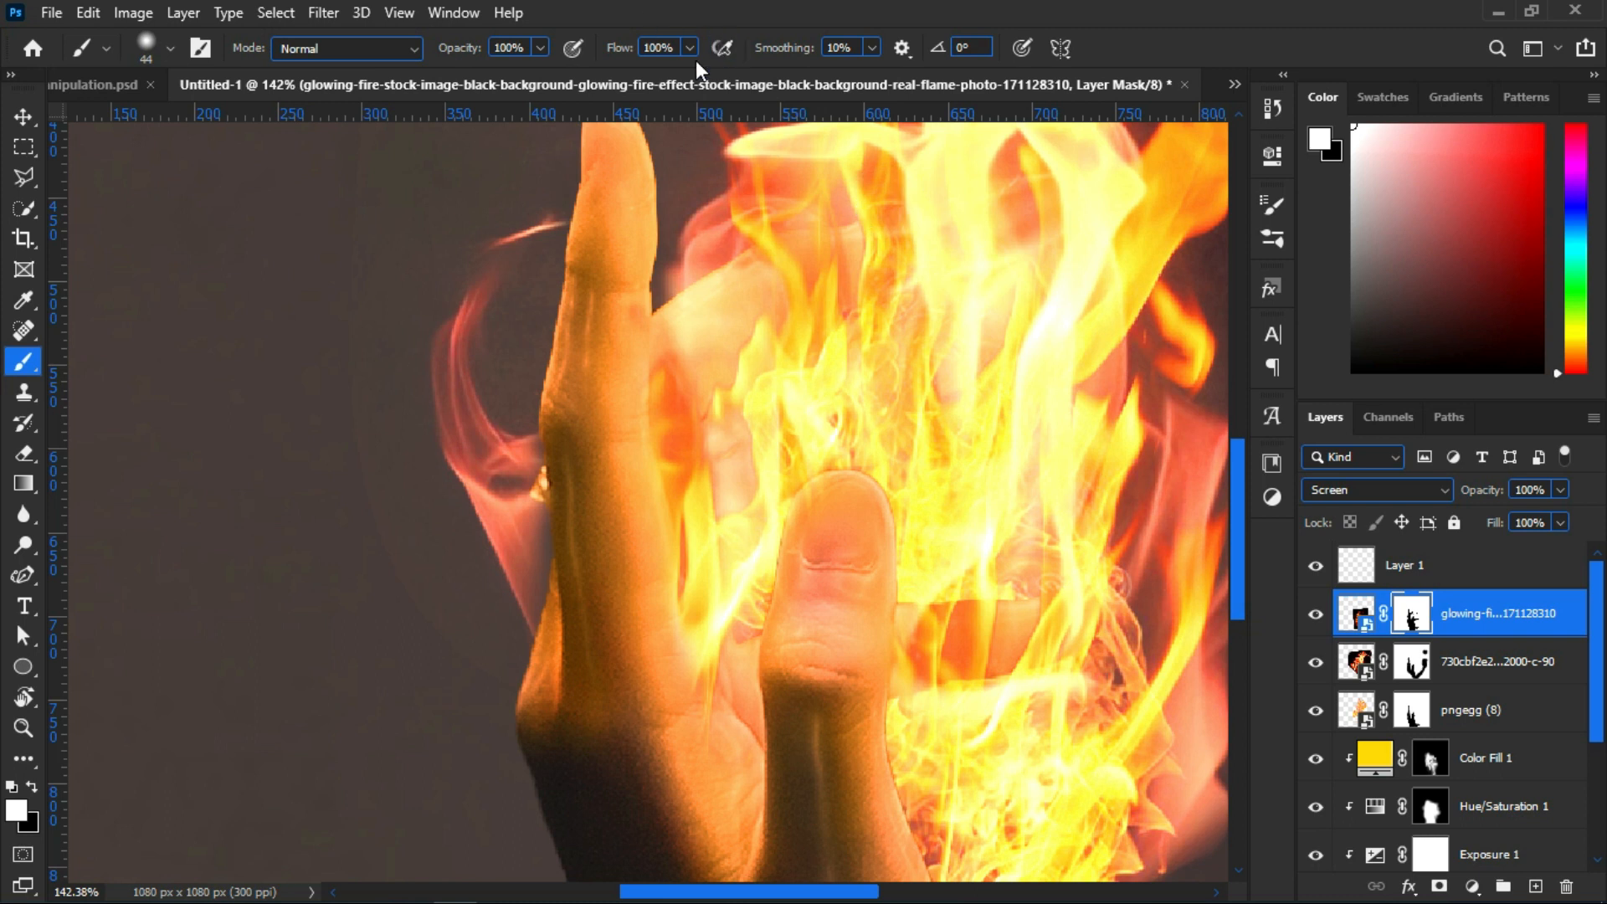
left_click(937, 299)
left_click_drag(976, 360, 987, 229)
left_click_drag(994, 293, 1034, 369)
mouse_move(1036, 632)
left_mouse_down()
mouse_move(998, 702)
mouse_move(1000, 664)
mouse_move(1039, 666)
left_mouse_up()
scroll(1039, 666, "down", 2)
scroll(1076, 753, "down", 2)
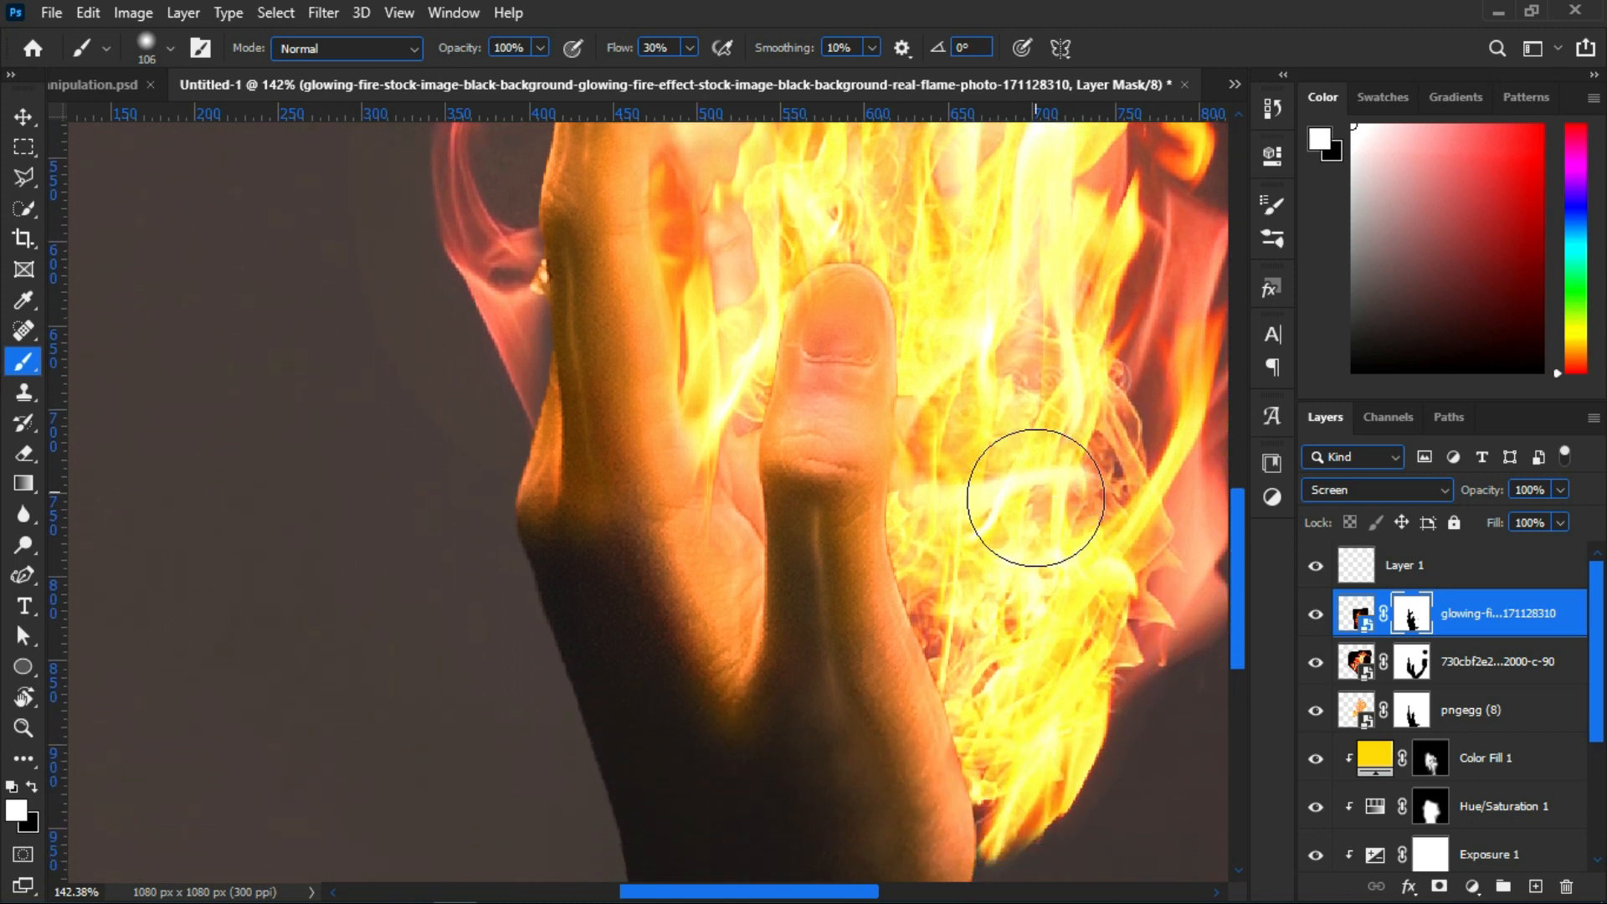
Paint white on the glowing-fire mask with a 41 px brush to bring faint flames onto the palm between upright finger and thumb
scroll(975, 473, "down", 4)
scroll(854, 465, "up", 3)
left_click_drag(846, 497, 788, 493)
left_click_drag(836, 550, 795, 583)
Paint black on the glowing-fire mask with the 41 px brush at 30% flow to fade flames at the palm's lower end
scroll(814, 482, "up", 5)
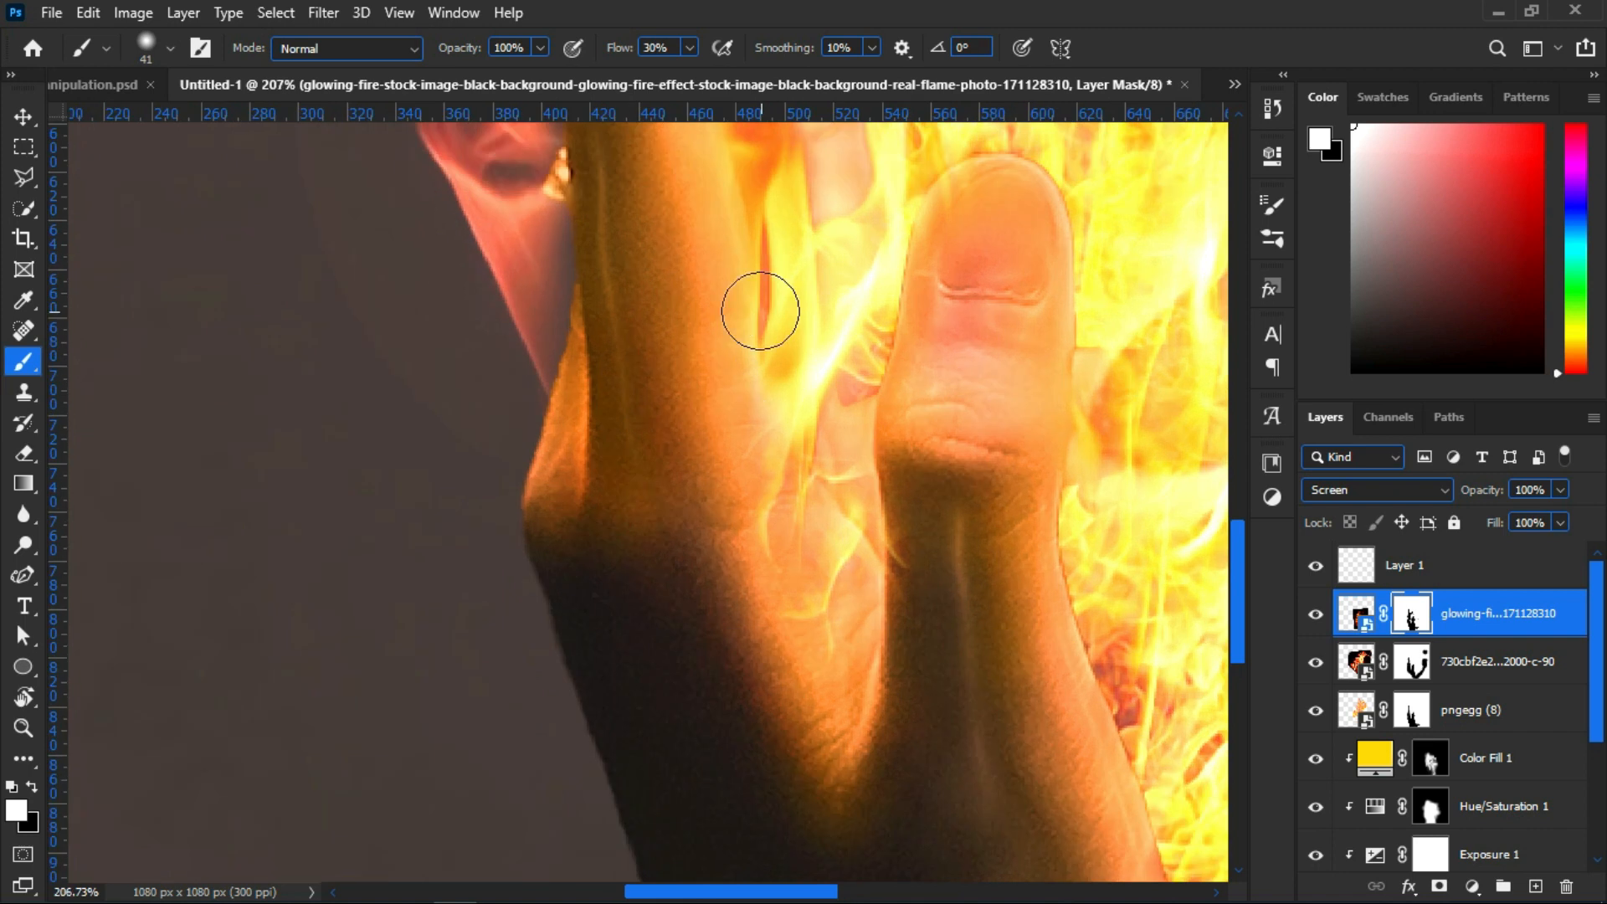
scroll(829, 335, "up", 4)
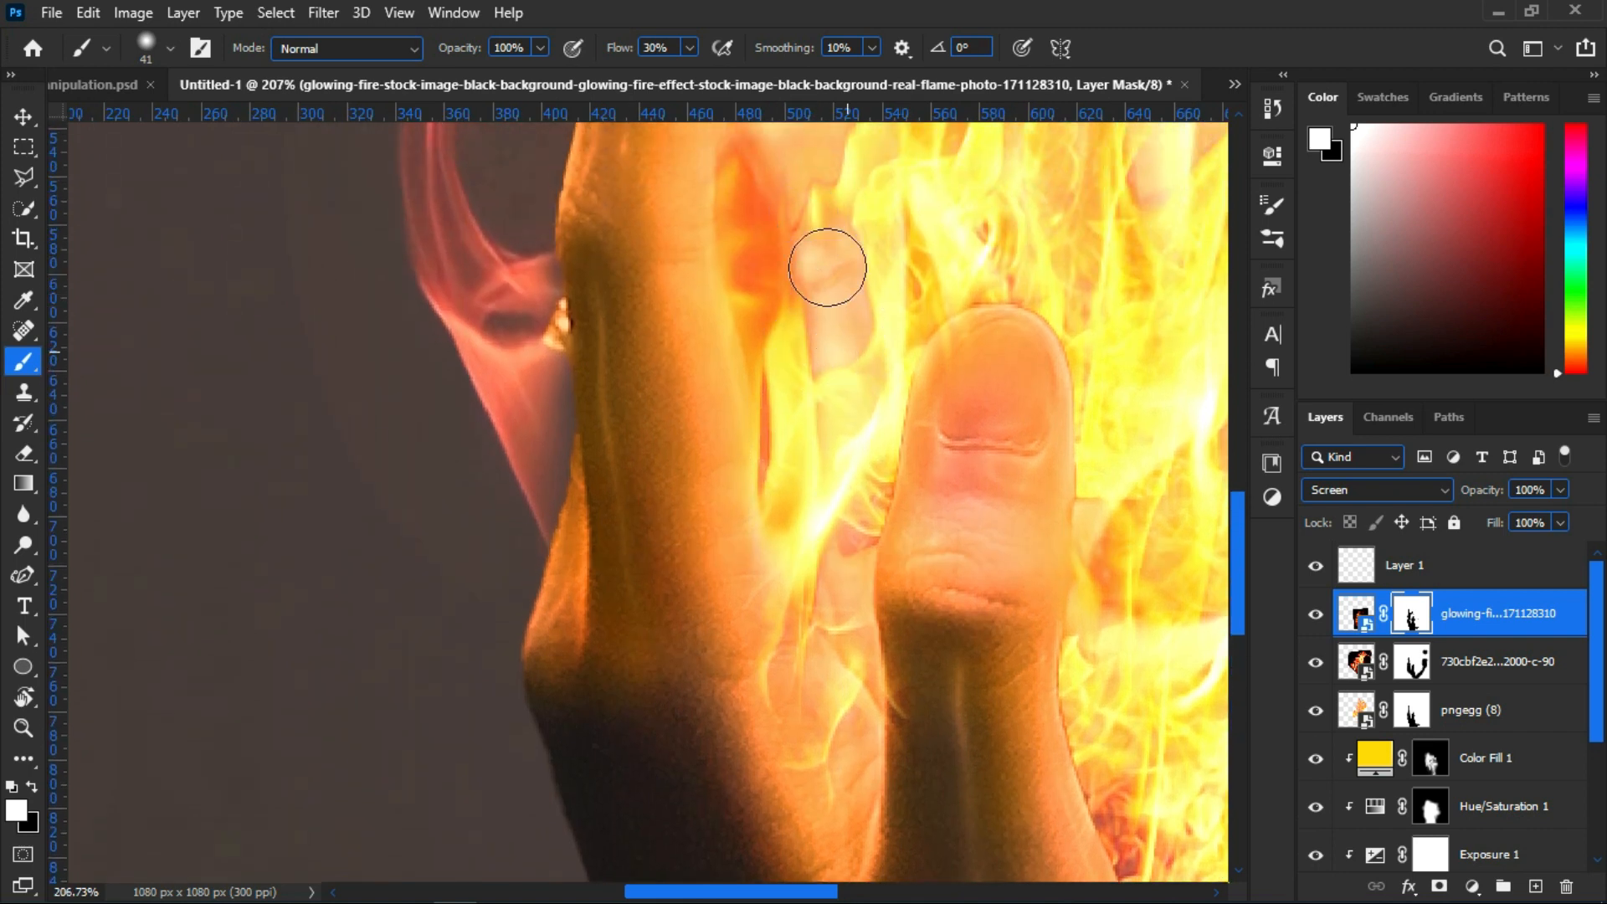
scroll(873, 582, "down", 2)
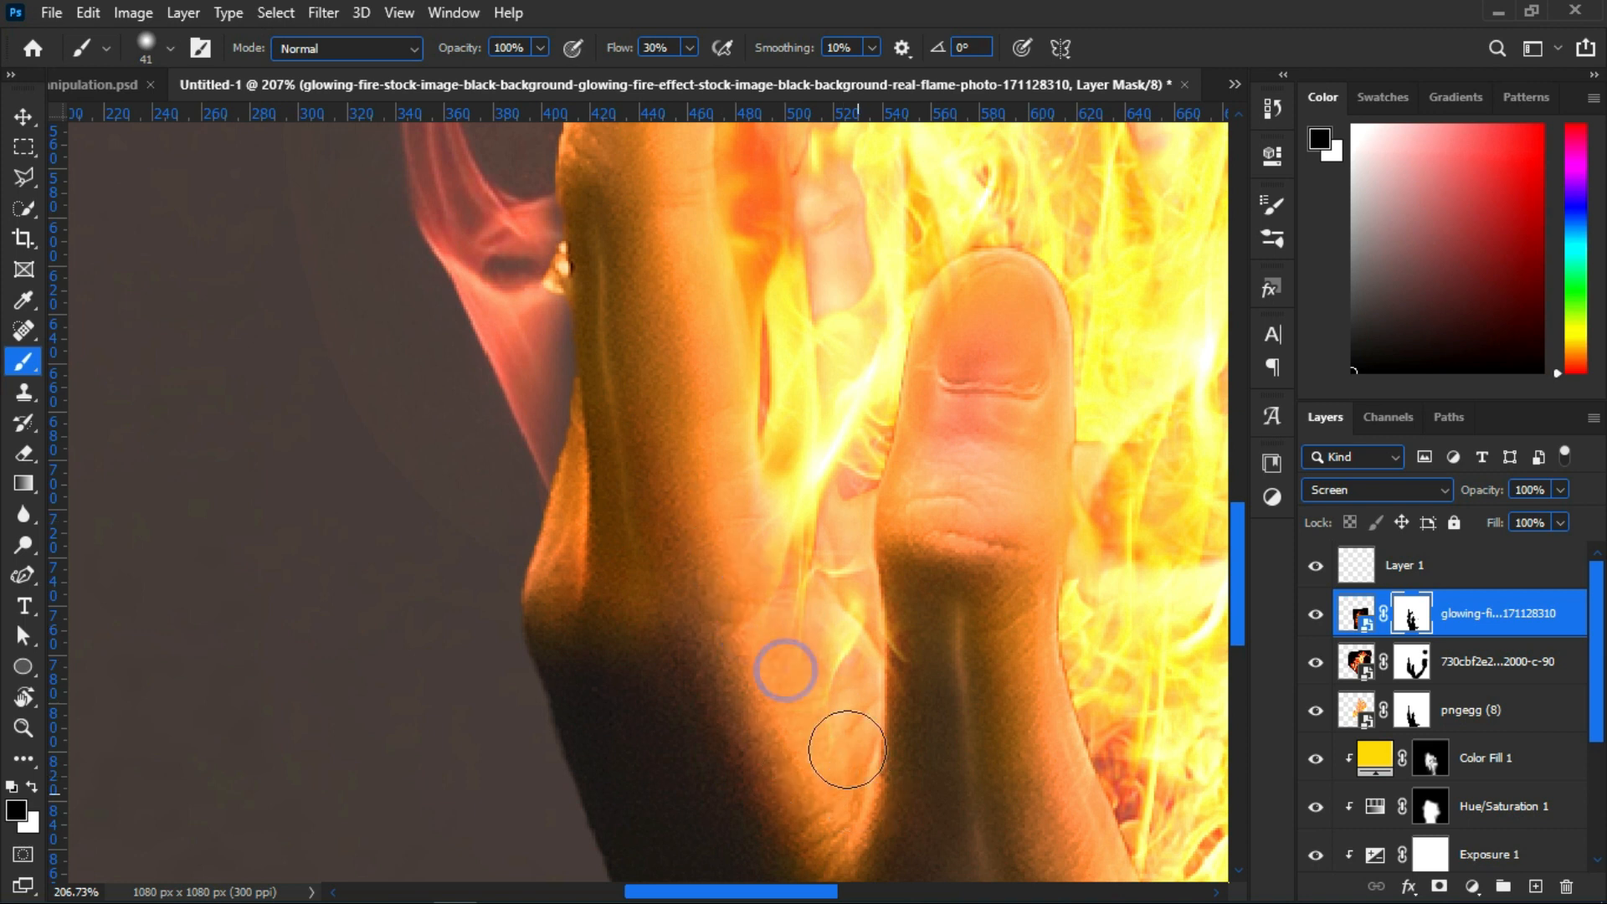
scroll(753, 576, "down", 8)
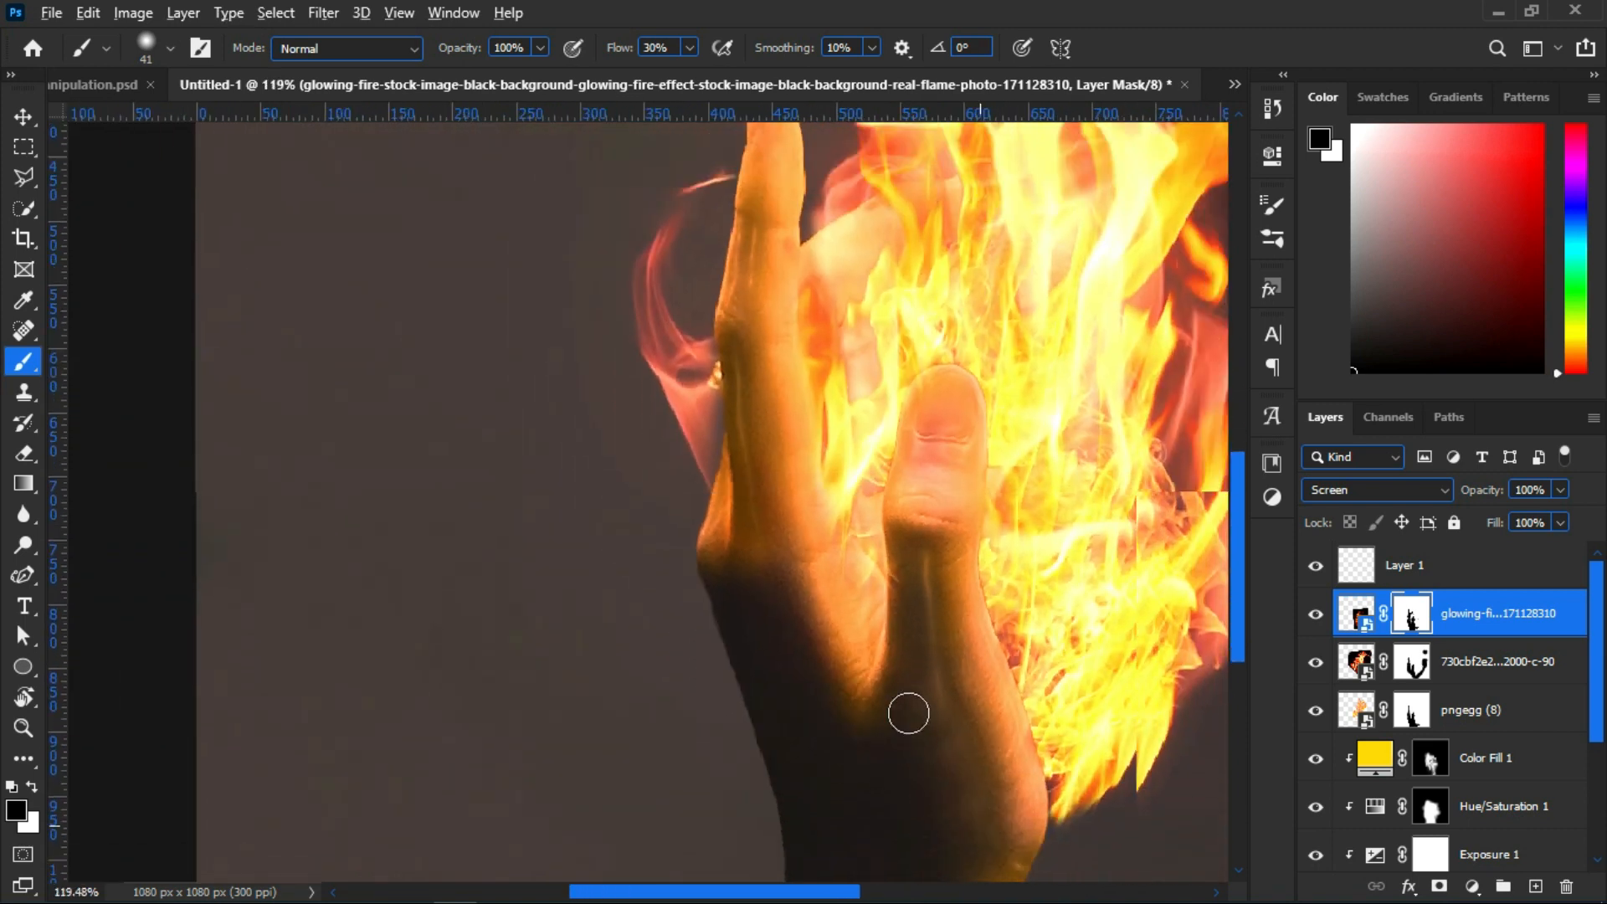
scroll(840, 584, "up", 6)
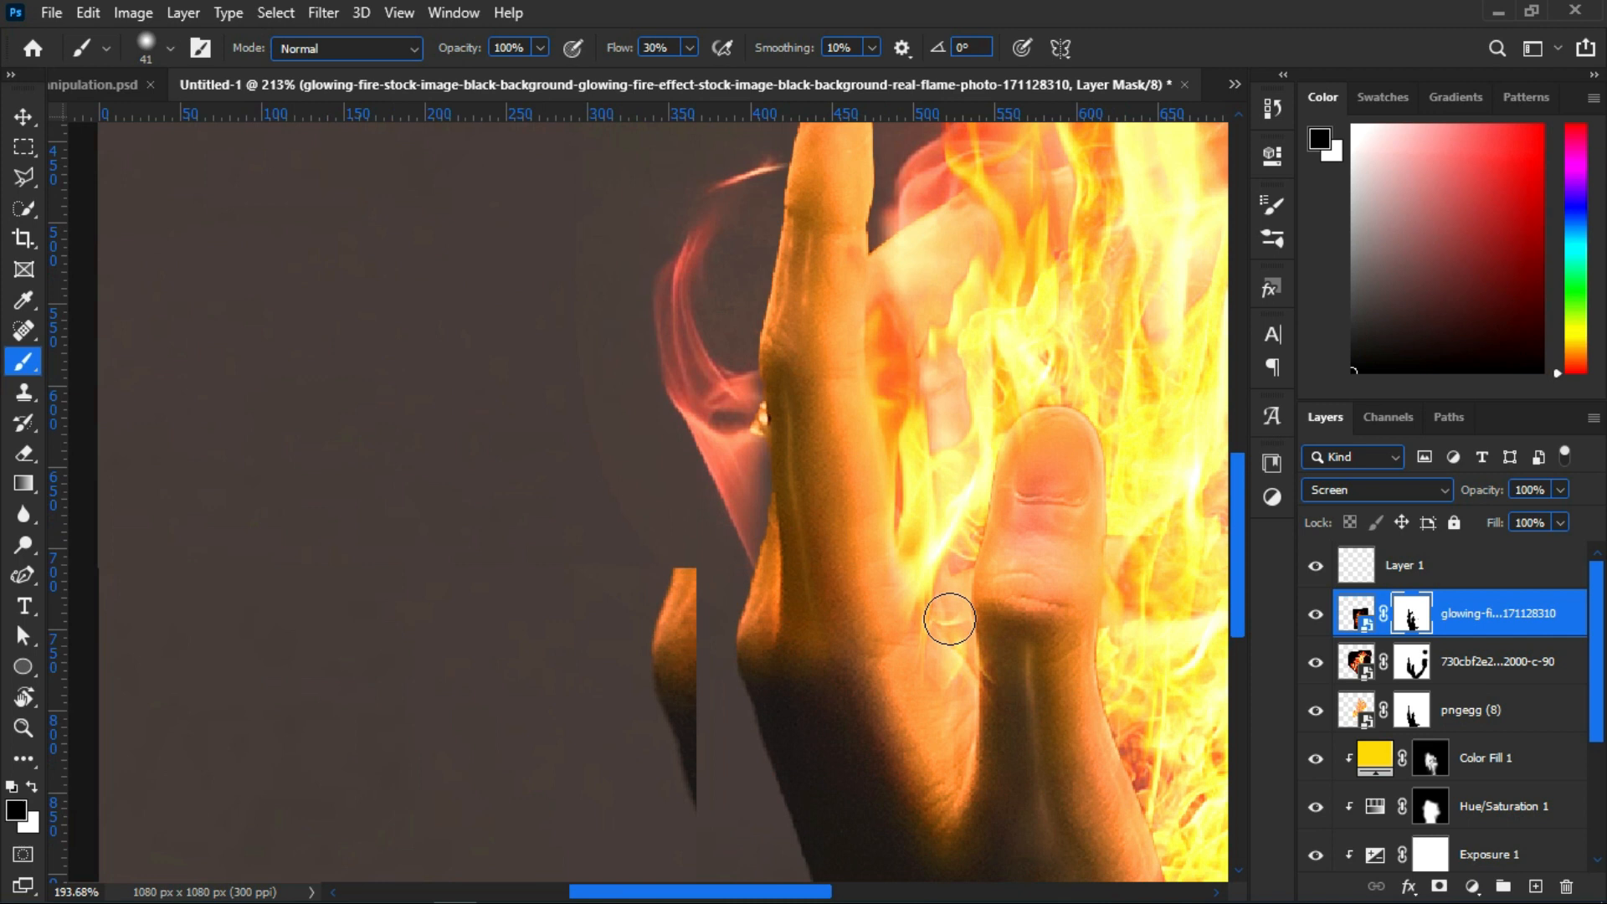
scroll(951, 617, "down", 5)
scroll(958, 609, "down", 3)
scroll(826, 649, "up", 5)
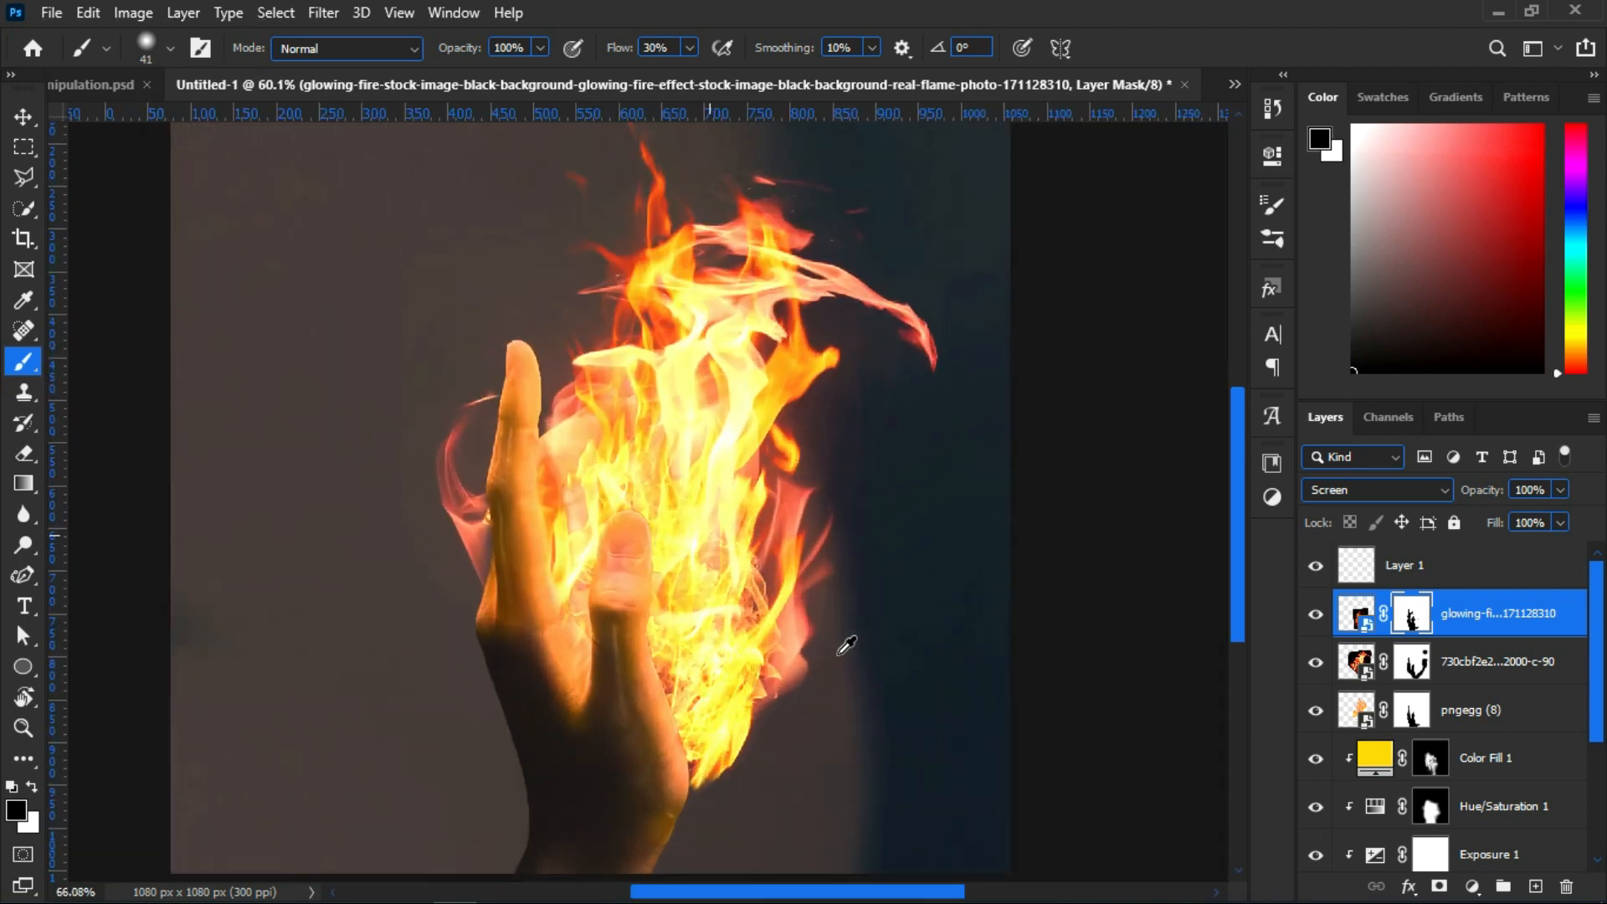
Try to free-transform the pngegg (8) flame layer at the lower flame tip beside the wrist
scroll(638, 759, "up", 2)
scroll(645, 742, "down", 4)
scroll(631, 754, "up", 7)
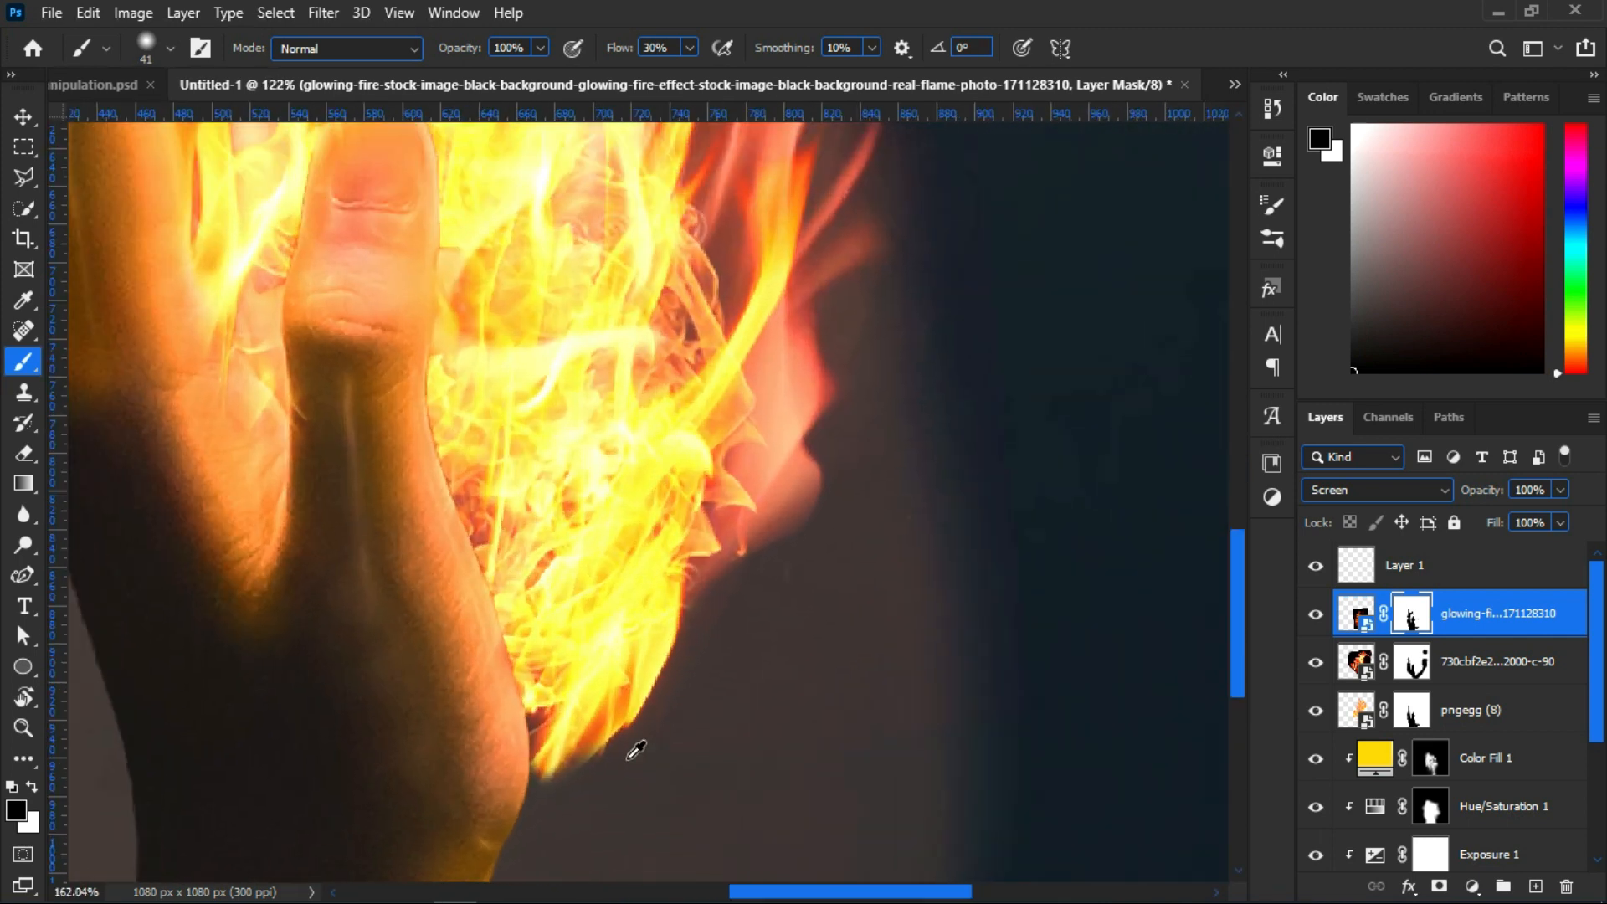
scroll(496, 749, "down", 2)
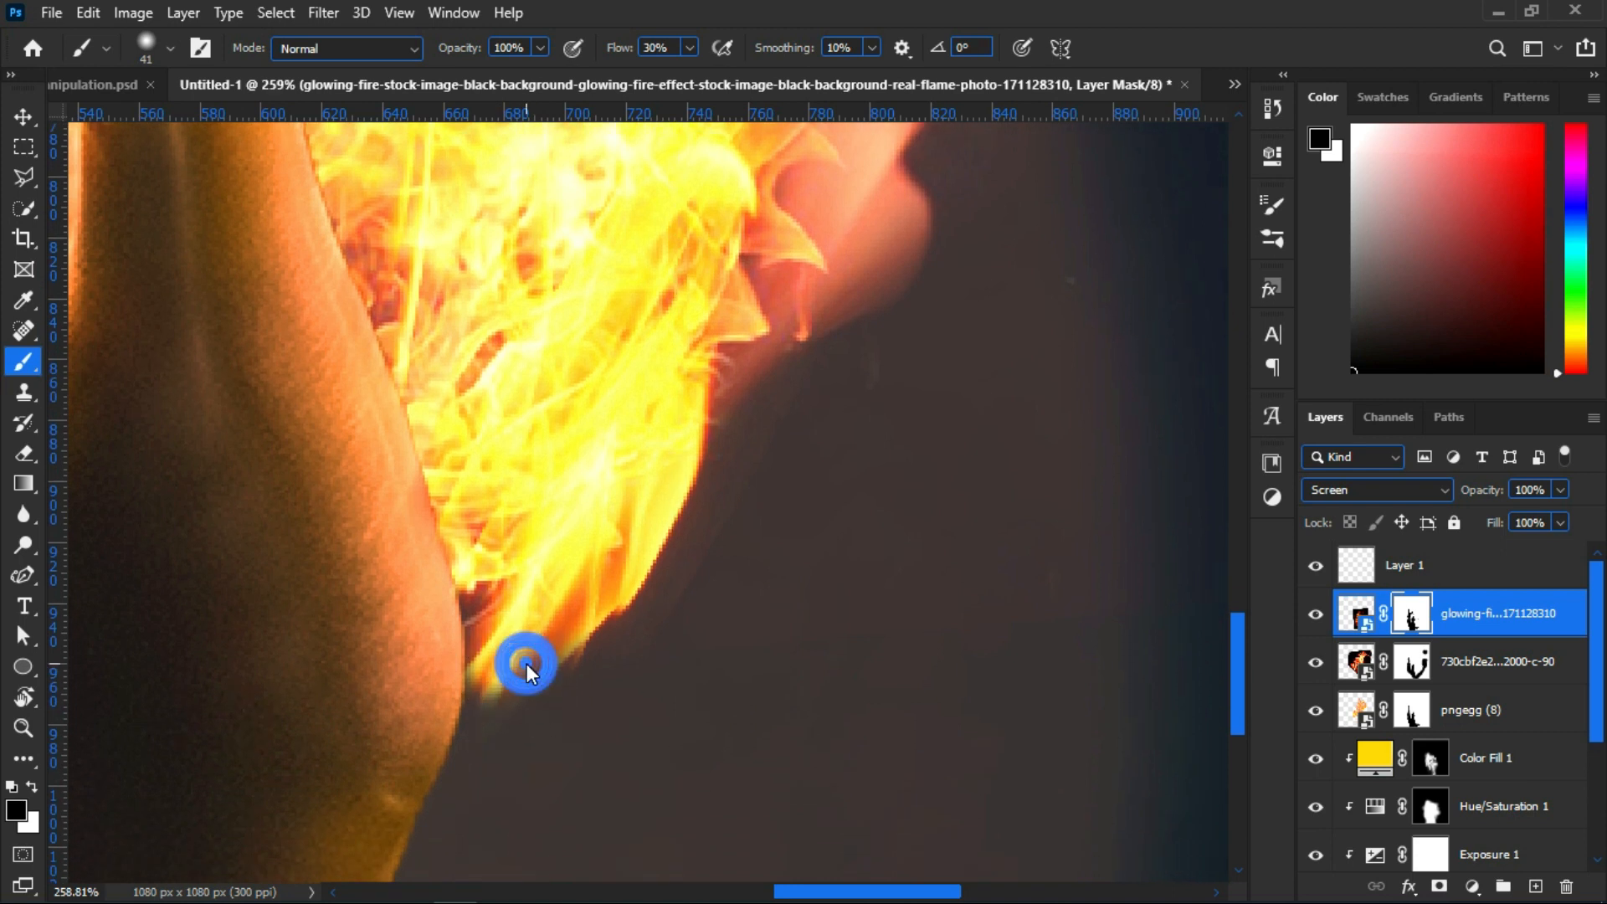
left_click(516, 665)
key("ctrl+t")
left_click_drag(506, 792, 530, 728)
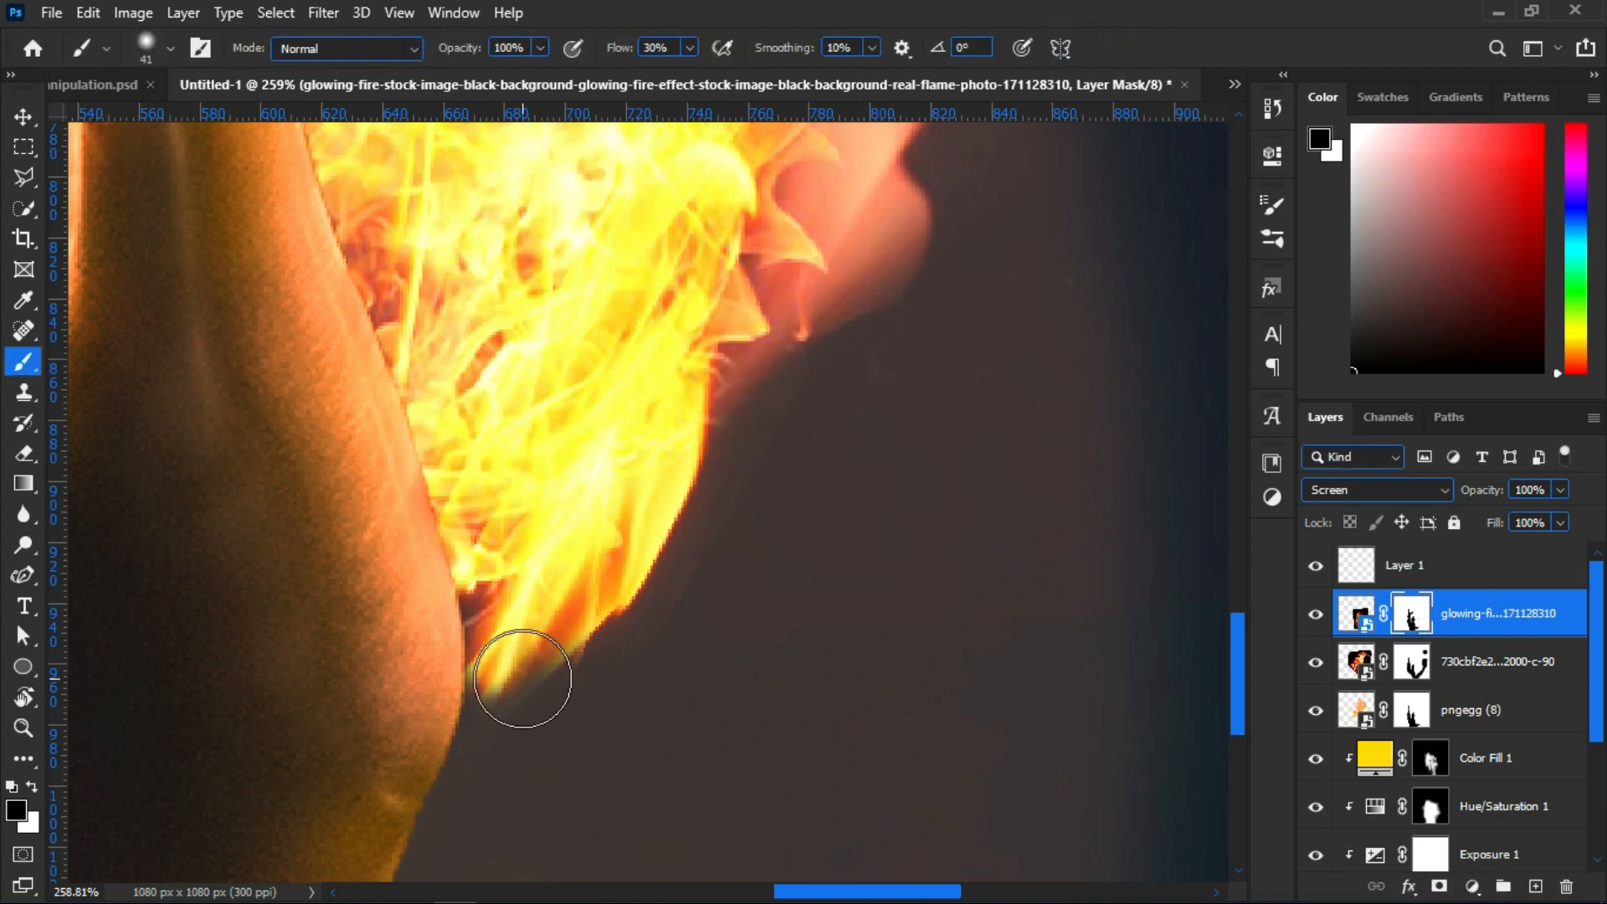
left_click(552, 656, "ctrl")
key("ctrl+t")
left_click(804, 392)
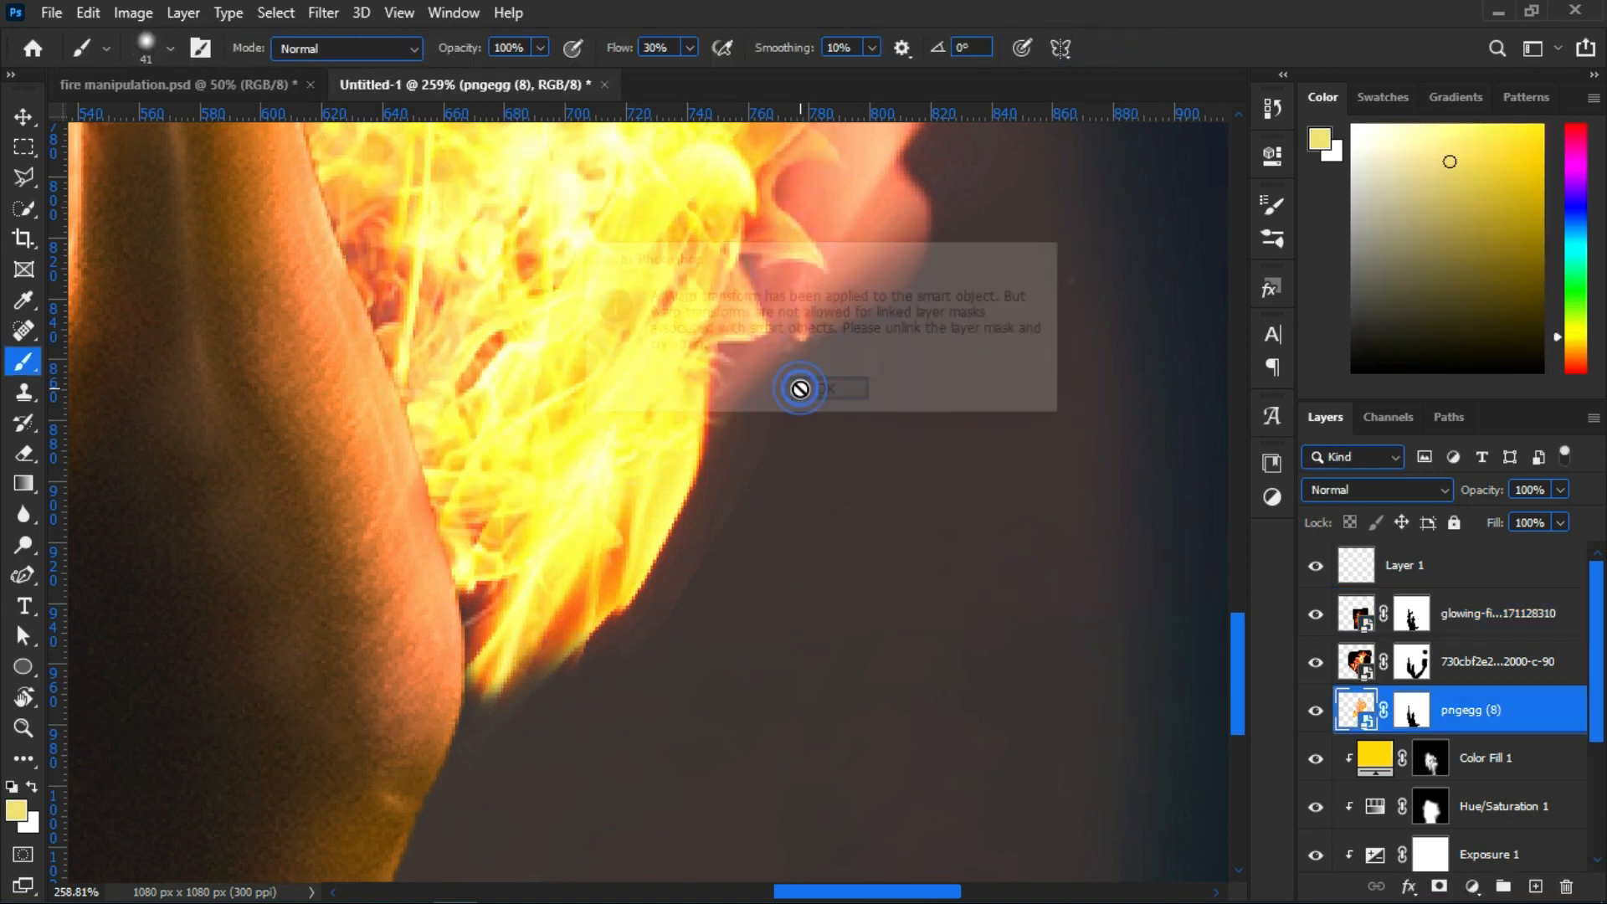
Paint white on the pngegg (8) layer mask with a 19 px brush to extend the lower flame tip down along the wrist edge
left_click(1413, 711)
mouse_move(469, 687)
left_mouse_down()
mouse_move(469, 722)
mouse_move(531, 649)
mouse_move(481, 581)
mouse_move(463, 613)
mouse_move(481, 604)
mouse_move(404, 481)
mouse_move(402, 505)
mouse_move(324, 173)
mouse_move(444, 401)
mouse_move(459, 562)
mouse_move(446, 646)
mouse_move(464, 714)
mouse_move(425, 750)
mouse_move(419, 825)
left_mouse_up()
scroll(418, 824, "down", 3)
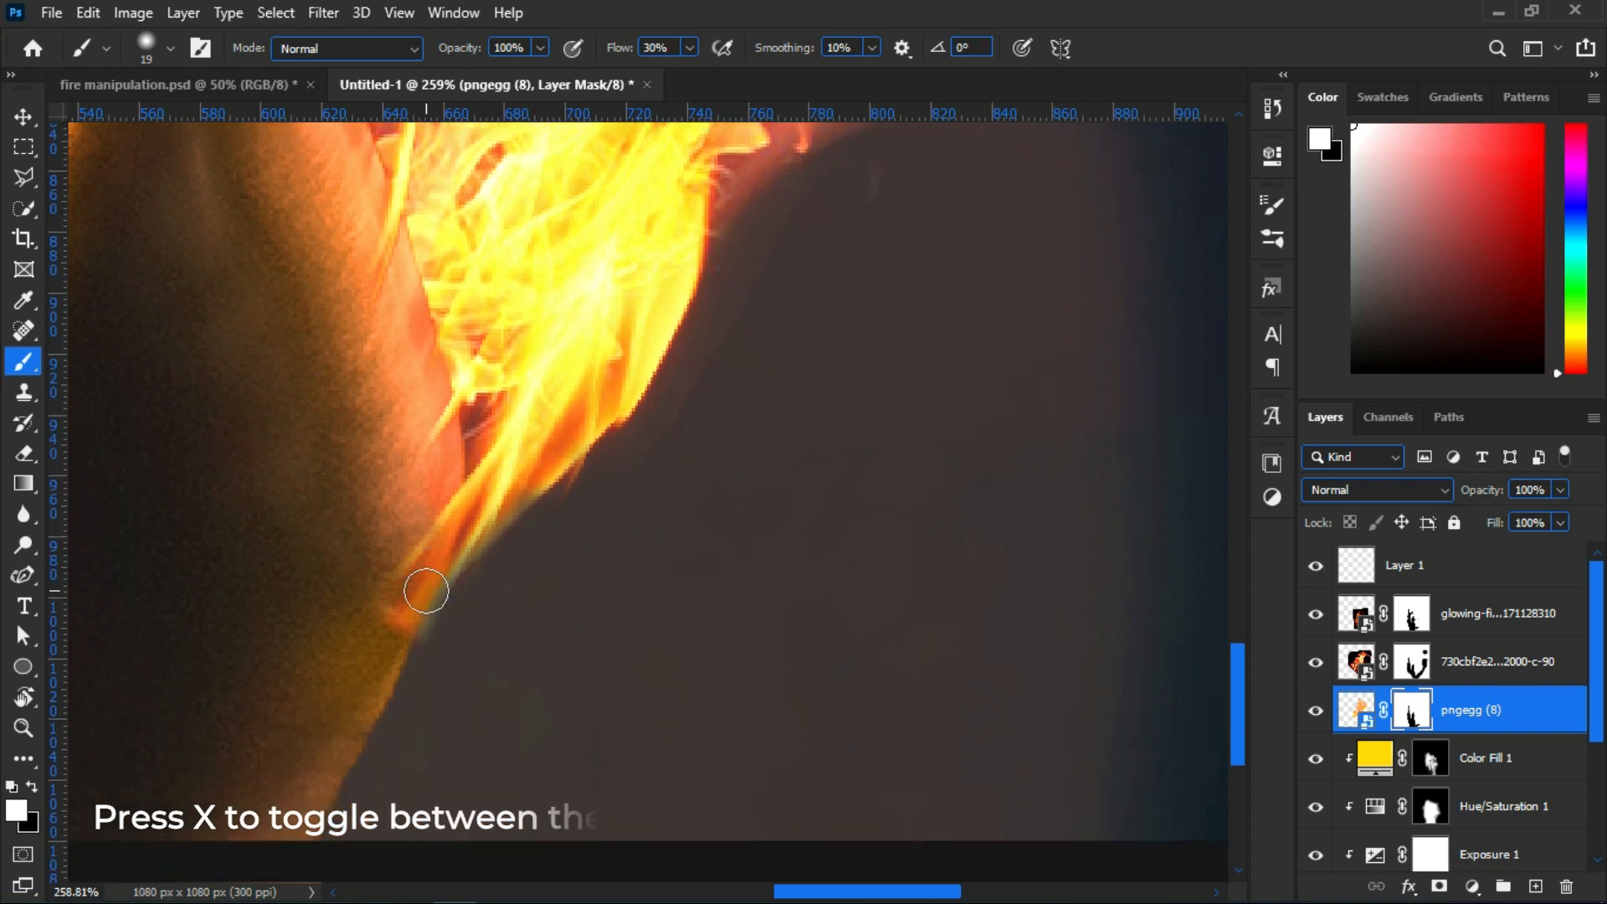
Paint black on the pngegg (8) mask with the 19 px brush to remove flame spill from the wrist and thumb-base edge
key("x")
mouse_move(413, 642)
left_mouse_down()
mouse_move(455, 580)
mouse_move(449, 607)
mouse_move(503, 576)
mouse_move(399, 635)
mouse_move(413, 559)
left_mouse_up()
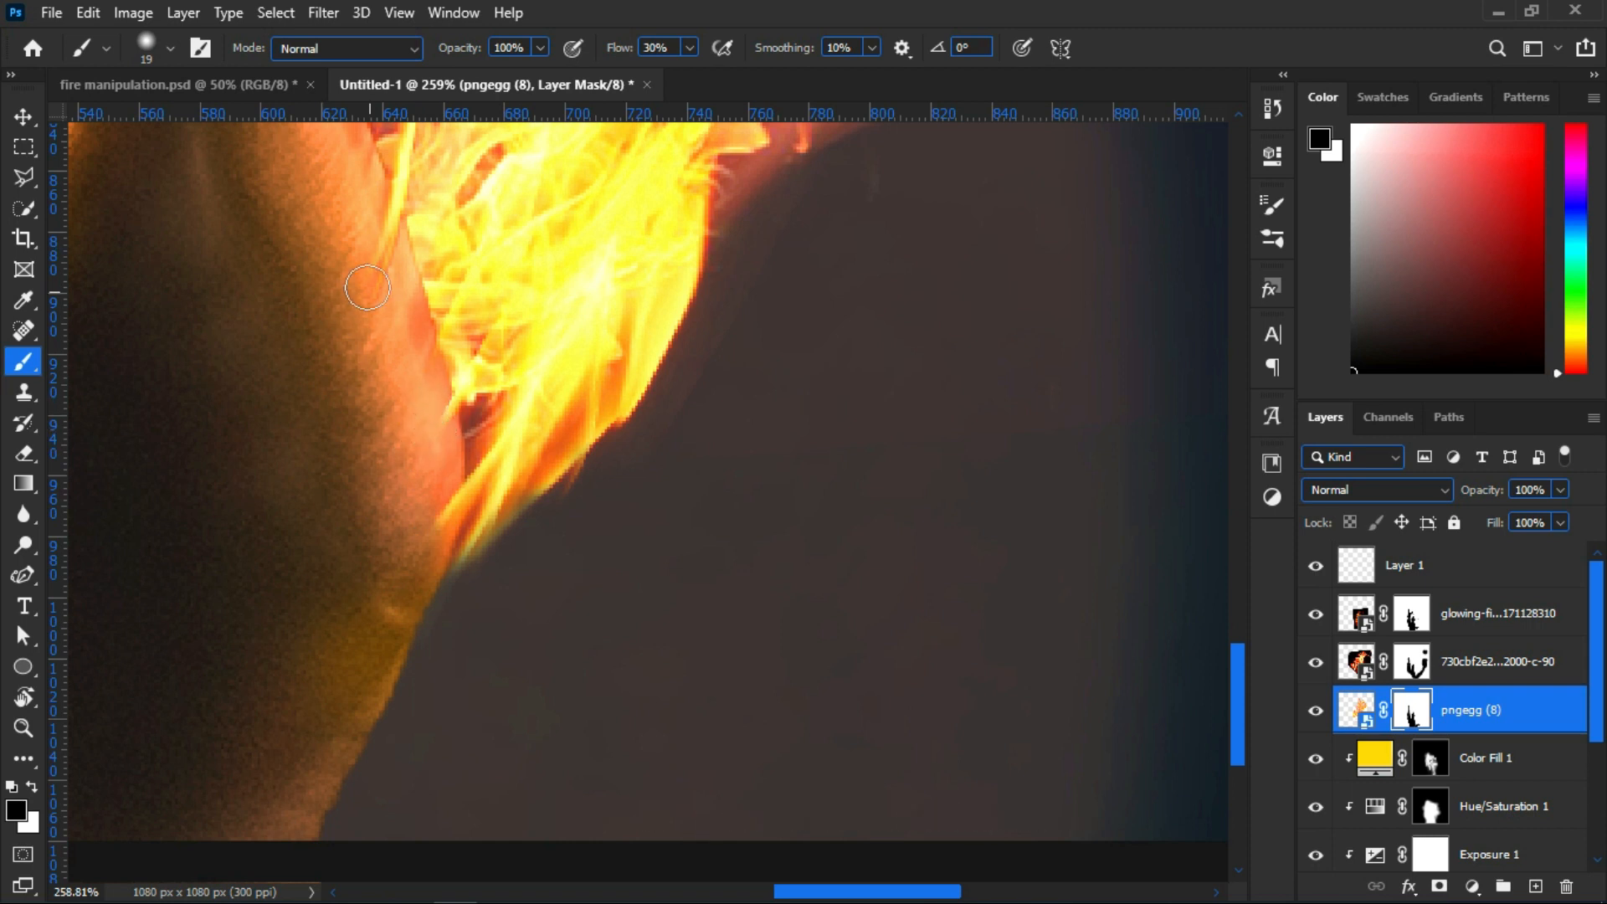
scroll(385, 341, "up", 5)
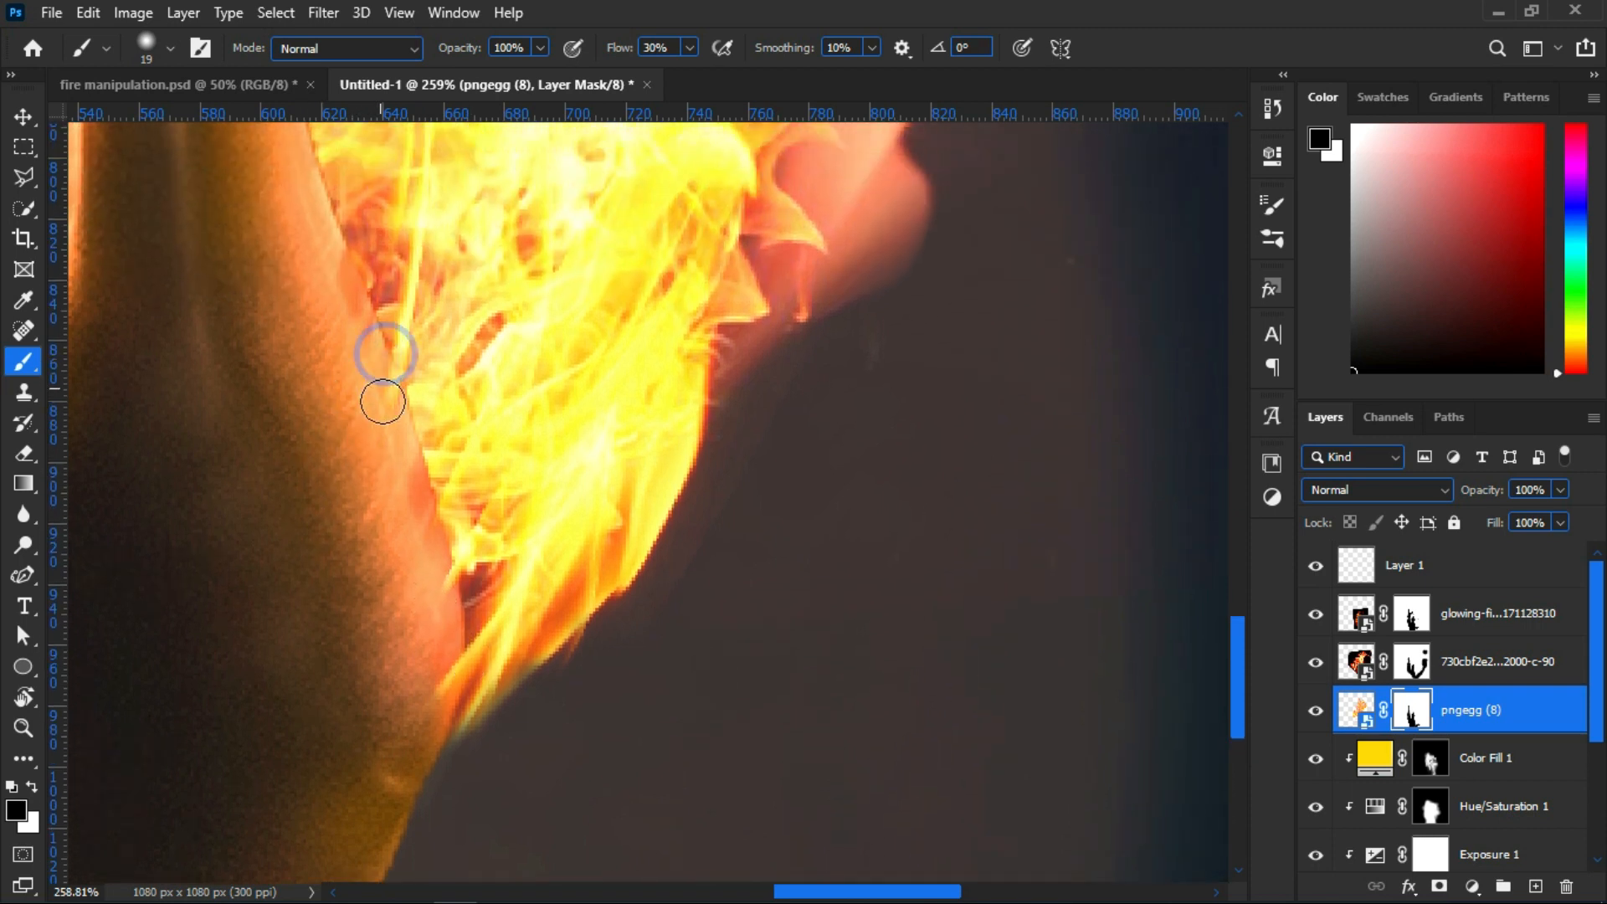
scroll(348, 455, "down", 5)
mouse_move(449, 488)
left_mouse_down()
mouse_move(416, 524)
mouse_move(440, 528)
mouse_move(431, 477)
mouse_move(452, 466)
left_mouse_up()
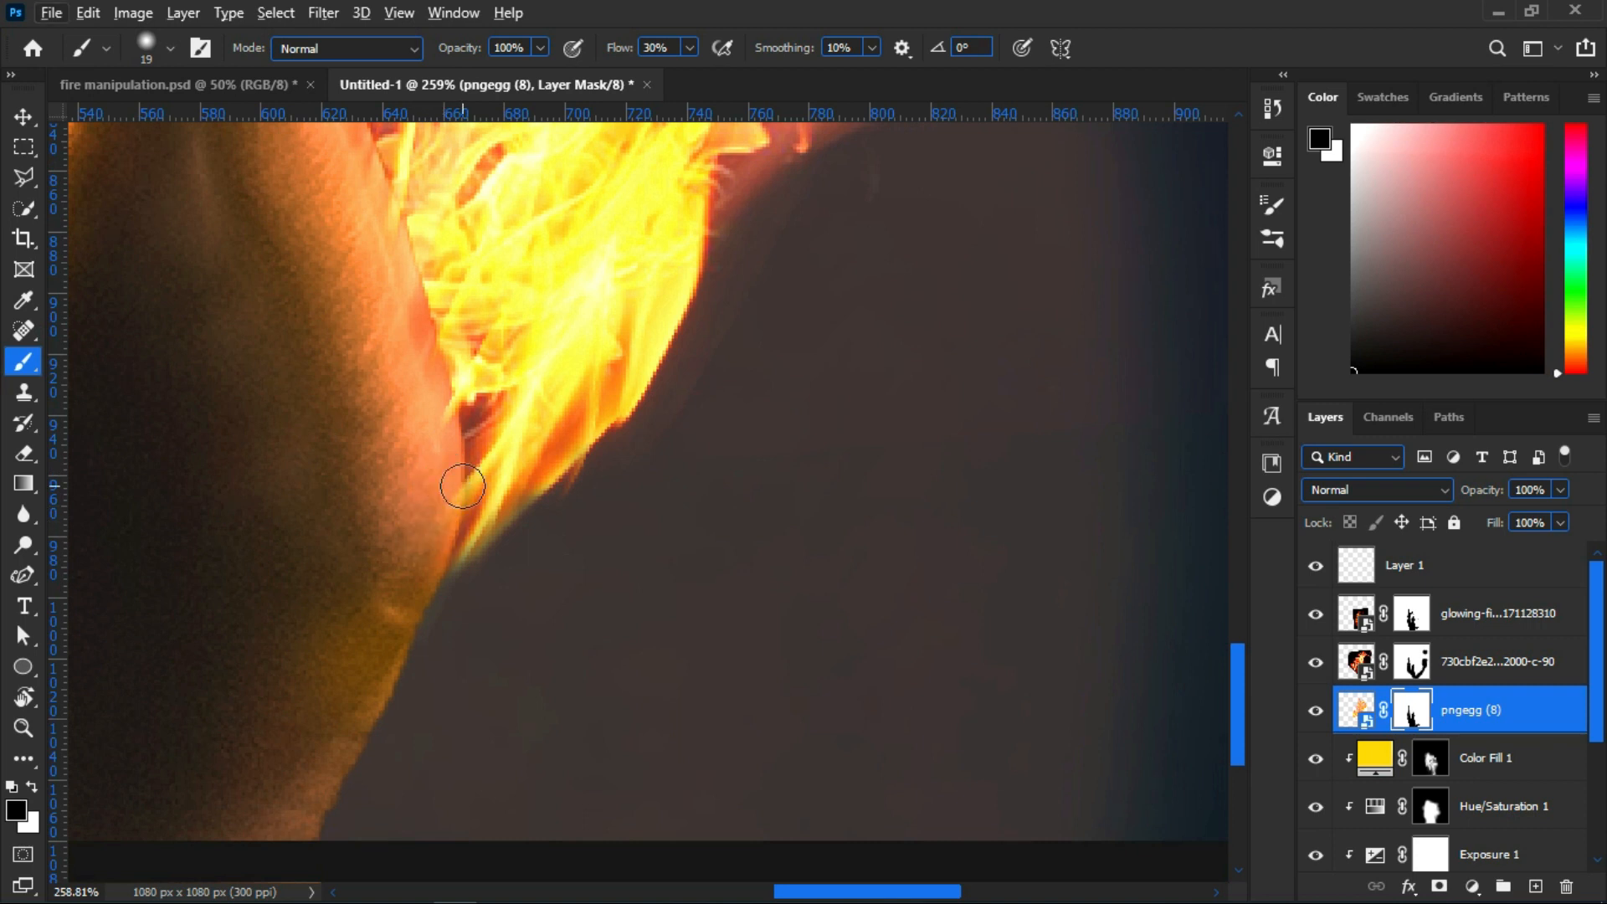
Paint white on the pngegg (8) mask with the 19 px brush to blend flames over both edges of the thumb tip
scroll(470, 544, "down", 3)
scroll(483, 526, "down", 4)
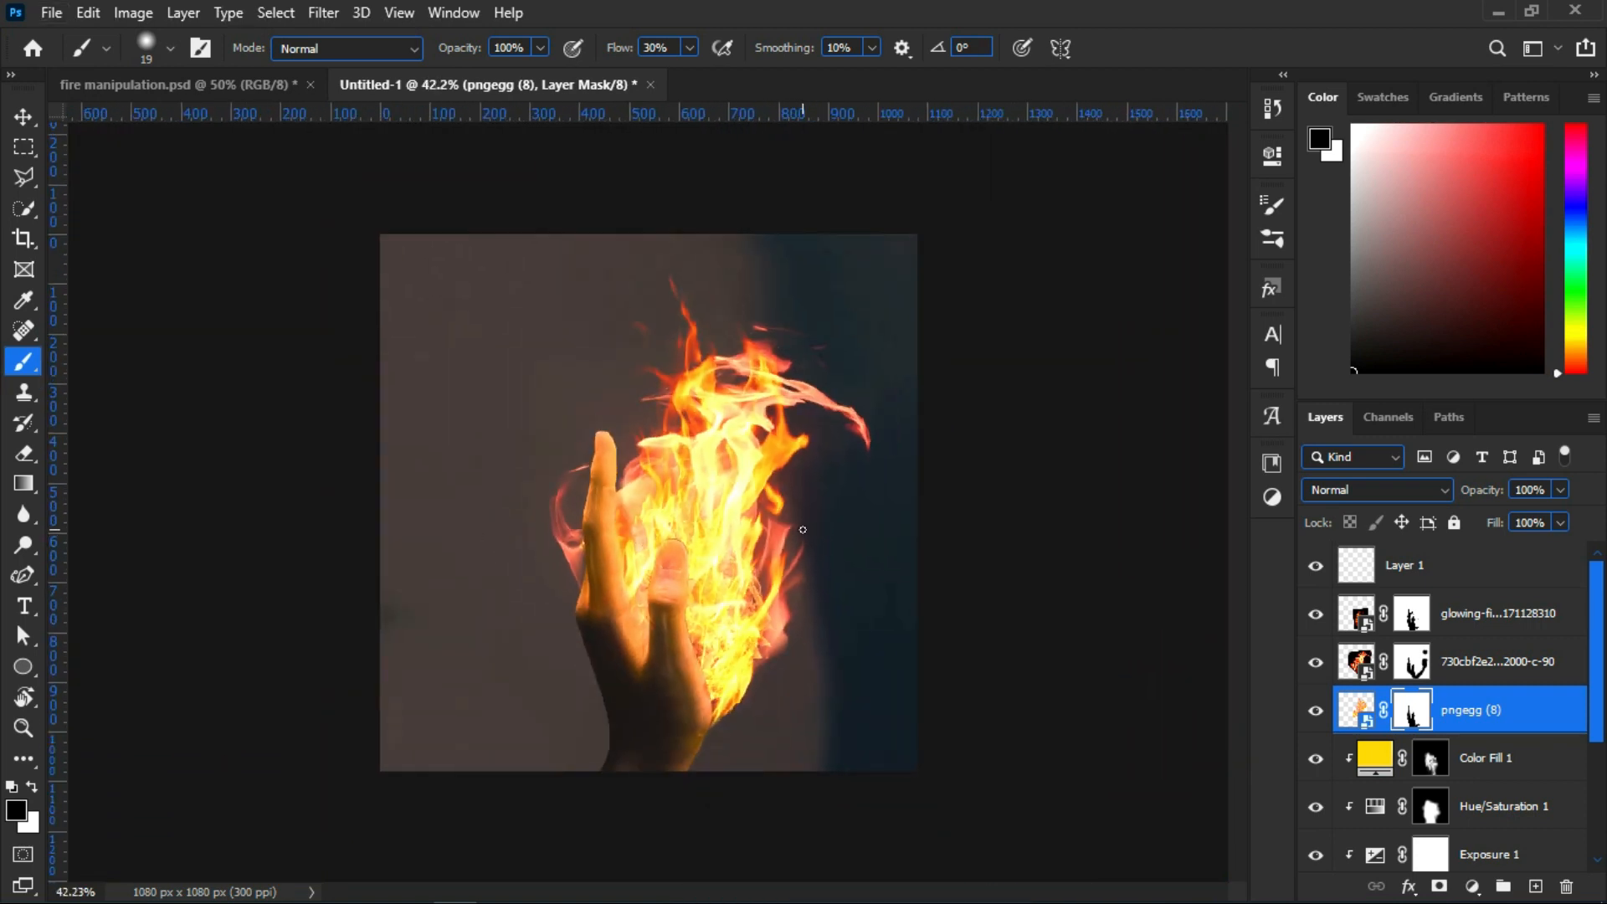
scroll(731, 538, "up", 8)
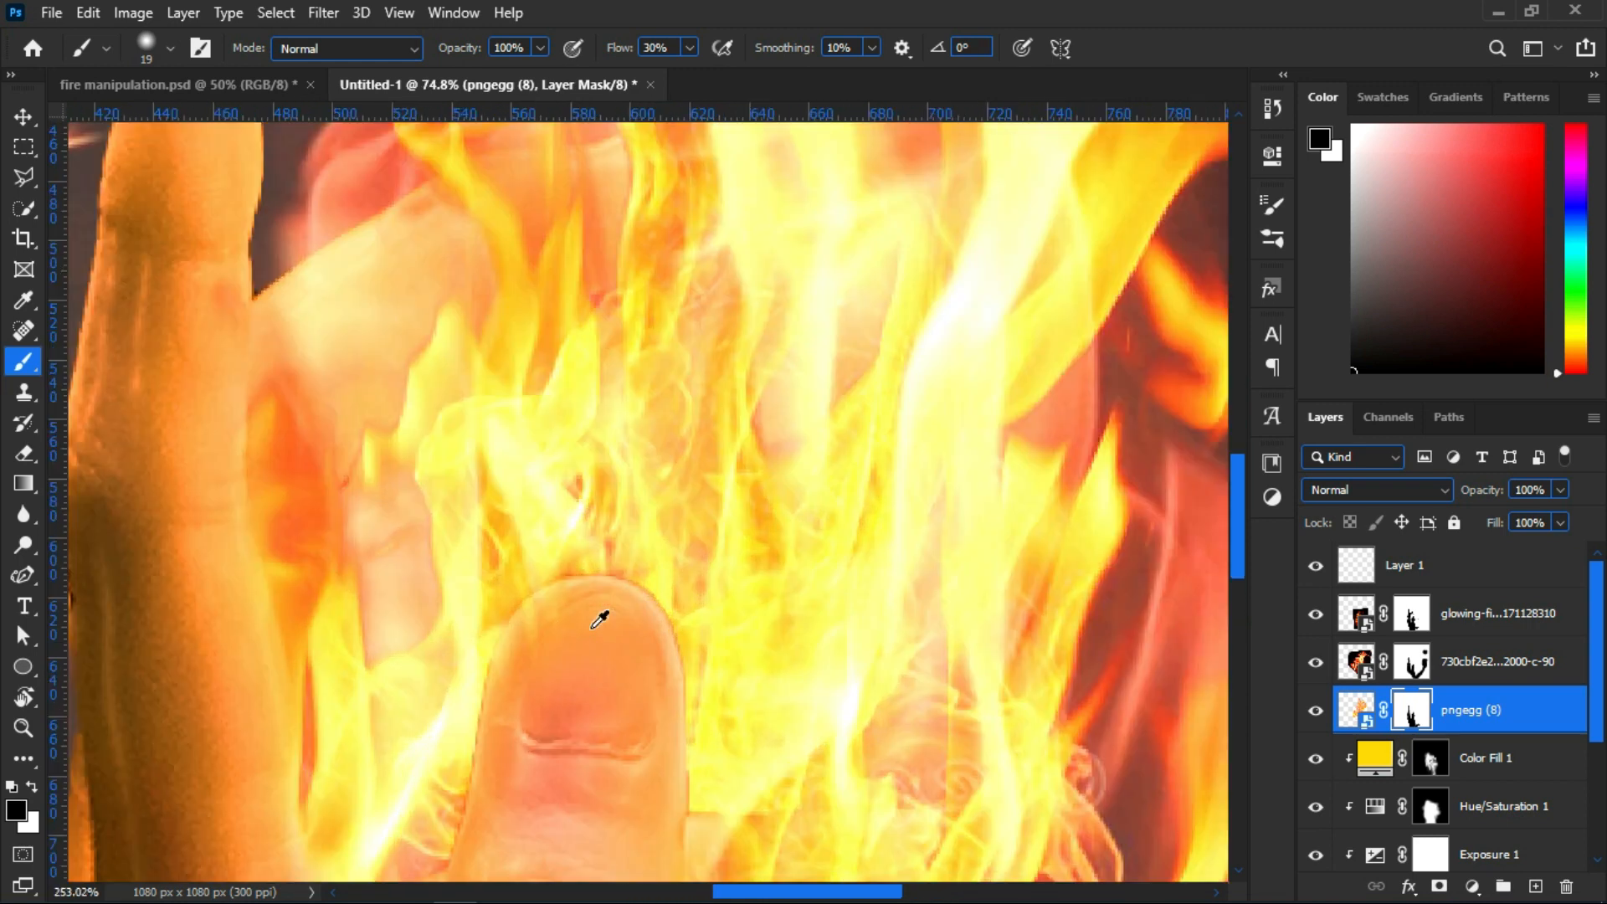
scroll(599, 620, "up", 2)
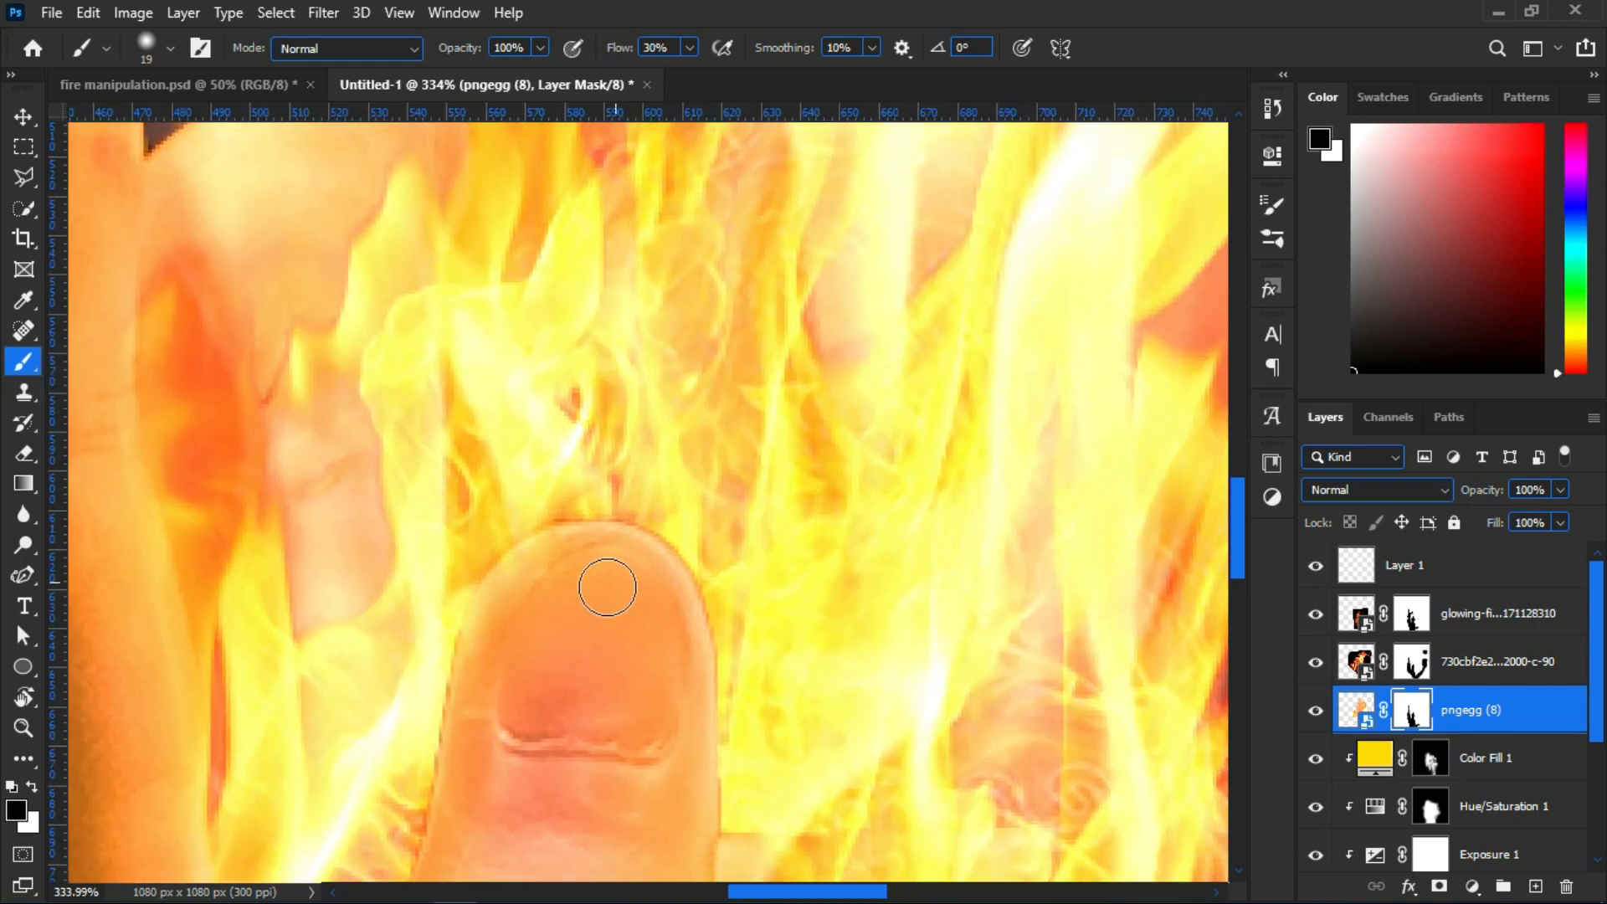
scroll(649, 560, "down", 2)
scroll(654, 628, "up", 3)
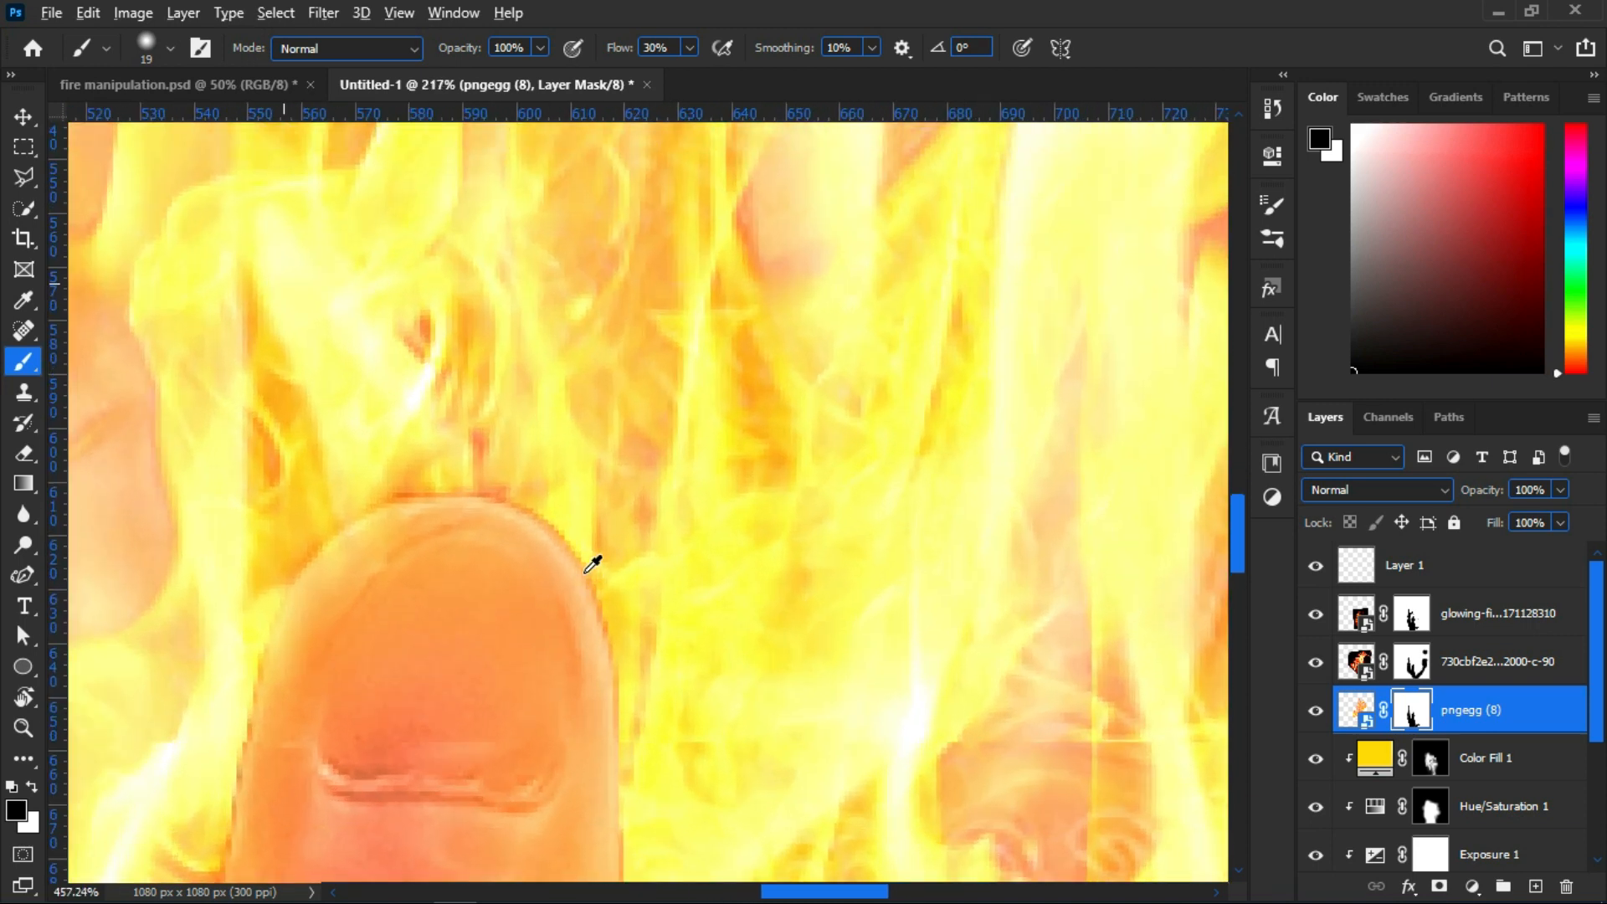
key("x")
mouse_move(594, 637)
left_mouse_down()
mouse_move(483, 502)
mouse_move(423, 491)
mouse_move(392, 502)
mouse_move(570, 511)
mouse_move(625, 693)
mouse_move(640, 653)
mouse_move(571, 557)
mouse_move(303, 530)
mouse_move(240, 657)
mouse_move(345, 517)
mouse_move(490, 477)
mouse_move(595, 529)
mouse_move(602, 733)
left_mouse_up()
scroll(650, 736, "down", 4)
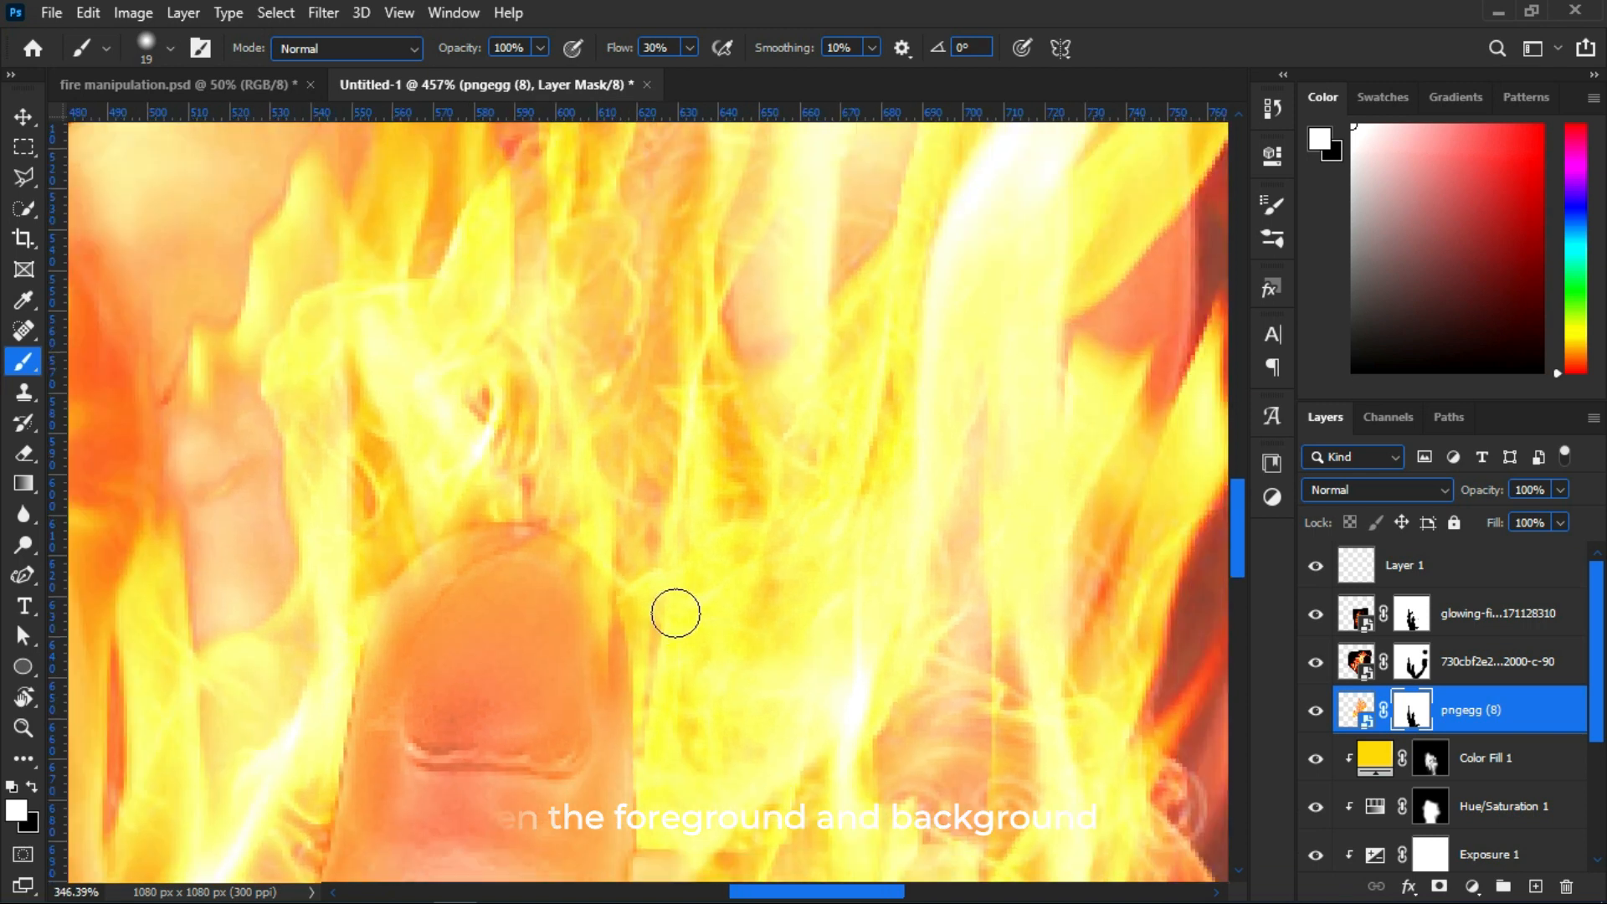
left_click_drag(655, 576, 660, 609)
left_click_drag(447, 465, 421, 614)
Paint white on the pngegg (8) mask along the thumb's palm-side edge, and select the 730cbf2e2...2000-c-90 layer's mask
scroll(551, 431, "down", 4)
scroll(581, 412, "down", 6)
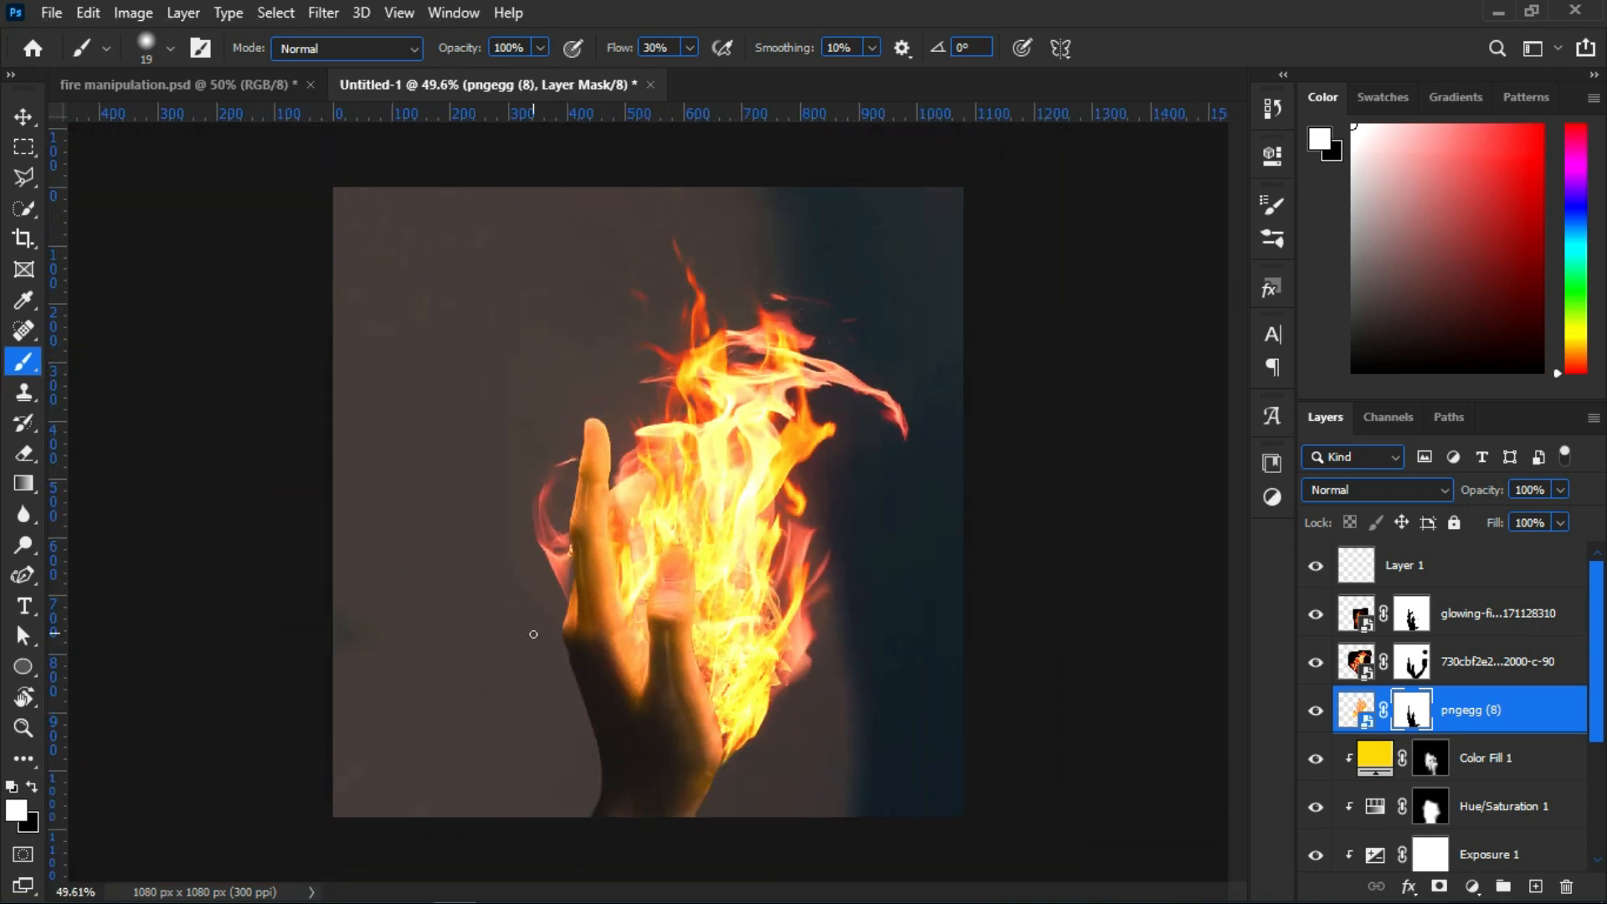
scroll(657, 639, "up", 8)
scroll(691, 456, "up", 3)
scroll(717, 491, "up", 4)
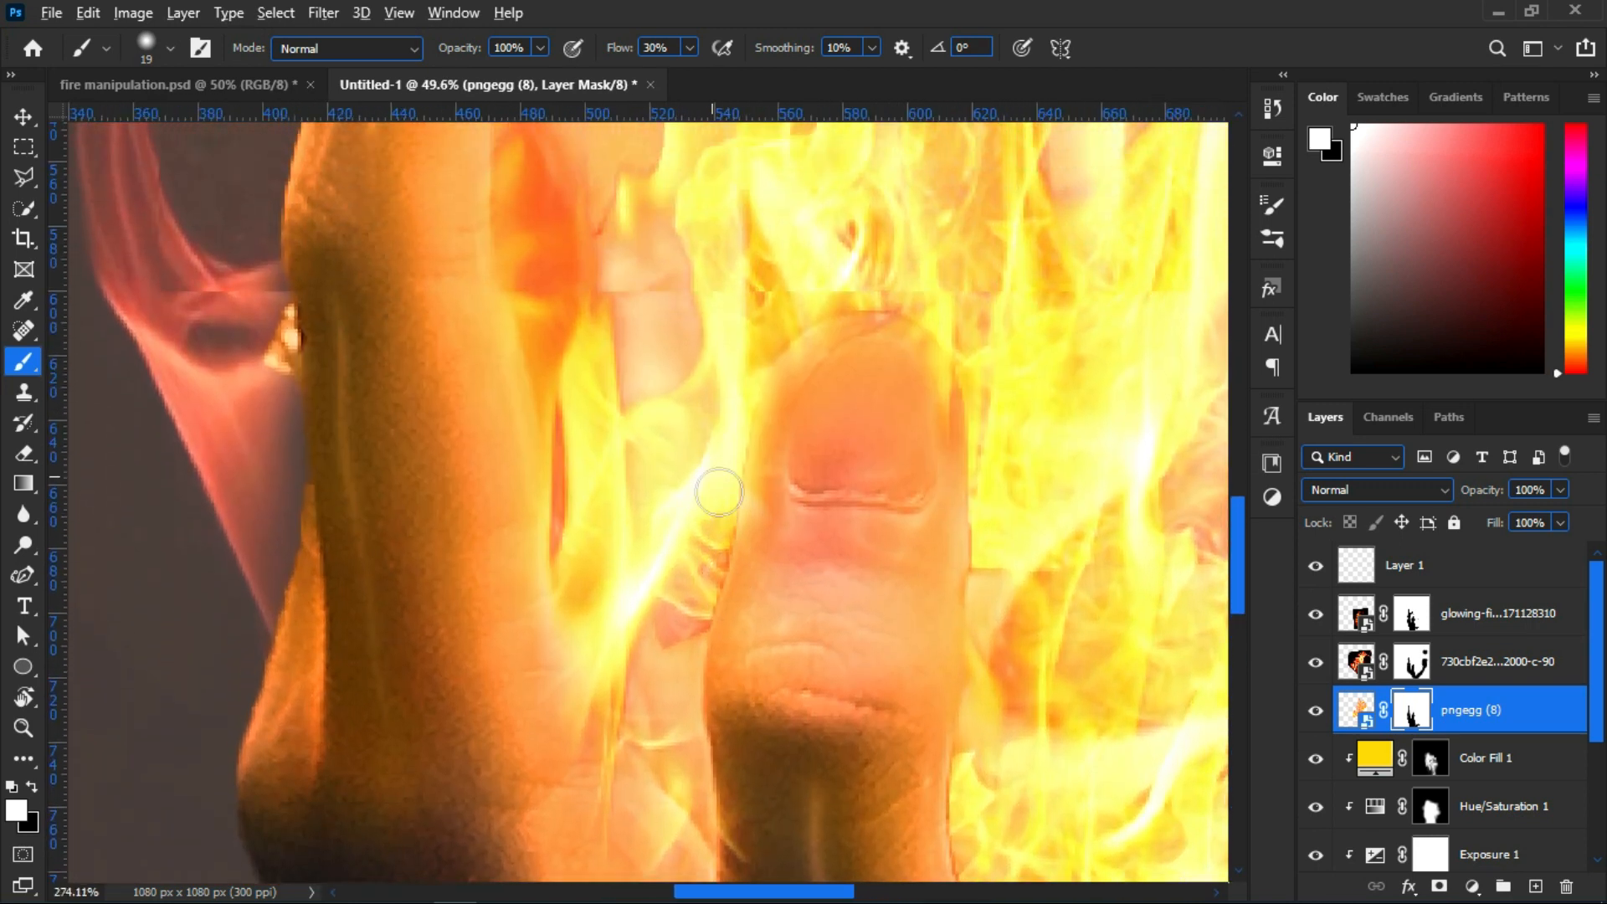
scroll(727, 607, "down", 1)
left_click_drag(717, 567, 710, 623)
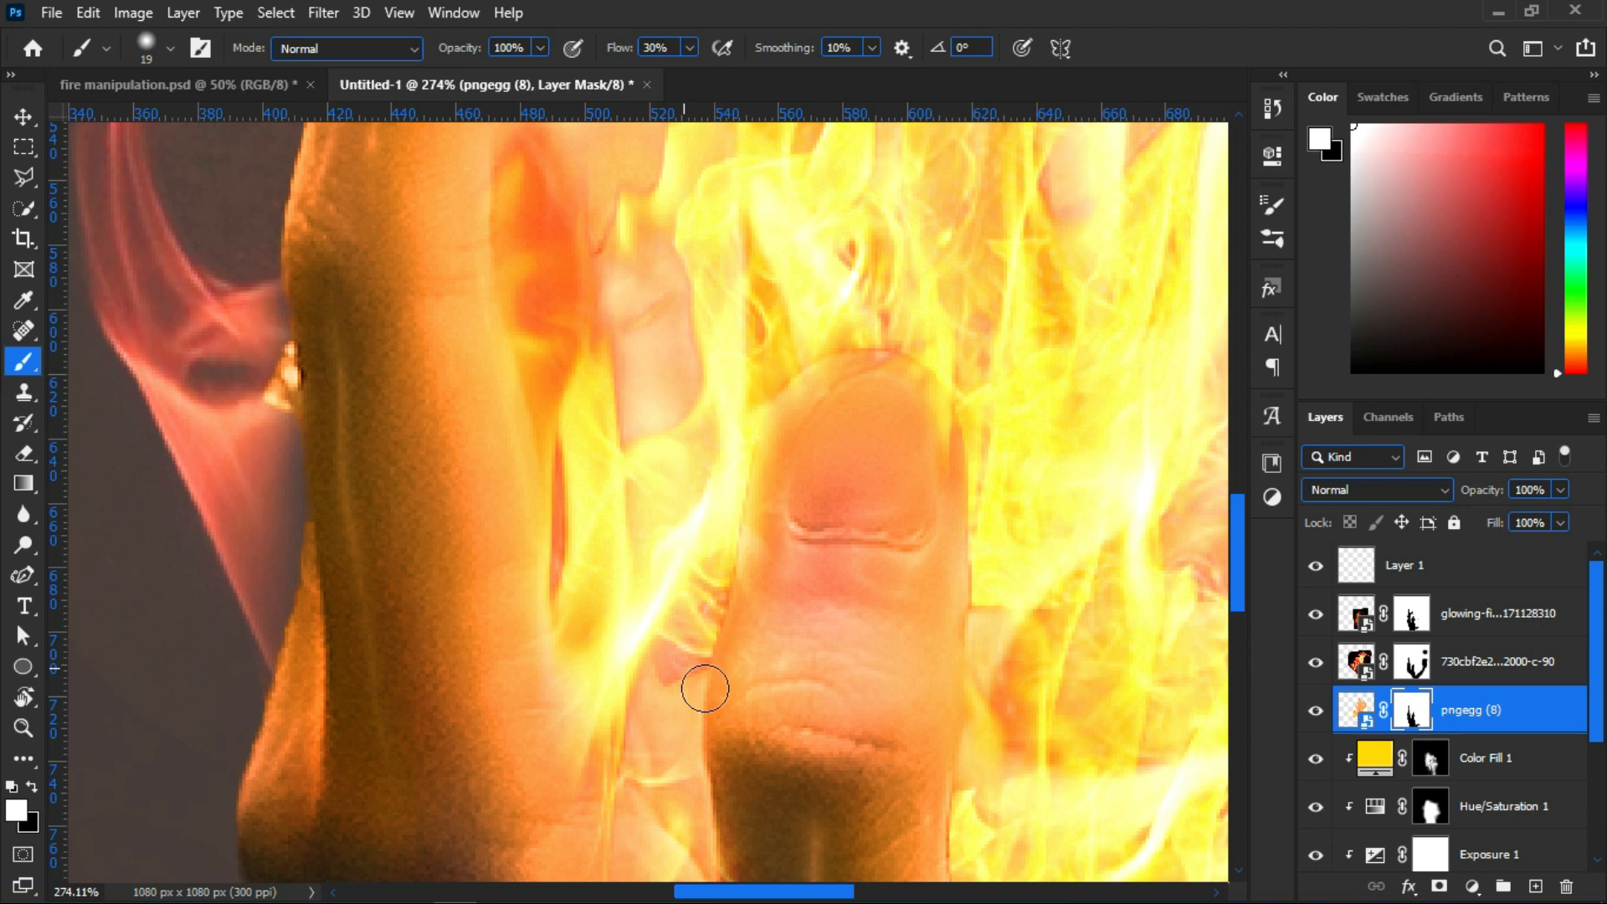
left_click(1430, 680)
scroll(764, 470, "down", 6)
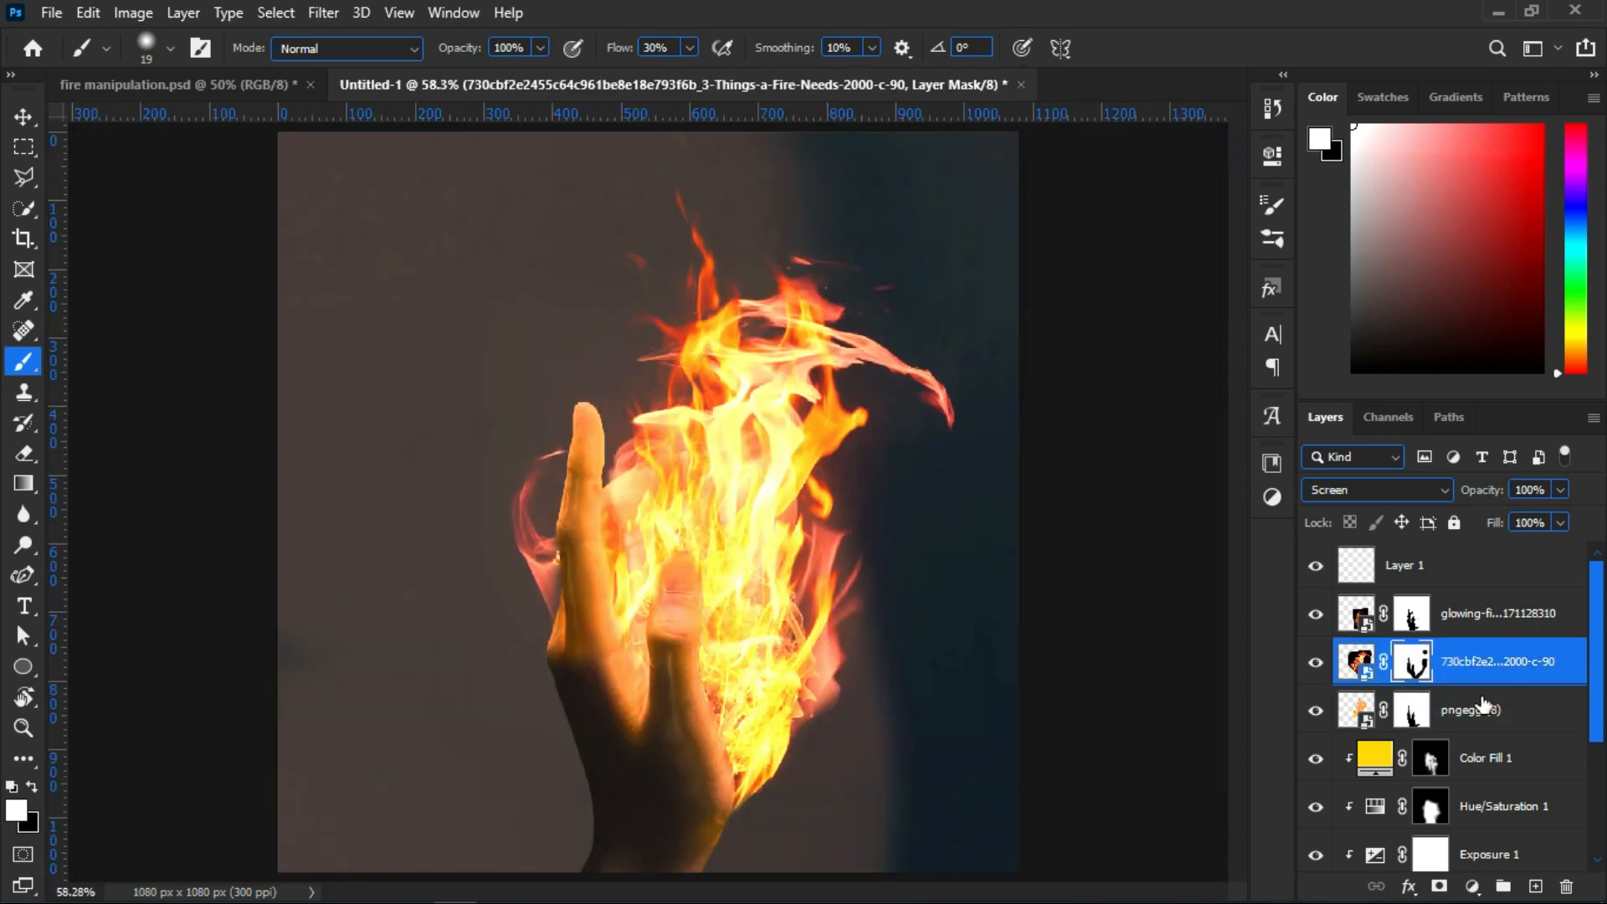
Switch to the fire manipulation.psd document and expand the smart filters of its 730cbf2e...00-c-90 flame layer
left_click(282, 90)
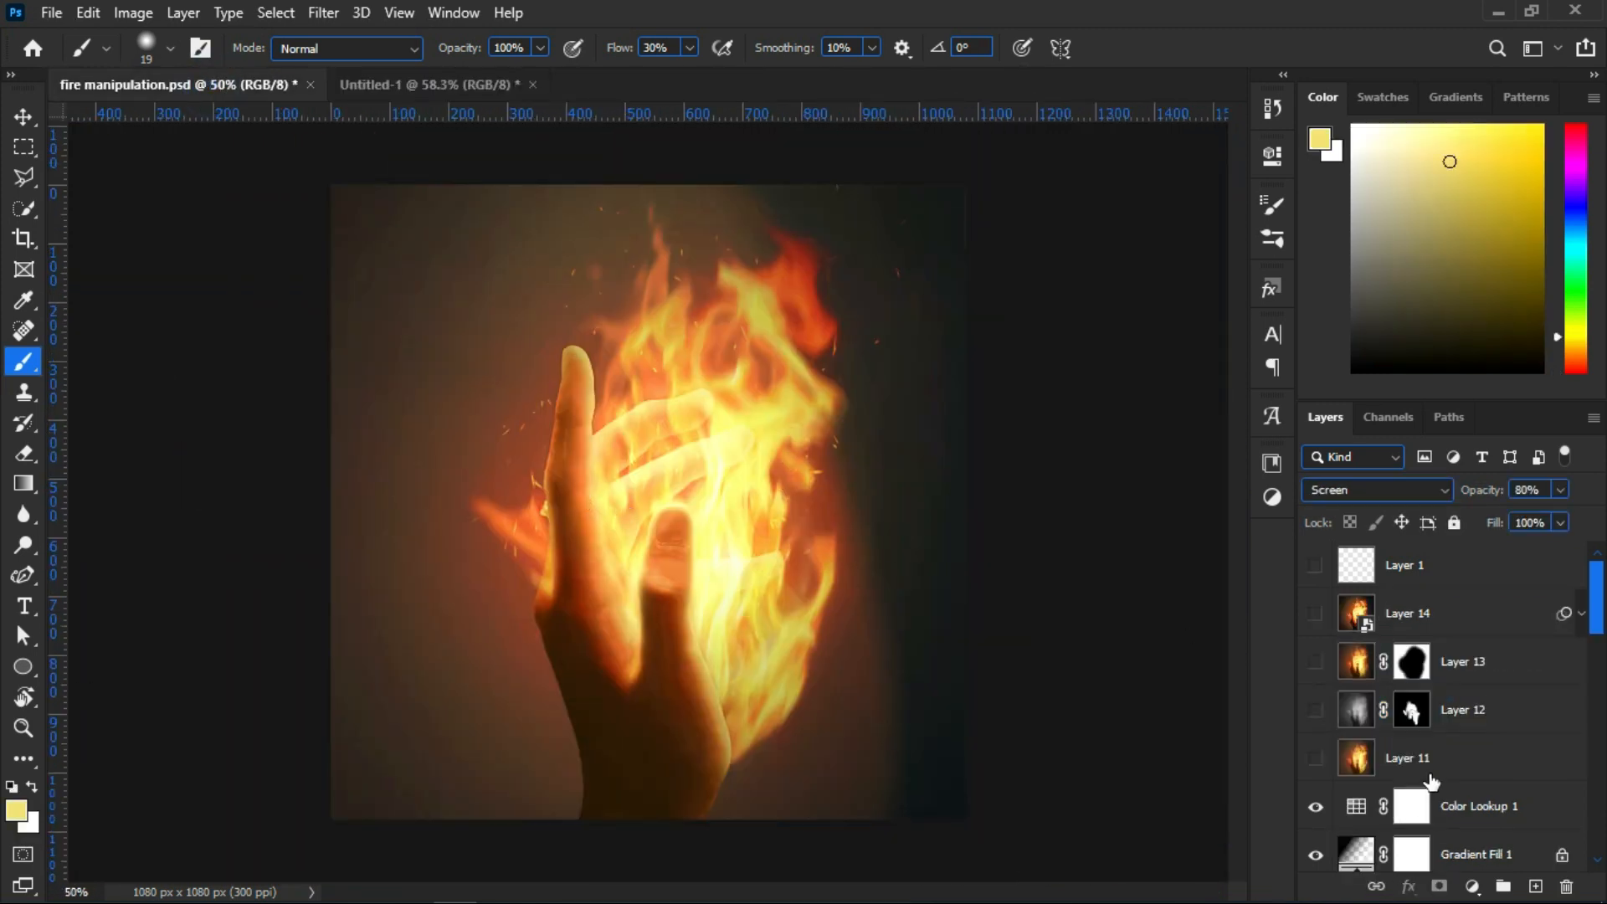
scroll(1432, 781, "down", 3)
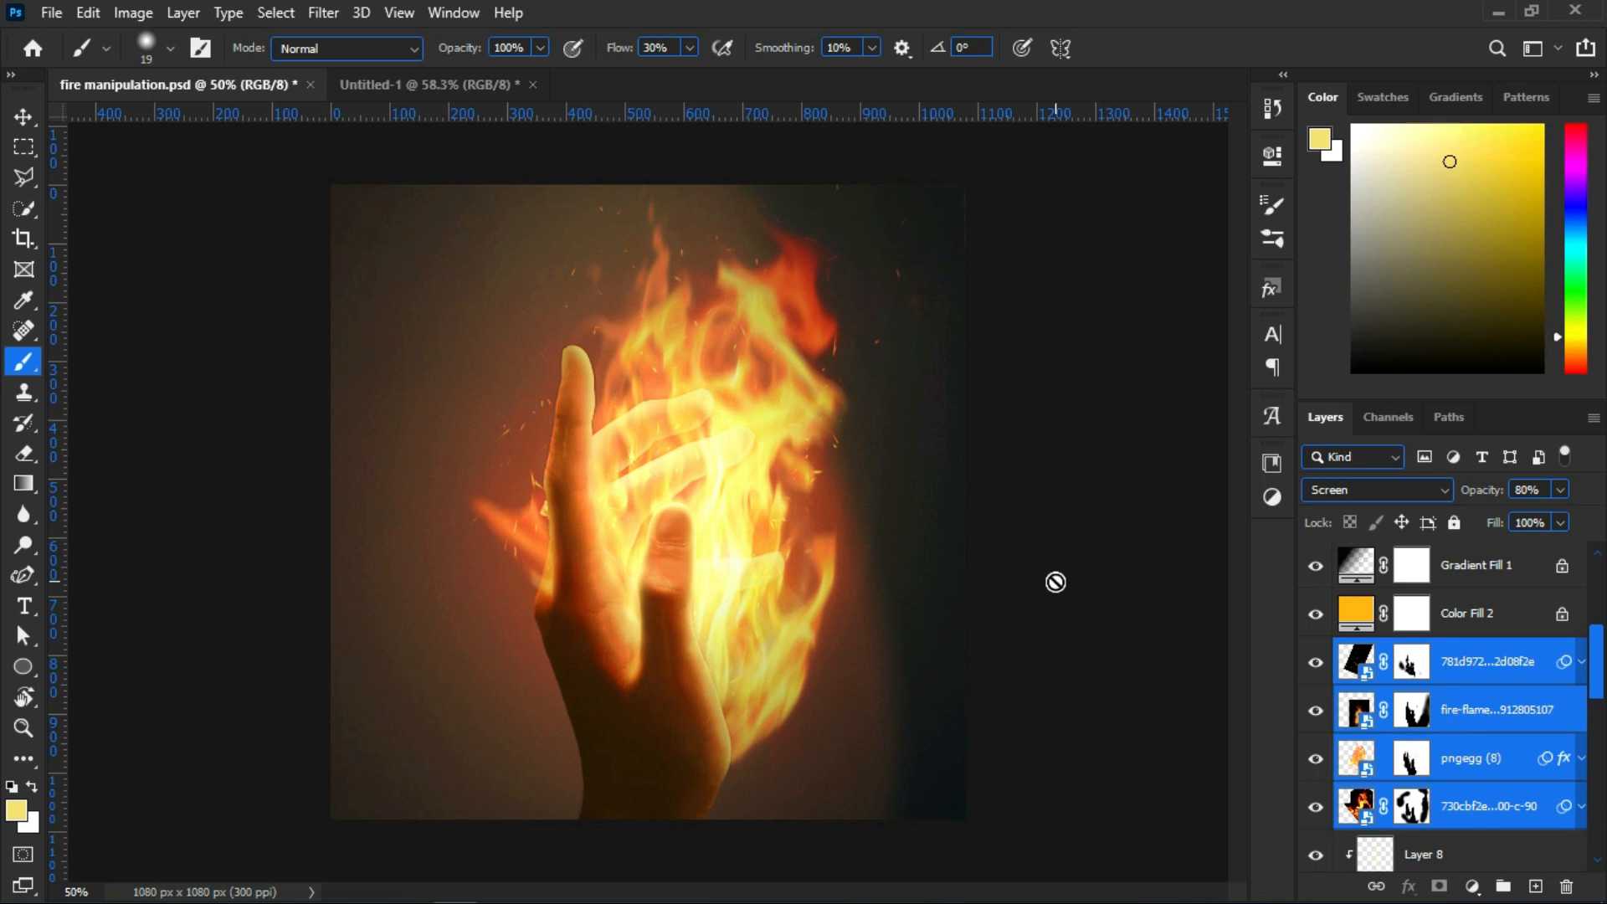
scroll(1449, 804, "down", 3)
left_click(1565, 663)
left_click(1580, 663)
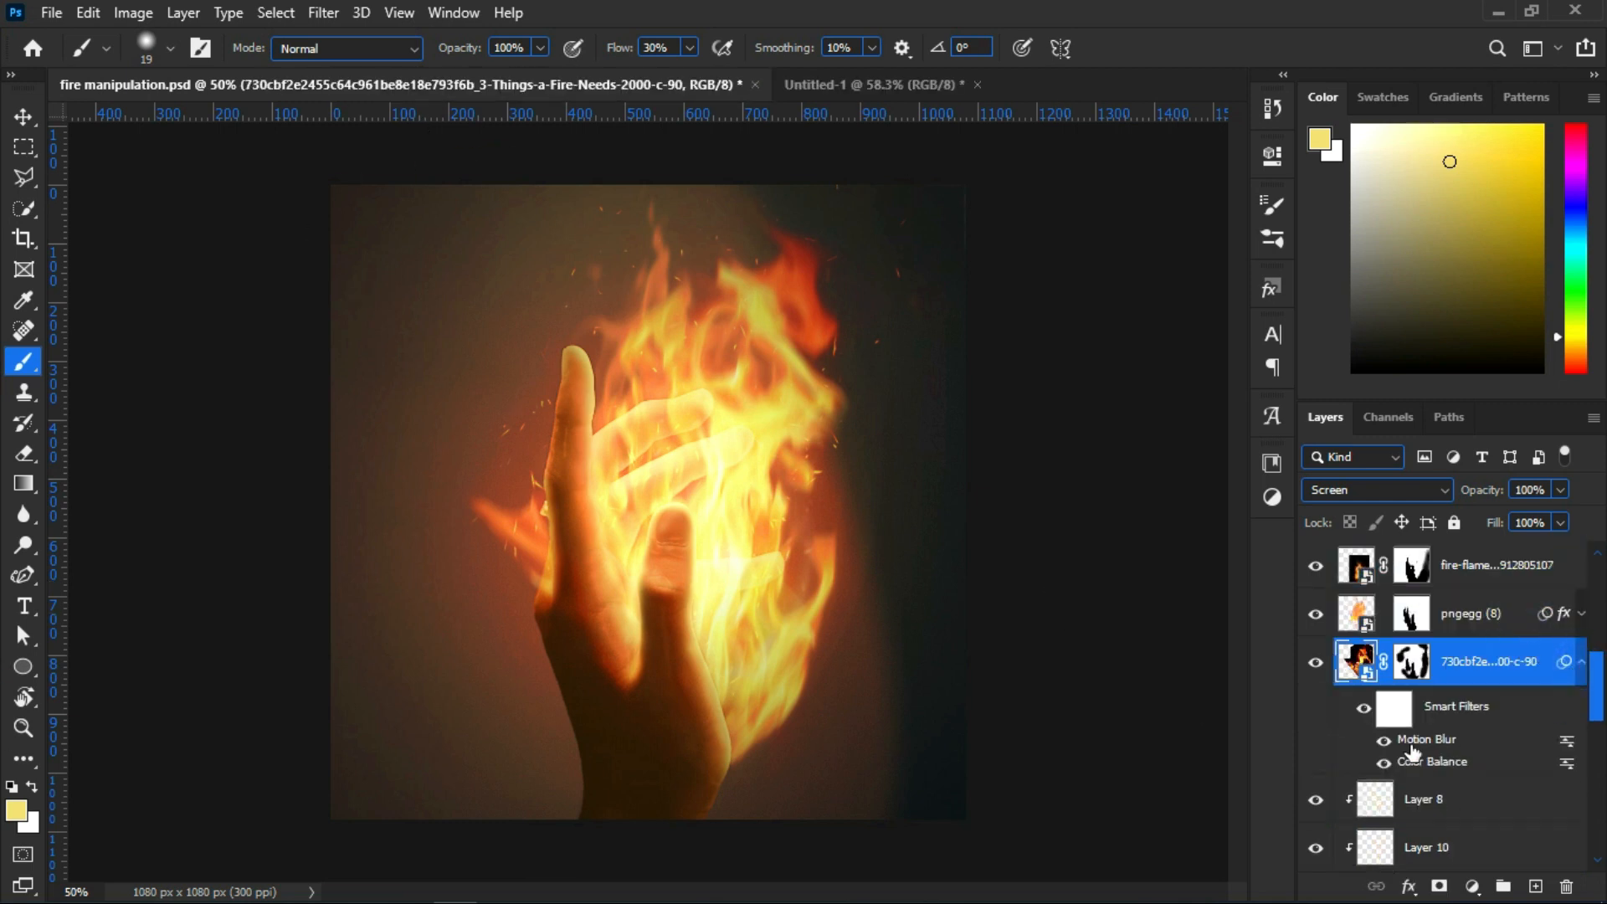
Examine the midtone and shadow levels of the 730cbf2e...00-c-90 layer's Color Balance filter, and close it without changes
double_click(1415, 764)
key("Return")
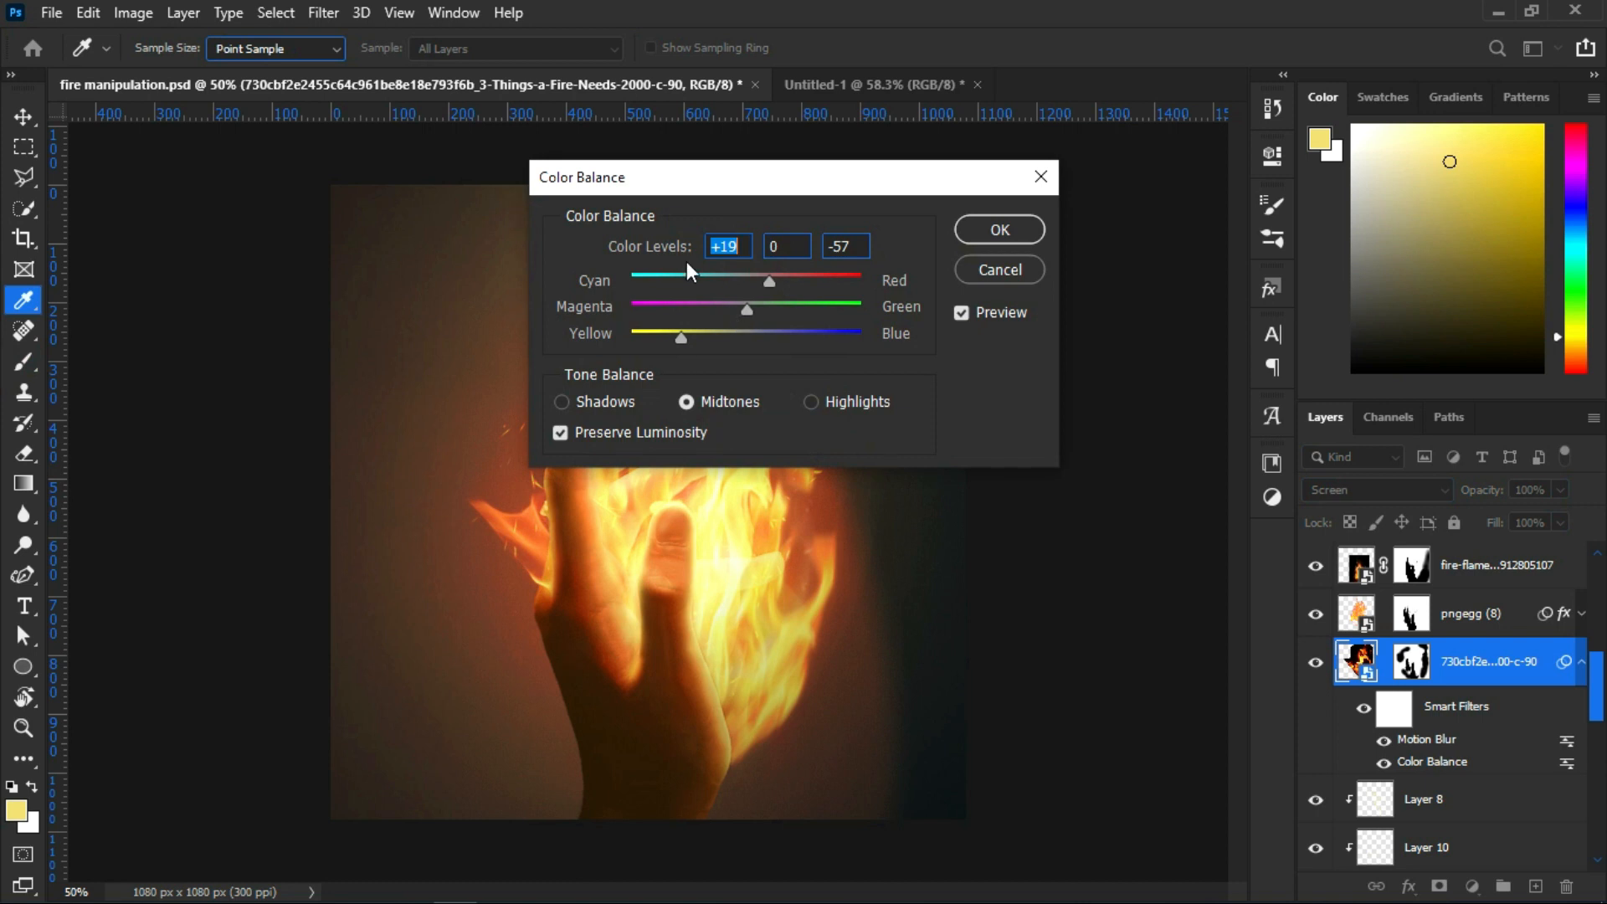
left_click(607, 403)
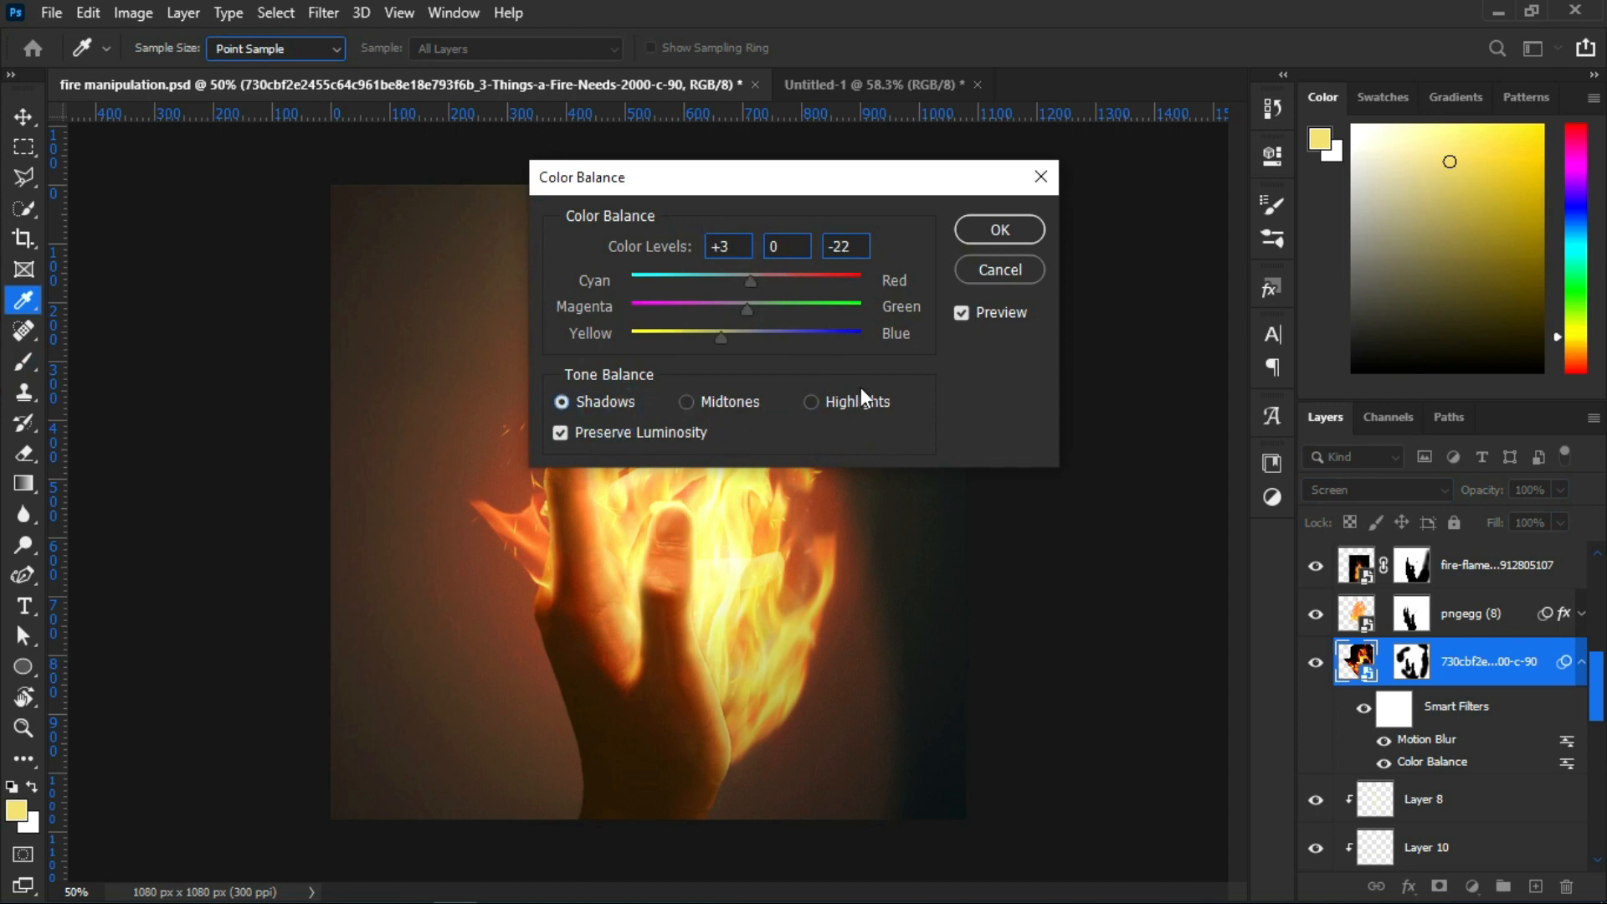
left_click(981, 269)
Examine the effects and smart filters applied to the pngegg (8) layer in fire manipulation.psd
left_click(1579, 617)
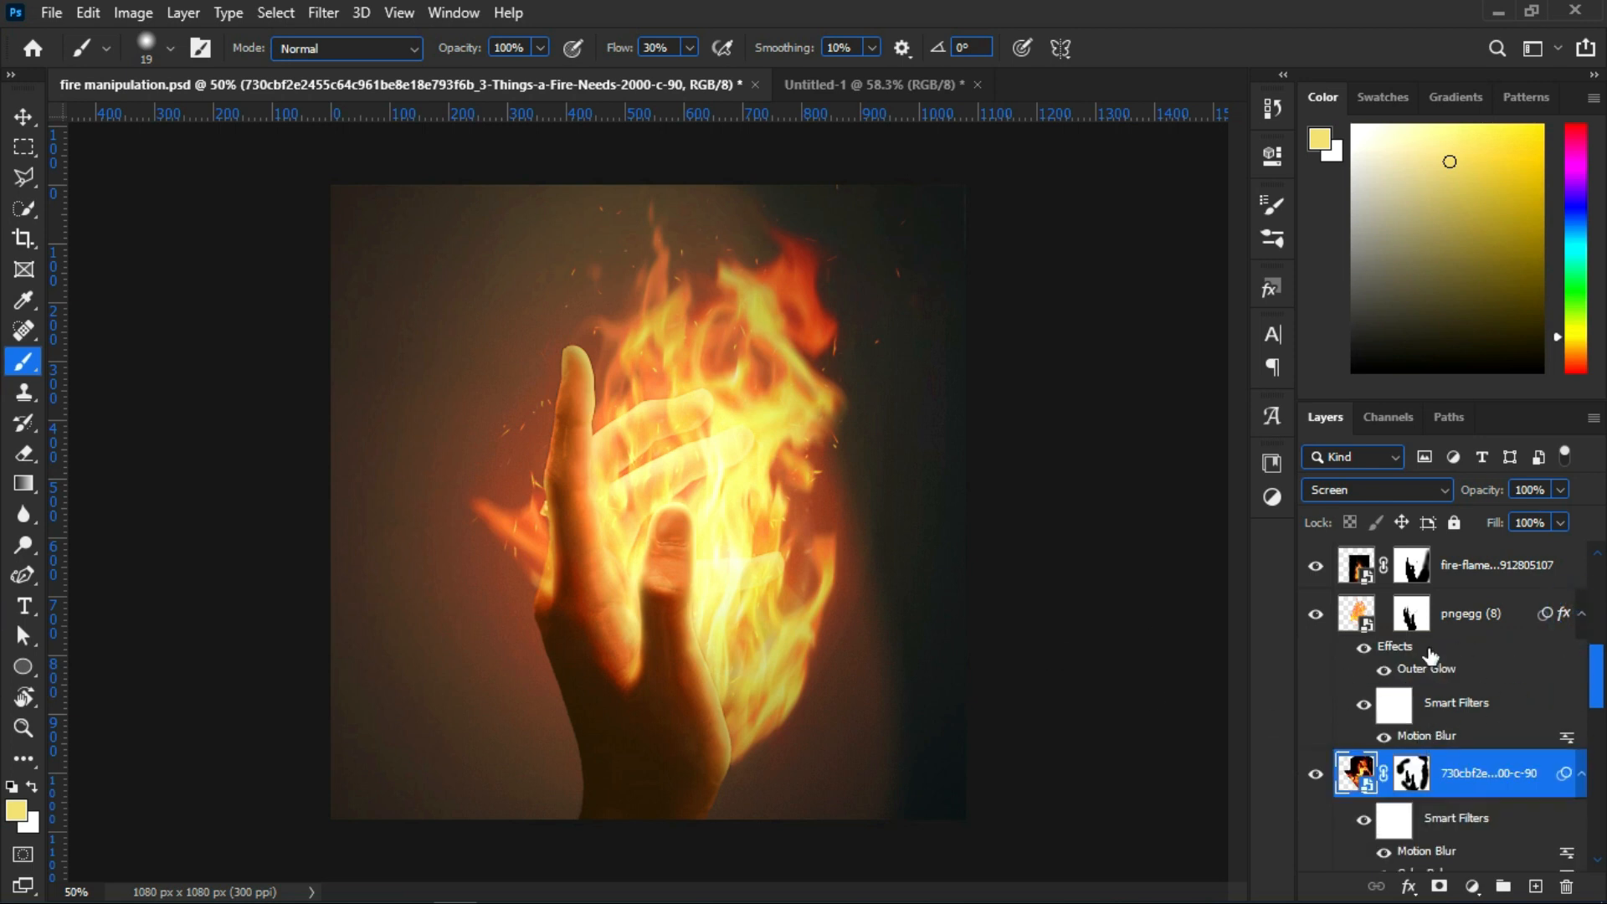
left_click(1580, 614)
scroll(1370, 662, "up", 2)
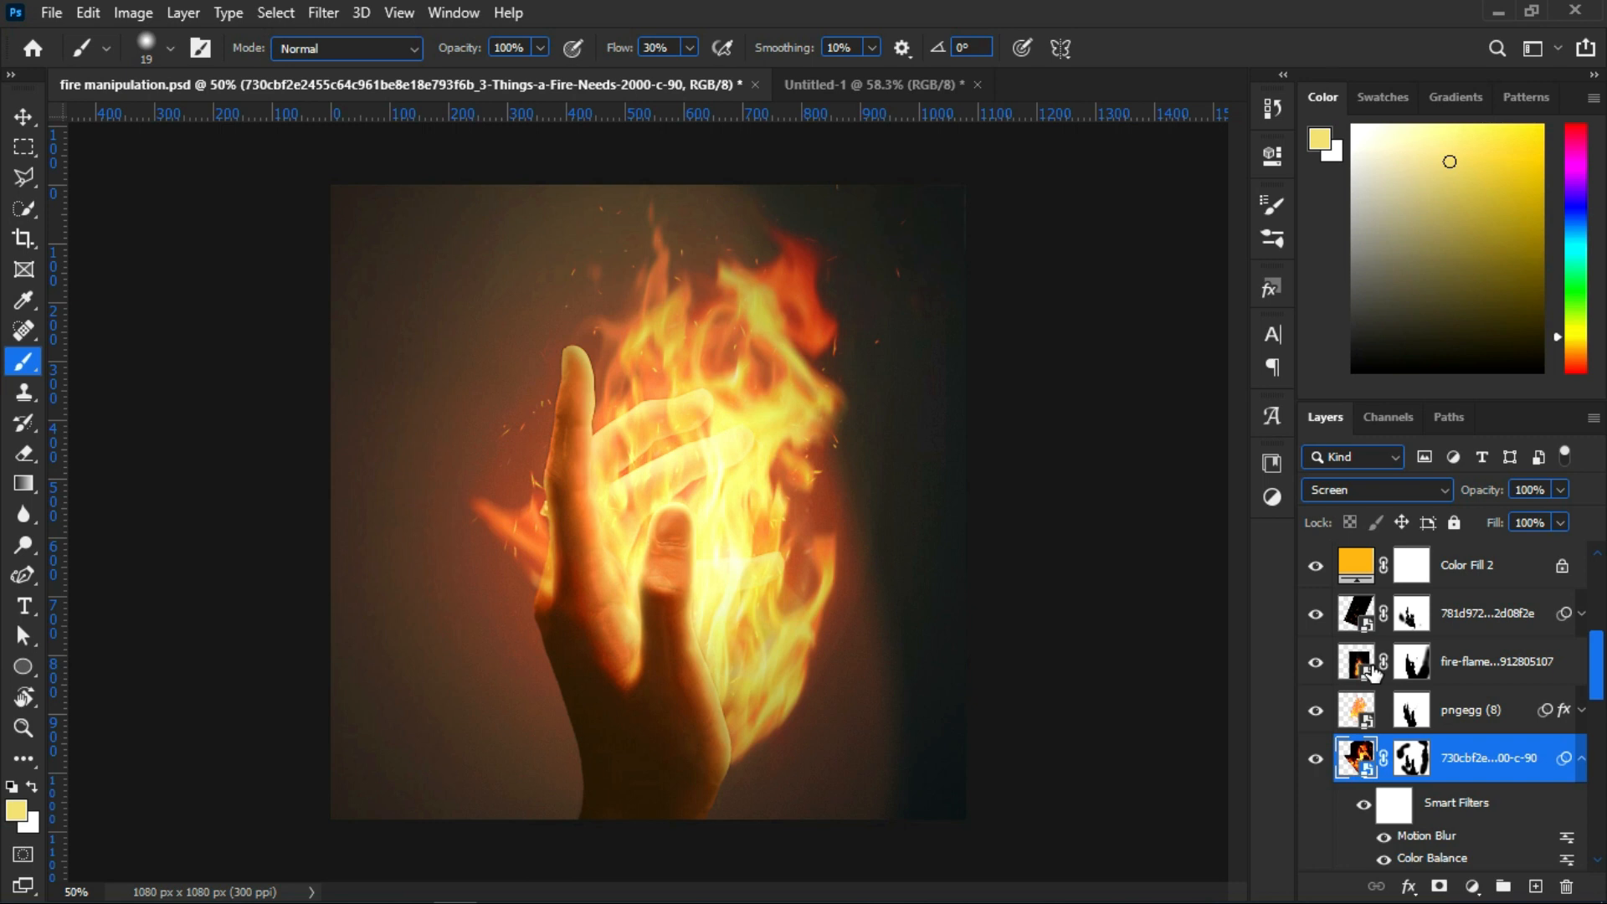
Switch to the Untitled-1 document and select the 730cbf2e flame layer
left_click(818, 89)
key("v")
scroll(728, 617, "up", 3)
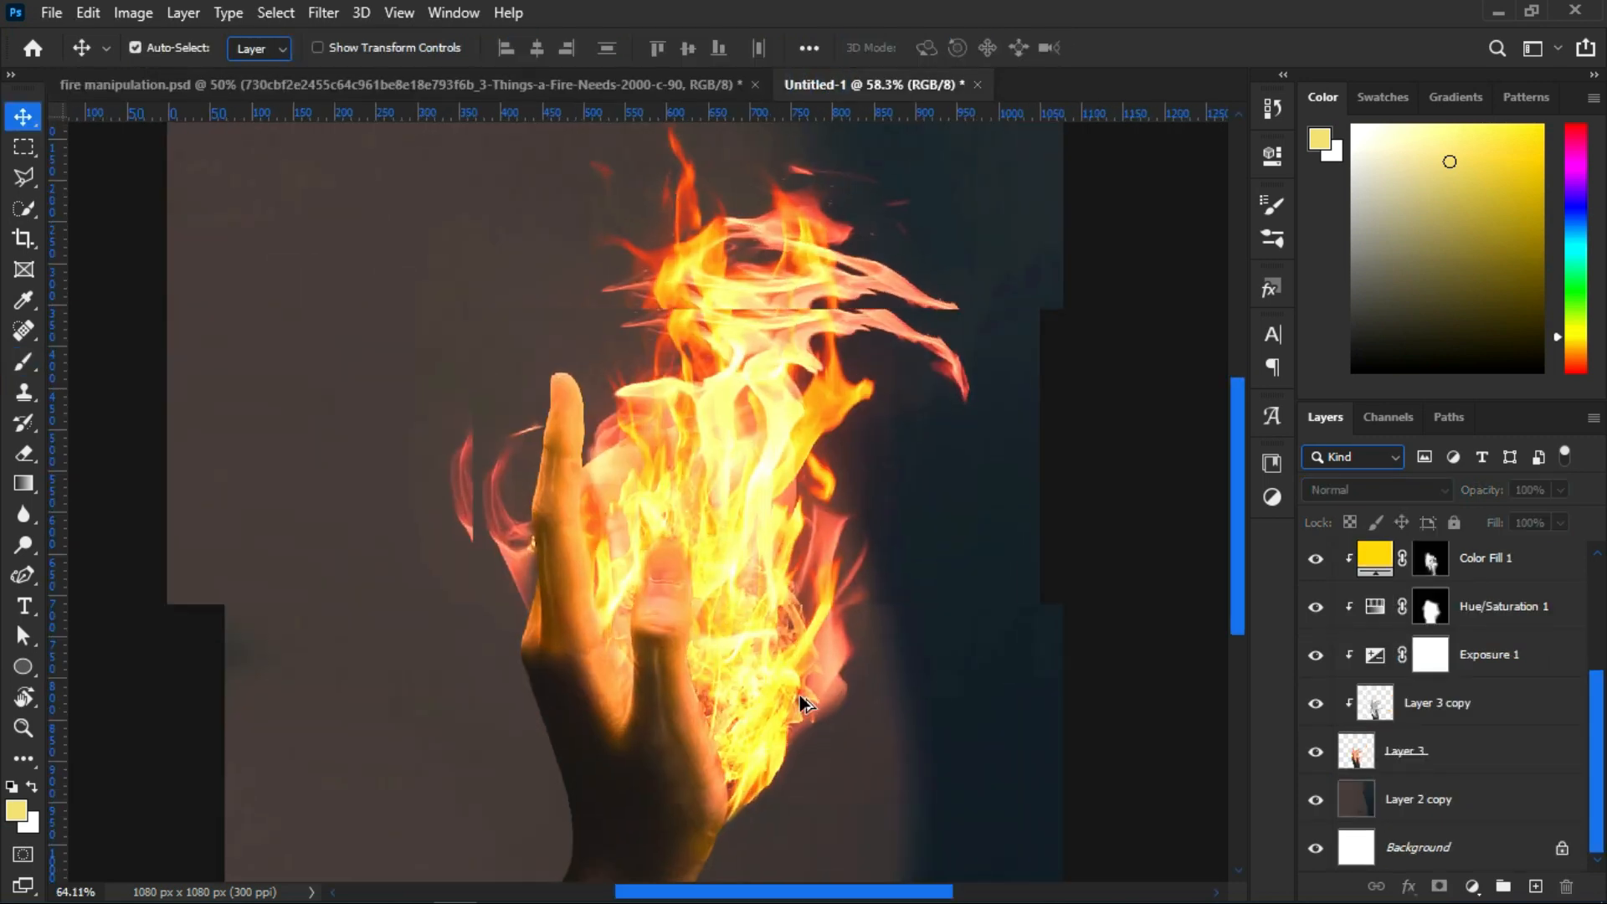
scroll(1481, 686, "up", 3)
left_click(1540, 657)
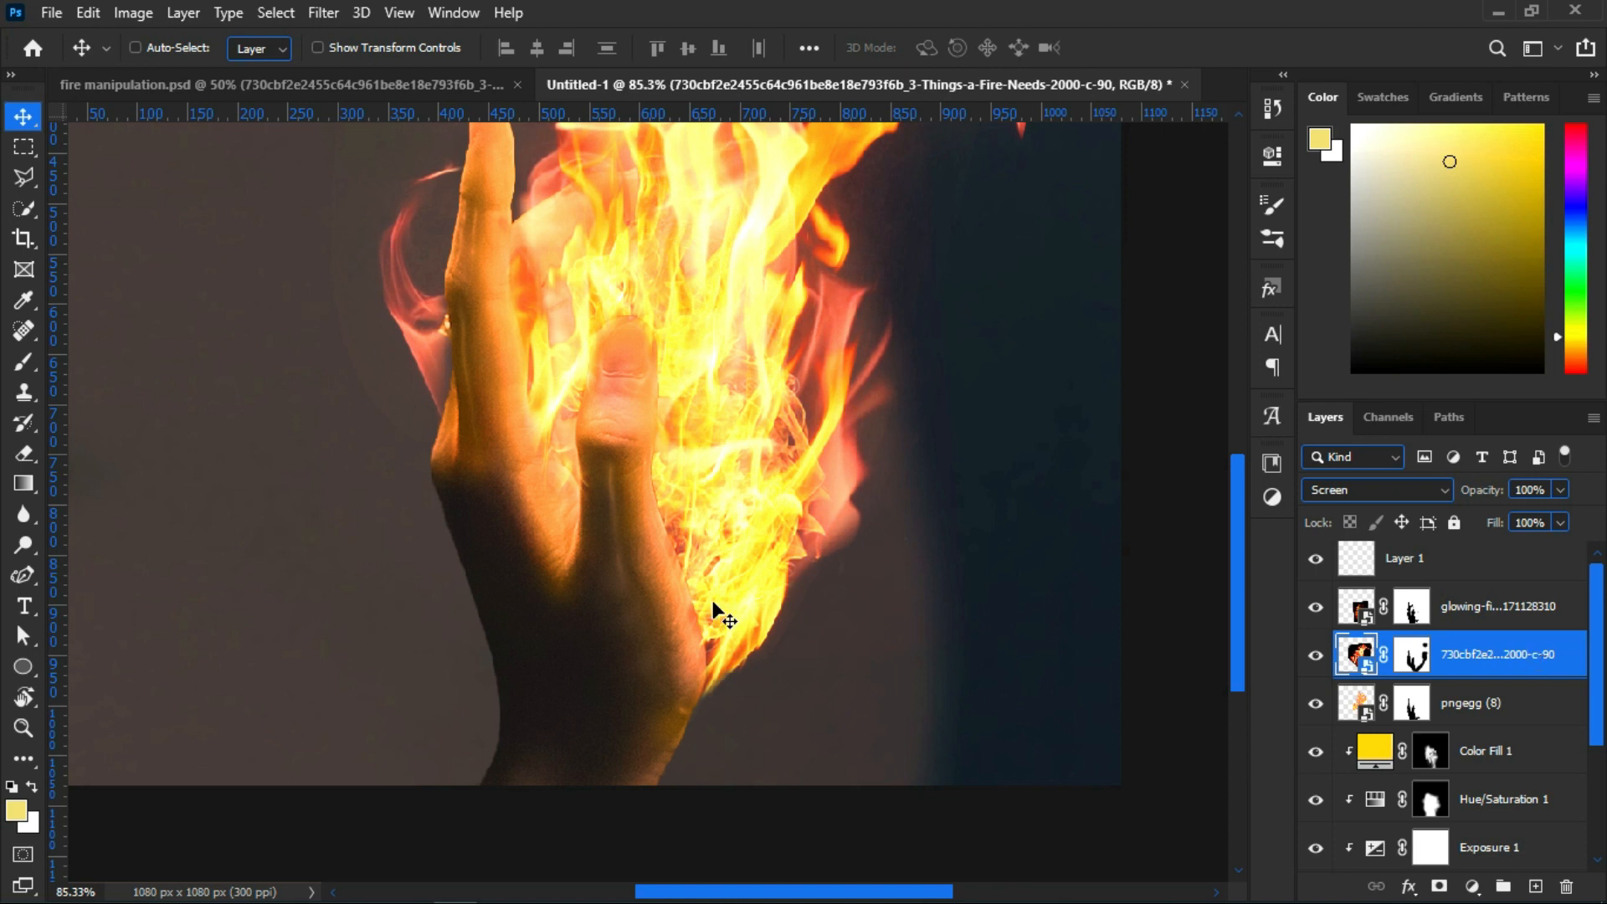
Open Color Balance for the 730cbf2e flame layer and set the midtones to +23, 0, -43
key("ctrl+b")
key("ctrl+n")
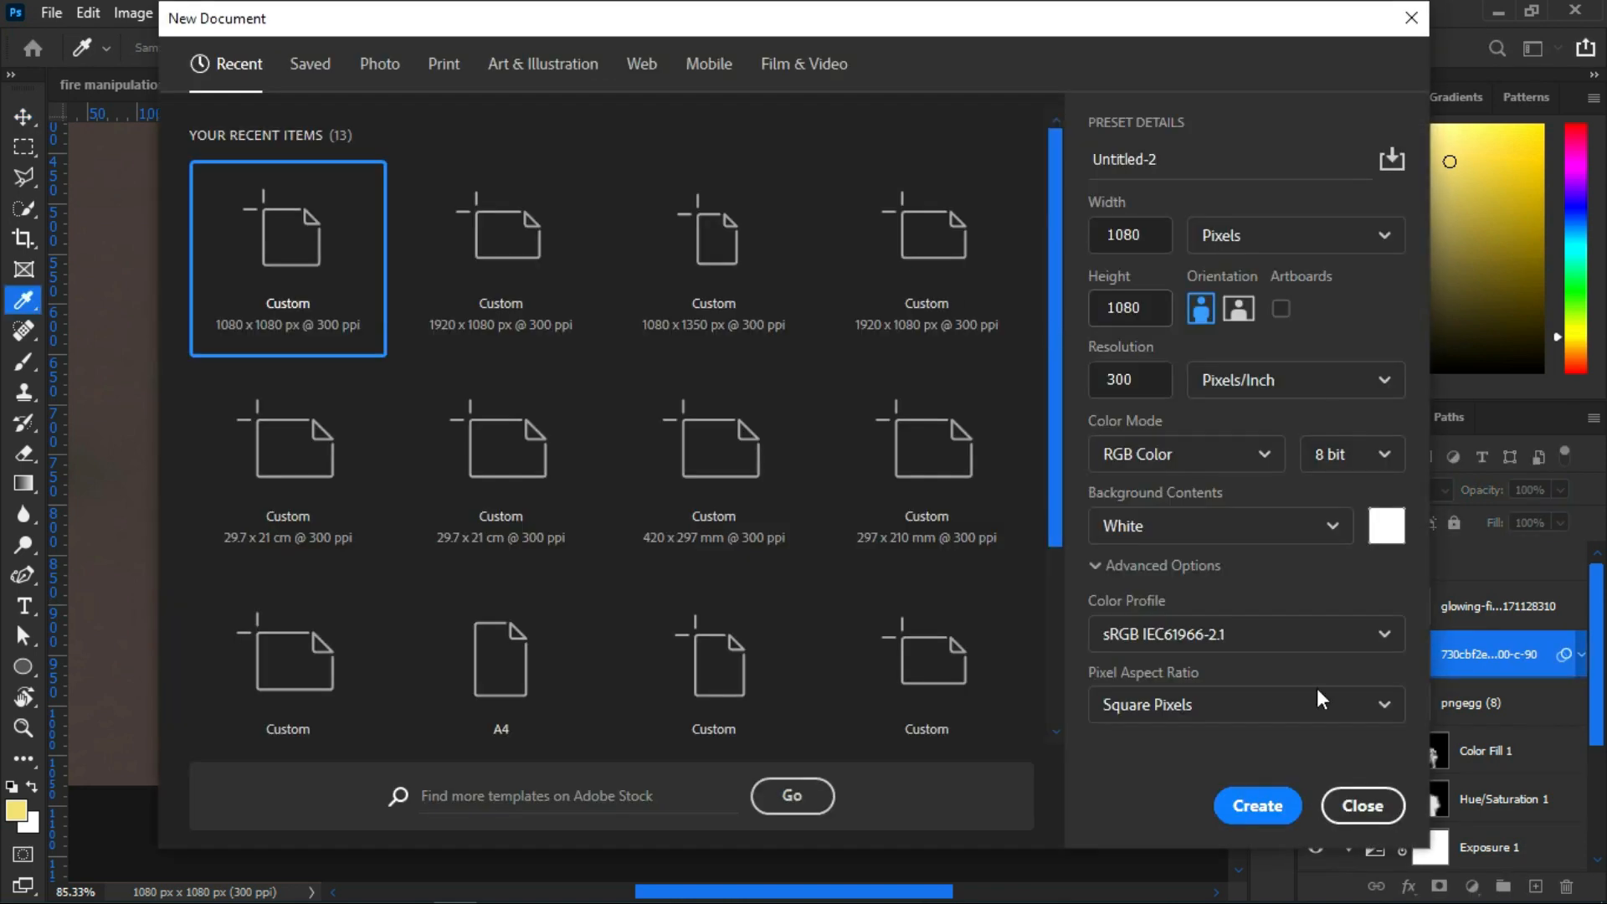
left_click(1331, 819)
left_click_drag(767, 175, 1184, 316)
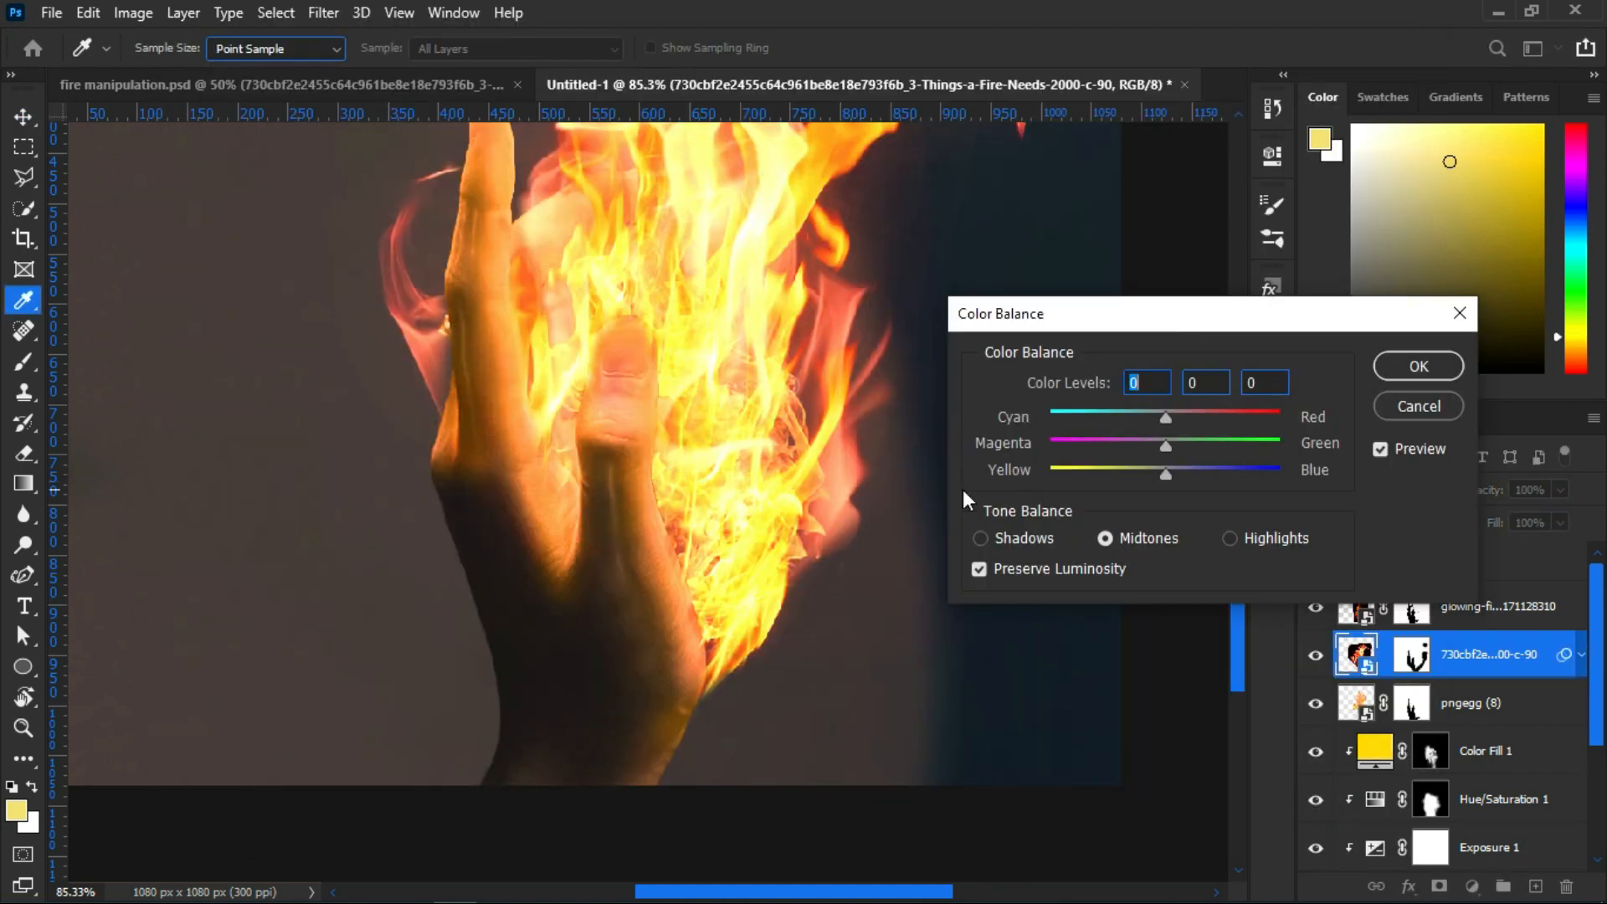
left_click(569, 416)
scroll(577, 401, "up", 5)
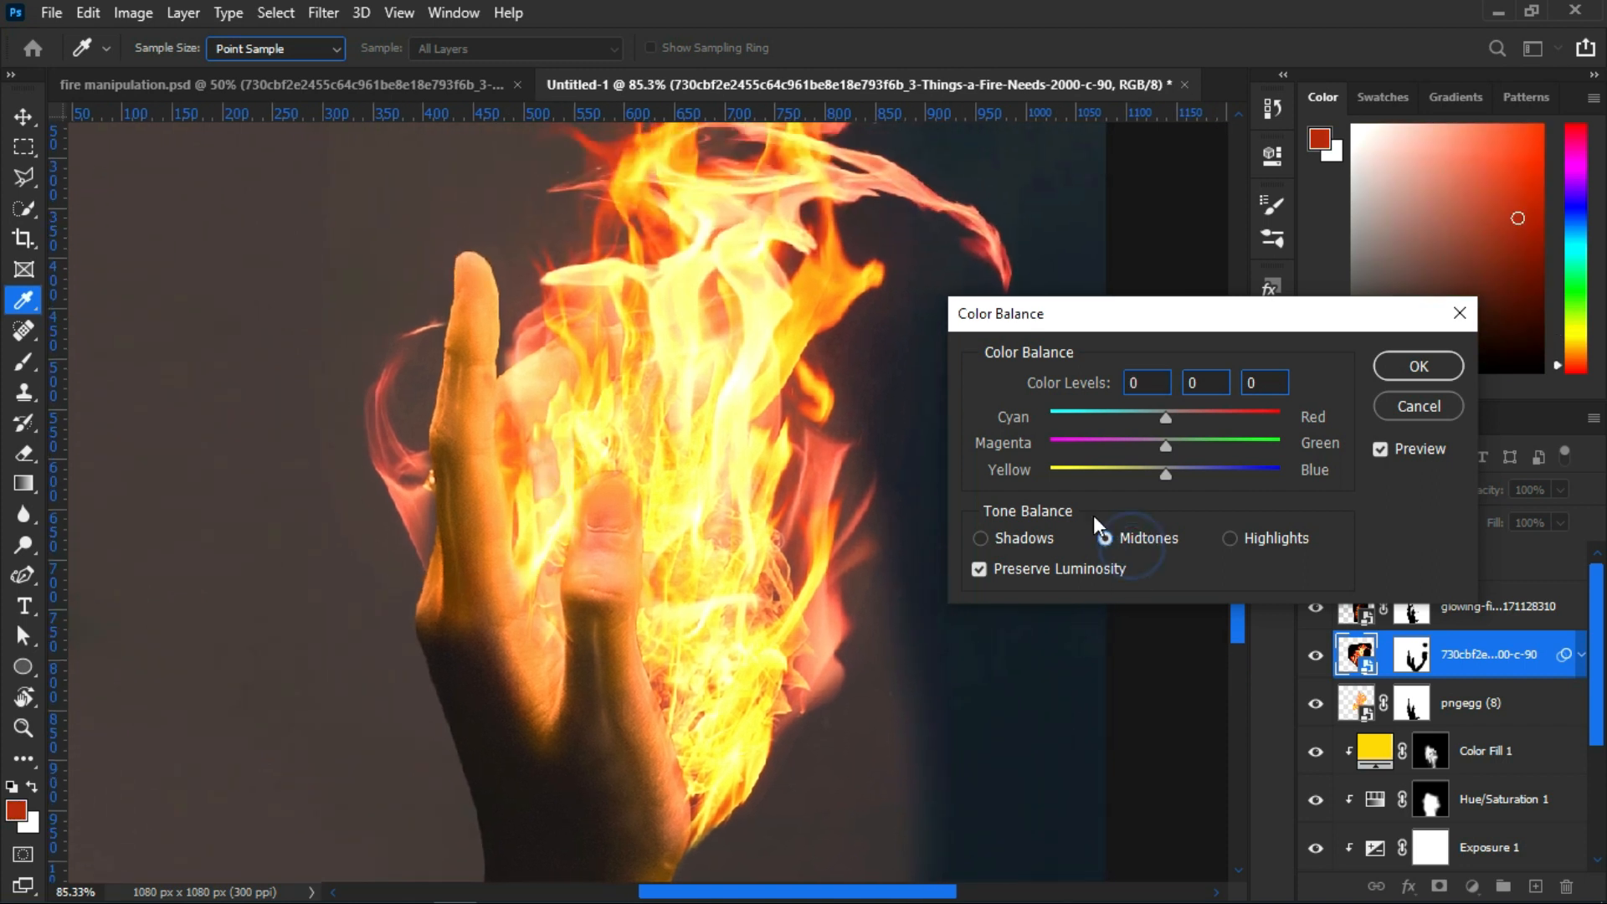
left_click_drag(1156, 470, 1116, 501)
left_click_drag(1183, 409, 1192, 416)
left_click(1219, 383)
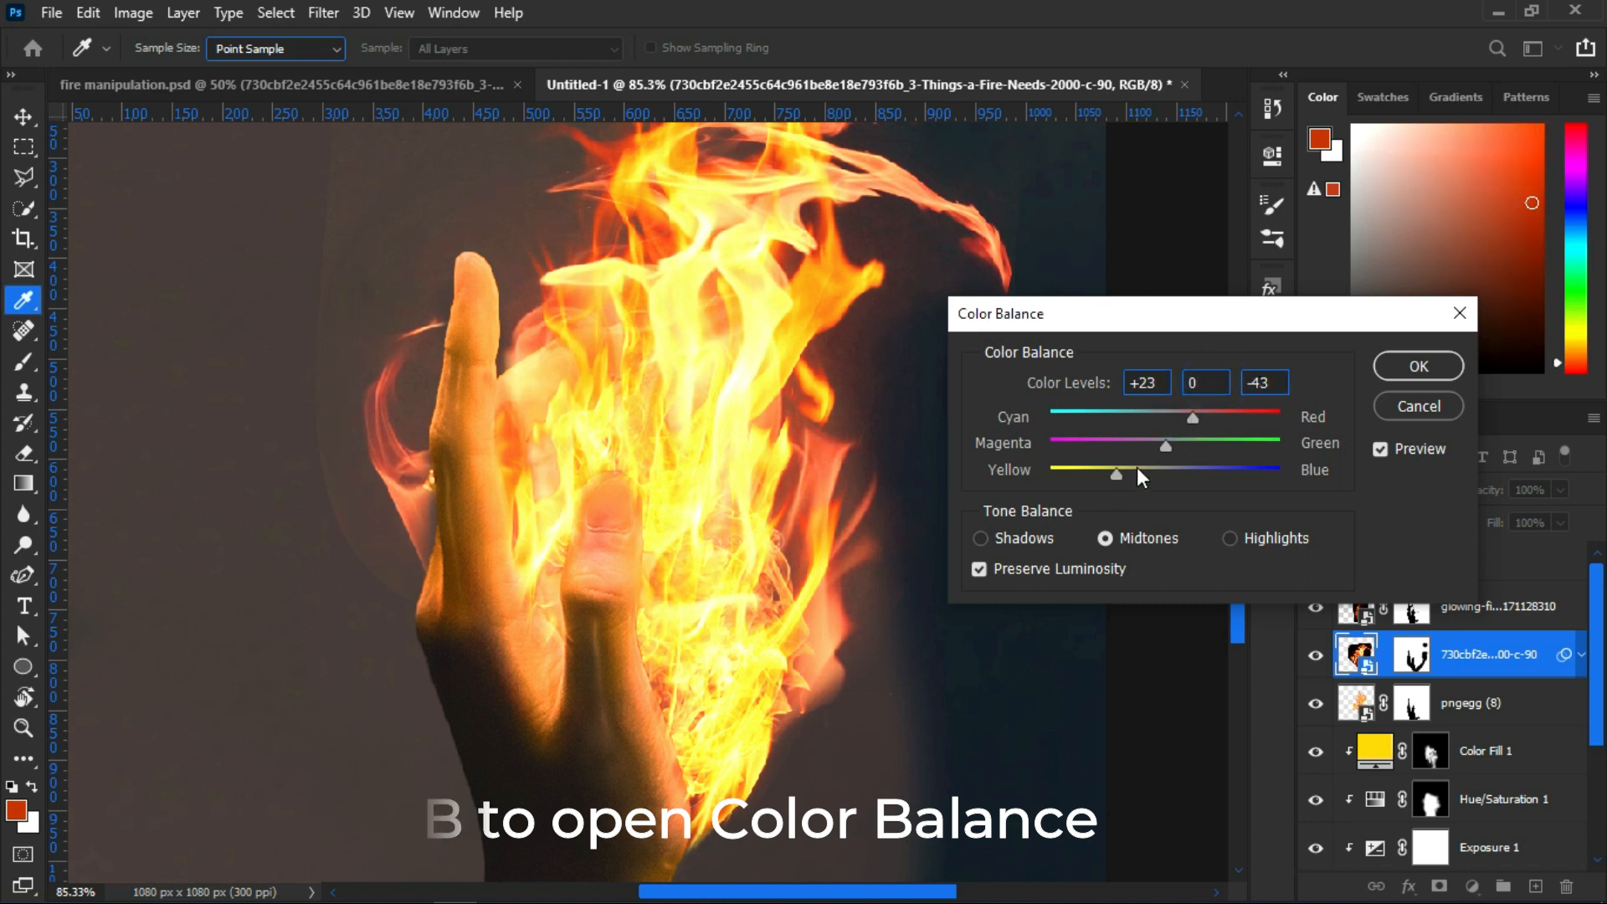
Set the Color Balance shadows to +14, 0, -32
left_click(981, 538)
mouse_move(1165, 474)
left_mouse_down()
mouse_move(1147, 496)
mouse_move(1076, 509)
mouse_move(1117, 489)
left_mouse_up()
mouse_move(1166, 416)
left_mouse_down()
mouse_move(1192, 422)
mouse_move(1114, 439)
mouse_move(1097, 475)
mouse_move(1183, 422)
left_mouse_up()
left_click_drag(1131, 474, 1130, 474)
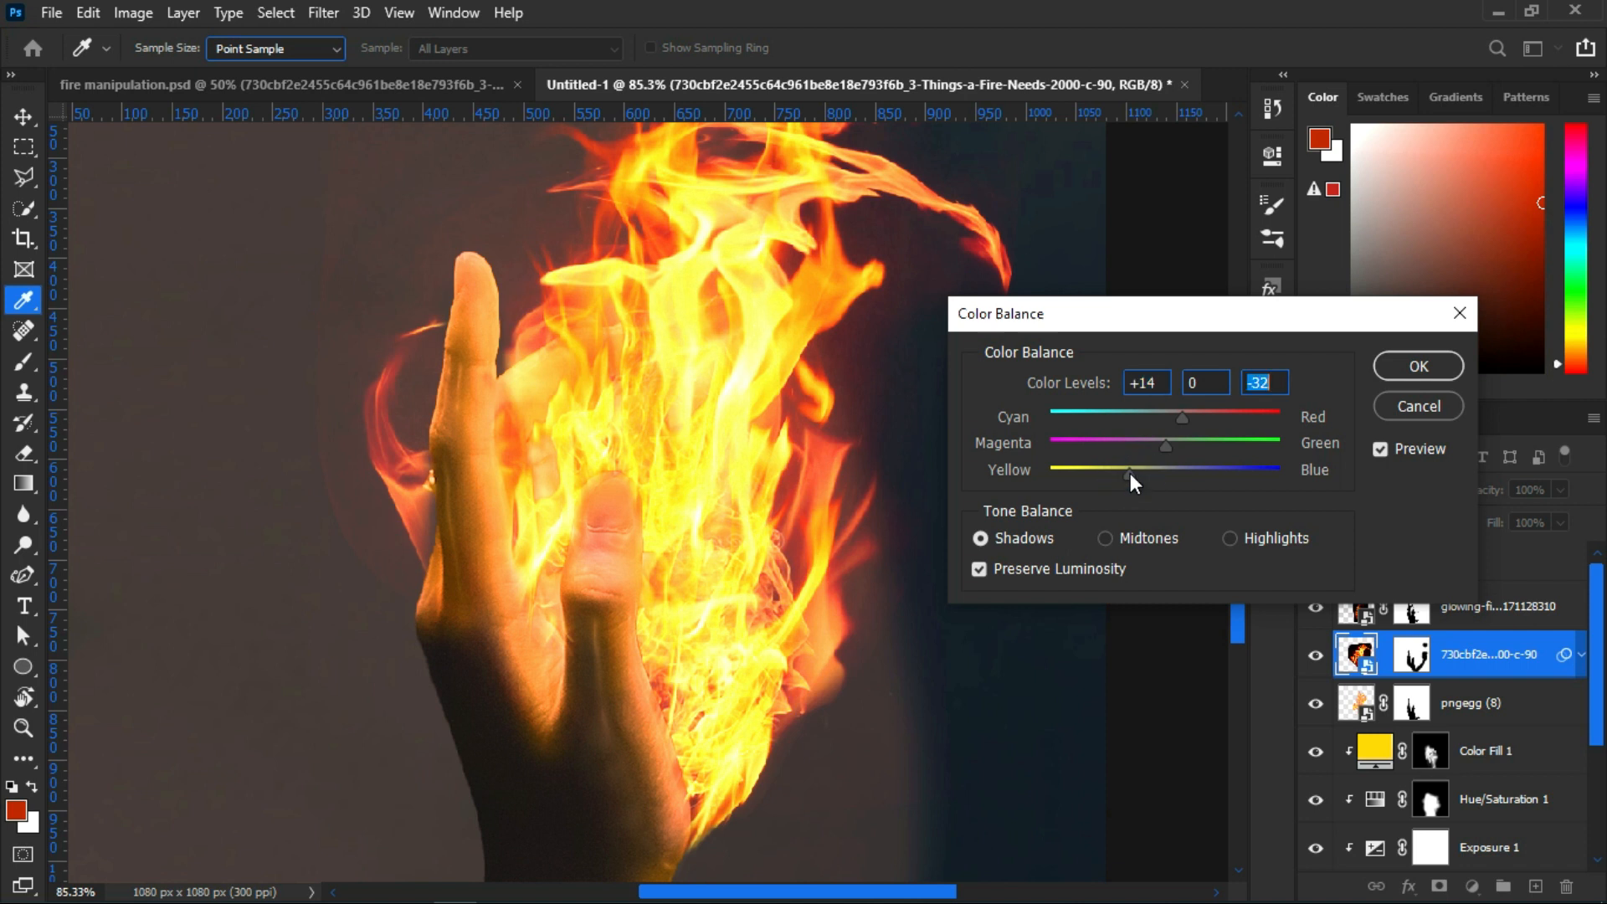
Set the Color Balance highlights to +2, 0, -38 and apply the adjustment
left_click(1231, 538)
left_click_drag(1197, 417, 1194, 415)
mouse_move(1165, 474)
left_mouse_down()
mouse_move(1130, 488)
mouse_move(1142, 494)
left_mouse_up()
left_click_drag(1195, 414, 1189, 413)
left_click_drag(1150, 466, 1129, 474)
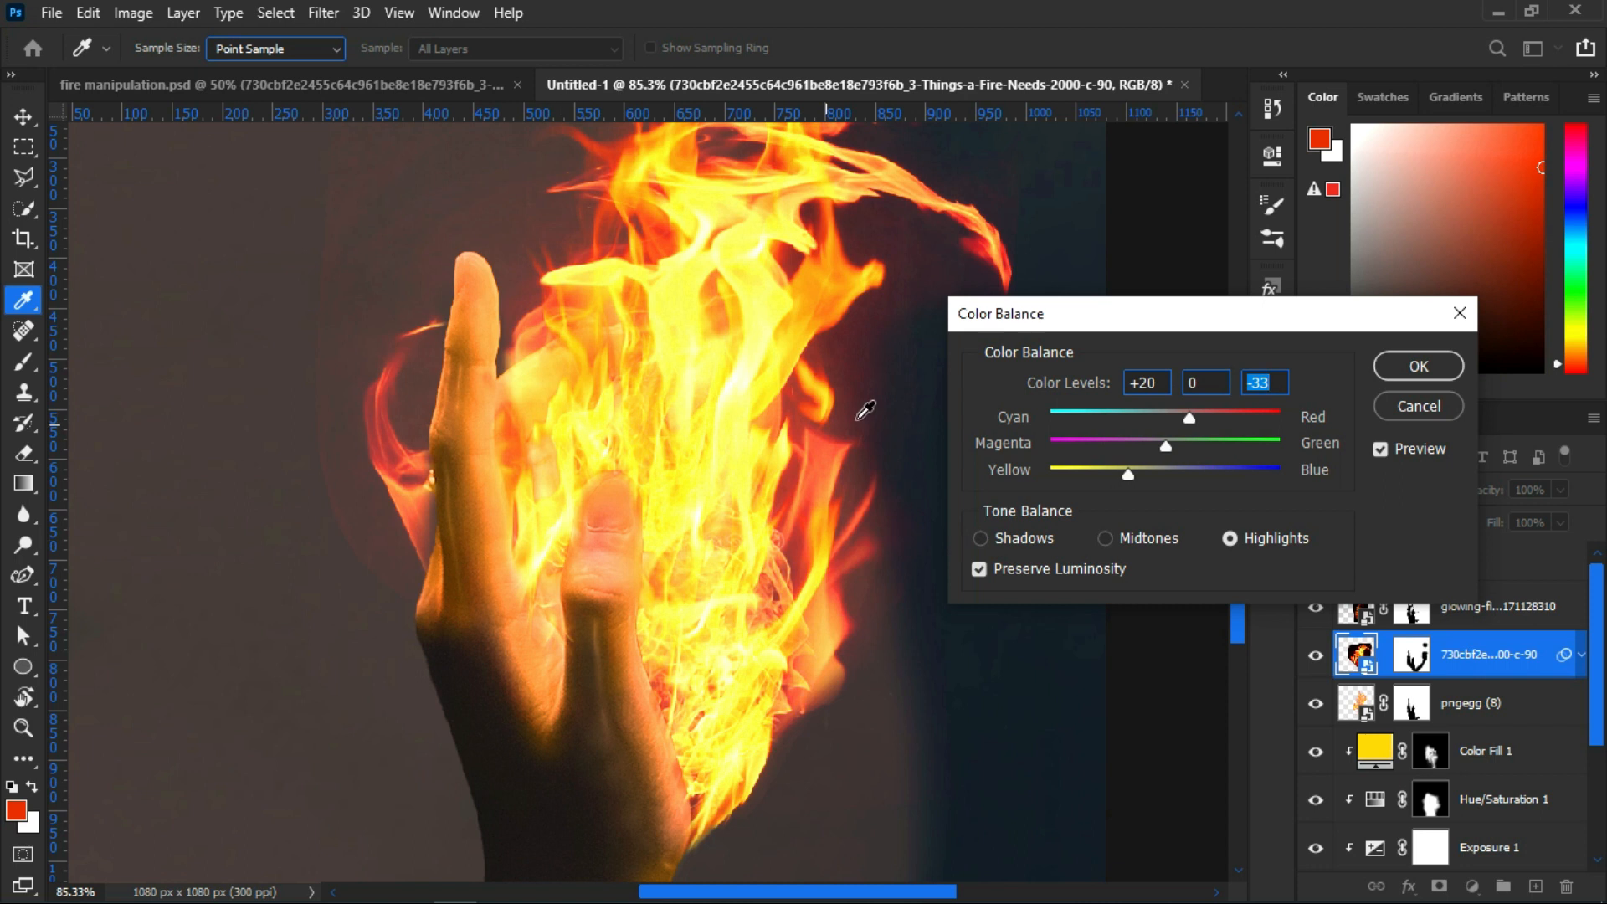
left_click(1192, 419)
left_click_drag(1174, 414, 1172, 420)
mouse_move(1128, 474)
left_mouse_down()
mouse_move(1103, 473)
mouse_move(1223, 489)
mouse_move(1093, 494)
mouse_move(1123, 488)
left_mouse_up()
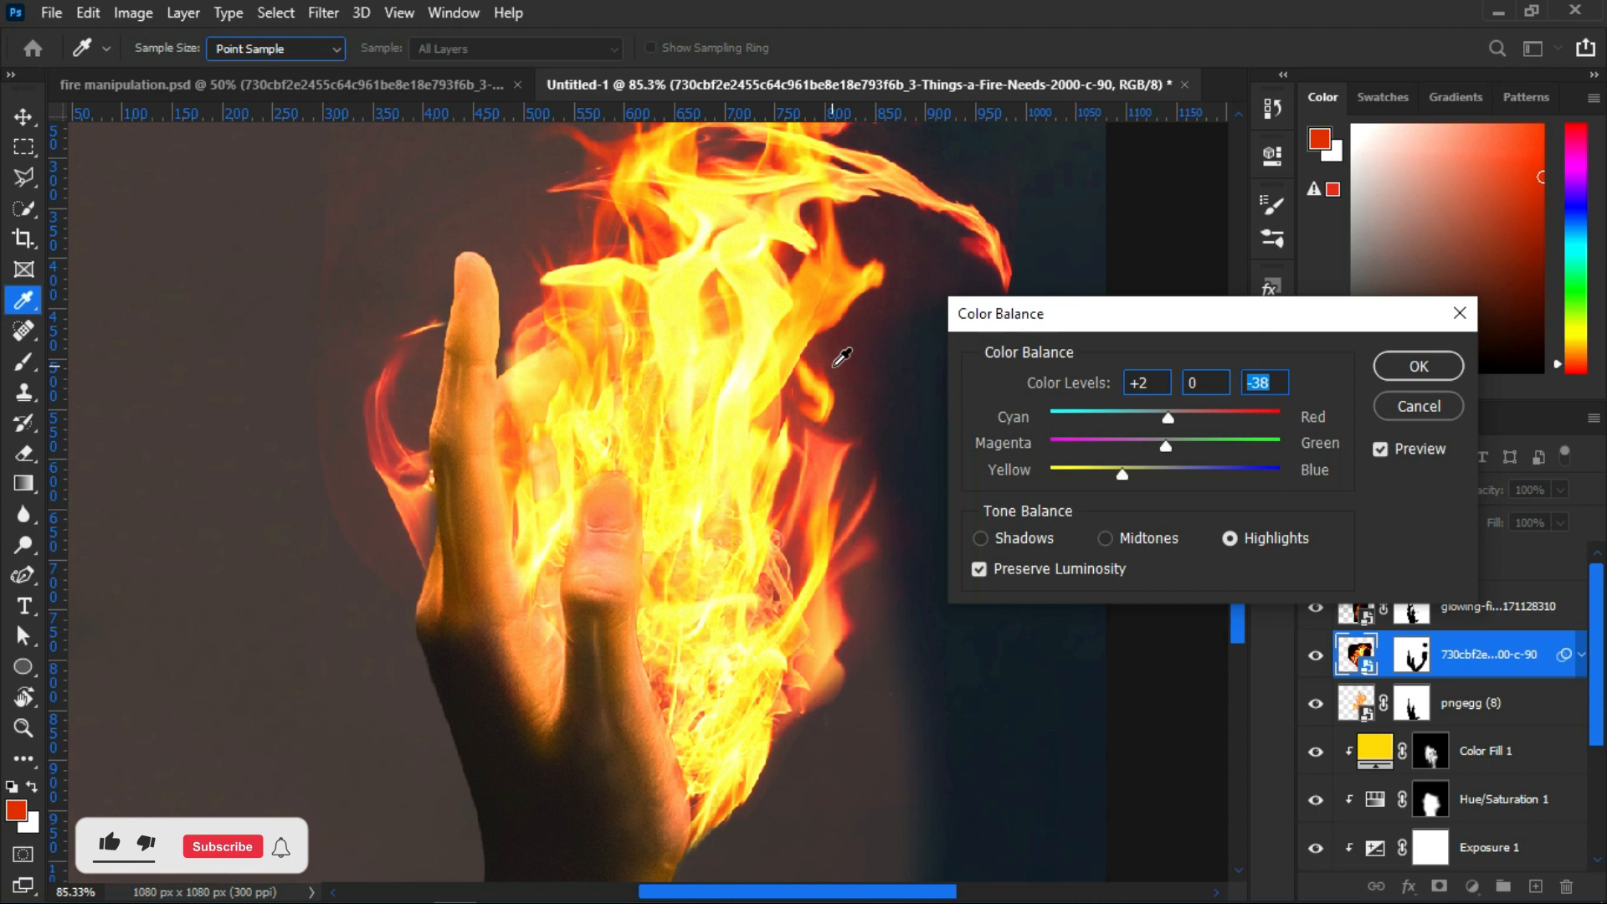
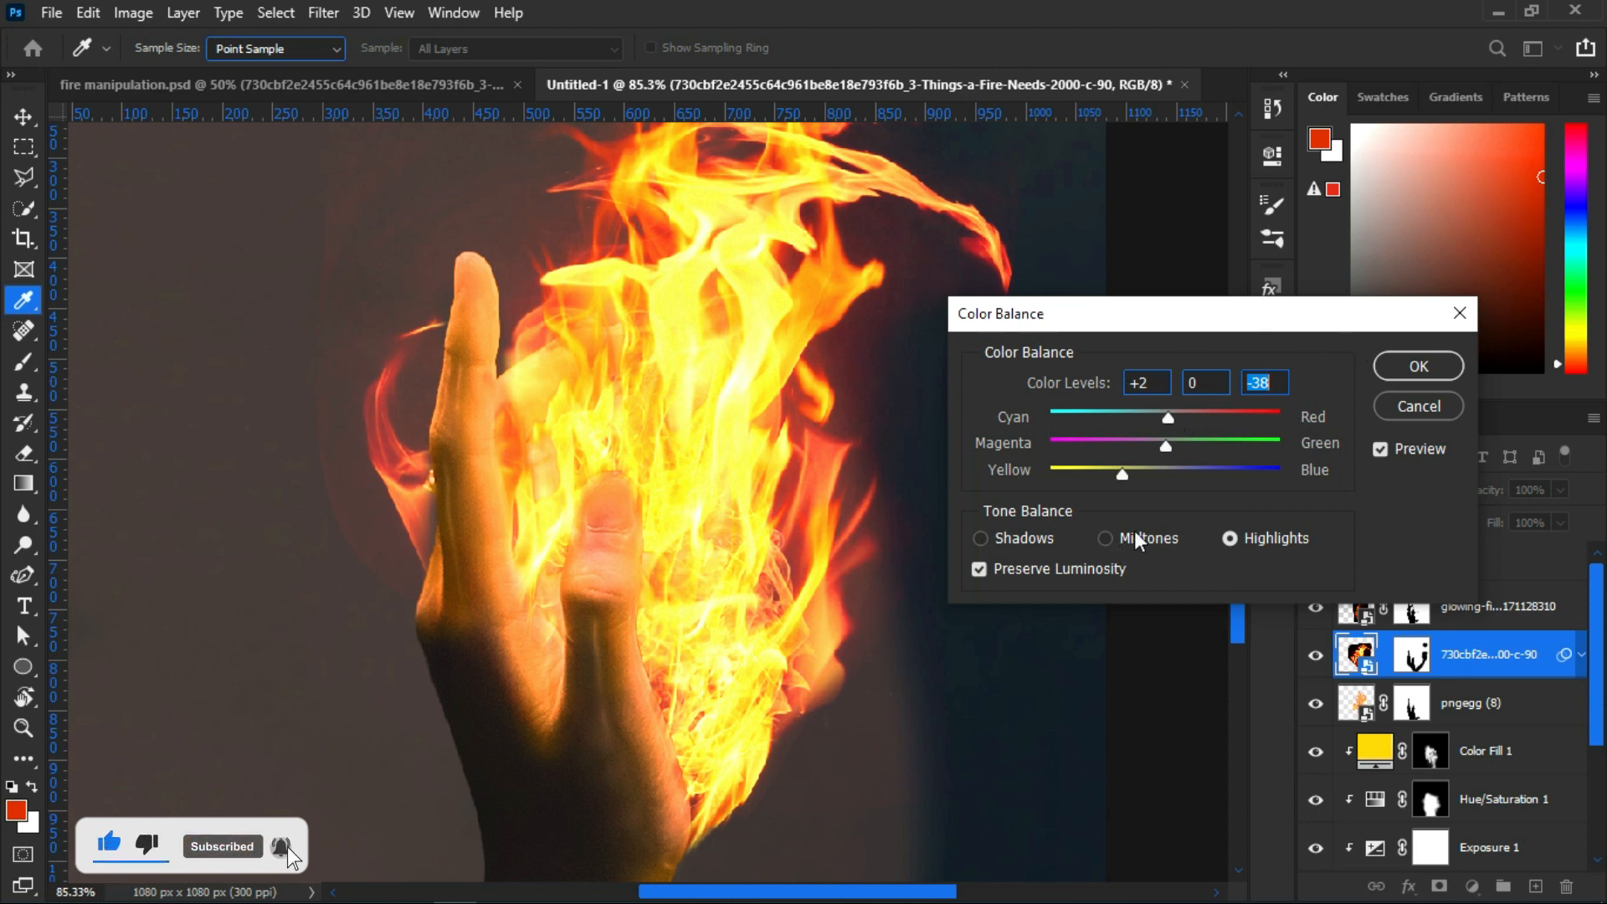
key("v")
left_click(1419, 365)
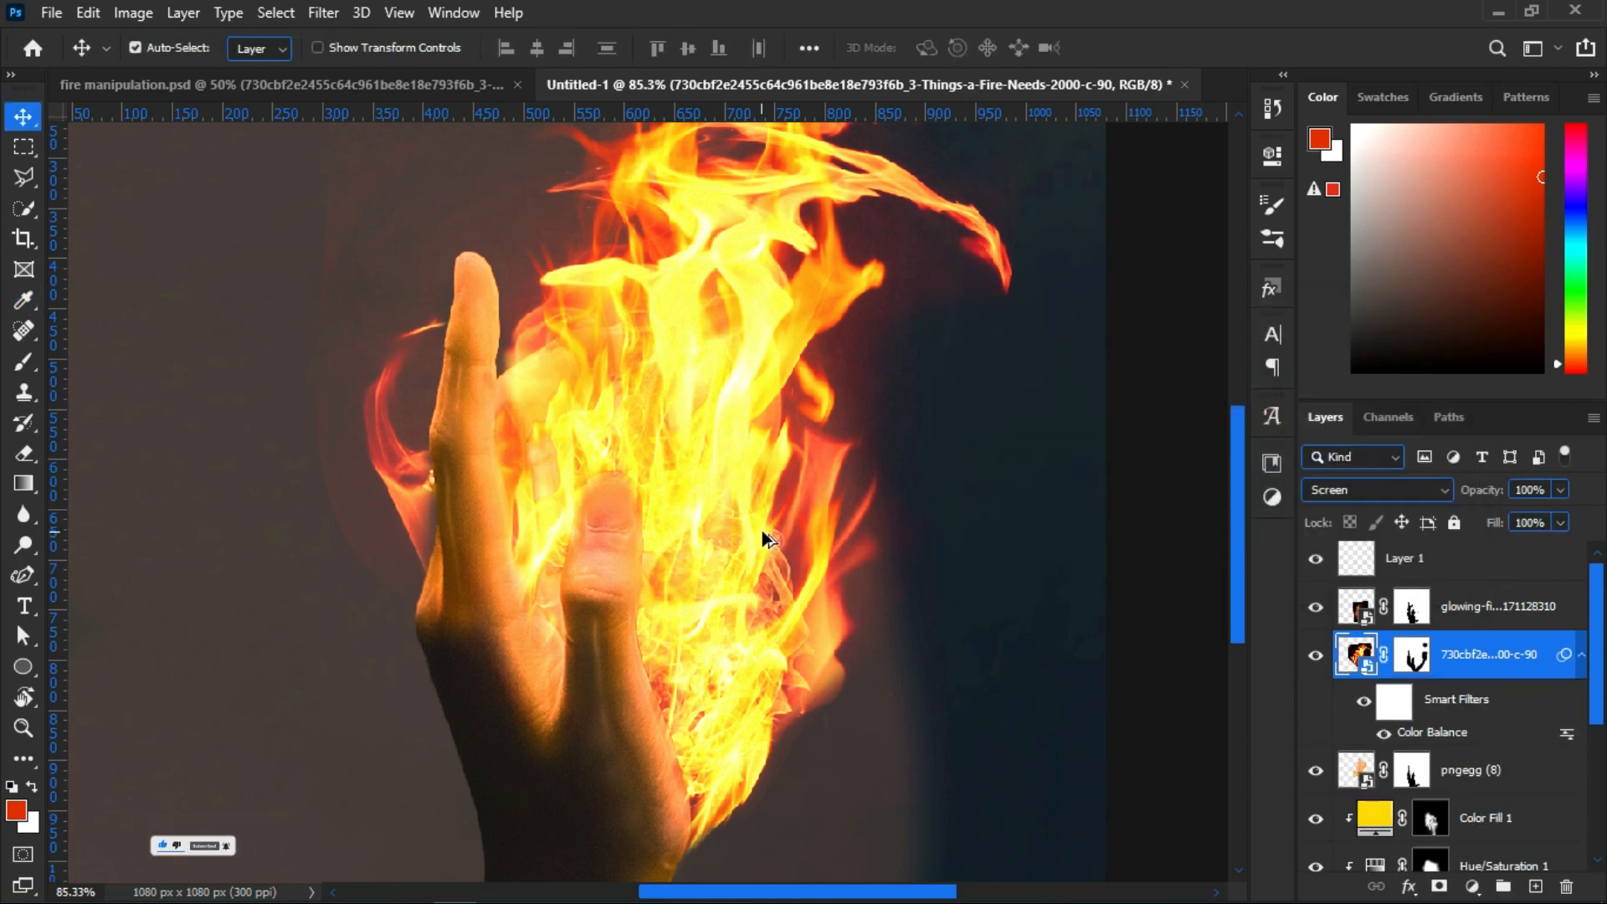
Compare the whole image with and without the flame layer's Color Balance filter
key("ctrl+0")
left_click(1377, 735)
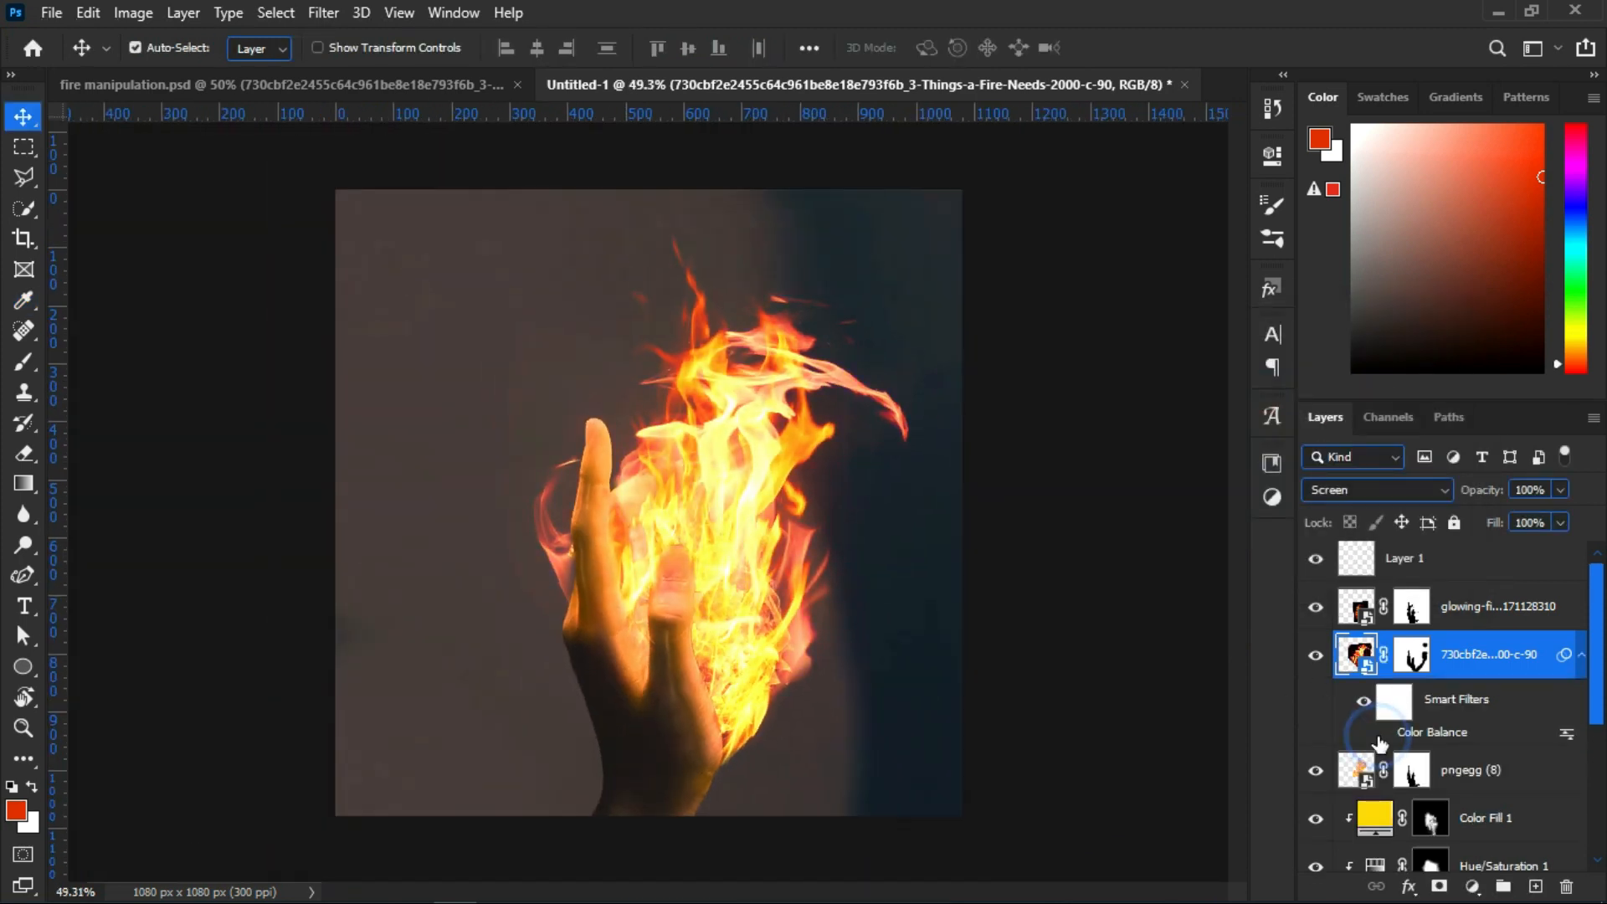
scroll(800, 665, "up", 1)
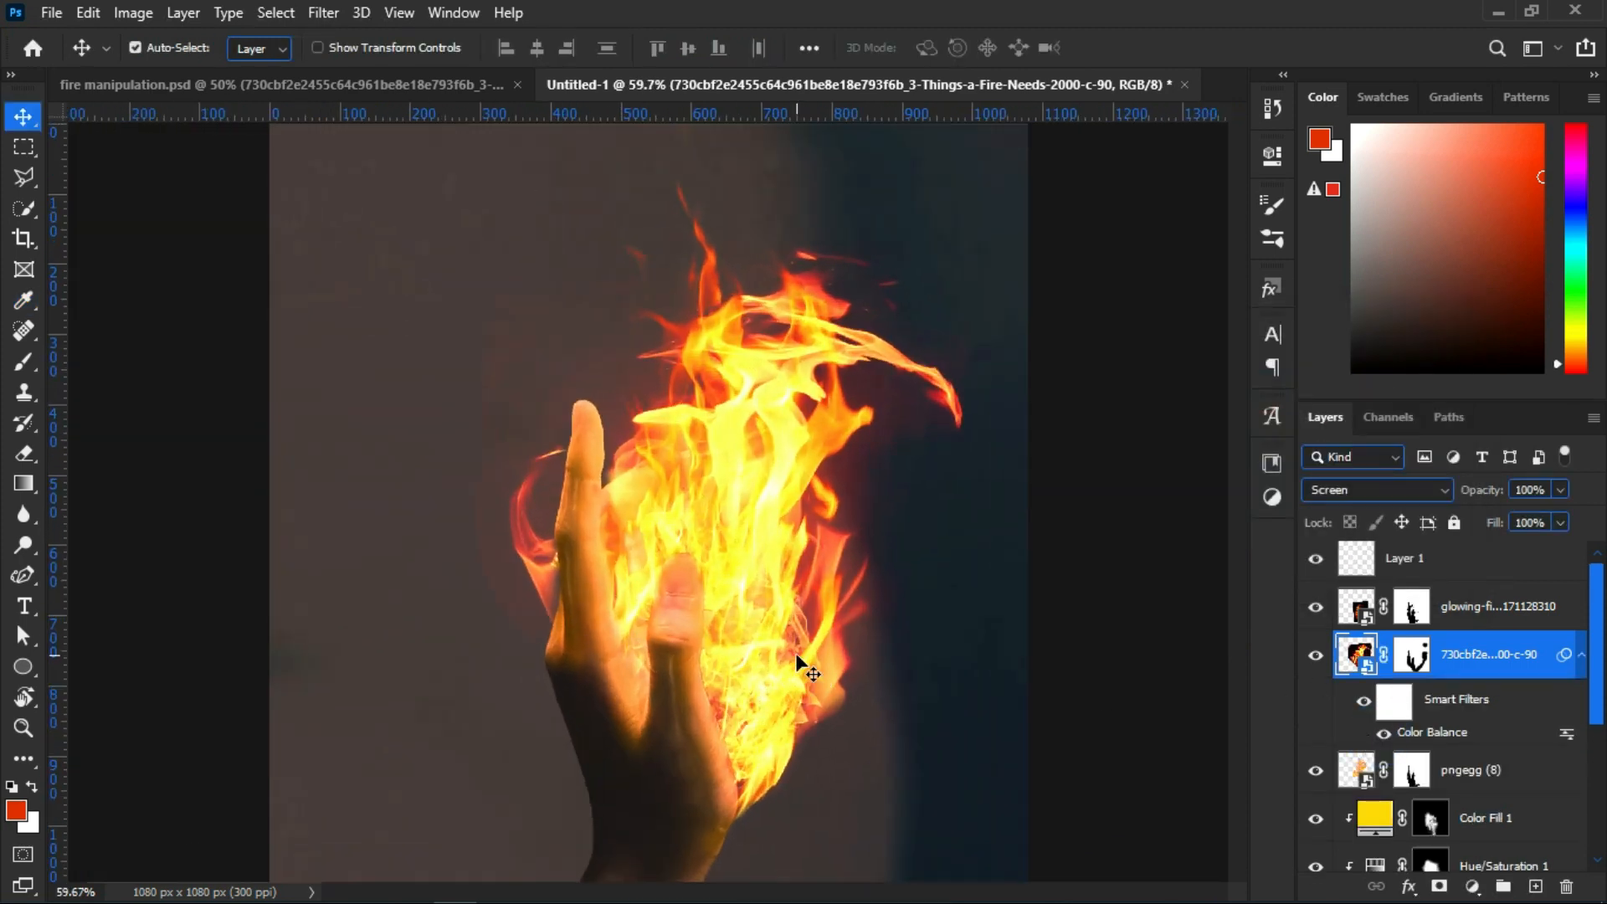
left_click(1582, 654)
Apply a Motion Blur to the pngegg (8) layer with an 86° angle and a 28-pixel distance
left_click(1506, 720)
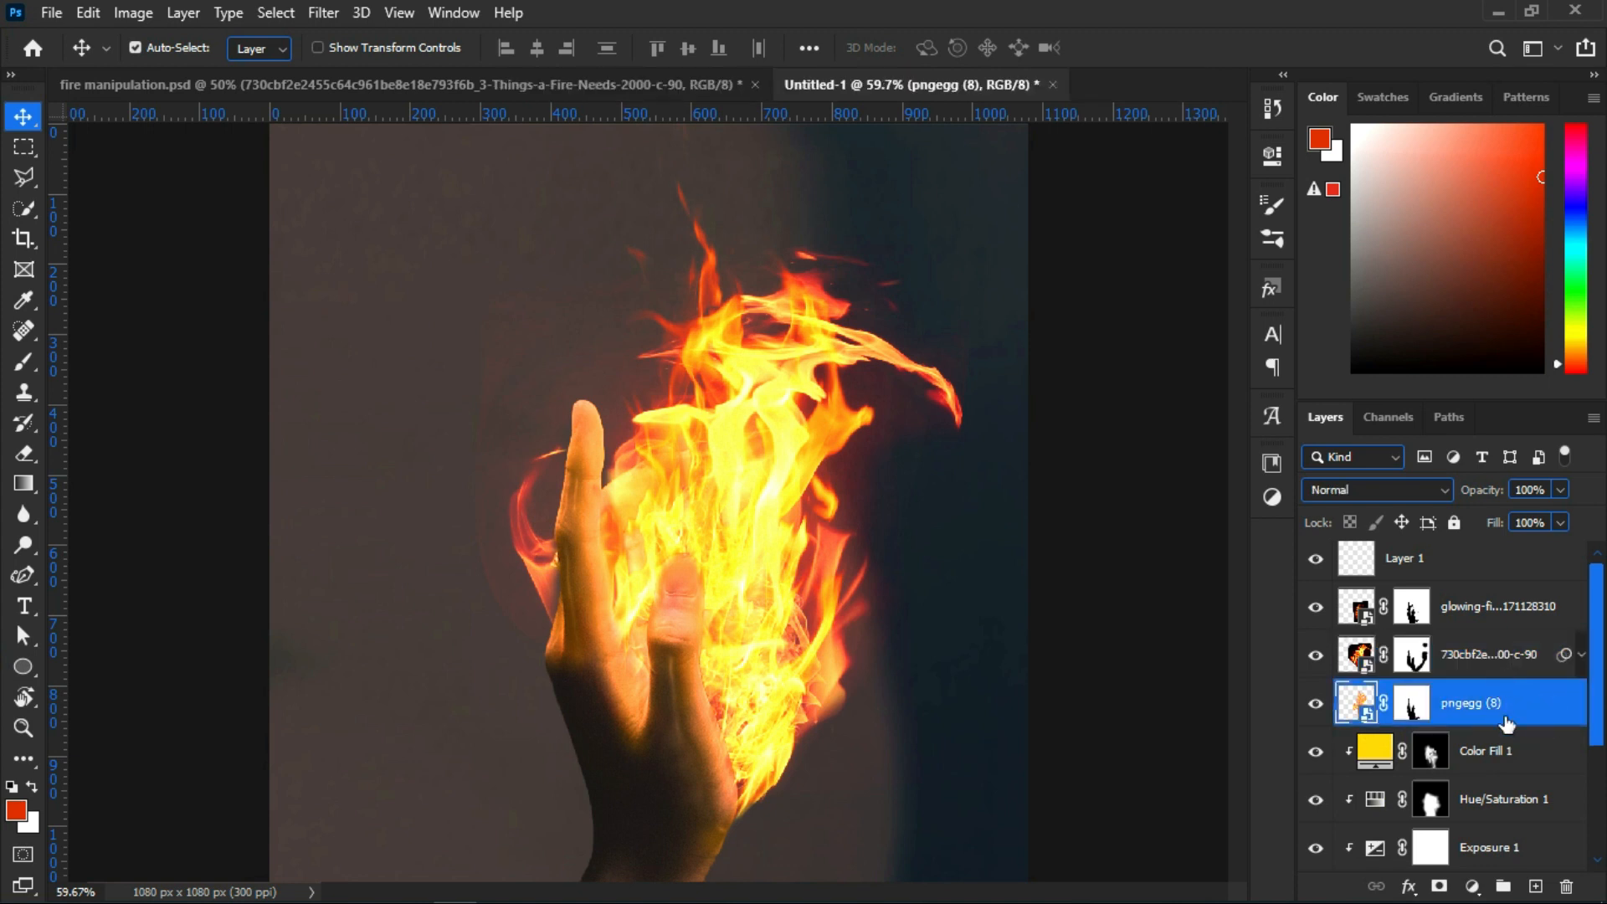
left_click(344, 14)
mouse_move(369, 269)
left_click(665, 413)
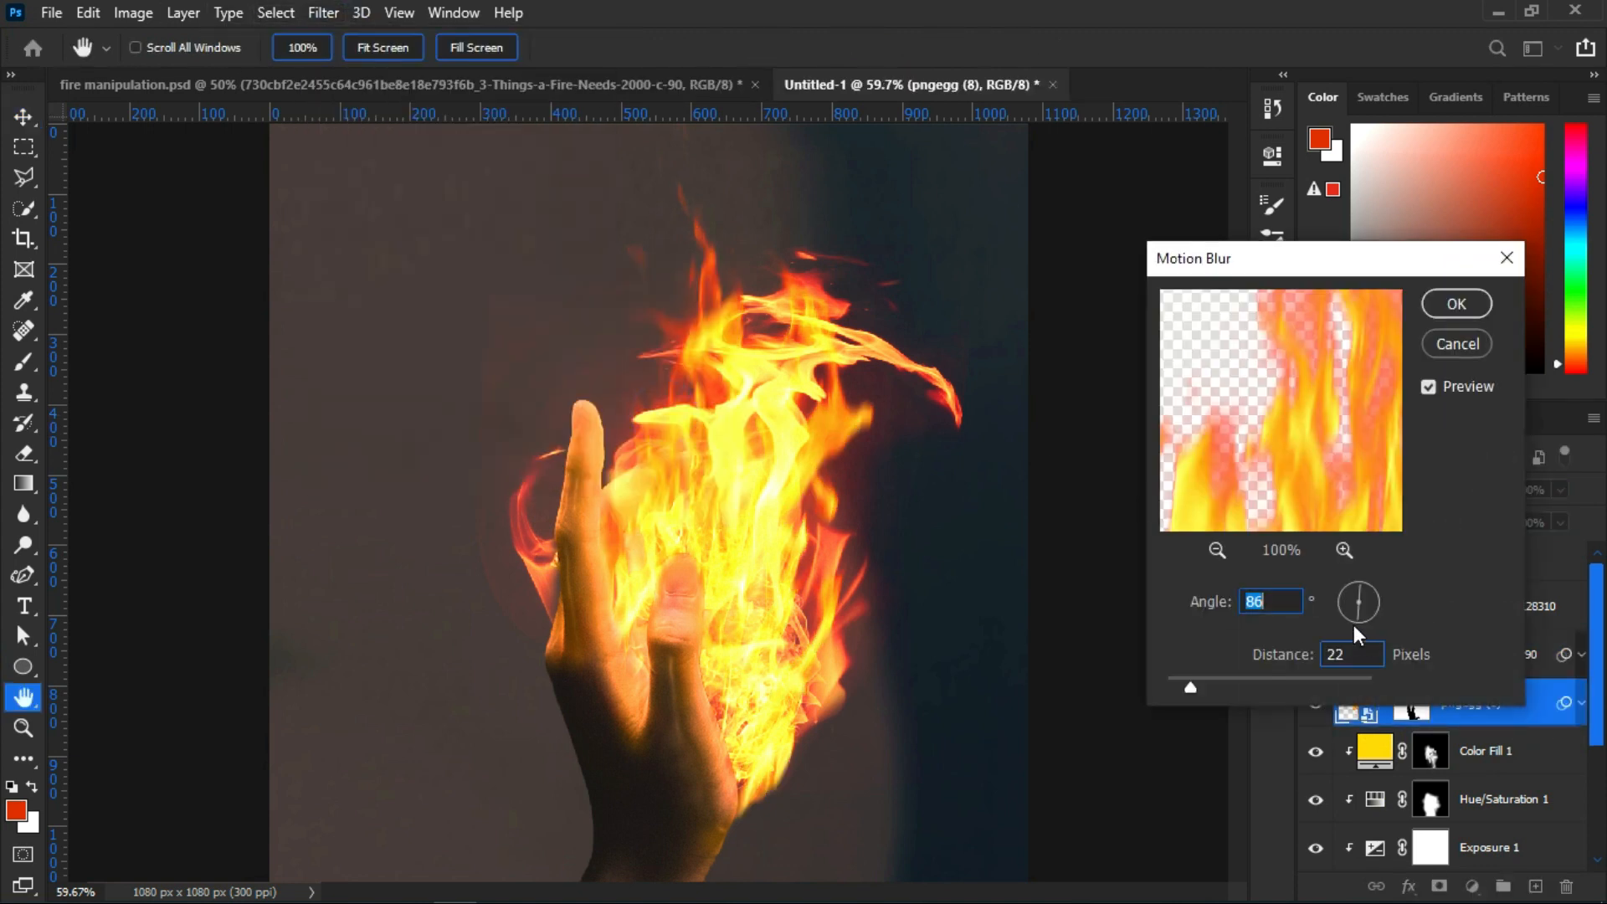
left_click_drag(1192, 686, 1198, 687)
left_click(1426, 387)
left_click(1426, 388)
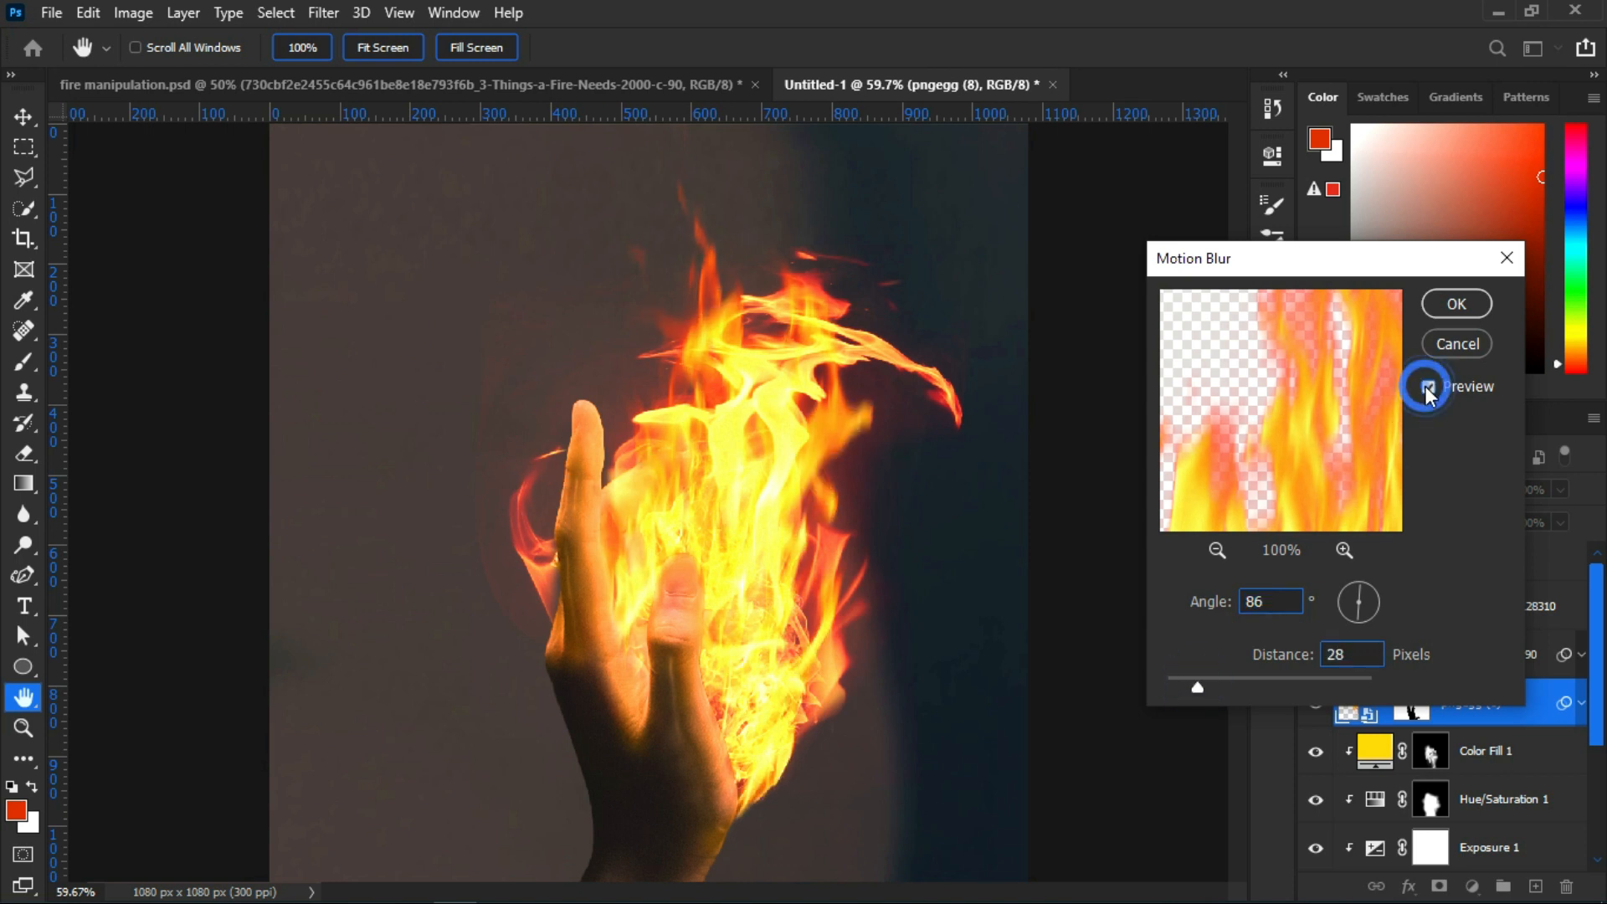
left_click(1437, 308)
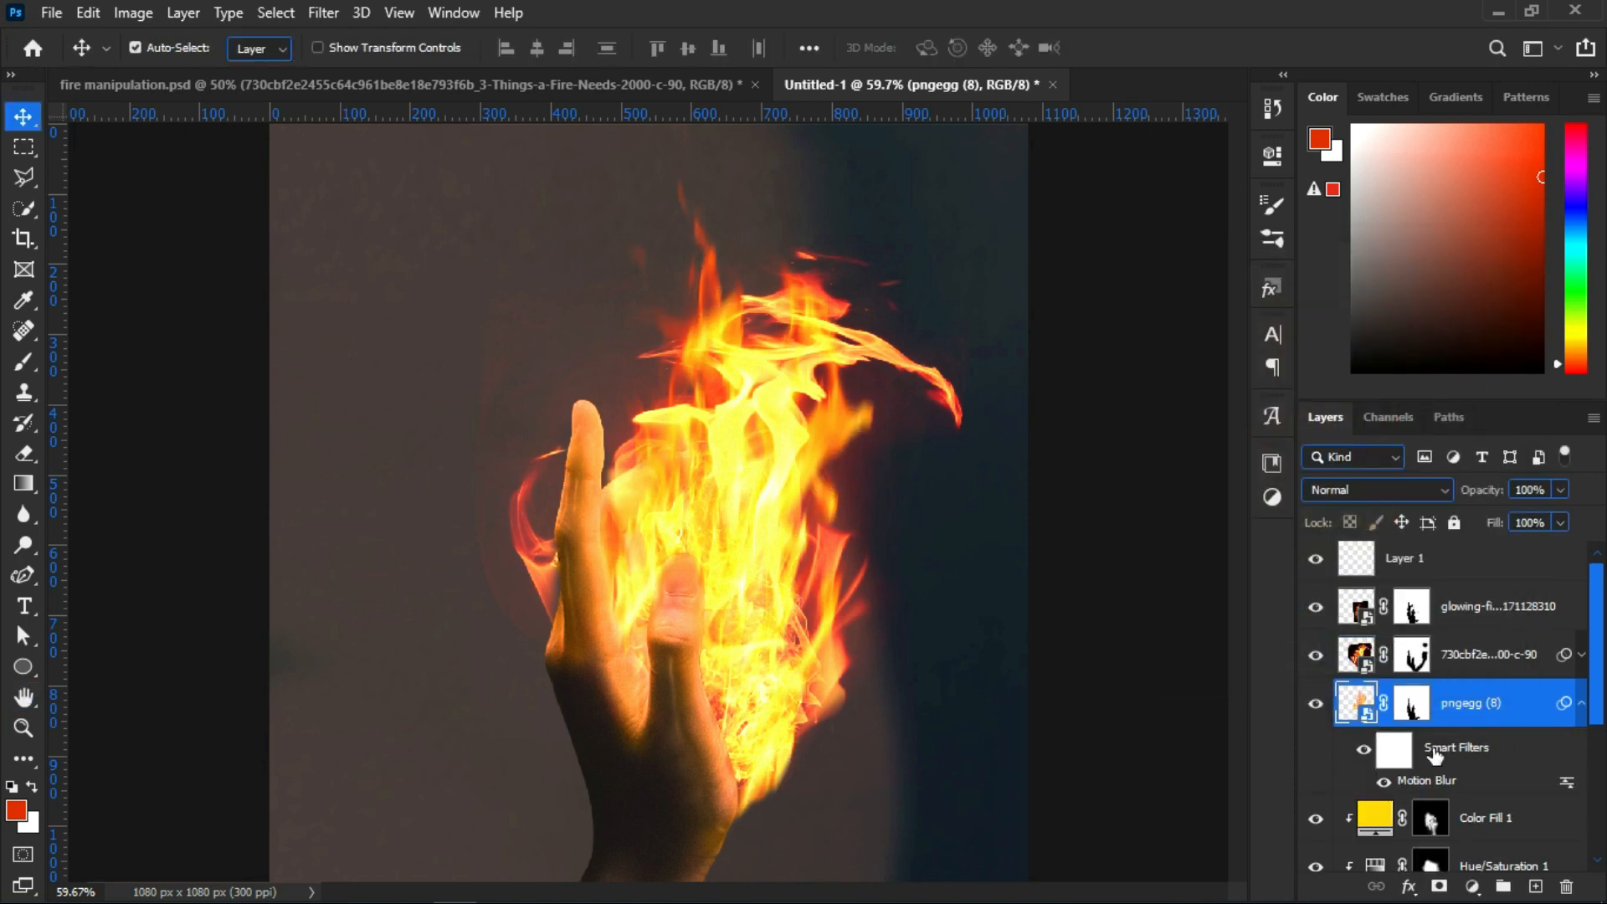
Try a yellow Inner Glow on the pngegg (8) layer at 49% opacity, 92 px size and 70% range, and switch it off
double_click(1537, 723)
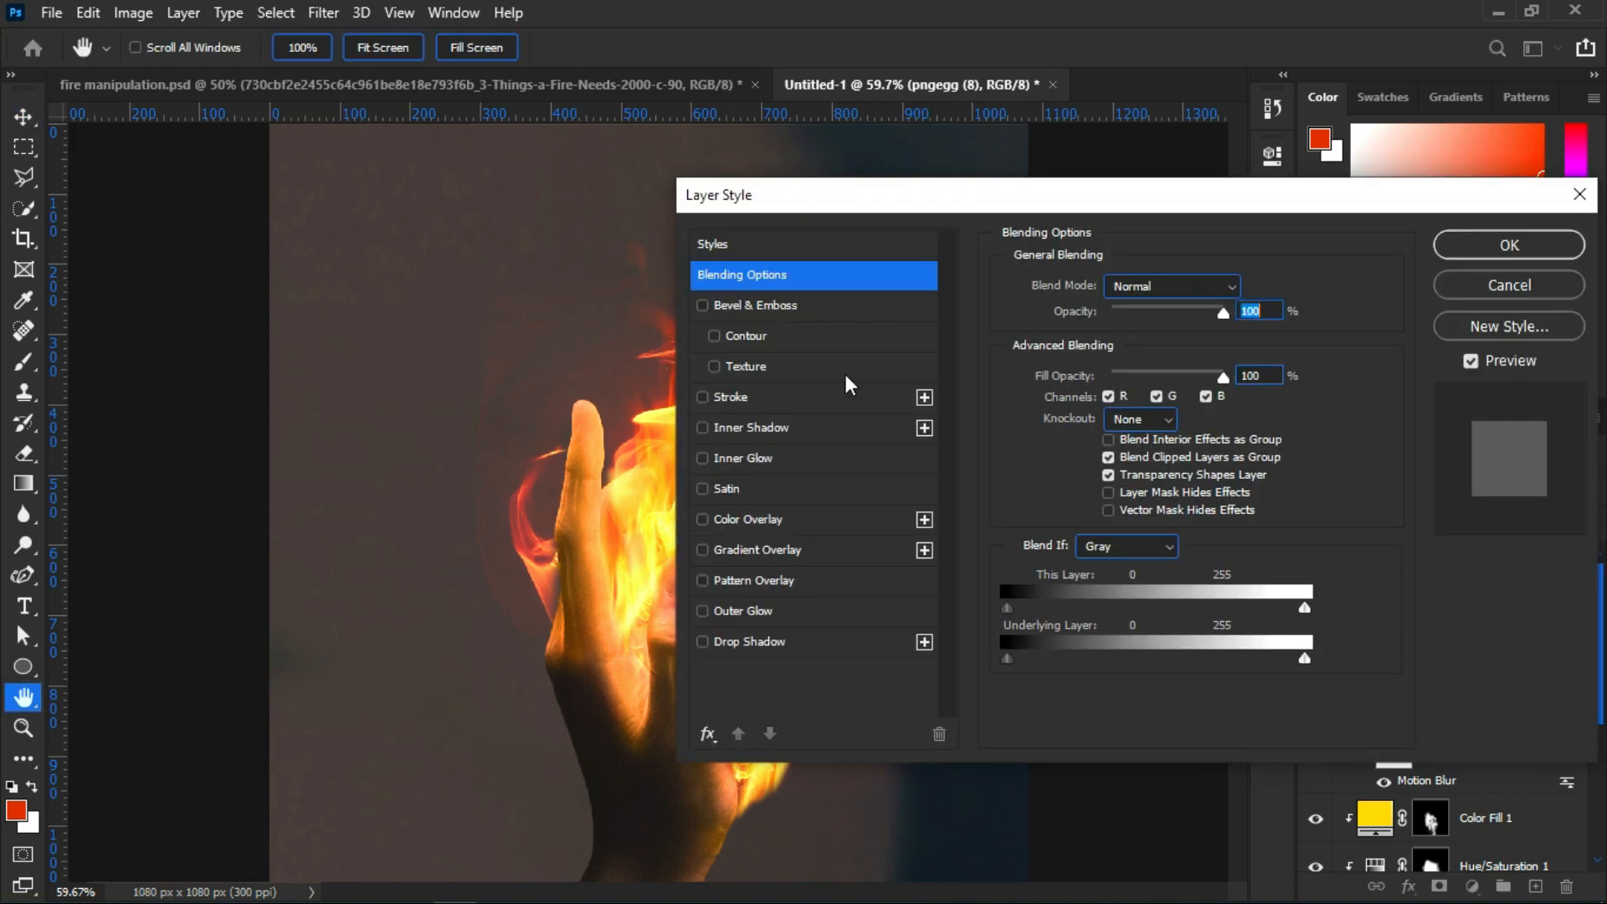
left_click(708, 458)
left_click(1230, 693)
left_click_drag(1062, 205, 1367, 226)
left_click(1369, 392)
left_click(757, 497)
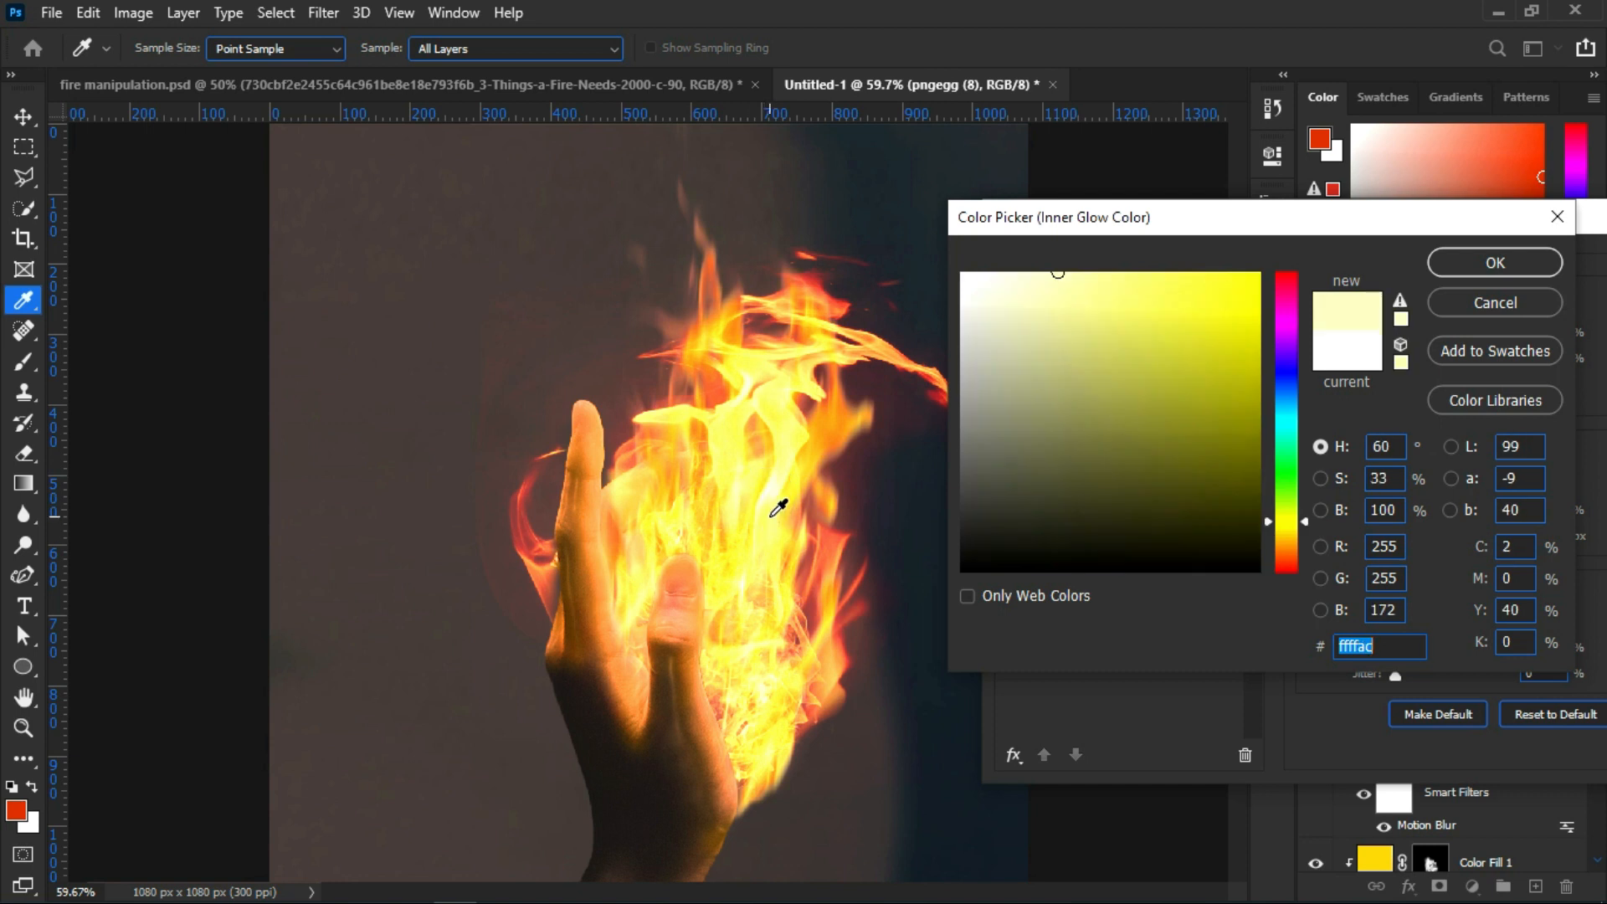
key("Return")
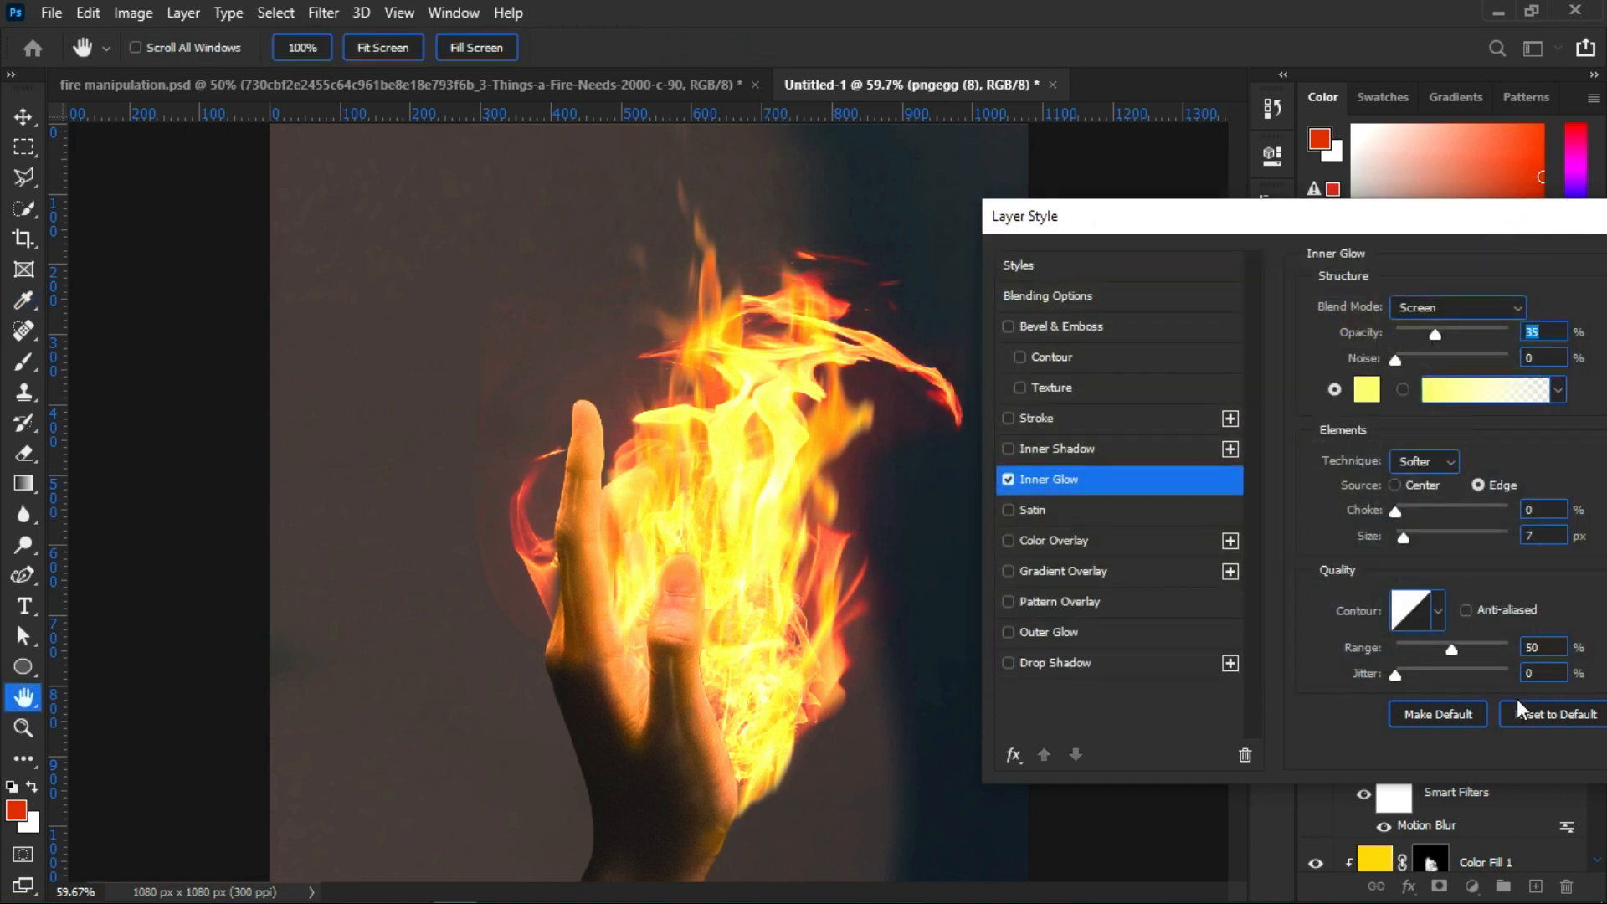
left_click_drag(1404, 536, 1436, 536)
left_click_drag(1276, 219, 1254, 310)
left_click_drag(1393, 422, 1408, 426)
left_click(958, 569)
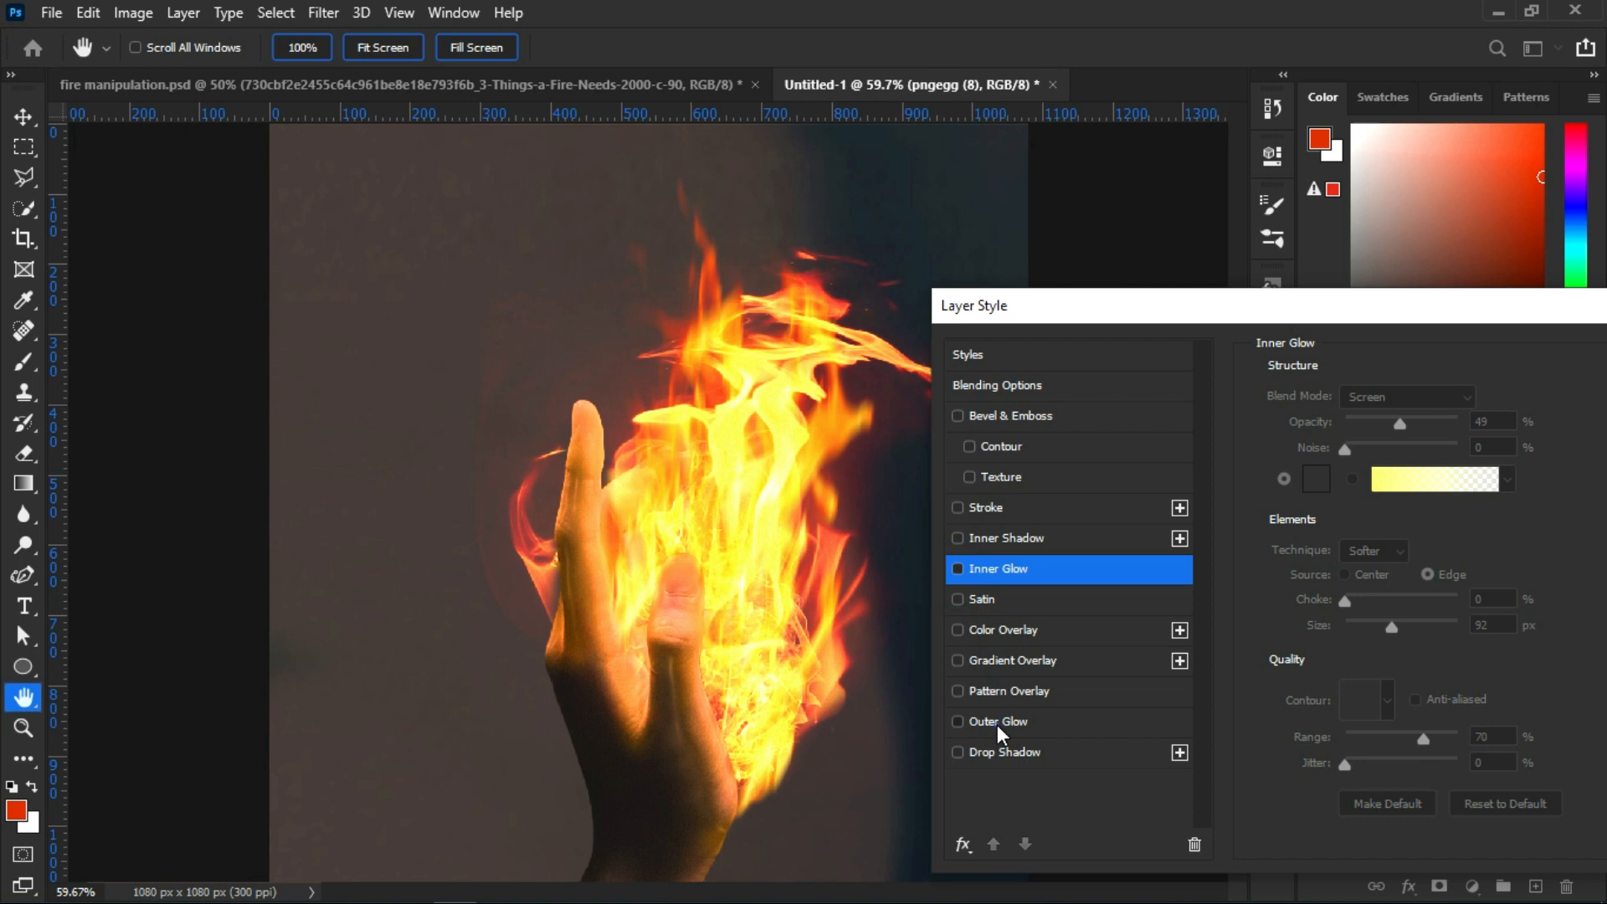
Enable an Outer Glow on the pngegg (8) layer in yellow ffff6a with 48% opacity, 90 px size and 64% range
left_click(997, 722)
left_click(1314, 480)
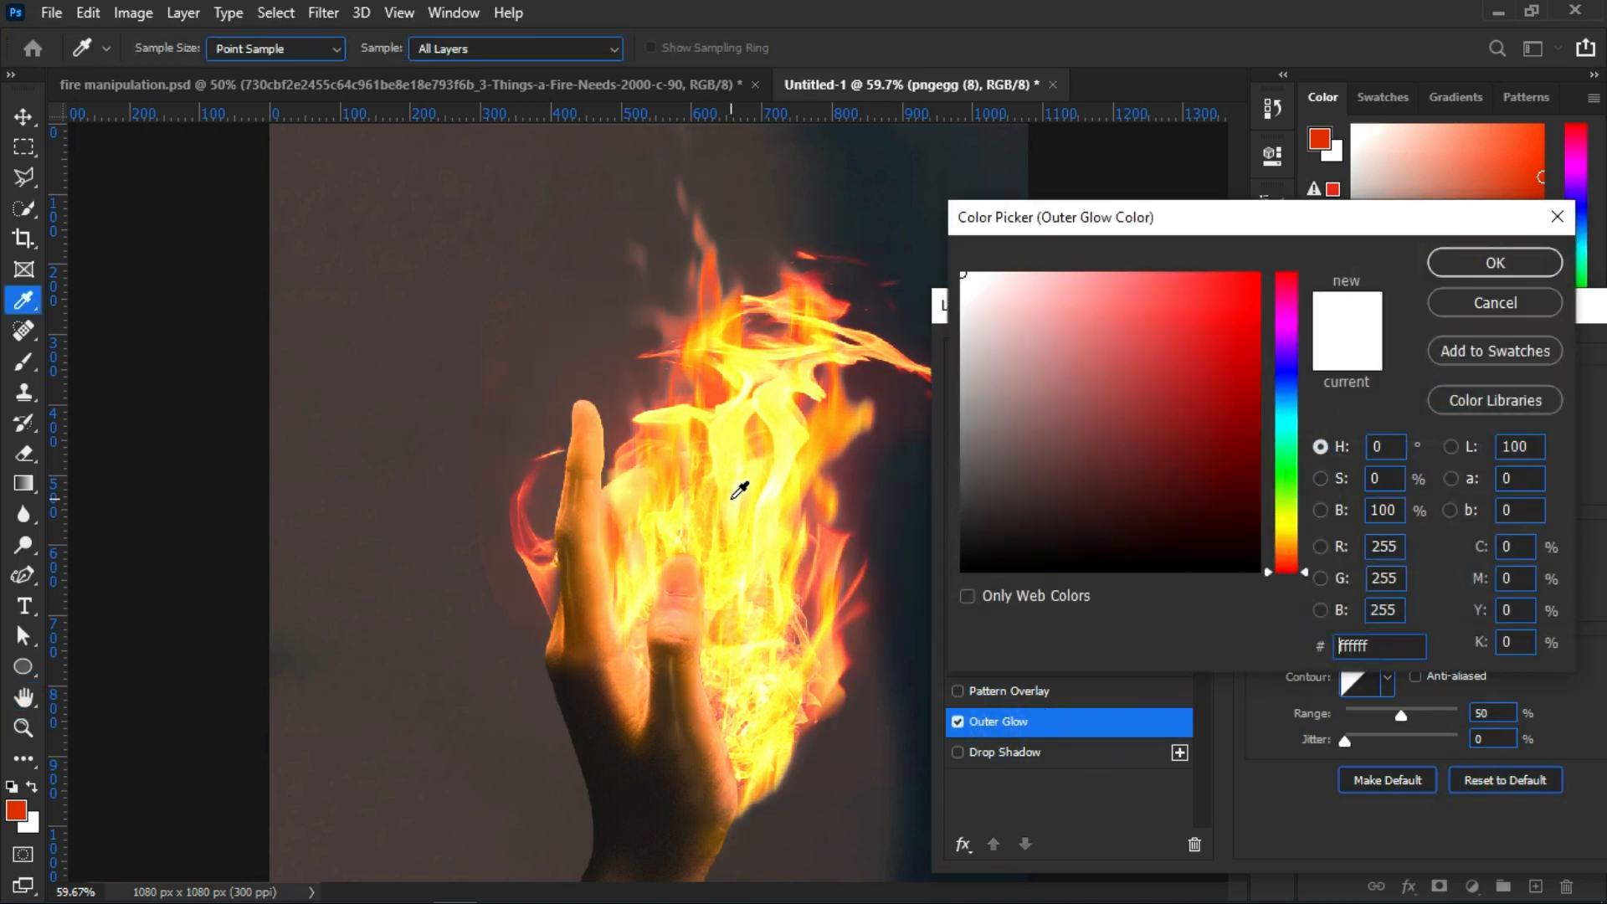
left_click(738, 489)
left_click(769, 561)
left_click(775, 584)
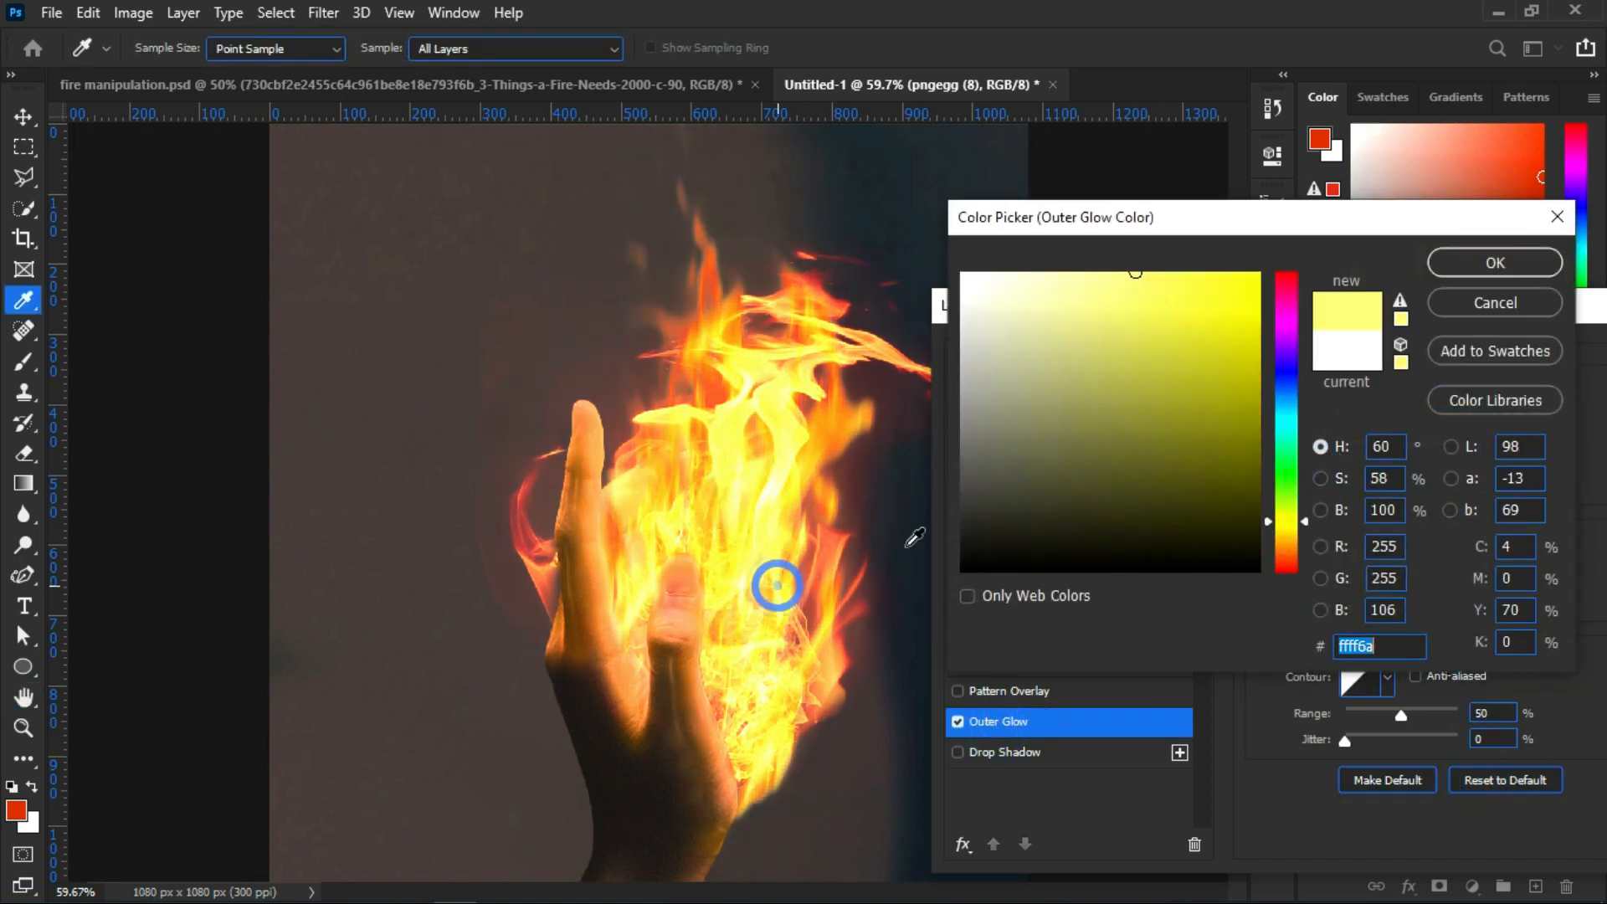
left_click(1473, 262)
left_click_drag(1385, 422, 1400, 419)
left_click_drag(1353, 603, 1391, 601)
left_click_drag(1405, 714, 1416, 720)
Change the Outer Glow colour to a more saturated yellow, trying samples from the hand and flames
left_click(1316, 479)
left_click_drag(754, 643, 695, 663)
left_click(605, 561)
left_click(606, 579)
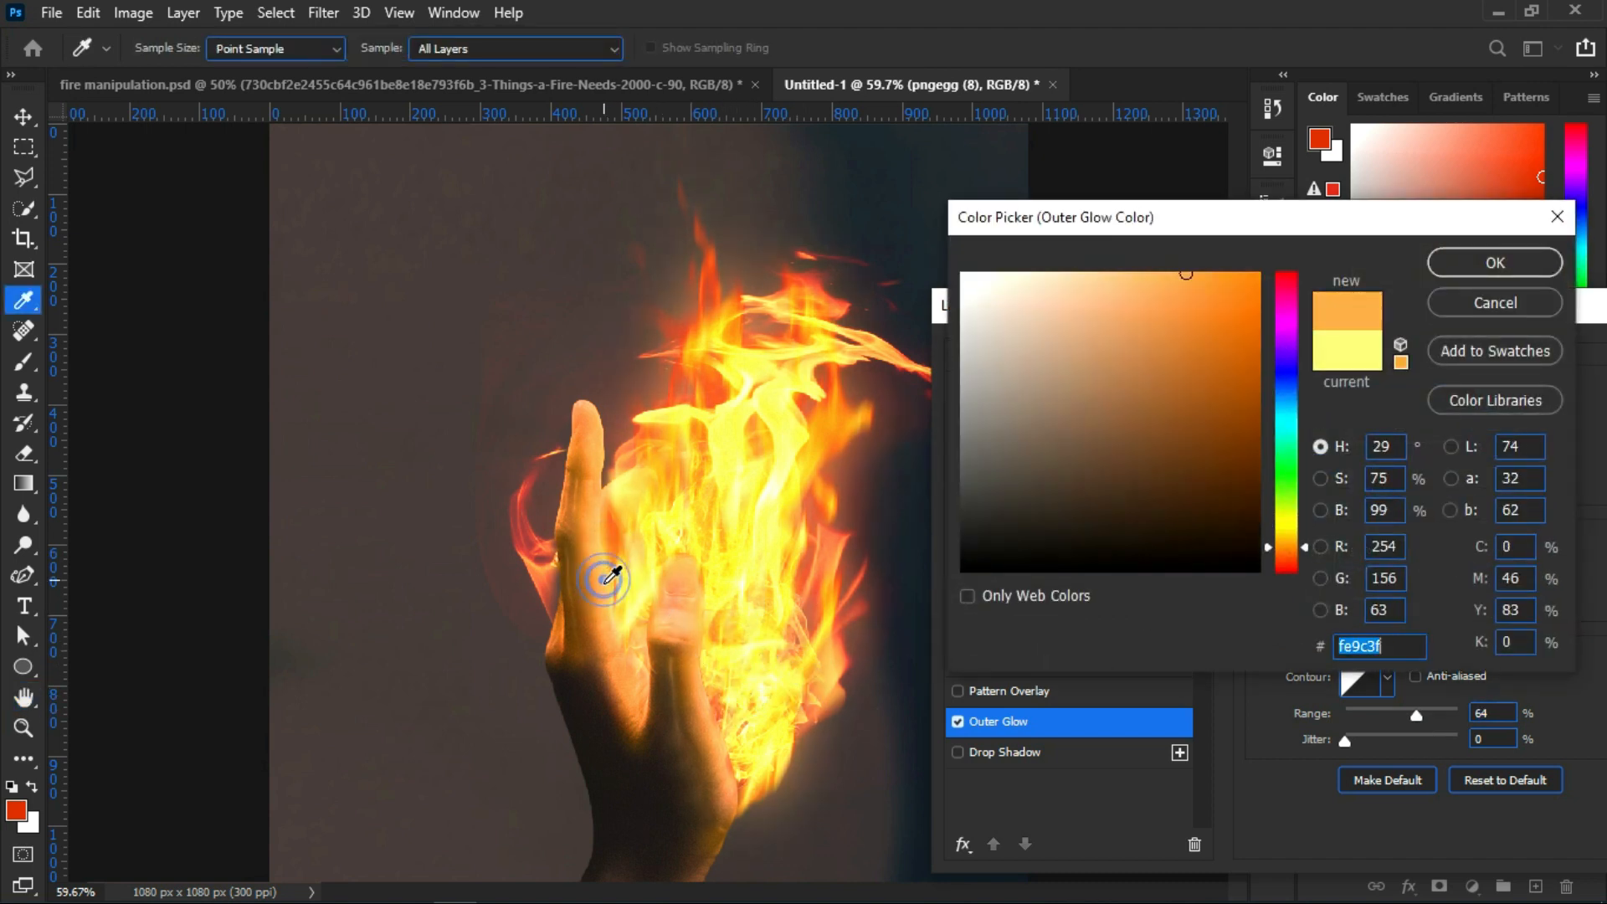
left_click(626, 612)
left_click_drag(623, 598, 805, 700)
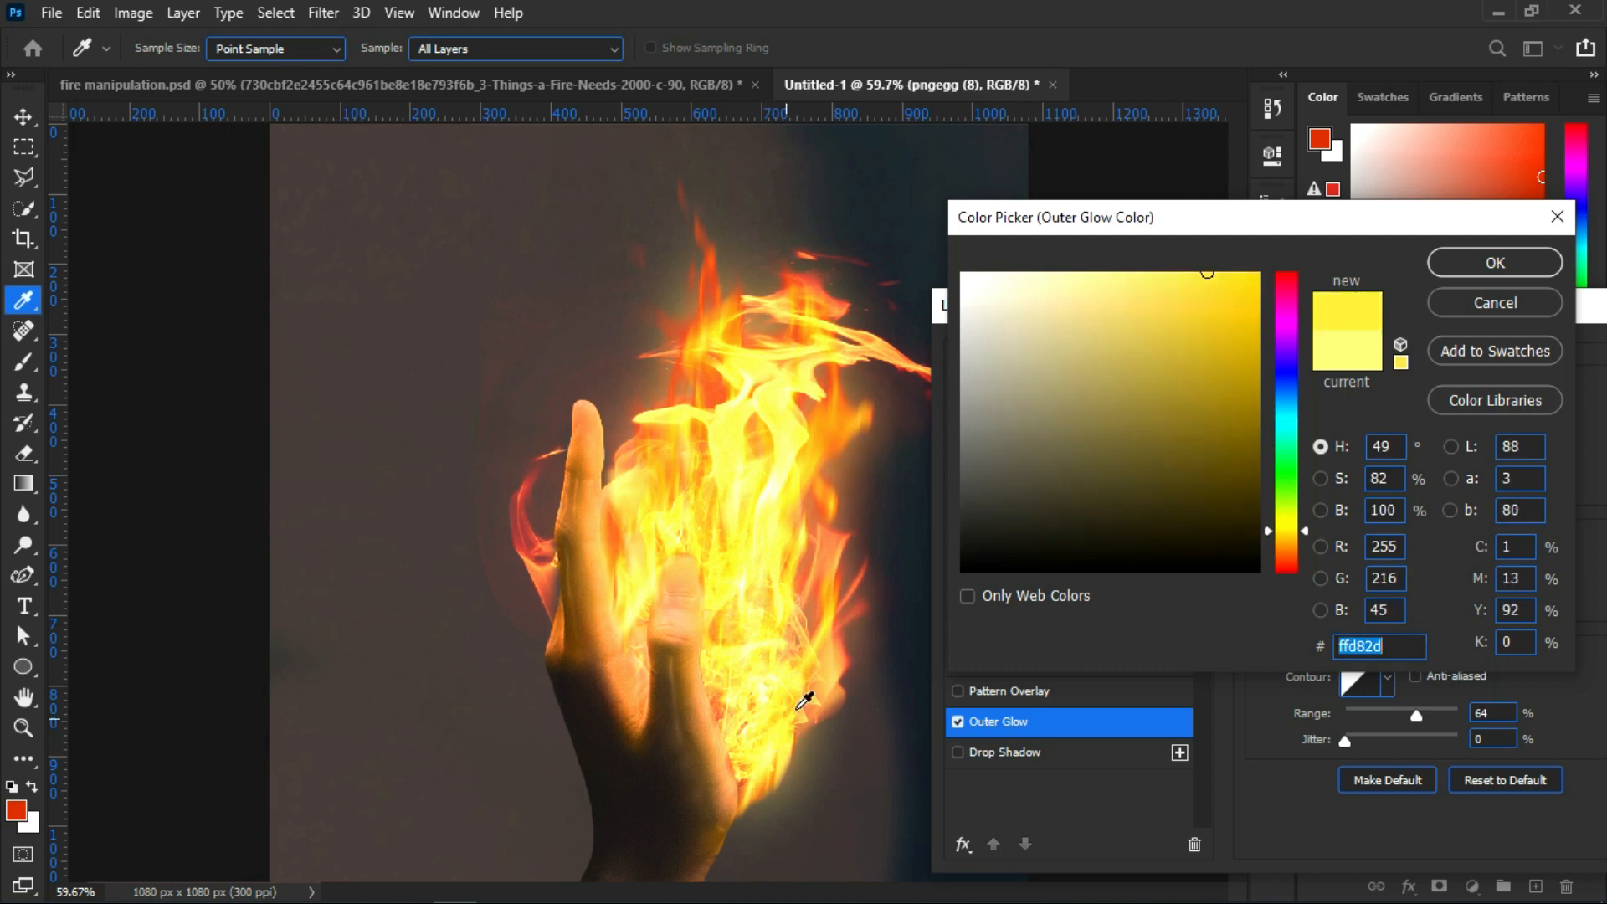
left_click(1228, 274)
left_click(1495, 262)
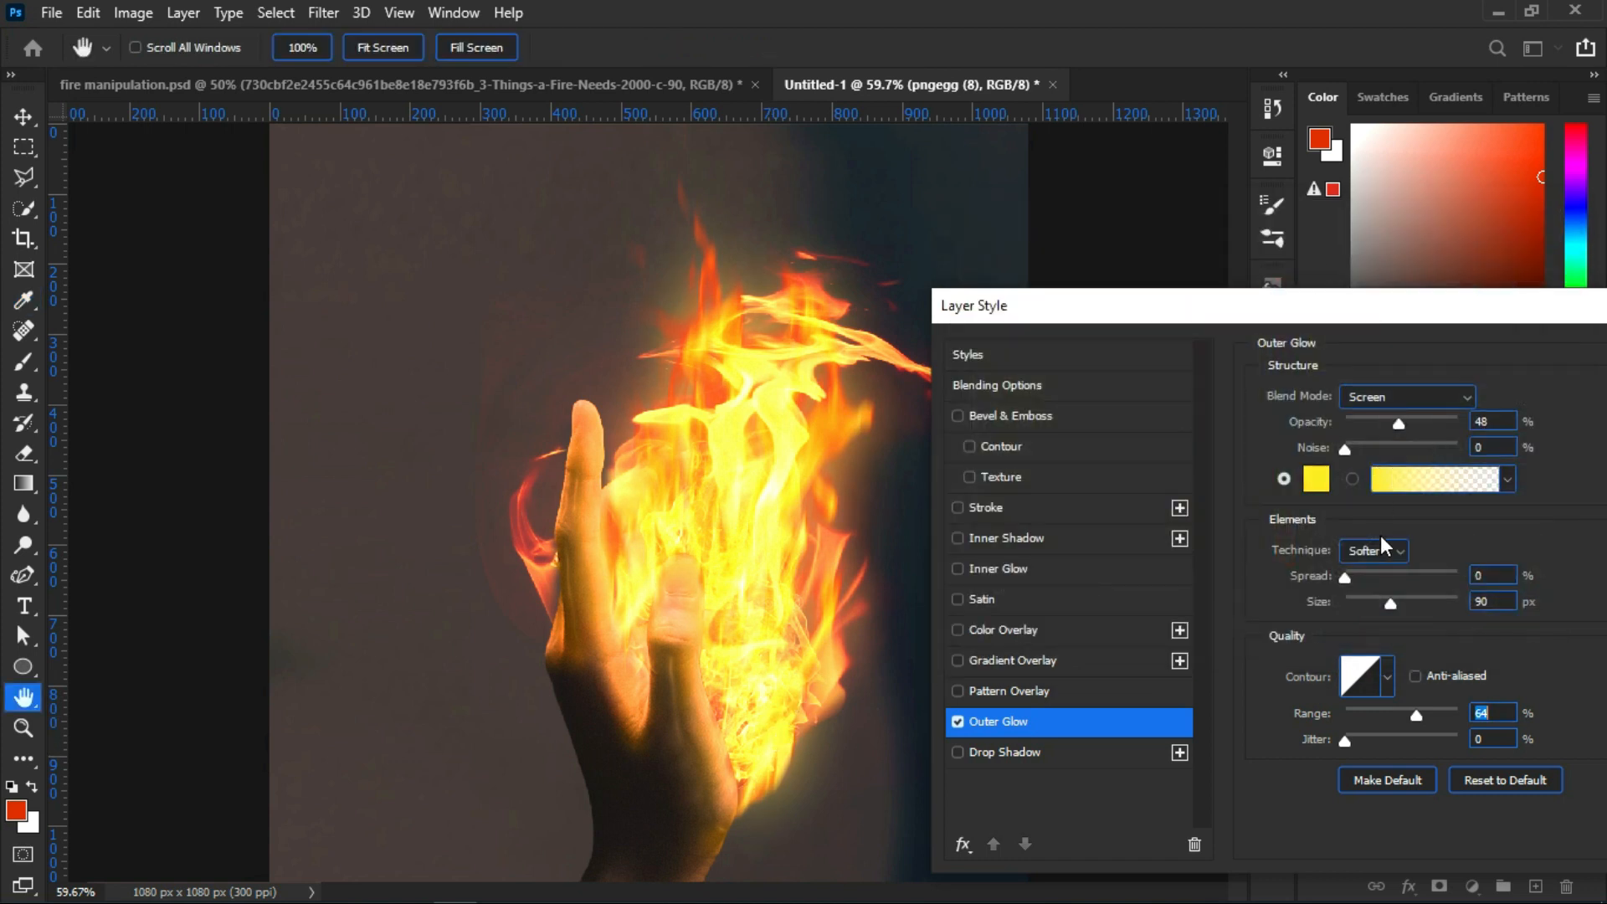
Set the Outer Glow to 42% opacity, 81 px size and 49% range
mouse_move(1409, 418)
left_mouse_down()
mouse_move(1379, 422)
mouse_move(1393, 429)
left_mouse_up()
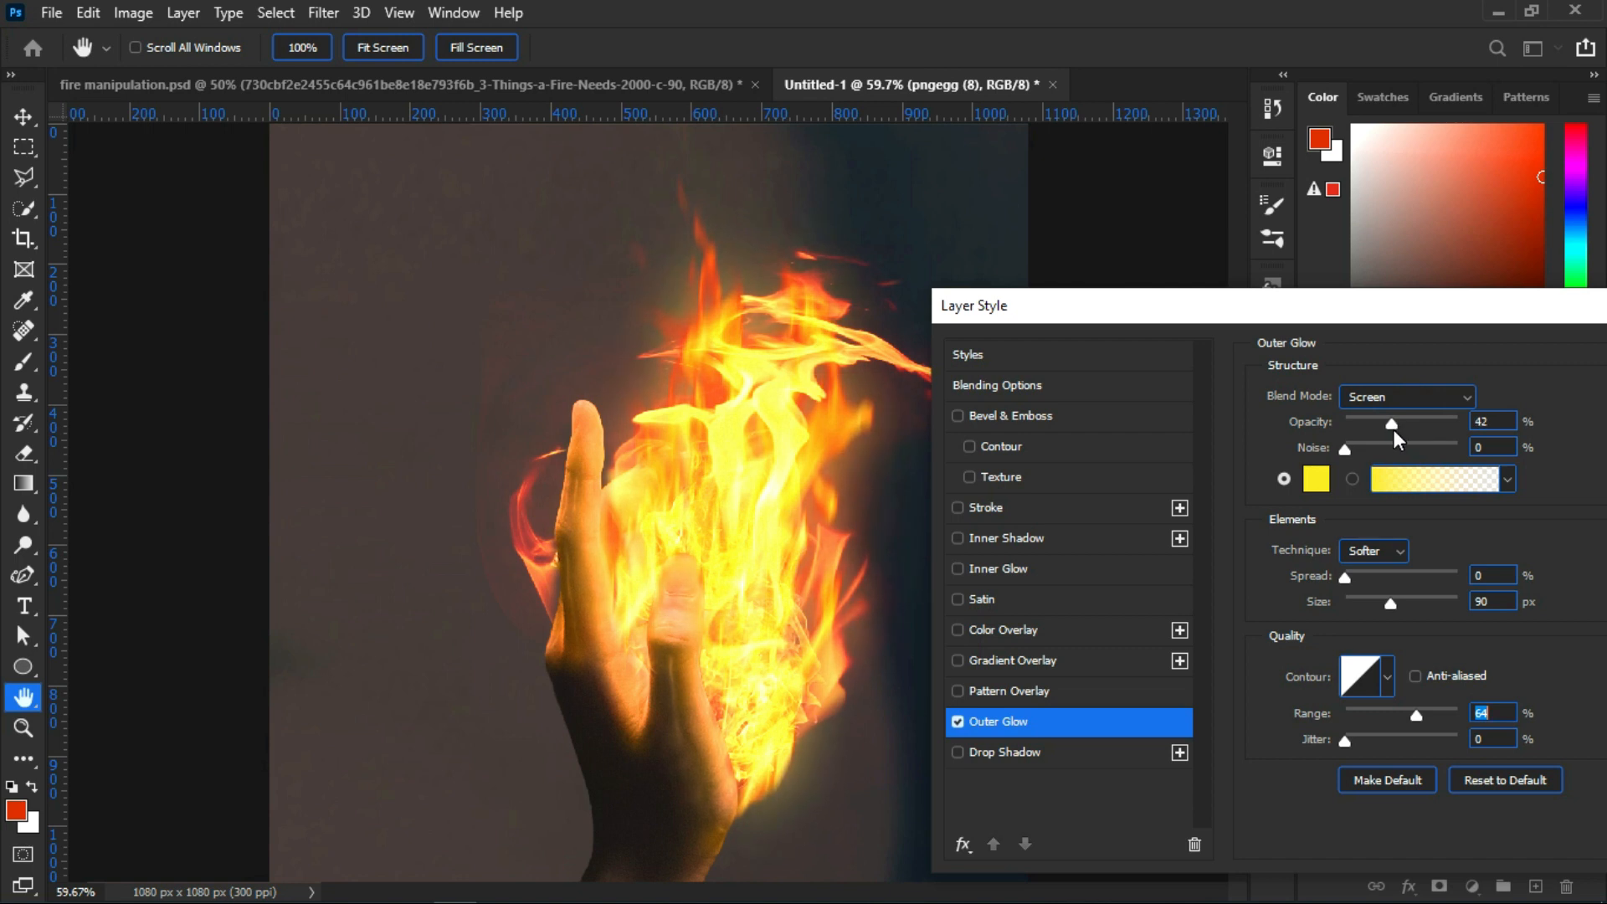
mouse_move(1394, 601)
left_mouse_down()
mouse_move(1364, 601)
mouse_move(1389, 596)
left_mouse_up()
left_click_drag(1415, 711, 1401, 706)
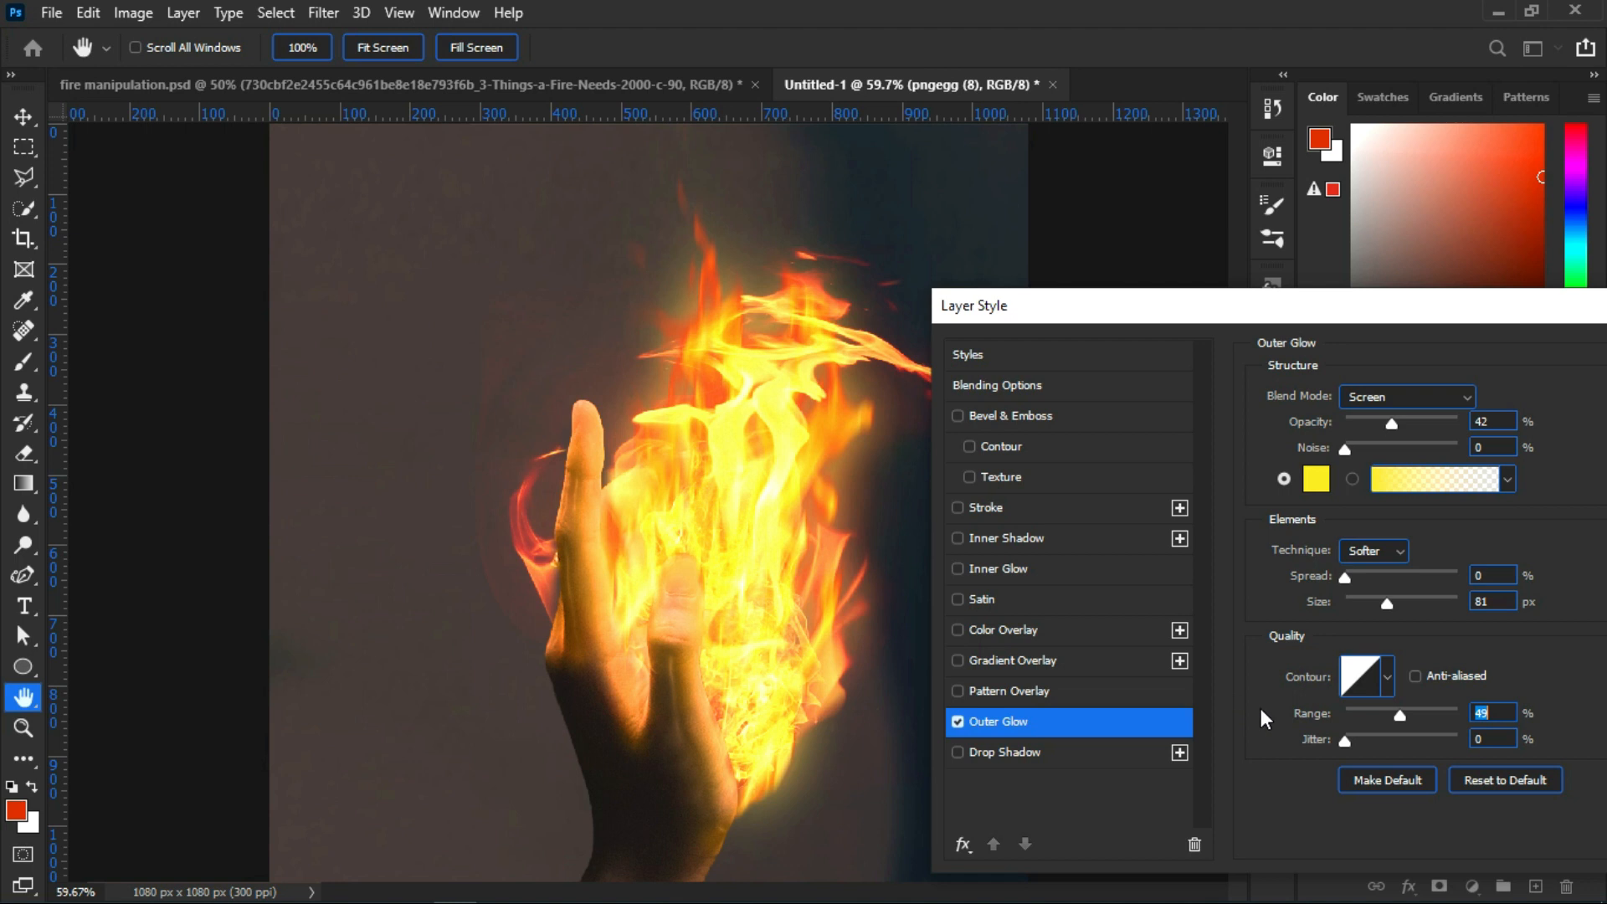
Reset the Outer Glow to defaults and apply it in golden yellow sampled from the flame, with 48% opacity, 84 px size and 72% range
left_click(1493, 786)
left_click(1316, 479)
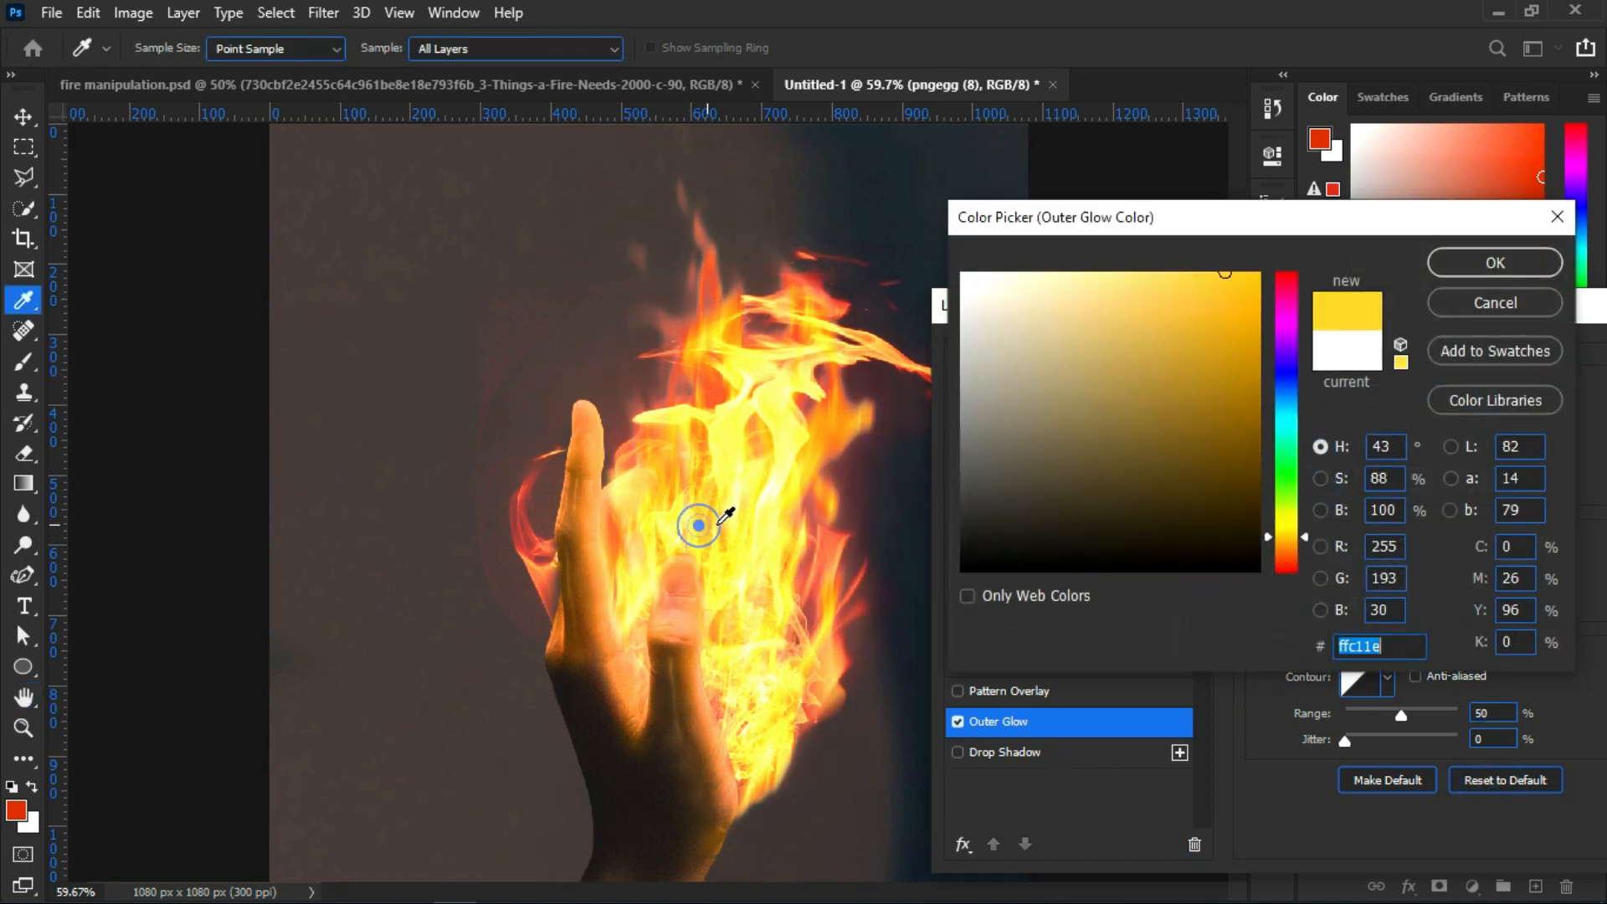
left_click(1494, 266)
left_click_drag(1378, 598, 1389, 597)
left_click_drag(1384, 427, 1403, 426)
left_click_drag(1401, 715, 1428, 715)
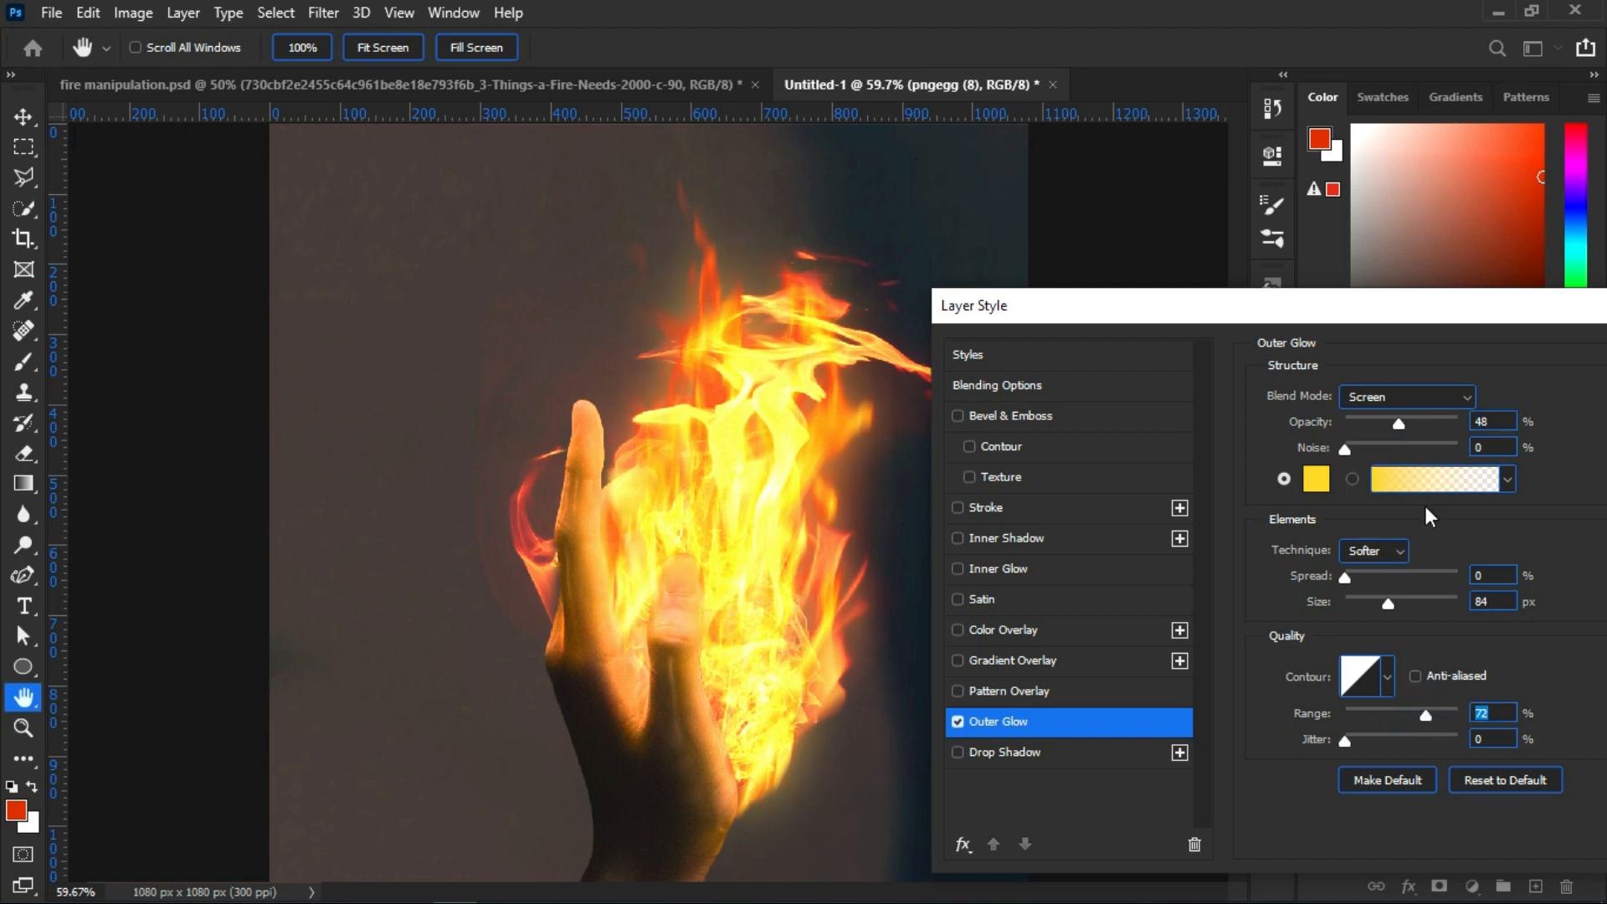
left_click_drag(1442, 311, 1280, 335)
key("Return")
Compare the flame with and without the pngegg (8) layer's effects and examine the glow around the hand
left_click(1381, 827)
left_click(1378, 827)
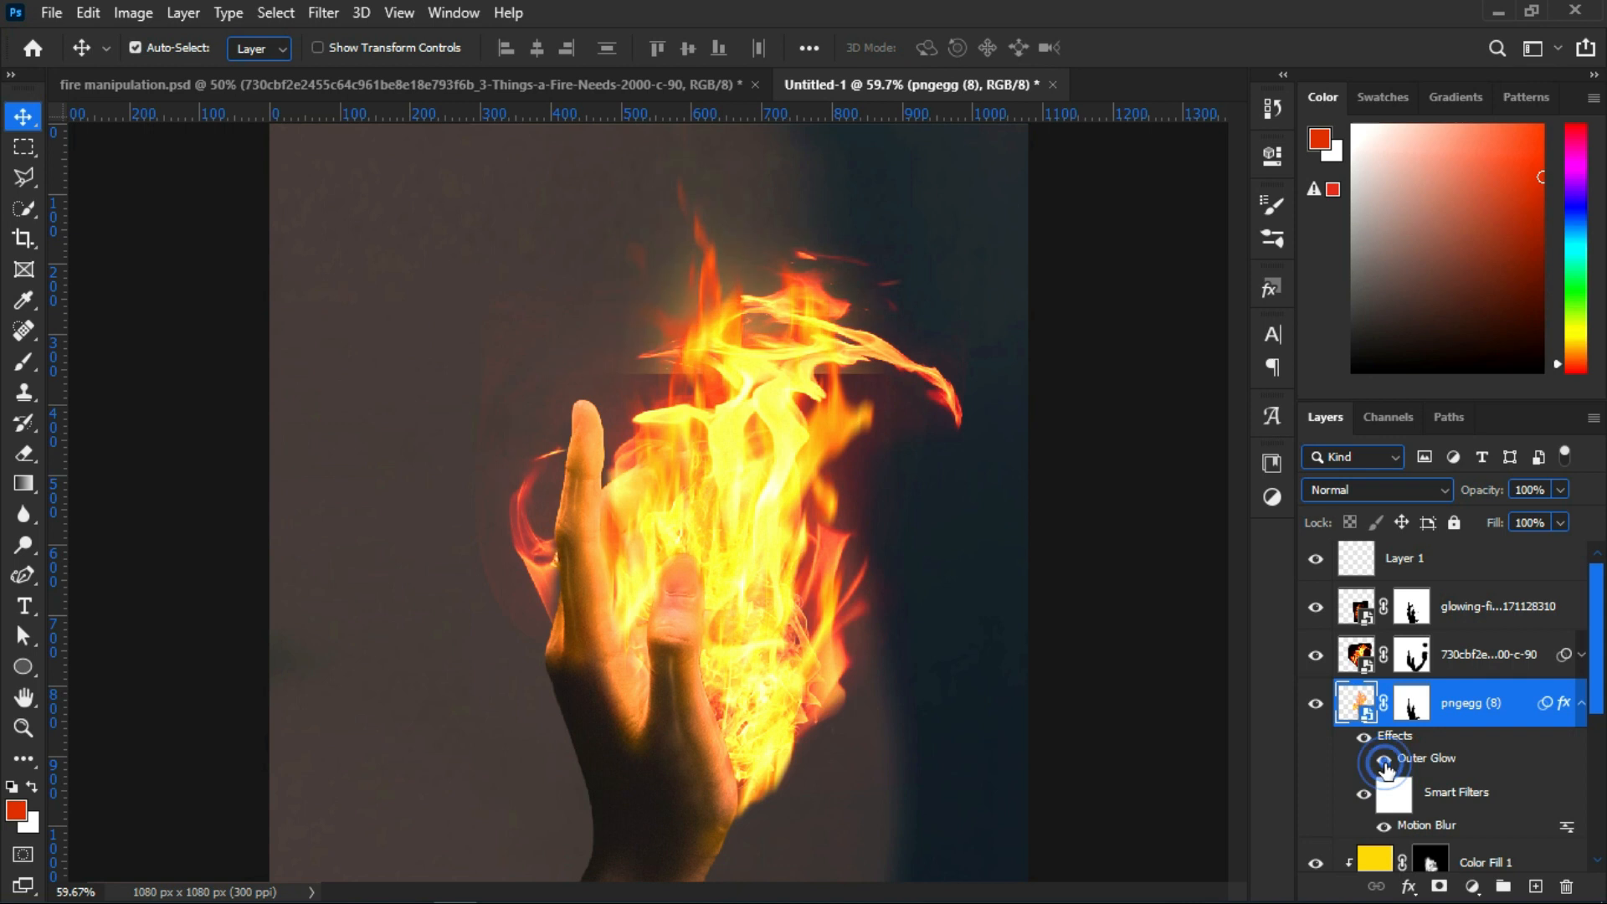
scroll(716, 750, "up", 3)
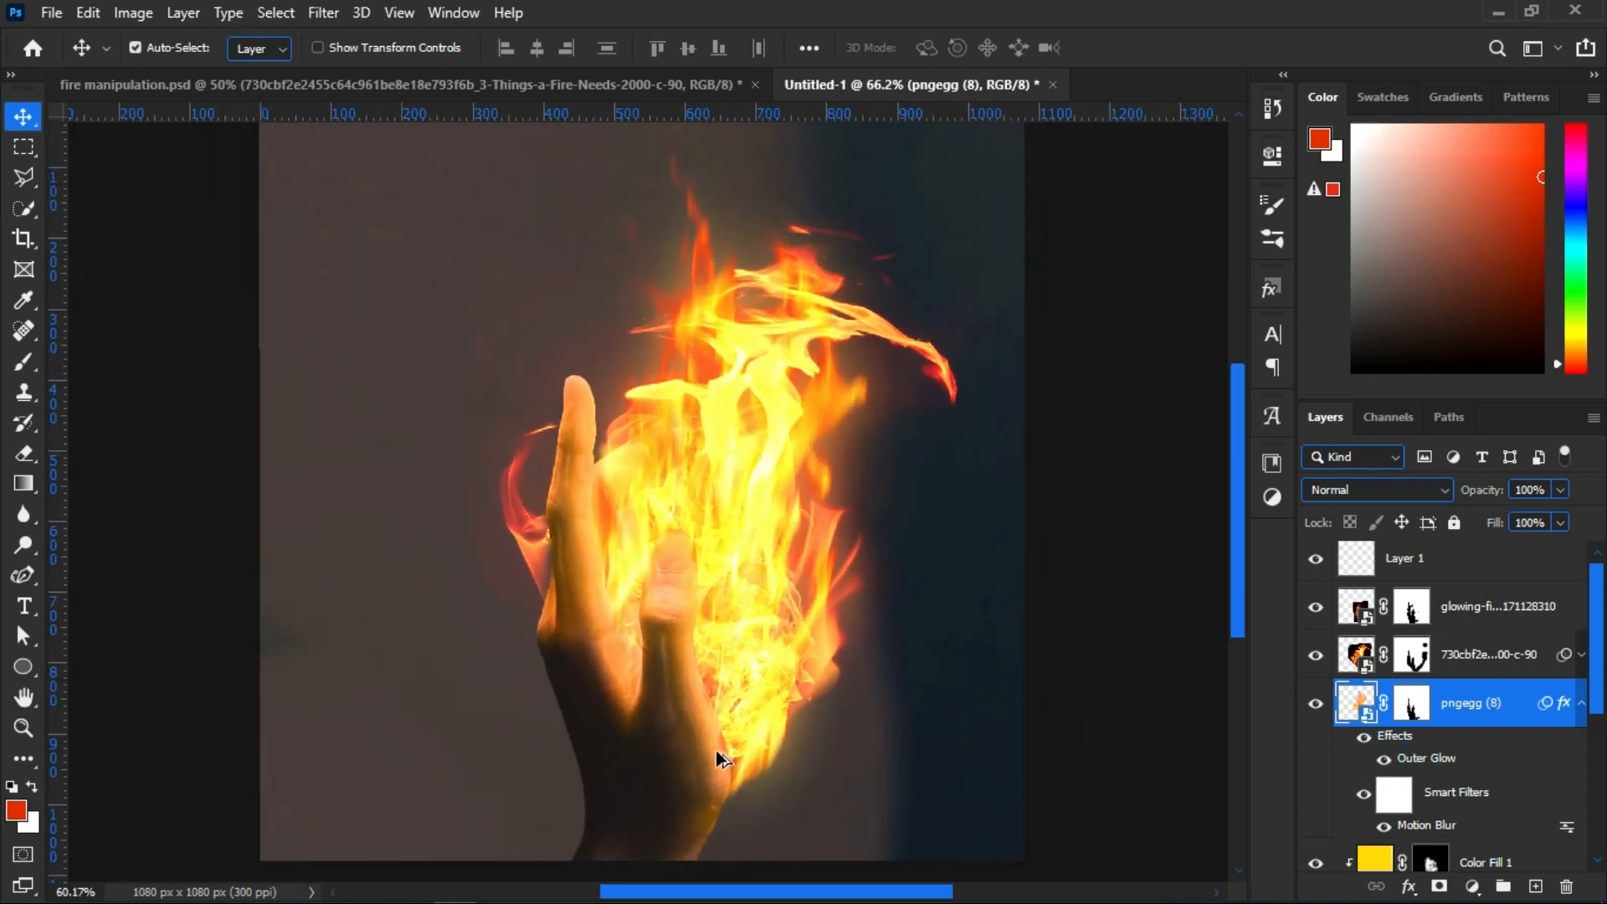
scroll(716, 750, "down", 2)
left_click(1581, 703)
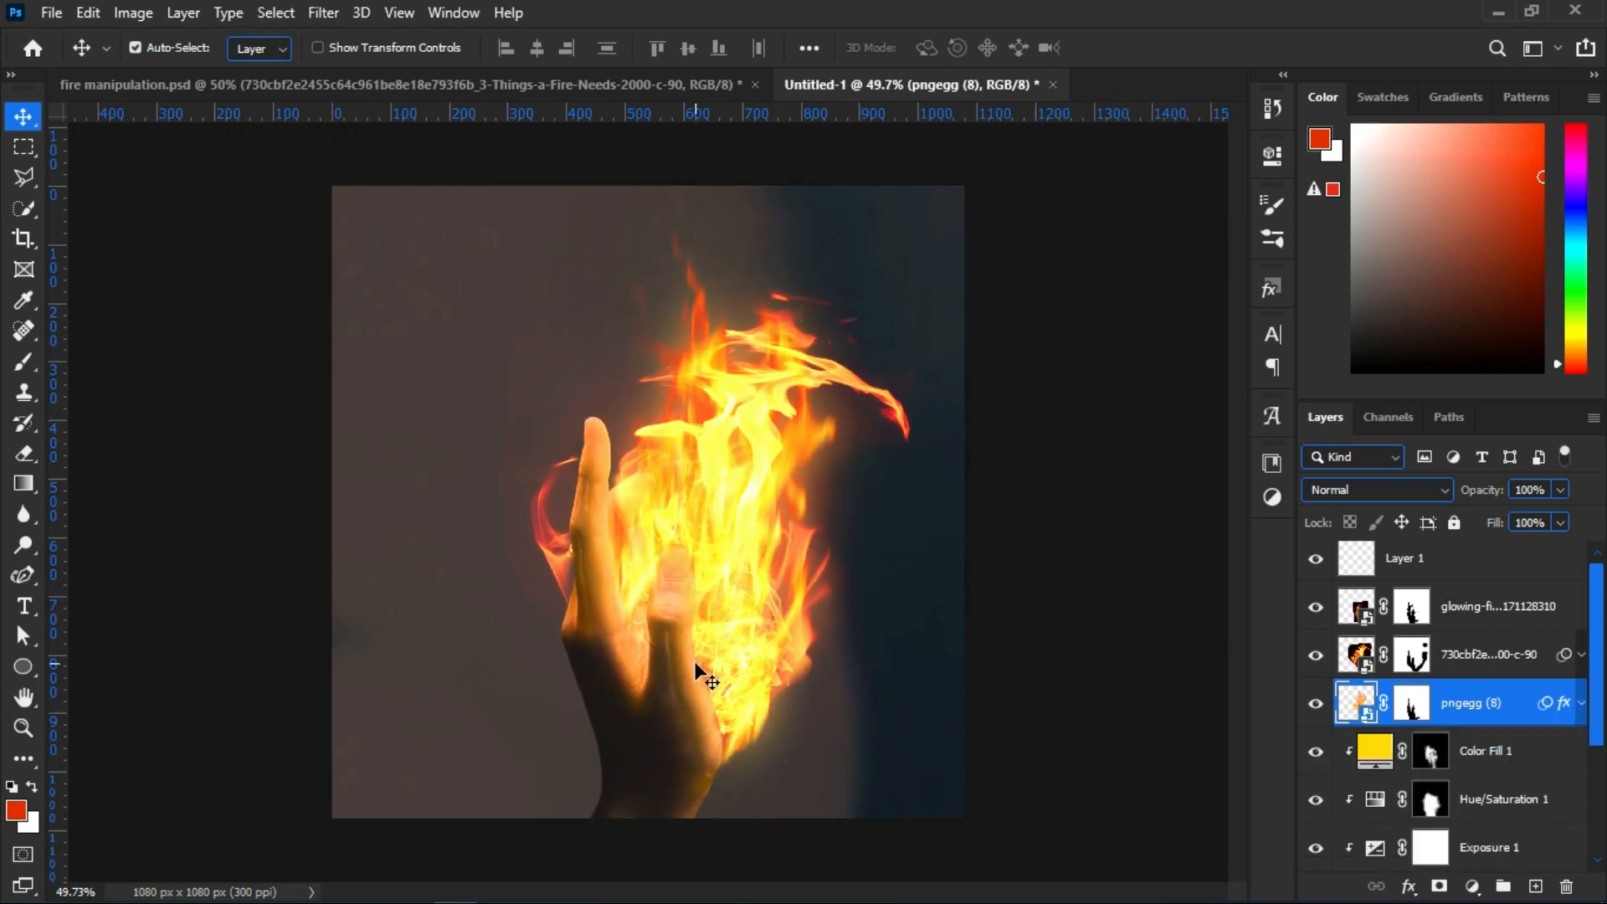
Apply Motion Blur to the 730cbf flame layer at an 86° angle and 22 px distance
scroll(696, 667, "up", 2)
left_click(1528, 667)
double_click(1484, 642)
left_click(1549, 420)
left_click(1581, 653)
left_click(1581, 653)
left_click(324, 13)
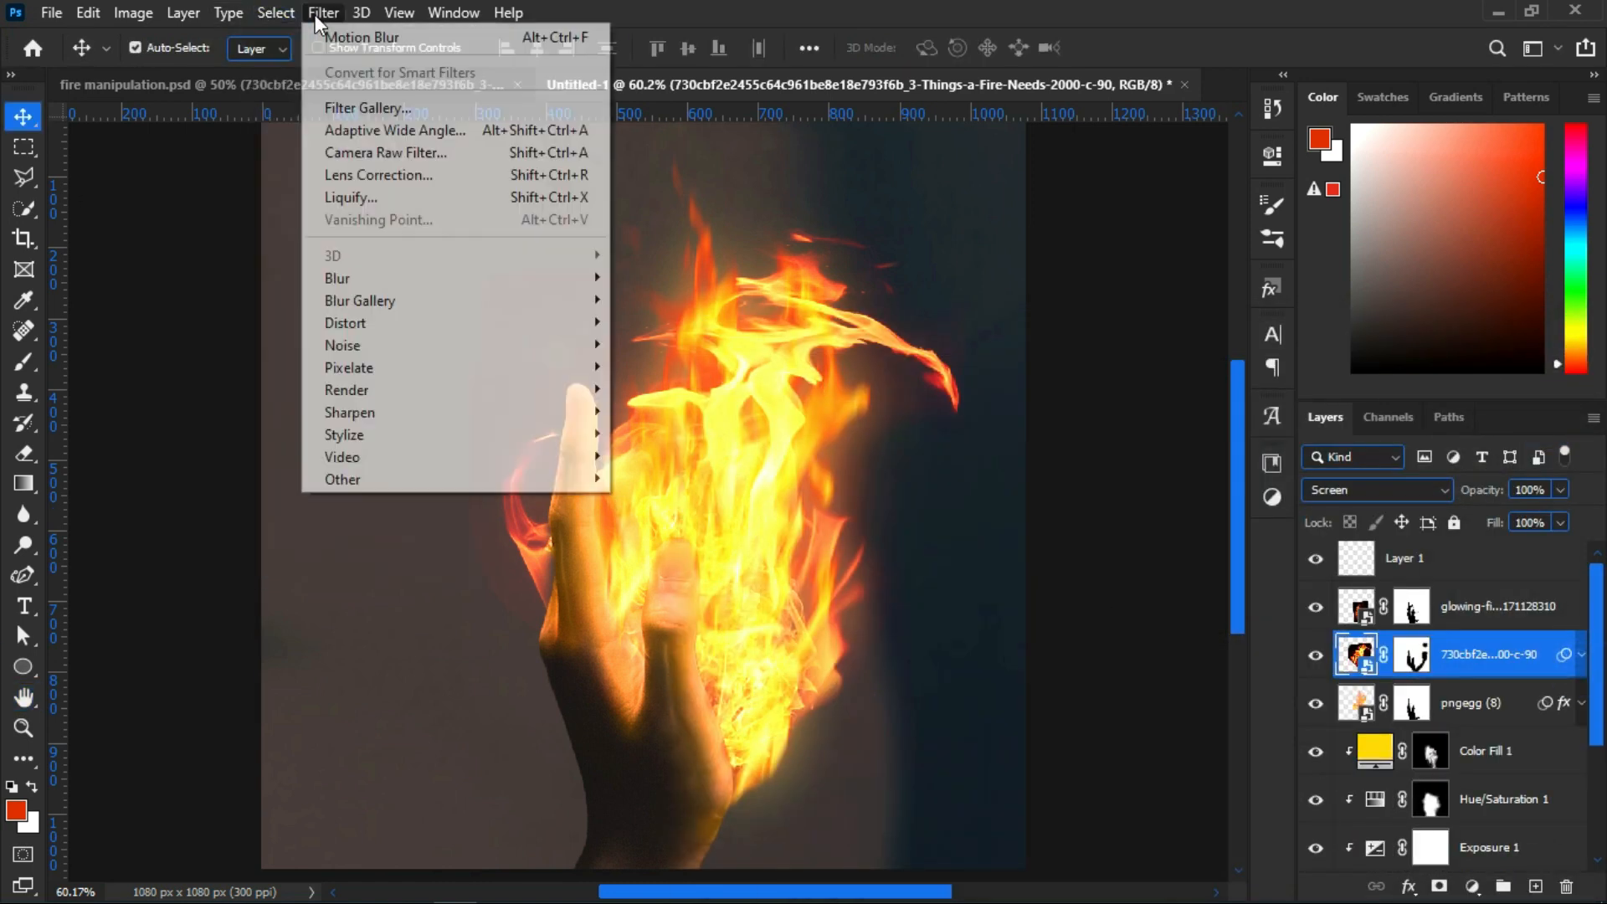
left_click(416, 51)
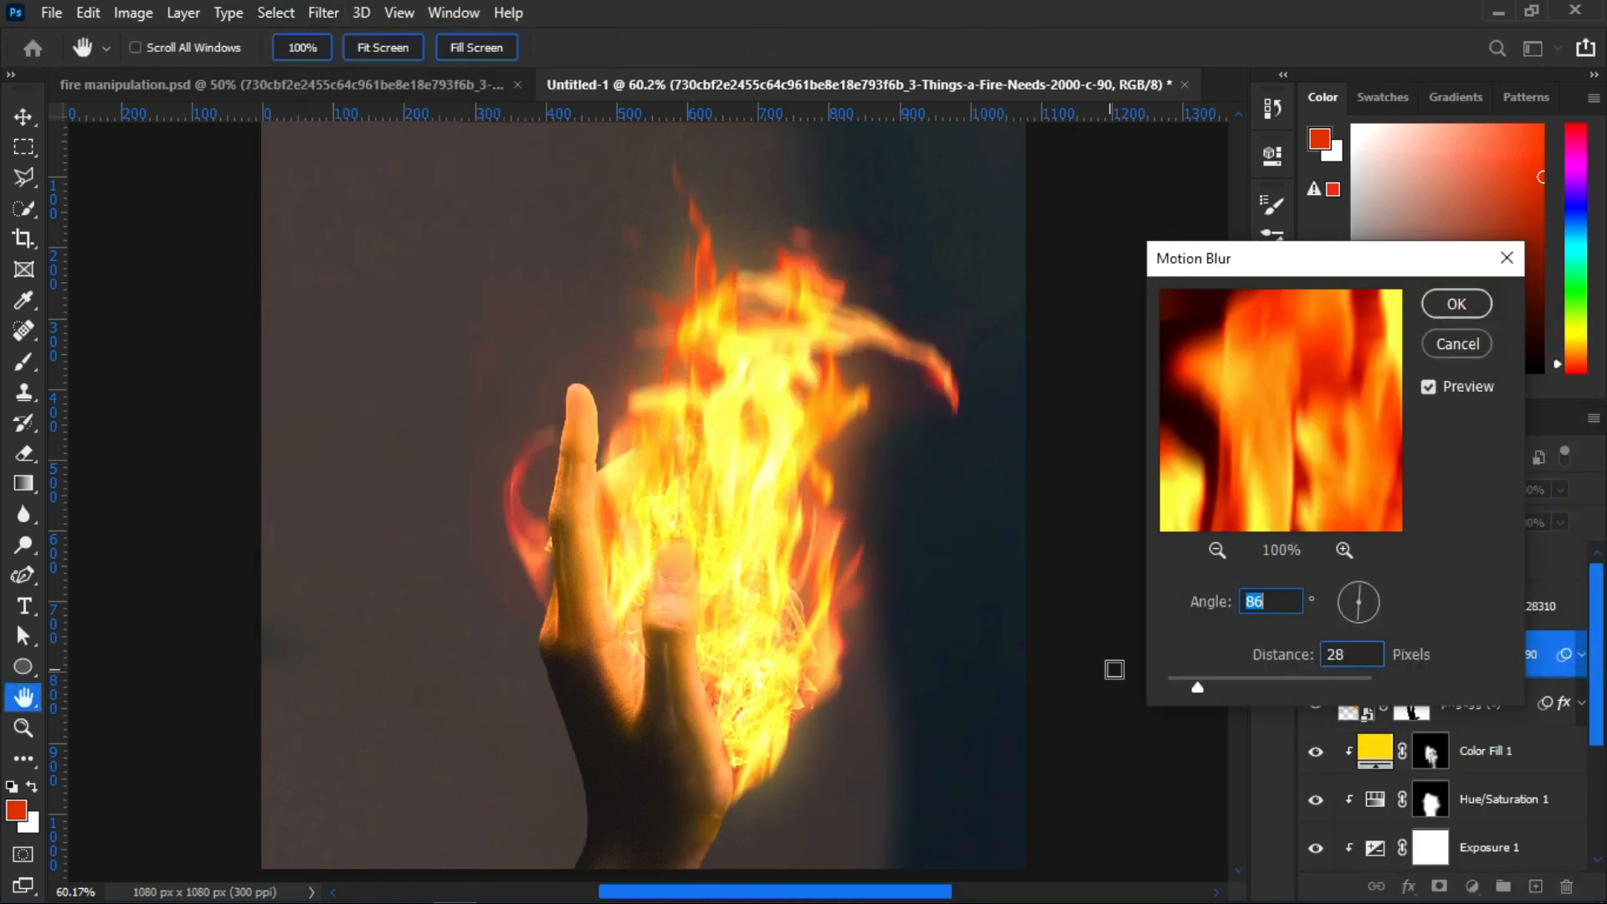
left_click(1195, 688)
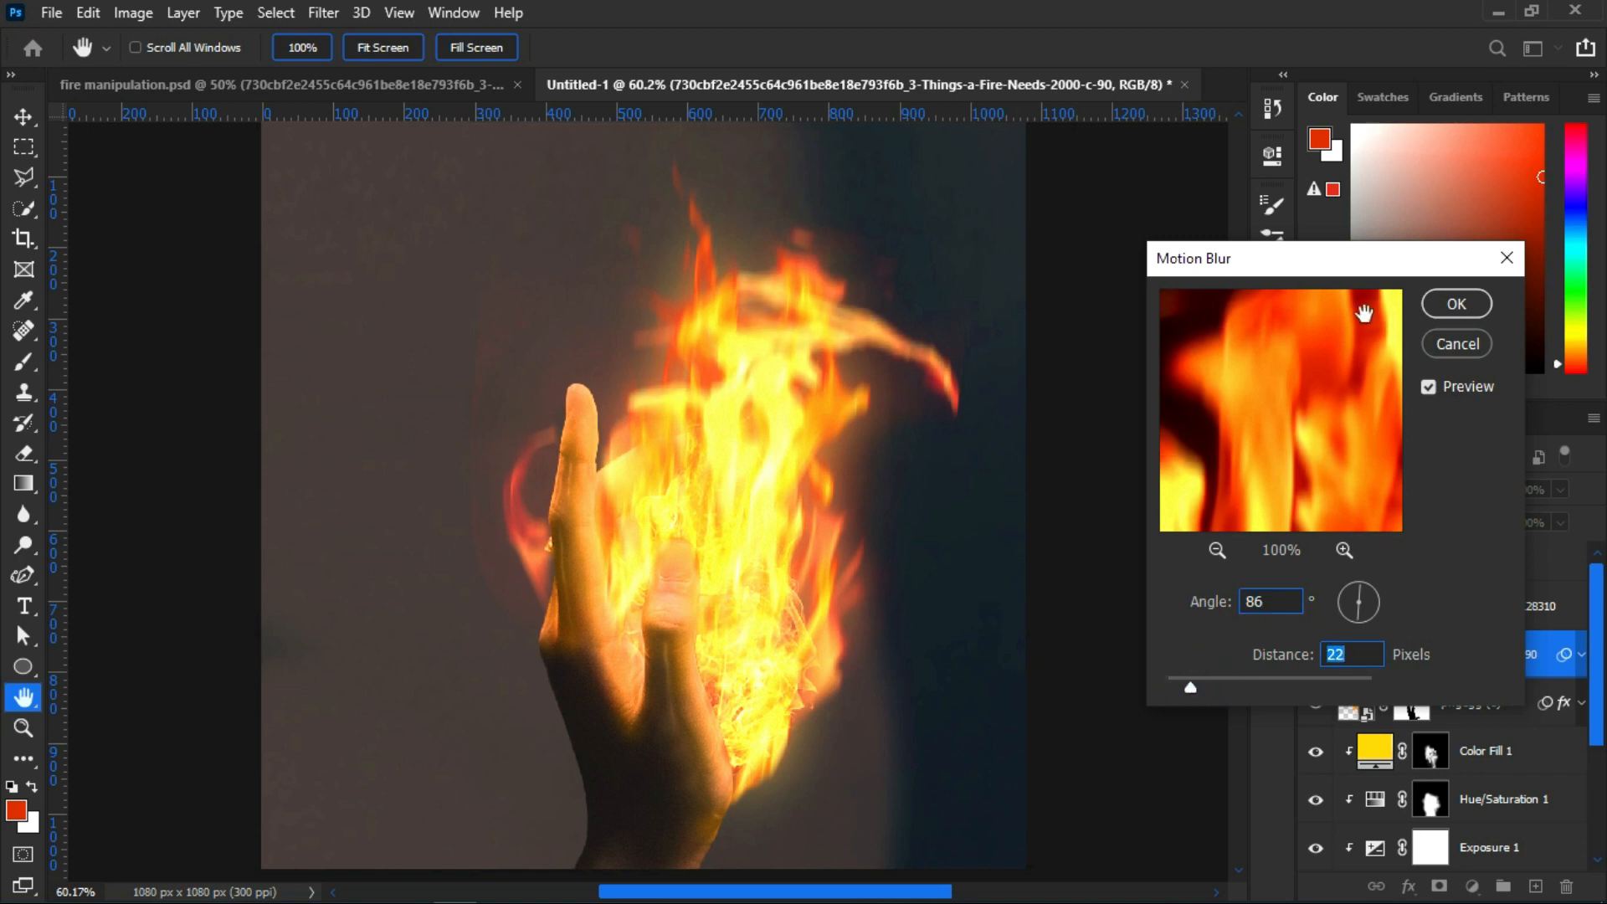
left_click(1457, 303)
Apply Motion Blur to the glowing-fire layer at an 86° angle and 15 px distance
left_click(1518, 598)
left_click(324, 12)
left_click(368, 31)
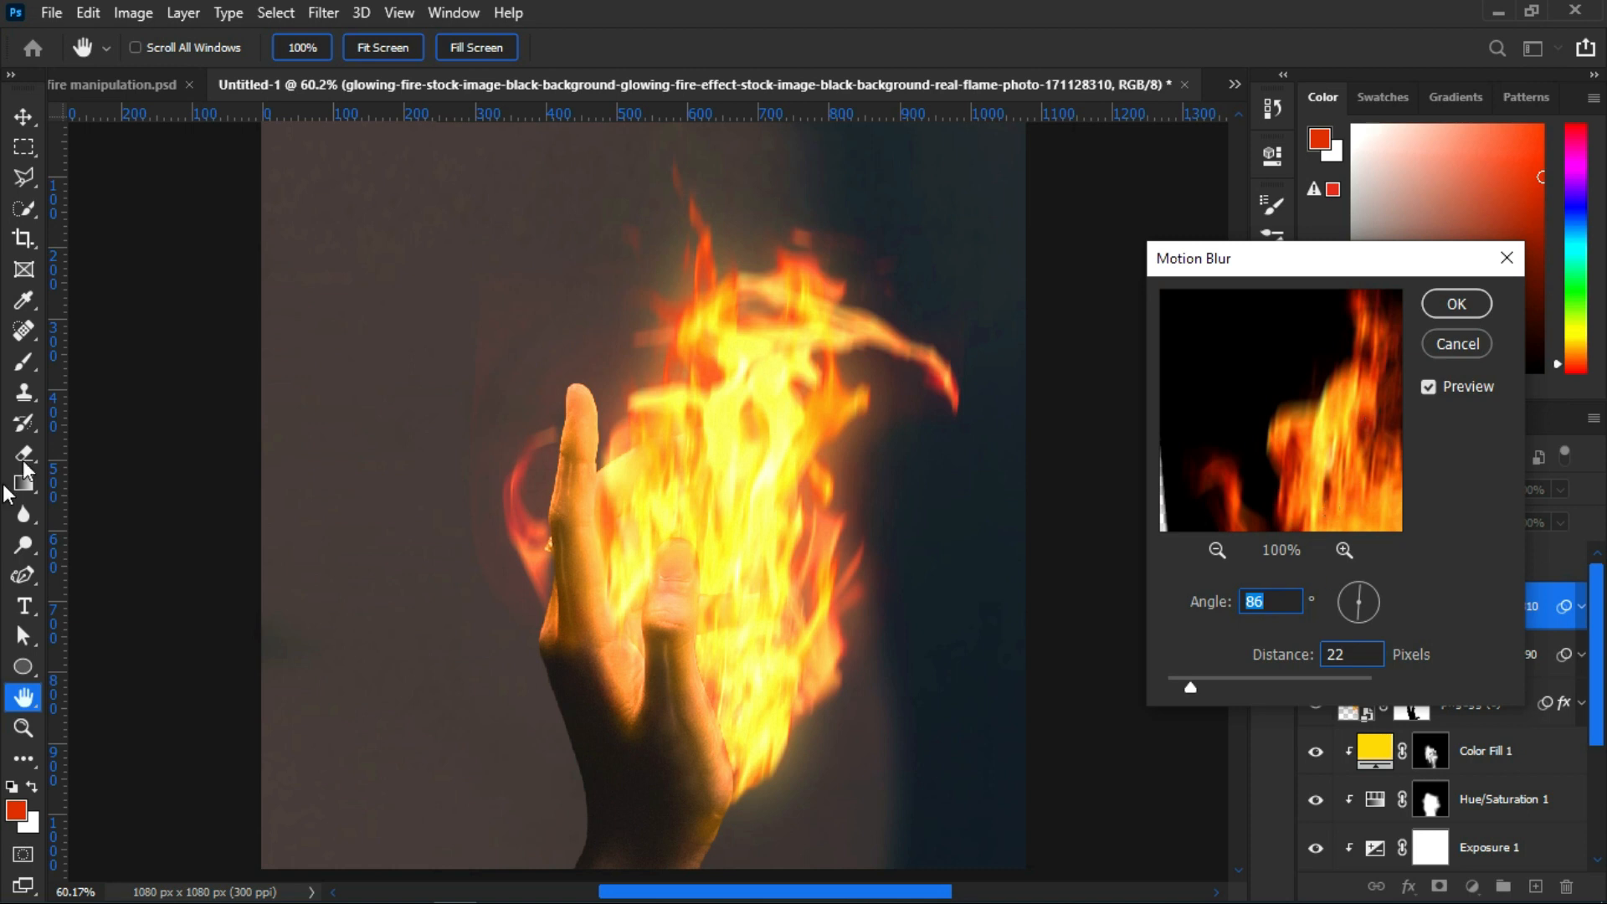
left_click_drag(1217, 686, 1188, 686)
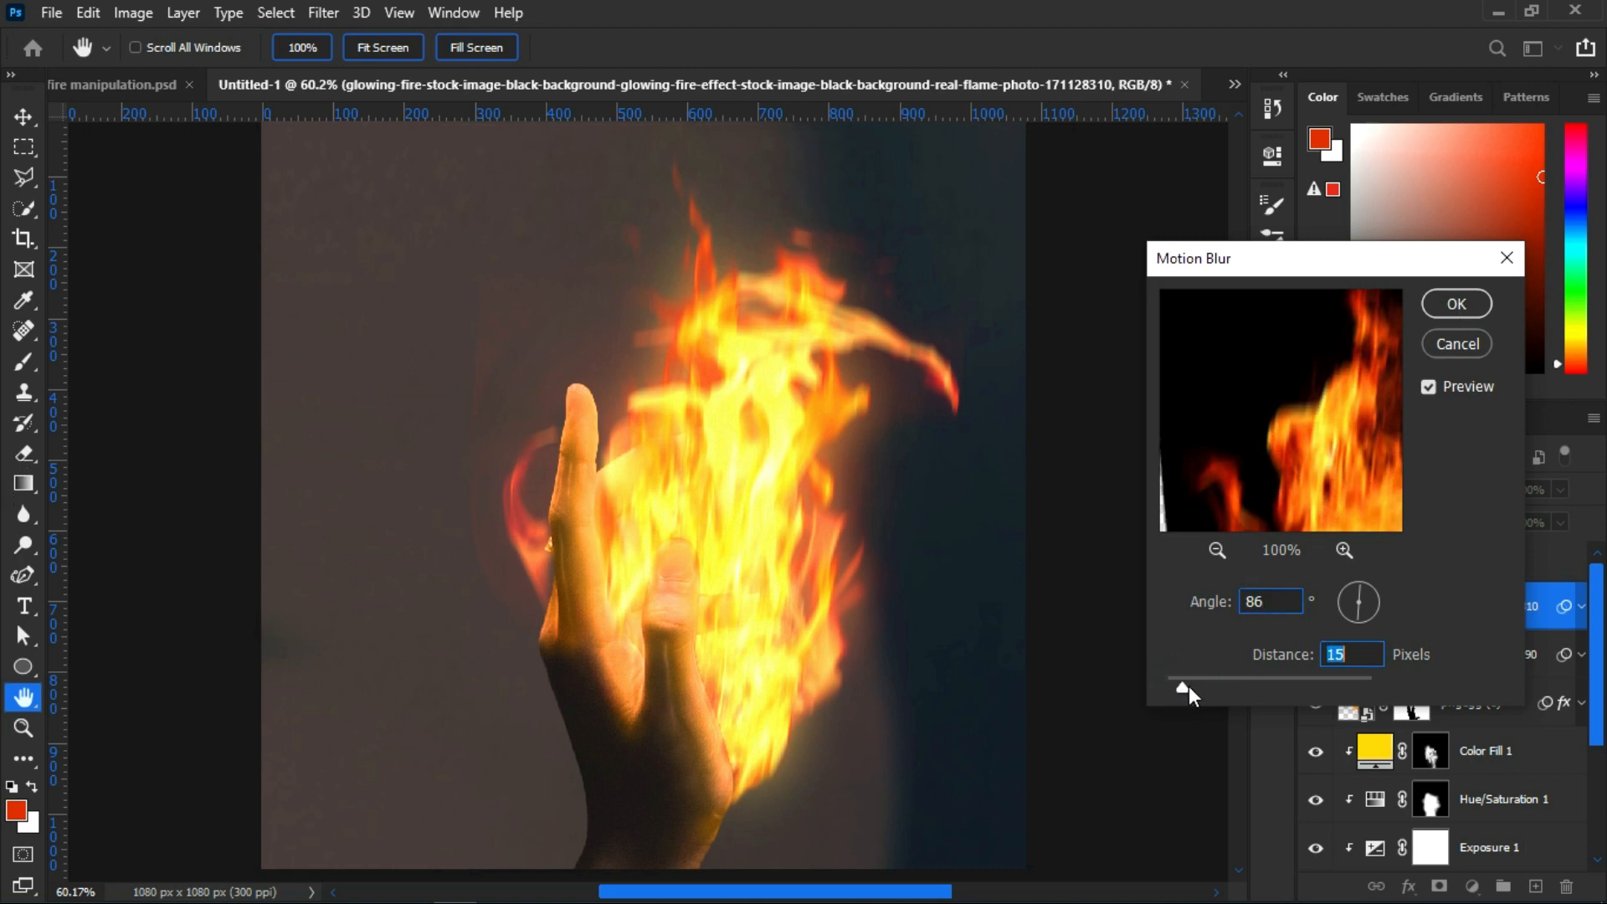
left_click(1456, 305)
Examine how the blurred flames blend around the fingers, thumb and palm, both close up and as a whole
scroll(644, 633, "down", 6)
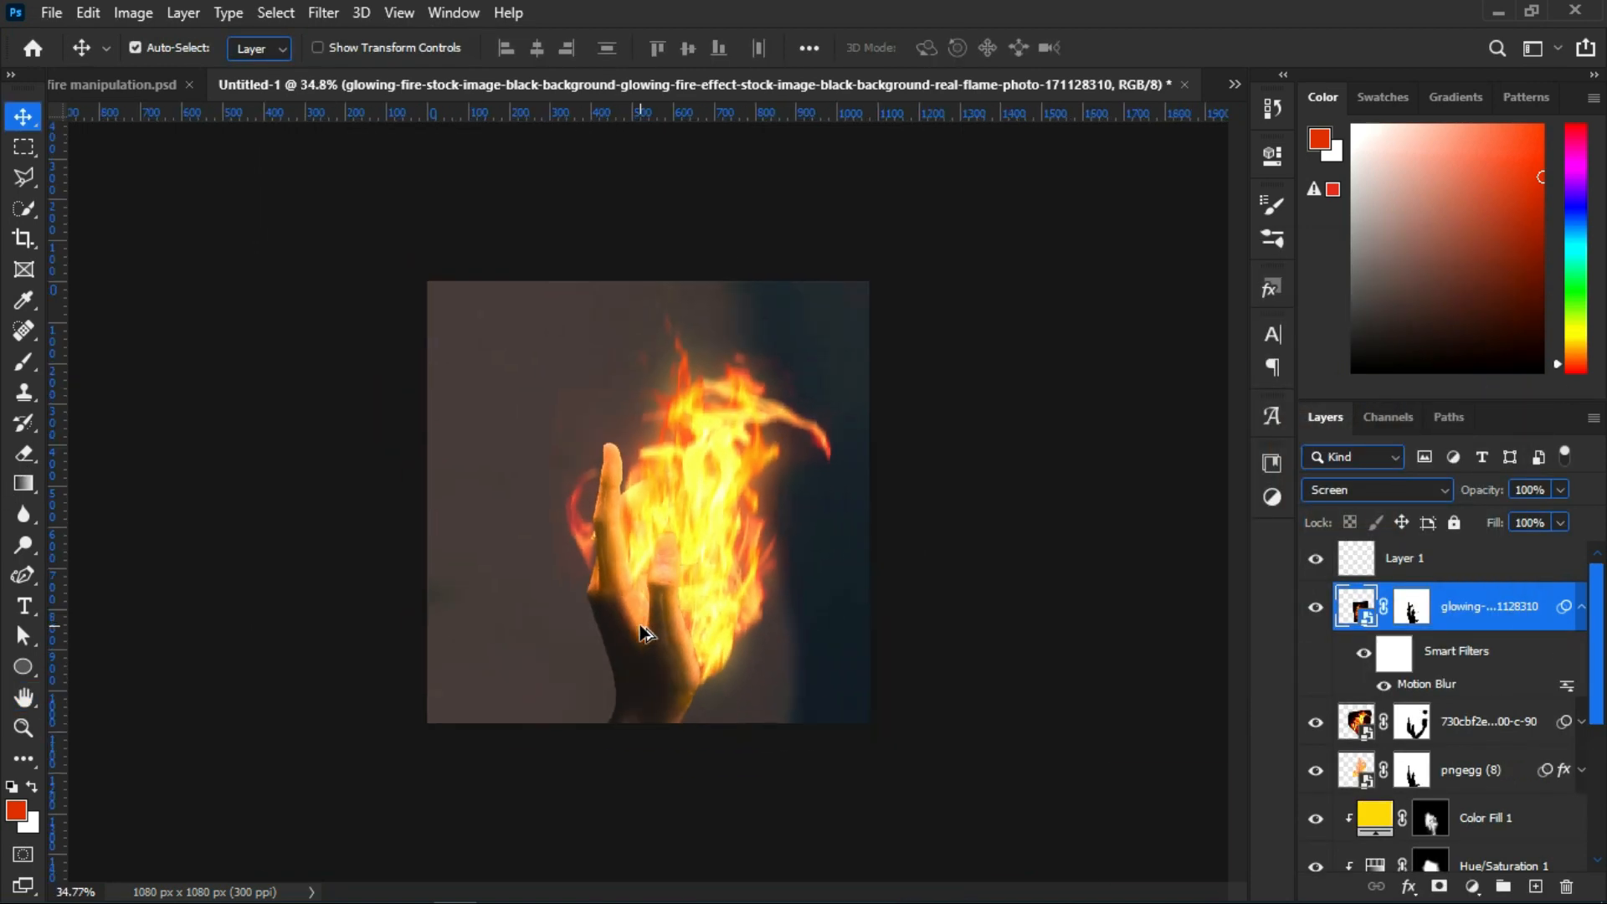
scroll(829, 469, "up", 6)
scroll(839, 469, "down", 3)
scroll(858, 570, "up", 3)
scroll(803, 620, "down", 4)
scroll(762, 649, "up", 4)
scroll(763, 655, "up", 3)
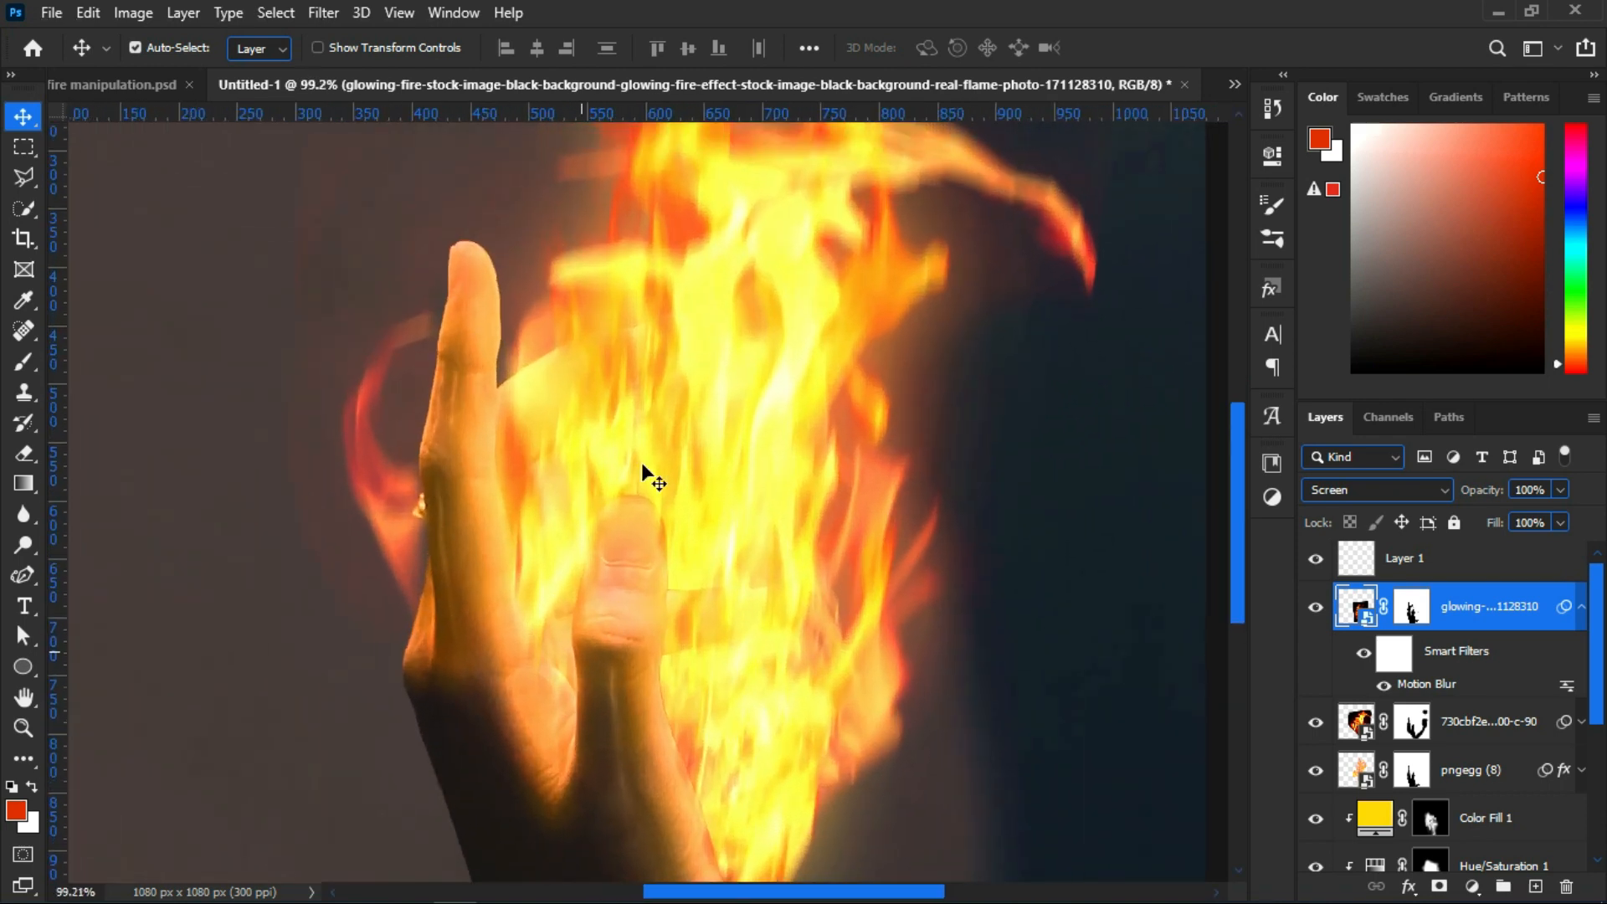
scroll(678, 646, "down", 4)
scroll(832, 660, "up", 3)
scroll(712, 695, "up", 5)
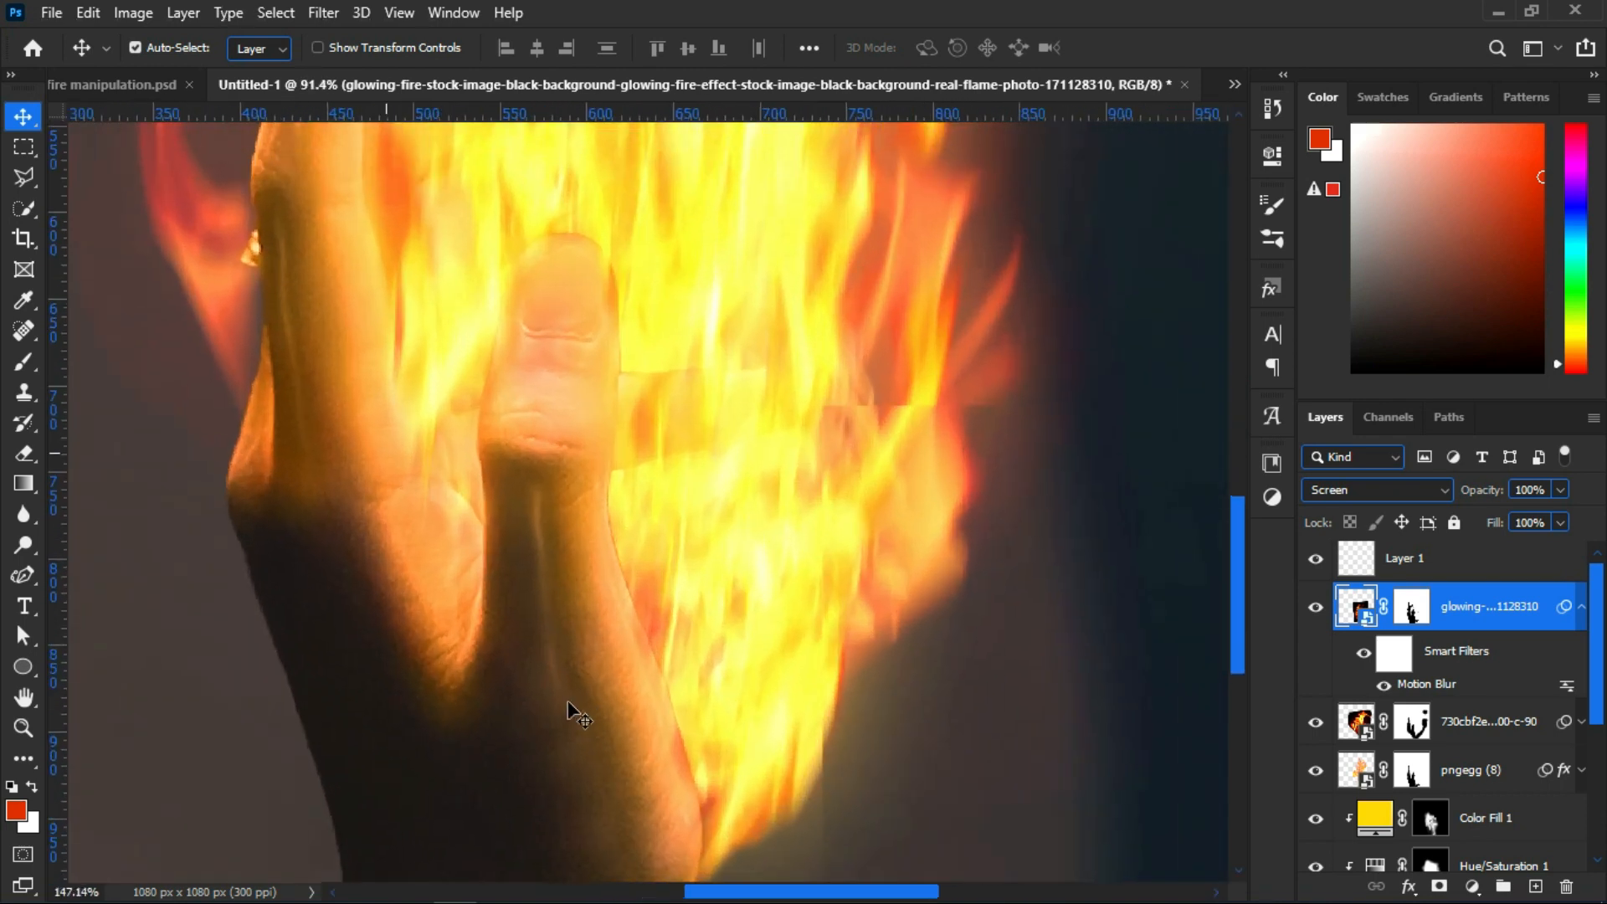
scroll(376, 364, "up", 6)
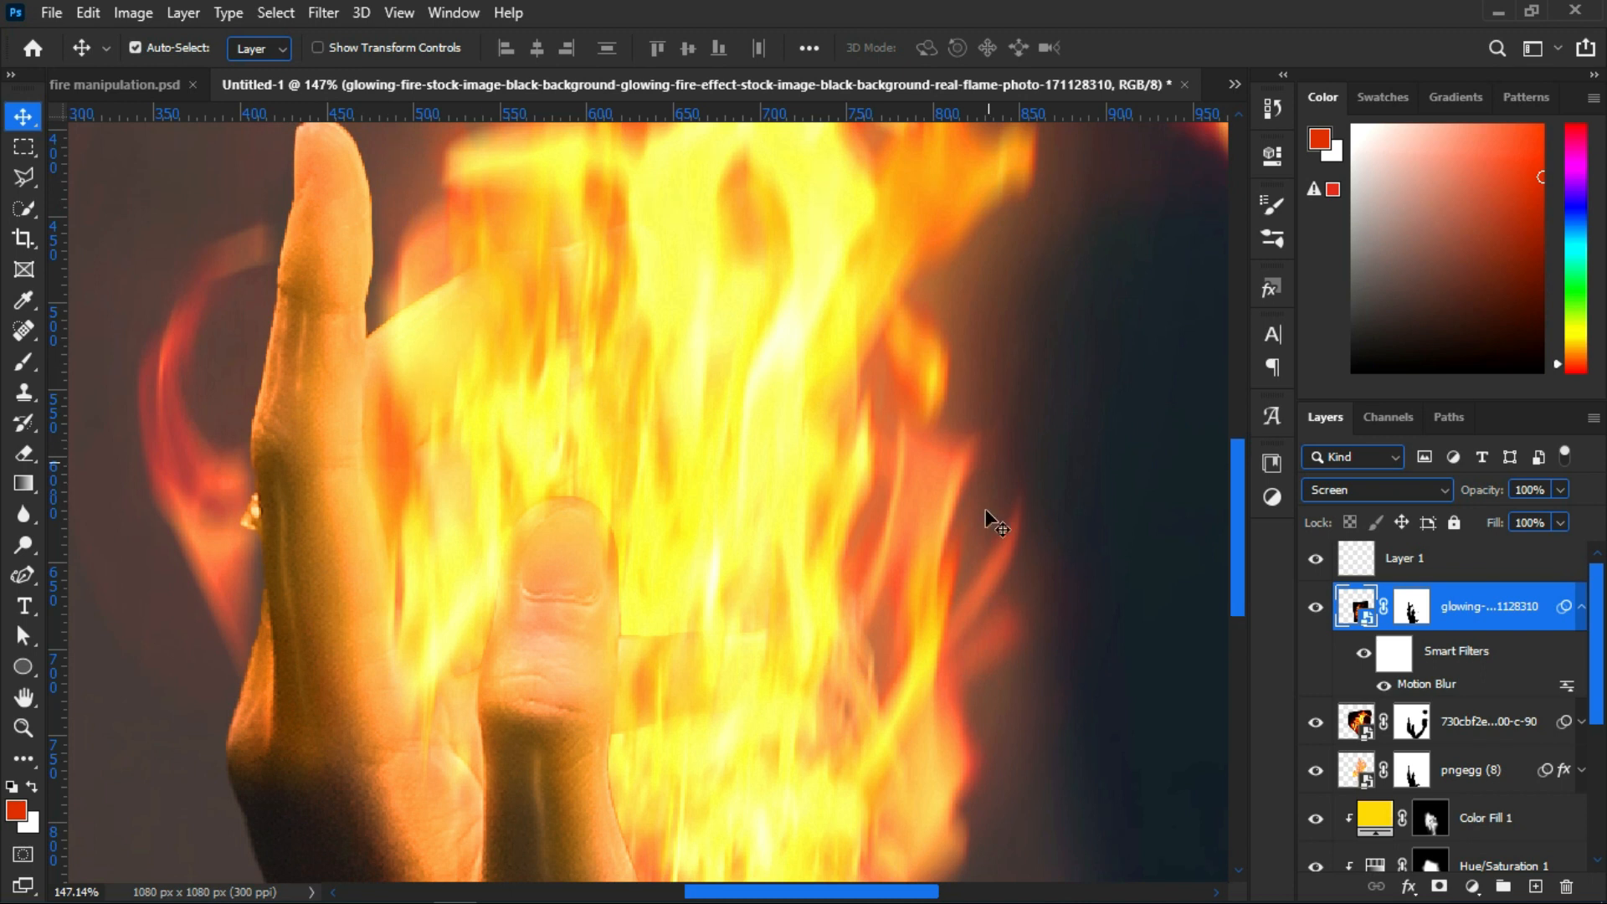
scroll(627, 538, "down", 3)
scroll(778, 515, "up", 7)
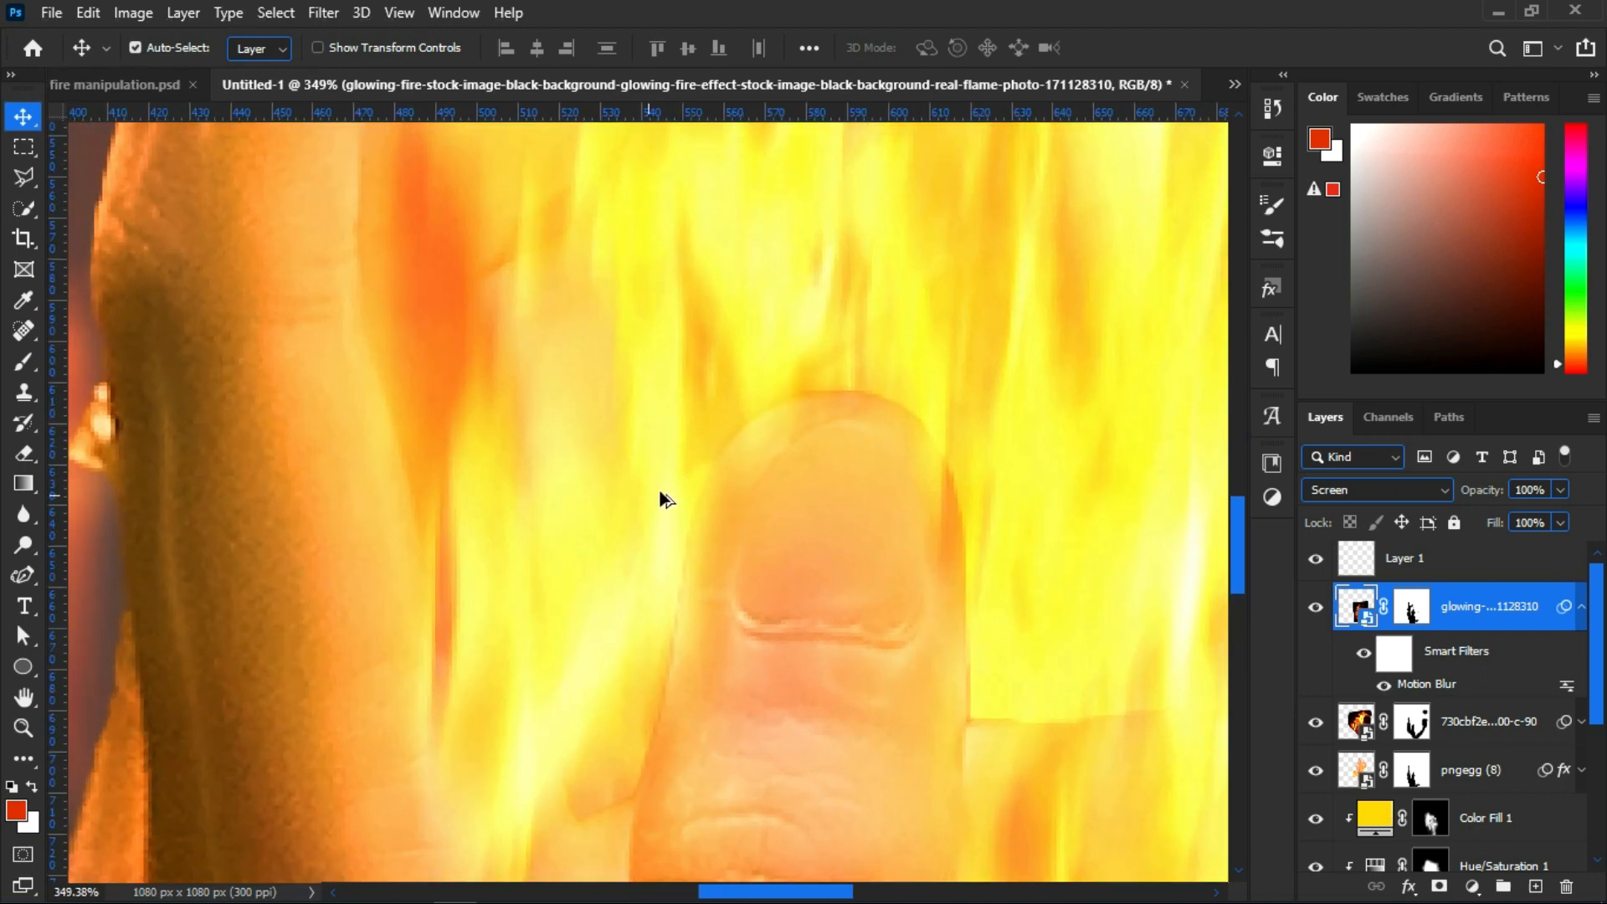
scroll(791, 485, "down", 10)
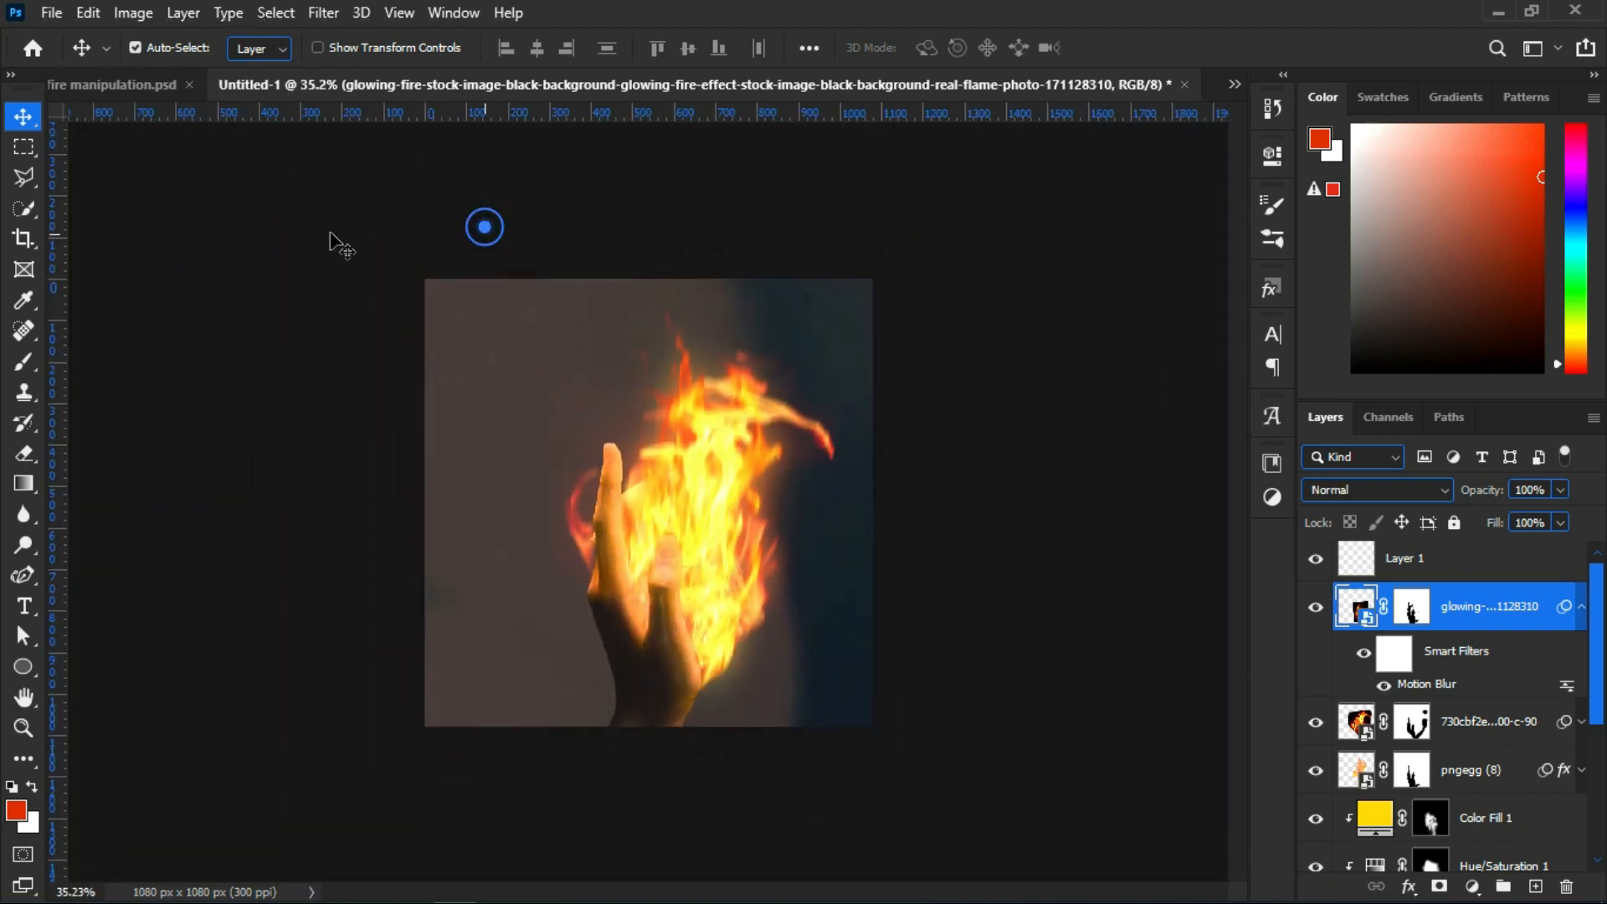
Switch to the fire manipulation.psd reference and review its flame layers, smart filters and the clipped layers such as Layer 5 and Layer 4
key("ctrl+Tab")
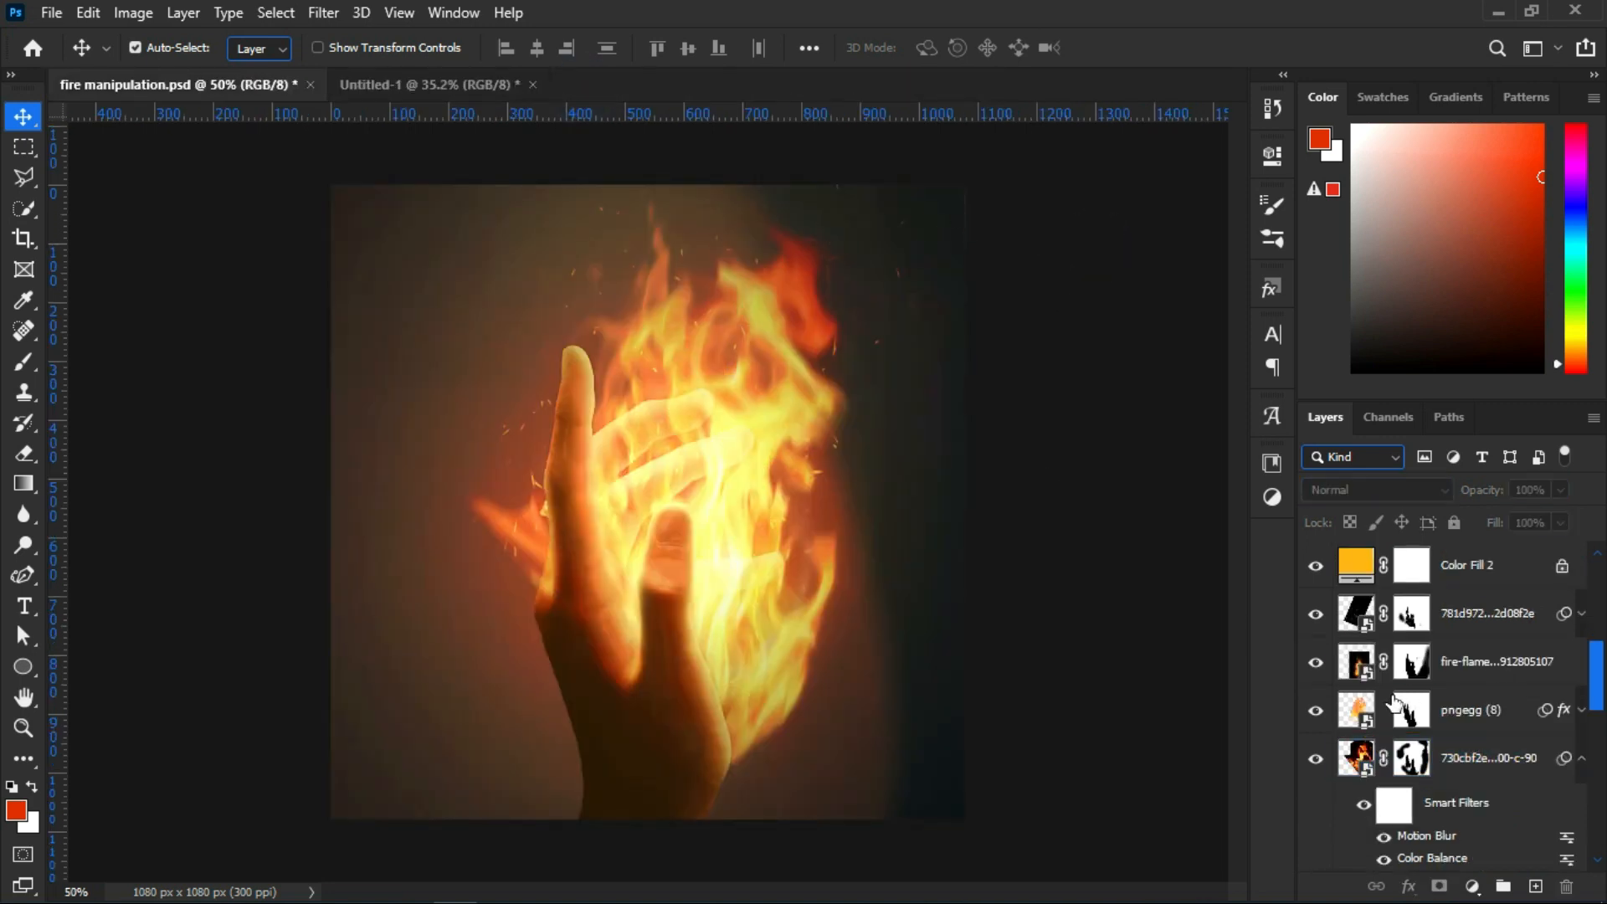
scroll(1394, 701, "up", 2)
scroll(1429, 707, "down", 5)
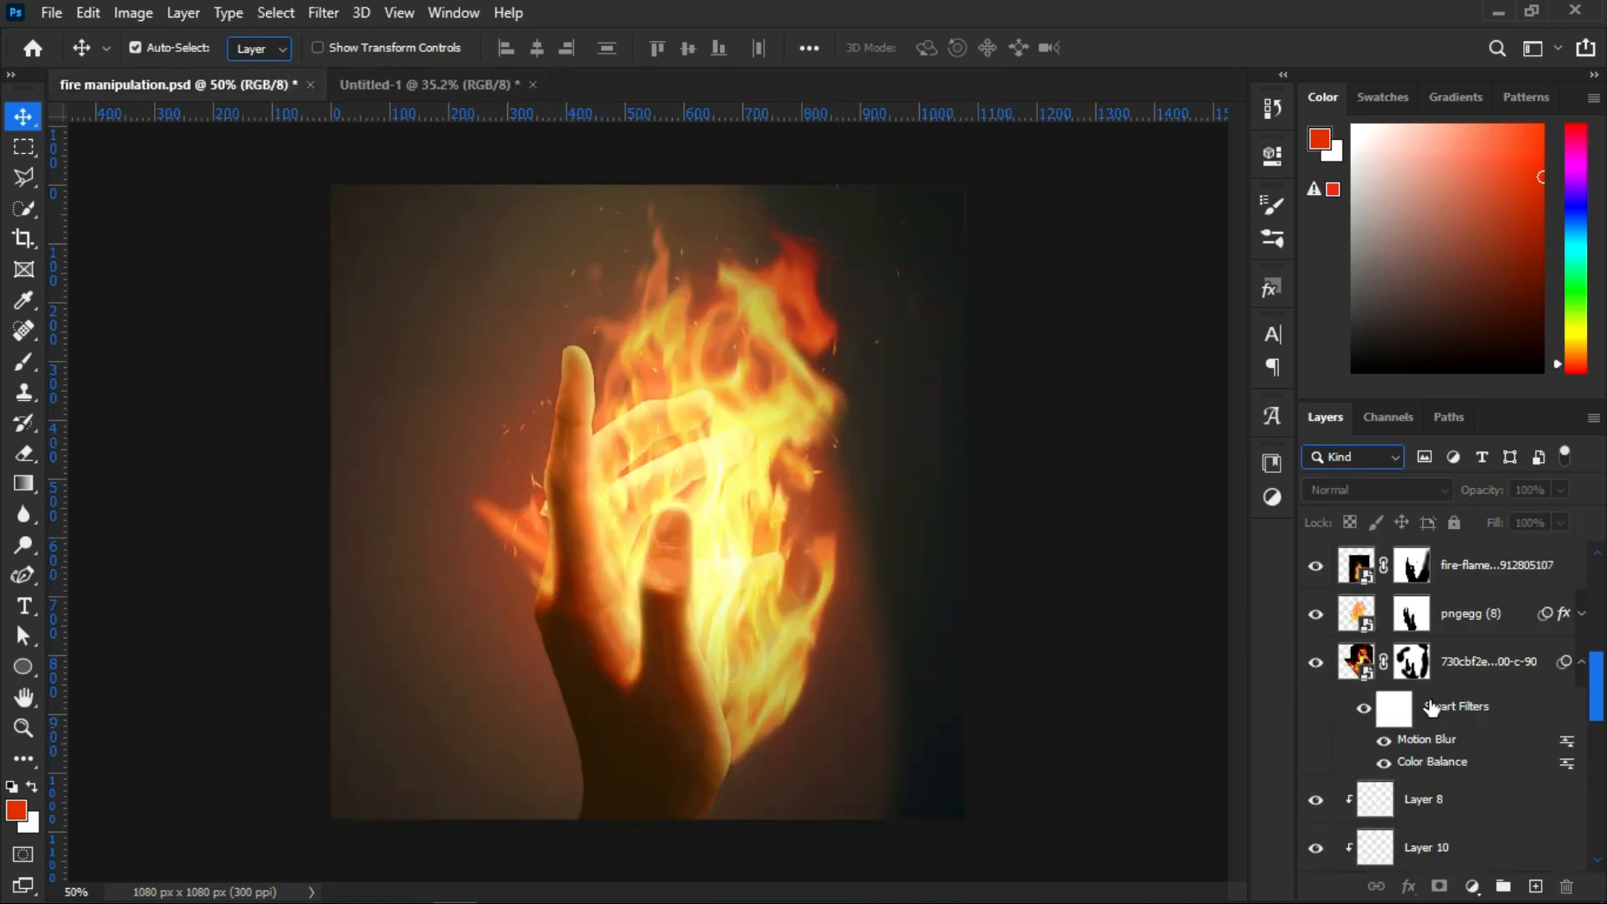
left_click(1382, 756)
left_click(1448, 703)
left_click(1461, 655)
left_click(1464, 610)
left_click(1431, 751)
left_click(1433, 707)
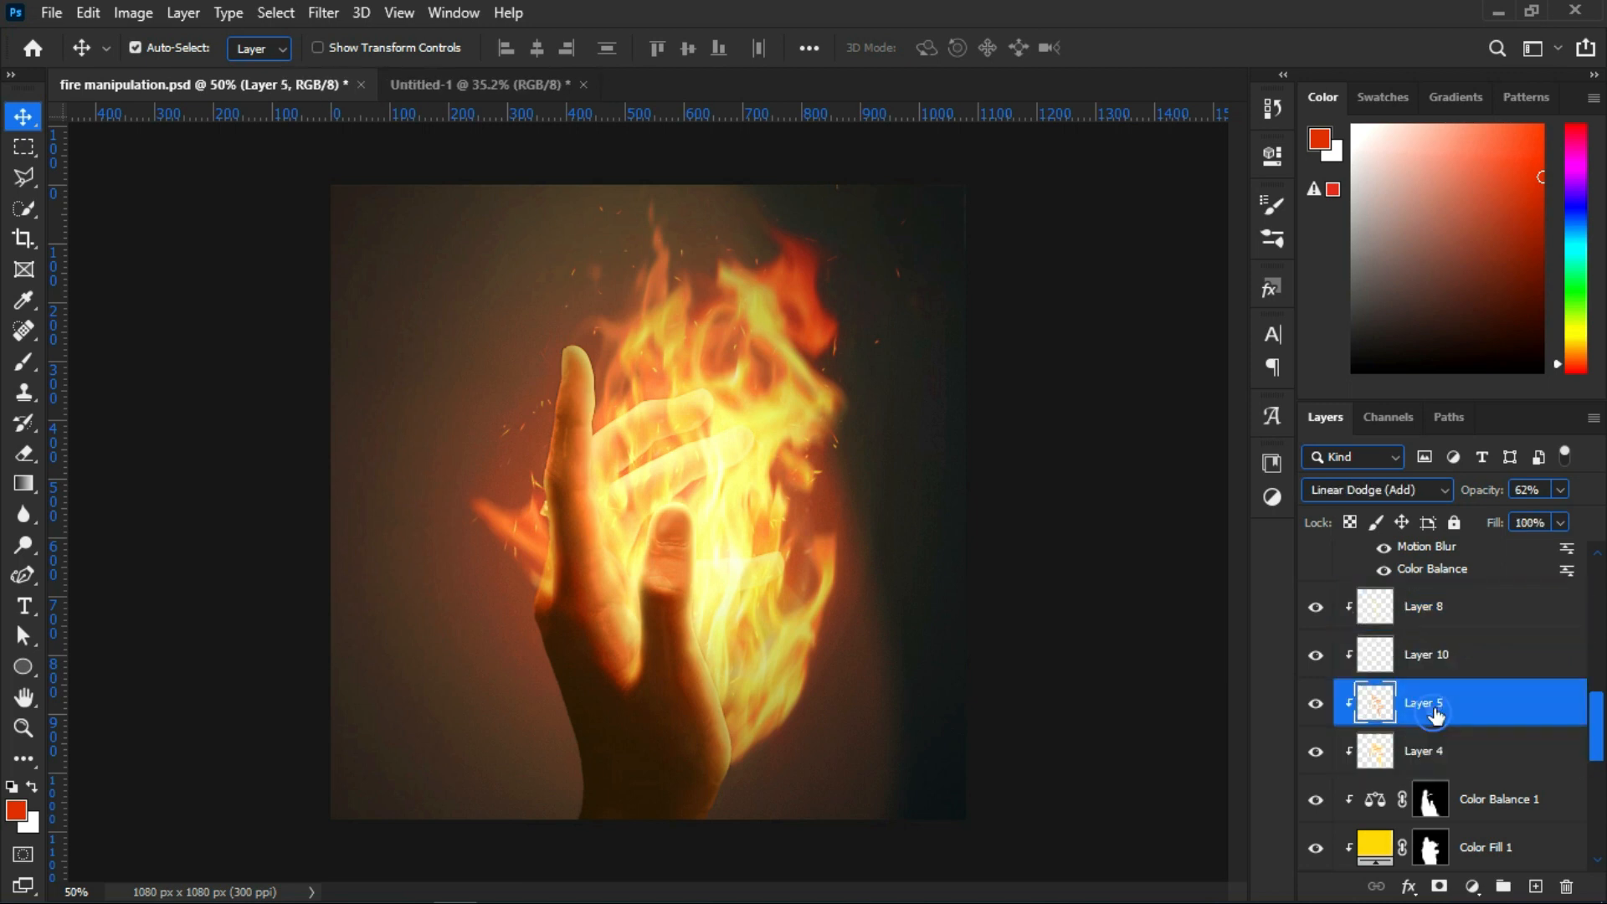
left_click(1460, 664)
left_click(1473, 706)
left_click(1480, 751)
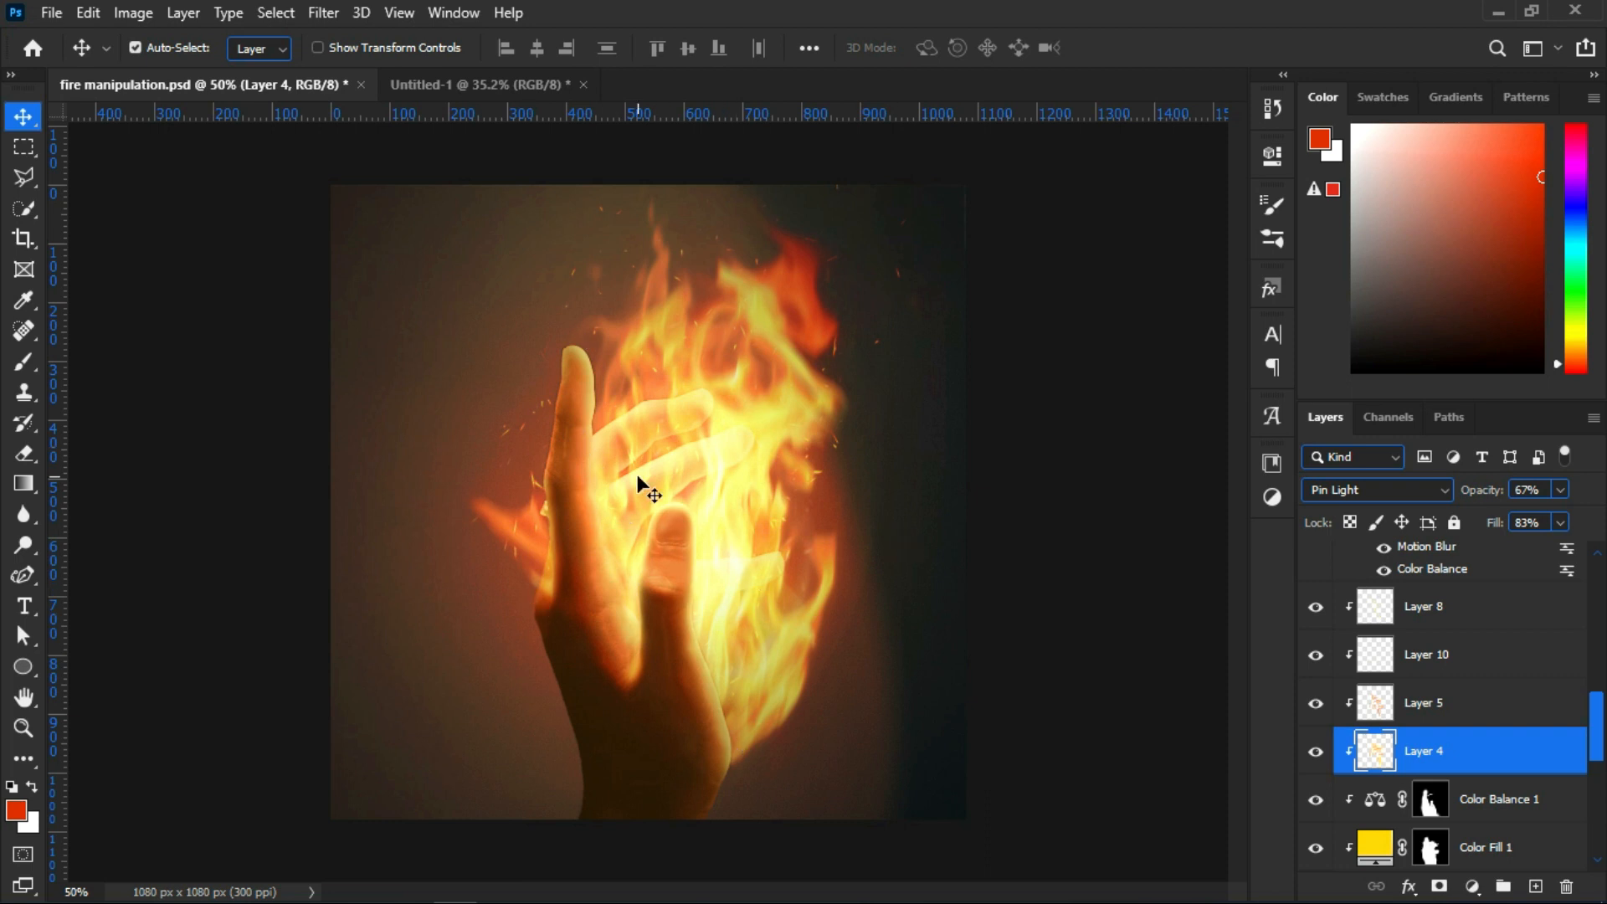
Return to the Untitled-1 document and brush the 730cbf layer's mask in black and white along the outer finger's edge
left_click(491, 85)
scroll(691, 703, "up", 3)
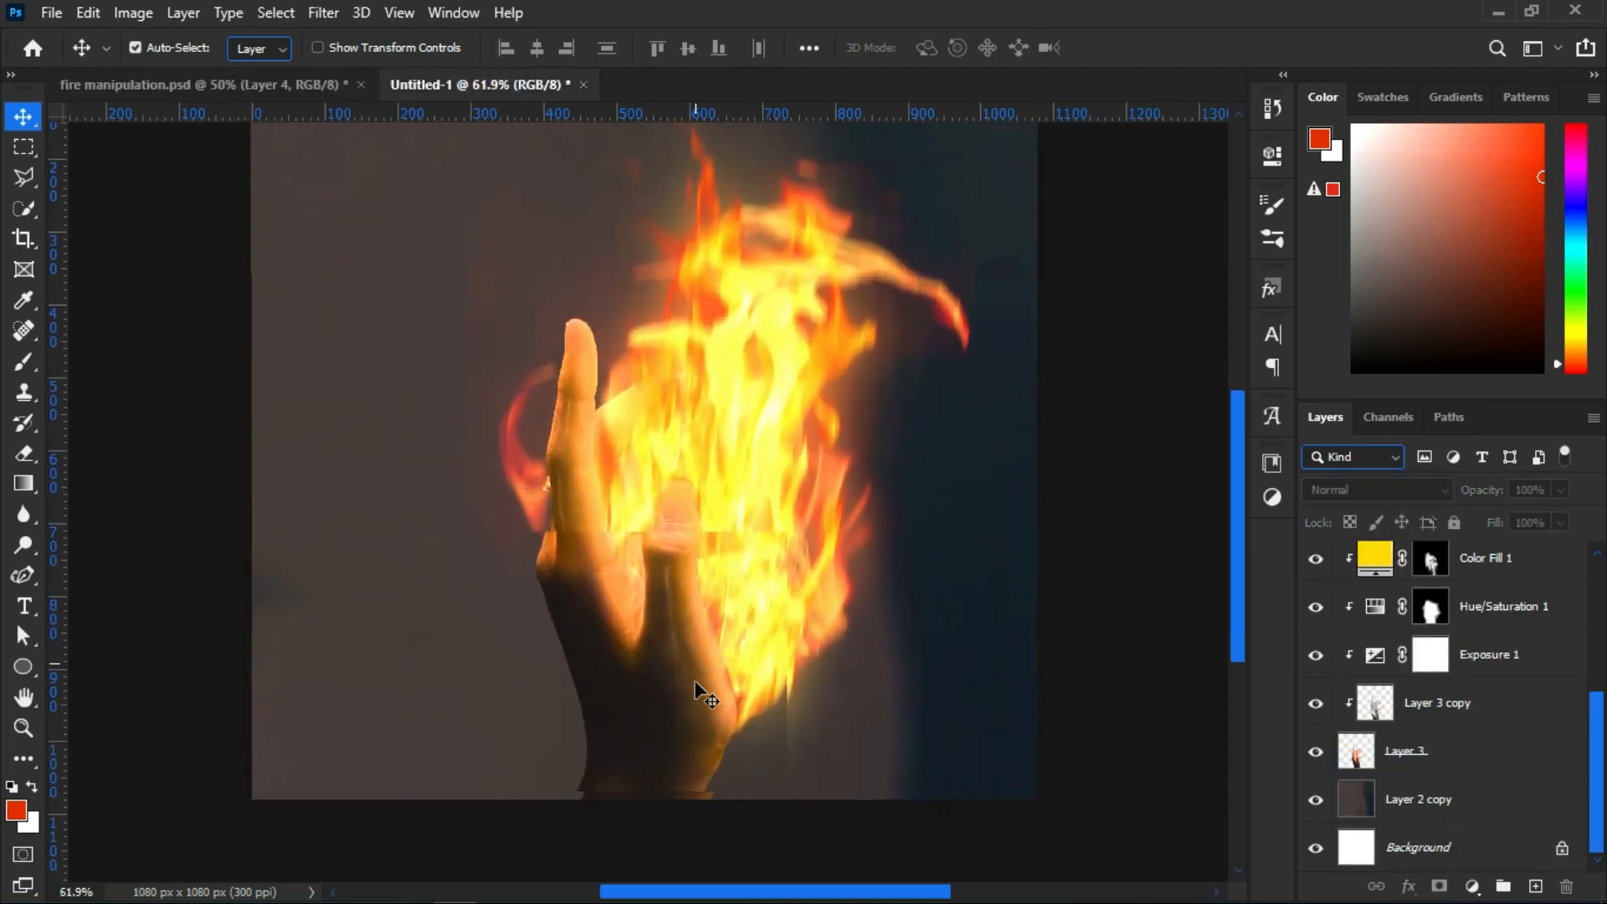
scroll(695, 693, "up", 4)
left_click(419, 388)
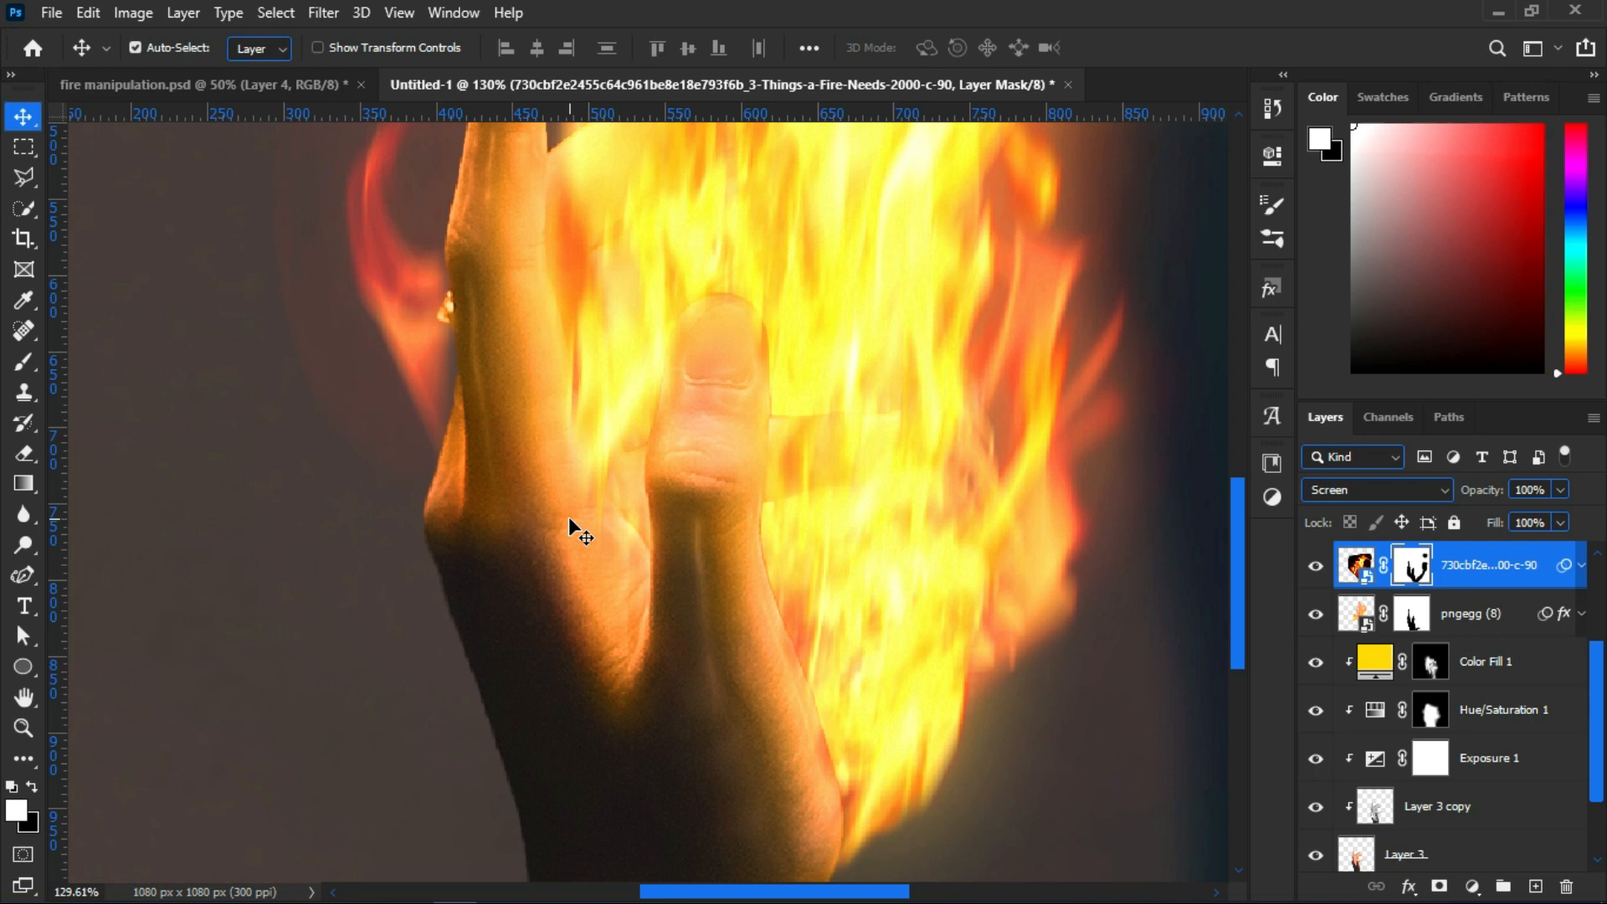
key("b")
scroll(423, 416, "up", 4)
key("x")
left_click_drag(499, 403, 473, 463)
key("x")
scroll(492, 456, "up", 3)
mouse_move(509, 410)
left_mouse_down()
mouse_move(484, 524)
mouse_move(495, 384)
mouse_move(466, 637)
mouse_move(413, 466)
mouse_move(420, 362)
mouse_move(502, 402)
mouse_move(505, 493)
left_mouse_up()
mouse_move(499, 709)
left_mouse_down()
mouse_move(513, 413)
mouse_move(503, 574)
mouse_move(491, 298)
left_mouse_up()
scroll(460, 269, "up", 5)
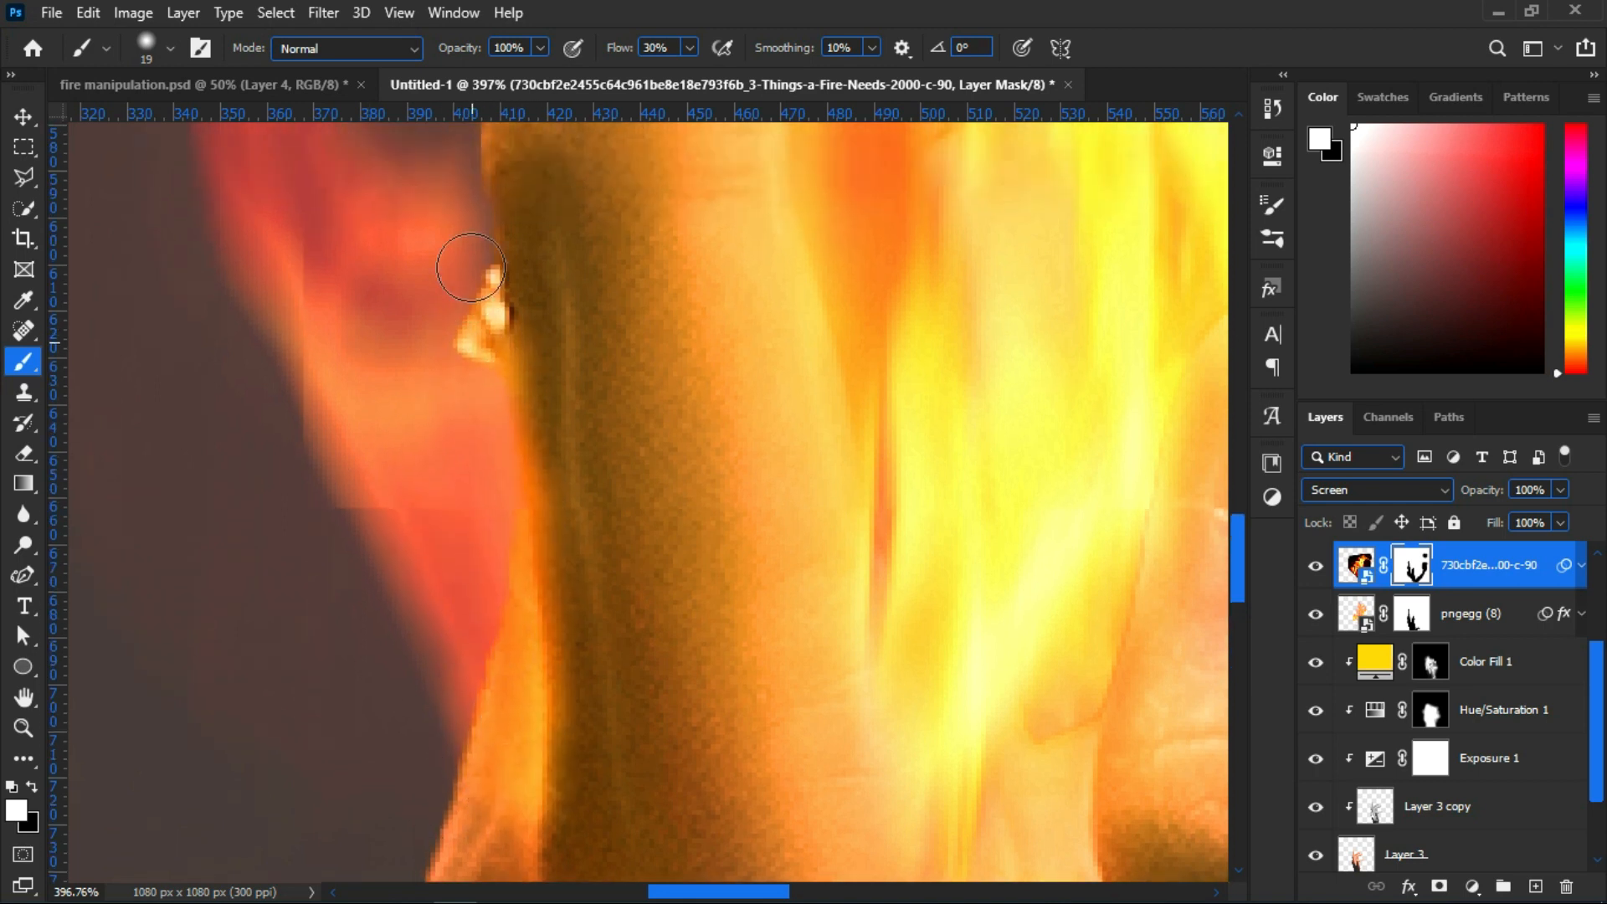
scroll(477, 269, "down", 6)
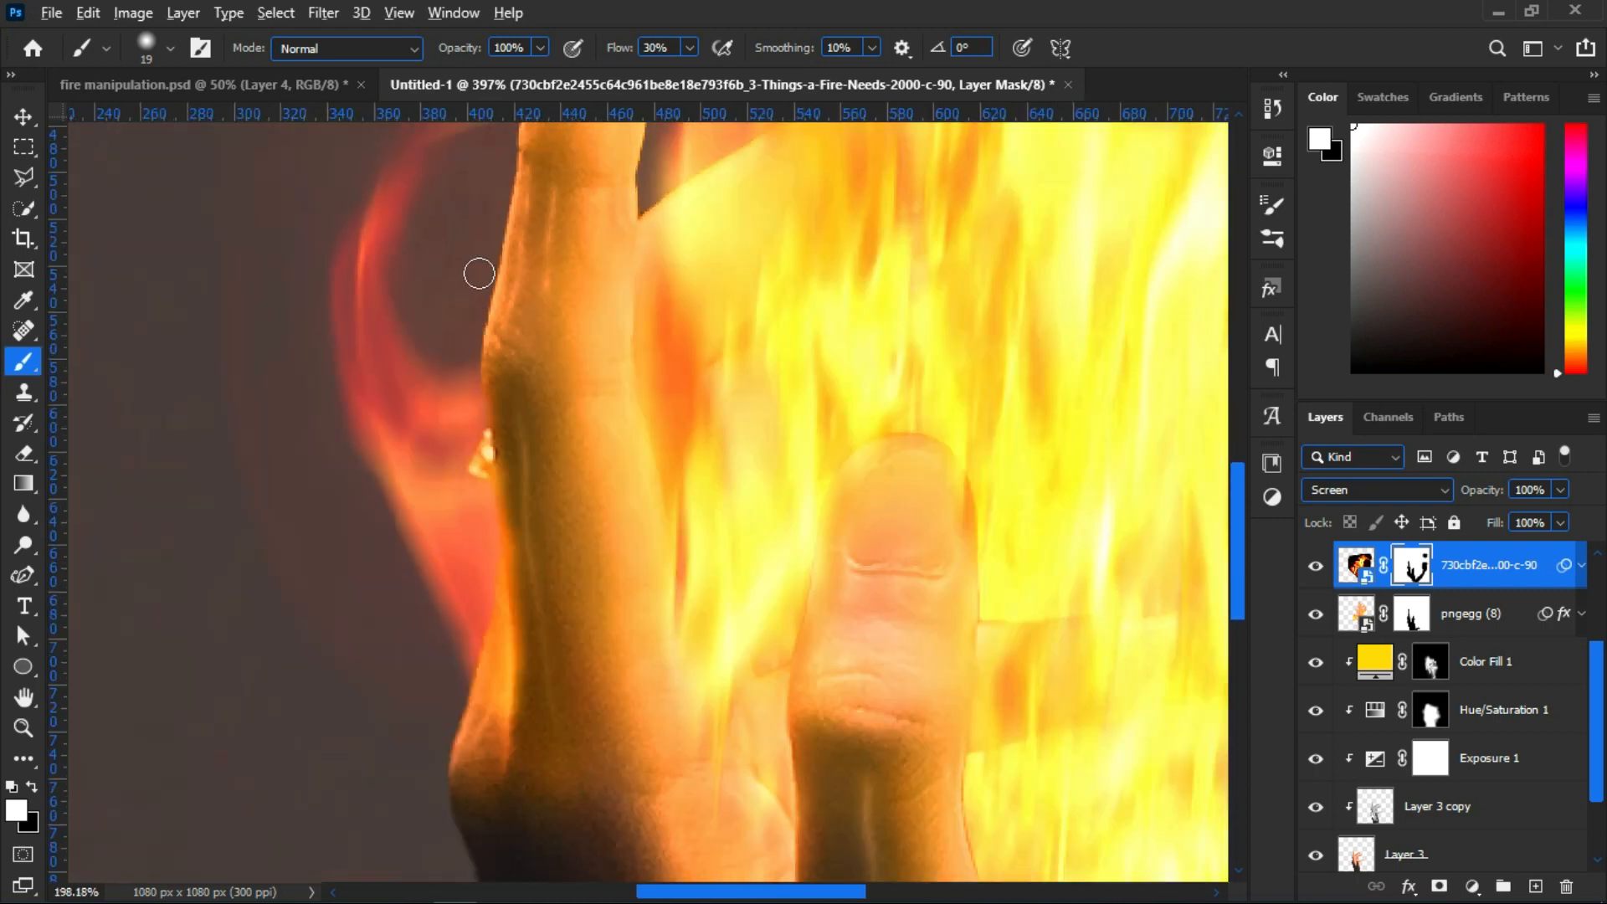
Set the brush flow to 13% and softly paint the 730cbf layer's mask over the fingers behind the flames with a 69 px brush
scroll(722, 332, "up", 4)
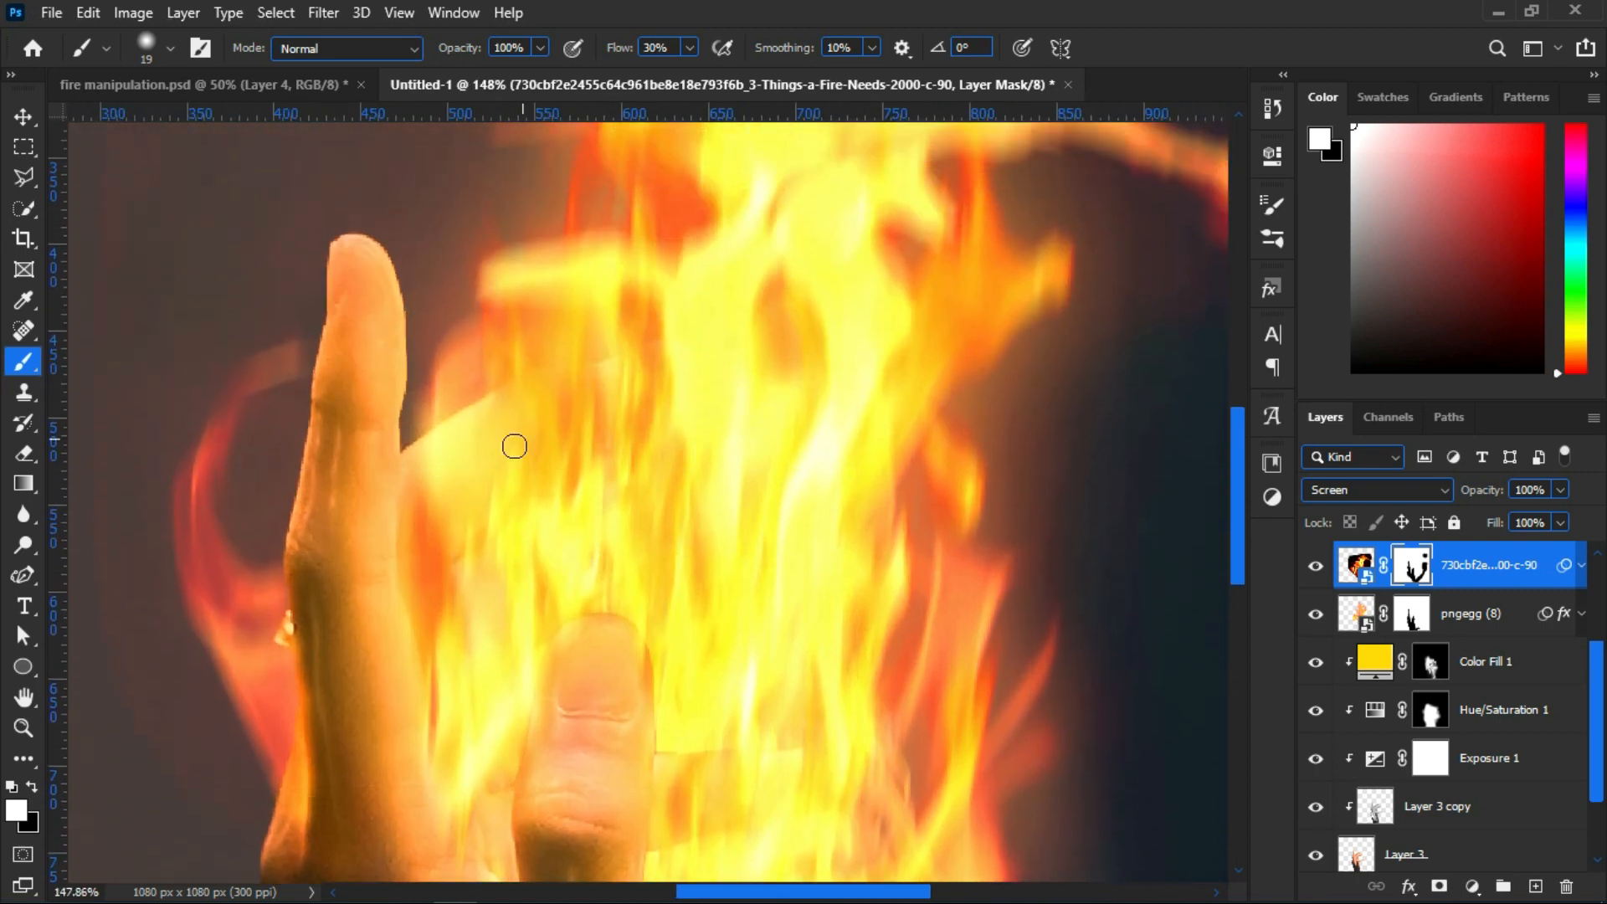
left_click(689, 48)
left_click_drag(682, 80, 664, 80)
mouse_move(621, 391)
left_mouse_down()
mouse_move(664, 400)
mouse_move(651, 402)
left_mouse_up()
left_click_drag(493, 460, 606, 454)
scroll(606, 454, "down", 1)
left_click(553, 470)
scroll(765, 423, "down", 2)
scroll(561, 330, "up", 2)
key("x")
scroll(586, 402, "down", 1)
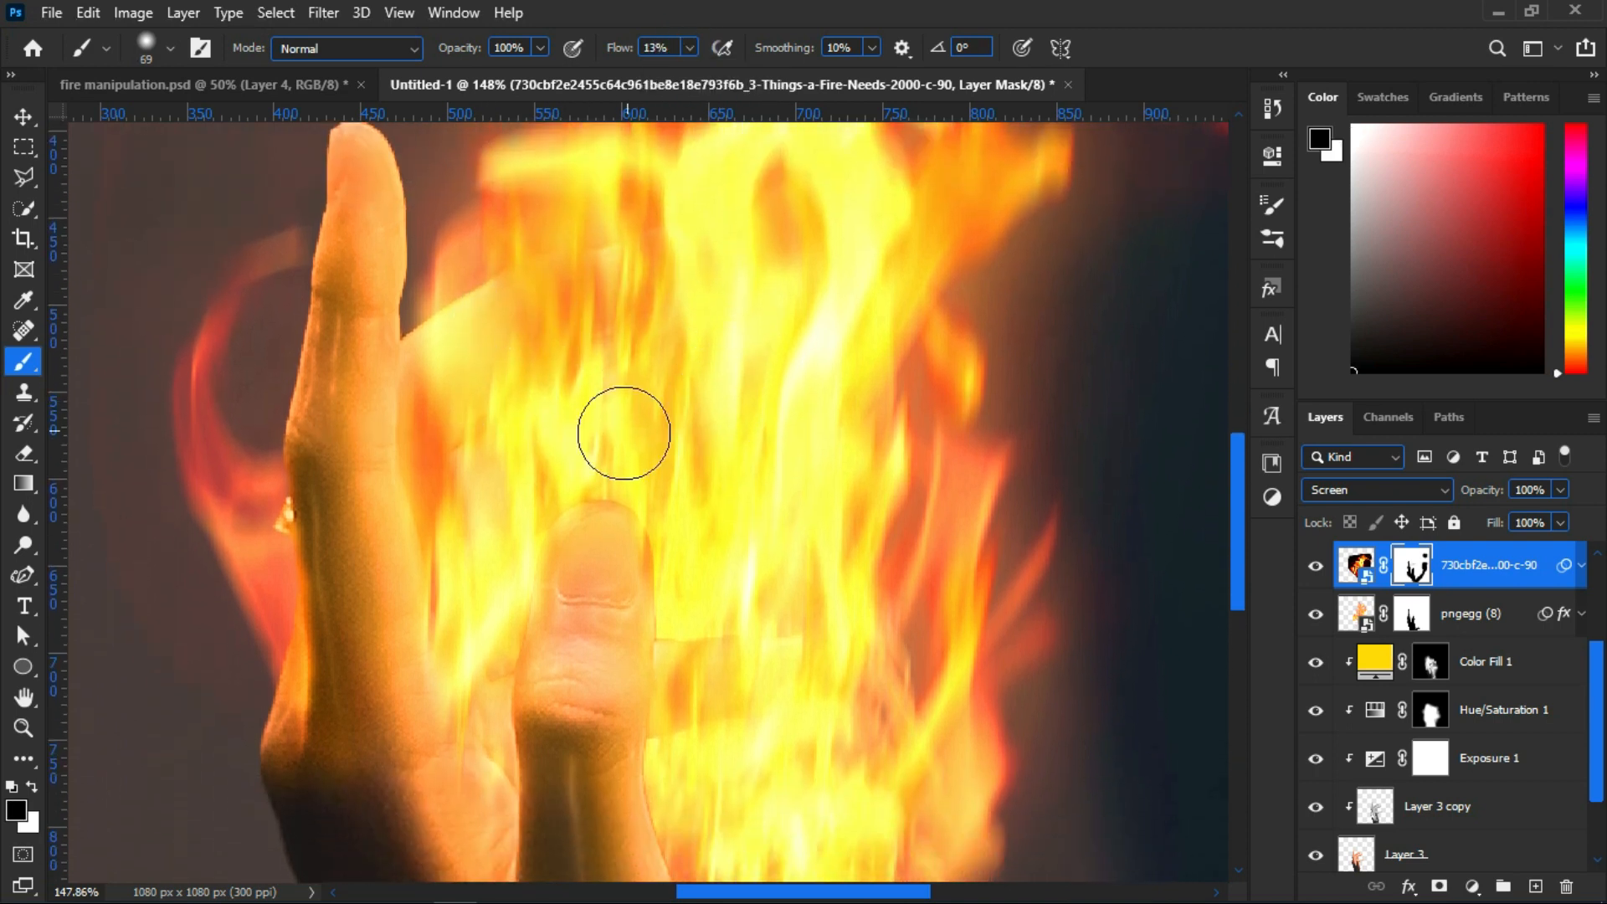
scroll(753, 414, "down", 1)
scroll(837, 419, "down", 1)
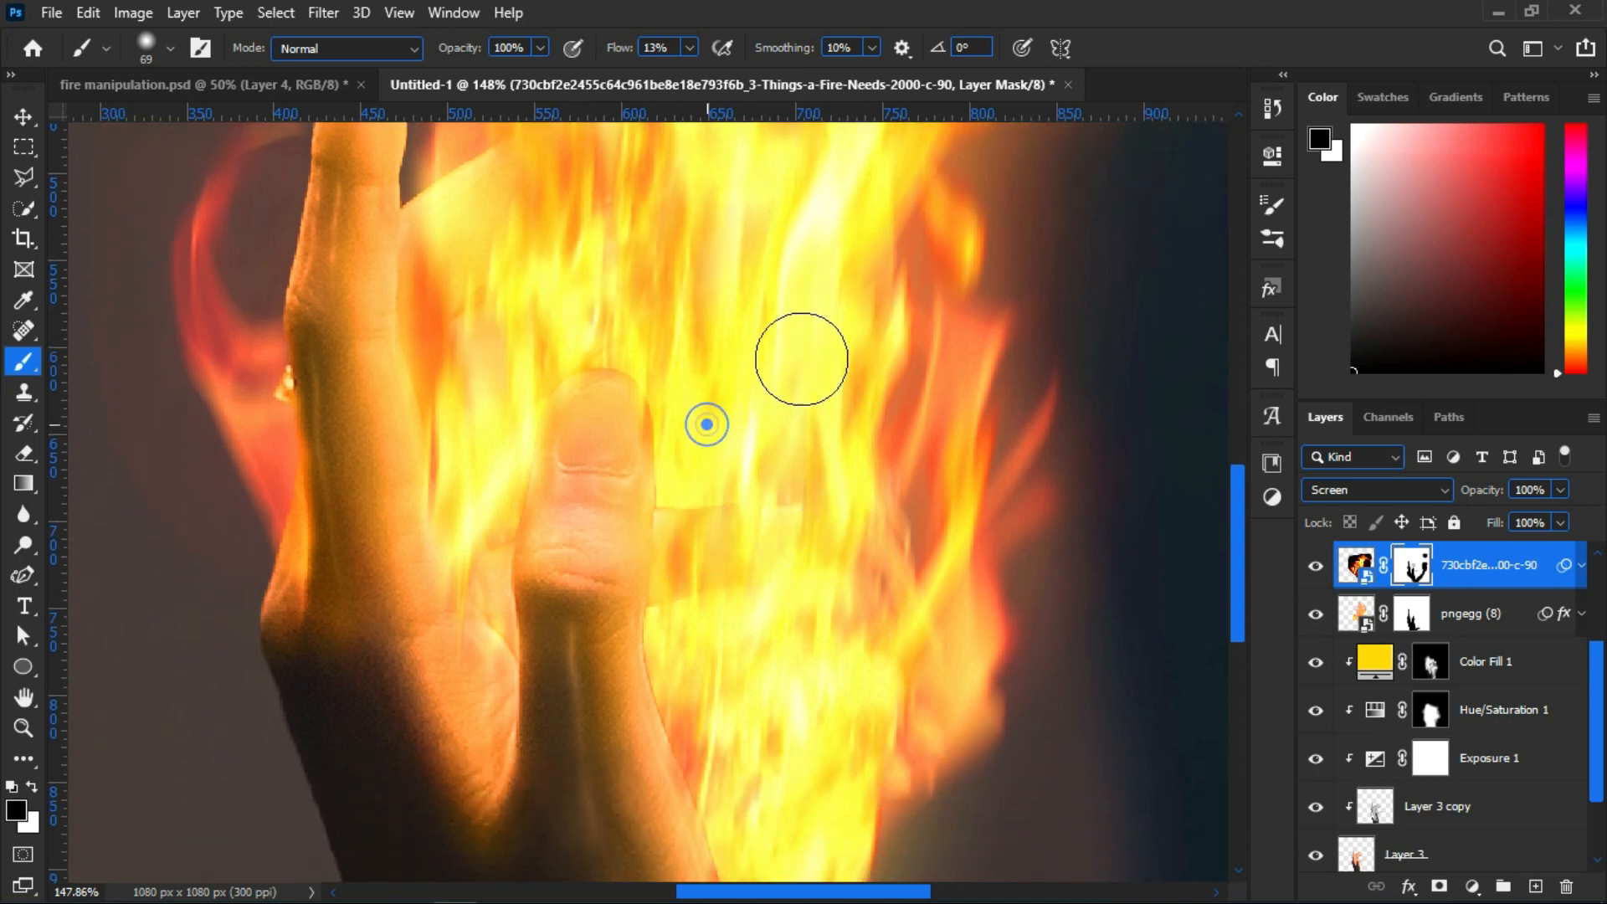
scroll(753, 335, "down", 1)
Paint softly in black on the pngegg (8) layer's mask to reveal the fingers behind the flames around the thumb
left_click(1412, 613)
scroll(586, 335, "up", 2)
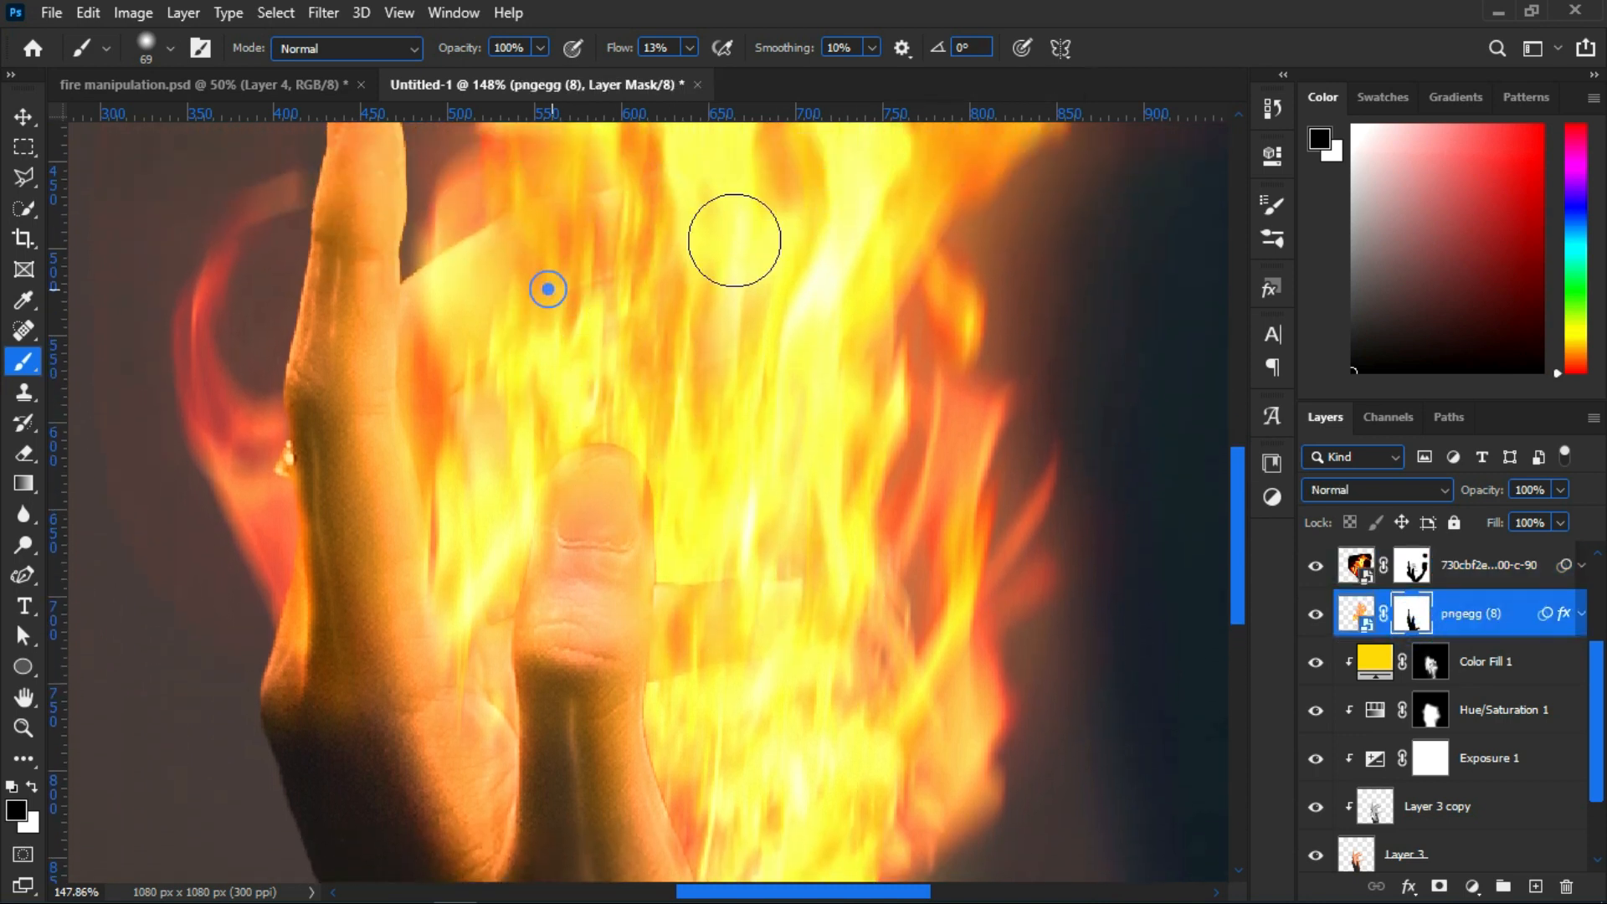
scroll(551, 352, "down", 2)
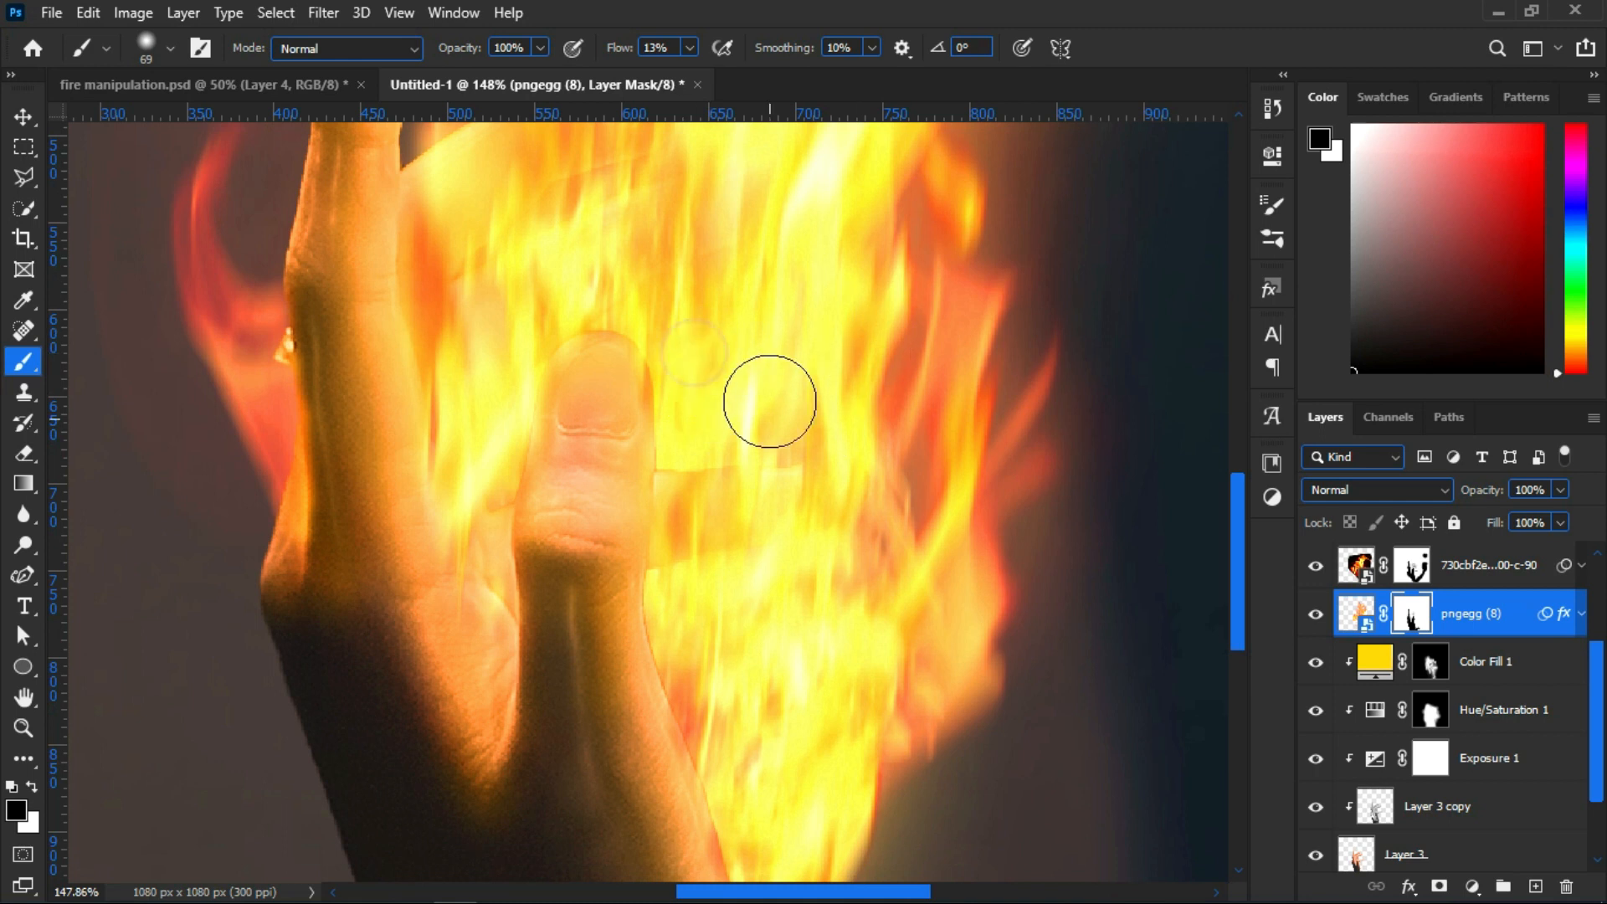
scroll(603, 302, "up", 3)
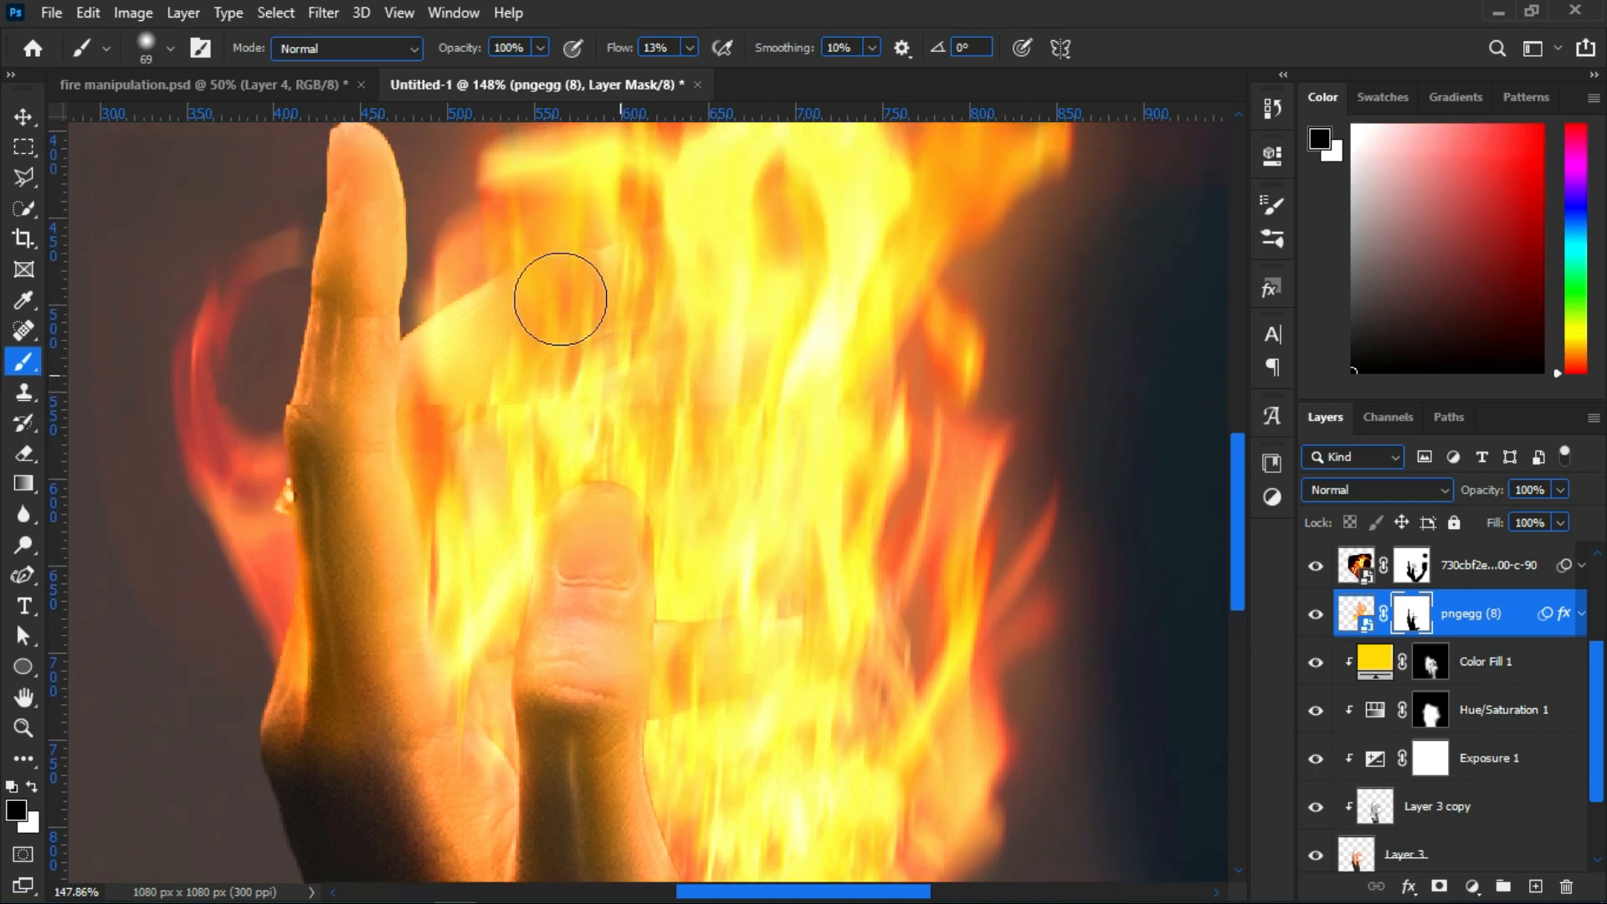
scroll(691, 345, "down", 3)
scroll(707, 385, "down", 1)
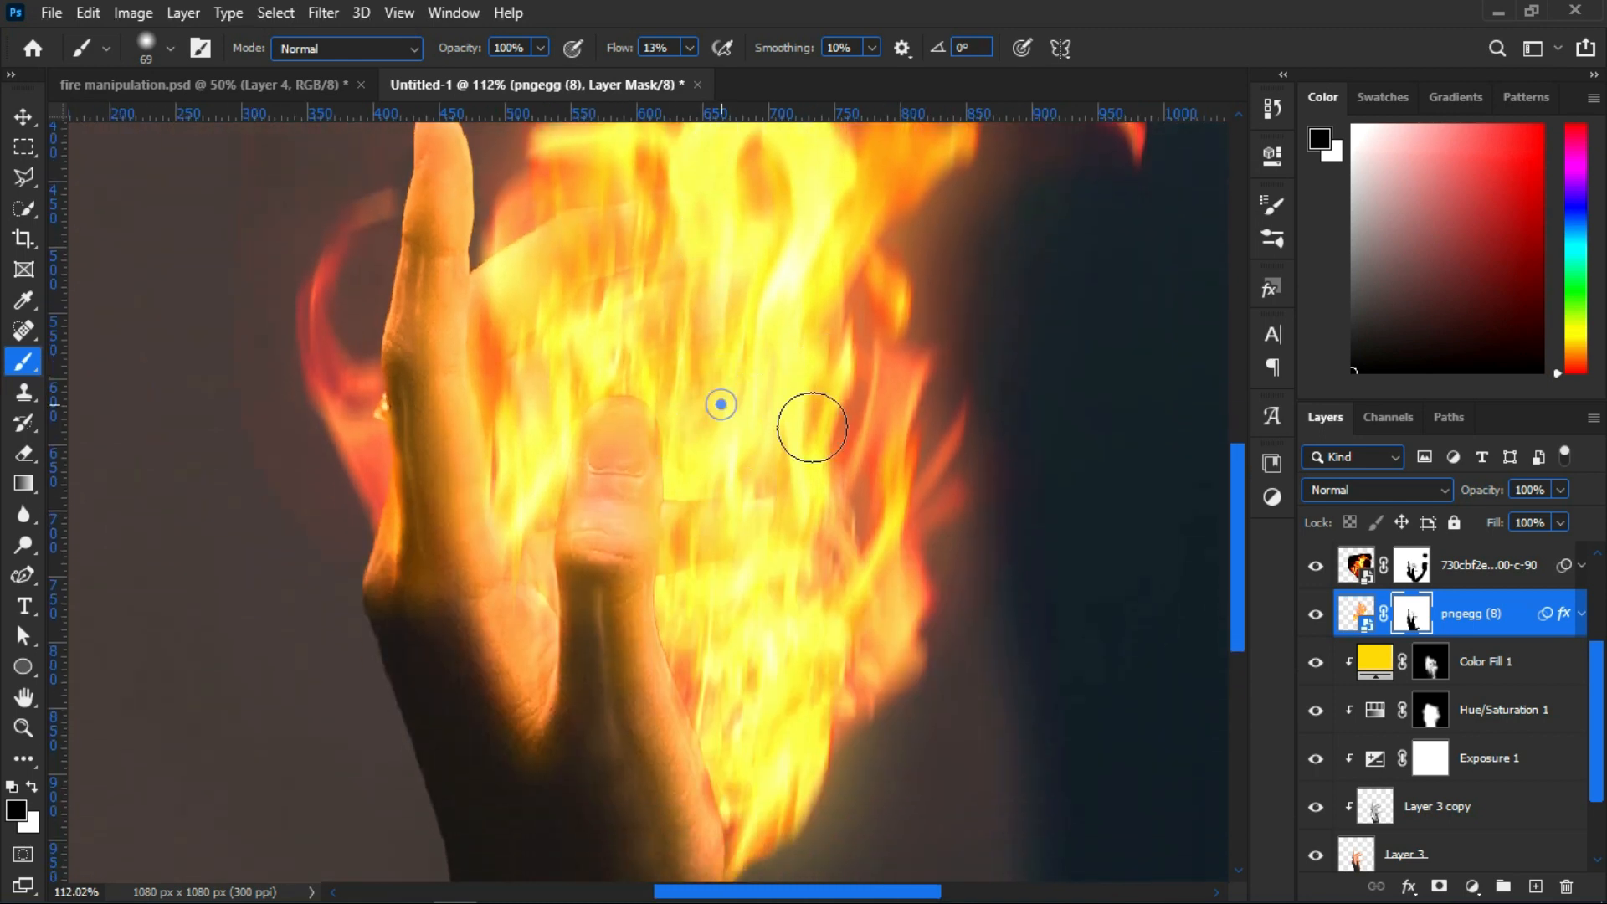
Paint softly in black on the glowing-fire layer's mask to thin its flames over the fingers and beside the thumb
scroll(1415, 619, "up", 3)
left_click(1412, 615)
scroll(712, 386, "up", 1)
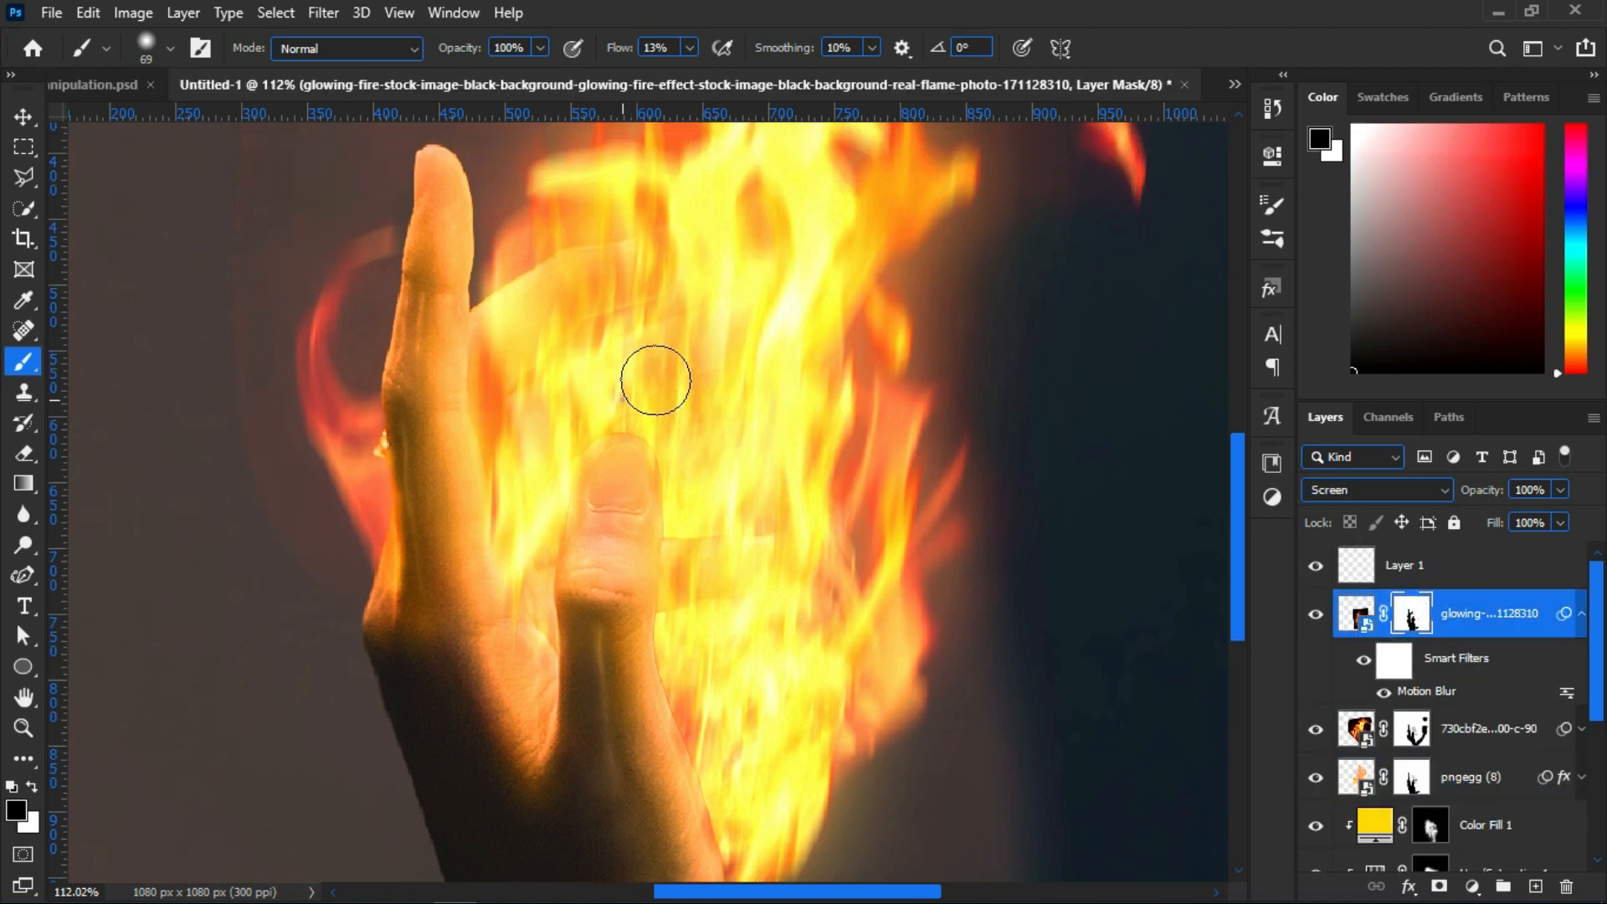
scroll(740, 363, "down", 2)
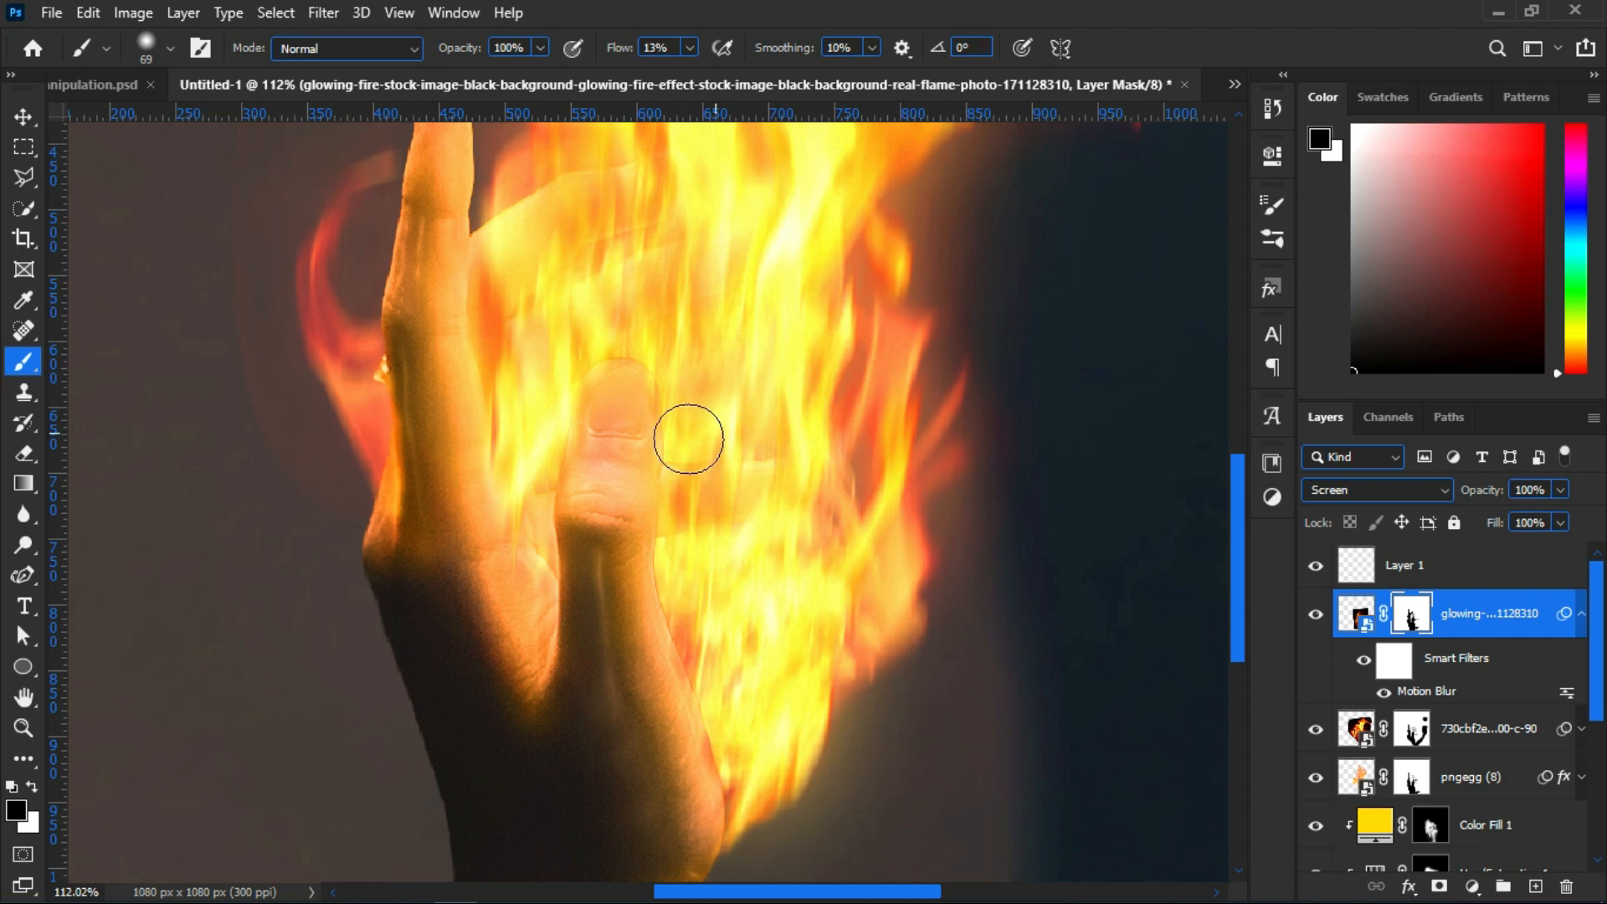
Examine the whole composition, checking how the fingers show through the flames
scroll(732, 308, "down", 5)
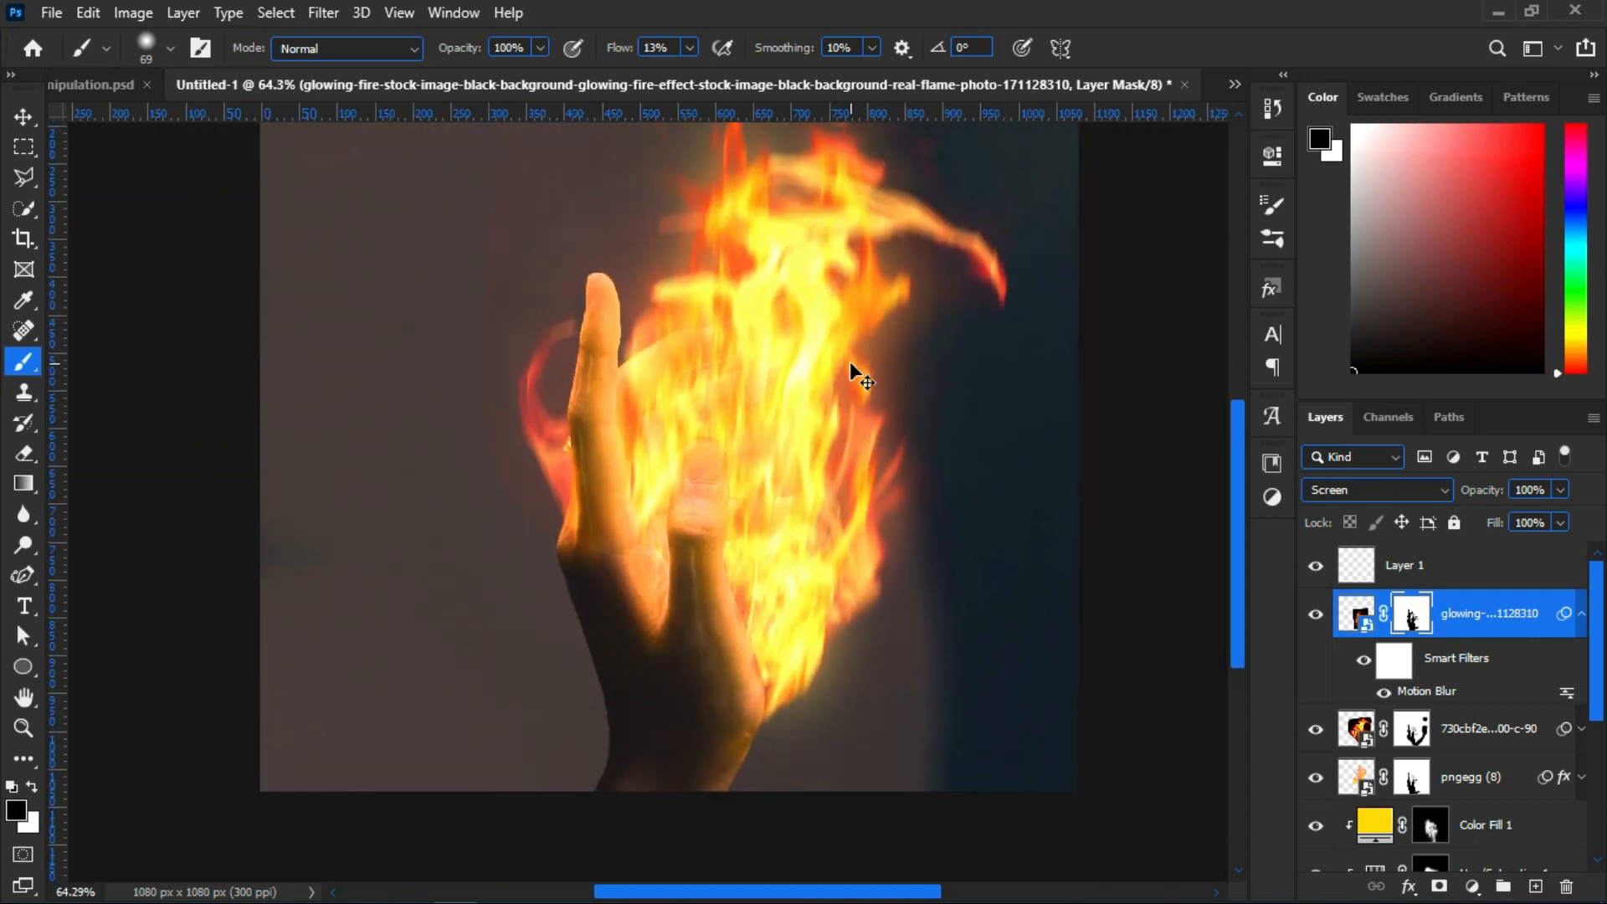
scroll(940, 595, "up", 3)
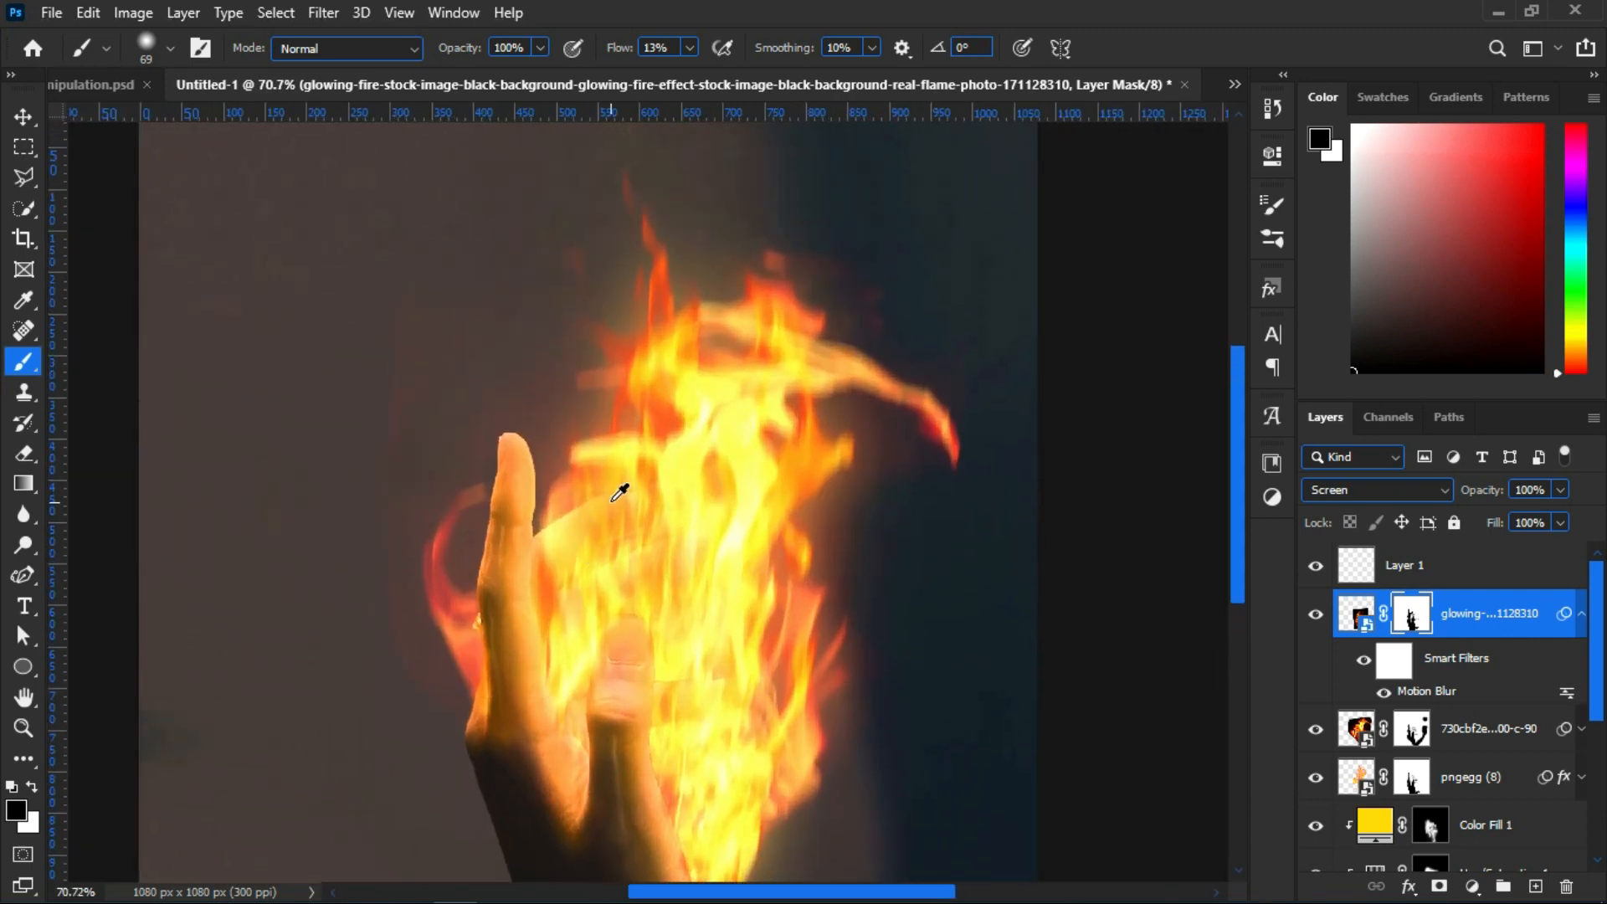
scroll(696, 513, "down", 4)
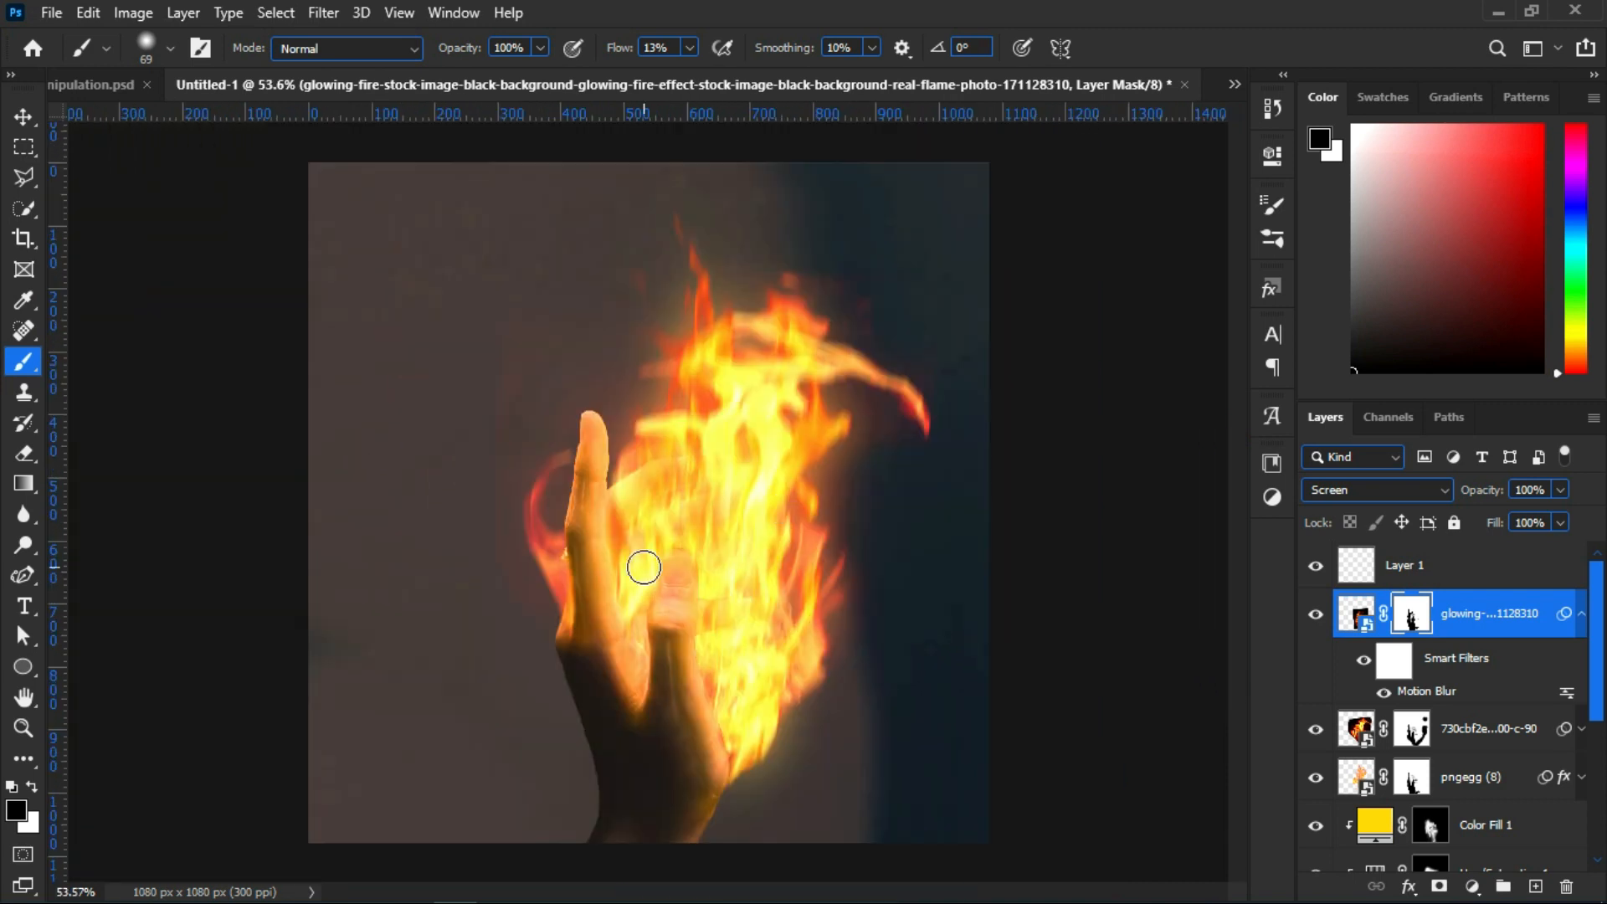
scroll(720, 595, "down", 1)
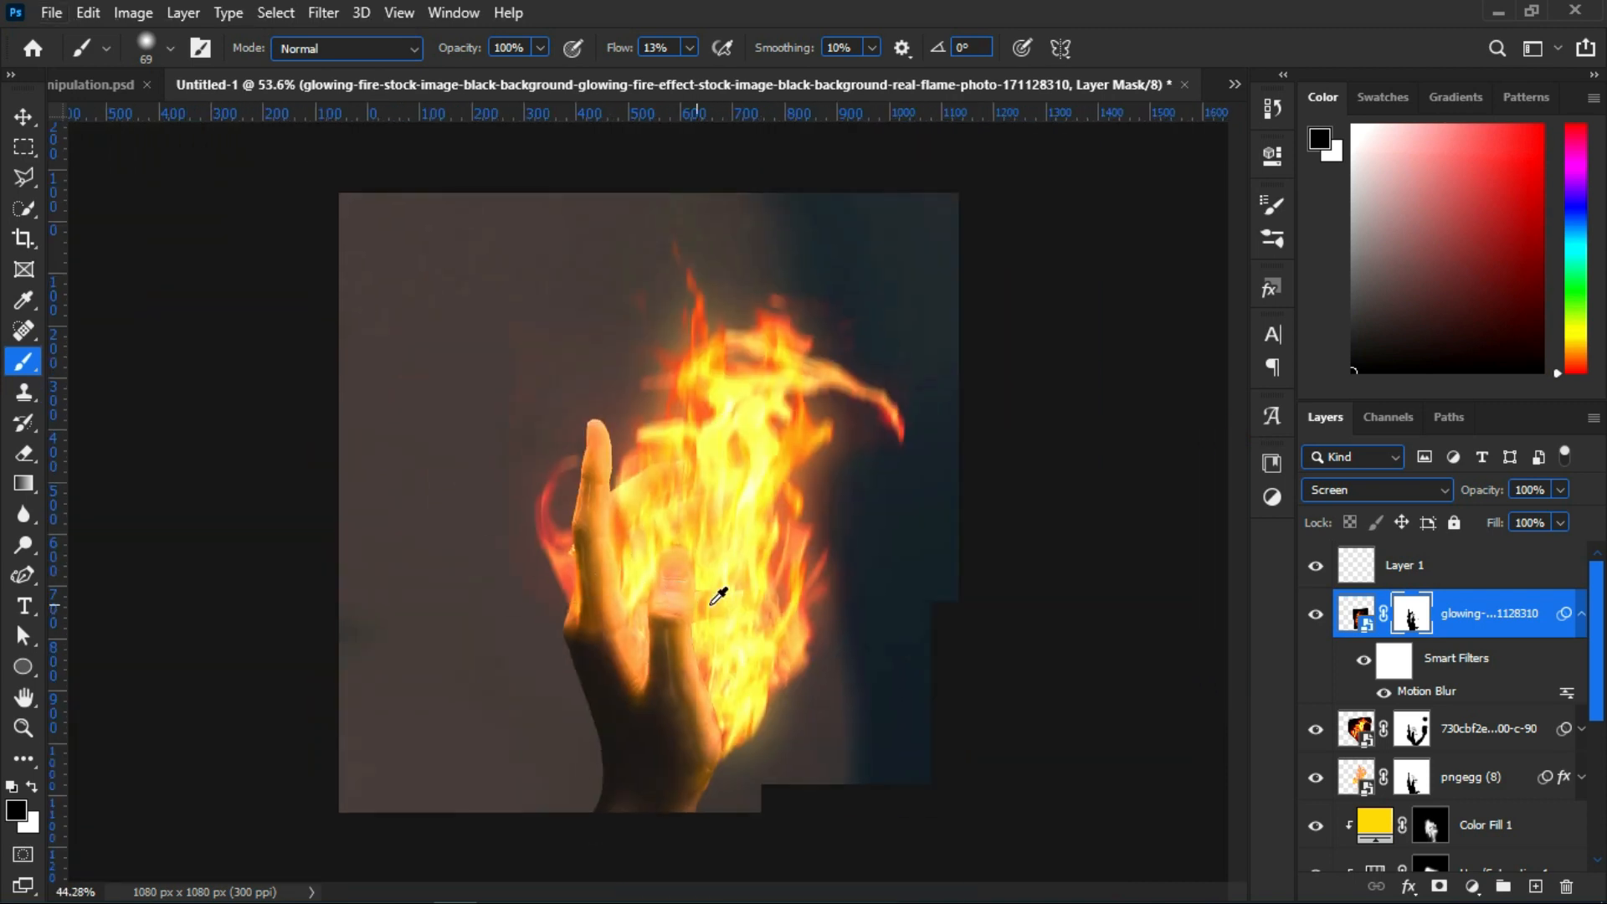
scroll(745, 605, "up", 3)
scroll(764, 610, "down", 2)
scroll(762, 628, "down", 1)
scroll(783, 670, "up", 1)
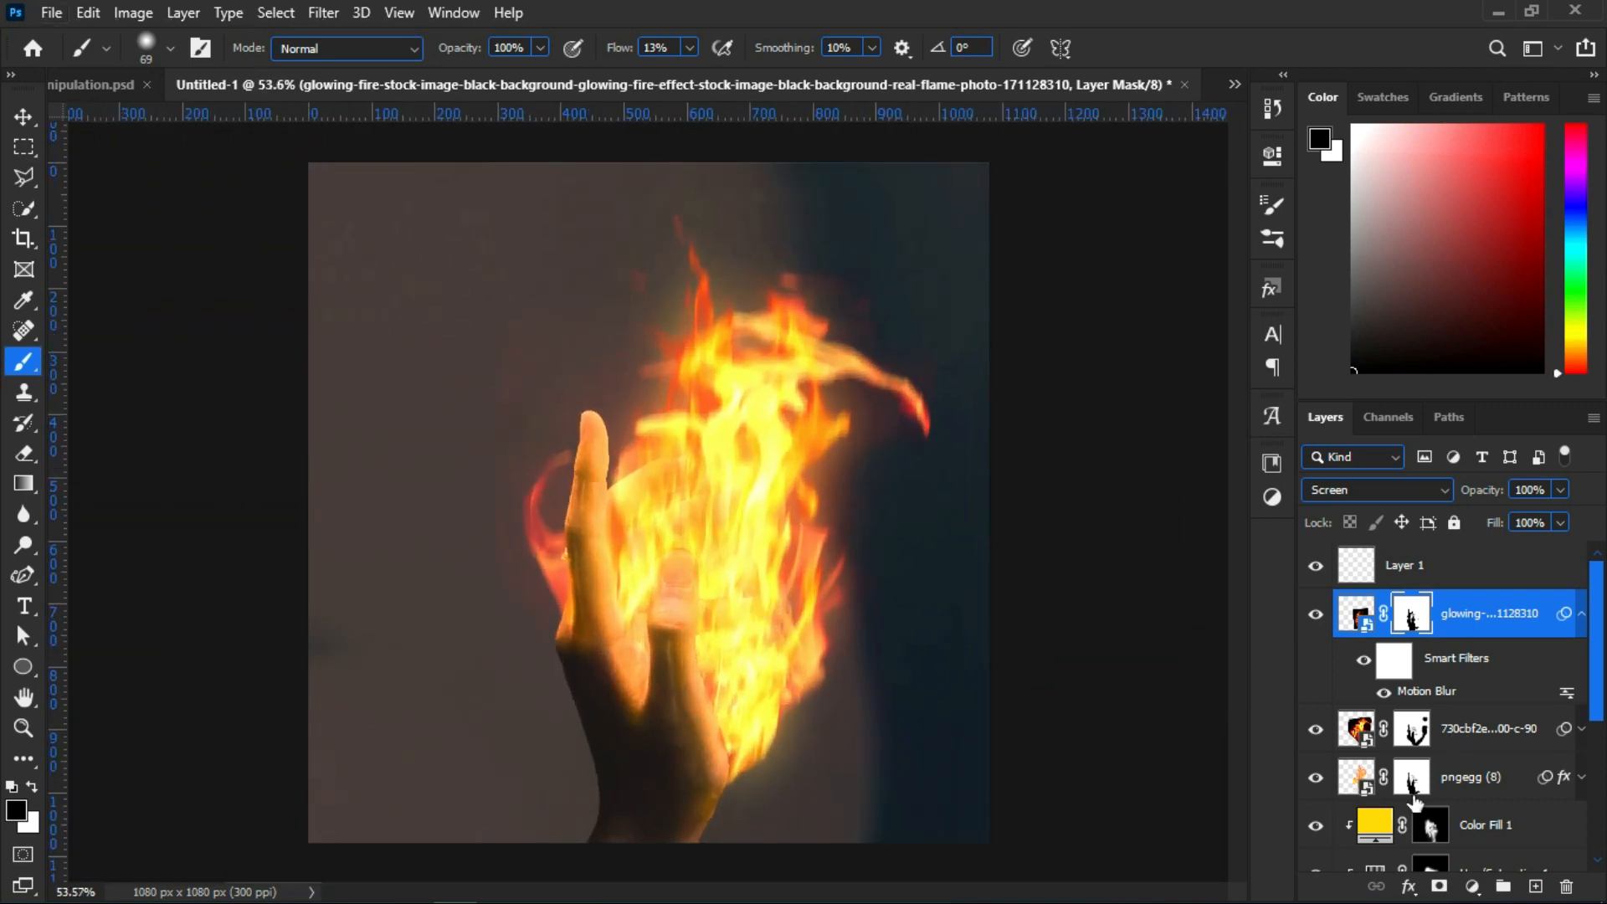
Paint white on the Color Fill 1 mask over the palm, thumb and wrist, enlarging the brush from 94 to 210 px
left_click(1375, 830)
scroll(592, 693, "up", 3)
key("x")
mouse_move(580, 528)
left_mouse_down()
mouse_move(570, 650)
mouse_move(560, 549)
mouse_move(626, 751)
left_mouse_up()
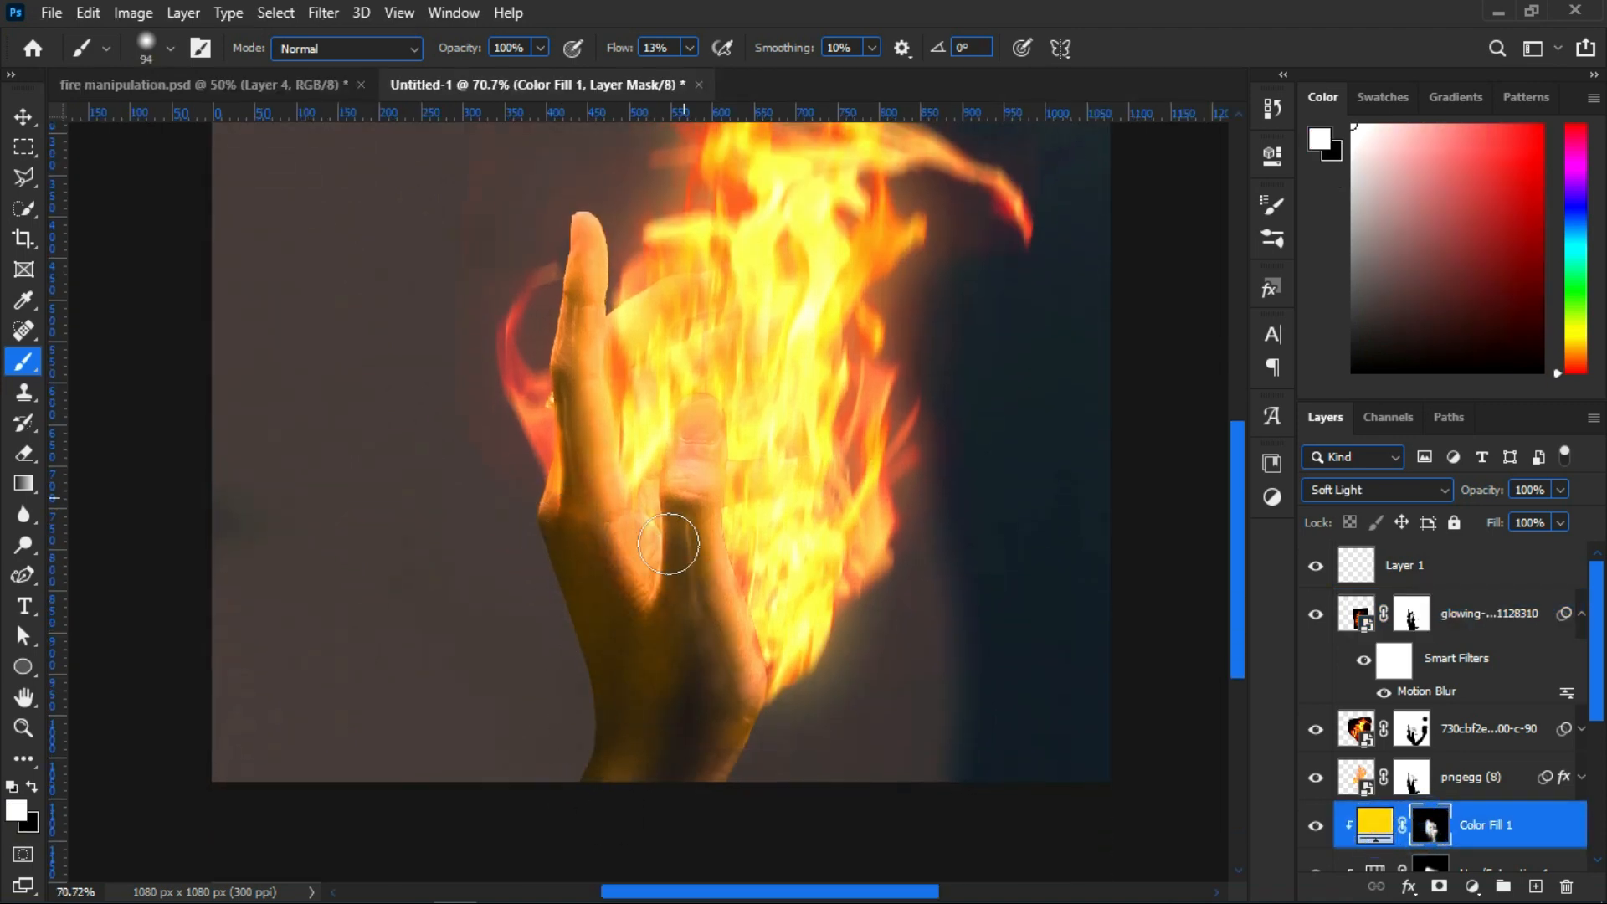
left_click_drag(668, 544, 747, 734)
left_click_drag(595, 649, 643, 651)
mouse_move(636, 657)
left_mouse_down()
mouse_move(684, 732)
mouse_move(588, 332)
mouse_move(768, 721)
mouse_move(655, 285)
mouse_move(574, 358)
mouse_move(574, 743)
mouse_move(634, 330)
left_mouse_up()
mouse_move(899, 576)
left_mouse_down()
mouse_move(520, 485)
mouse_move(872, 279)
mouse_move(717, 761)
mouse_move(819, 199)
left_mouse_up()
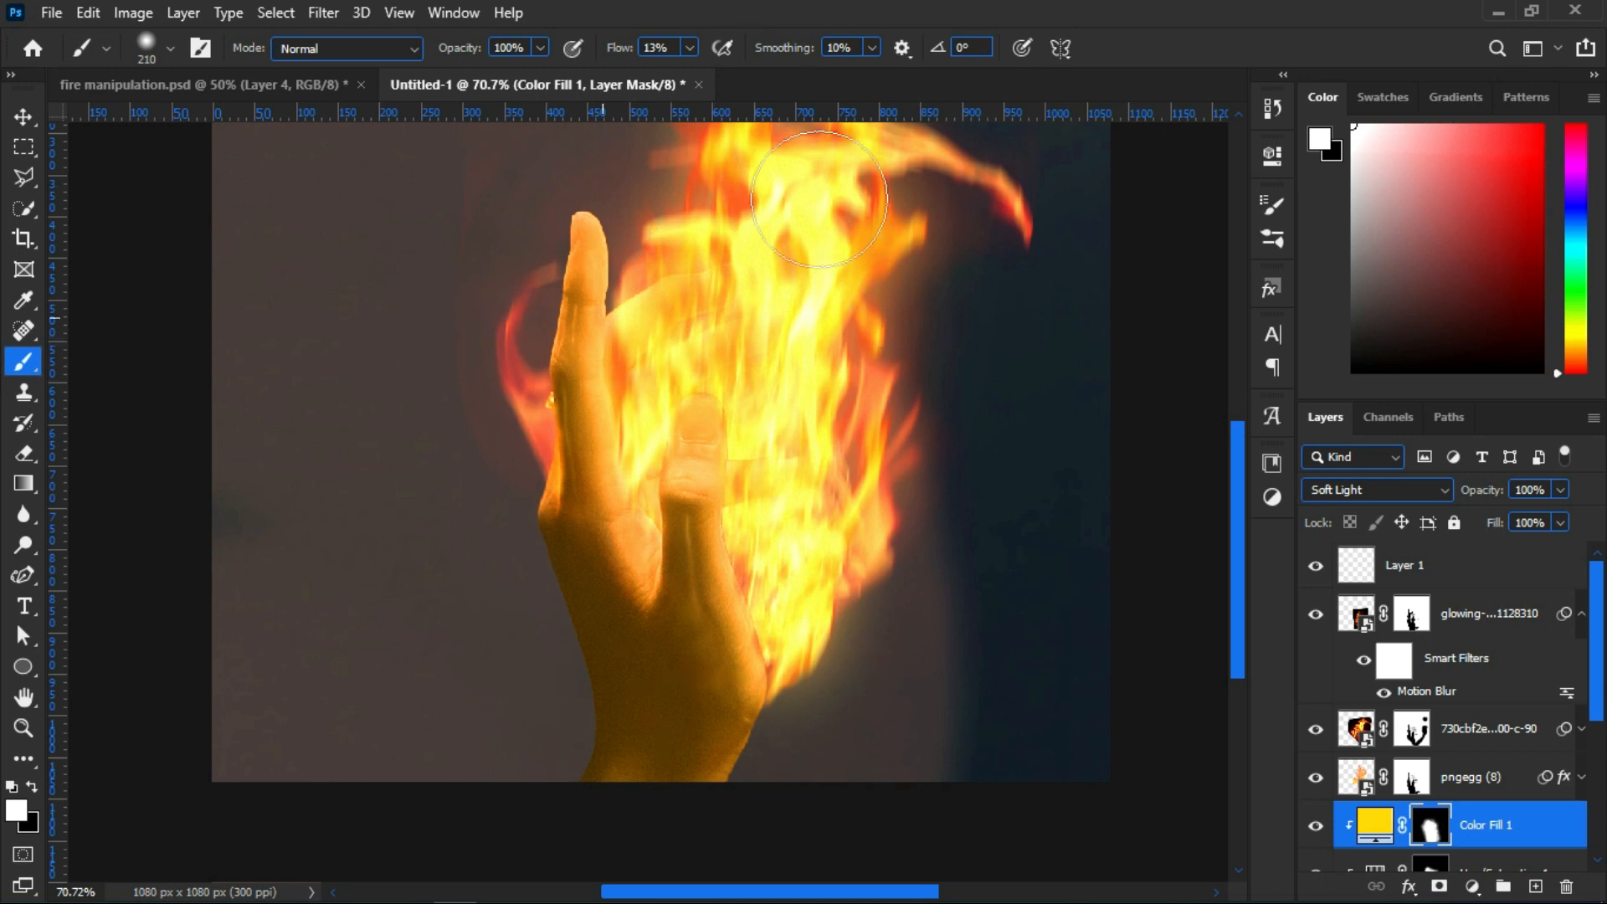
Paint white on the Color Fill 1 mask over the fingers and lower the fill's opacity to 64%
mouse_move(674, 207)
left_mouse_down()
mouse_move(771, 545)
mouse_move(670, 277)
mouse_move(658, 418)
left_mouse_up()
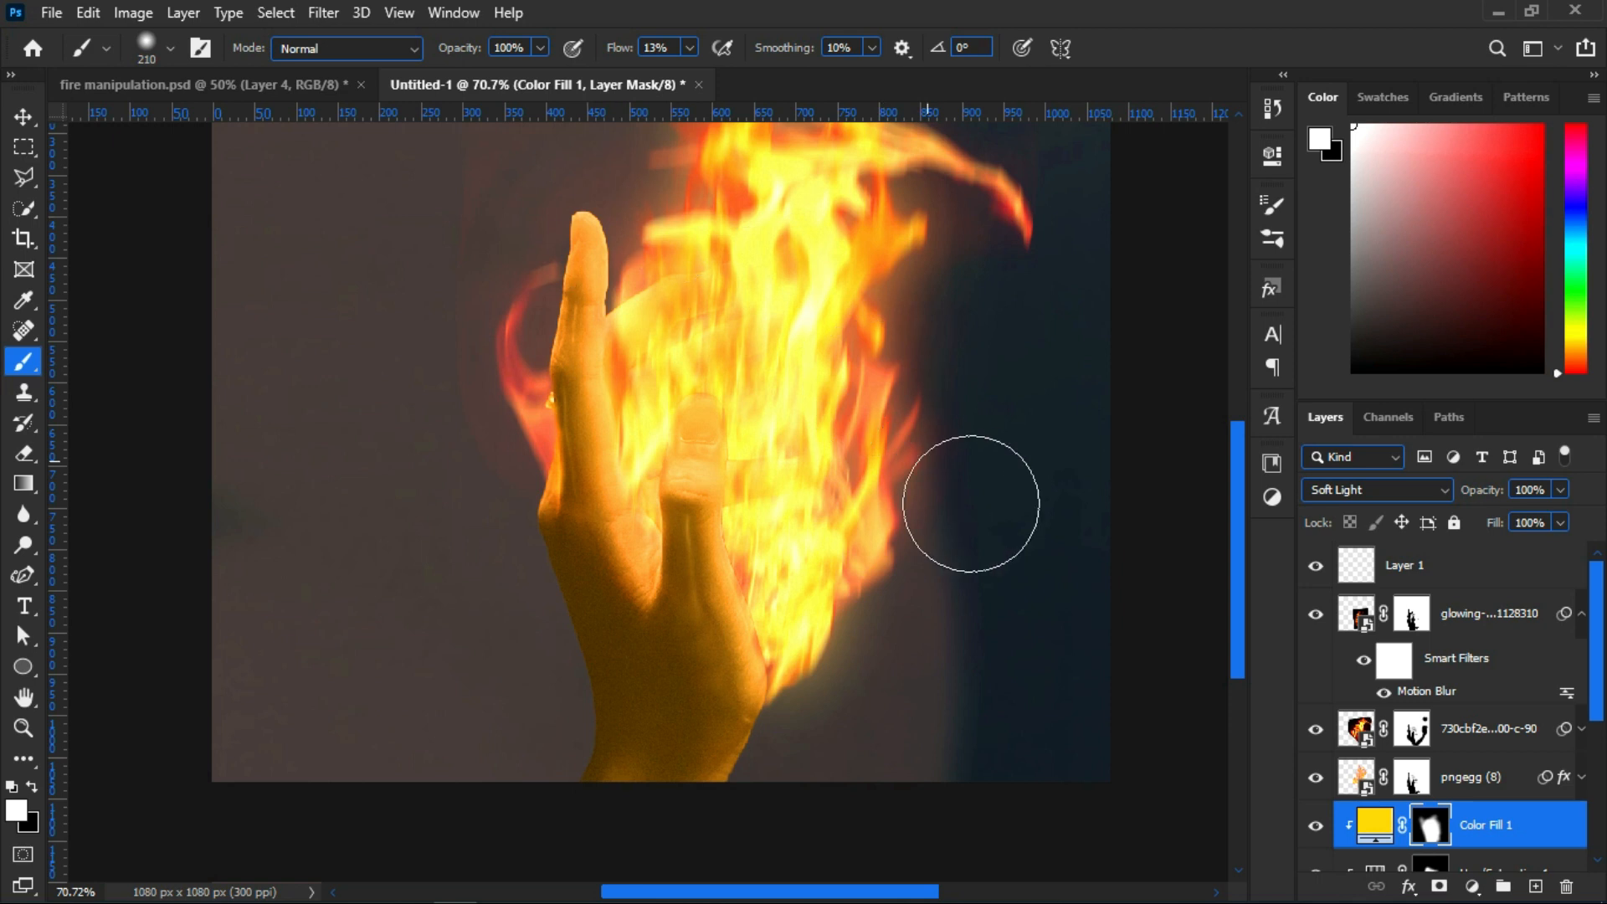
left_click(1561, 489)
left_click_drag(1567, 515, 1515, 519)
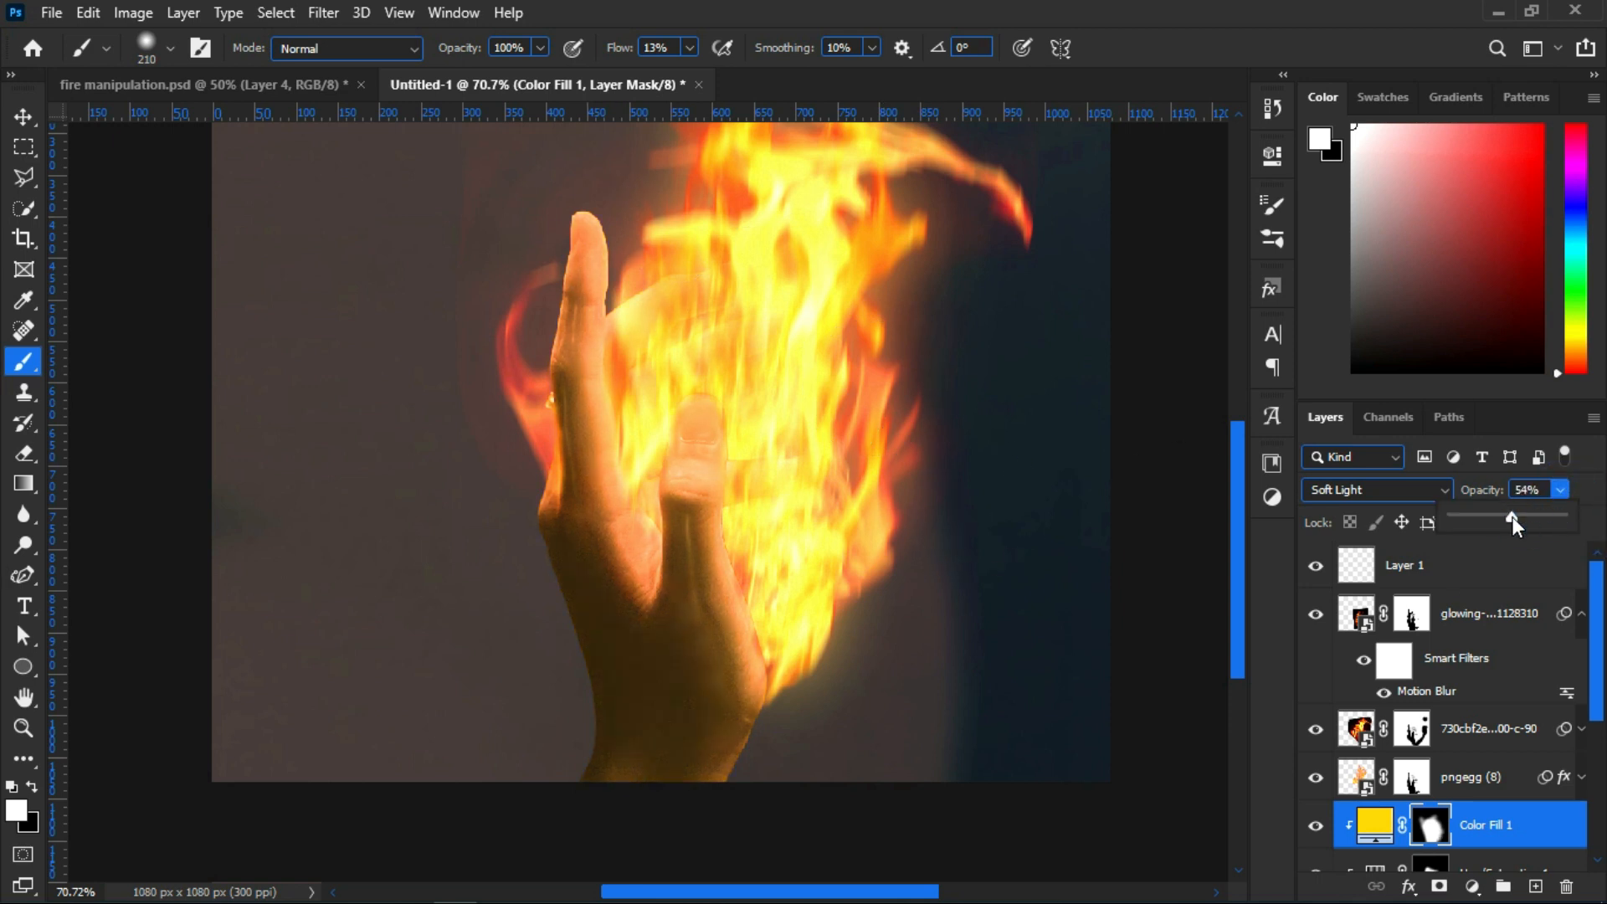
scroll(563, 616, "down", 4)
scroll(563, 615, "up", 2)
scroll(1490, 794, "down", 2)
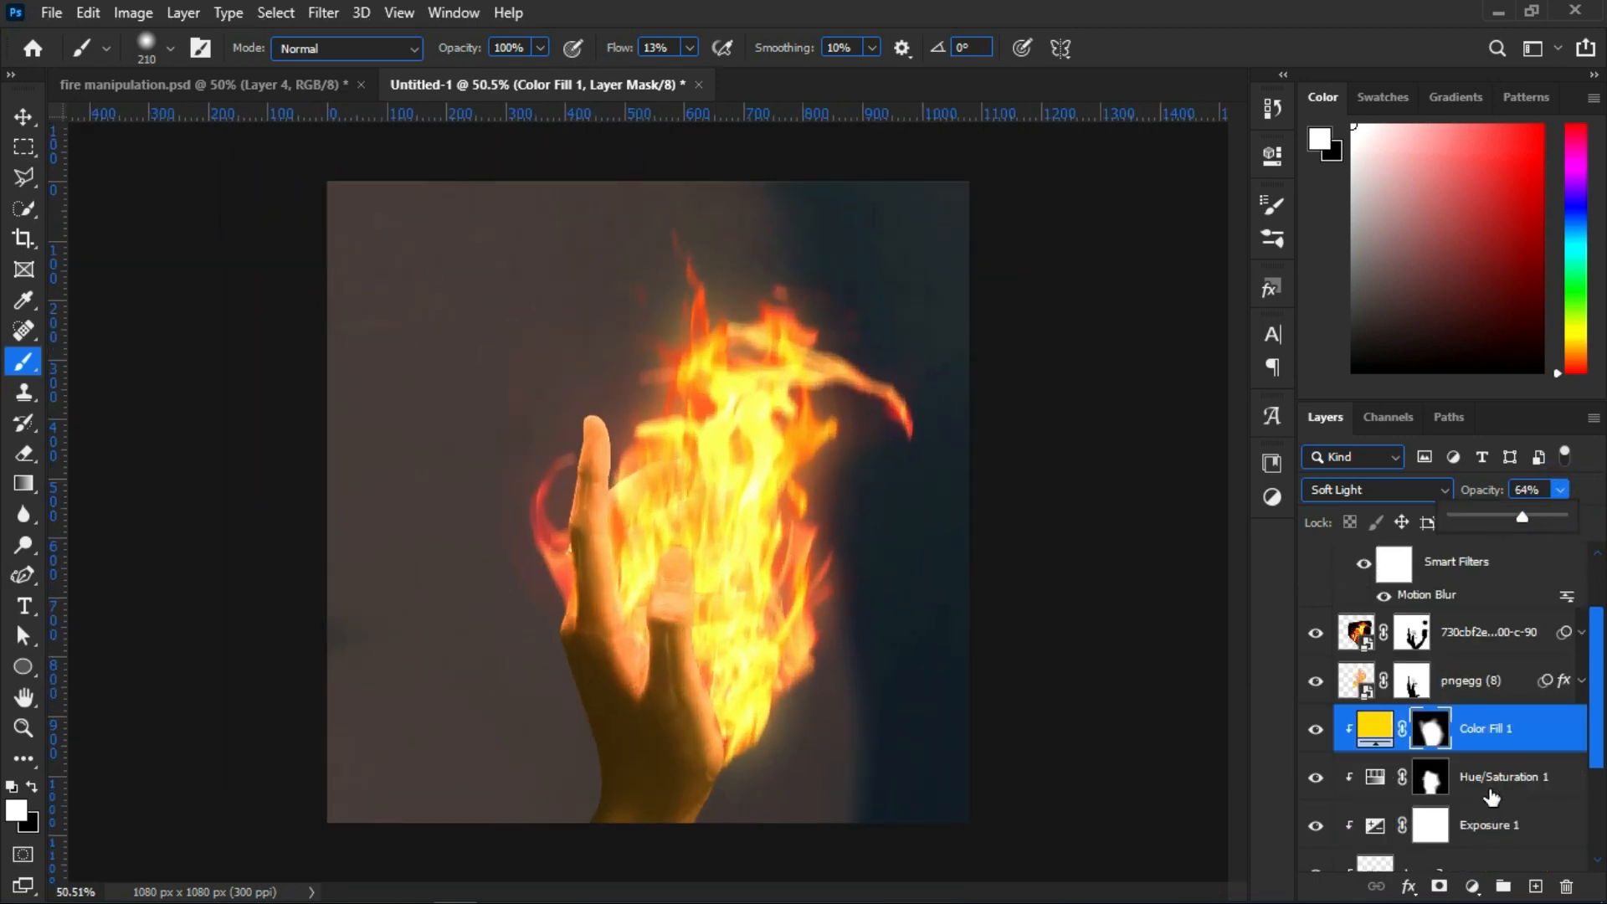
Lower the Hue/Saturation 1 layer's opacity to 70% and compare the hand with and without its colour adjustments
left_click(1492, 791)
left_click_drag(1561, 516, 1514, 518)
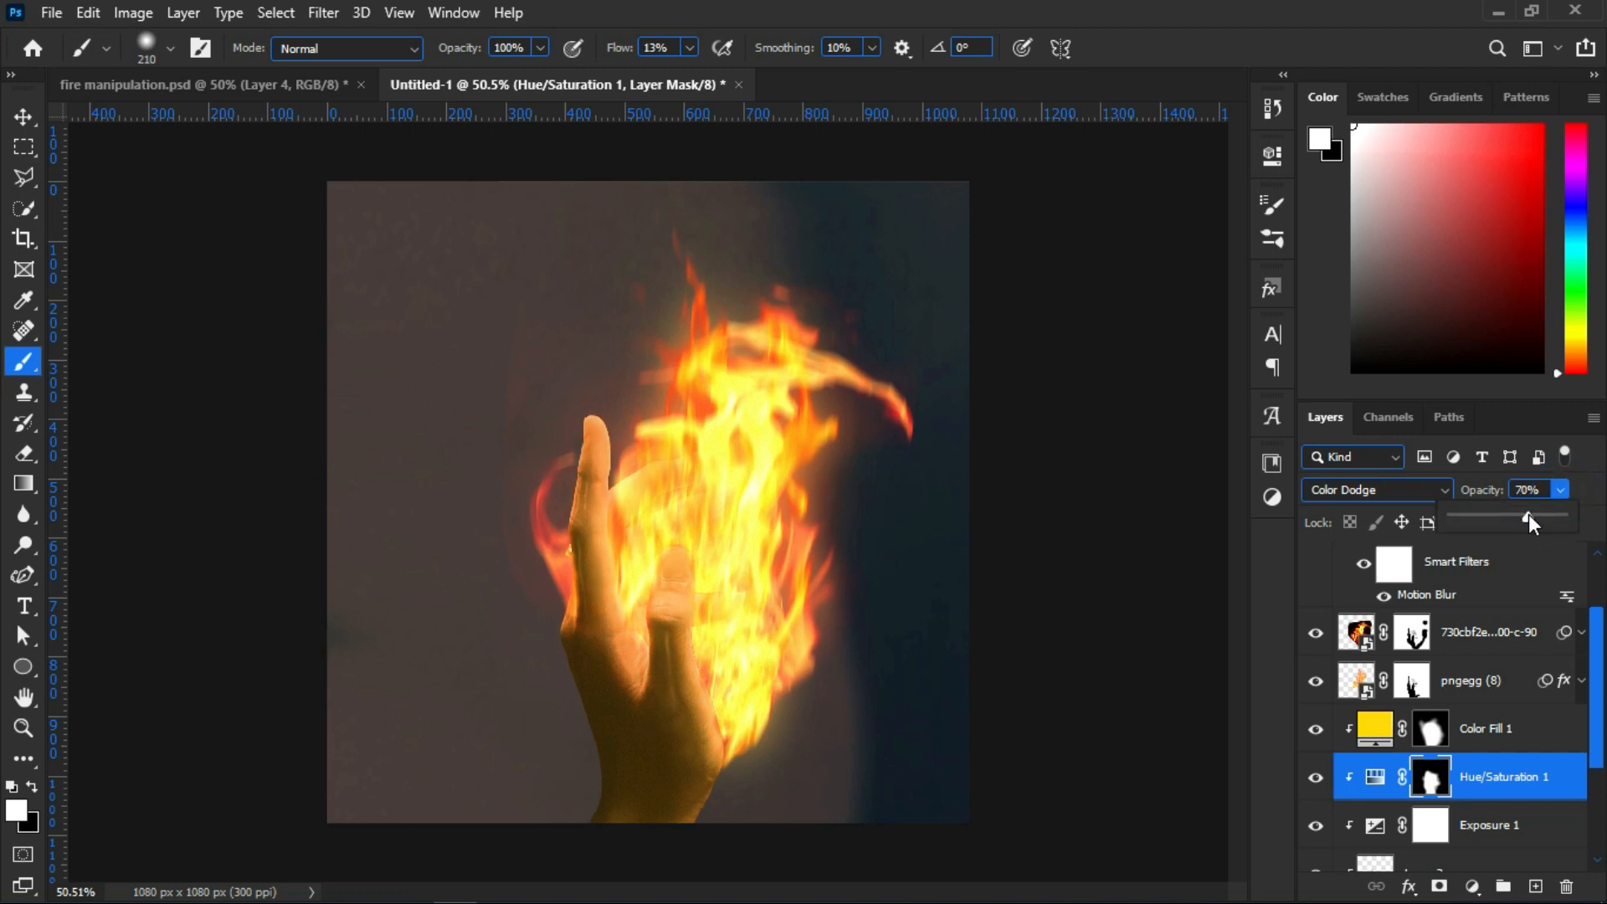
scroll(818, 689, "up", 1)
mouse_move(1316, 728)
left_mouse_down()
mouse_move(1325, 785)
mouse_move(1322, 753)
left_mouse_up()
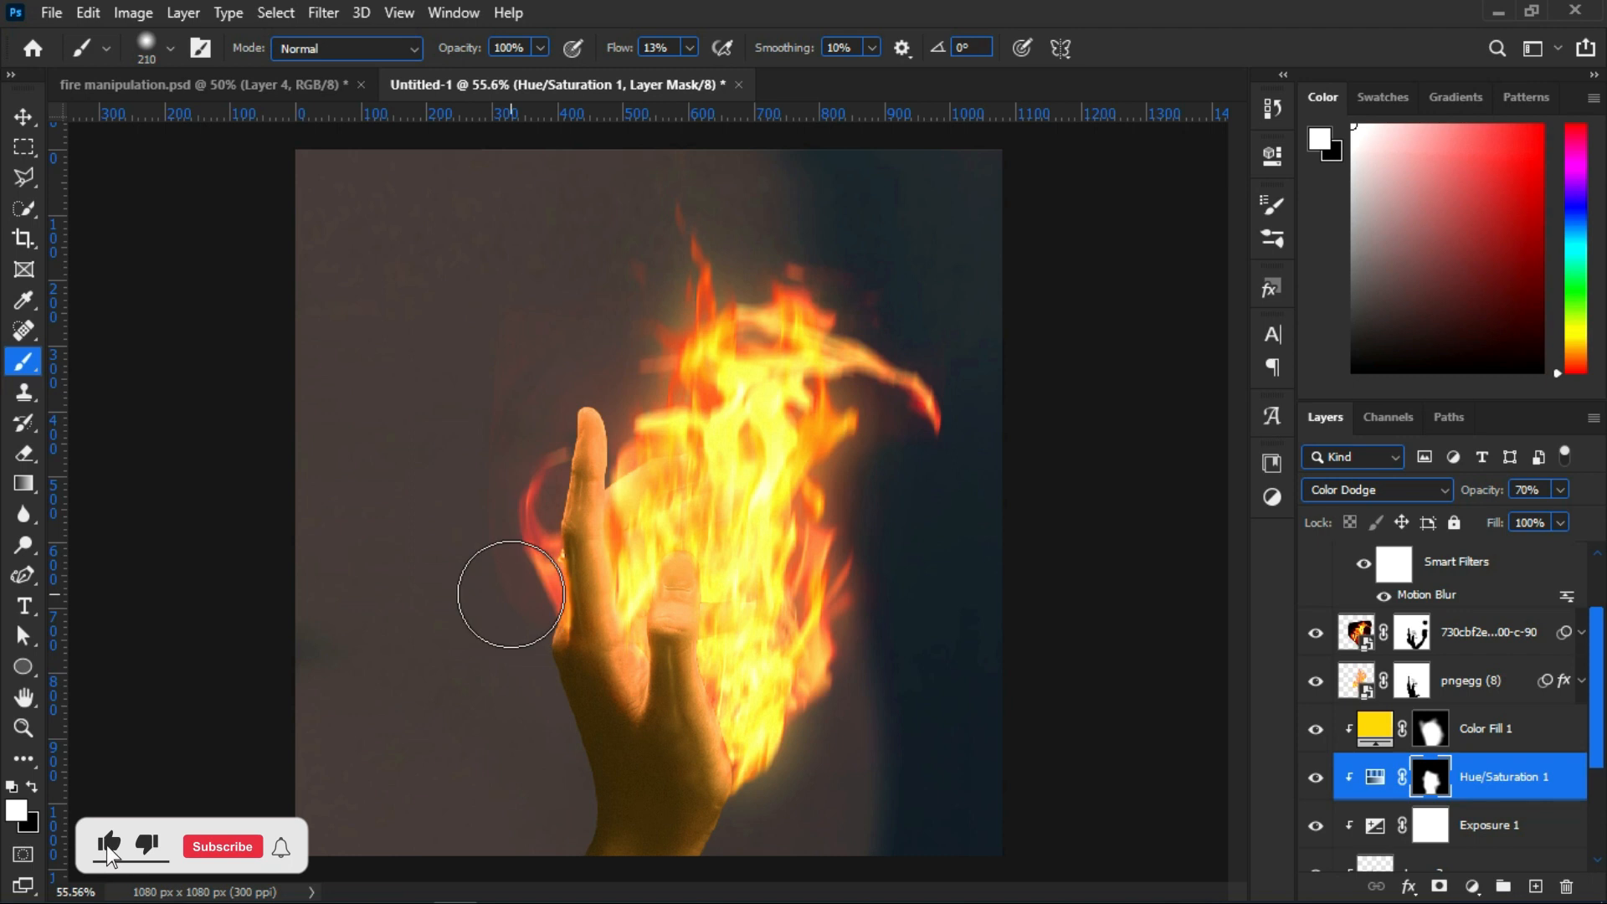
key("v")
scroll(700, 466, "down", 3)
scroll(818, 384, "up", 2)
scroll(826, 385, "down", 1)
Add an orange (#fb9216) Solid Color fill above the glowing-fire layer, blended in Overlay at 32% opacity
scroll(1392, 664, "up", 2)
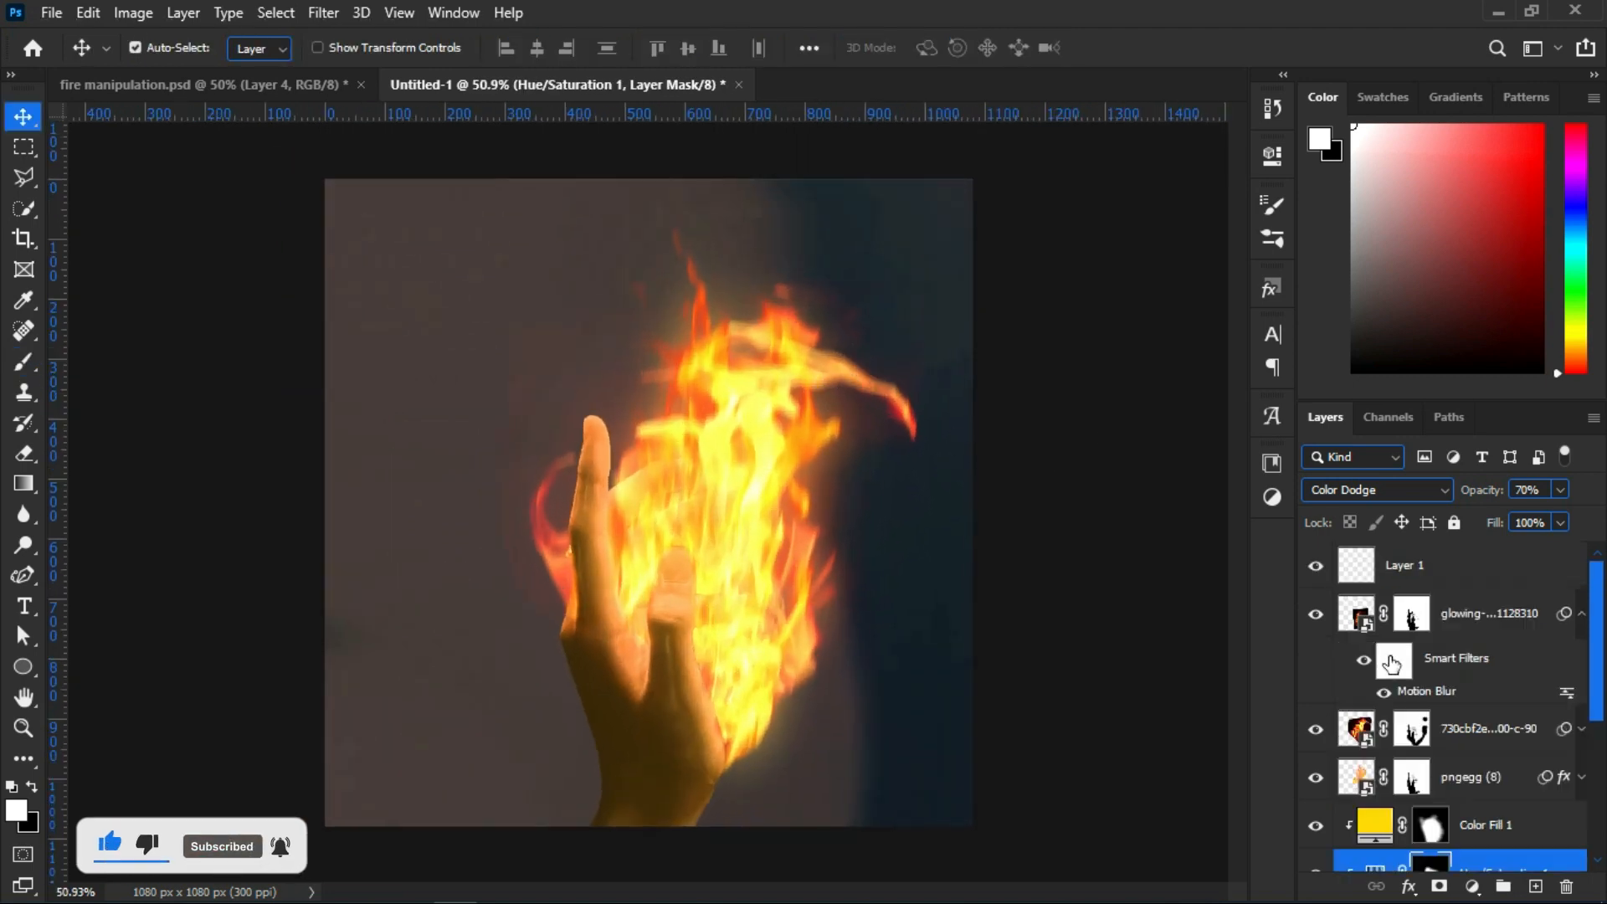
left_click(1414, 623)
left_click(1472, 886)
left_click(1490, 485)
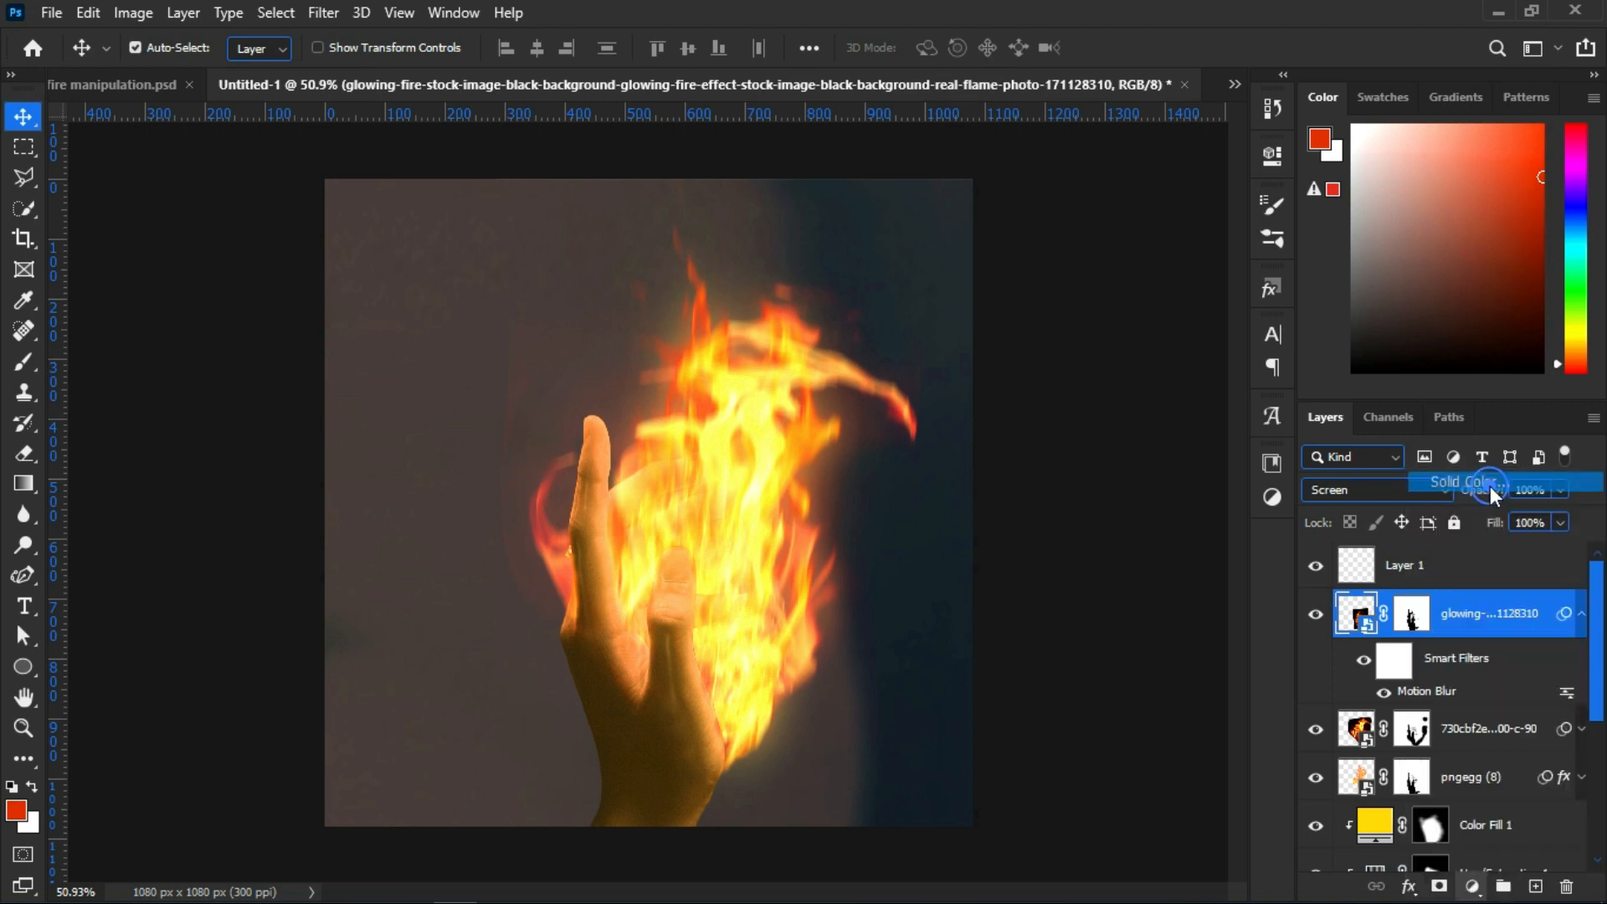
left_click_drag(1286, 534, 1286, 546)
left_click_drag(1254, 333, 1236, 277)
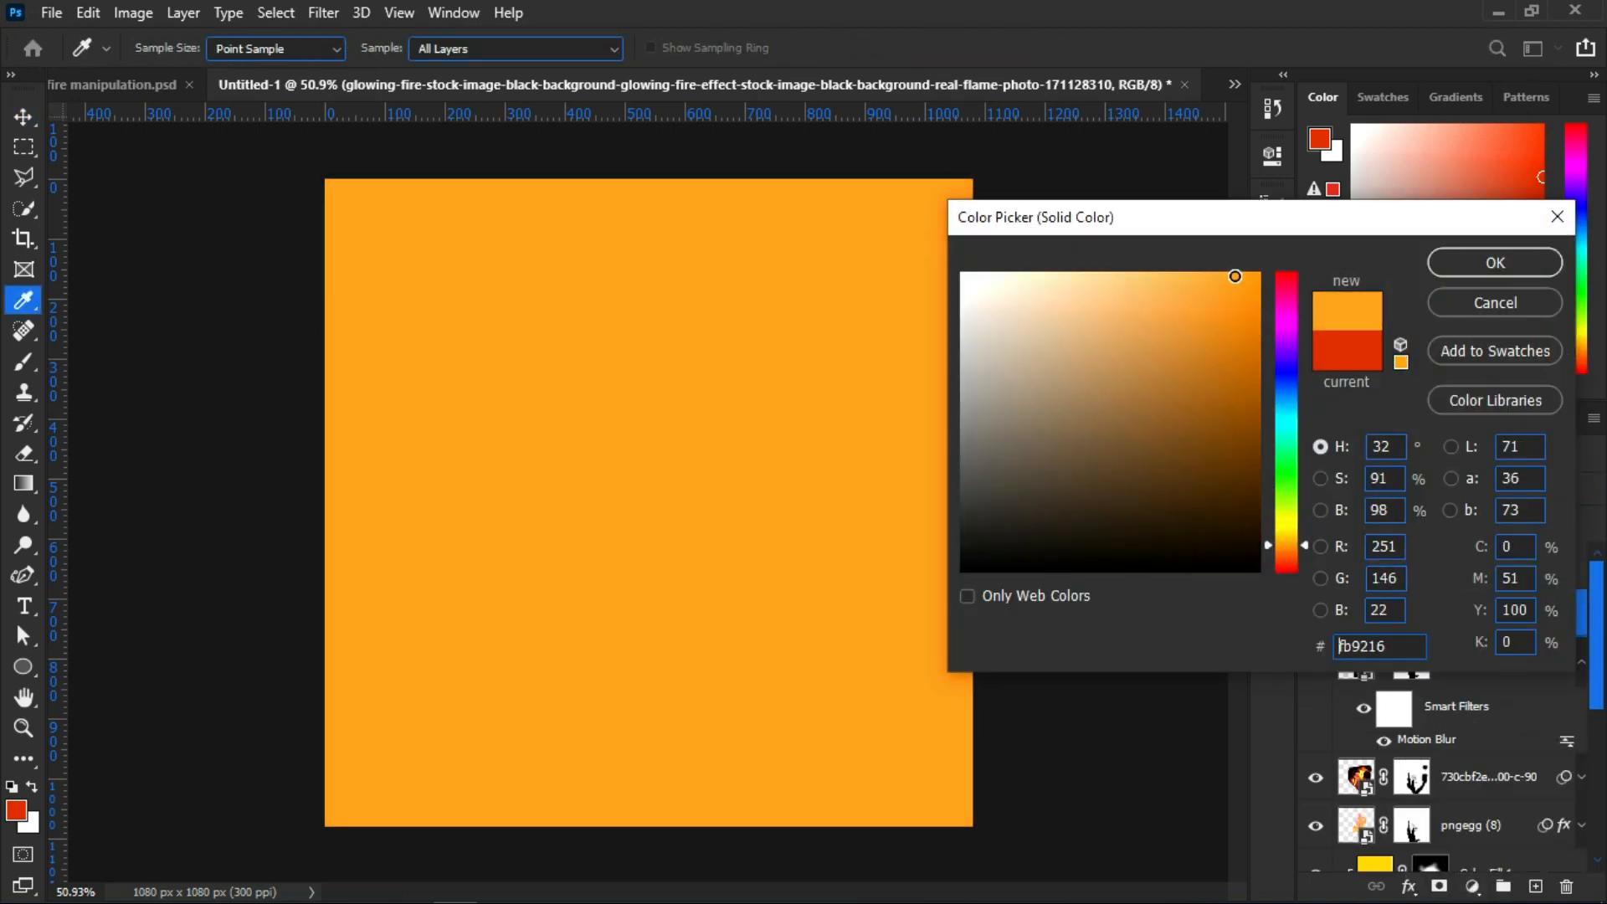
left_click(1431, 264)
left_click(1378, 490)
left_click(1373, 605)
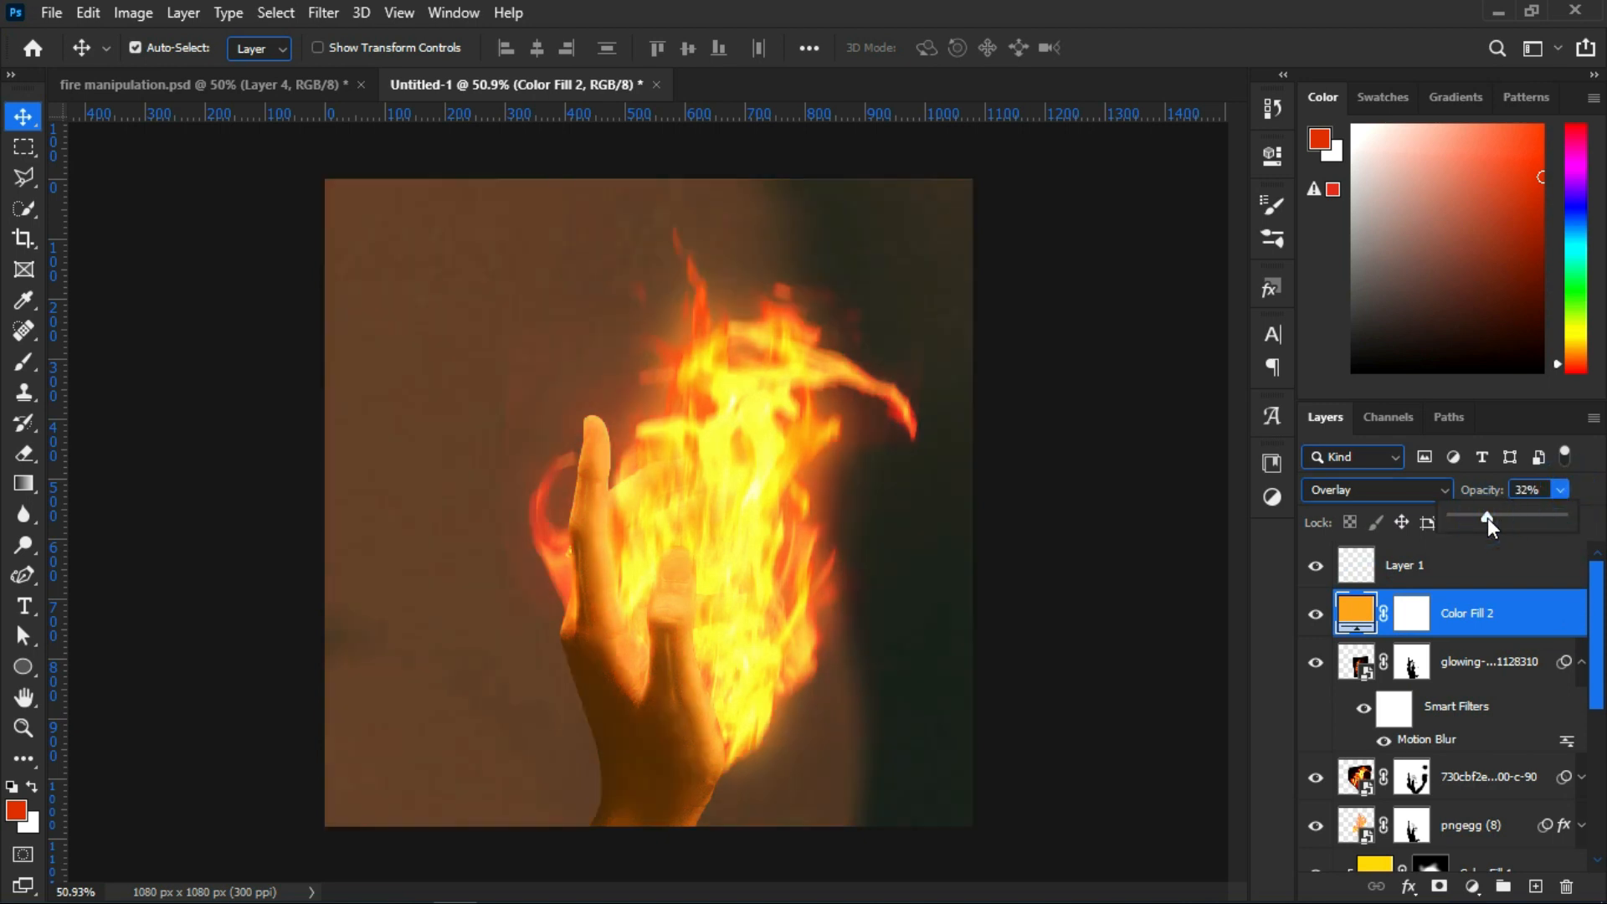
Add a Gradient Fill layer above Color Fill 2, setting both colour stops of its fade-to-transparent gradient to black
left_click(1472, 886)
left_click(1464, 495)
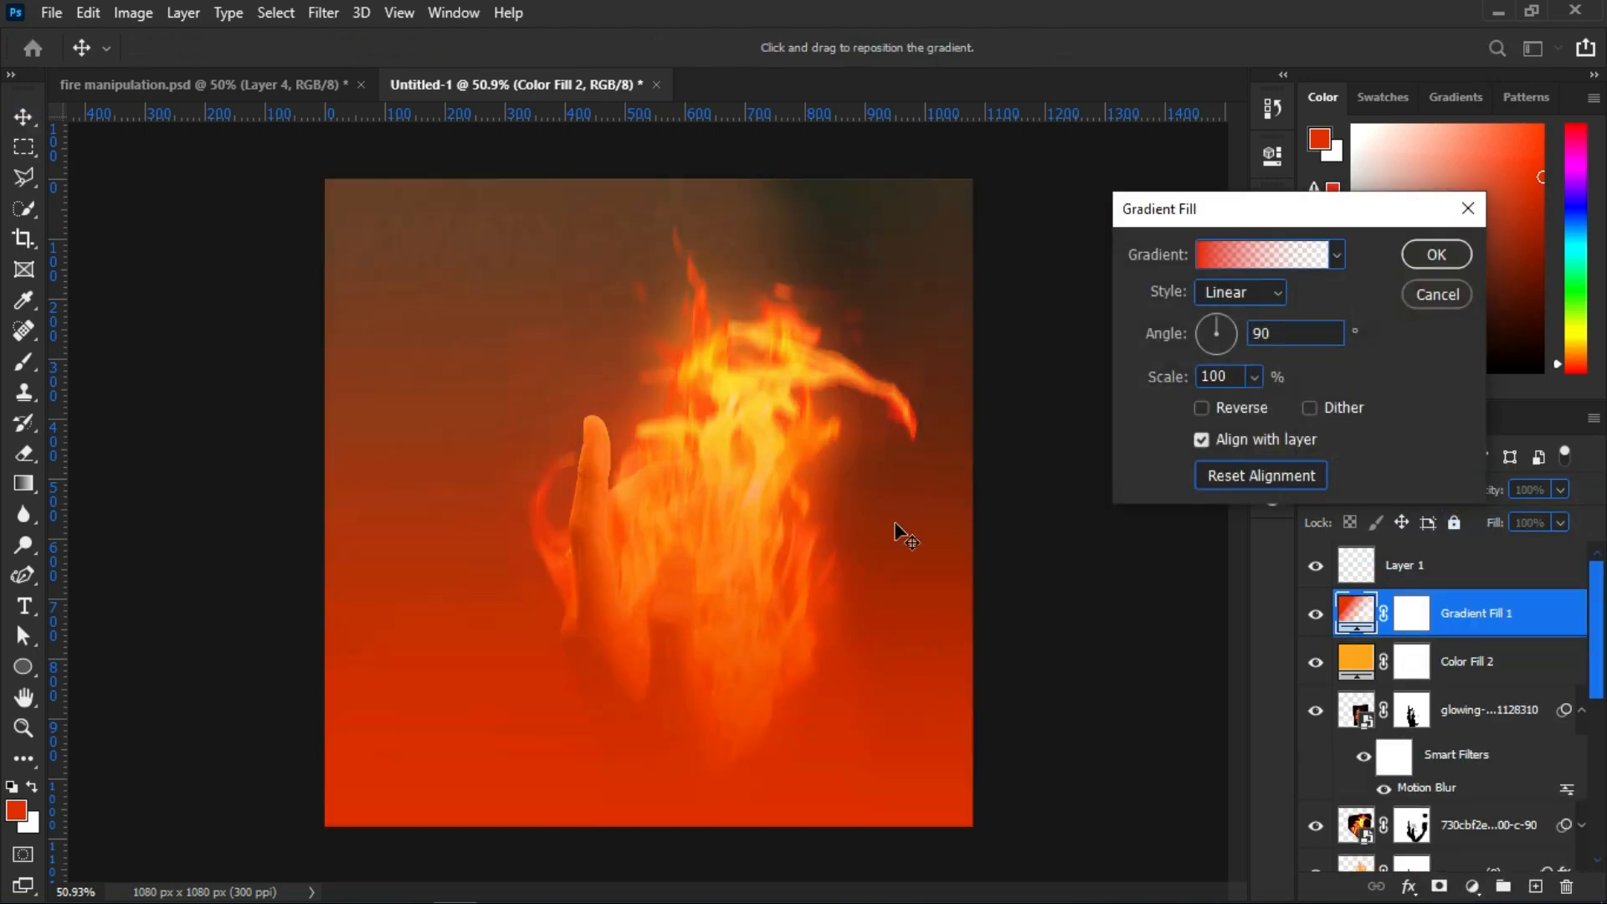
left_click(1217, 263)
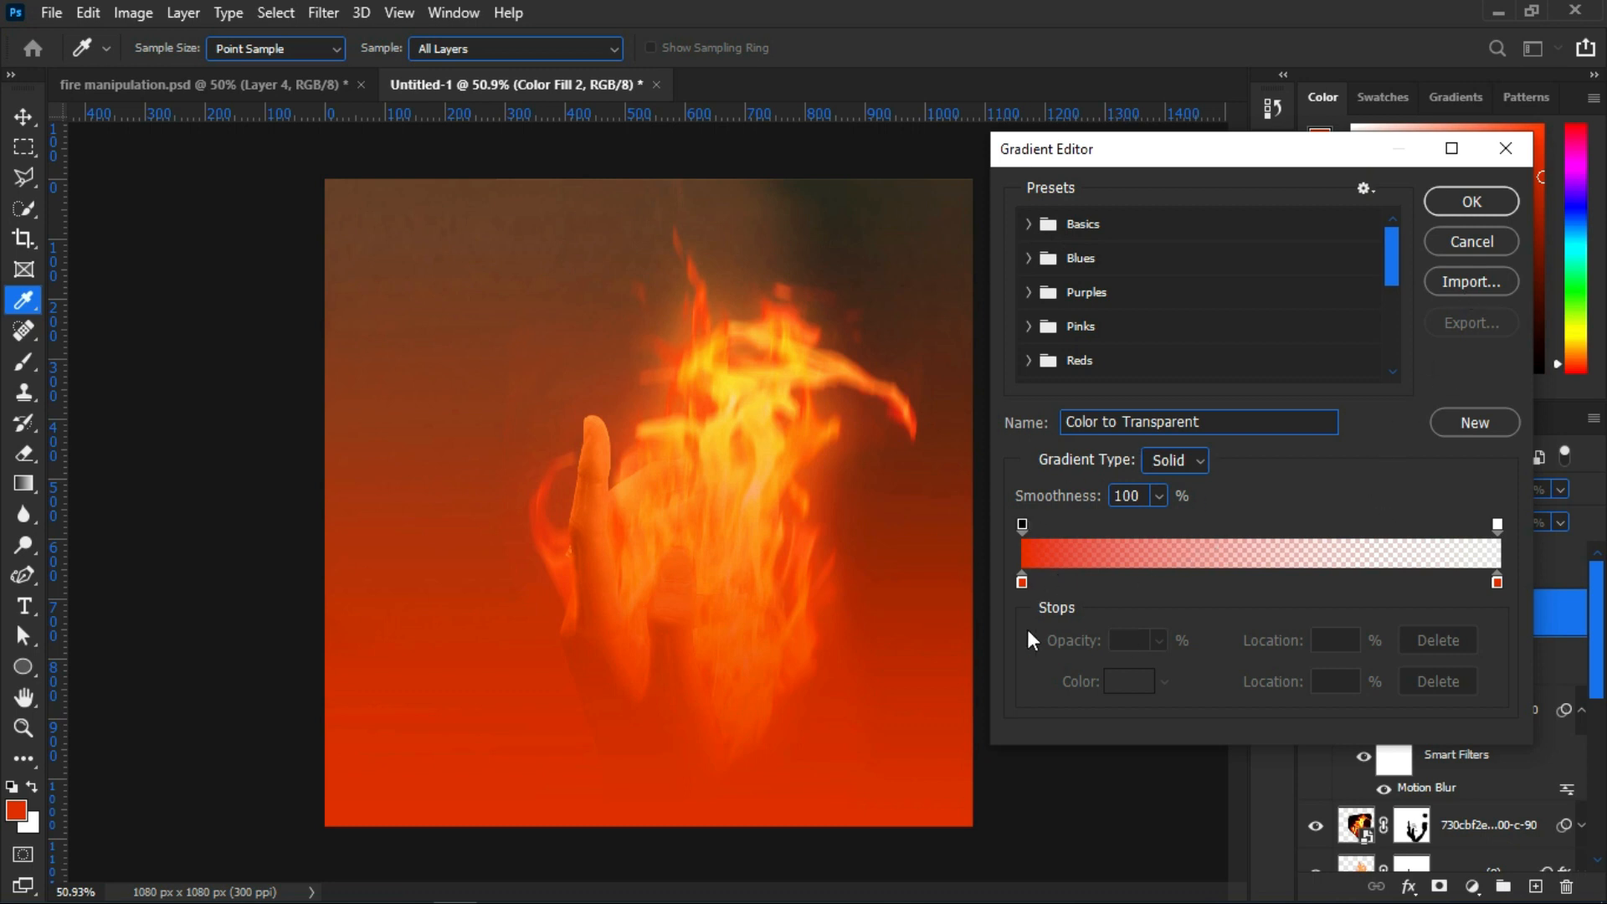
left_click(1022, 582)
left_click(1128, 680)
left_click_drag(1004, 499, 971, 572)
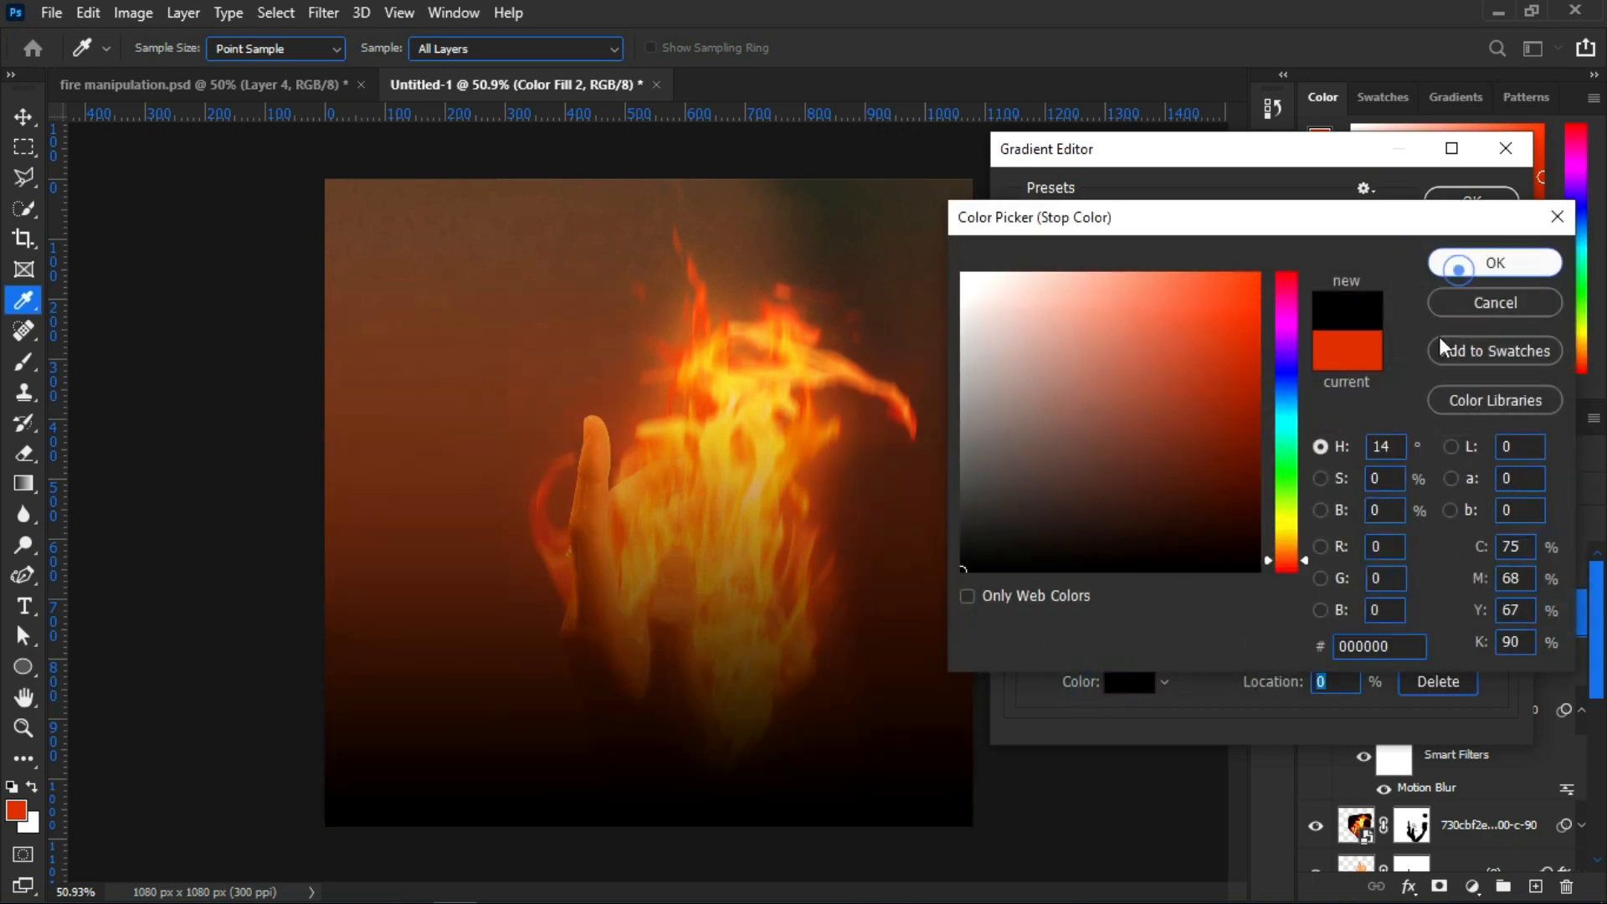
left_click(1436, 262)
left_click(1497, 582)
left_click(1129, 680)
left_click(1489, 262)
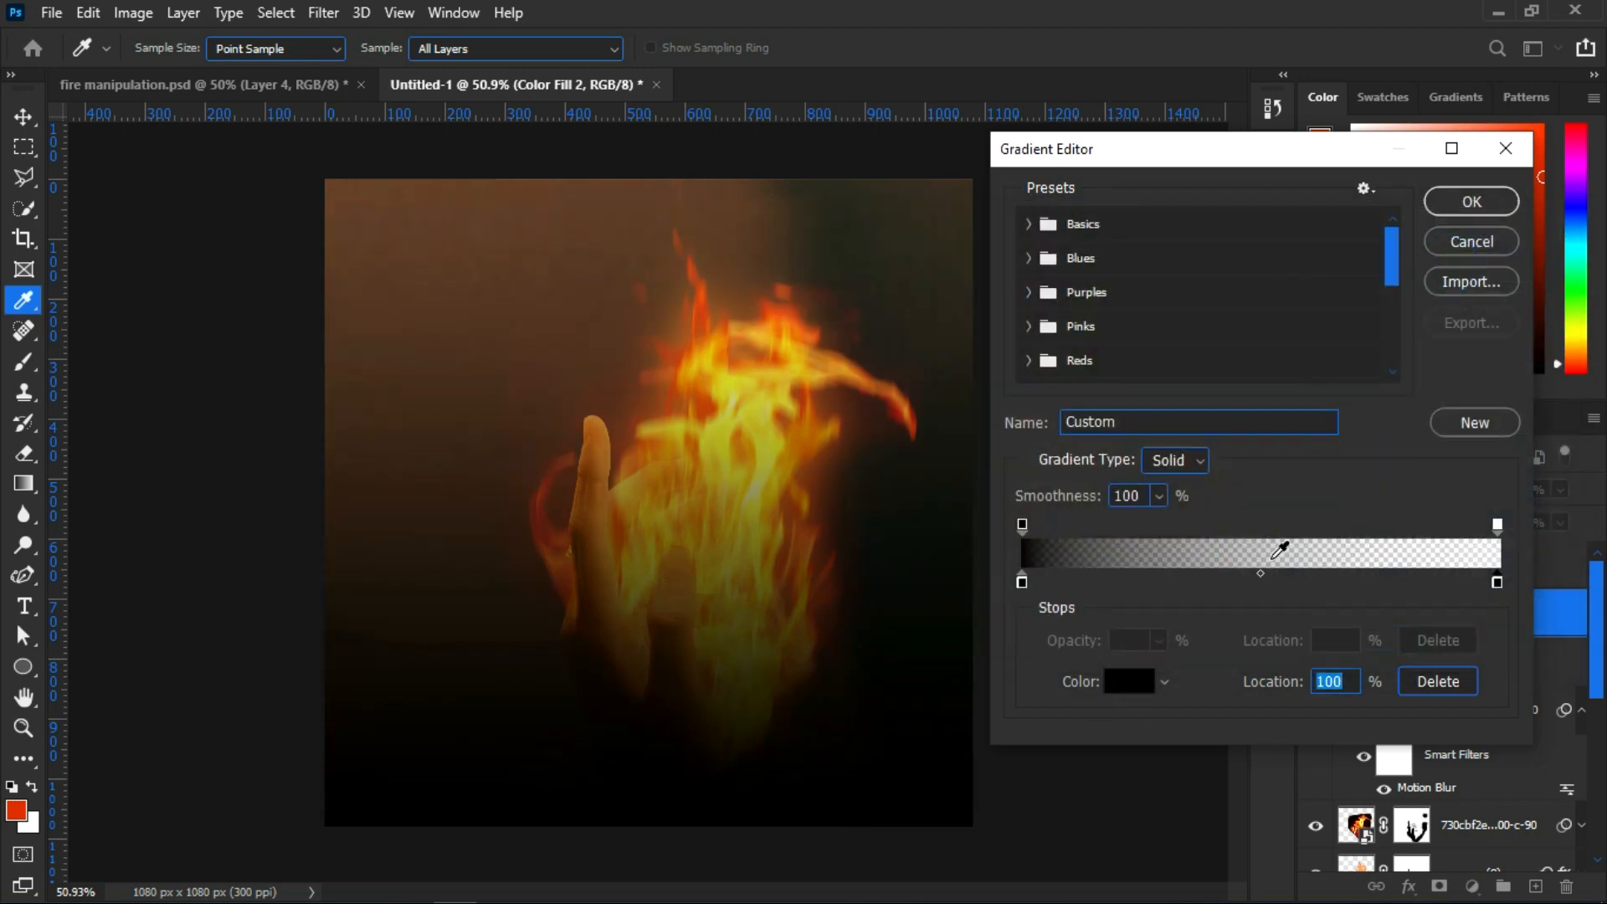
Make the gradient fill a reversed Radial vignette at 171% scale
left_click(1463, 203)
left_click(1240, 291)
left_click(1222, 330)
left_click(1241, 407)
left_click_drag(1180, 386, 1242, 378)
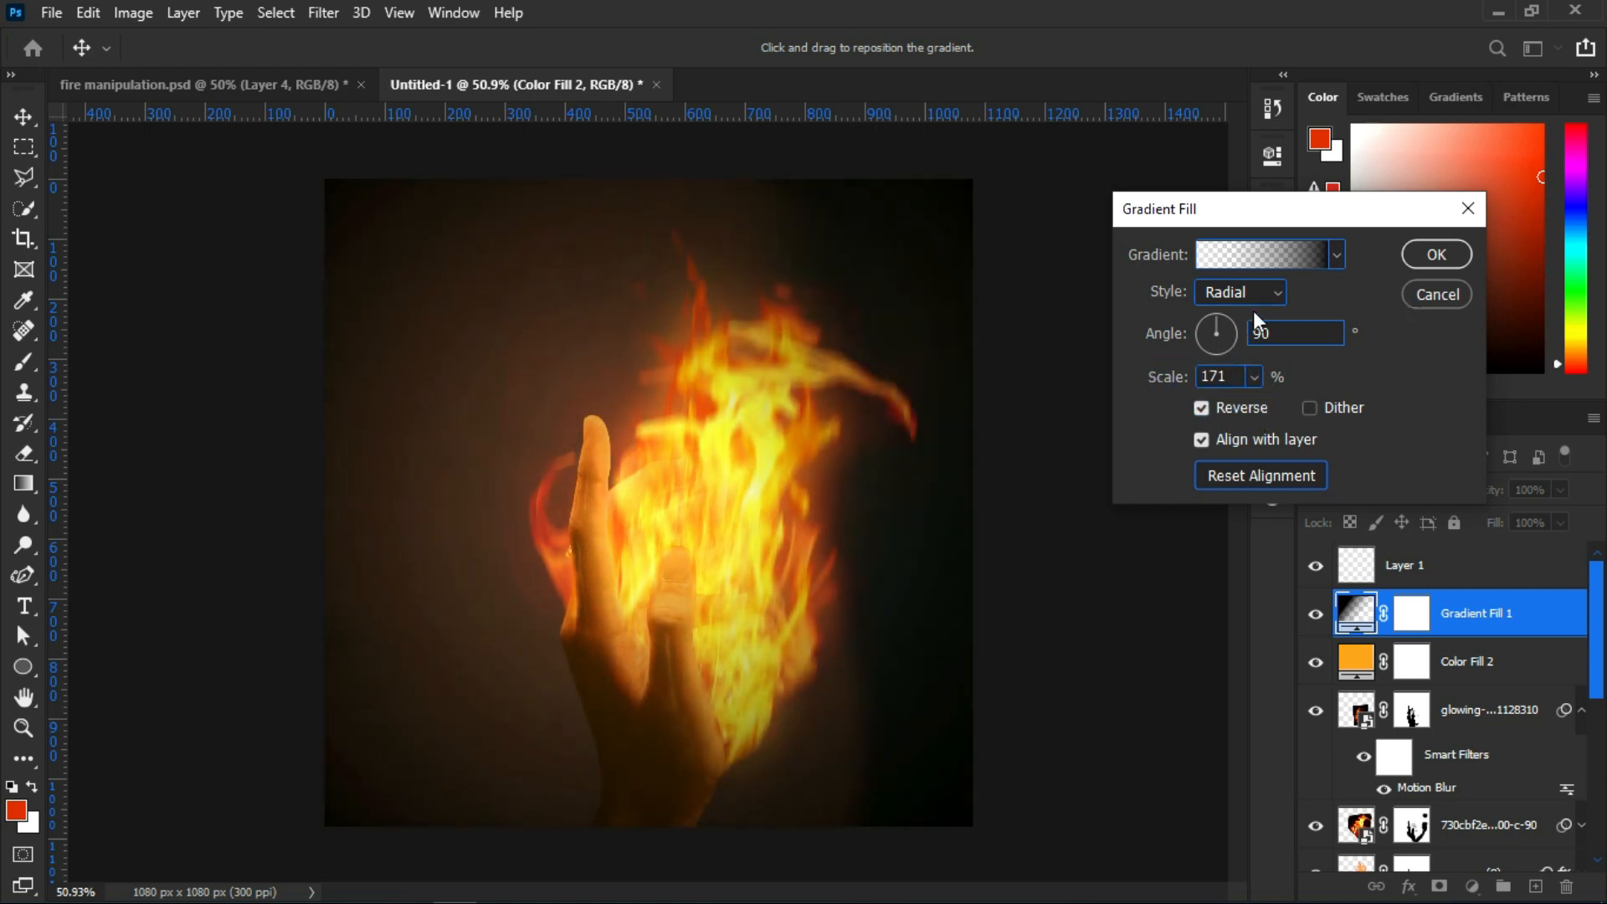
left_click(1437, 254)
Compare the image with and without the vignette and lower the Gradient Fill 1 opacity to 77%
left_click(1317, 616)
left_click(1316, 616)
left_click_drag(1559, 494, 1540, 513)
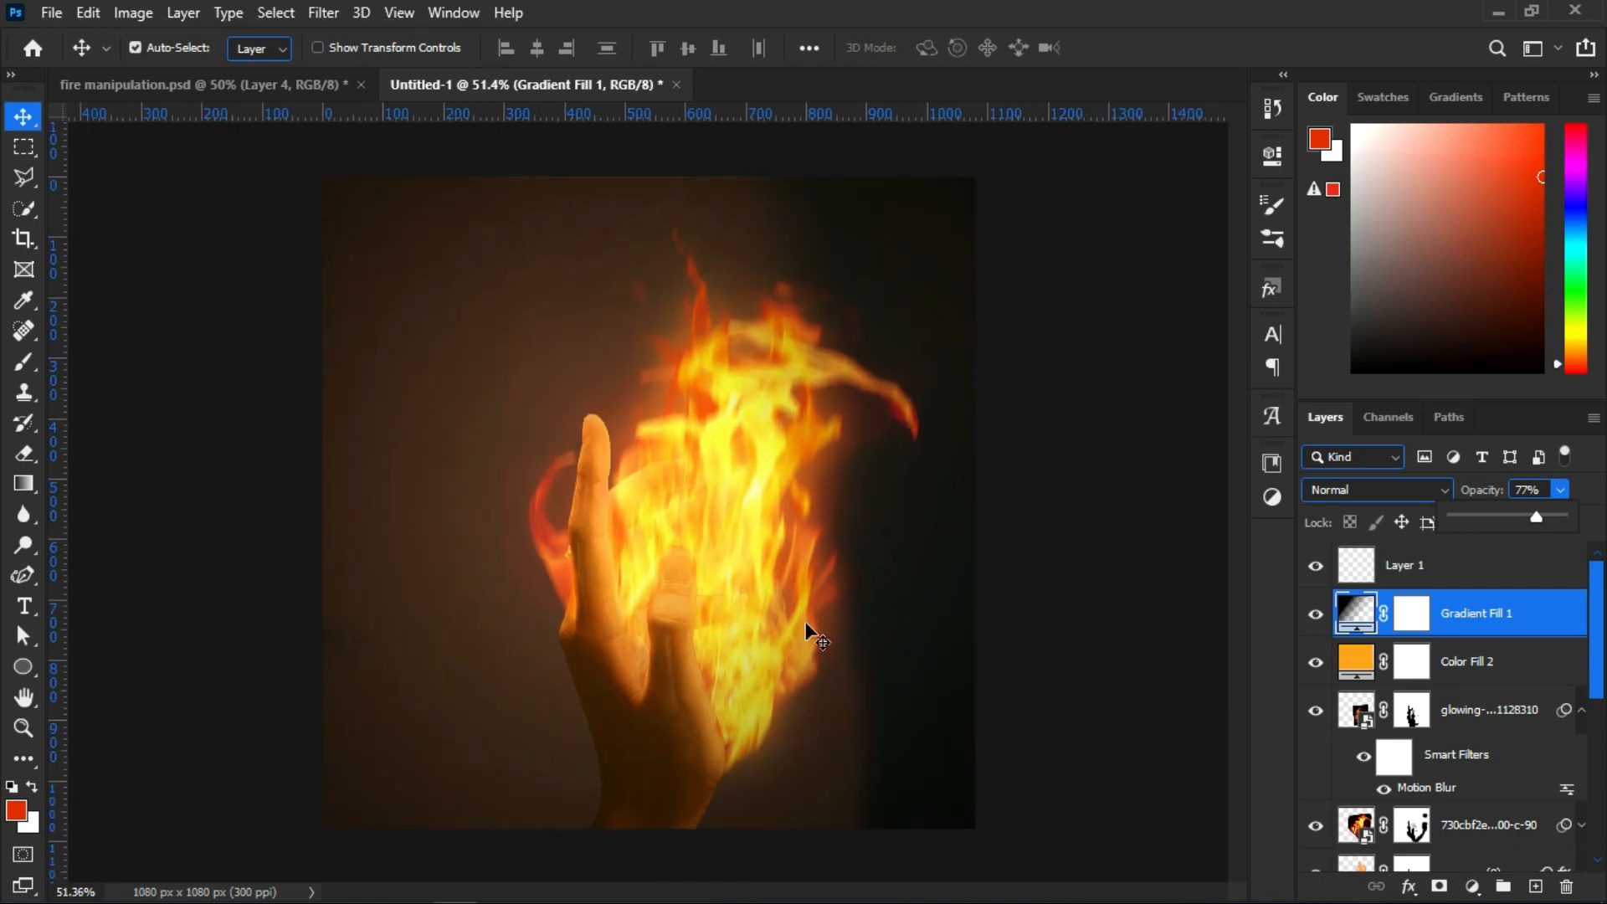
scroll(805, 624, "up", 1)
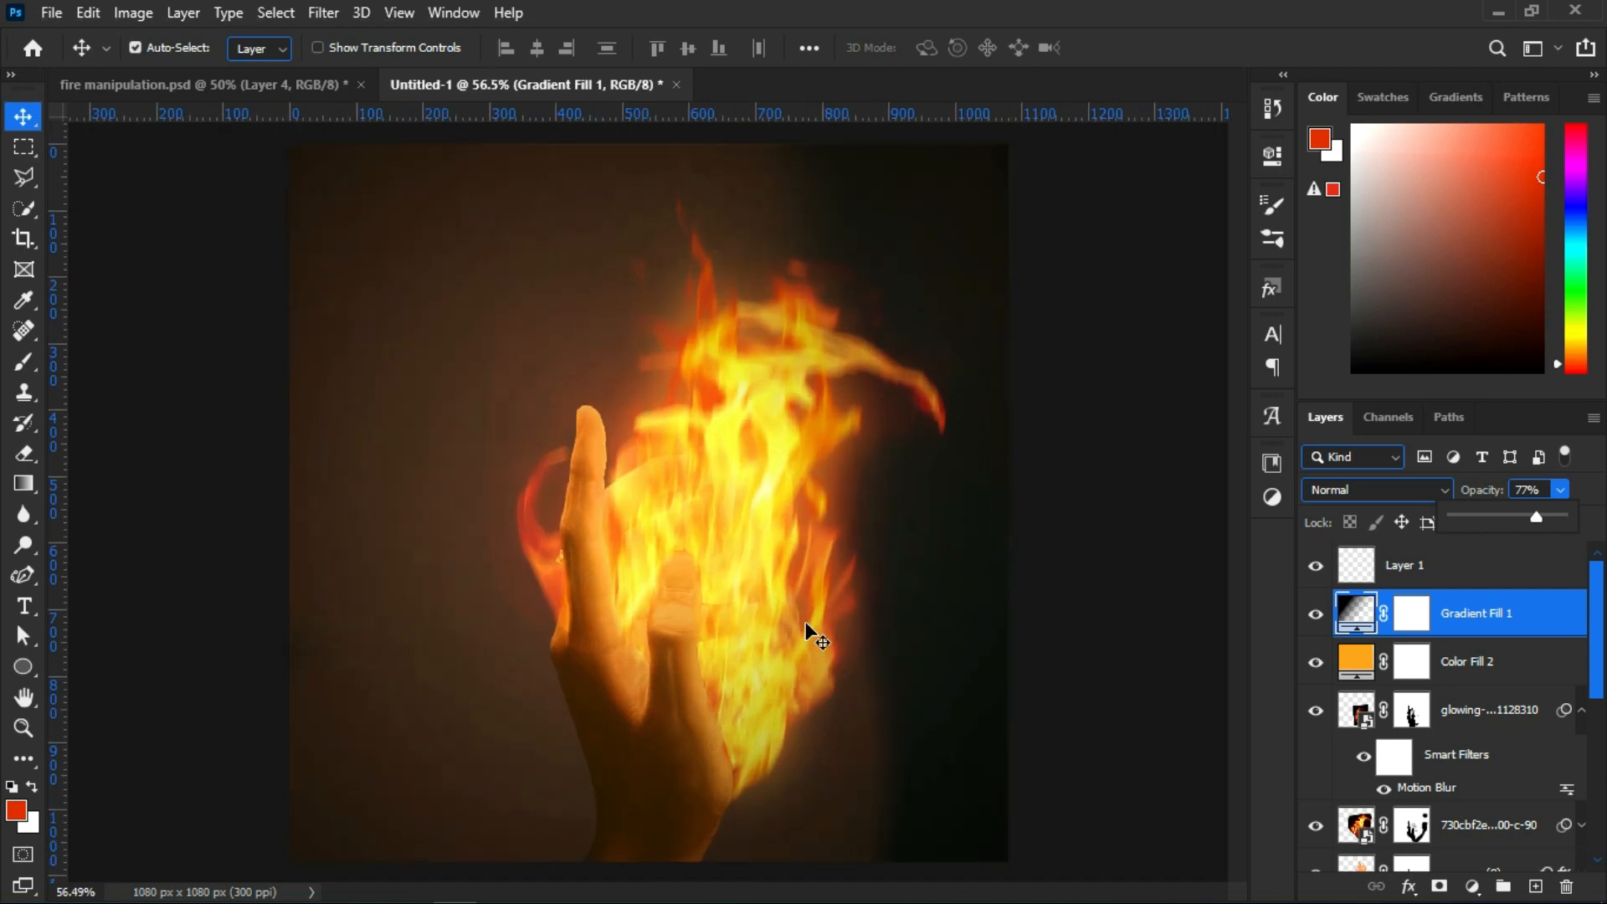
scroll(815, 596, "down", 1)
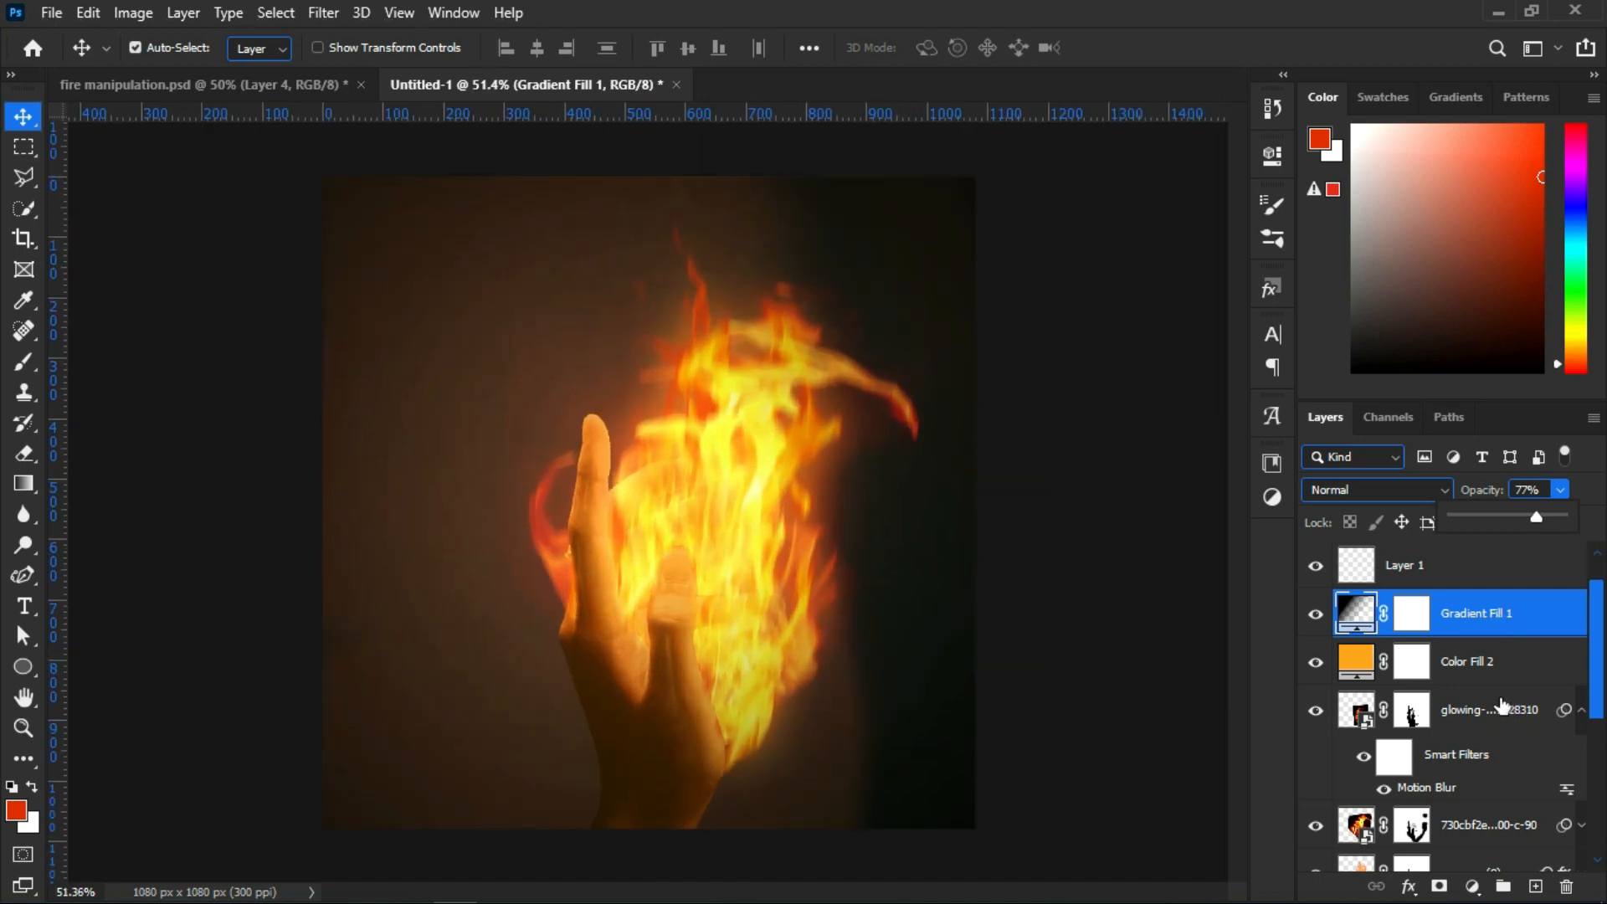
Create a new layer named "lig" directly above Color Fill 1
scroll(1515, 711, "down", 5)
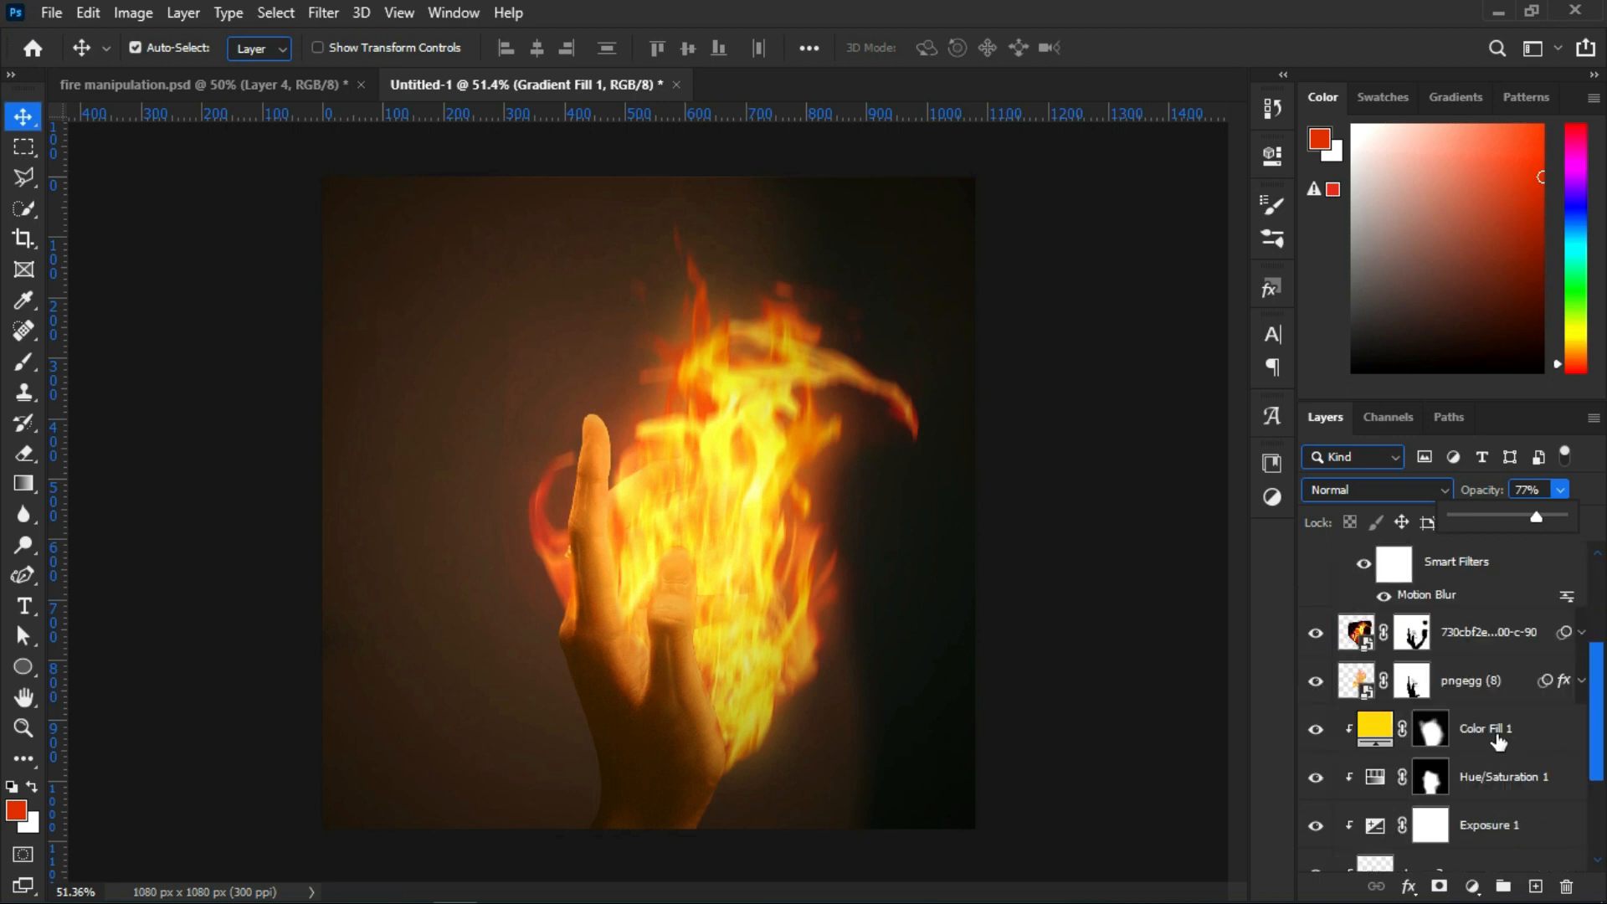
left_click(1495, 638)
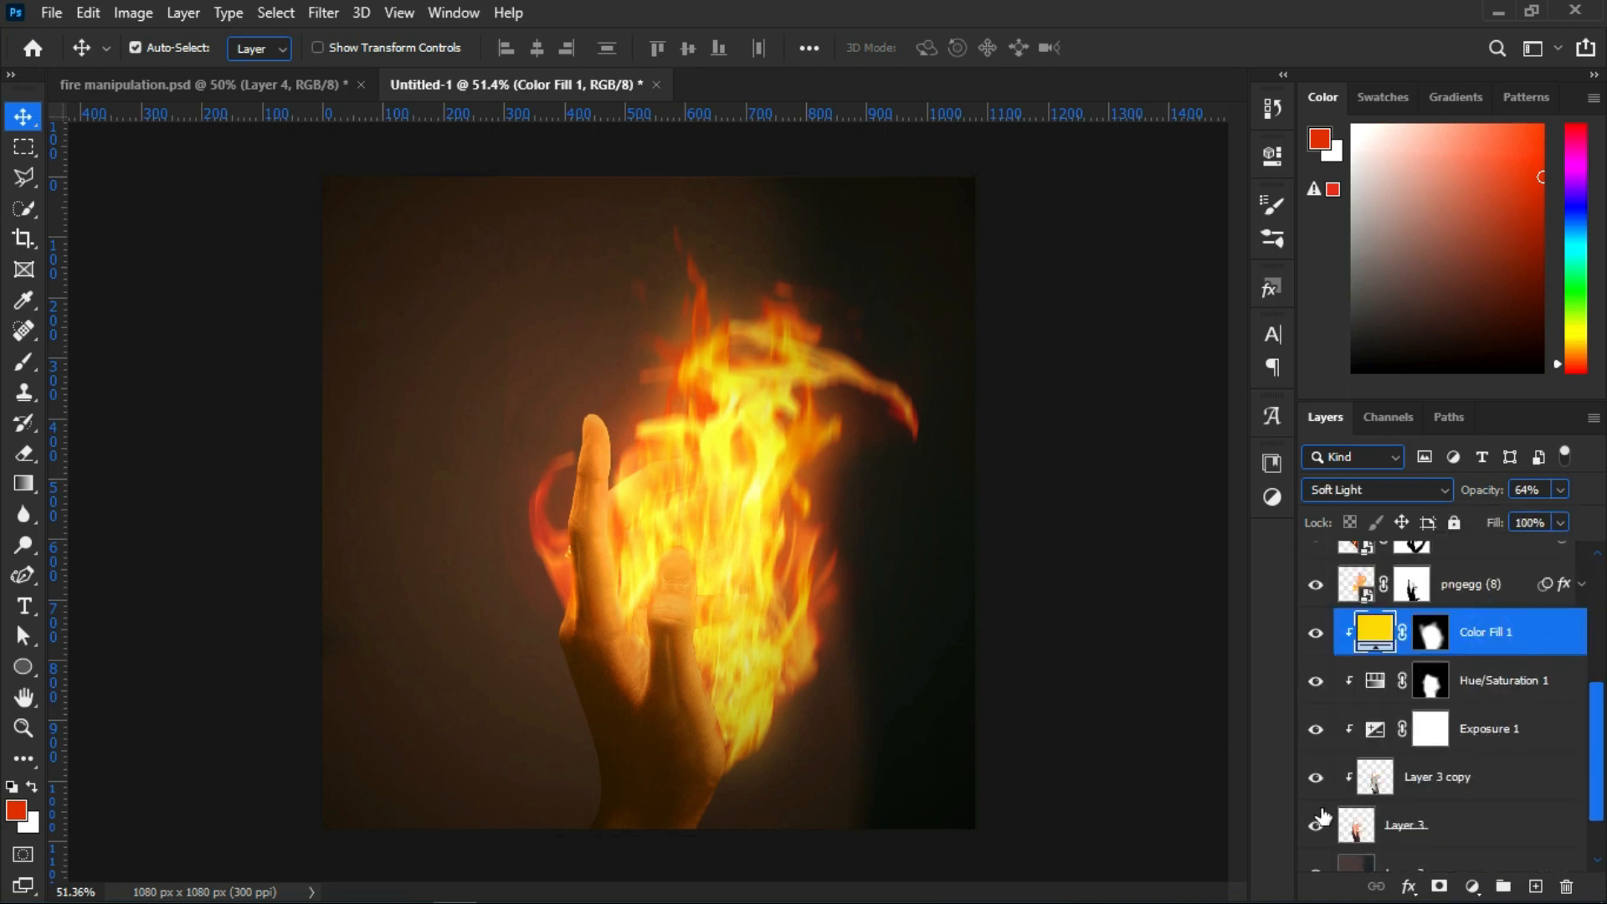
left_click(1533, 886)
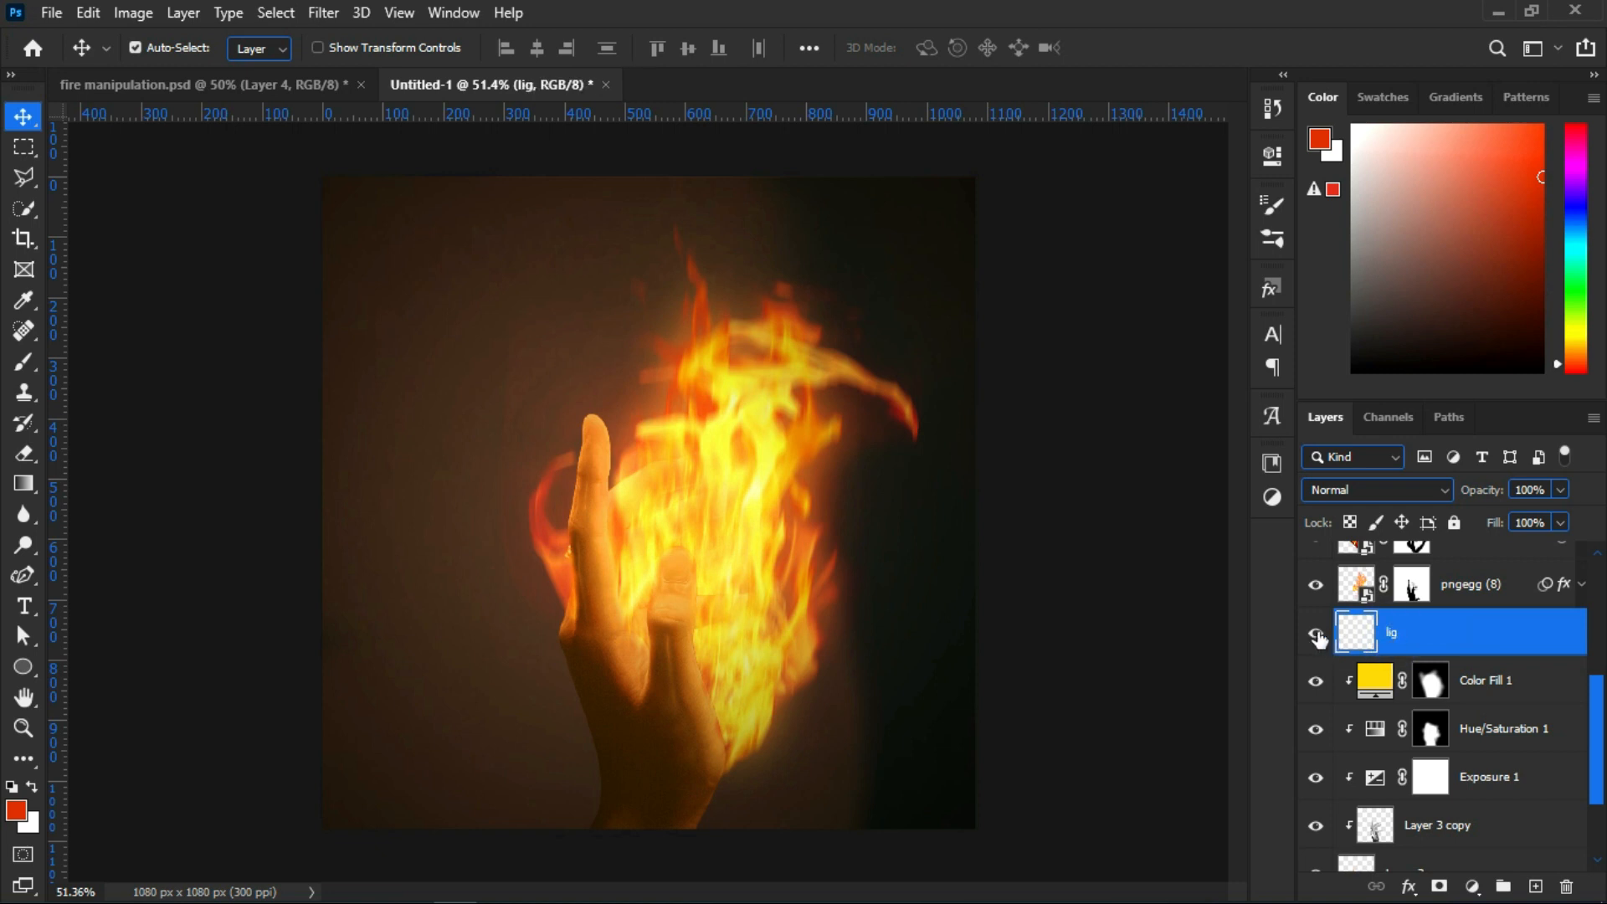
Sample a yellow from the flames for a 67 px soft brush and set the lig layer's blend mode to Pin Light
scroll(757, 672, "up", 5)
left_click_drag(606, 674, 599, 599)
key("b")
left_click_drag(756, 443, 689, 442)
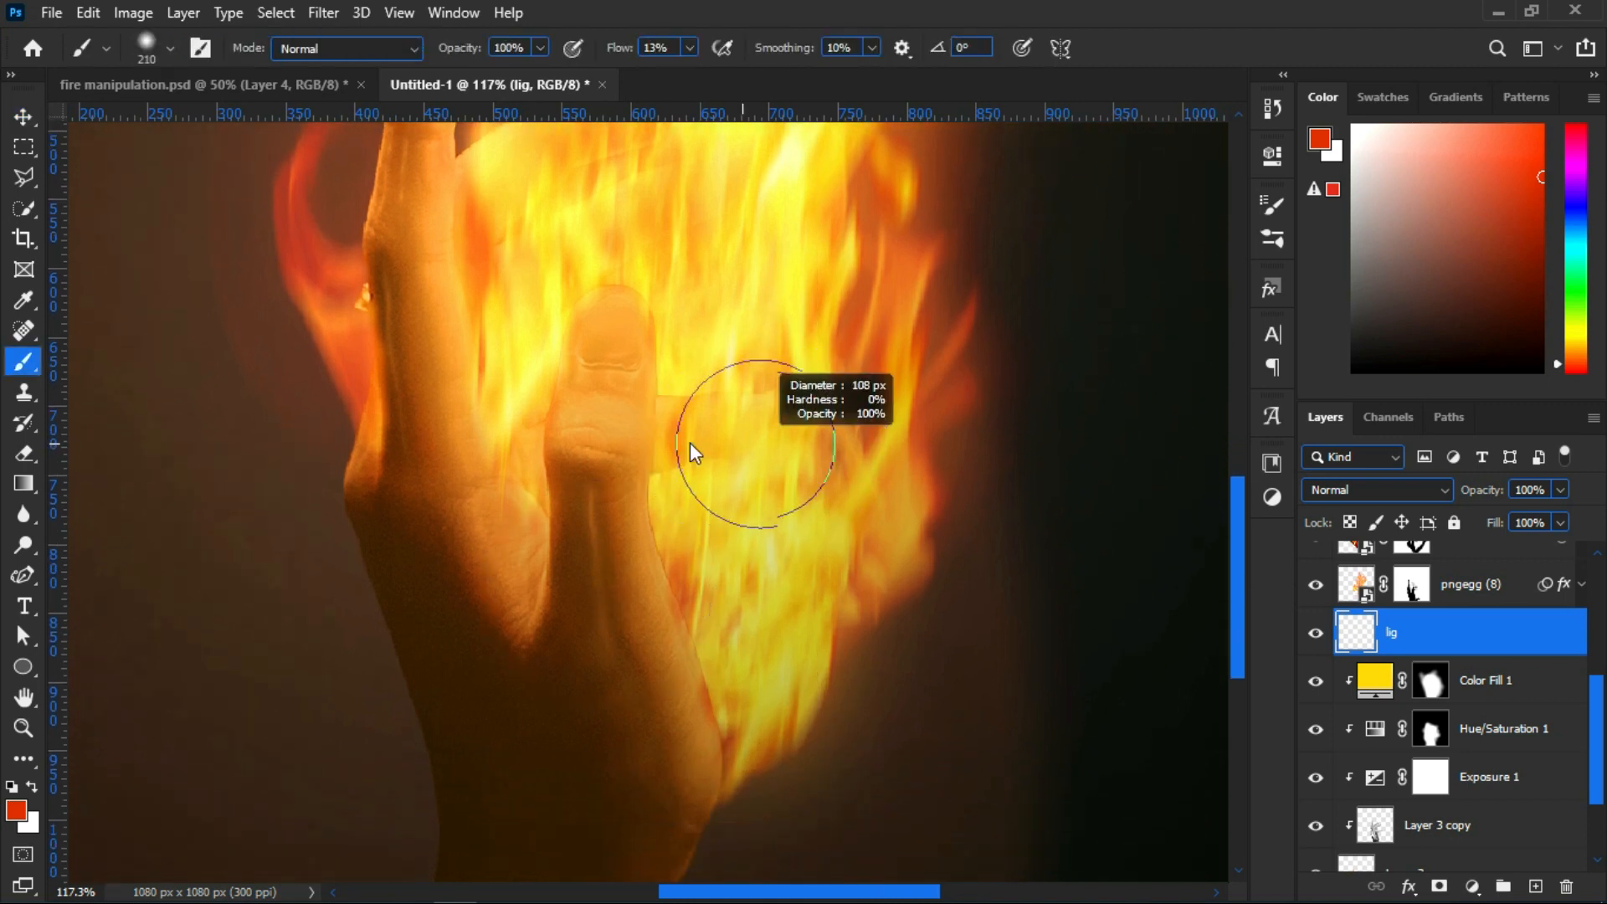
left_click(718, 483, "alt")
scroll(488, 435, "down", 1)
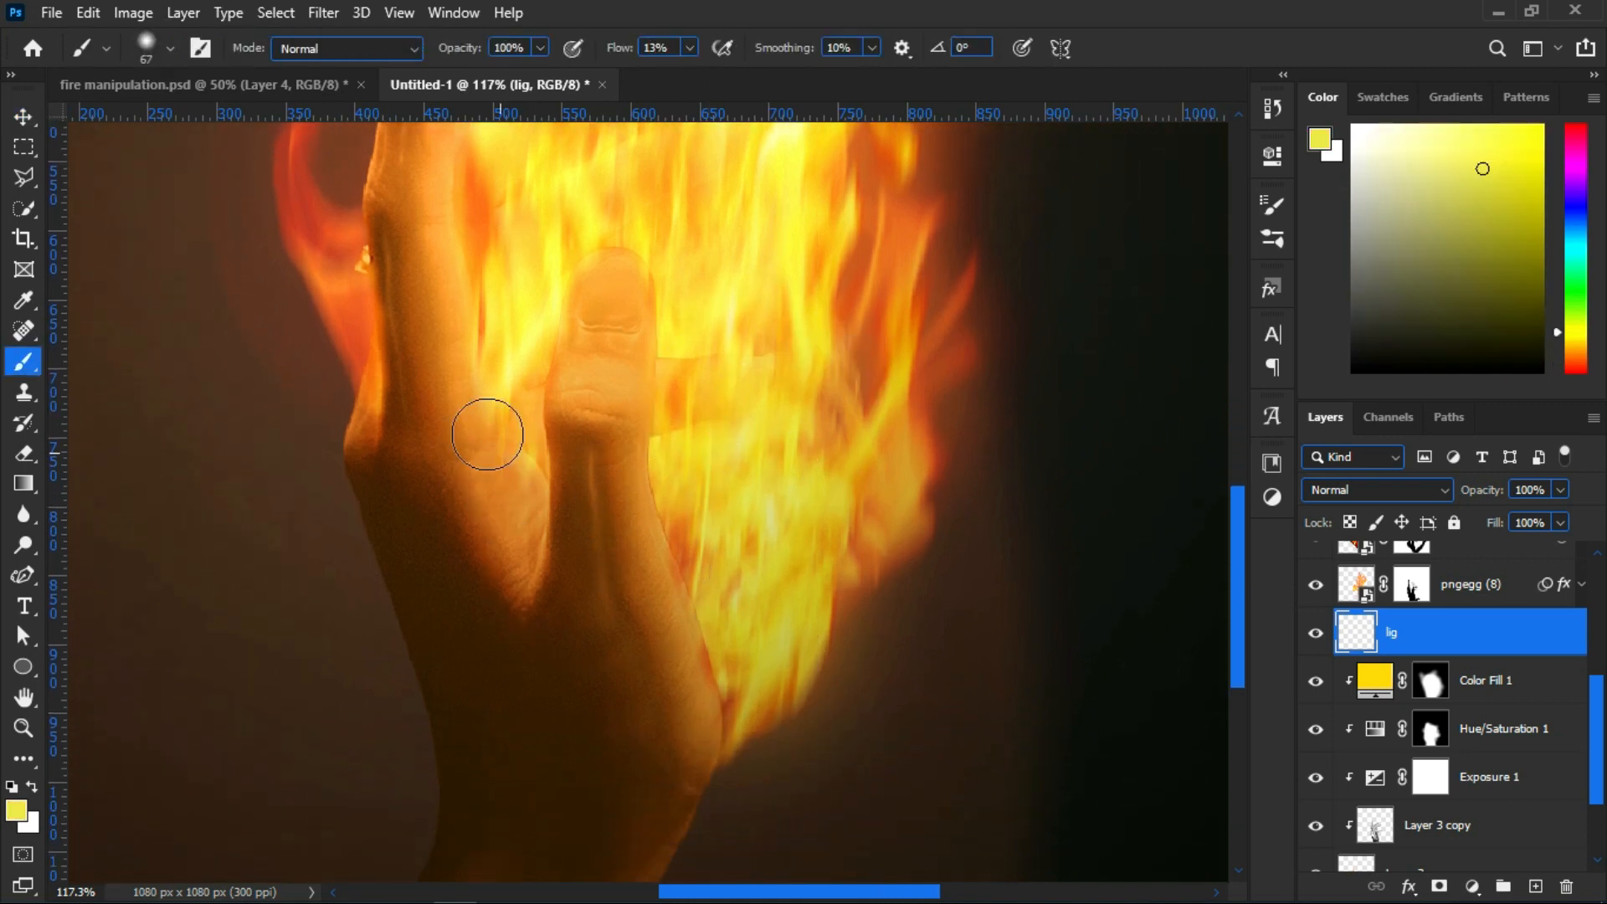
left_click(1389, 493)
left_click(1327, 686)
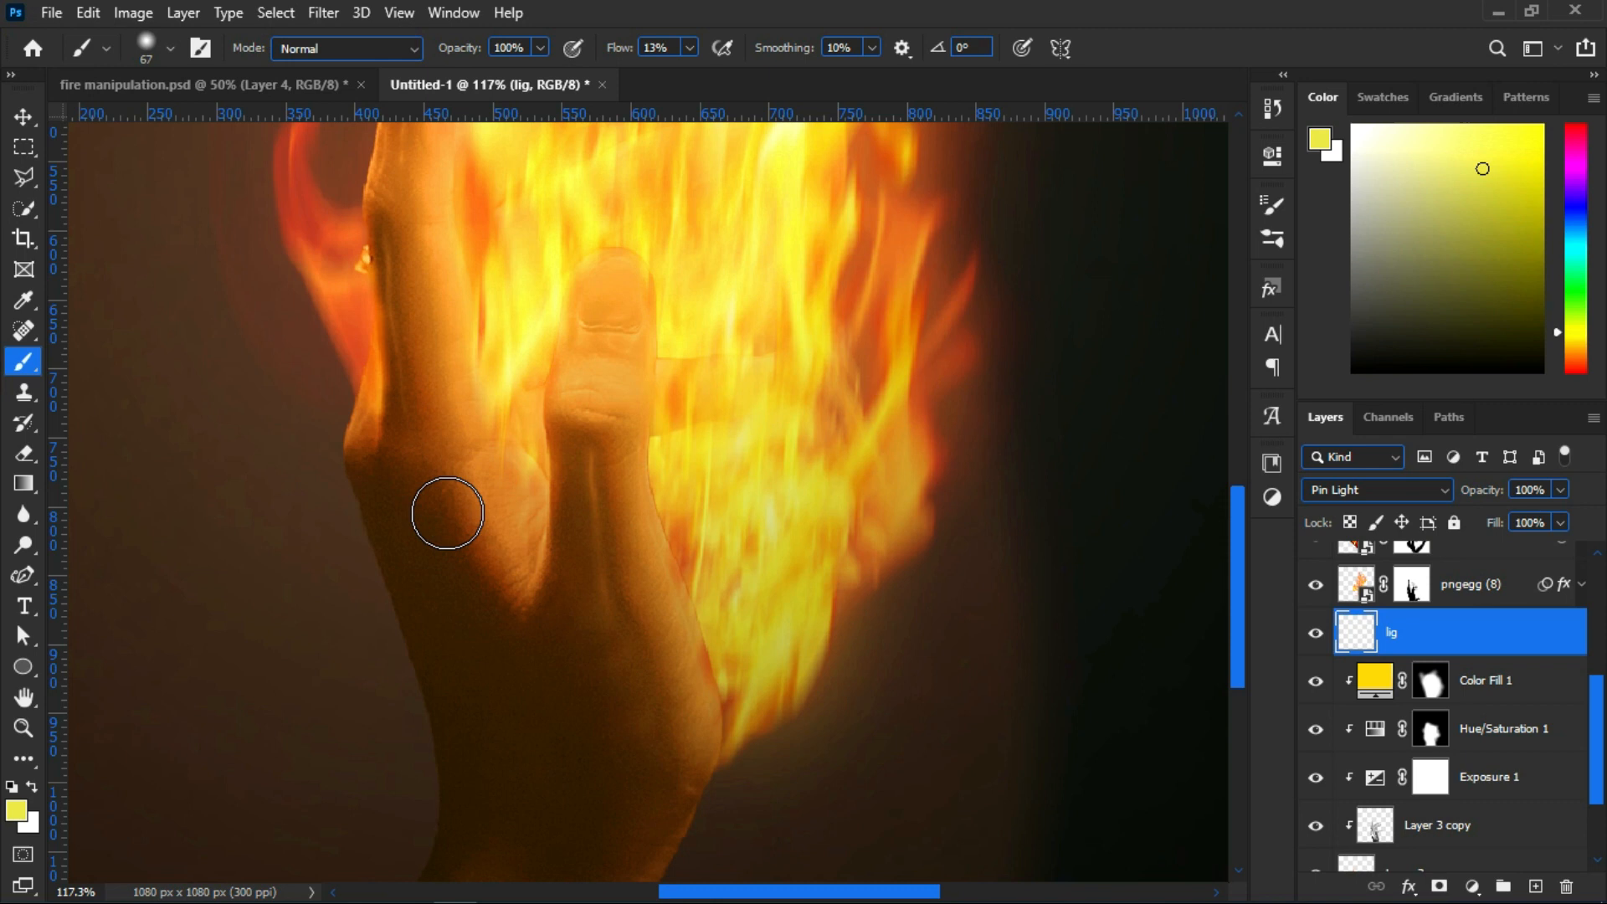
Paint yellow light along the hand's flame-side edge with a 40 px brush at 31% flow, and clip the lig layer to the layers below
left_click_drag(516, 435, 405, 324)
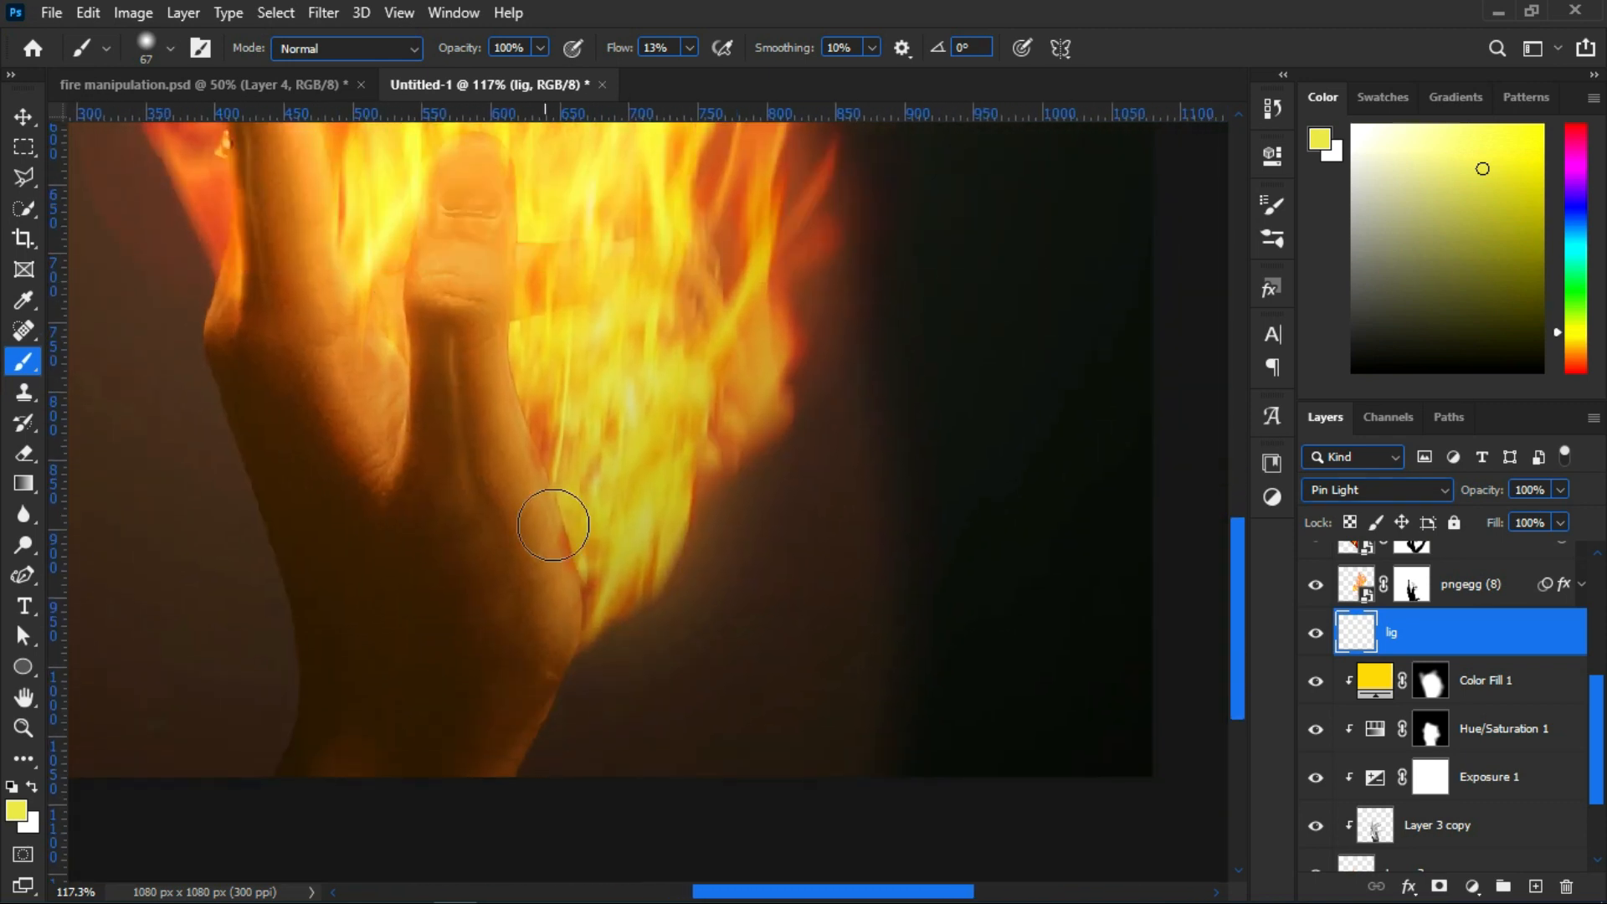
scroll(567, 529, "up", 4)
left_click_drag(483, 411, 462, 411)
left_click_drag(448, 212, 541, 480)
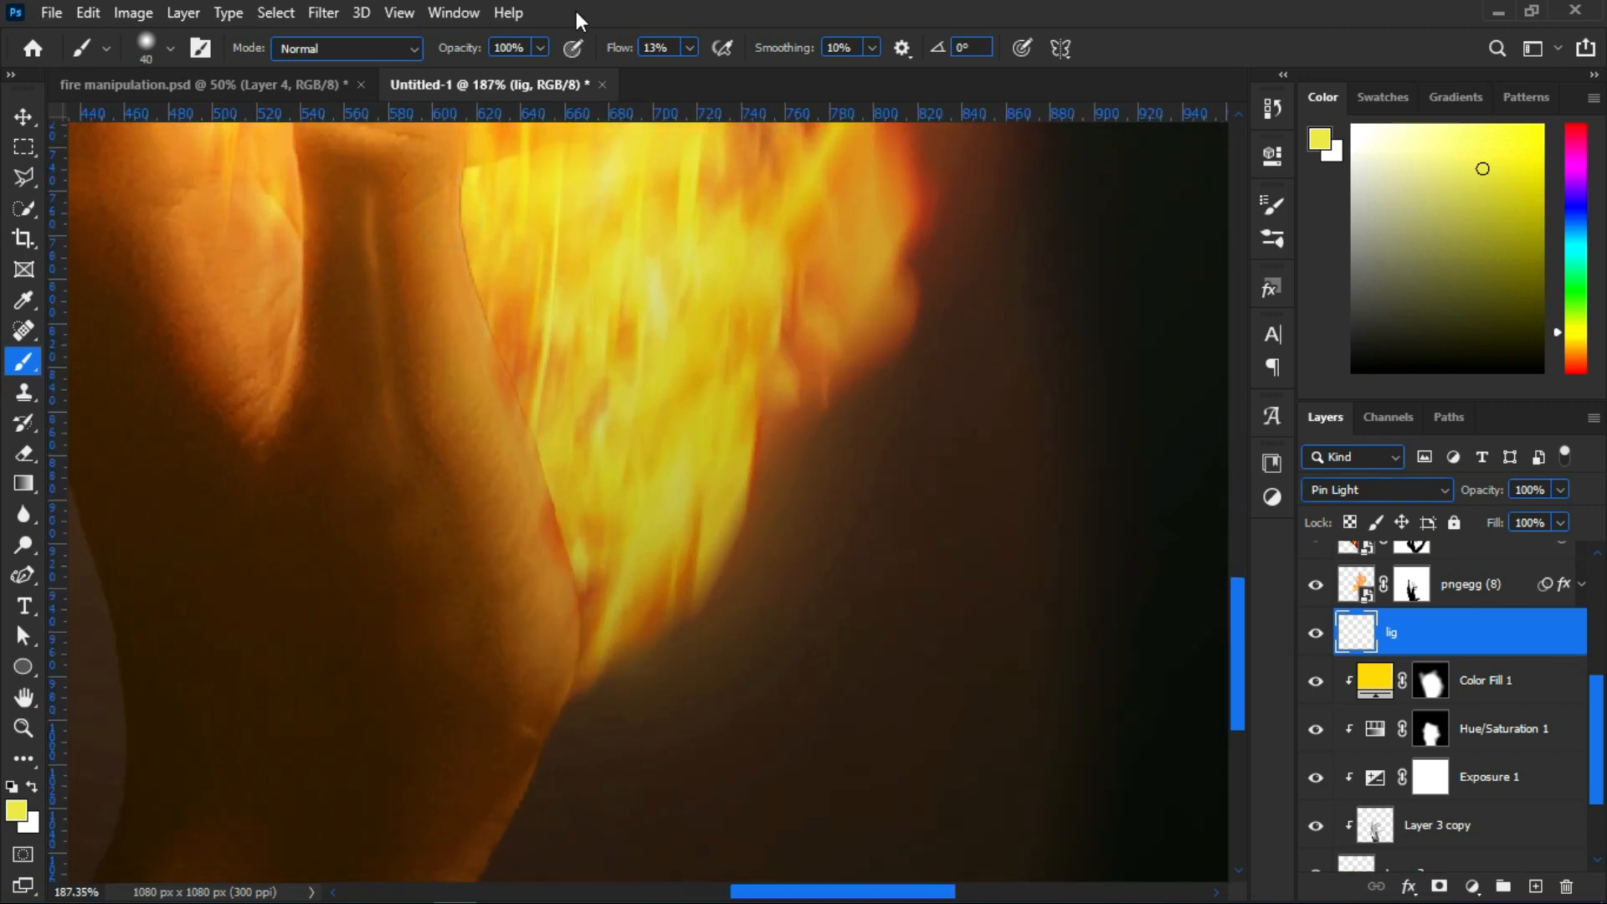
left_click(689, 48)
left_click_drag(689, 69, 700, 77)
left_click(552, 443)
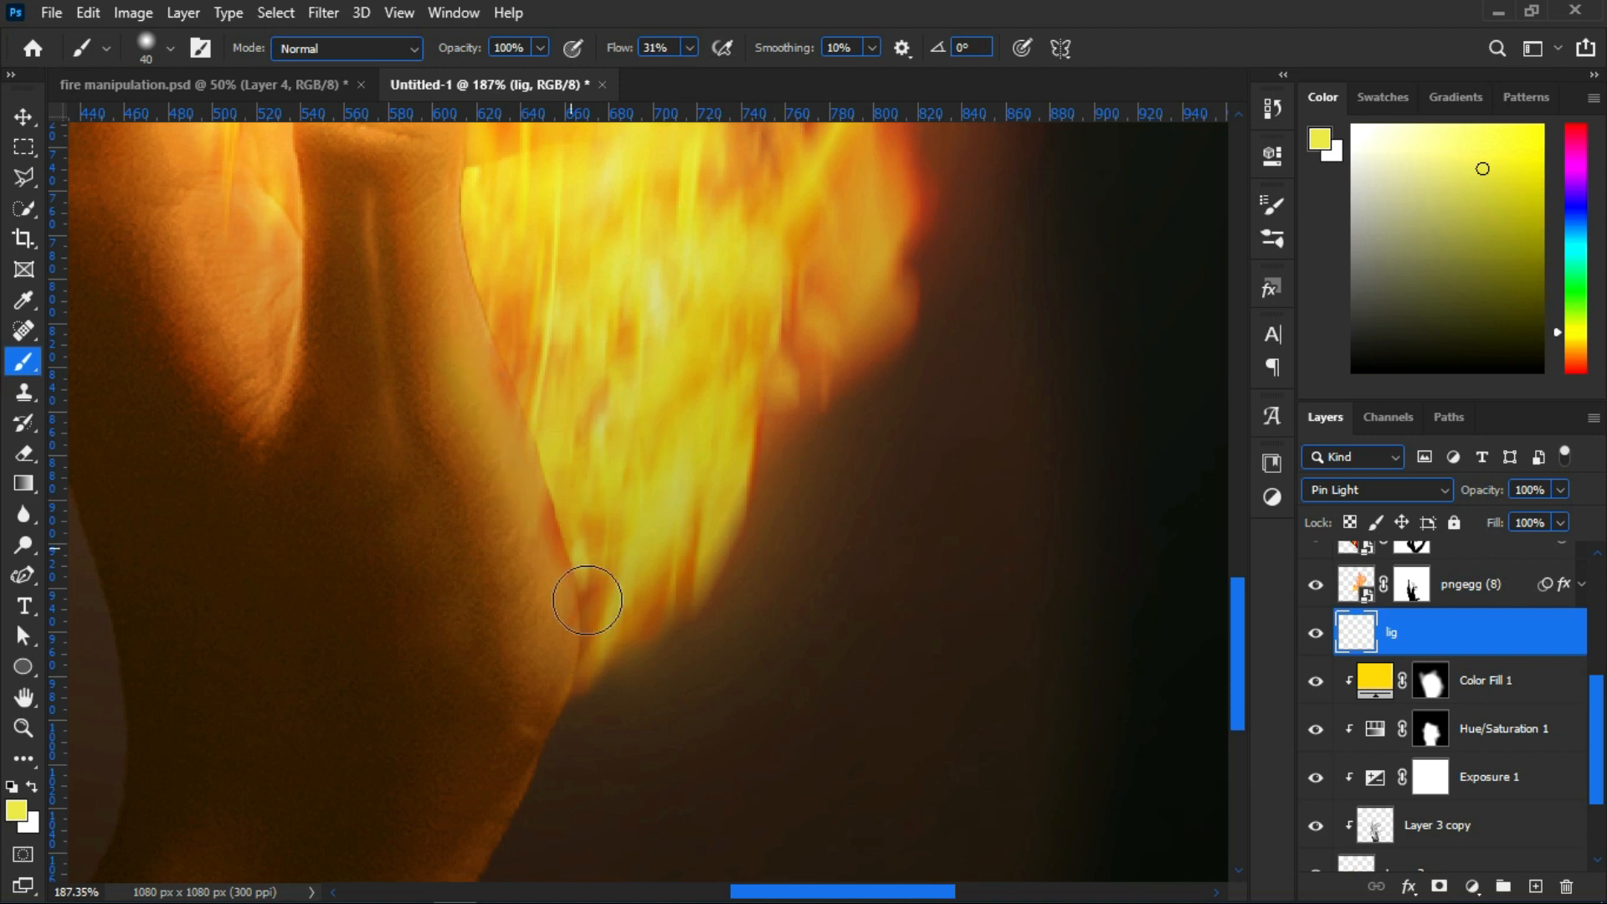
left_click_drag(587, 600, 531, 761)
left_click(1369, 657, "alt")
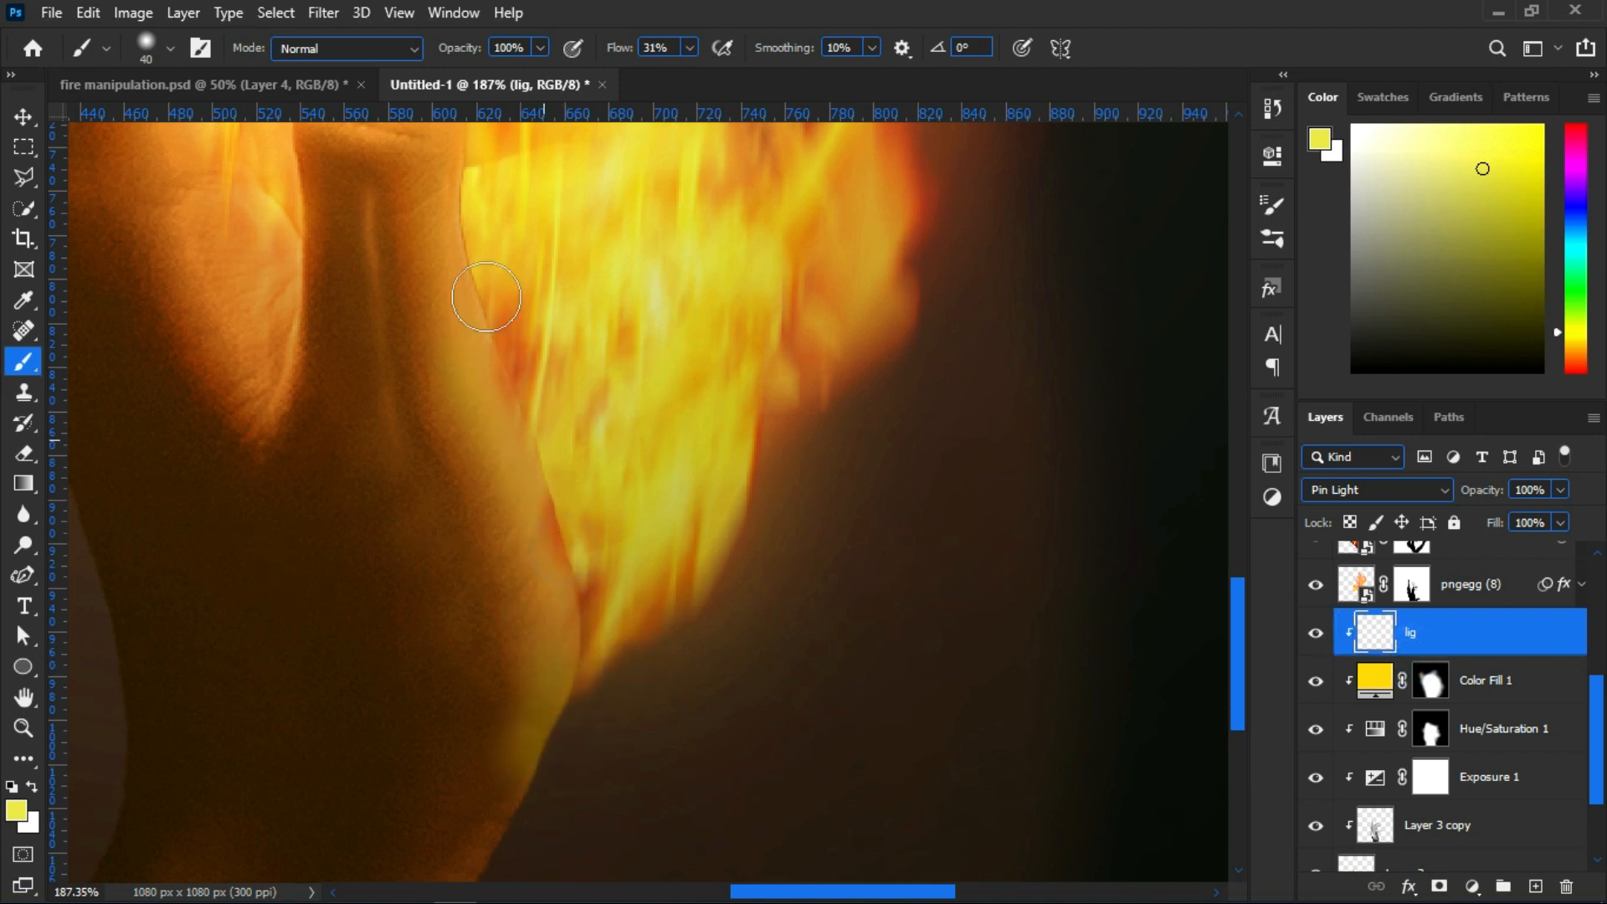
Paint black on the pngegg (8) mask along the hand's flame-side edge with a 22 px brush to clear the overlap
scroll(1449, 637, "up", 2)
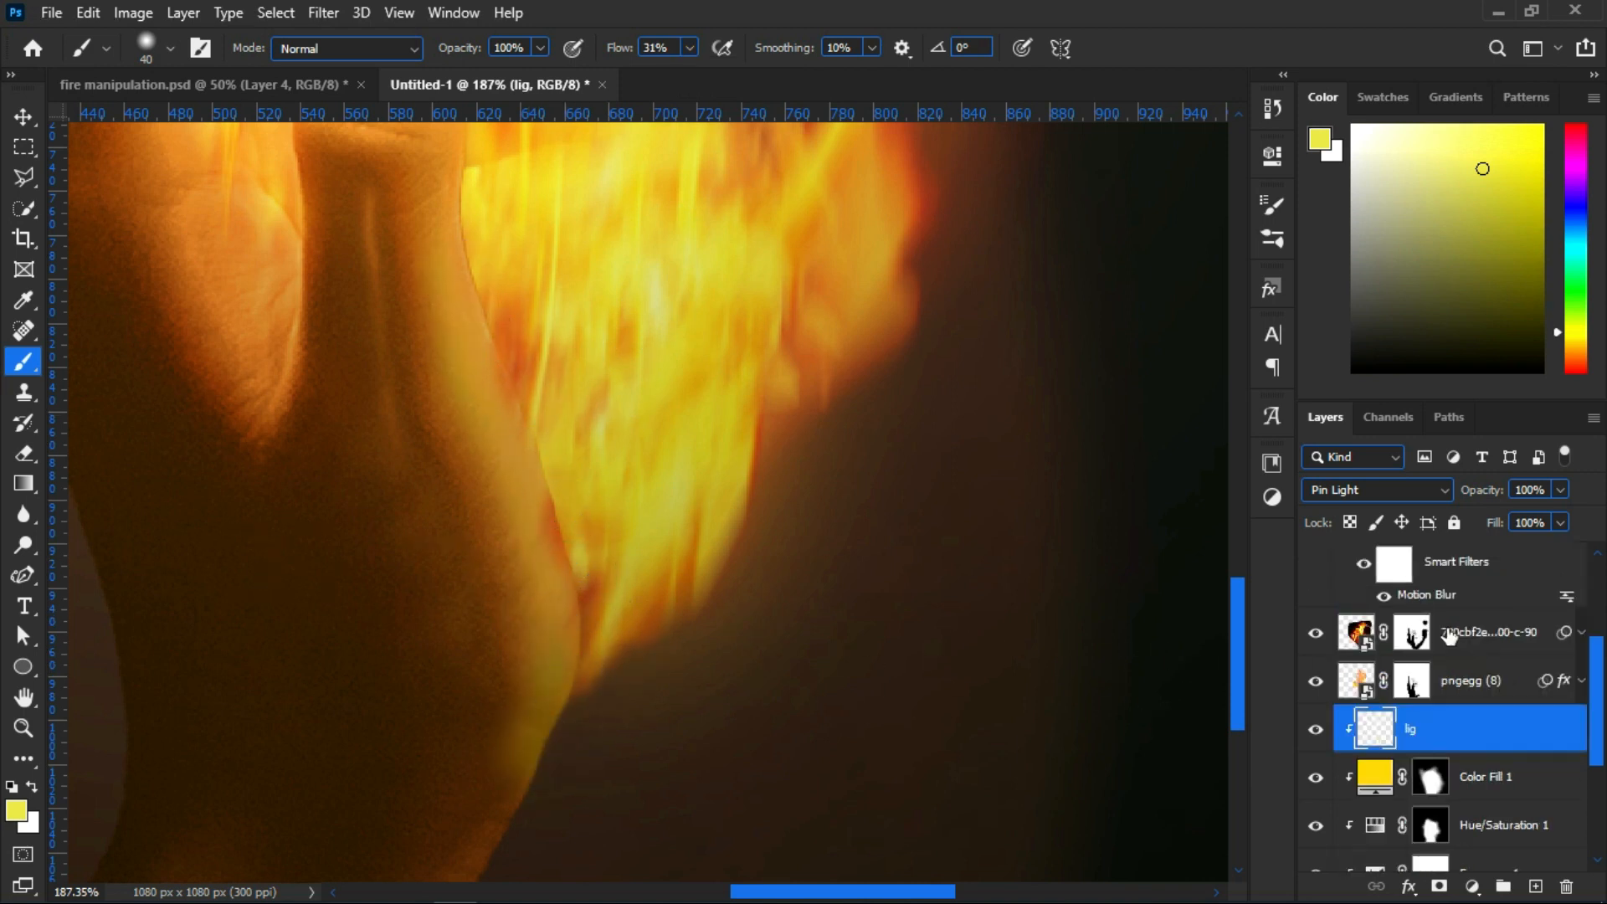
left_click(1409, 686)
key("x")
scroll(557, 545, "up", 3)
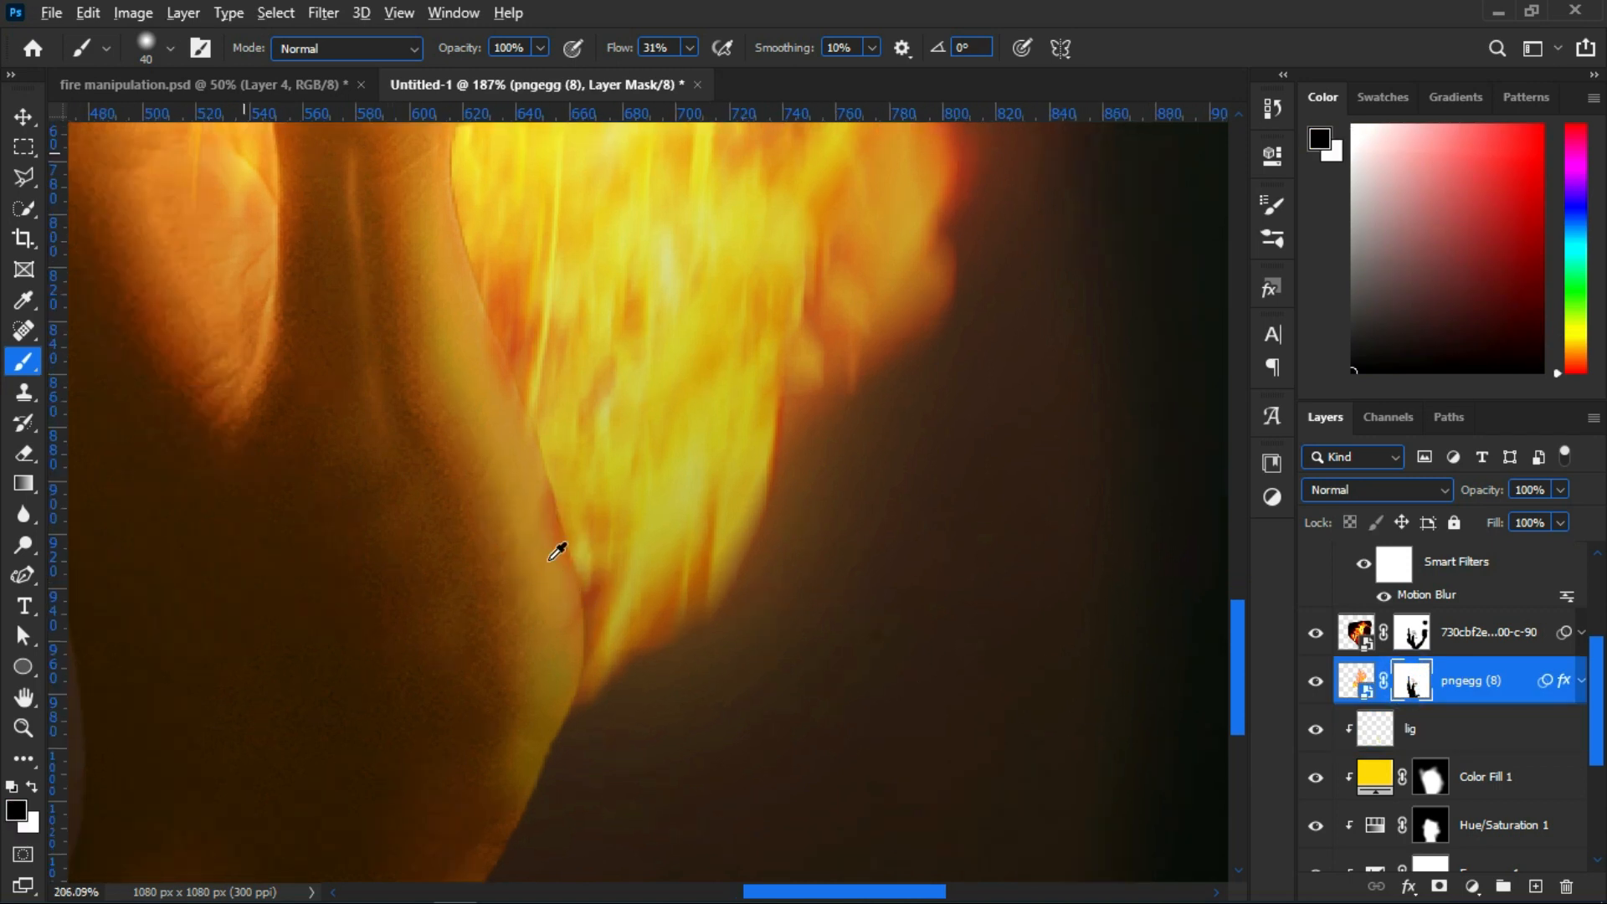
right_click(536, 575, "alt")
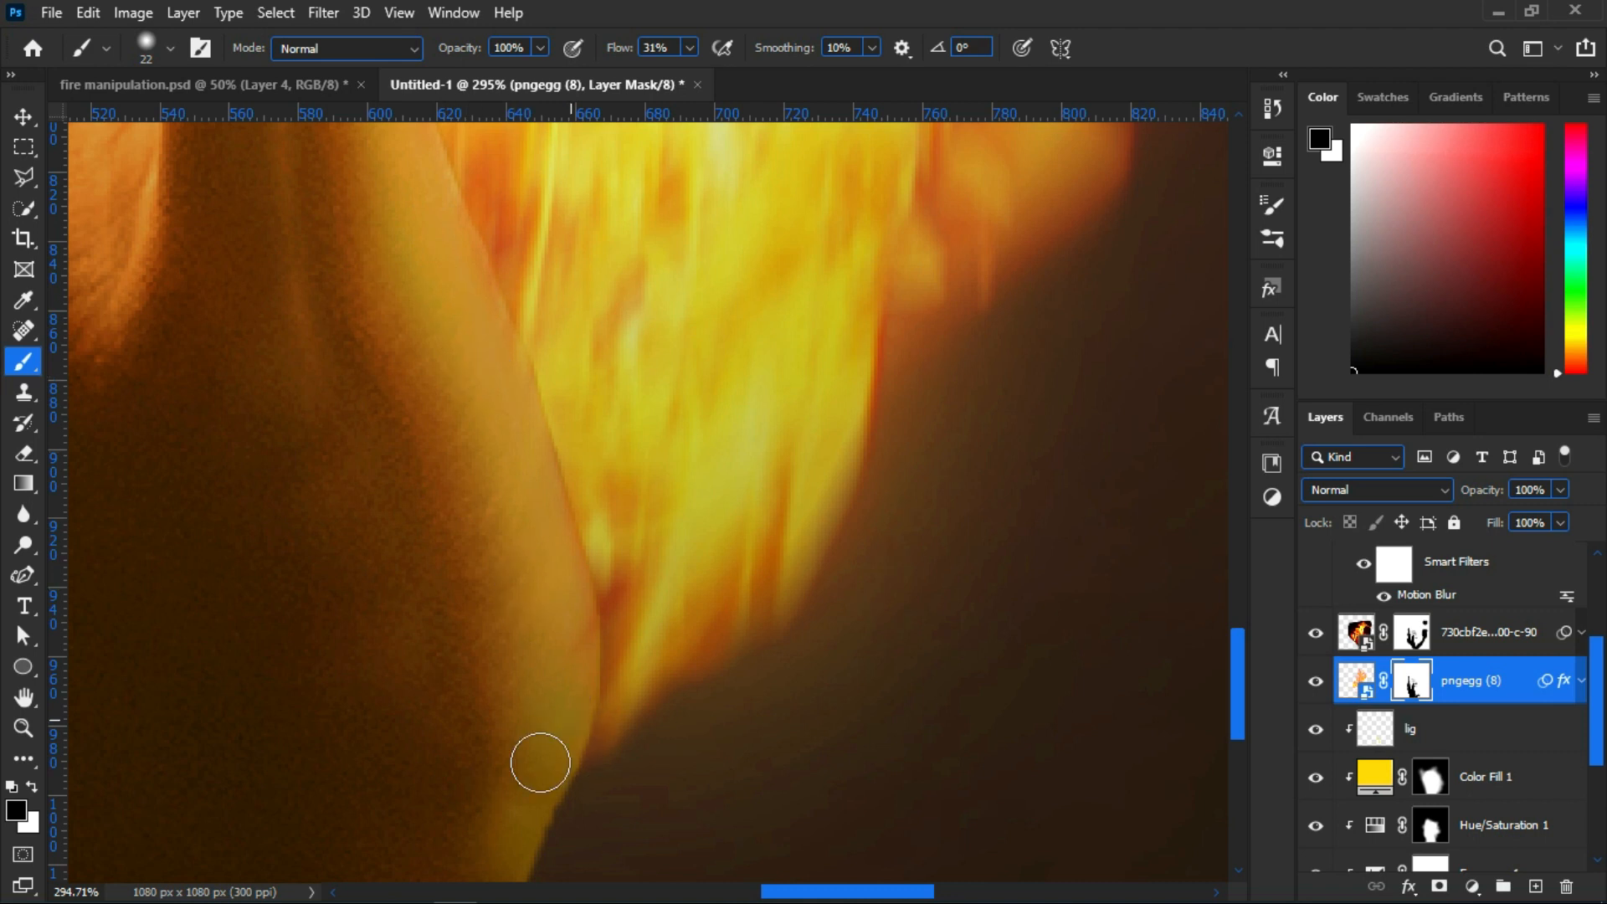
scroll(609, 574, "down", 3)
Paint yellow light on the lig layer along the thumb's edges, using a 31 px soft brush at 31% flow
left_click(1378, 728)
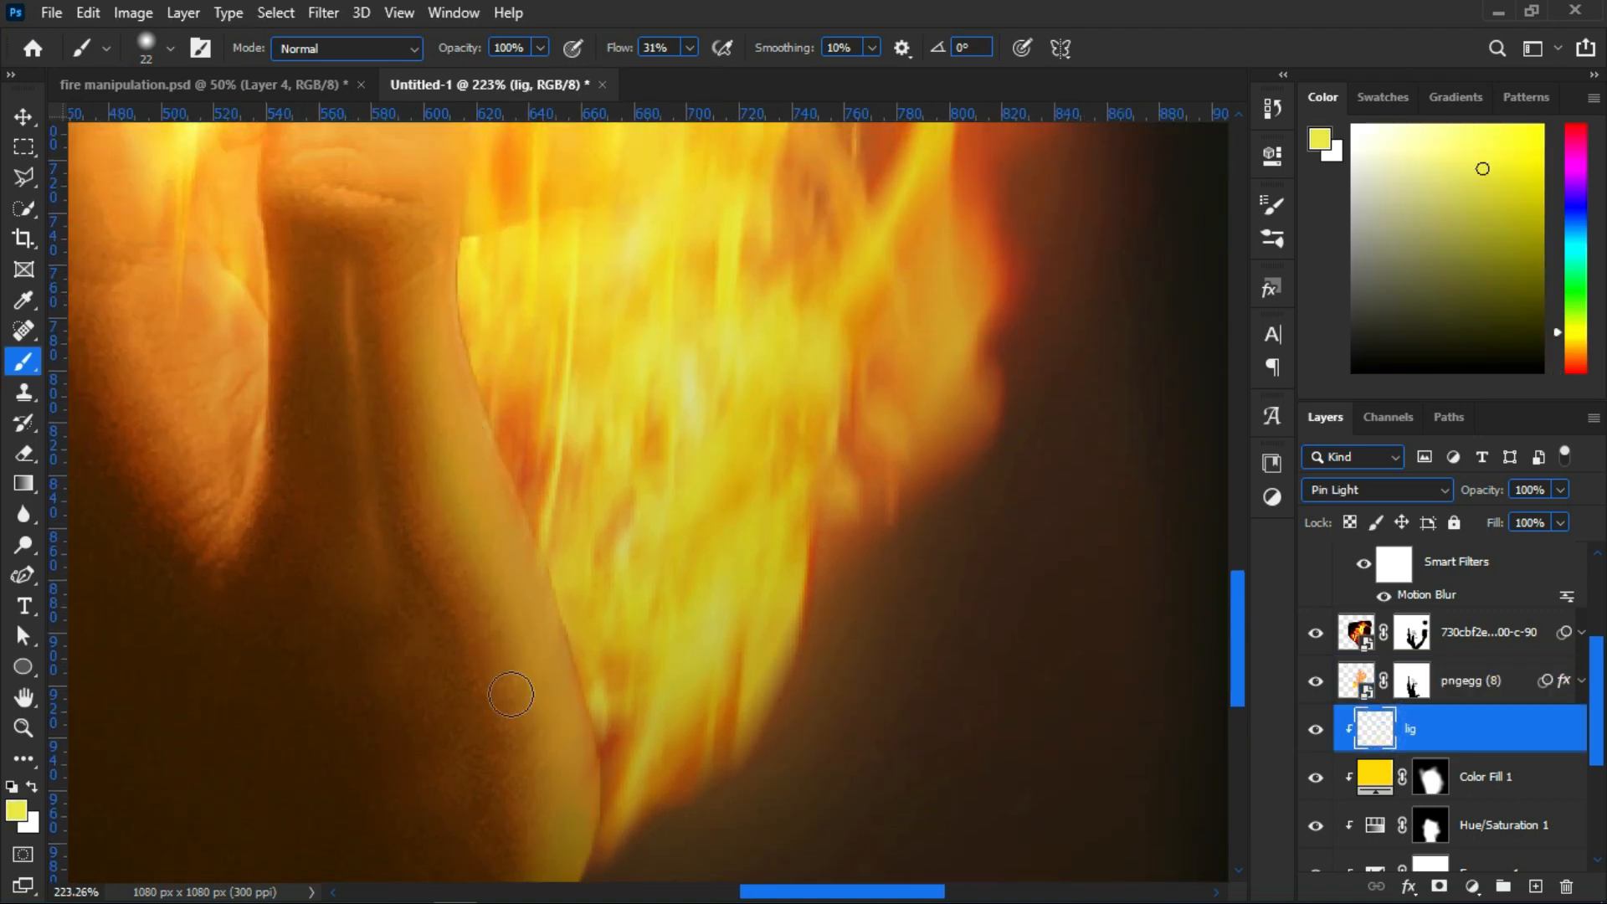
scroll(527, 586, "up", 2)
scroll(494, 377, "up", 2)
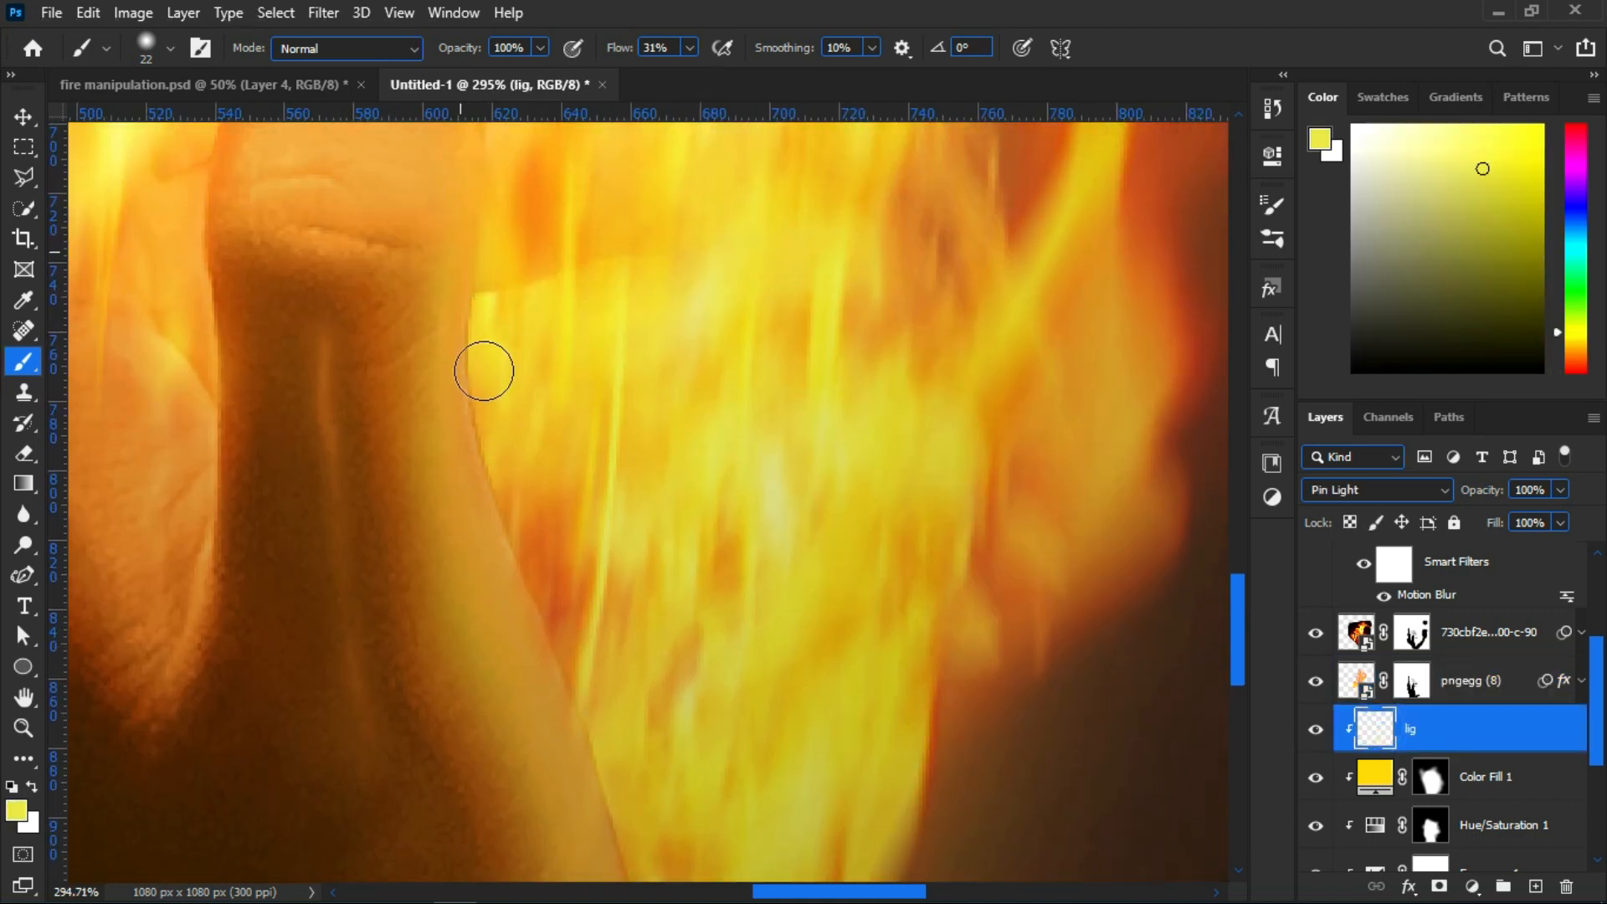
scroll(490, 285, "up", 6)
right_click(438, 212, "alt")
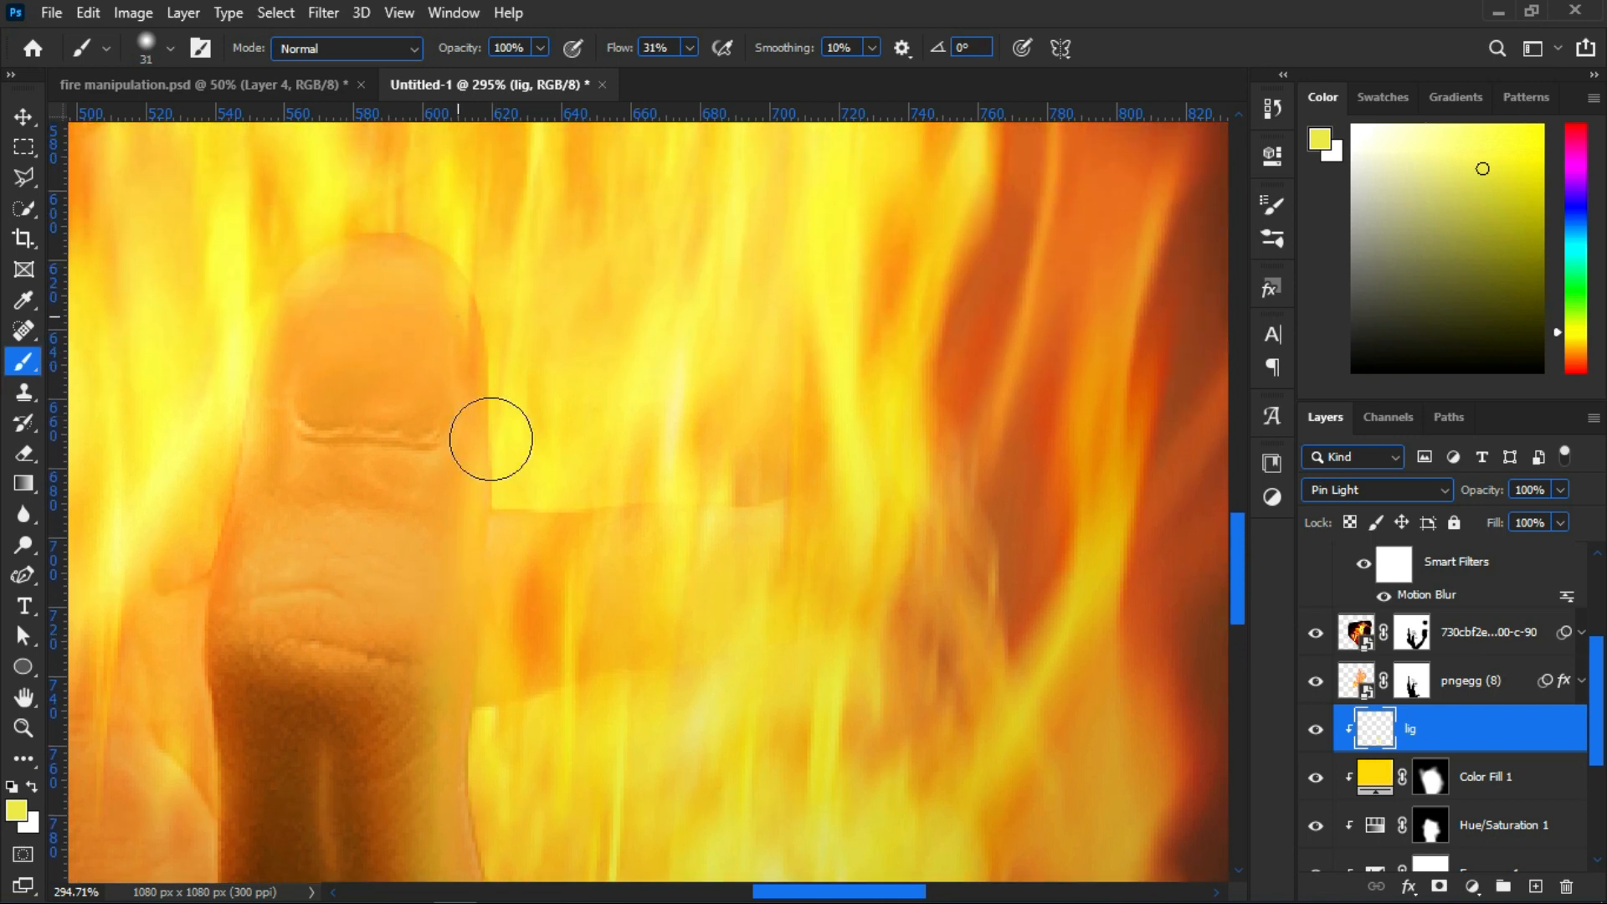
scroll(171, 645, "down", 1)
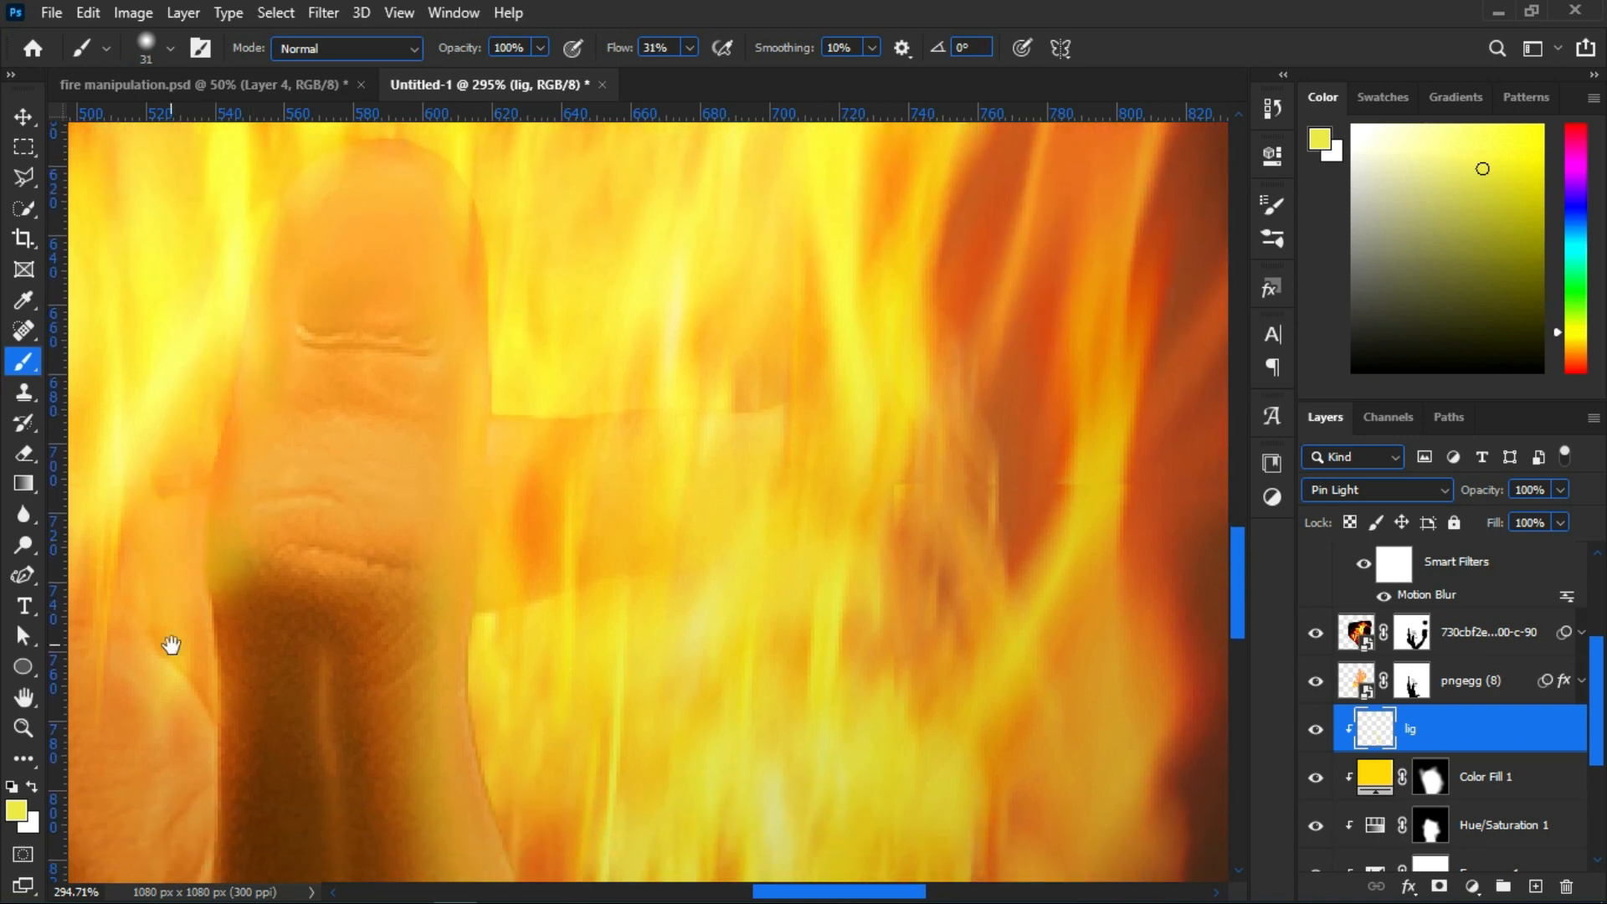
left_click_drag(171, 644, 625, 449)
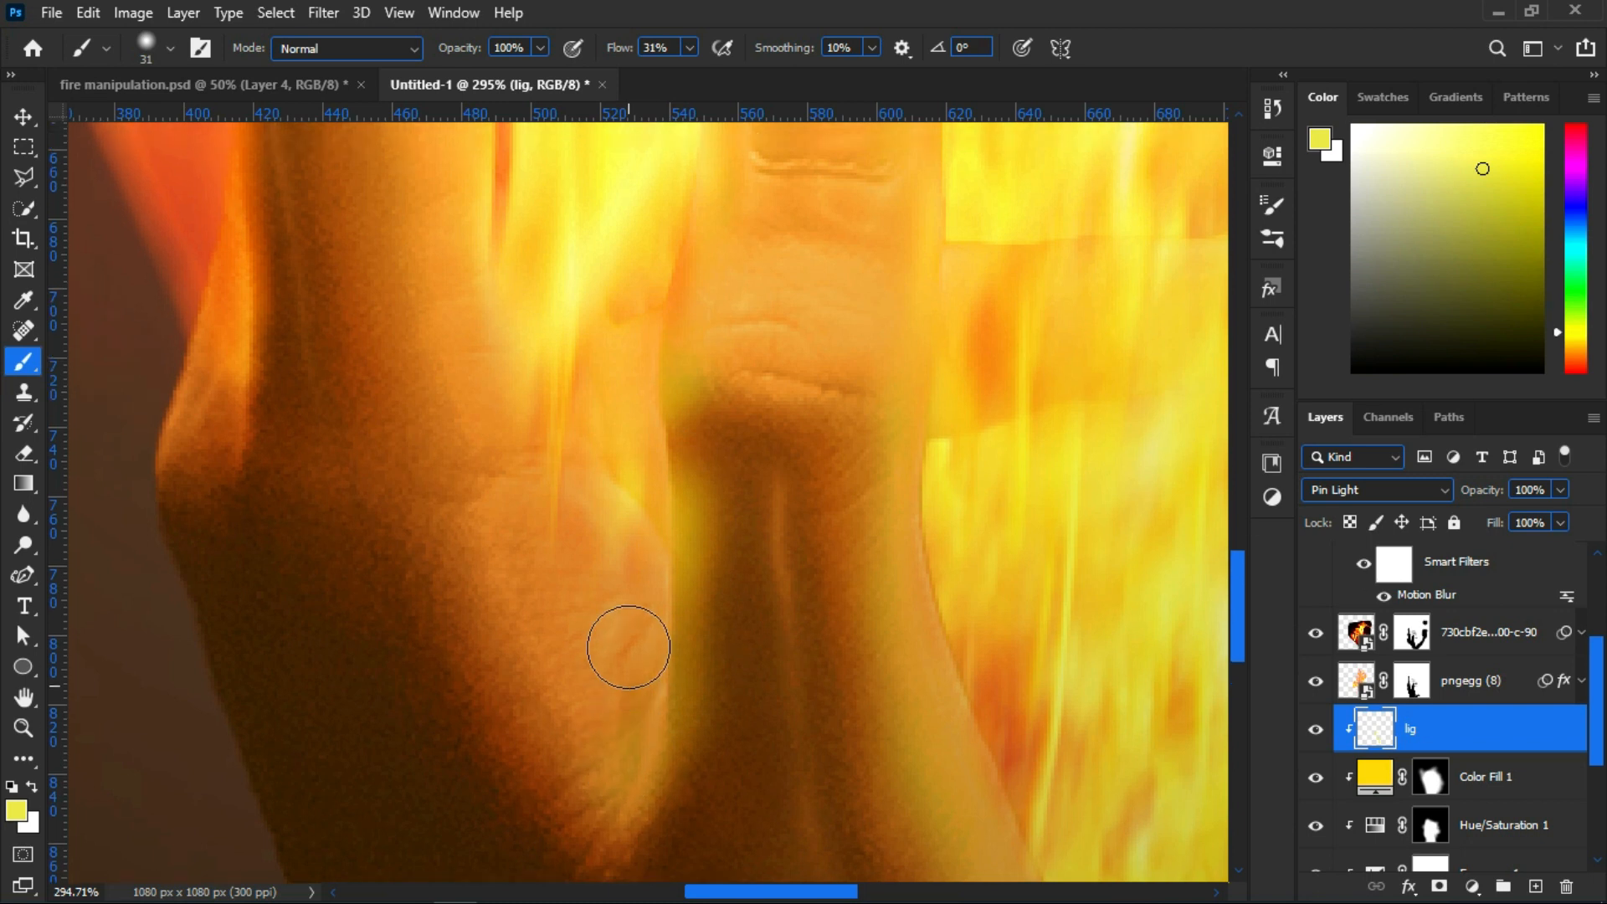
scroll(657, 276, "up", 3)
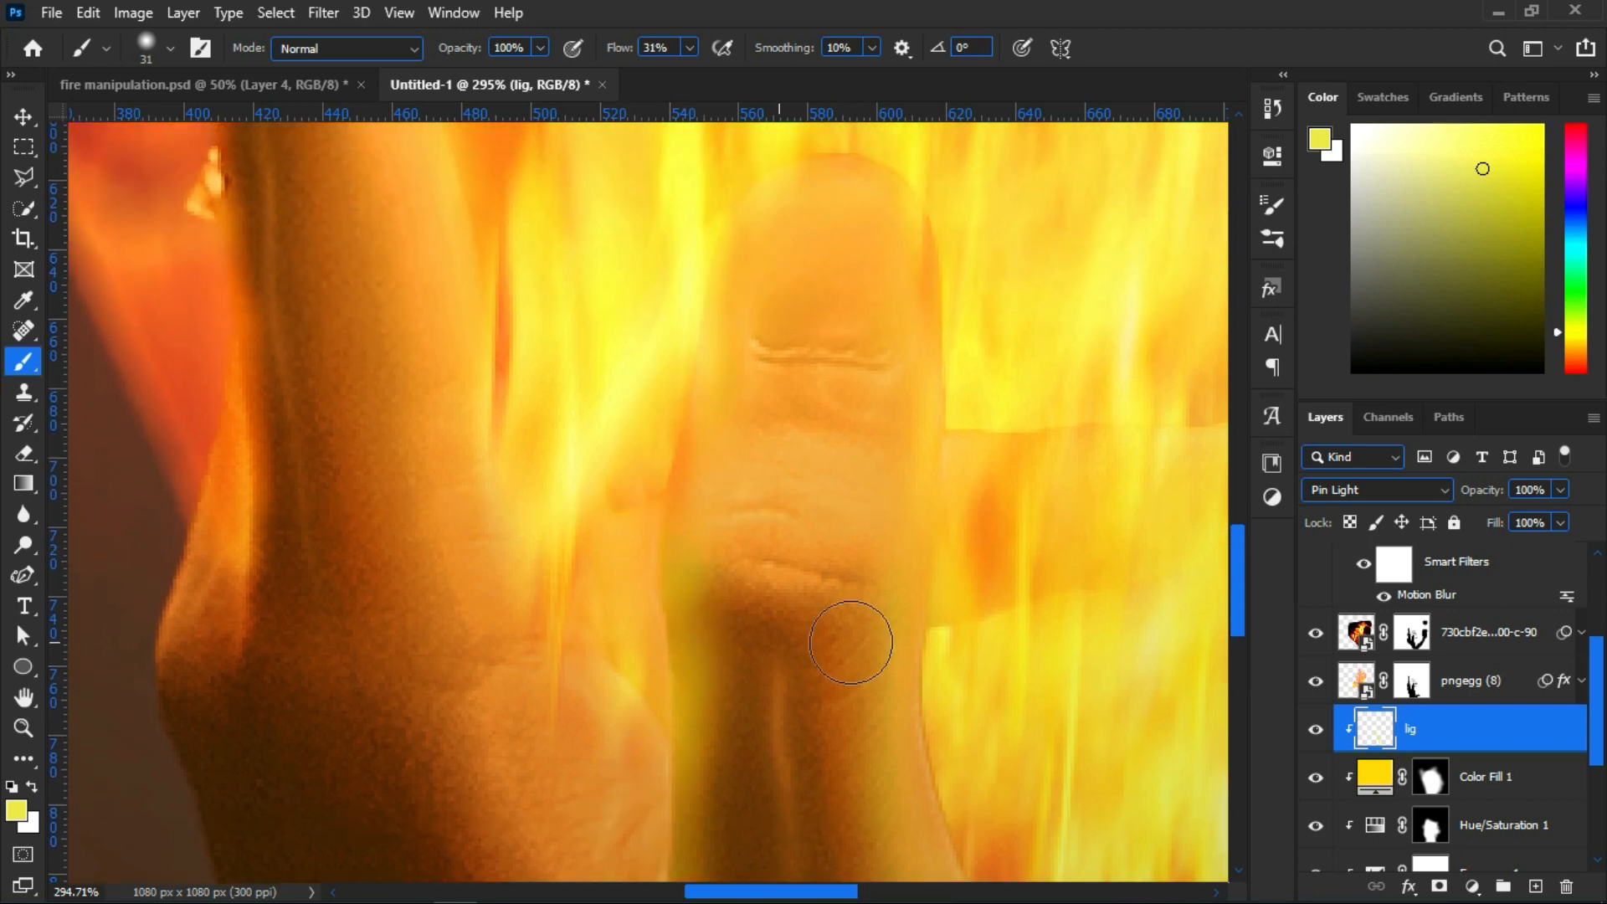
Paint black on the pngegg (8) layer mask along the thumb's inner edge with a 20 px brush
left_click(1414, 683)
left_click_drag(689, 458, 697, 406)
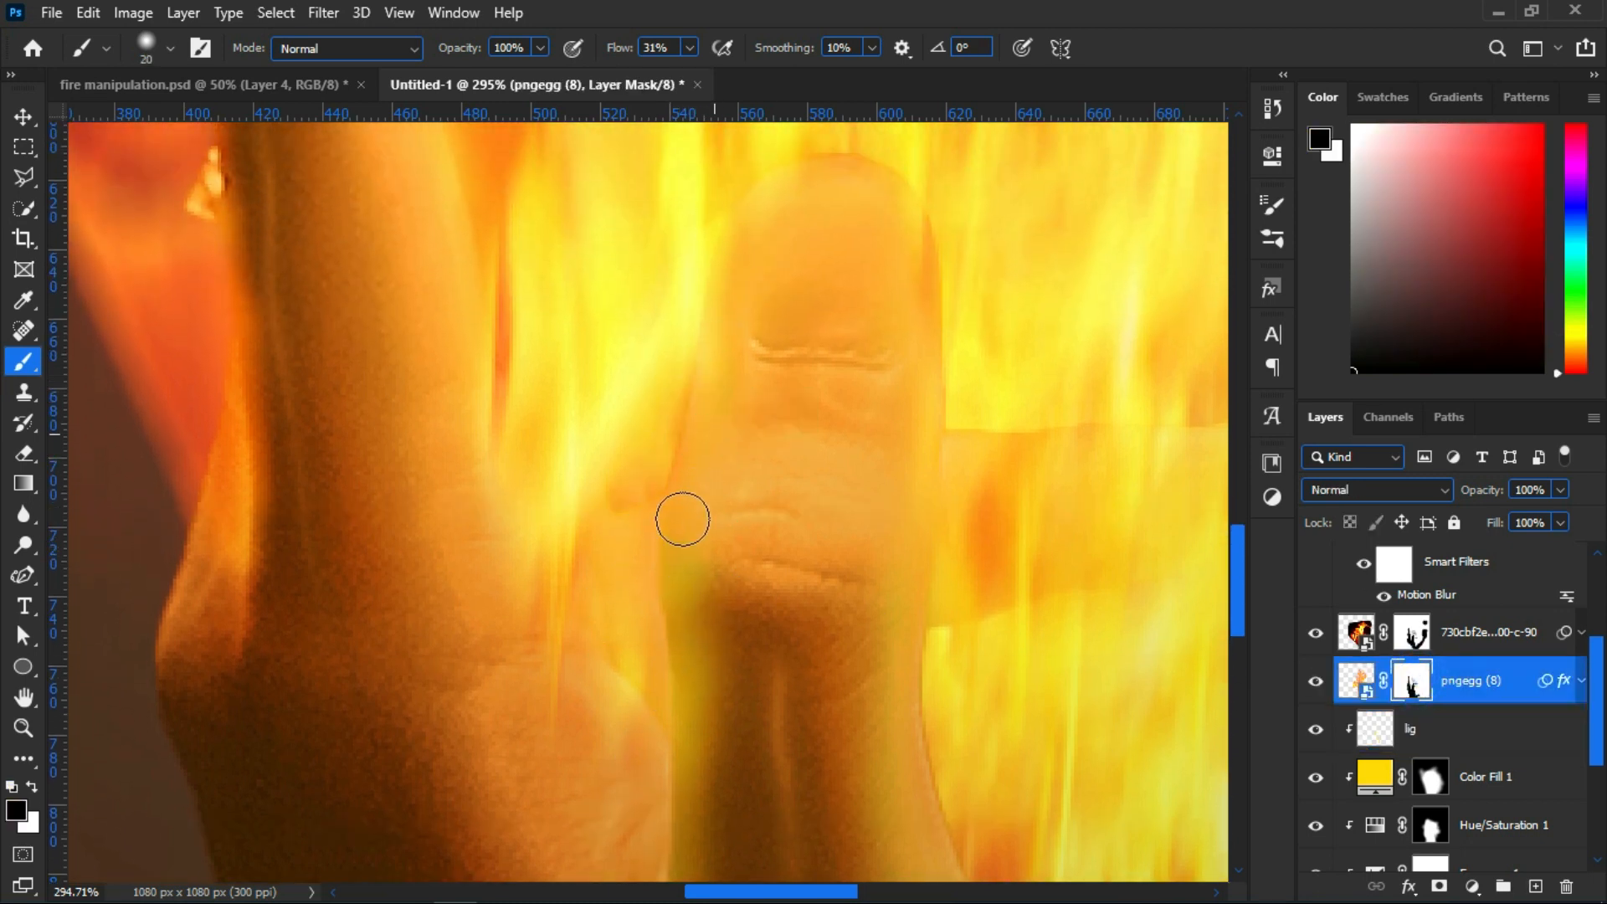
Paint yellow light on the lig layer over the palm area beside the thumb with a 30 px brush
left_click(1385, 718)
scroll(557, 493, "down", 3)
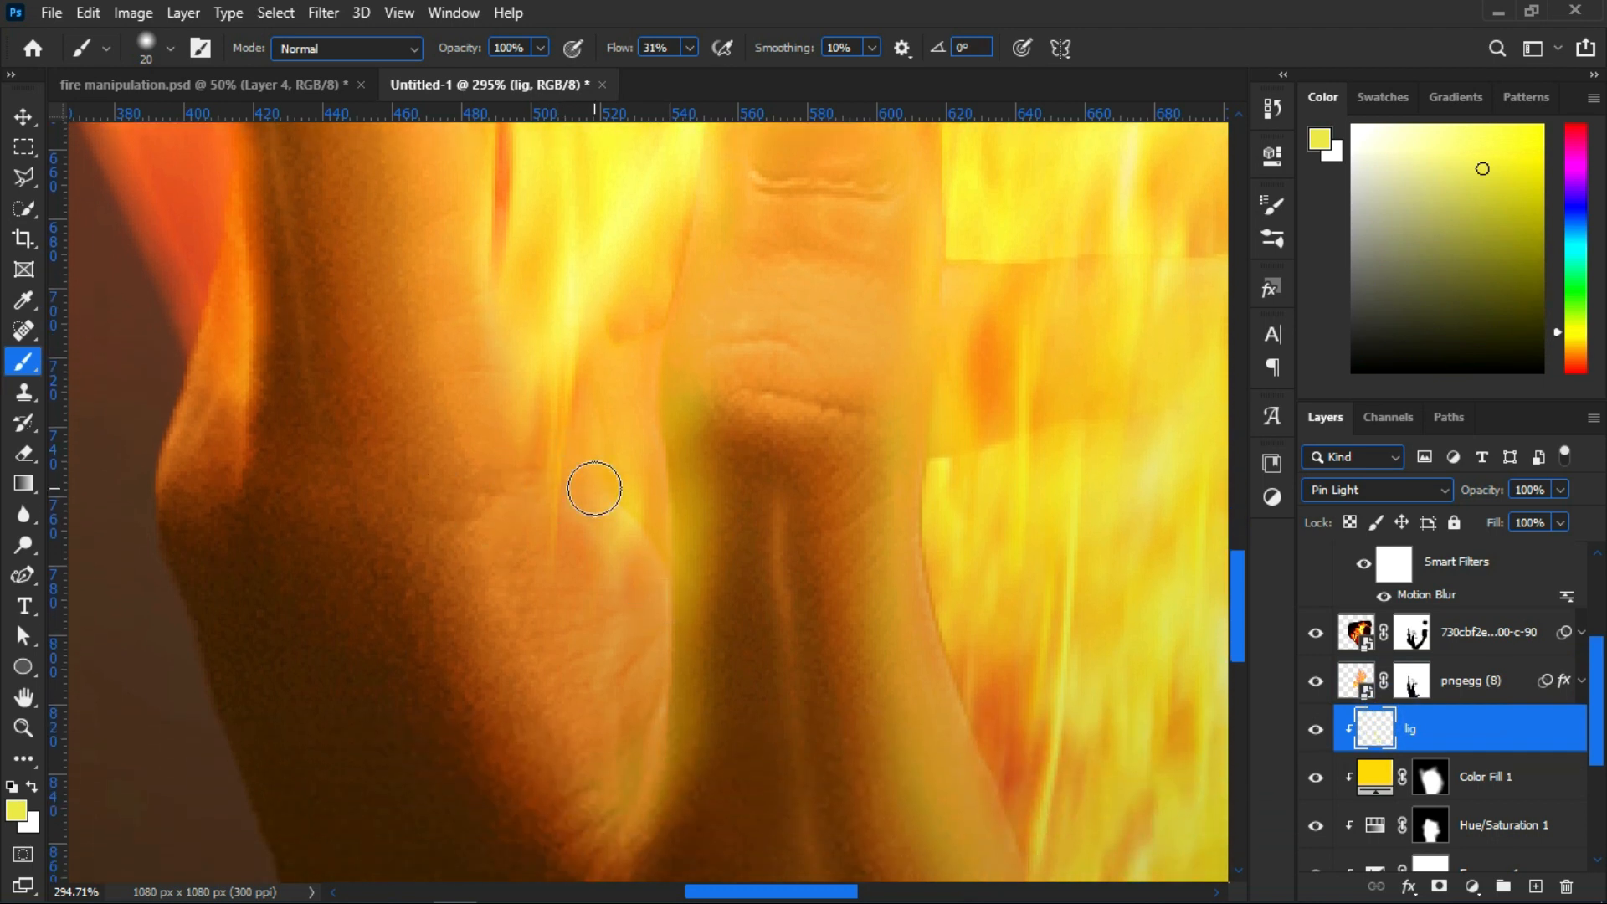
key("bracketright")
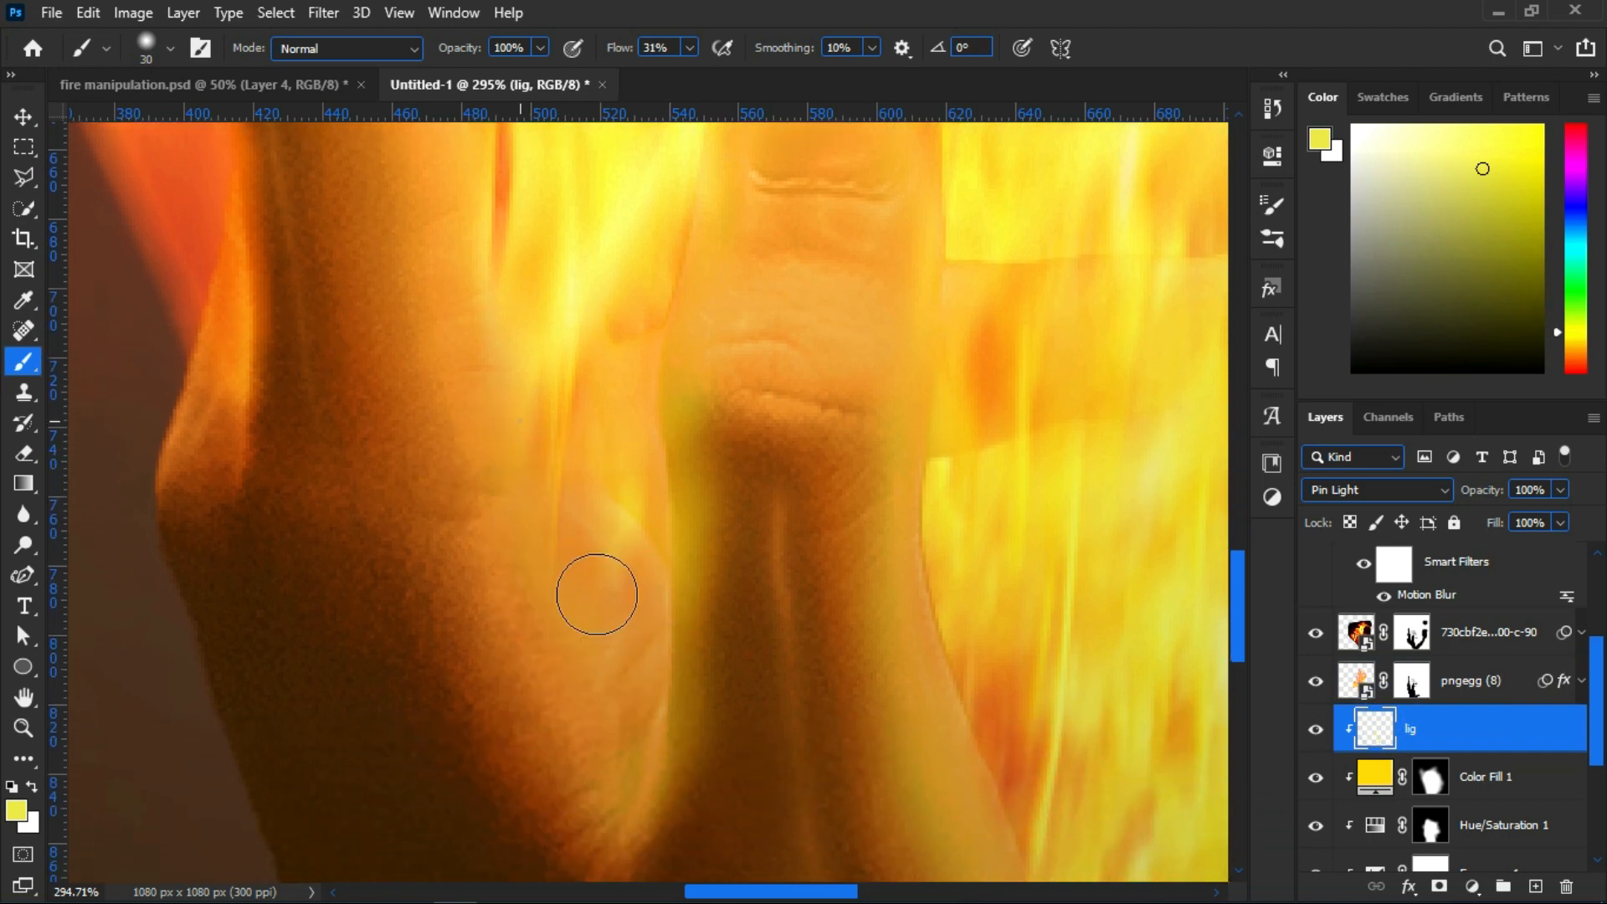
left_click_drag(617, 835, 617, 571)
scroll(511, 225, "down", 5)
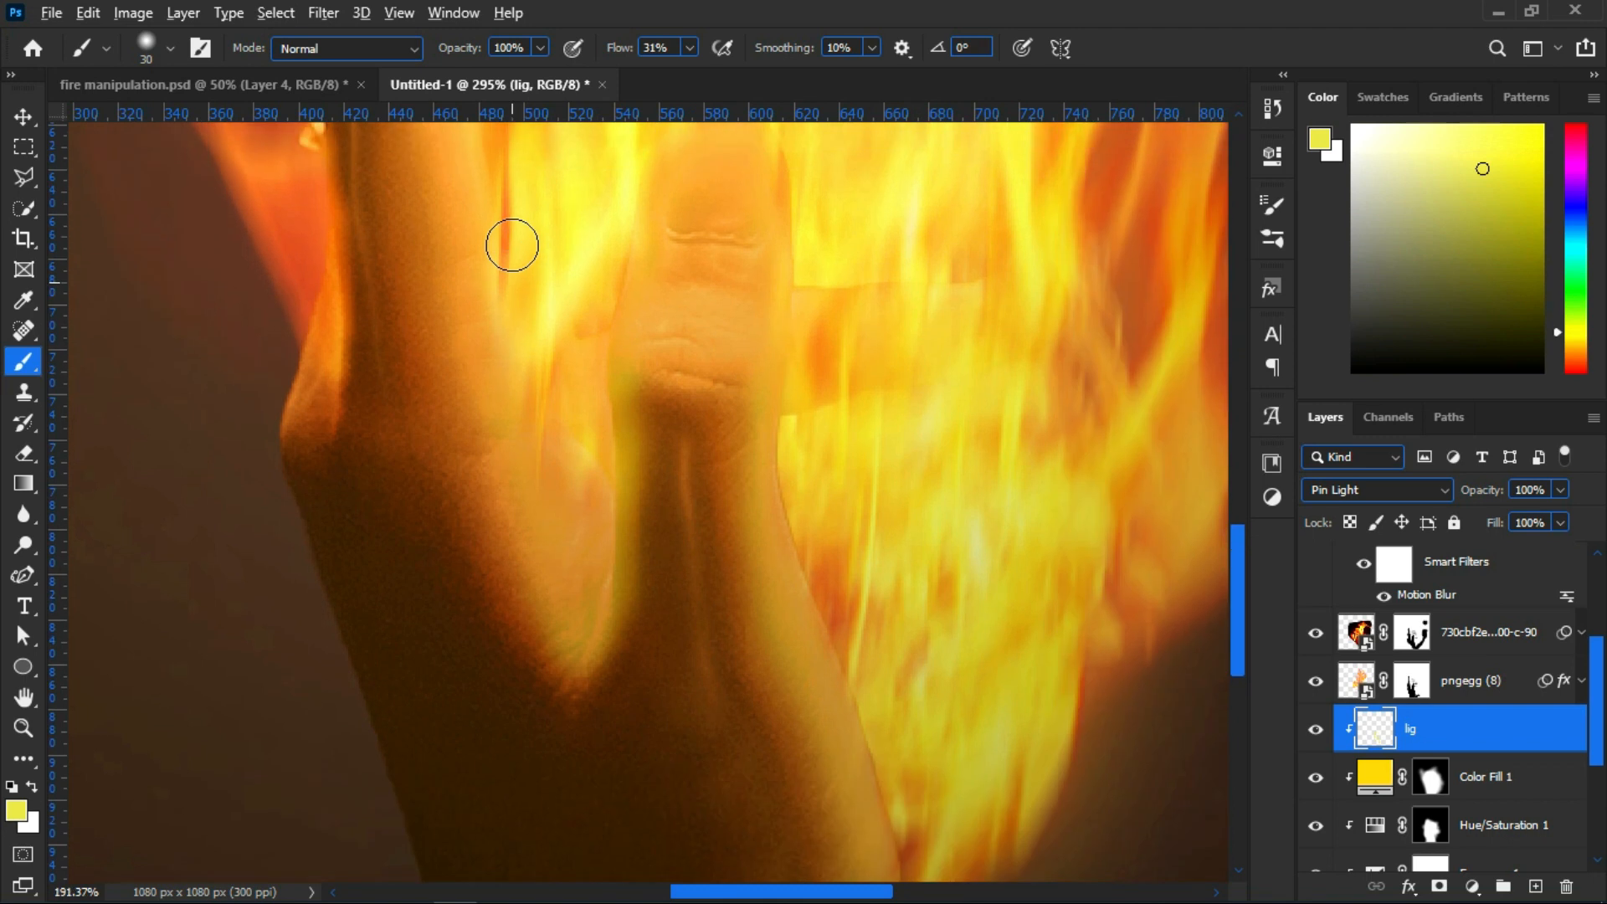
Paint yellow light on the lig layer along the raised finger's tip and outer edge with the 30 px brush
scroll(456, 465, "up", 5)
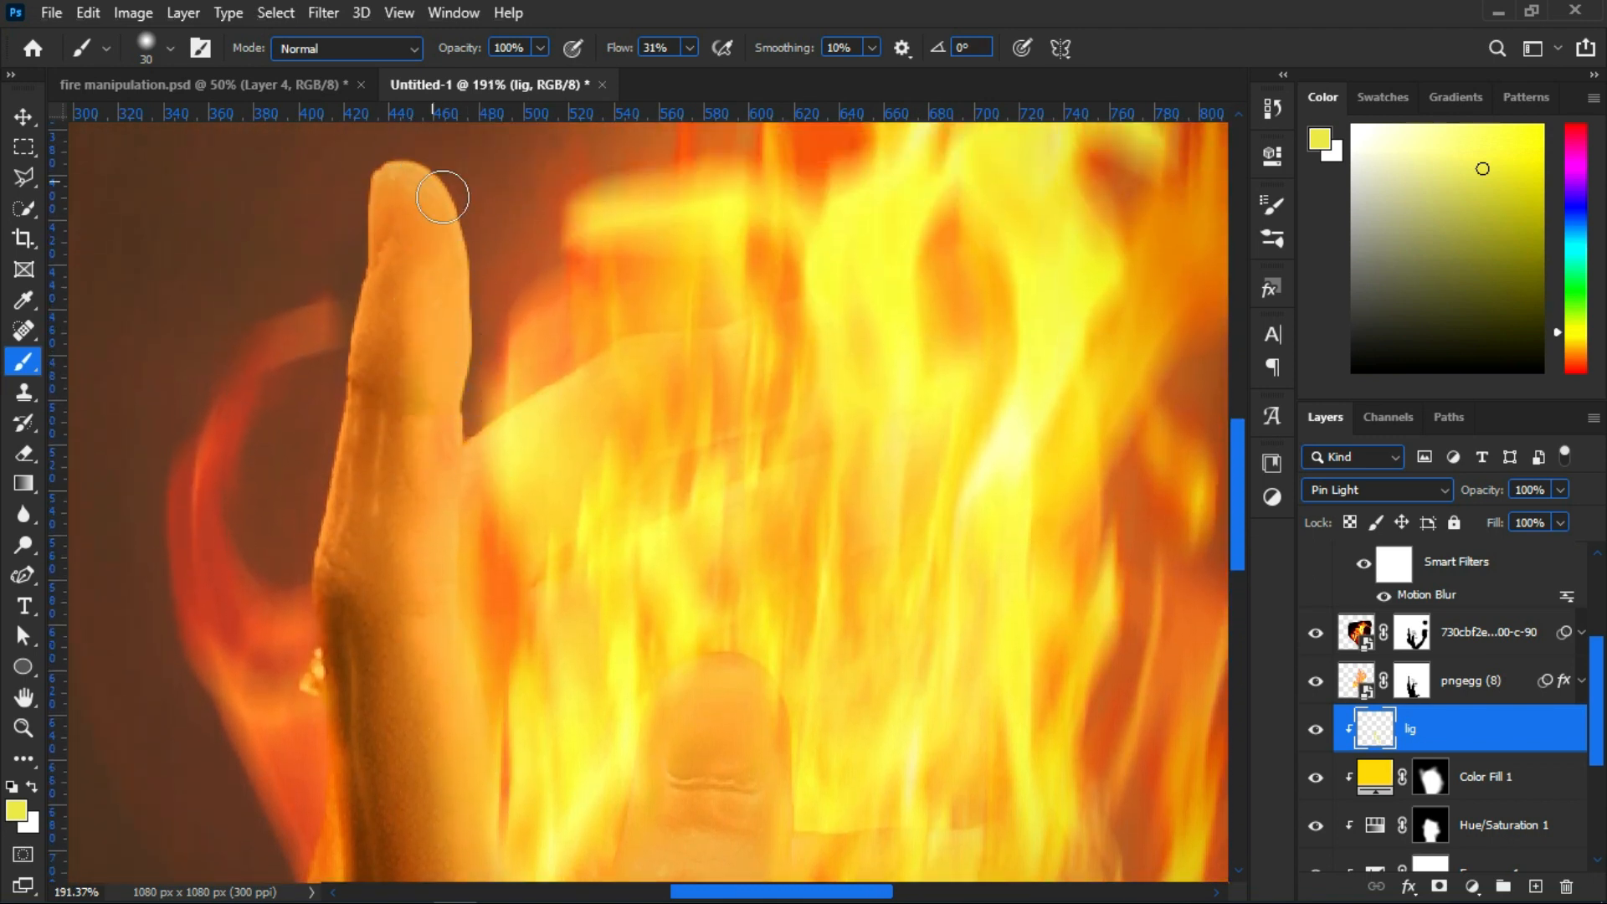
mouse_move(358, 286)
left_mouse_down()
mouse_move(344, 447)
mouse_move(307, 561)
mouse_move(311, 730)
left_mouse_up()
scroll(306, 661, "down", 3)
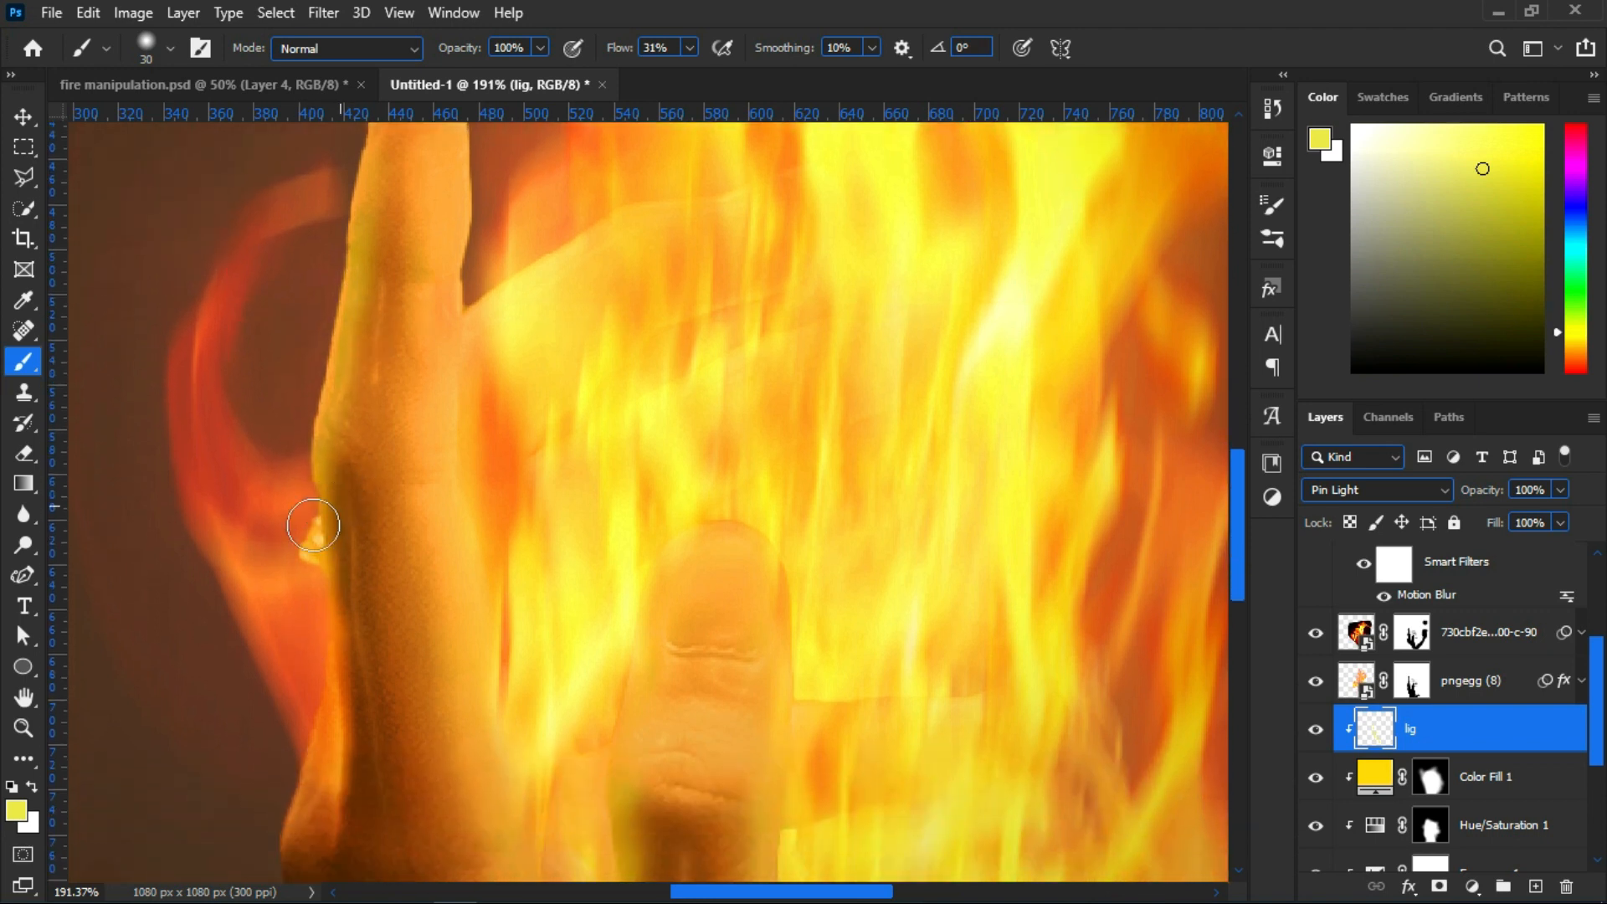
scroll(469, 519, "up", 5)
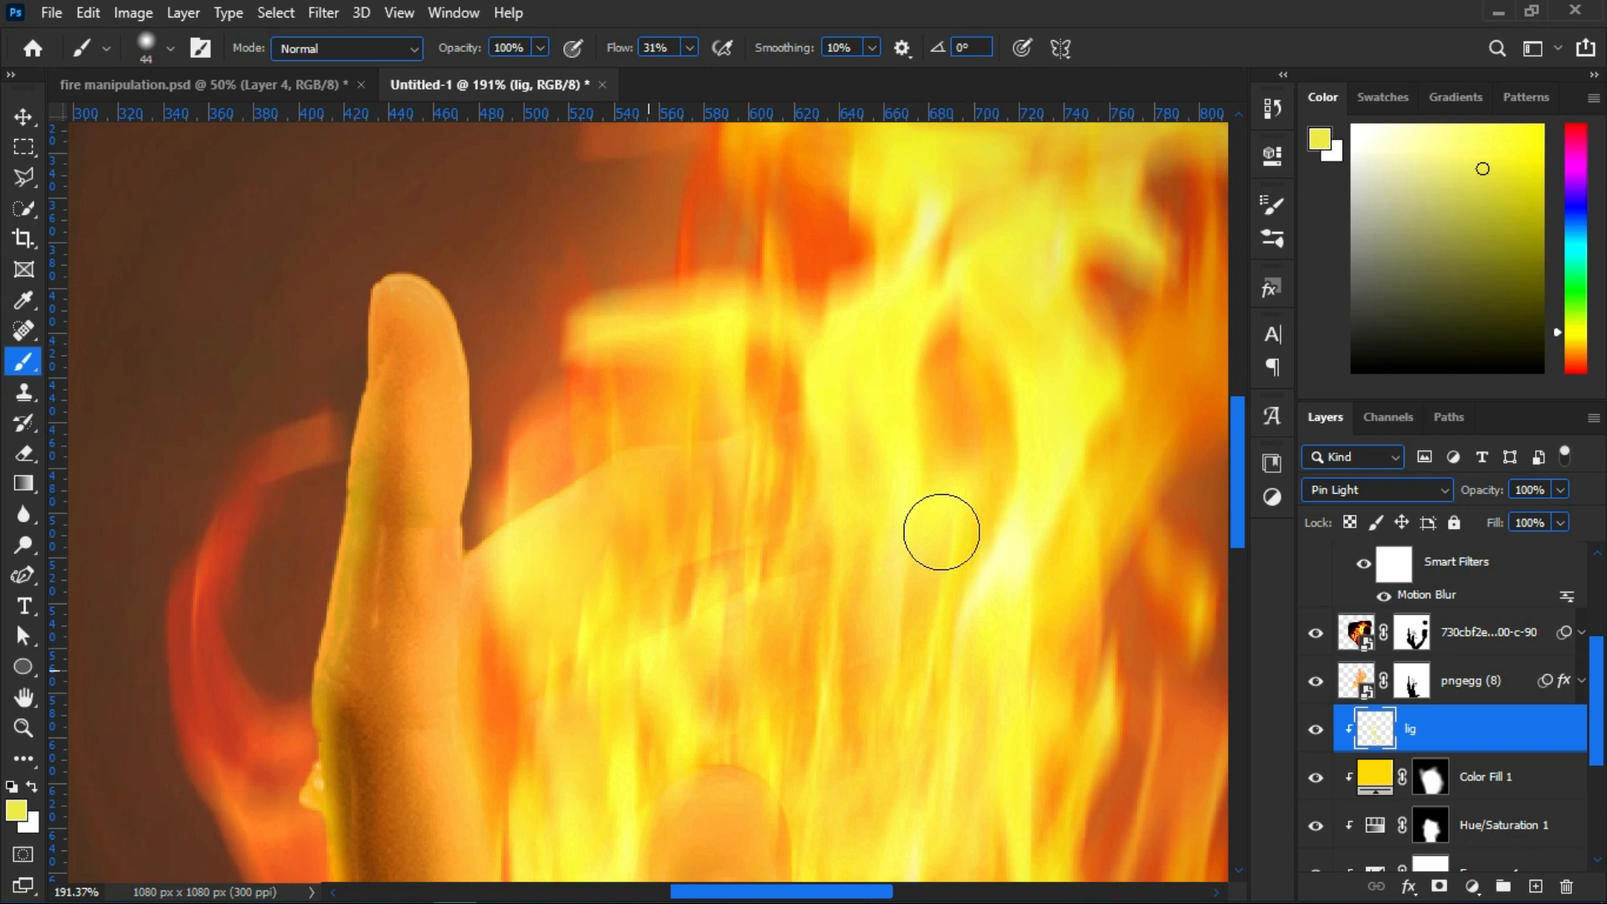
scroll(942, 532, "down", 3)
key("ctrl+z")
left_click_drag(429, 511, 421, 666)
key("ctrl+z")
left_click_drag(431, 542, 425, 795)
key("ctrl+z")
key("ctrl+z")
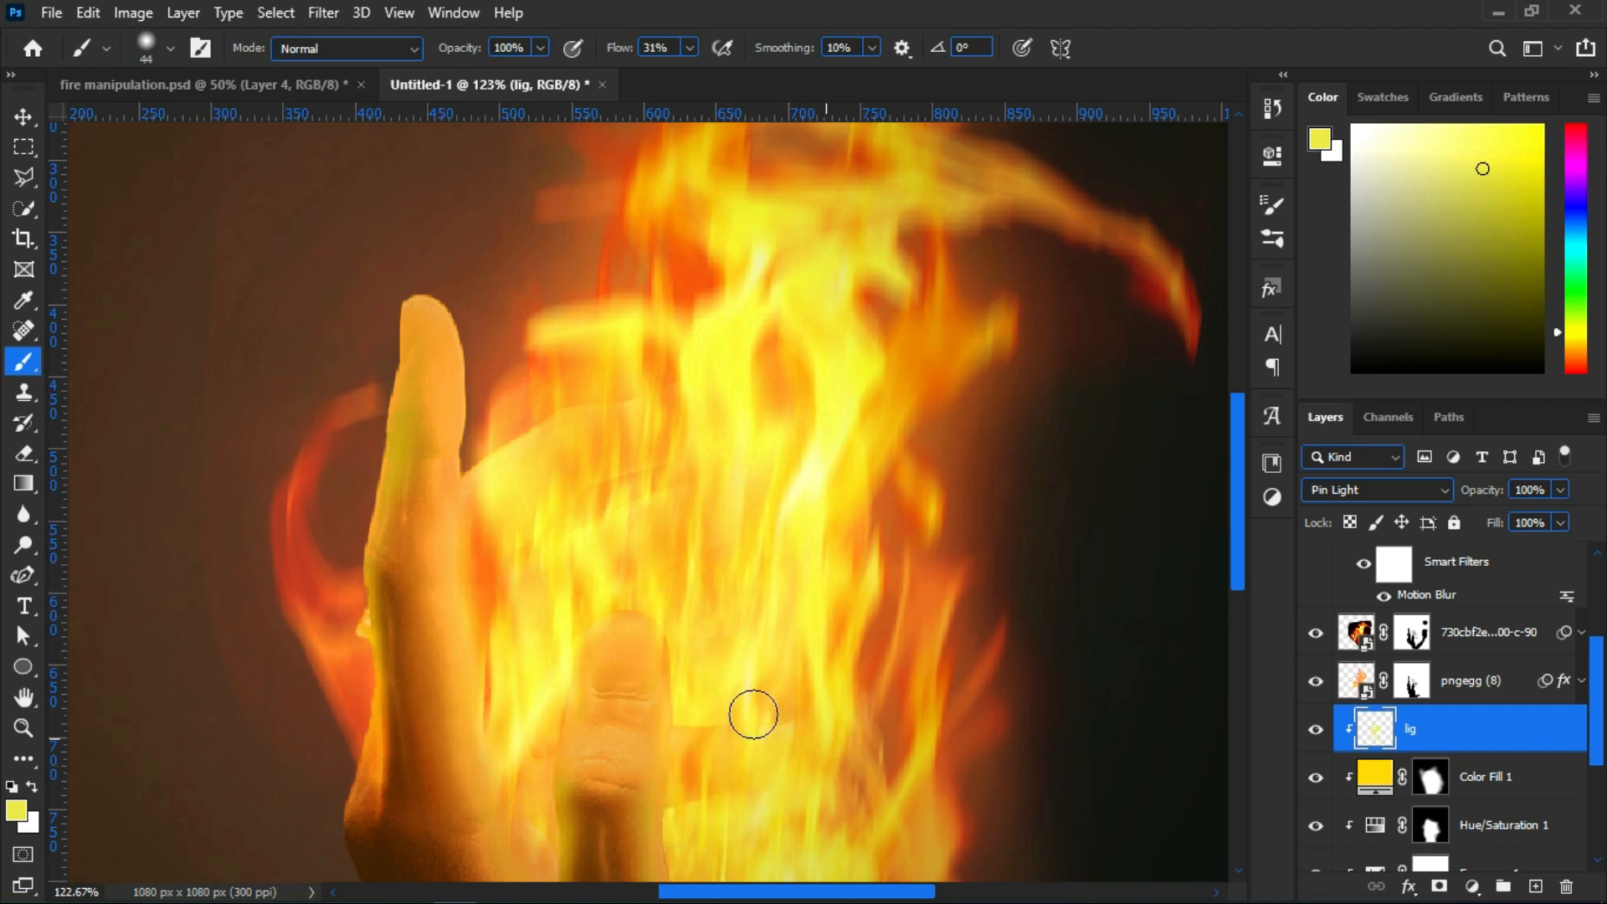
Add a Color Overlay effect to the lig layer, using an orange-yellow sampled from the flames
double_click(1445, 730)
left_click(747, 650)
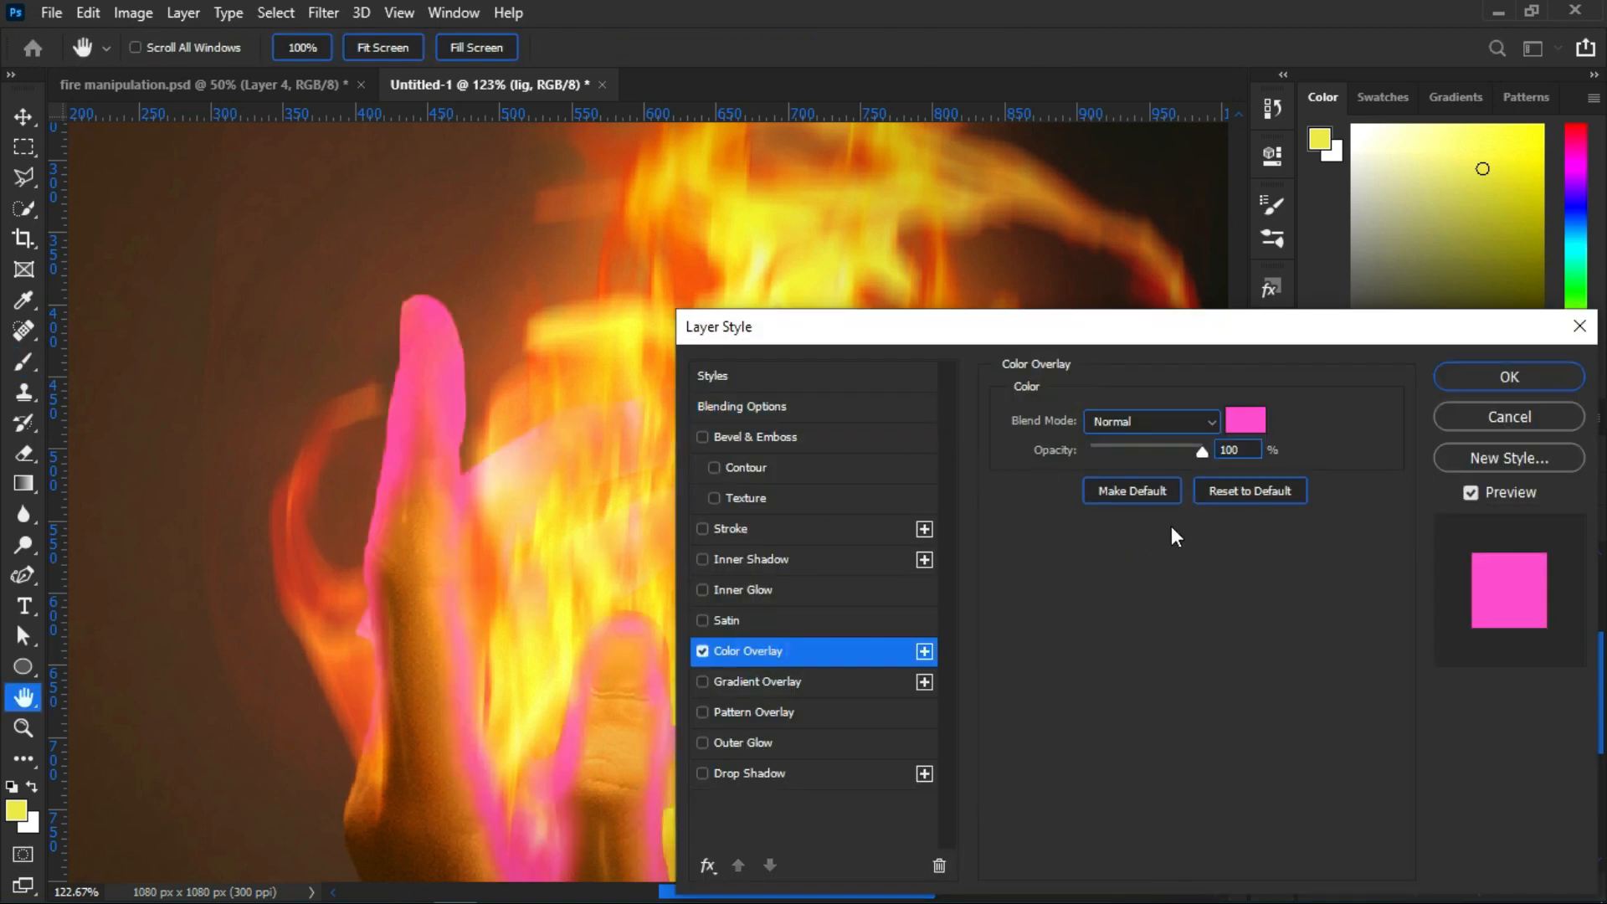
left_click(1247, 429)
left_click(586, 578)
left_click(542, 644)
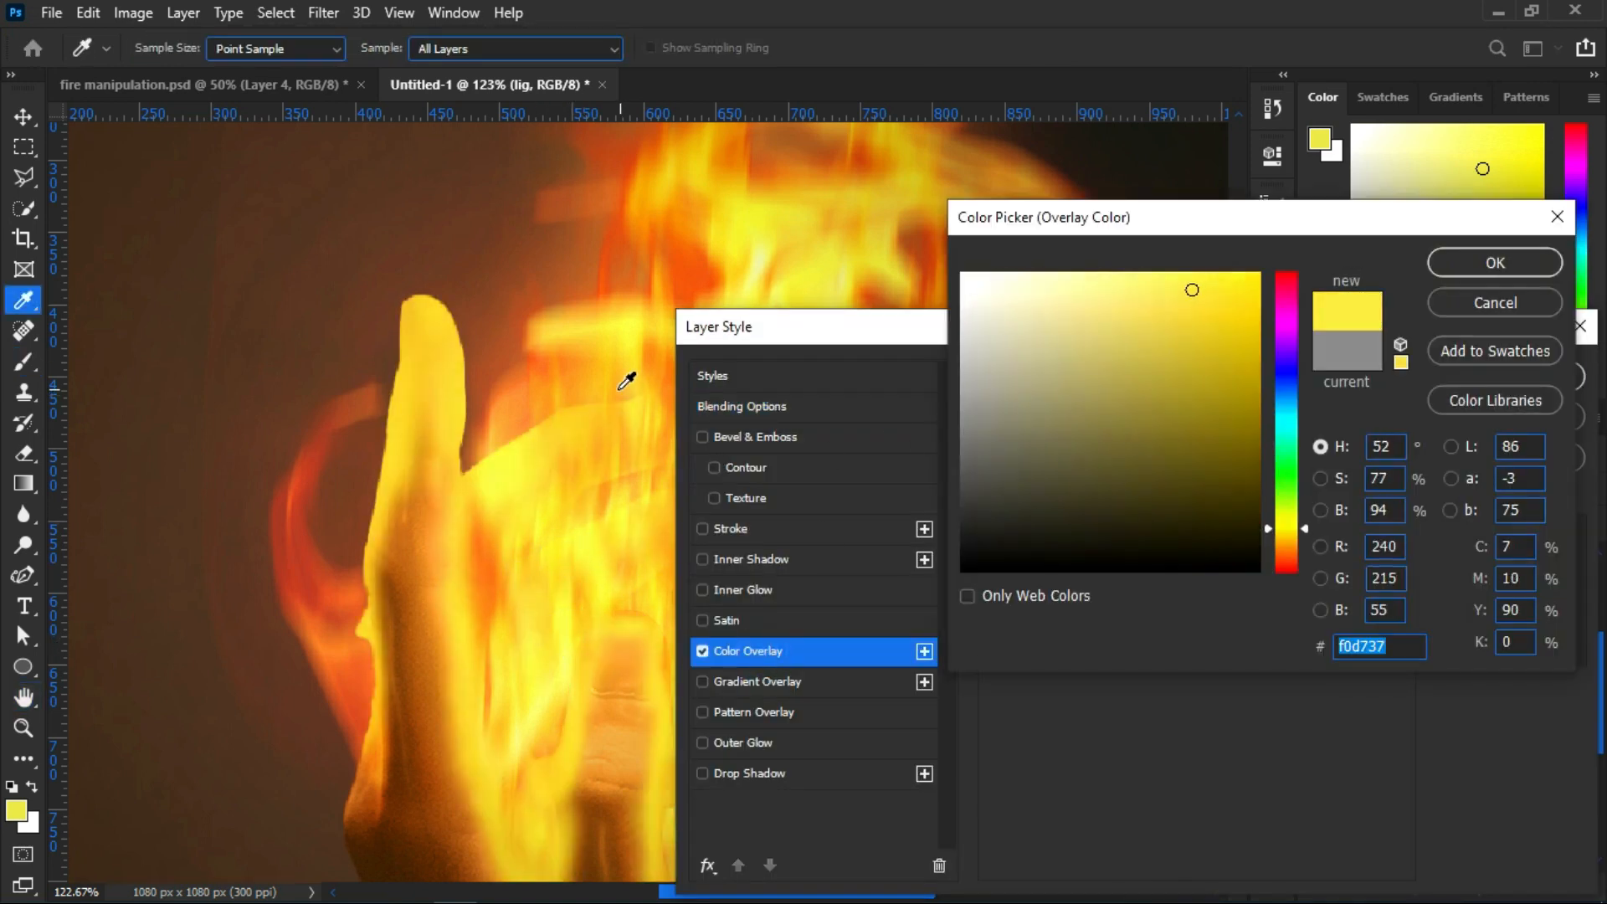
left_click(600, 432)
left_click(1448, 263)
left_click_drag(940, 330, 498, 221)
left_click(1073, 285)
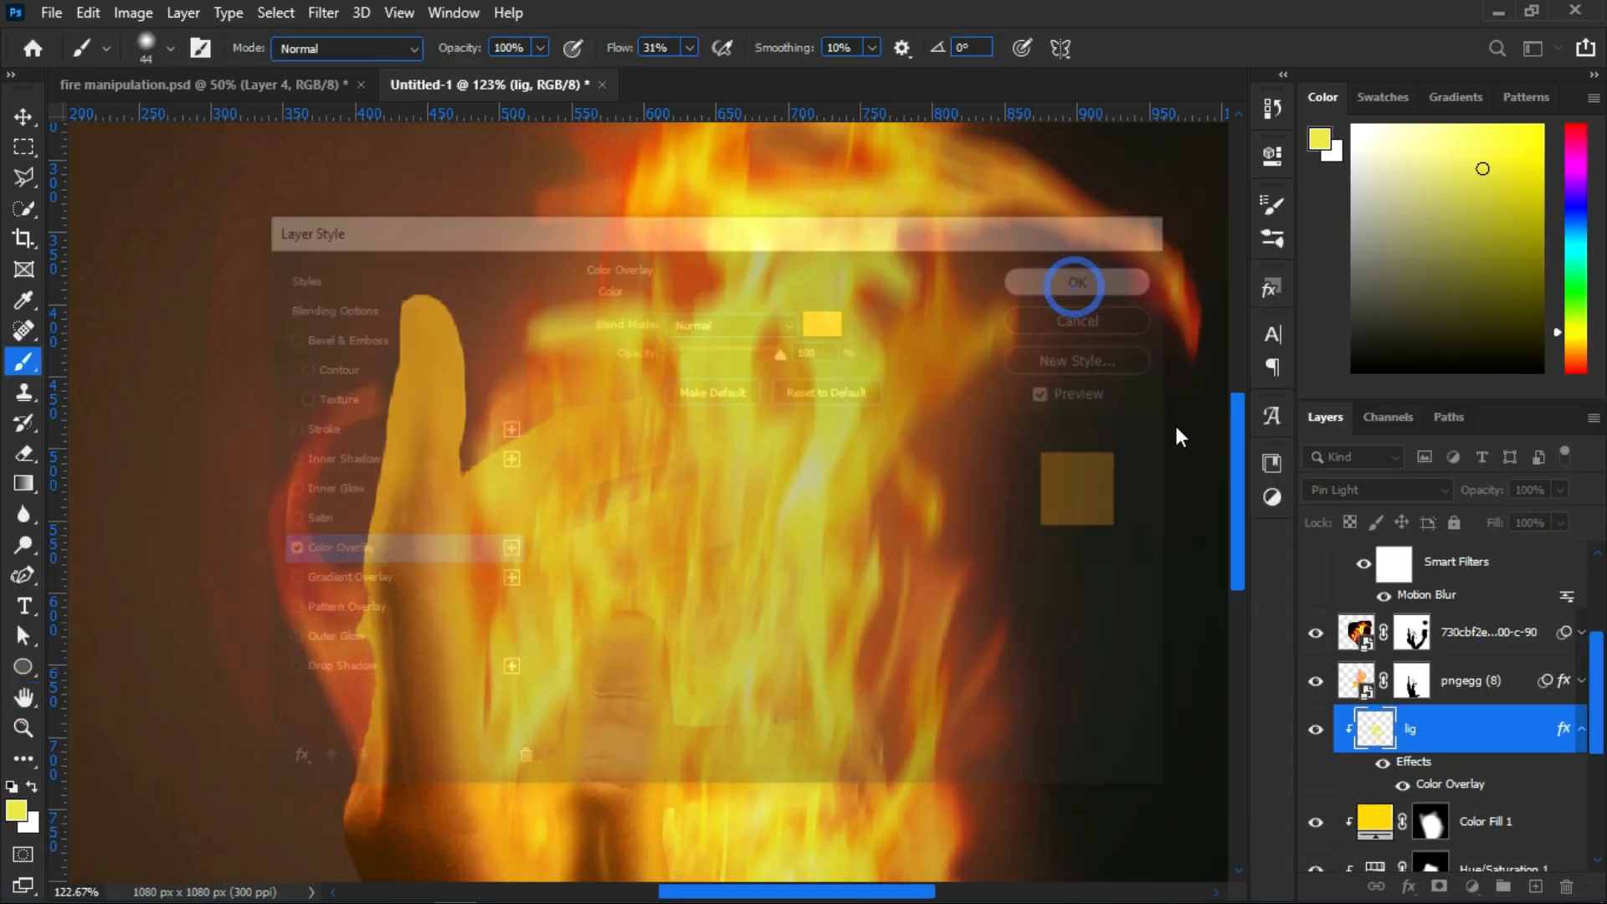
Try the Multiply and Screen blend modes on the lig layer and return it to Pin Light
left_click(1323, 493)
left_click(1334, 405)
left_click(1336, 492)
left_click(1326, 512)
left_click(1326, 495)
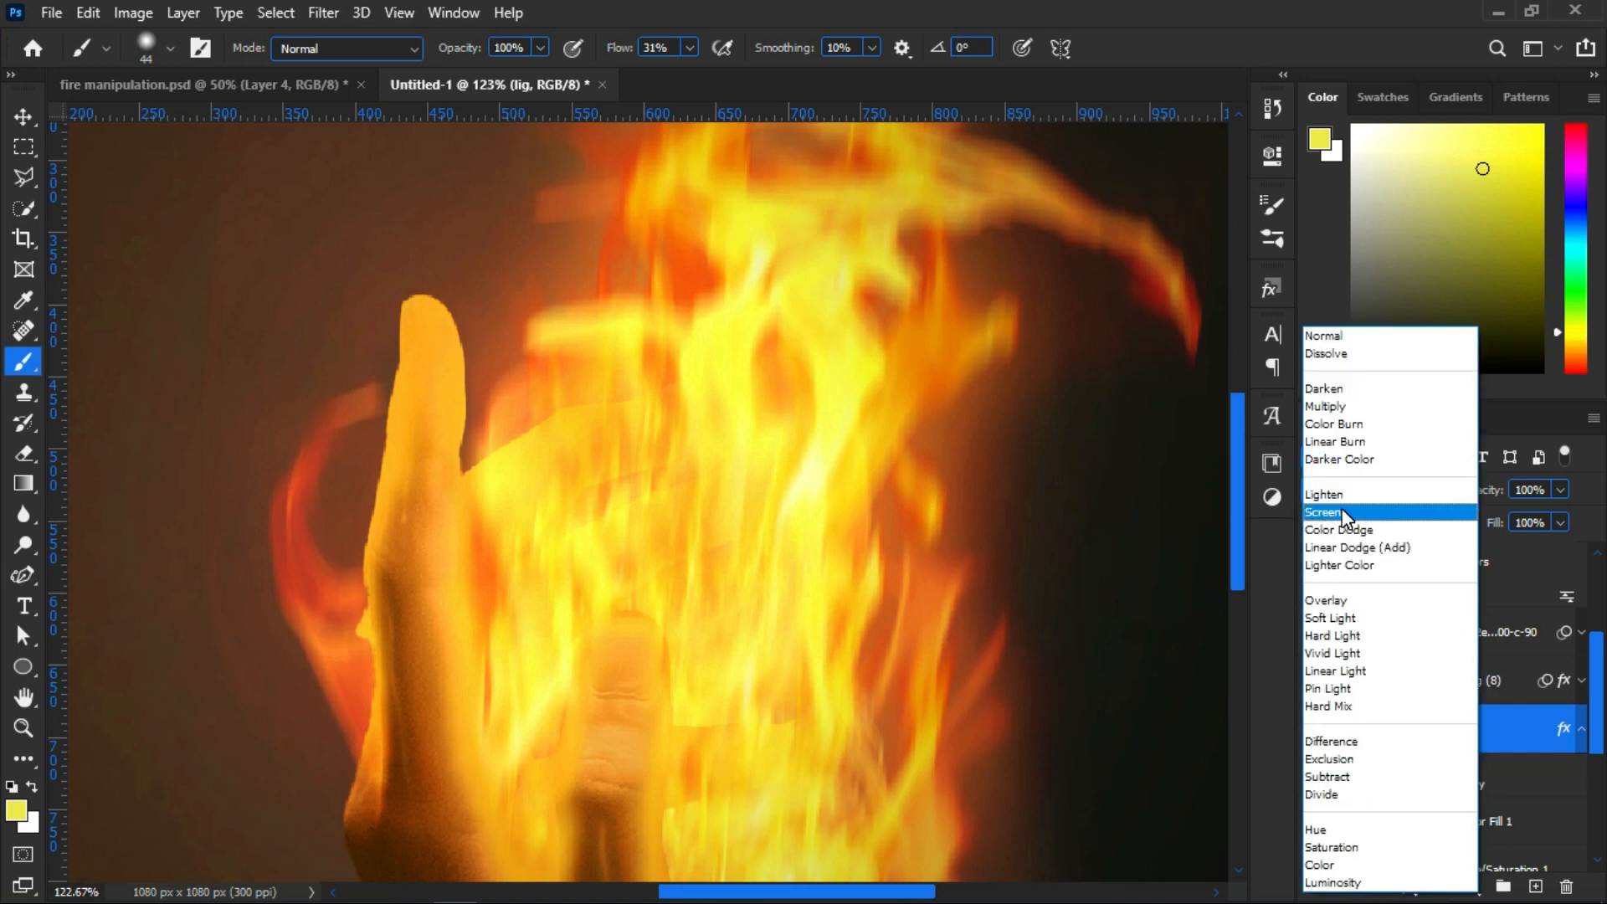
left_click(1327, 697)
Set the lig layer's Color Overlay effect to the Overlay blend mode at 55% opacity
double_click(1455, 736)
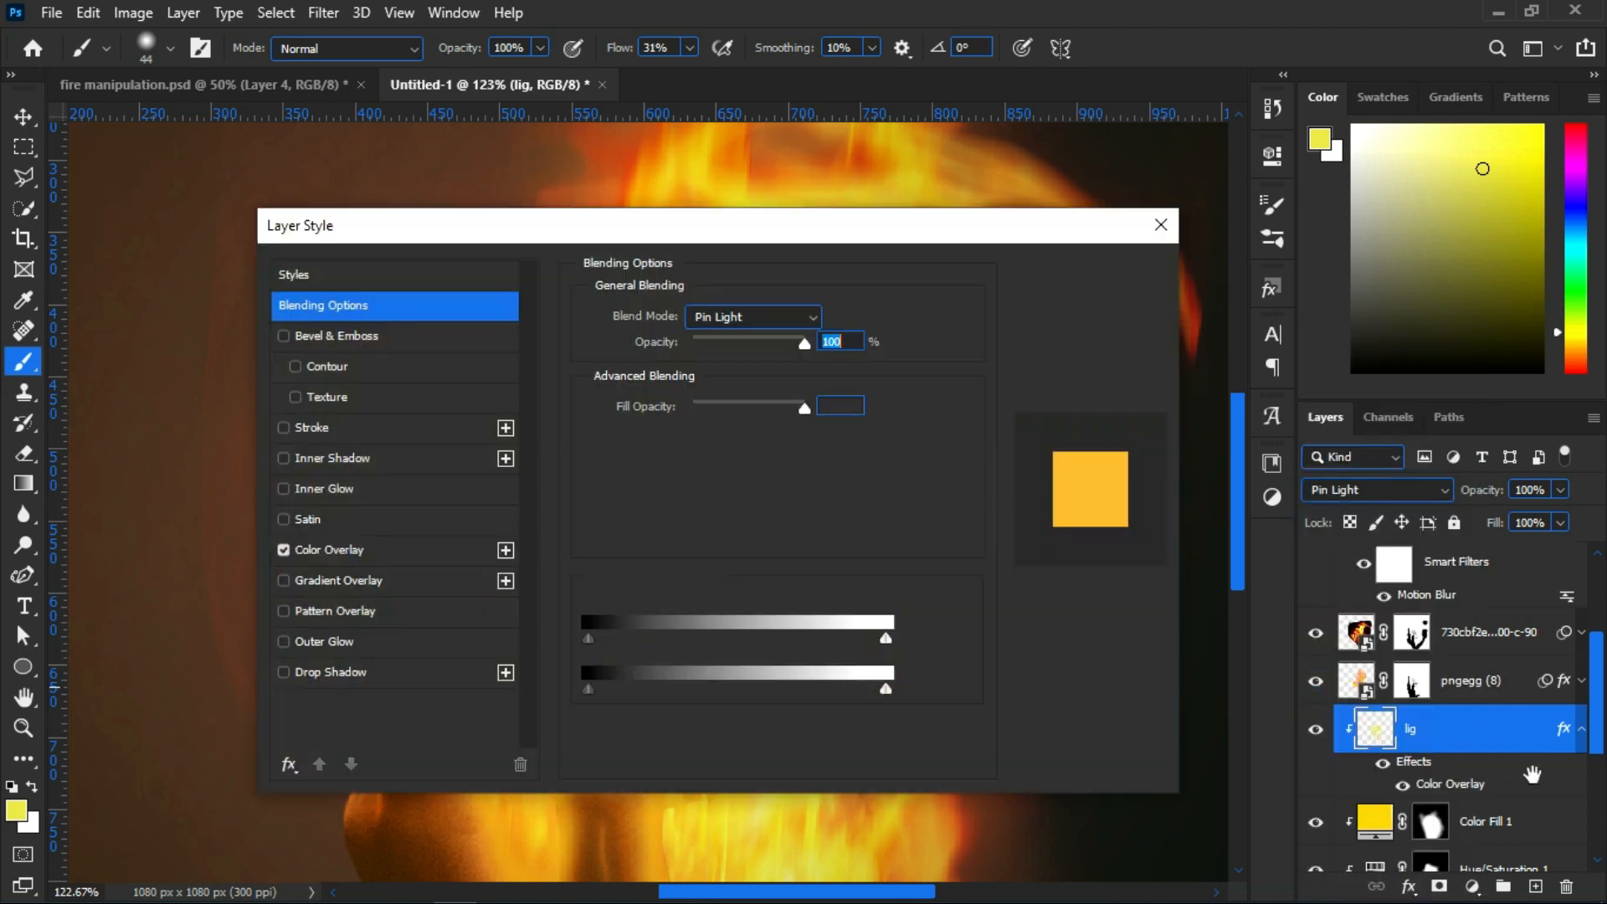
left_click(329, 549)
left_click(732, 320)
left_click(710, 600)
left_click_drag(736, 238, 1111, 251)
mouse_move(1137, 363)
left_mouse_down()
mouse_move(1048, 368)
mouse_move(1107, 367)
left_mouse_up()
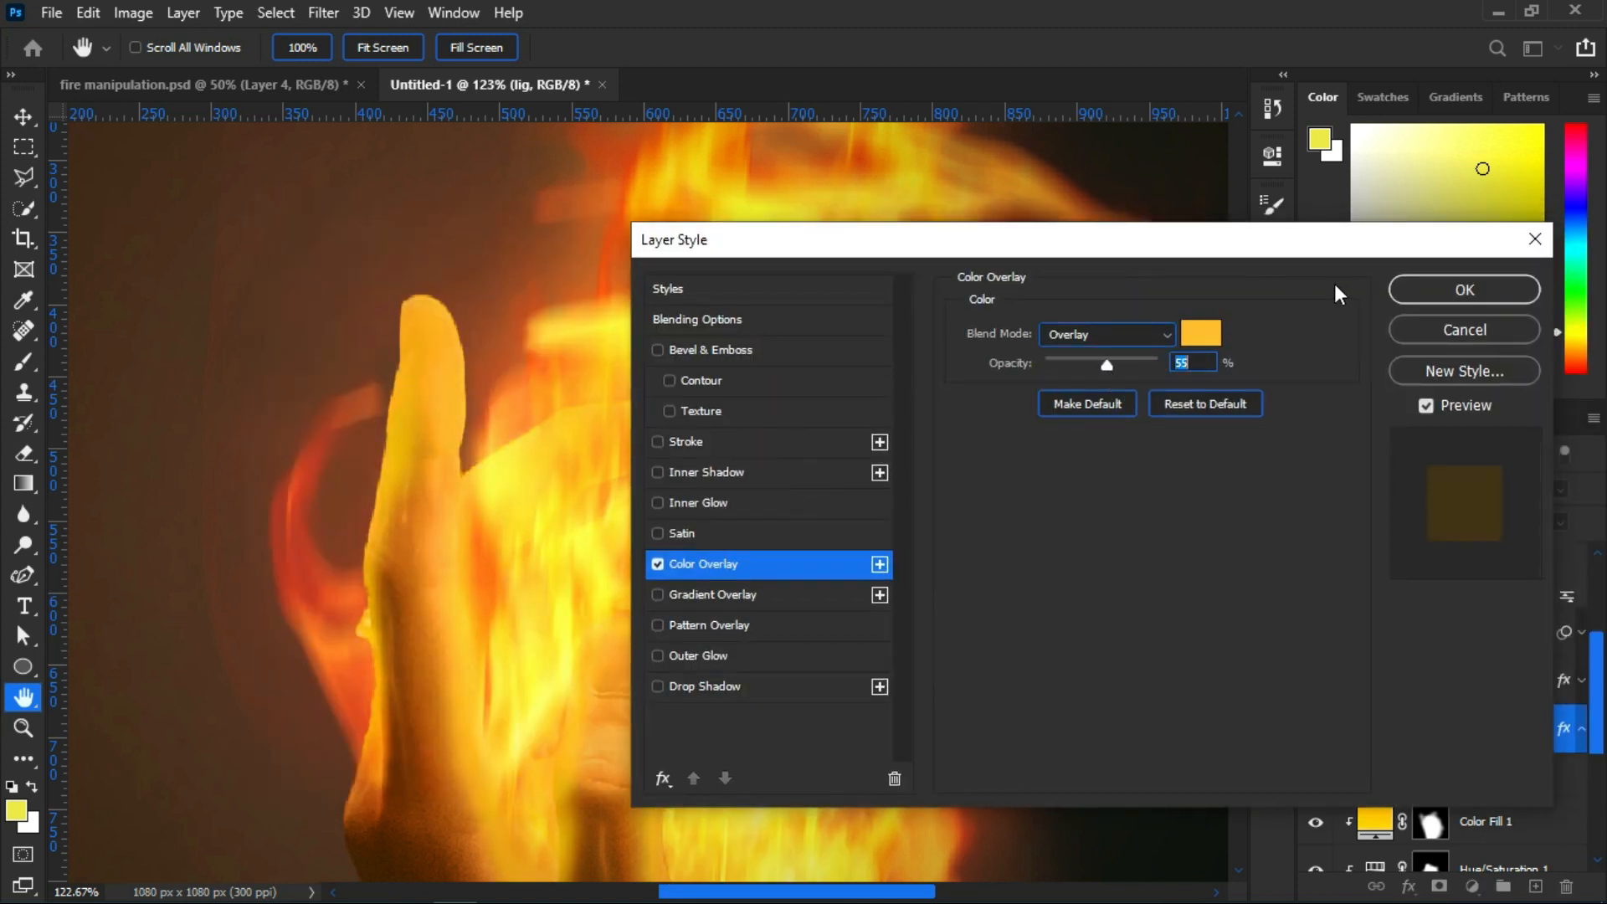
left_click(1438, 291)
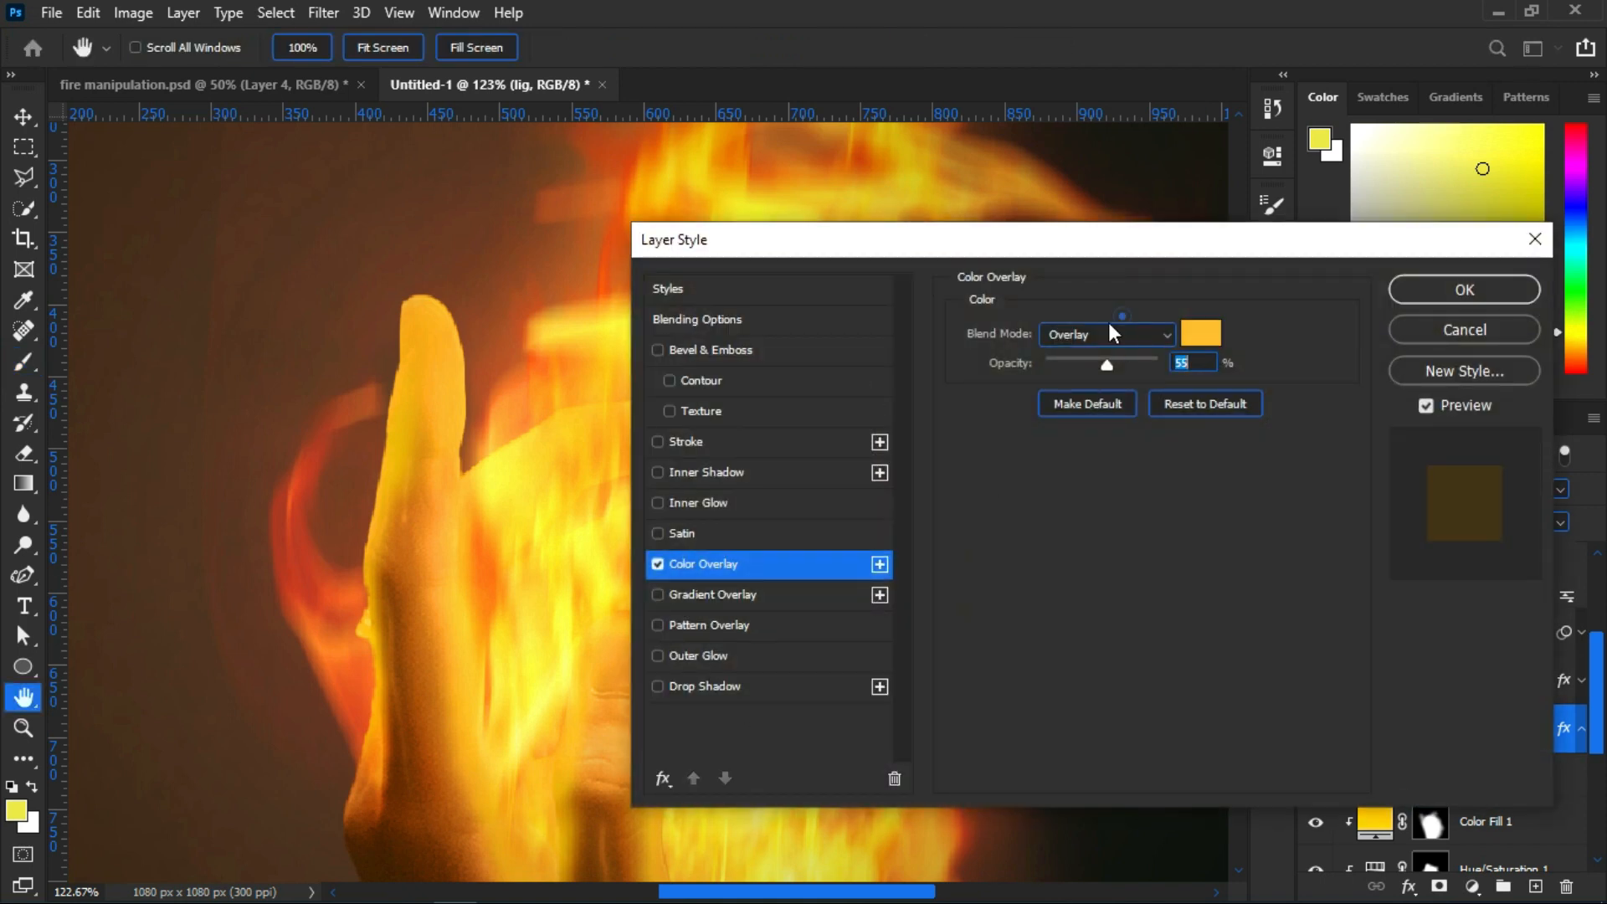
Switch the Color Overlay effect's blend mode to Pin Light and apply the layer style
left_click(1114, 333)
left_click(1079, 704)
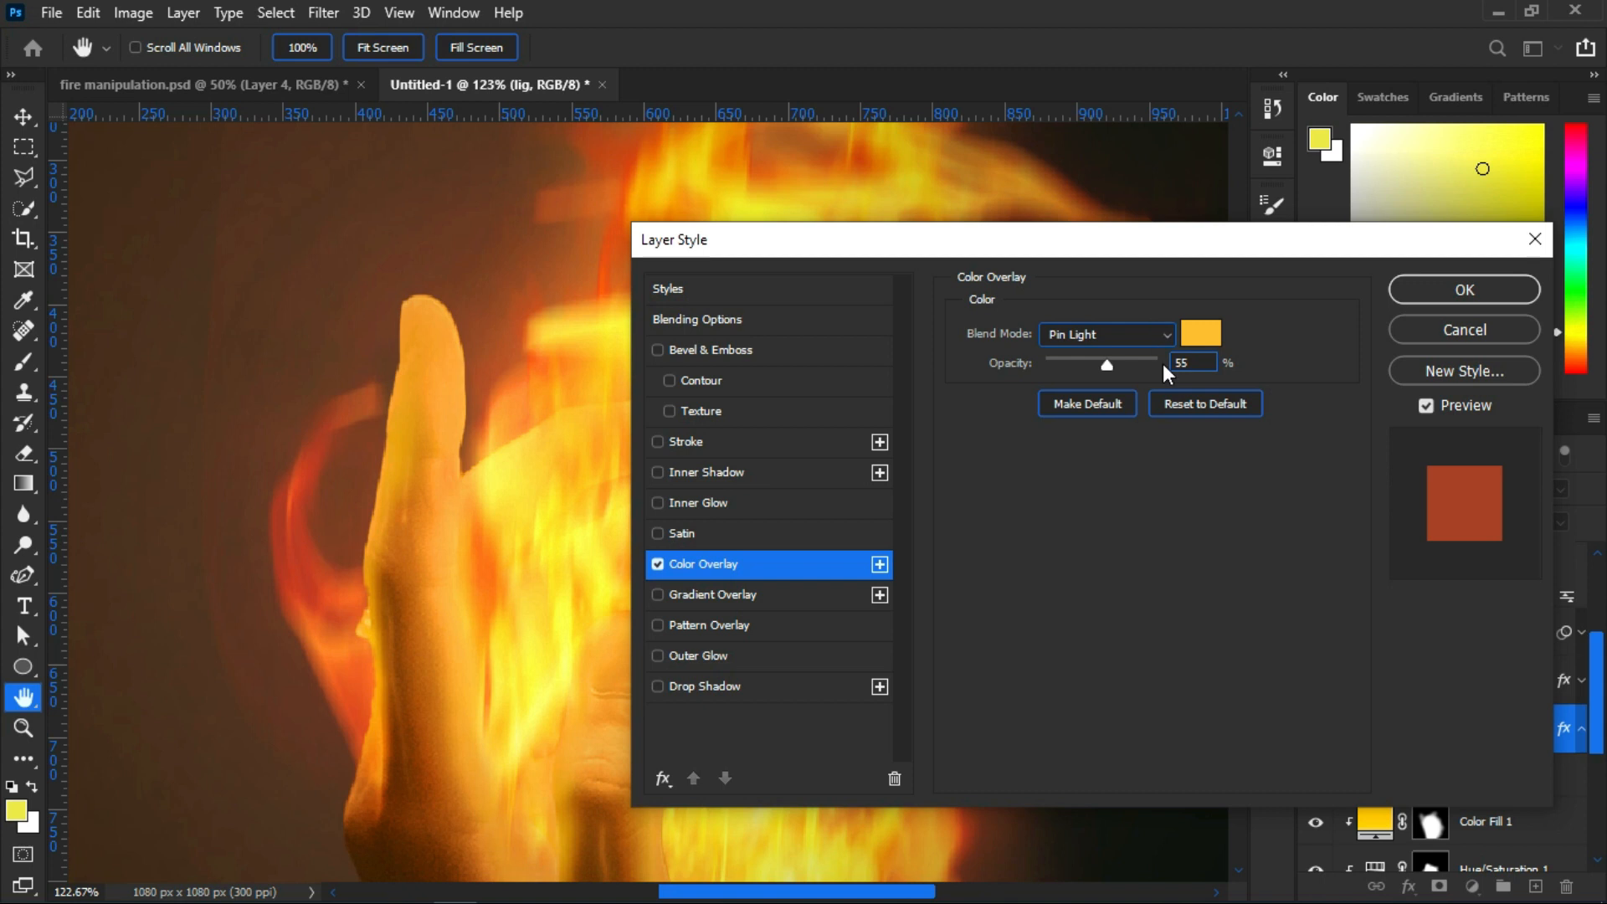
mouse_move(955, 251)
left_mouse_down()
mouse_move(625, 554)
mouse_move(1155, 370)
left_mouse_up()
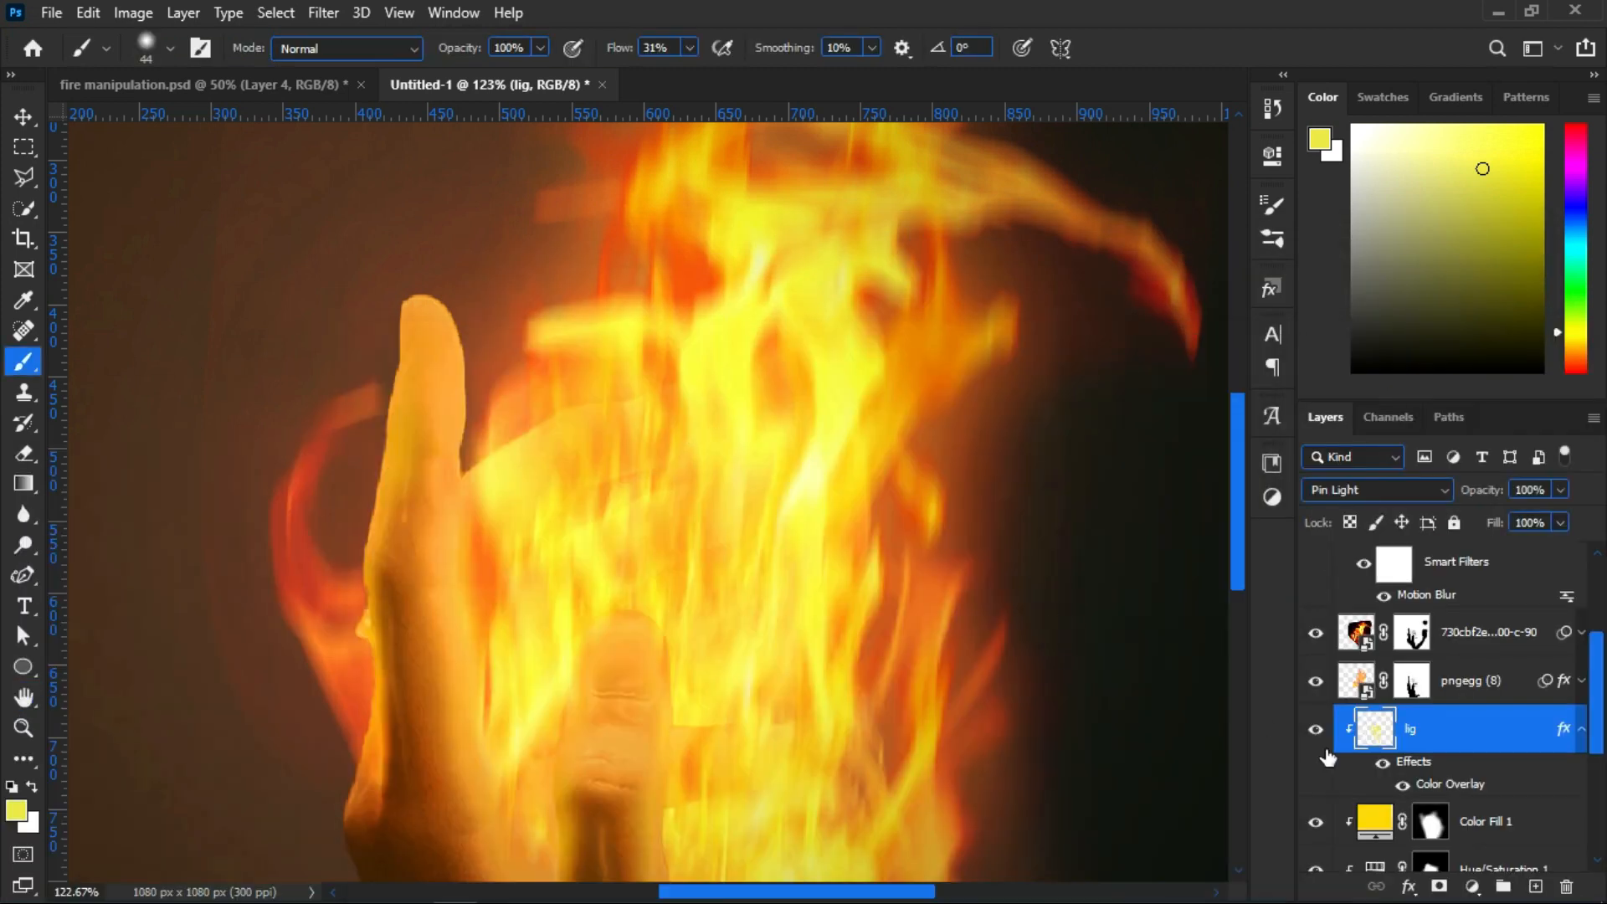
Lower the lig layer's opacity to 53% and toggle its visibility to compare the lighting
left_click(1560, 490)
left_click_drag(1567, 516, 1512, 520)
left_click(1316, 729)
left_click(1316, 729)
left_click(1316, 729)
left_click(1315, 730)
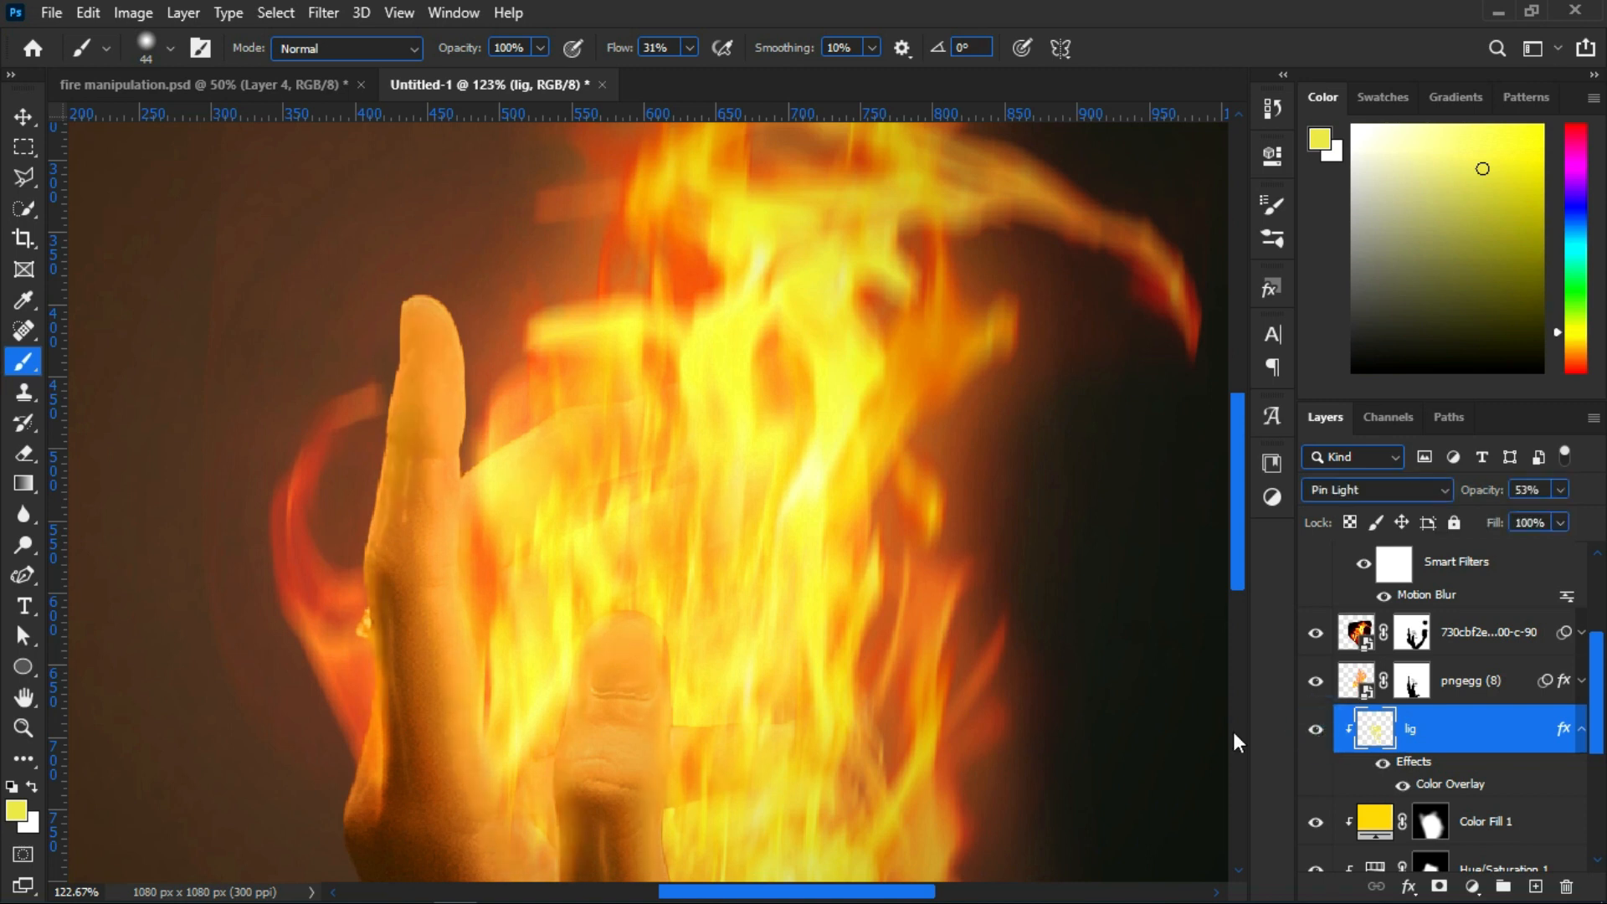
Create a new clipped layer above the lig layer and sample an orange from the flames as the brush colour
scroll(440, 399, "down", 3)
scroll(603, 770, "up", 2)
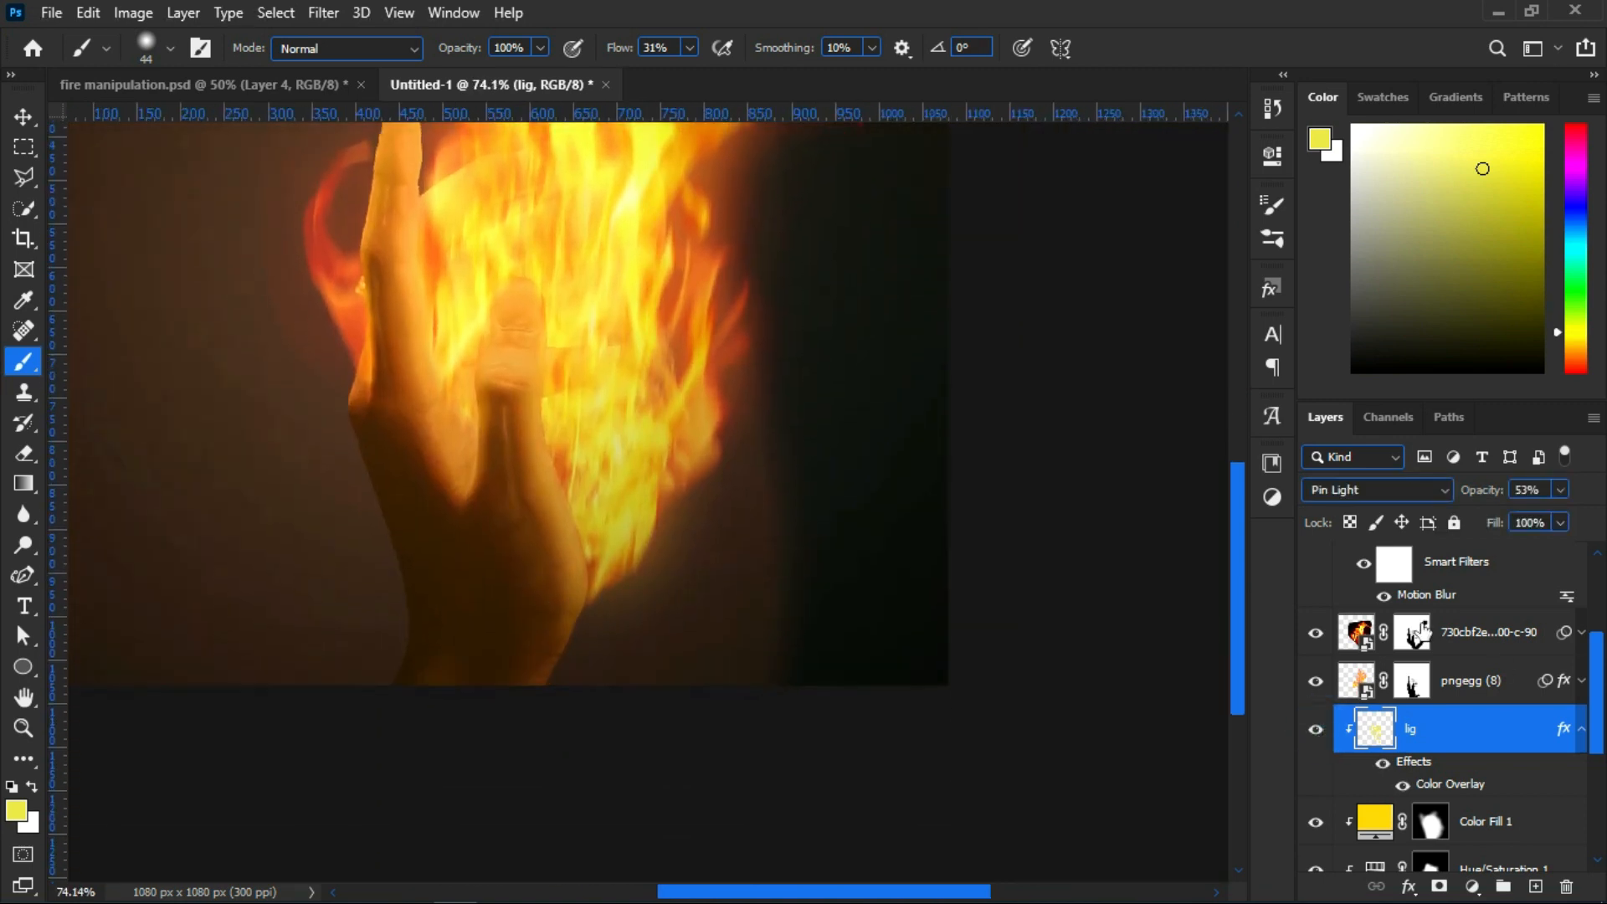
left_click(1535, 887)
key("ctrl+alt+g")
scroll(427, 383, "up", 2)
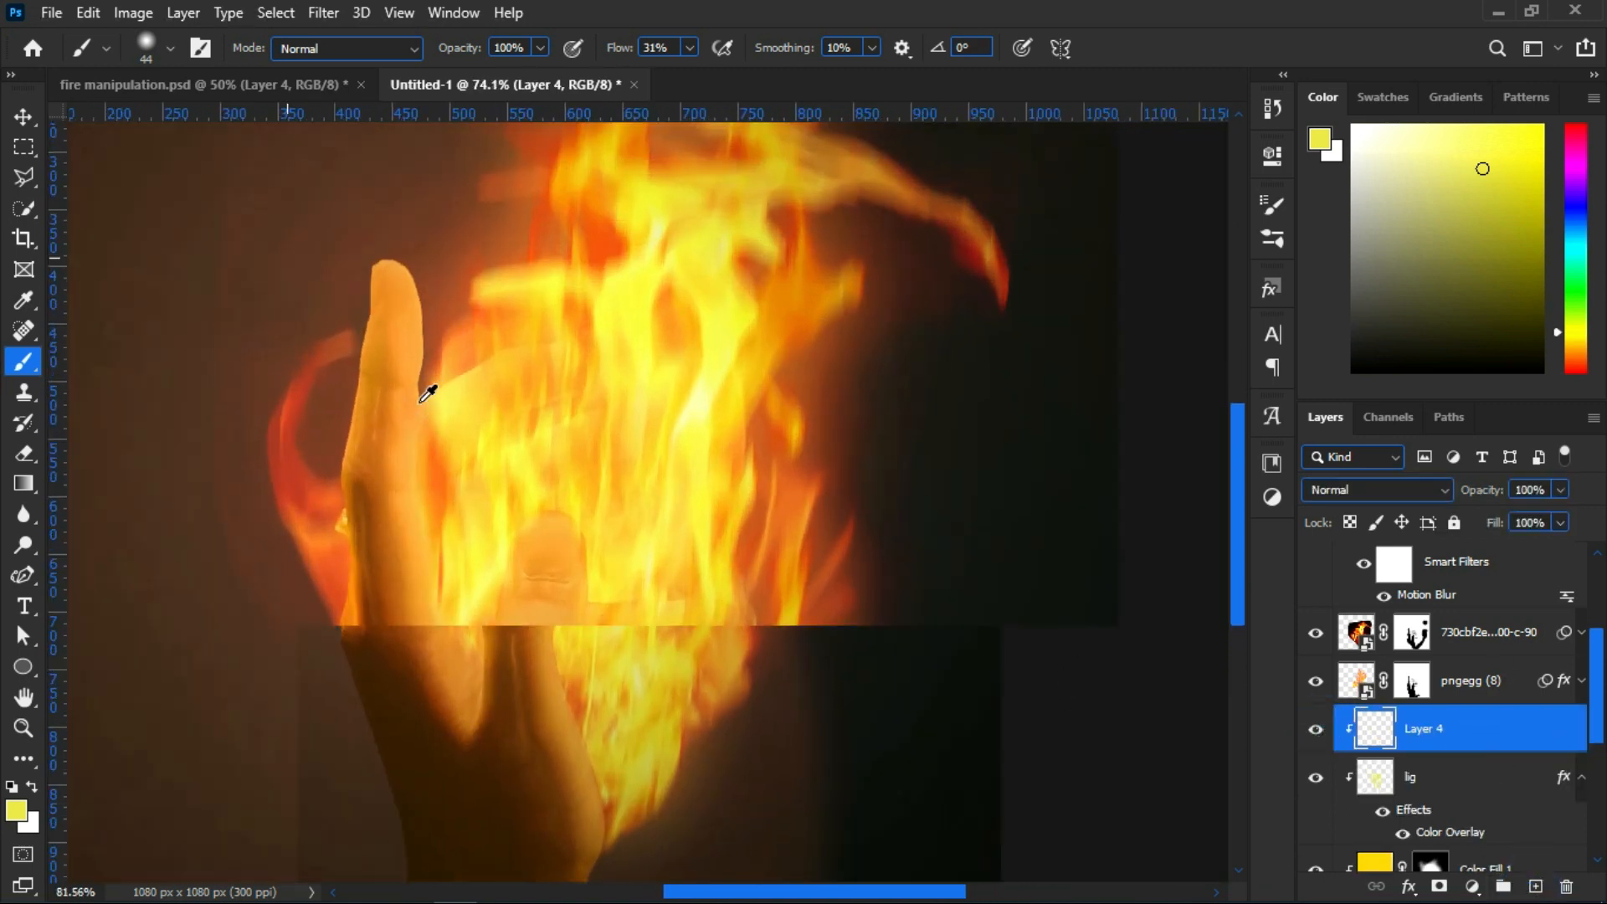
left_click(764, 355, "alt")
Paint orange light along the hand's edges on Layer 4 with a 44 px brush, and undo the stray last stroke
scroll(503, 603, "down", 3)
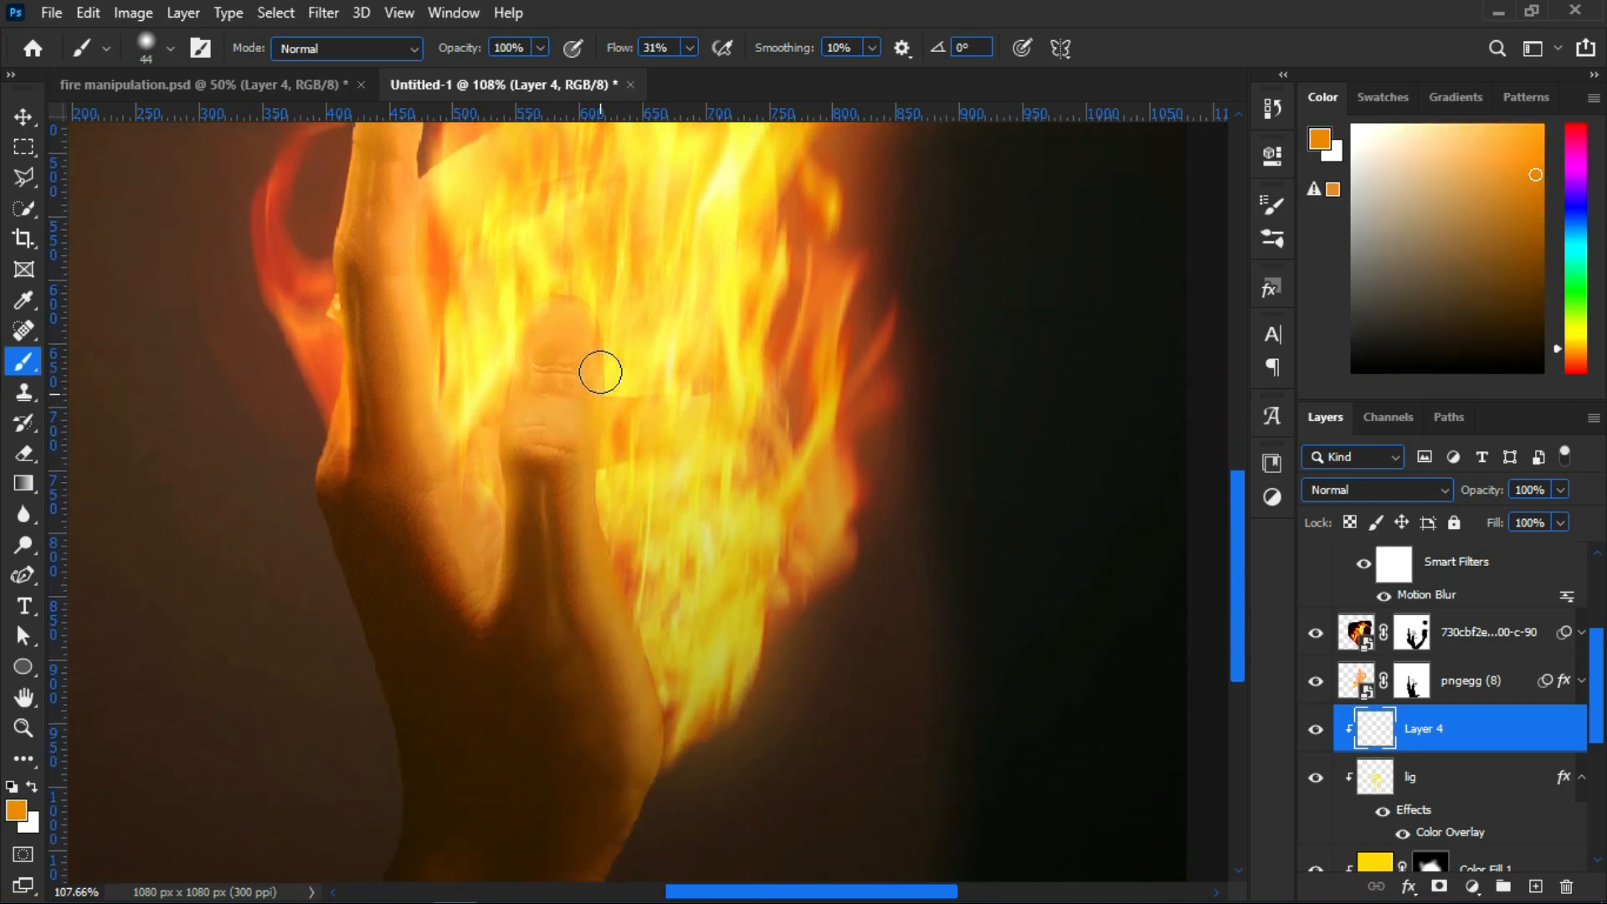
scroll(469, 419, "up", 3)
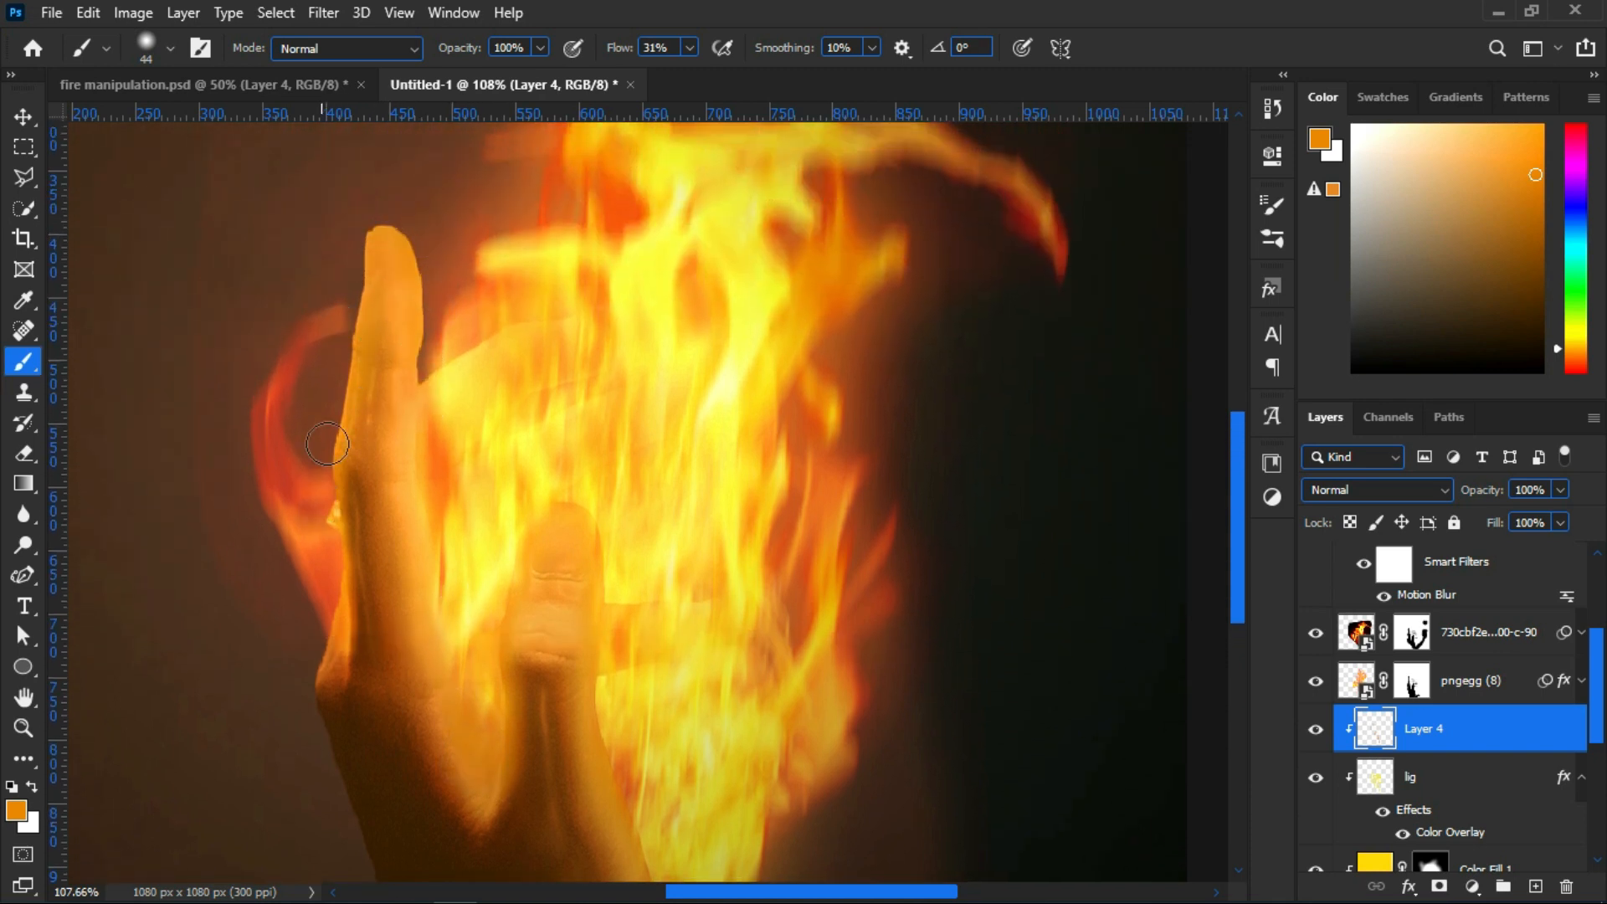
scroll(324, 502, "down", 1)
scroll(546, 494, "up", 1)
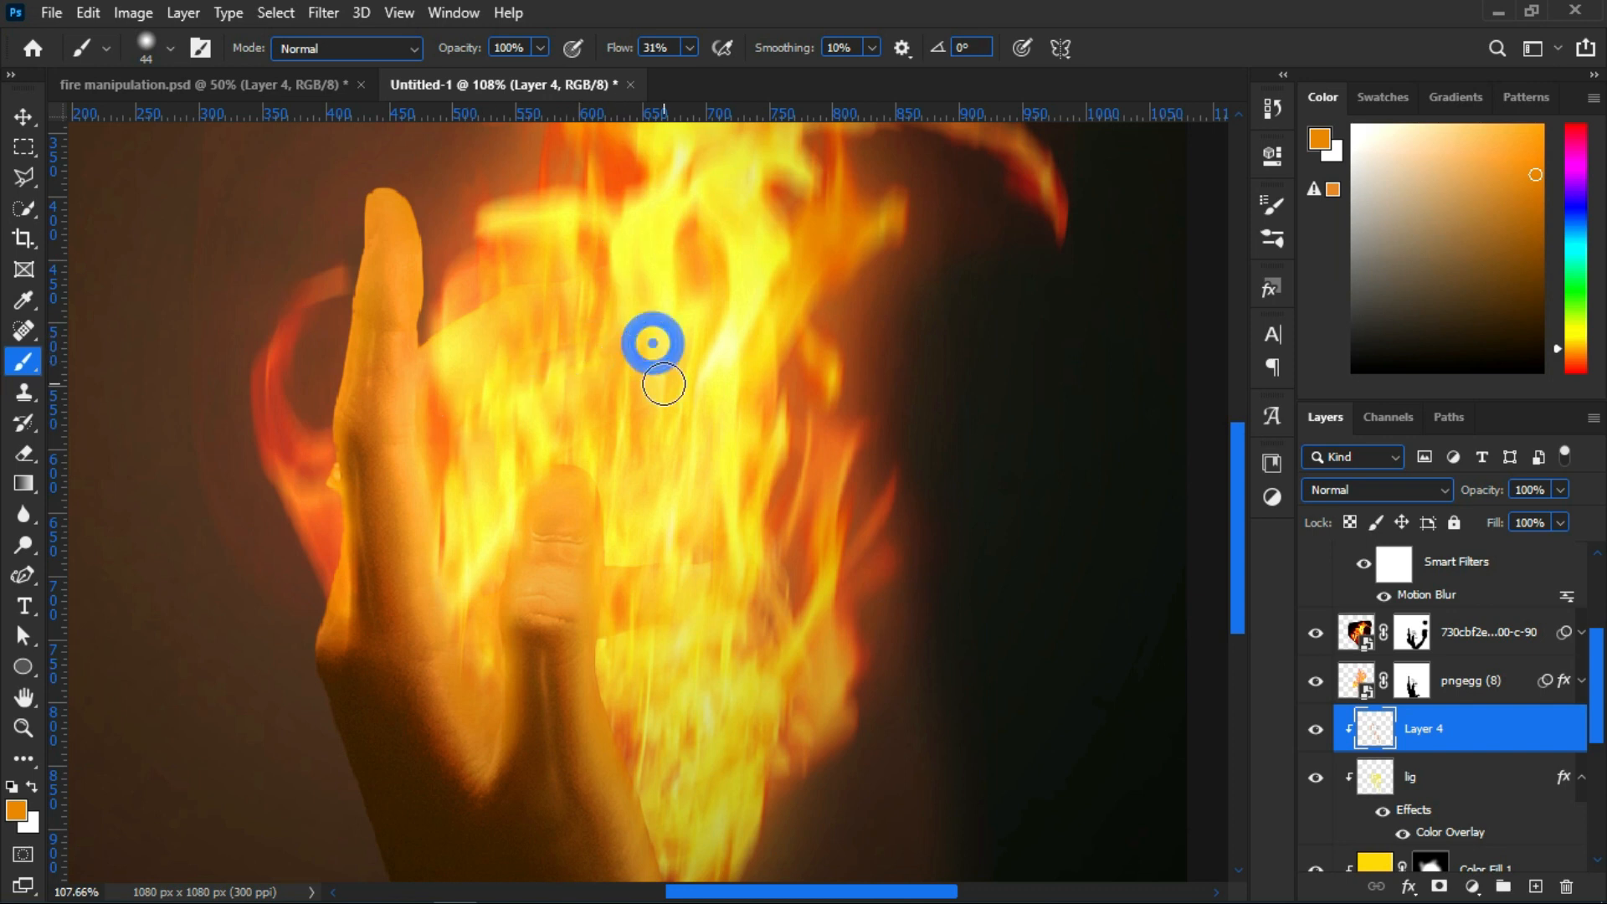
left_click_drag(576, 448, 540, 470)
key("ctrl+z")
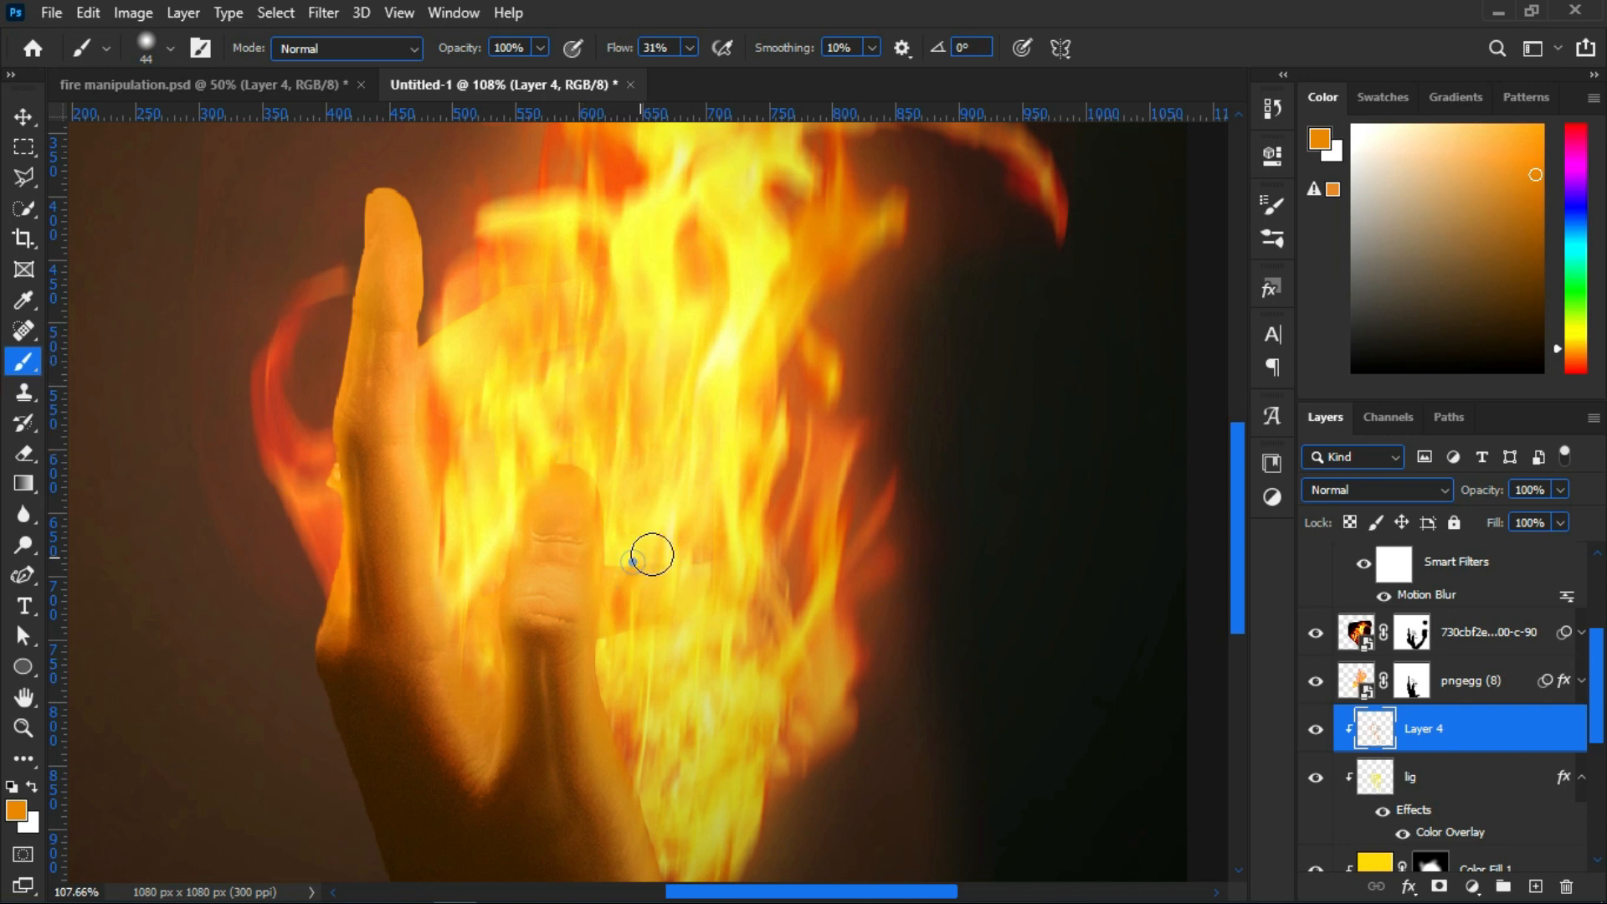
Set Layer 4's blend mode to Linear Dodge (Add) and toggle its visibility to compare the glow
left_click(1390, 490)
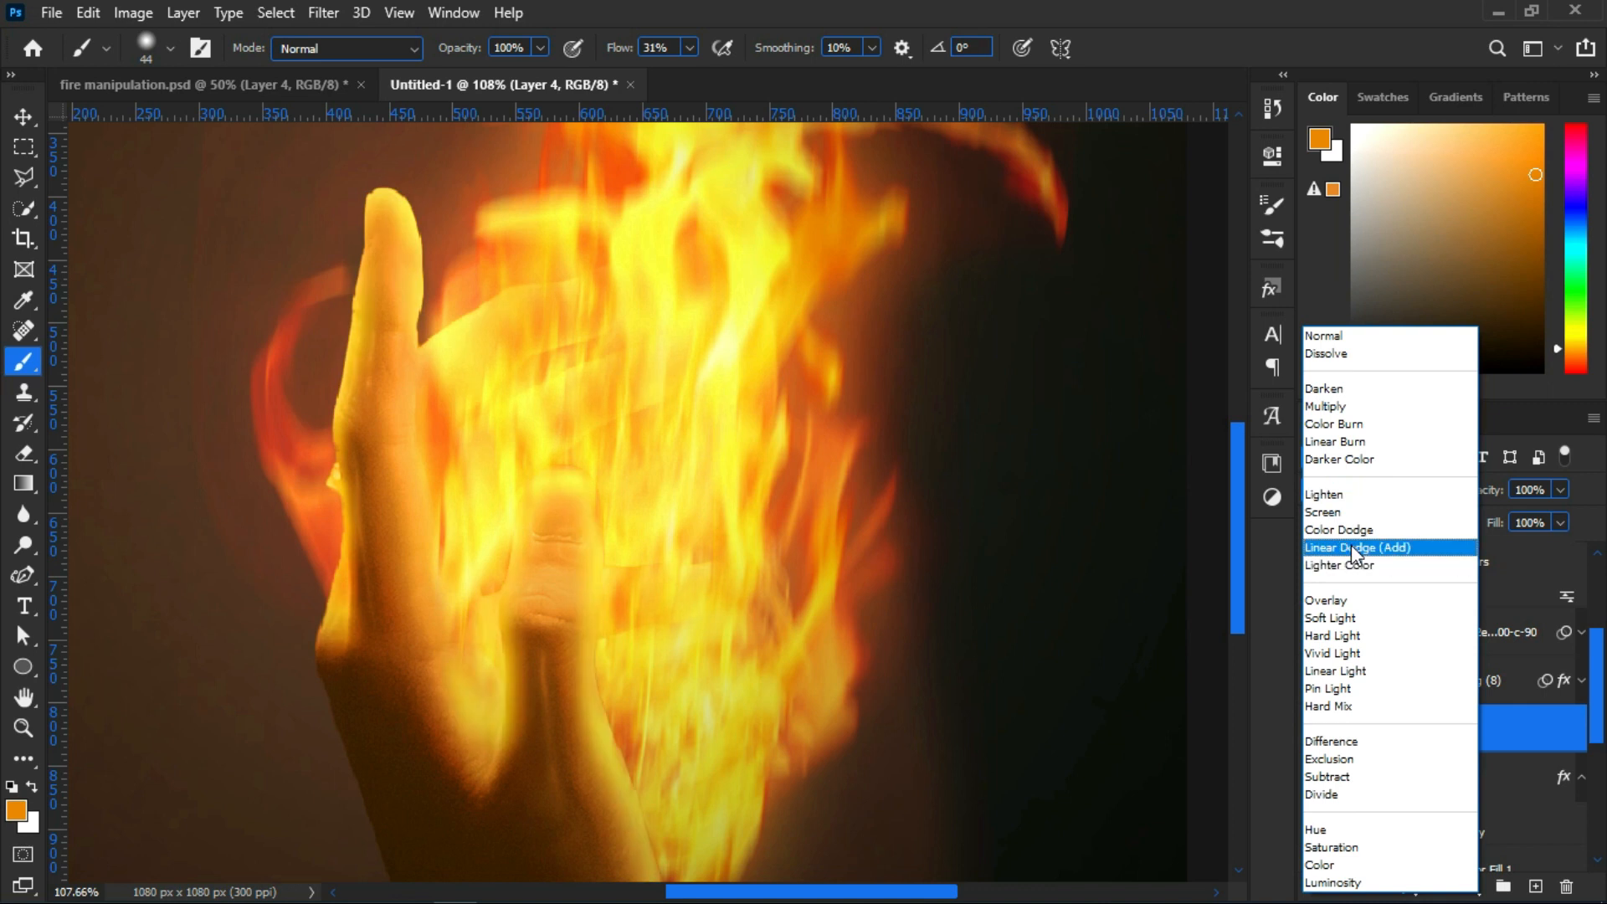
left_click(1351, 544)
left_click(1316, 729)
left_click(1316, 731)
left_click(1315, 731)
left_click(1316, 730)
left_click(1316, 731)
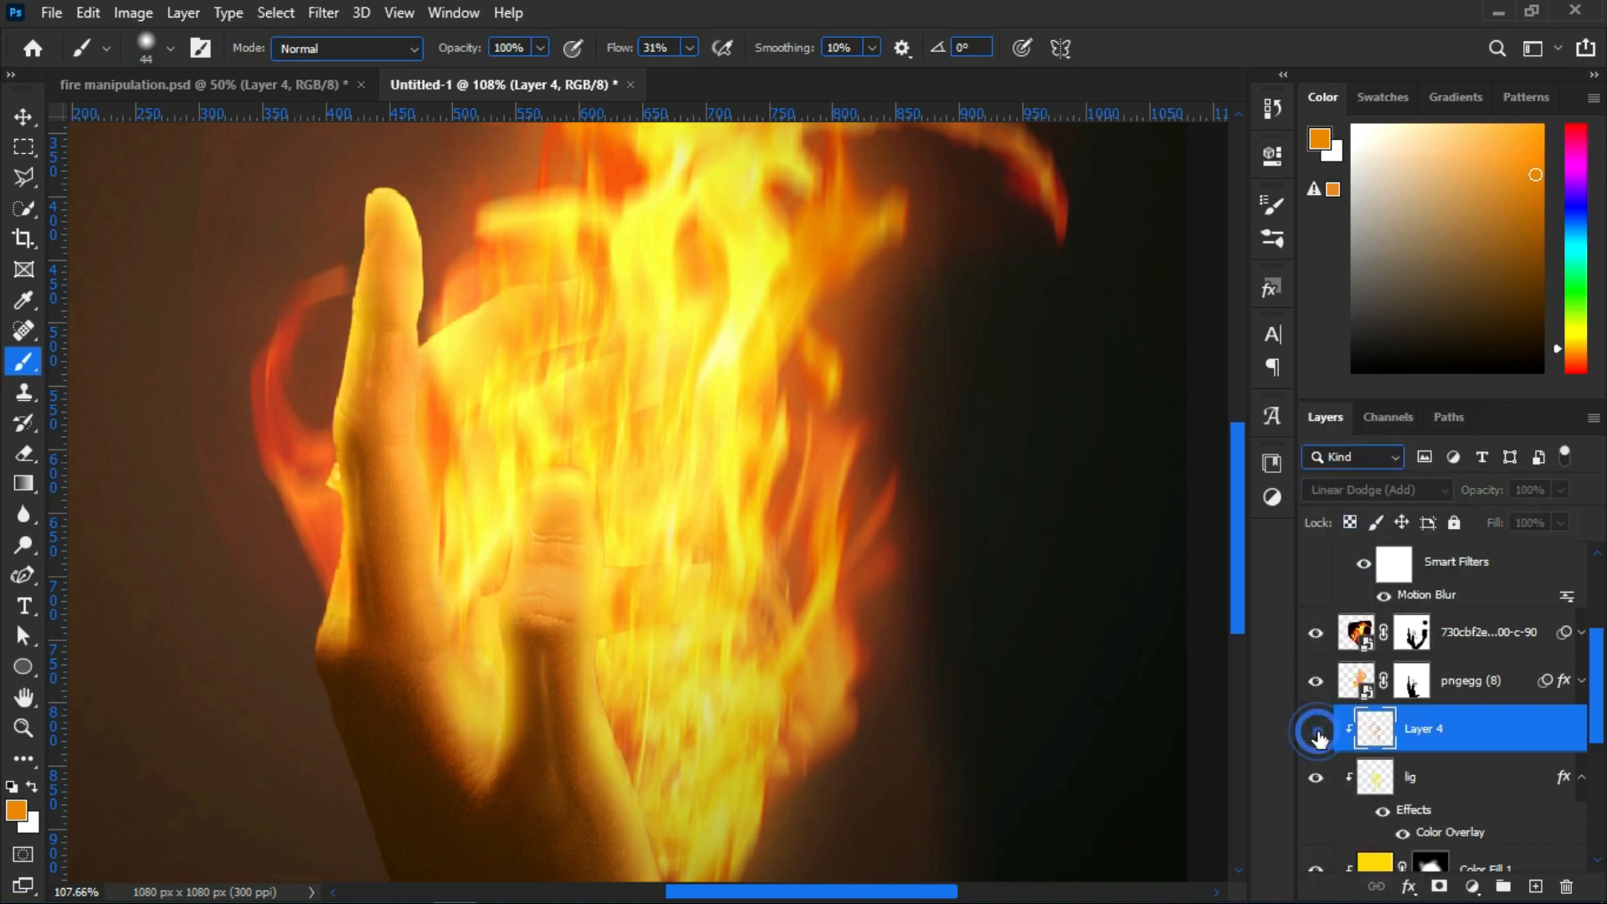
left_click(1316, 731)
Paint more orange glow on Layer 4 along the finger, thumb and palm edges facing the flames
left_click_drag(462, 643, 452, 662)
left_click_drag(449, 605, 409, 235)
mouse_move(369, 198)
left_mouse_down()
mouse_move(360, 312)
mouse_move(325, 401)
left_mouse_up()
left_click_drag(639, 566, 658, 499)
left_click_drag(574, 349, 507, 374)
mouse_move(695, 306)
left_mouse_down()
mouse_move(592, 276)
mouse_move(503, 301)
left_mouse_up()
left_click_drag(355, 419, 331, 657)
mouse_move(456, 631)
left_mouse_down()
mouse_move(485, 706)
mouse_move(495, 617)
left_mouse_up()
mouse_move(597, 526)
left_mouse_down()
mouse_move(598, 621)
mouse_move(641, 520)
mouse_move(631, 792)
left_mouse_up()
Reduce Layer 4's opacity to 47%, toggle its visibility and check the glow across the whole hand
scroll(628, 730, "down", 3)
left_click_drag(1559, 494, 1531, 516)
left_click(1315, 729)
left_click(1315, 729)
scroll(524, 444, "down", 3)
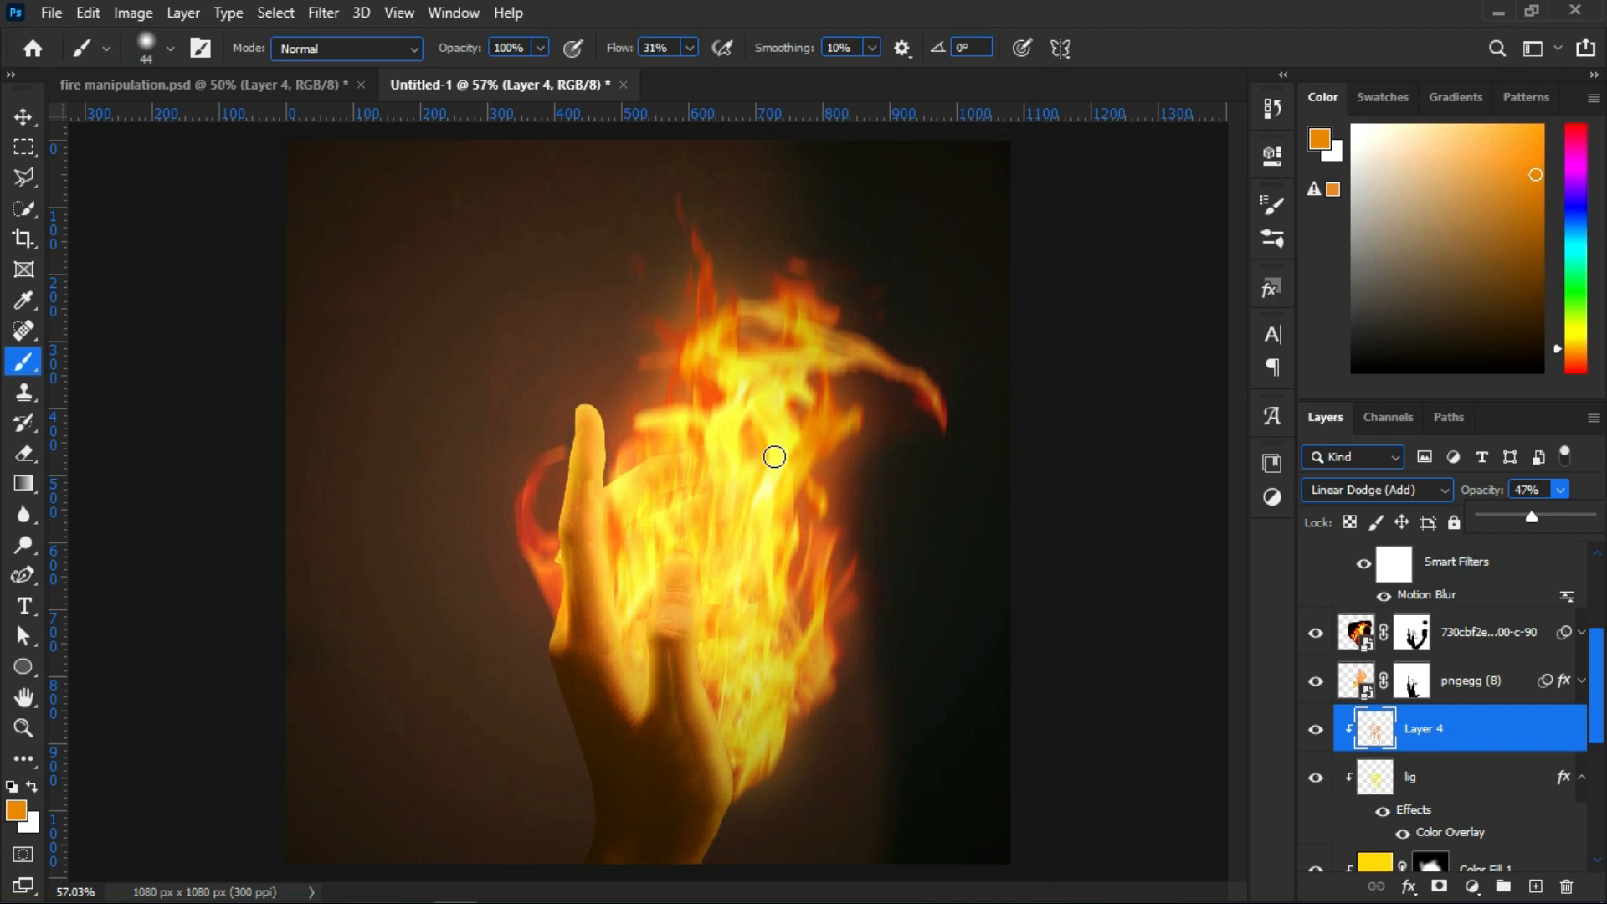
scroll(647, 579, "up", 1)
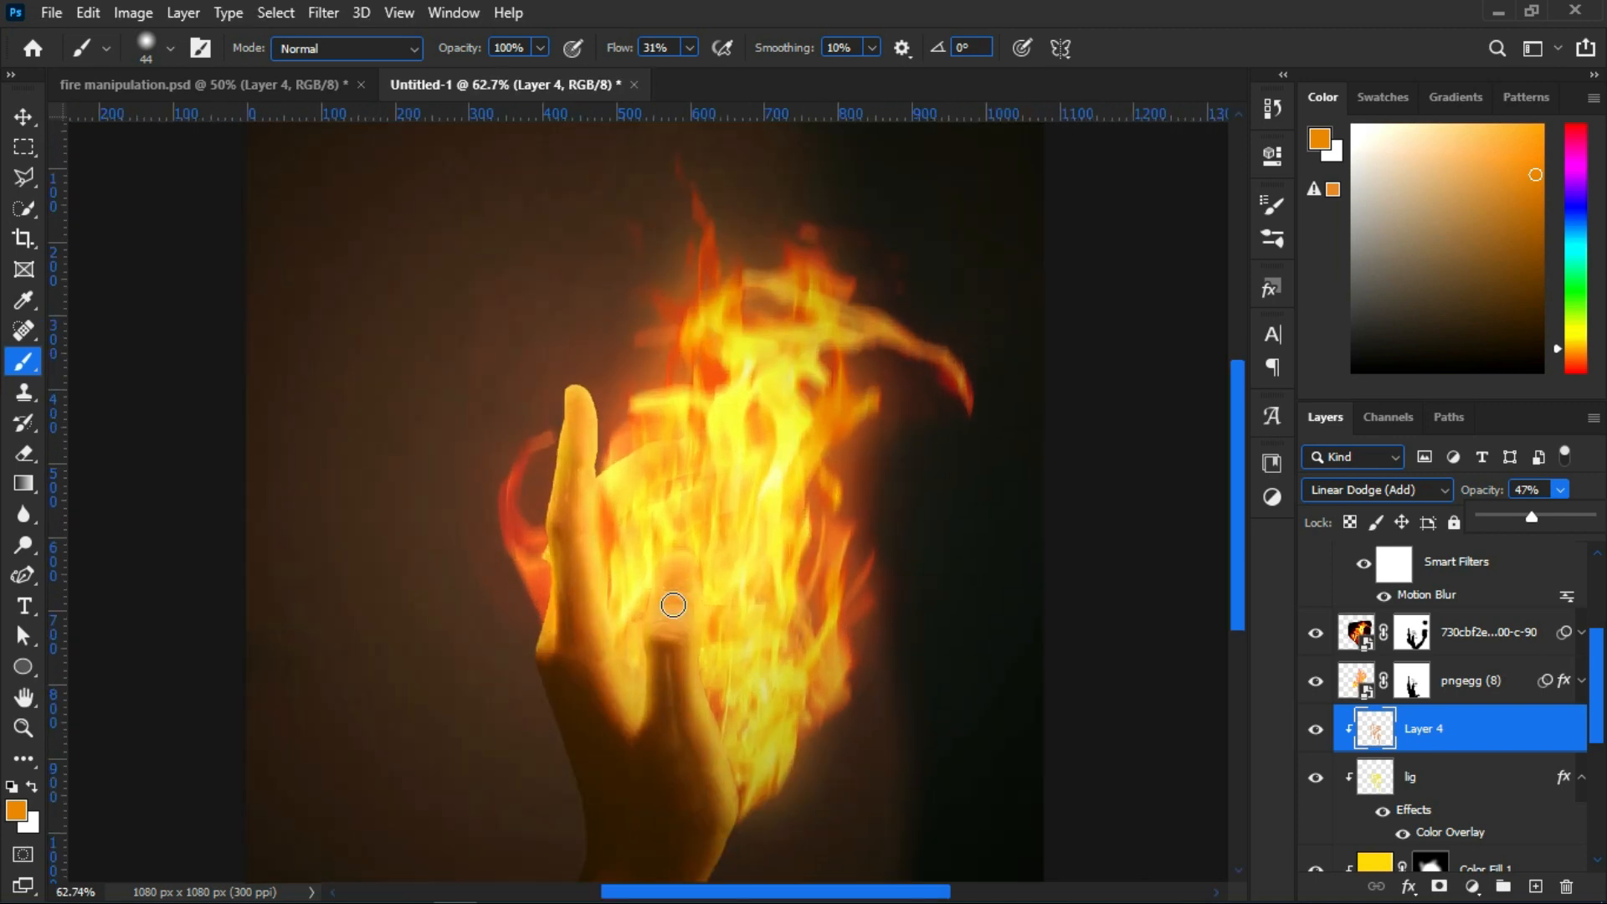
key("v")
scroll(711, 645, "up", 4)
scroll(711, 669, "down", 4)
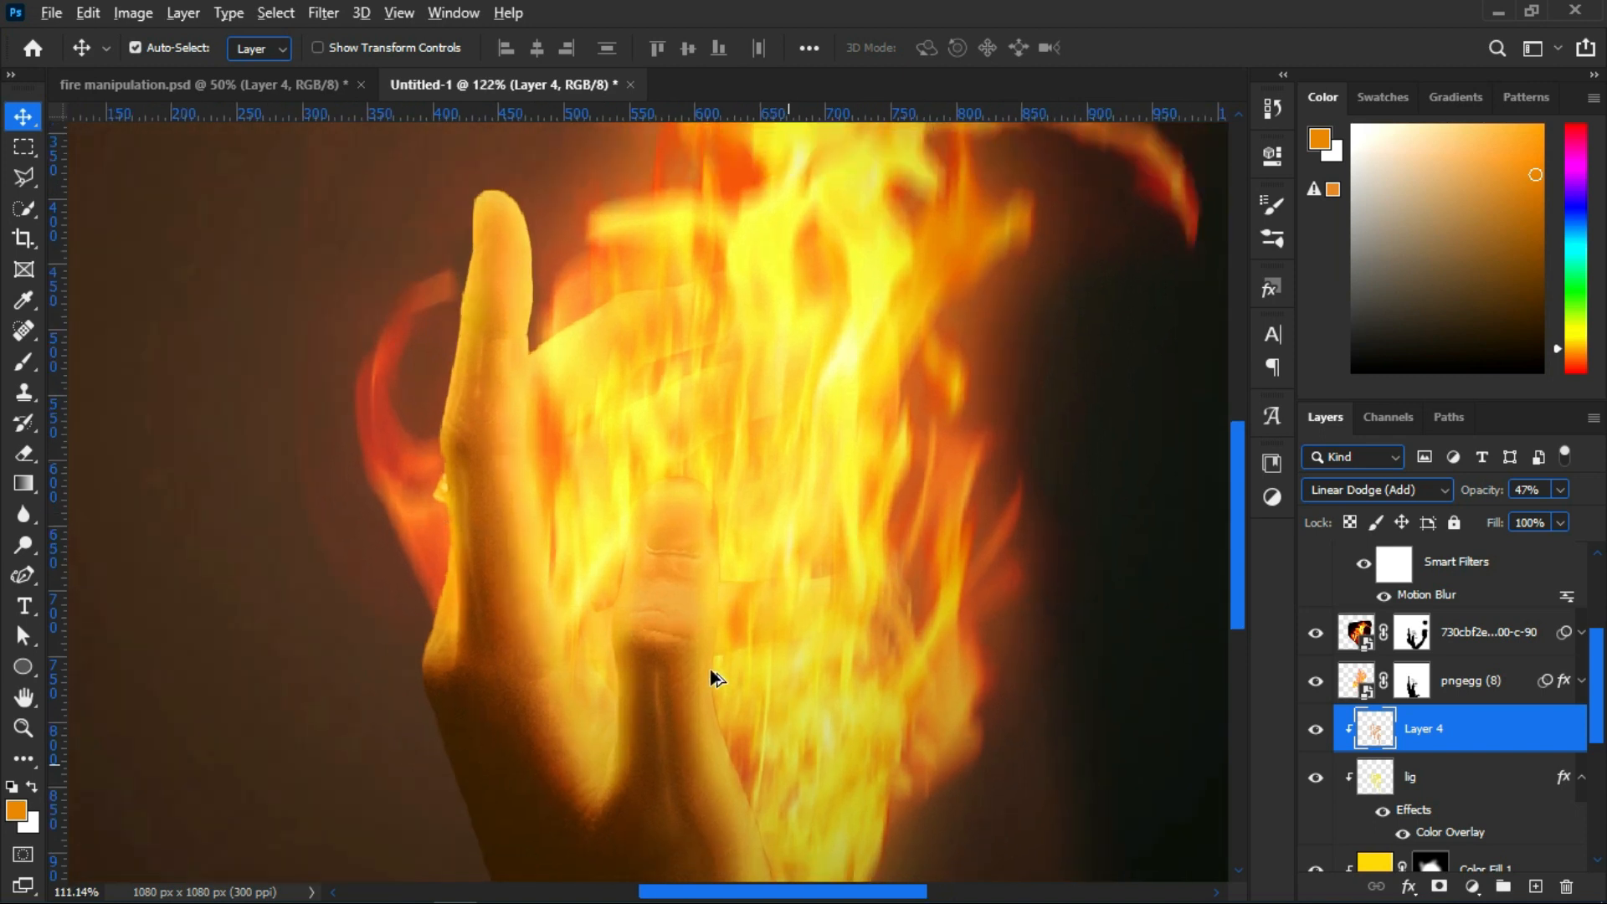
Compare Layer 4's glow on and off, and add a new empty layer clipped above it for more brush work
left_click(1315, 729)
left_click(1315, 729)
left_click(1535, 887)
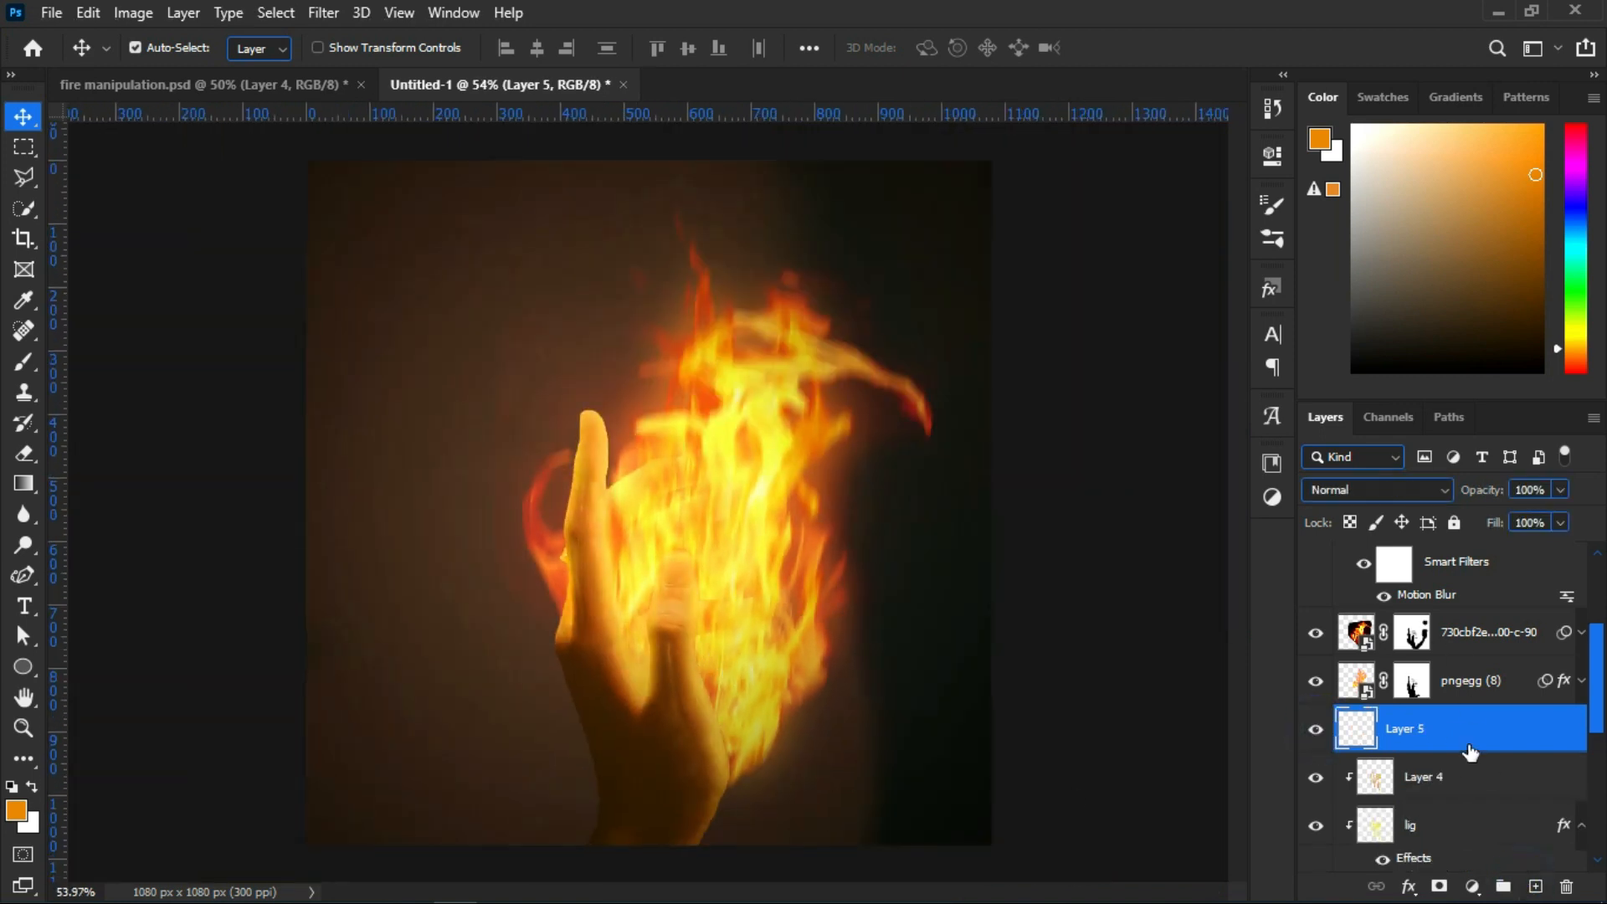
scroll(646, 699, "up", 3)
key("b")
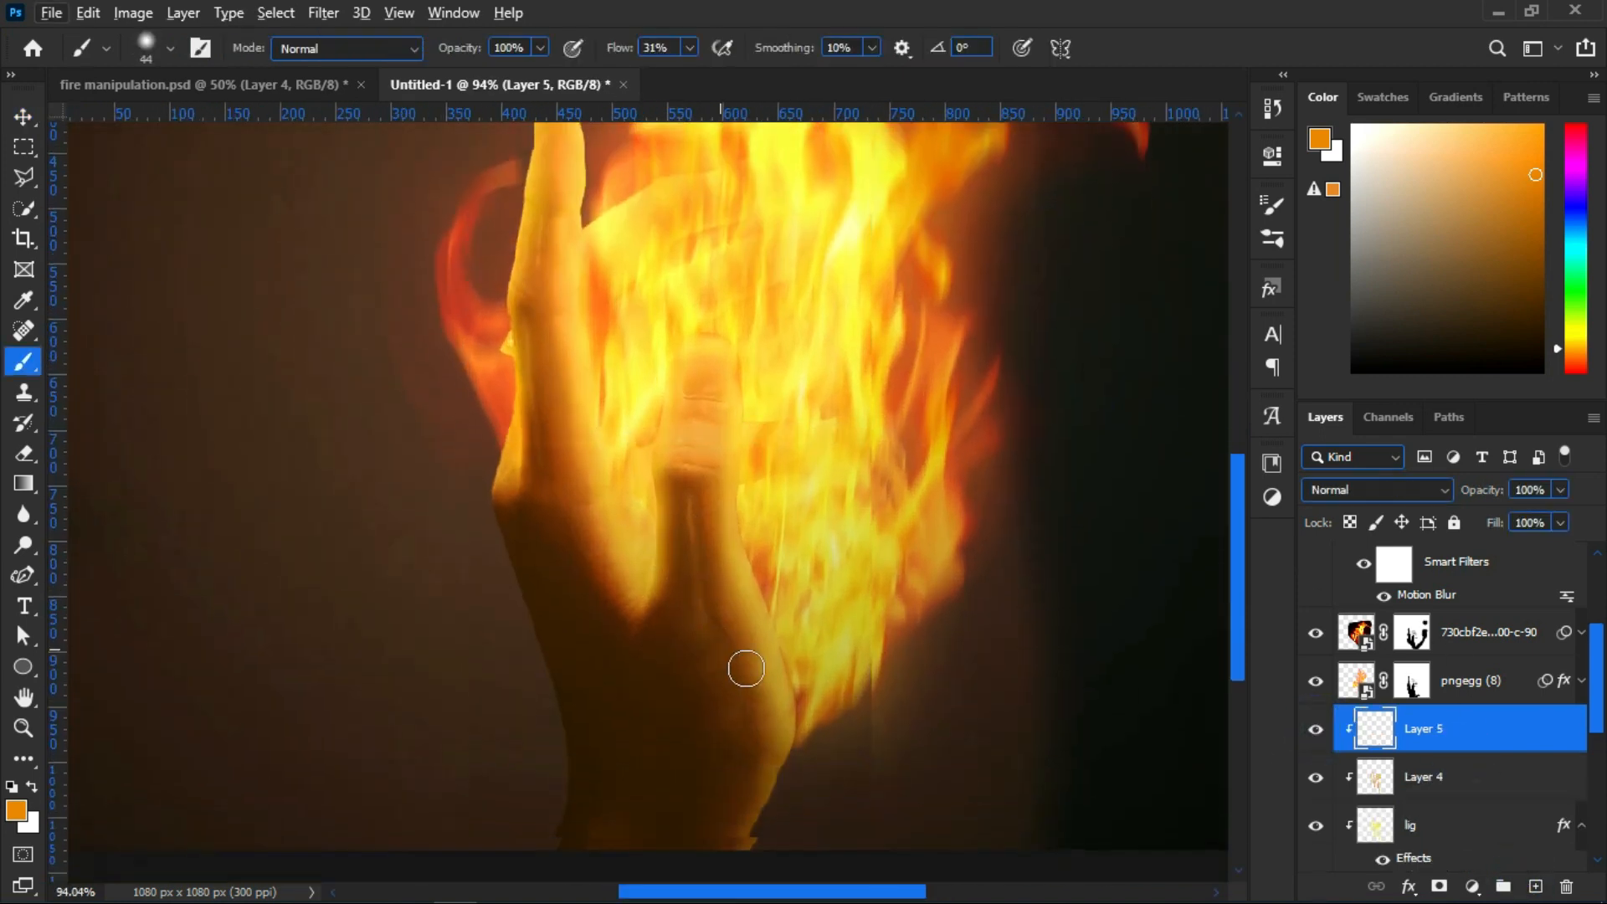
scroll(561, 343, "up", 2)
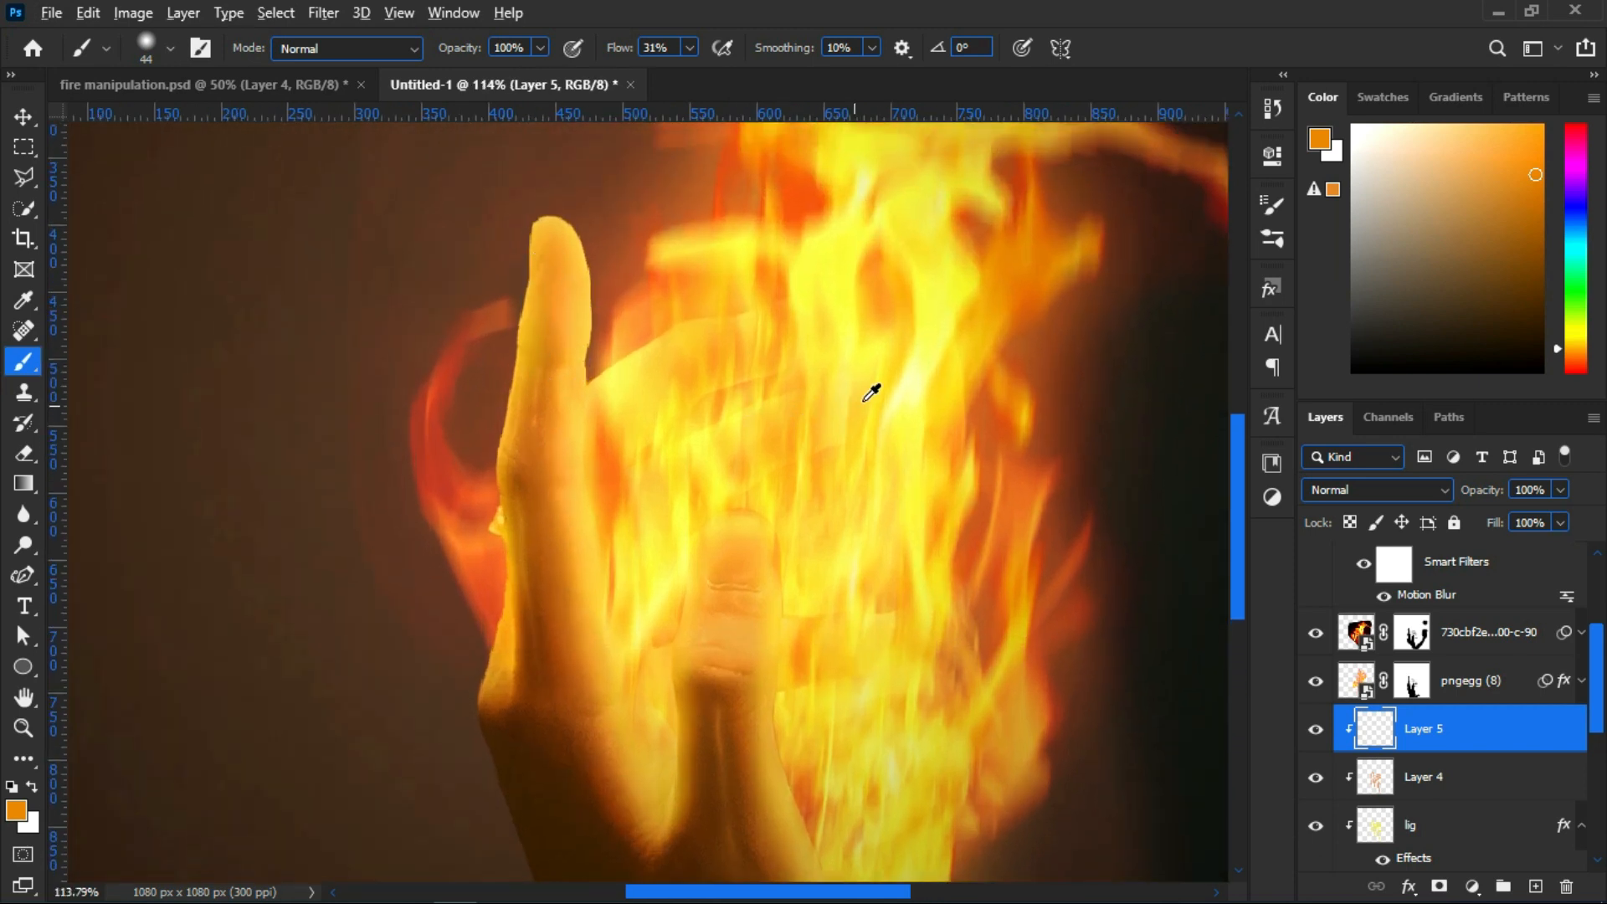
left_click(943, 308, "alt")
left_click(990, 278, "alt")
scroll(678, 585, "down", 2)
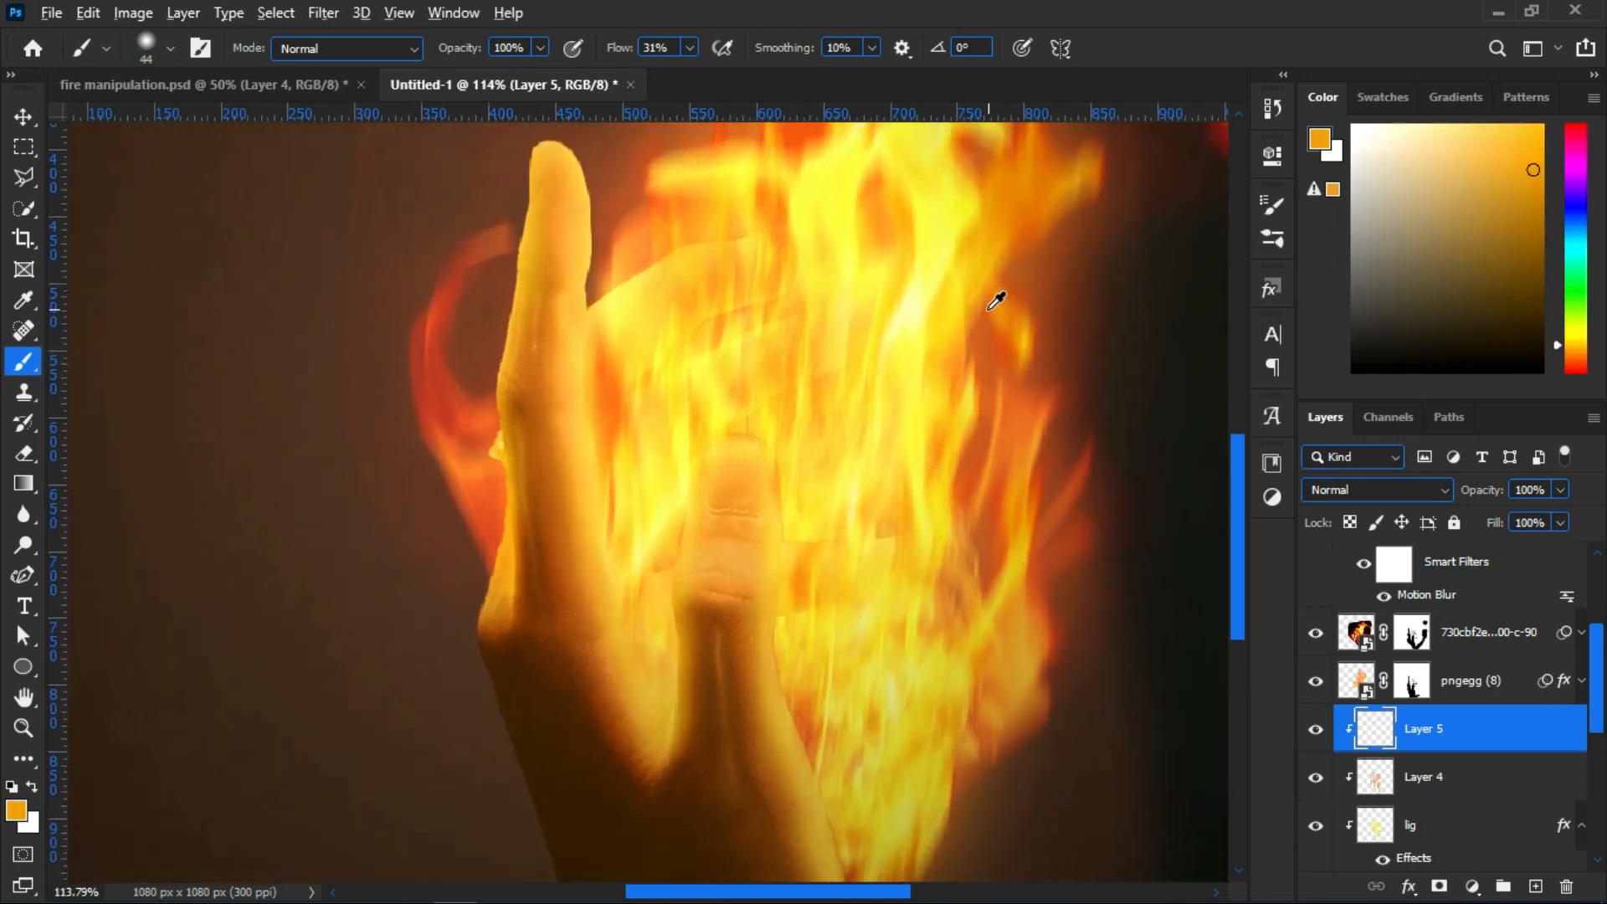
left_click(961, 318, "alt")
left_click_drag(605, 510, 619, 659)
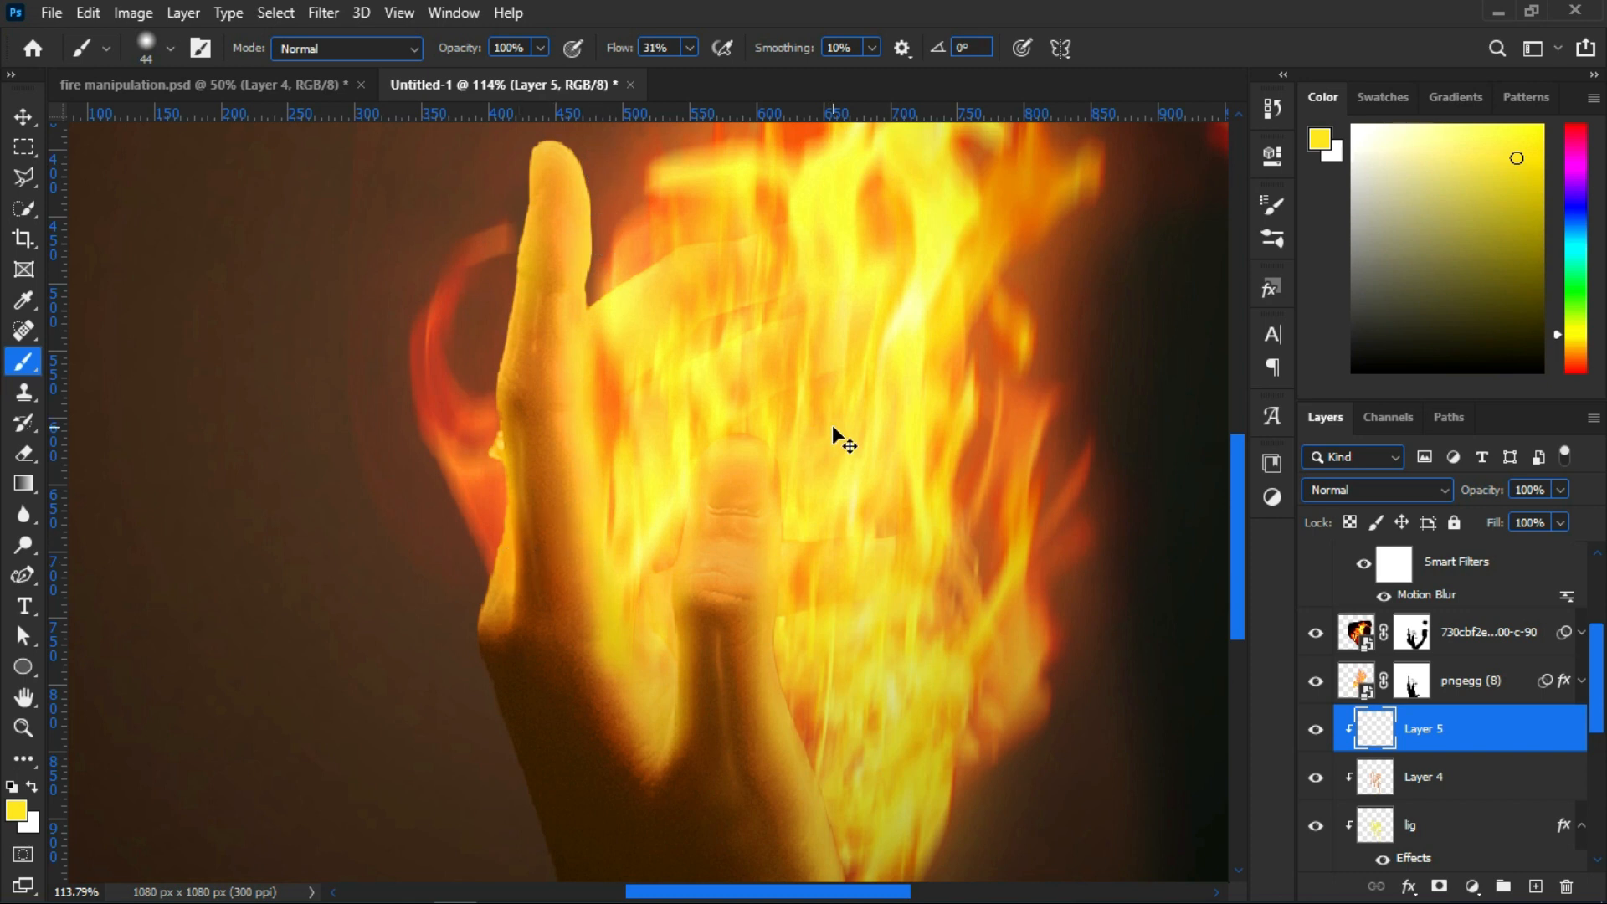
key("ctrl+z")
left_click(1005, 554, "alt")
left_click(852, 573, "alt")
left_click(831, 537, "alt")
left_click(834, 507, "alt")
left_click(820, 500, "alt")
left_click(765, 430, "alt")
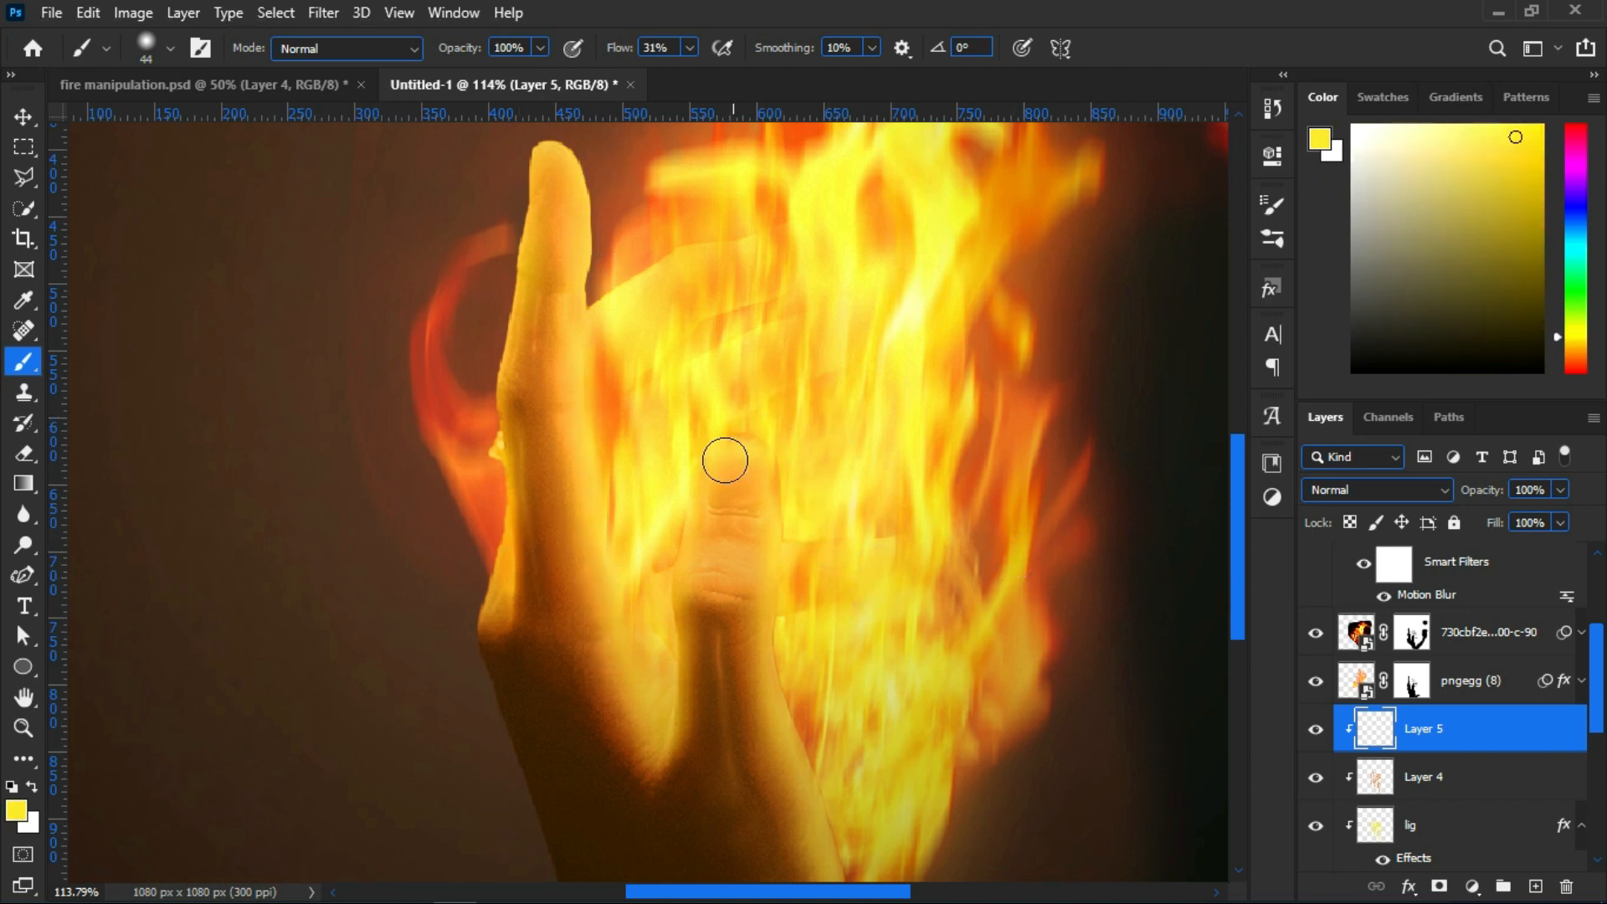
mouse_move(503, 532)
left_mouse_down()
mouse_move(495, 632)
mouse_move(504, 329)
mouse_move(556, 154)
left_mouse_up()
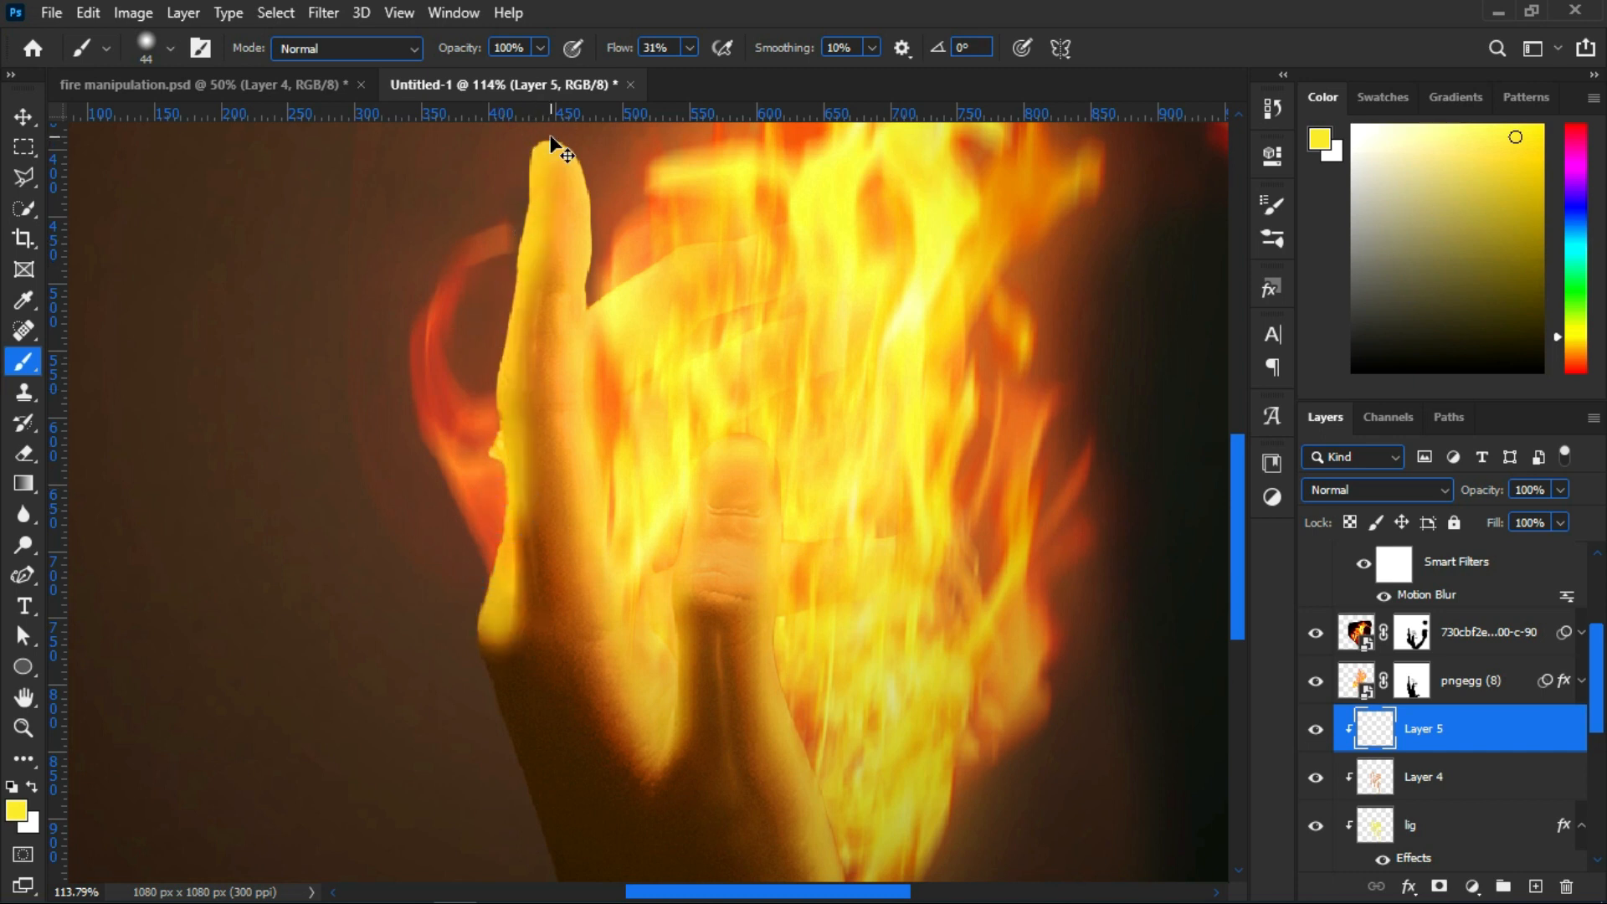
key("ctrl+z")
key("ctrl+z")
Paint orange sampled from the flames along the finger and palm edges on Layer 5, and soften it with a 45 px eraser
left_click(1021, 331, "alt")
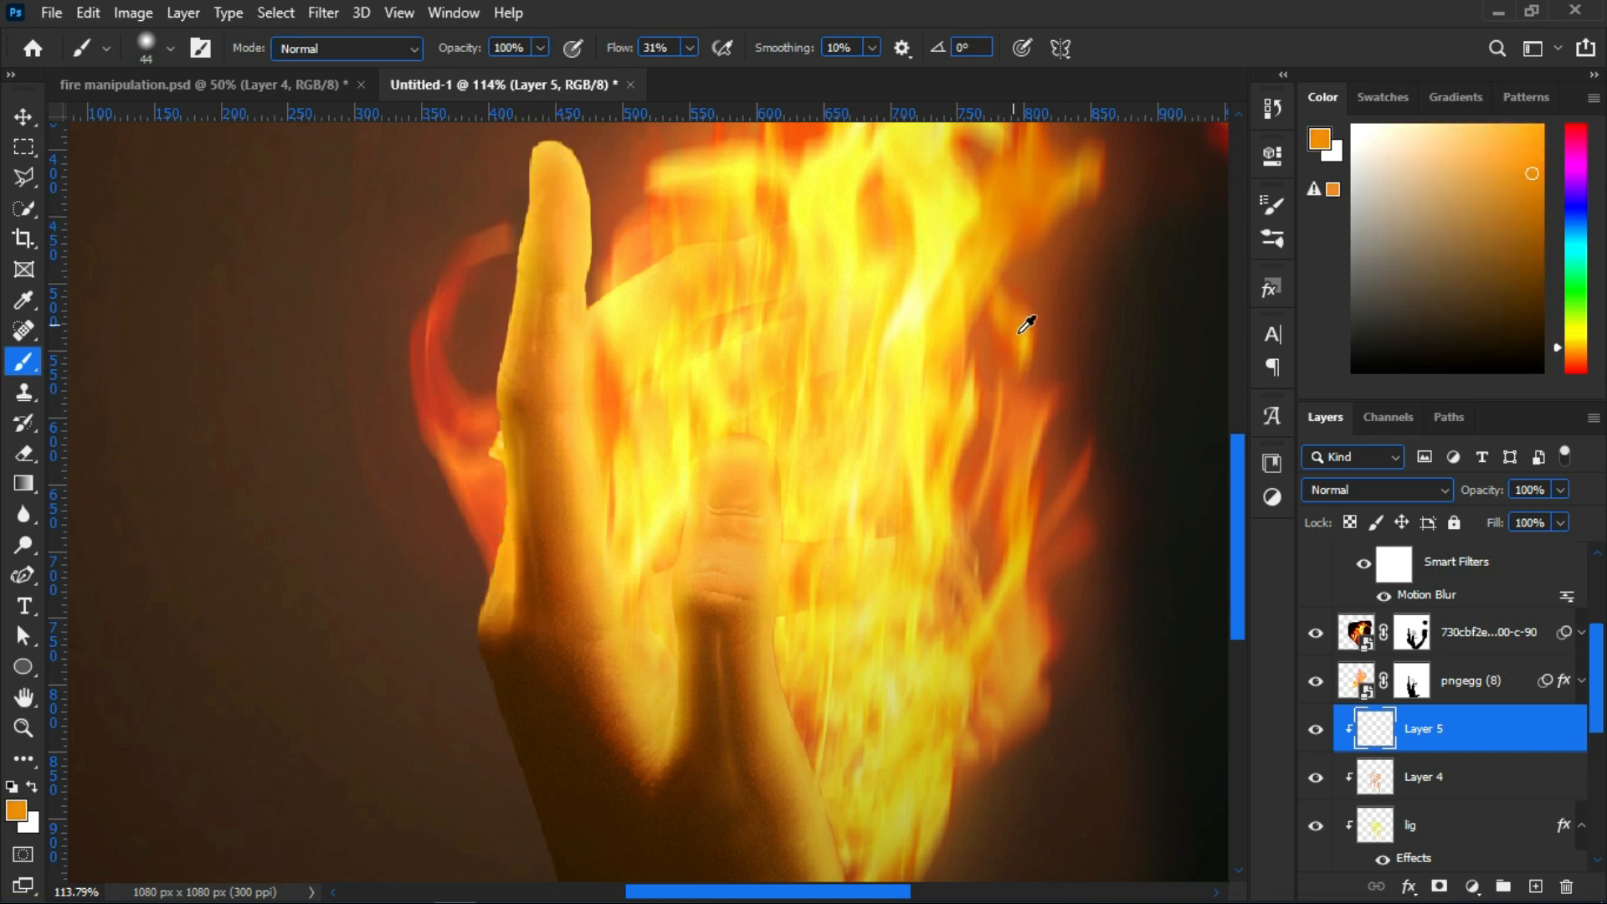
left_click_drag(517, 566, 496, 621)
left_click_drag(502, 499, 553, 158)
key("ctrl+z")
left_click_drag(492, 520, 491, 369)
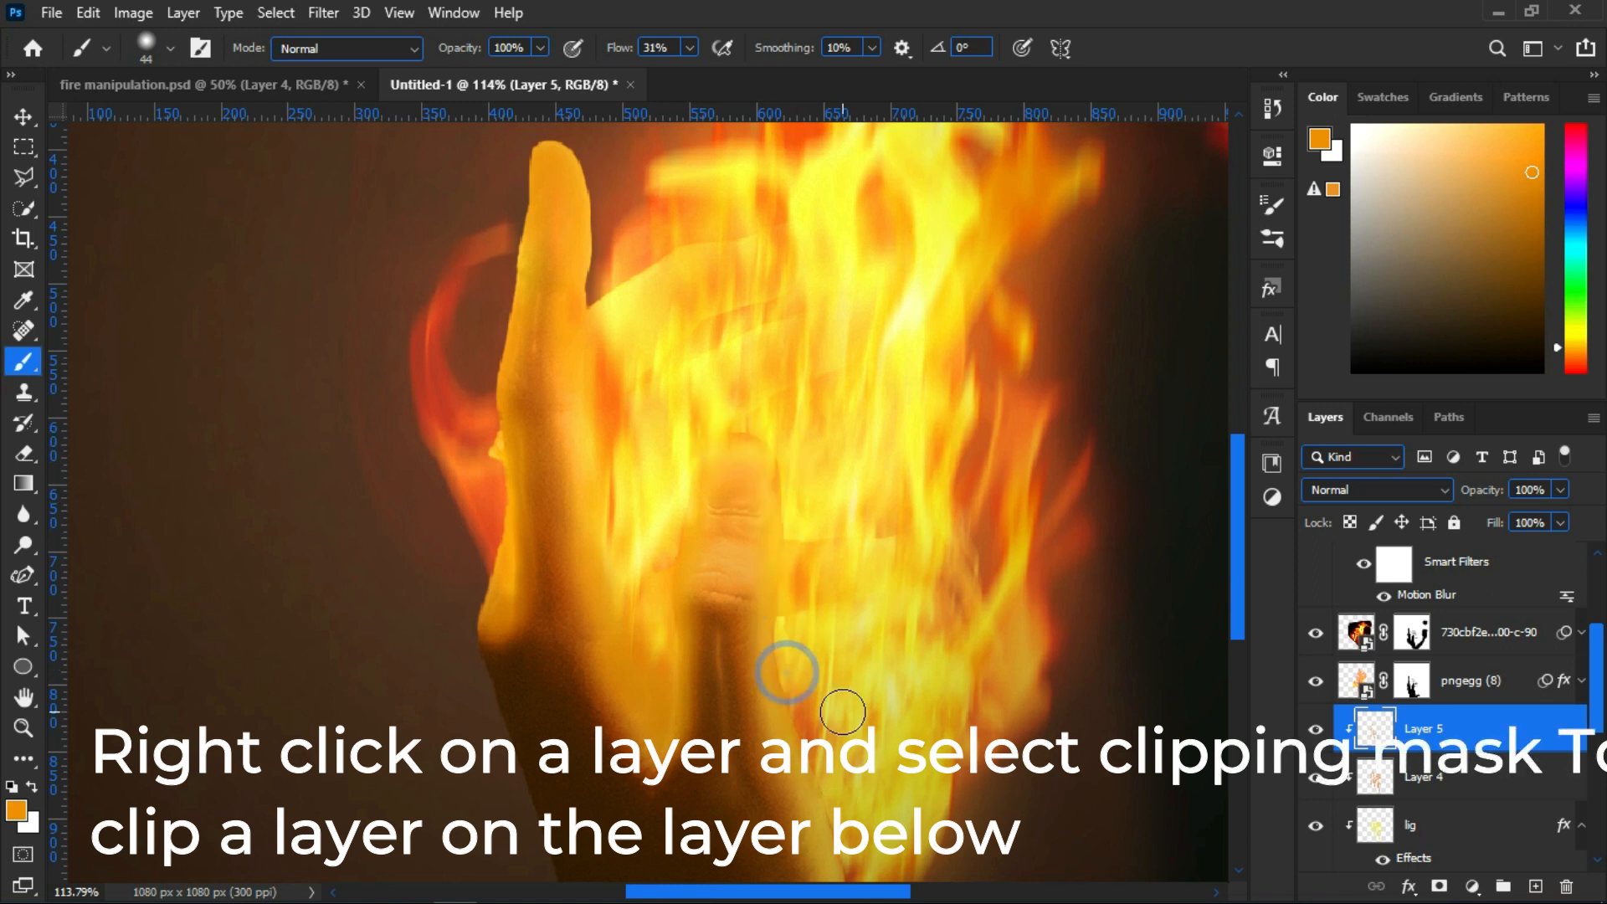
scroll(824, 547, "down", 3)
scroll(792, 384, "up", 1)
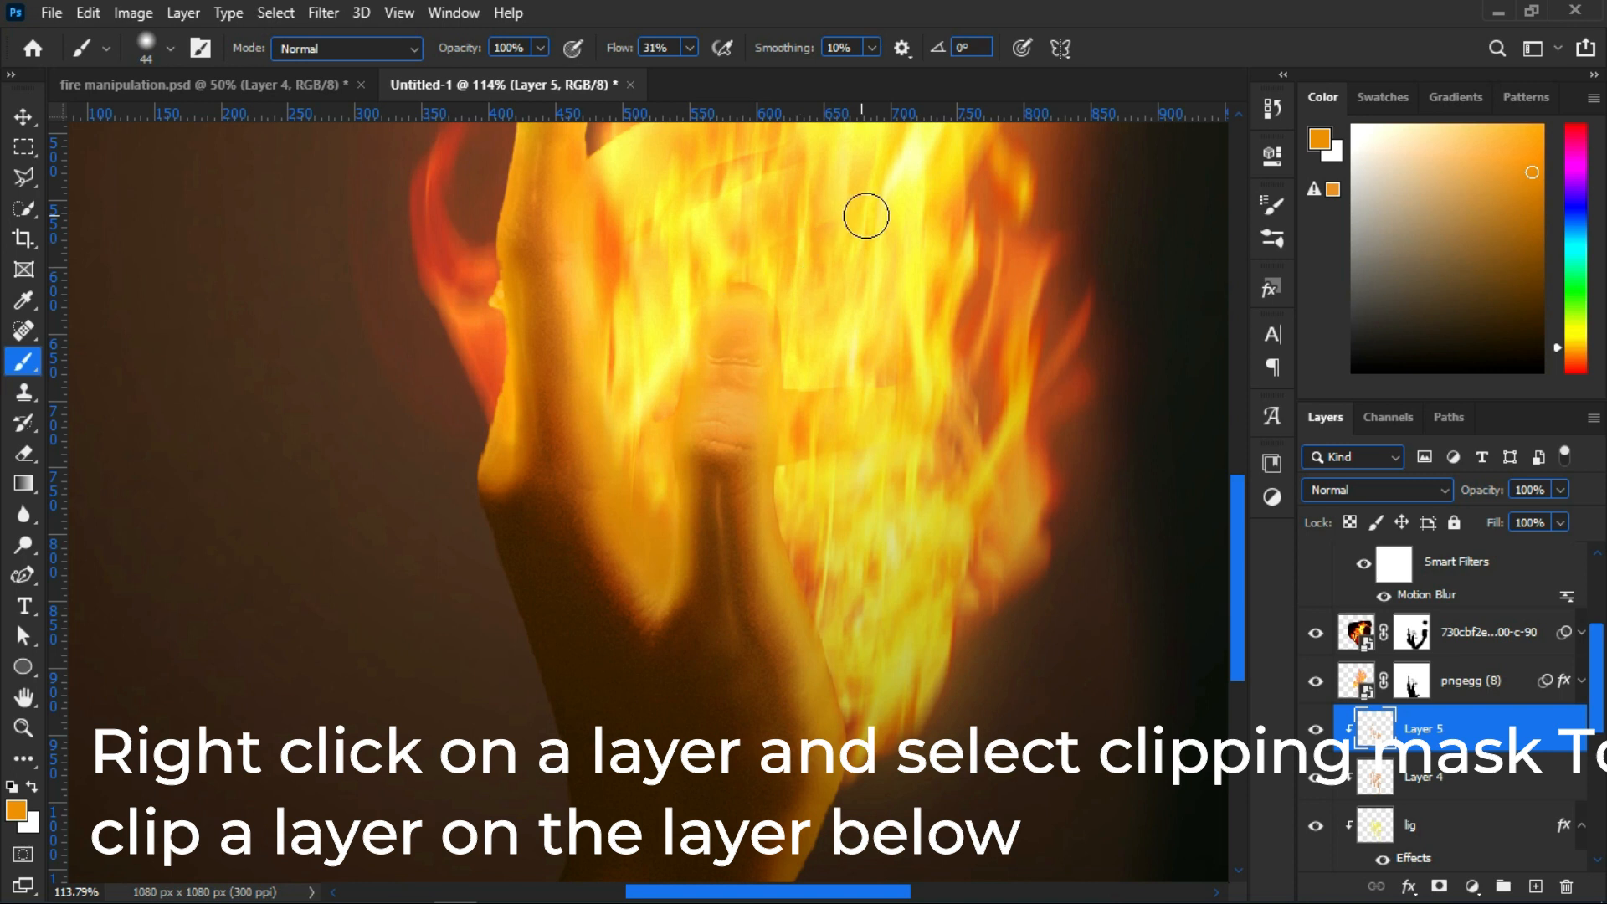
scroll(865, 216, "up", 1)
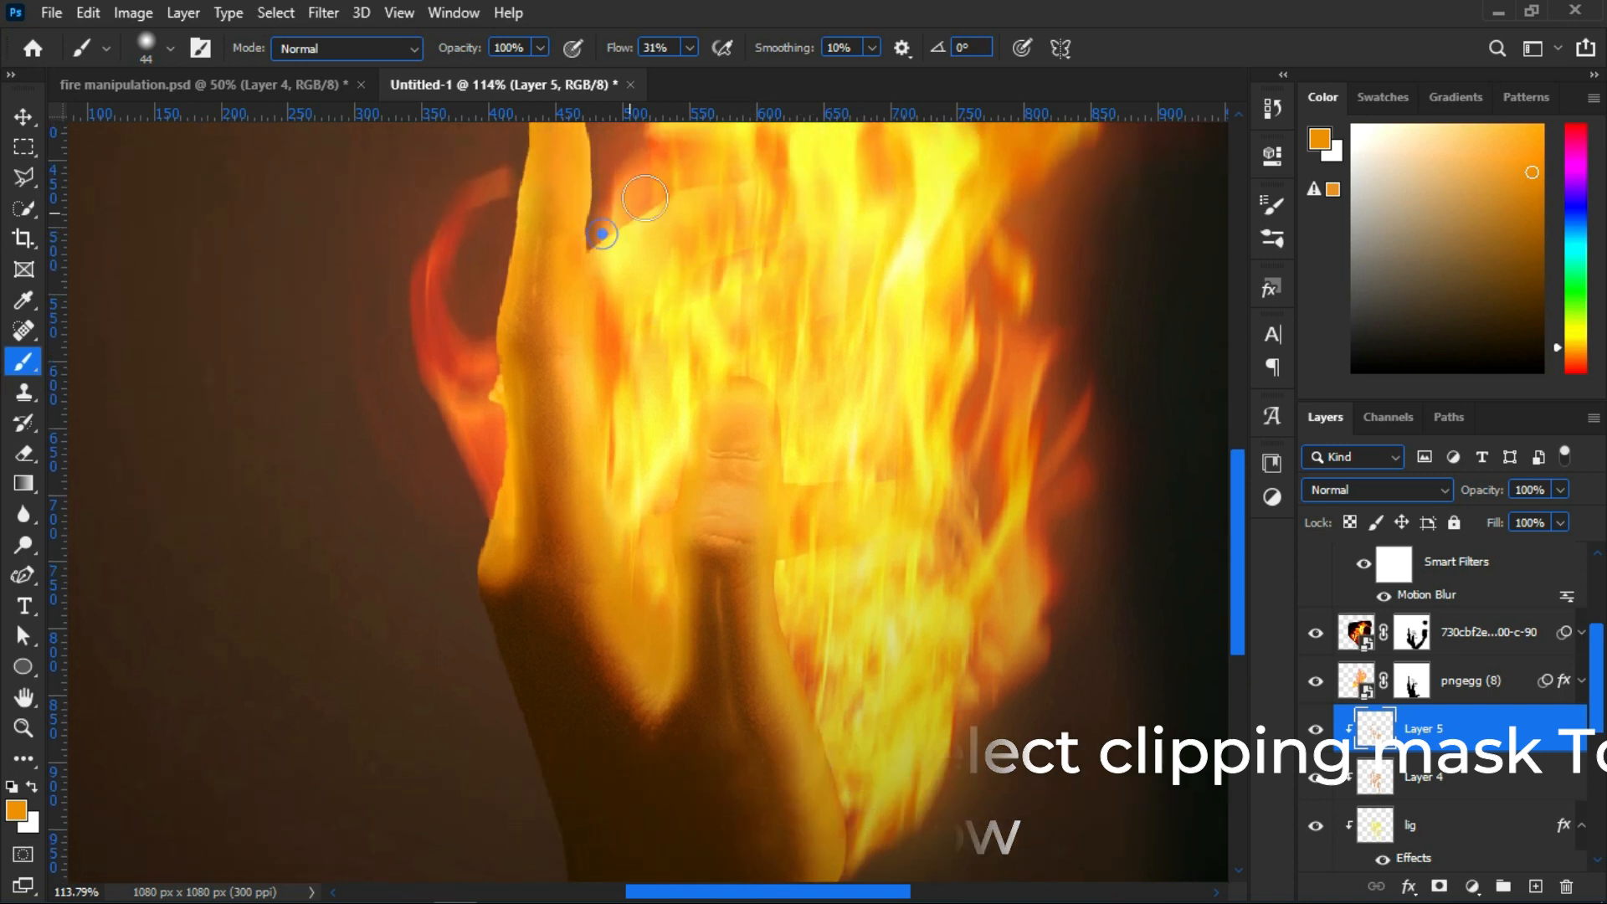
scroll(720, 226, "up", 1)
key("e")
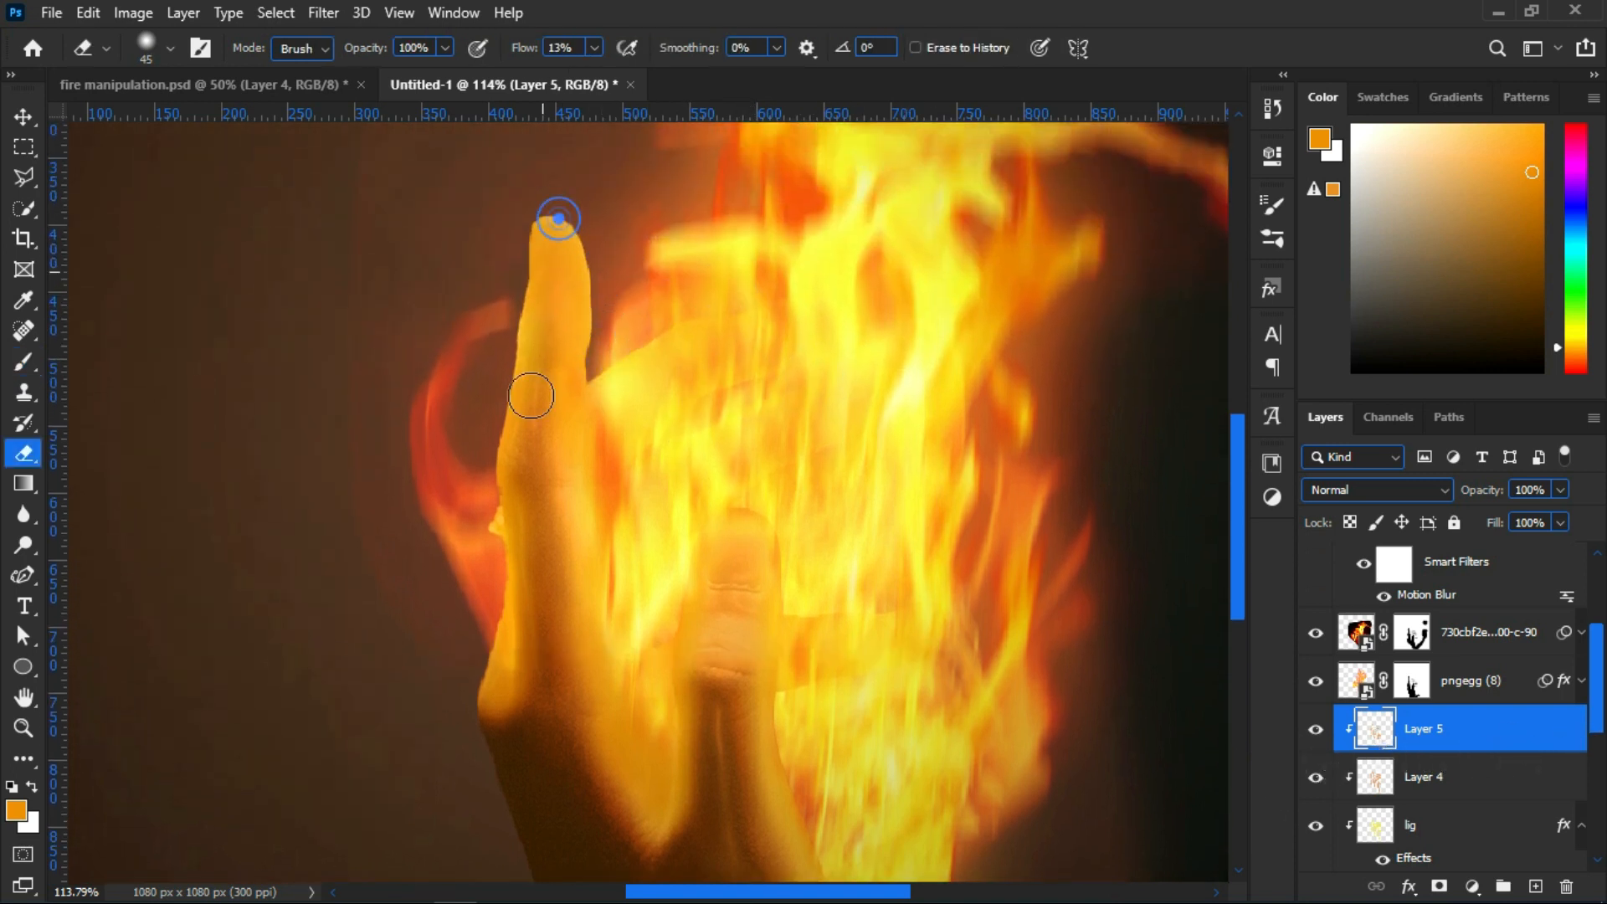
scroll(714, 570, "down", 2)
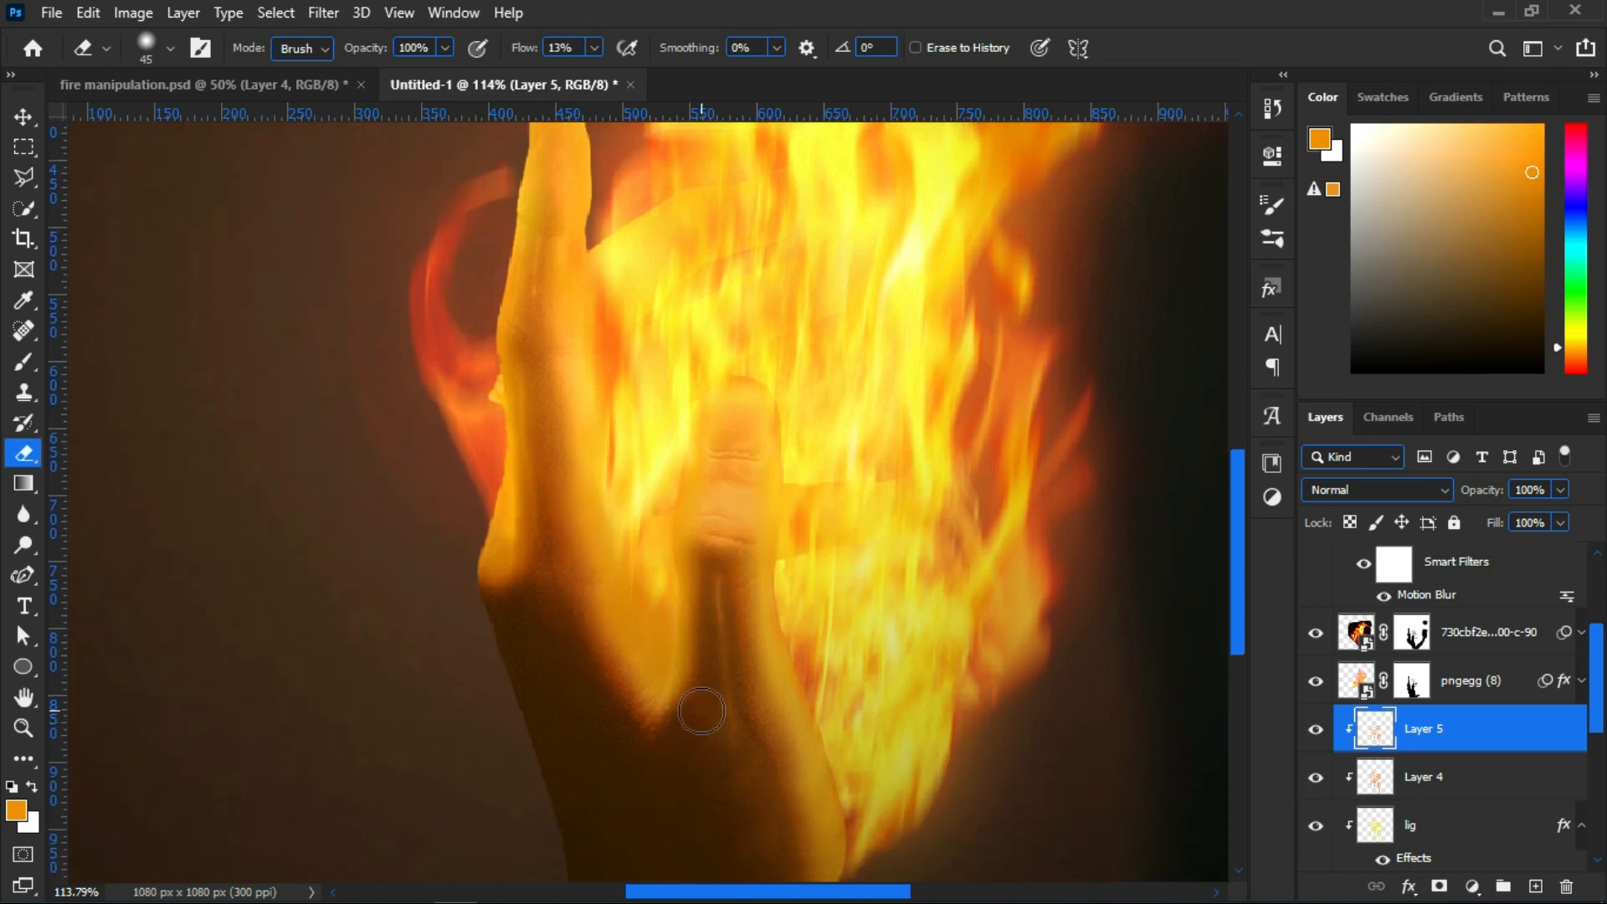
Set Layer 5 to Soft Light at 53% opacity and toggle its visibility to compare the effect
scroll(702, 712, "down", 5)
left_click(1377, 489)
left_click(1397, 618)
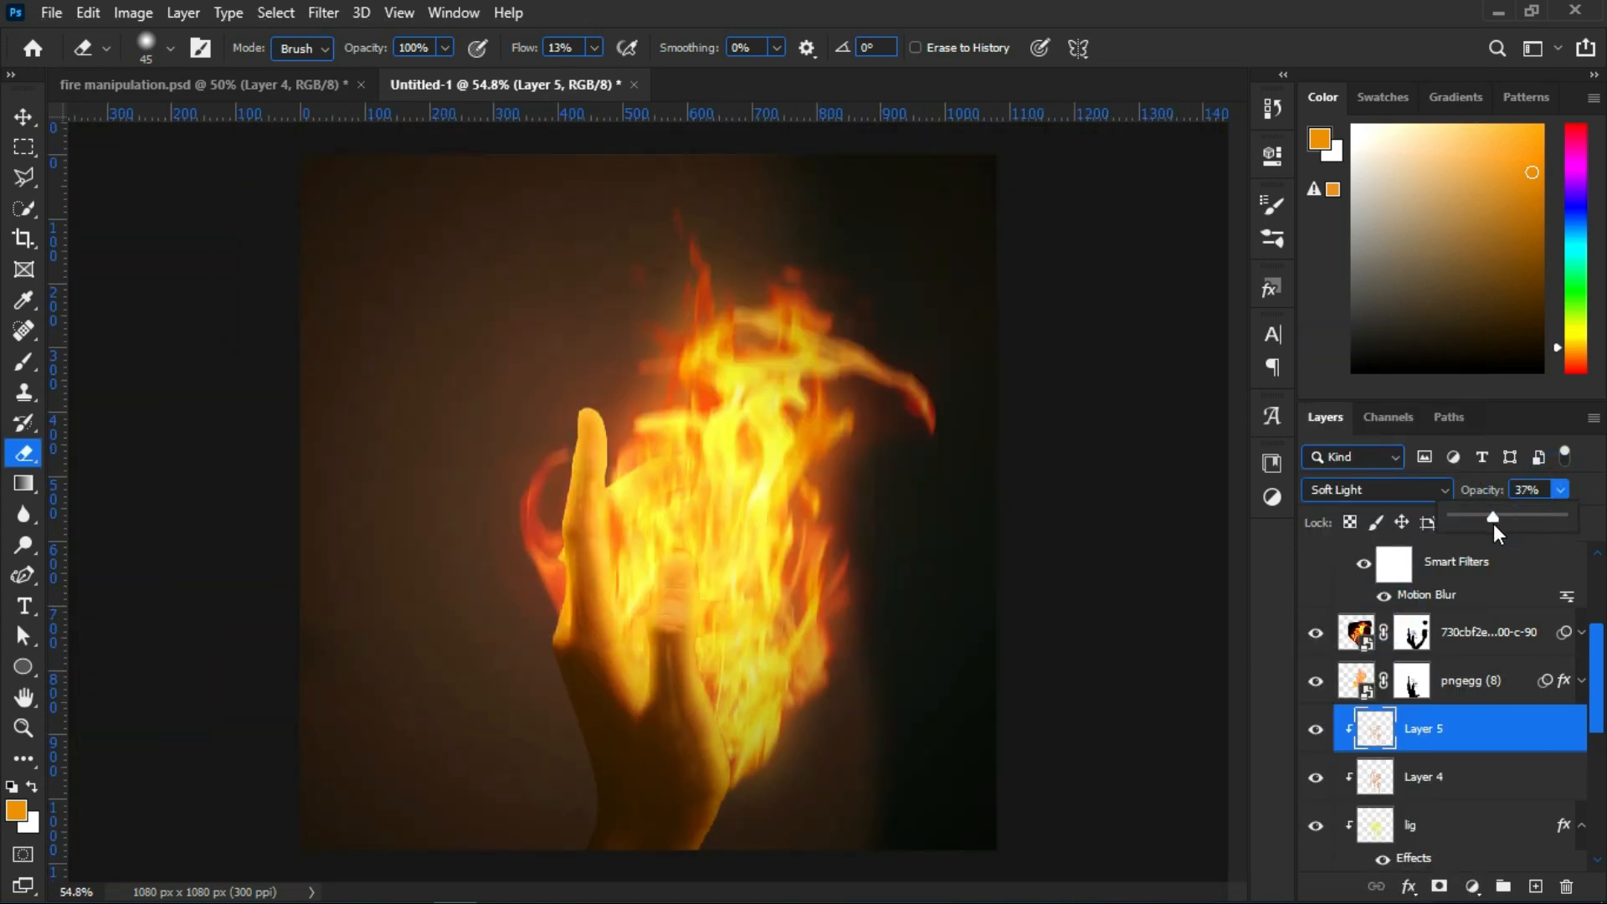
left_click(1316, 730)
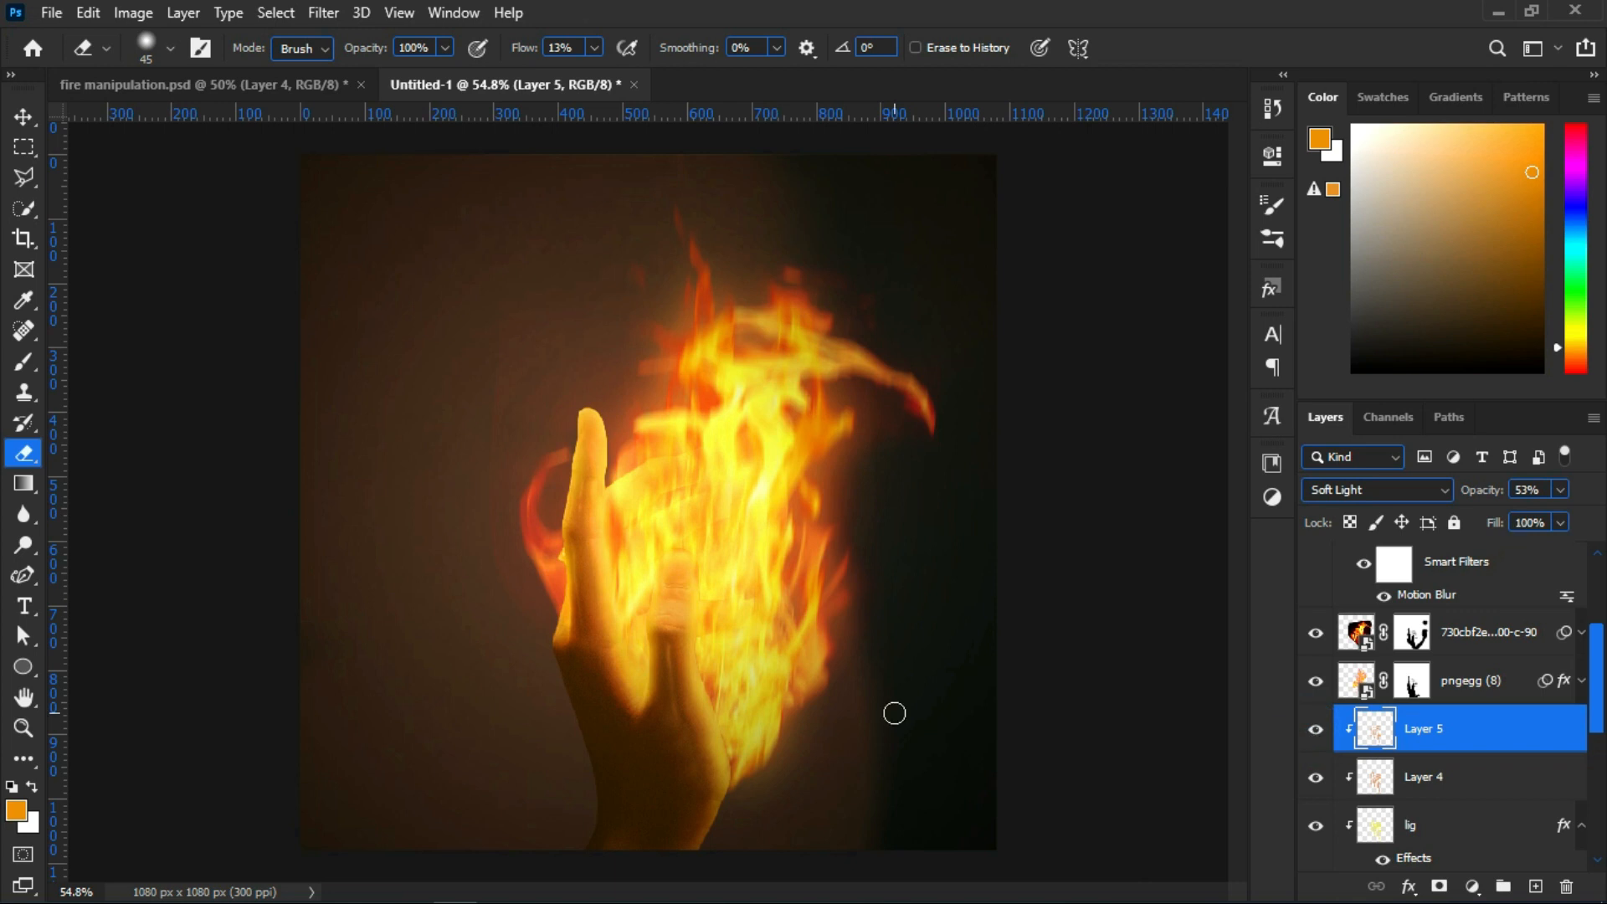
Erase excess orange on Layer 5 along the outer palm edge and over the thumb with a soft 32 px eraser
scroll(569, 690, "up", 8)
mouse_move(536, 553)
left_mouse_down()
mouse_move(496, 551)
mouse_move(496, 524)
left_mouse_up()
left_click_drag(519, 614, 528, 637)
left_click_drag(523, 585, 543, 581)
left_click_drag(475, 500, 520, 693)
left_click_drag(490, 555, 585, 789)
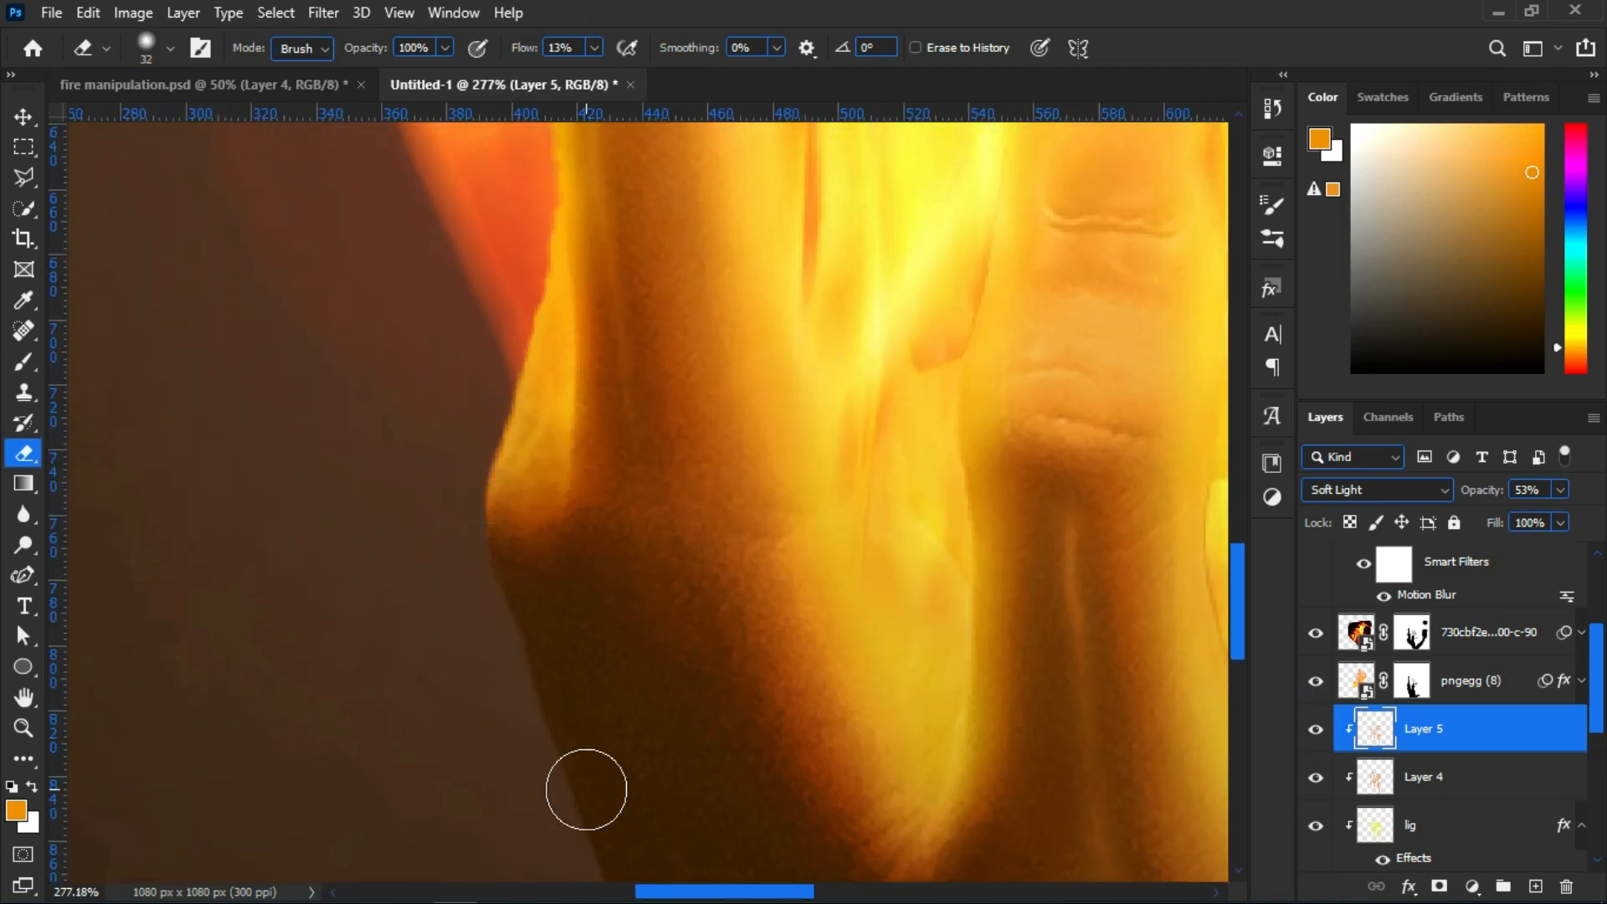
scroll(578, 720, "down", 1)
left_click_drag(526, 473, 530, 472)
scroll(585, 610, "down", 5)
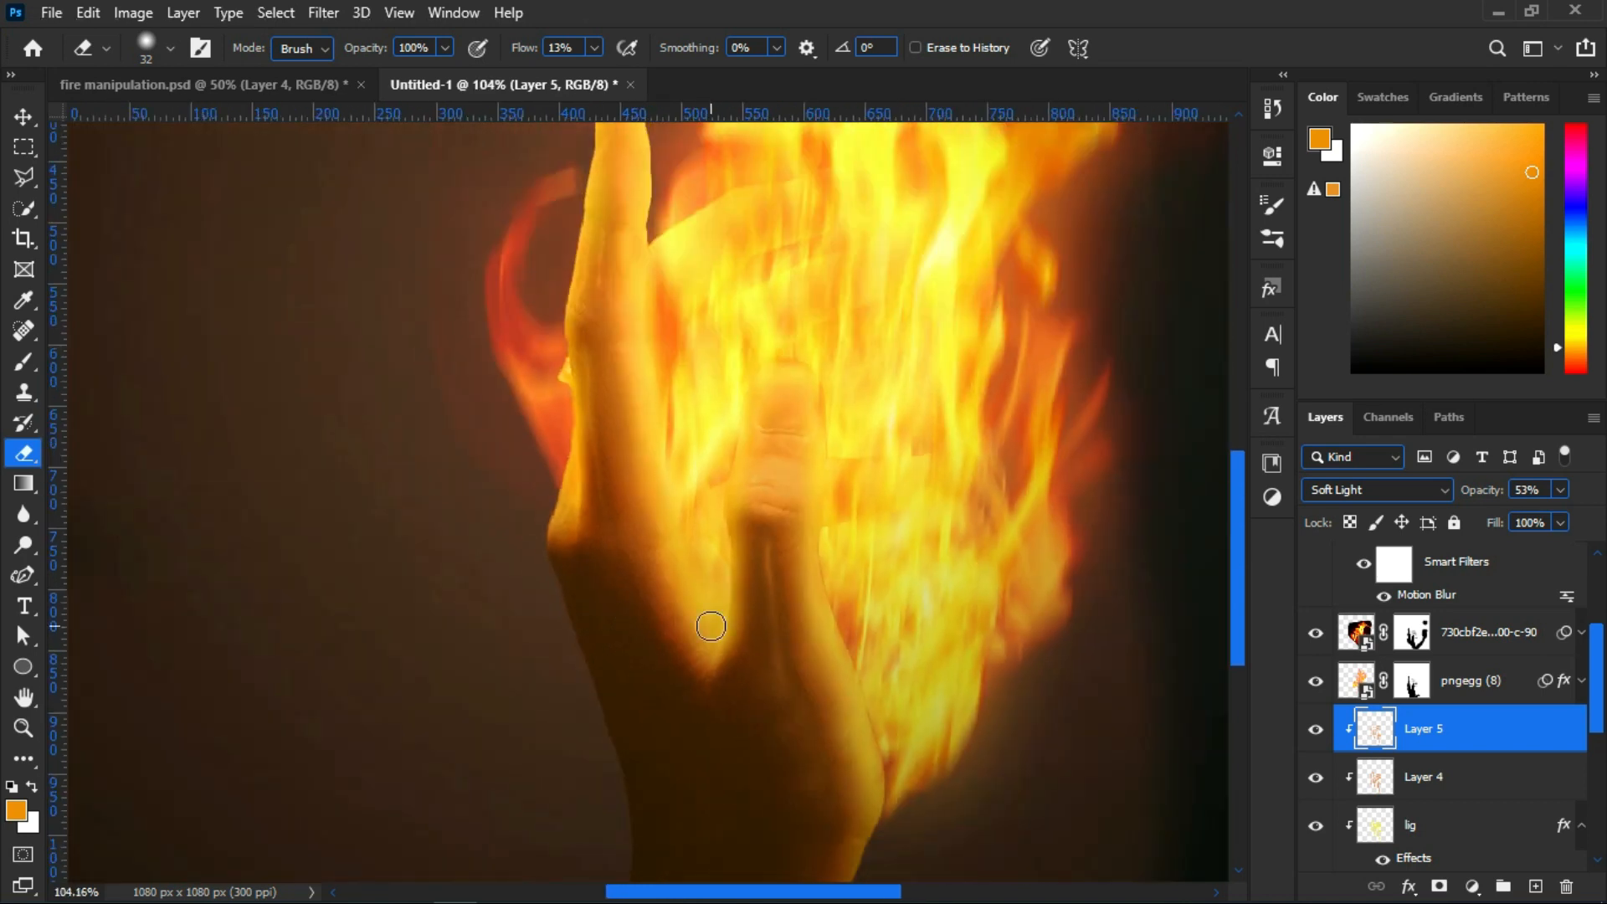
scroll(712, 627, "down", 3)
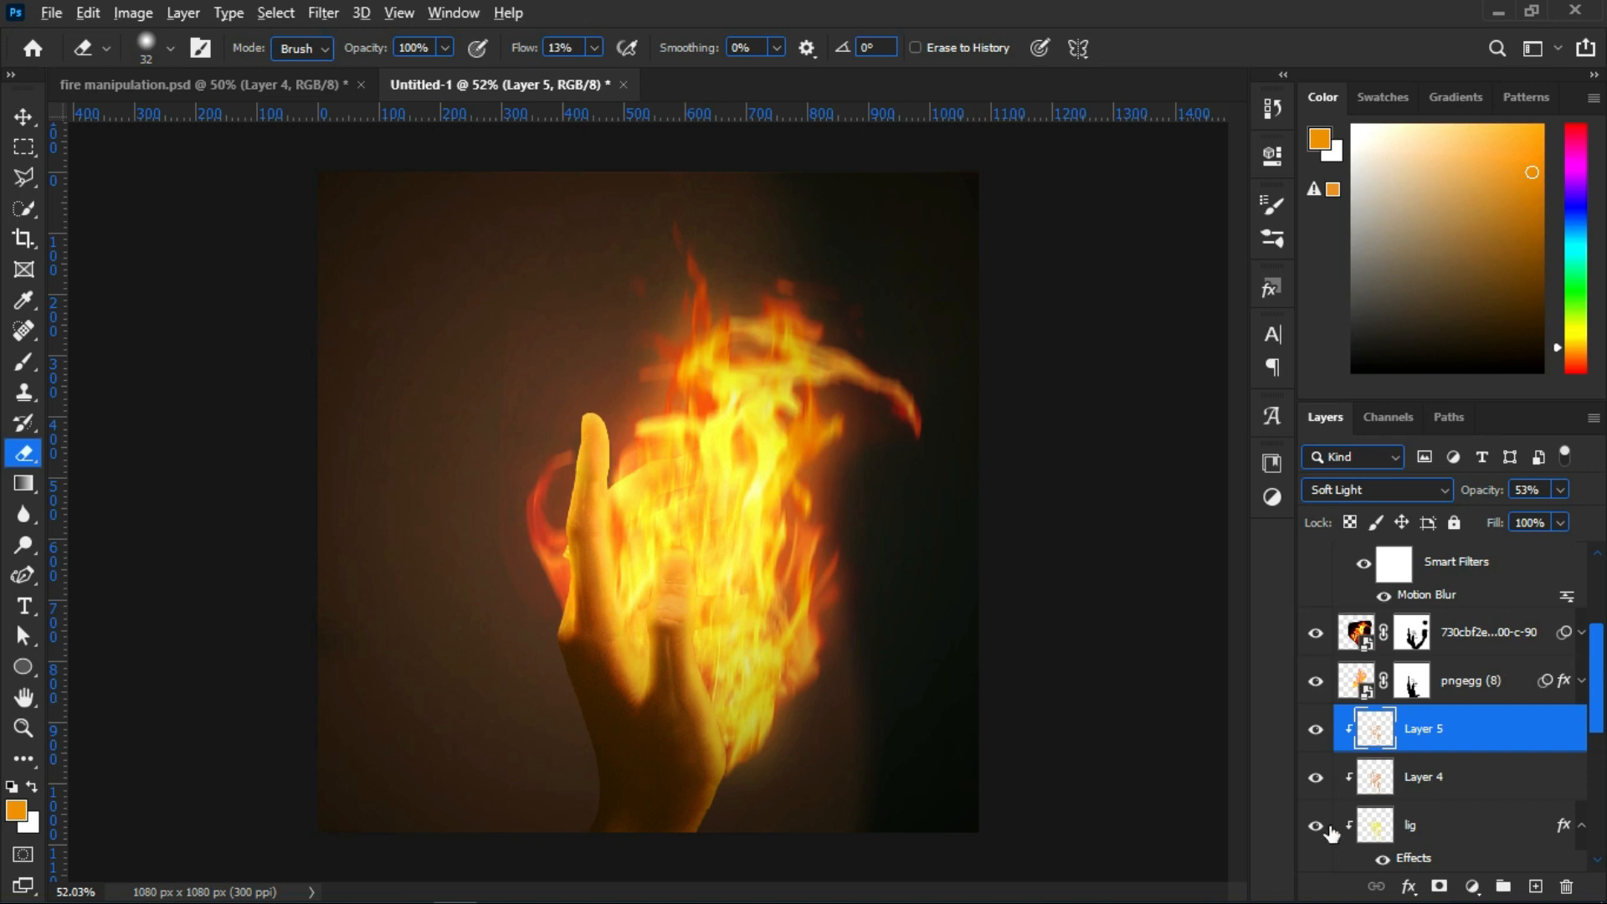
scroll(761, 636, "up", 4)
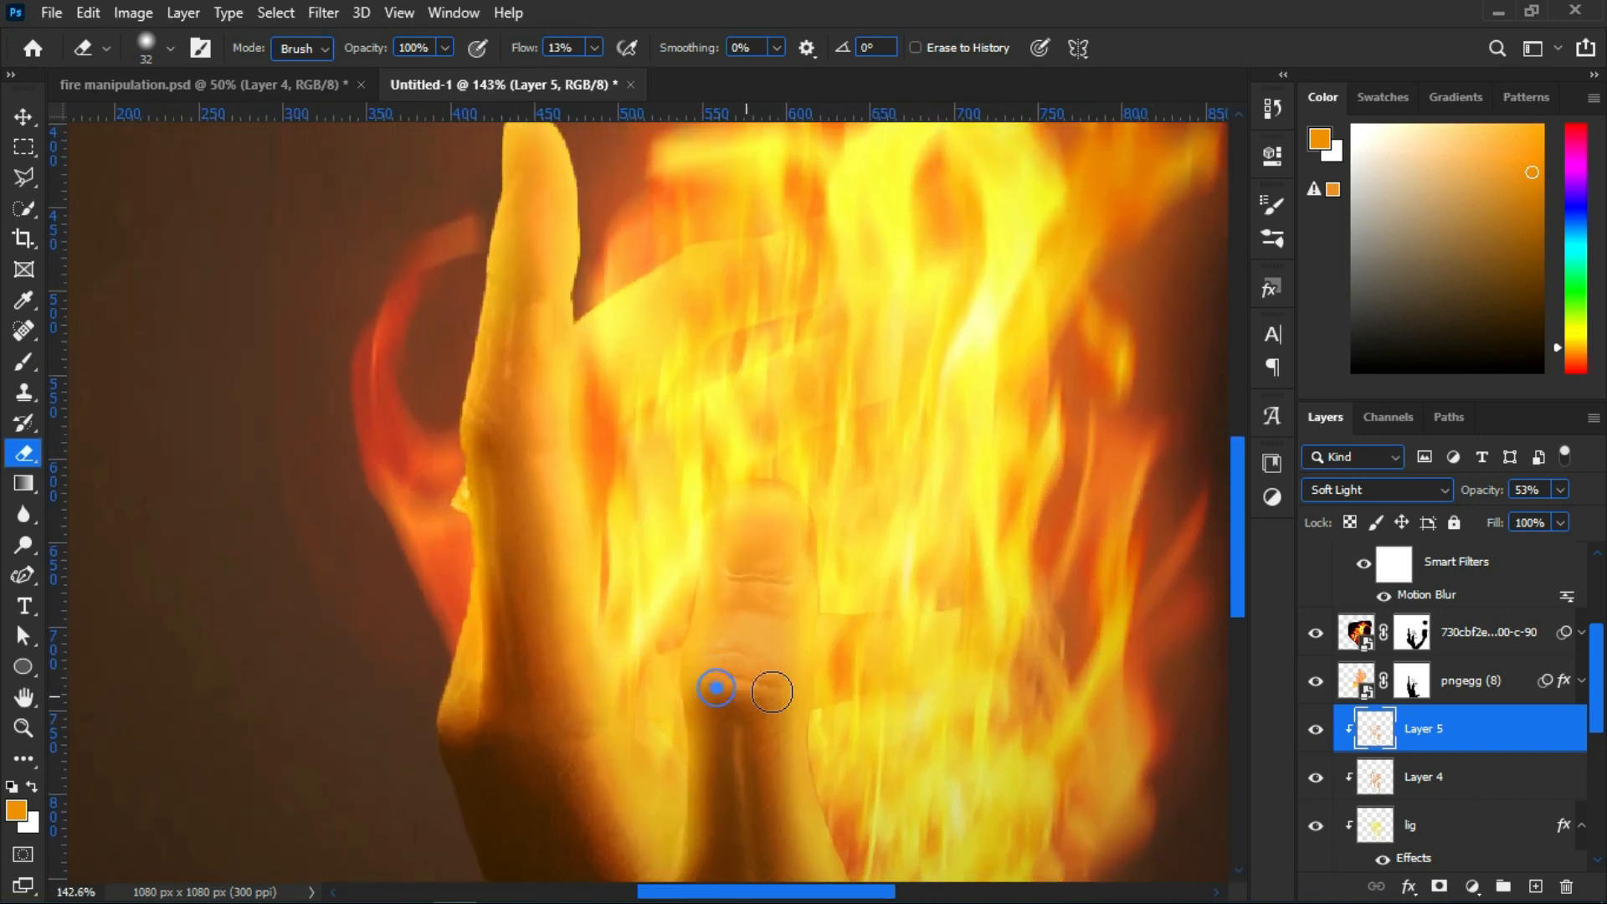
left_click_drag(785, 638, 733, 696)
Add a new layer clipped above Layer 5 and set its blend mode to Screen
left_click(1530, 886)
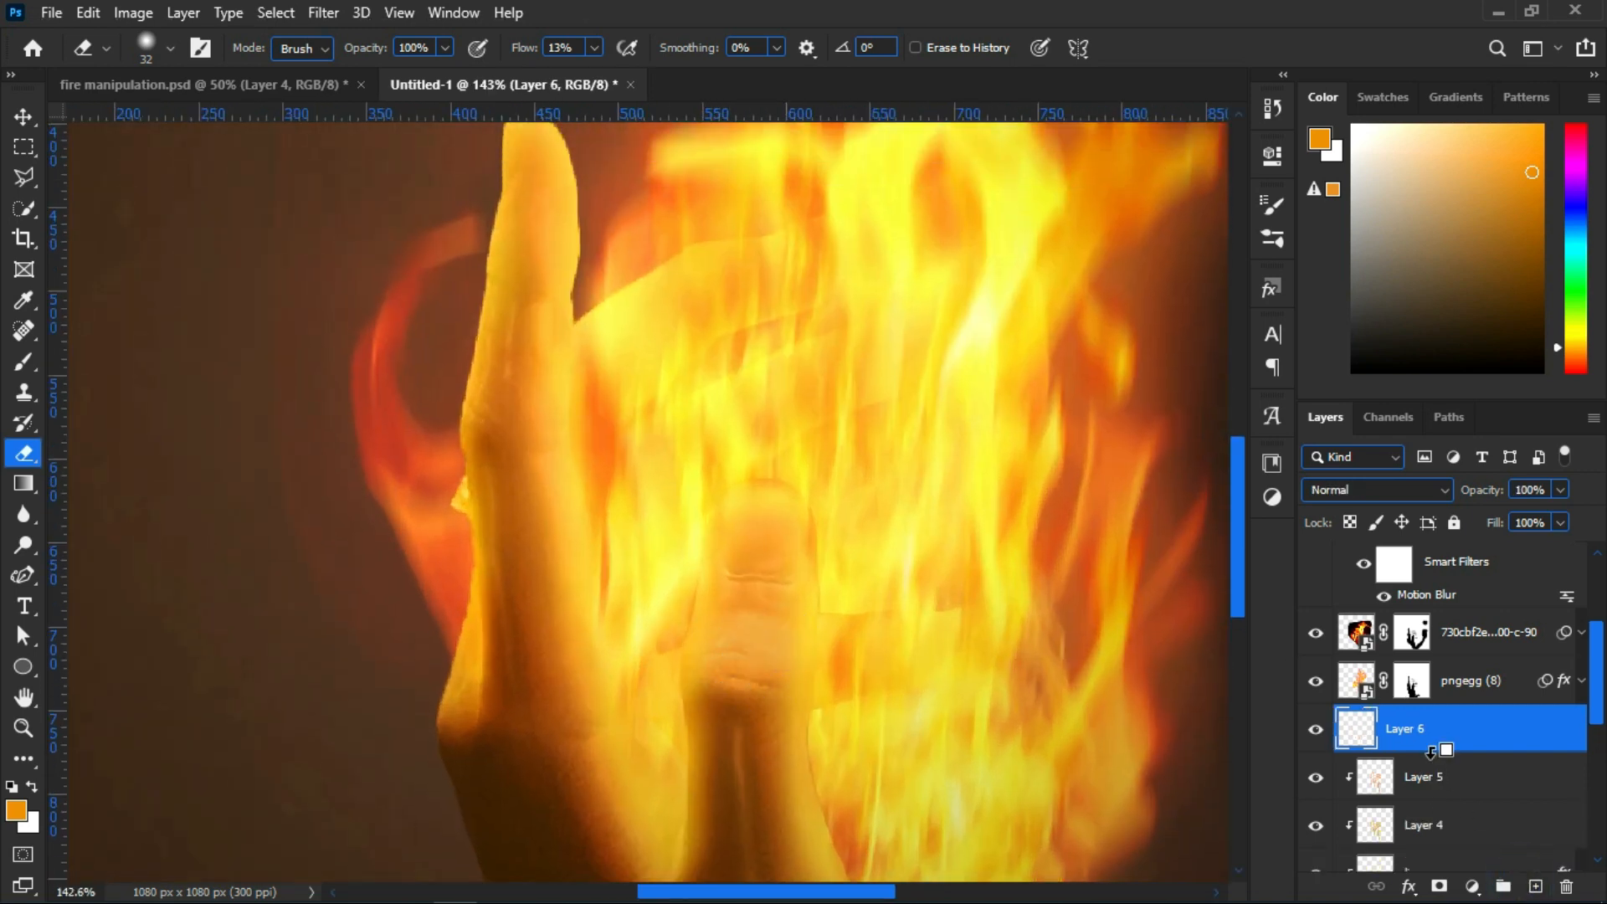
left_click(1414, 489)
left_click(1389, 508)
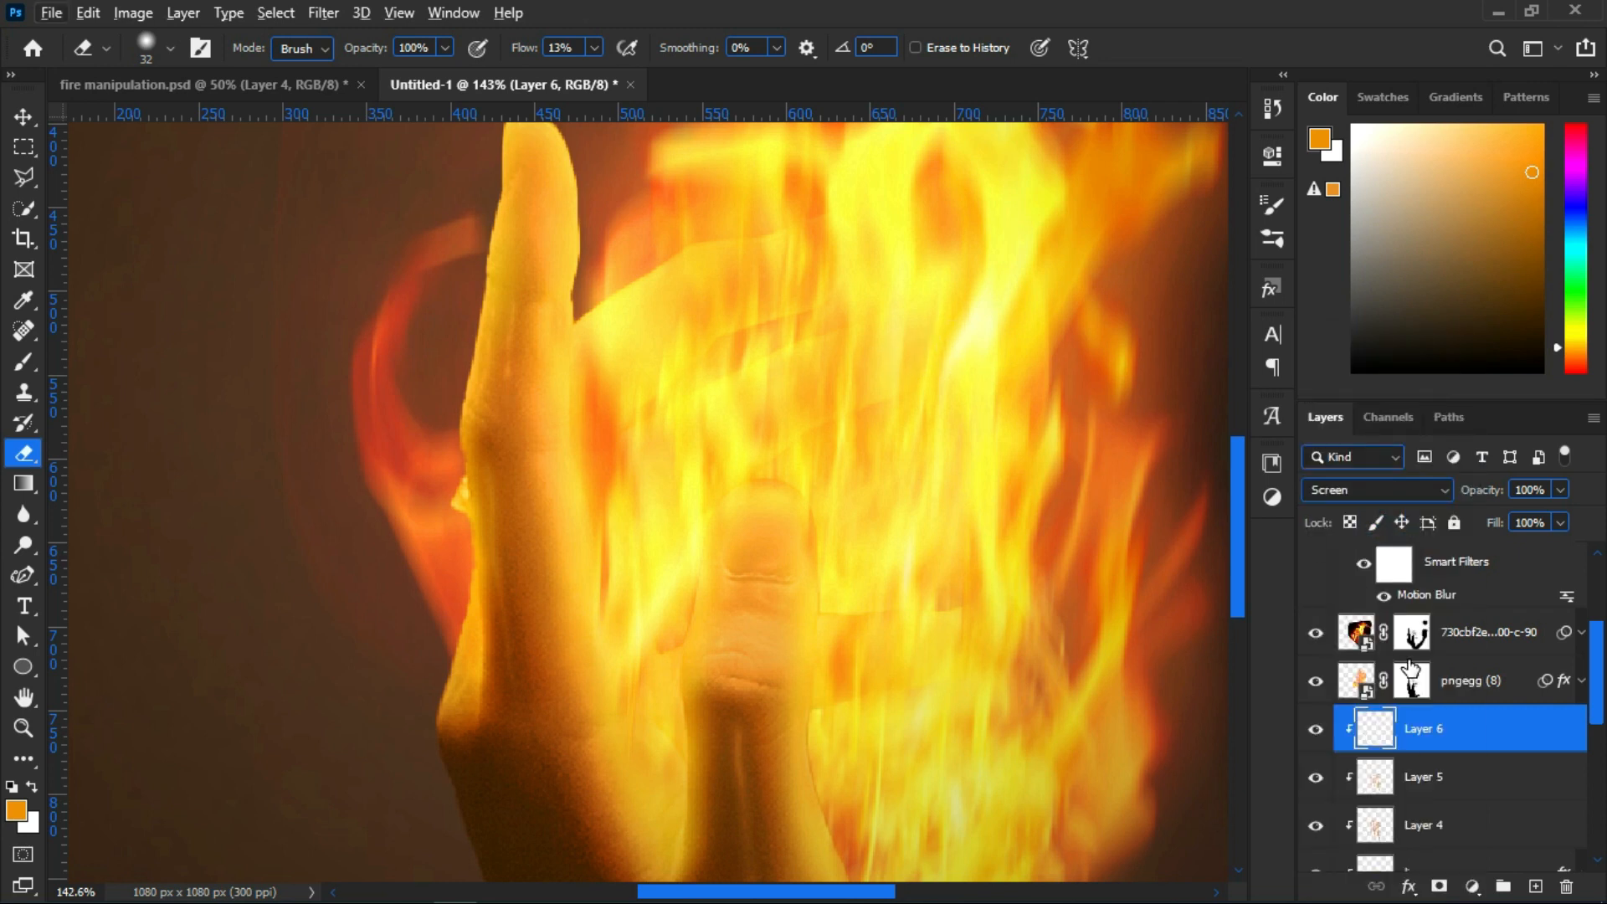
left_click(25, 116)
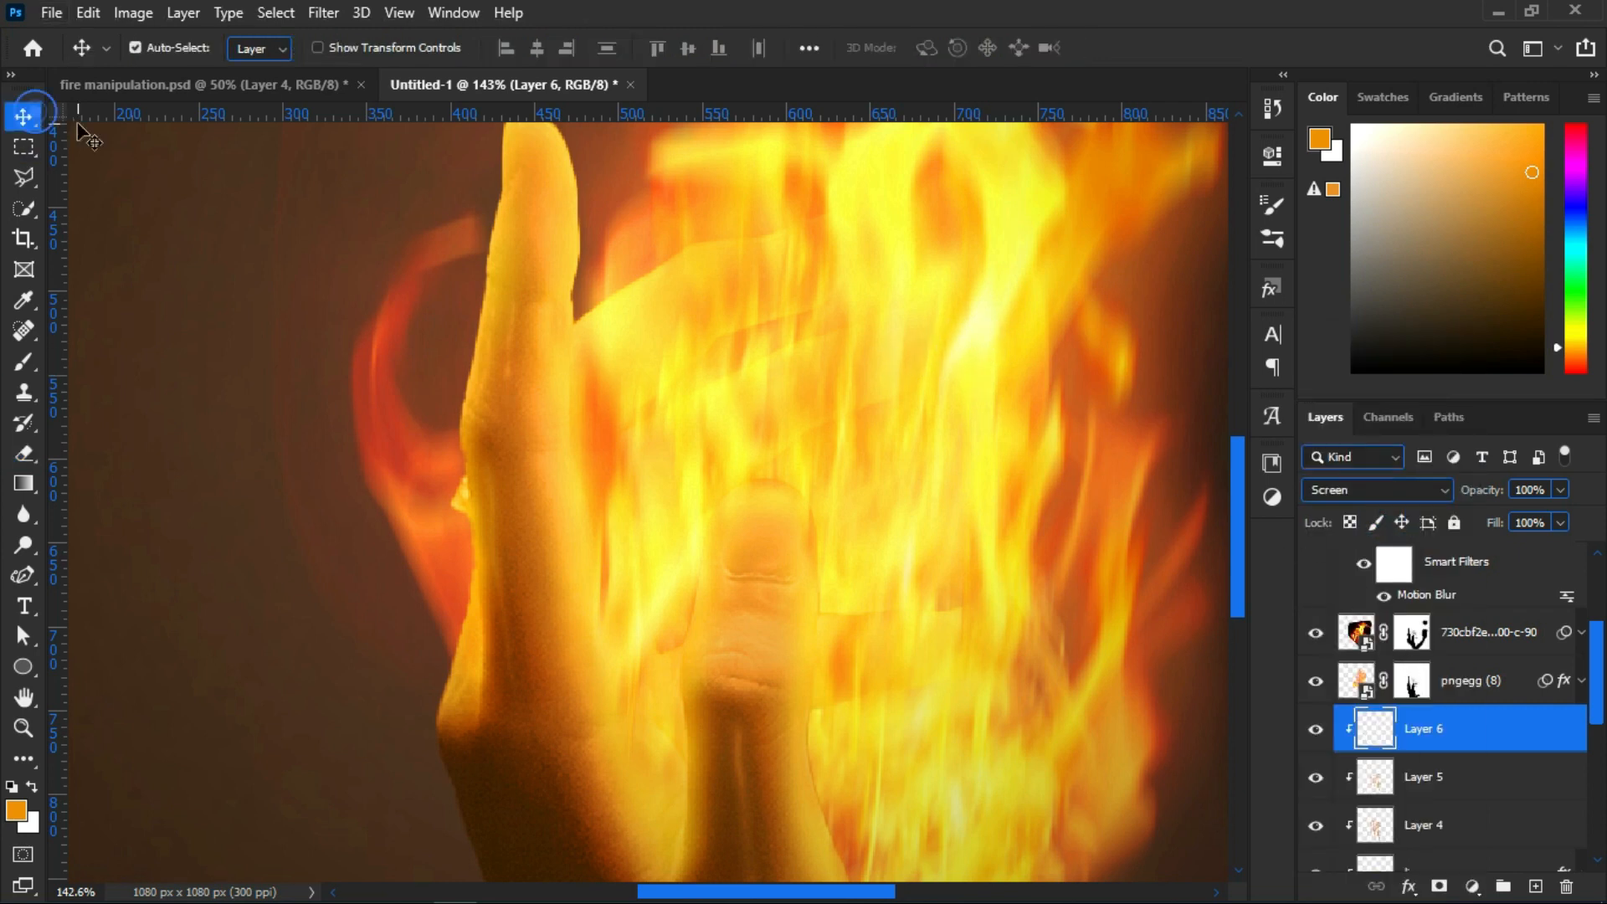
Paint pale yellow sampled from the flames along the upright finger and neighbouring finger edges on Layer 6 with a 23 px brush
key("b")
left_click(950, 358, "alt")
scroll(513, 574, "up", 4)
left_click_drag(581, 255, 565, 259)
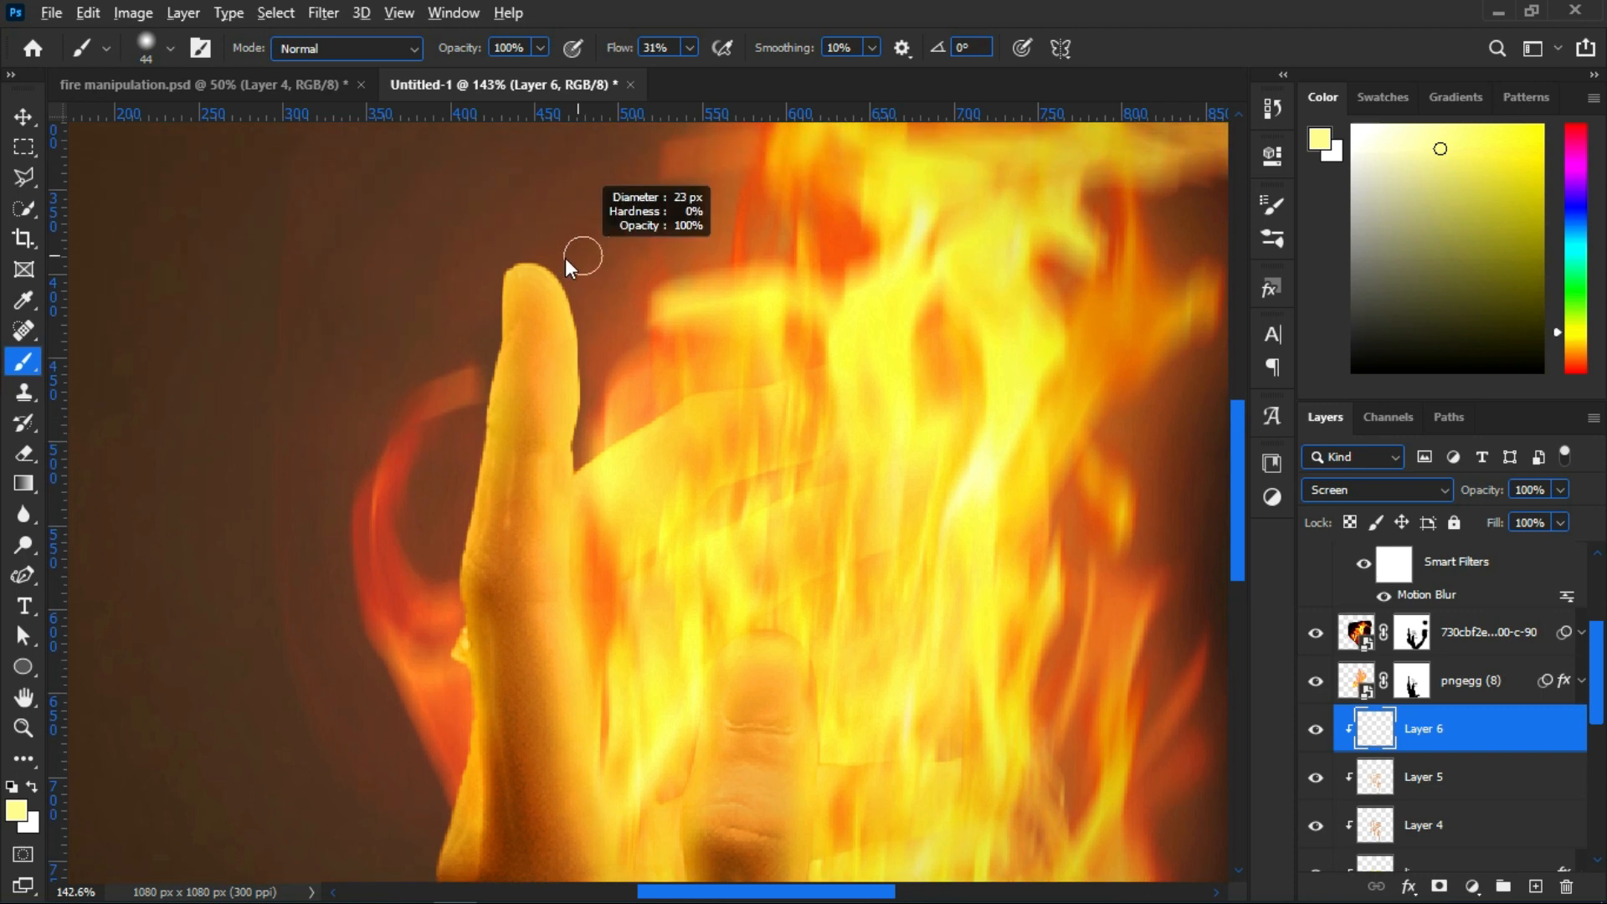
scroll(544, 251, "up", 4)
mouse_move(495, 407)
left_mouse_down()
mouse_move(534, 406)
mouse_move(602, 549)
mouse_move(622, 753)
left_mouse_up()
scroll(624, 614, "down", 4)
mouse_move(639, 402)
left_mouse_down()
mouse_move(645, 495)
mouse_move(714, 467)
left_mouse_up()
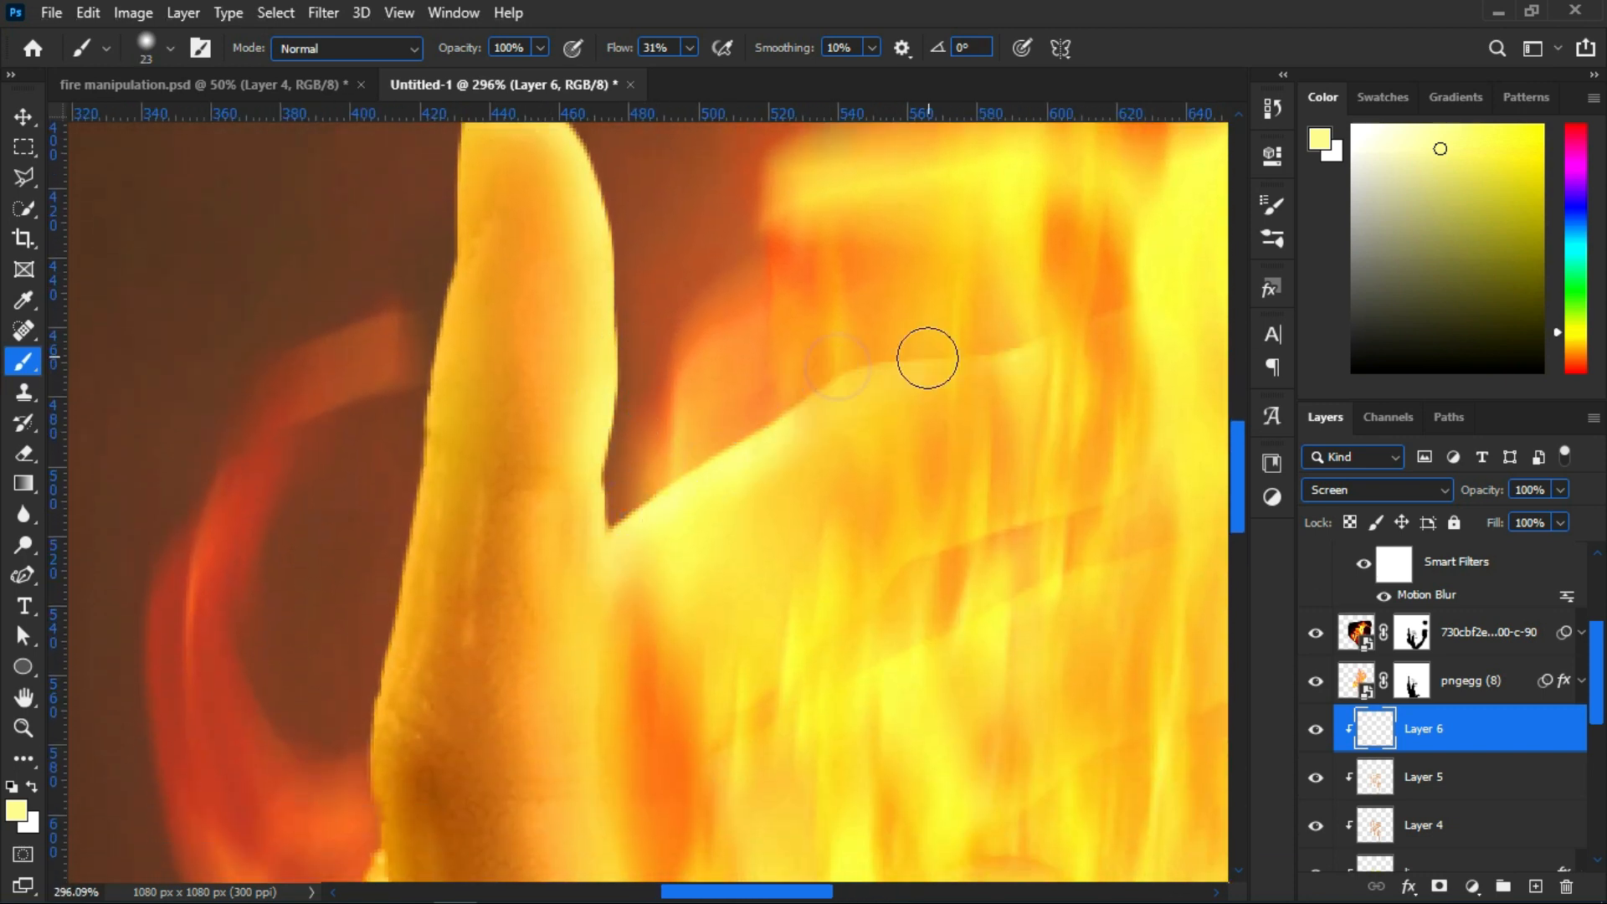
scroll(926, 355, "right", 3)
left_click_drag(921, 299, 919, 299)
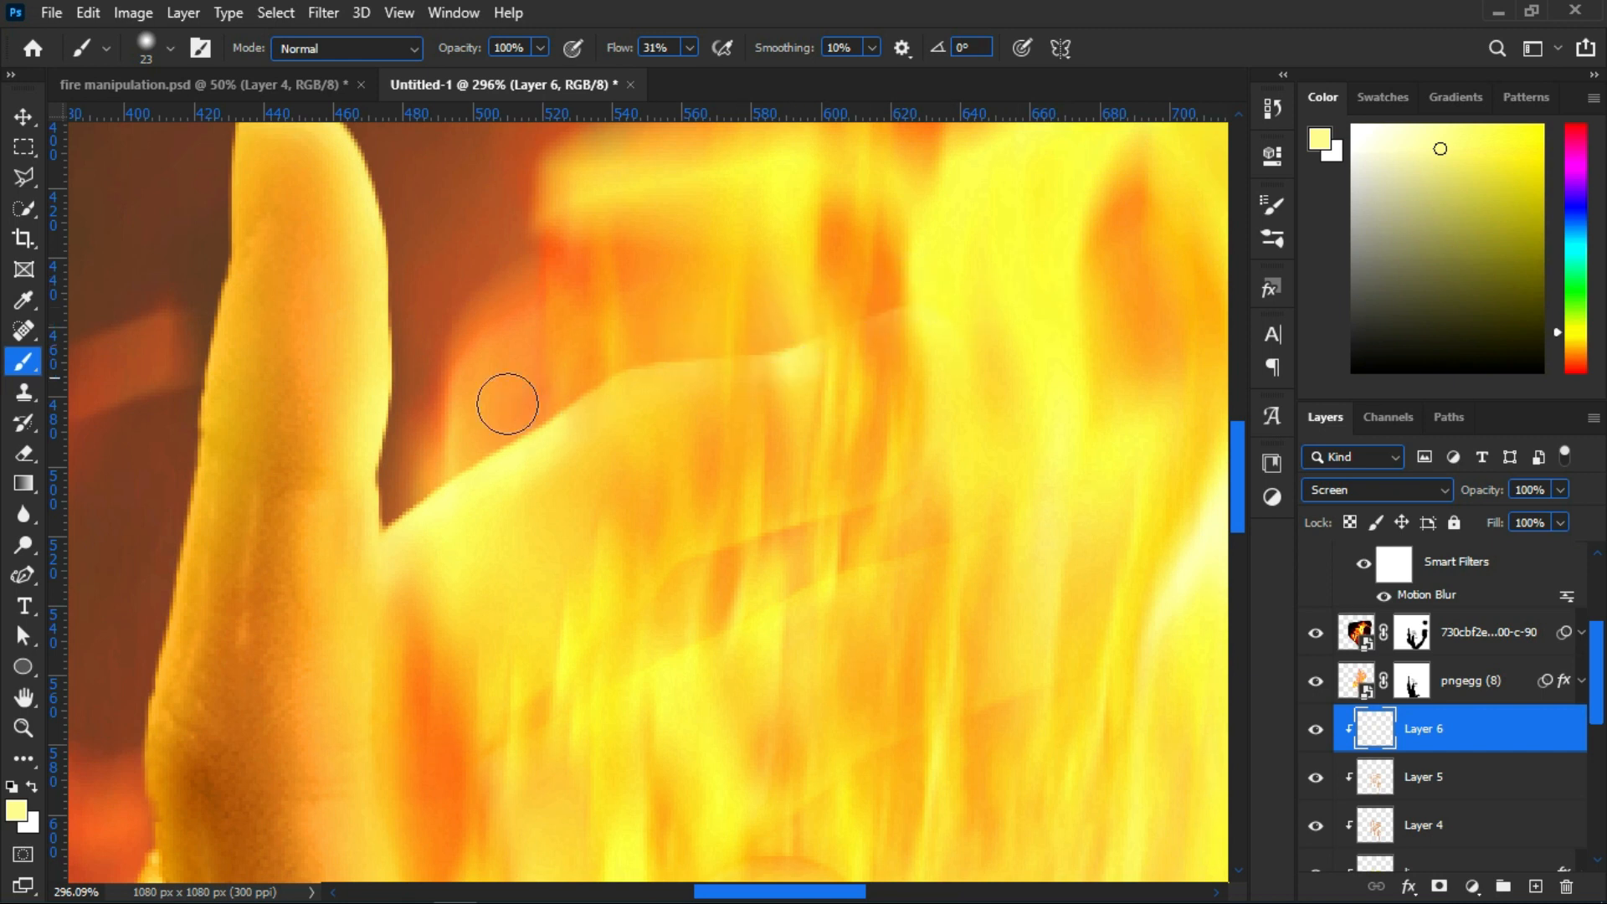
Paint pale yellow highlights on Layer 6 along the folded fingers' edges, the thumb and the inner palm
left_click_drag(519, 707, 579, 696)
mouse_move(601, 629)
left_mouse_down()
mouse_move(791, 520)
mouse_move(832, 520)
left_mouse_up()
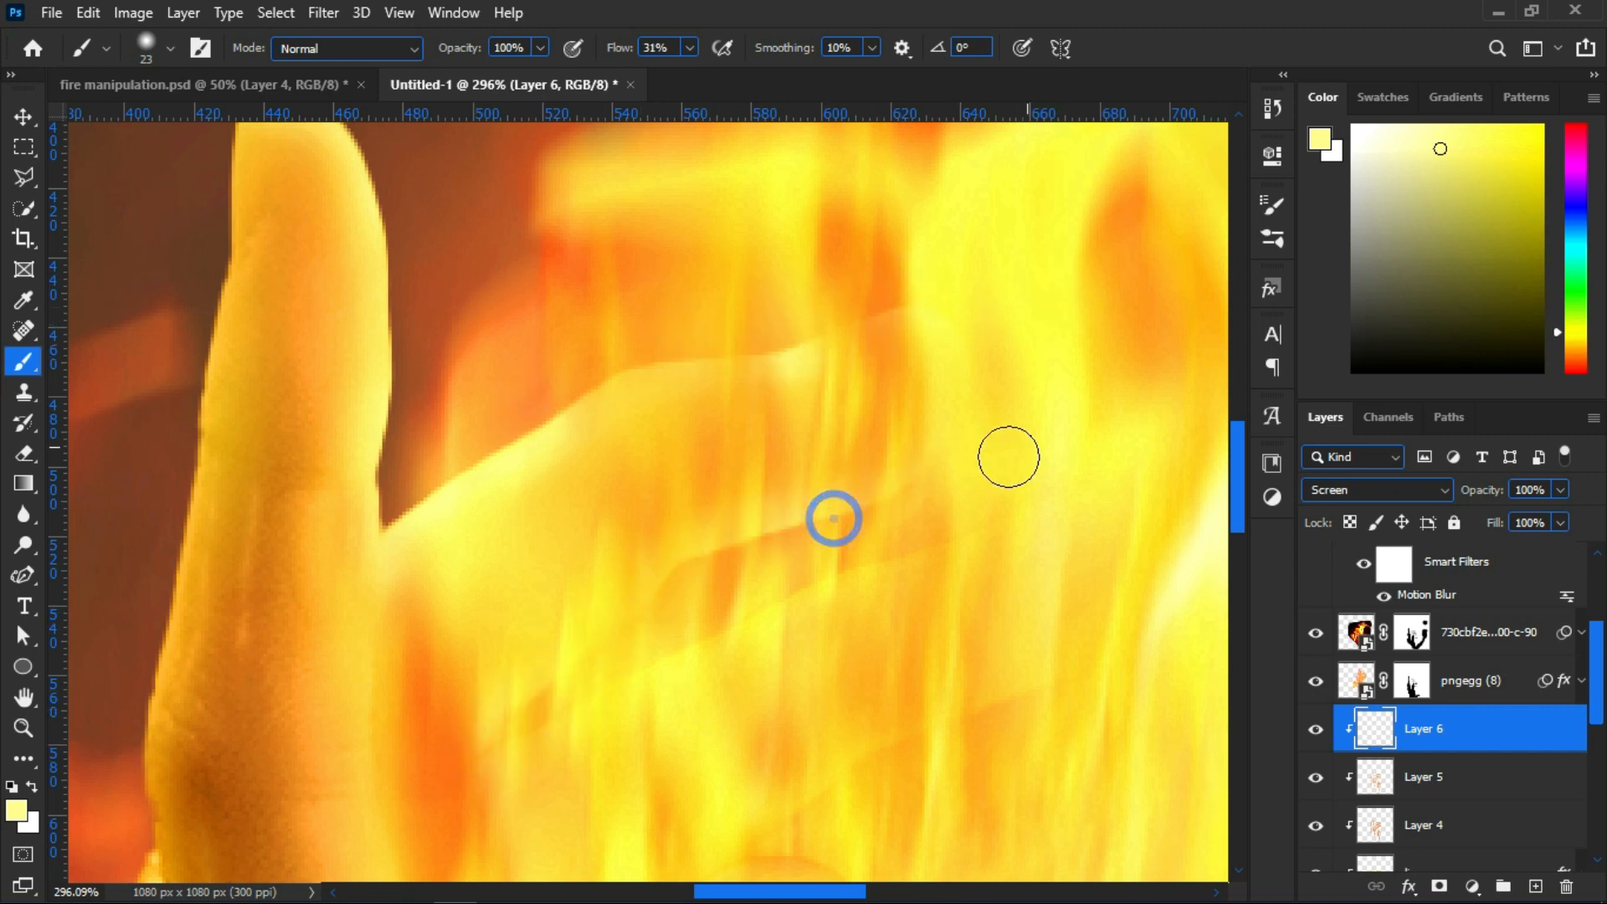
scroll(1008, 455, "down", 2)
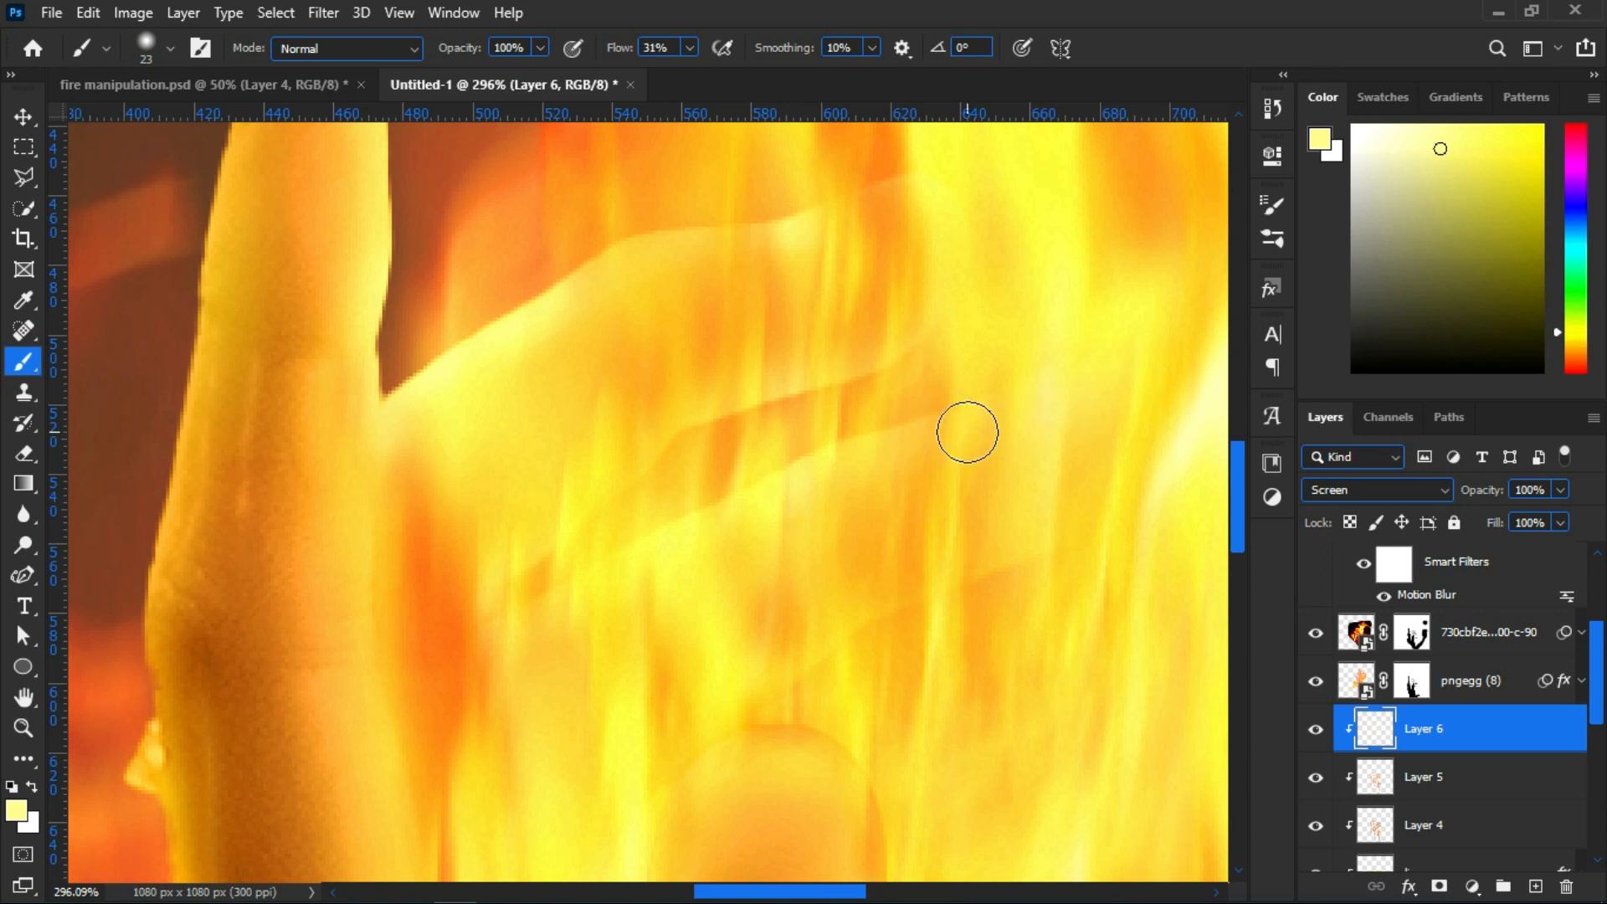
scroll(963, 431, "down", 5)
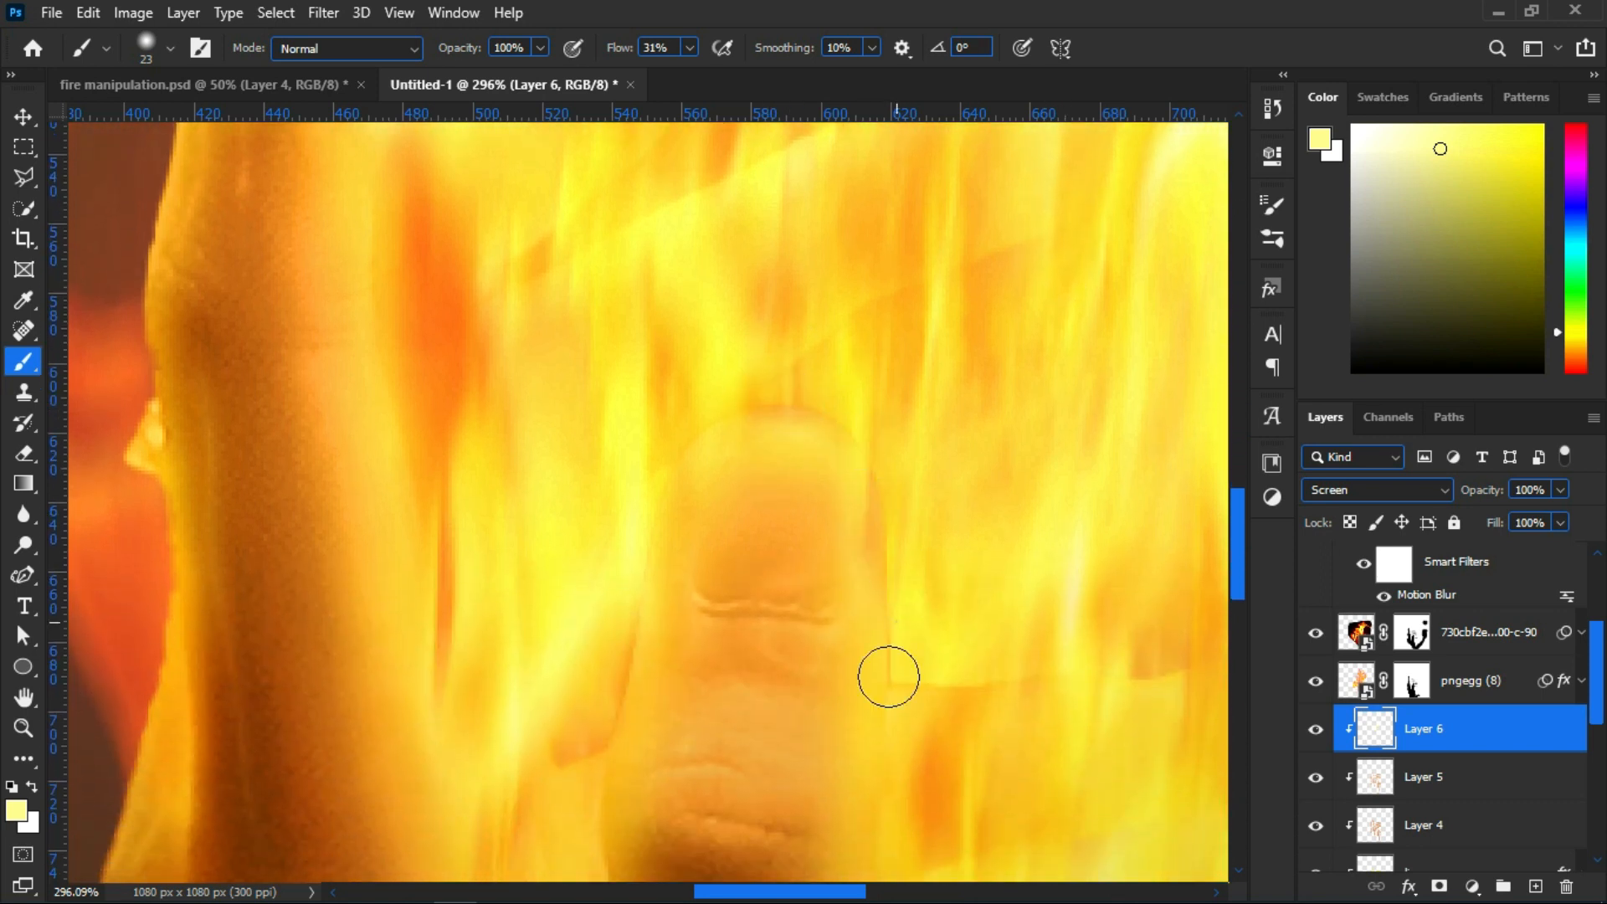
scroll(879, 636, "down", 3)
scroll(585, 520, "down", 3)
mouse_move(592, 334)
left_mouse_down()
mouse_move(615, 410)
mouse_move(585, 380)
mouse_move(600, 570)
left_mouse_up()
scroll(600, 570, "up", 1)
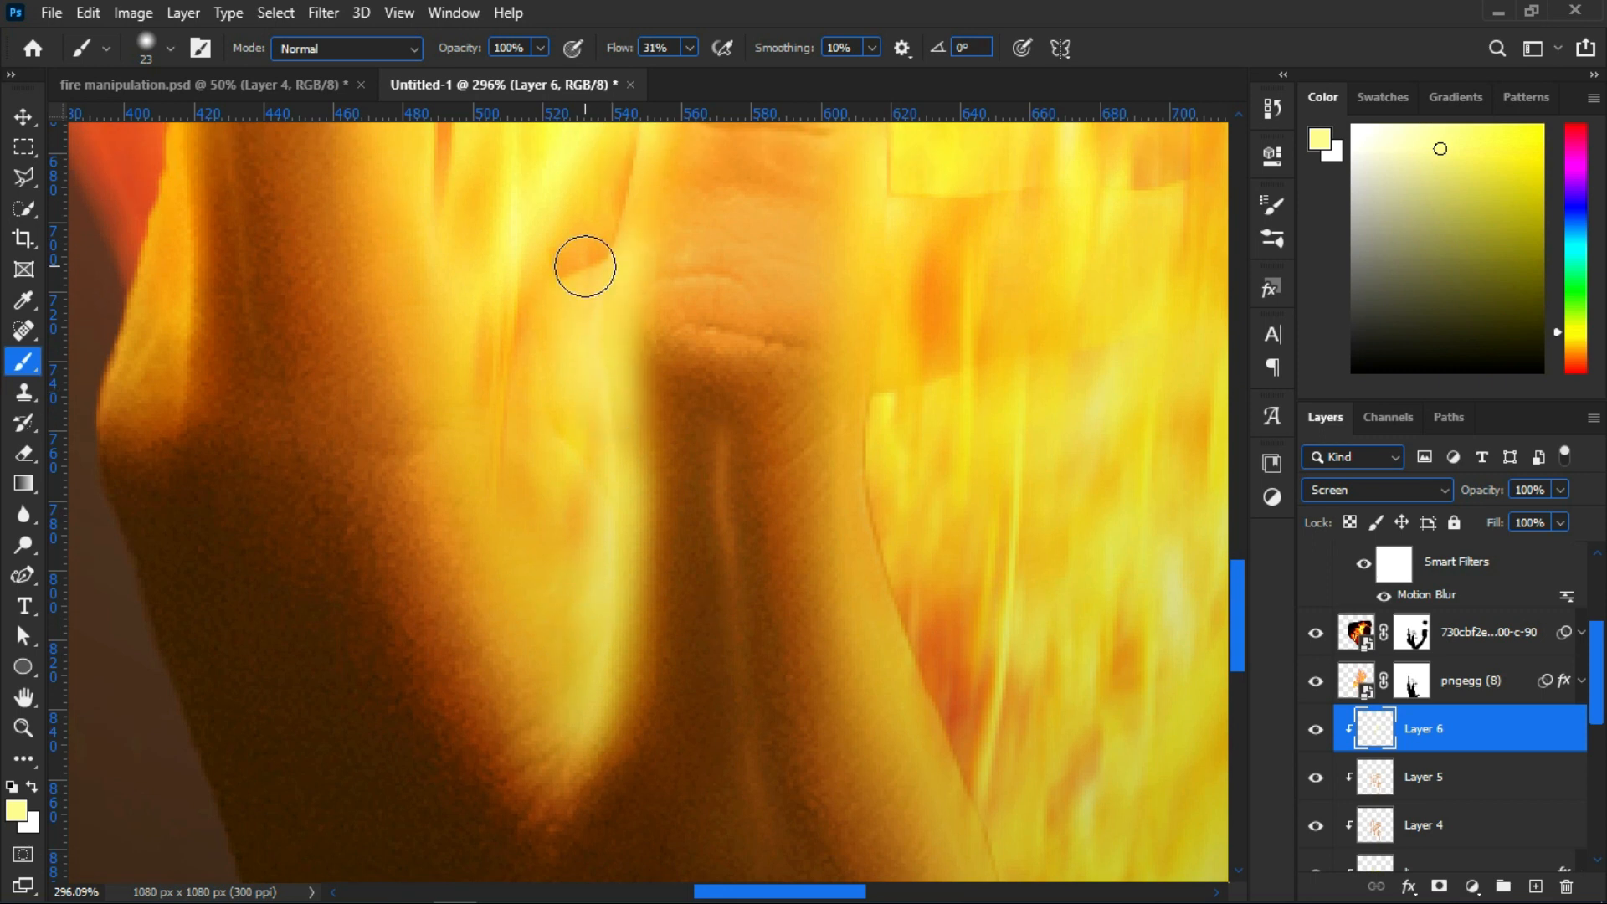
scroll(506, 467, "up", 3)
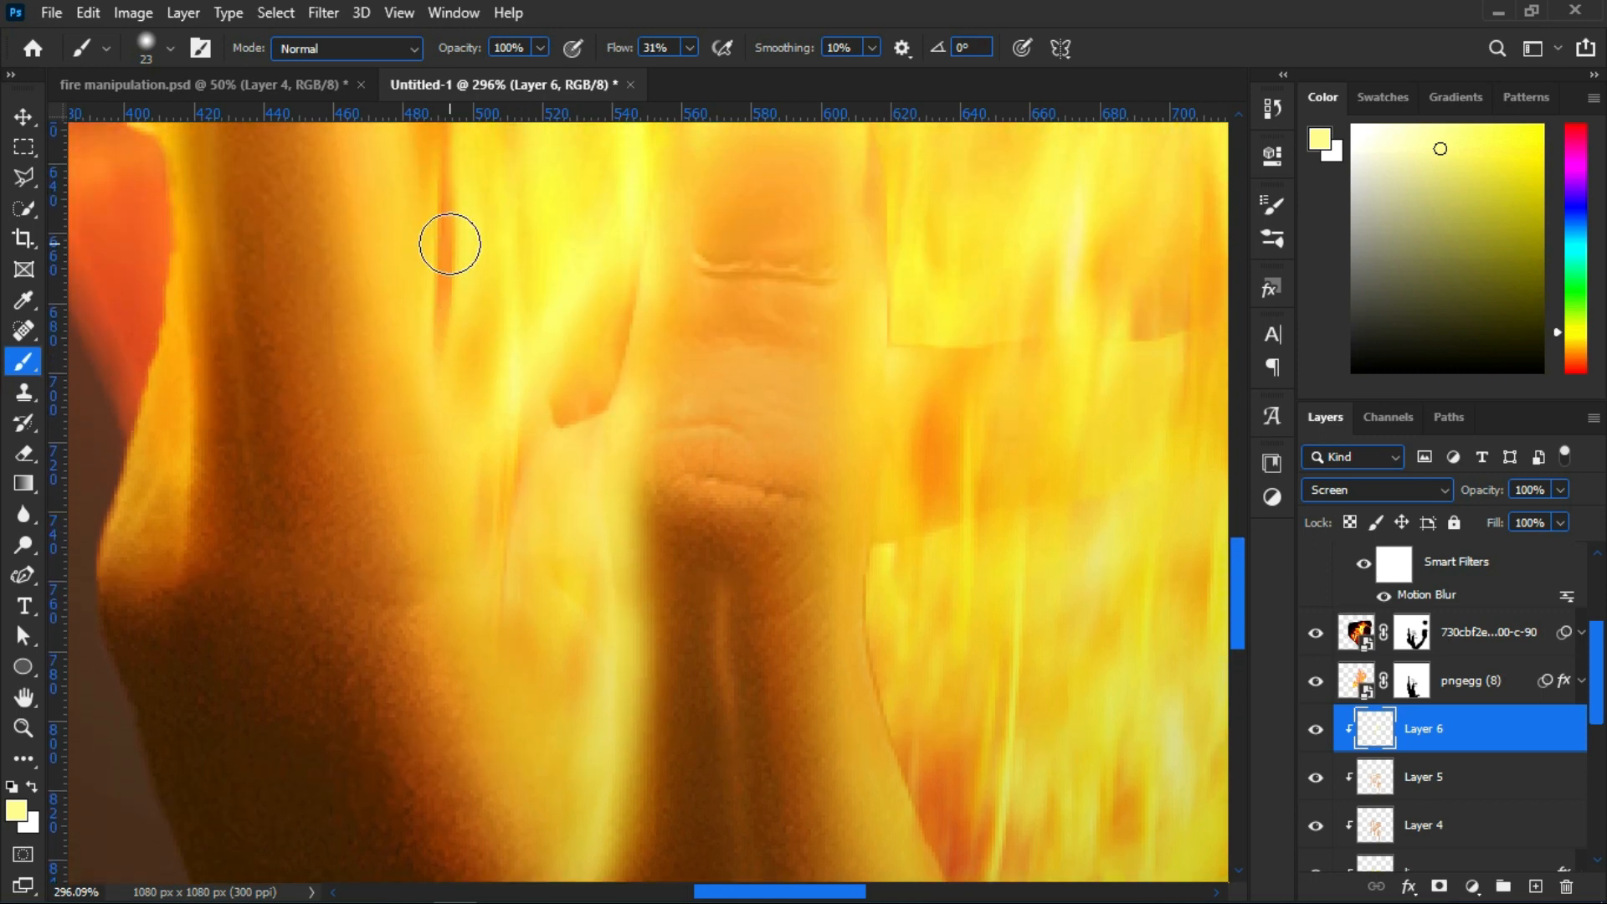
scroll(409, 482, "up", 5)
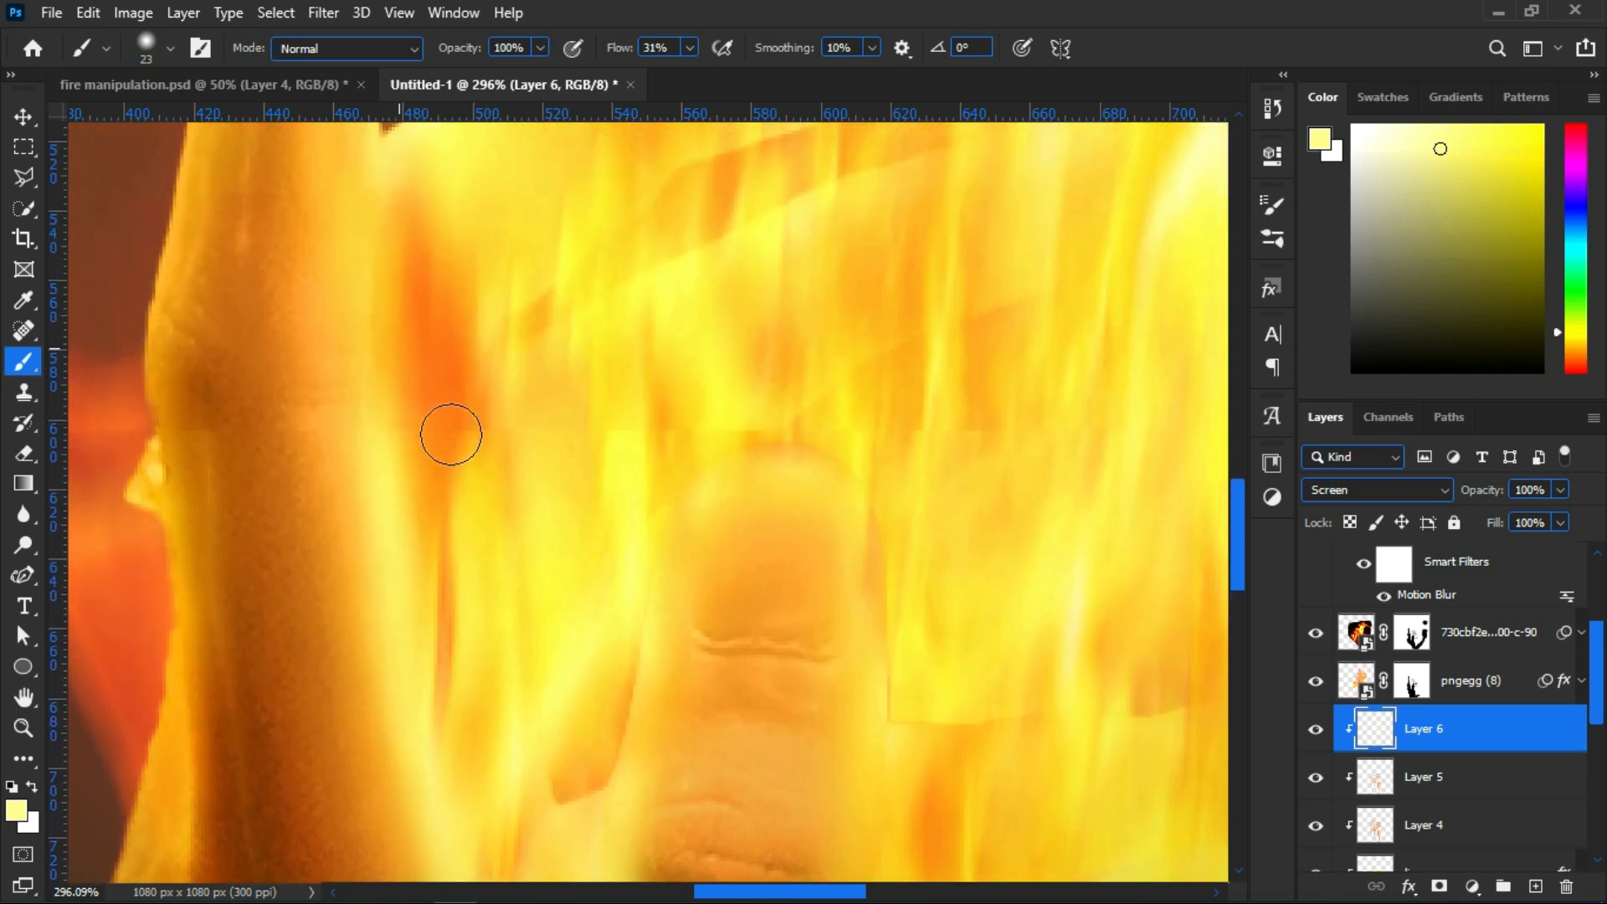
scroll(265, 466, "down", 4)
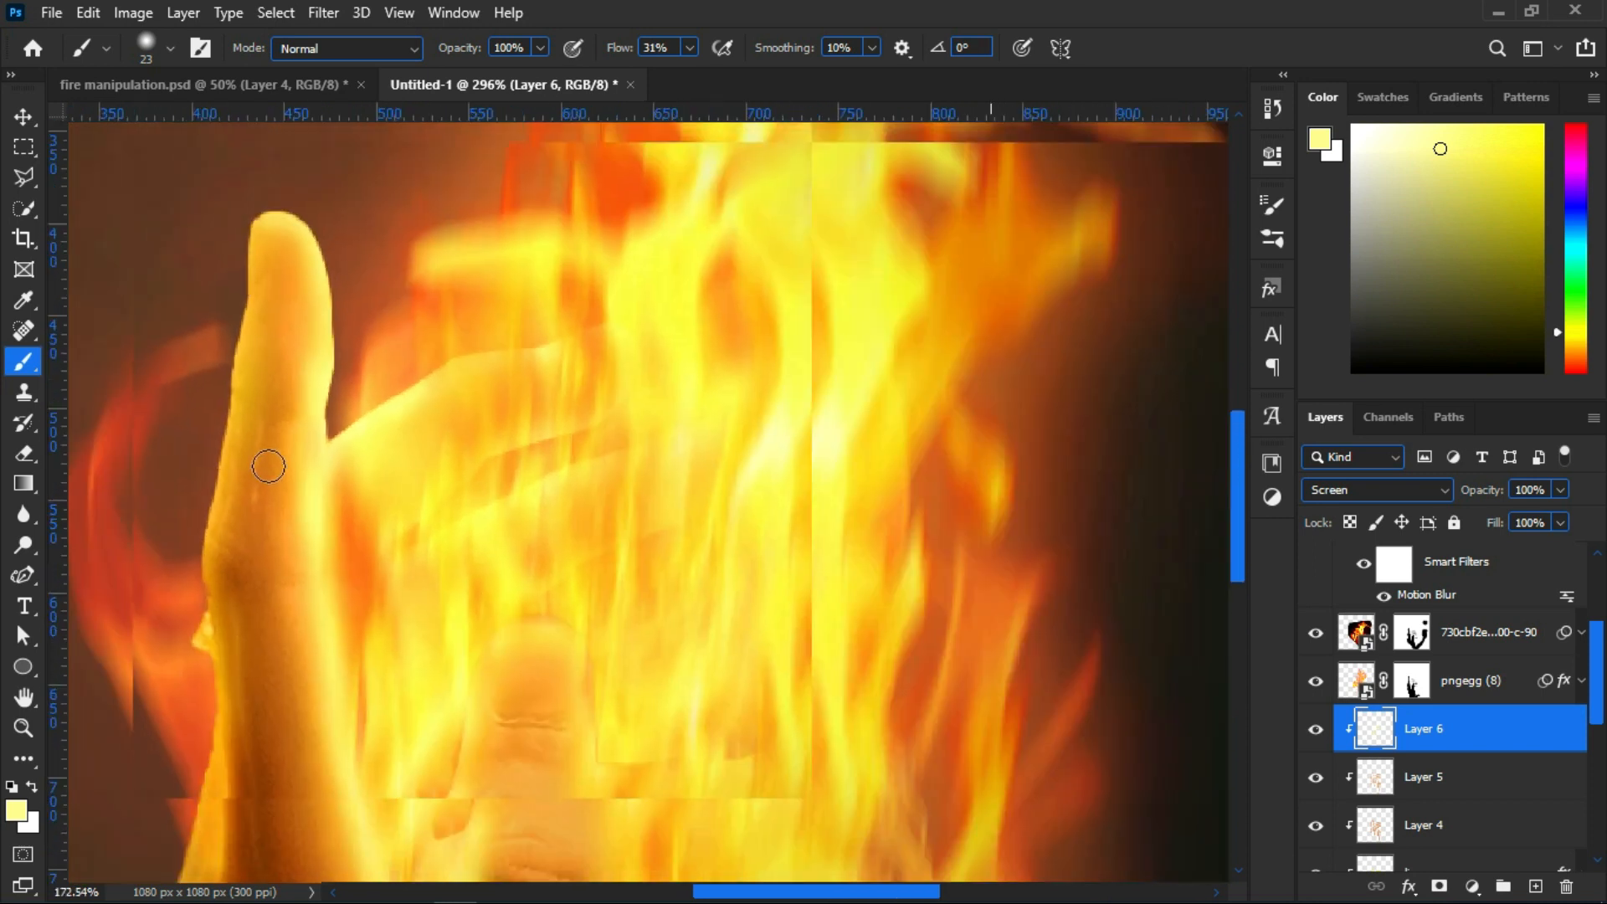
Paint pale yellow rim light down the hand's outer edge on Layer 6 with a 40 px brush, and undo the last stroke
left_click_drag(243, 190, 199, 460)
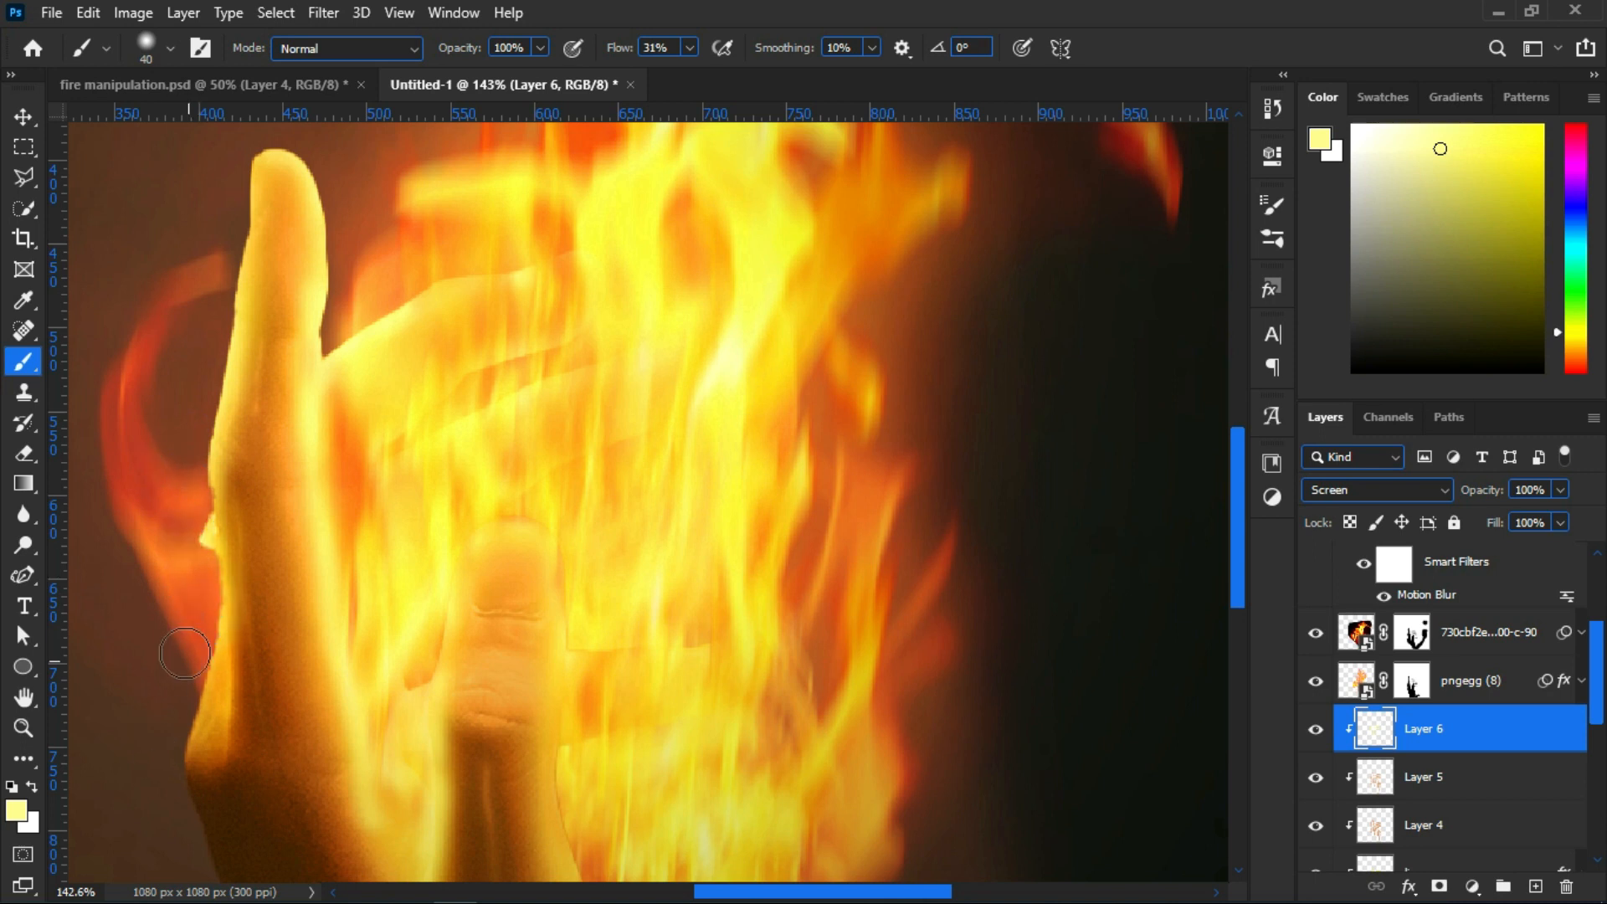
scroll(185, 653, "down", 2)
left_click_drag(216, 533, 186, 597)
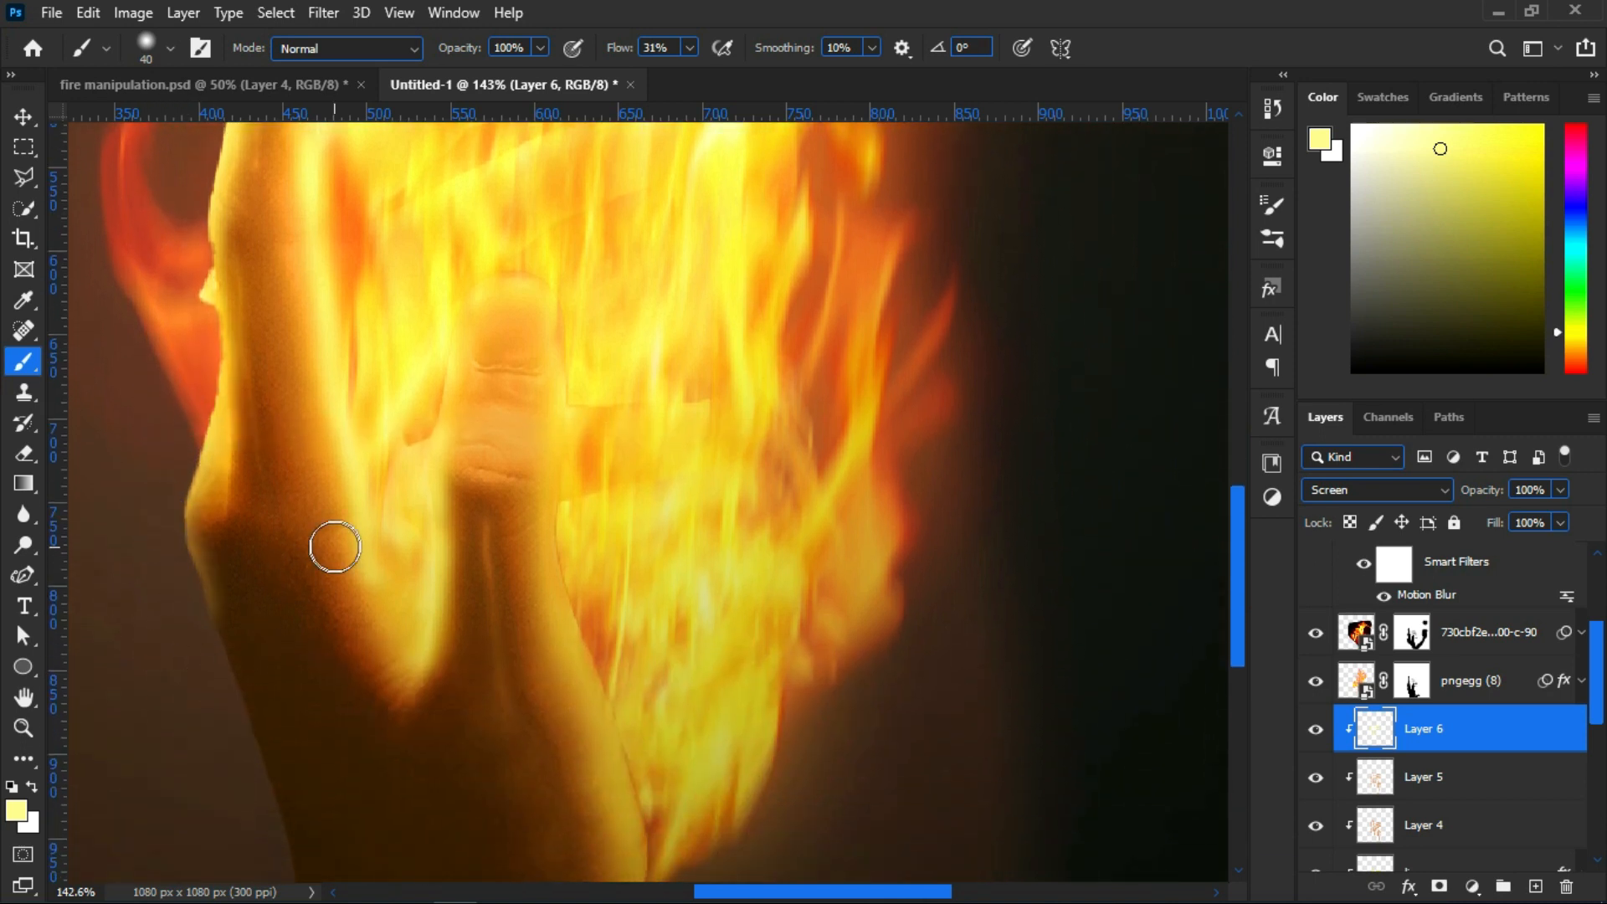
scroll(334, 546, "down", 3)
mouse_move(324, 491)
left_mouse_down()
mouse_move(357, 610)
mouse_move(320, 541)
mouse_move(364, 636)
mouse_move(370, 623)
mouse_move(350, 598)
mouse_move(387, 703)
mouse_move(351, 611)
mouse_move(369, 725)
left_mouse_up()
key("ctrl+z")
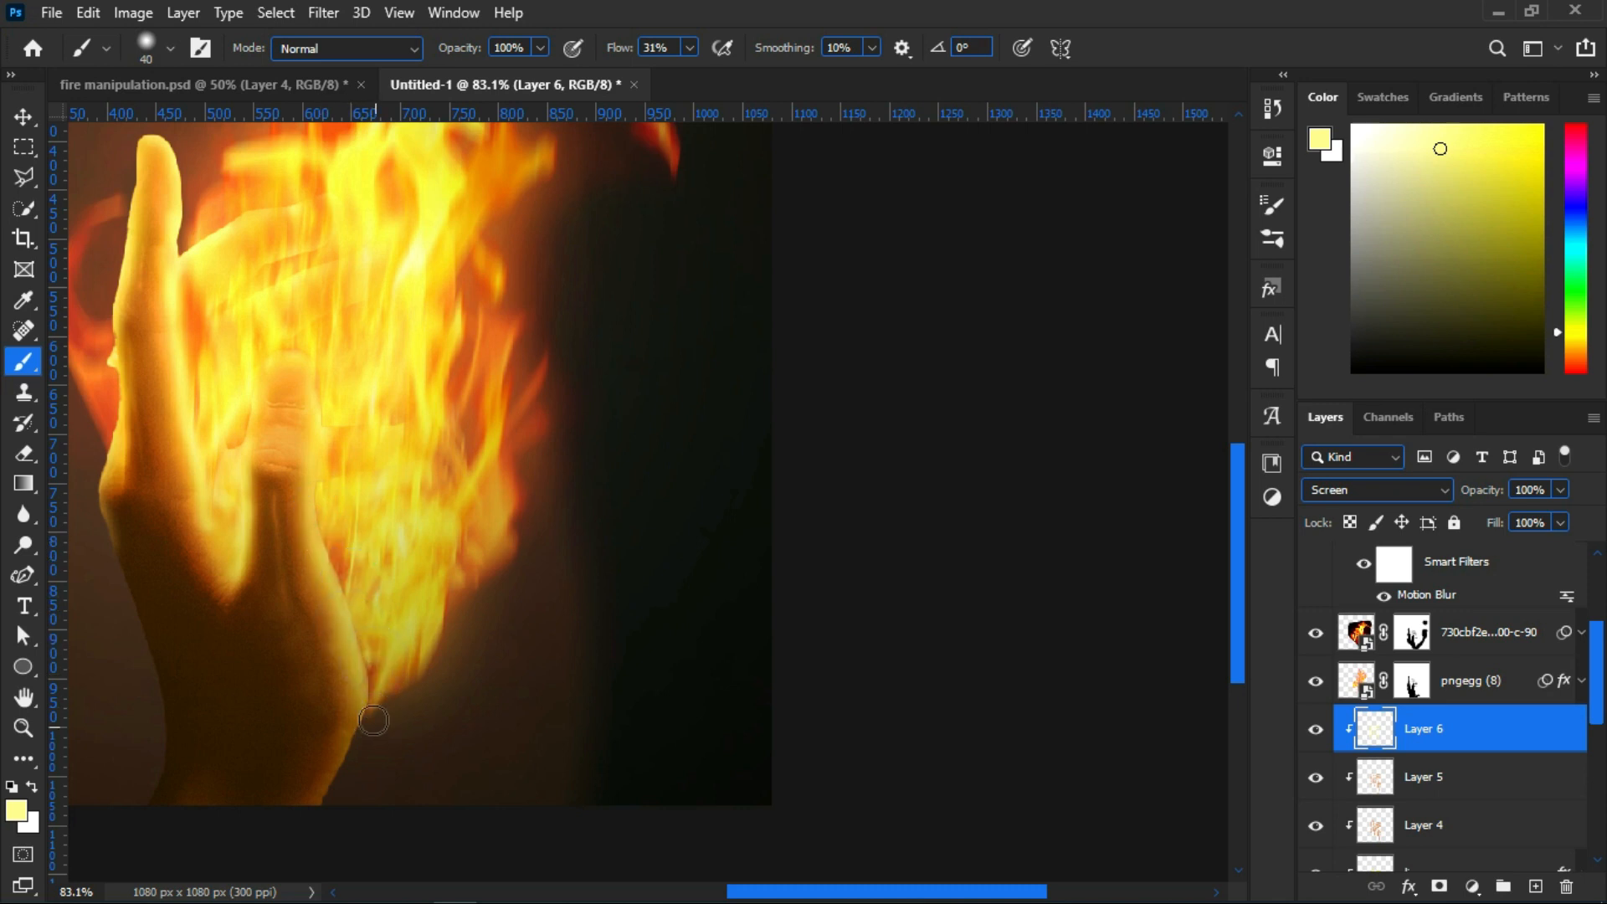
Lower Layer 6's opacity to 64% and compare the hand with and without its painted light
scroll(295, 405, "up", 1)
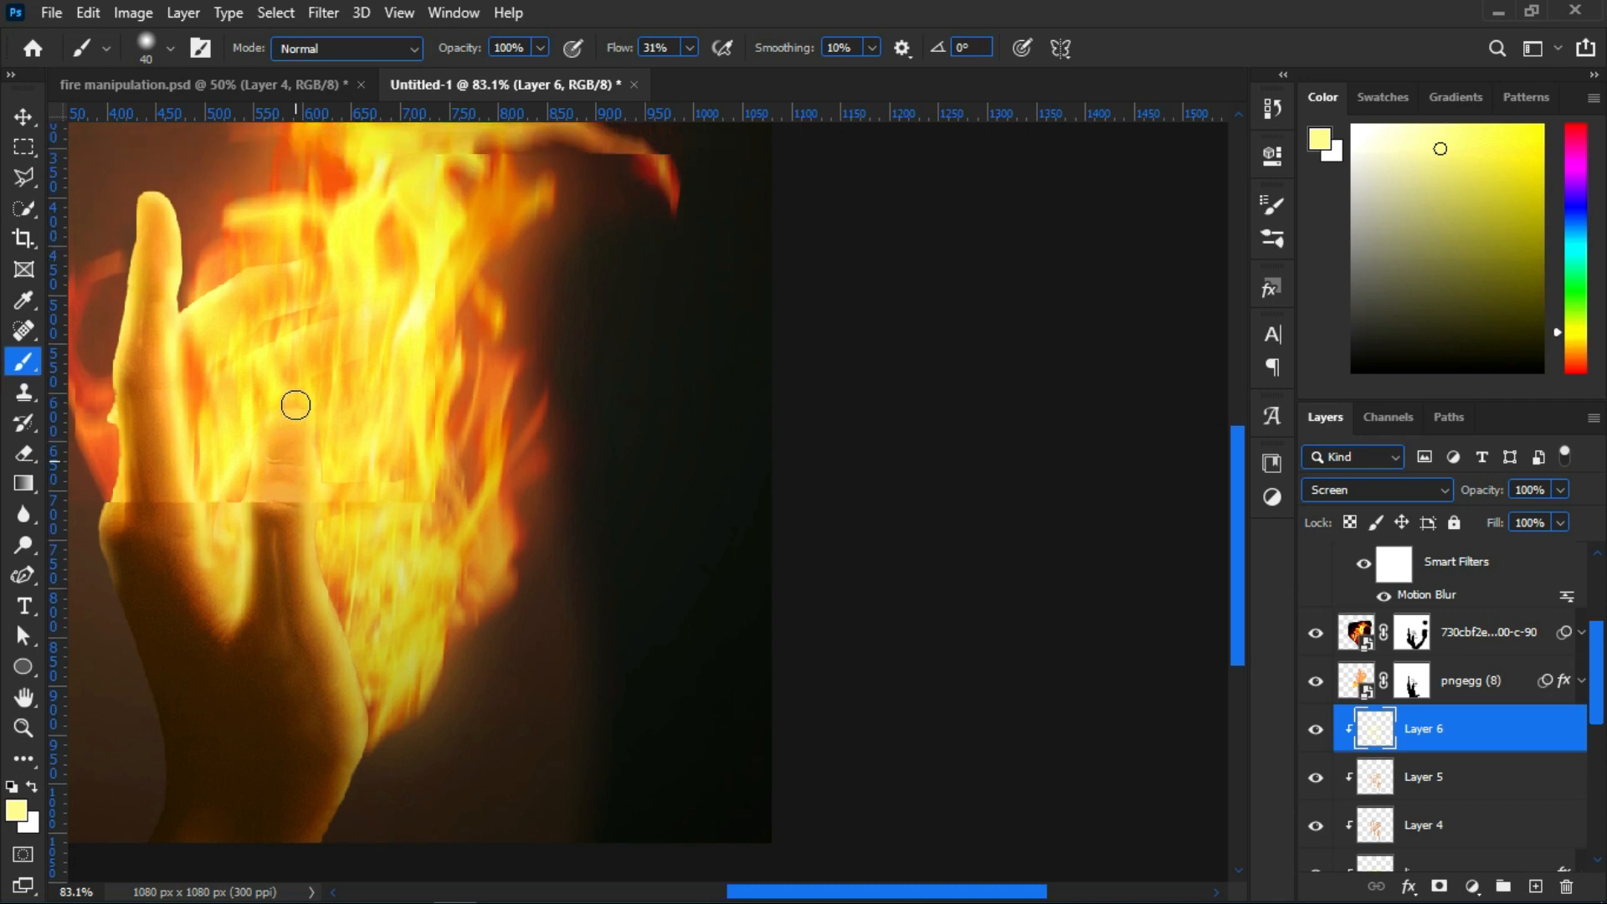
scroll(289, 586, "up", 3)
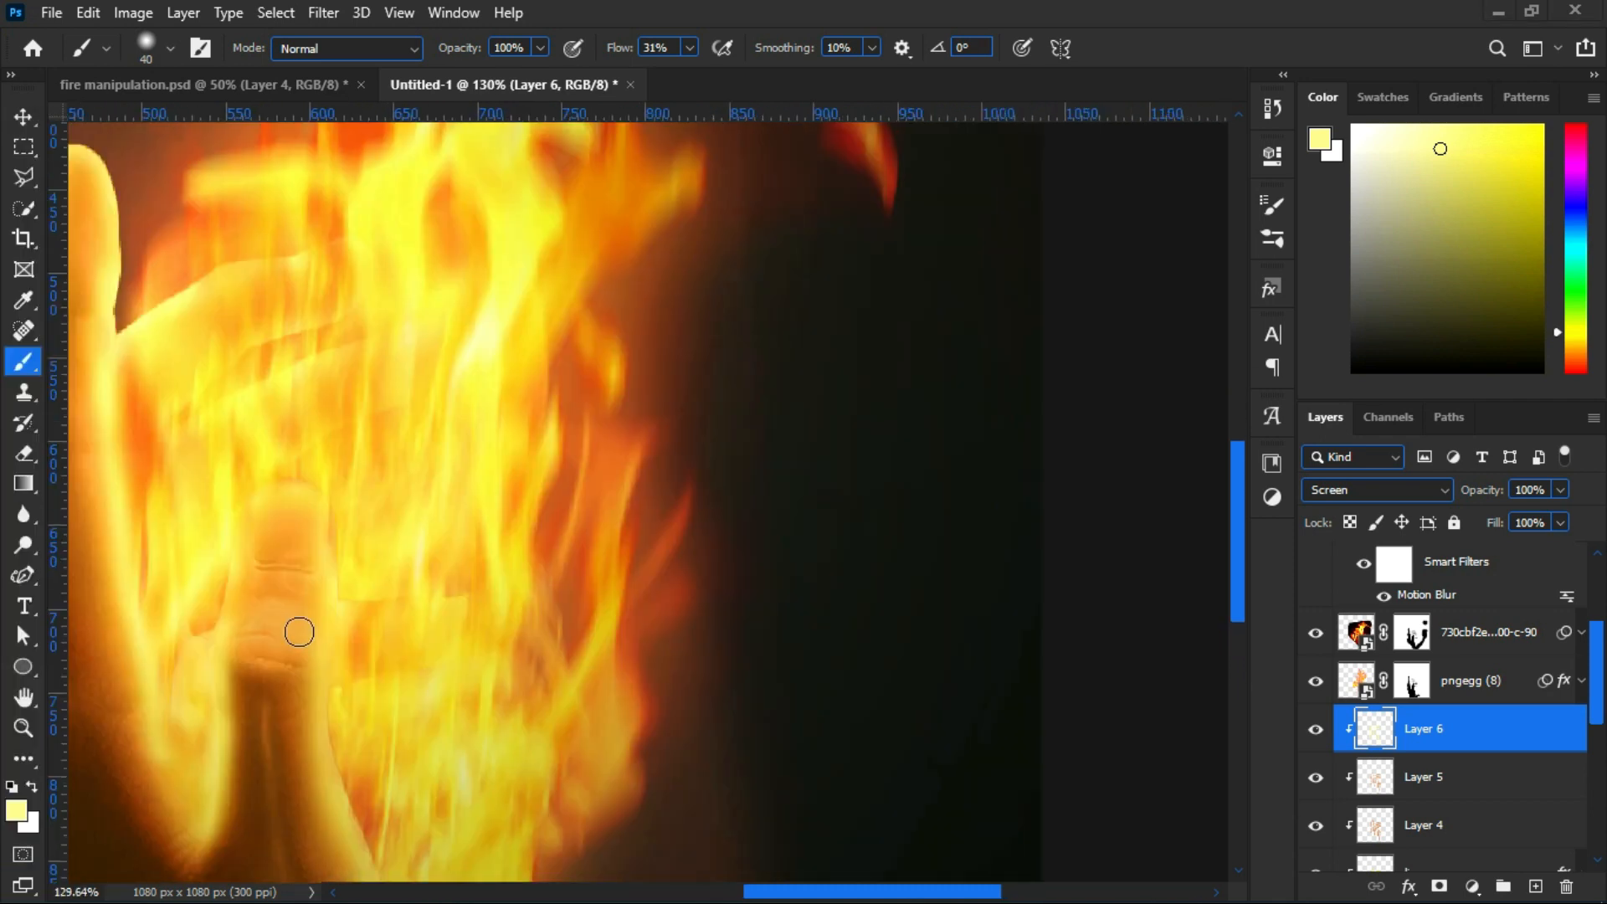
scroll(299, 632, "up", 2)
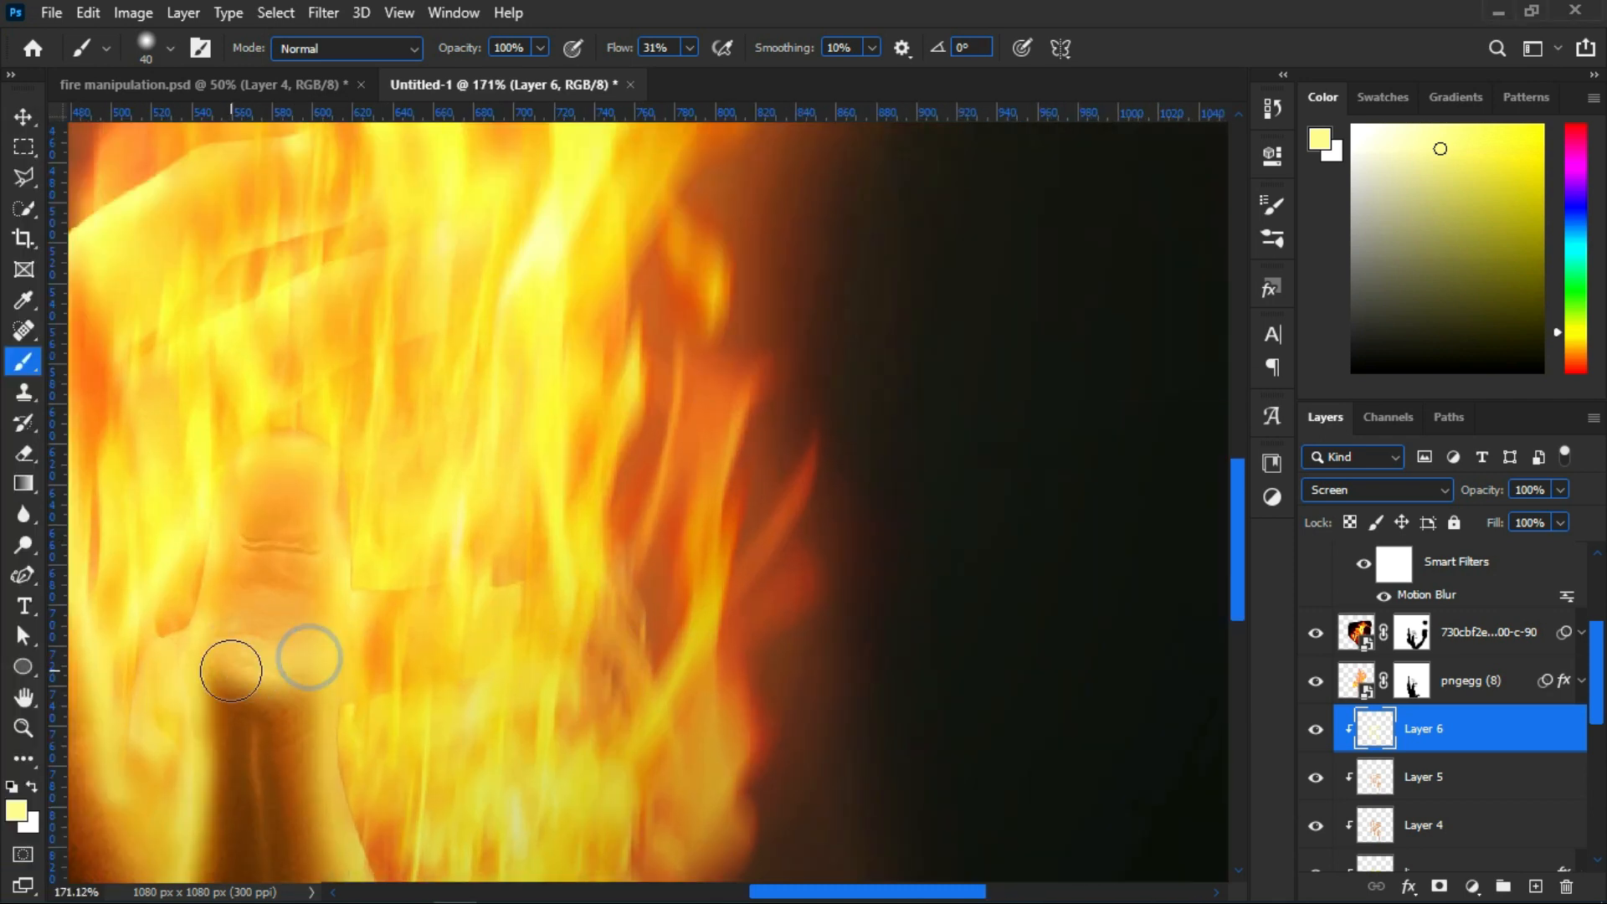
scroll(351, 650, "down", 9)
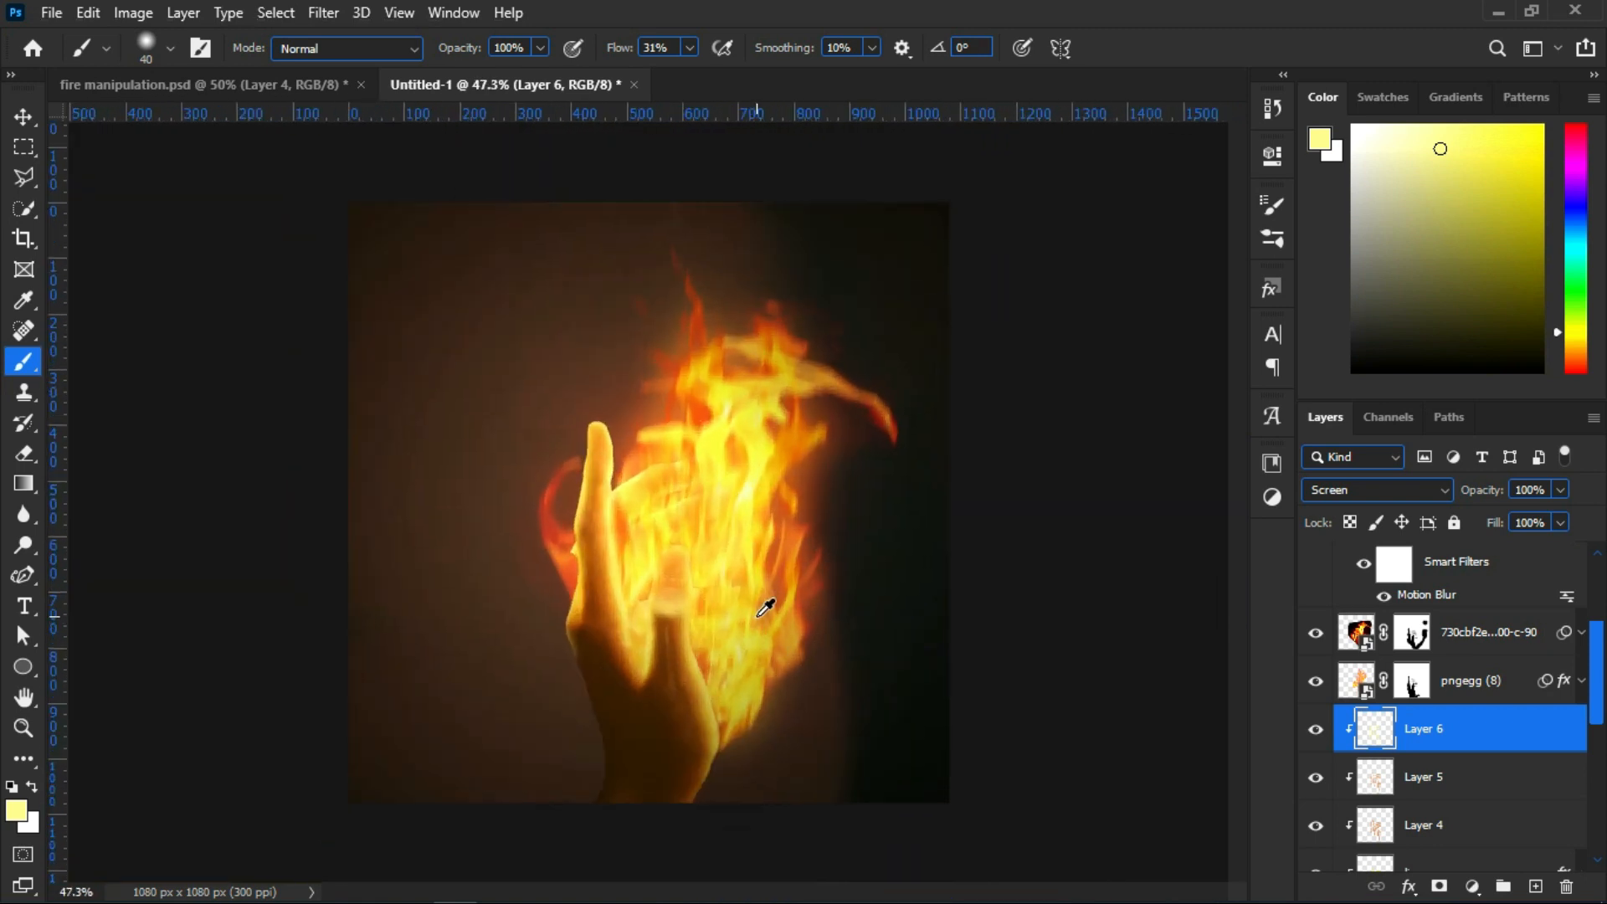
scroll(765, 609, "up", 2)
left_click_drag(1560, 490, 1524, 519)
left_click(1318, 730)
left_click(1318, 731)
left_click(1318, 731)
left_click(1318, 731)
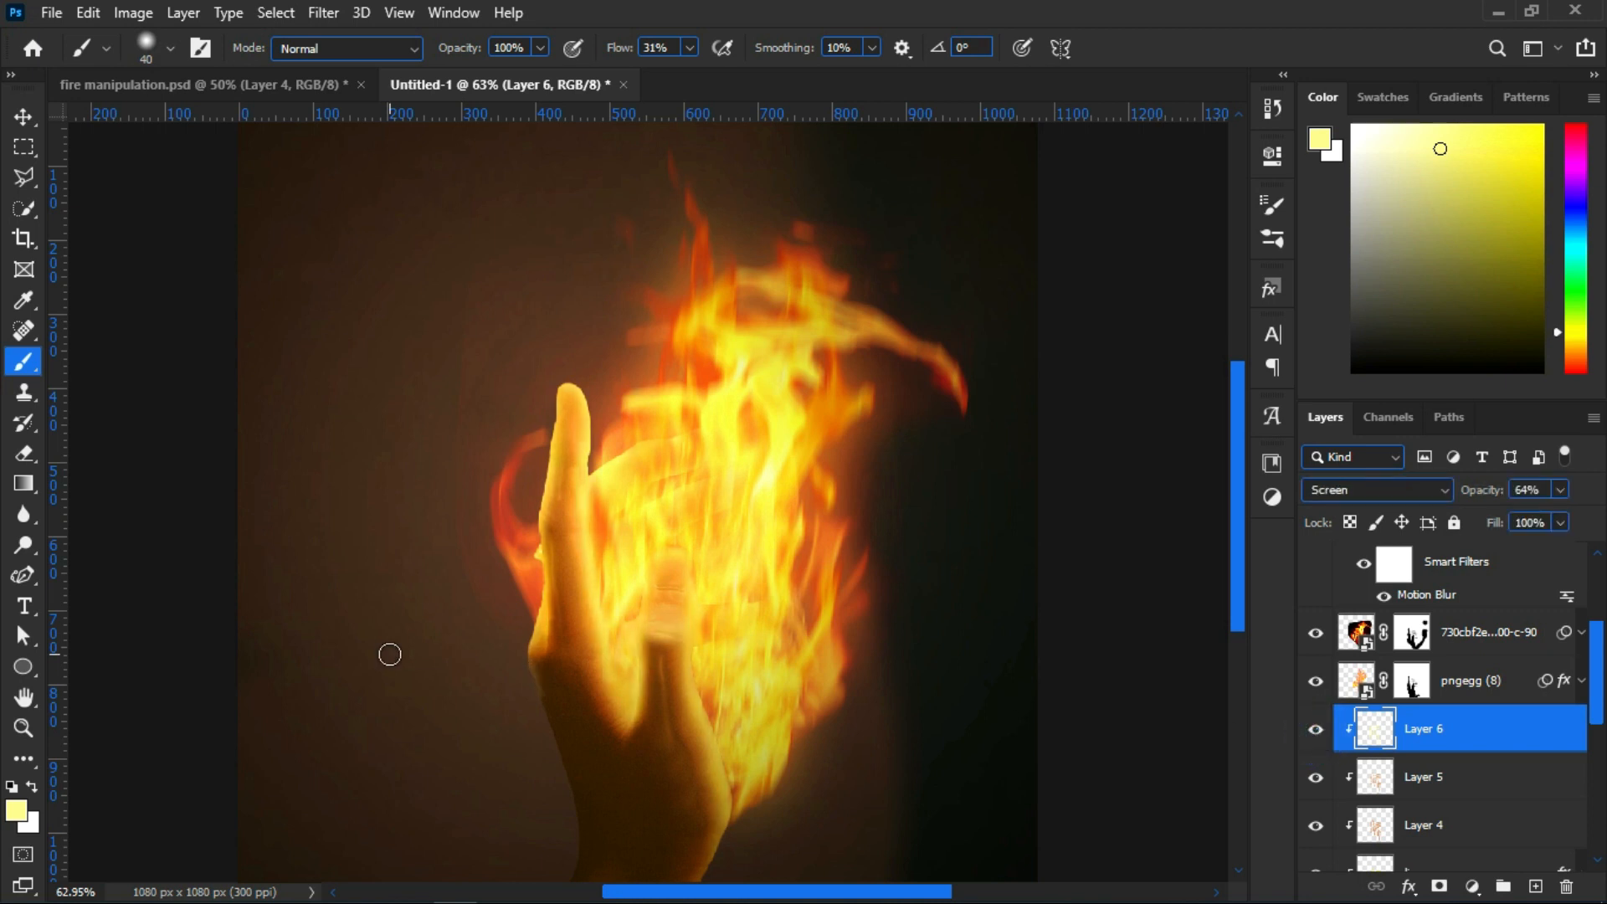
Check the image without Gradient Fill 1, and examine the layer stack of fire manipulation.psd for reference
scroll(390, 654, "down", 2)
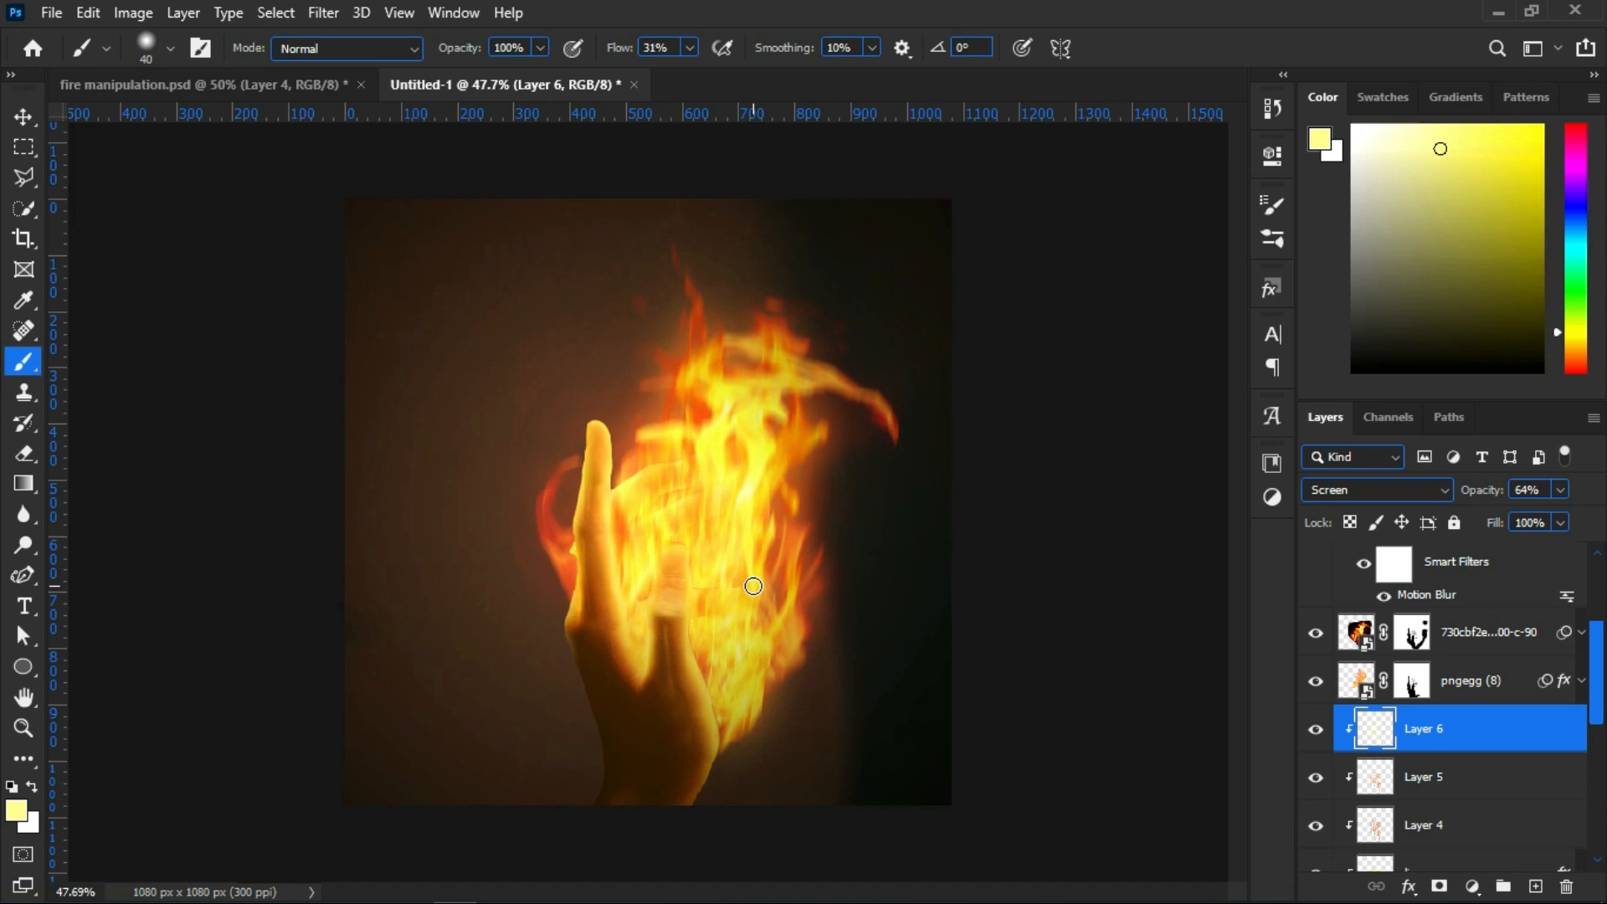
scroll(1321, 710, "up", 4)
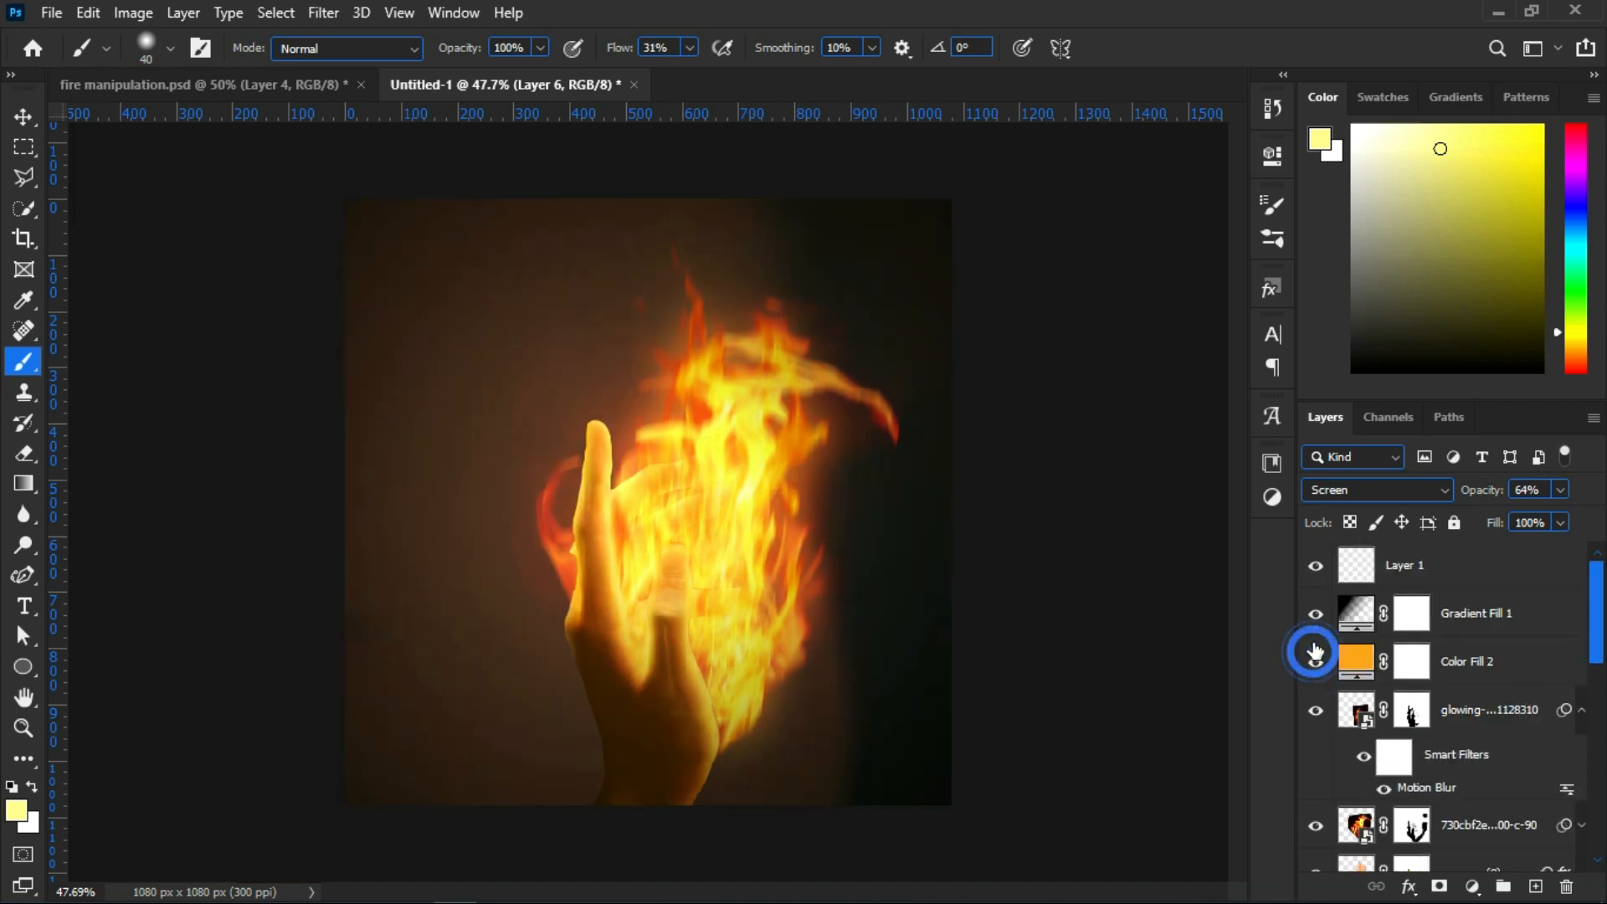
left_click(1315, 614)
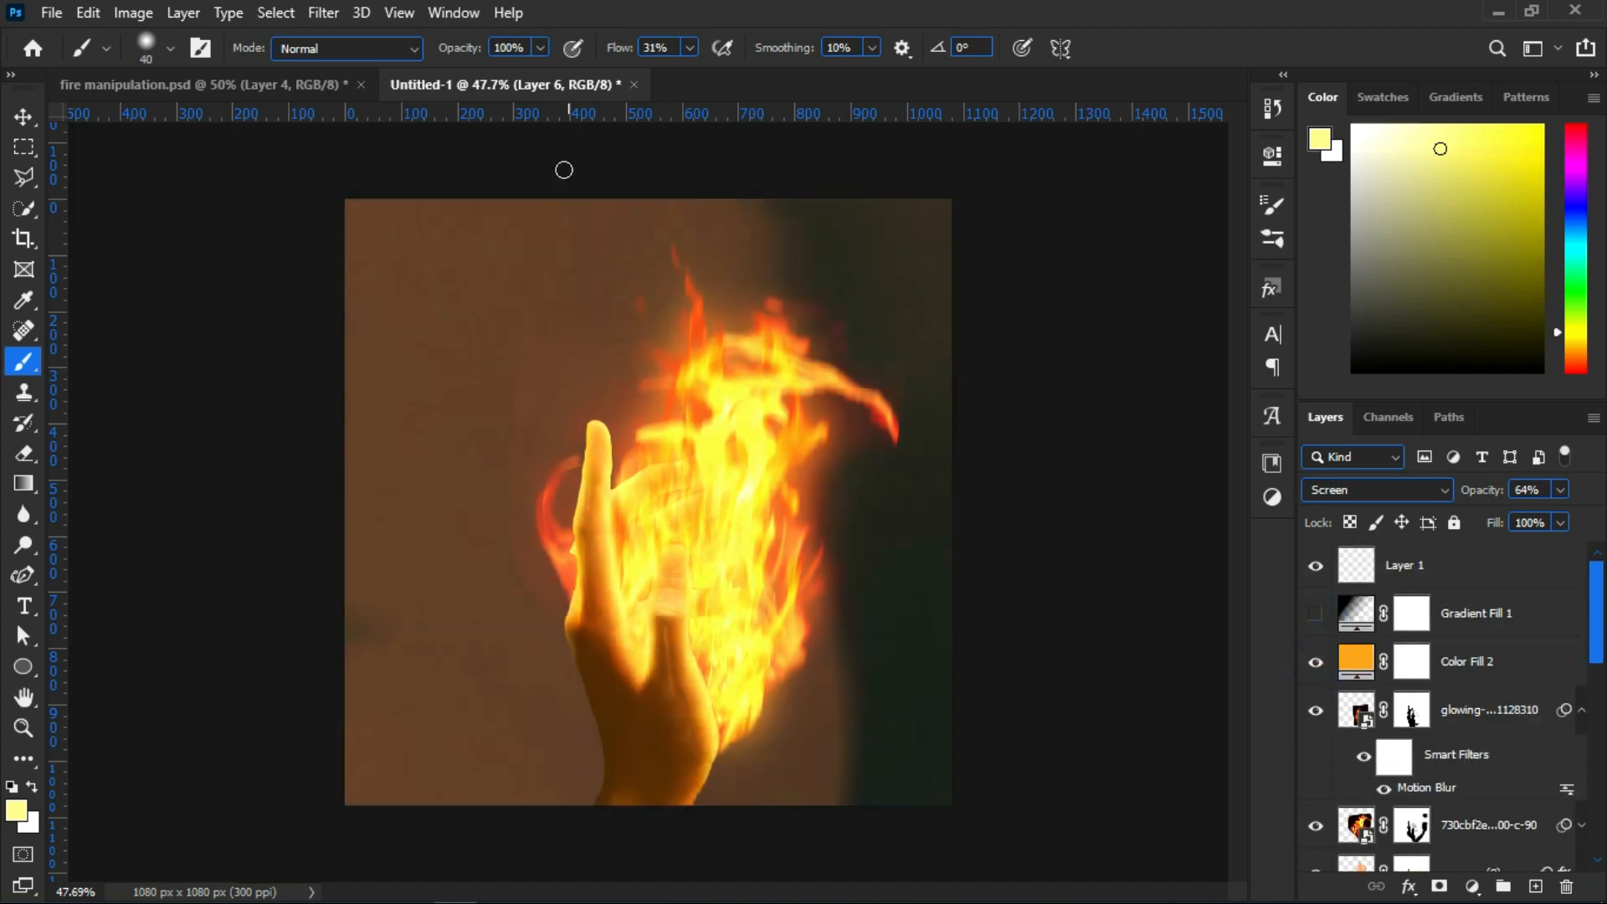
left_click(1314, 610)
left_click(312, 86)
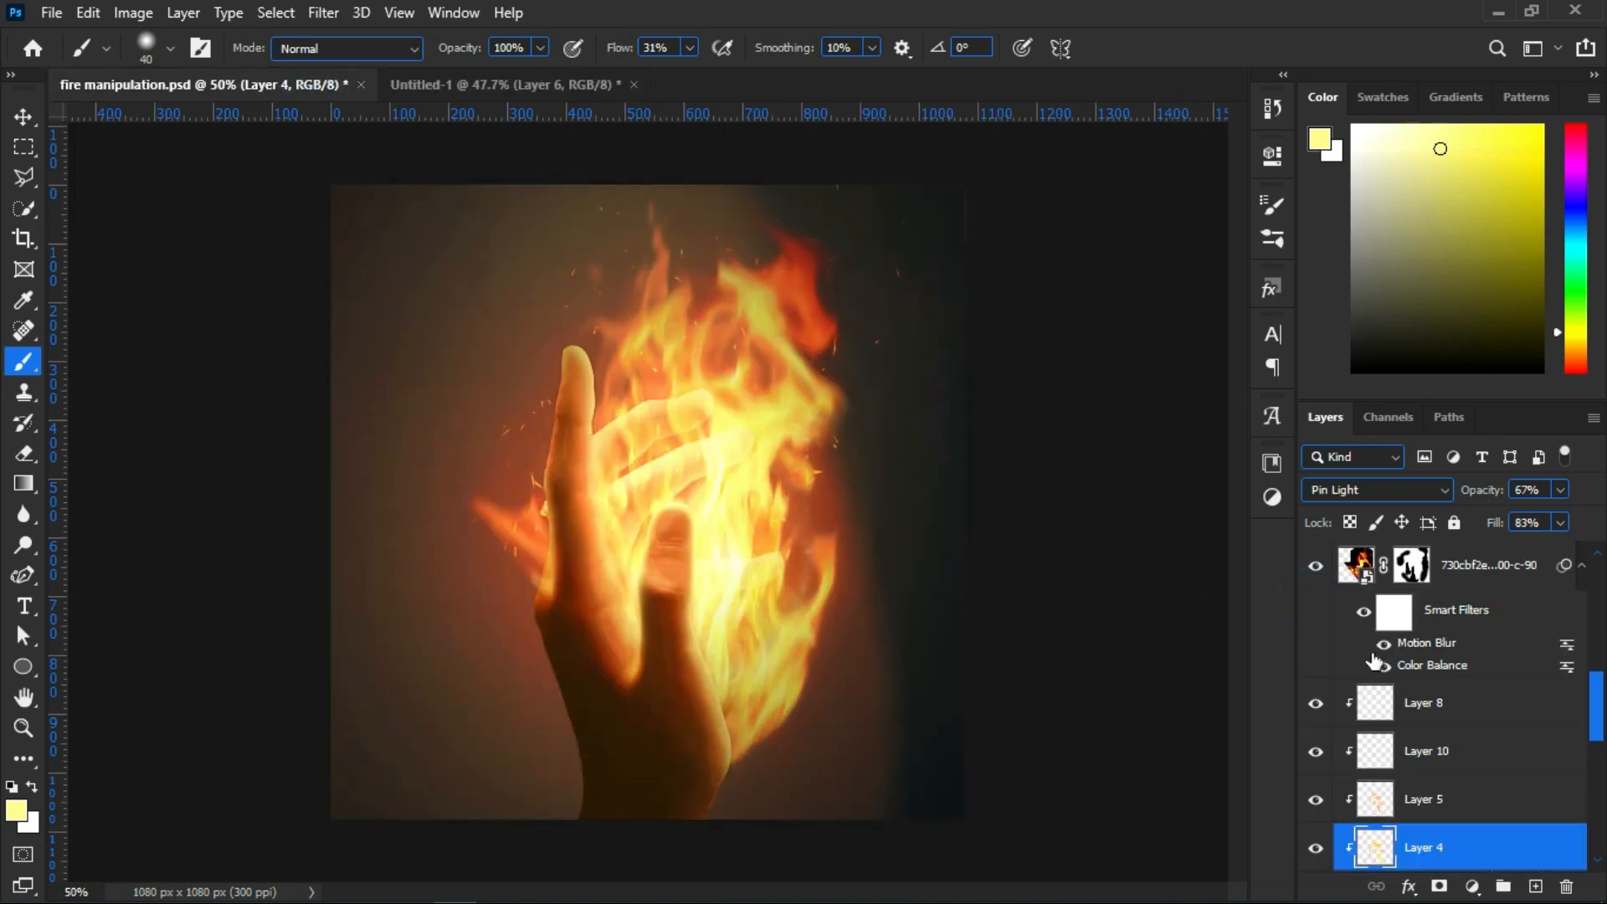
scroll(1375, 661, "down", 6)
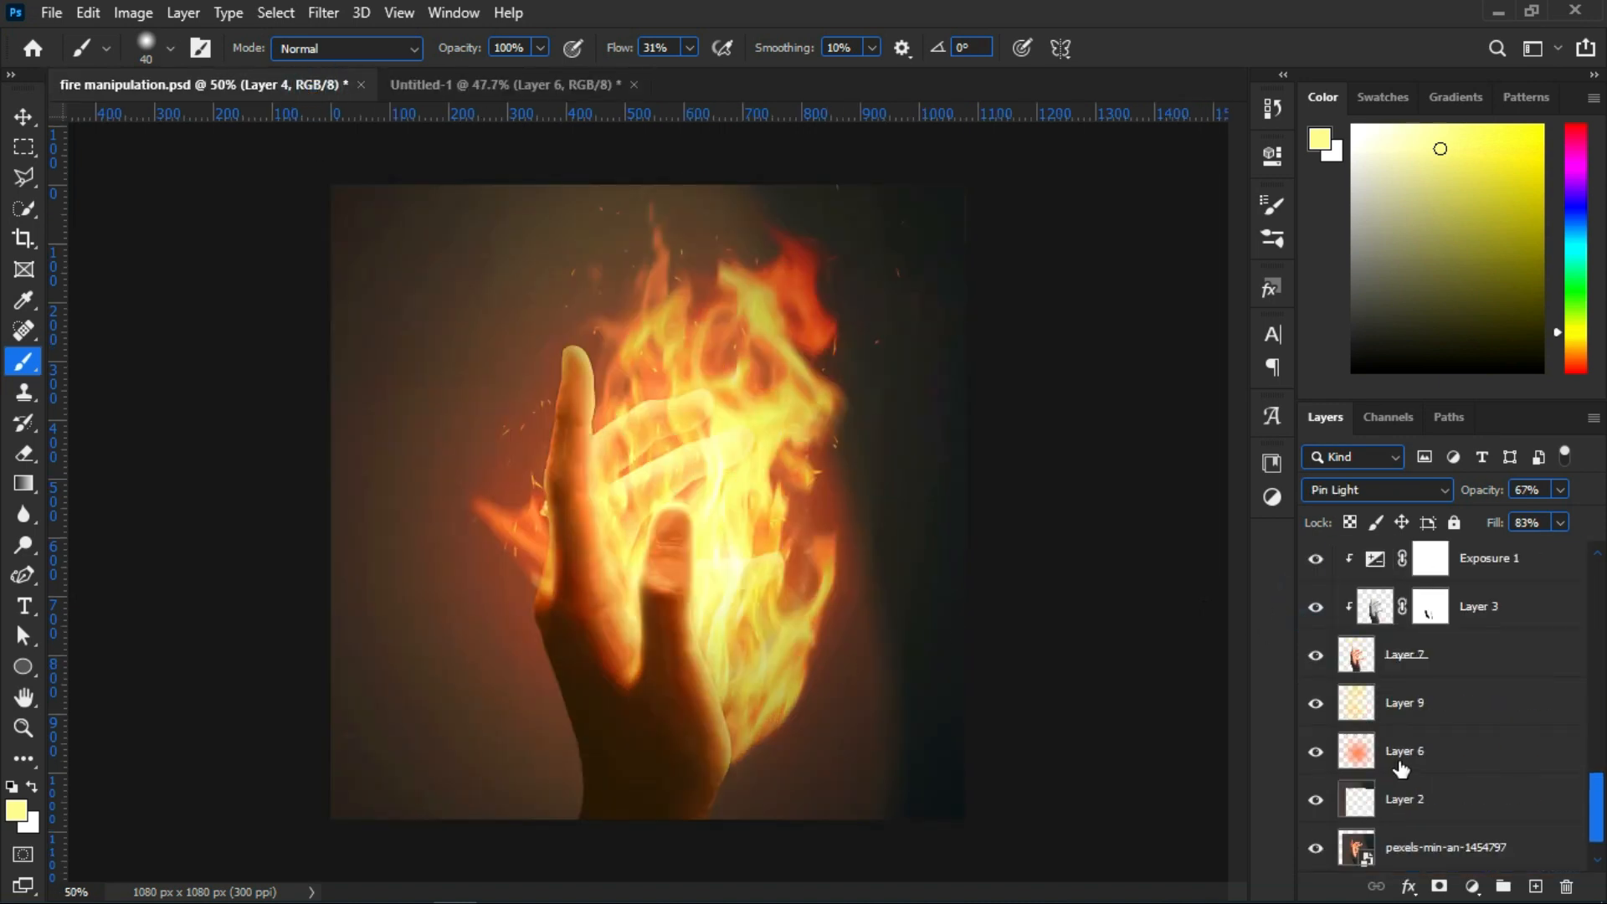
scroll(1402, 769, "up", 8)
scroll(1402, 766, "up", 5)
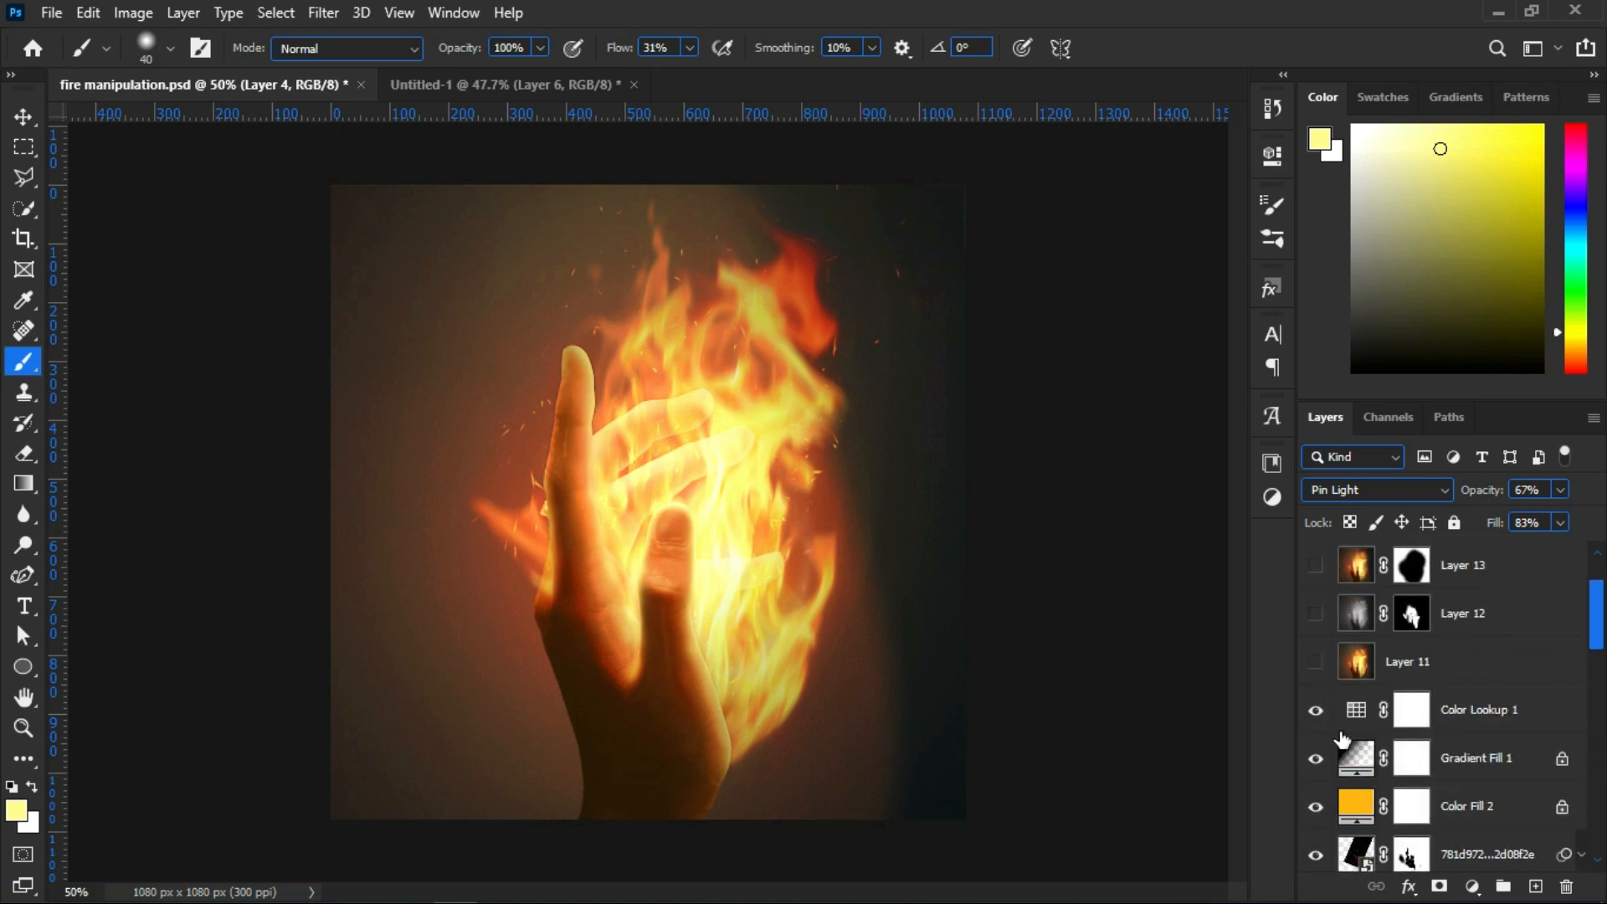
left_click(492, 87)
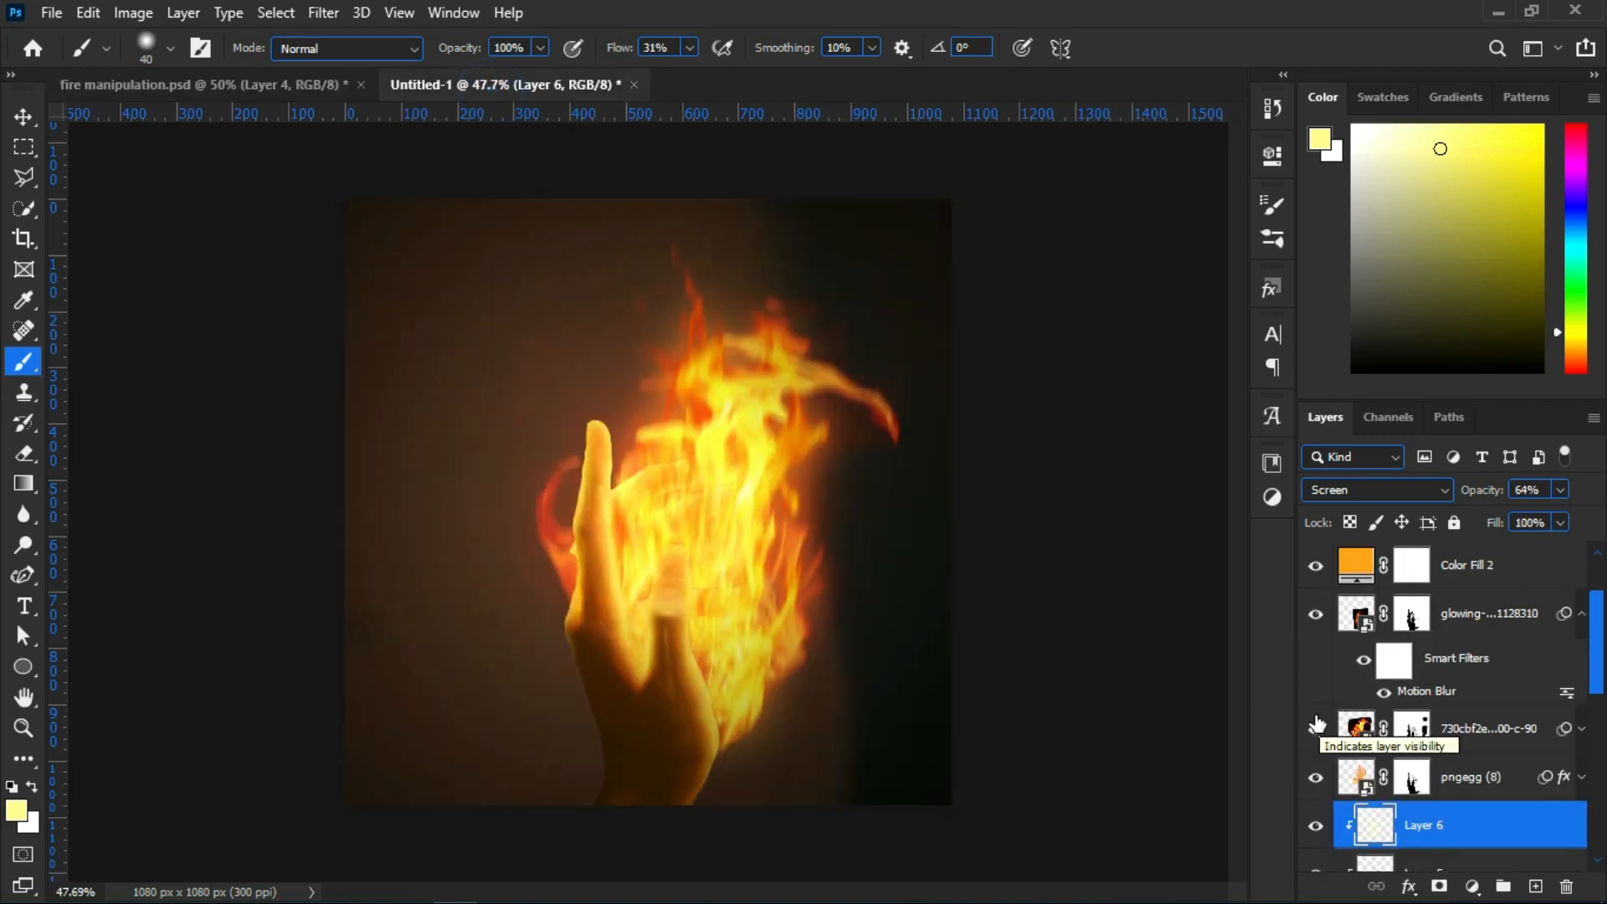
Add a Color Lookup adjustment above Gradient Fill 1 using the 3Strip.look 3DLUT file
scroll(1465, 782, "up", 2)
left_click(1479, 633)
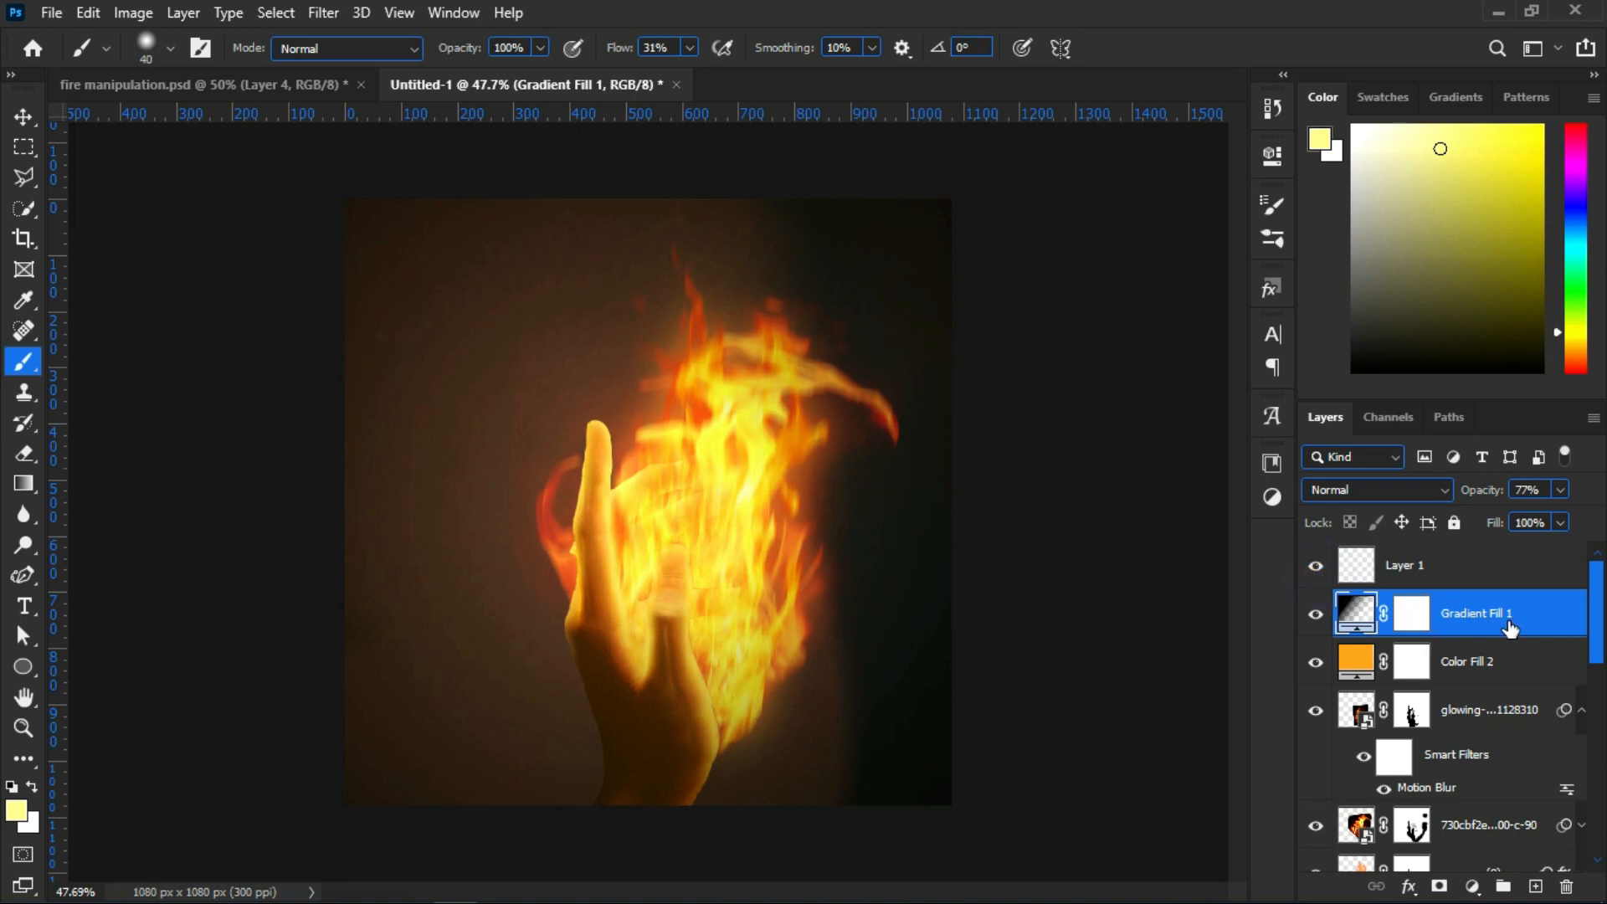
left_click(1272, 497)
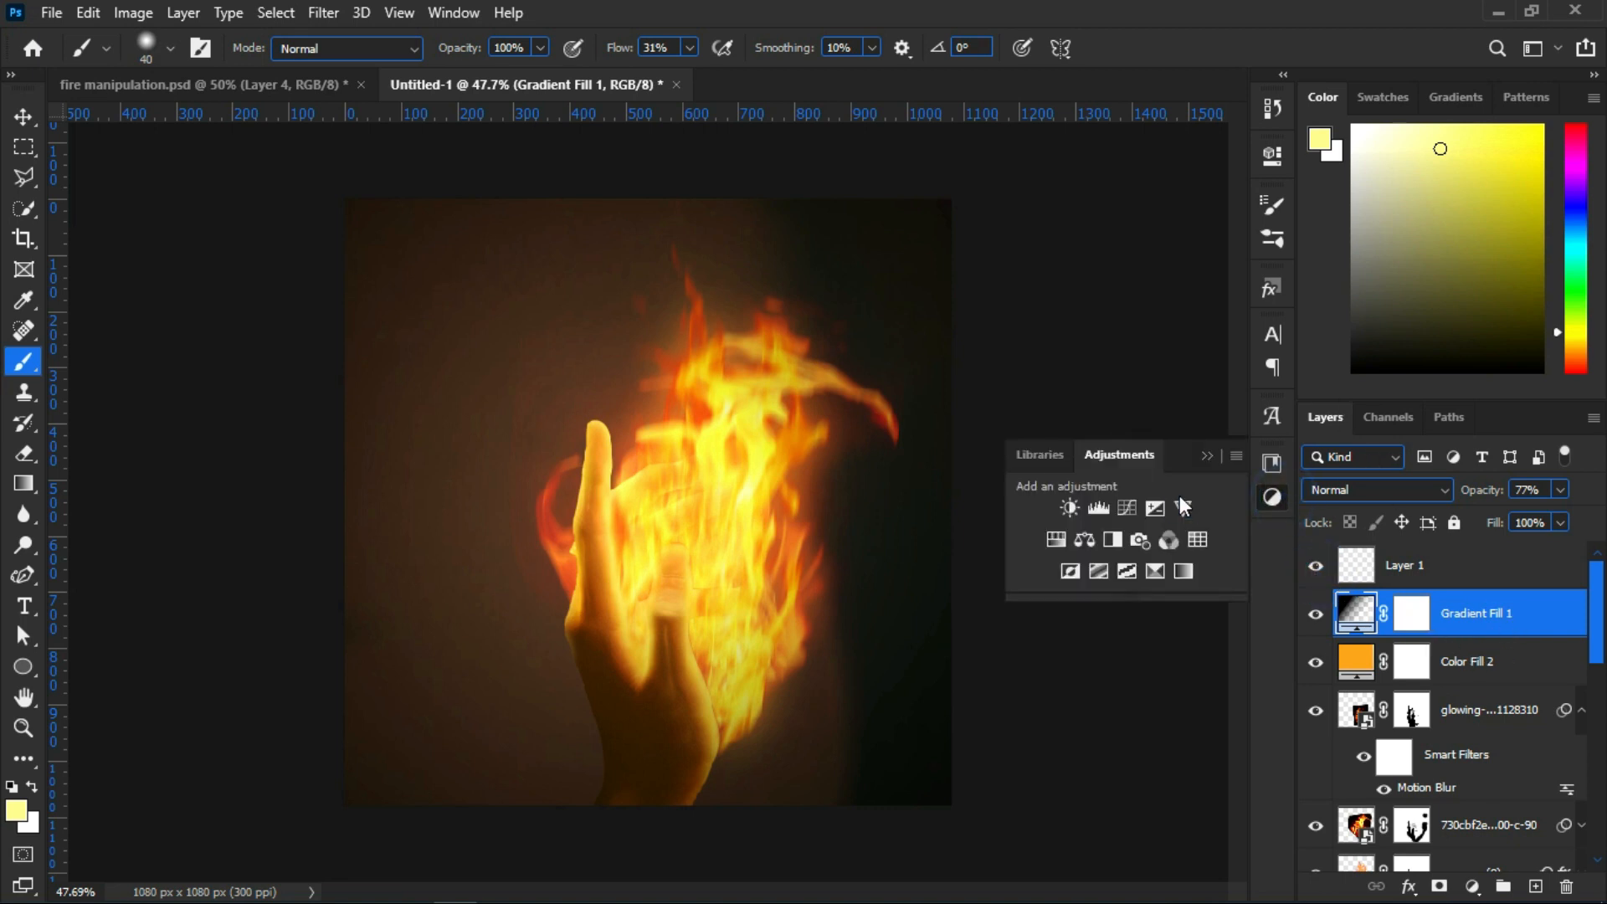
left_click(1196, 540)
left_click(1119, 228)
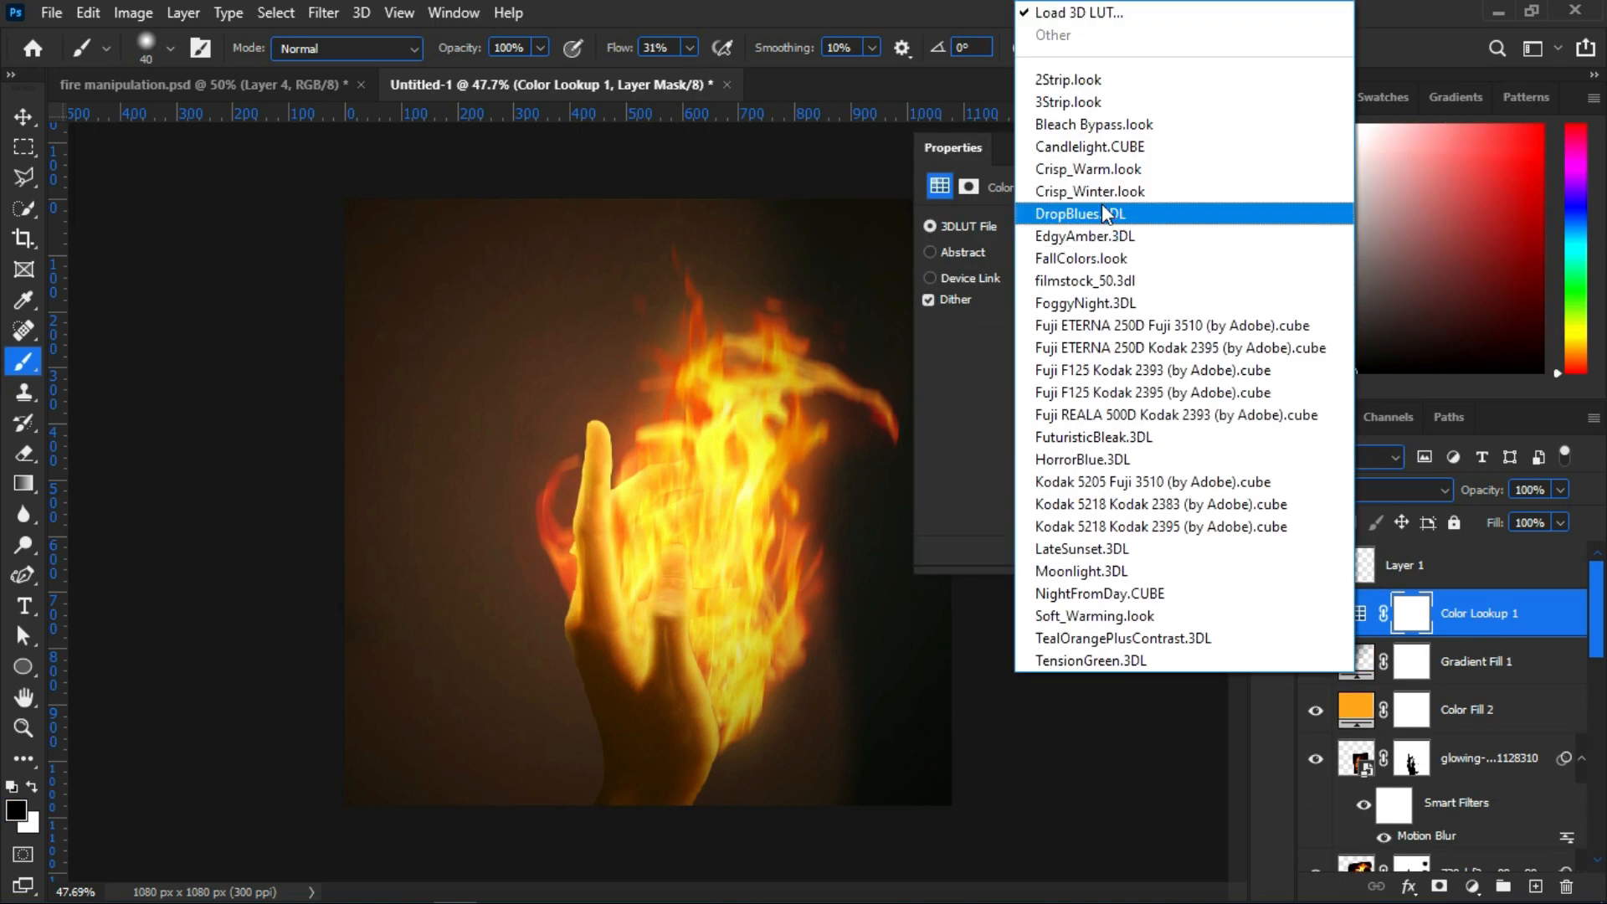
left_click(1080, 101)
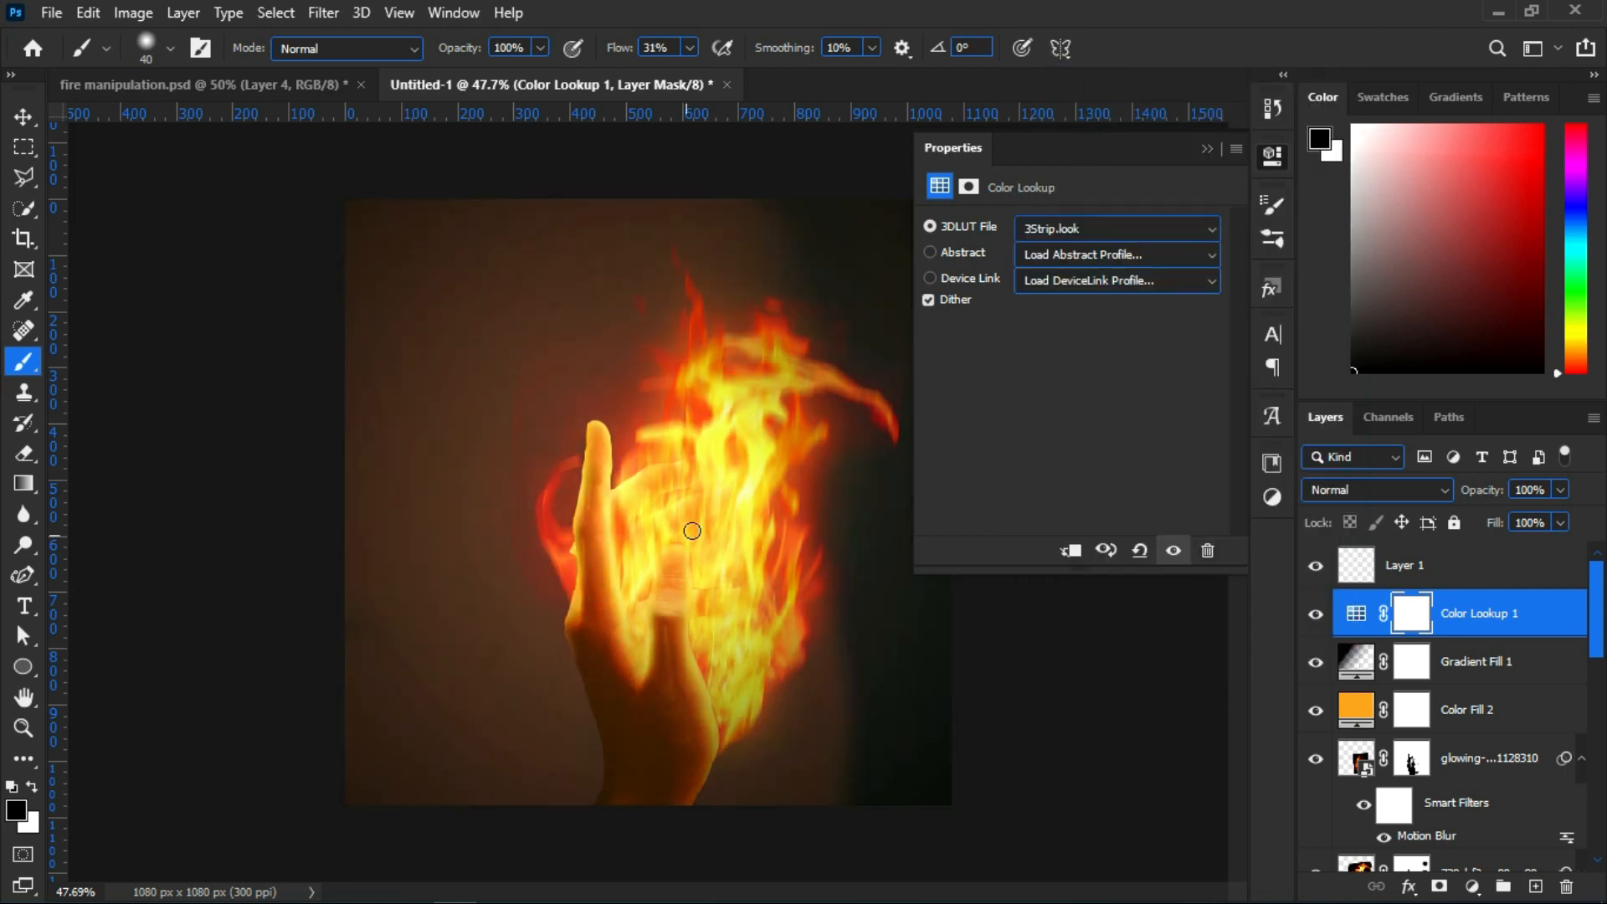
left_click(1207, 148)
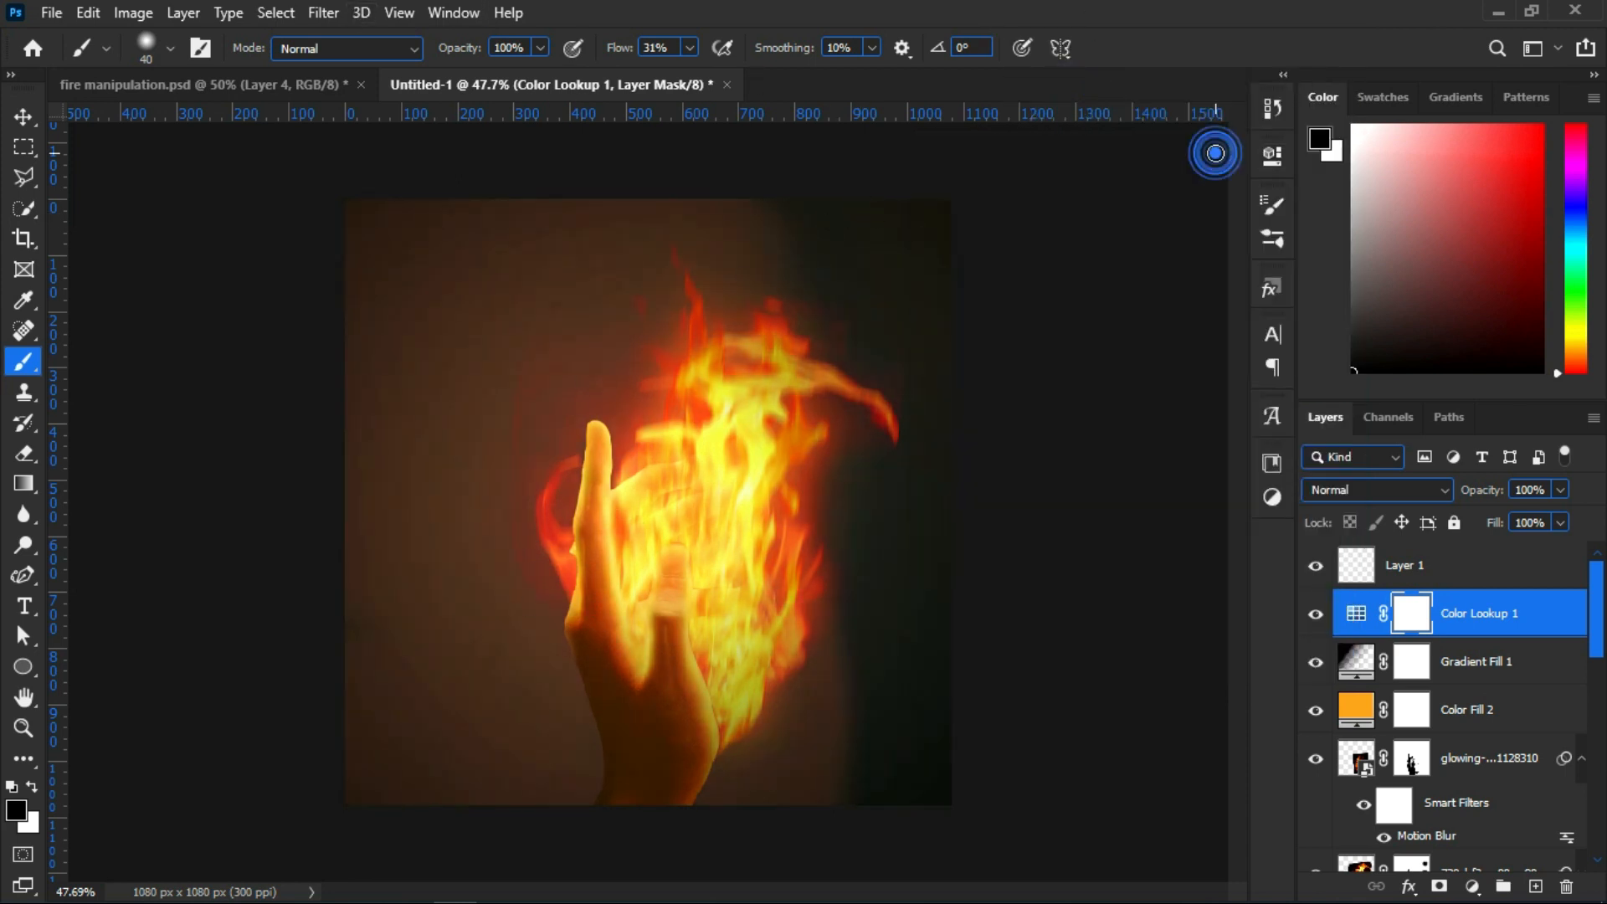
Set the Color Lookup adjustment's opacity to 71%, compare its effect and leave the adjustment hidden
left_click(1559, 491)
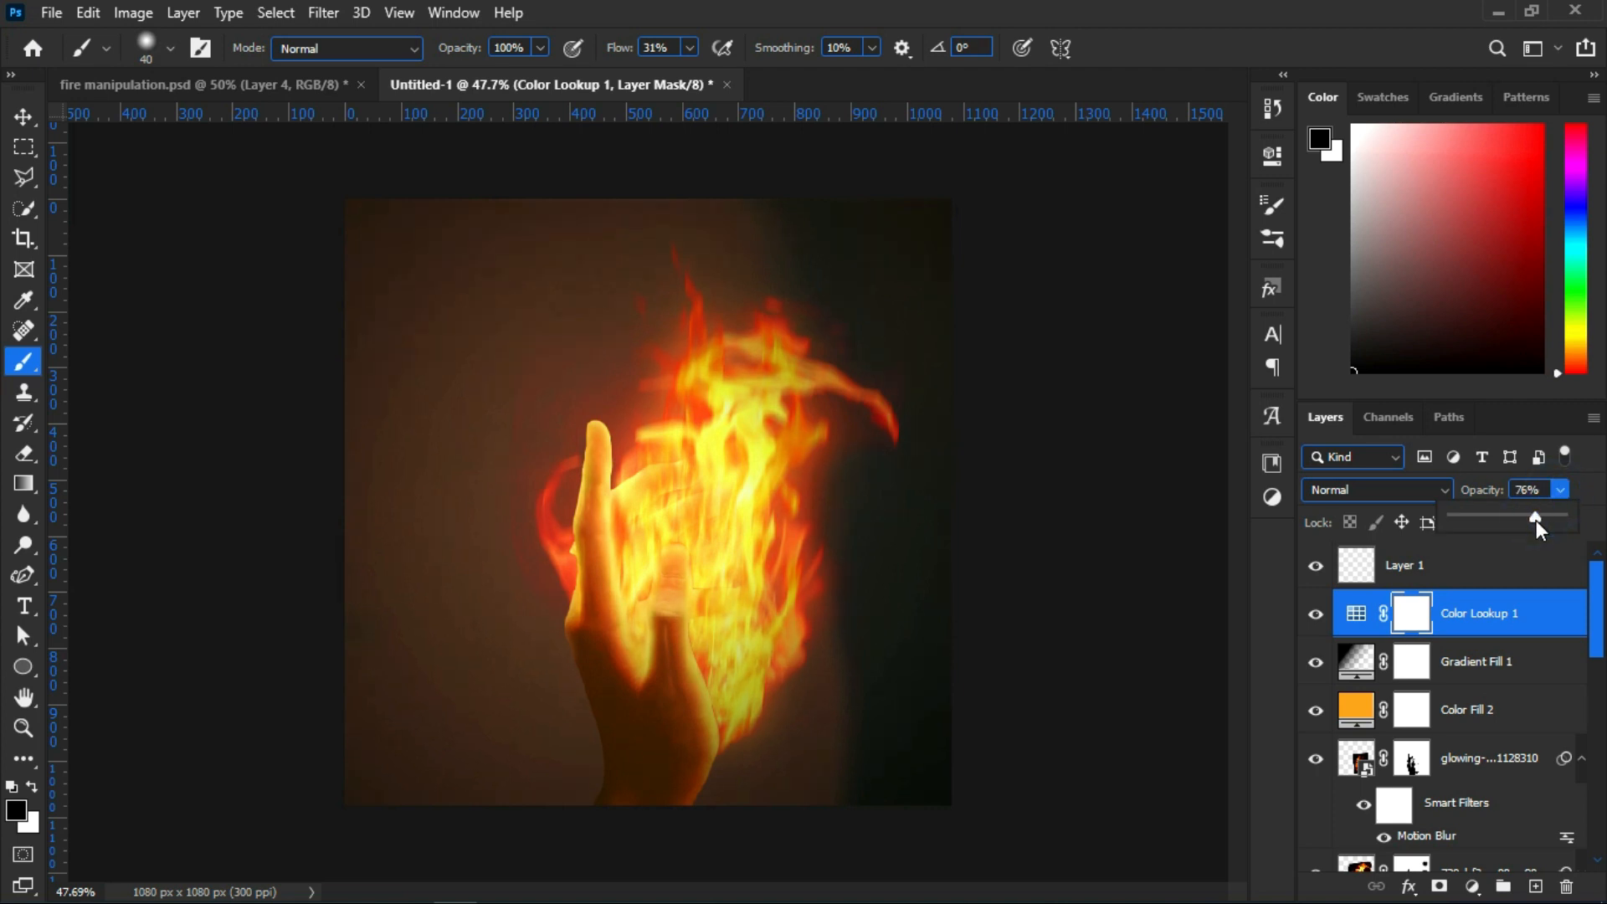
left_click_drag(1523, 520, 1531, 519)
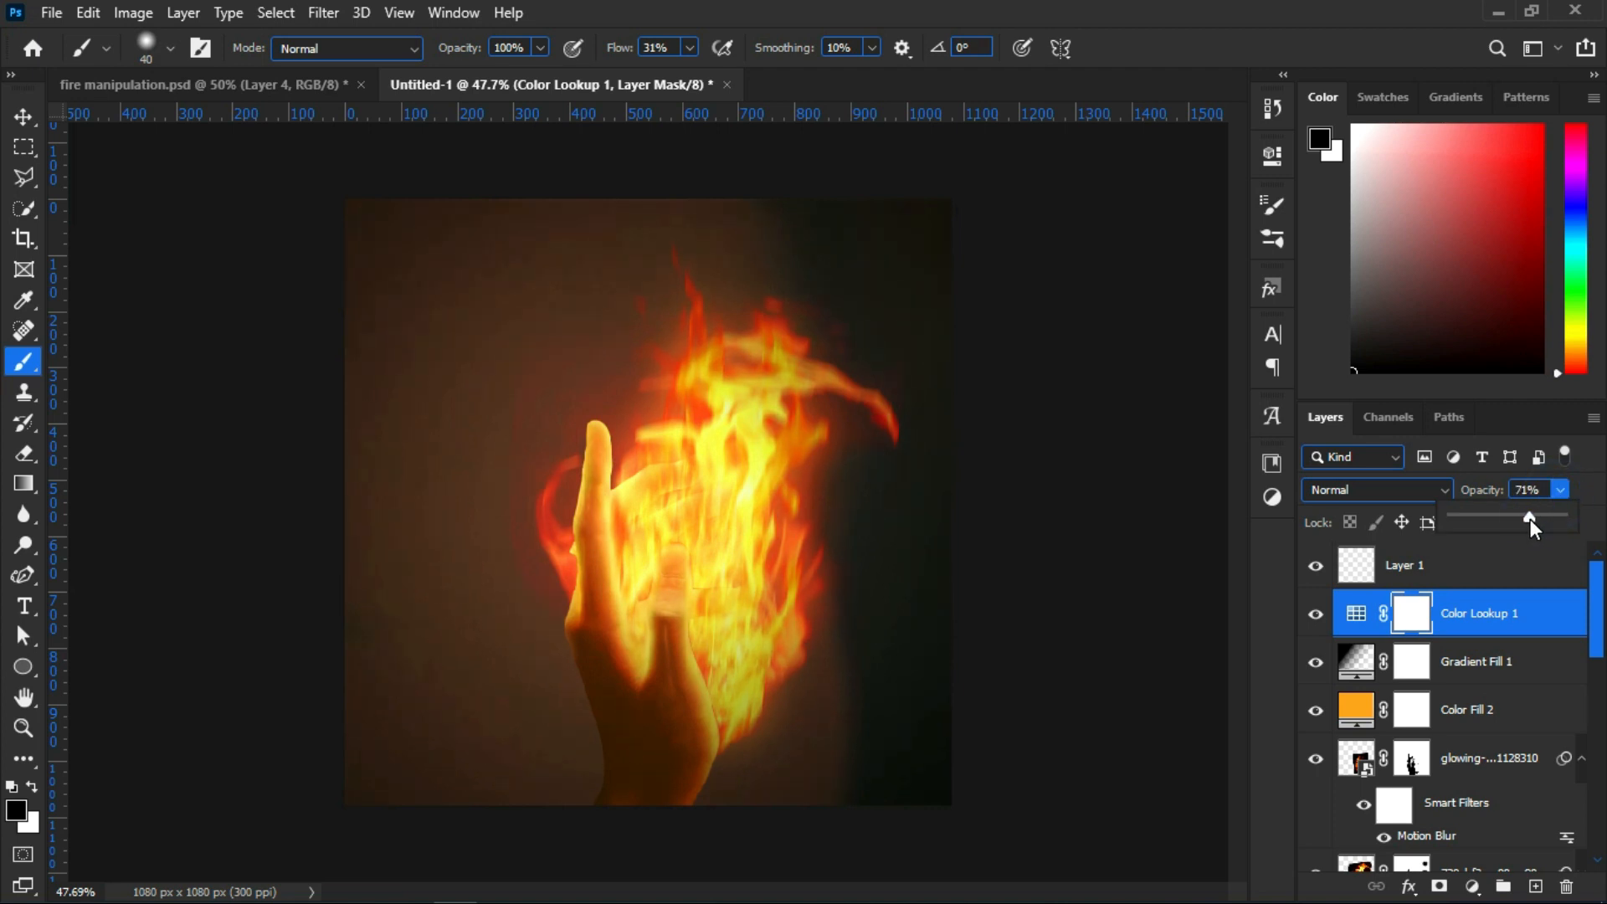
left_click(1316, 615)
left_click(1316, 617)
left_click(1316, 617)
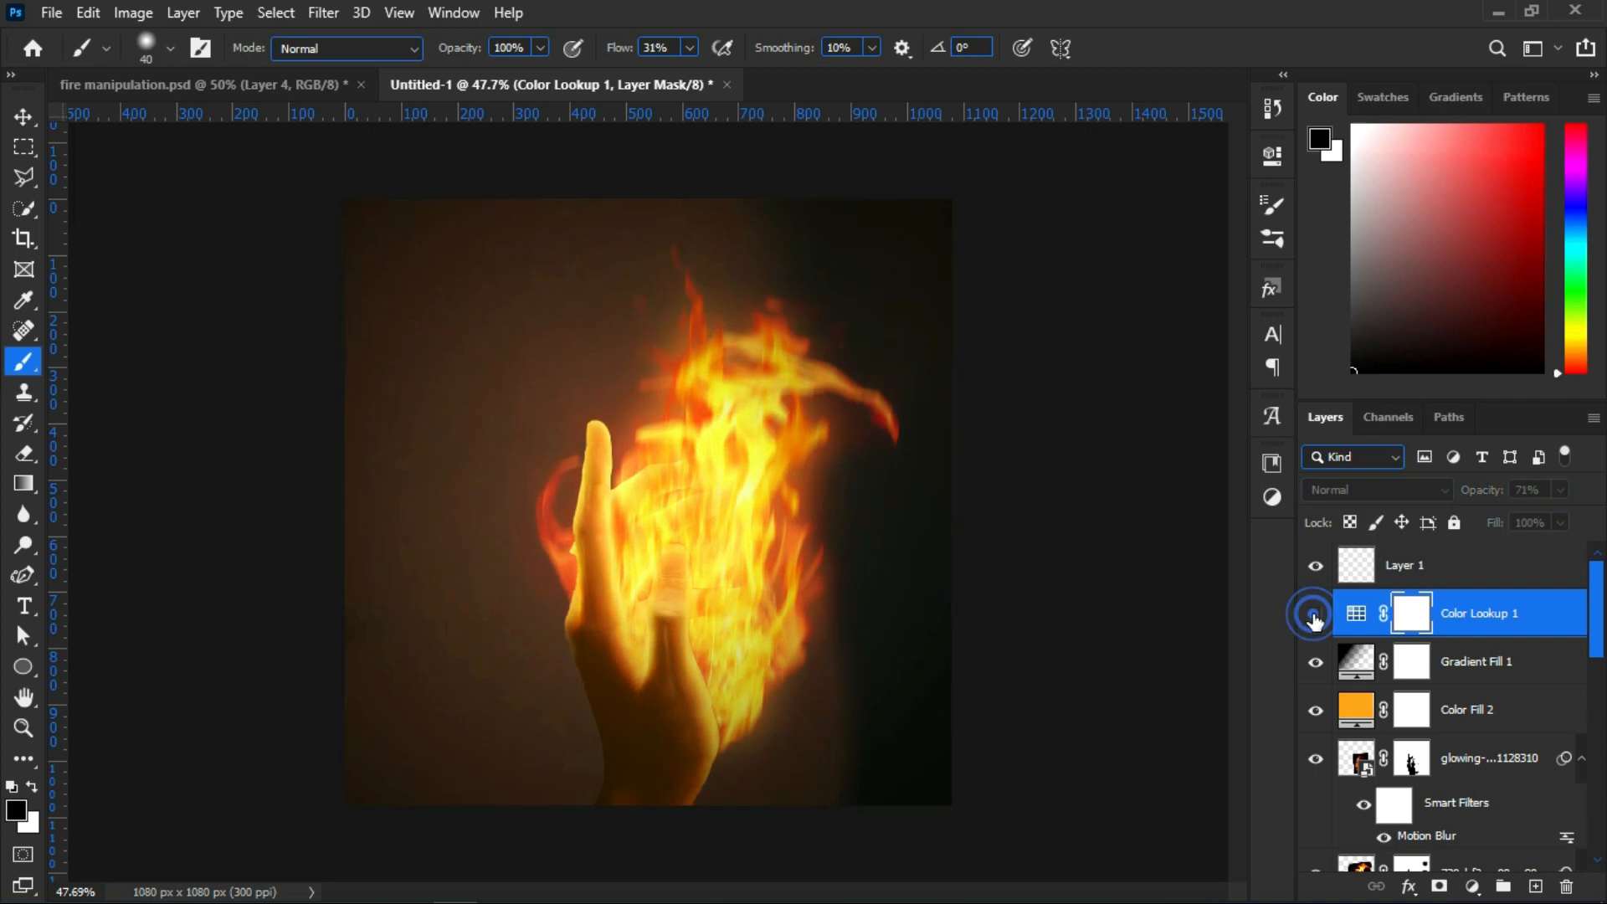
left_click(1316, 617)
left_click(1316, 617)
Identify the 730cbf2e flame layer by toggling visibility, and adjust its Color Balance with shadows at -7, 0, -28
scroll(1377, 633, "down", 3)
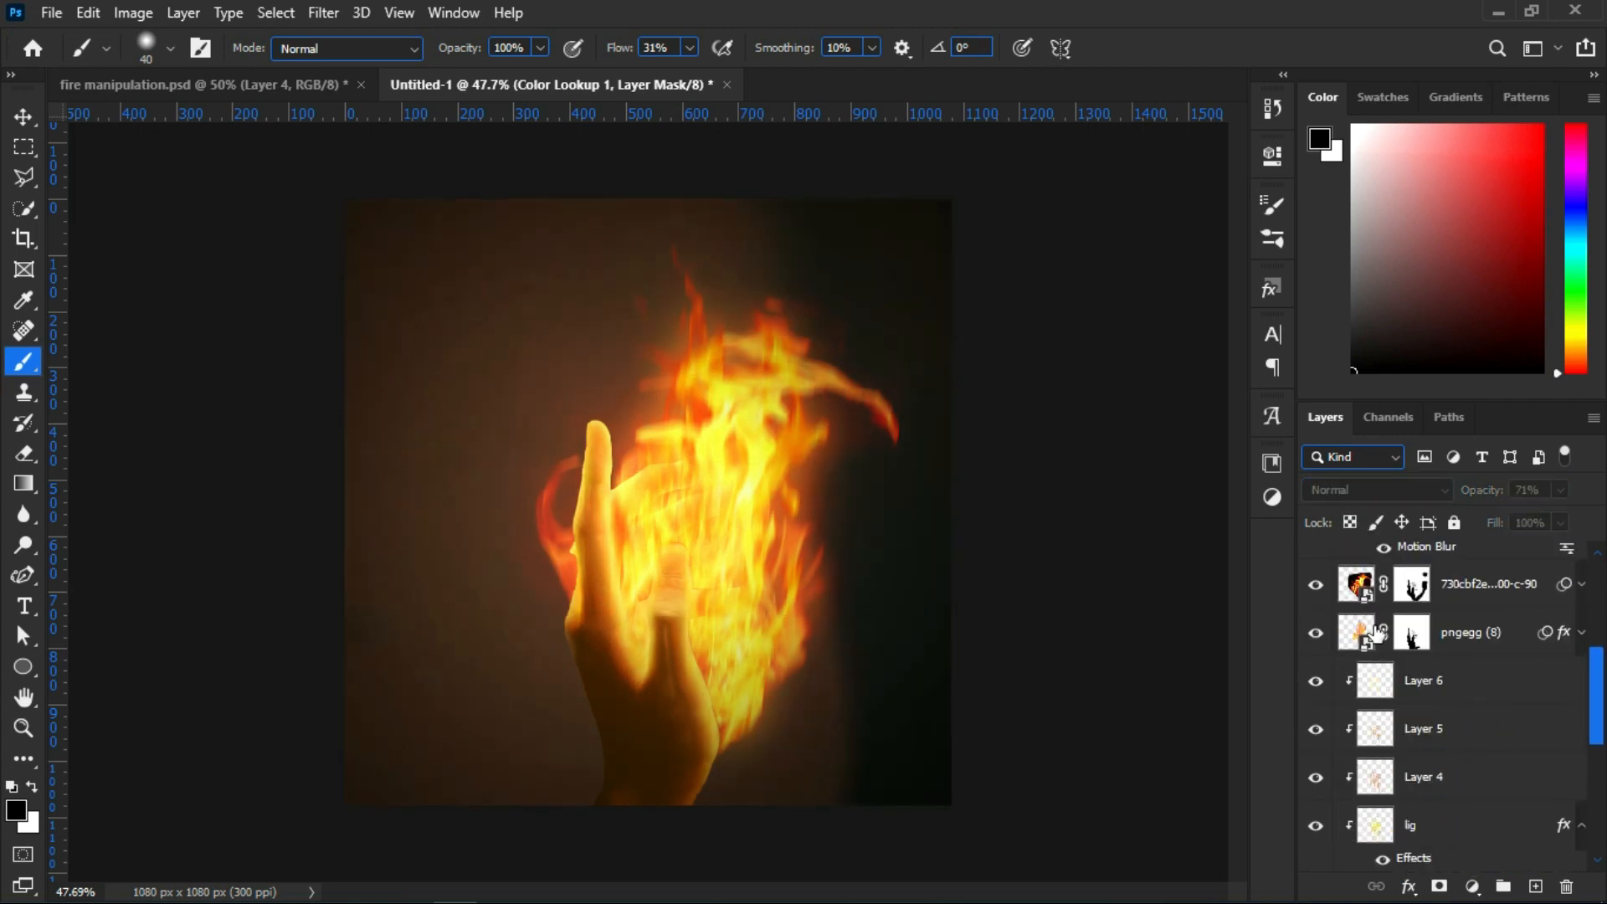
left_click(1311, 587)
left_click(1317, 633)
left_click(1317, 633)
left_click(1316, 585)
left_click(1316, 584)
left_click(1511, 596)
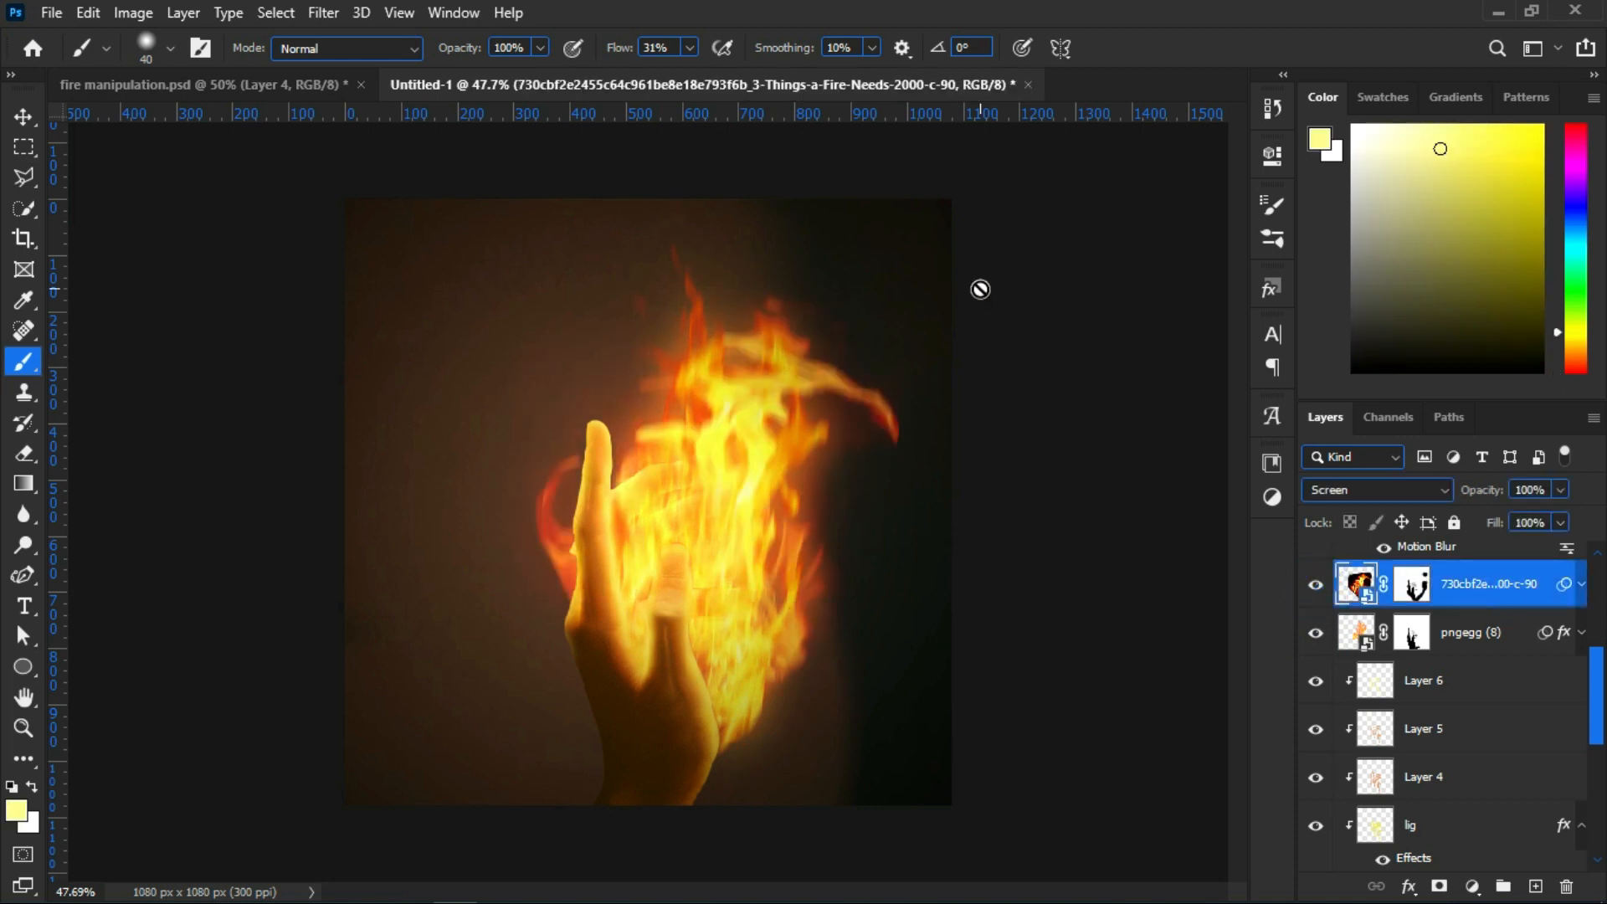
key("ctrl+b")
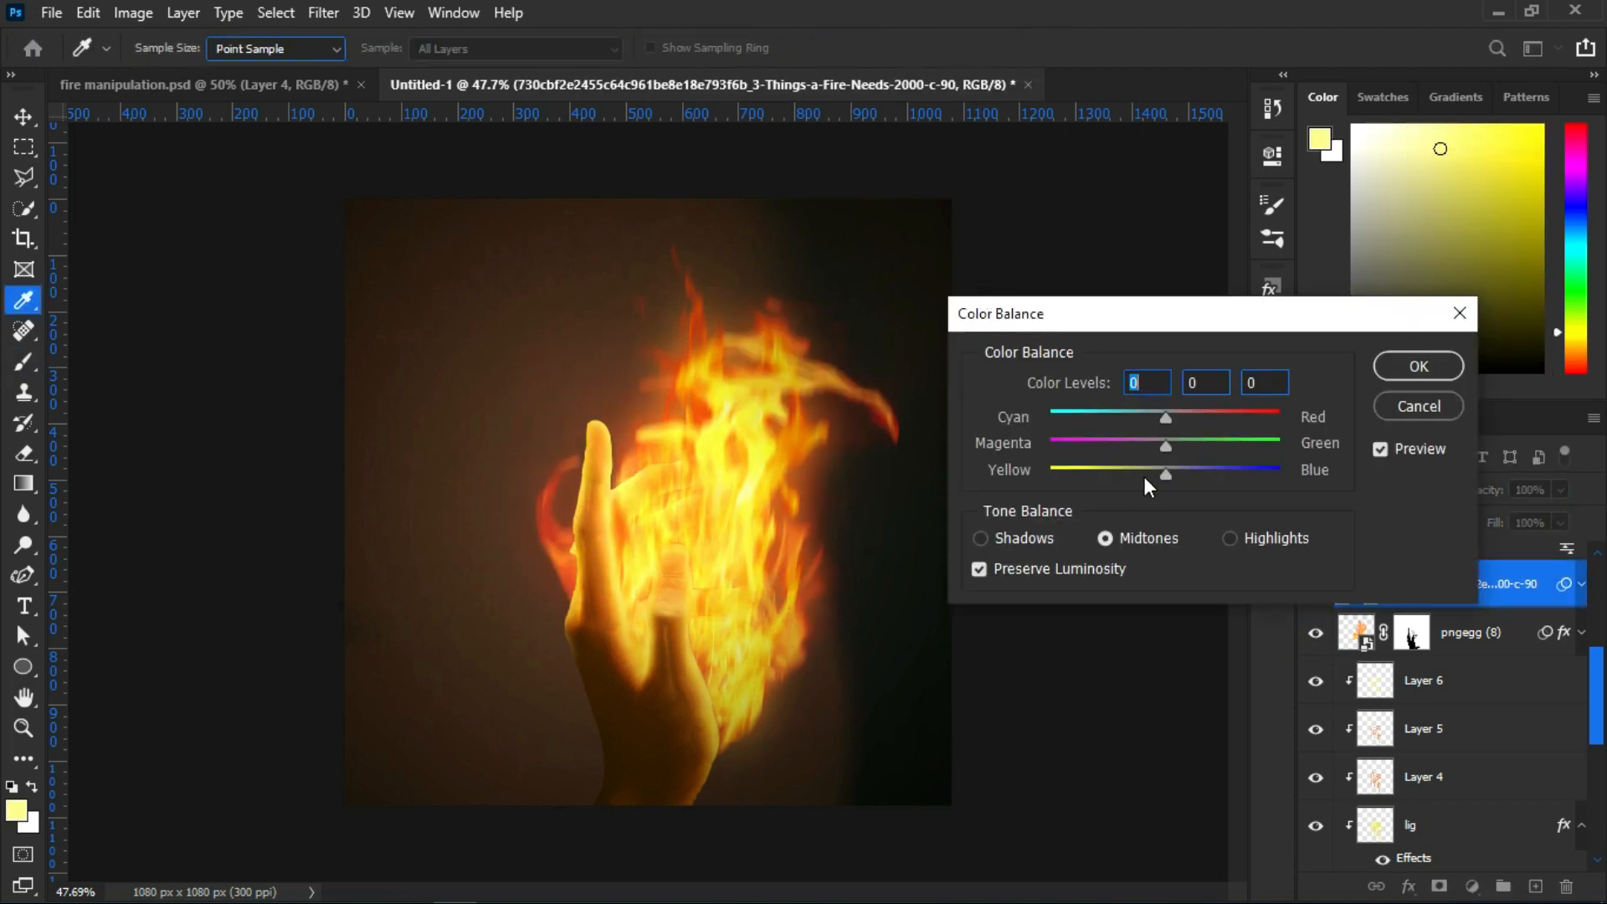
left_click_drag(1110, 475, 1158, 419)
left_click(1046, 538)
left_click_drag(1165, 474, 1135, 482)
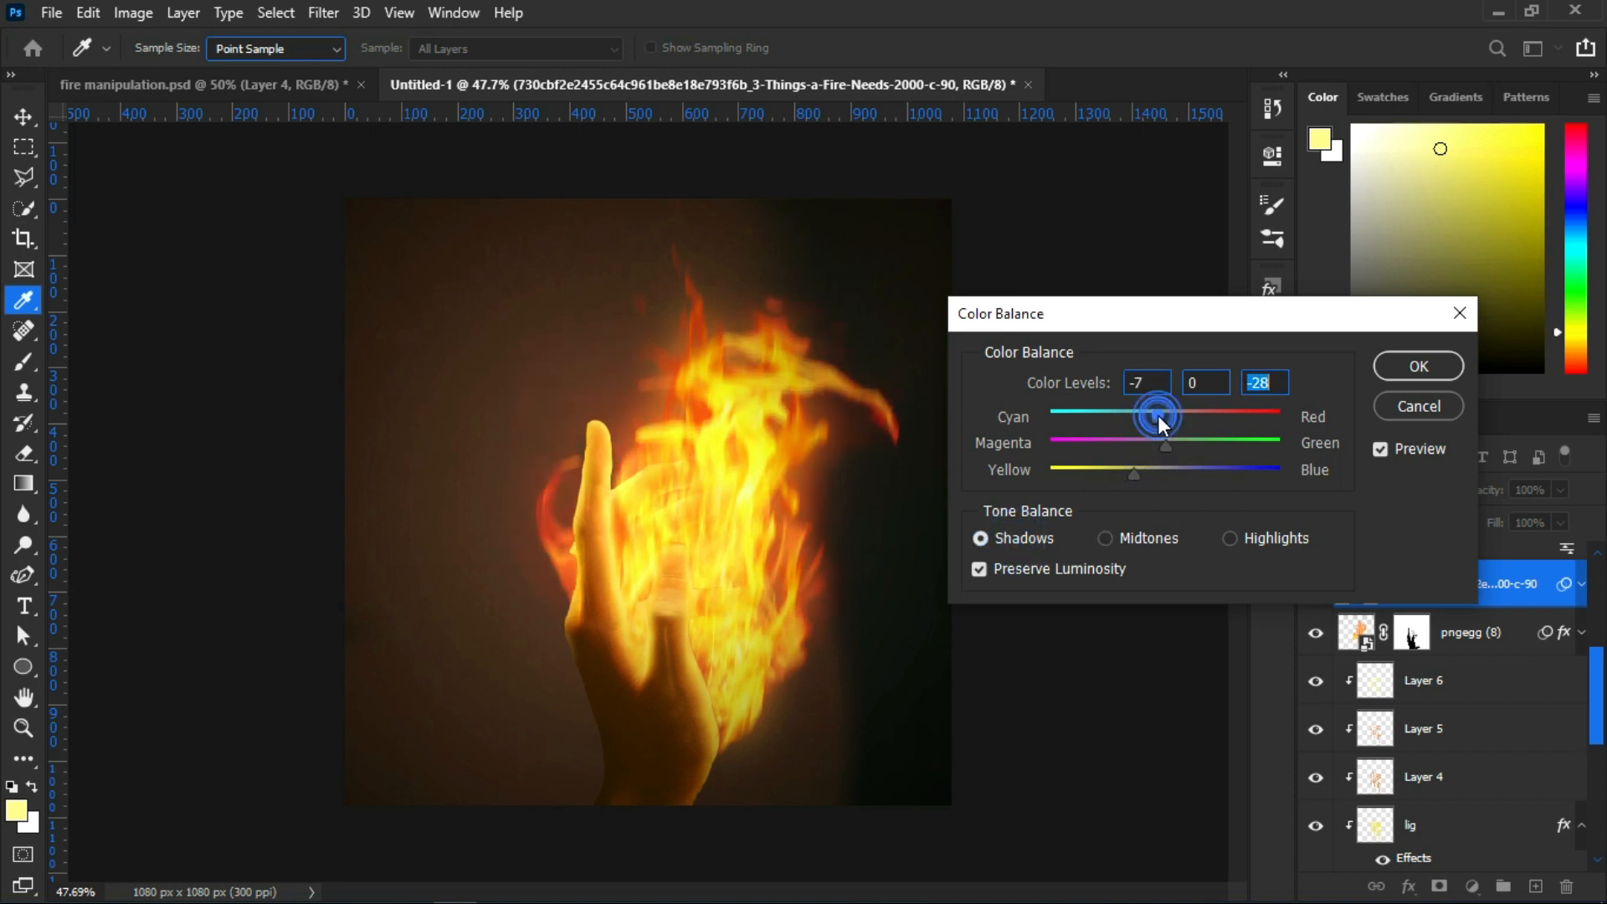
Set the flame layer's Color Balance highlights to -2, 0, -22 and apply the correction
left_click(1253, 538)
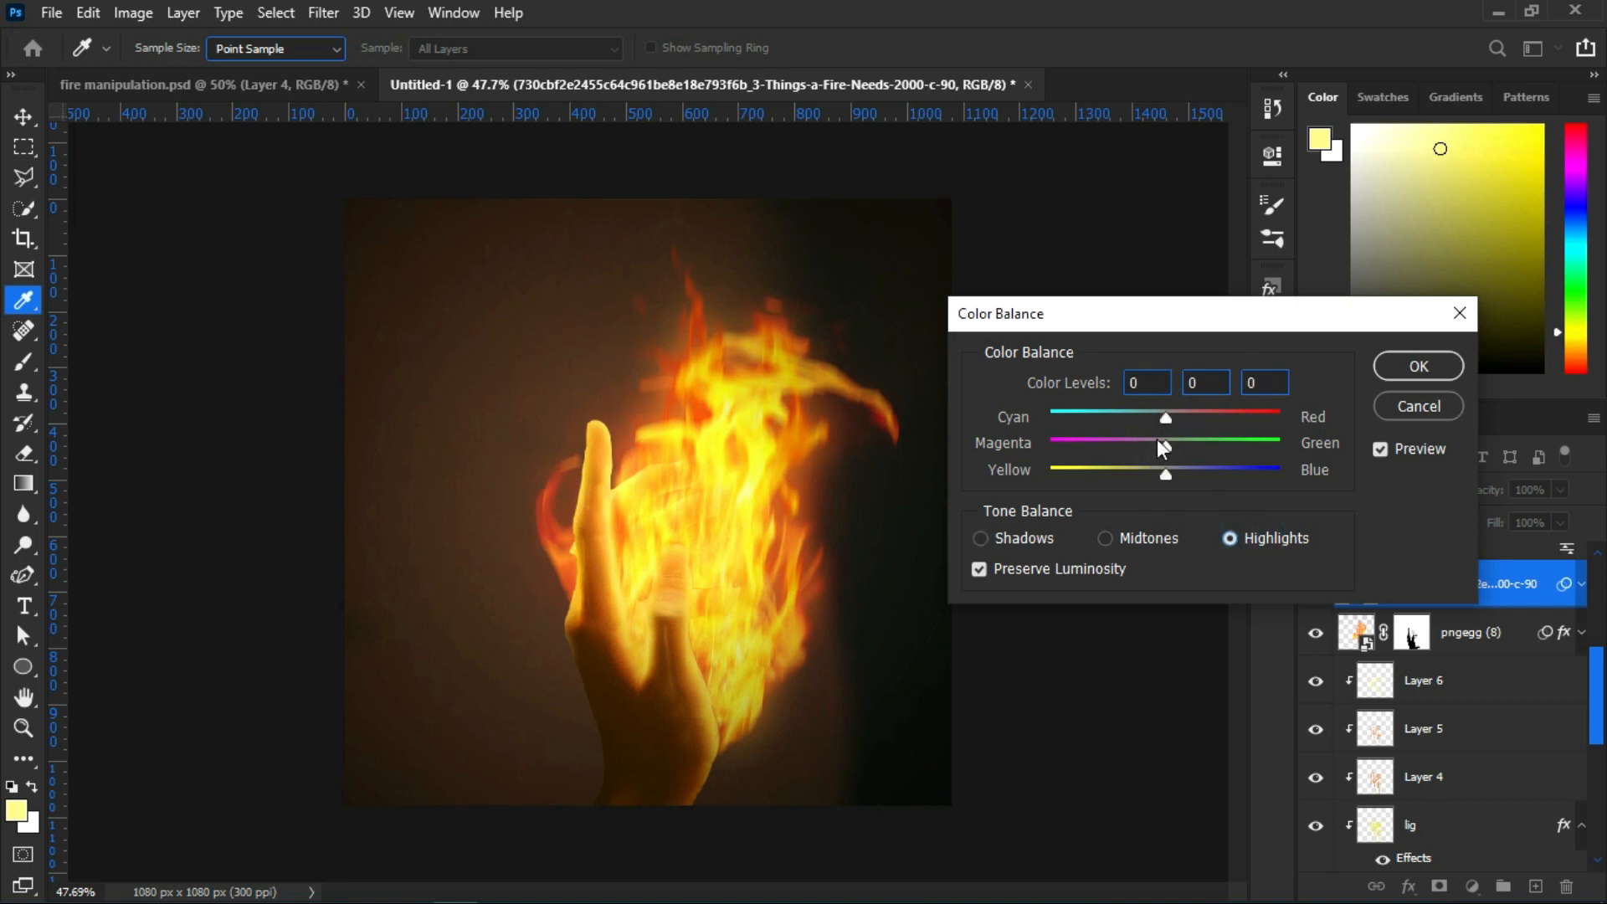
left_click_drag(1132, 477, 1142, 477)
left_click_drag(1170, 419, 1164, 414)
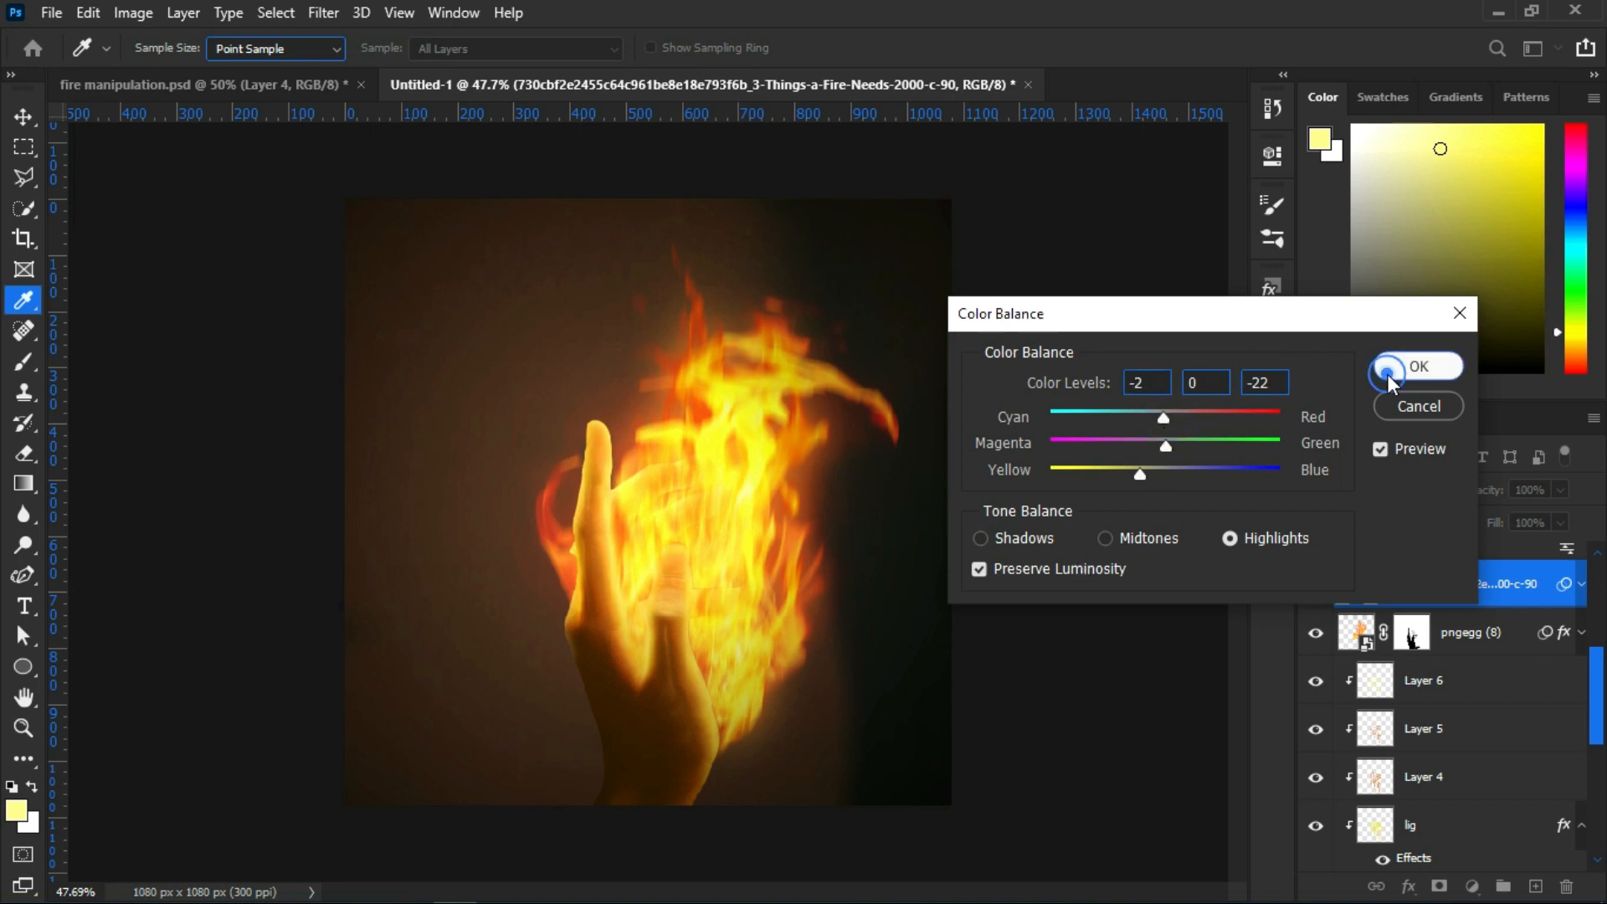
left_click(1394, 368)
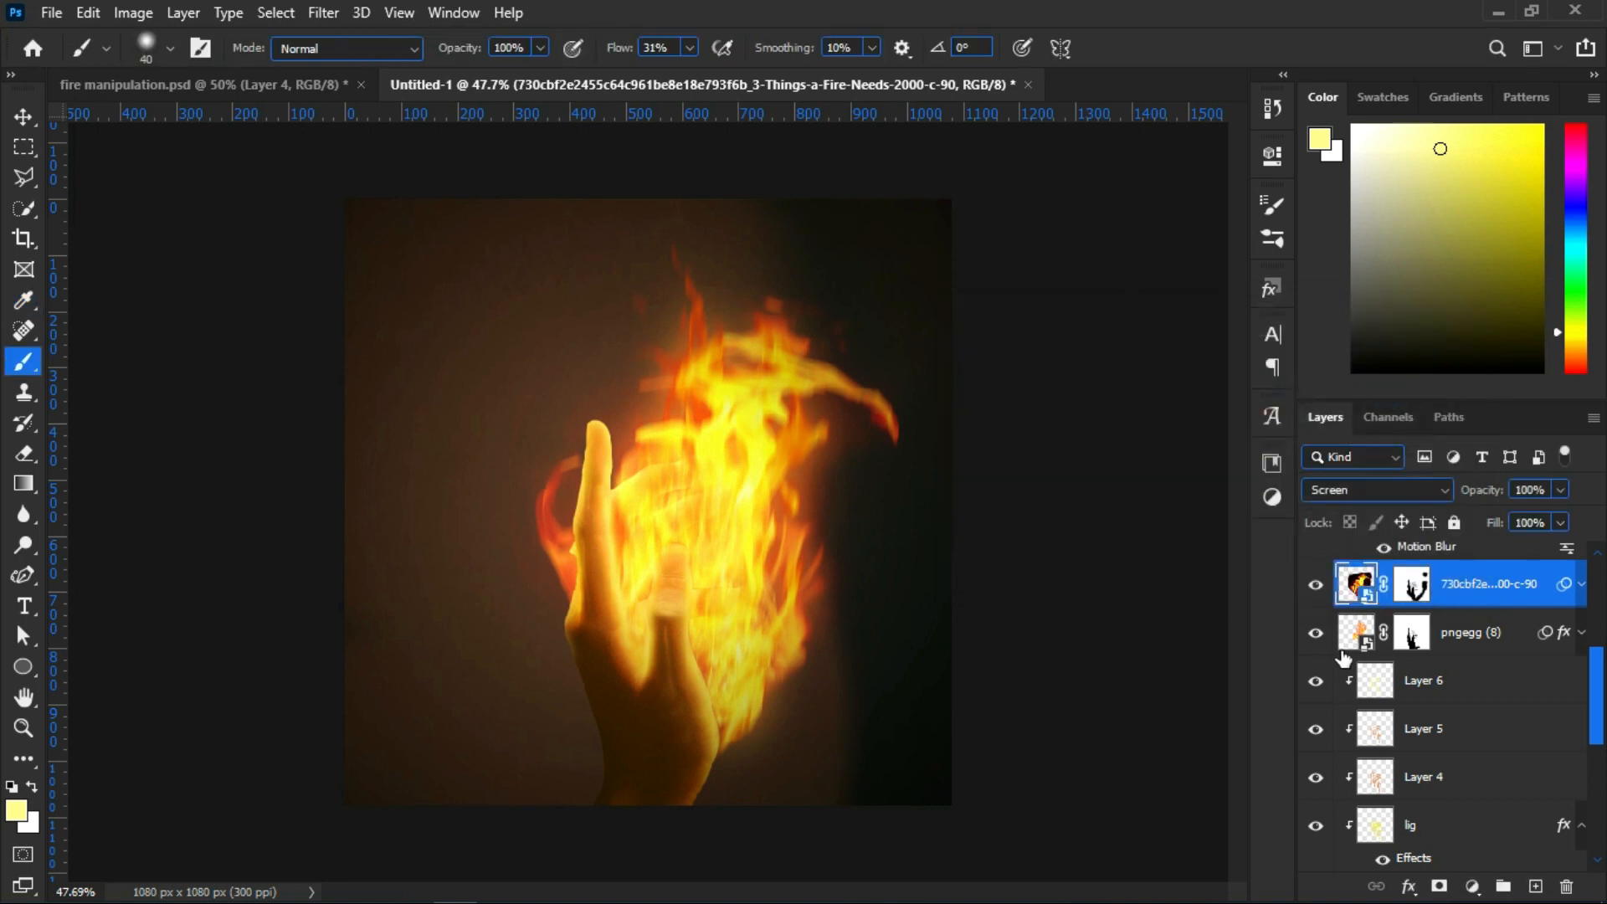
Add a Selective Color adjustment above the 730cbf2e flame layer with Reds at Cyan -1, Yellow +28 and Black -21
left_click(1266, 469)
left_click(1153, 571)
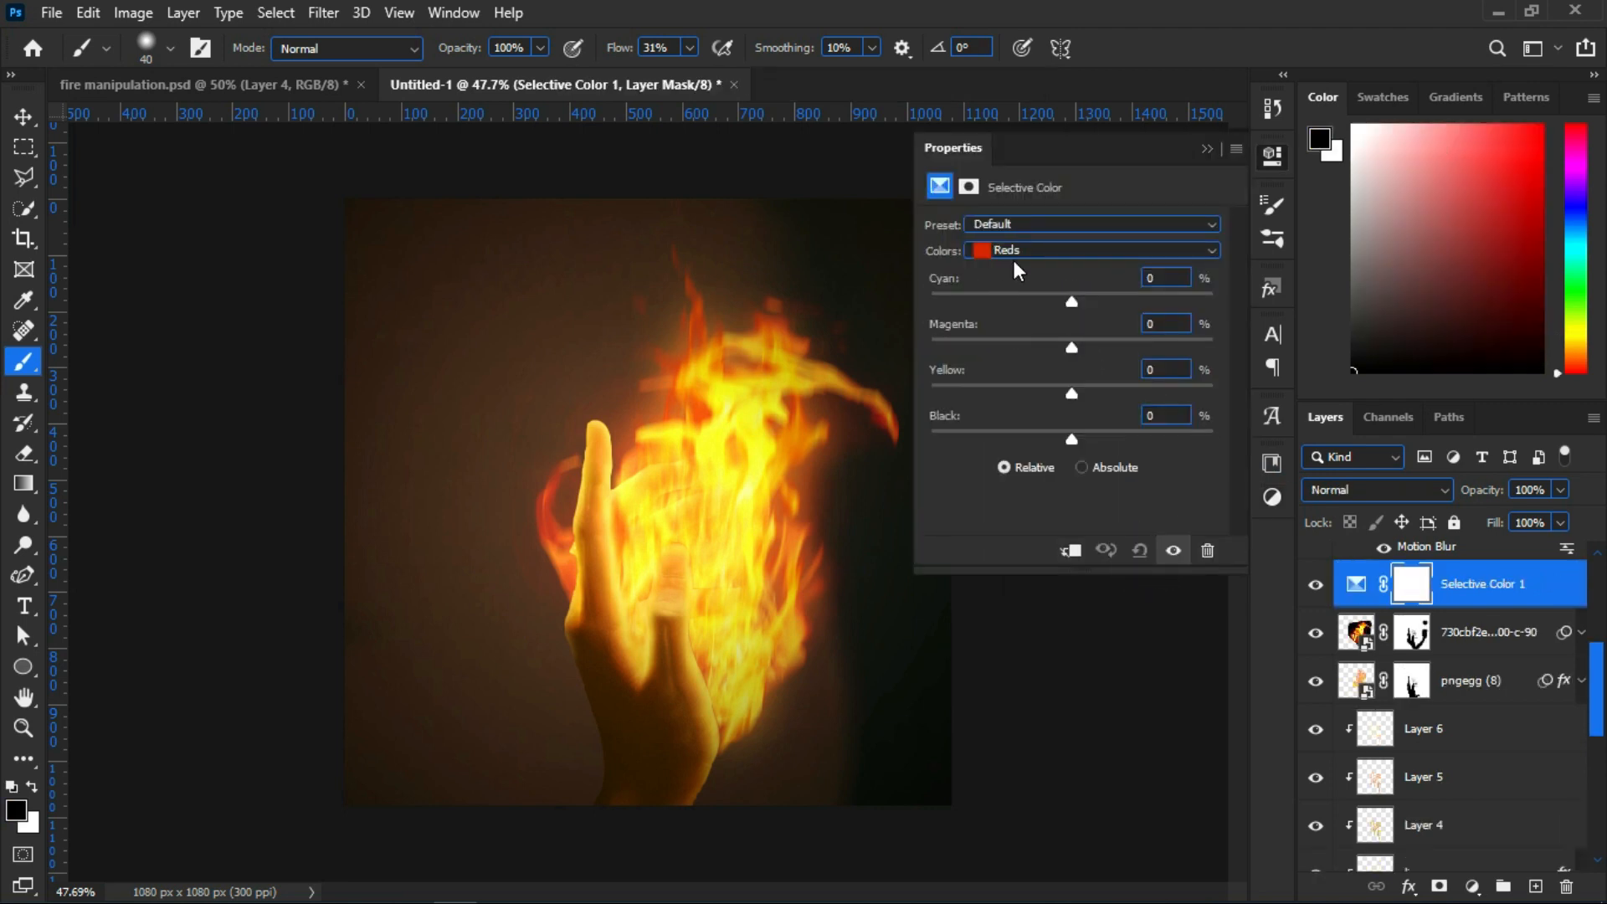
mouse_move(1070, 389)
left_mouse_down()
mouse_move(1013, 390)
mouse_move(1048, 385)
left_mouse_up()
left_click_drag(1067, 433, 1045, 409)
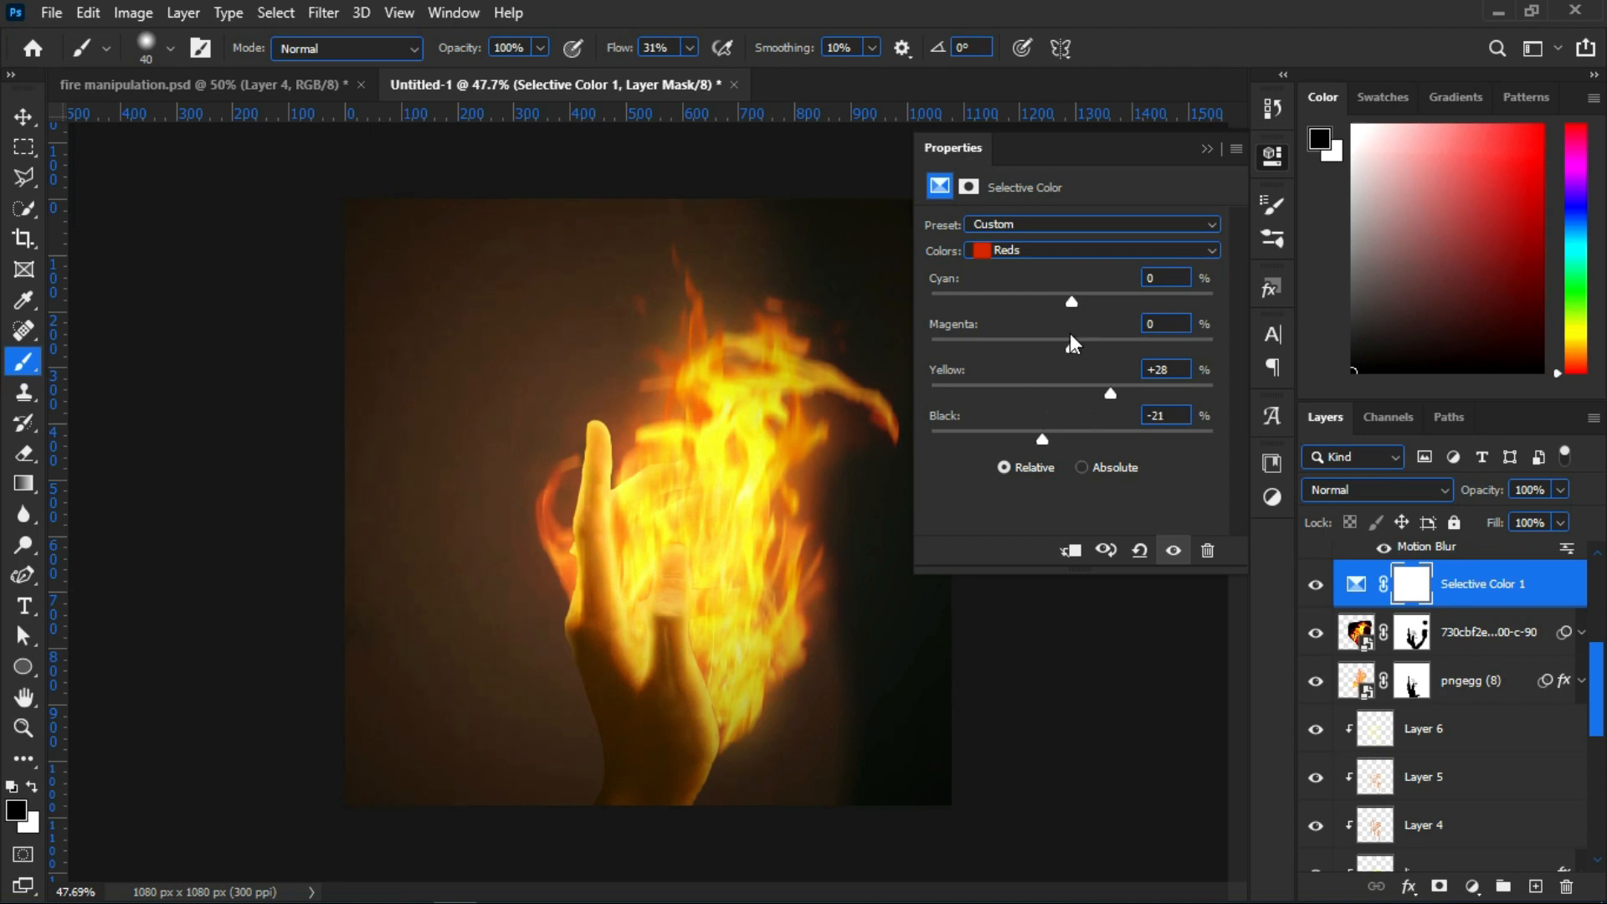
left_click_drag(1071, 298, 1118, 298)
mouse_move(1073, 313)
left_mouse_down()
mouse_move(1042, 314)
mouse_move(1071, 325)
left_mouse_up()
Clip the Selective Color adjustment to the 730cbf2e flame layer and compare the flames with and without it
left_click(1172, 552)
left_click(1172, 553)
left_click(1070, 550)
left_click(1172, 551)
left_click(1172, 551)
left_click(1172, 550)
left_click(1172, 551)
left_click(1171, 551)
left_click(1172, 551)
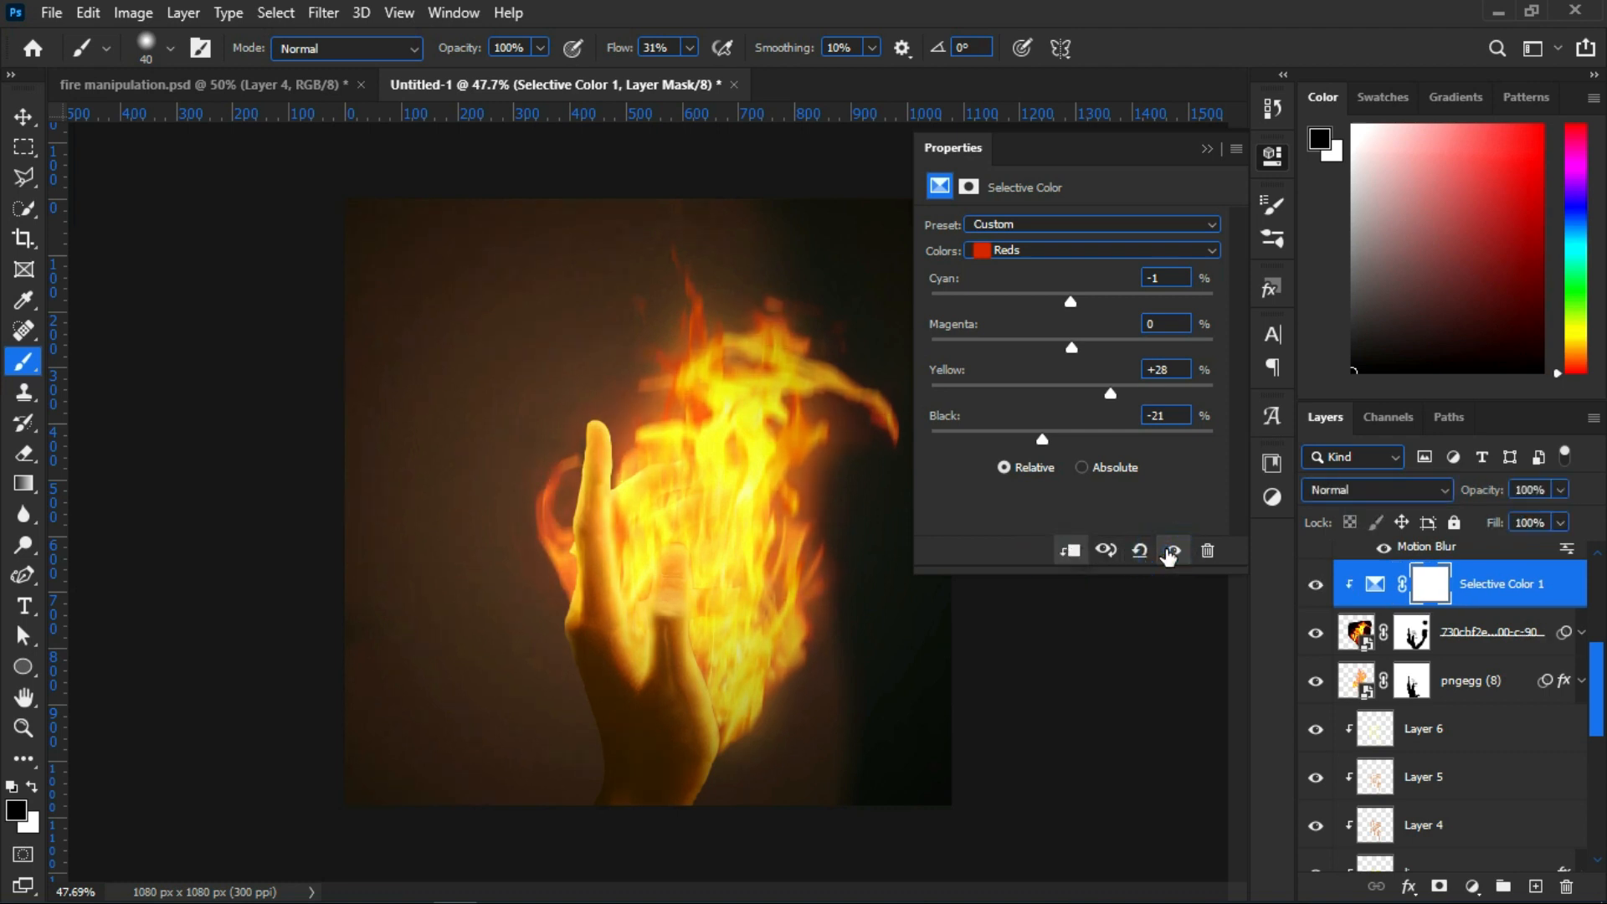
left_click(1206, 150)
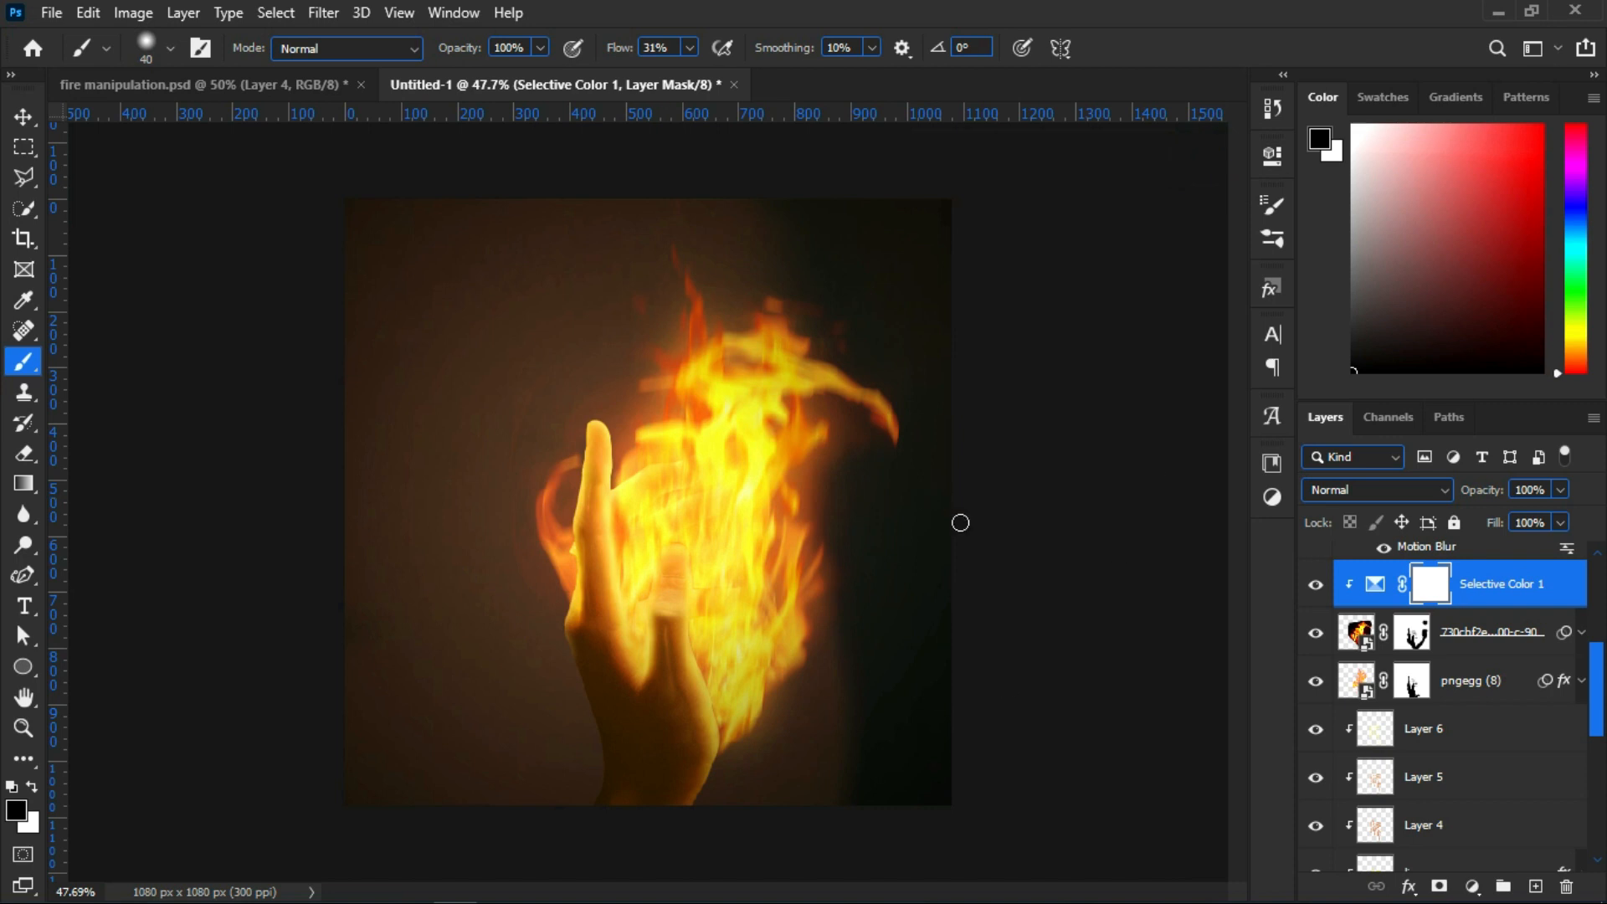
Place the 781d972 sparks image above the glowing fire layer, rotated 99.56° and scaled to about 201%
scroll(1490, 670, "up", 2)
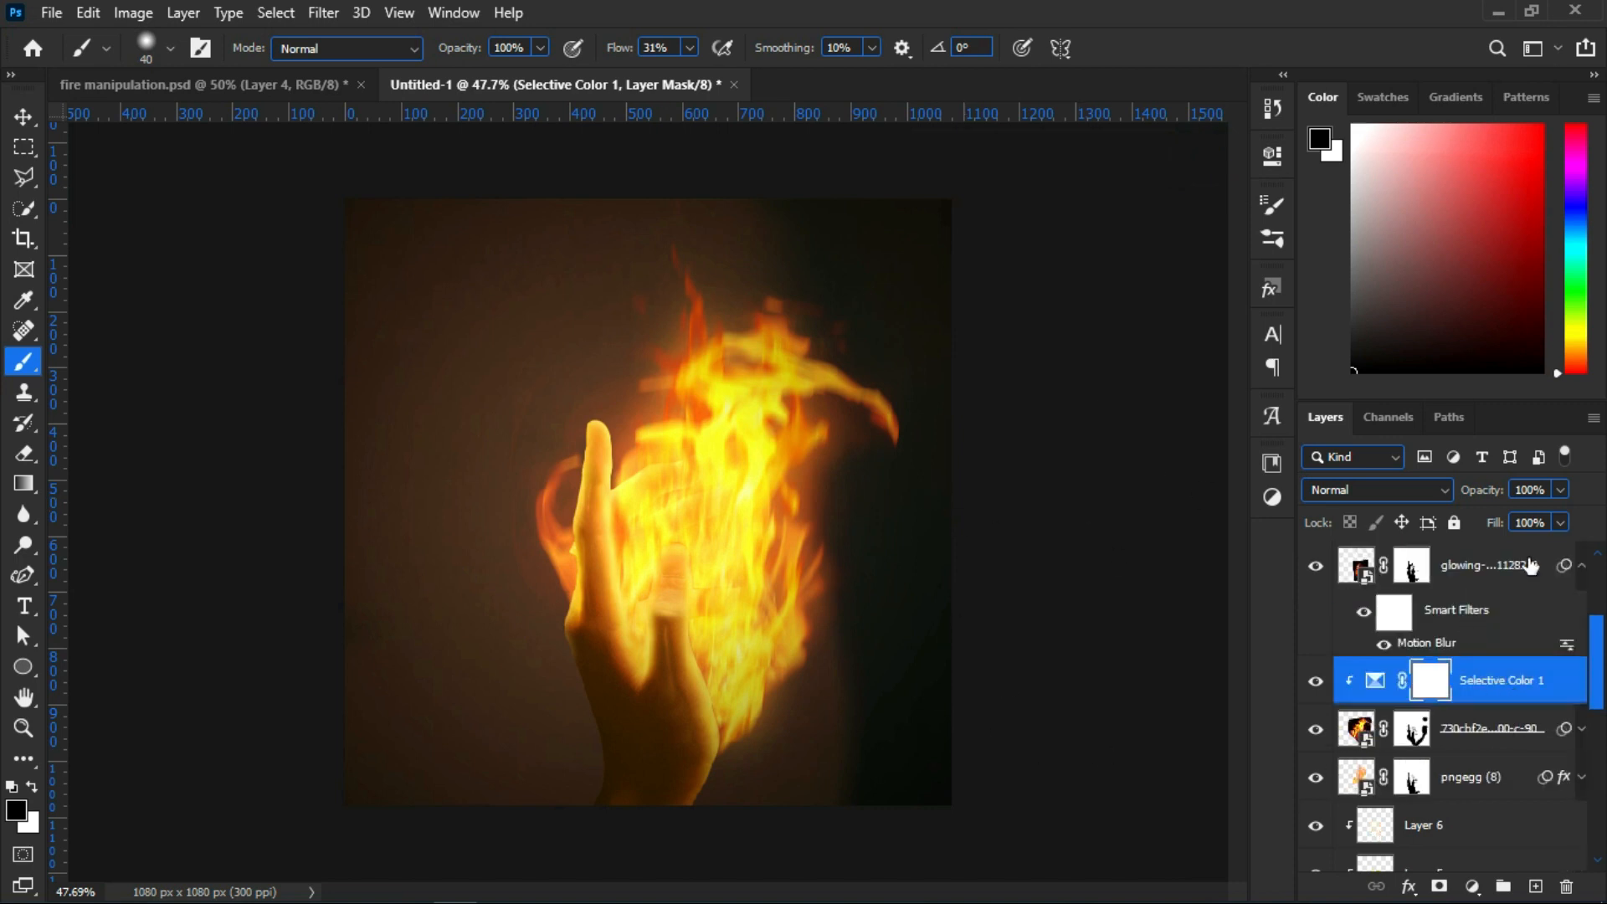
scroll(1530, 566, "up", 3)
left_click(1361, 710)
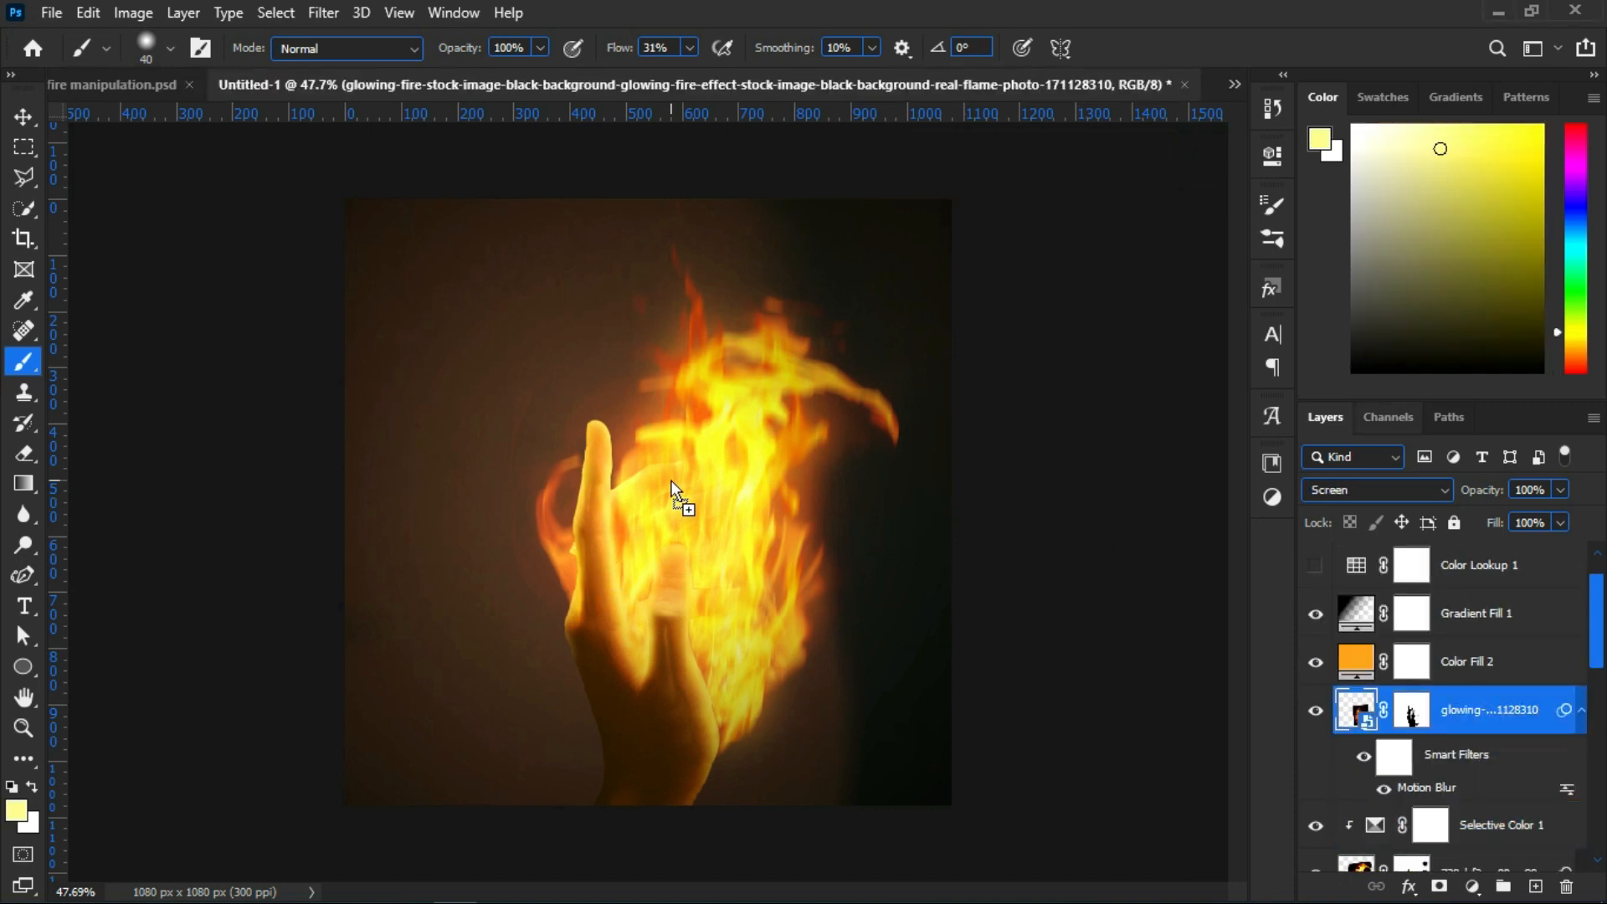
left_click_drag(670, 479, 671, 494)
left_click_drag(789, 299, 825, 675)
left_click_drag(732, 516, 911, 569)
left_click_drag(743, 556, 717, 421)
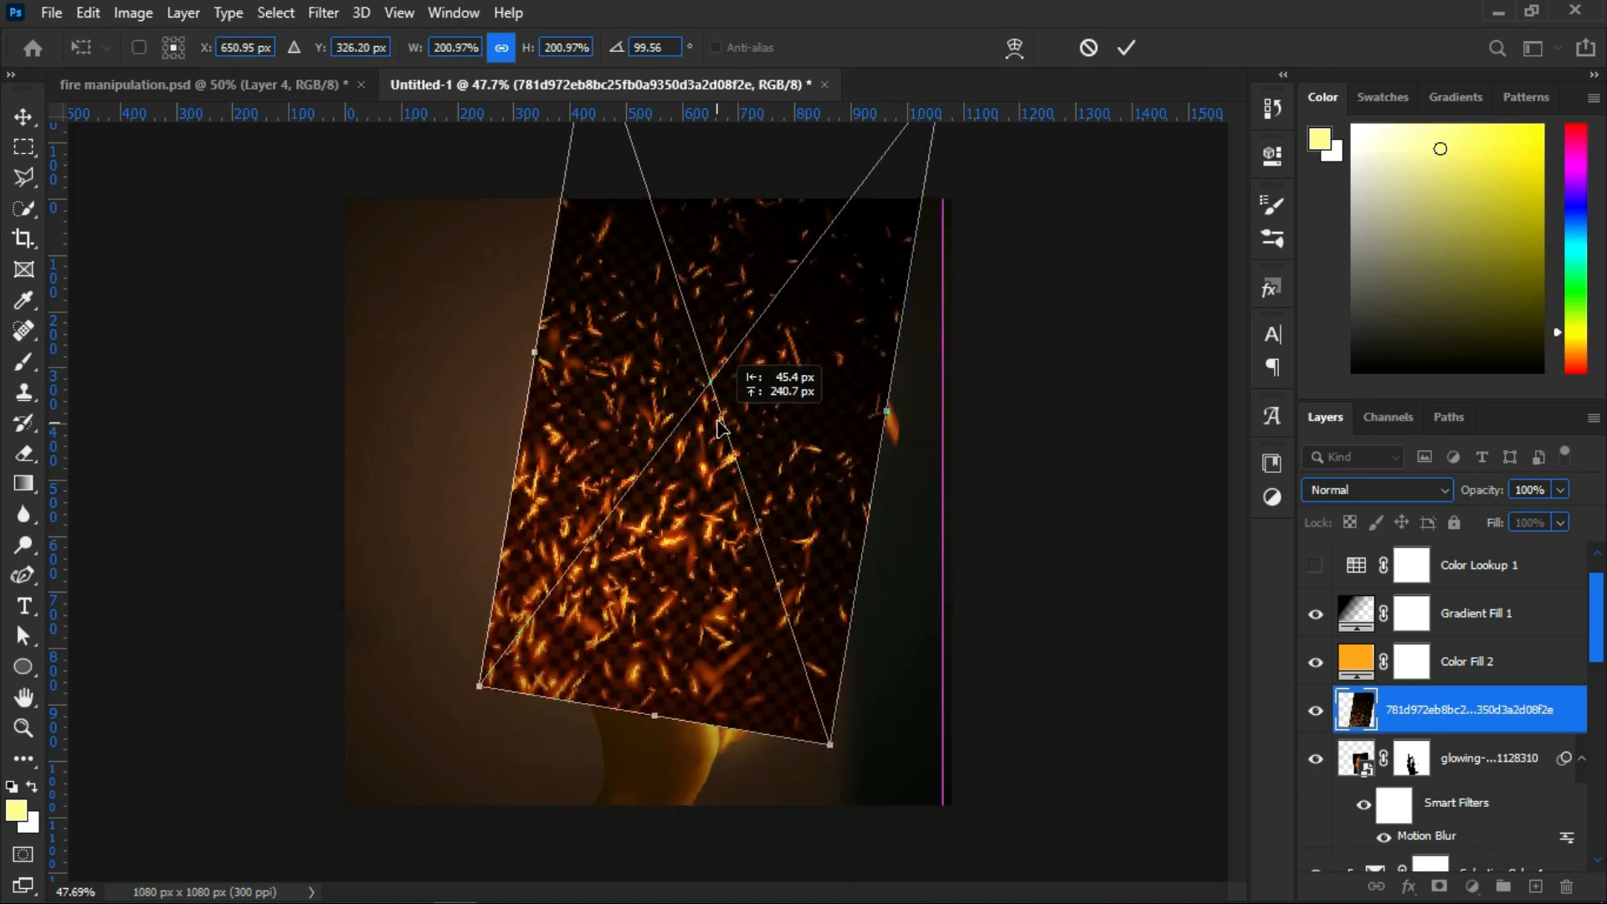
Enlarge the sparks image further, position it over the hand and flames, and commit the placement
left_click_drag(894, 406, 943, 418)
left_click_drag(740, 476, 713, 510)
key("Return")
left_click(714, 544)
key("Escape")
key("v")
Lock the position of the Gradient Fill 1 and Color Fill 2 layers
left_click(1490, 612)
left_click(1377, 490)
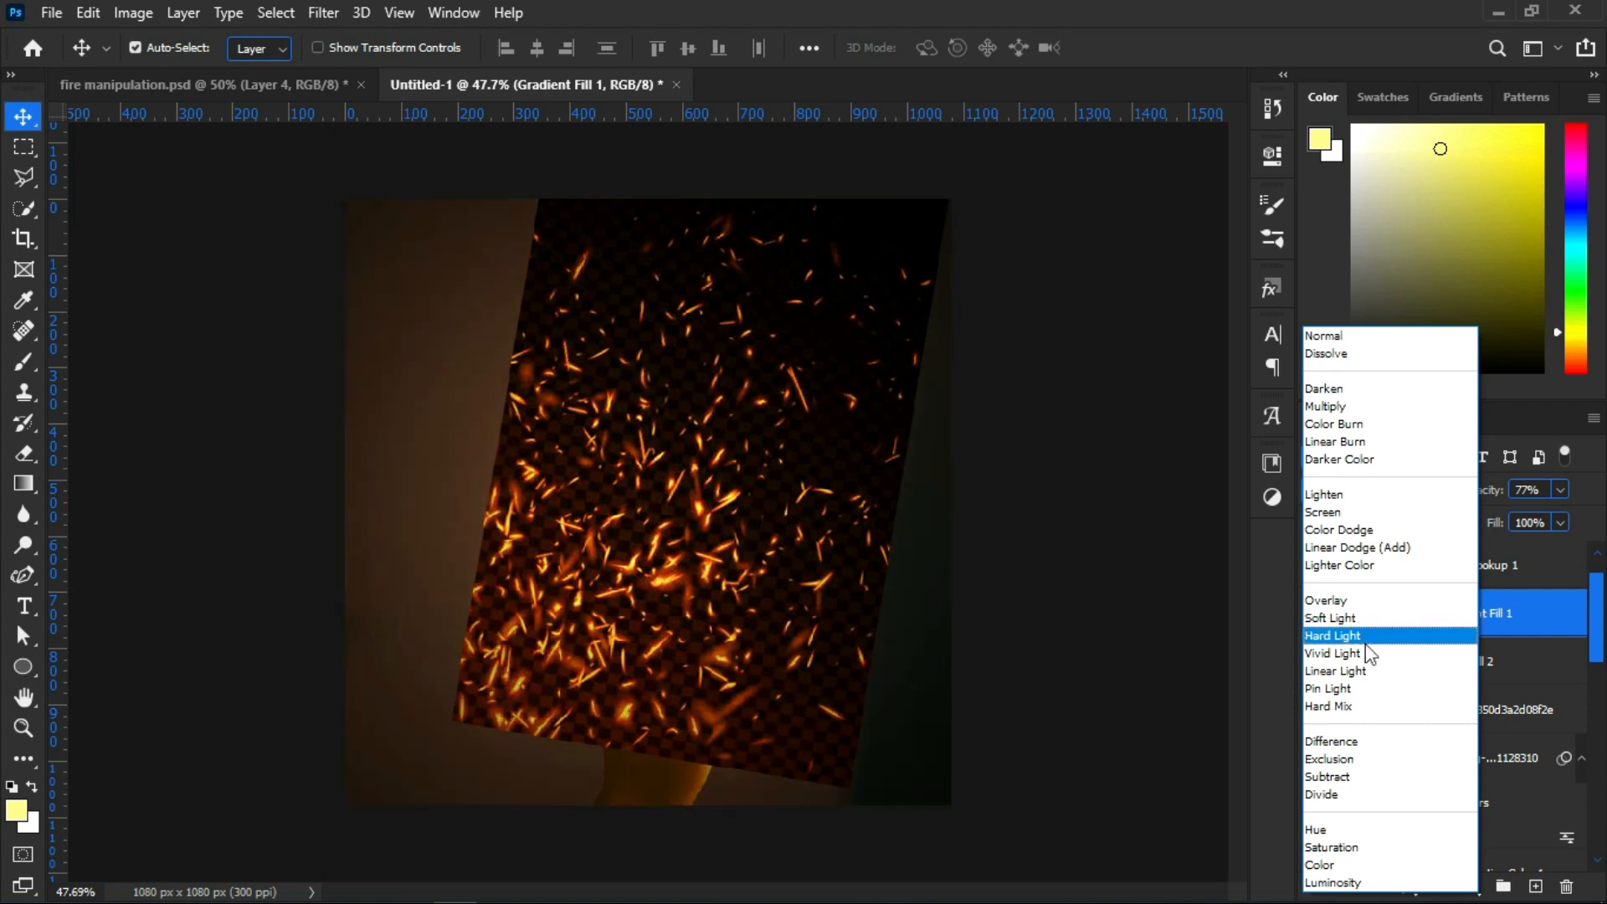
left_click(1500, 626)
left_click(1469, 709)
left_click(1377, 490)
left_click(1498, 617)
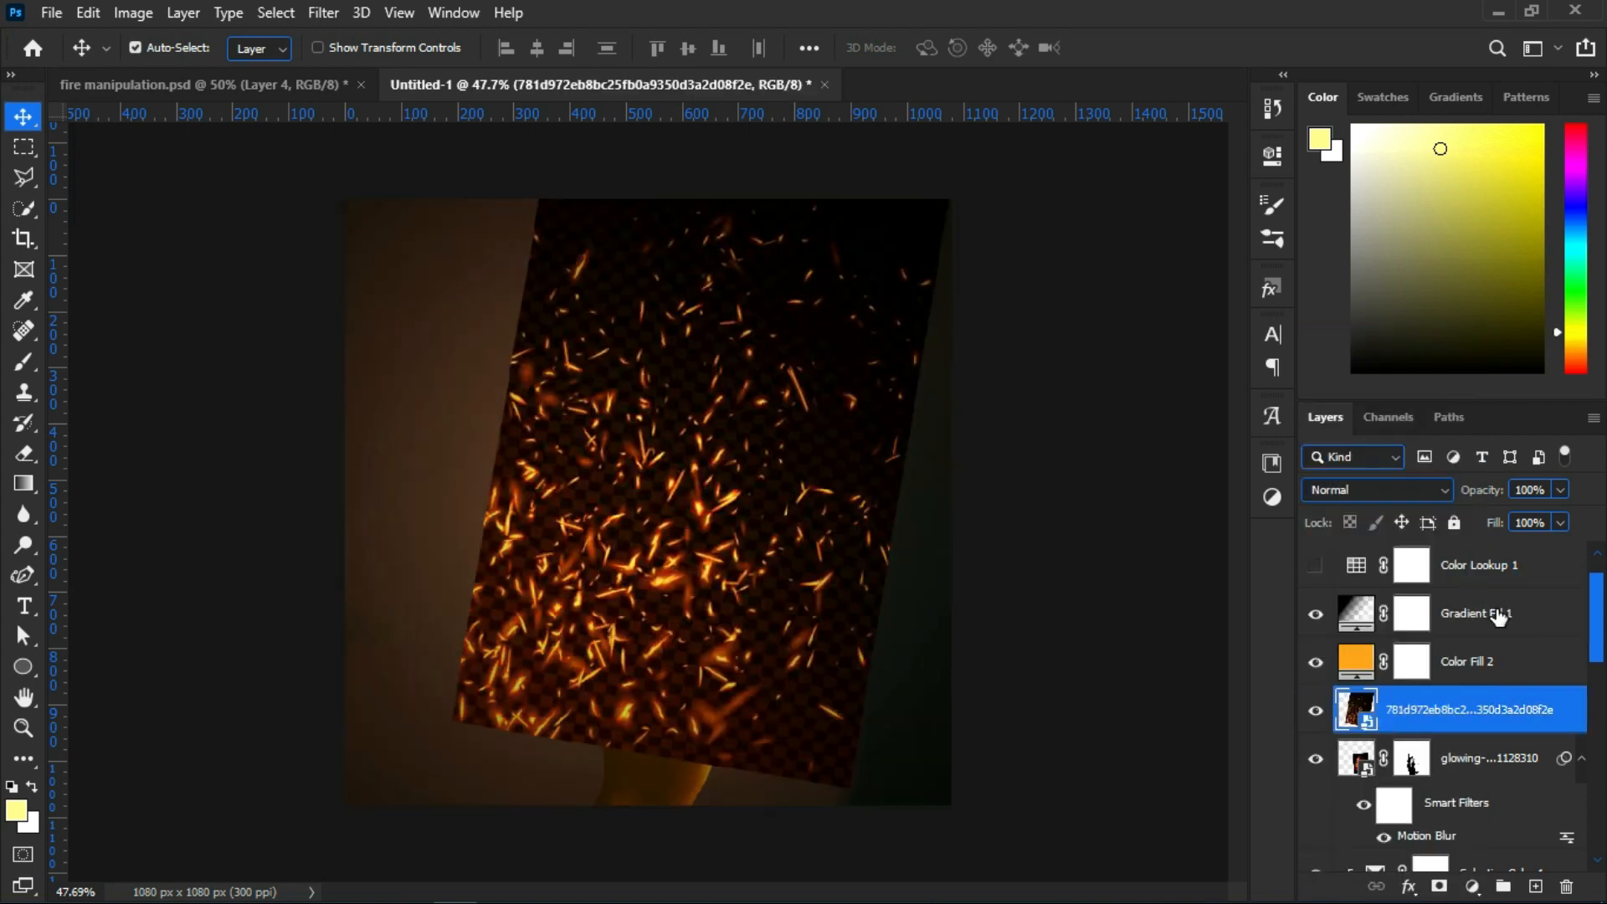
left_click(1499, 617, "shift")
Set the 781d972 sparks layer's blend mode to Screen
left_click(1442, 722)
left_click(1390, 491)
left_click(1381, 511)
Apply Levels to the sparks layer with the midtone input at 0.3 and the white input at 222
key("ctrl+l")
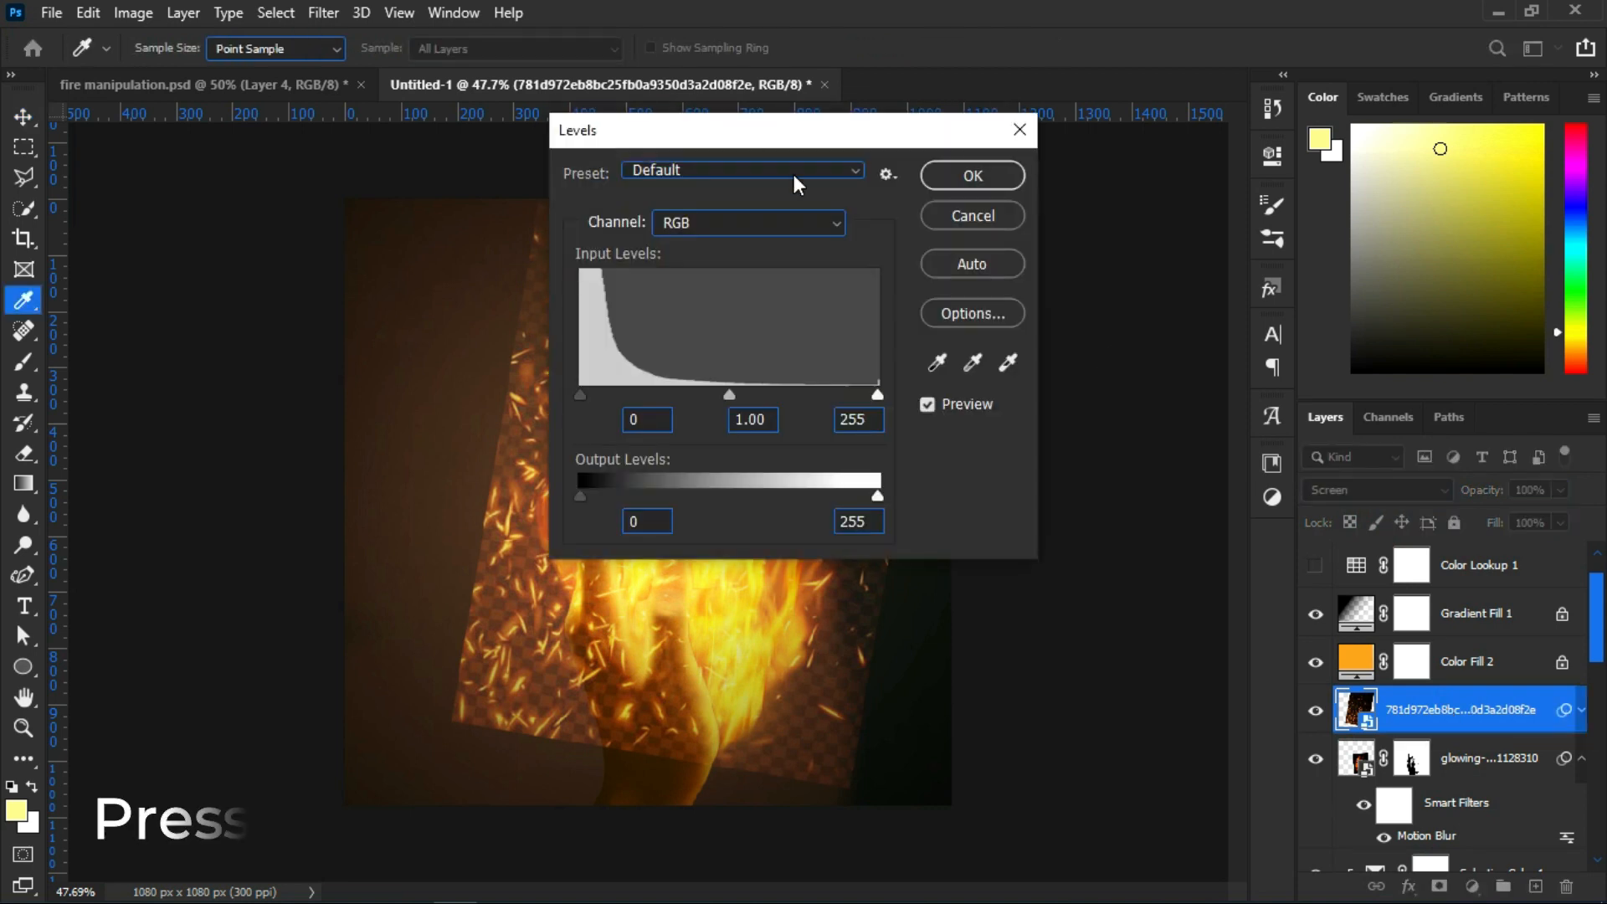
left_click_drag(794, 130, 1286, 162)
mouse_move(1377, 425)
left_mouse_down()
mouse_move(1269, 424)
mouse_move(1362, 426)
left_mouse_up()
left_click_drag(1221, 426, 1338, 426)
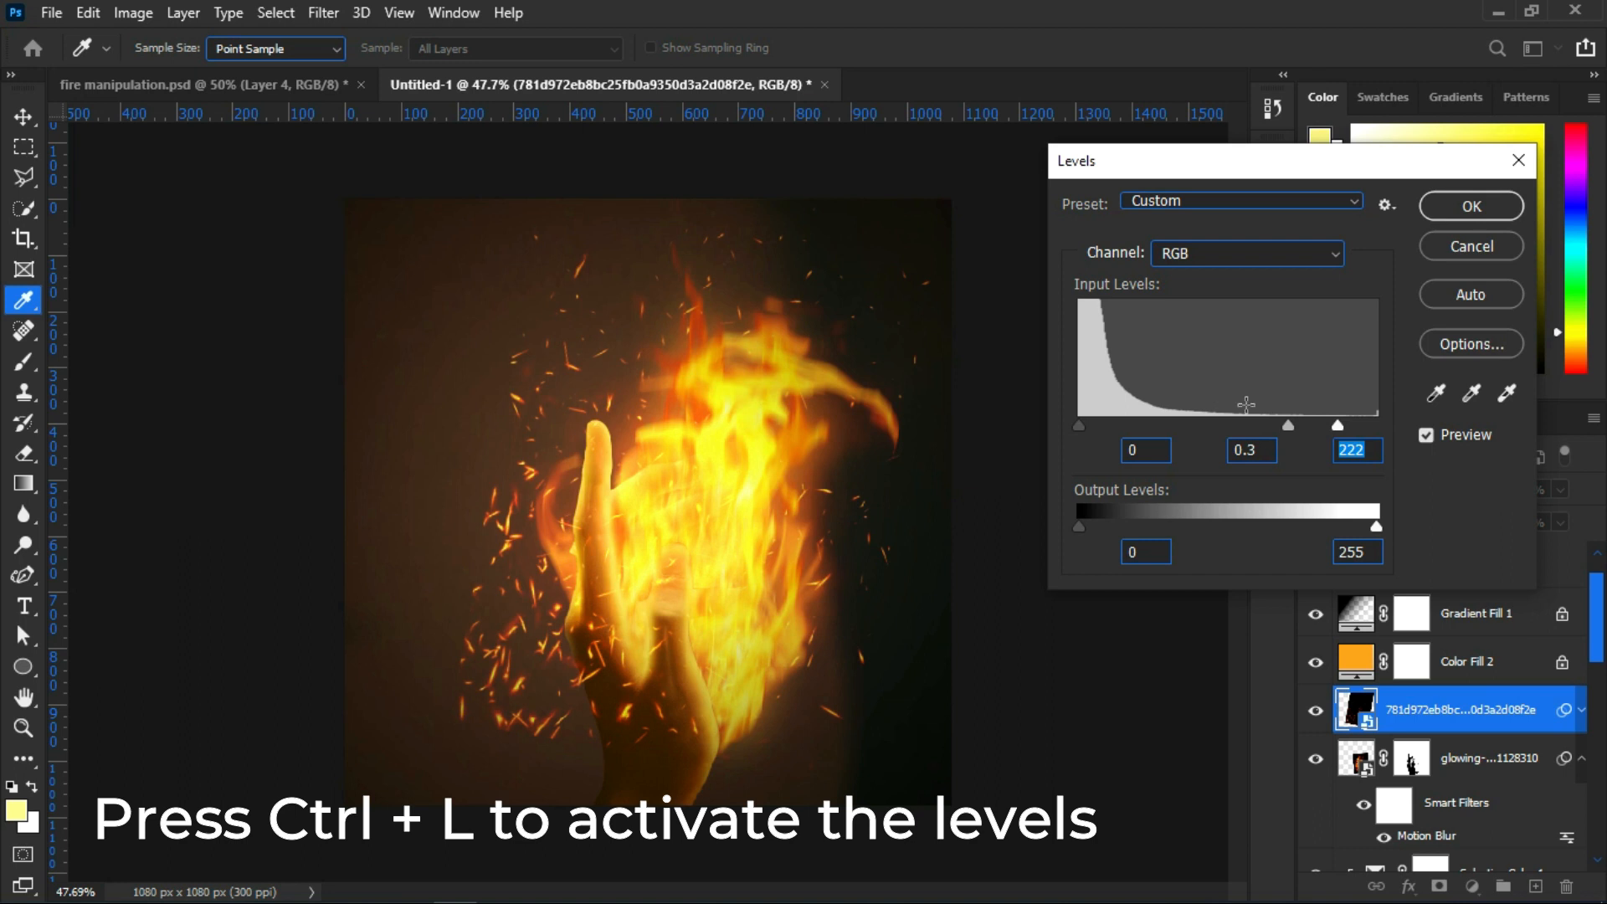
left_click(1479, 216)
Move and free-transform the sparks layer, scaling it down so the sparks fit around the hand and flames
key("v")
left_click_drag(853, 636, 563, 611)
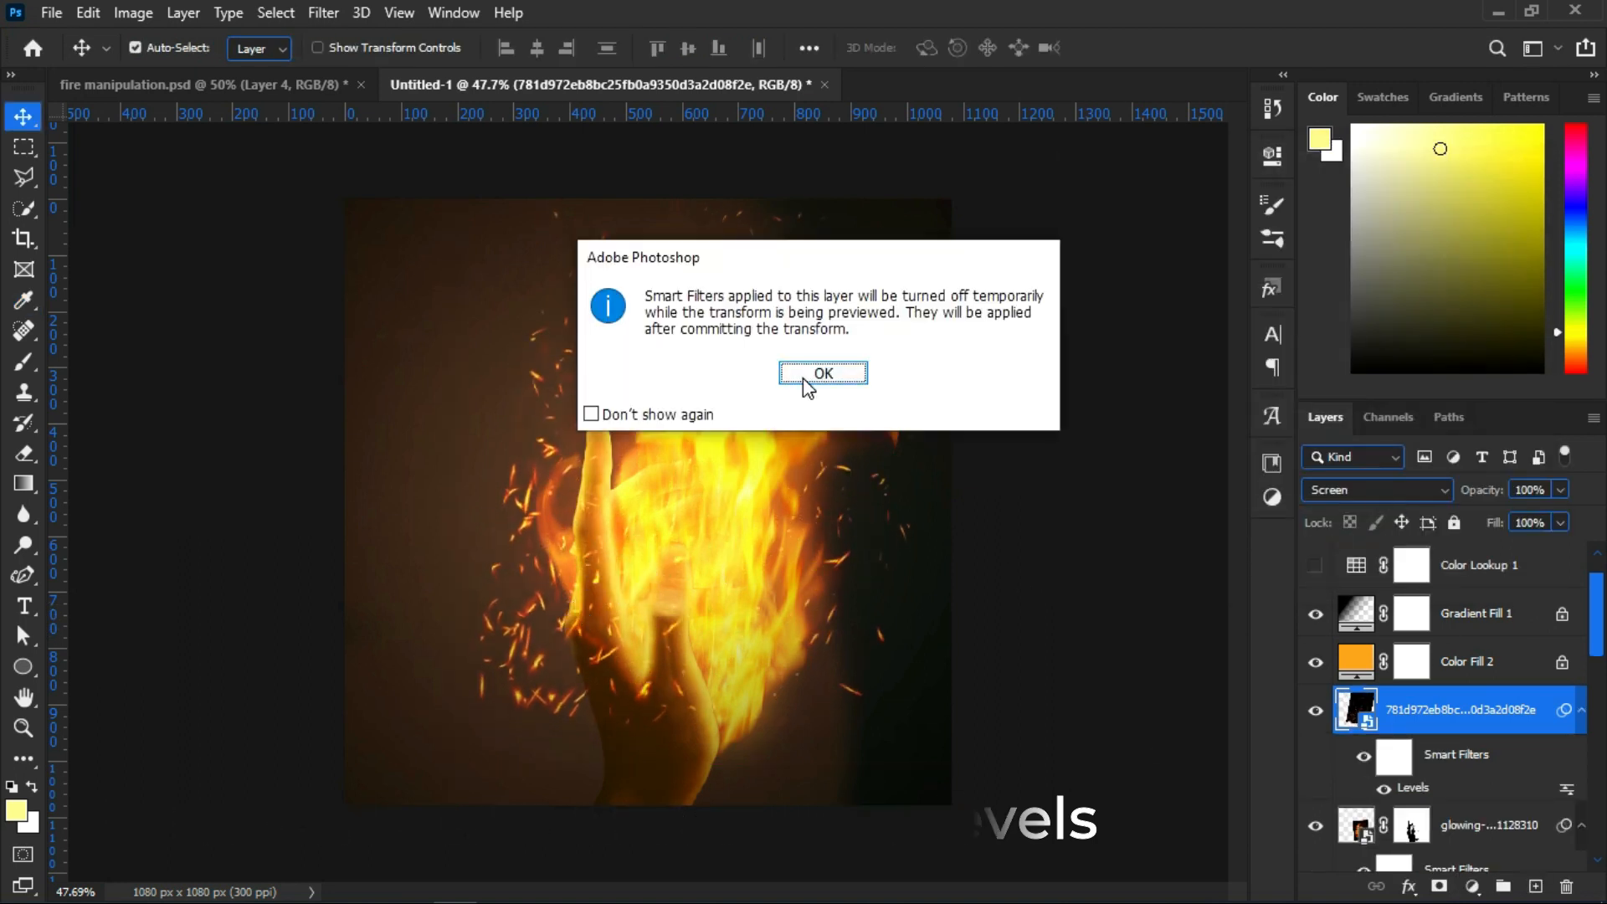
left_click(803, 379)
left_click_drag(932, 334, 781, 407)
left_click_drag(725, 407, 808, 441)
left_click_drag(589, 416, 550, 416)
left_click_drag(754, 460, 817, 446)
right_click(728, 478)
left_click(753, 861)
left_click_drag(963, 576, 897, 628)
mouse_move(823, 442)
left_mouse_down()
mouse_move(812, 476)
mouse_move(833, 487)
mouse_move(857, 466)
mouse_move(842, 462)
left_mouse_up()
left_click_drag(905, 380, 907, 395)
left_click_drag(774, 455, 785, 444)
key("Return")
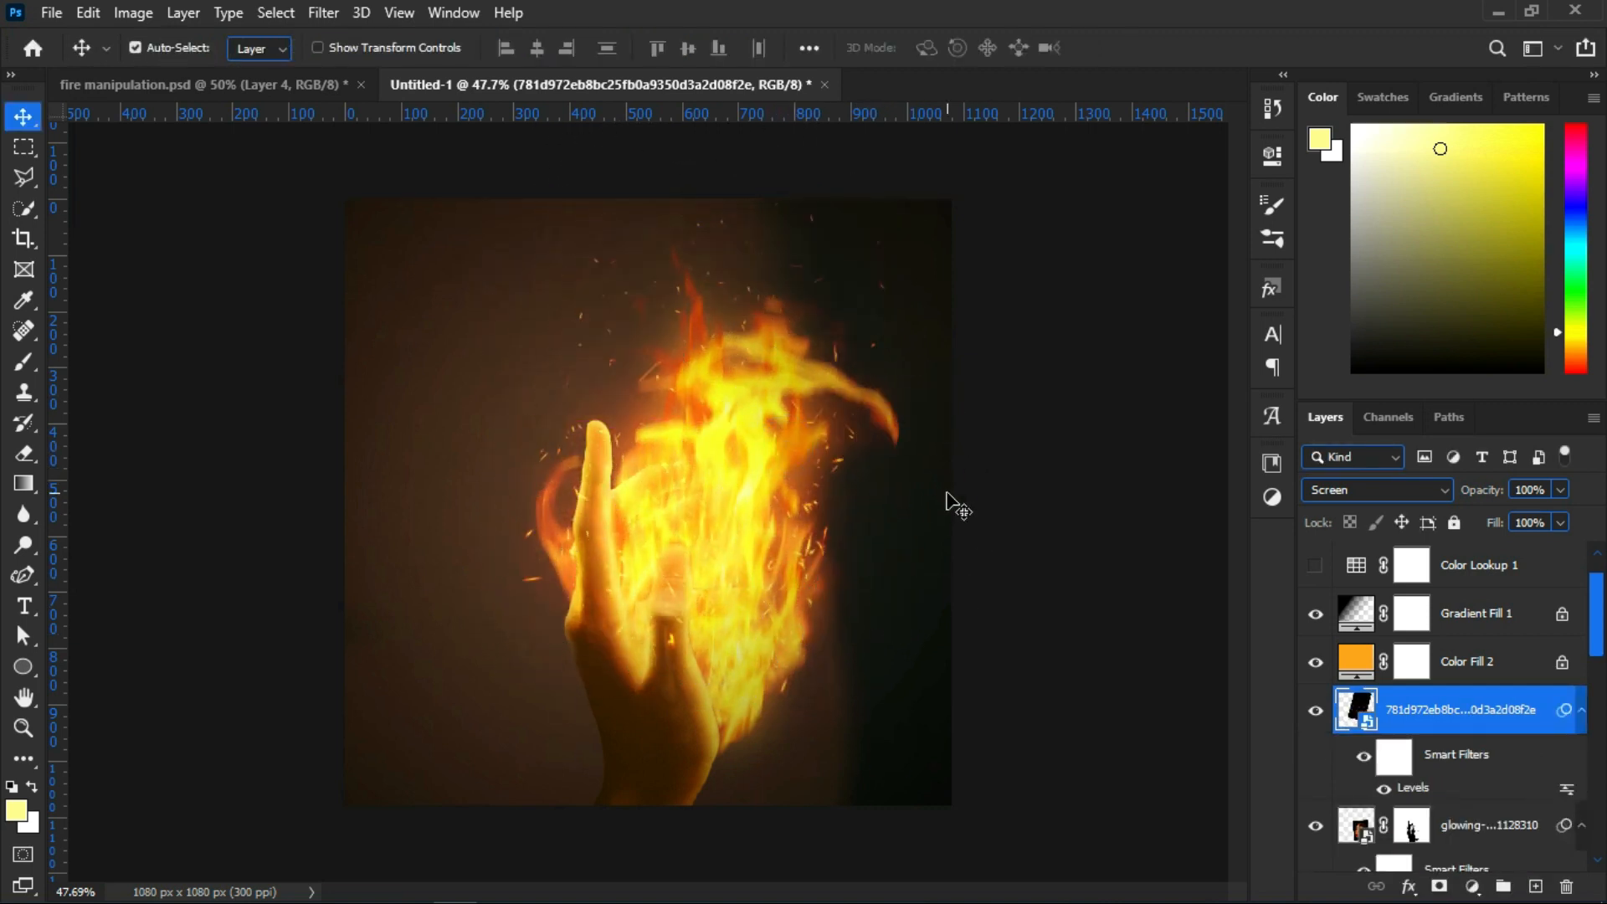
Add a layer mask to the sparks layer and paint black over the hand and fingers with a soft brush at 31% flow
key("d")
left_click(1439, 887)
key("b")
right_click(550, 616, "alt")
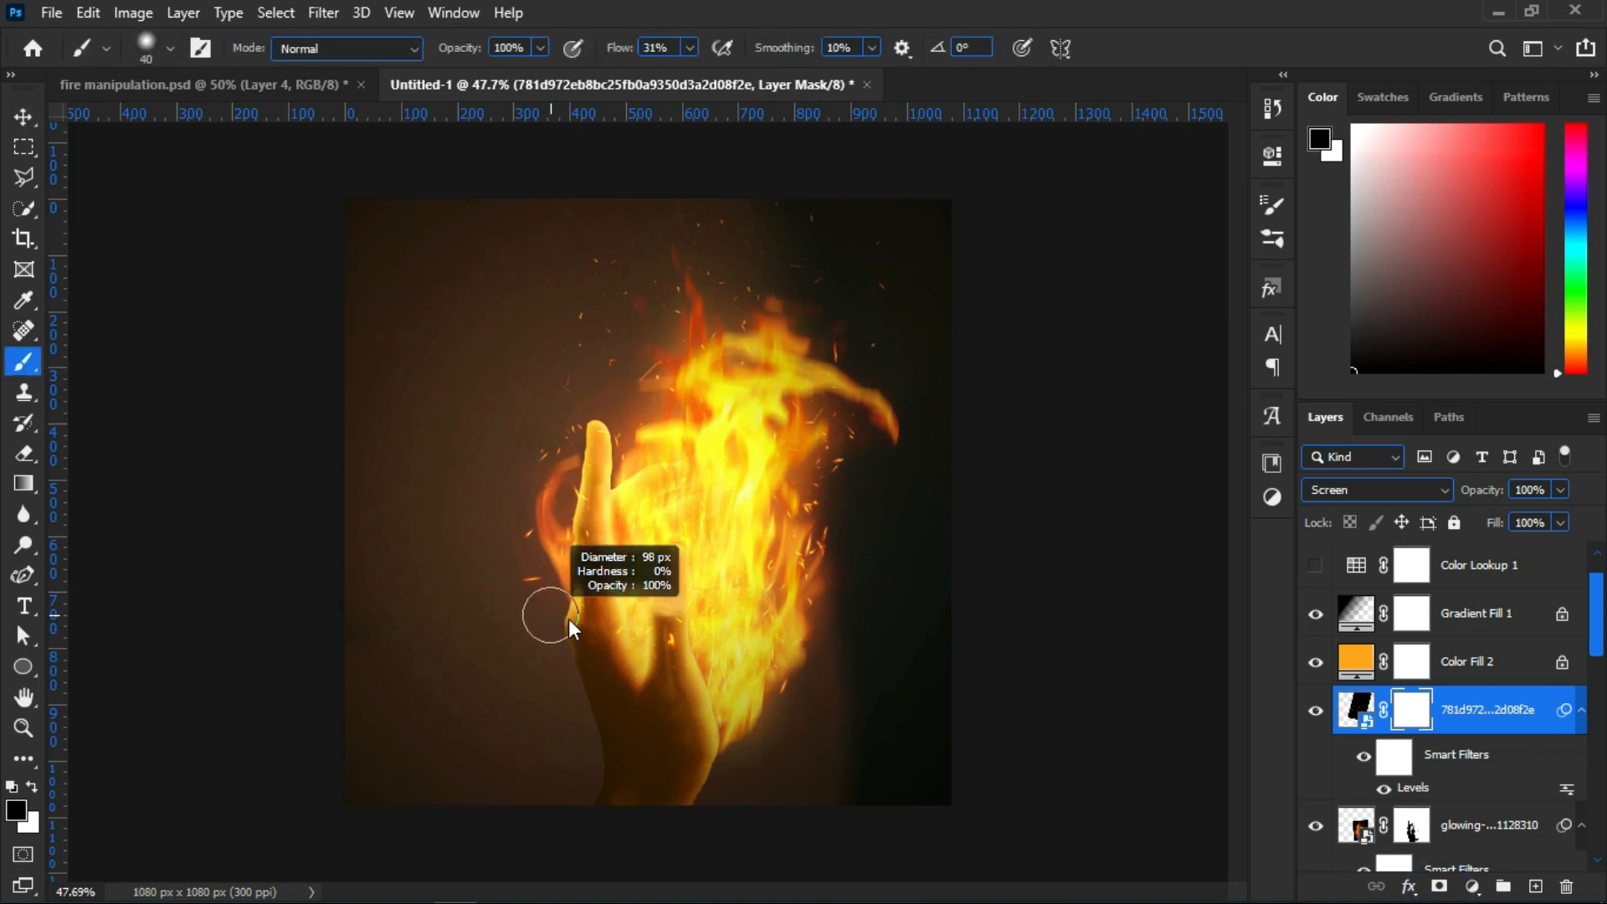
scroll(606, 601, "up", 4)
mouse_move(630, 678)
left_mouse_down()
mouse_move(580, 421)
mouse_move(586, 511)
mouse_move(559, 565)
mouse_move(590, 637)
mouse_move(568, 417)
mouse_move(590, 437)
mouse_move(595, 705)
left_mouse_up()
right_click(767, 663, "alt")
left_click_drag(706, 664, 735, 634)
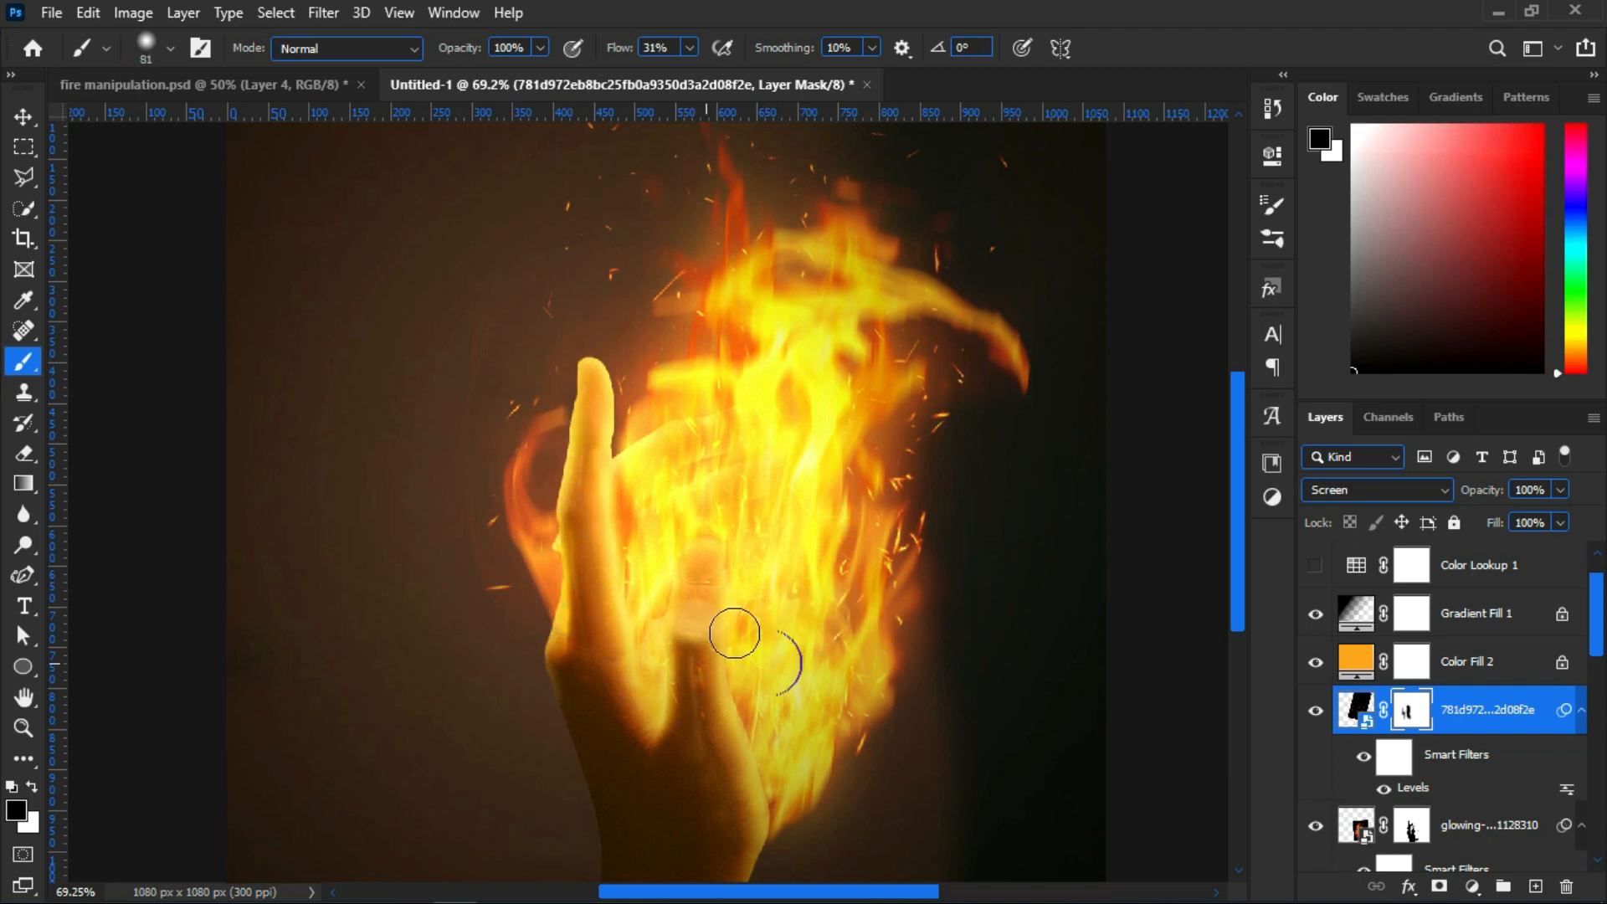
mouse_move(700, 730)
left_mouse_down()
mouse_move(688, 567)
mouse_move(705, 610)
mouse_move(696, 595)
mouse_move(685, 667)
left_mouse_up()
Inspect the masked sparks around the fingers and flames, both close up and in the full image
scroll(731, 488, "up", 4)
scroll(590, 700, "down", 4)
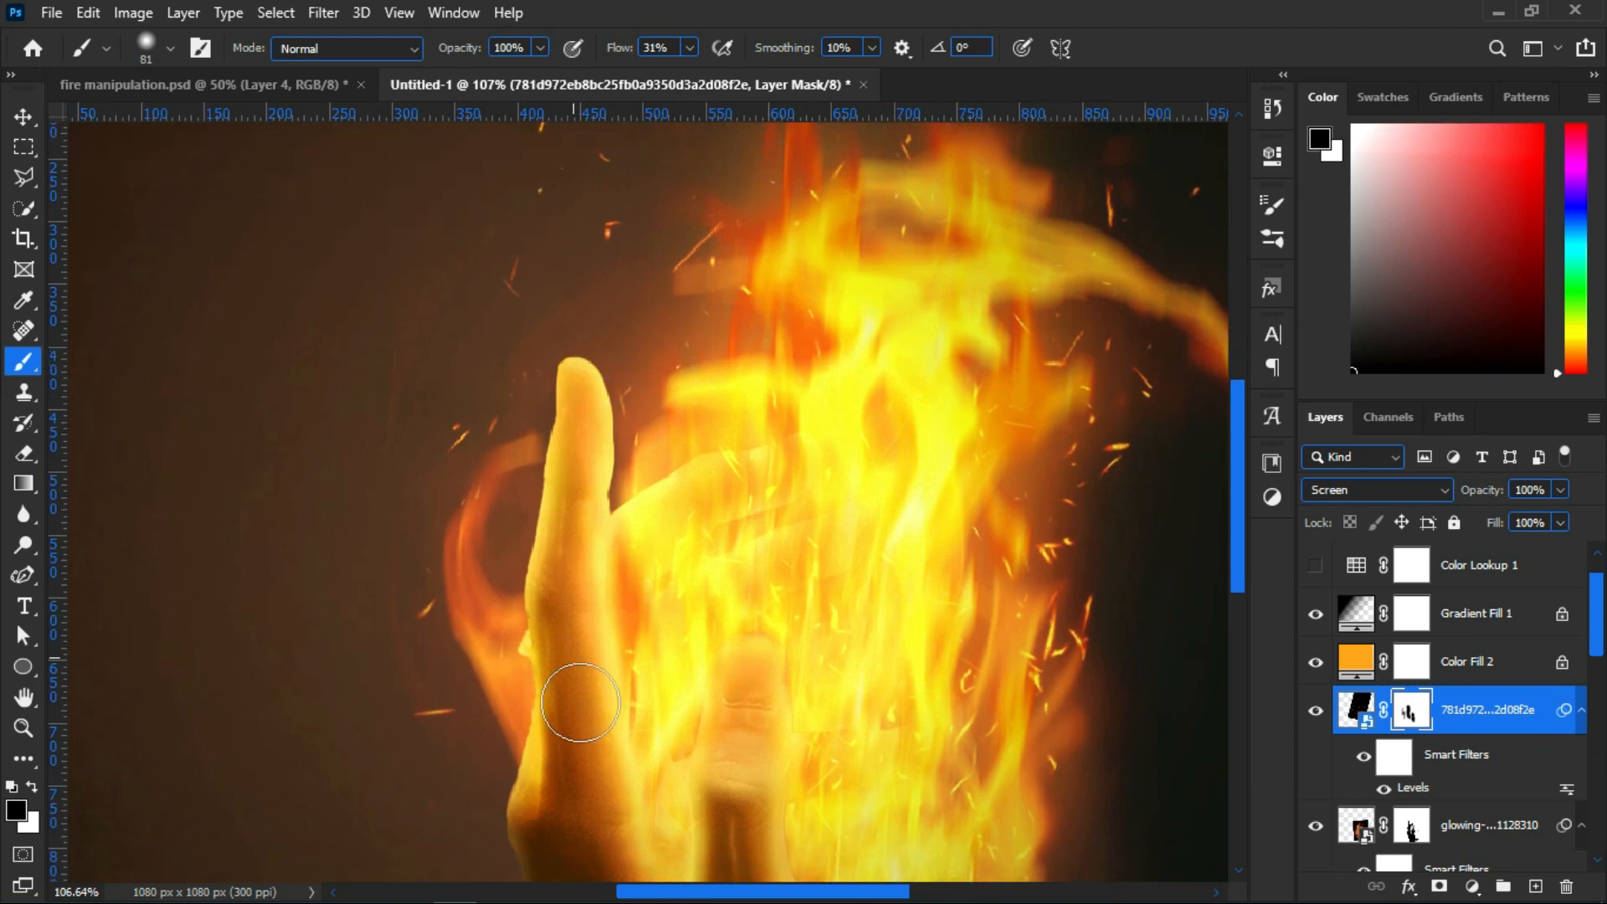
scroll(577, 651, "up", 3)
scroll(704, 502, "up", 6)
scroll(783, 352, "down", 4)
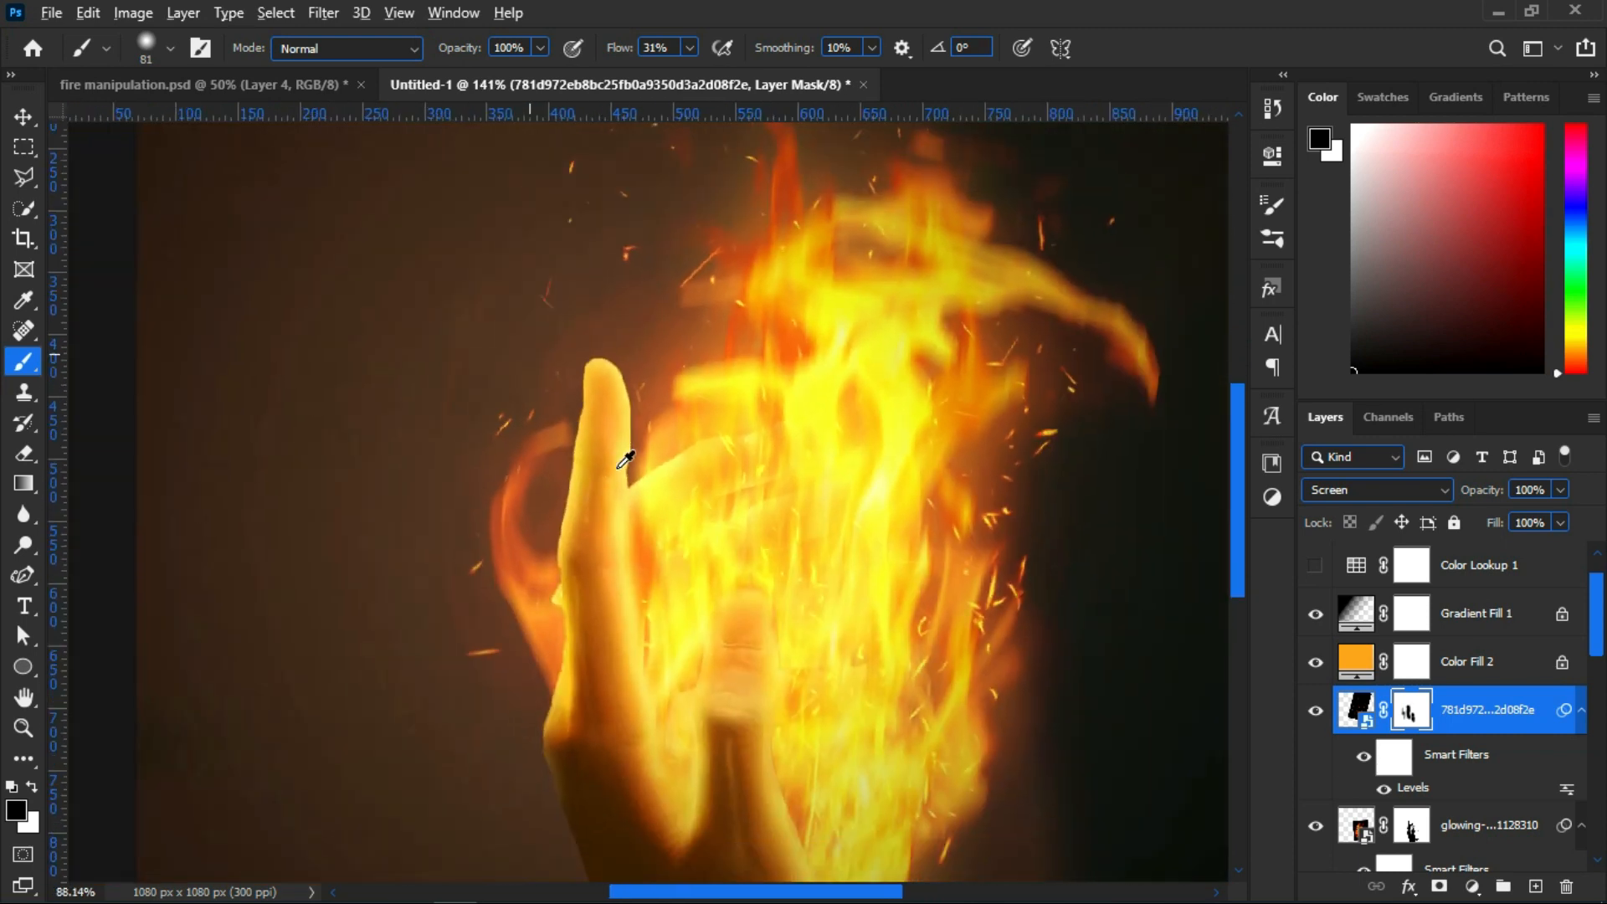
scroll(656, 376, "up", 3)
scroll(822, 484, "down", 4)
scroll(787, 354, "up", 1)
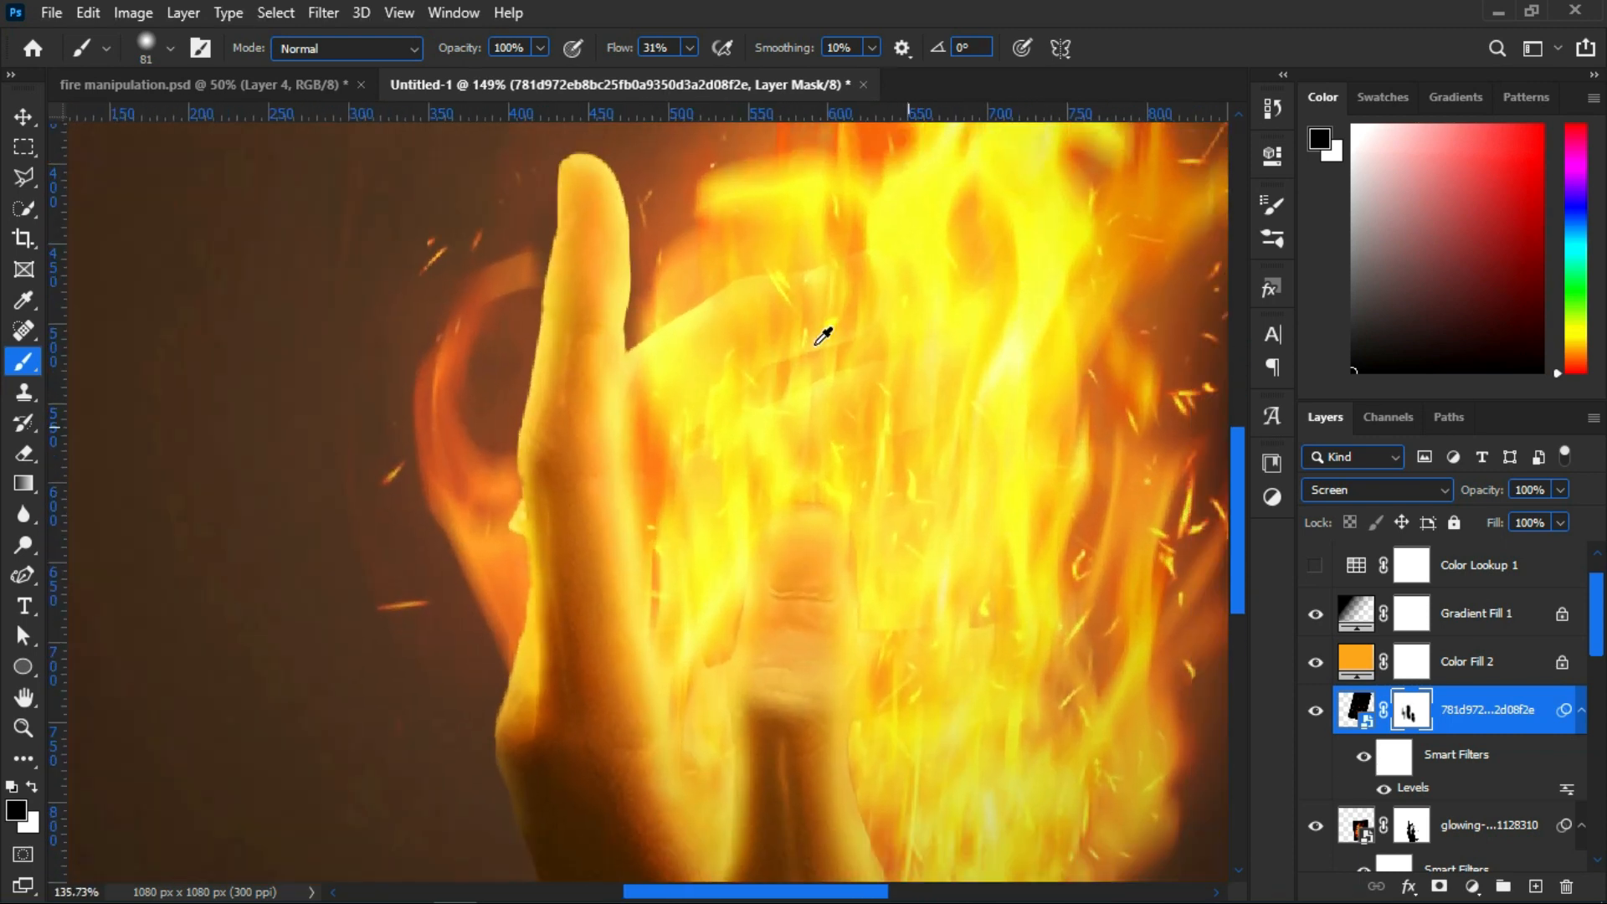
scroll(821, 334, "down", 3)
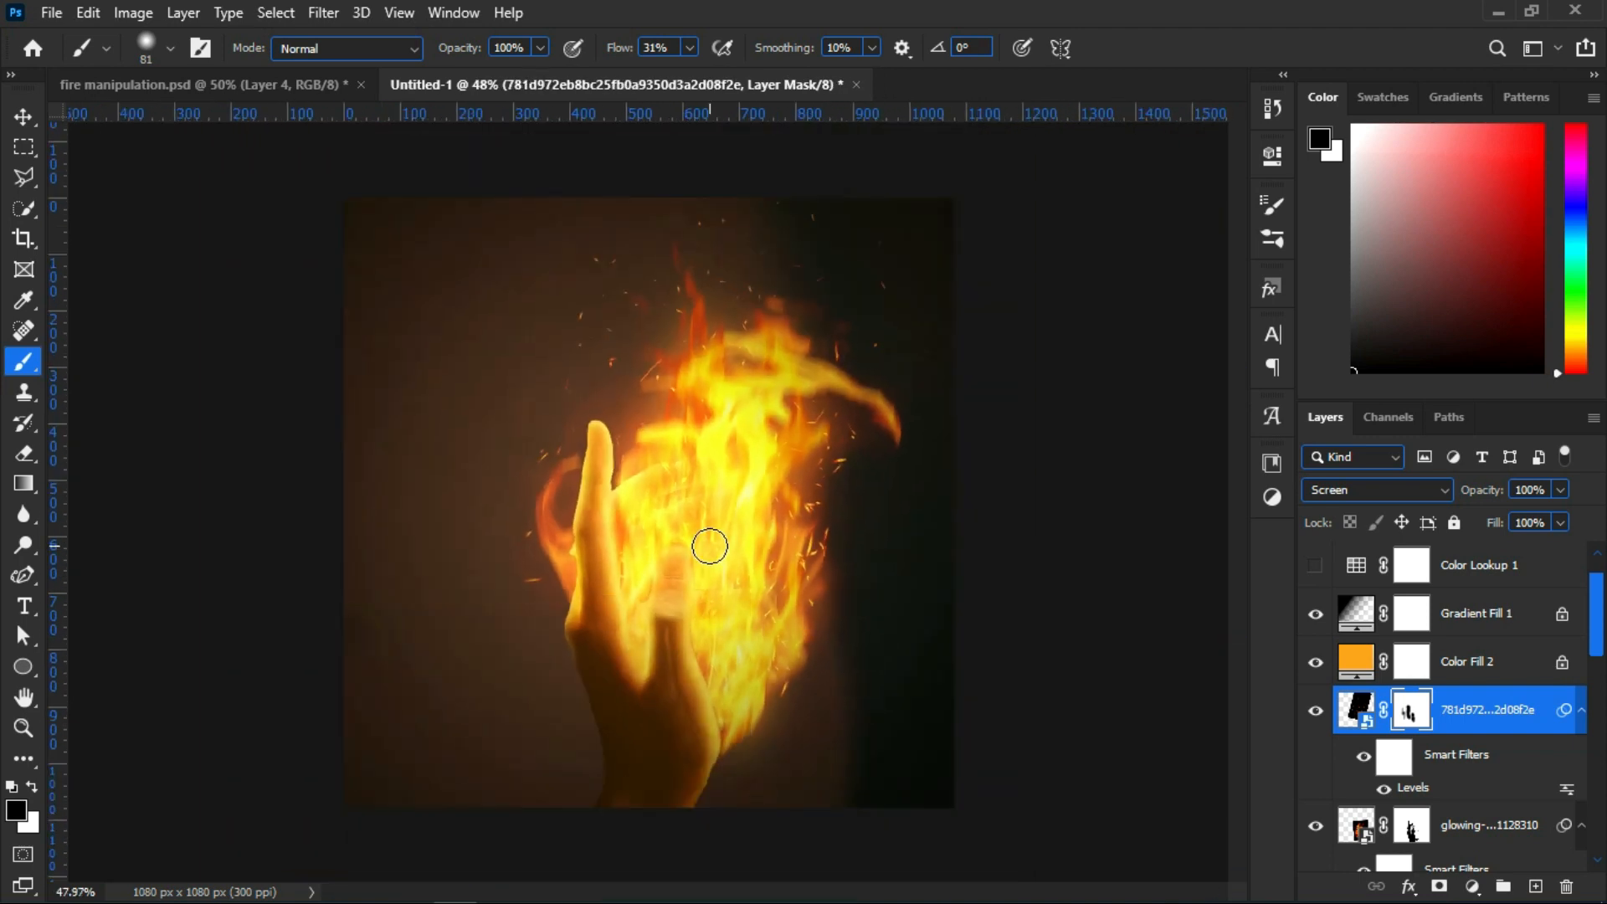
scroll(753, 565, "up", 4)
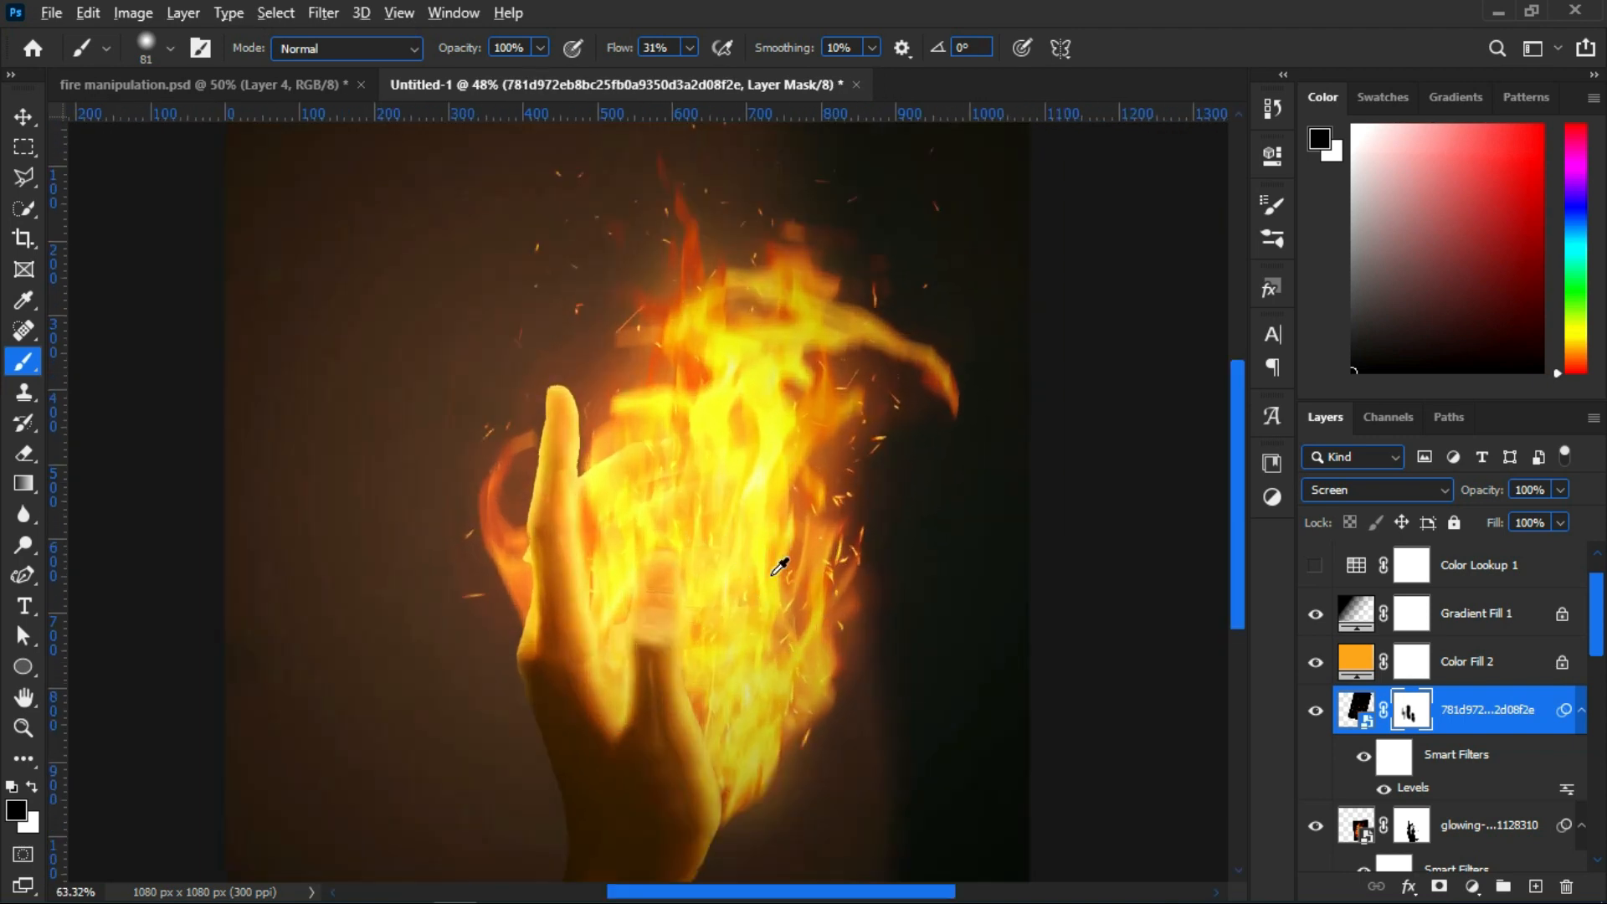
scroll(778, 656, "down", 4)
scroll(1353, 693, "up", 1)
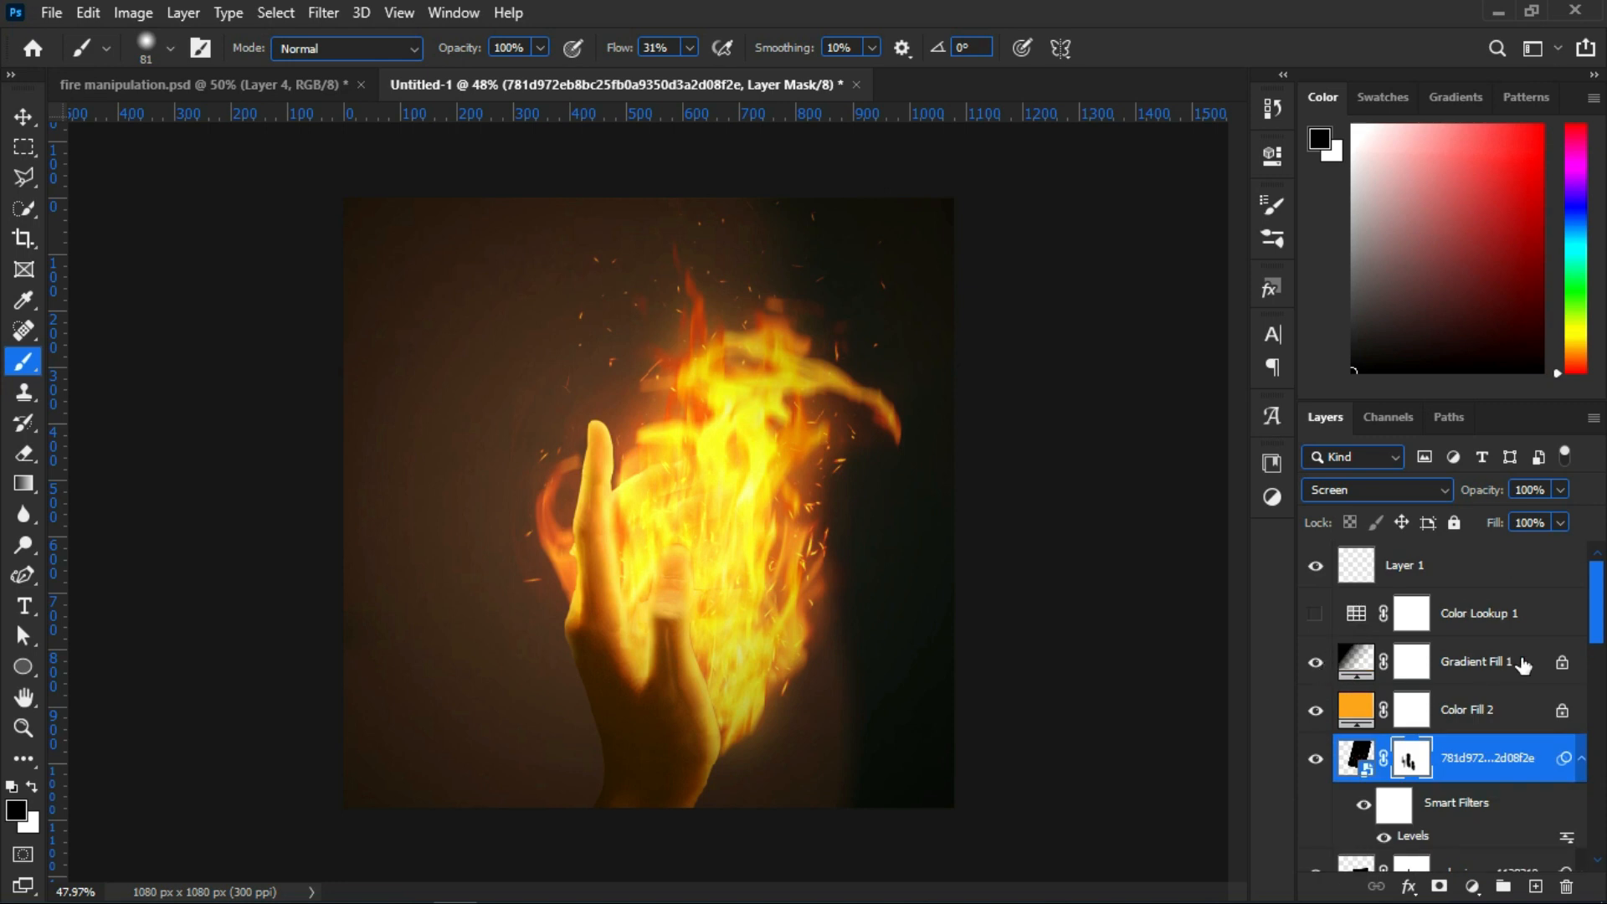
Lower the Gradient Fill 1 layer's opacity to 66%
left_click(1523, 664)
left_click(1560, 489)
left_click_drag(1562, 517, 1551, 519)
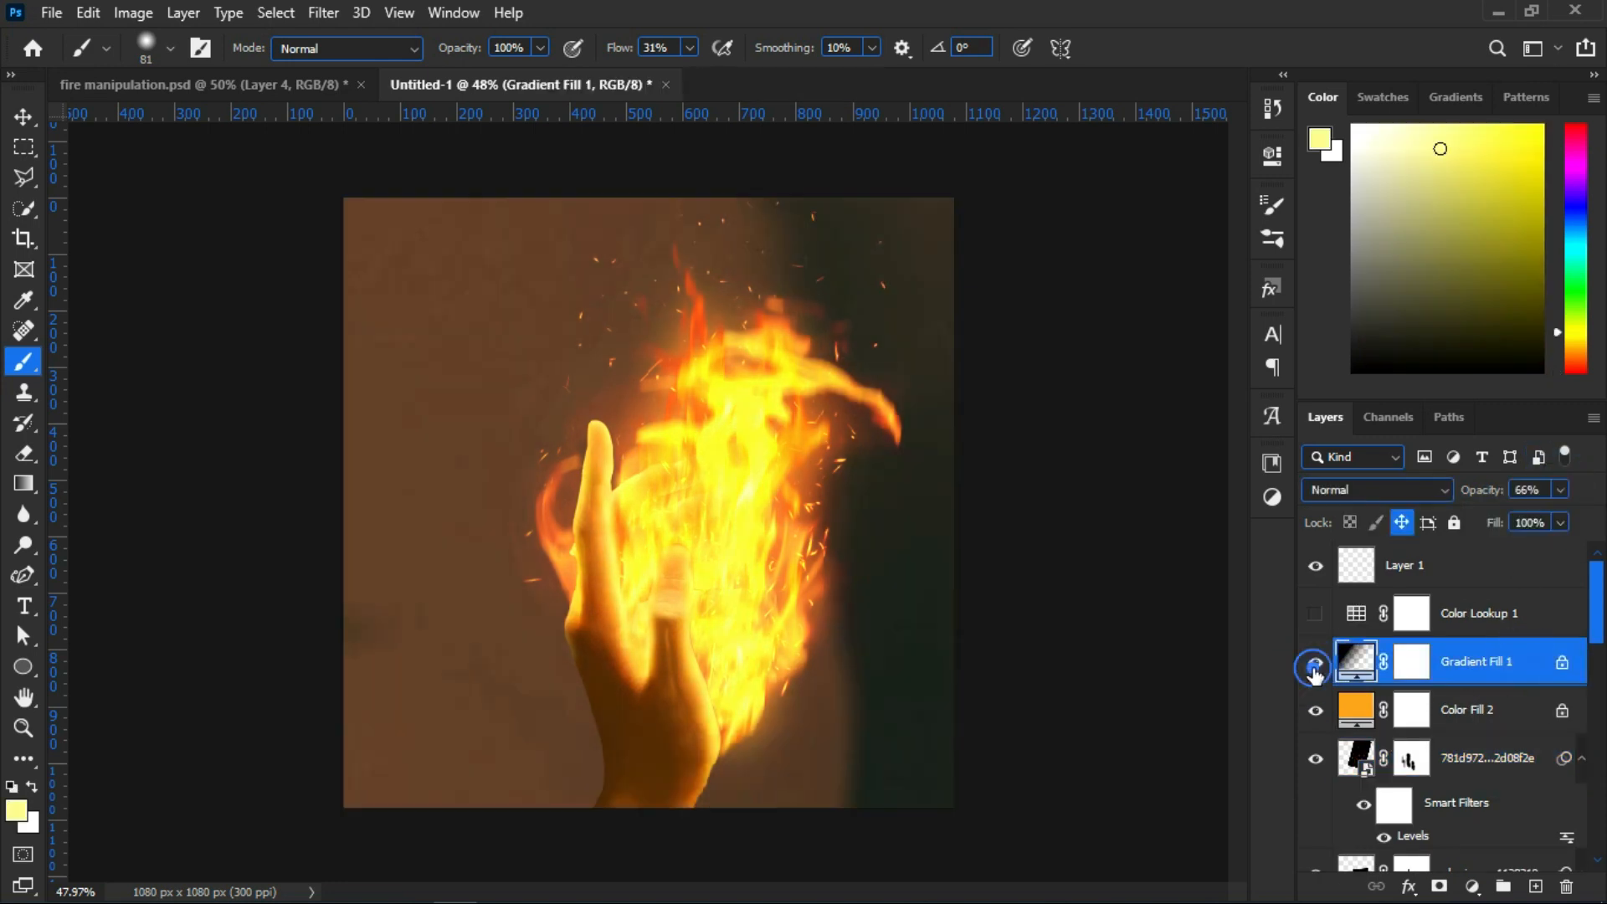
Examine the overall lighting of the hand, flames and background at different magnifications
scroll(645, 545, "down", 1)
key("v")
scroll(718, 619, "up", 3)
scroll(961, 467, "down", 1)
scroll(897, 682, "up", 1)
scroll(730, 715, "up", 1)
scroll(847, 727, "up", 1)
scroll(834, 728, "down", 1)
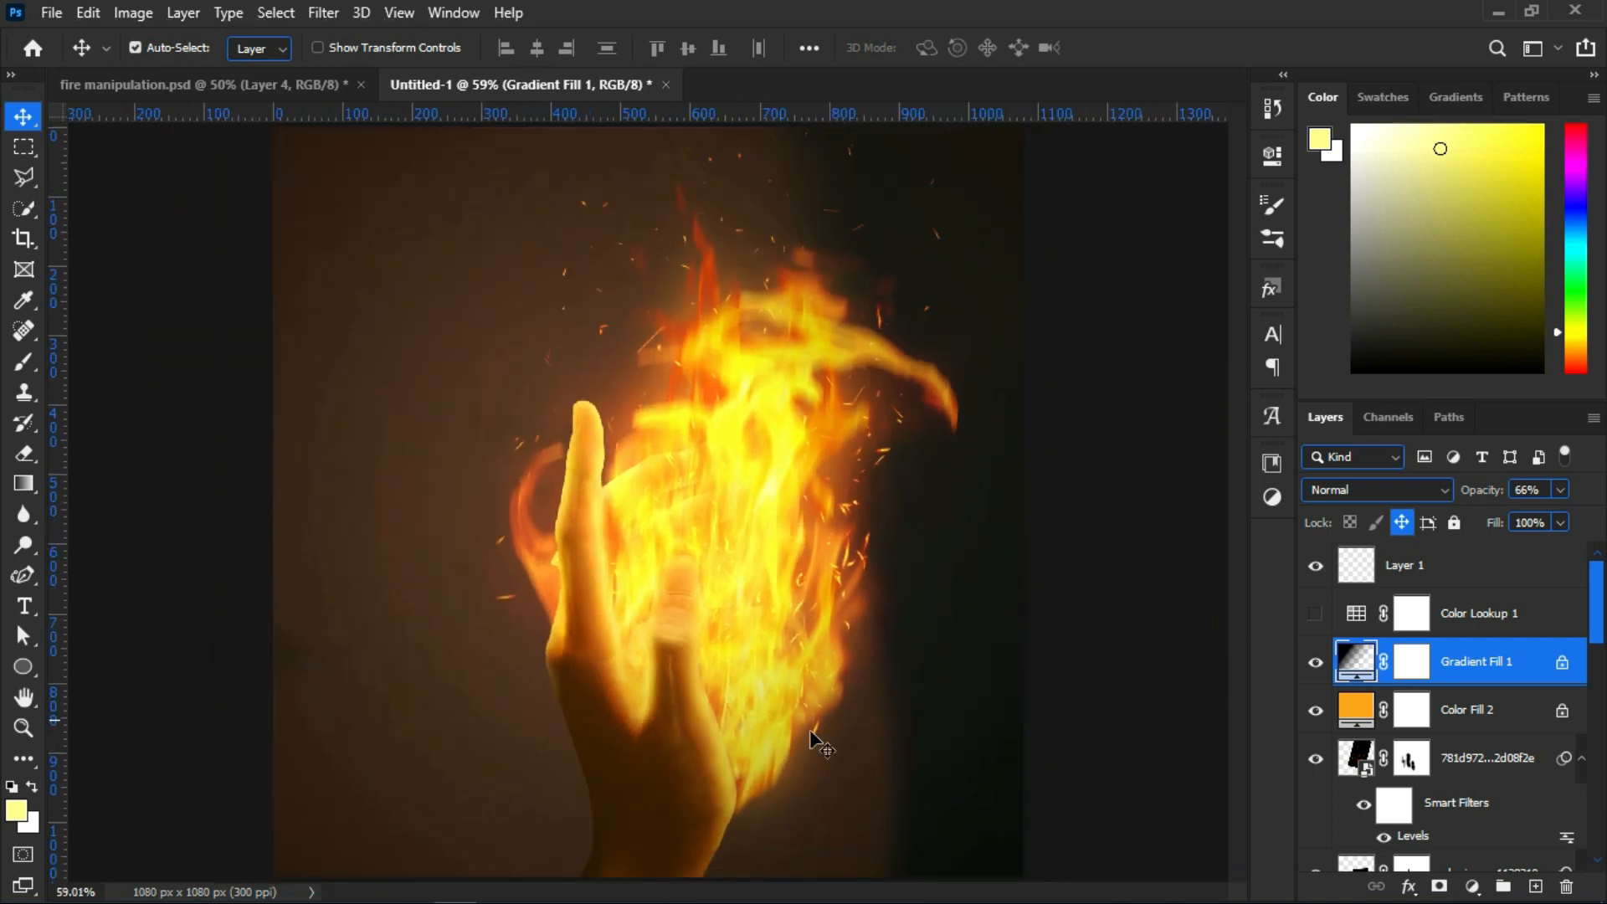
Make the Color Lookup 1 adjustment visible and stamp all visible layers into a new layer above it
left_click(1315, 614)
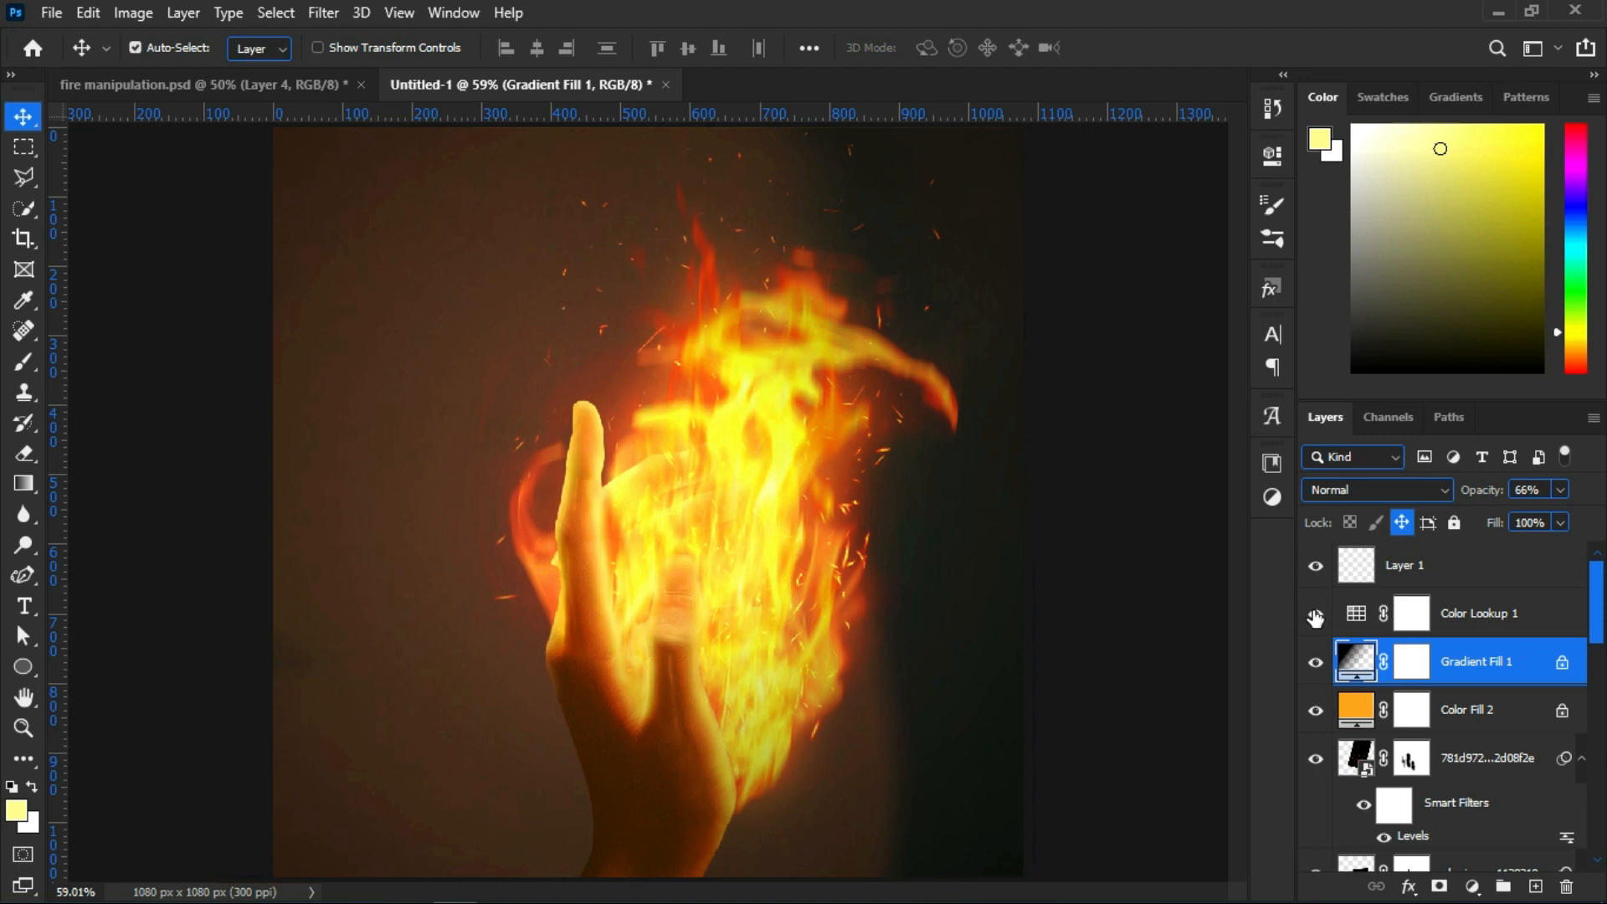
left_click(1457, 617)
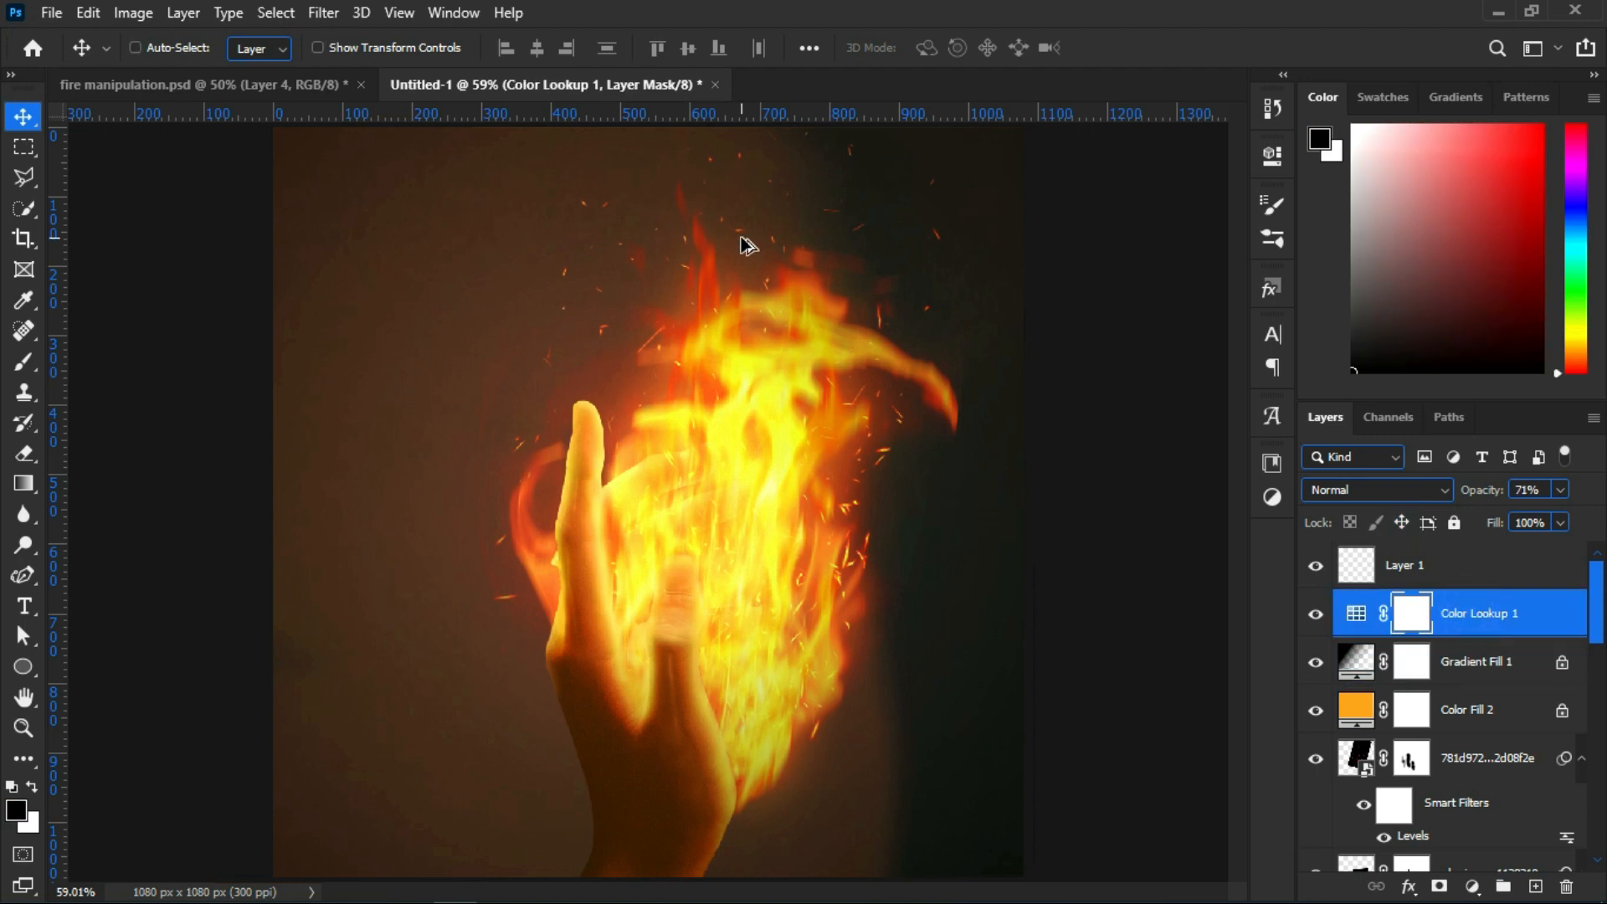
key("ctrl+shift+alt+e")
Apply a Lens Blur to the stamped layer with Radius 30, Blade Curvature 14, Rotation 41 and Noise Amount 2
left_click(323, 12)
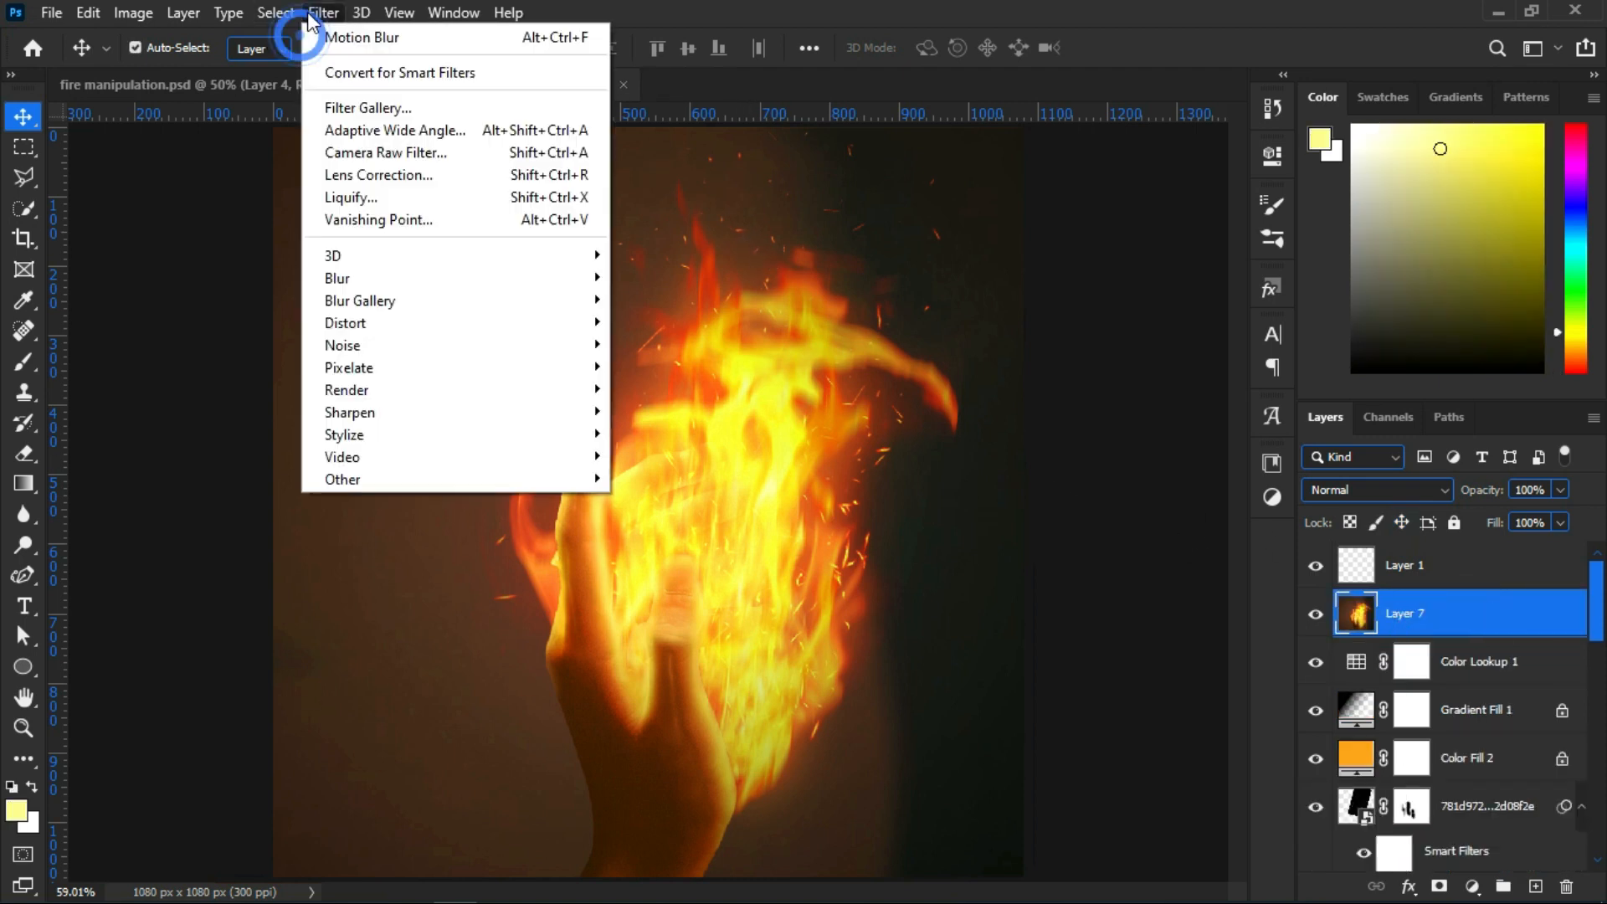
mouse_move(360, 276)
left_click(659, 390)
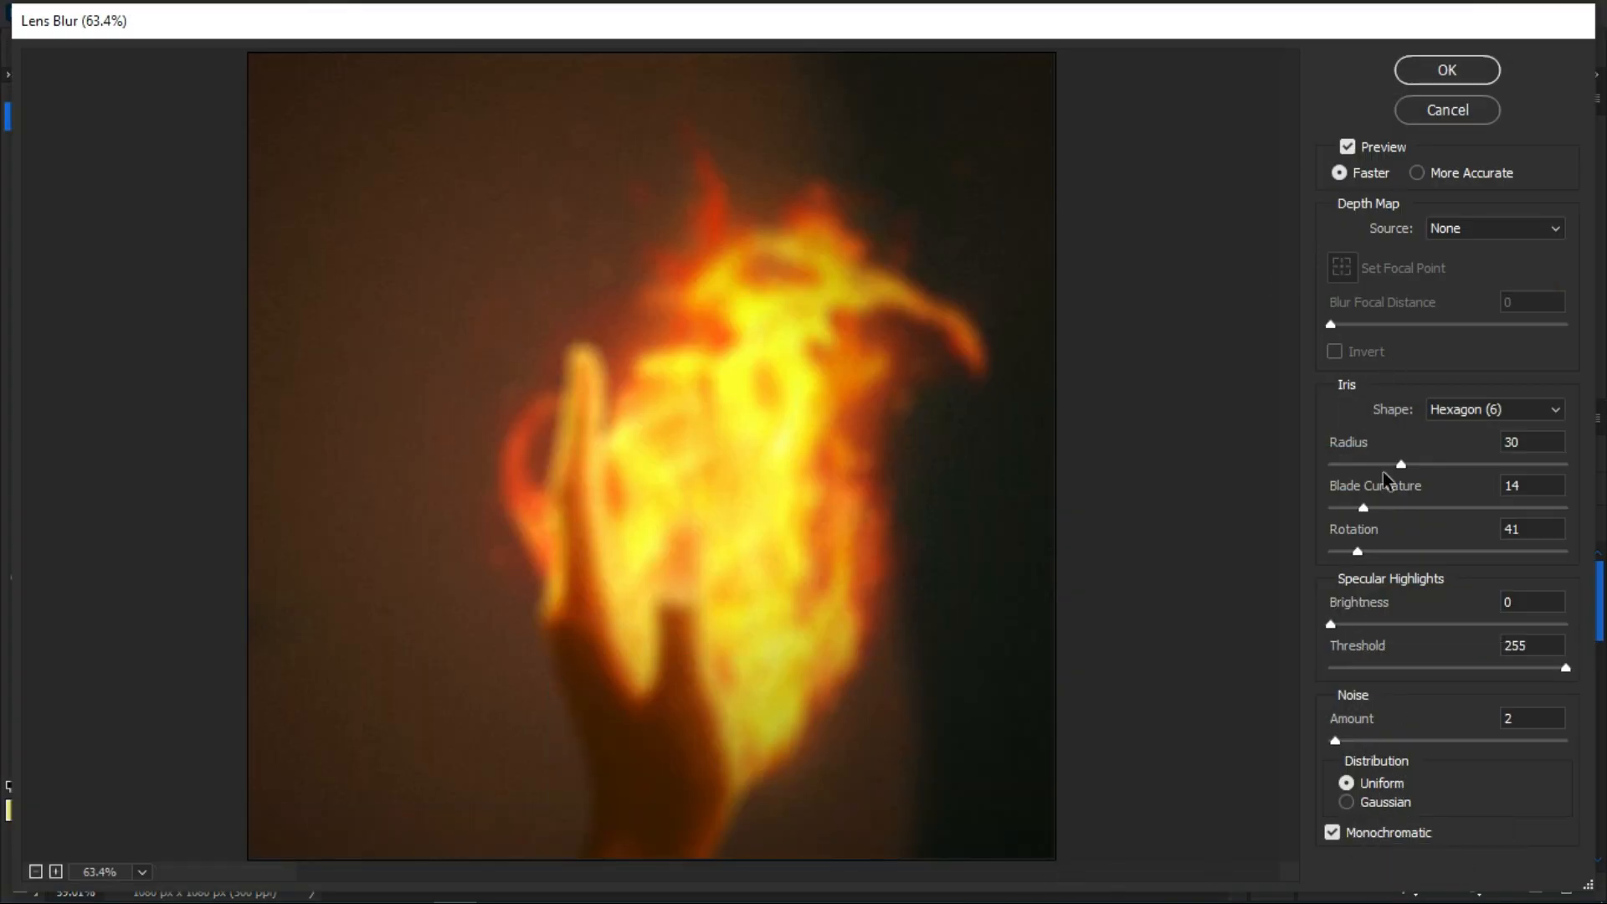
left_click(1435, 72)
Blend the blurred stamped layer with Soft Light at 49% opacity and compare the image with and without it
left_click(1429, 498)
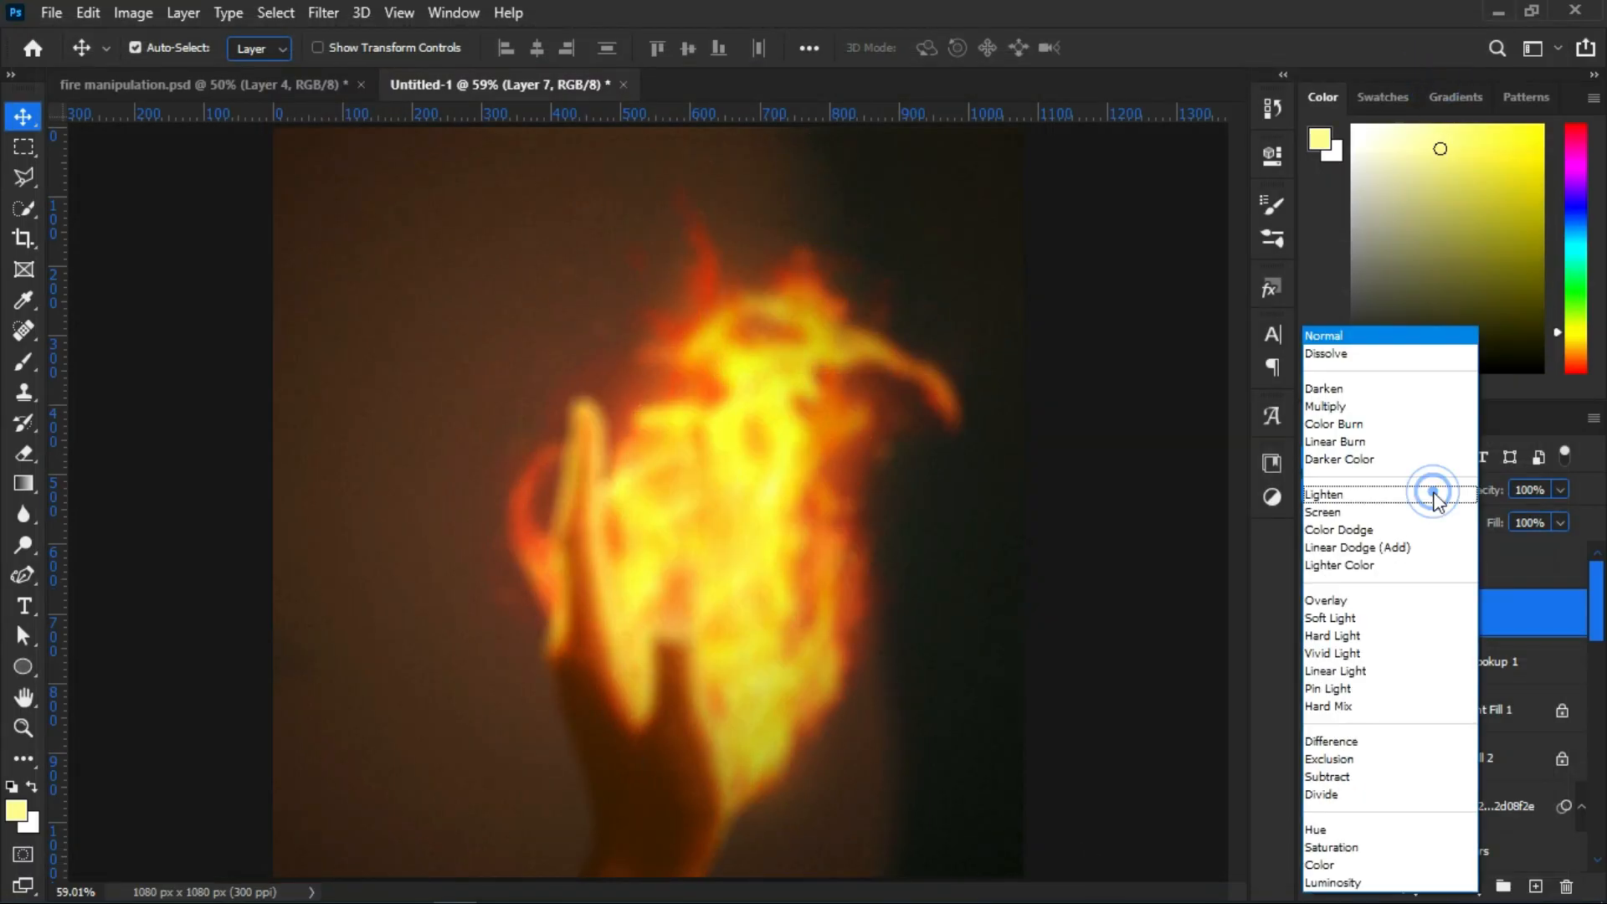
left_click(1356, 618)
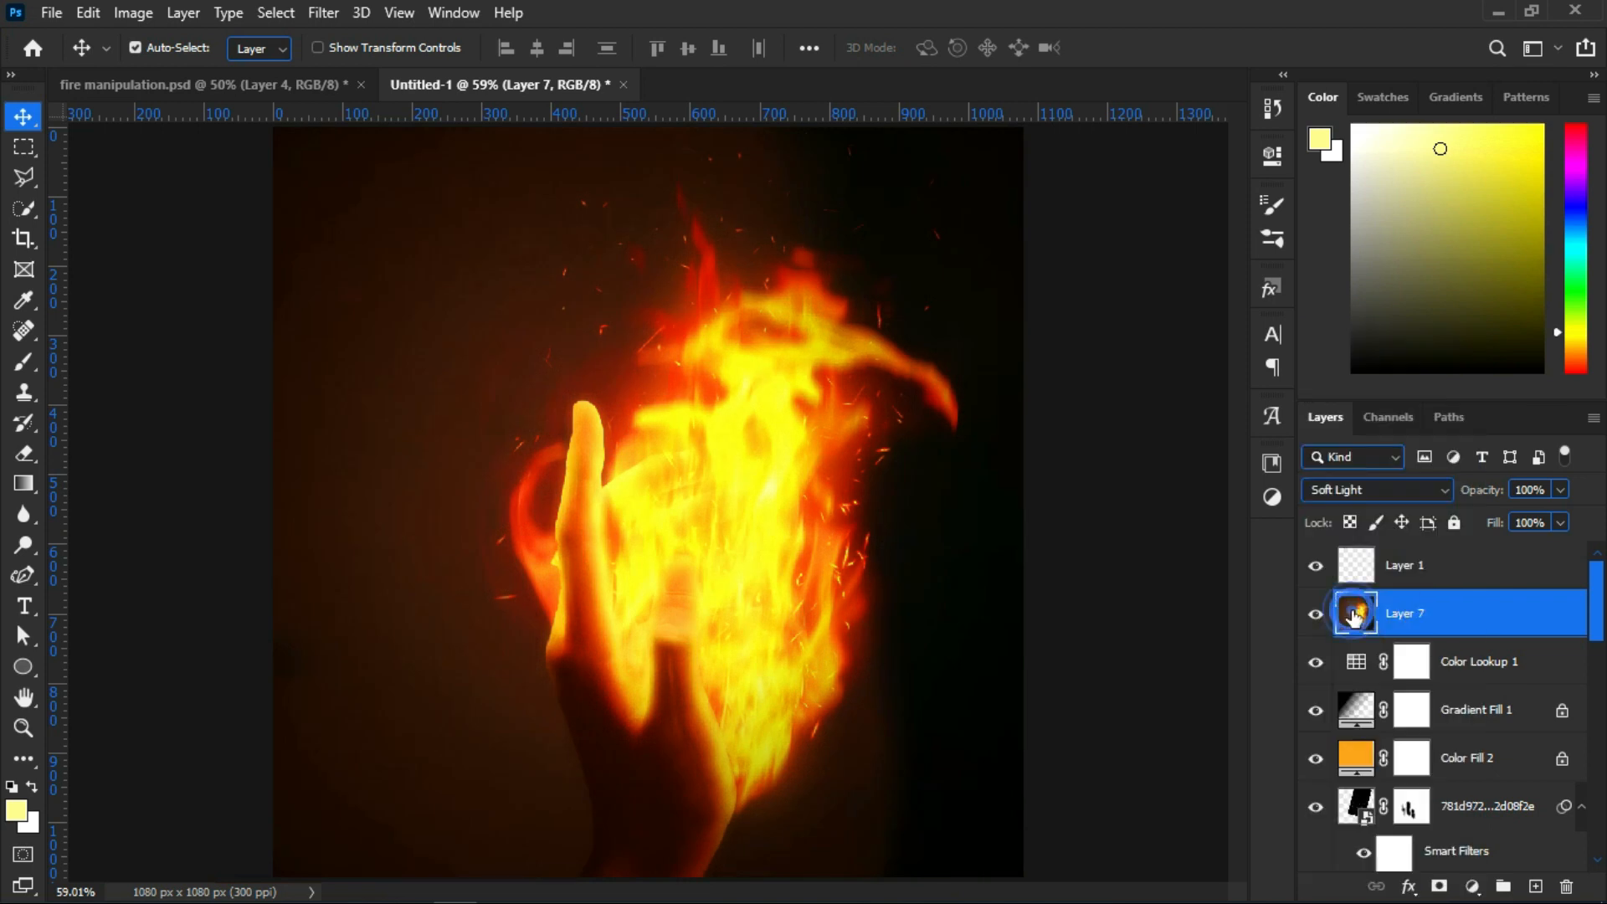
left_click(1513, 516)
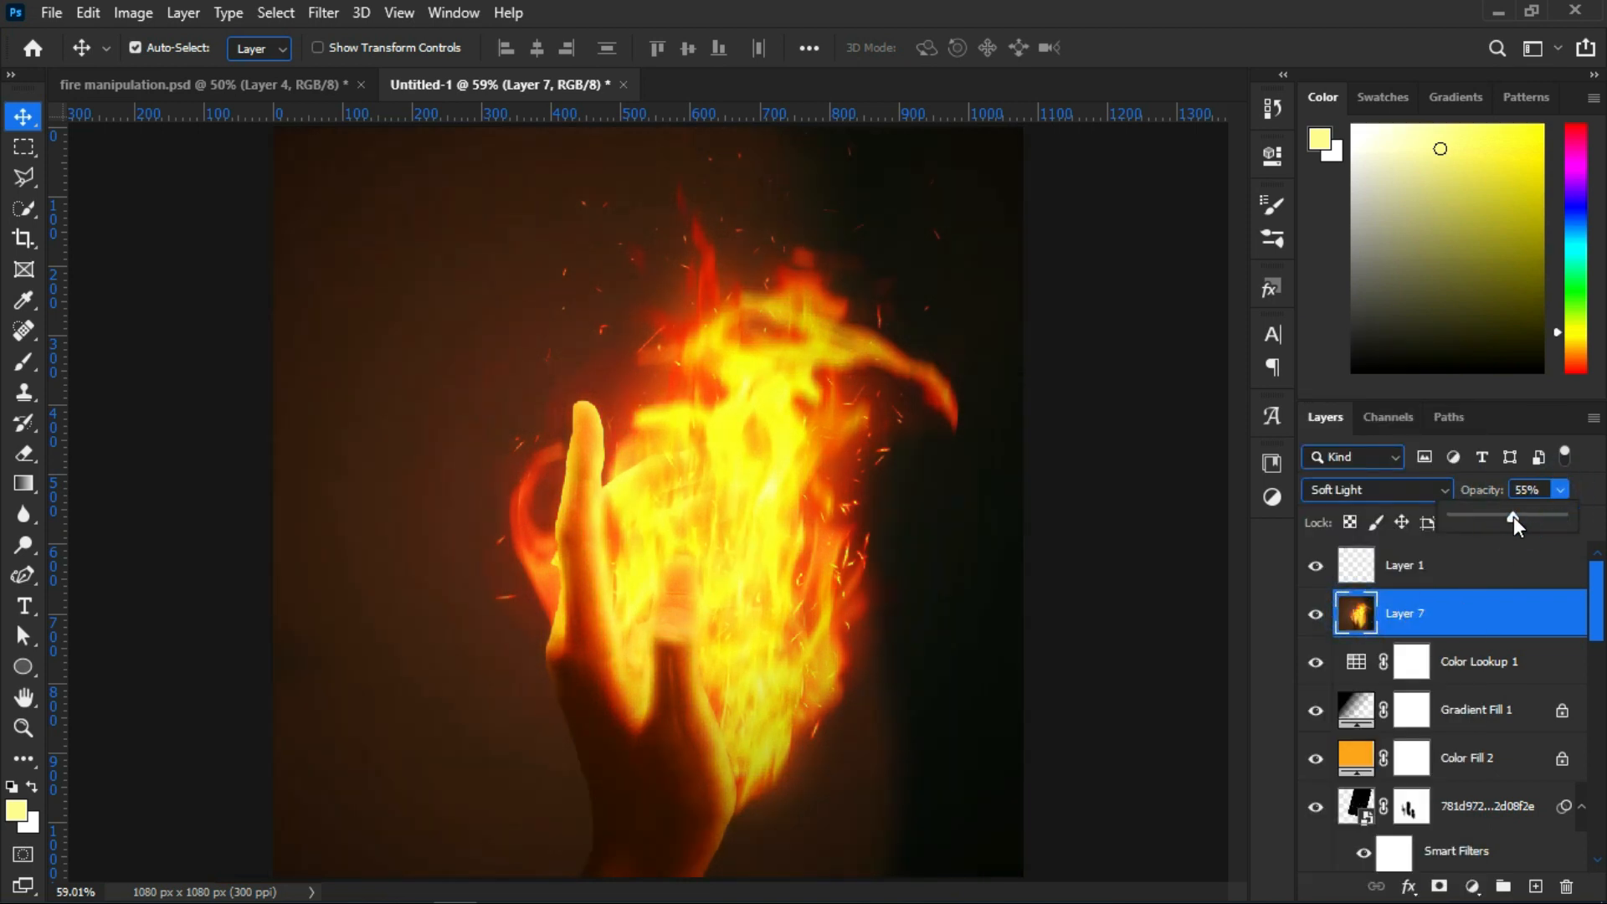
left_click_drag(1507, 519, 1506, 519)
left_click(1317, 615)
left_click(1318, 615)
left_click(1317, 615)
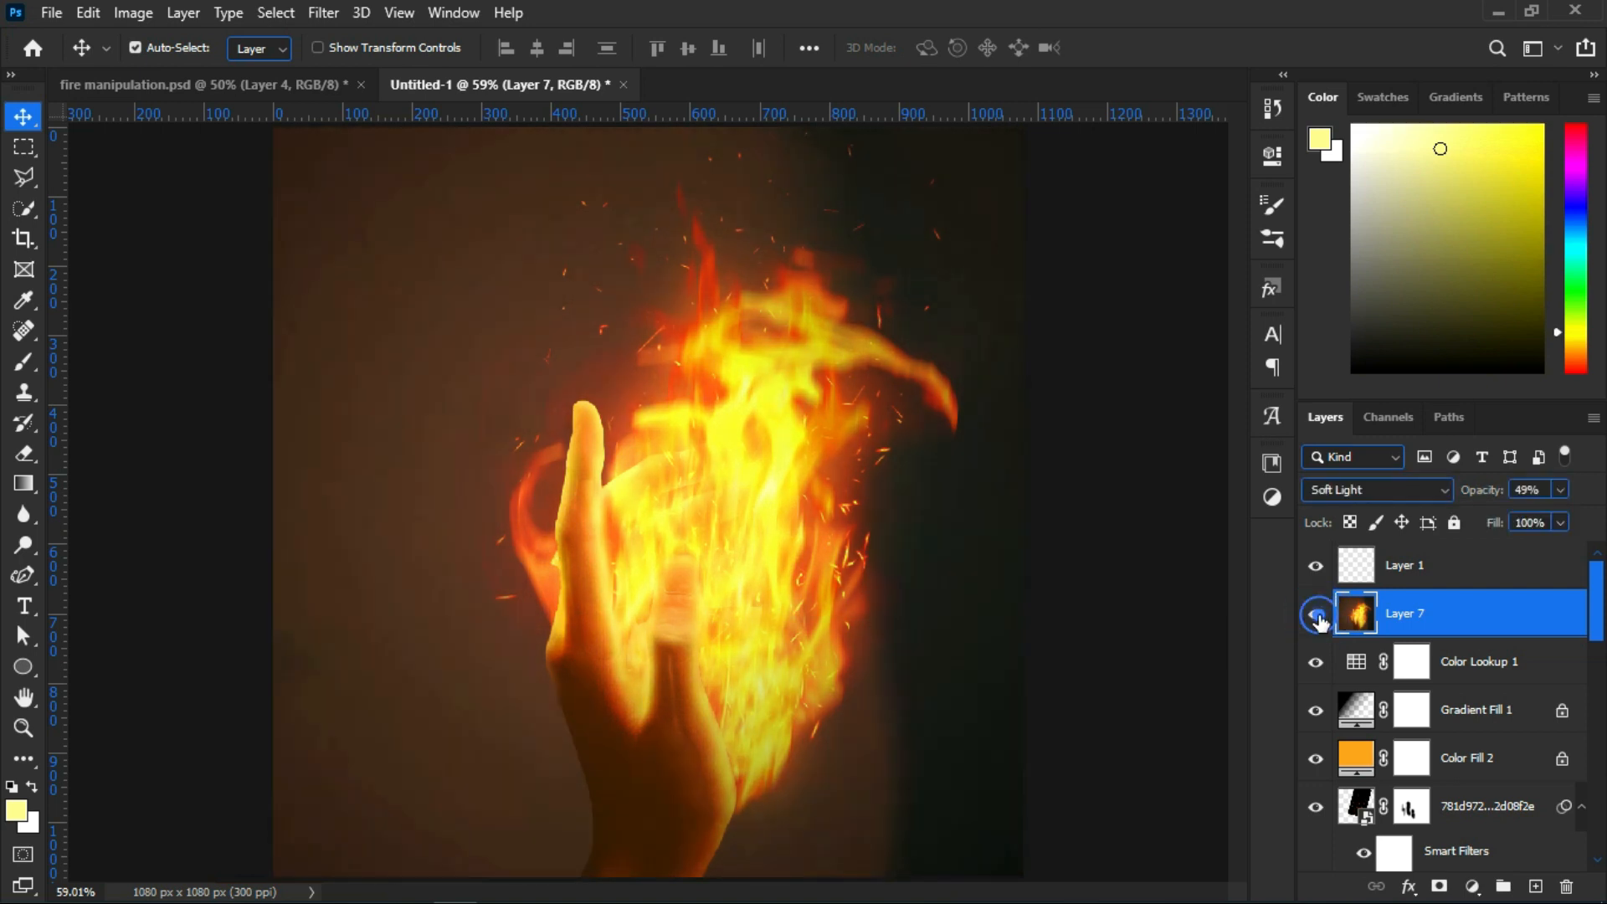
left_click(1317, 615)
left_click(1316, 615)
left_click(1317, 615)
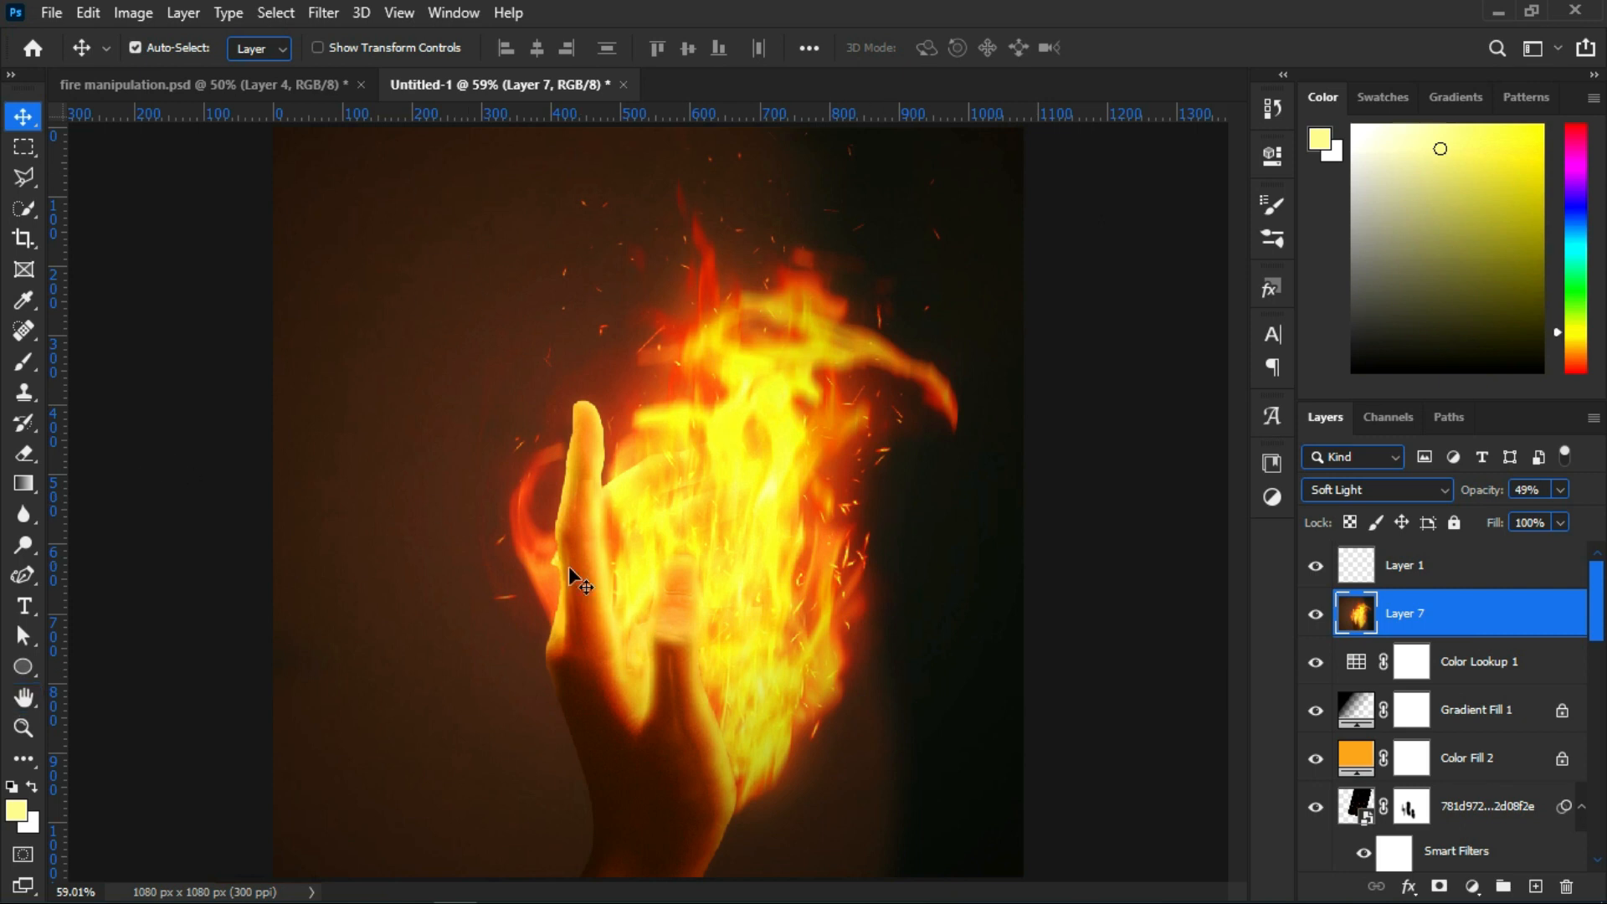
Add a Hue/Saturation adjustment above the blurred stamped layer and fine-tune its hue
left_click(1475, 886)
left_click(1488, 655)
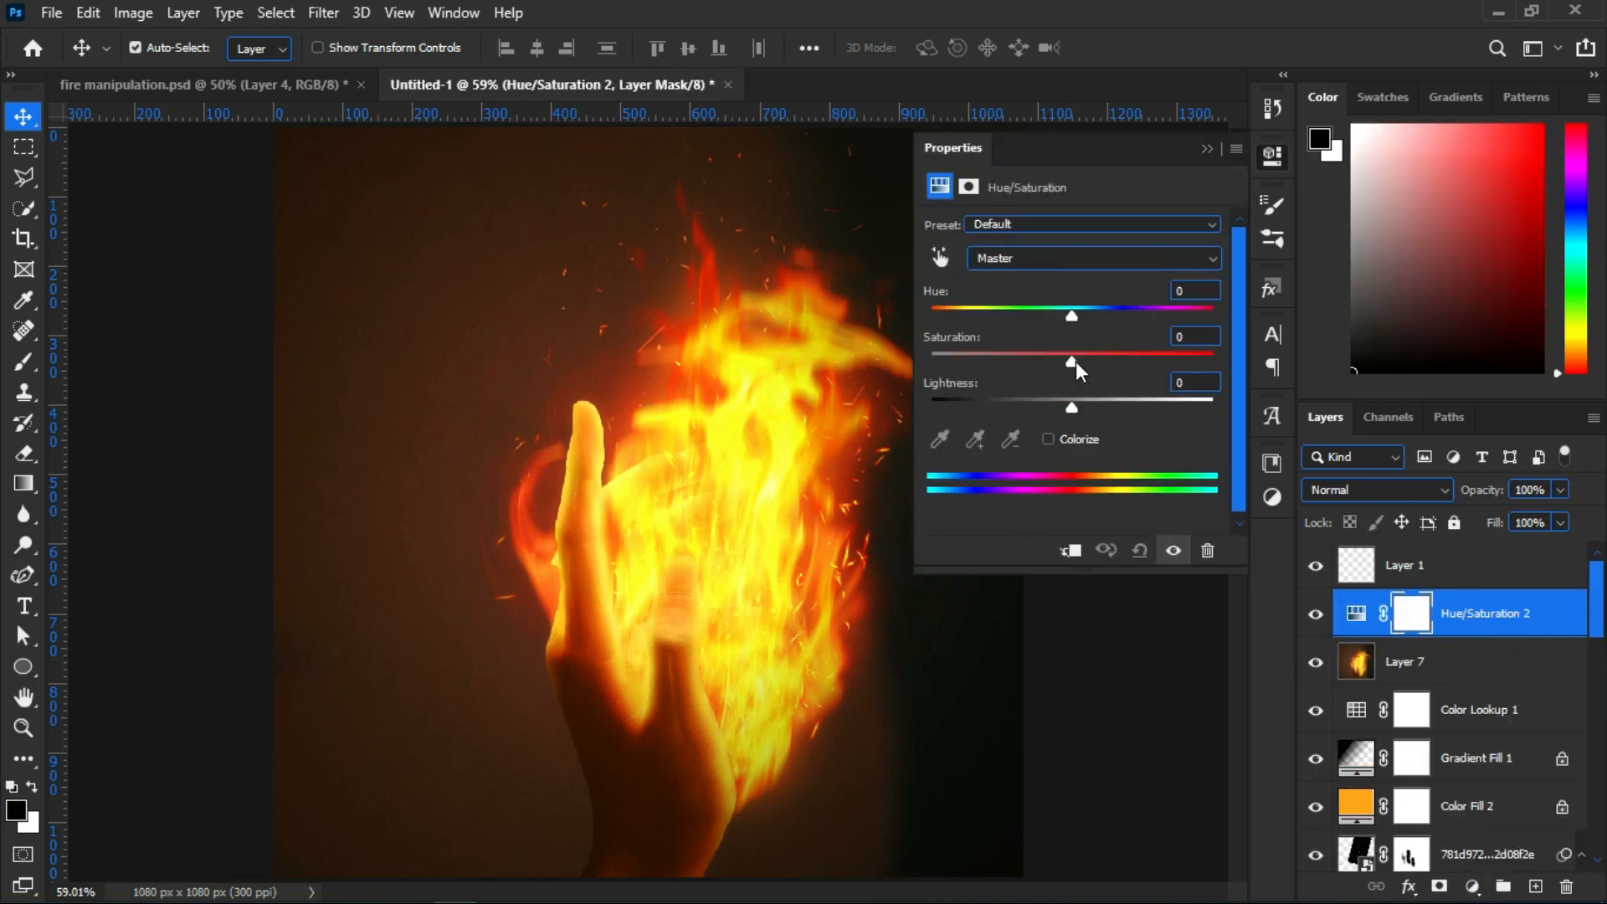
mouse_move(1058, 319)
left_mouse_down()
mouse_move(1078, 317)
mouse_move(1061, 356)
mouse_move(1045, 355)
mouse_move(1088, 363)
mouse_move(1056, 318)
mouse_move(1093, 319)
mouse_move(1055, 320)
mouse_move(1077, 321)
mouse_move(1061, 361)
mouse_move(1097, 365)
mouse_move(1058, 365)
mouse_move(1087, 362)
mouse_move(1047, 315)
mouse_move(1105, 315)
mouse_move(1090, 362)
mouse_move(1069, 315)
left_mouse_up()
left_click(1207, 148)
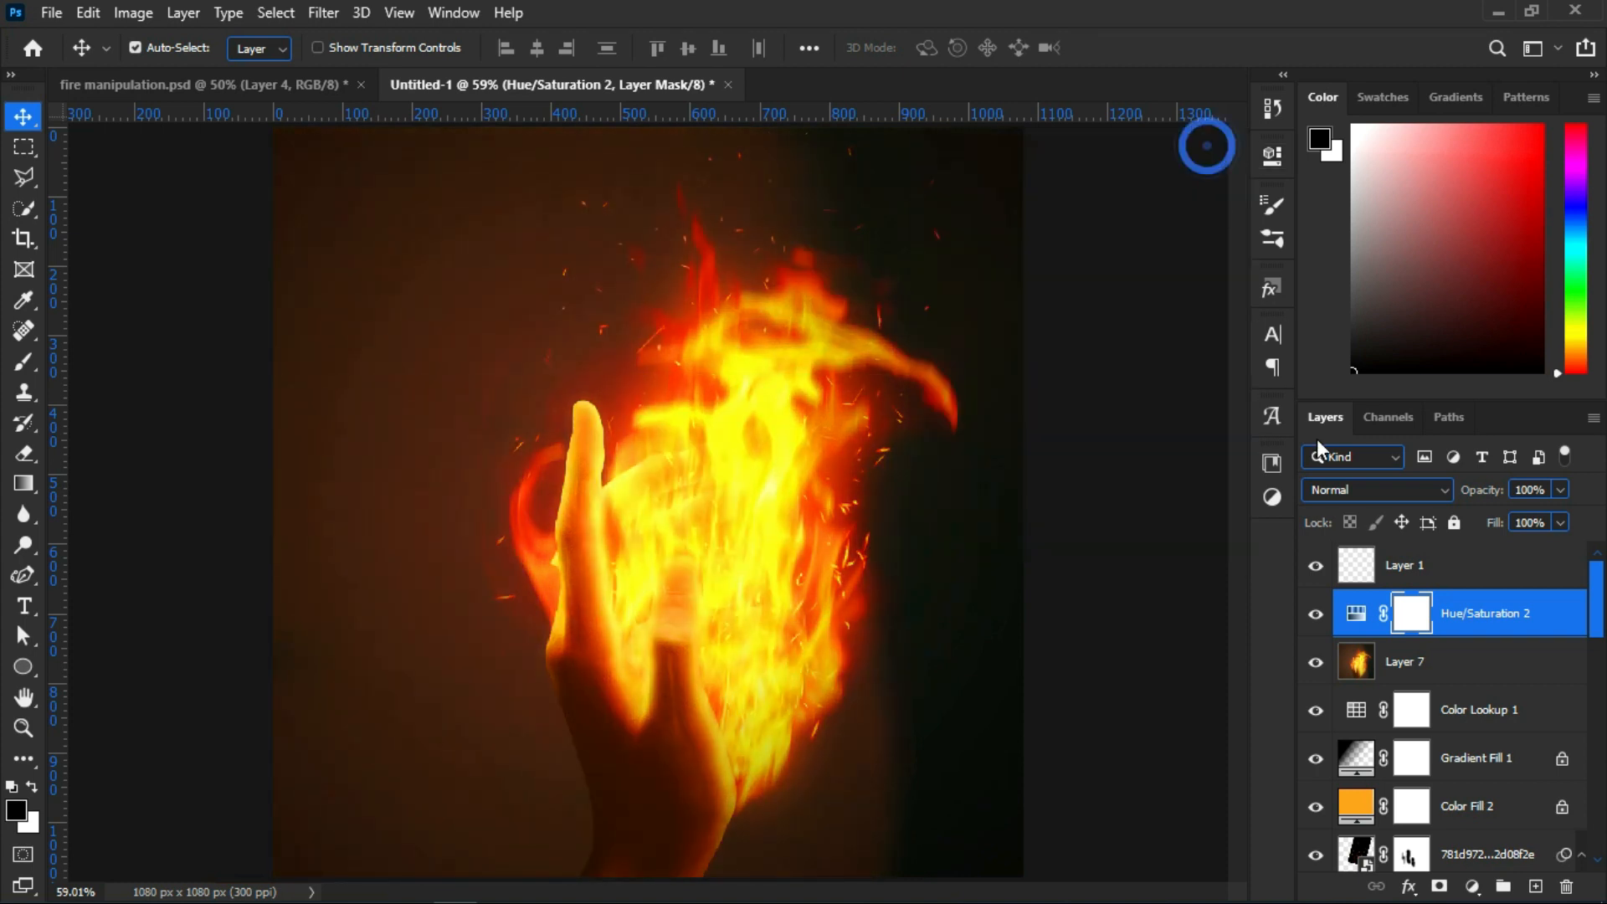
Set the Hue/Saturation adjustment to Pin Light at 20% opacity and compare the image with and without it
left_click(1561, 490)
left_click(1363, 497)
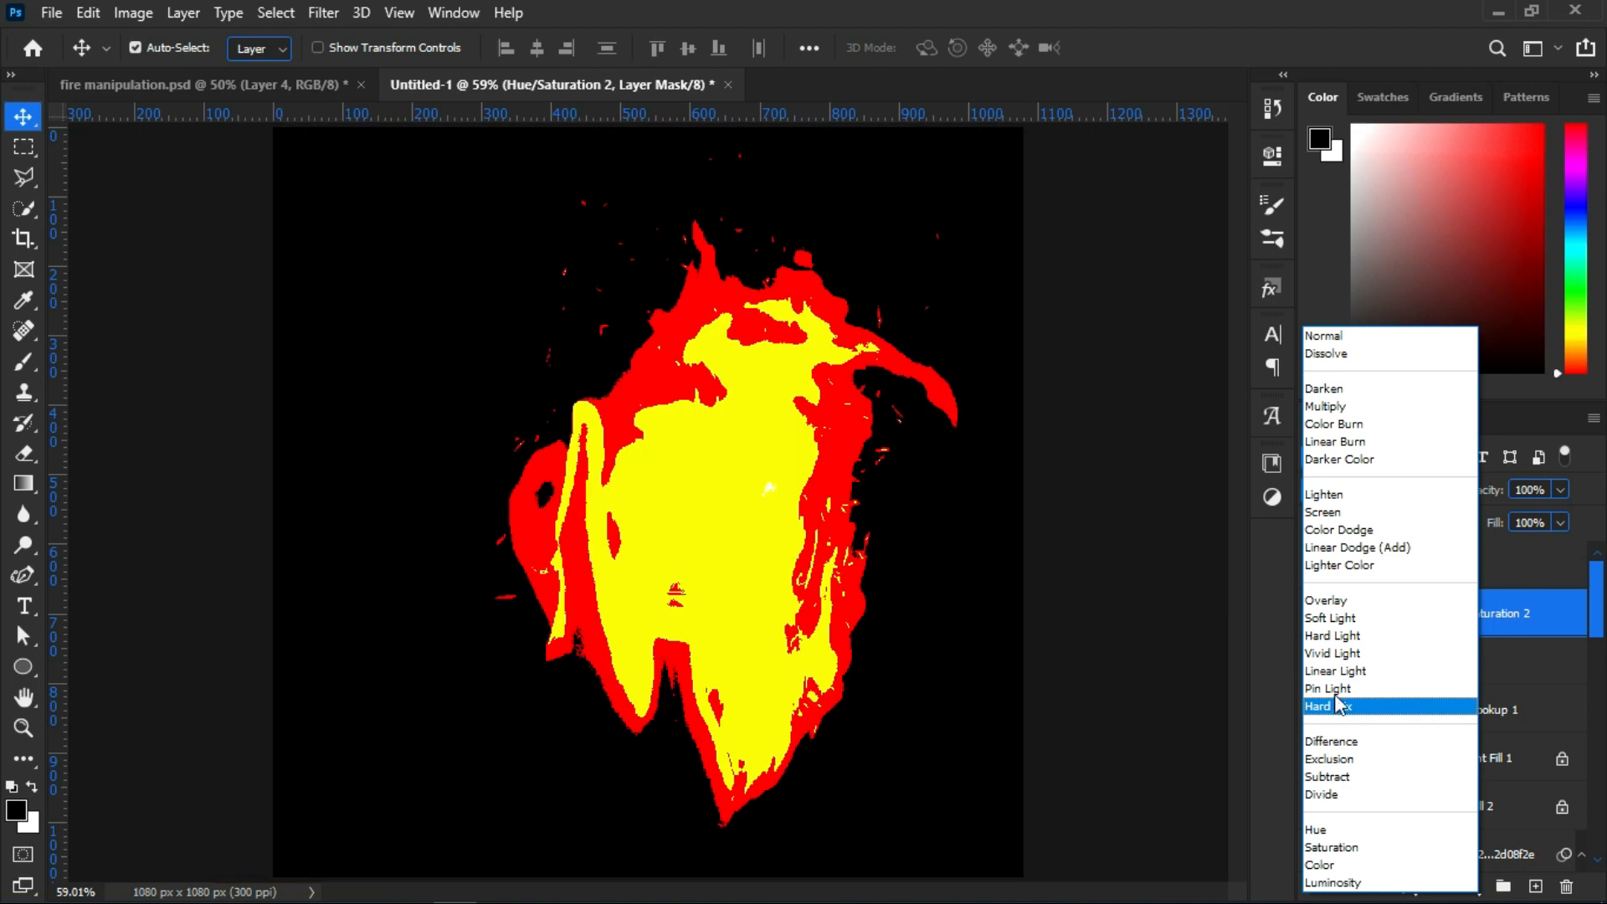
left_click(1331, 688)
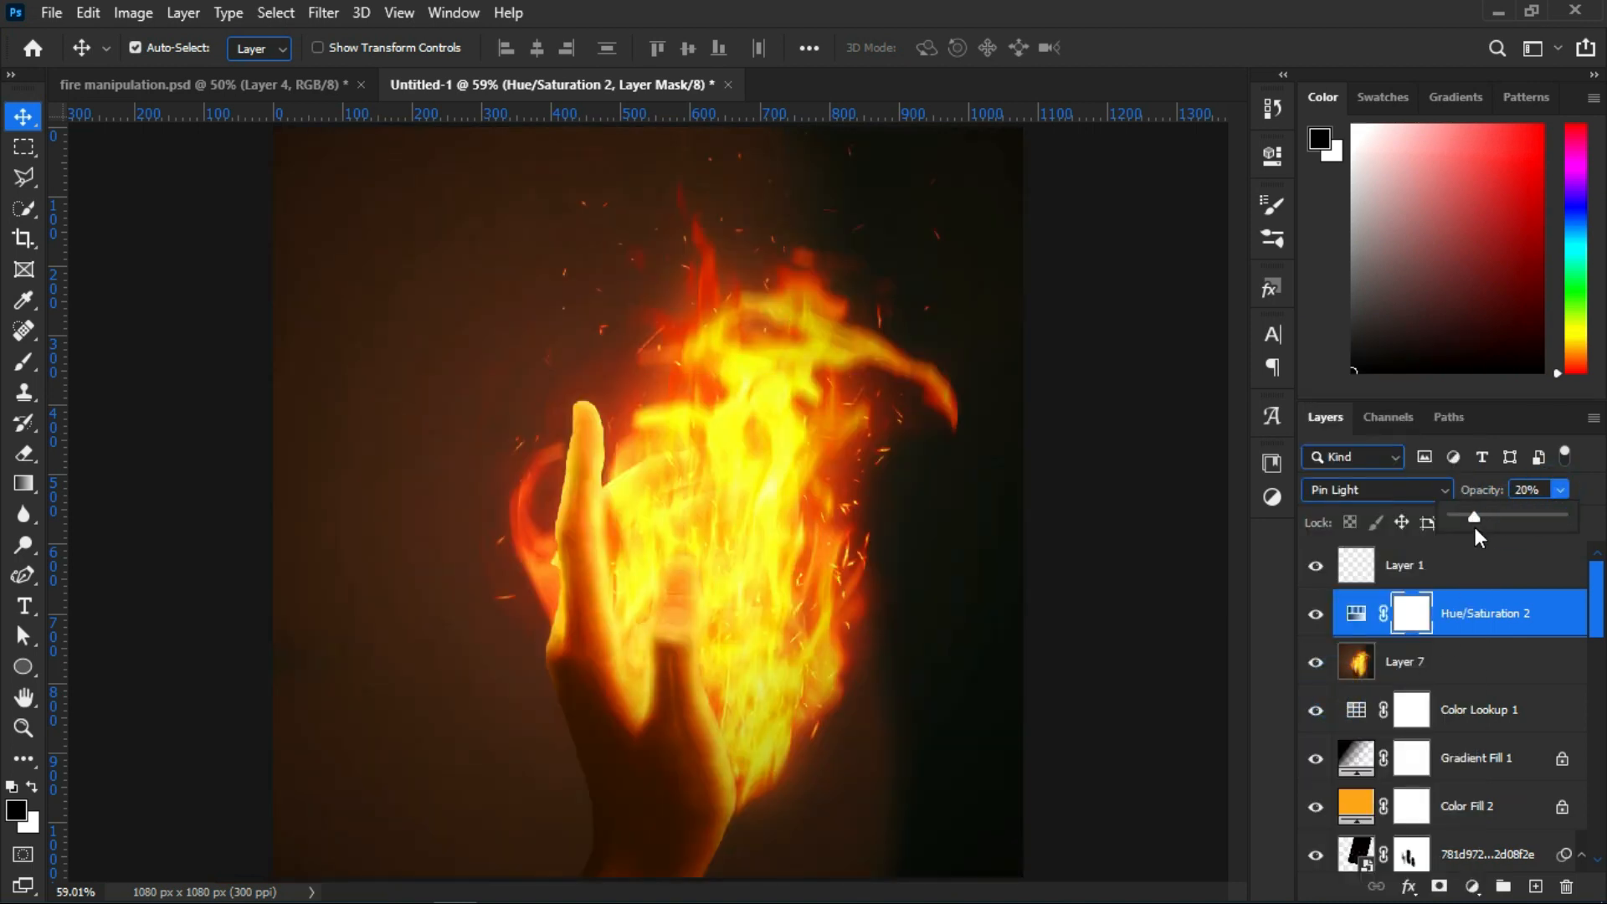
left_click(1317, 618)
left_click(1317, 617)
left_click(1317, 617)
left_click(1316, 618)
left_click(1317, 618)
left_click(1317, 618)
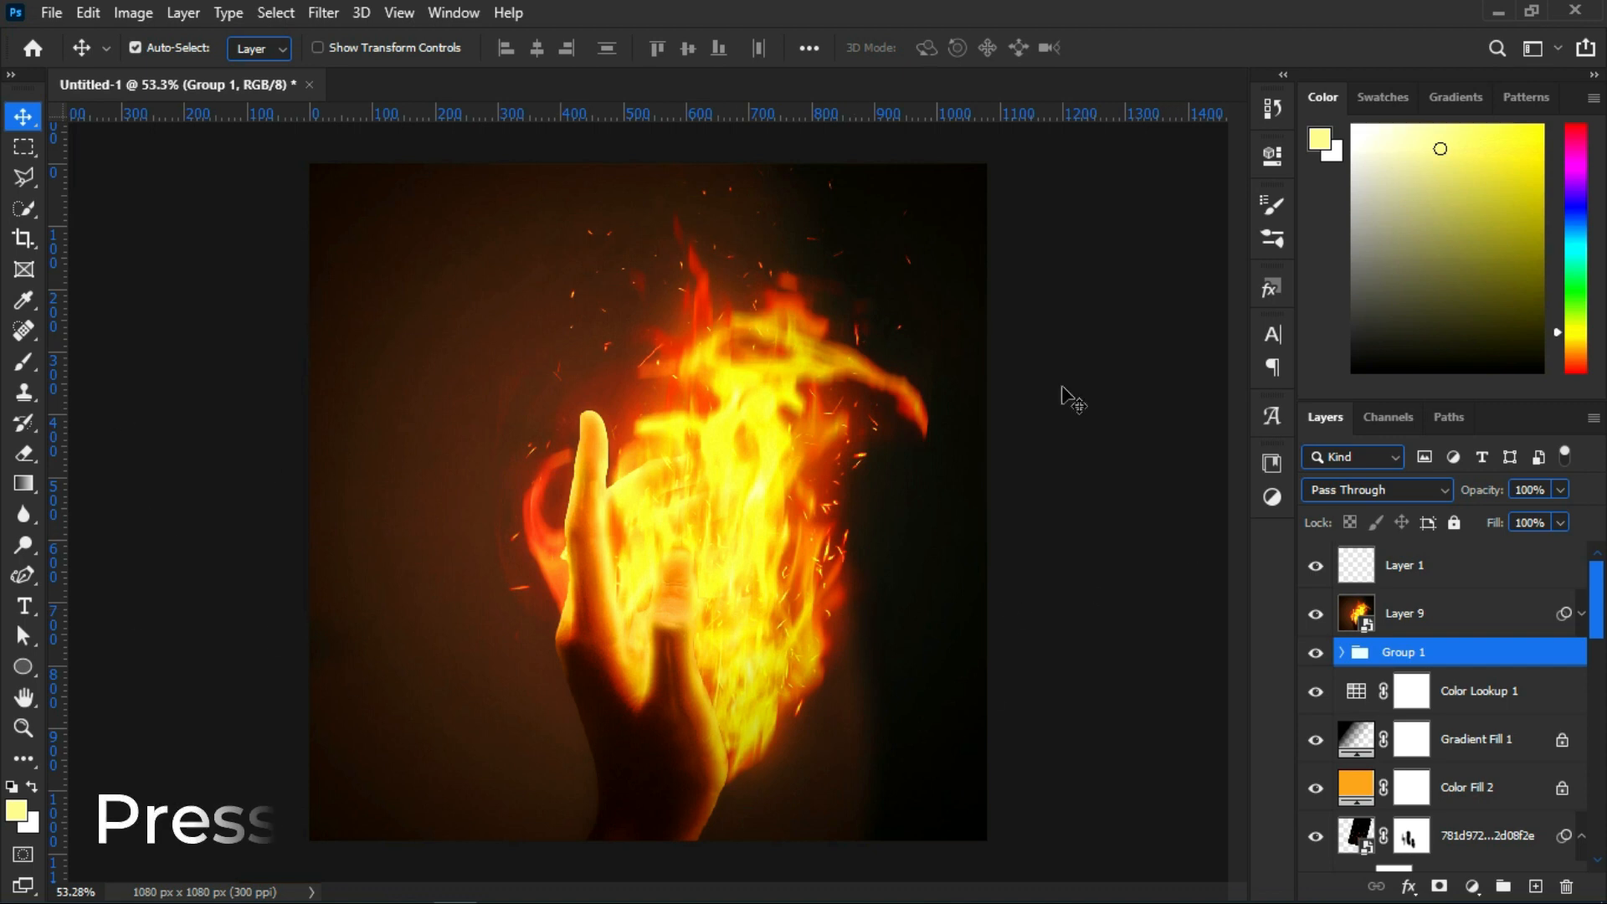
Reopen the Camera Raw smart filter on Layer 9 and examine its Basic settings
left_click(1400, 624)
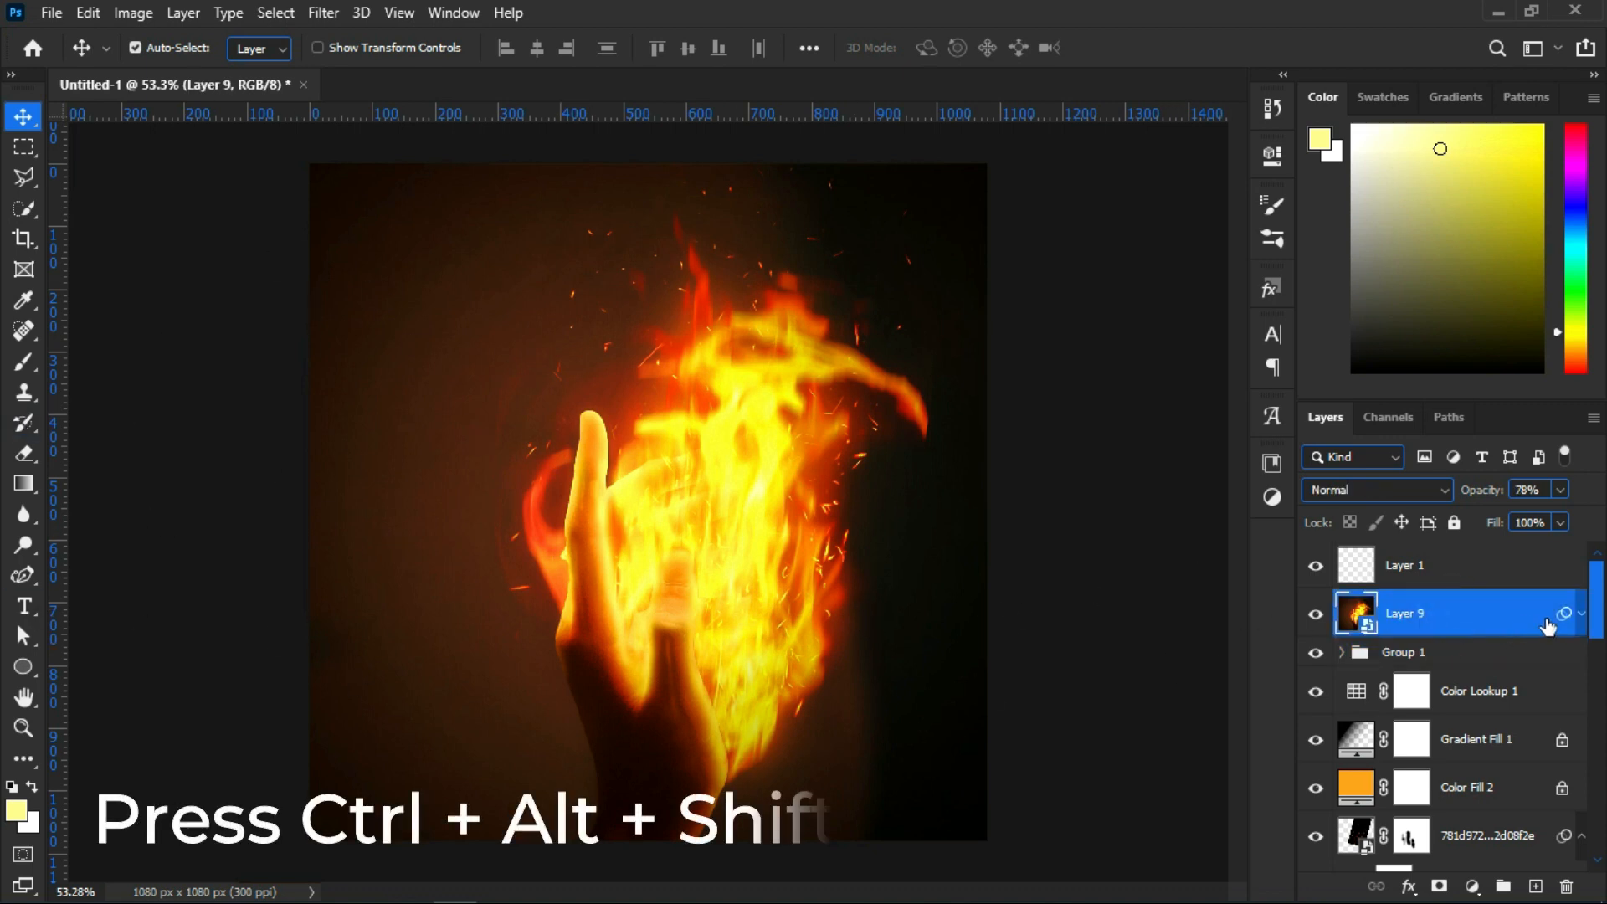
left_click(1582, 613)
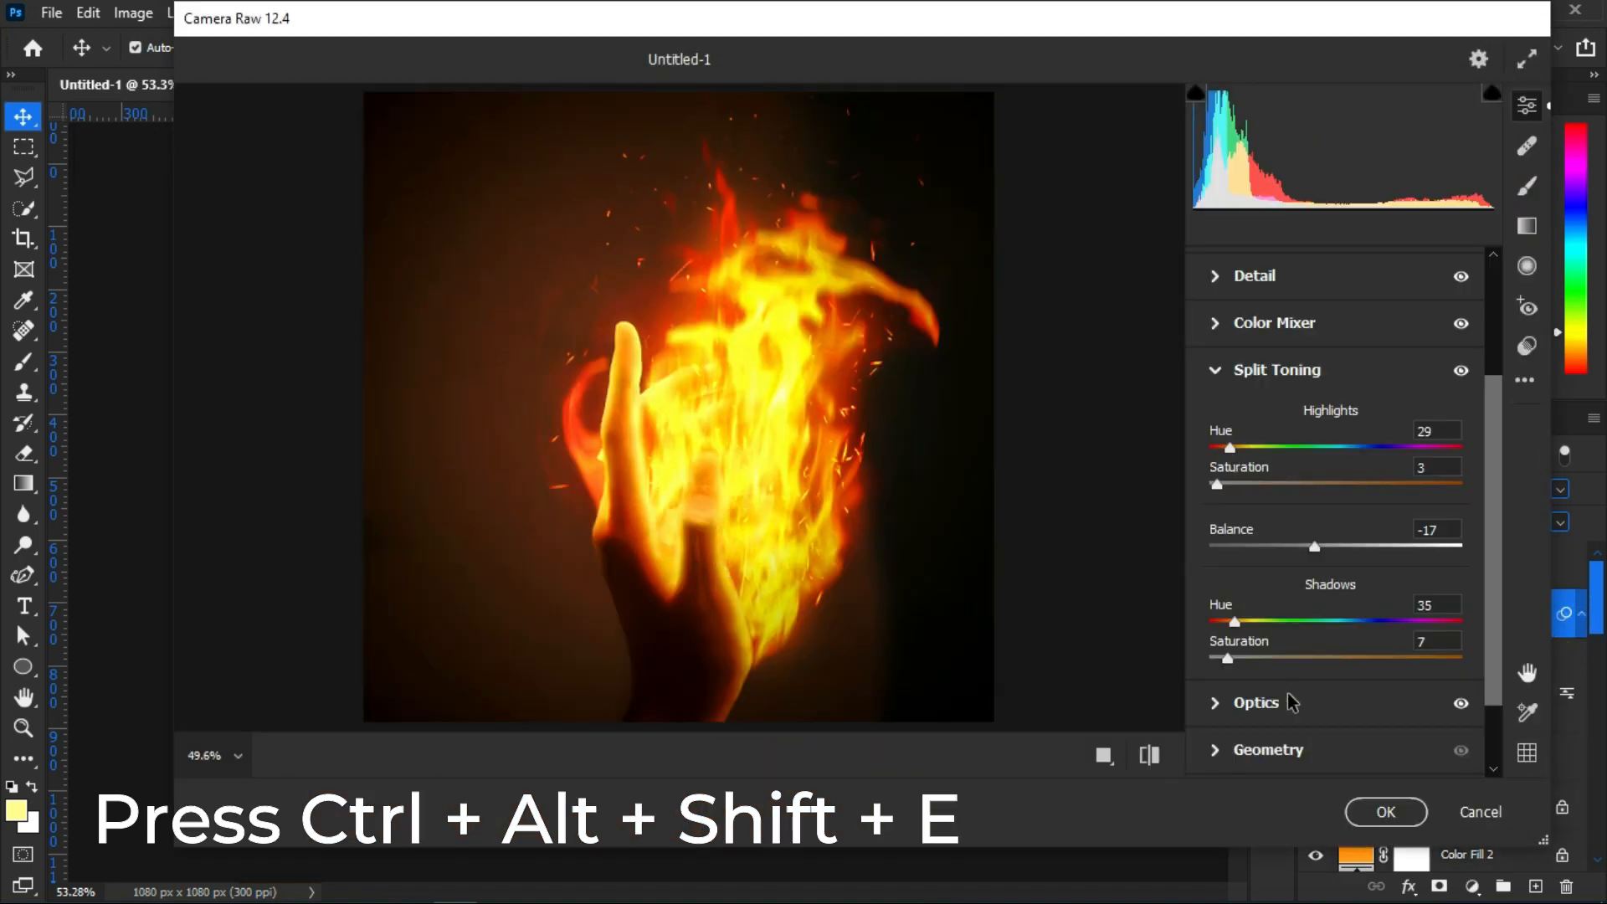
left_click(1480, 812)
left_click(323, 13)
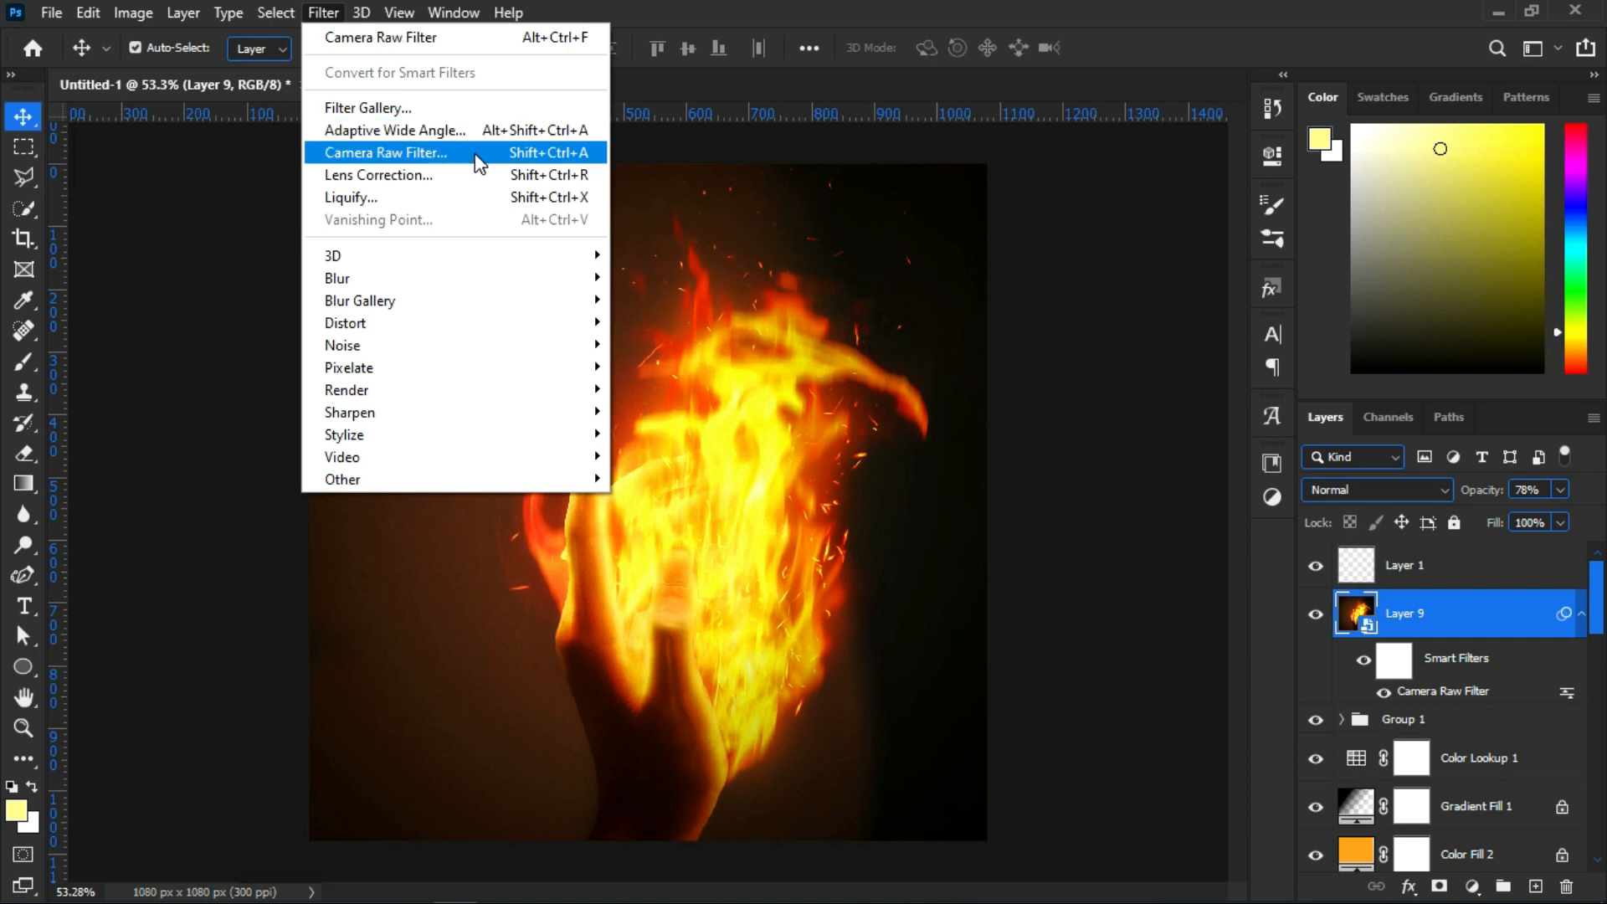
left_click(1413, 690)
double_click(1413, 692)
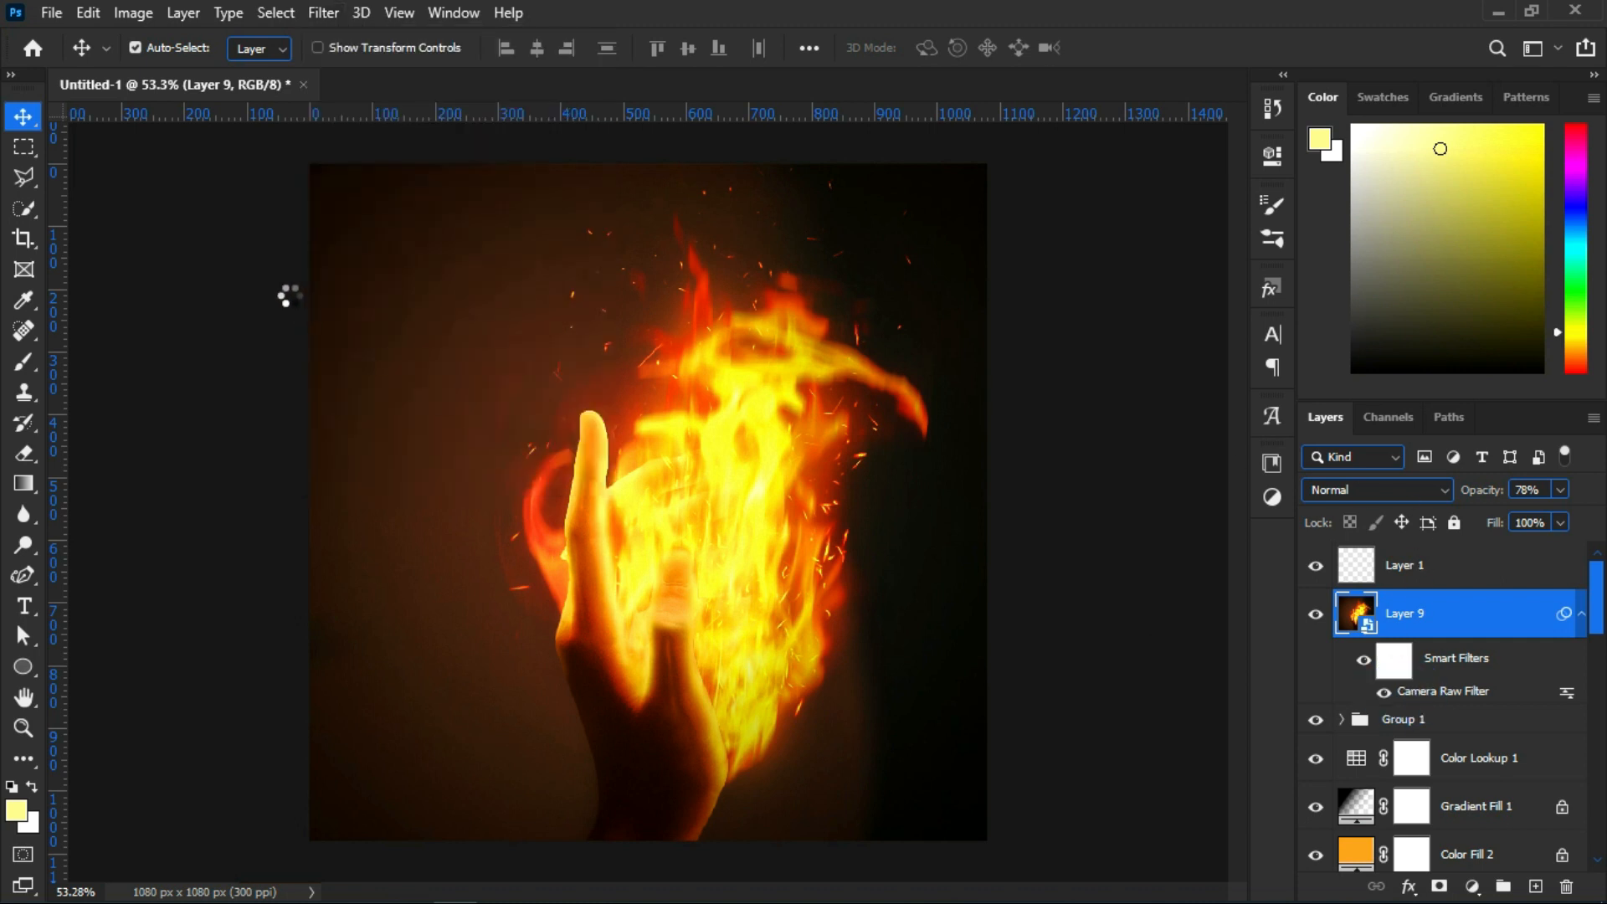
left_click(1217, 281)
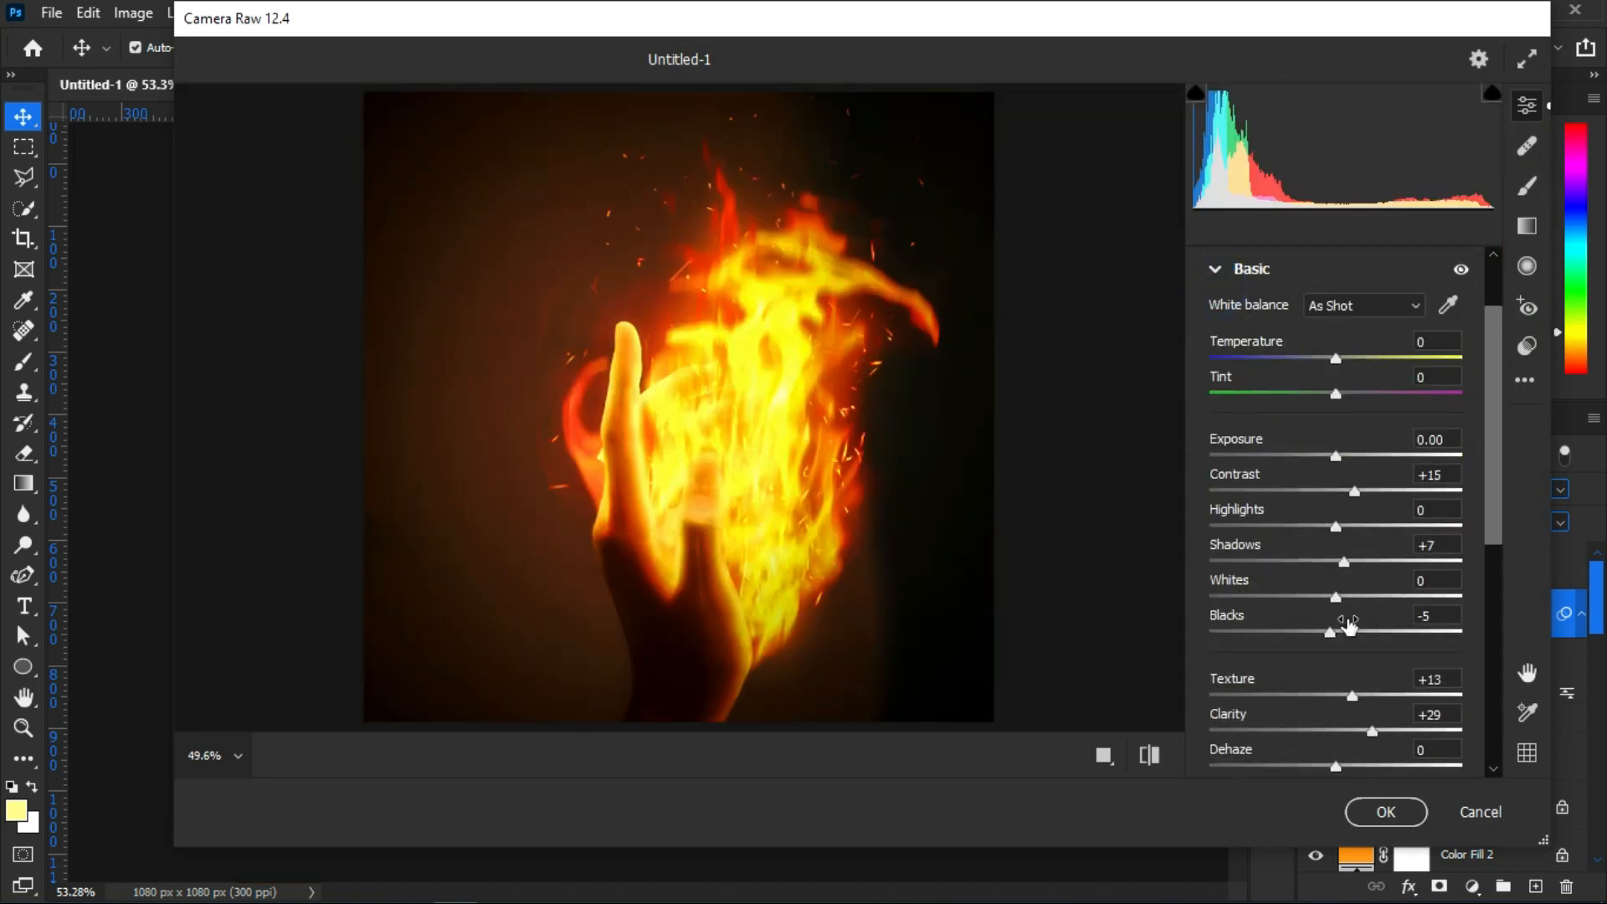
scroll(1451, 577, "down", 3)
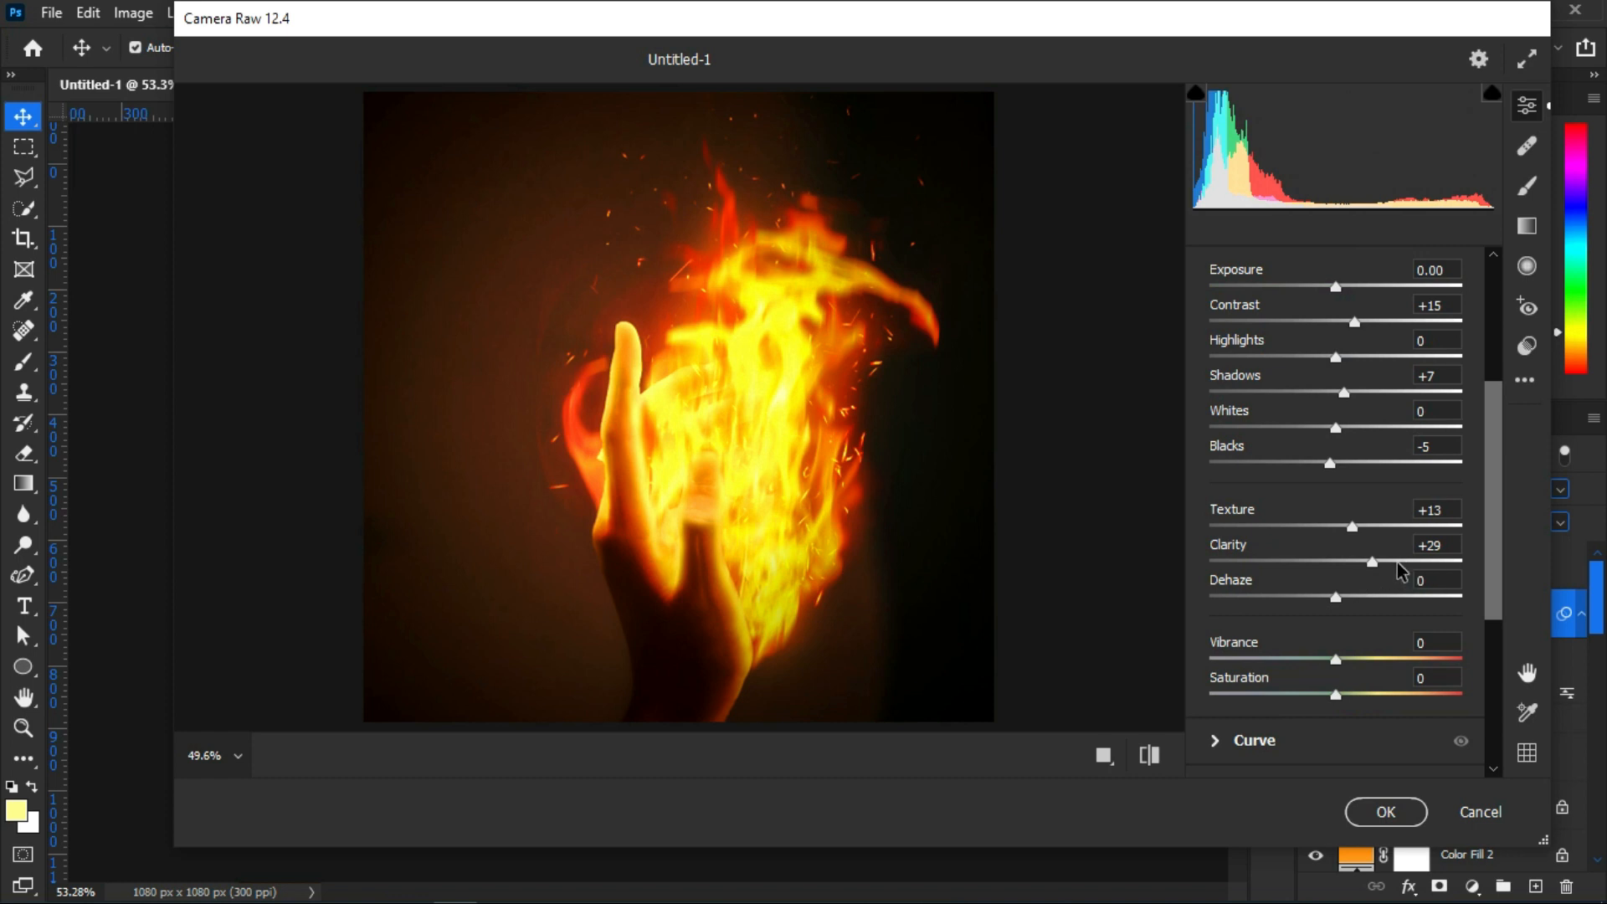
scroll(1399, 572, "down", 4)
Examine the Camera Raw Detail settings and the Color Mixer's luminance and saturation values
left_click(1216, 617)
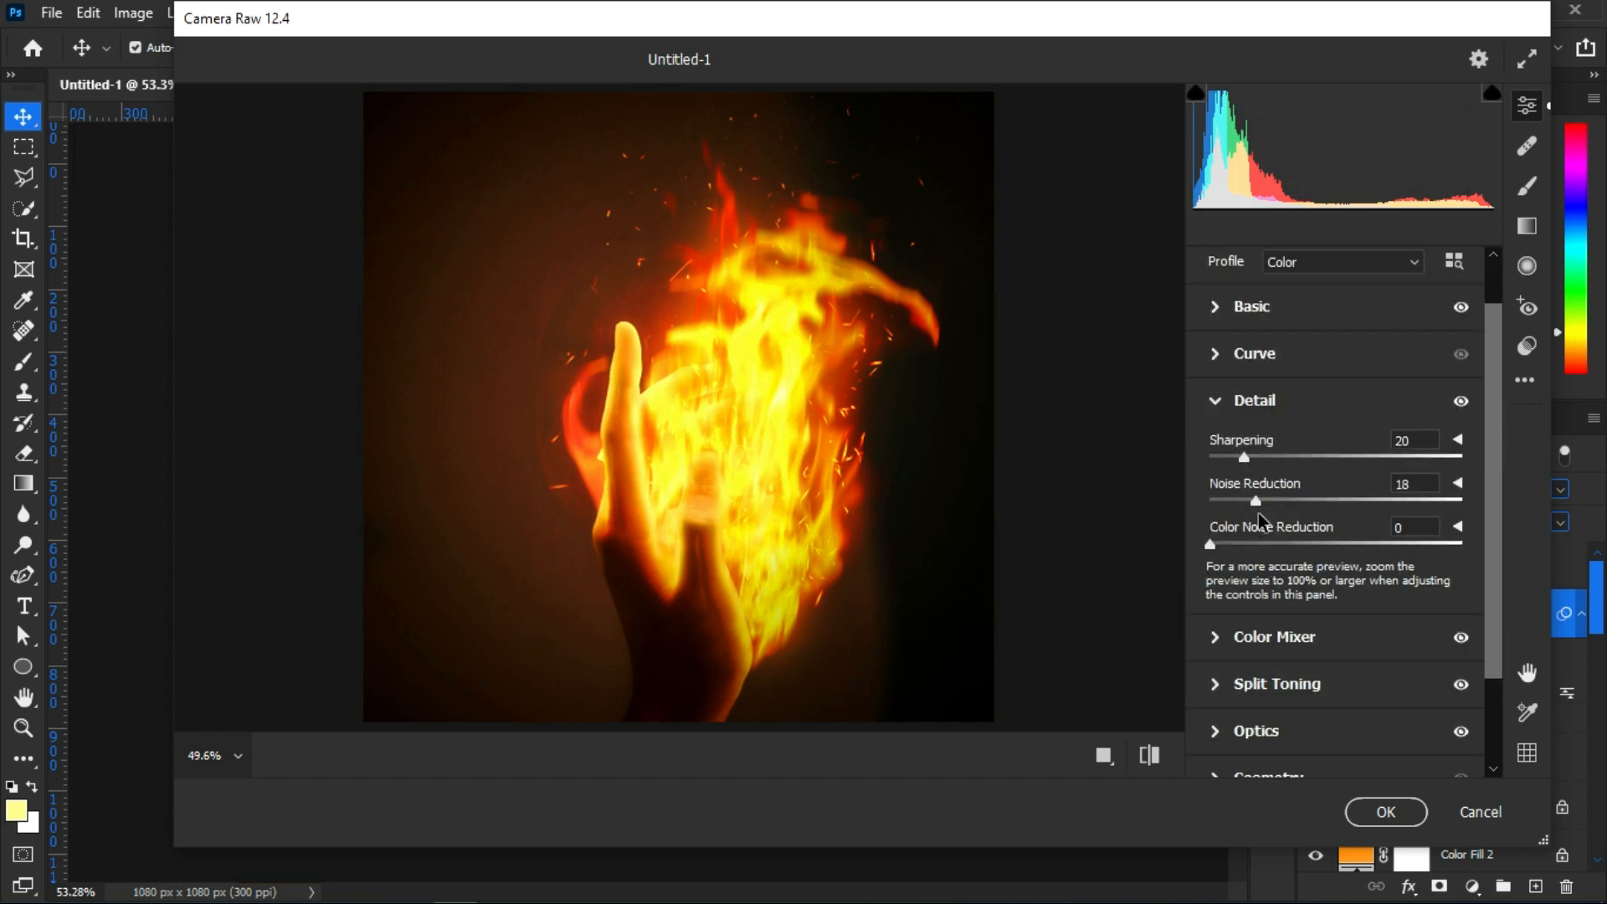
scroll(1261, 522, "down", 2)
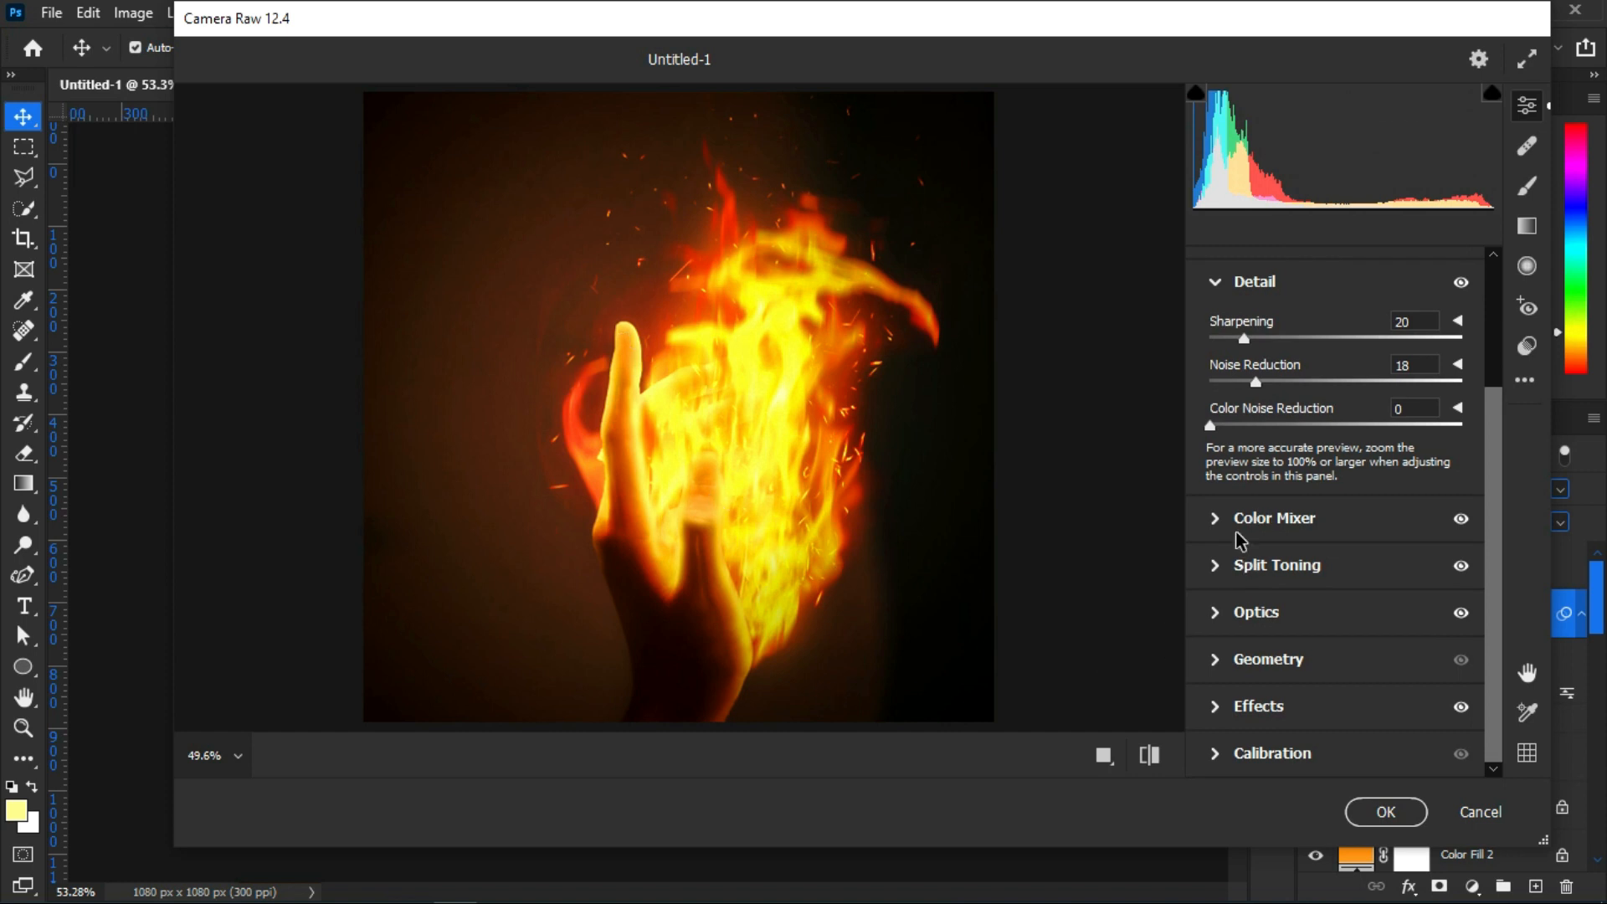
left_click(1218, 519)
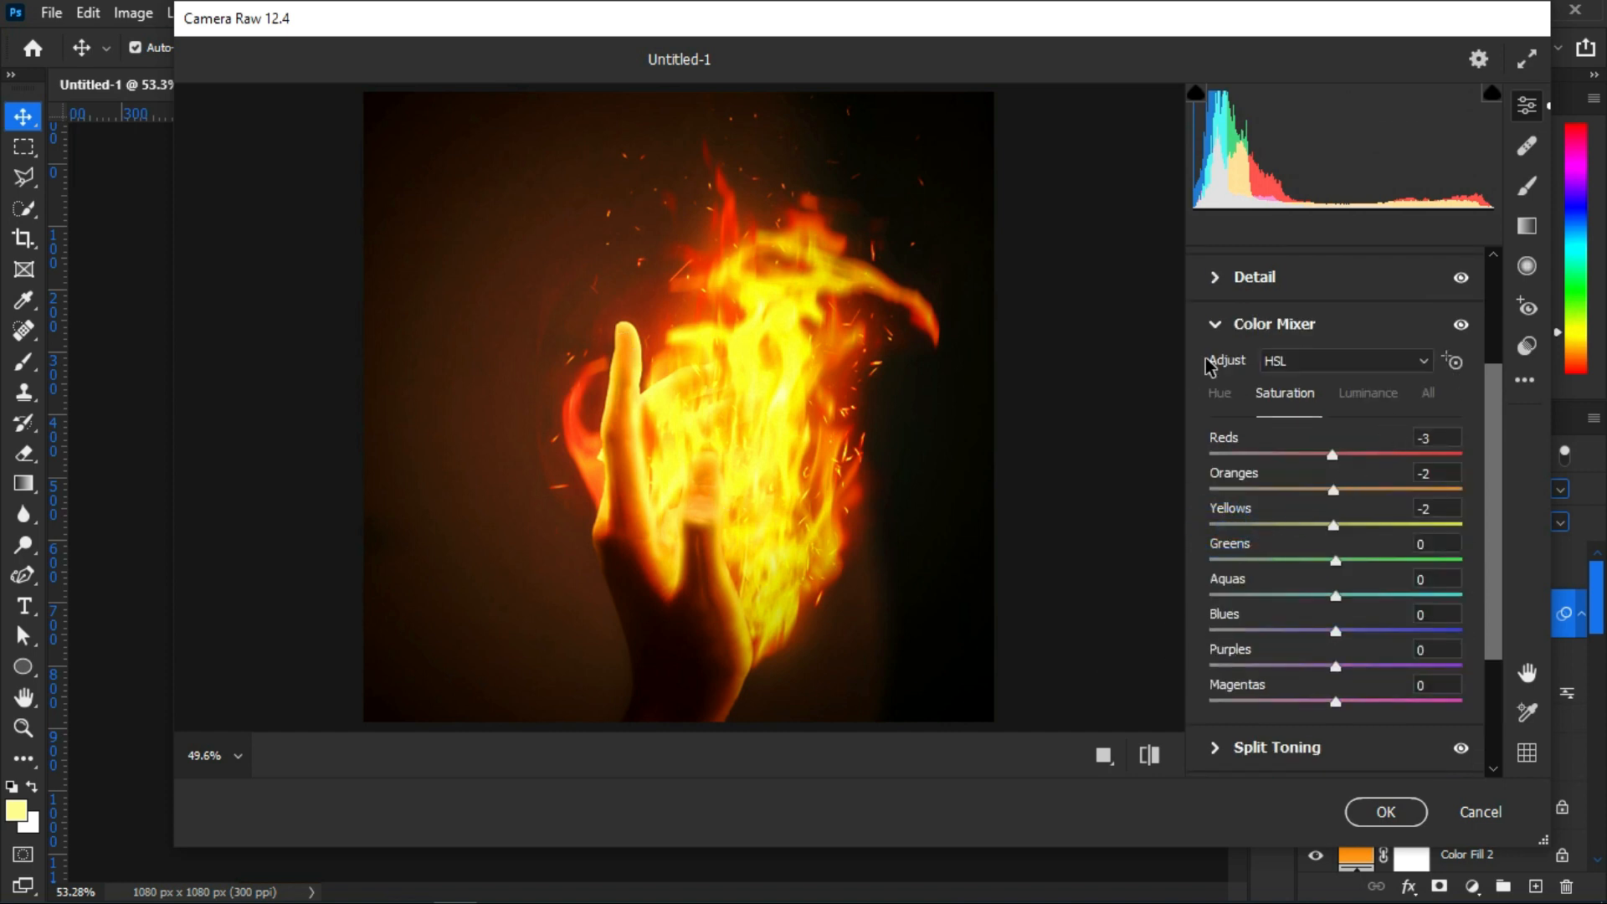
left_click(1347, 403)
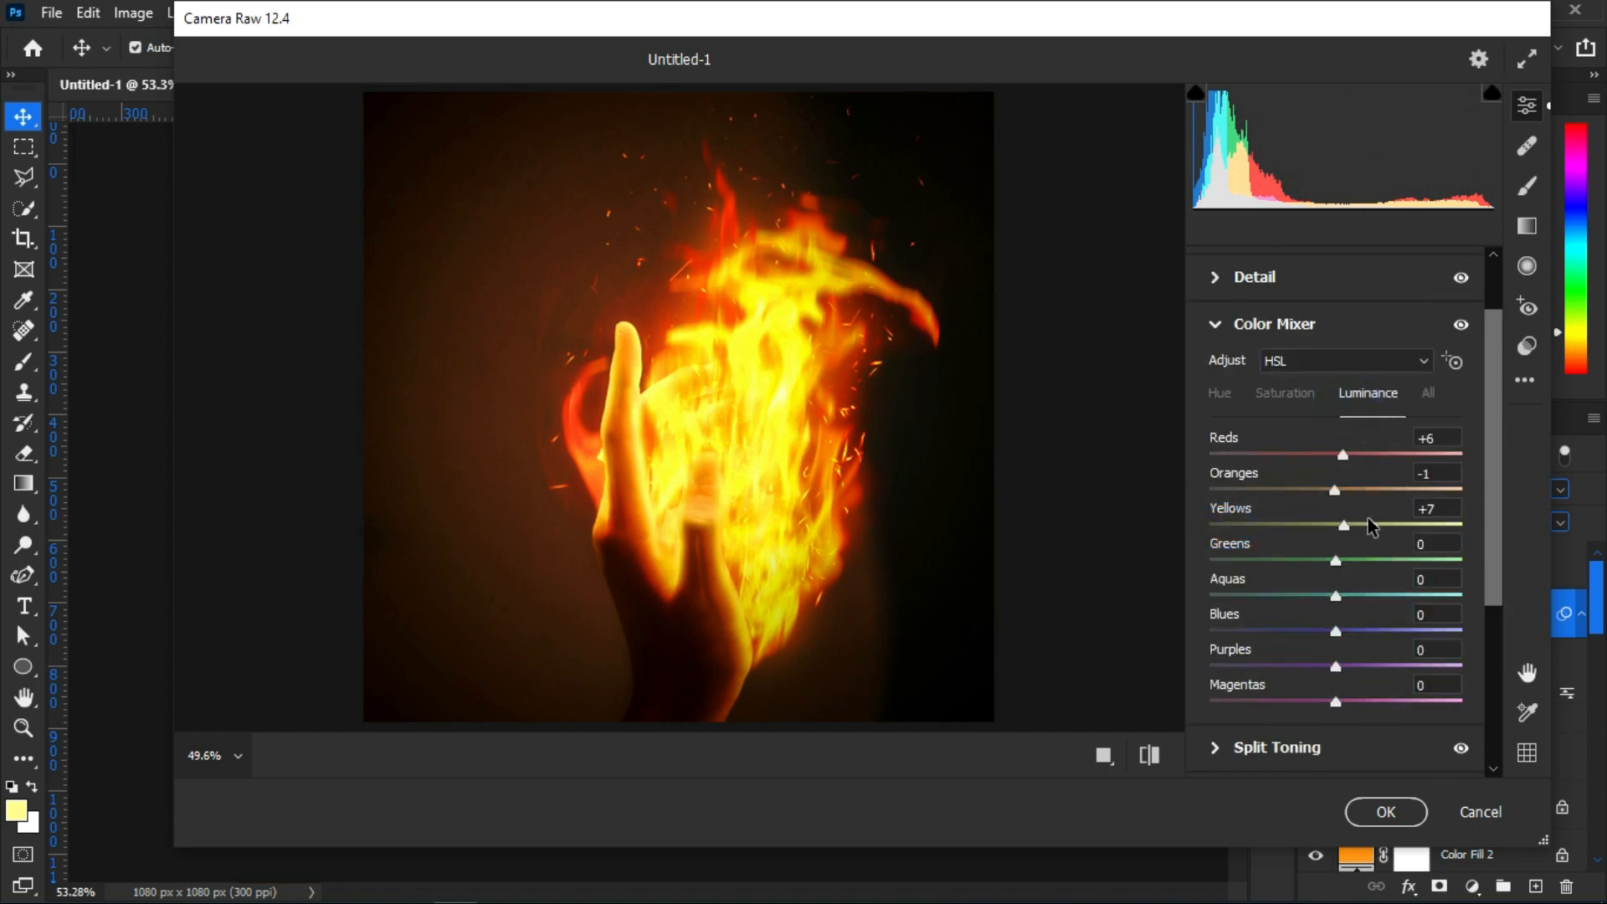
left_click(1285, 398)
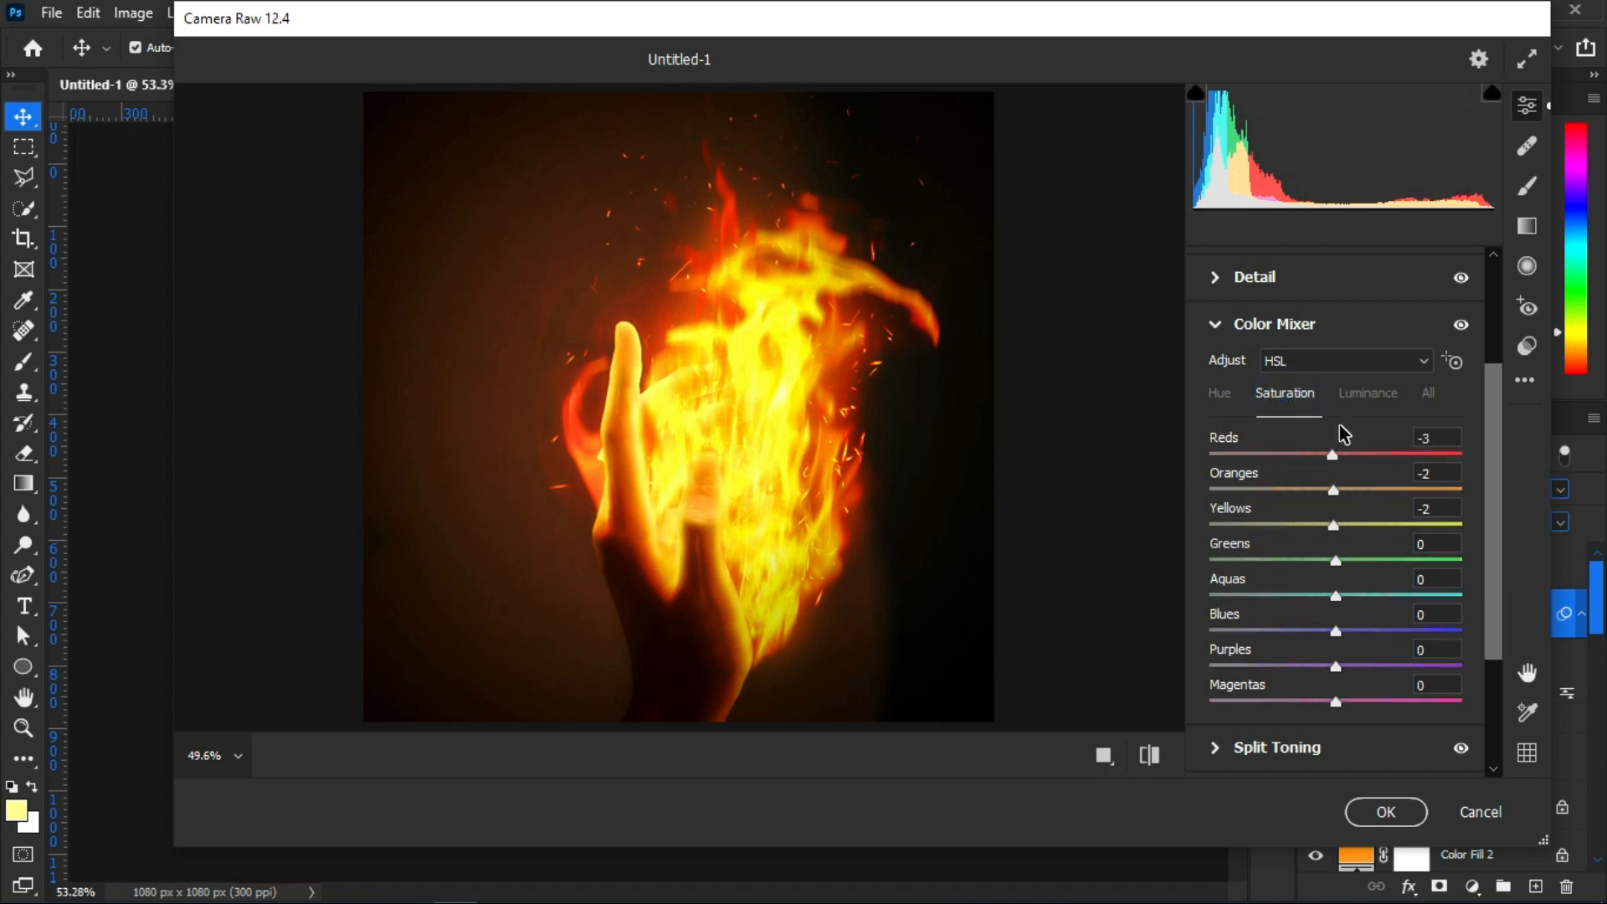
Examine the Camera Raw Optics, Split Toning and Effects settings
scroll(1339, 427, "down", 5)
left_click(1215, 603)
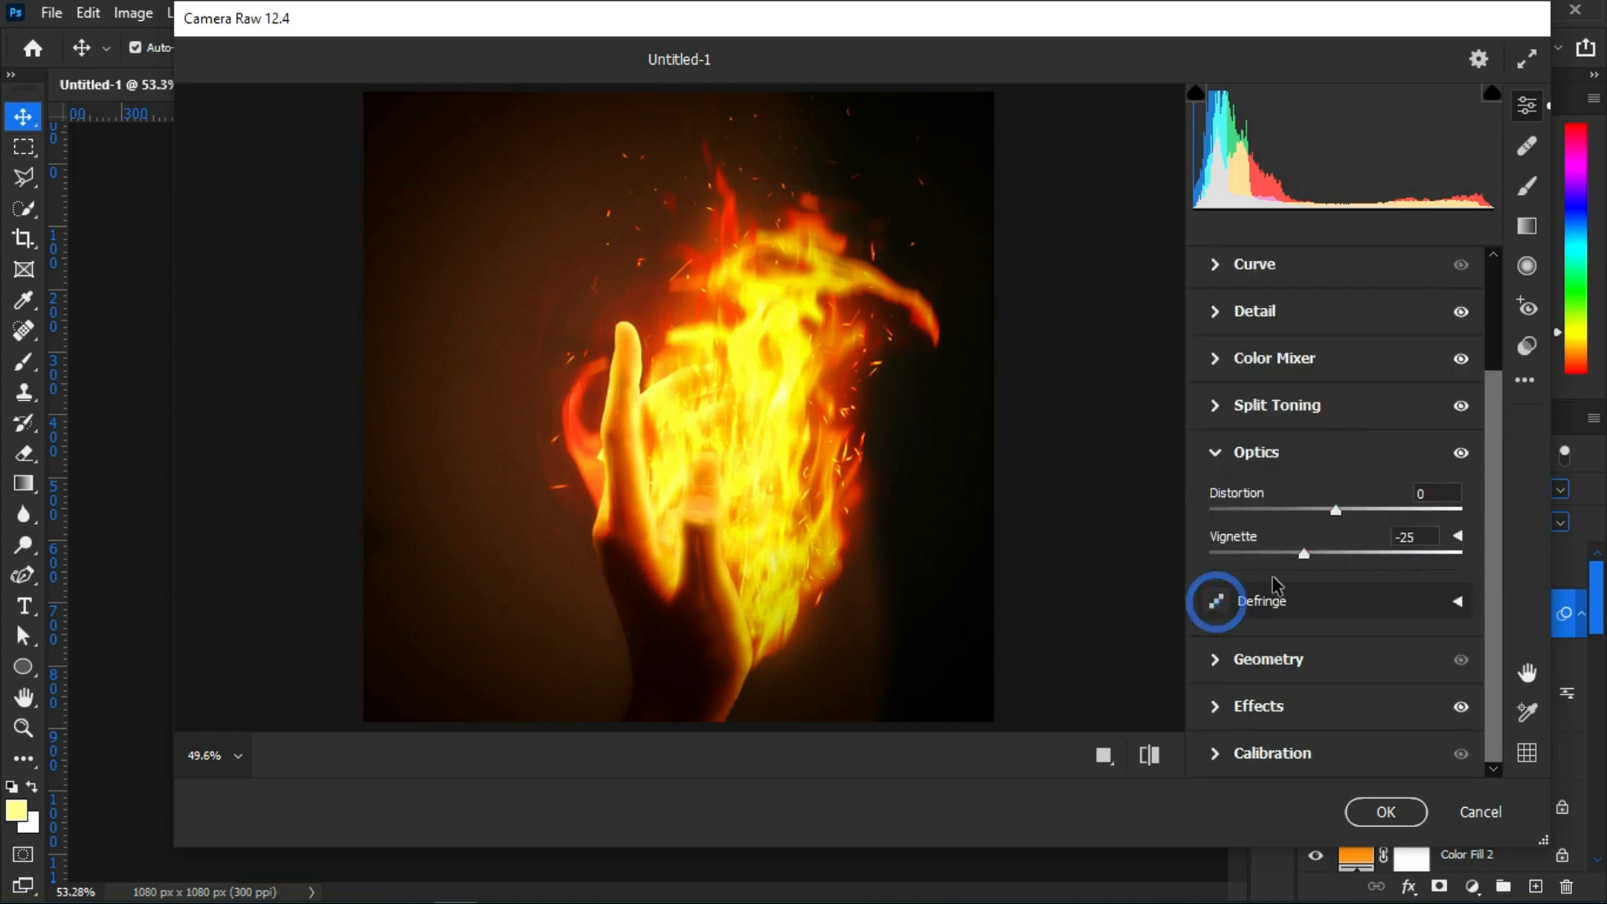
left_click(1215, 406)
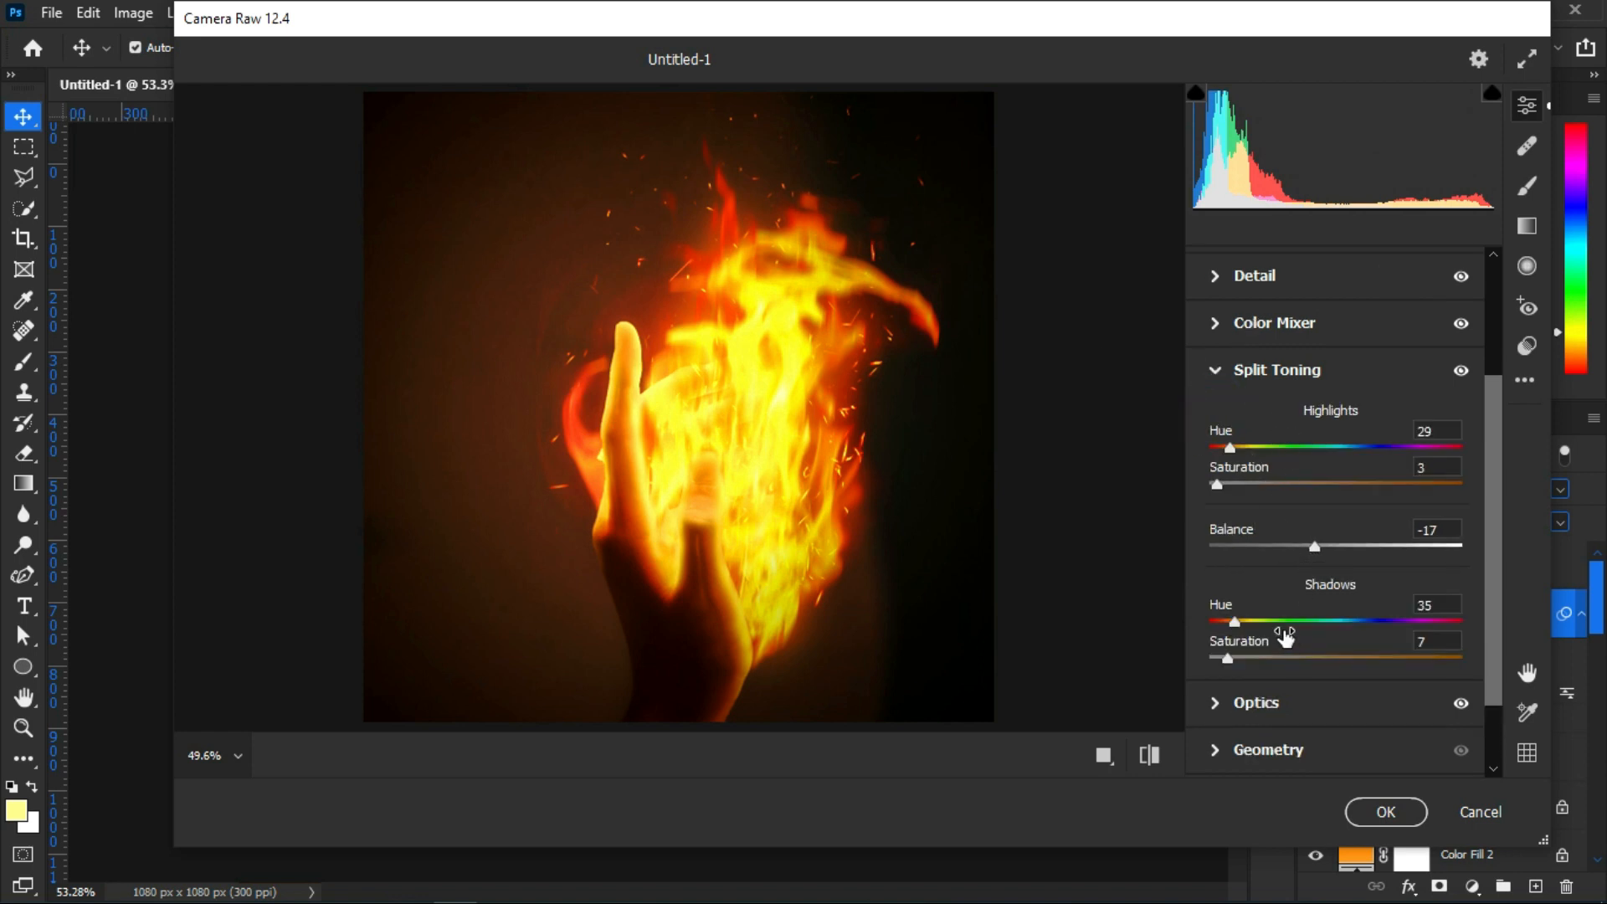
scroll(1296, 599, "down", 3)
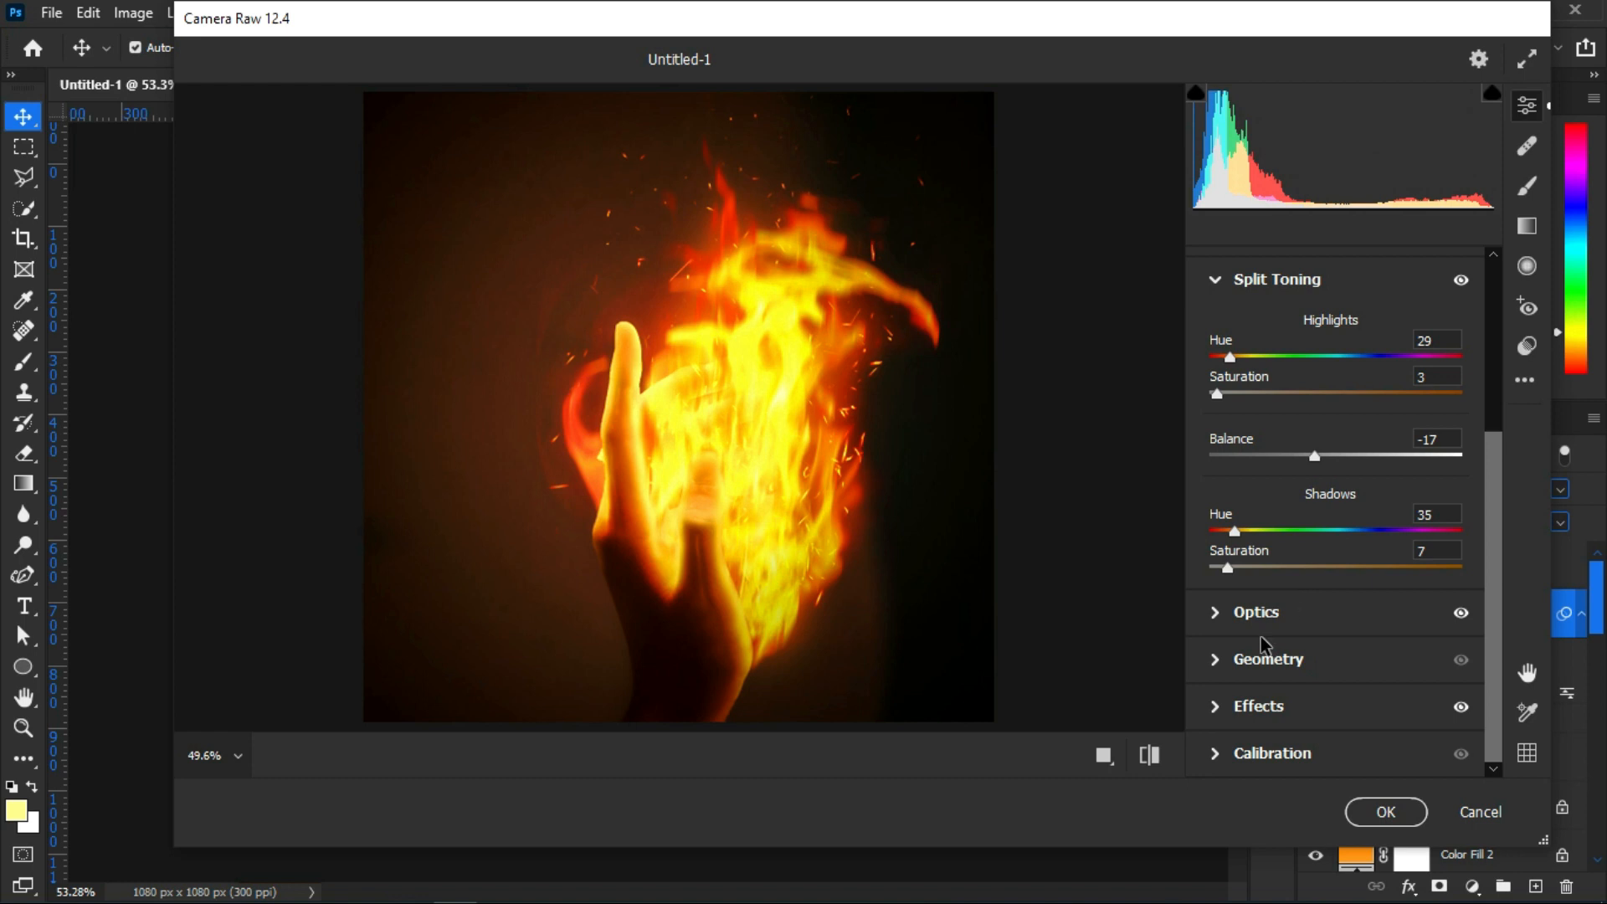
left_click(1228, 708)
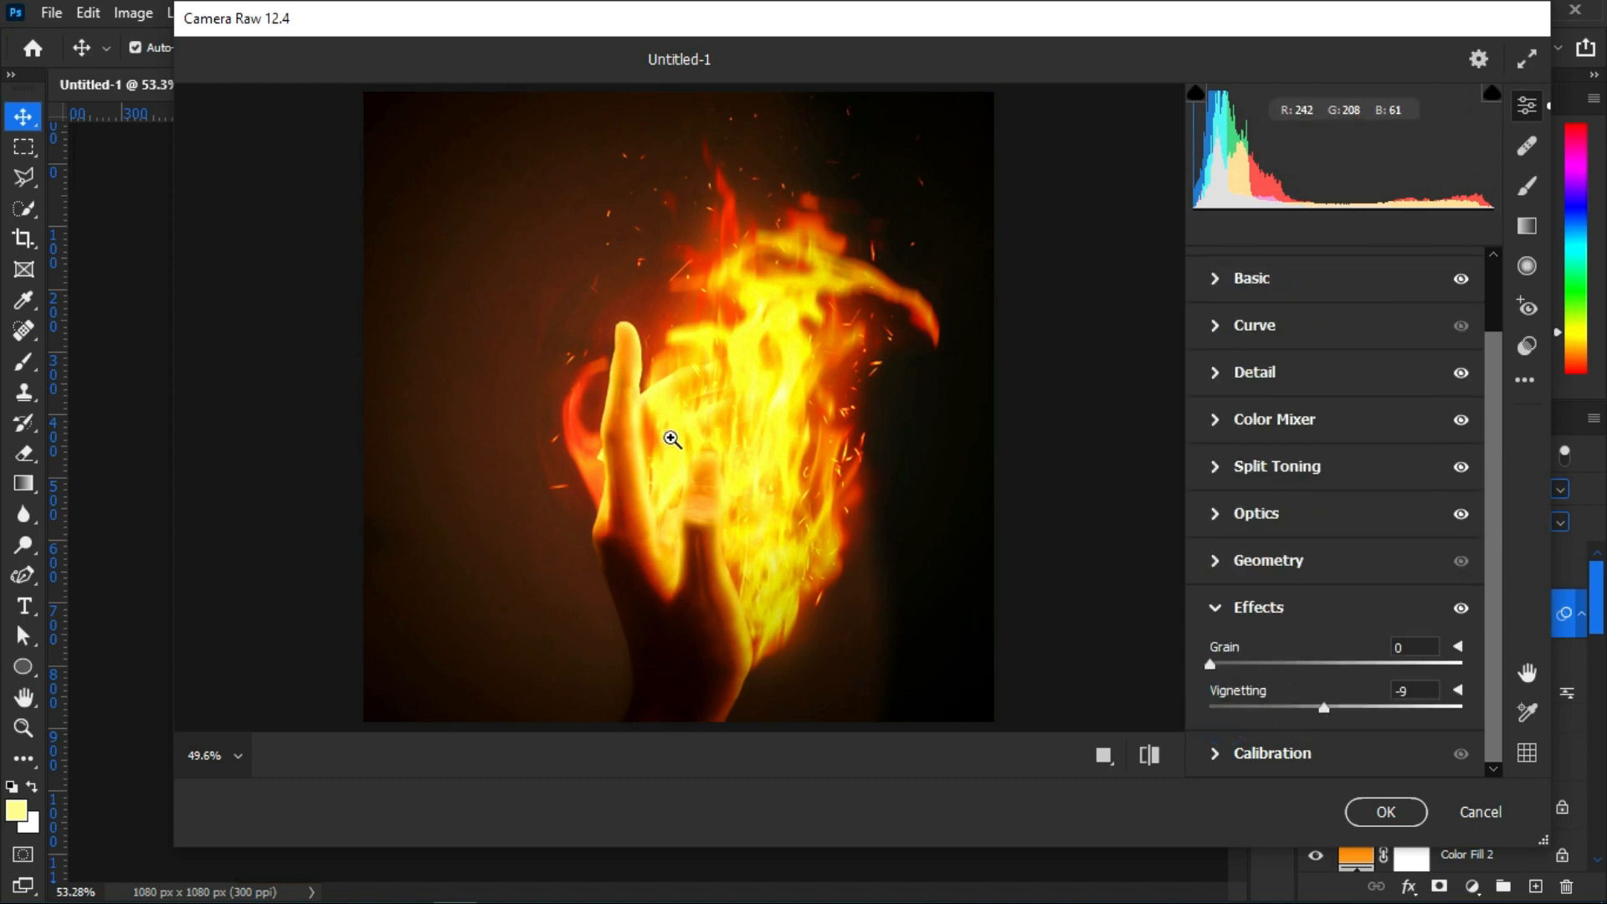
Compare the graded preview with the default settings and accept the Camera Raw filter
left_click(1149, 756)
left_click(1149, 756)
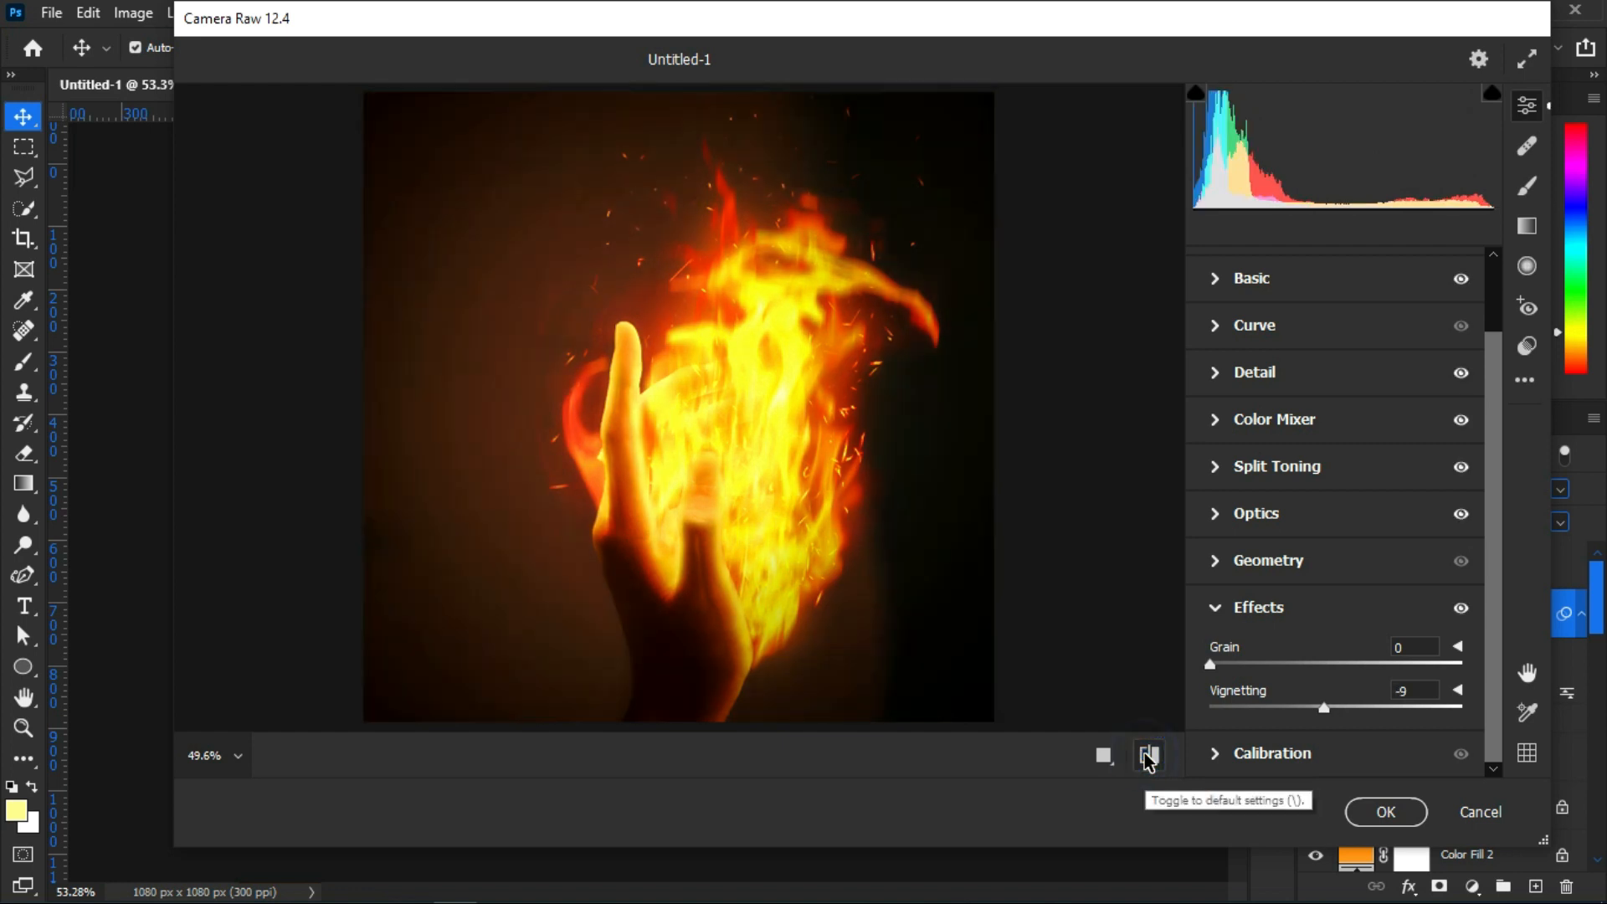
left_click(1410, 810)
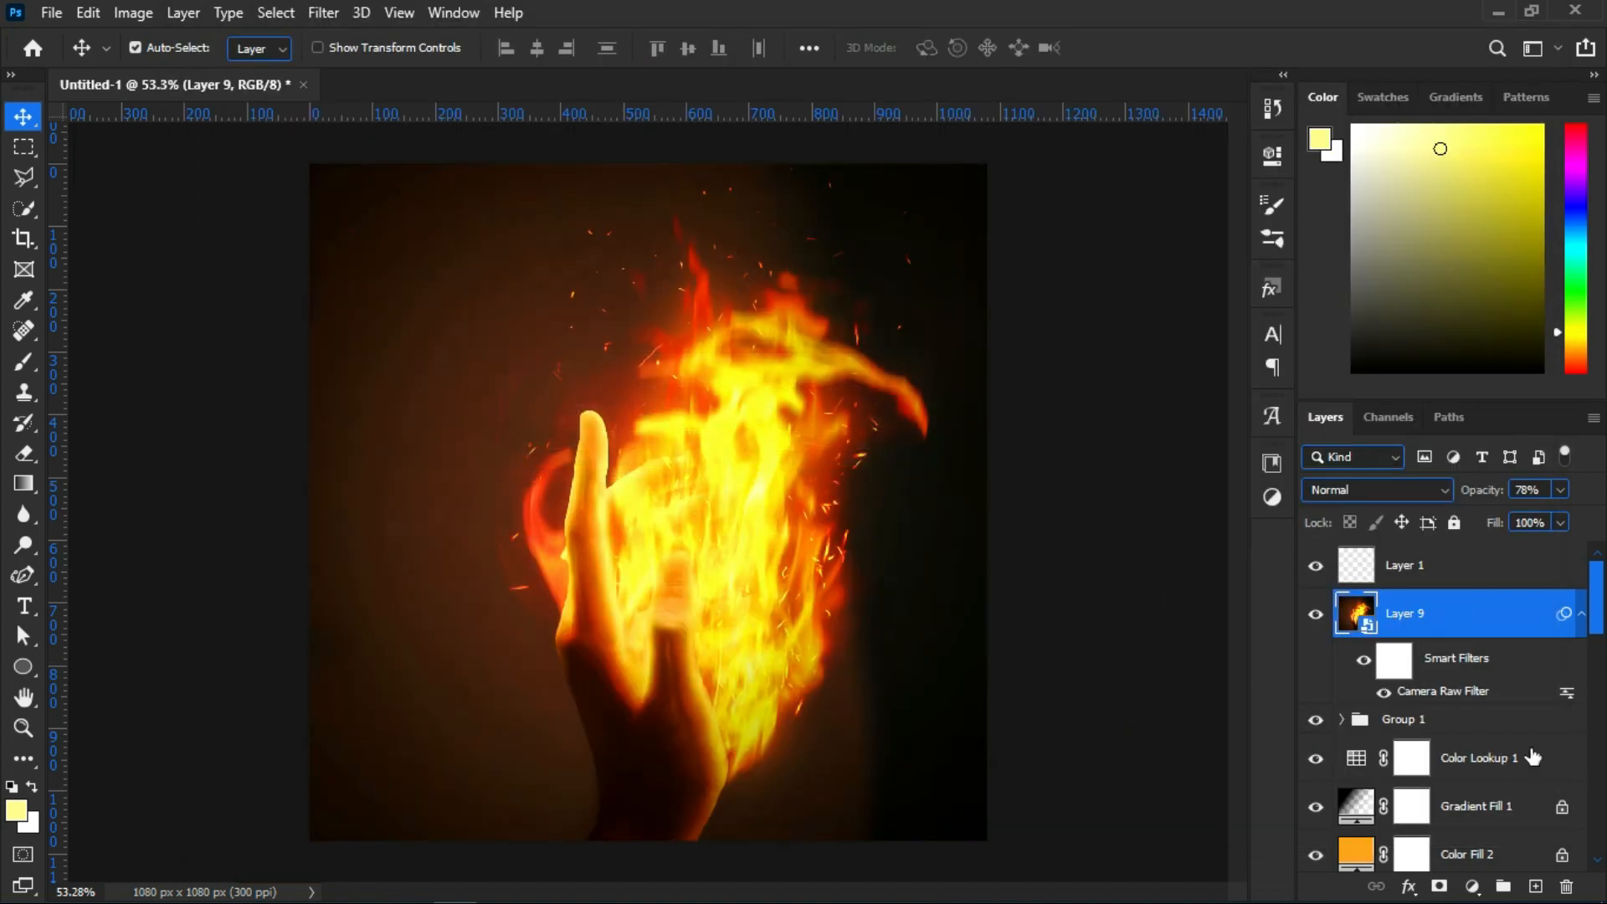
Hide Layer 9 and add a new empty layer directly above Layer 2 copy, behind the hand
left_click(1302, 614)
scroll(1423, 711, "down", 6)
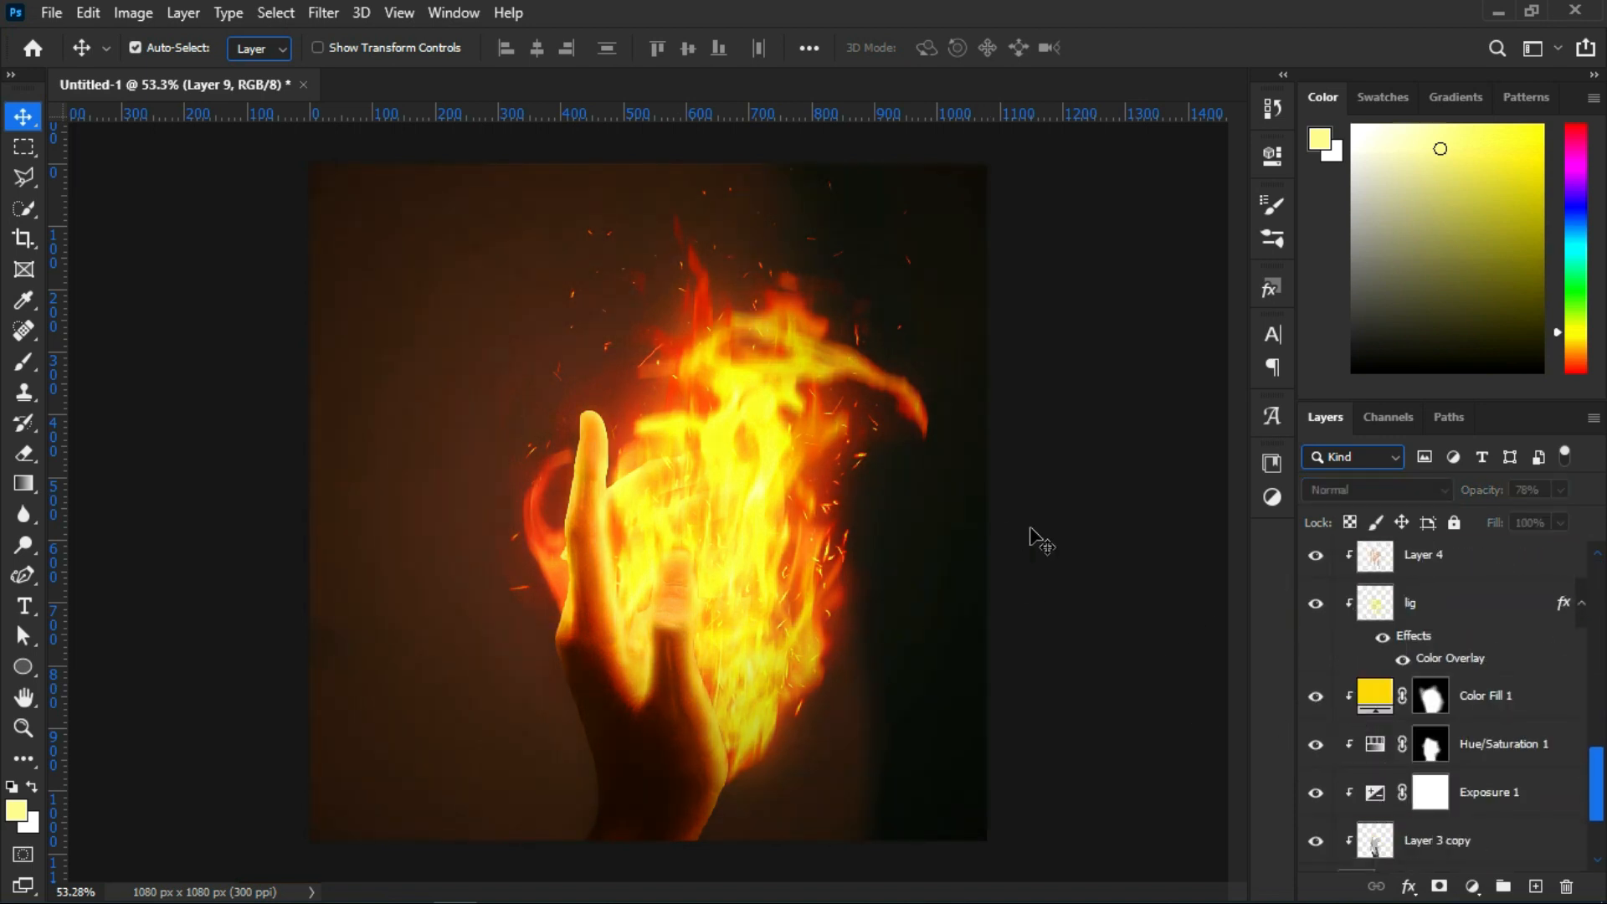
scroll(1459, 766, "down", 3)
left_click(1428, 798)
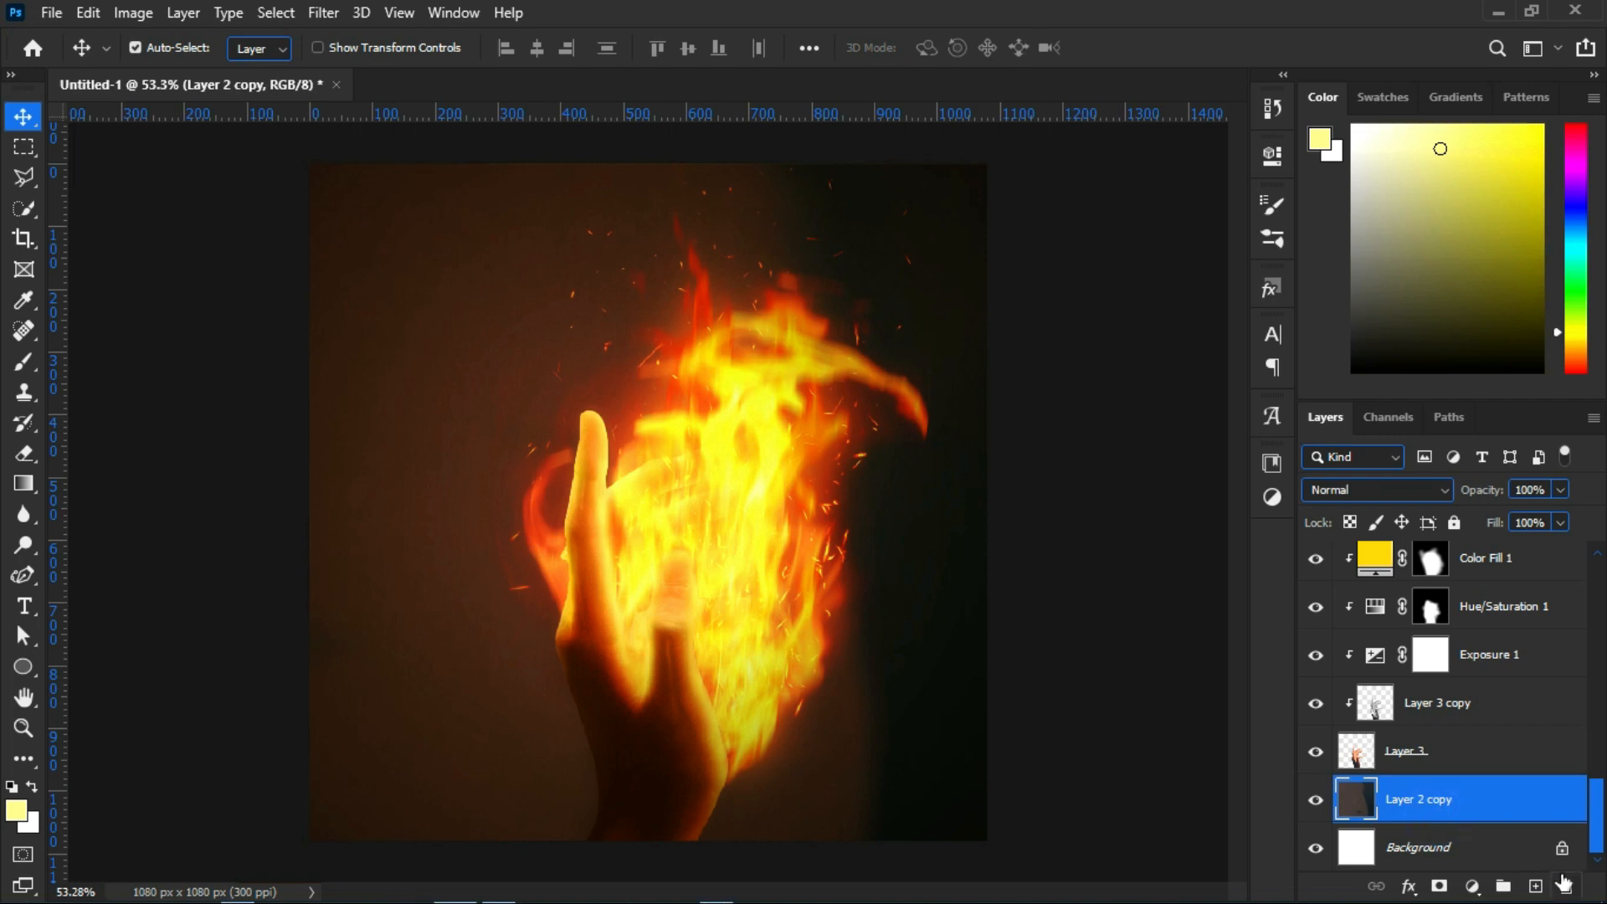
left_click(1537, 886)
Paint a soft orange glow behind the hand with a large brush at 53% flow, using a colour sampled from the fire
key("b")
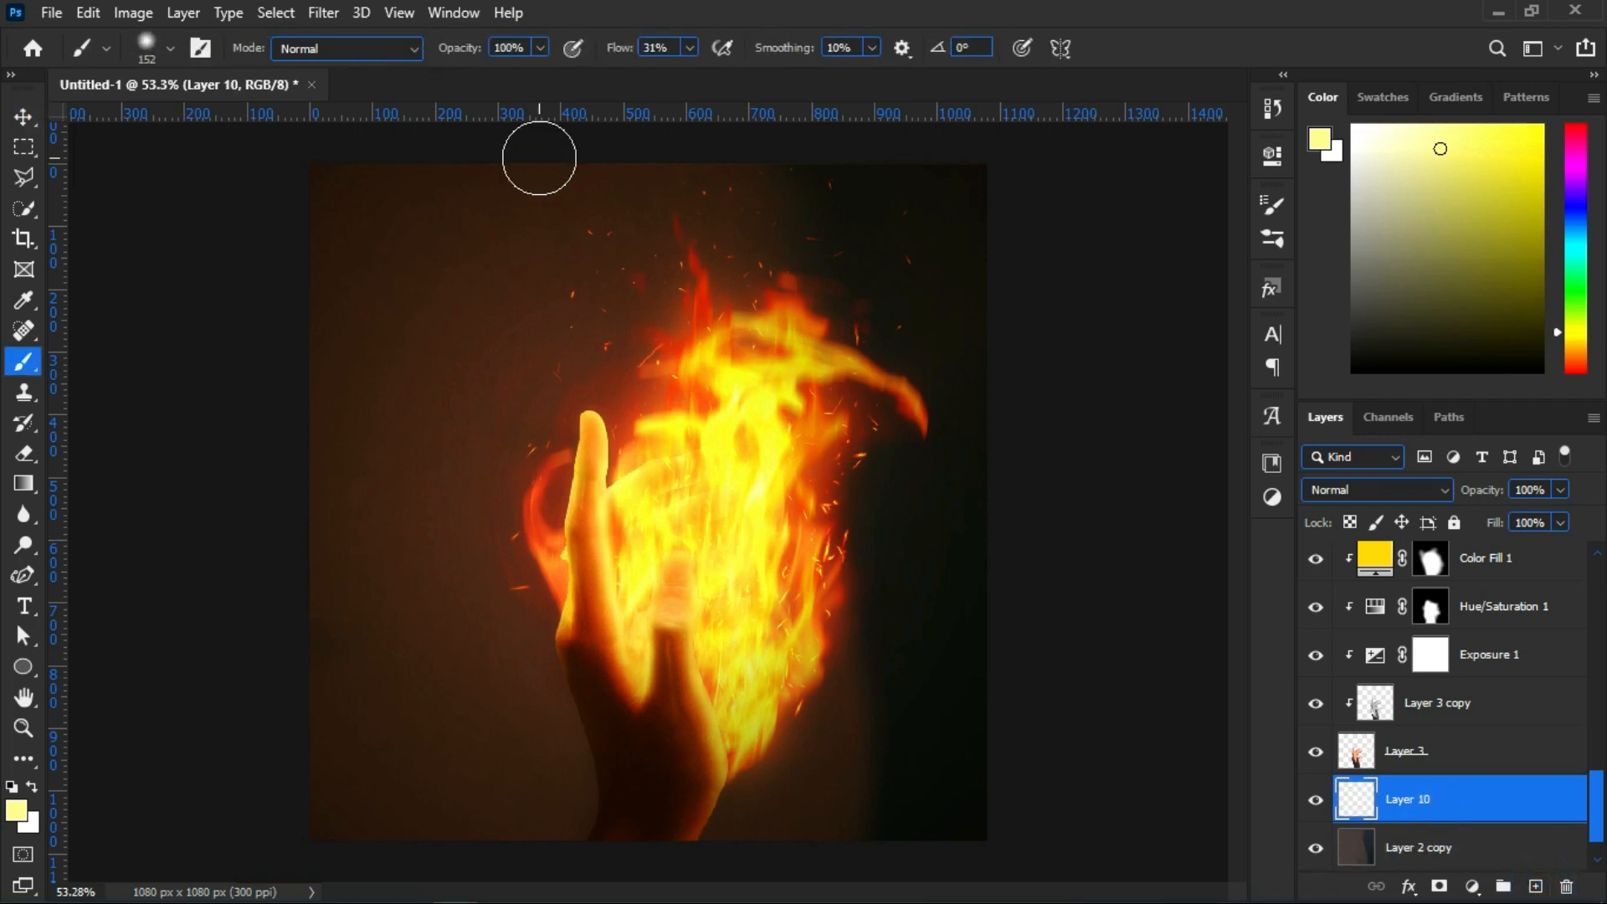
left_click(687, 47)
left_click_drag(711, 81, 714, 81)
mouse_move(632, 471)
left_mouse_down()
mouse_move(751, 480)
mouse_move(810, 430)
mouse_move(690, 511)
left_mouse_up()
left_click(726, 540, "alt")
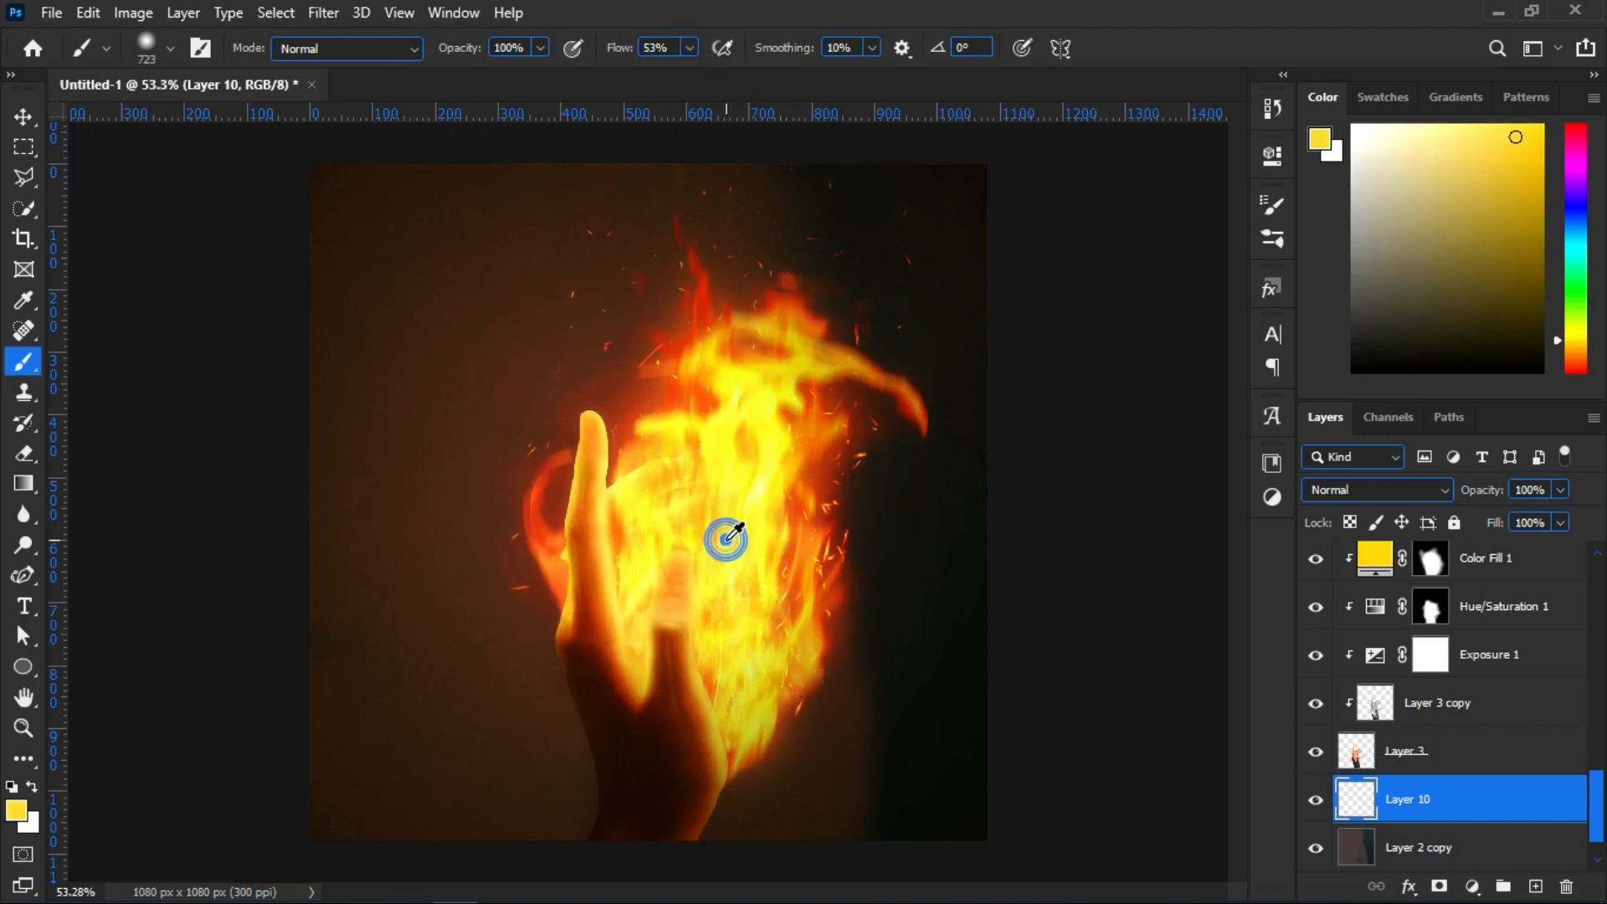
left_click(798, 506, "alt")
left_click_drag(540, 568, 646, 571)
left_click(687, 545)
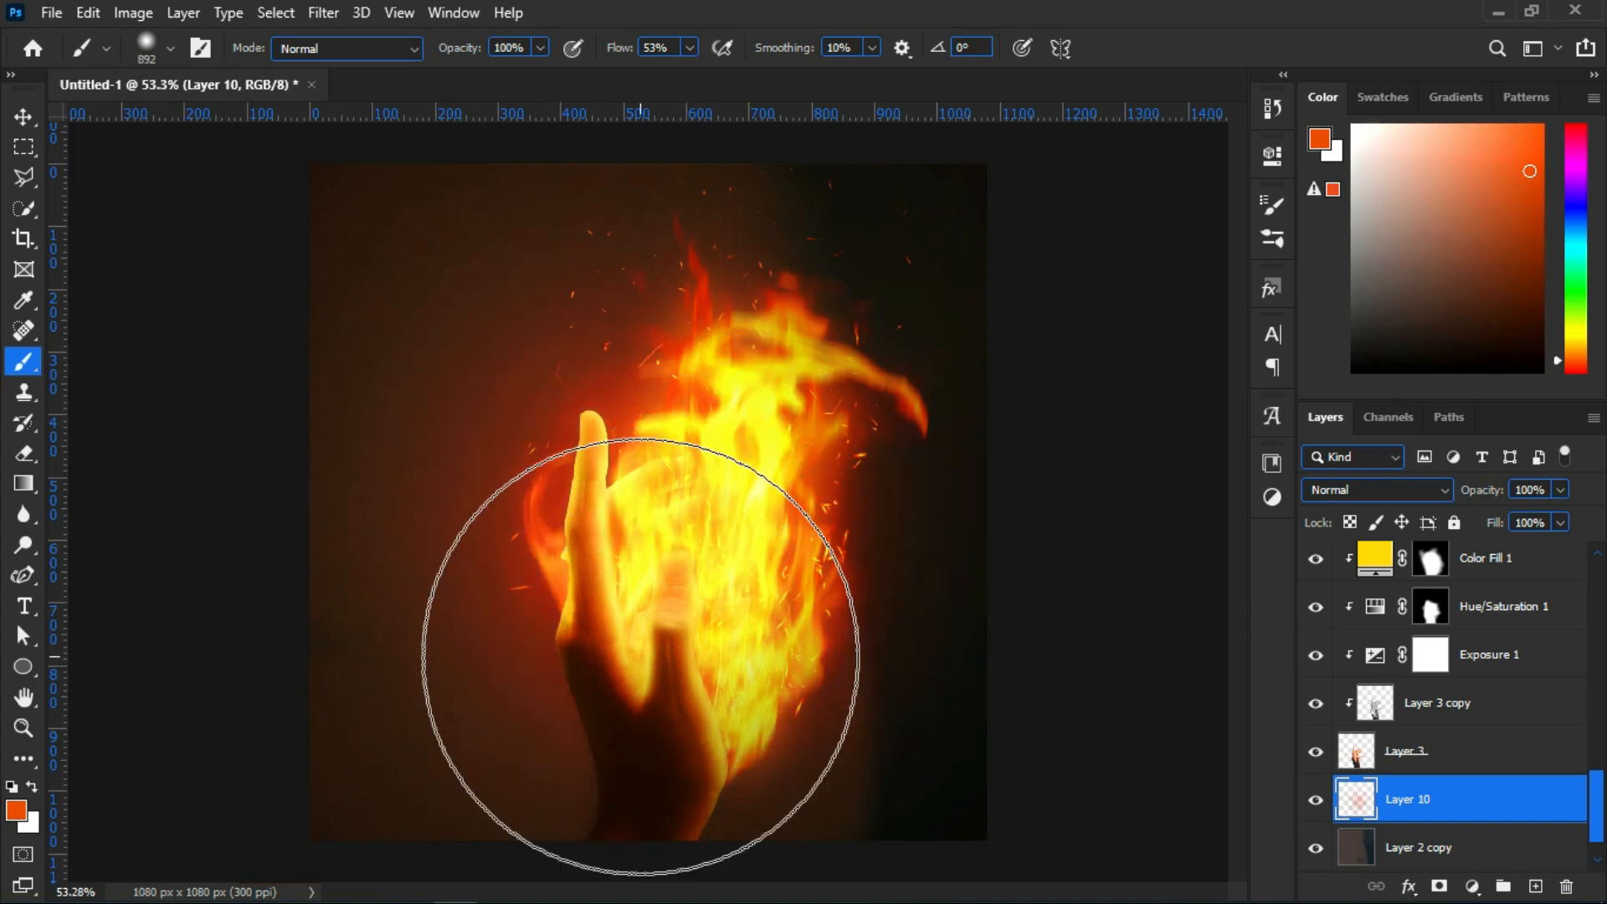
Blend the orange glow layer with Overlay at 76% opacity
left_click(1374, 491)
left_click(1352, 603)
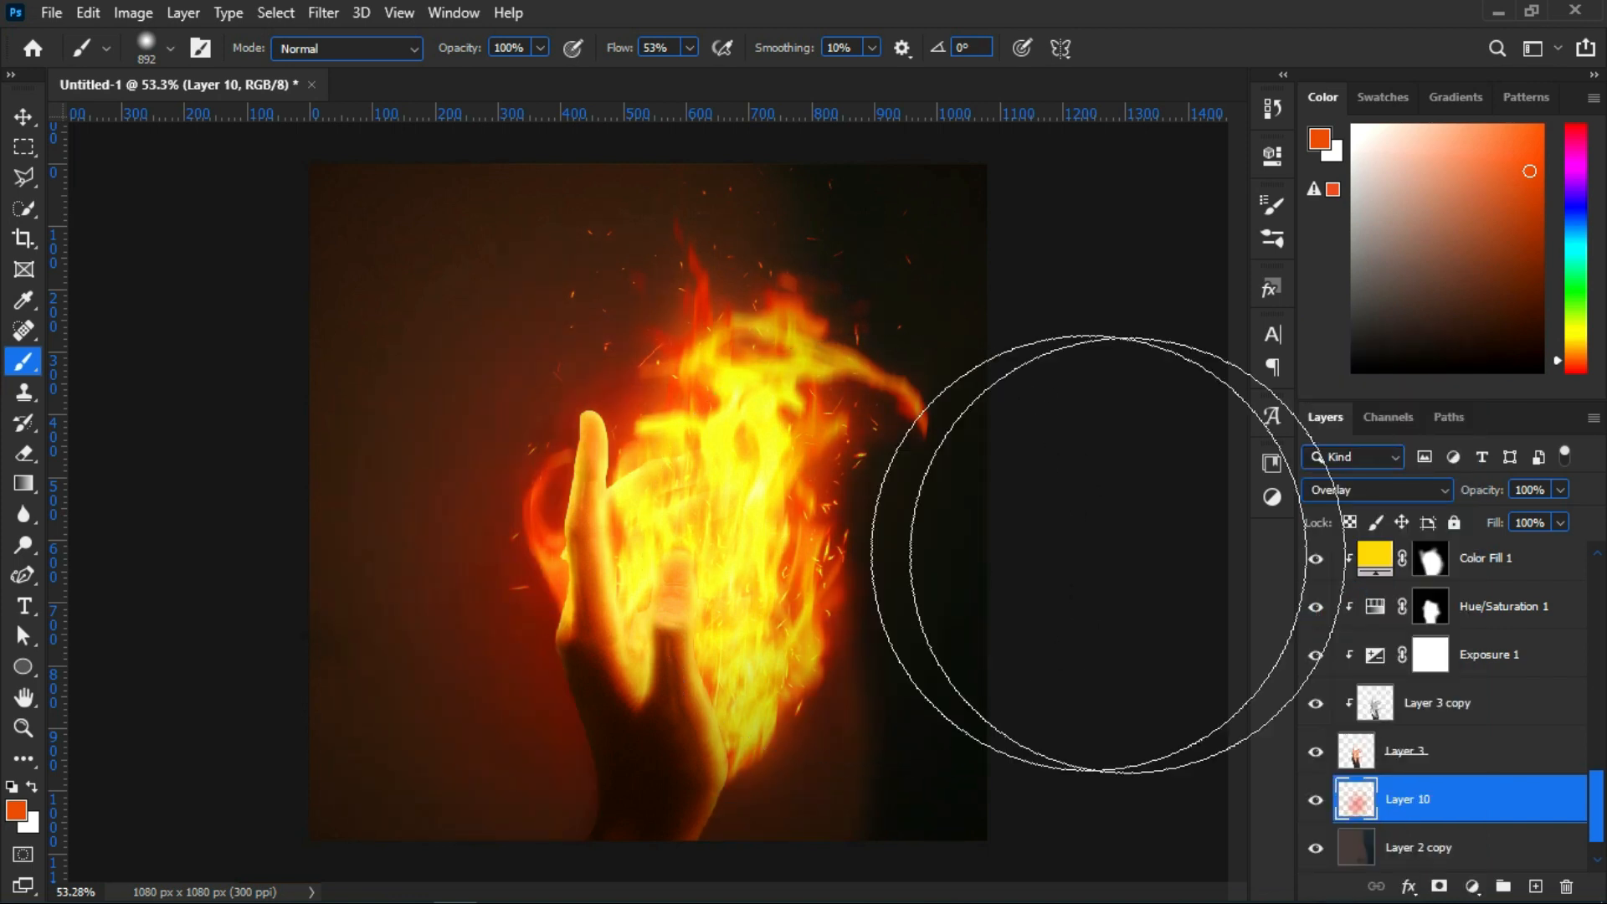
left_click(1559, 490)
left_click_drag(1557, 514, 1540, 514)
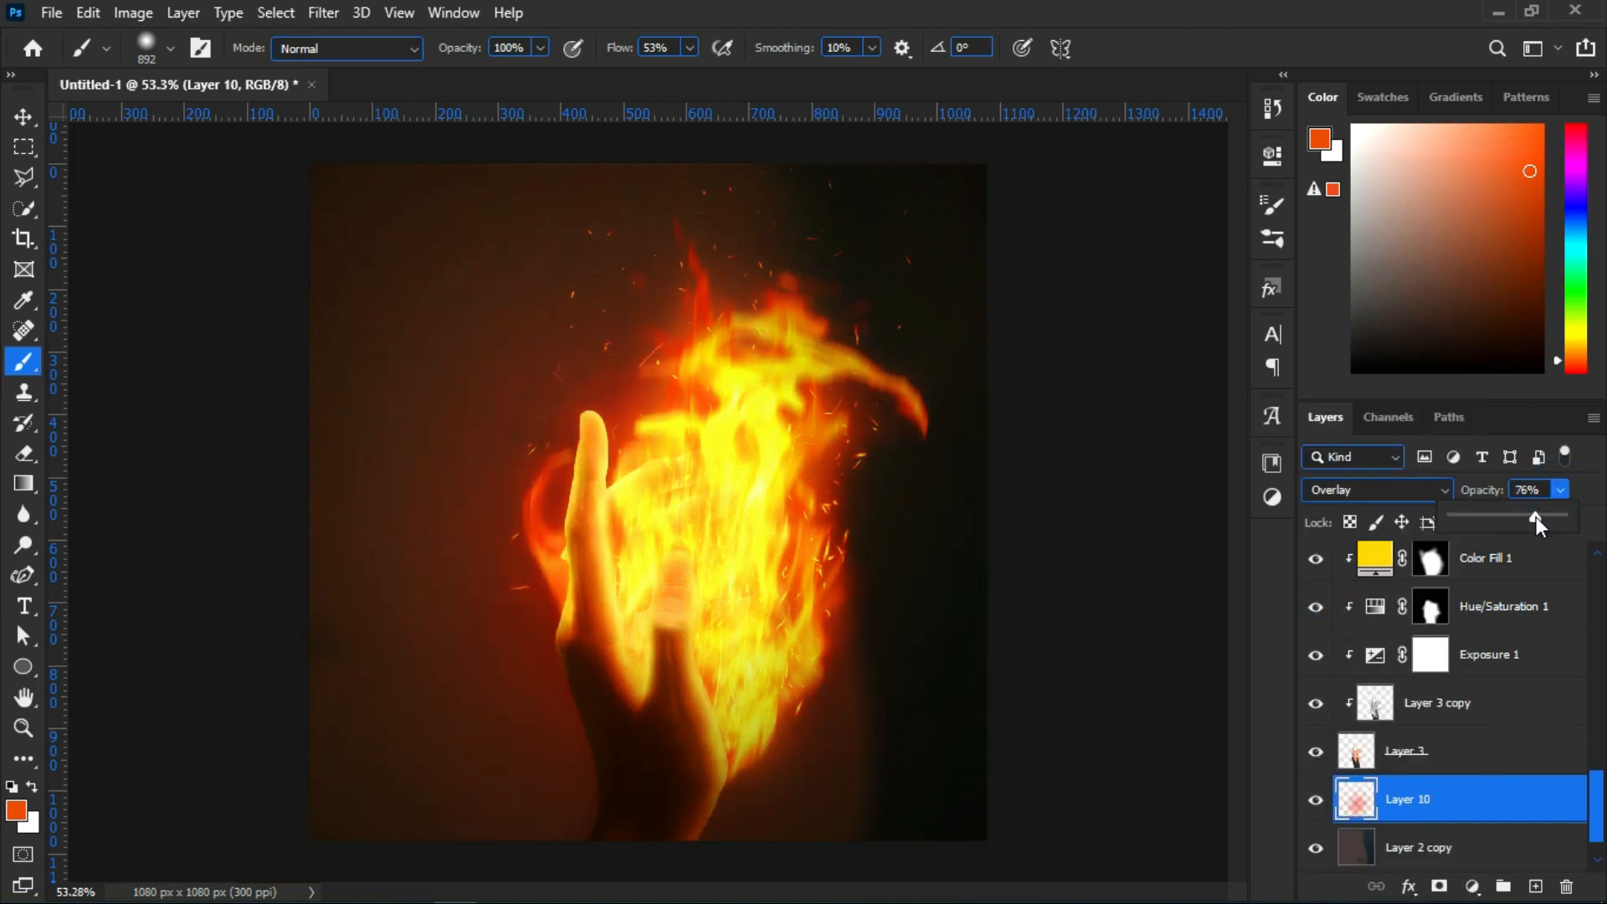
Add another layer above the orange glow and paint a soft yellow glow sampled from the flames, reducing the brush flow to 22%
left_click(1536, 887)
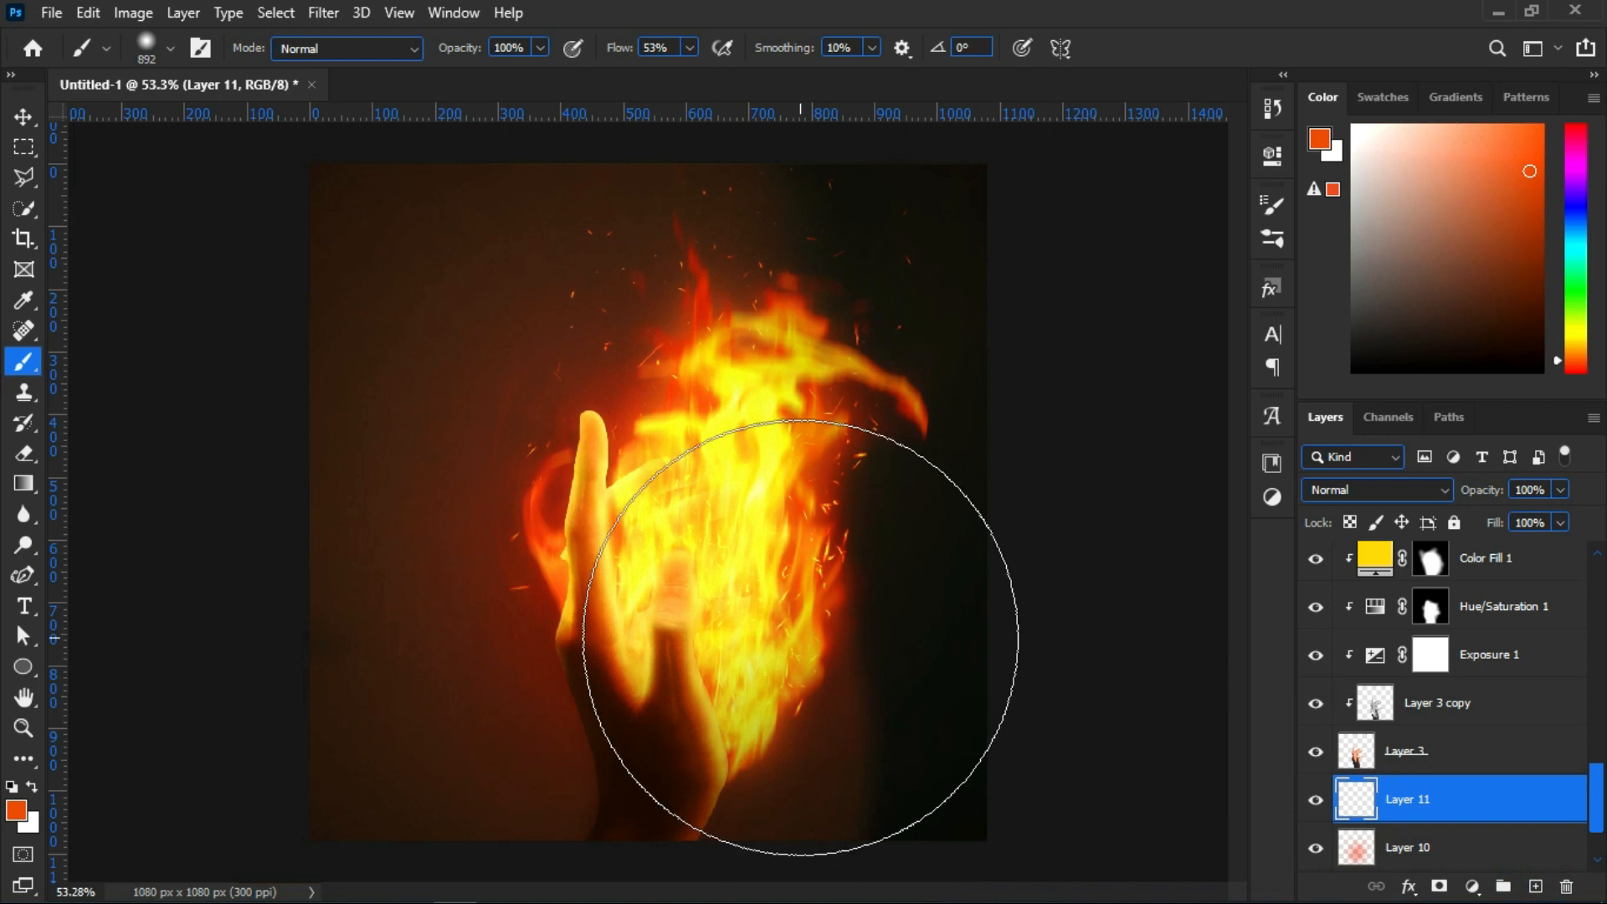
left_click(731, 559, "alt")
mouse_move(731, 559)
left_mouse_down()
mouse_move(645, 531)
mouse_move(651, 626)
left_mouse_up()
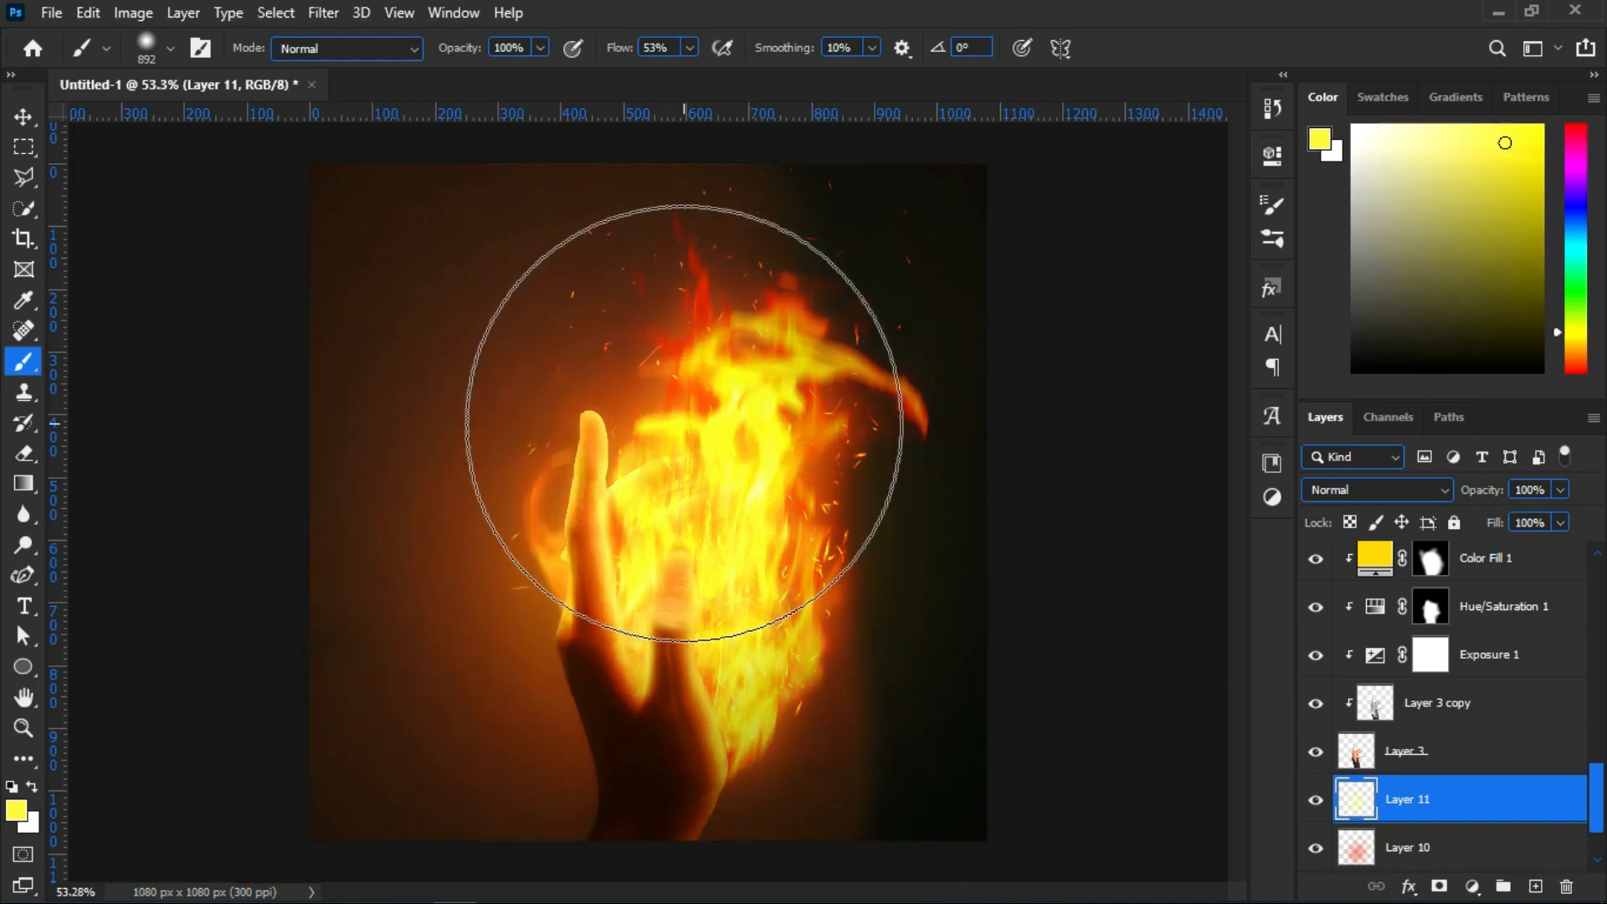
left_click(687, 433)
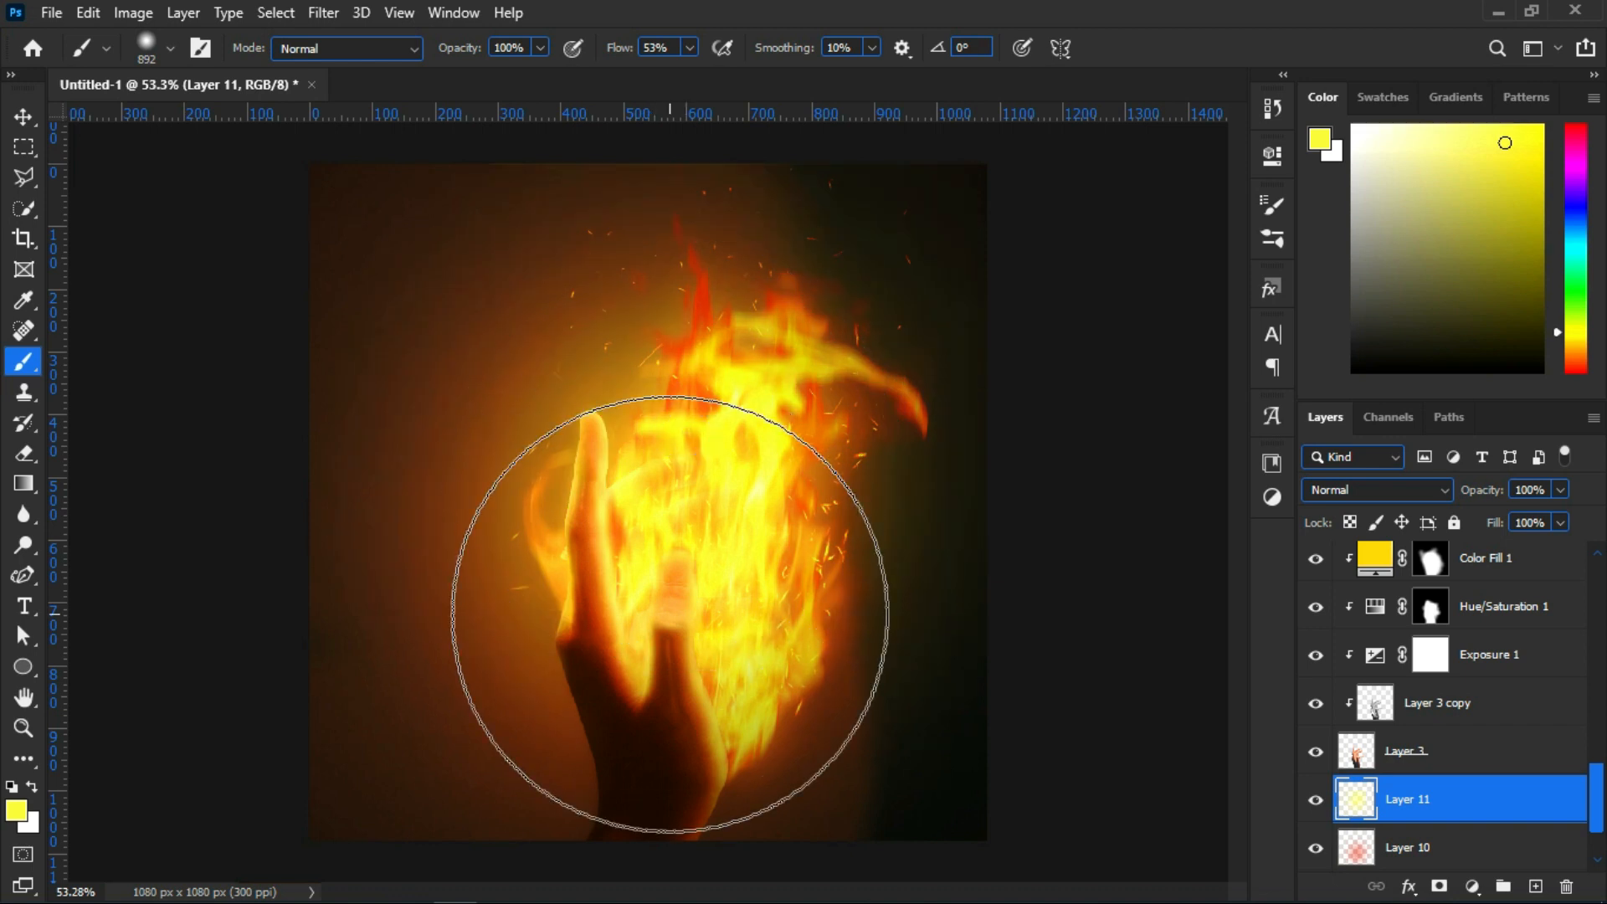
key("ctrl+z")
left_click_drag(662, 75, 655, 75)
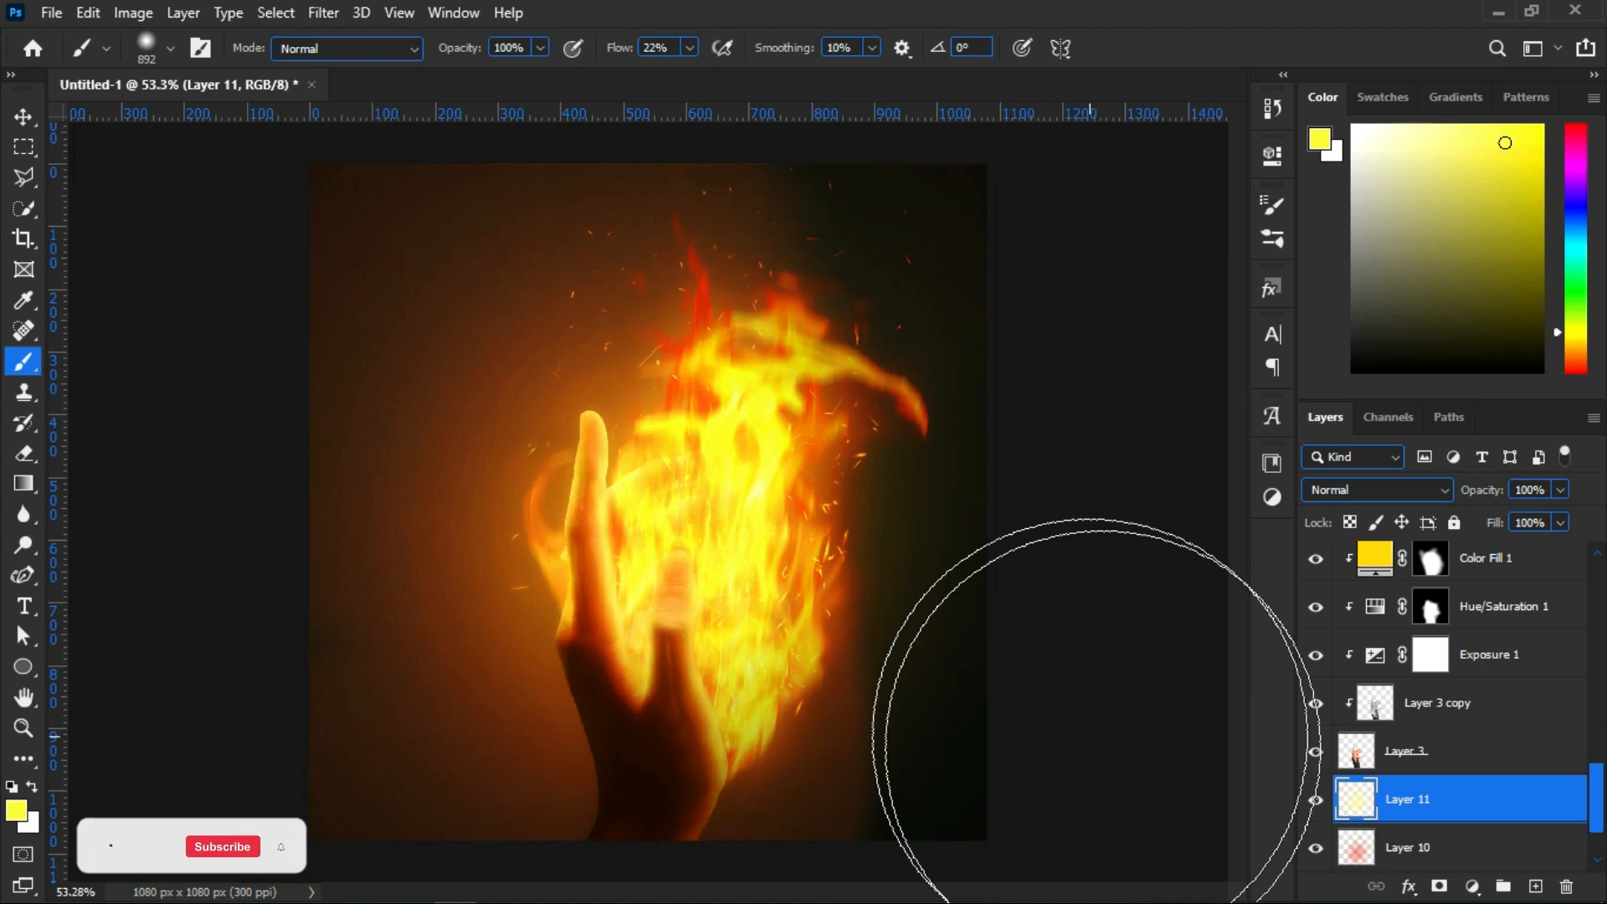
left_click_drag(783, 588, 622, 596)
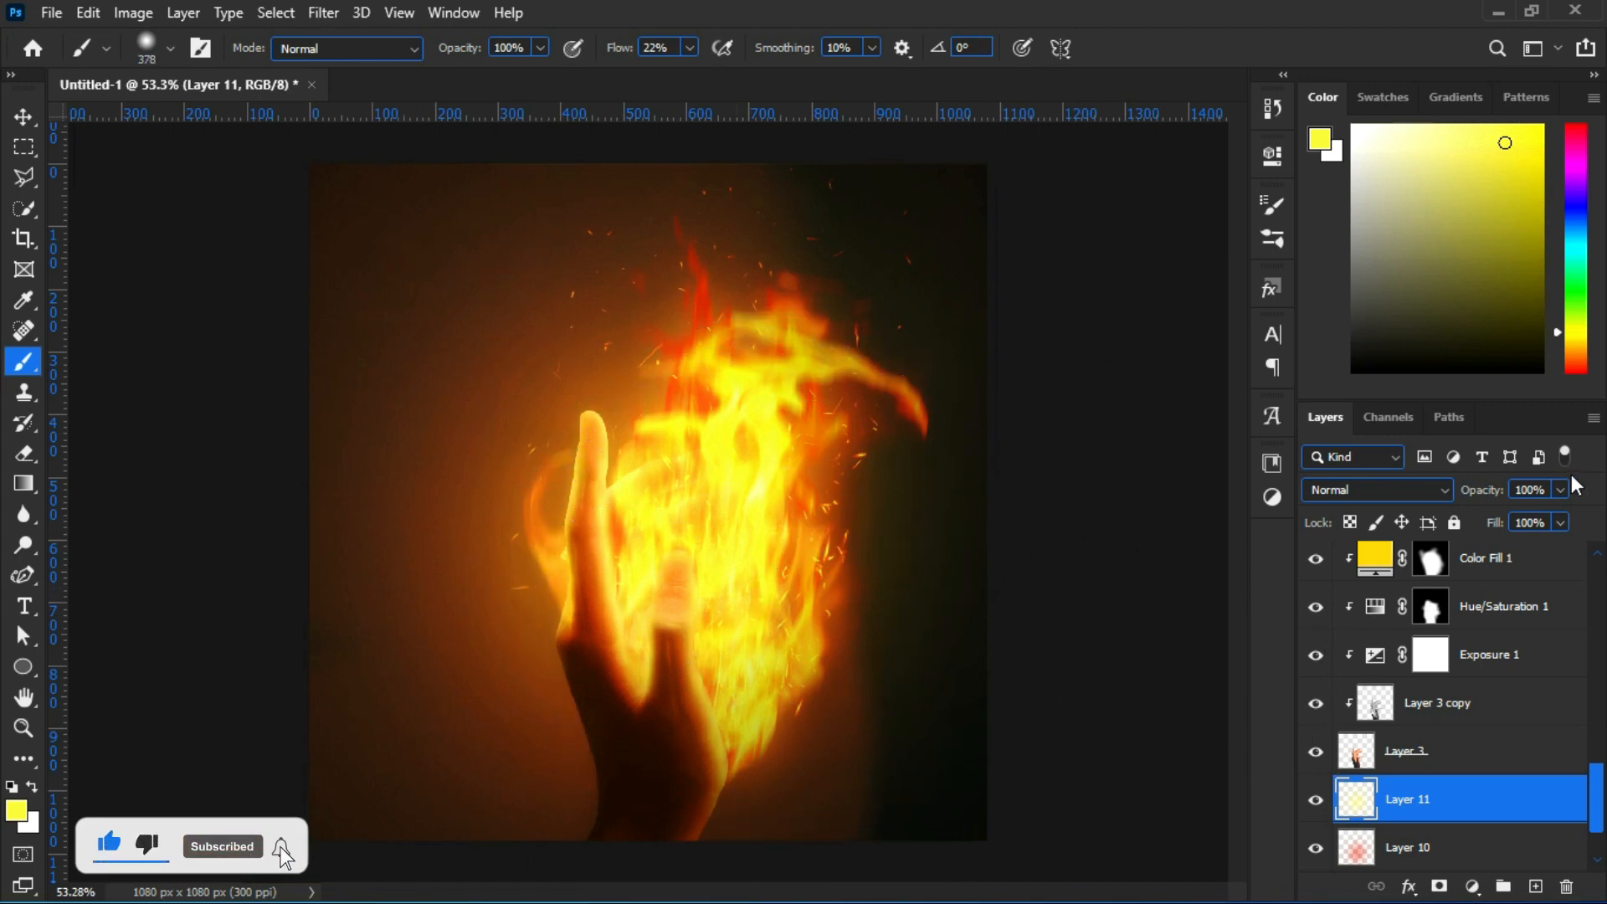
Blend the yellow glow layer with Screen at 70% opacity
left_click(1366, 489)
left_click(1343, 515)
left_click_drag(1559, 492, 1522, 519)
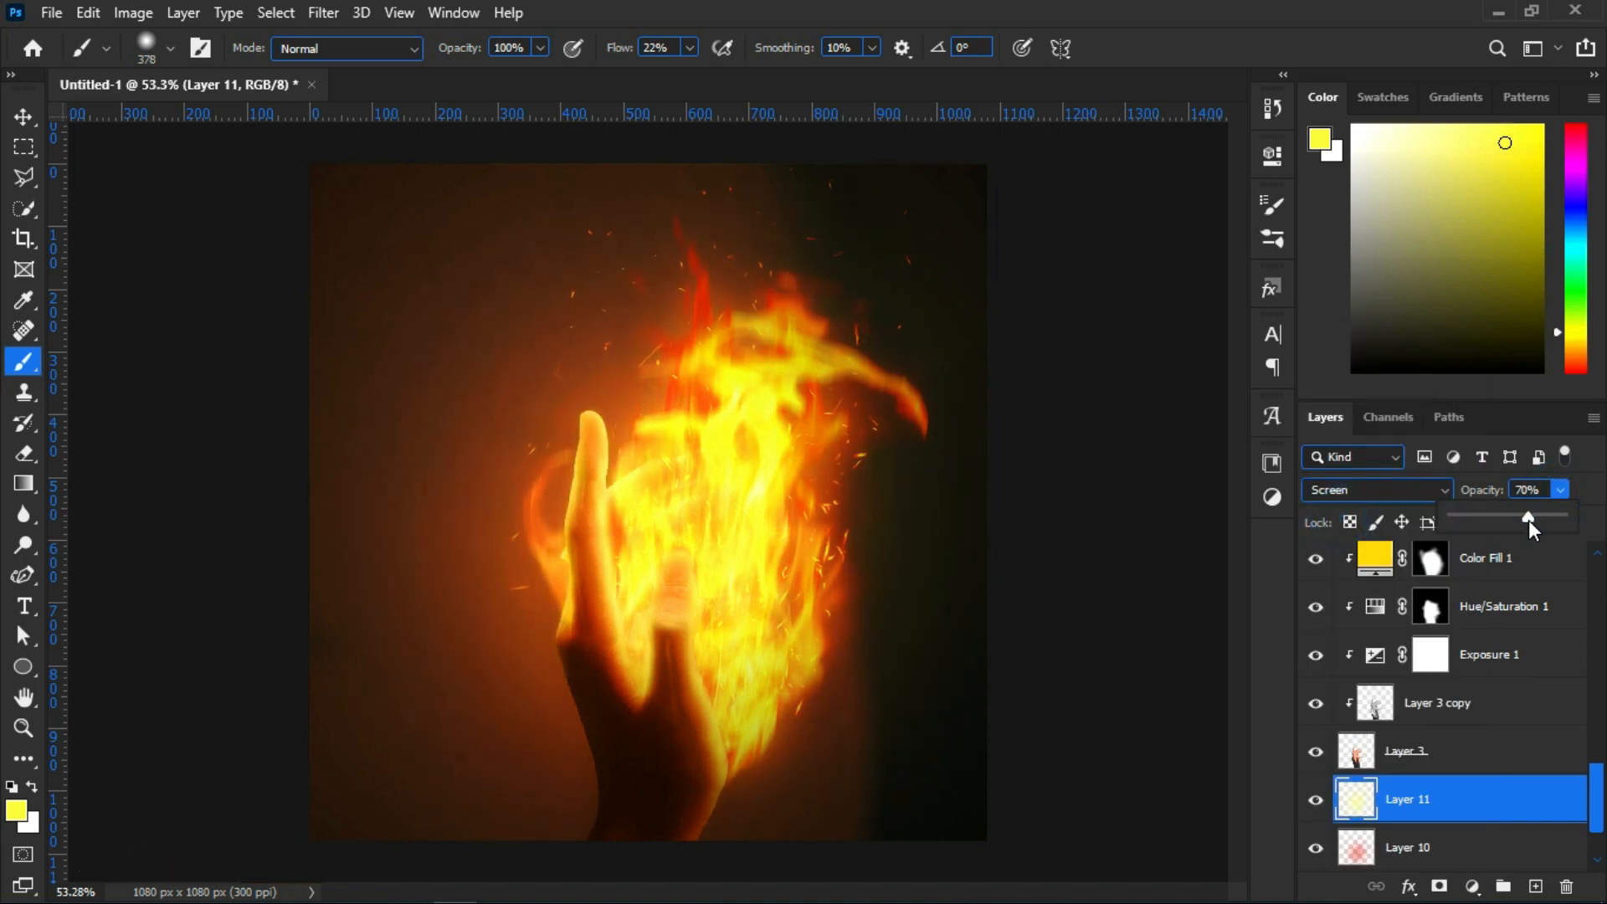
Stamp the visible layers above Group 1 into a smart object carrying Layer 9's Camera Raw filter, and delete Layer 9
scroll(543, 494, "down", 2)
scroll(543, 493, "up", 3)
scroll(1364, 723, "up", 4)
scroll(1365, 721, "up", 5)
left_click(1447, 724)
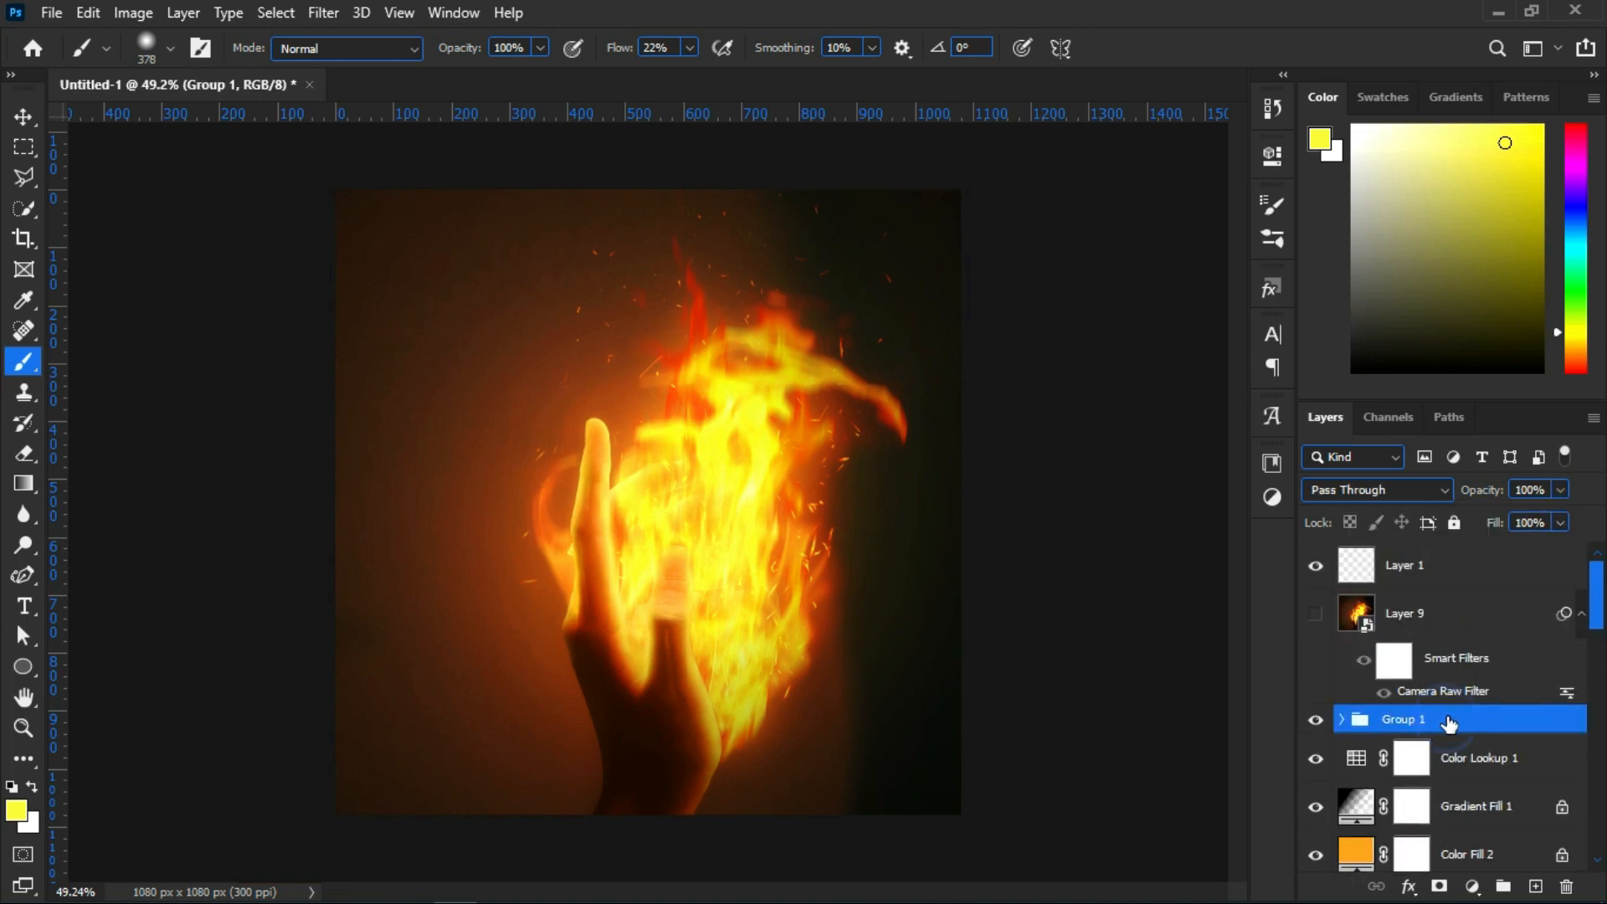
key("ctrl+shift+alt+e")
right_click(1446, 725)
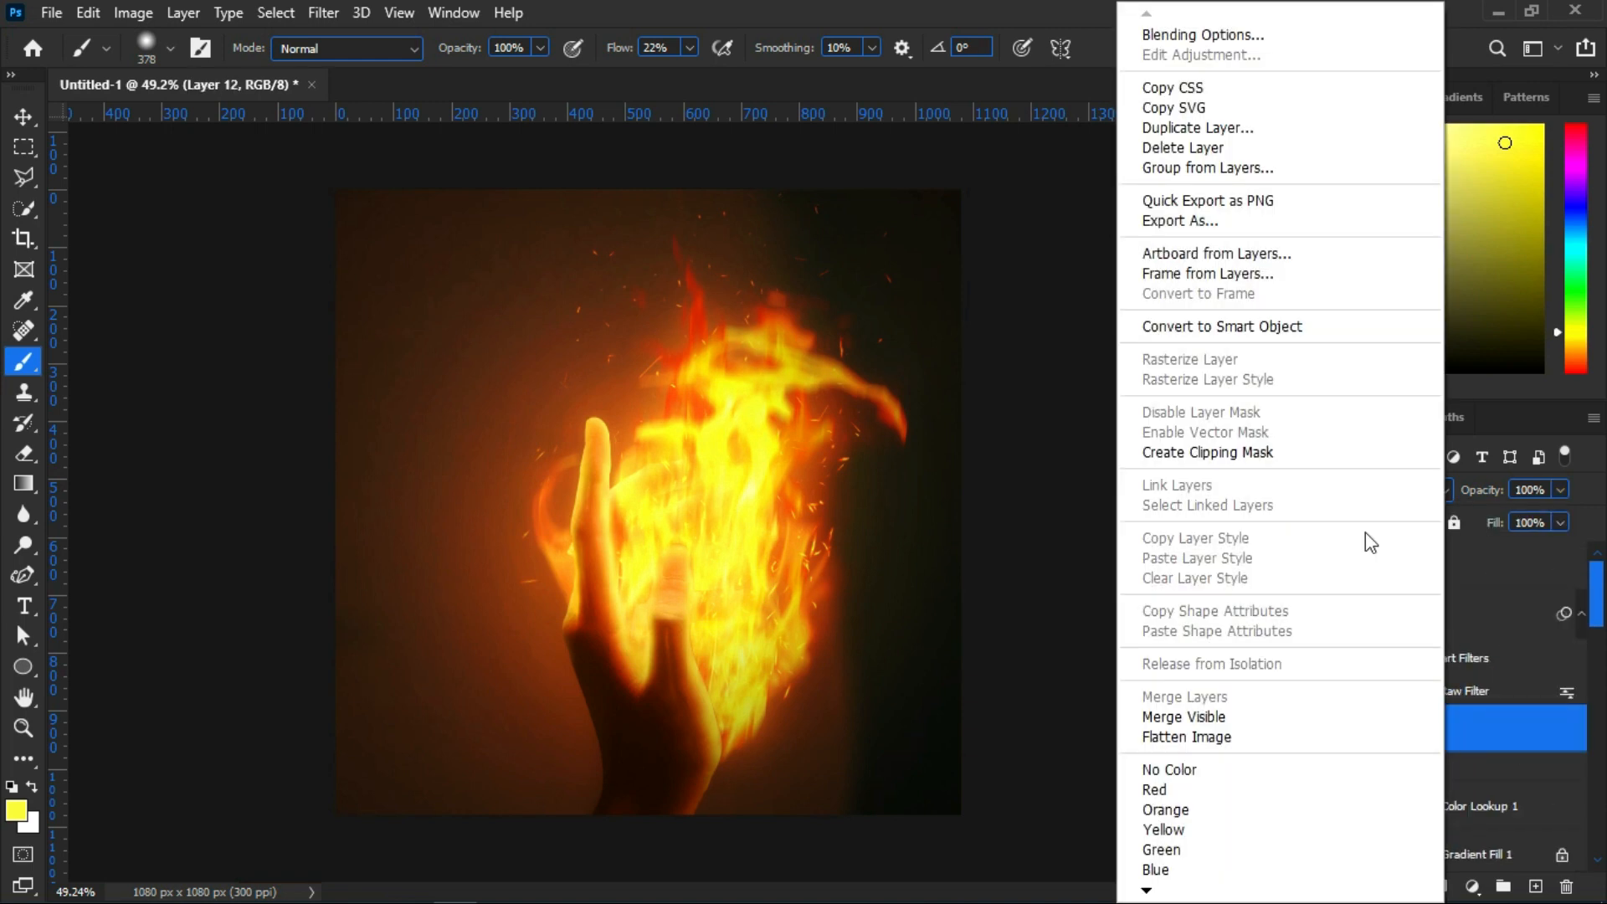
left_click(1201, 326)
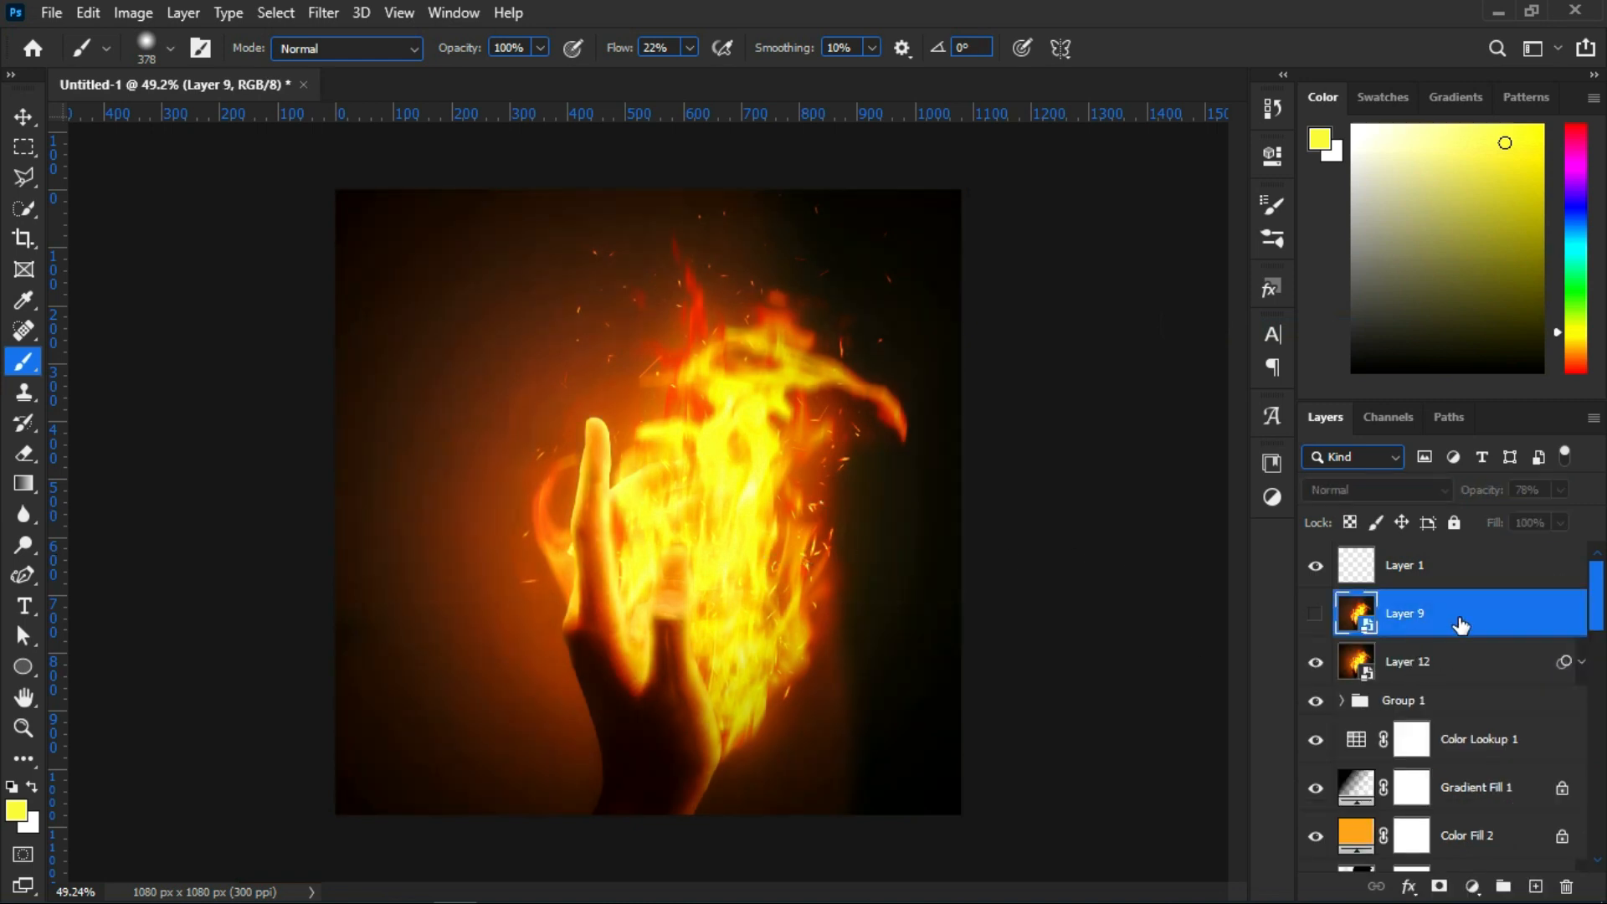
key("Delete")
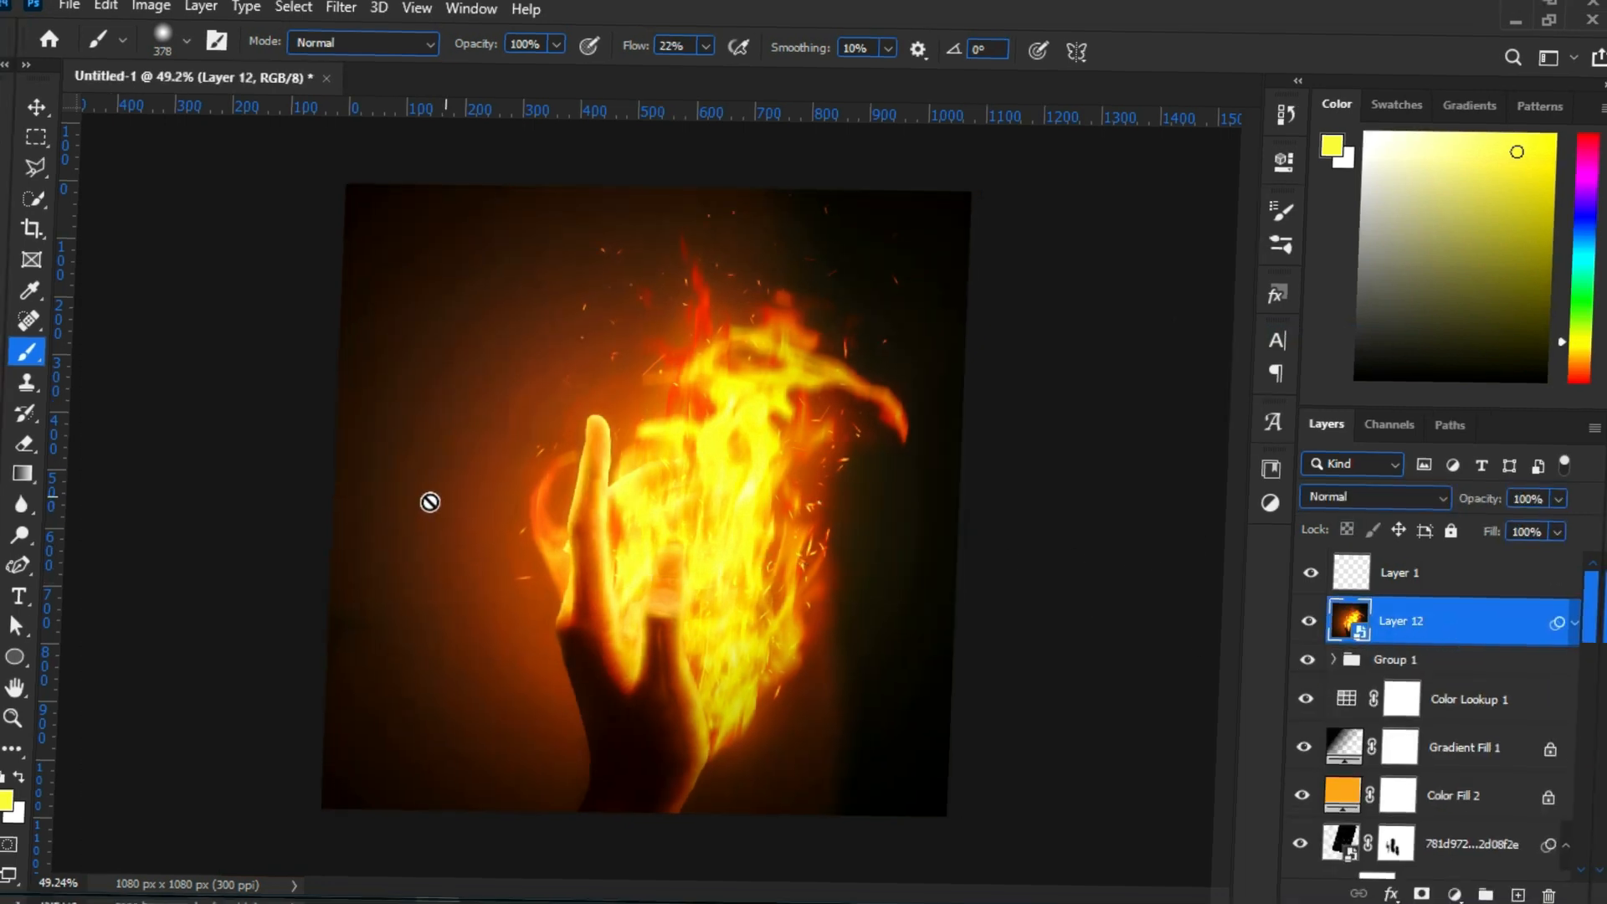